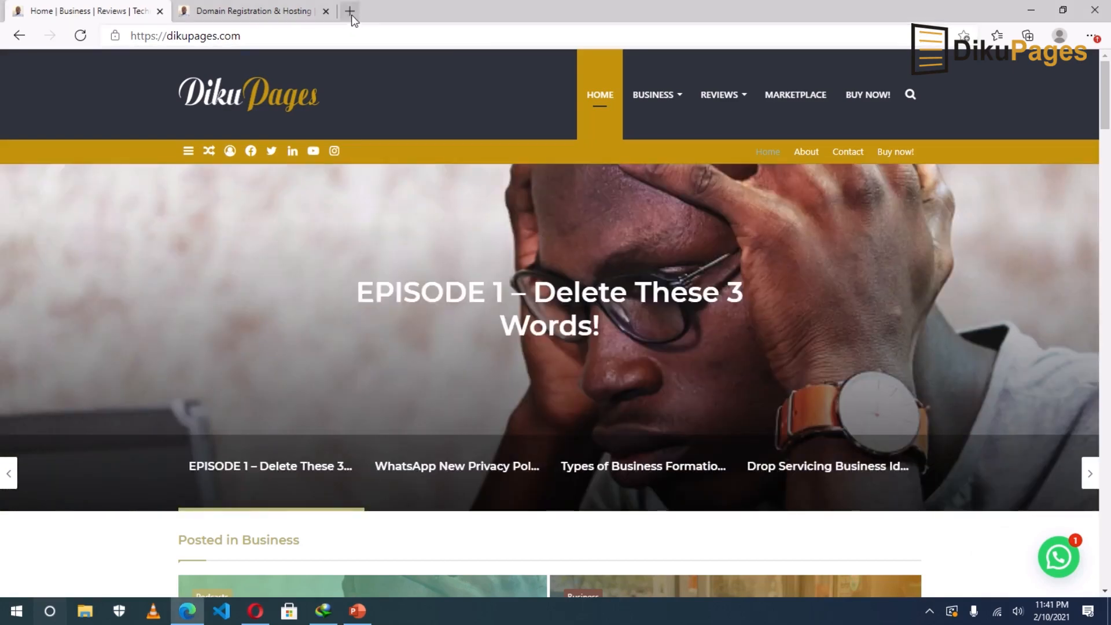
In a new Edge tab, go to dikupages.com/sc to reach the SpeedyConnect hosting homepage.
{"action": "left_click", "coordinate": [350, 13]}
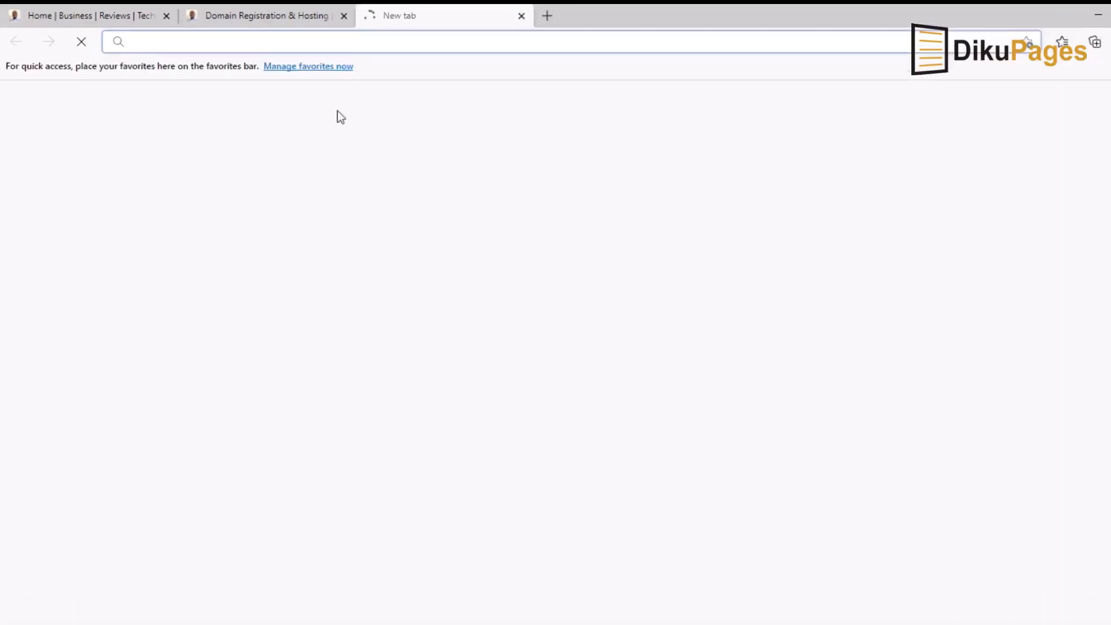
{"action": "type", "text": "diki"}
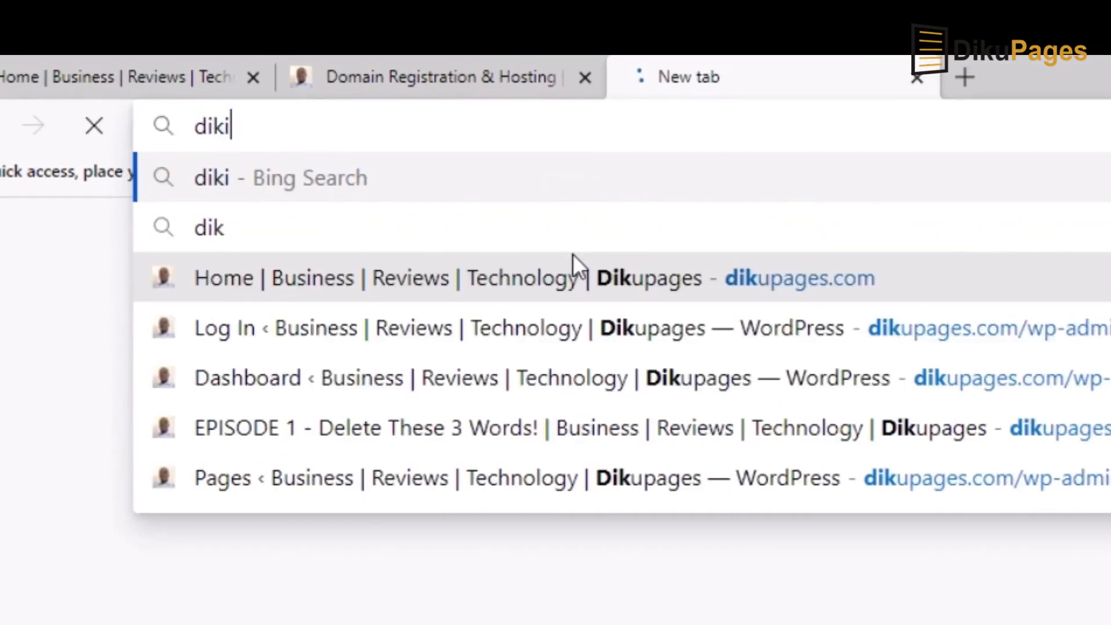
{"action": "key", "text": "BackSpace"}
{"action": "type", "text": "upages.com"}
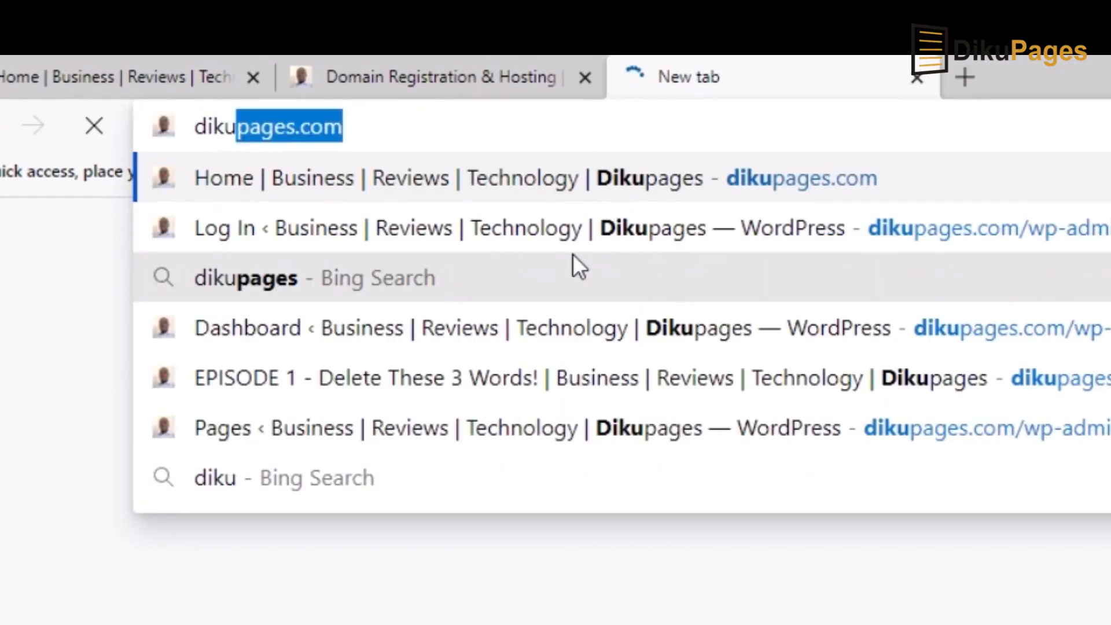
{"action": "key", "text": "Right"}
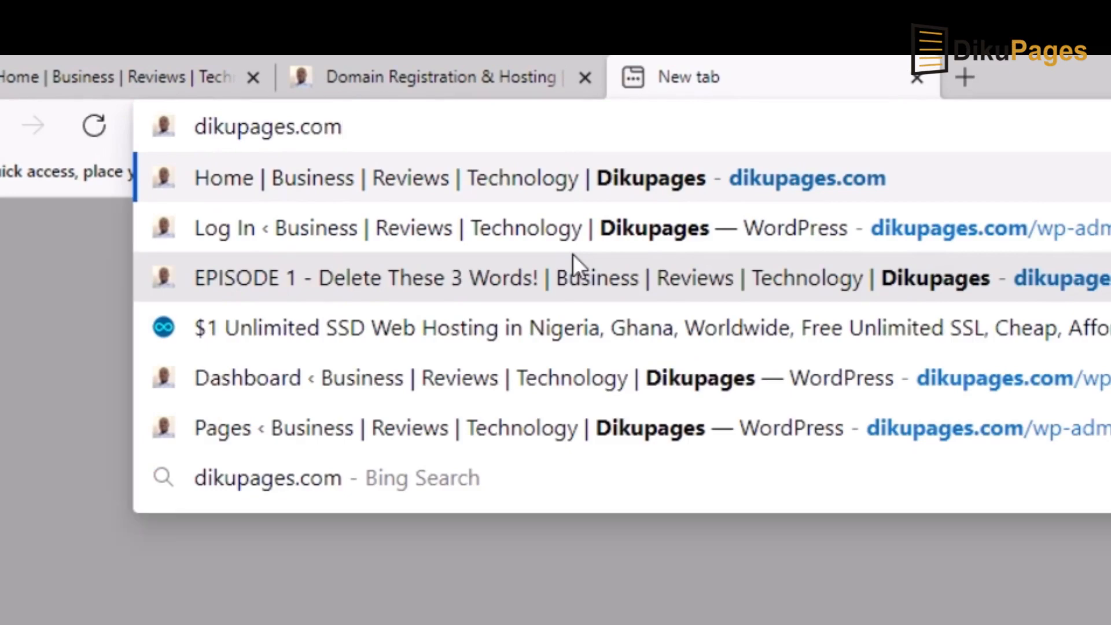
{"action": "type", "text": "/"}
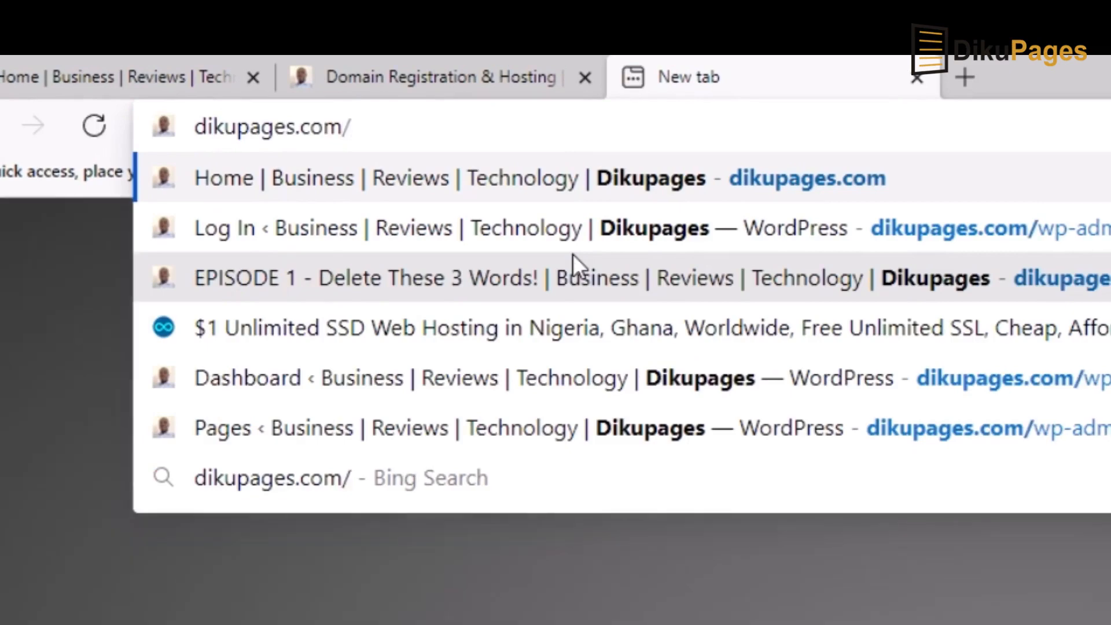
{"action": "type", "text": "sc"}
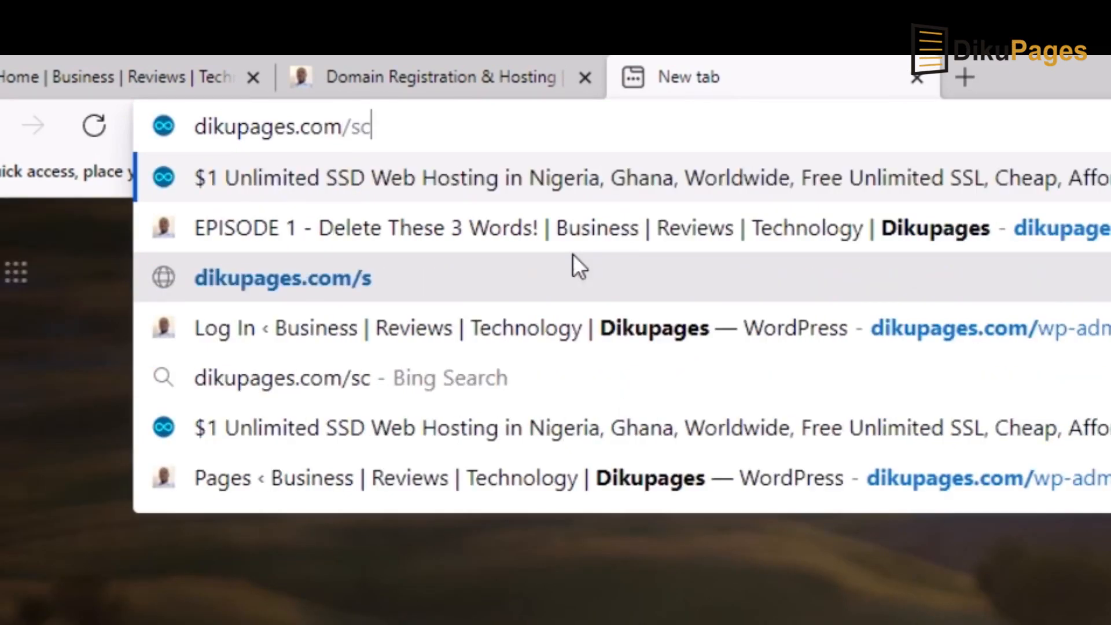
{"action": "key", "text": "Return"}
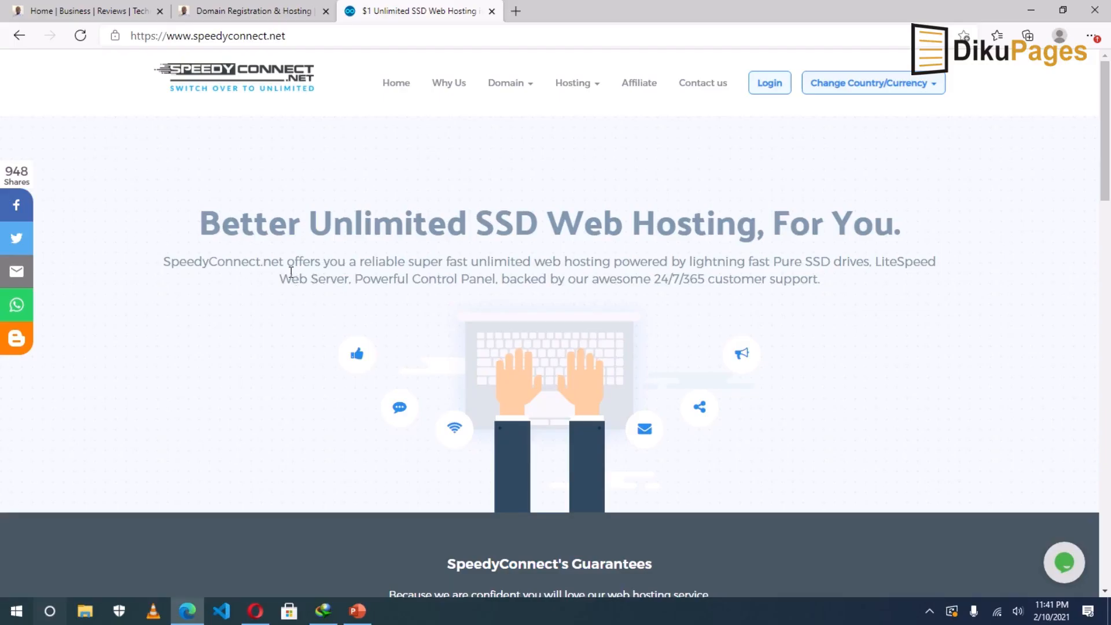
Open the Learn More details for the Unlimited Web Hosting plan card.
{"action": "scroll", "coordinate": [263, 347], "scroll_direction": "down", "scroll_amount": 10}
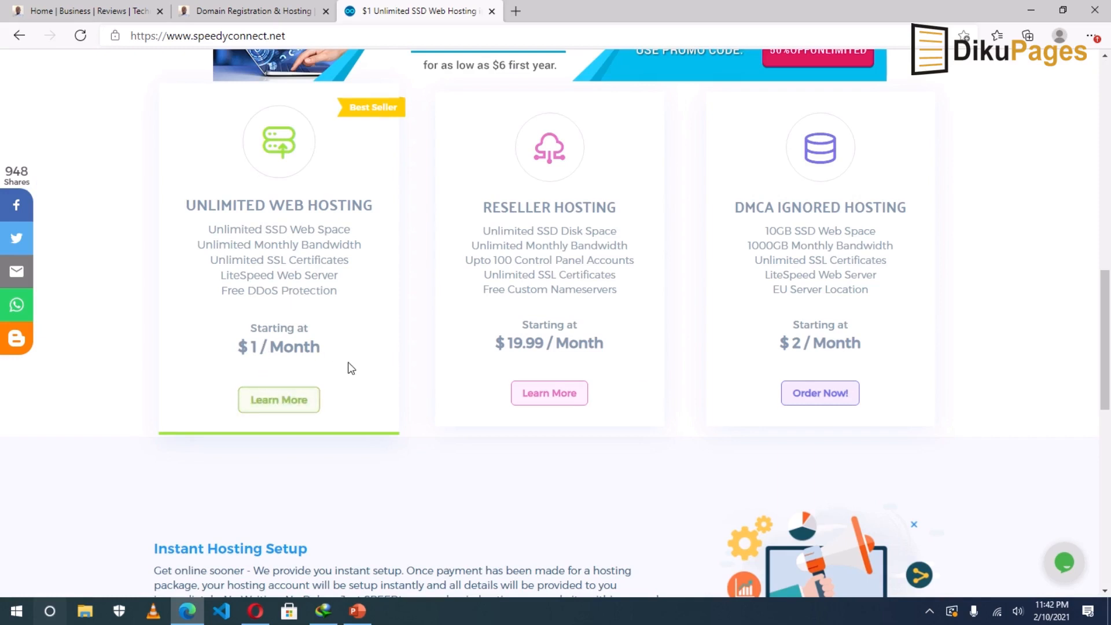
{"action": "scroll", "coordinate": [347, 367], "scroll_direction": "up", "scroll_amount": 3}
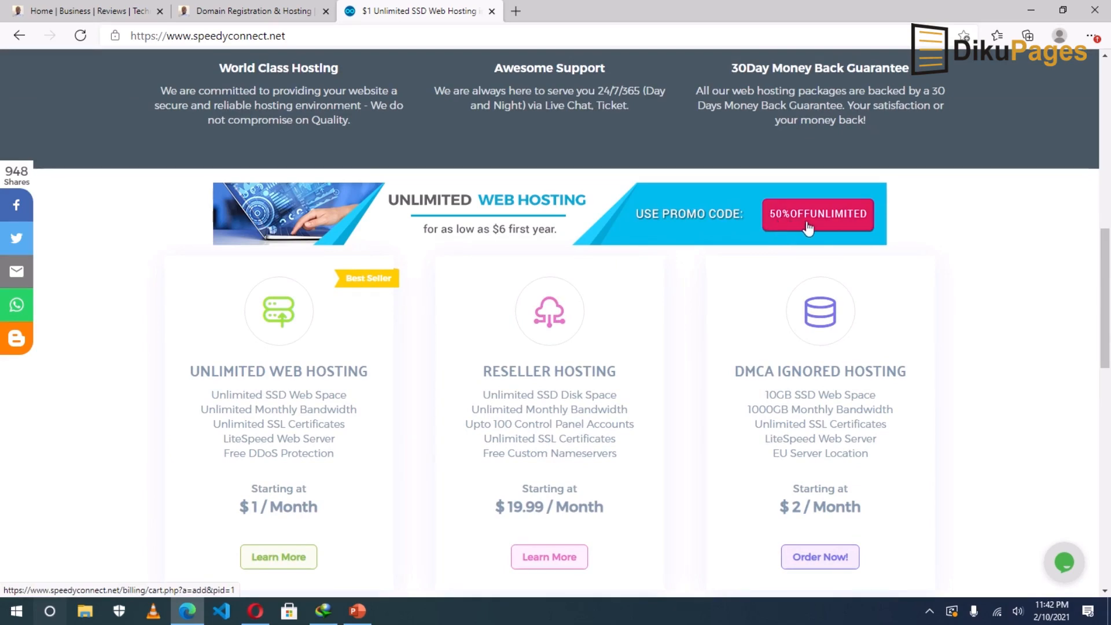
{"action": "scroll", "coordinate": [275, 547], "scroll_direction": "down", "scroll_amount": 1}
{"action": "left_click", "coordinate": [273, 533]}
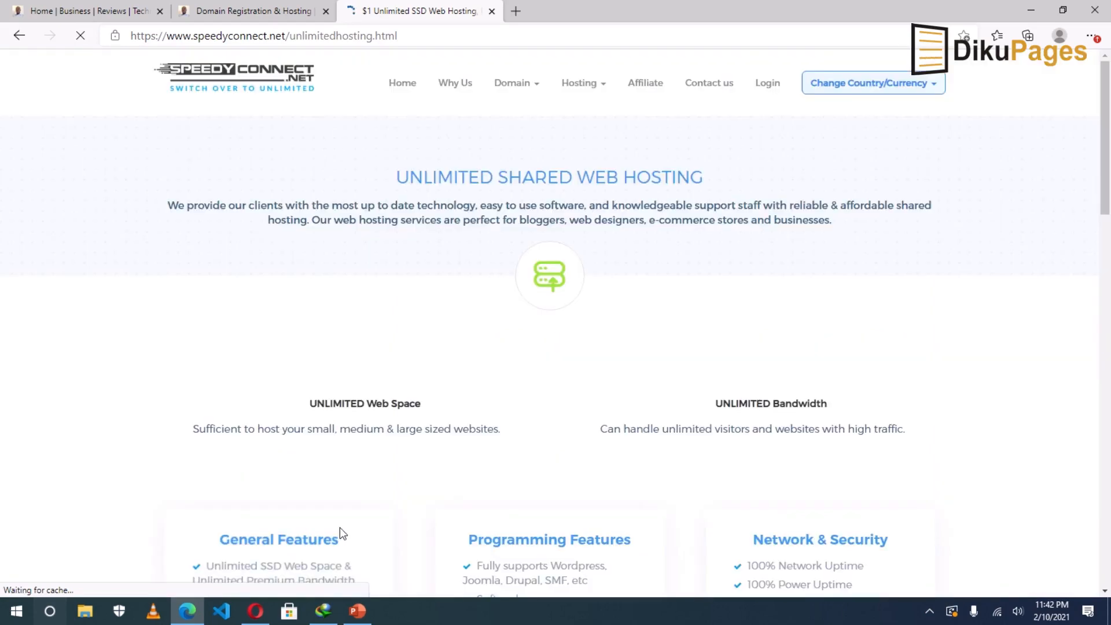
{"action": "scroll", "coordinate": [241, 323], "scroll_direction": "down", "scroll_amount": 7}
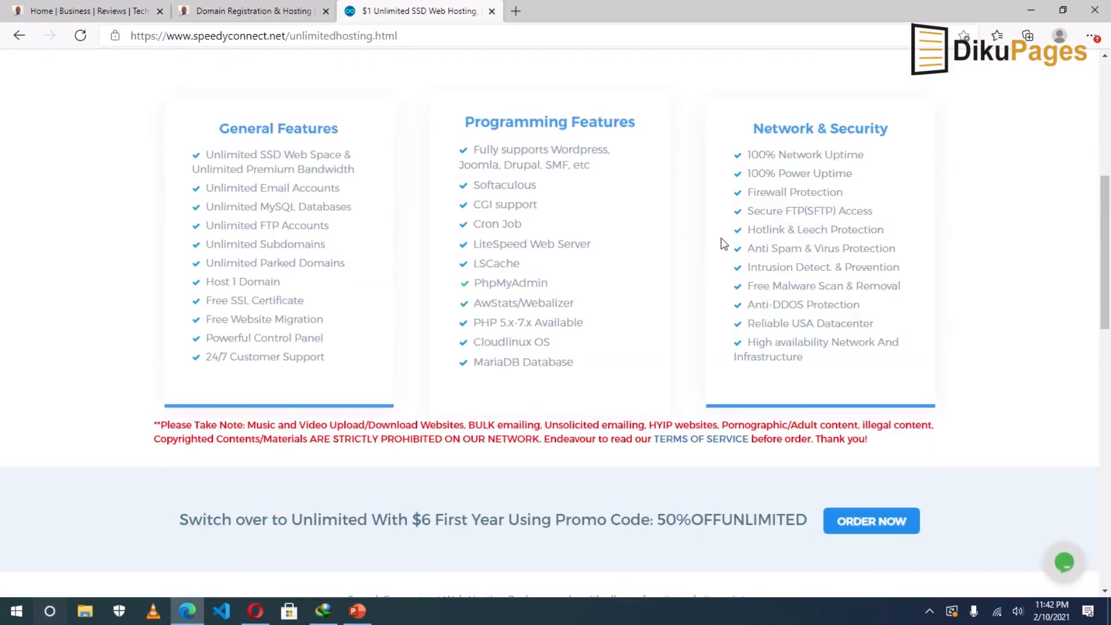
{"action": "scroll", "coordinate": [959, 306], "scroll_direction": "up", "scroll_amount": 6}
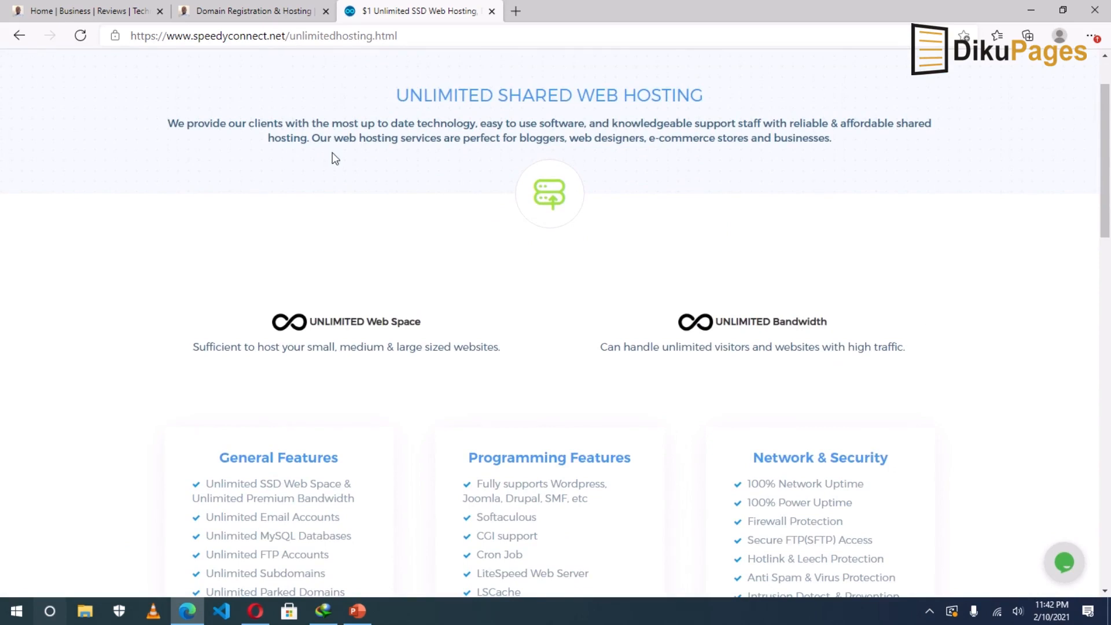
{"action": "scroll", "coordinate": [333, 189], "scroll_direction": "down", "scroll_amount": 4}
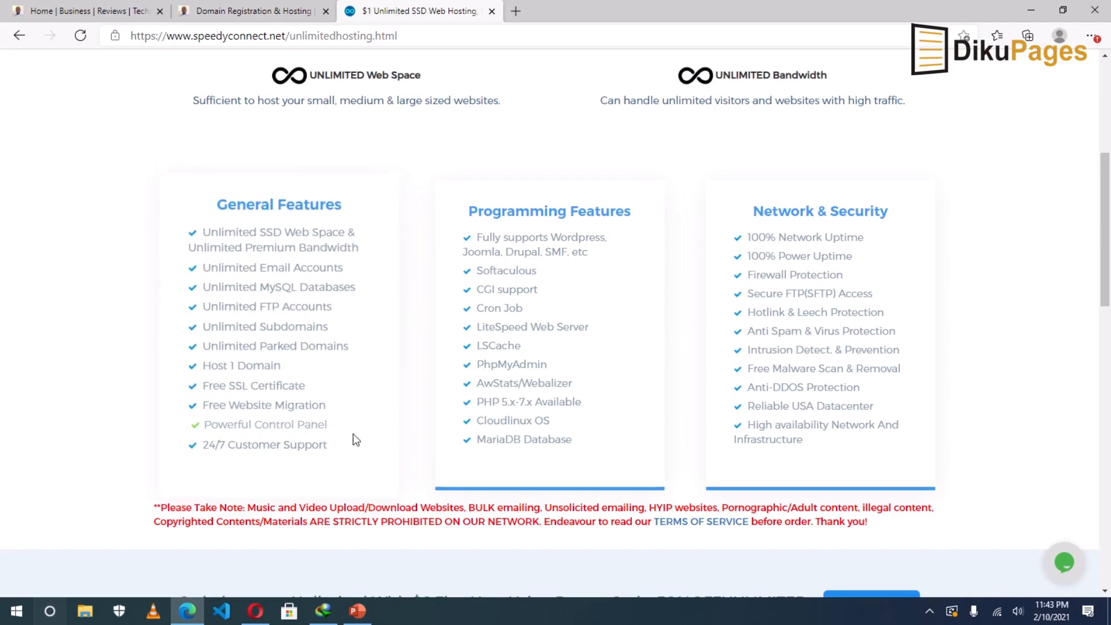
{"action": "scroll", "coordinate": [309, 454], "scroll_direction": "down", "scroll_amount": 3}
{"action": "scroll", "coordinate": [263, 416], "scroll_direction": "down", "scroll_amount": 2}
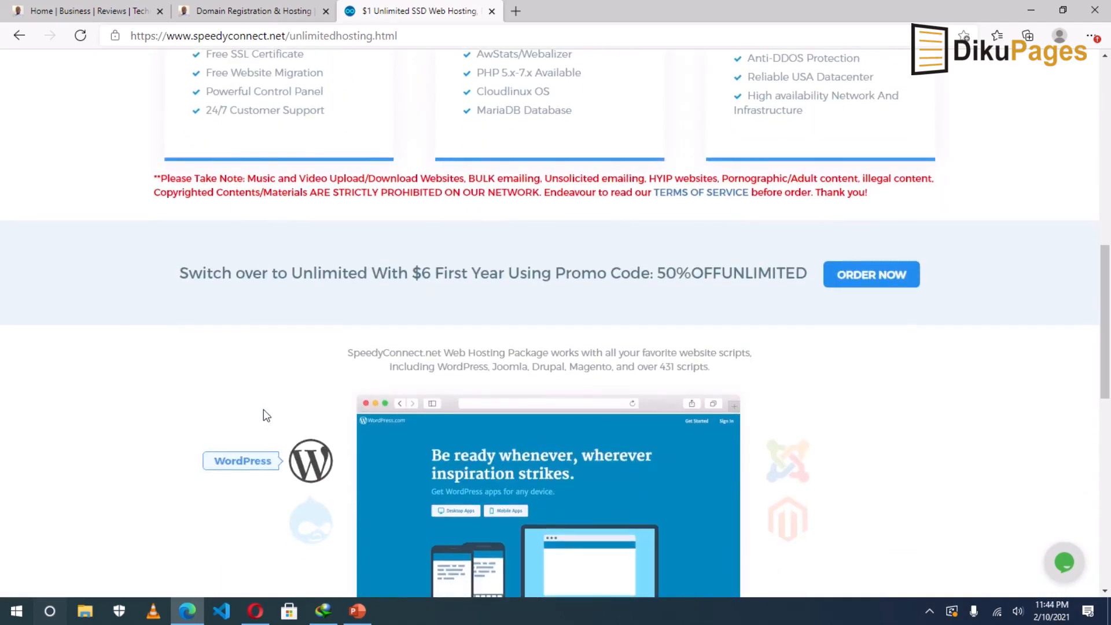
{"action": "scroll", "coordinate": [263, 411], "scroll_direction": "down", "scroll_amount": 1}
{"action": "scroll", "coordinate": [264, 411], "scroll_direction": "up", "scroll_amount": 5}
{"action": "scroll", "coordinate": [264, 411], "scroll_direction": "down", "scroll_amount": 6}
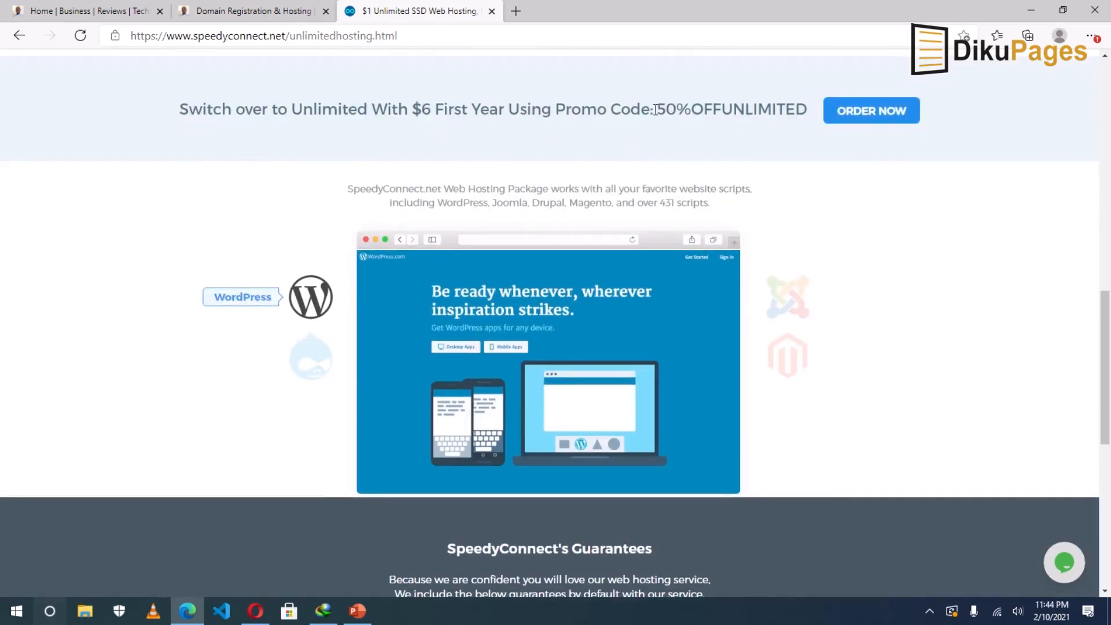
Copy the 50%OFFUNLIMITED promo code and start an order for the unlimited hosting plan.
{"action": "left_click_drag", "start_coordinate": [658, 109], "coordinate": [791, 102]}
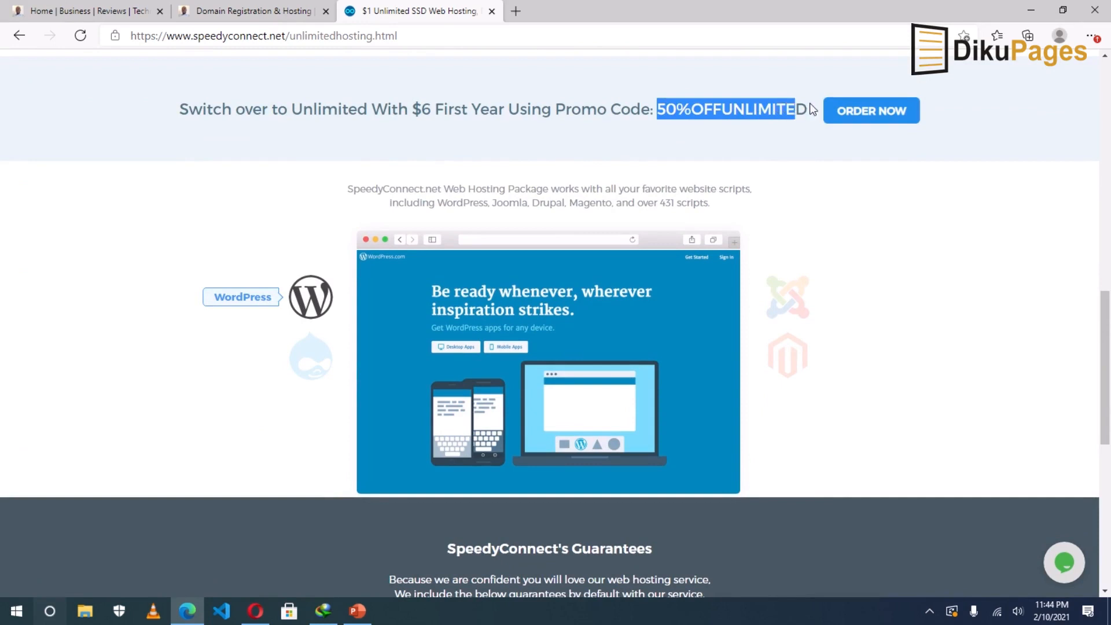
{"action": "right_click", "coordinate": [738, 113]}
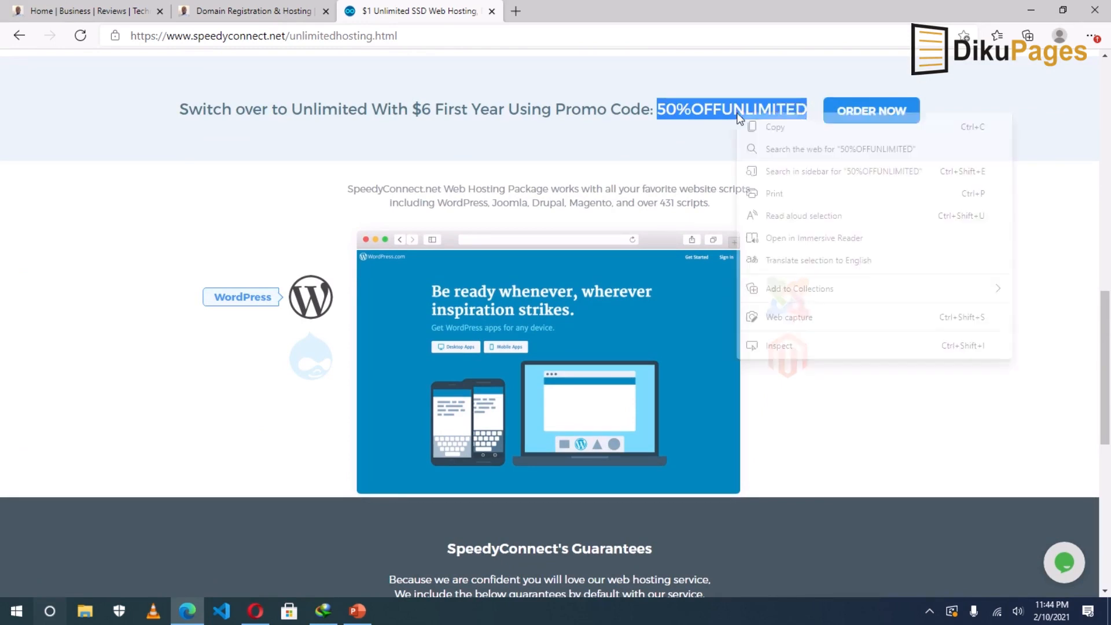
{"action": "left_click", "coordinate": [774, 125]}
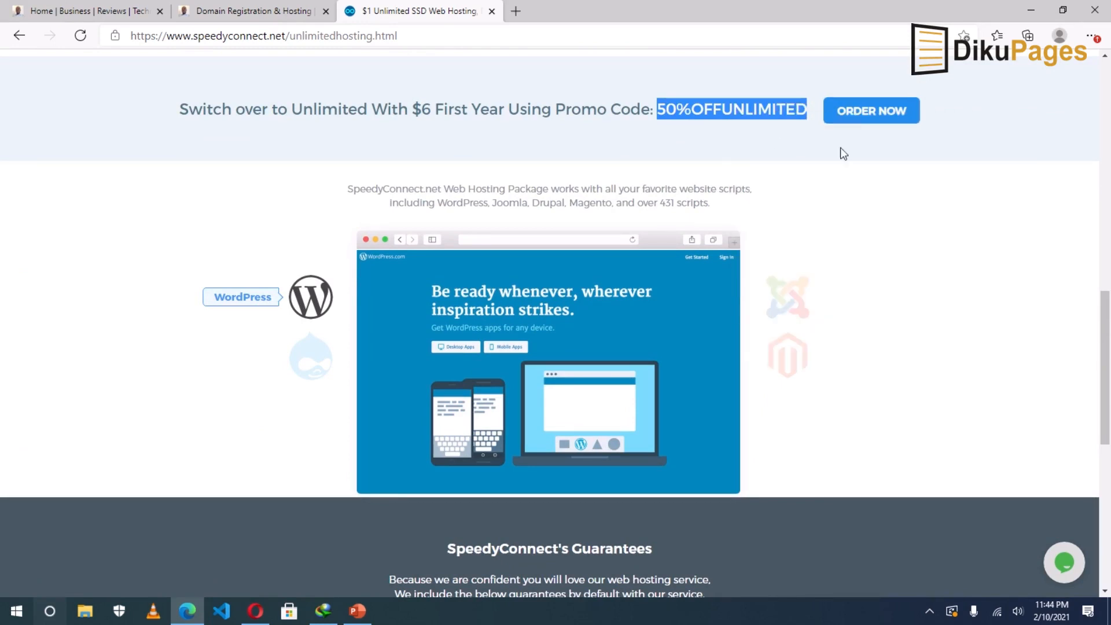
{"action": "left_click", "coordinate": [873, 116]}
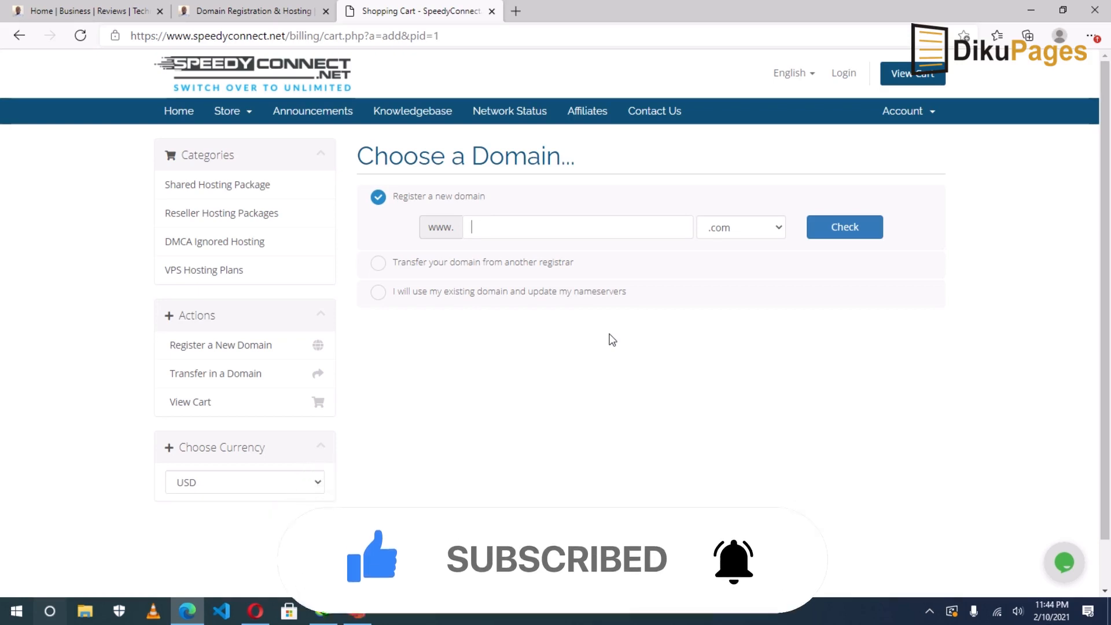
Check whether learnaffiliate.com with the .com extension is available.
{"action": "type", "text": "earn"}
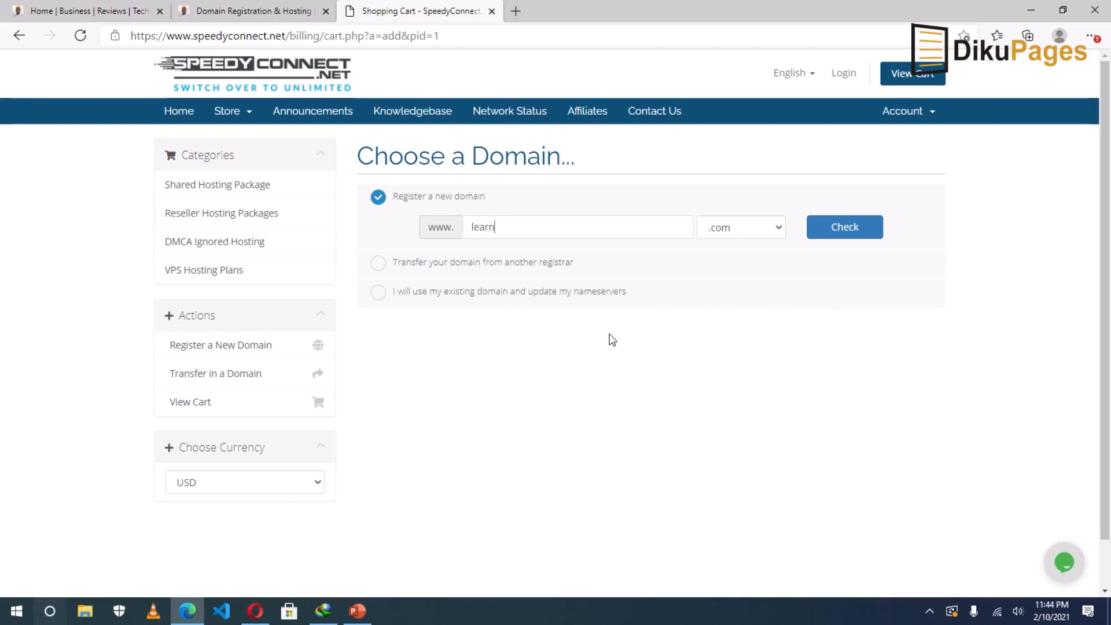
{"action": "type", "text": "affiliate"}
{"action": "left_click", "coordinate": [730, 230]}
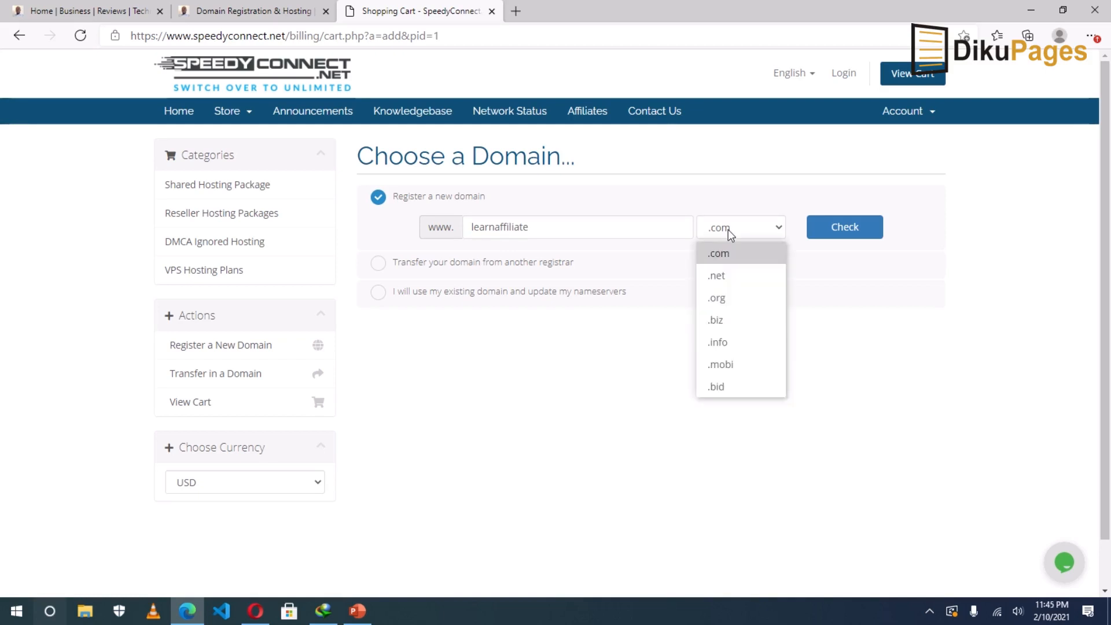
{"action": "left_click", "coordinate": [727, 254]}
{"action": "left_click", "coordinate": [727, 235]}
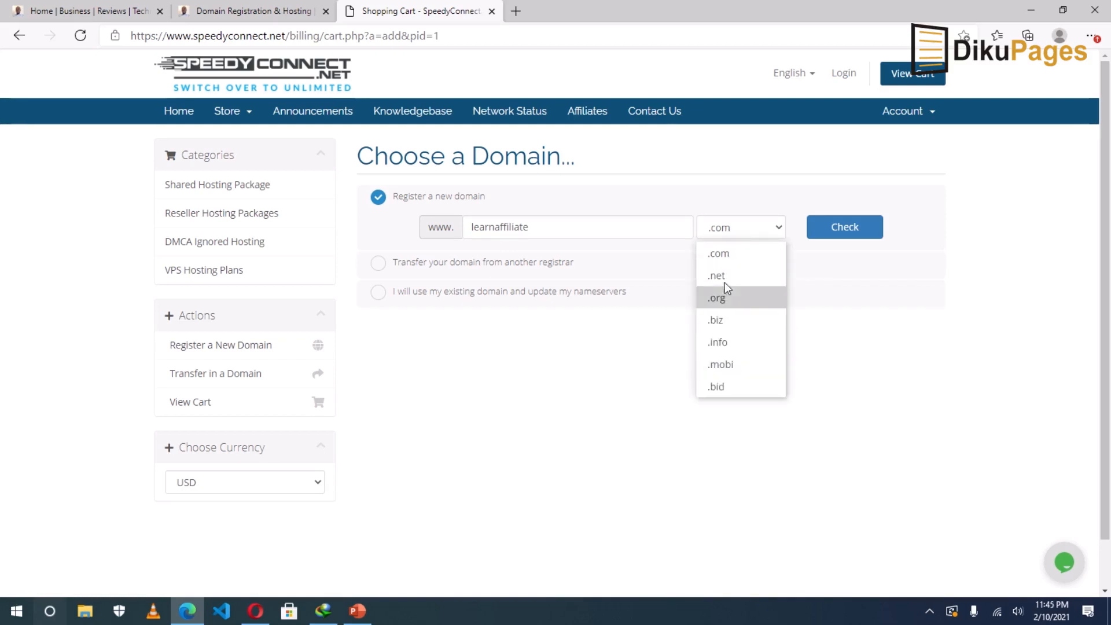
{"action": "left_click", "coordinate": [728, 229]}
{"action": "left_click", "coordinate": [832, 233]}
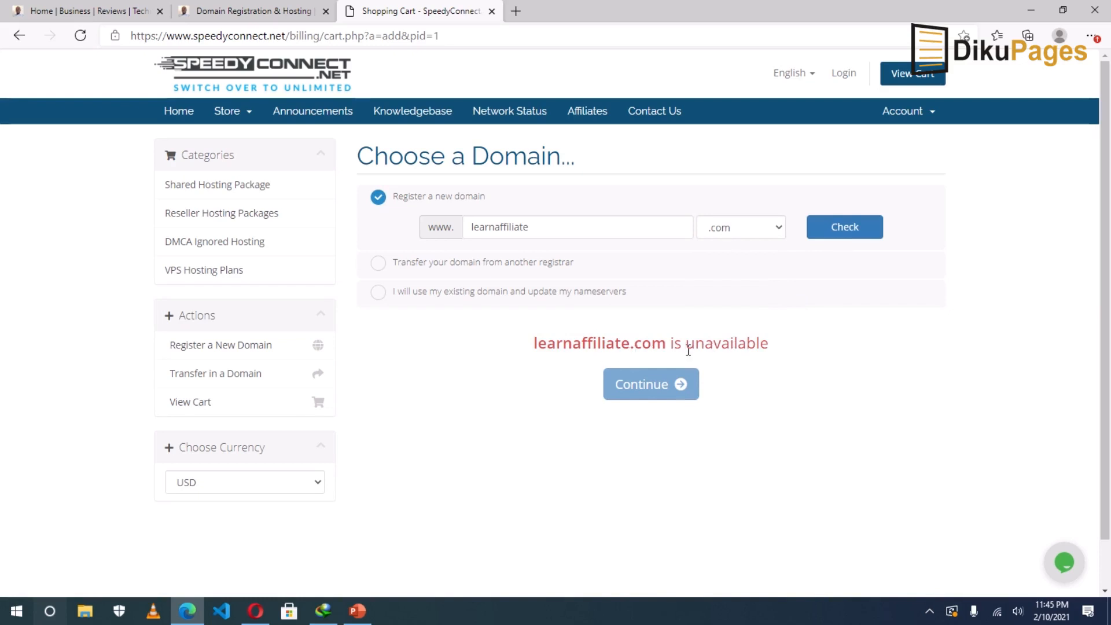
Replace it with myaffiliateclass.com, confirm it's available for $12.00 USD, and continue.
{"action": "double_click", "coordinate": [538, 231]}
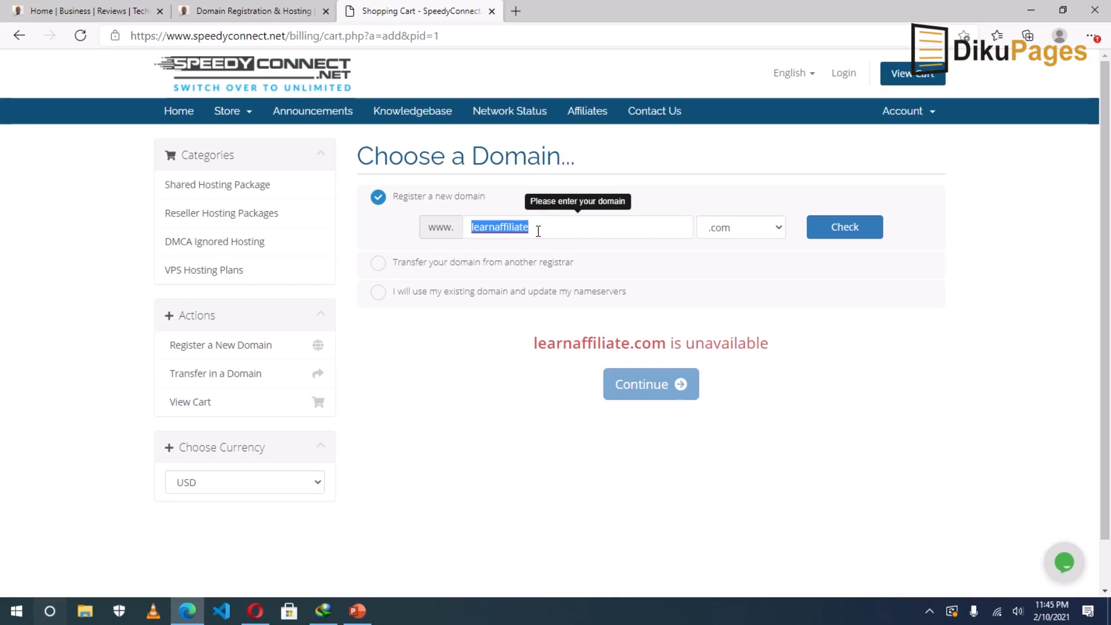
{"action": "key", "text": "BackSpace"}
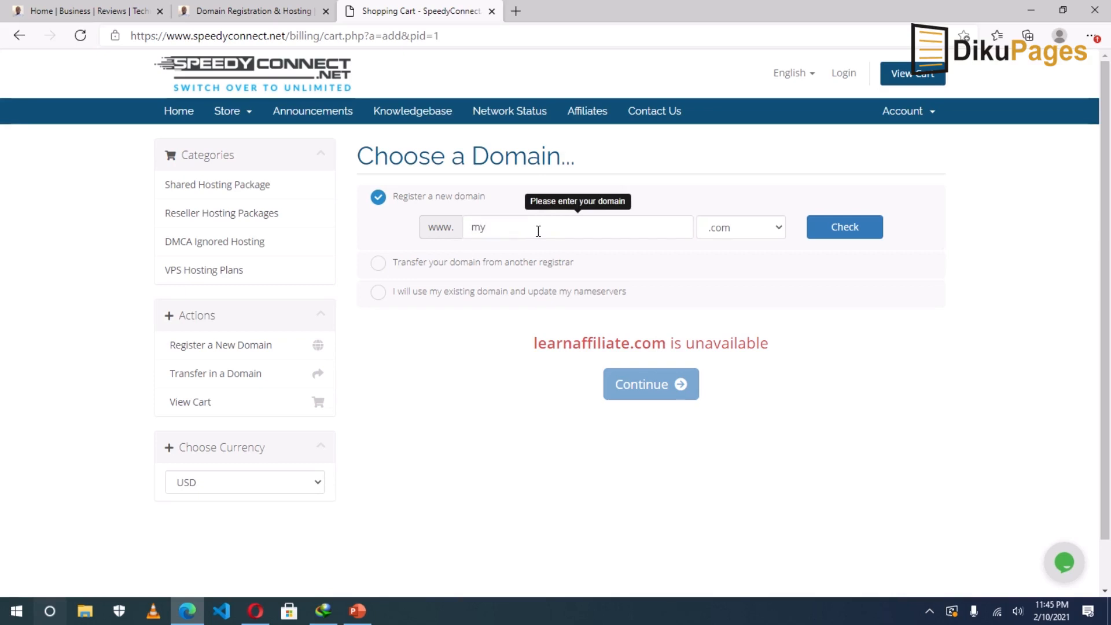
{"action": "type", "text": "affiliate"}
{"action": "key", "text": "BackSpace"}
{"action": "type", "text": "class"}
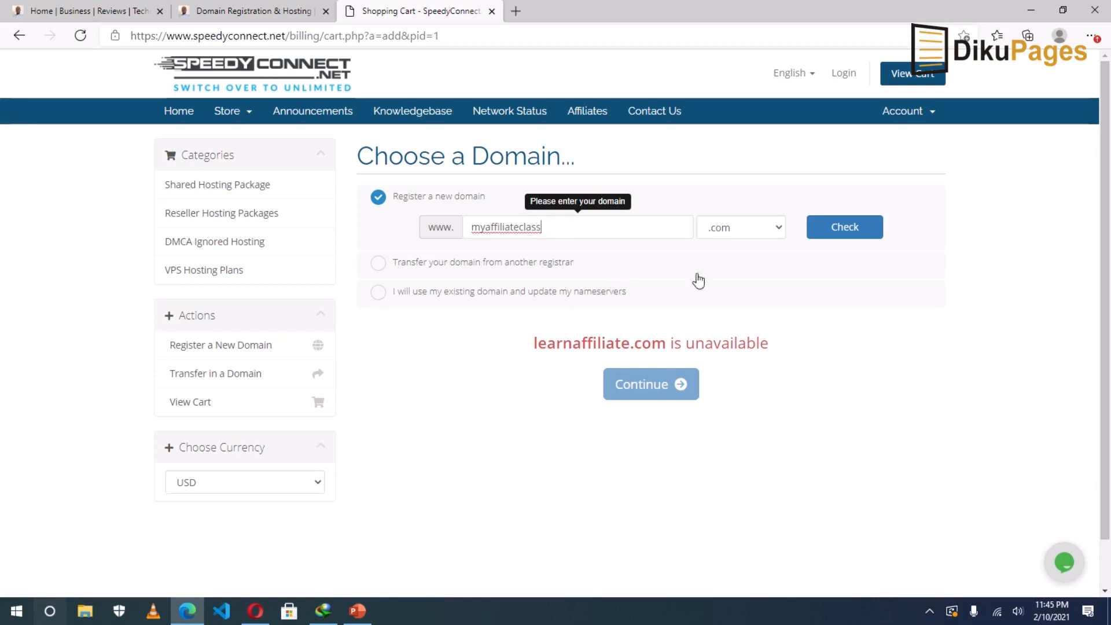
{"action": "left_click", "coordinate": [829, 231]}
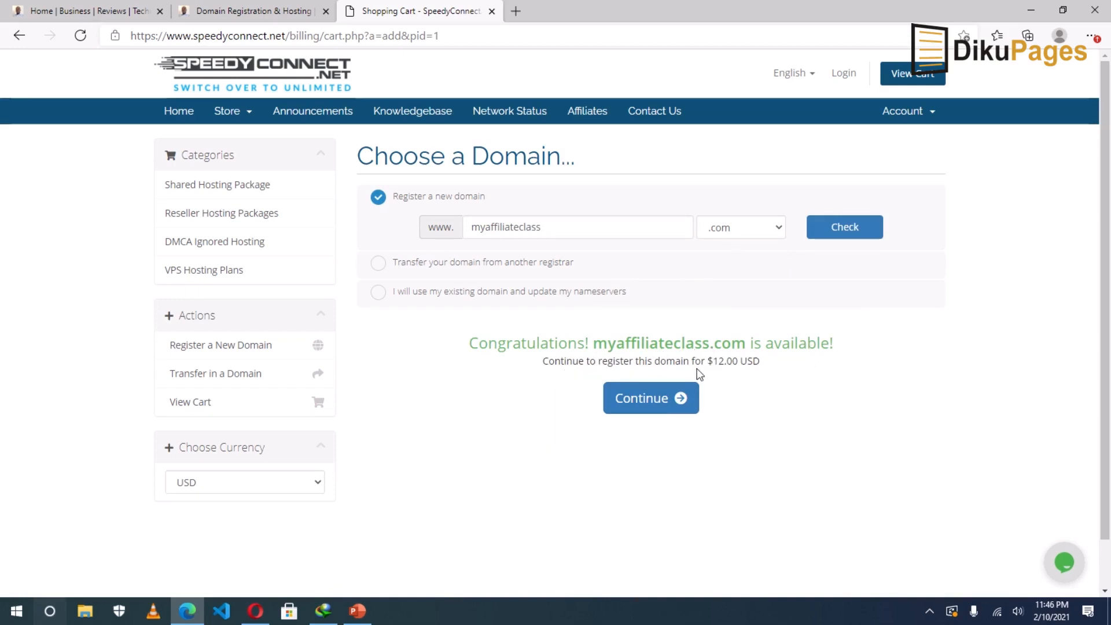
{"action": "left_click", "coordinate": [650, 408]}
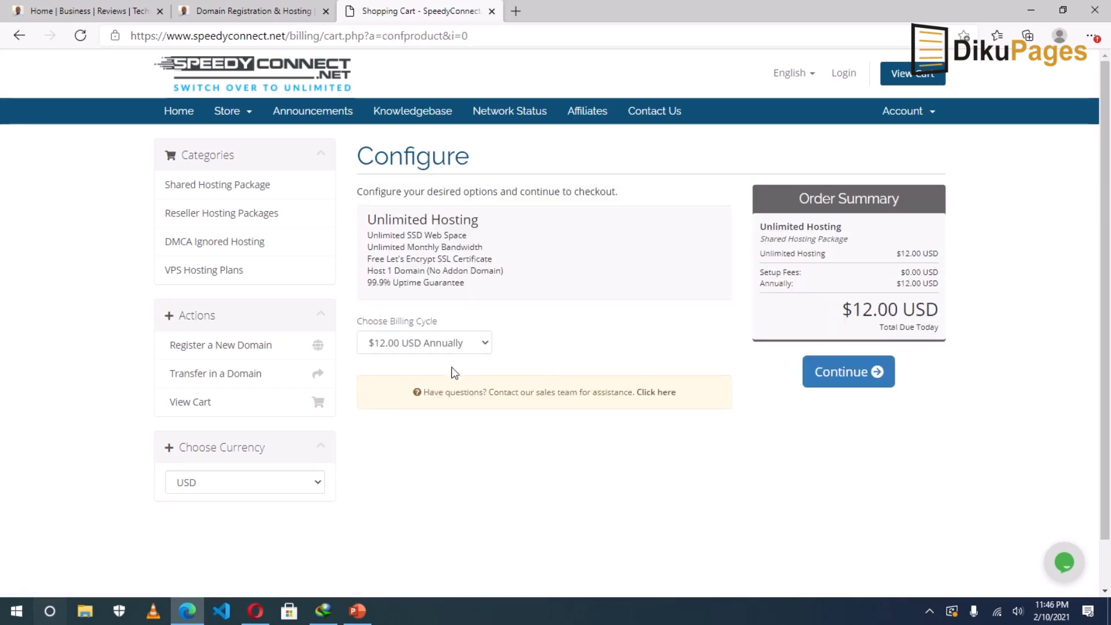
Keep the $12.00 USD Annually billing cycle and continue to Domains Configuration.
{"action": "left_click", "coordinate": [423, 342]}
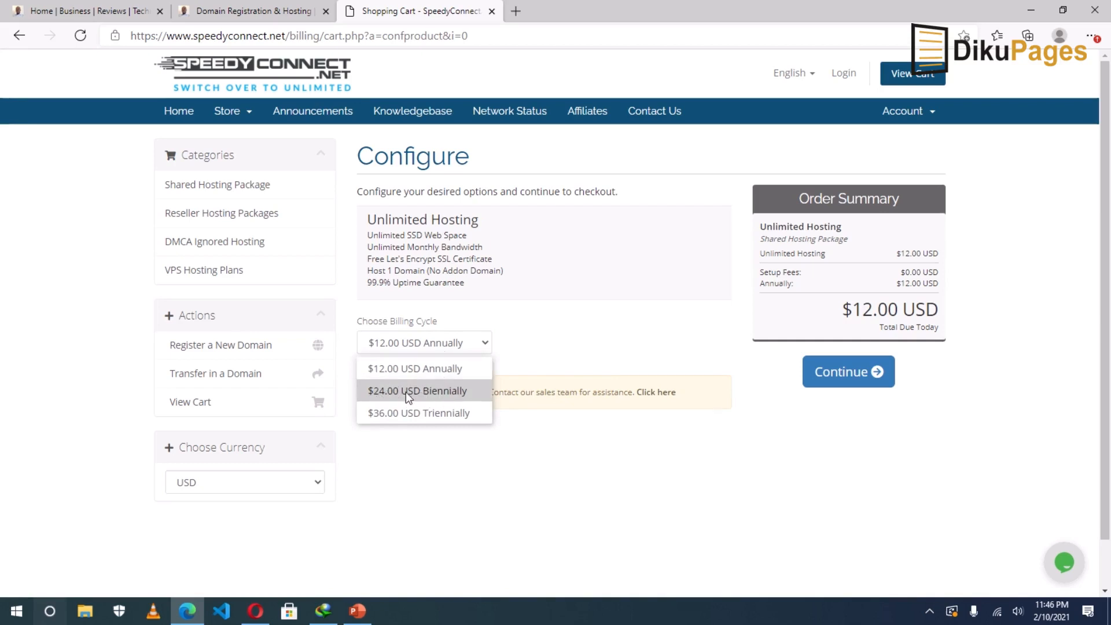
{"action": "left_click", "coordinate": [425, 371]}
{"action": "left_click", "coordinate": [414, 345]}
{"action": "left_click", "coordinate": [414, 345]}
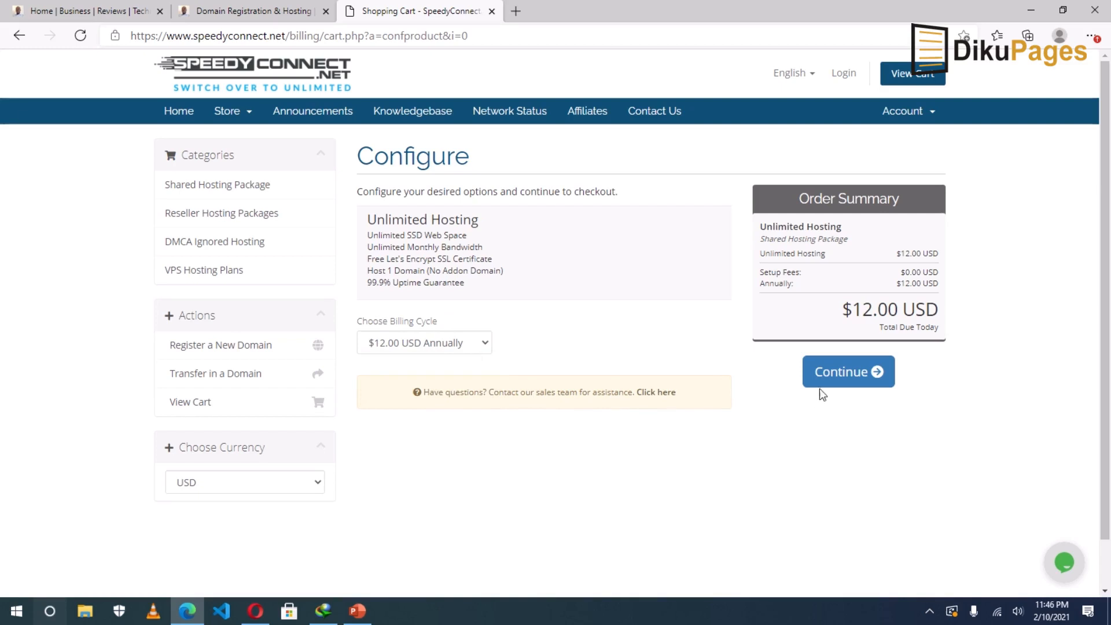
{"action": "left_click", "coordinate": [849, 374]}
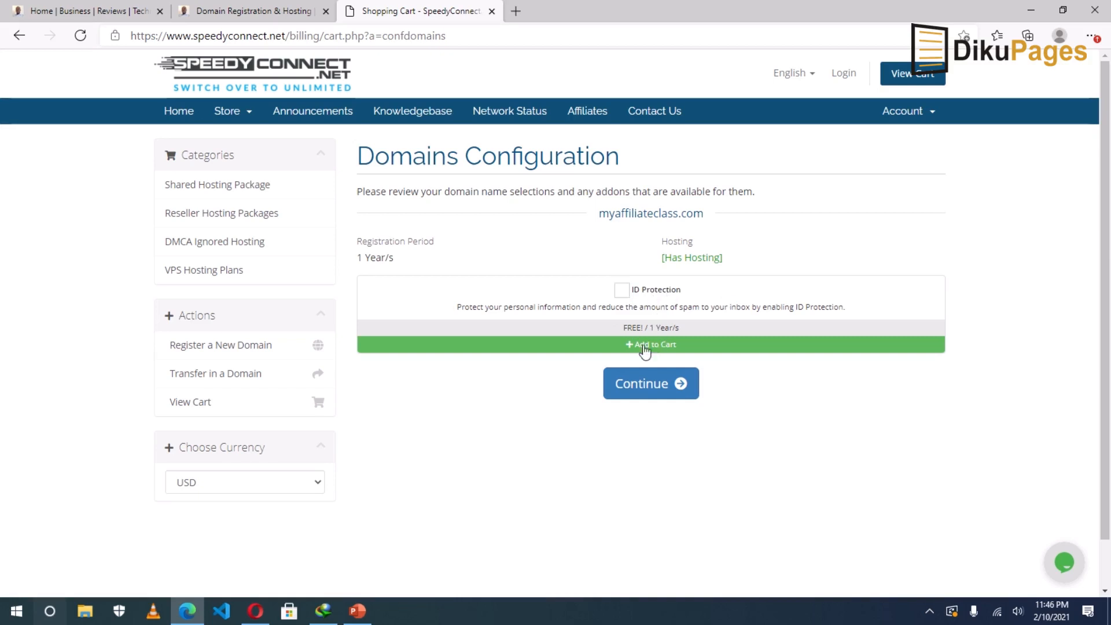
Add free ID Protection to myaffiliateclass.com and continue to the $24.00 USD cart review.
{"action": "left_click", "coordinate": [623, 292]}
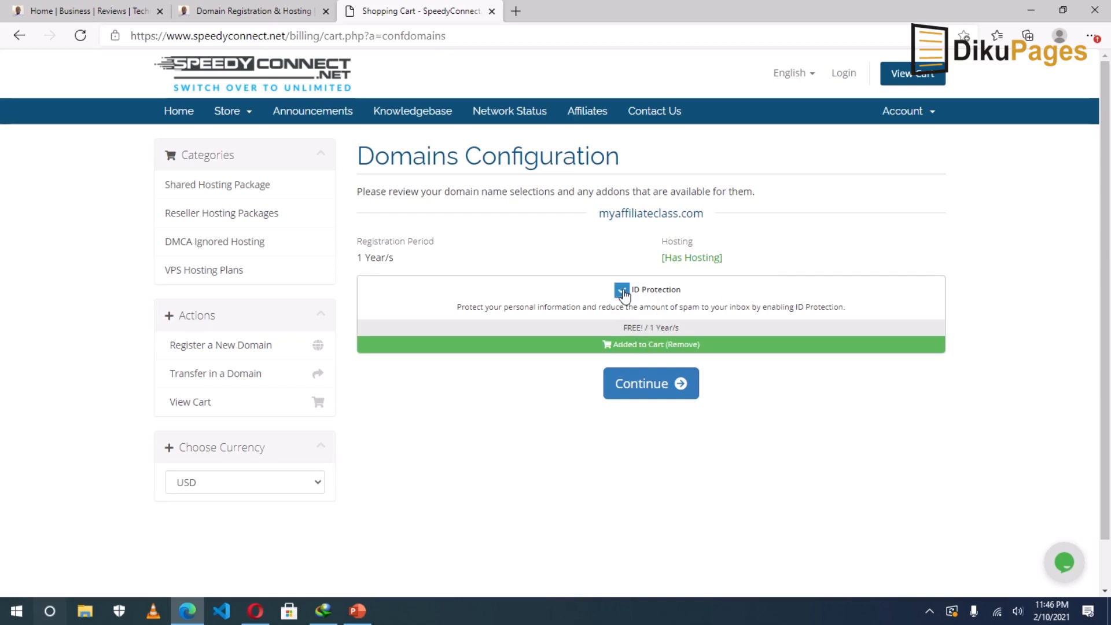
{"action": "left_click", "coordinate": [644, 390]}
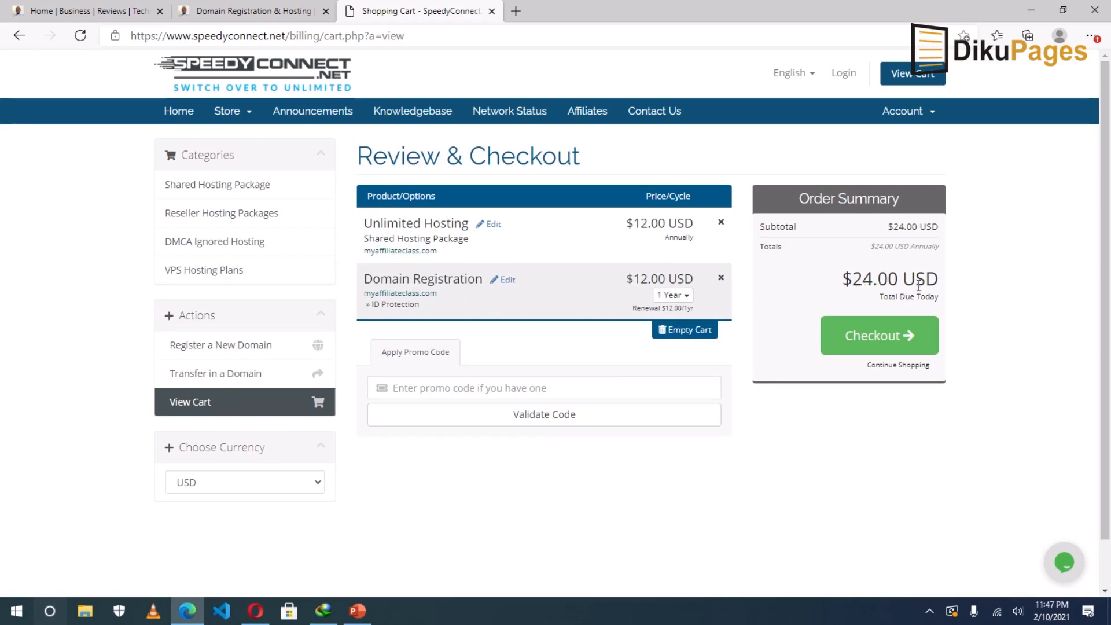
Paste and validate 50%OFFUNLIMITED so the total drops to $18.00, then proceed to checkout.
{"action": "left_click", "coordinate": [481, 390]}
{"action": "right_click", "coordinate": [435, 389]}
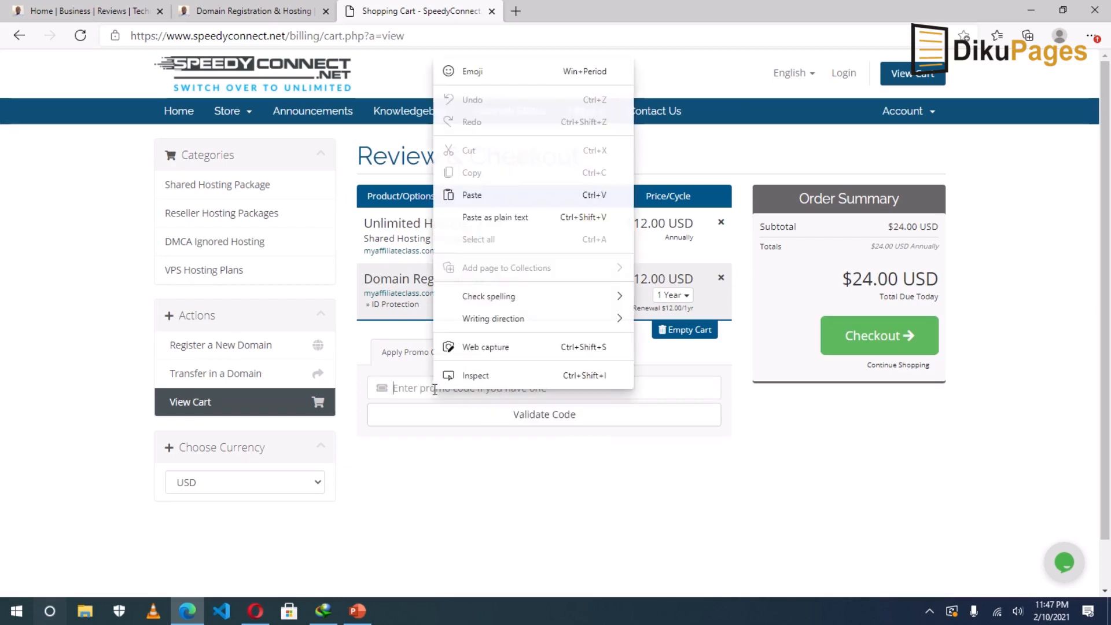
{"action": "left_click", "coordinate": [475, 196]}
{"action": "left_click", "coordinate": [542, 418]}
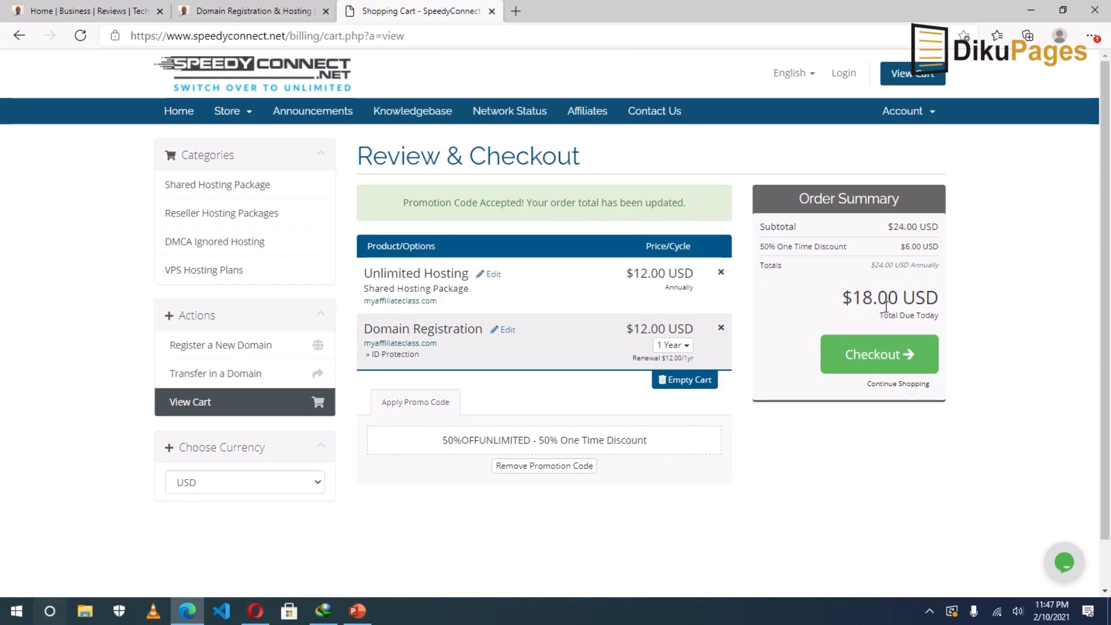
{"action": "left_click", "coordinate": [887, 358]}
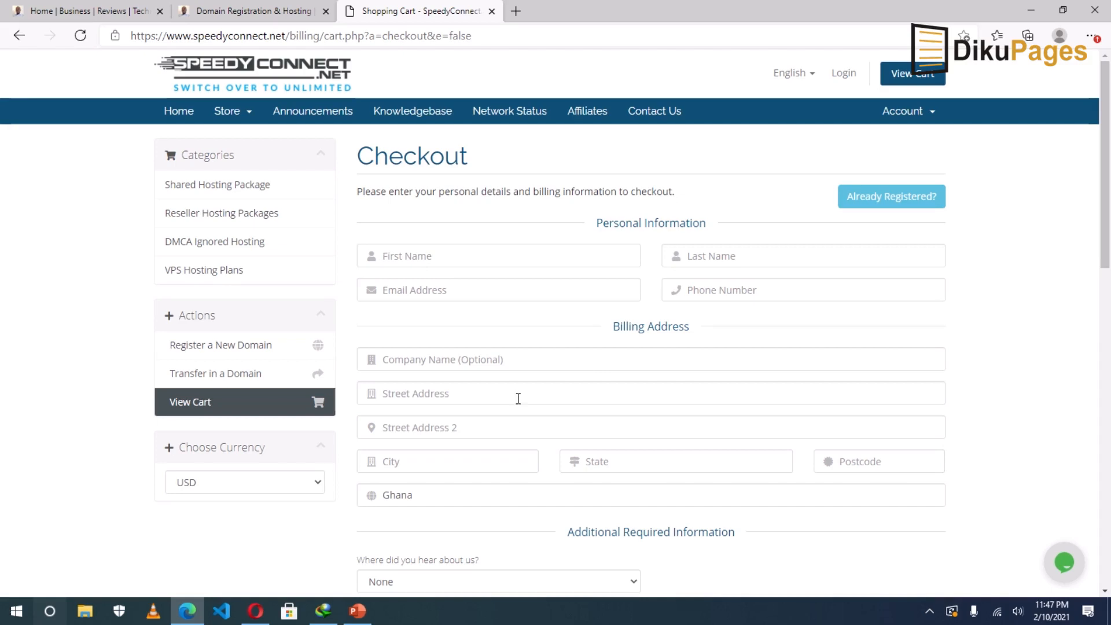
Look over the checkout's phone, company, state and country fields, keeping Ghana as country.
{"action": "scroll", "coordinate": [517, 411], "scroll_direction": "down", "scroll_amount": 3}
{"action": "scroll", "coordinate": [464, 285], "scroll_direction": "up", "scroll_amount": 3}
{"action": "left_click", "coordinate": [732, 287]}
{"action": "scroll", "coordinate": [641, 361], "scroll_direction": "down", "scroll_amount": 2}
{"action": "left_click", "coordinate": [486, 277]}
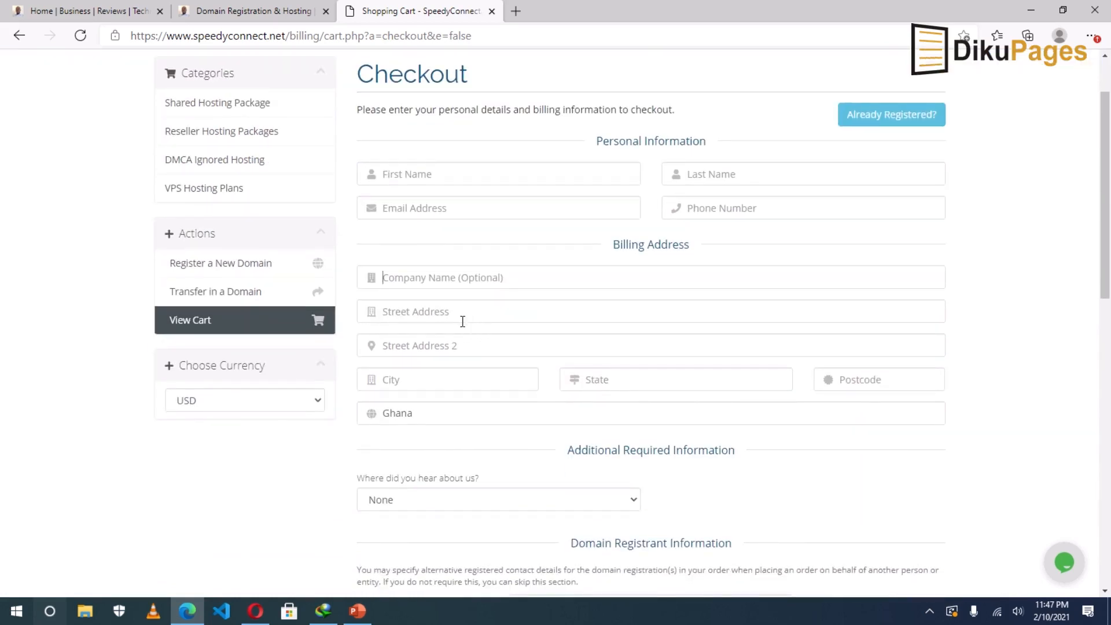
{"action": "scroll", "coordinate": [448, 423], "scroll_direction": "down", "scroll_amount": 4}
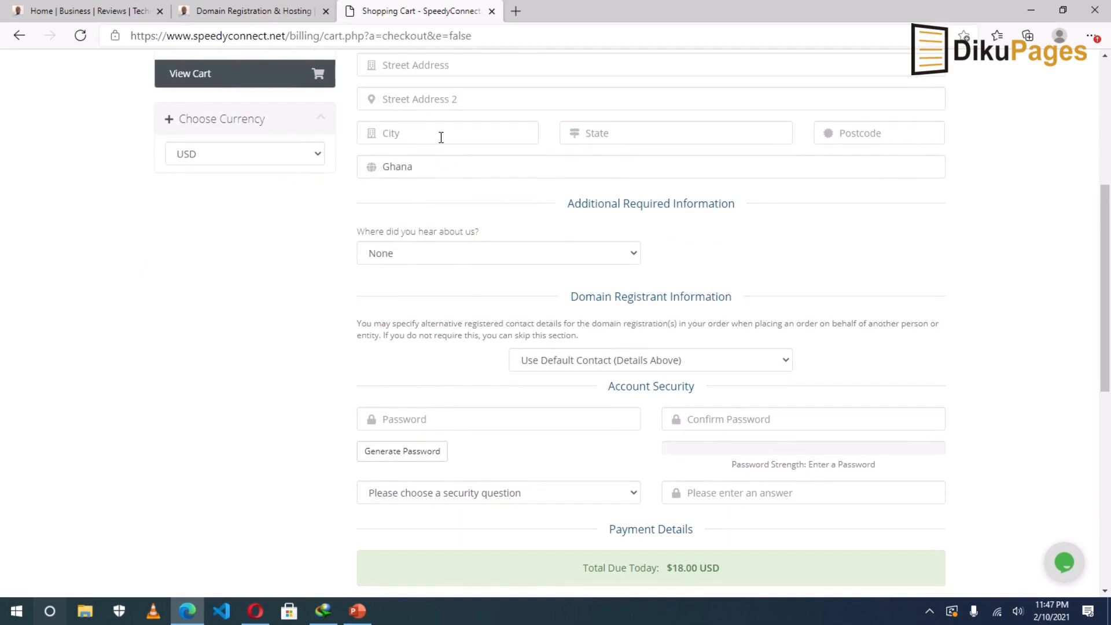
{"action": "left_click", "coordinate": [609, 127]}
{"action": "left_click", "coordinate": [618, 168]}
{"action": "left_click", "coordinate": [618, 167]}
Review the security question and answer fields, then return to the Domain Registration & Hosting tab.
{"action": "scroll", "coordinate": [490, 291], "scroll_direction": "down", "scroll_amount": 2}
{"action": "scroll", "coordinate": [499, 305], "scroll_direction": "down", "scroll_amount": 2}
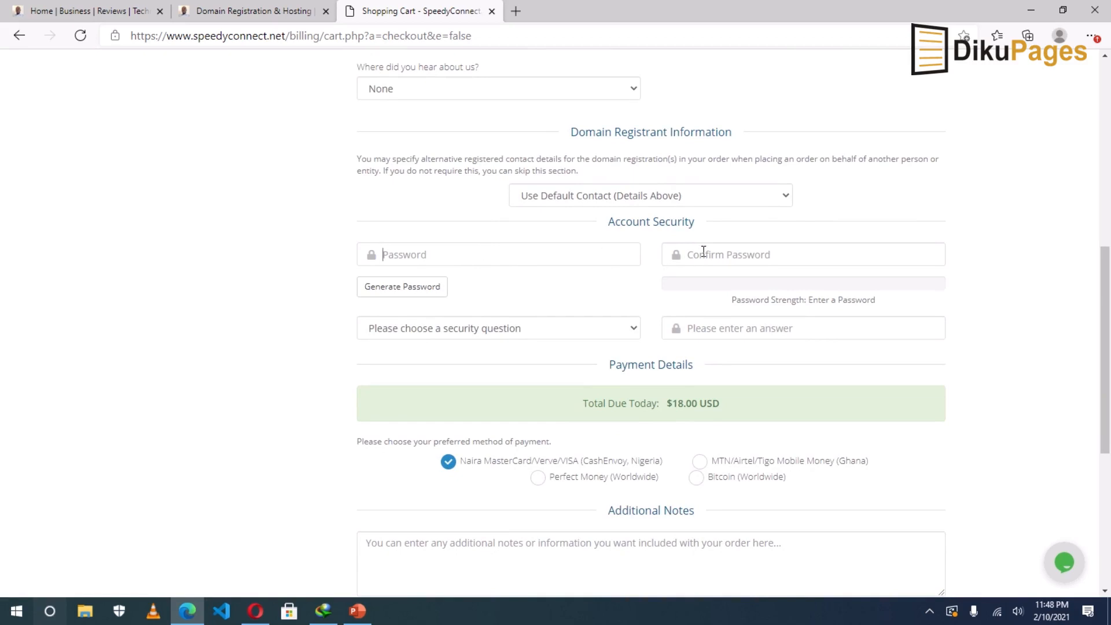
{"action": "scroll", "coordinate": [691, 399], "scroll_direction": "down", "scroll_amount": 3}
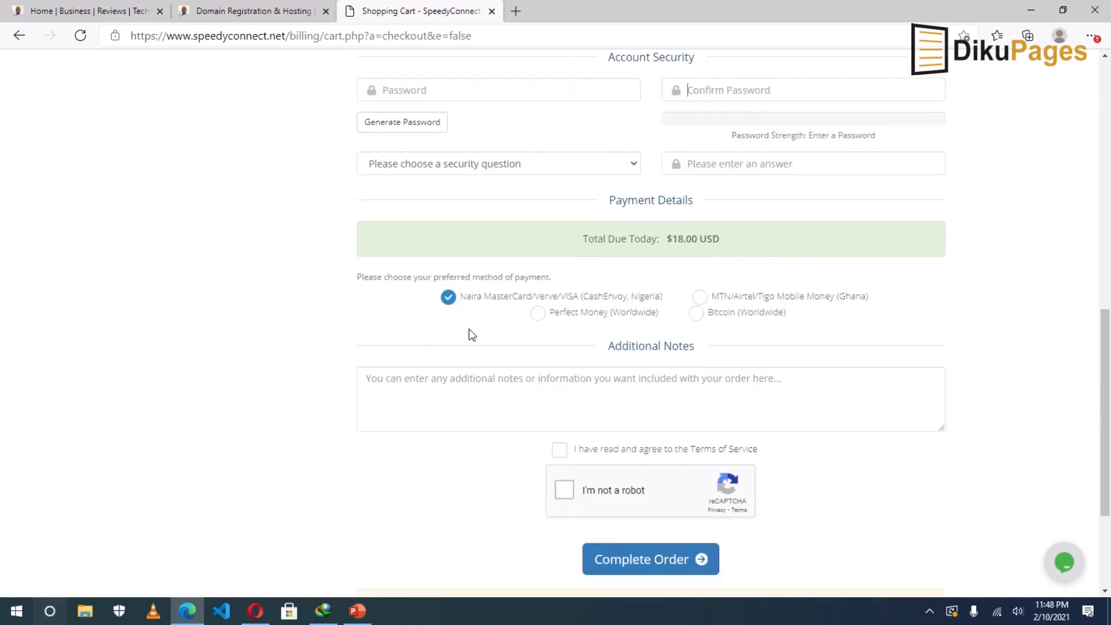
{"action": "left_click", "coordinate": [496, 163]}
{"action": "left_click", "coordinate": [724, 163]}
{"action": "key", "text": "ctrl+shift+Tab"}
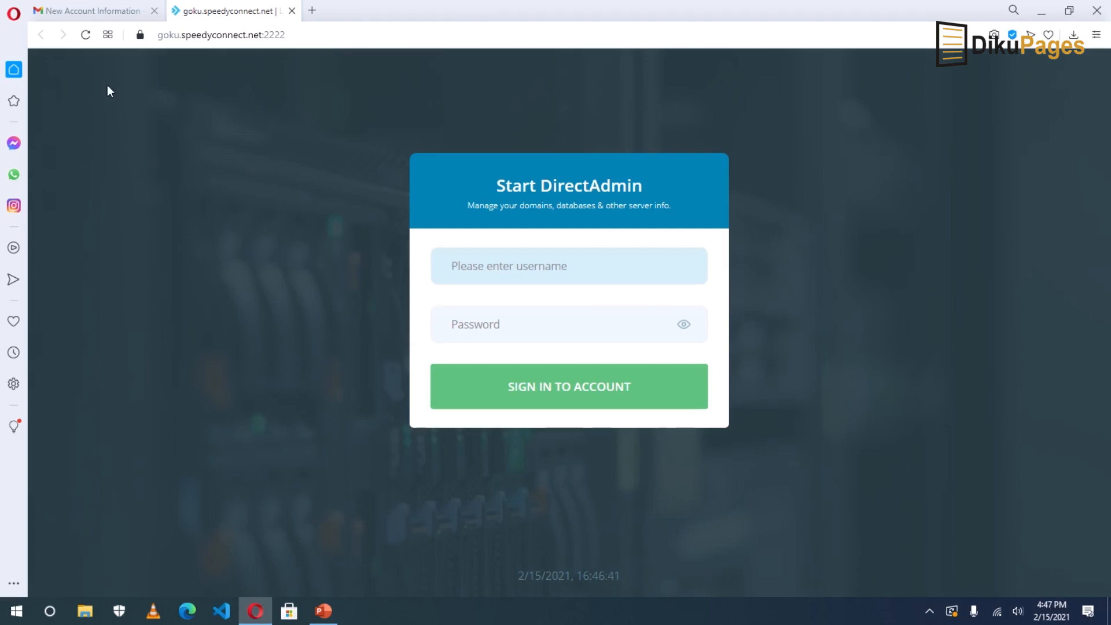
Copy the control panel password from the New Account Information email in Gmail.
{"action": "left_click", "coordinate": [121, 11]}
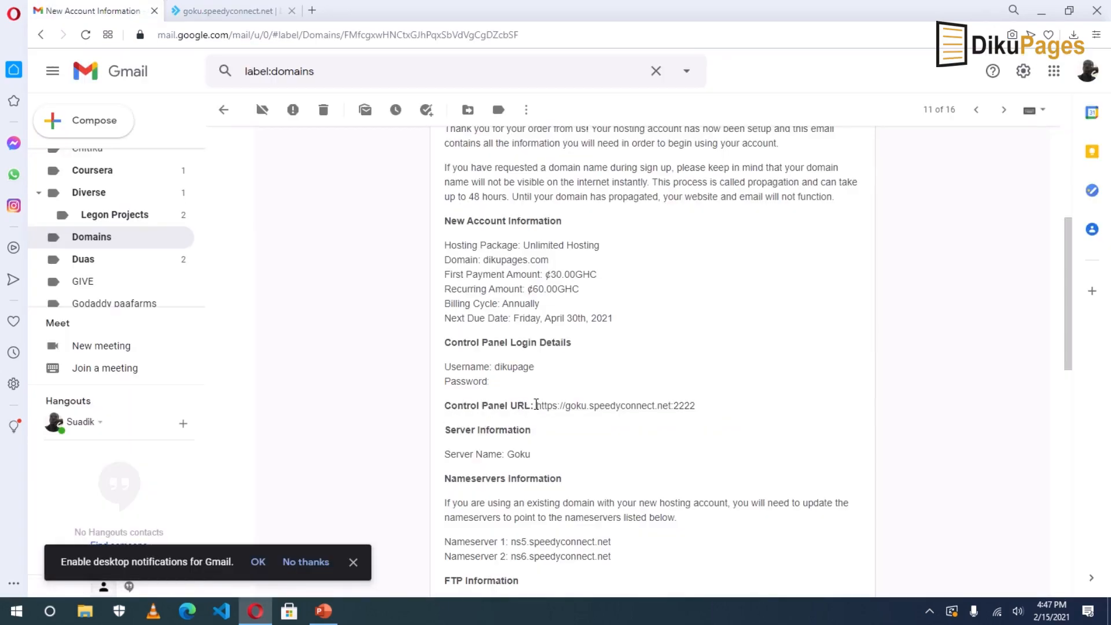
{"action": "left_click_drag", "start_coordinate": [536, 405], "coordinate": [713, 408]}
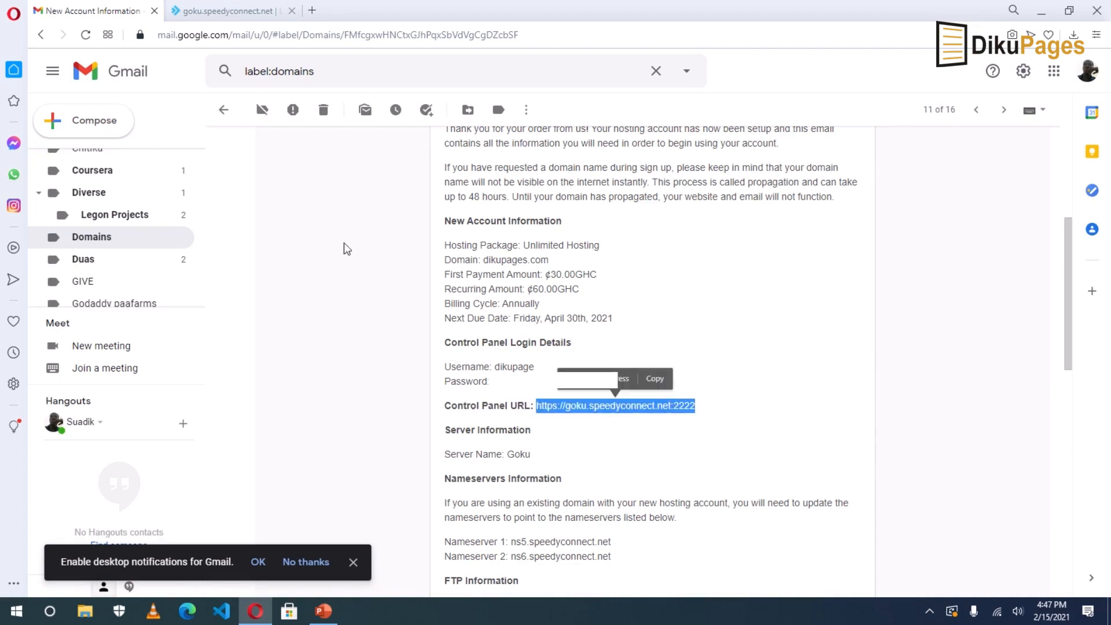
{"action": "left_click", "coordinate": [242, 12]}
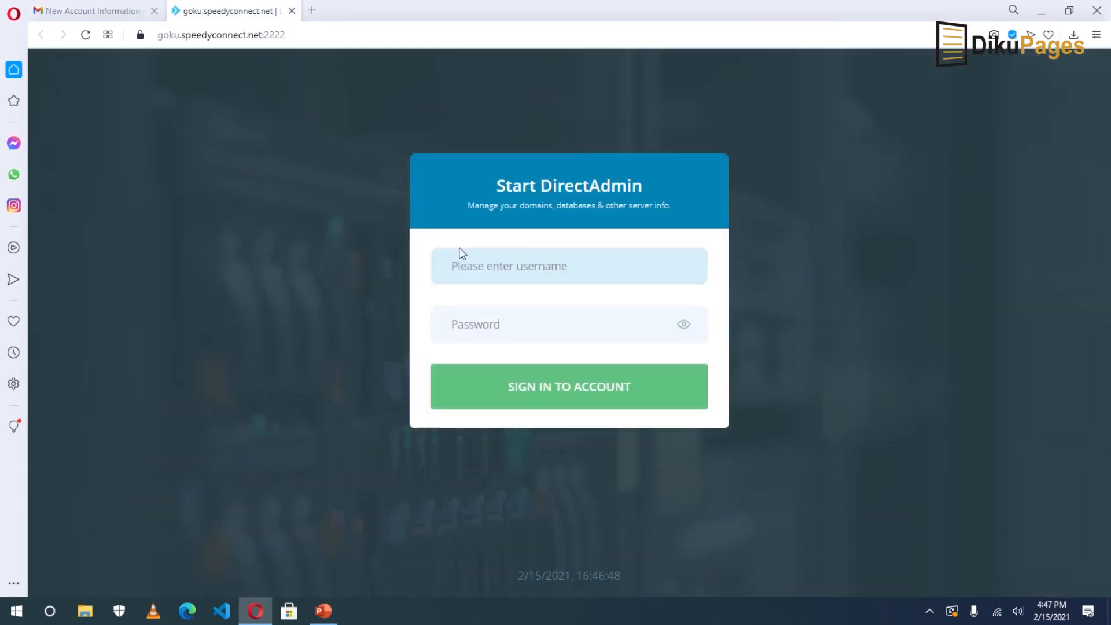
{"action": "left_click", "coordinate": [108, 12]}
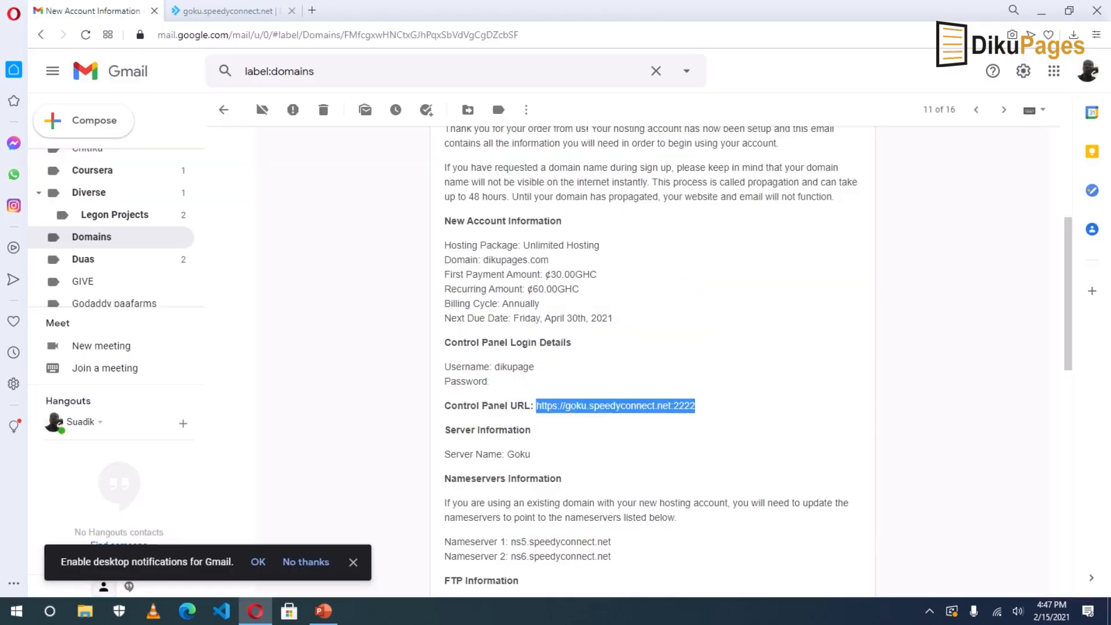
{"action": "left_click", "coordinate": [491, 382]}
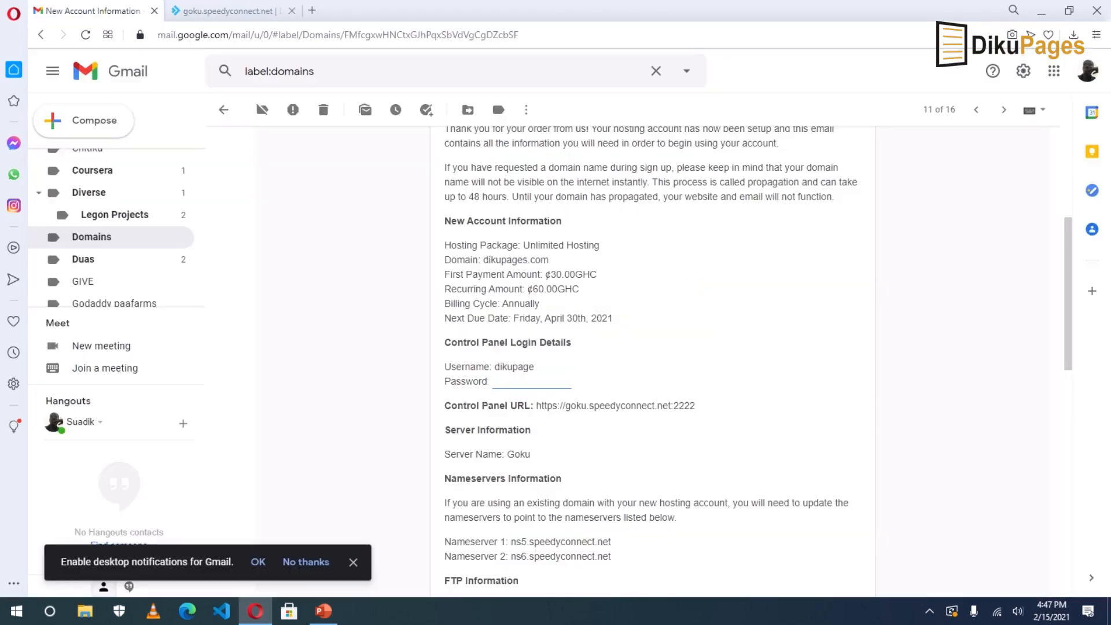
{"action": "right_click", "coordinate": [563, 382]}
{"action": "left_click", "coordinate": [602, 433]}
Sign in to DirectAdmin with the account username and the pasted password.
{"action": "left_click", "coordinate": [225, 13]}
{"action": "left_click", "coordinate": [525, 272]}
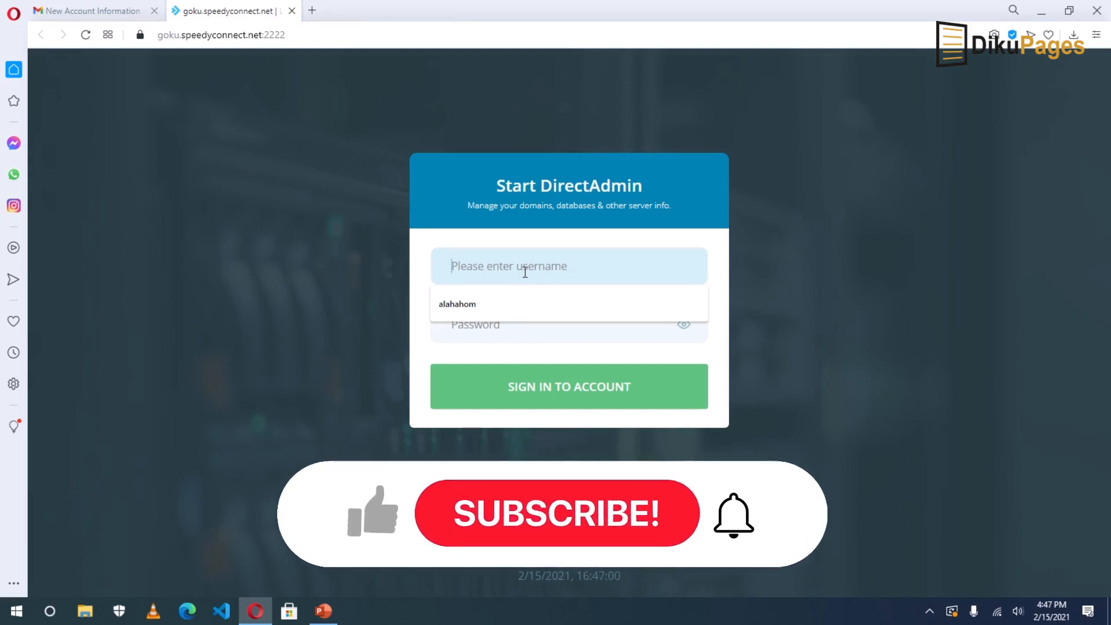
{"action": "type", "text": "dikupage"}
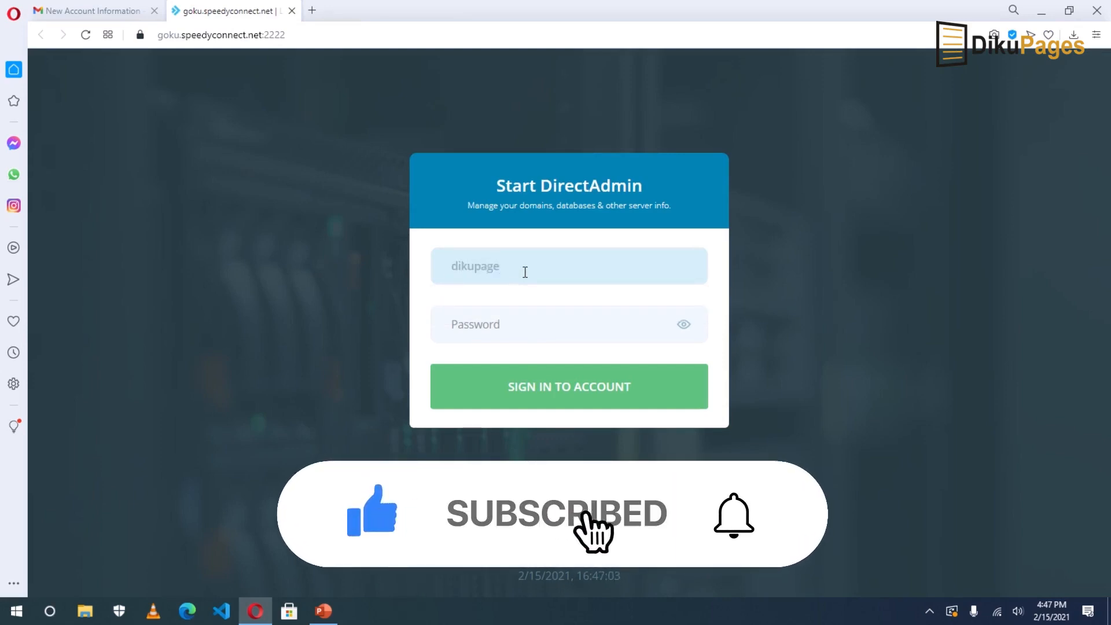
{"action": "key", "text": "Tab"}
{"action": "key", "text": "ctrl+v"}
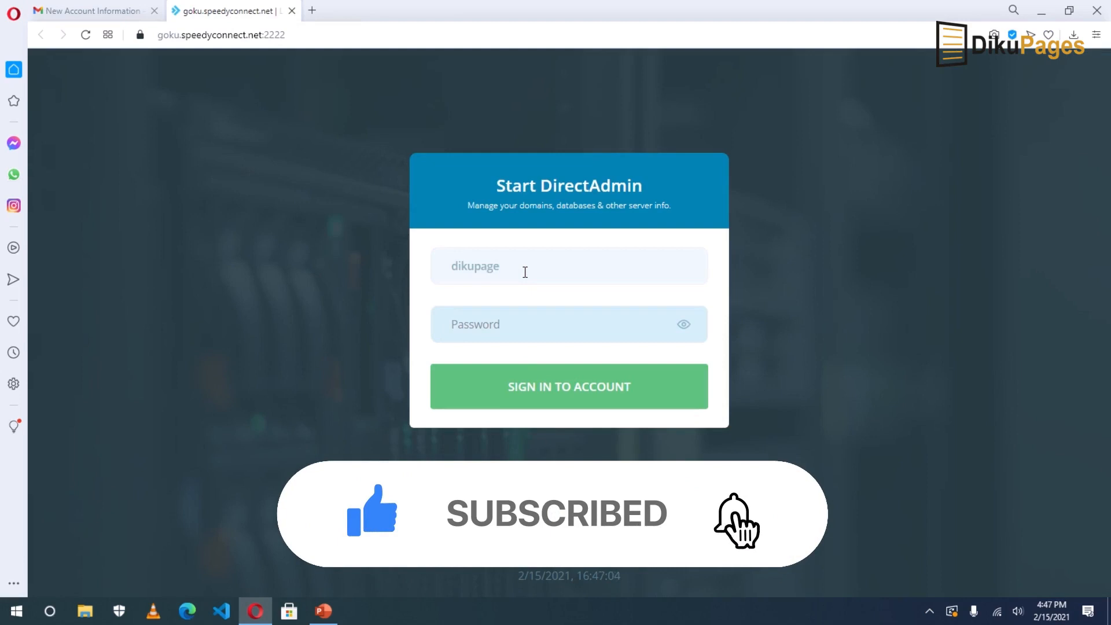
{"action": "left_click", "coordinate": [571, 392]}
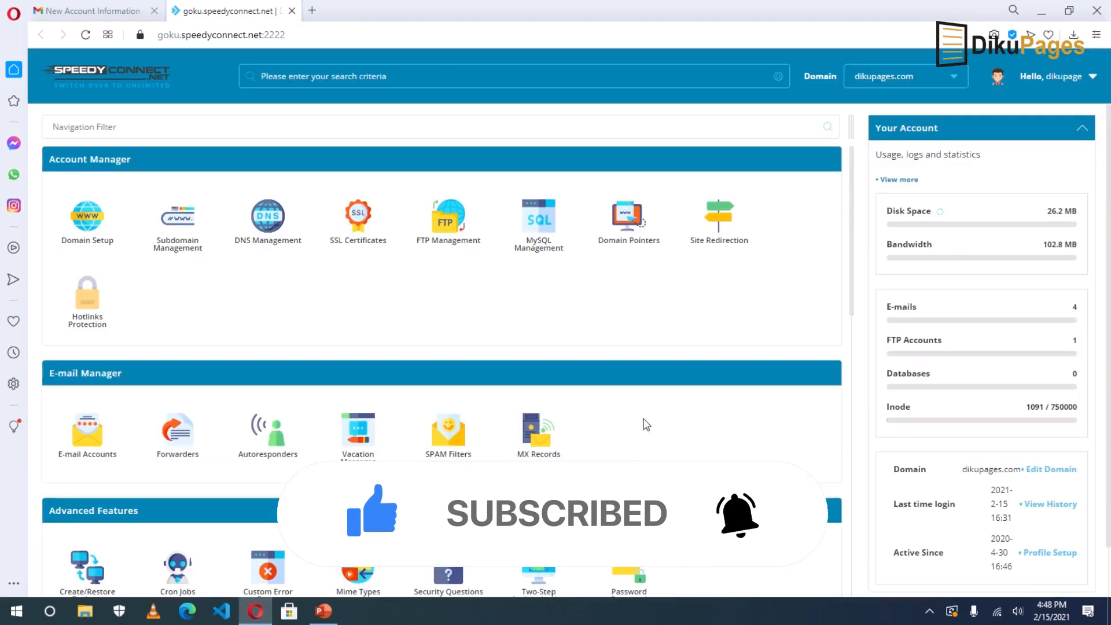
Open the Softaculous Auto Installer from the DirectAdmin dashboard.
{"action": "scroll", "coordinate": [632, 420], "scroll_direction": "down", "scroll_amount": 5}
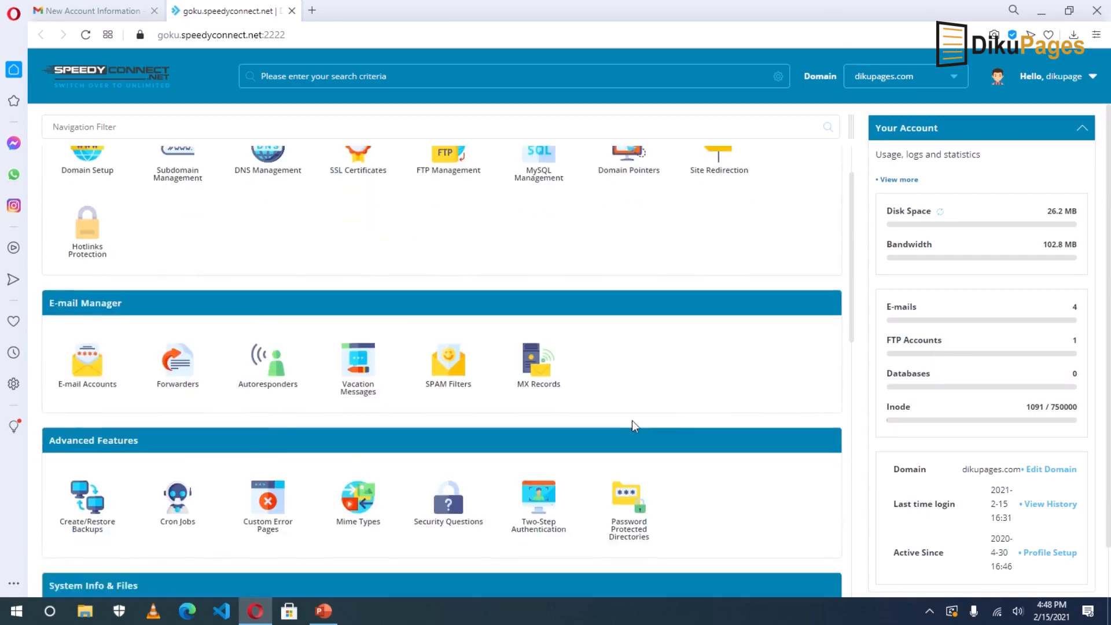
{"action": "scroll", "coordinate": [637, 426], "scroll_direction": "down", "scroll_amount": 3}
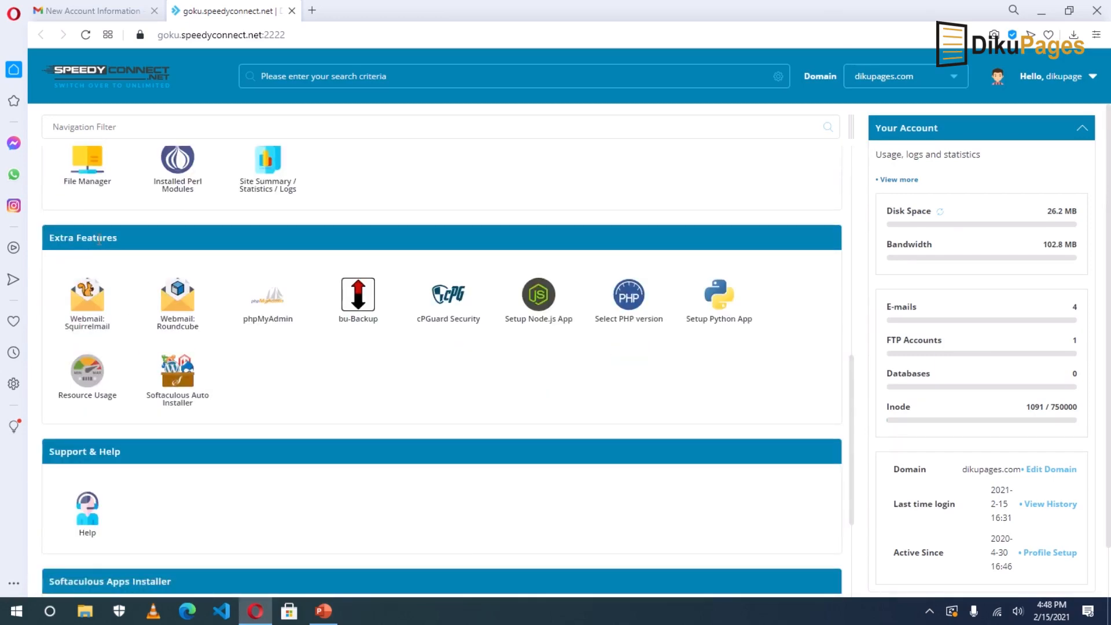
{"action": "left_click", "coordinate": [176, 384]}
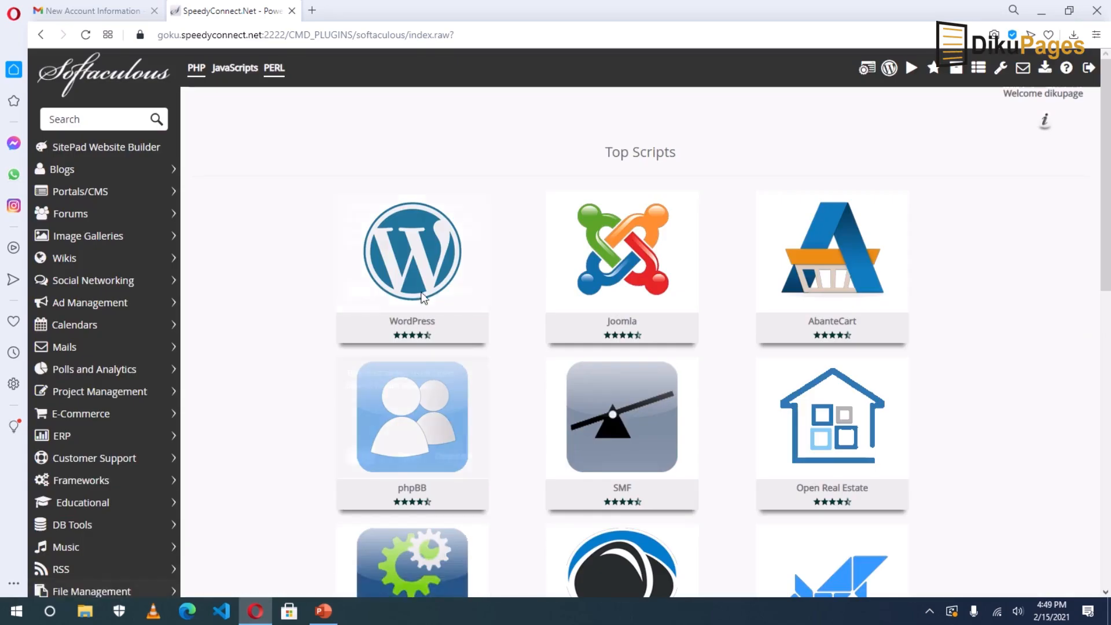
Pick WordPress from Softaculous's Blogs category and start its install form.
{"action": "mouse_move", "coordinate": [355, 292]}
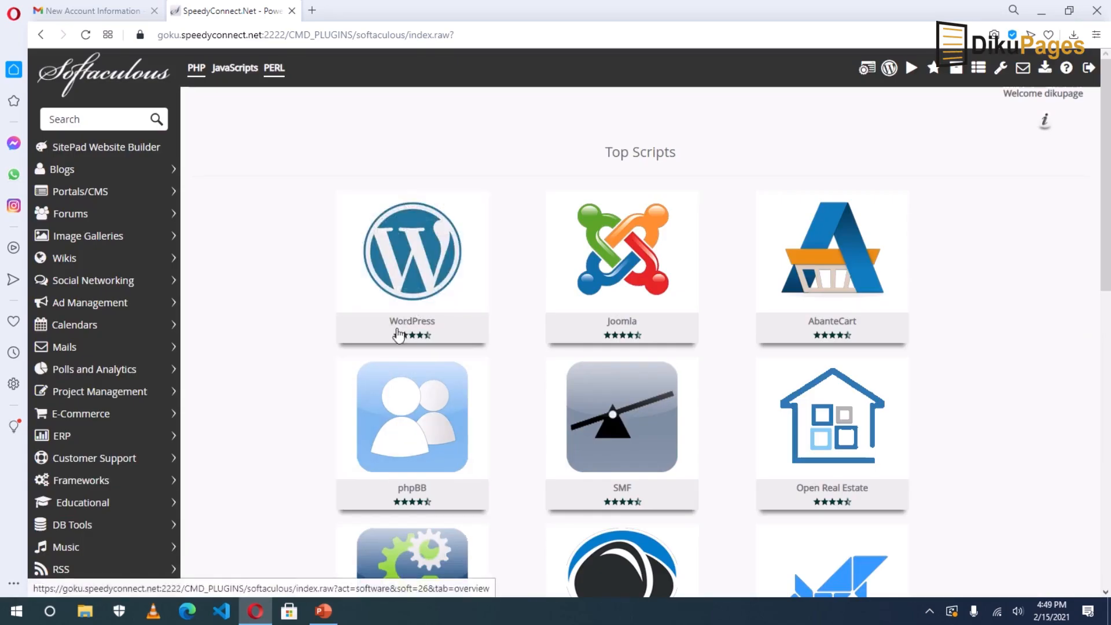
{"action": "left_click", "coordinate": [81, 177]}
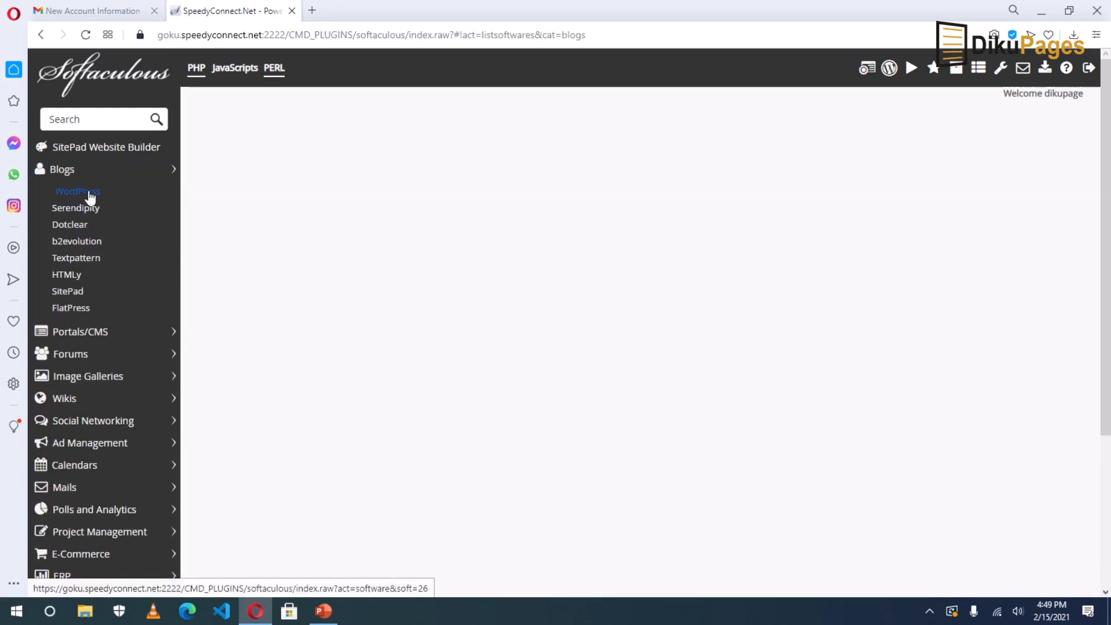
{"action": "left_click", "coordinate": [79, 194]}
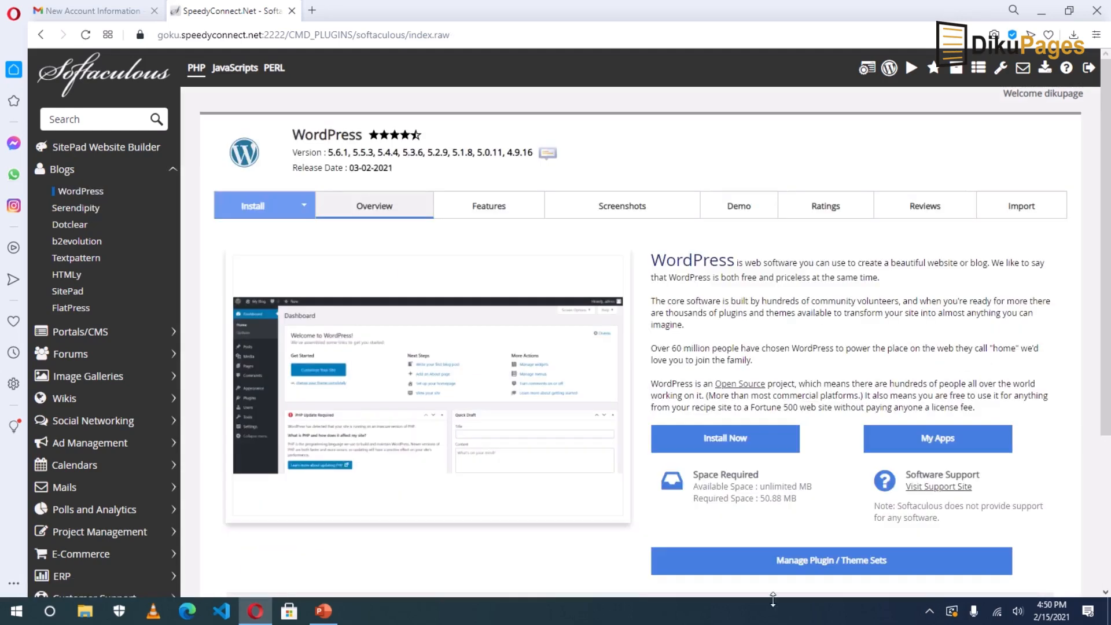
{"action": "left_click", "coordinate": [717, 444]}
{"action": "left_click", "coordinate": [625, 313]}
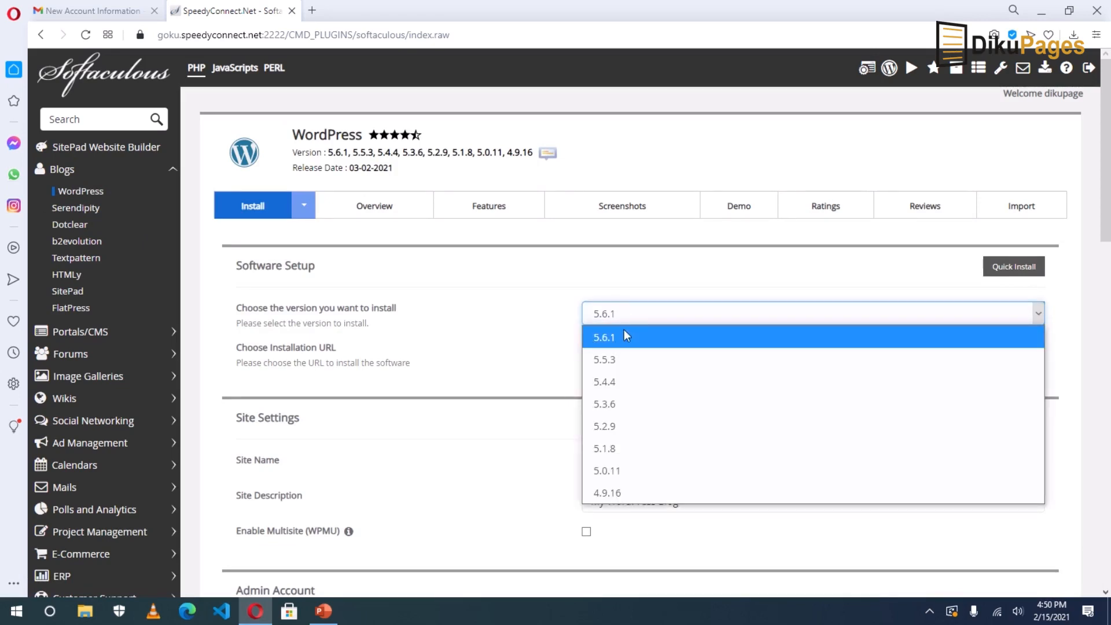
{"action": "left_click", "coordinate": [633, 320]}
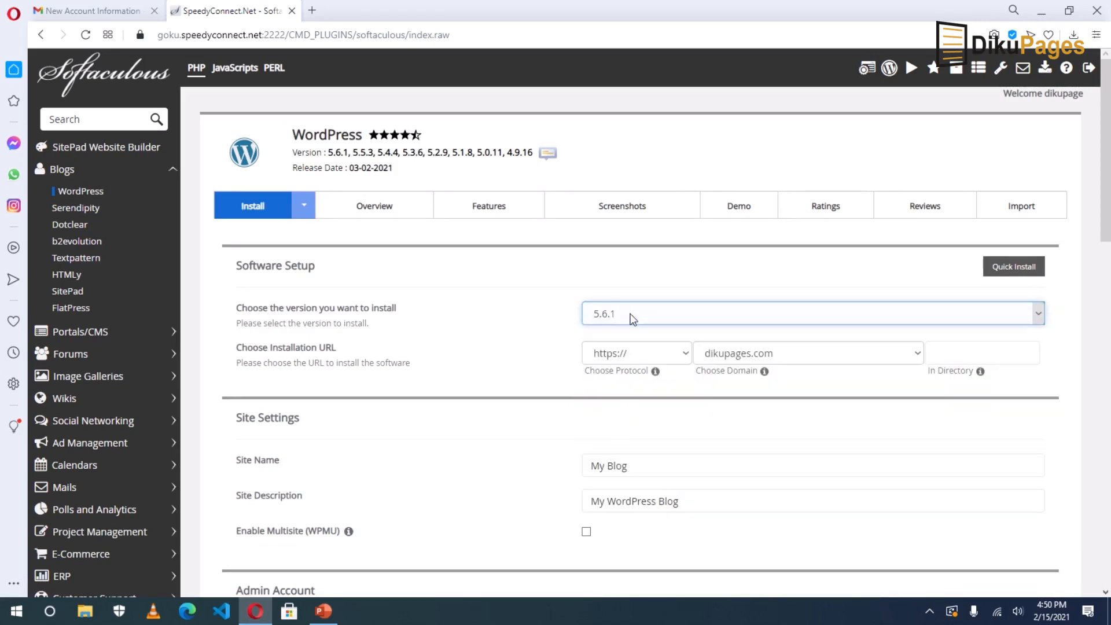
{"action": "left_click", "coordinate": [631, 353]}
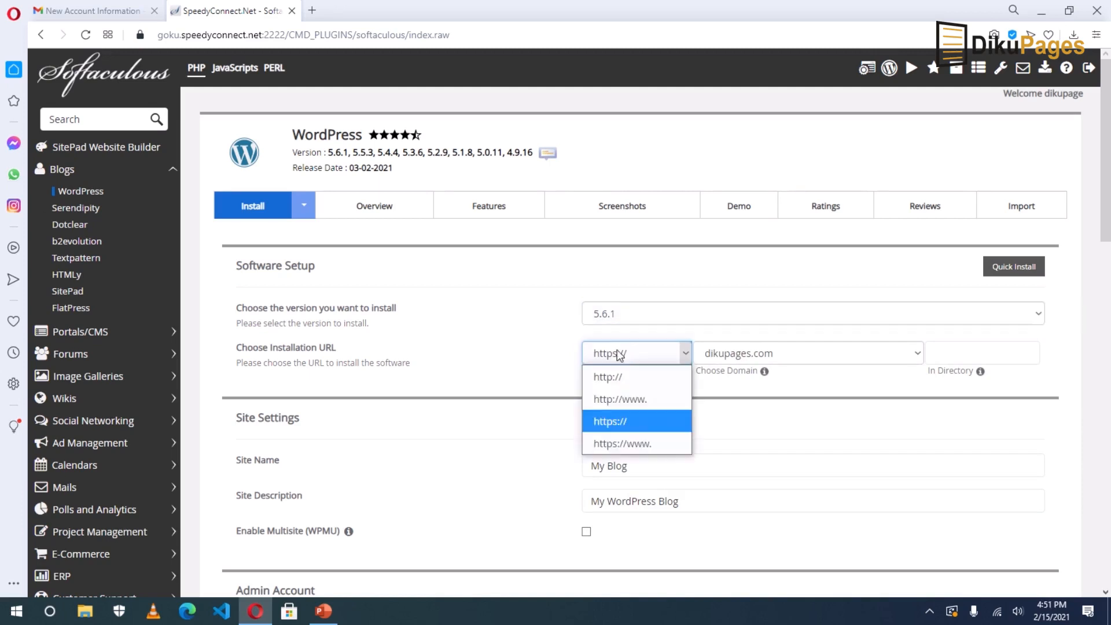
{"action": "left_click", "coordinate": [625, 422]}
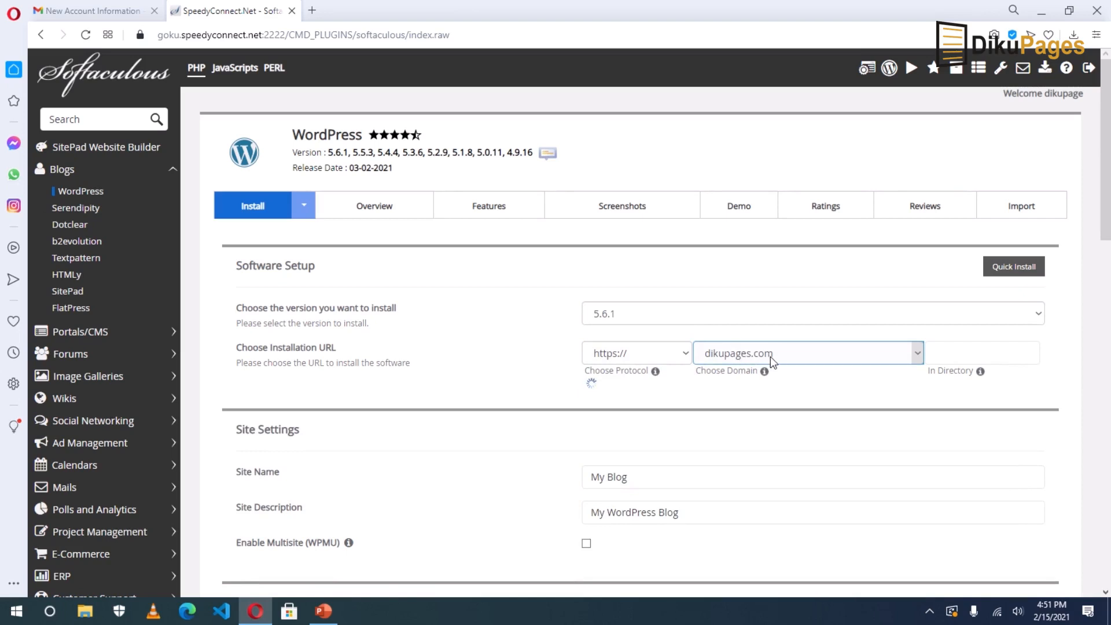
{"action": "scroll", "coordinate": [786, 498], "scroll_direction": "down", "scroll_amount": 1}
{"action": "left_click", "coordinate": [629, 398]}
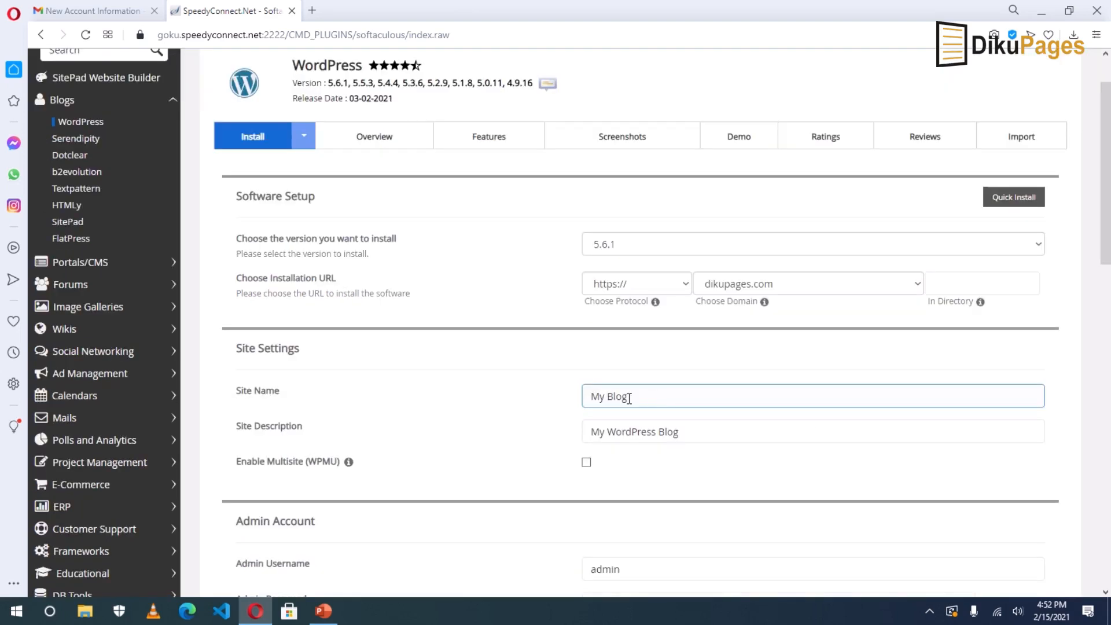
{"action": "left_click", "coordinate": [695, 432]}
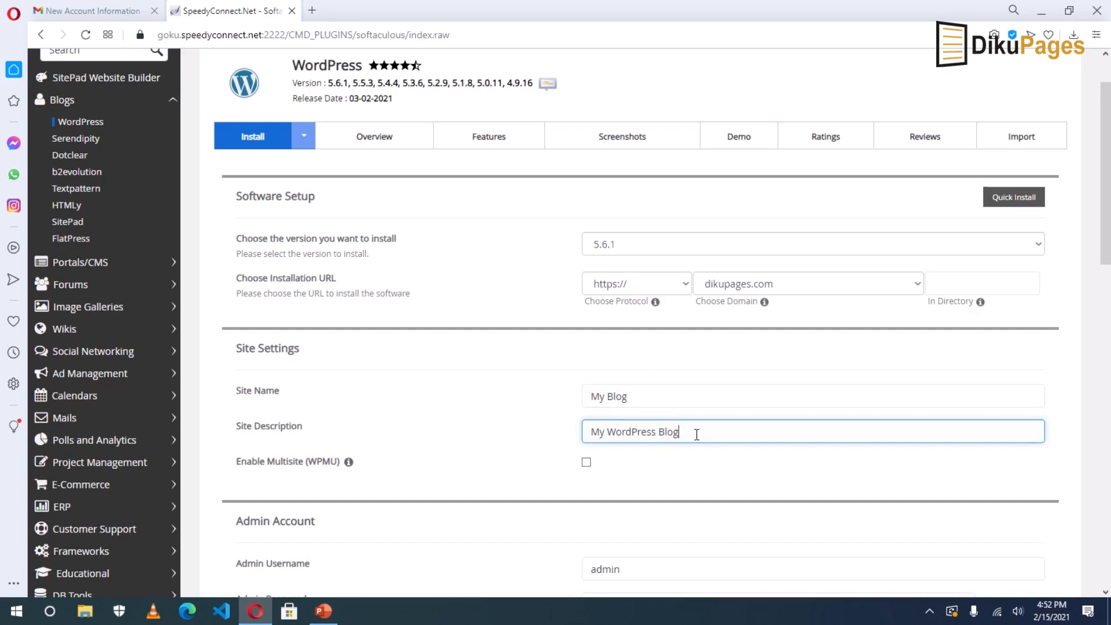
{"action": "scroll", "coordinate": [697, 434], "scroll_direction": "down", "scroll_amount": 5}
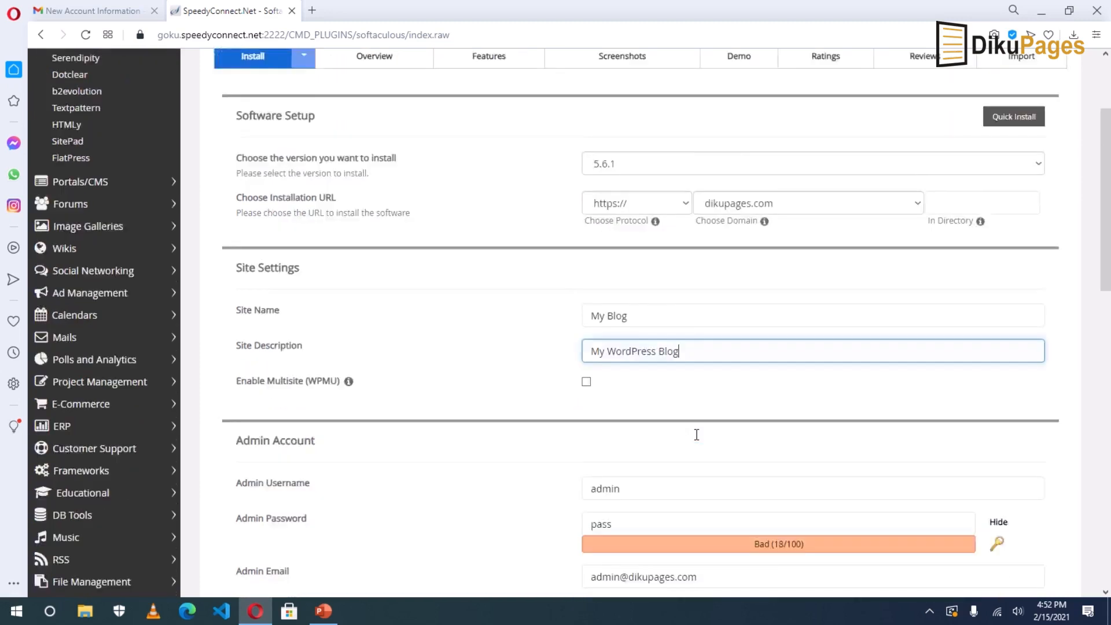
Replace the default admin username with the chosen one and paste in a strong password.
{"action": "left_click", "coordinate": [613, 224]}
{"action": "left_click", "coordinate": [653, 226]}
{"action": "double_click", "coordinate": [653, 226]}
{"action": "key", "text": "BackSpace"}
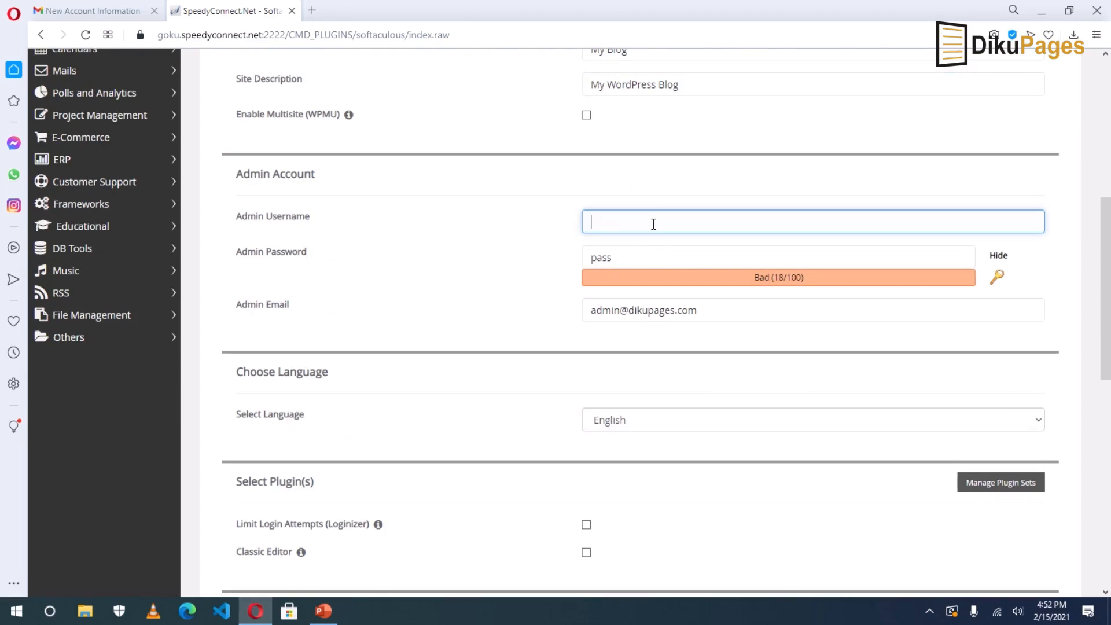
{"action": "type", "text": "Suadik"}
{"action": "double_click", "coordinate": [623, 256]}
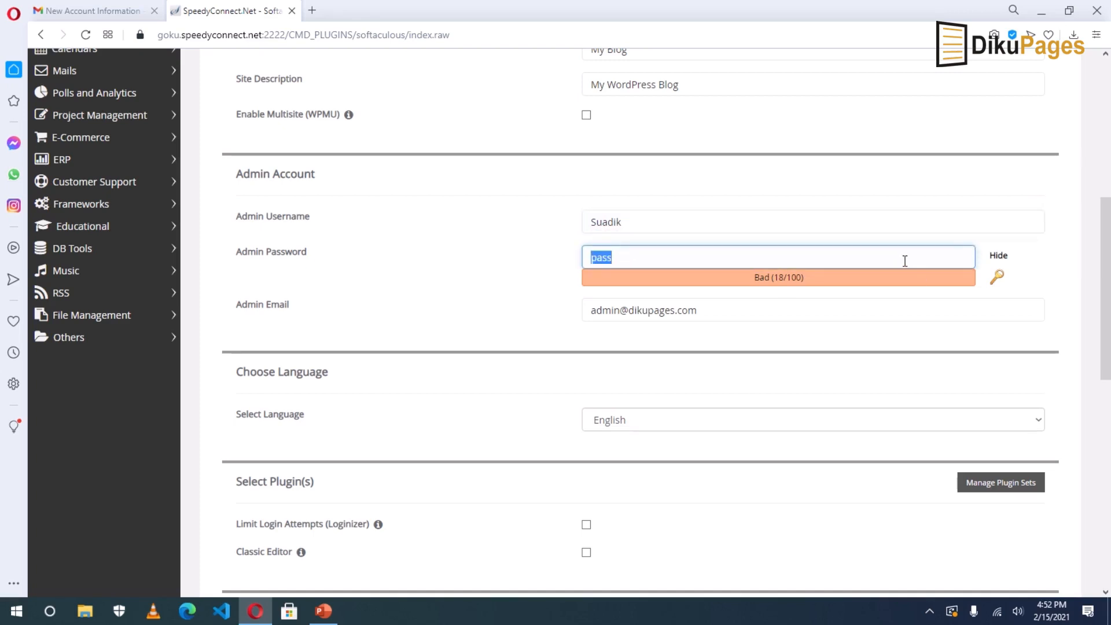
{"action": "key", "text": "BackSpace"}
{"action": "left_click", "coordinate": [999, 256]}
{"action": "left_click", "coordinate": [766, 259]}
{"action": "key", "text": "ctrl+v"}
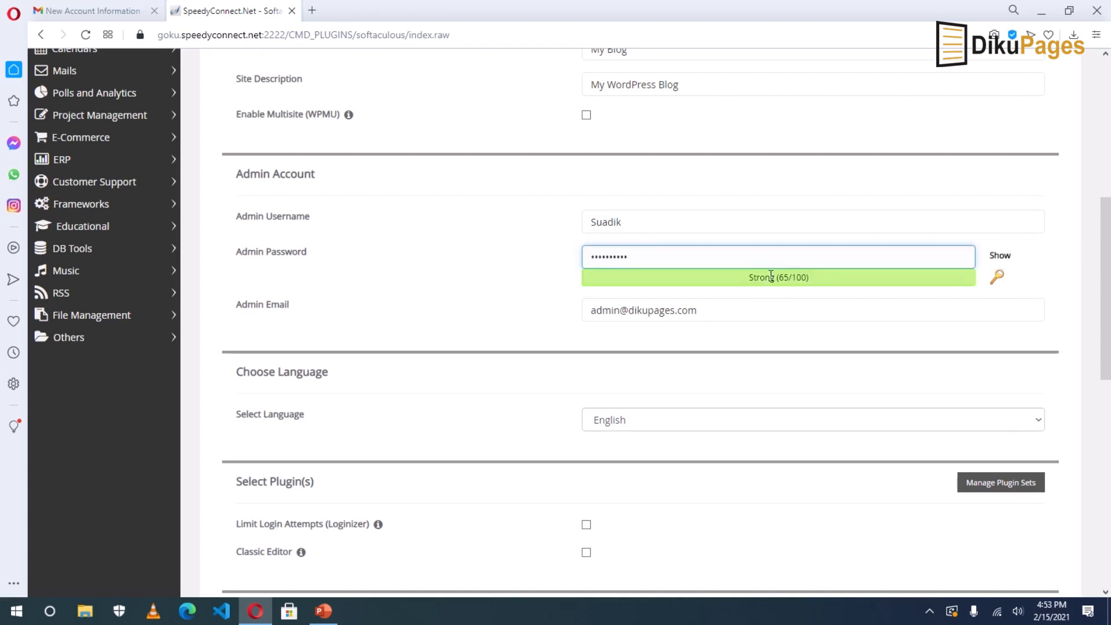
Edit the admin e-mail, review language and advanced options, then launch the installation.
{"action": "left_click", "coordinate": [627, 314]}
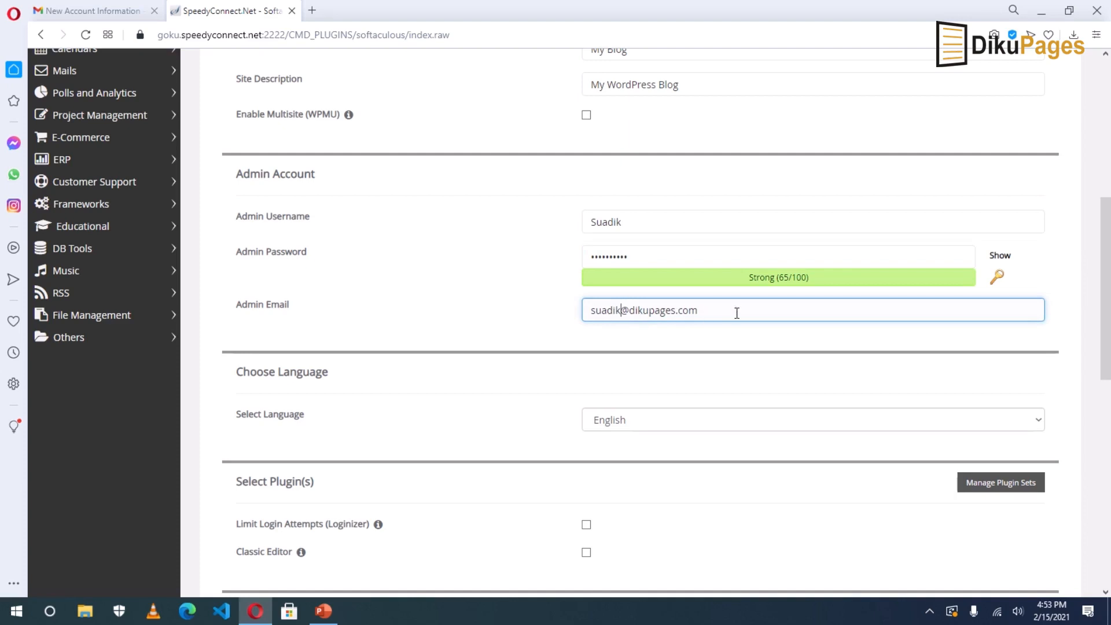
{"action": "scroll", "coordinate": [683, 377], "scroll_direction": "down", "scroll_amount": 4}
{"action": "scroll", "coordinate": [685, 376], "scroll_direction": "down", "scroll_amount": 1}
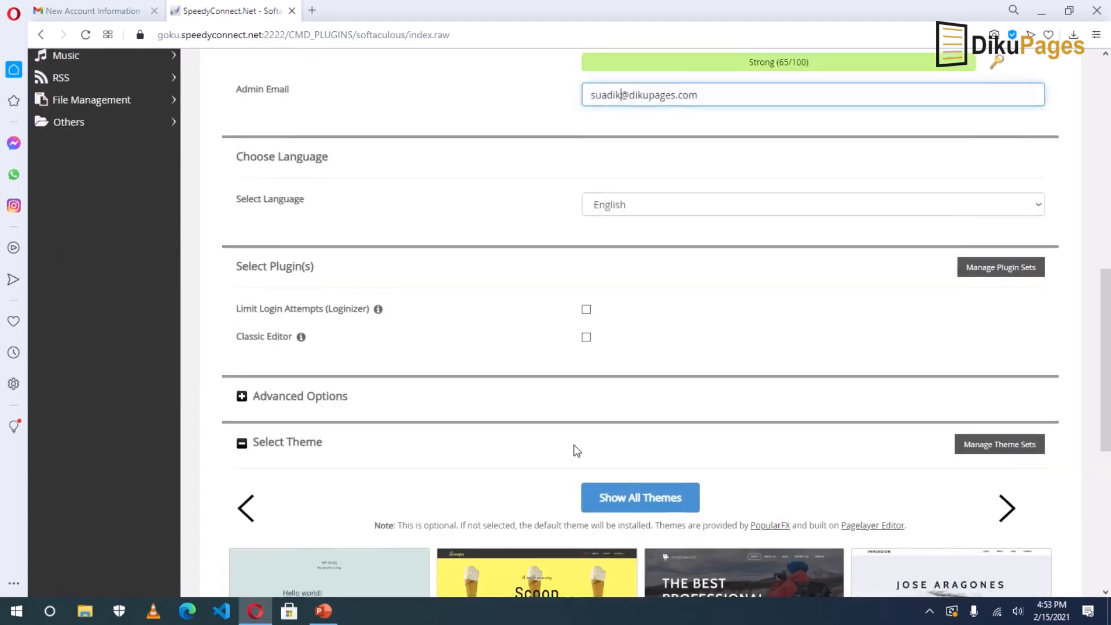
{"action": "left_click", "coordinate": [629, 145]}
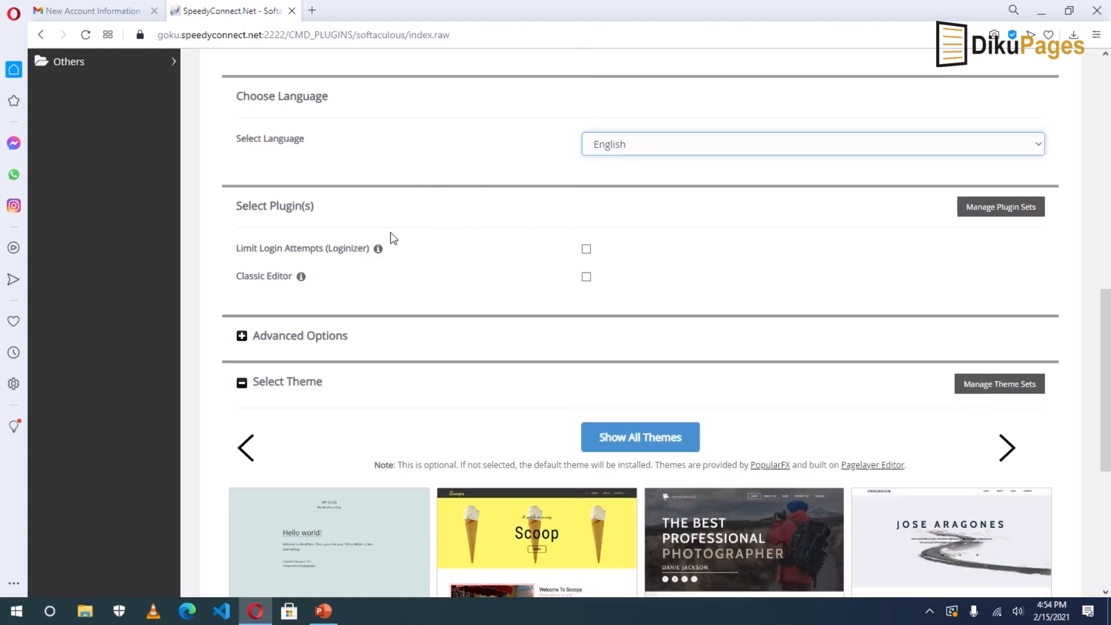
{"action": "scroll", "coordinate": [389, 238], "scroll_direction": "down", "scroll_amount": 2}
{"action": "left_click", "coordinate": [310, 199]}
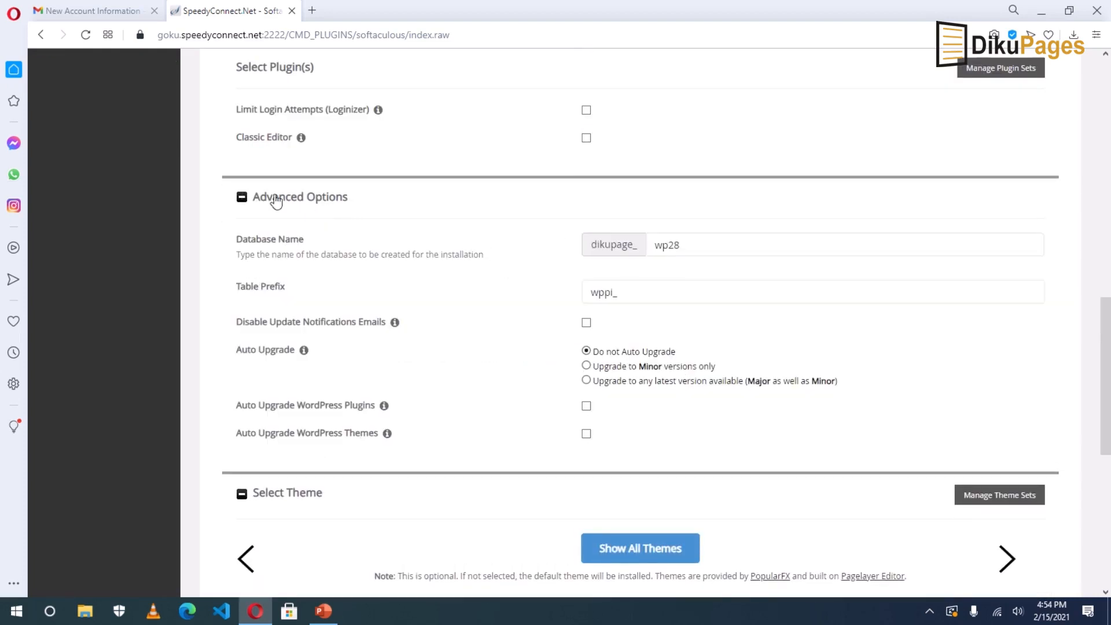
{"action": "scroll", "coordinate": [270, 187], "scroll_direction": "down", "scroll_amount": 7}
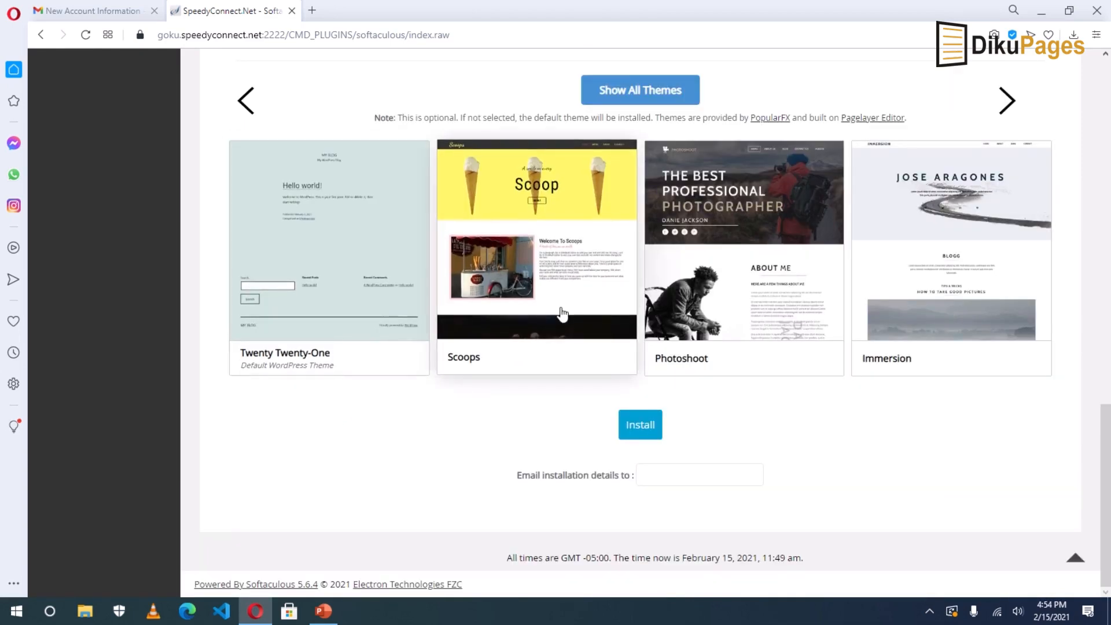
{"action": "left_click", "coordinate": [638, 427]}
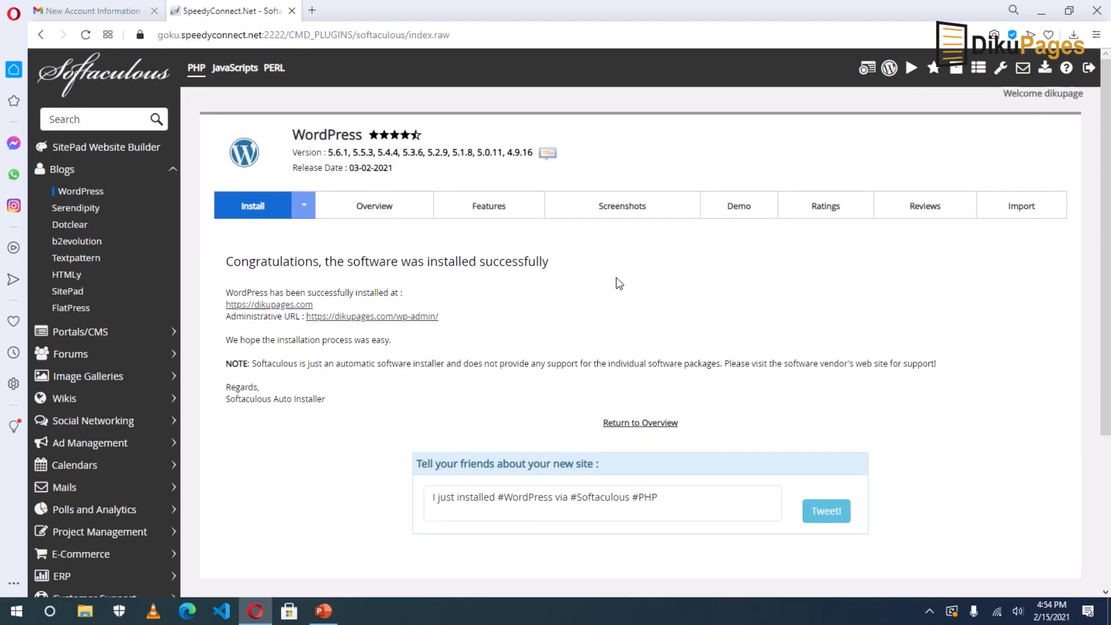
{"action": "left_click", "coordinate": [261, 306]}
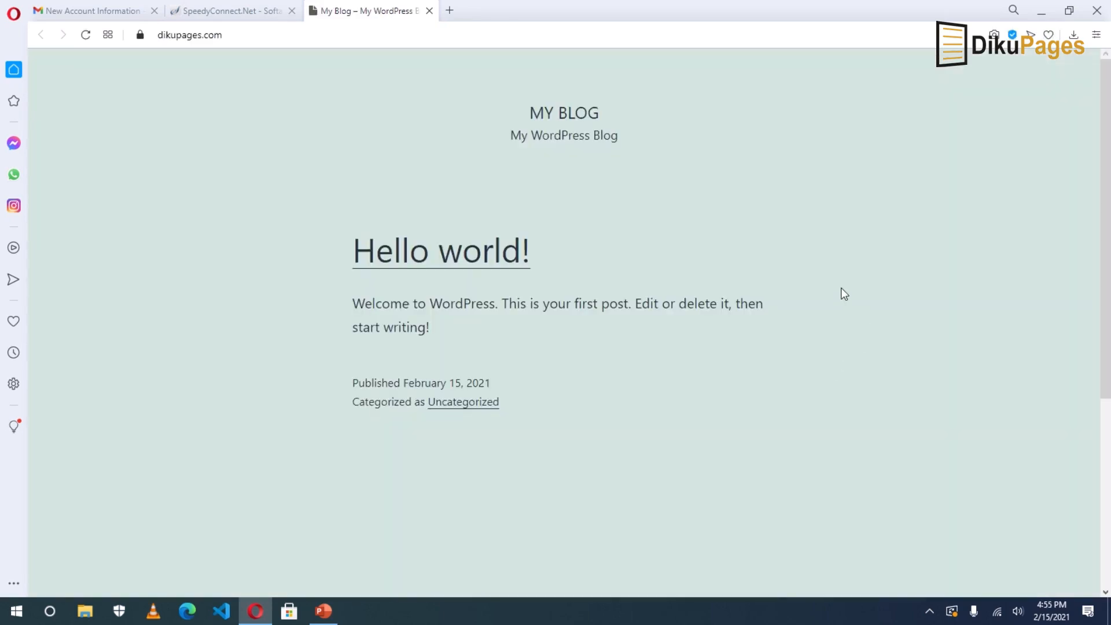
{"action": "scroll", "coordinate": [842, 289], "scroll_direction": "down", "scroll_amount": 5}
{"action": "scroll", "coordinate": [844, 290], "scroll_direction": "up", "scroll_amount": 5}
{"action": "scroll", "coordinate": [845, 291], "scroll_direction": "down", "scroll_amount": 5}
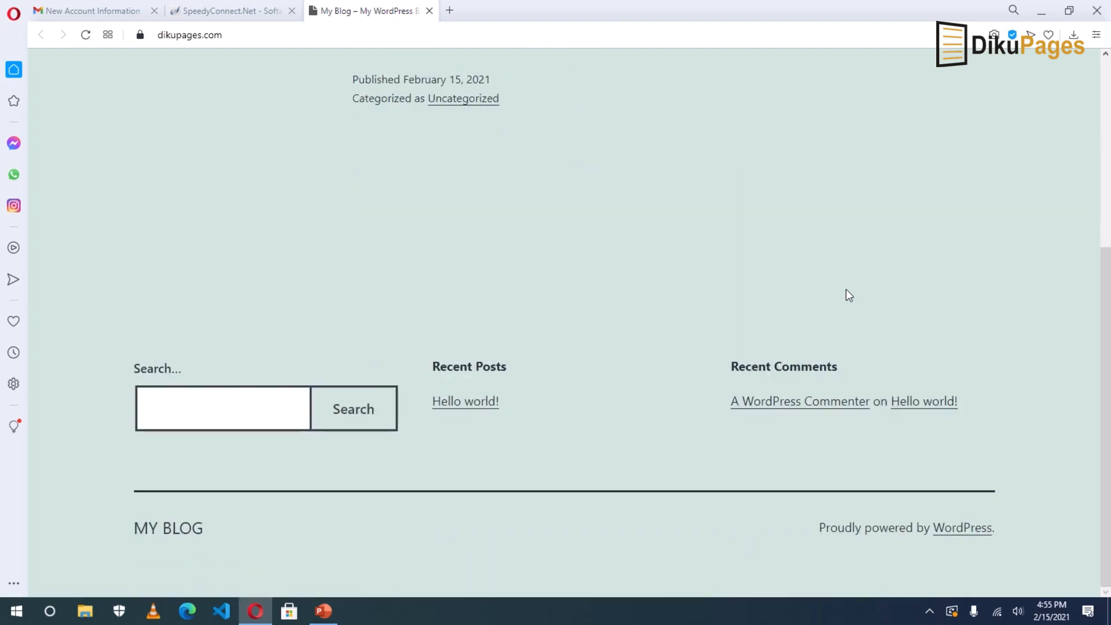
{"action": "scroll", "coordinate": [845, 291], "scroll_direction": "up", "scroll_amount": 5}
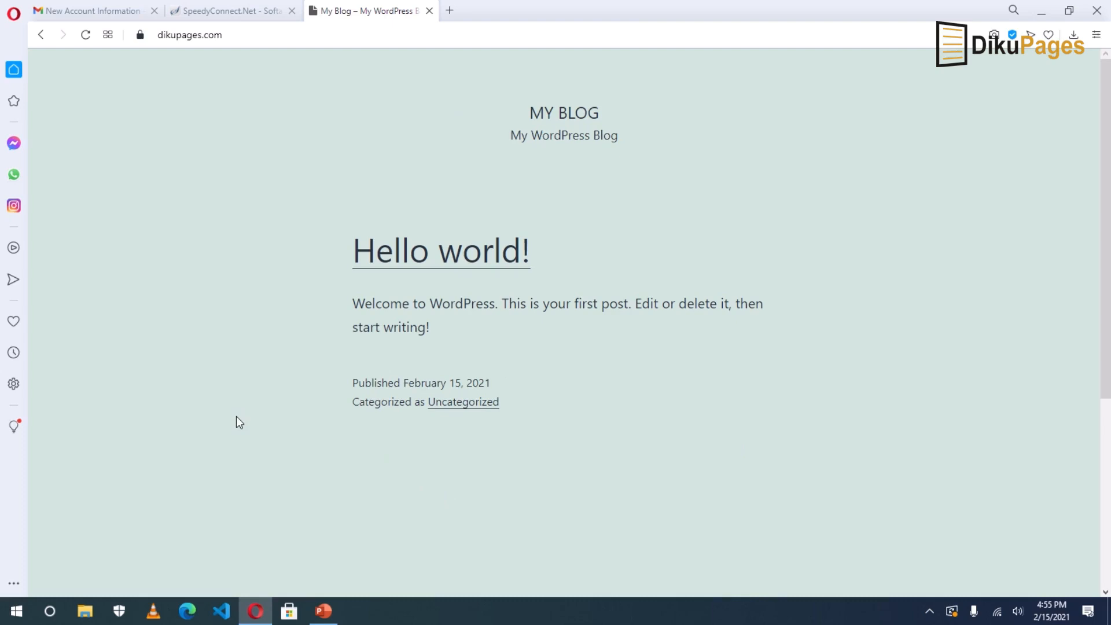
Append /wp-admin to dikupages.com in the address bar and load the admin login page.
{"action": "left_click", "coordinate": [235, 34]}
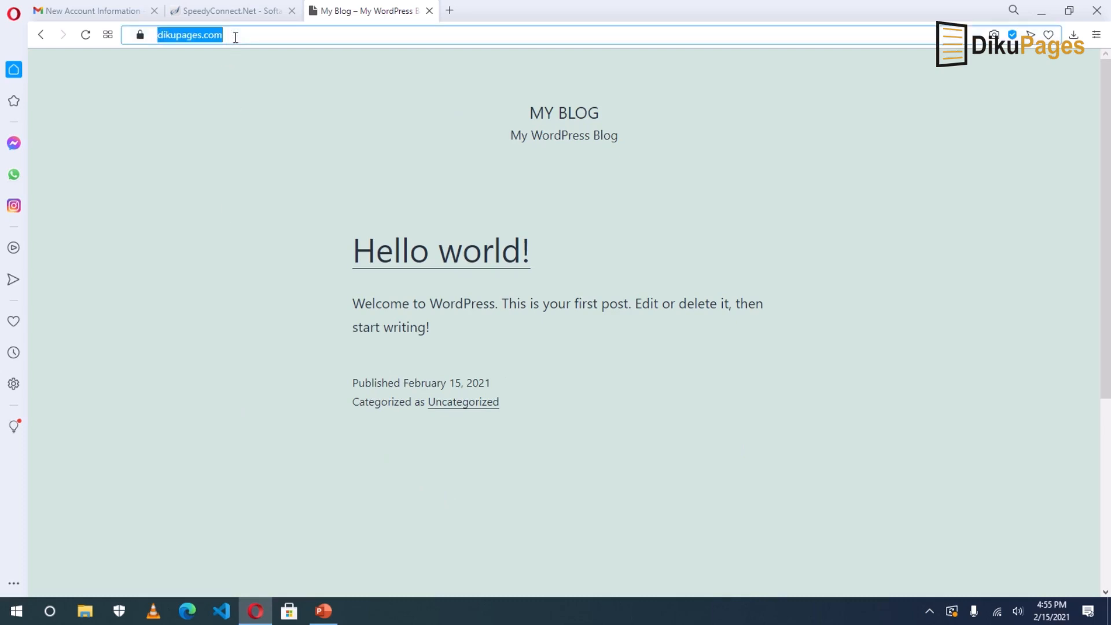
{"action": "key", "text": "Escape"}
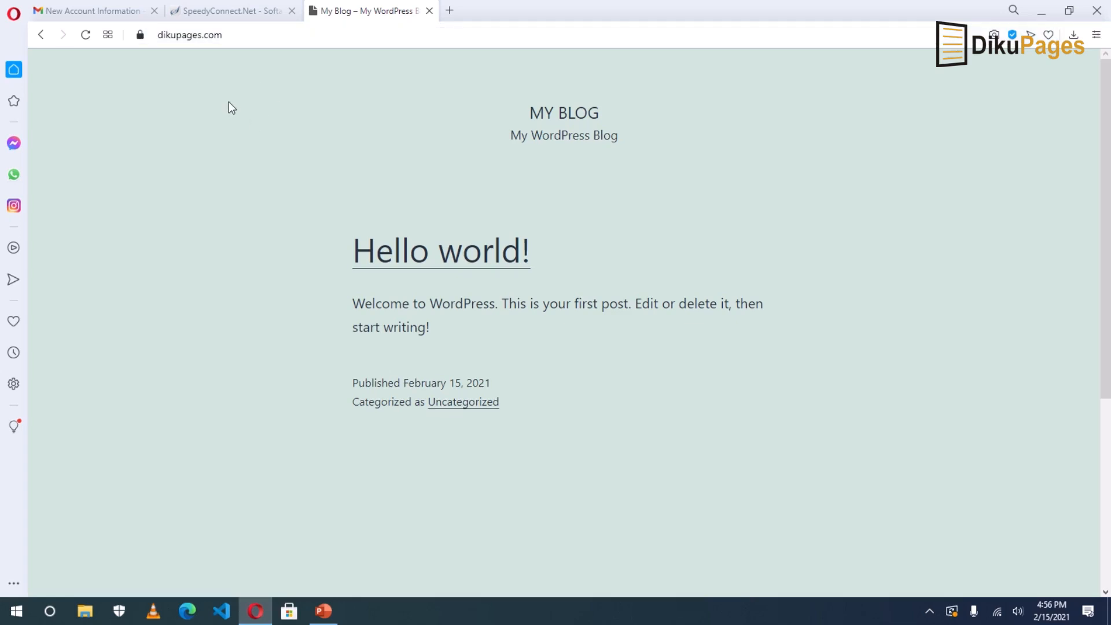
{"action": "left_click", "coordinate": [233, 35]}
{"action": "type", "text": "/w"}
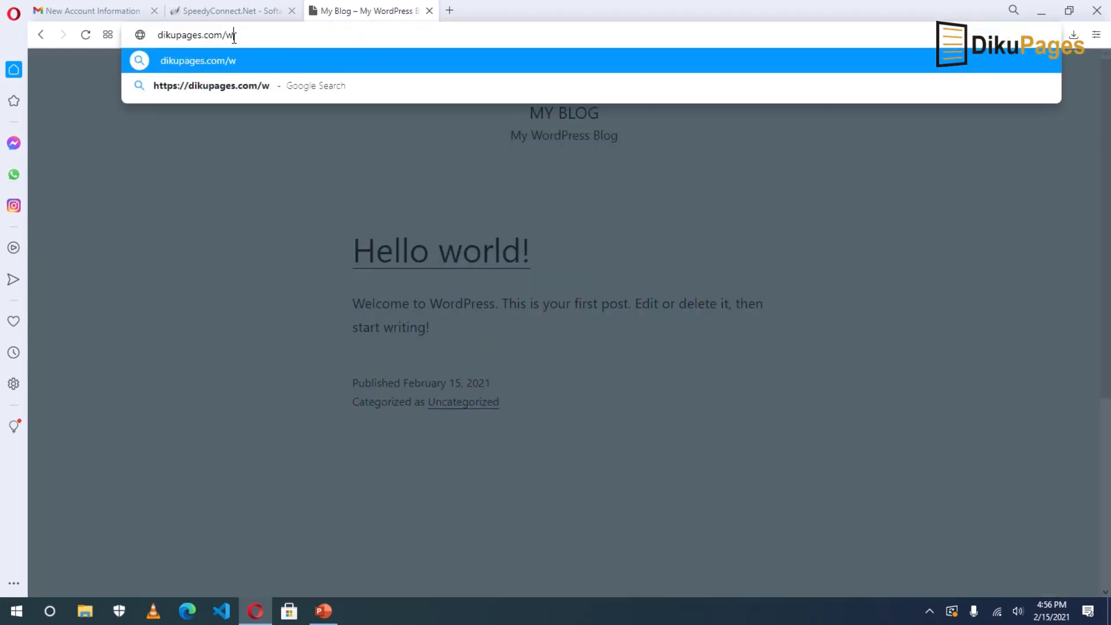
{"action": "type", "text": "p-admin"}
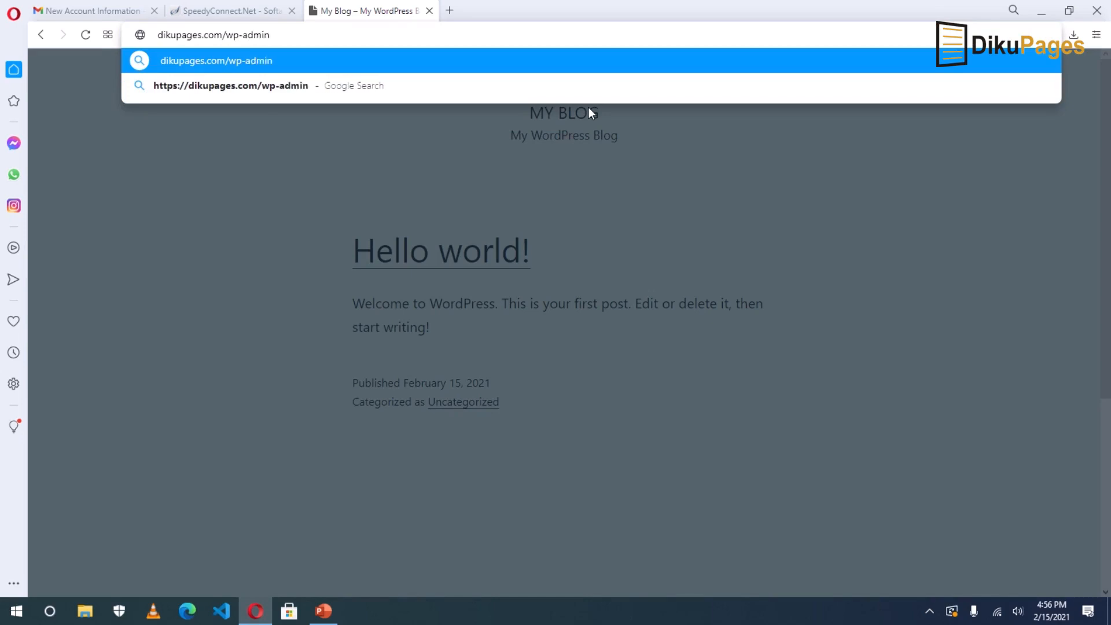
{"action": "left_click", "coordinate": [590, 110]}
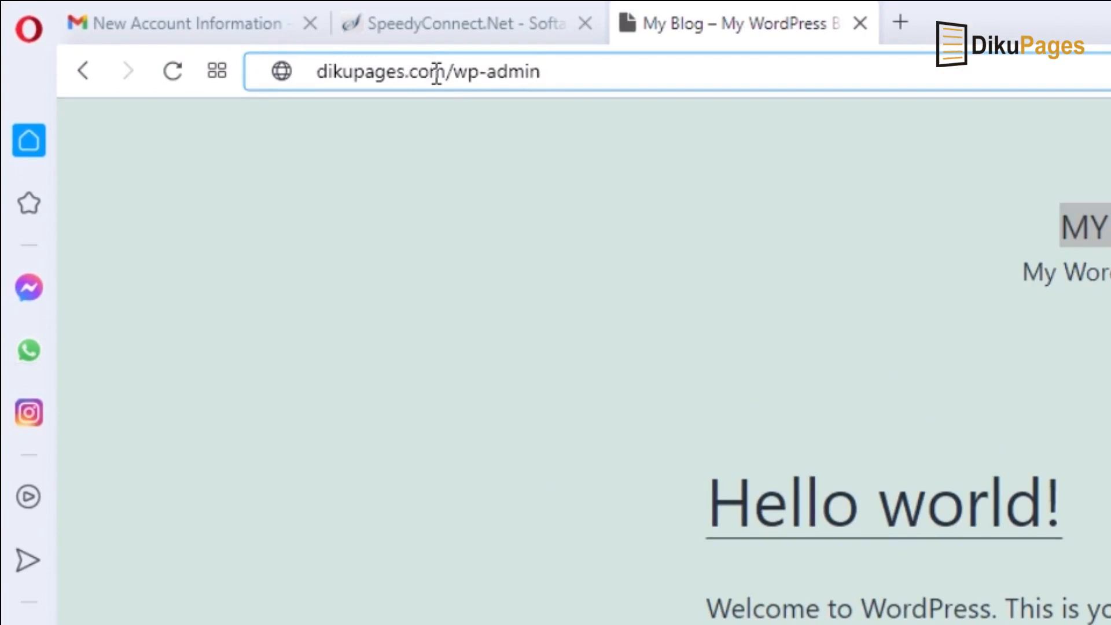
{"action": "double_click", "coordinate": [437, 74]}
{"action": "left_click", "coordinate": [553, 69]}
{"action": "key", "text": "Return"}
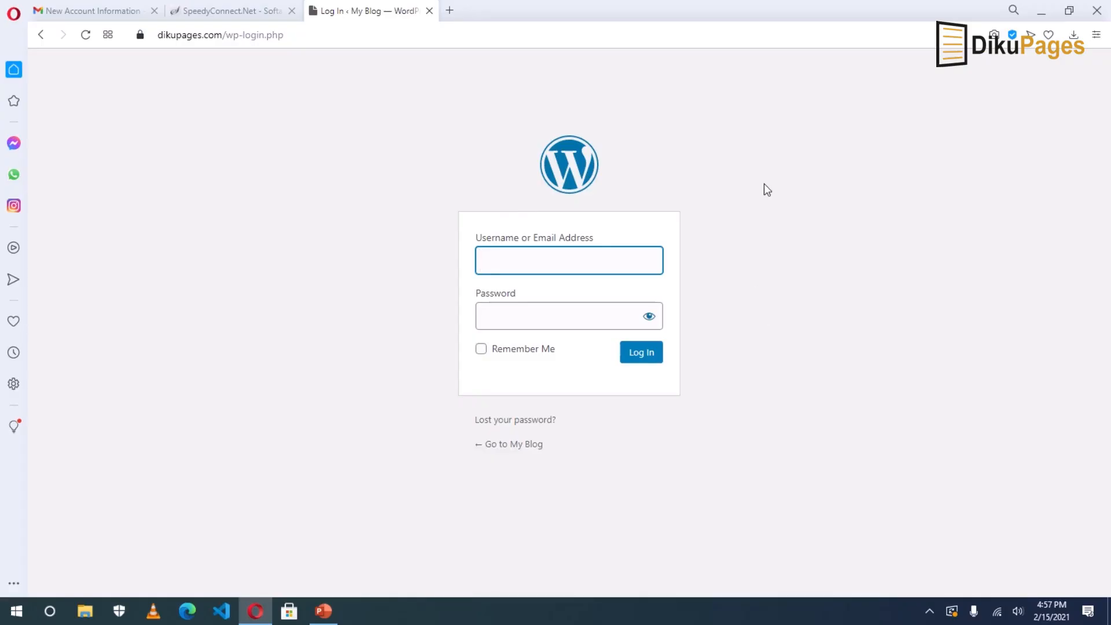
Log in with the admin username and the pasted password.
{"action": "type", "text": "Suadik"}
{"action": "key", "text": "Tab"}
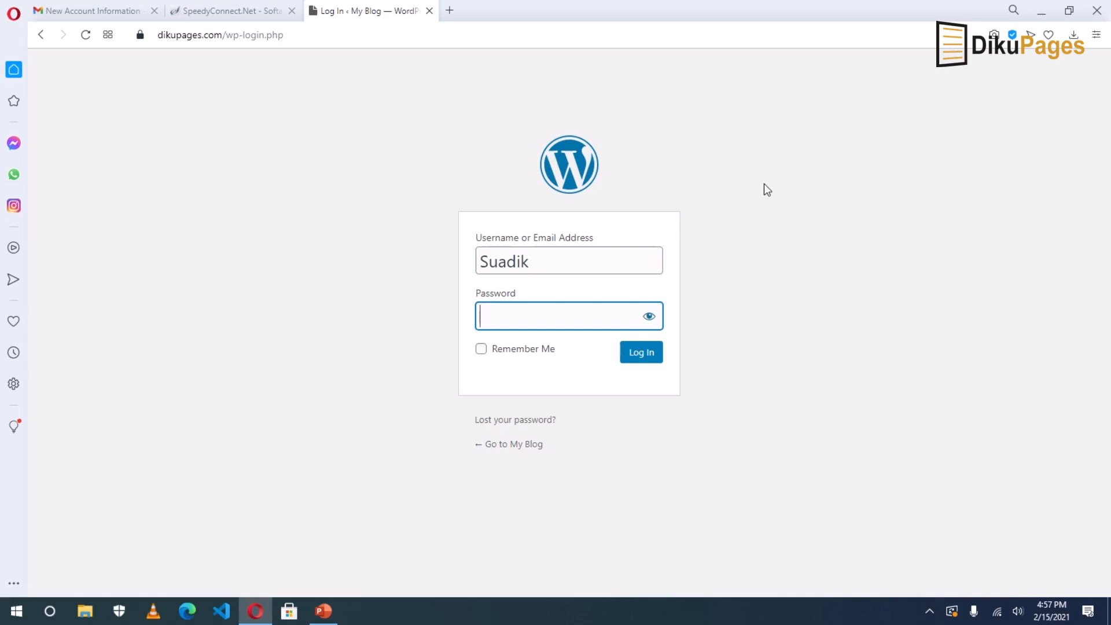
{"action": "key", "text": "ctrl+v"}
{"action": "key", "text": "Return"}
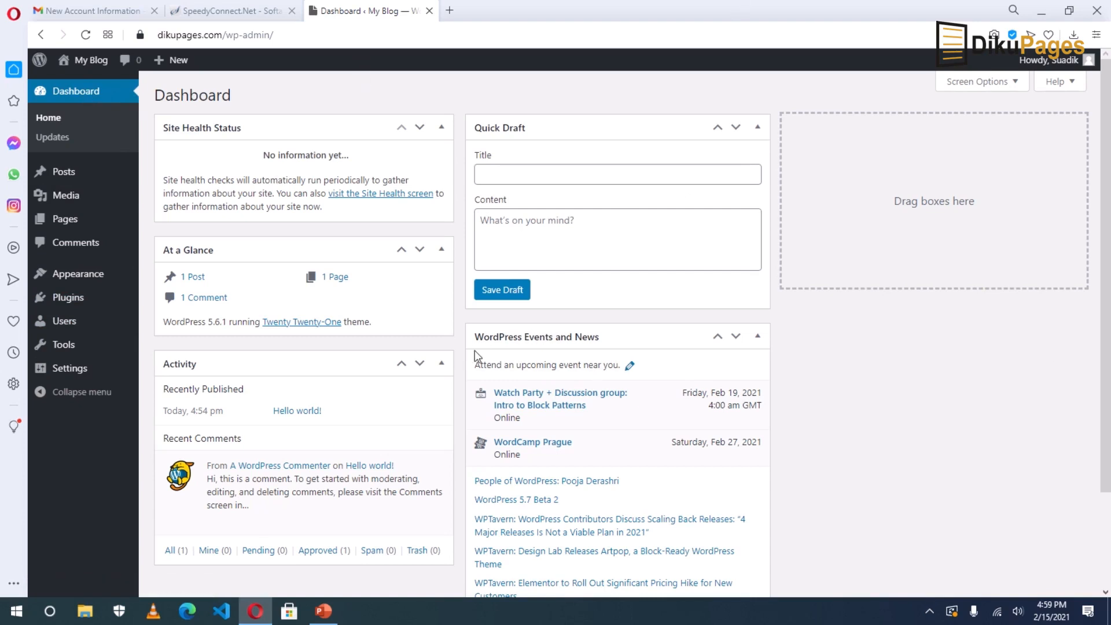
{"action": "mouse_move", "coordinate": [174, 65]}
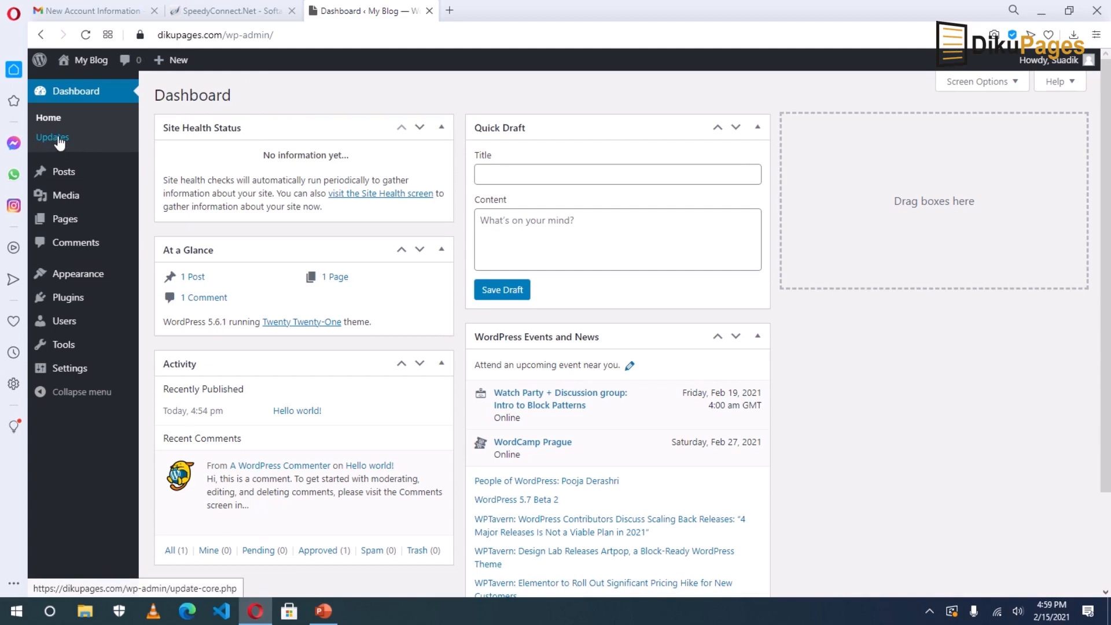
{"action": "mouse_move", "coordinate": [58, 174]}
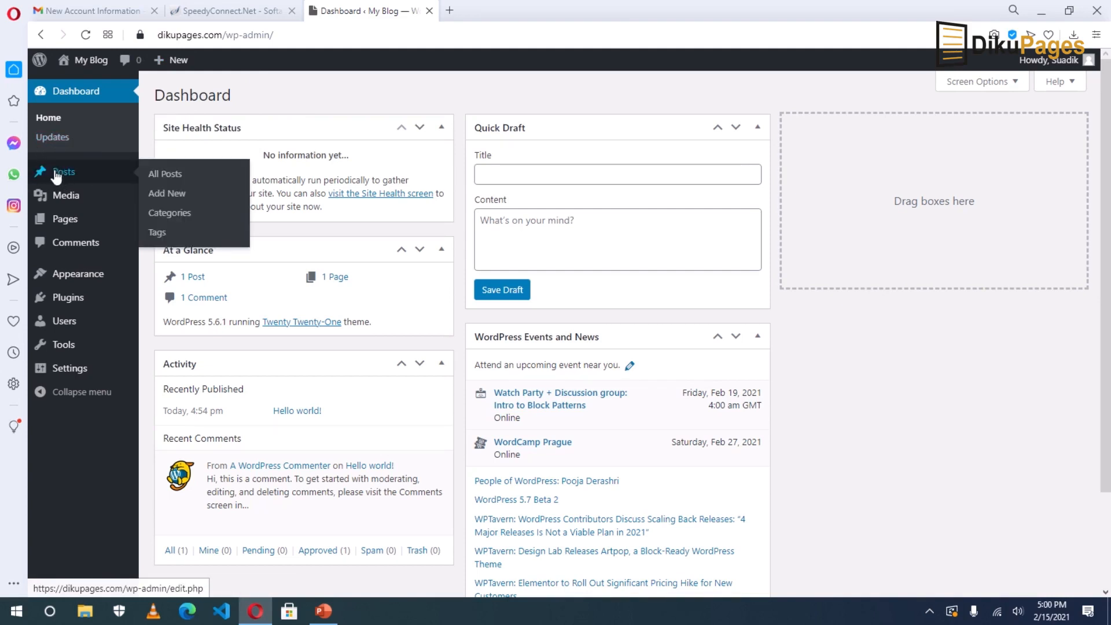
{"action": "mouse_move", "coordinate": [69, 198]}
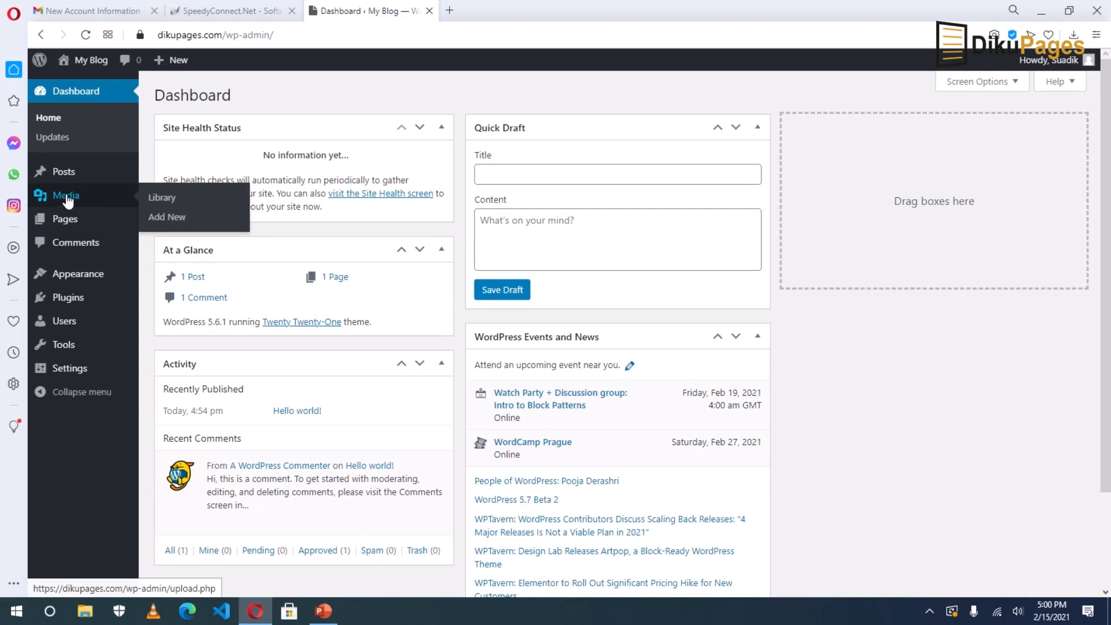
{"action": "mouse_move", "coordinate": [69, 224]}
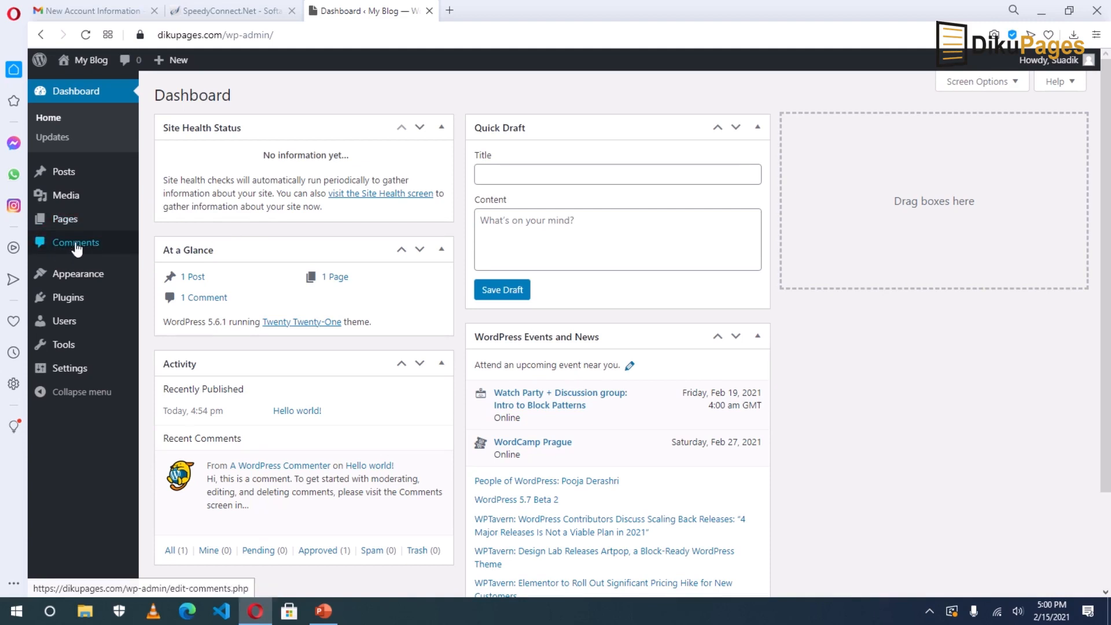
{"action": "mouse_move", "coordinate": [74, 279]}
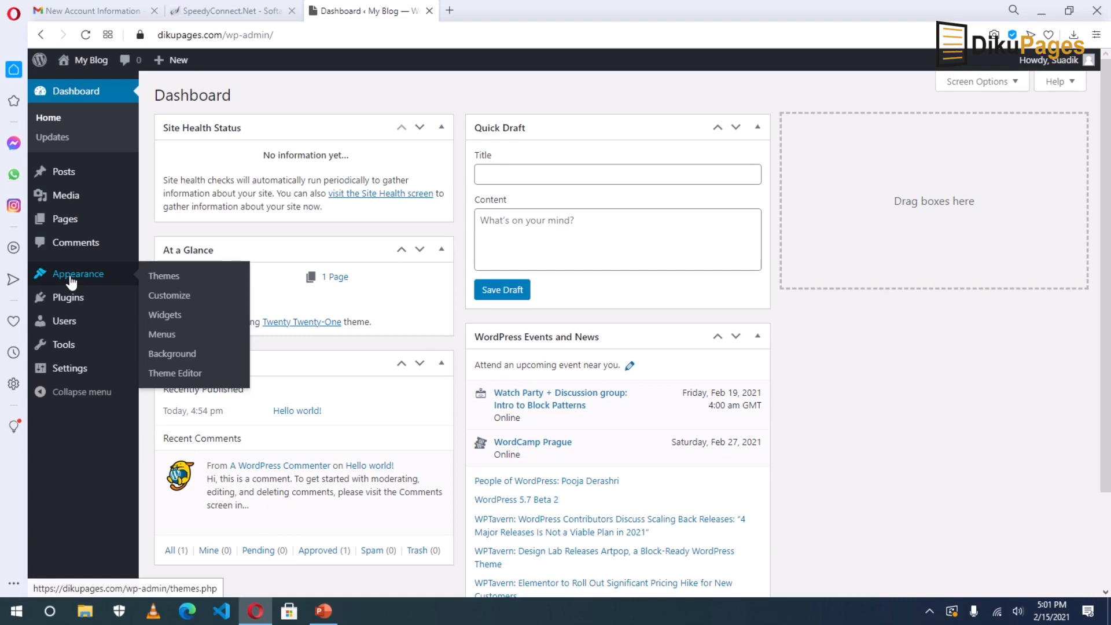
{"action": "mouse_move", "coordinate": [71, 302]}
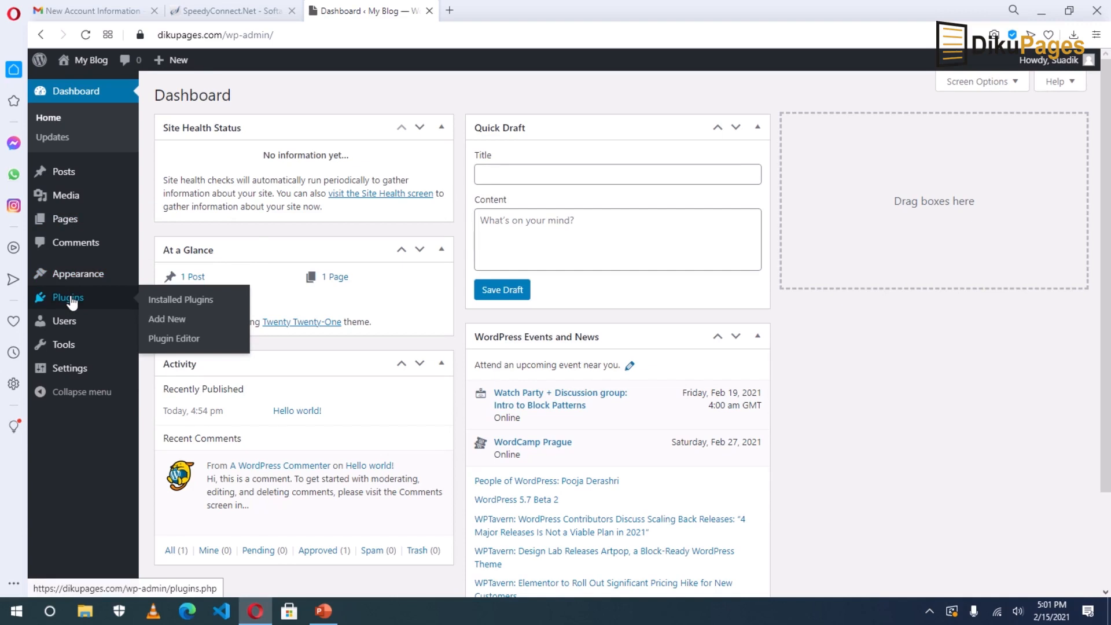
{"action": "mouse_move", "coordinate": [68, 324]}
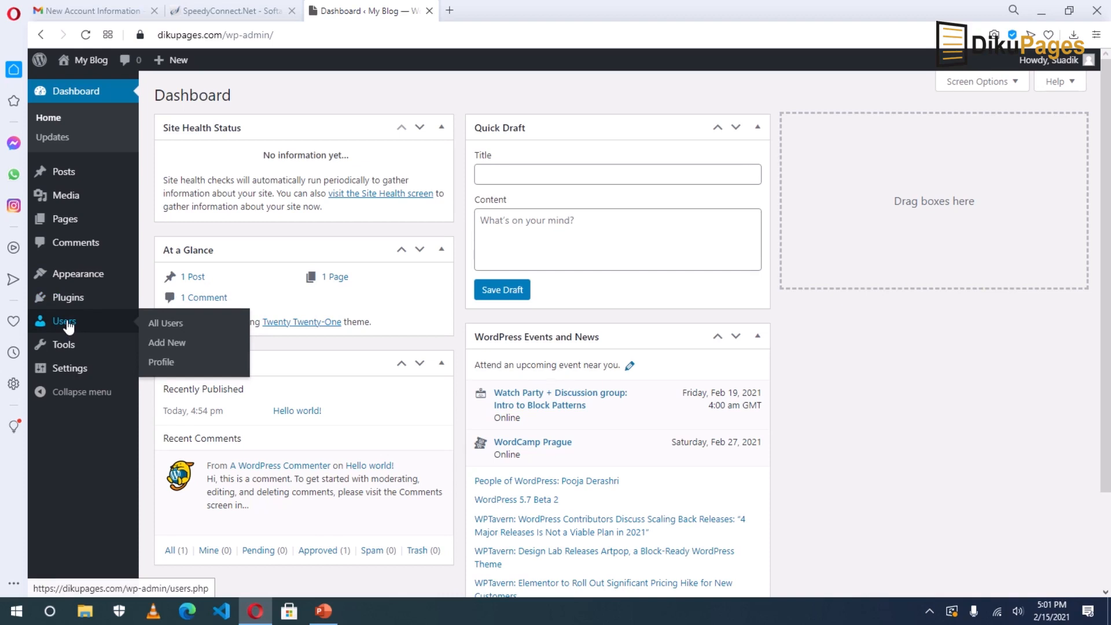
{"action": "mouse_move", "coordinate": [64, 351]}
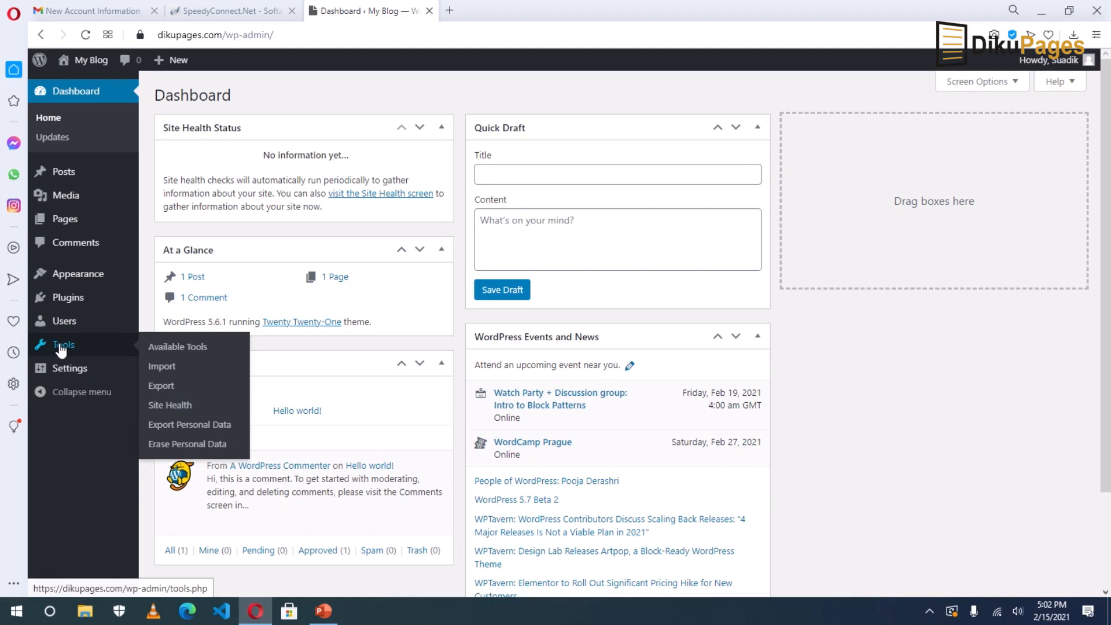
{"action": "mouse_move", "coordinate": [61, 374]}
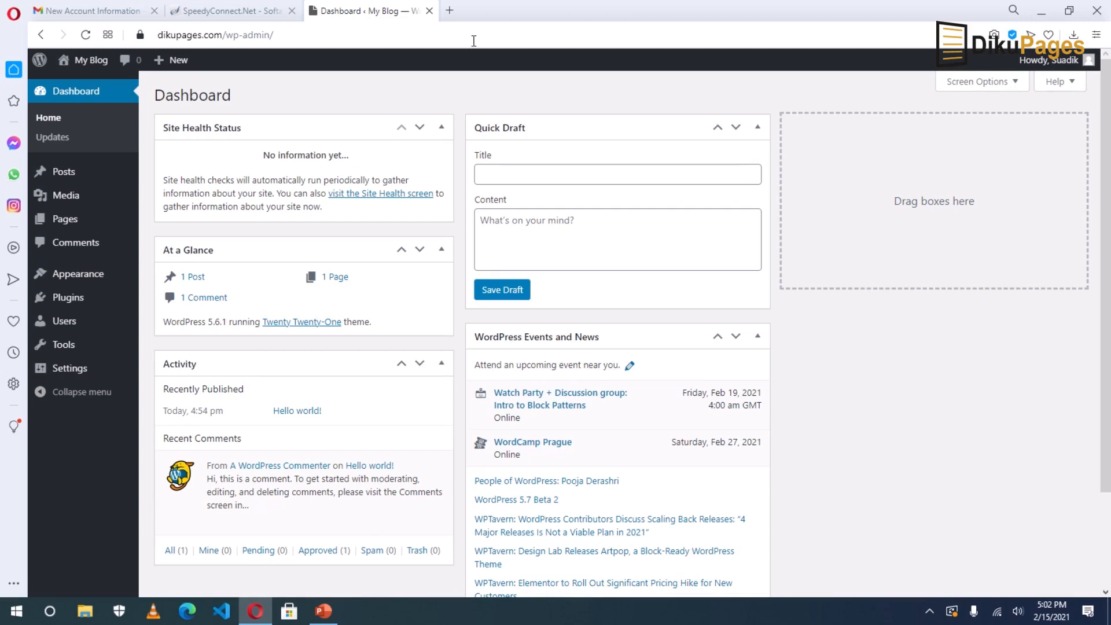
Collapse the Quick Draft, Events and News, Site Health, At a Glance and Activity boxes.
{"action": "left_click", "coordinate": [759, 131]}
{"action": "left_click", "coordinate": [758, 173]}
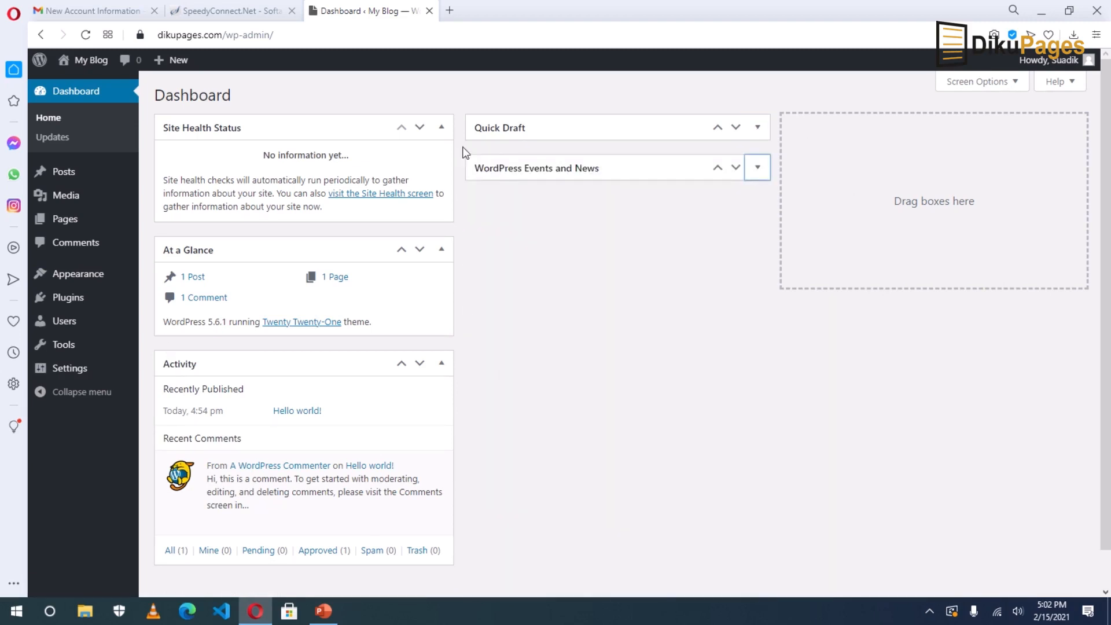
{"action": "left_click", "coordinate": [441, 129]}
{"action": "left_click", "coordinate": [443, 169]}
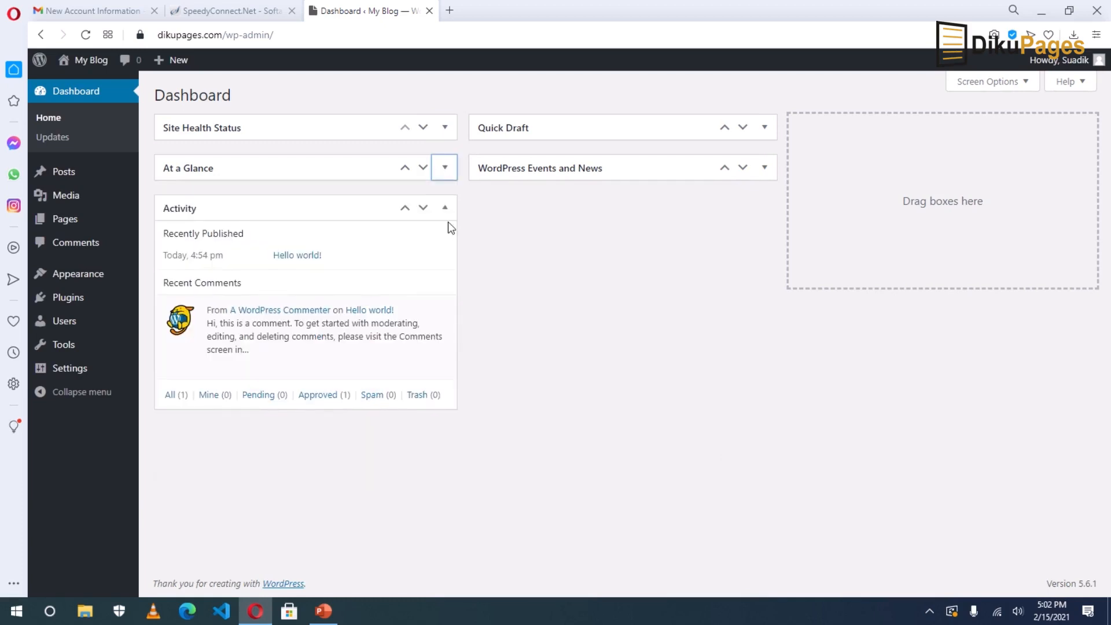
{"action": "left_click", "coordinate": [444, 208]}
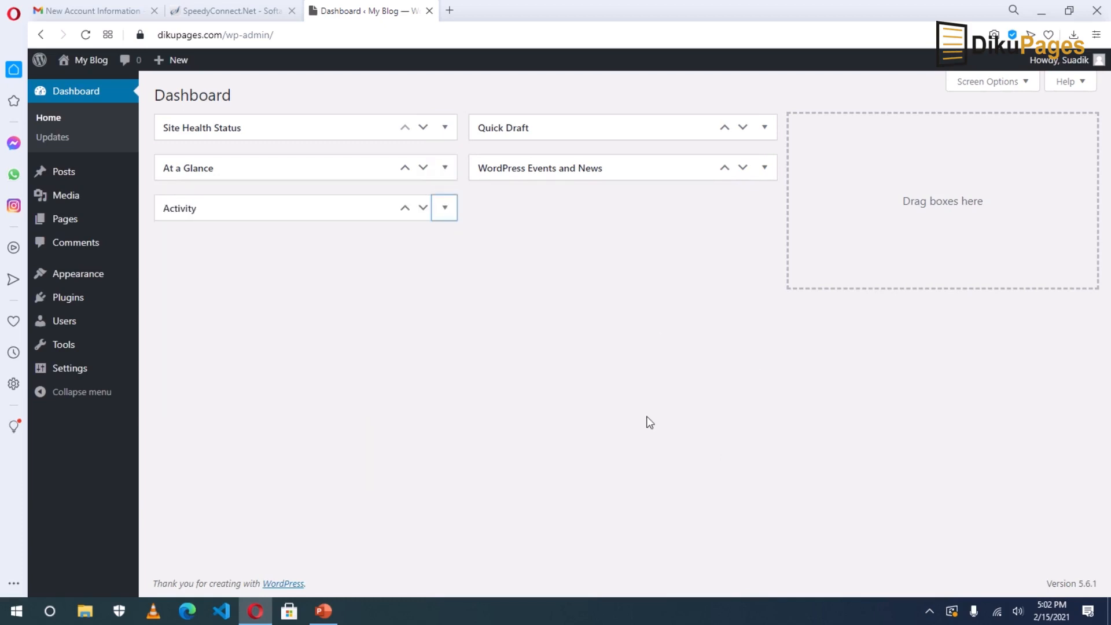
Untick every dashboard box in Screen Options, then go to the Posts list.
{"action": "left_click", "coordinate": [990, 84]}
{"action": "left_click", "coordinate": [463, 142]}
{"action": "left_click", "coordinate": [392, 142]}
{"action": "left_click", "coordinate": [350, 145]}
{"action": "left_click", "coordinate": [268, 142]}
{"action": "left_click", "coordinate": [208, 143]}
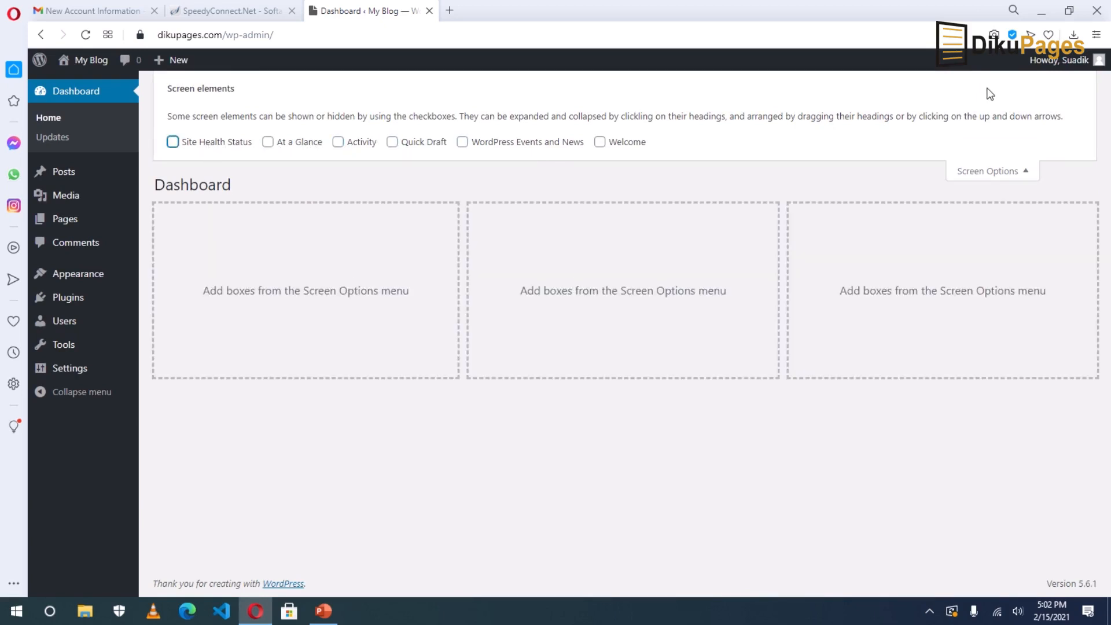
{"action": "left_click", "coordinate": [993, 171]}
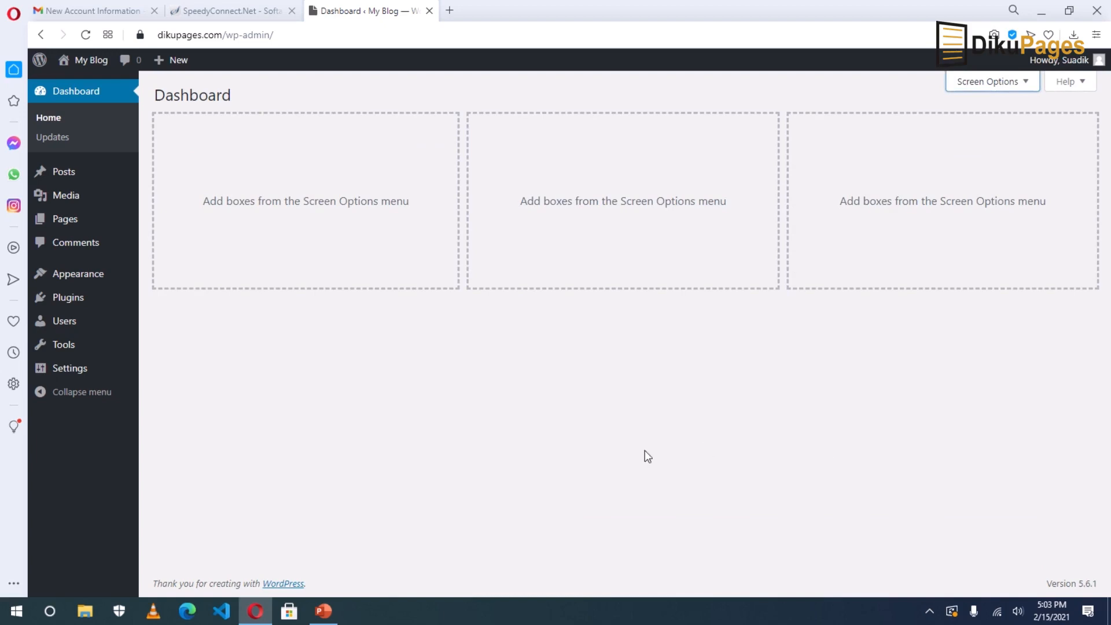
{"action": "left_click", "coordinate": [62, 173]}
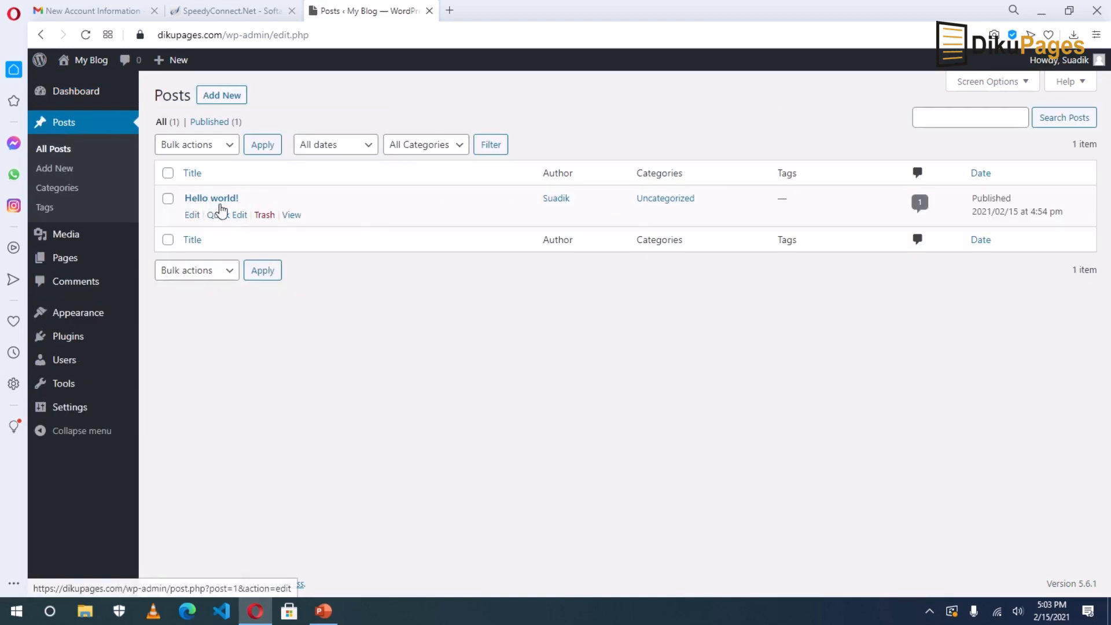
Trash the Hello world! post and permanently empty the trash.
{"action": "left_click", "coordinate": [264, 218]}
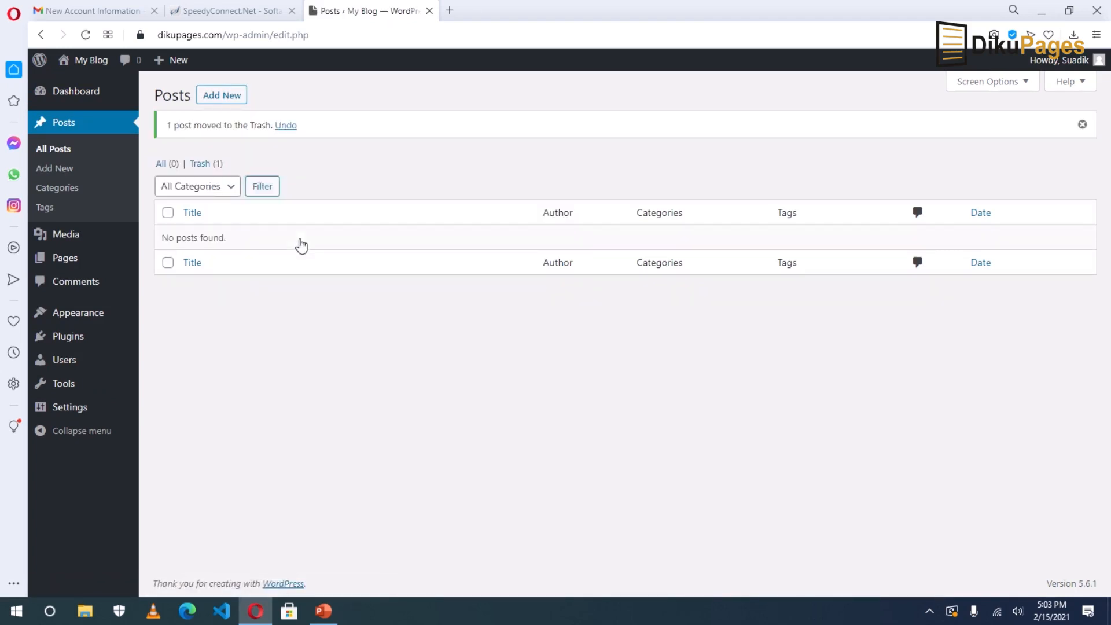
{"action": "left_click", "coordinate": [197, 166]}
{"action": "left_click", "coordinate": [555, 148]}
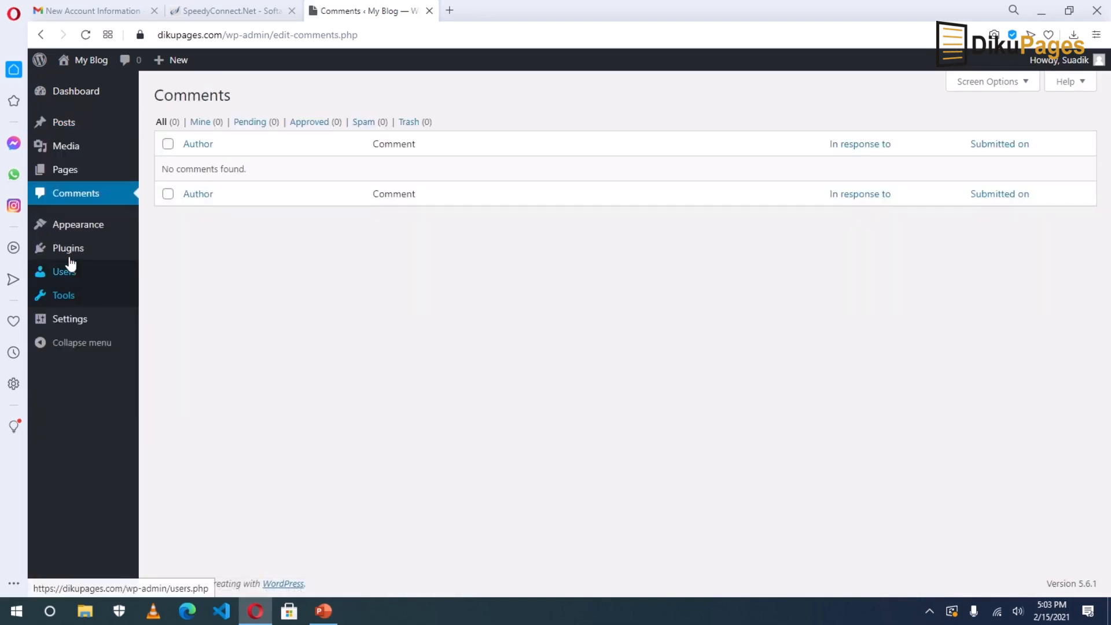
Bulk-delete the Akismet Anti-Spam and Hello Dolly plugins.
{"action": "left_click", "coordinate": [72, 255]}
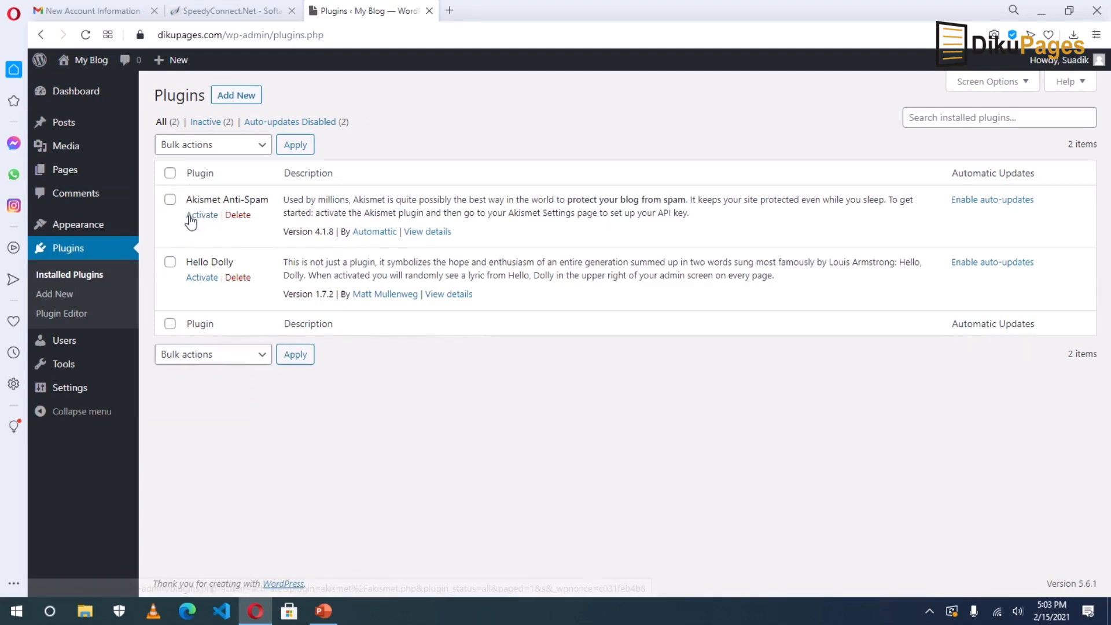
{"action": "left_click", "coordinate": [170, 173]}
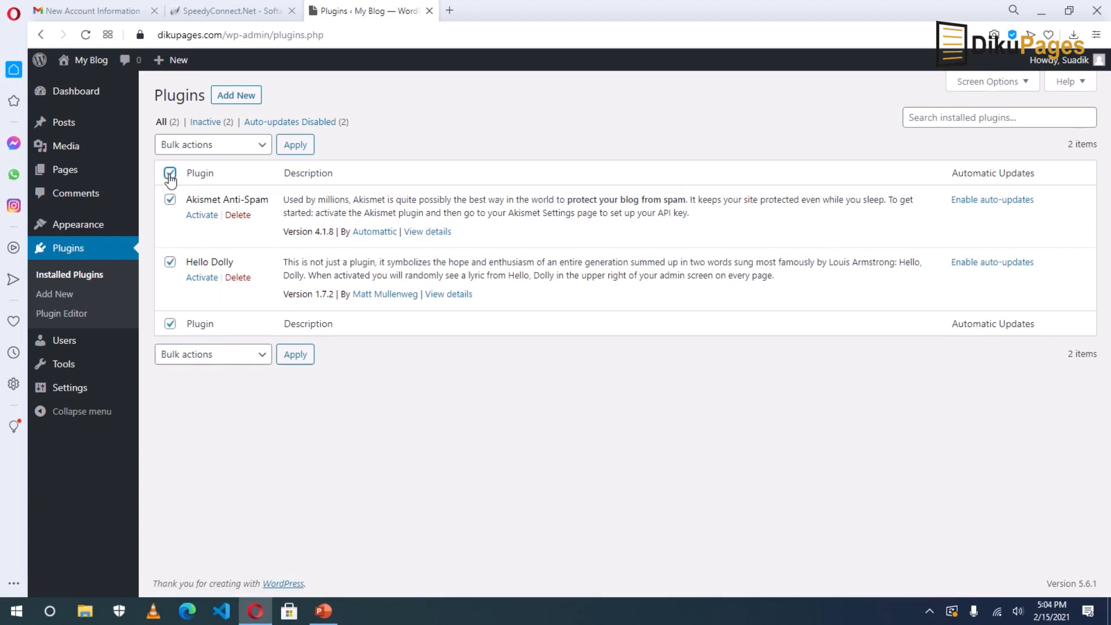
{"action": "left_click", "coordinate": [218, 152]}
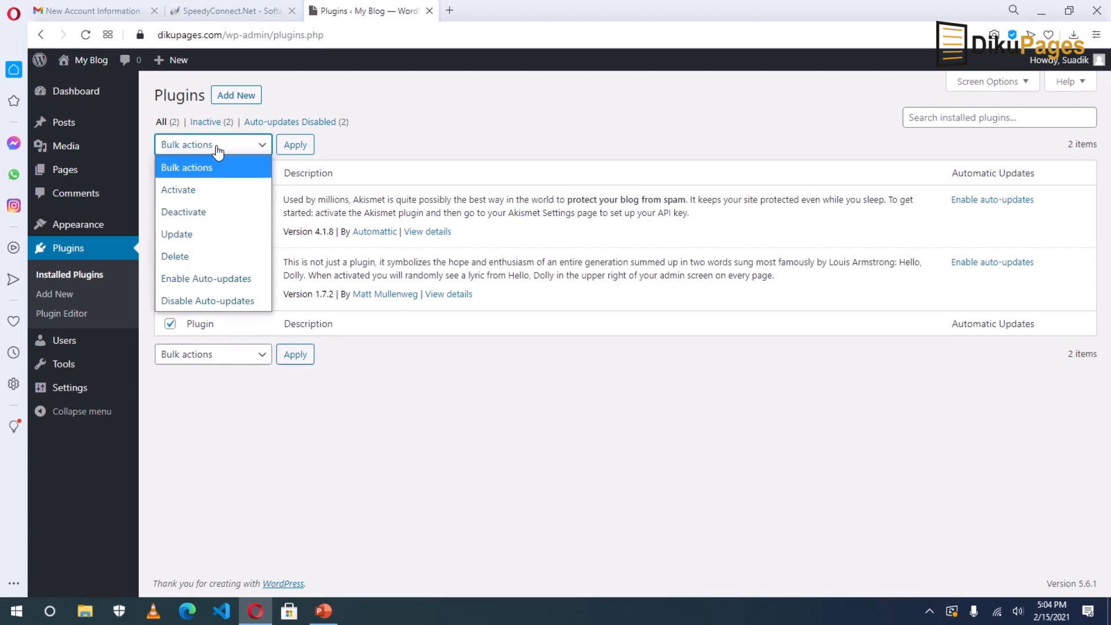
{"action": "left_click", "coordinate": [195, 256]}
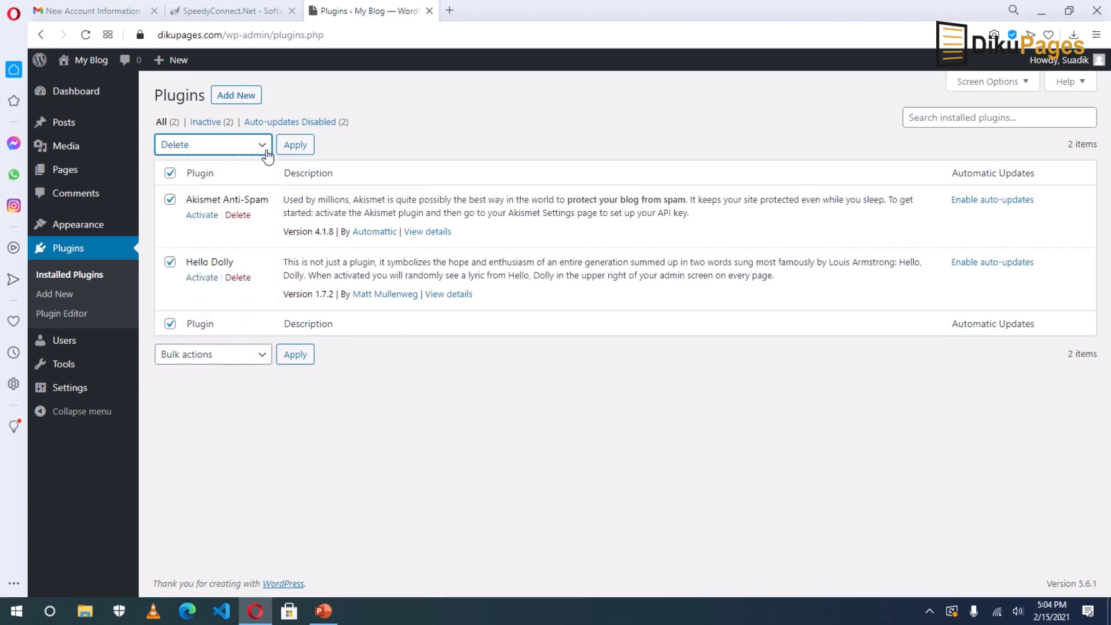
{"action": "left_click", "coordinate": [292, 146]}
{"action": "left_click", "coordinate": [670, 118]}
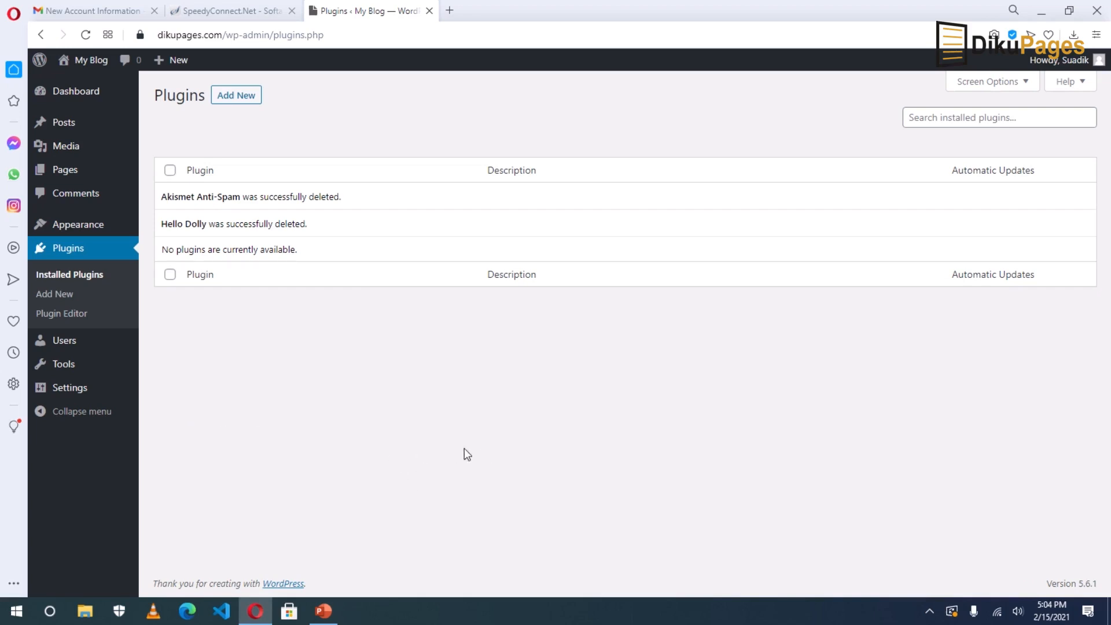
Set the Site Title to 'Learn How to Create Your Own Website' and tagline to 'Learn How to Create Dynamic and Interactive Websites'.
{"action": "mouse_move", "coordinate": [65, 387]}
{"action": "left_click", "coordinate": [175, 393]}
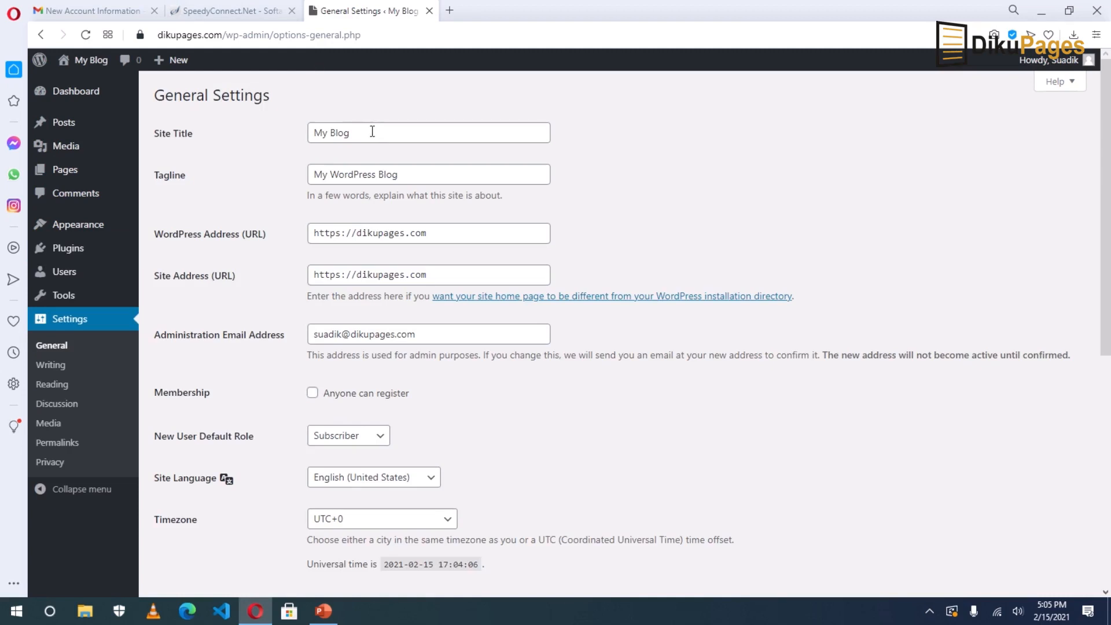
{"action": "left_click_drag", "start_coordinate": [372, 134], "coordinate": [238, 140]}
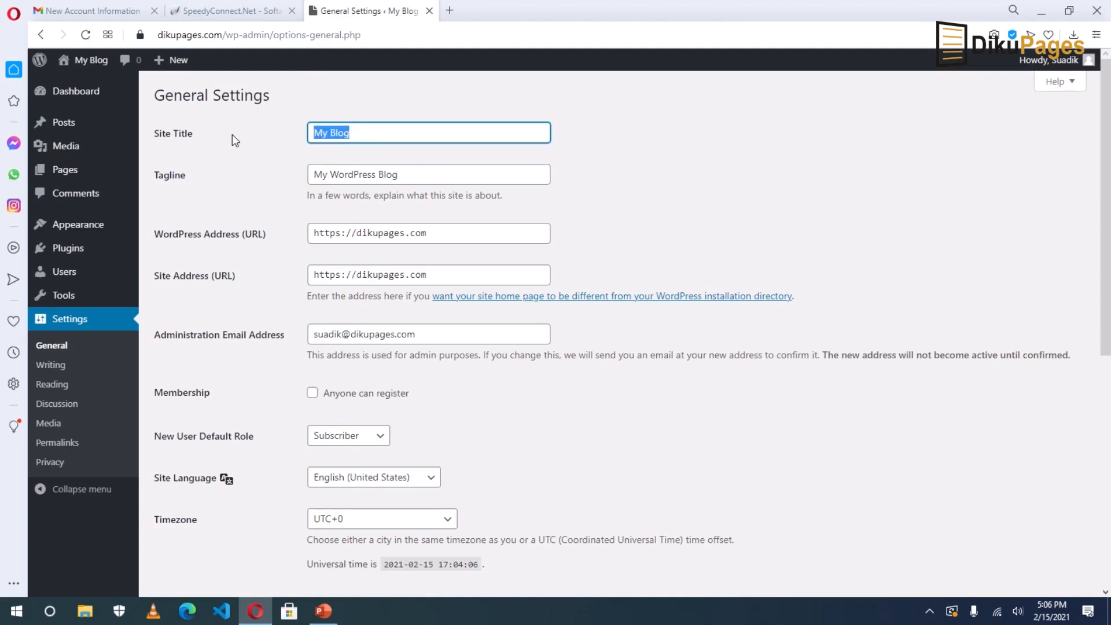
{"action": "key", "text": "BackSpace"}
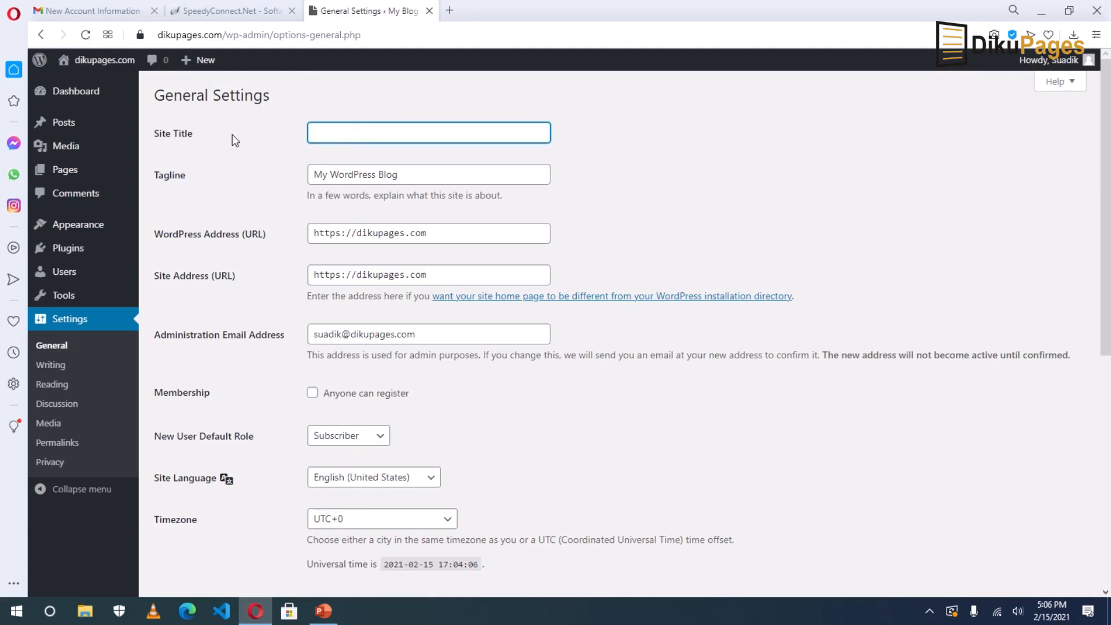
{"action": "type", "text": "Learn "}
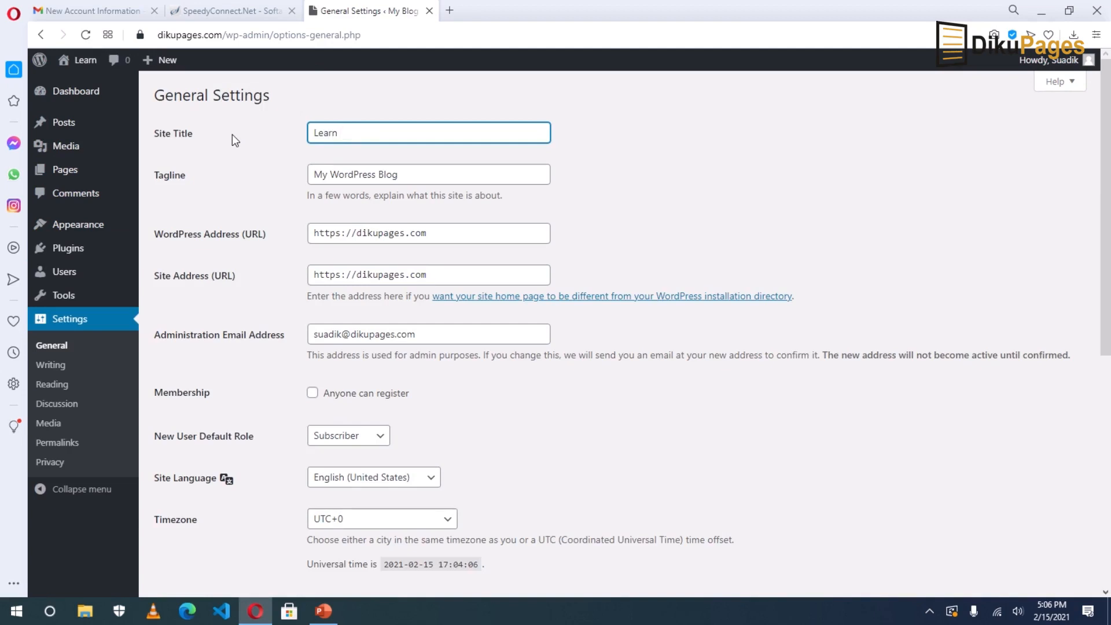
{"action": "type", "text": "How to Create "}
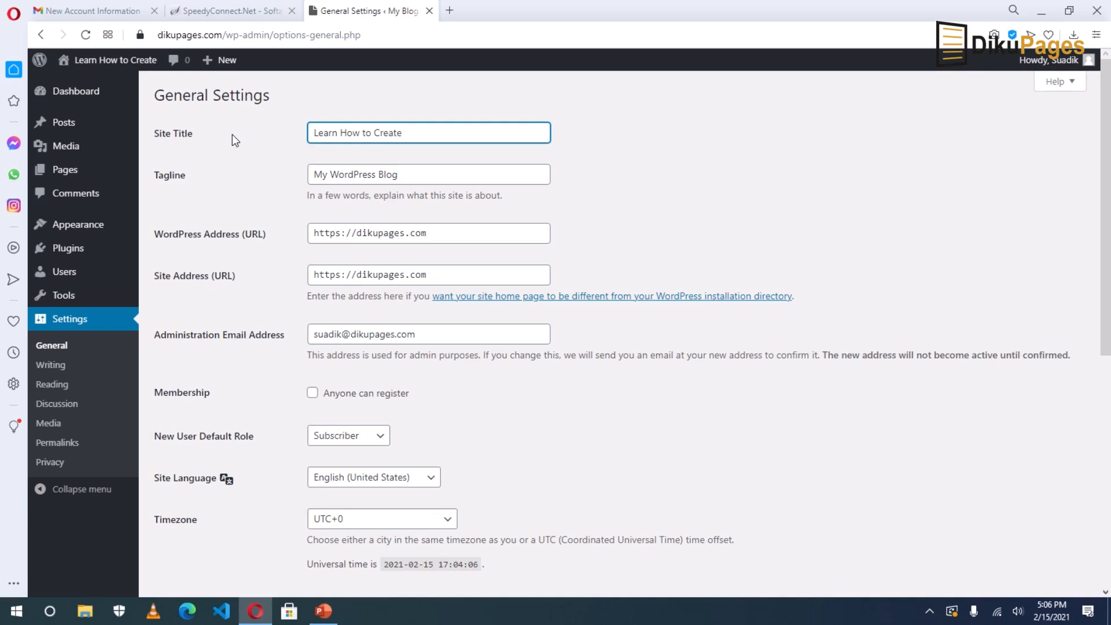
{"action": "type", "text": "Your "}
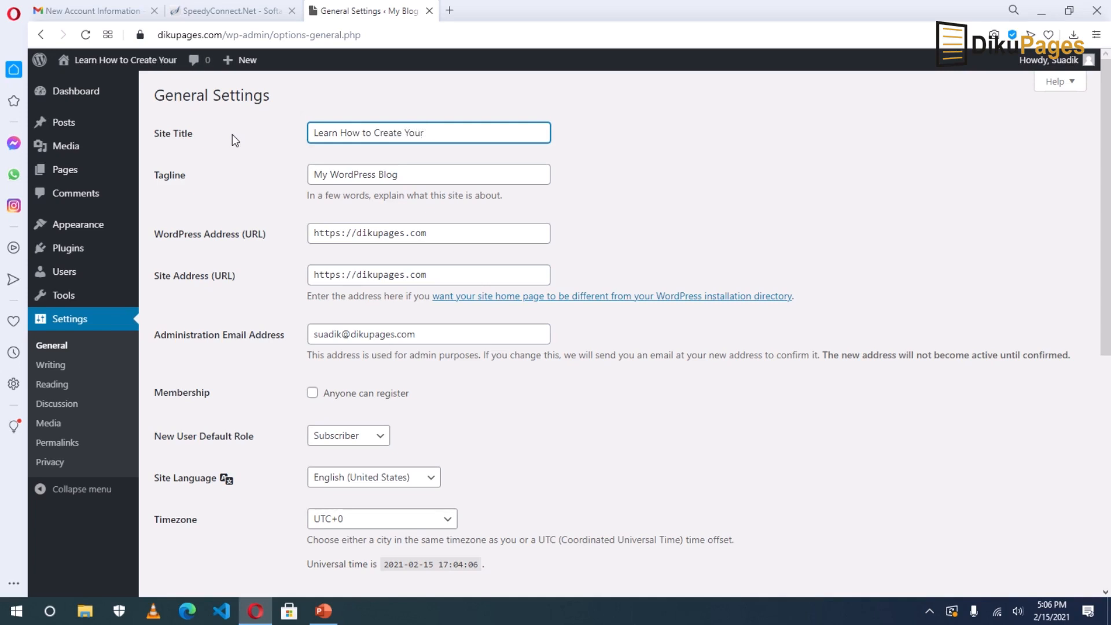
{"action": "type", "text": "Own Website"}
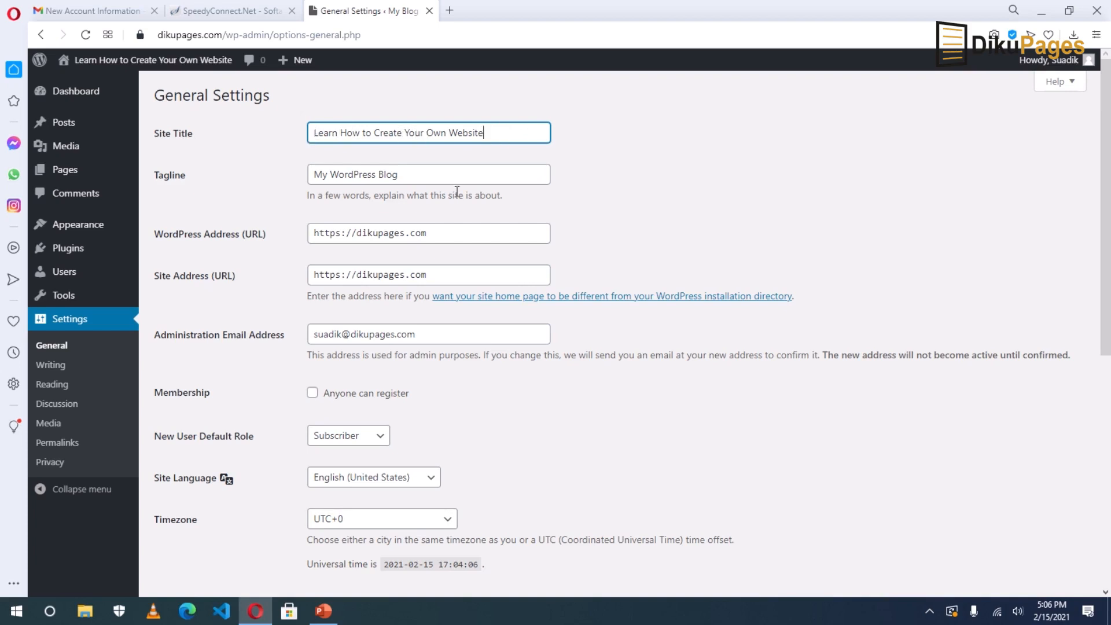
{"action": "key", "text": "Tab"}
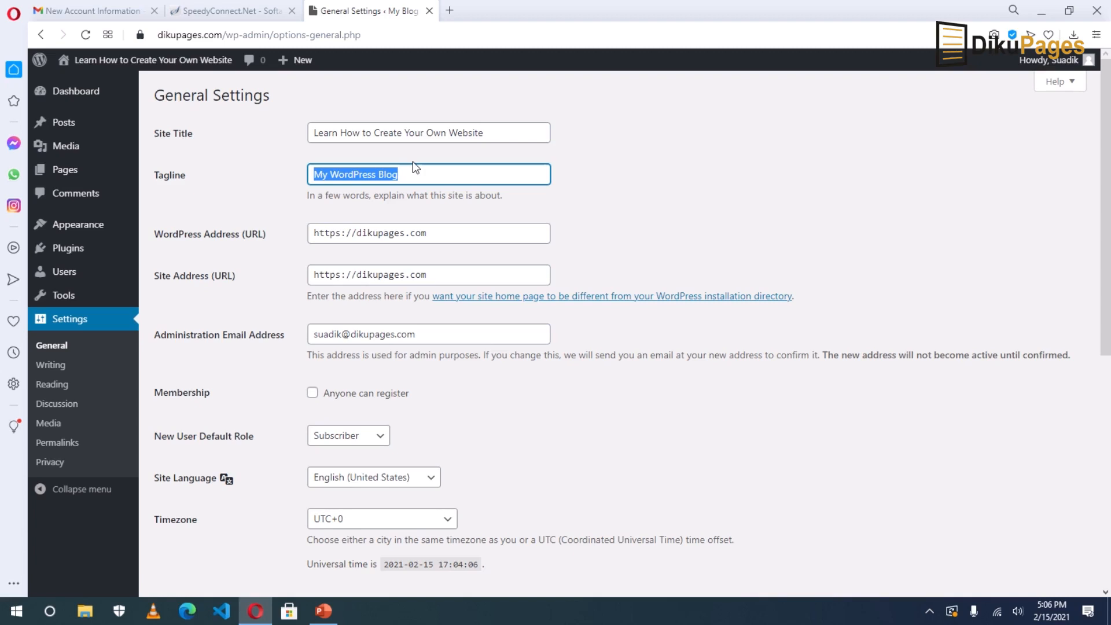
{"action": "type", "text": "Lear"}
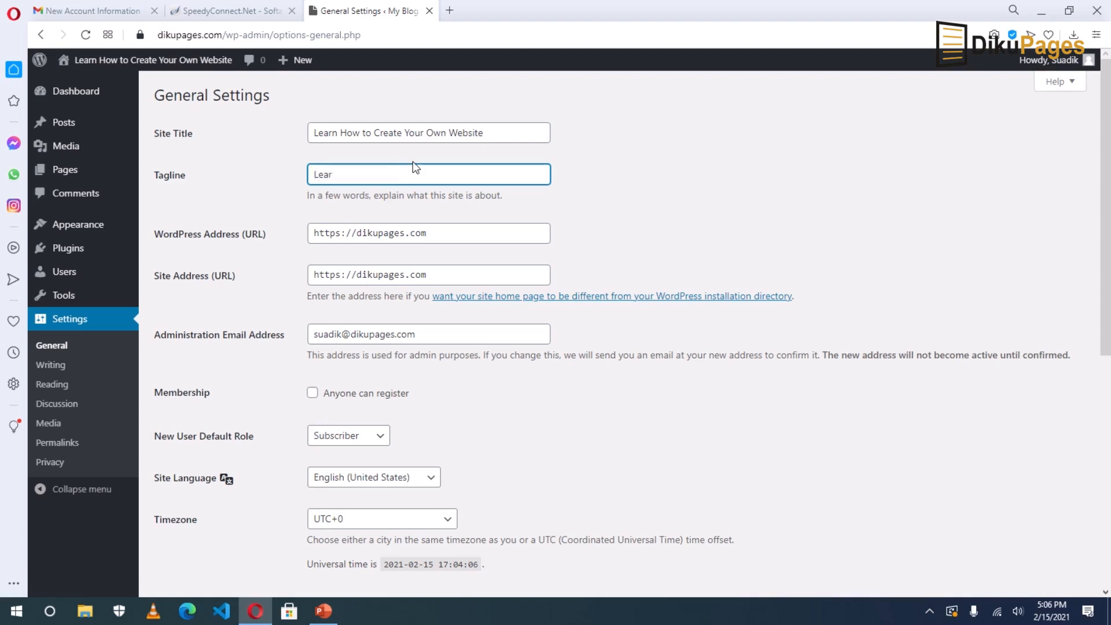
{"action": "type", "text": "n How to Create Dynamic and Interactive Websites"}
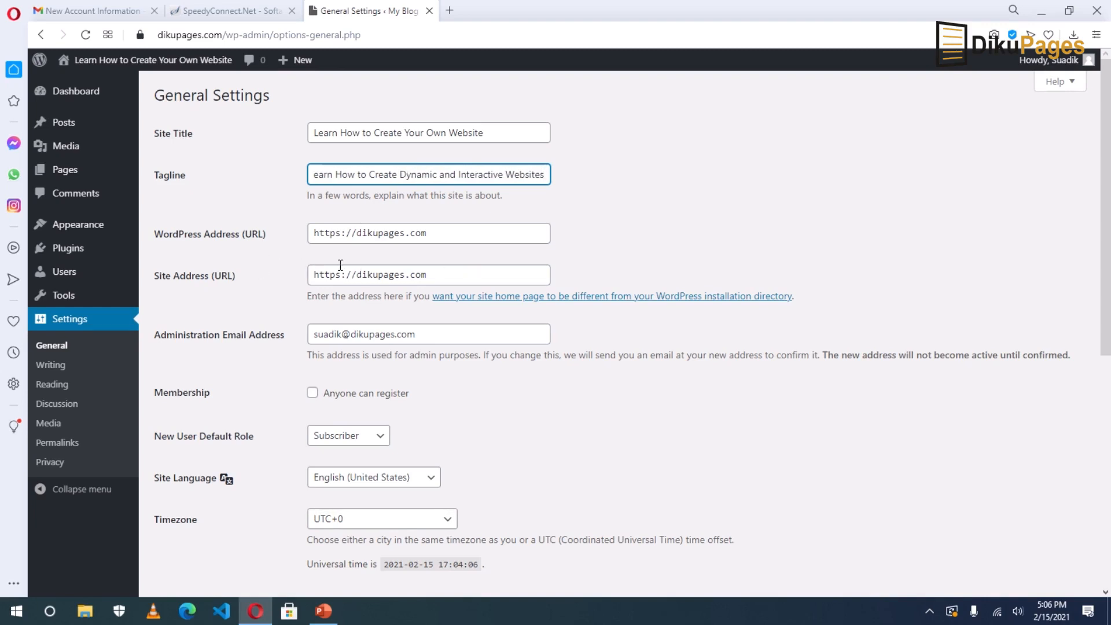
{"action": "left_click", "coordinate": [341, 239]}
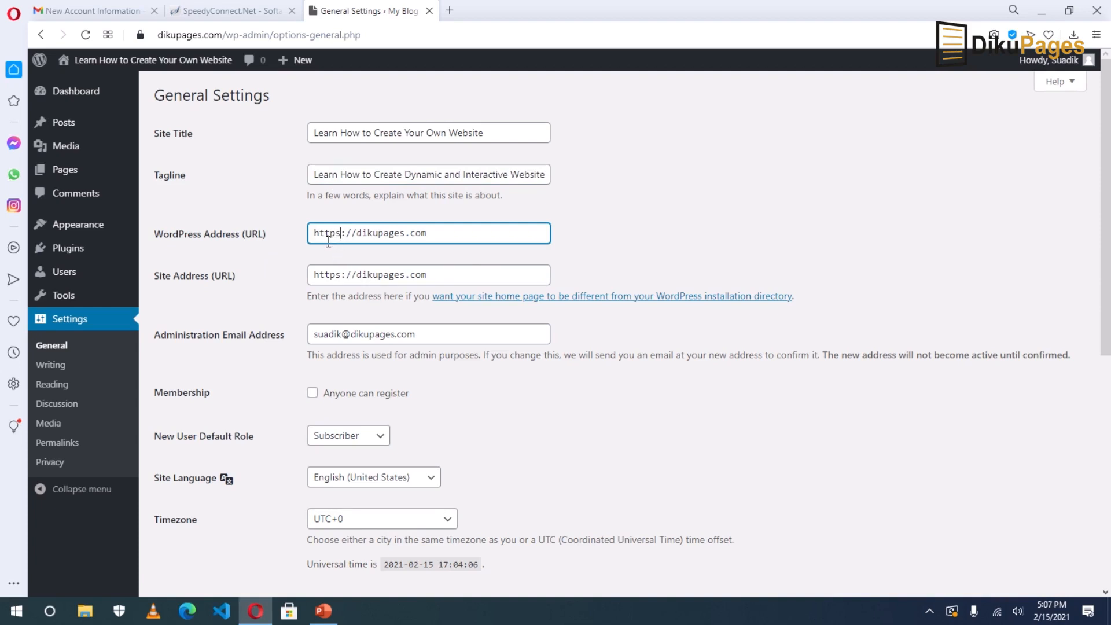
{"action": "left_click_drag", "start_coordinate": [341, 239], "coordinate": [335, 239]}
{"action": "left_click", "coordinate": [140, 35]}
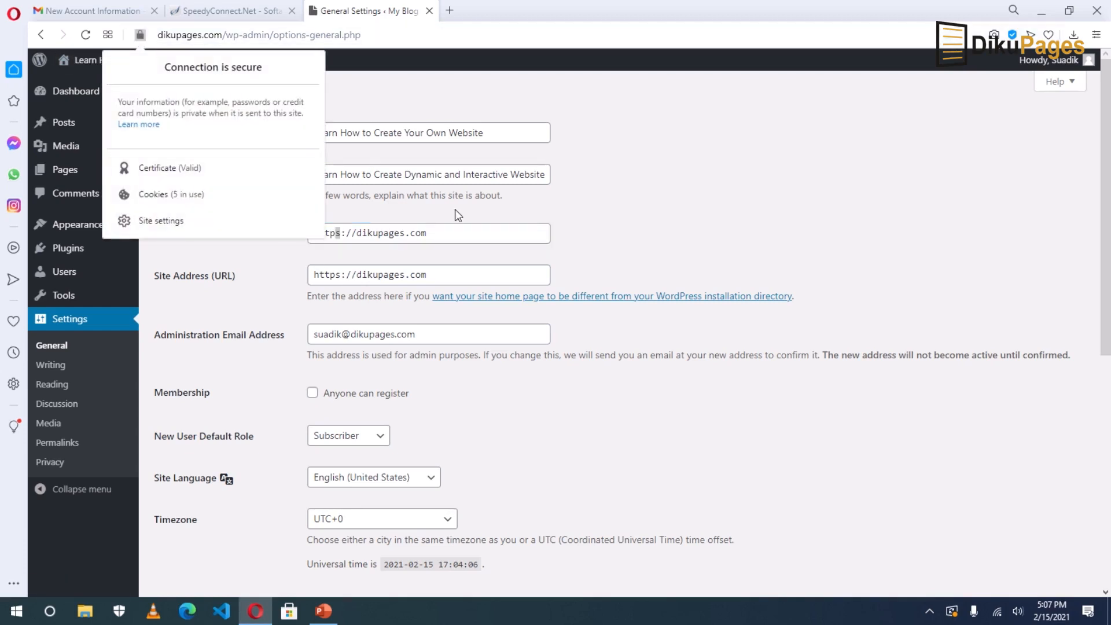
{"action": "left_click", "coordinate": [712, 217]}
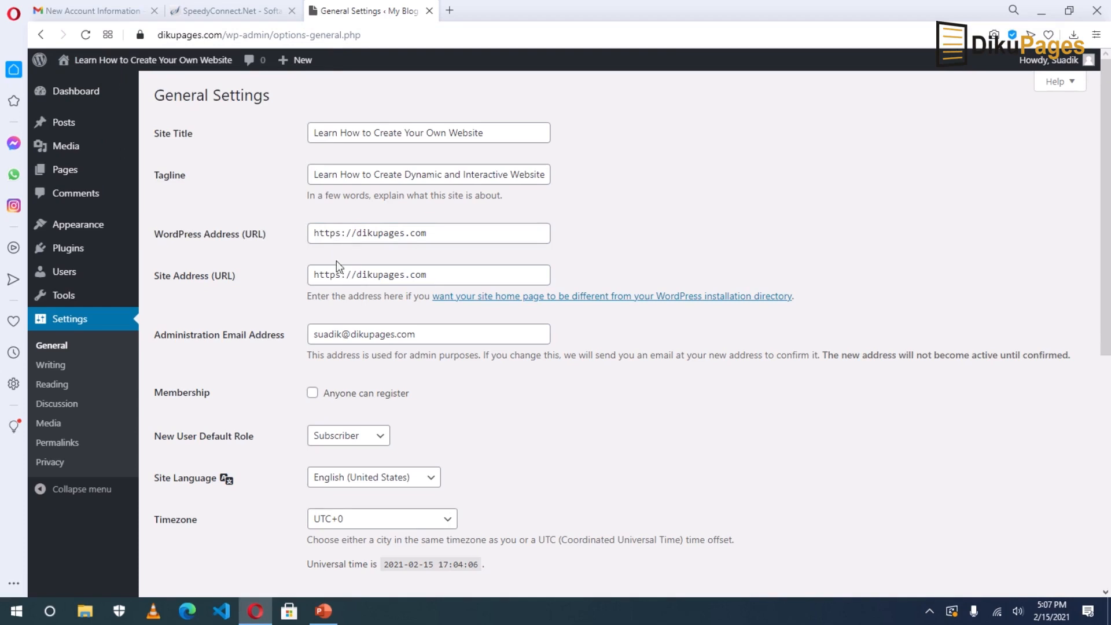
{"action": "left_click", "coordinate": [342, 234]}
{"action": "left_click", "coordinate": [343, 276]}
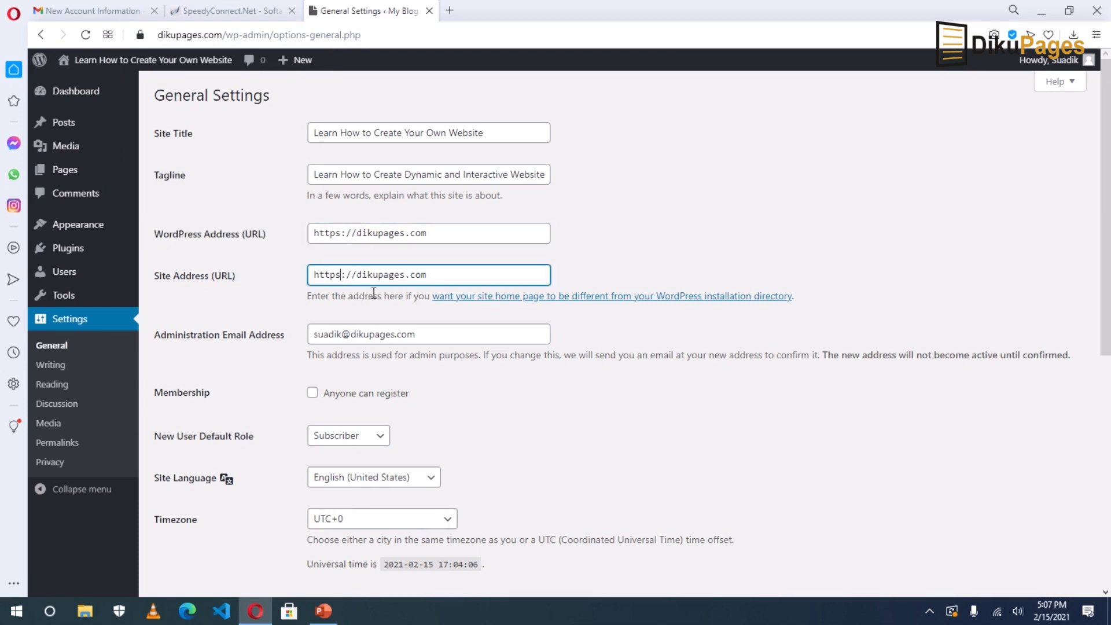
{"action": "scroll", "coordinate": [451, 330], "scroll_direction": "down", "scroll_amount": 6}
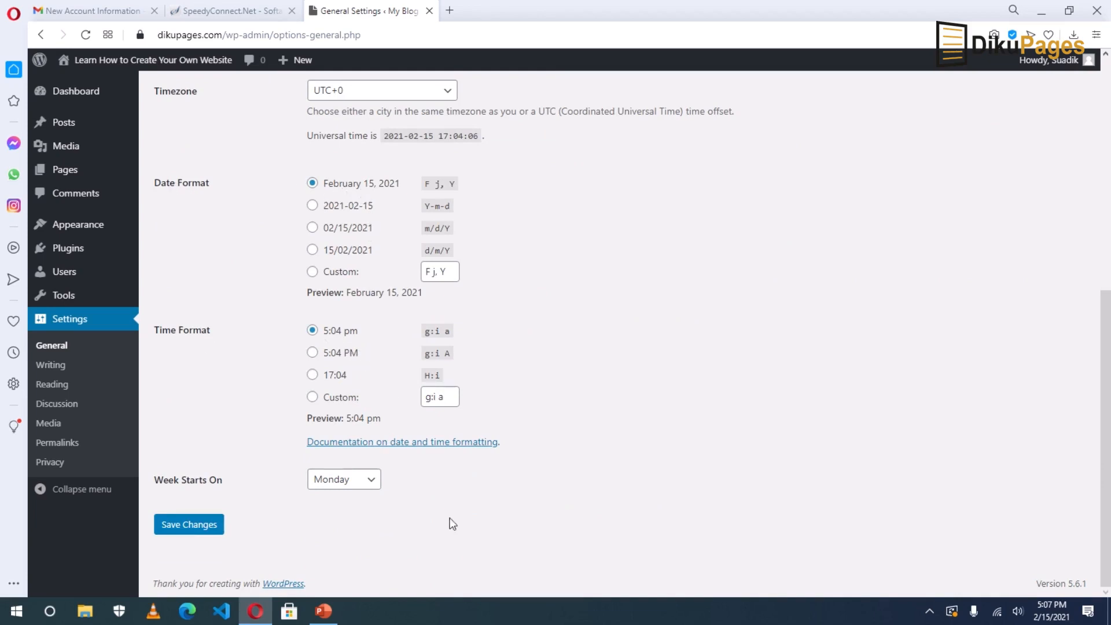
Keep Monday as the week start and save the General Settings.
{"action": "left_click", "coordinate": [361, 483]}
{"action": "left_click", "coordinate": [362, 483]}
{"action": "left_click", "coordinate": [175, 525]}
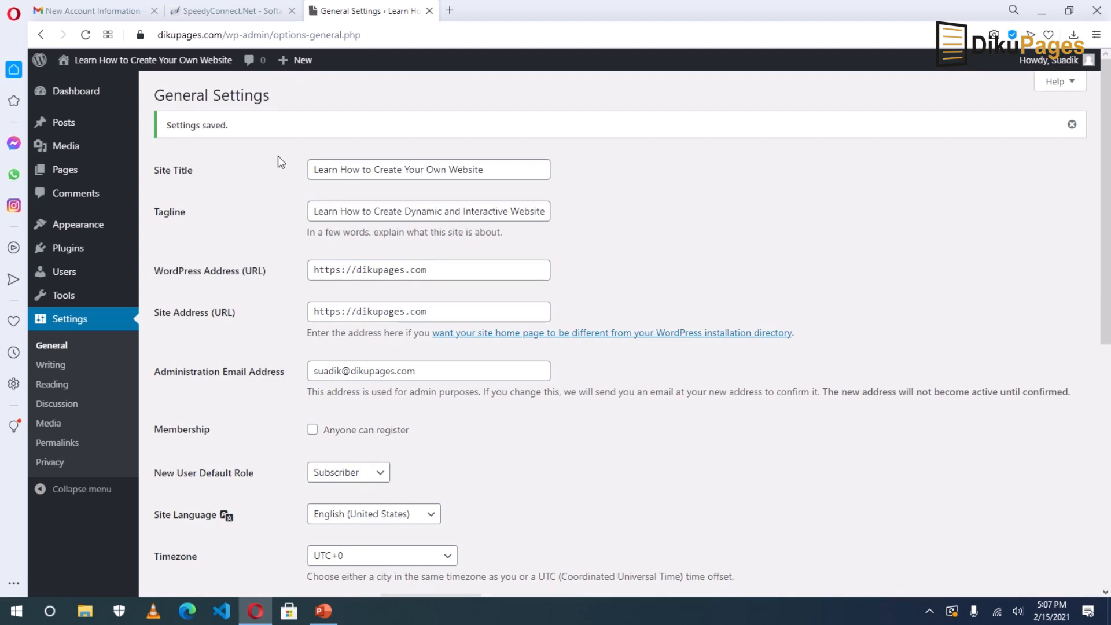
Open the live site in a new tab, check the new title and tagline, then return.
{"action": "right_click", "coordinate": [107, 60]}
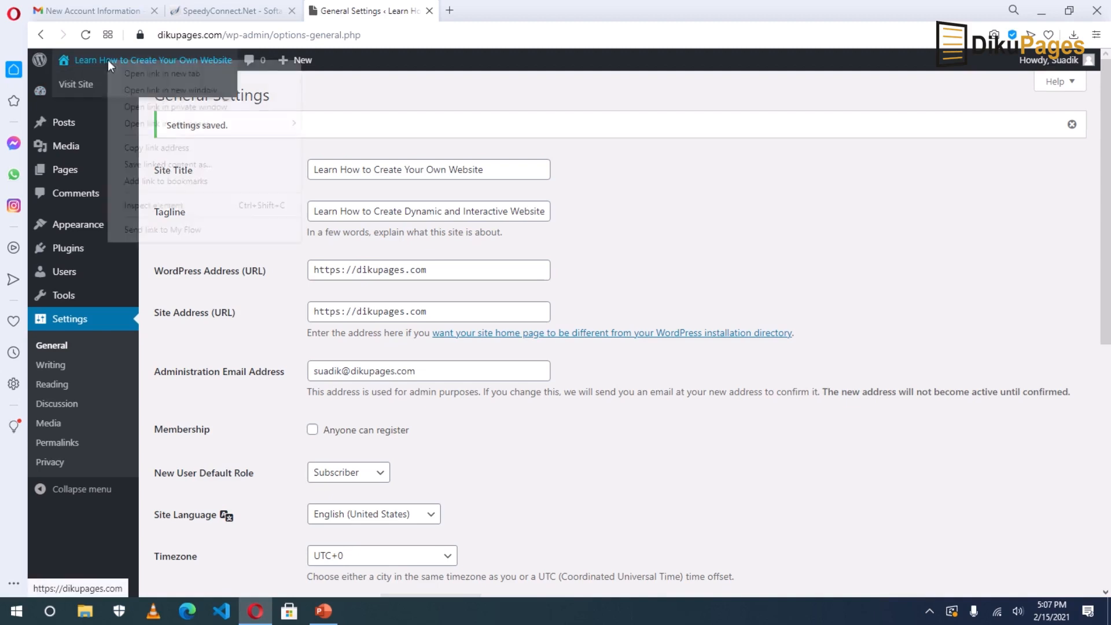
{"action": "left_click", "coordinate": [152, 76]}
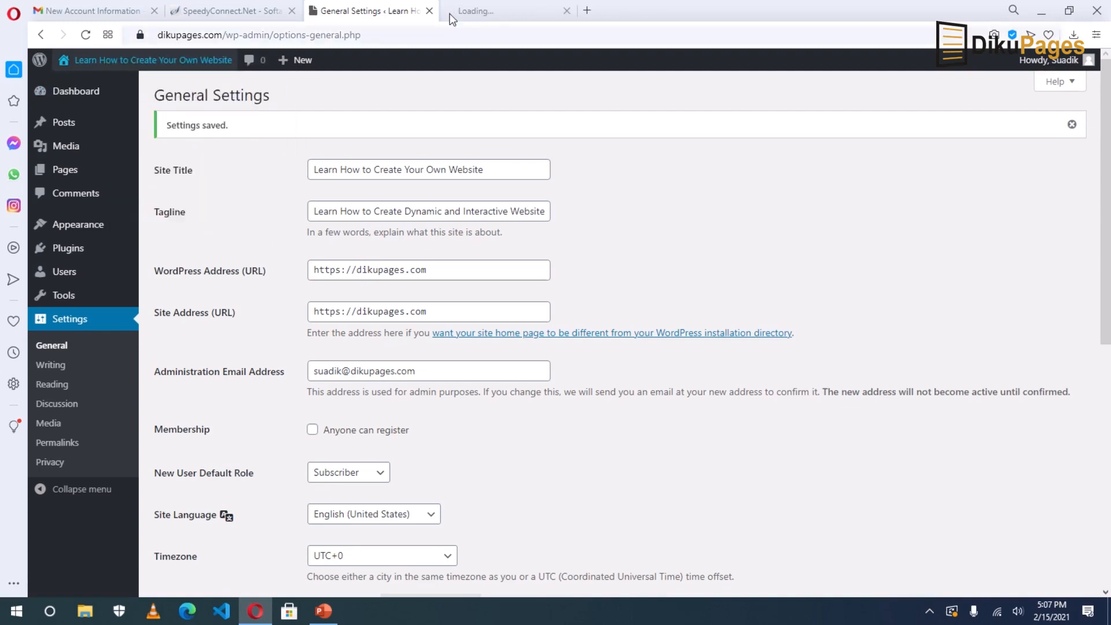
{"action": "left_click", "coordinate": [468, 12]}
{"action": "left_click_drag", "start_coordinate": [403, 134], "coordinate": [747, 126]}
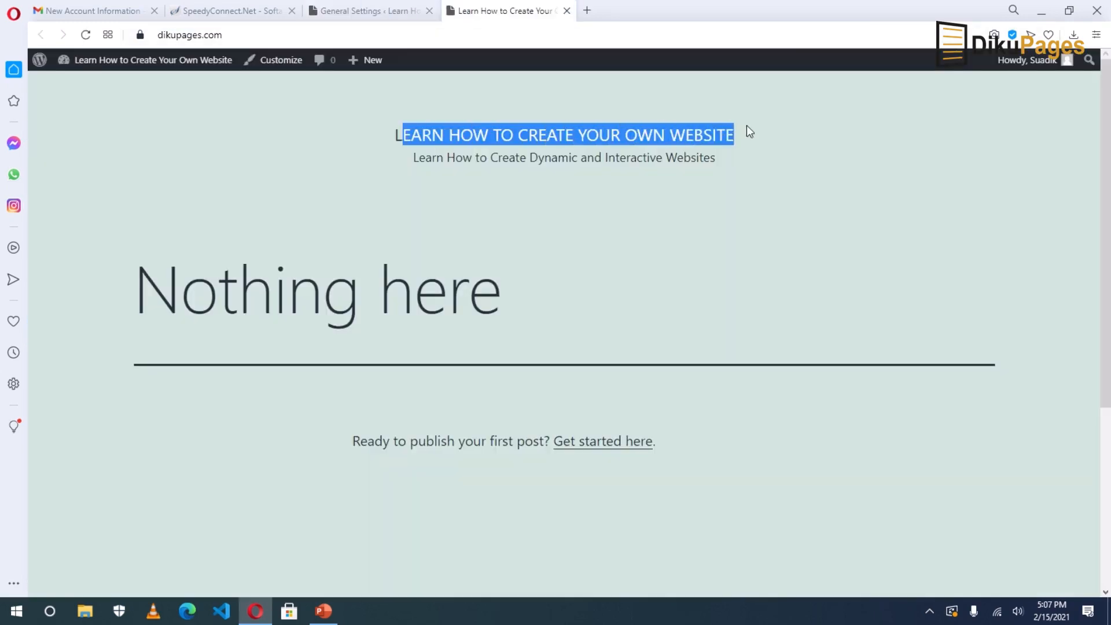
{"action": "left_click_drag", "start_coordinate": [509, 157], "coordinate": [716, 162]}
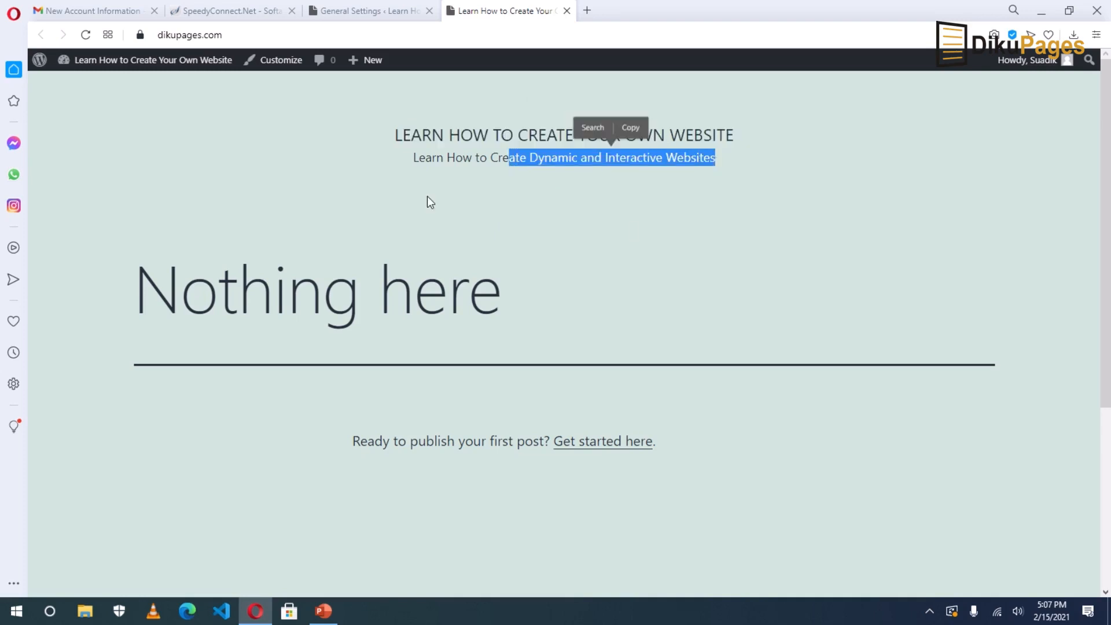
{"action": "left_click", "coordinate": [379, 11]}
{"action": "scroll", "coordinate": [356, 255], "scroll_direction": "down", "scroll_amount": 1}
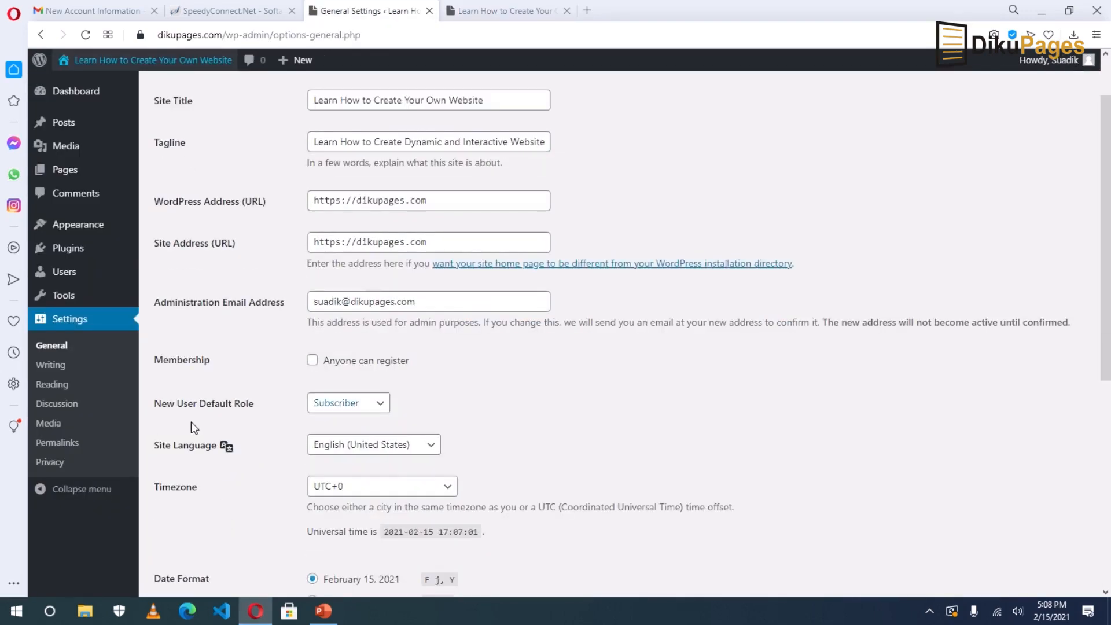
In Permalink Settings, compare the Post name and Day and name structures' example URLs.
{"action": "left_click", "coordinate": [64, 445]}
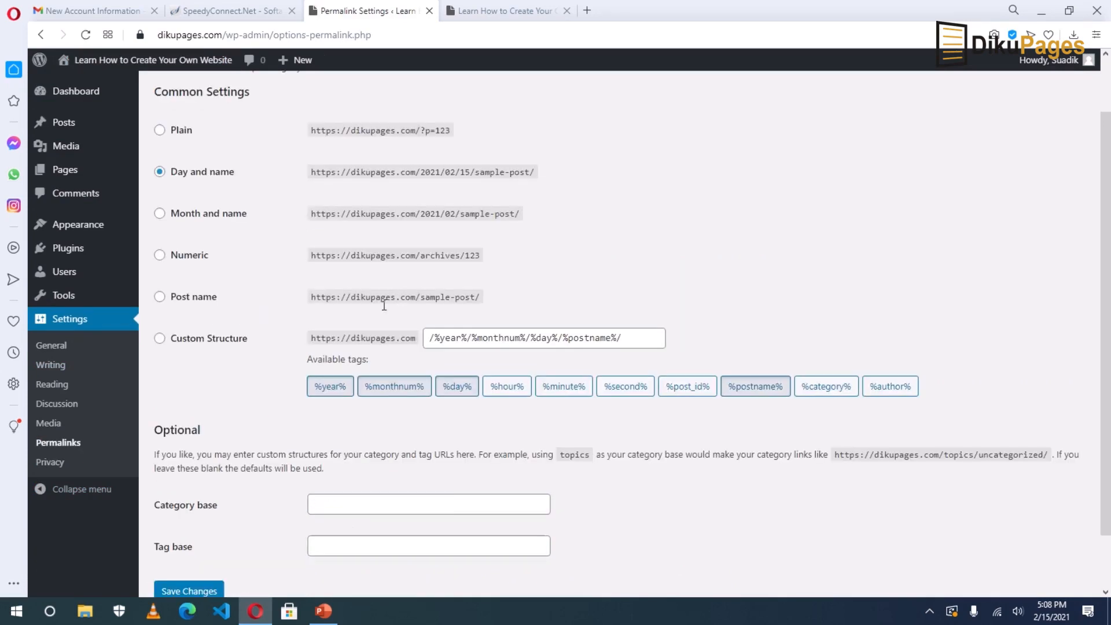
{"action": "left_click", "coordinate": [159, 297]}
{"action": "left_click", "coordinate": [159, 172]}
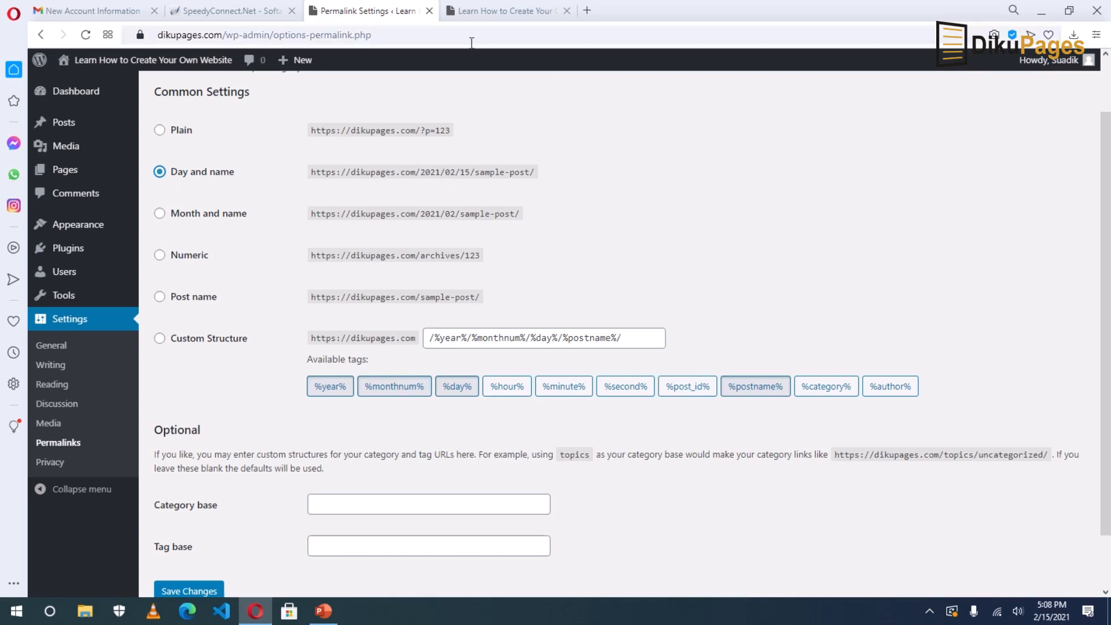
{"action": "left_click_drag", "start_coordinate": [420, 172], "coordinate": [480, 172]}
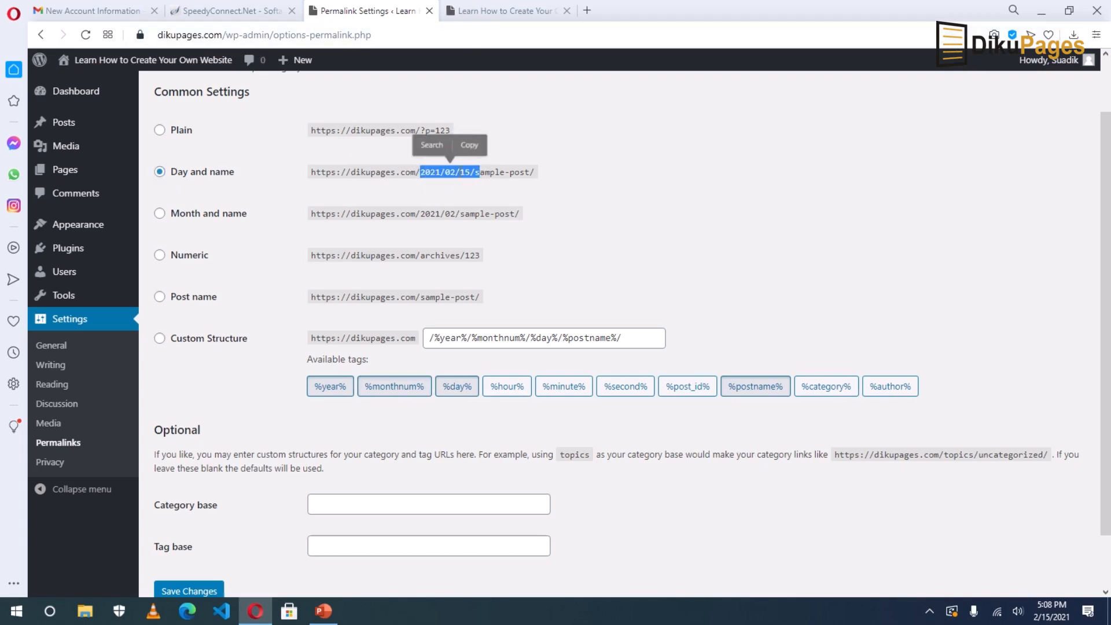
{"action": "left_click", "coordinate": [424, 174]}
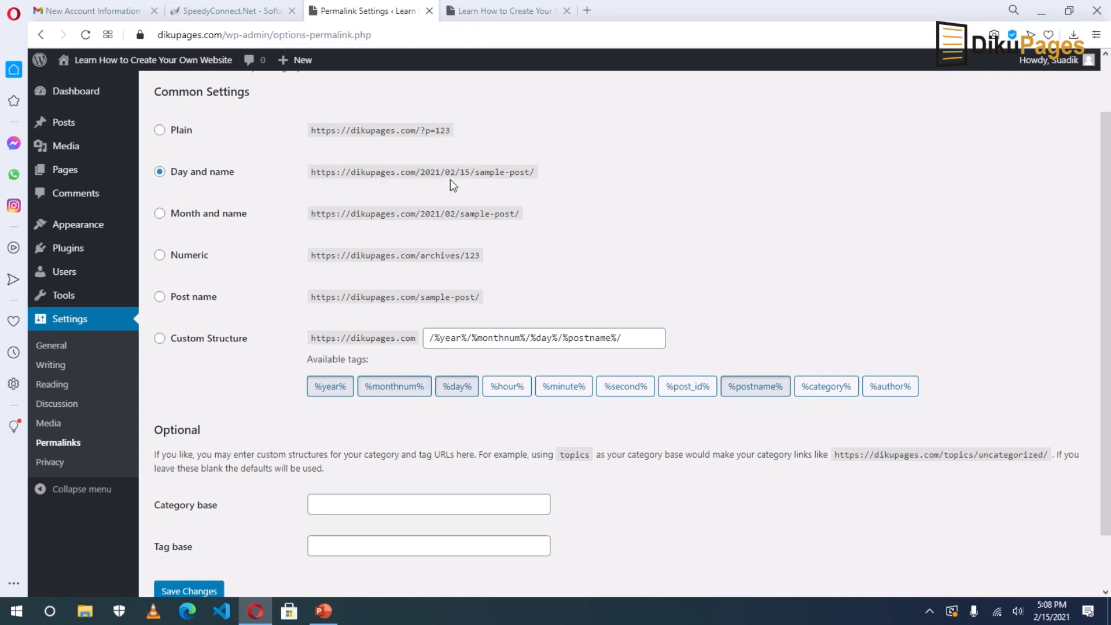
Select the Post name permalink structure, save it, and view the site's front page.
{"action": "left_click", "coordinate": [195, 302]}
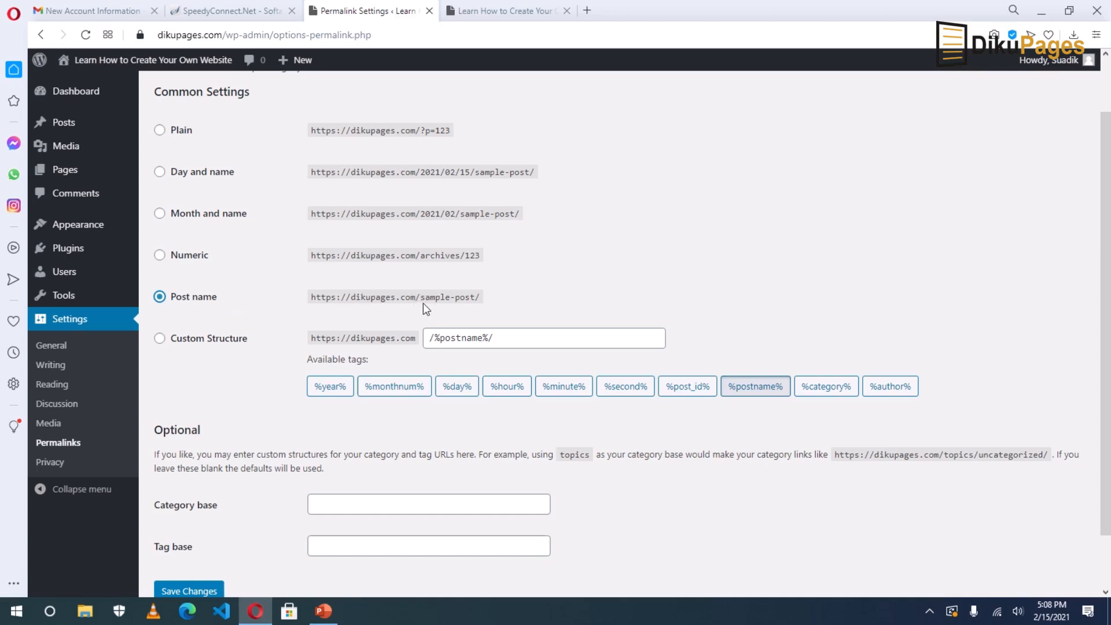
{"action": "left_click_drag", "start_coordinate": [422, 298], "coordinate": [476, 297]}
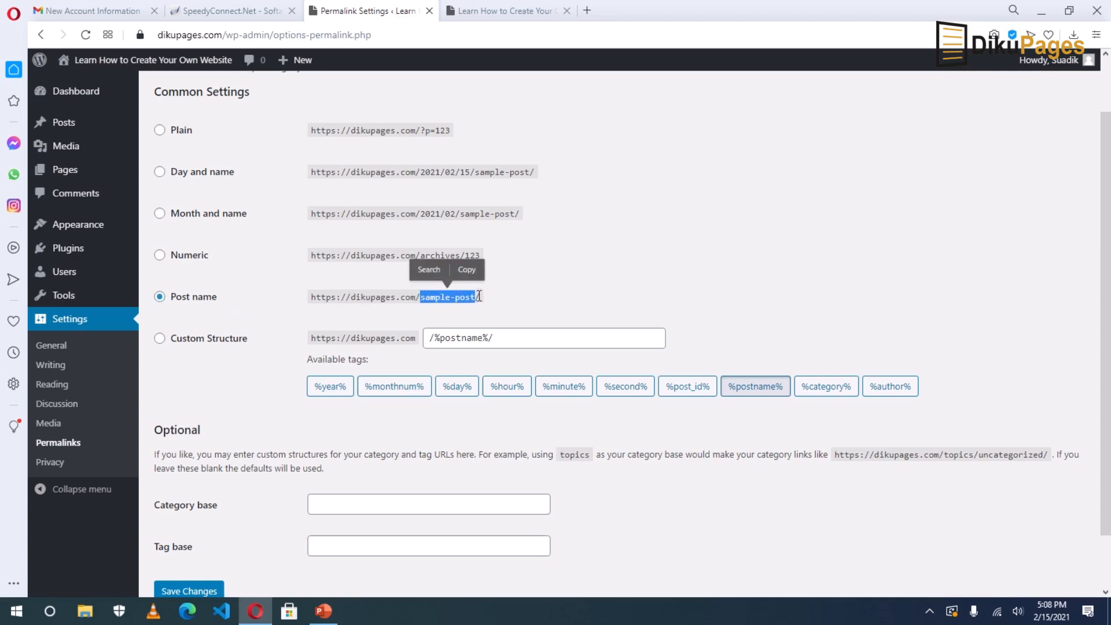
{"action": "left_click", "coordinate": [543, 278]}
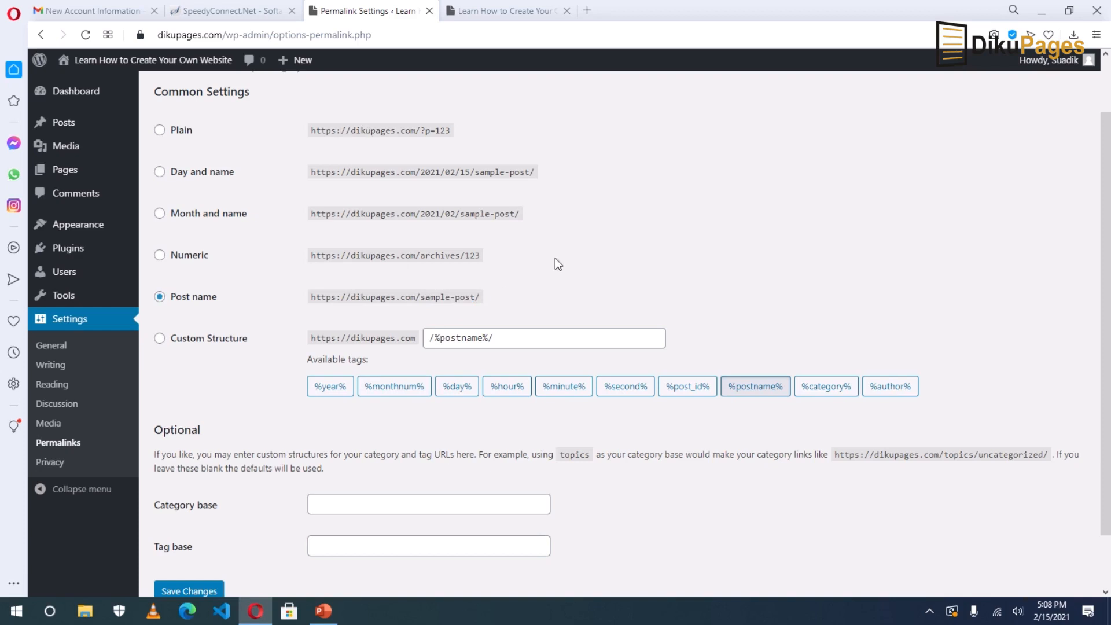
{"action": "scroll", "coordinate": [554, 258], "scroll_direction": "down", "scroll_amount": 1}
{"action": "left_click", "coordinate": [159, 230]}
{"action": "left_click", "coordinate": [183, 530]}
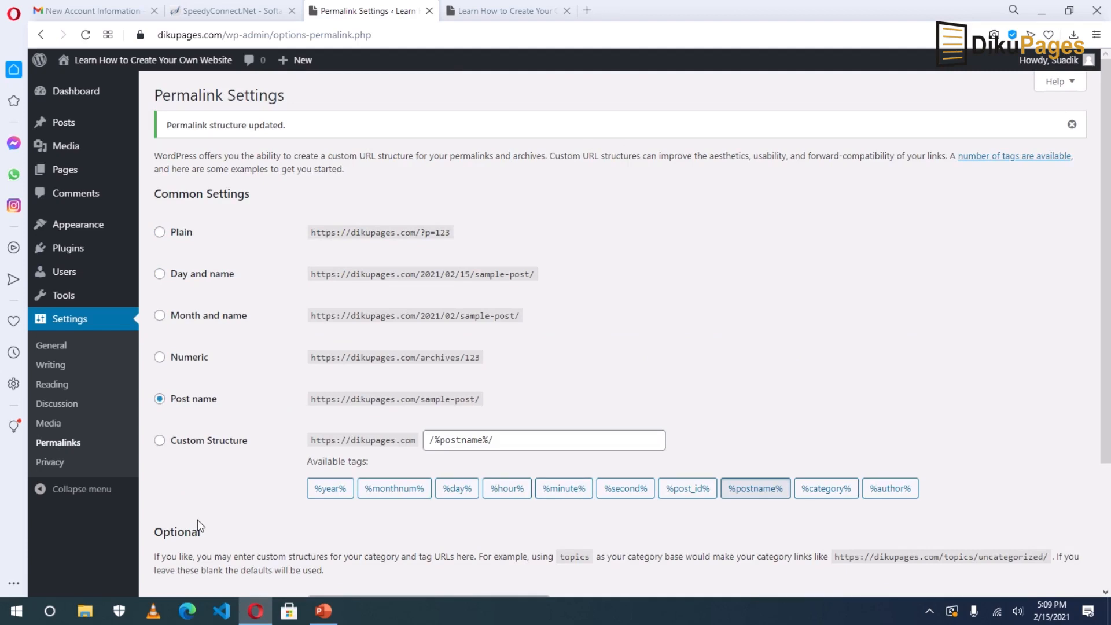
{"action": "left_click", "coordinate": [489, 13]}
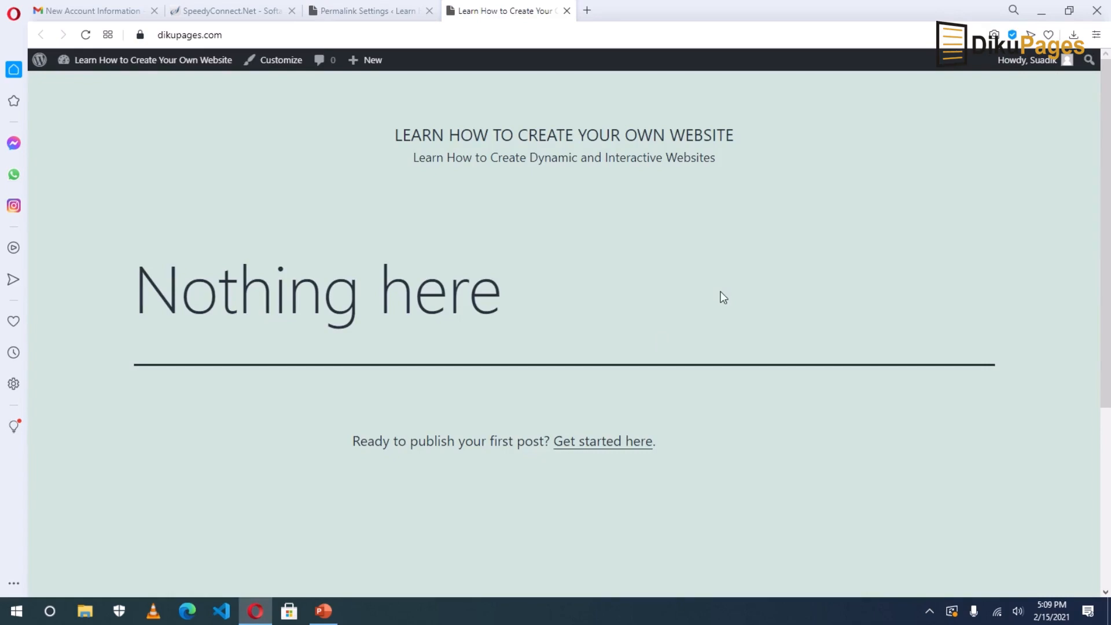
Return to the Permalink Settings tab in the WordPress admin.
{"action": "left_click", "coordinate": [372, 11]}
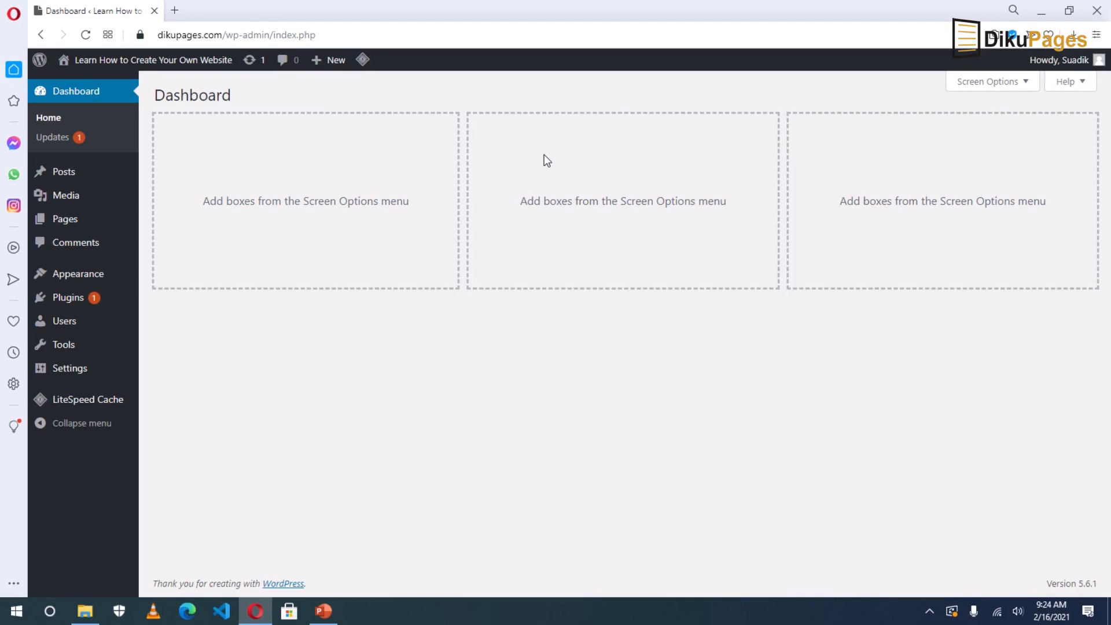
Select all plugin updates on the Updates page and update LiteSpeed Cache to 3.6.2.
{"action": "left_click", "coordinate": [58, 139]}
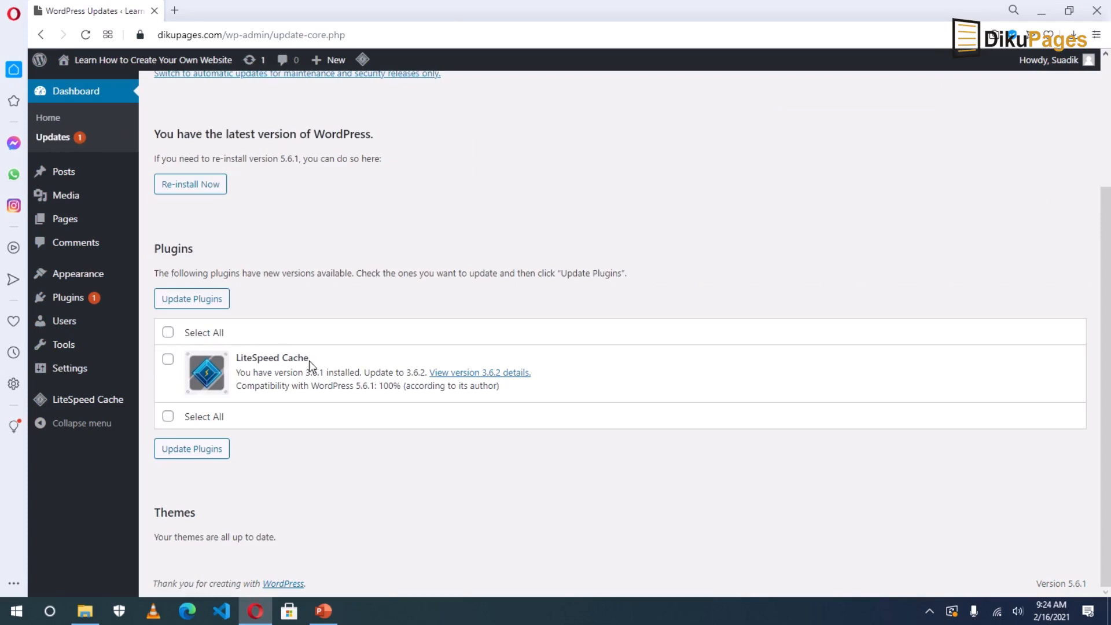
{"action": "left_click", "coordinate": [167, 333]}
{"action": "left_click", "coordinate": [190, 302]}
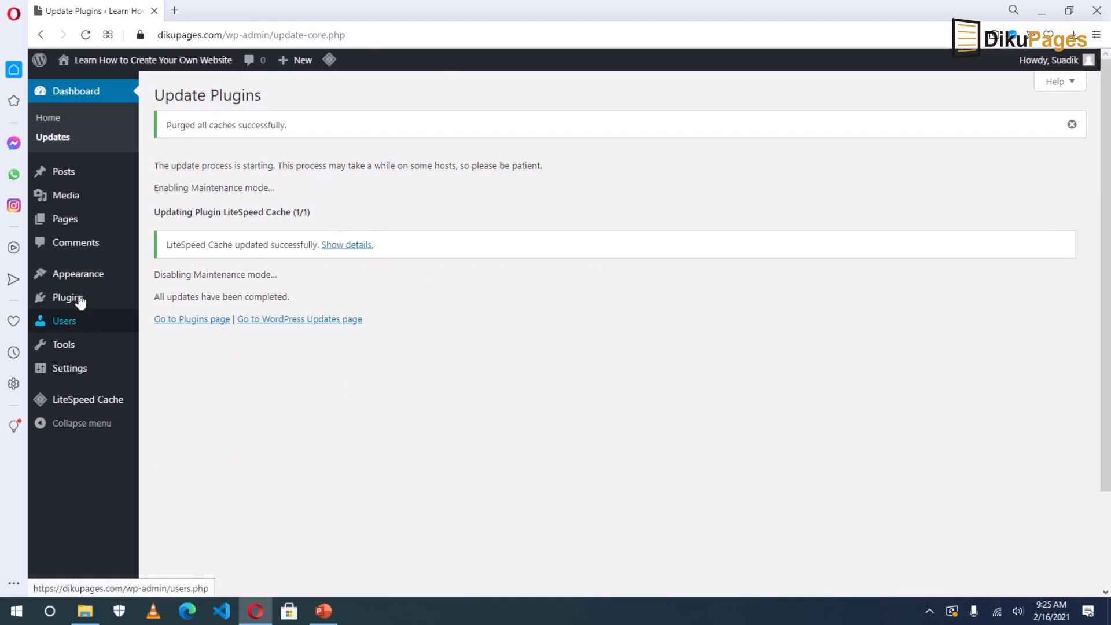
Search the theme directory for 'kadence', install Kadence, and open the live site in a new tab.
{"action": "mouse_move", "coordinate": [78, 274]}
{"action": "left_click", "coordinate": [160, 277]}
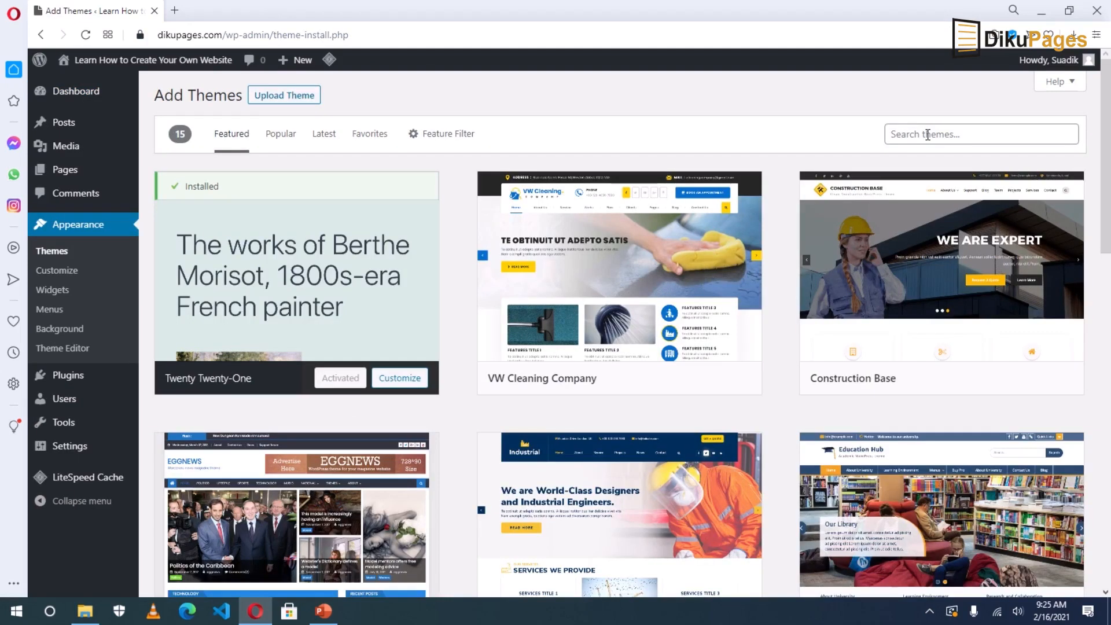
{"action": "left_click", "coordinate": [928, 135]}
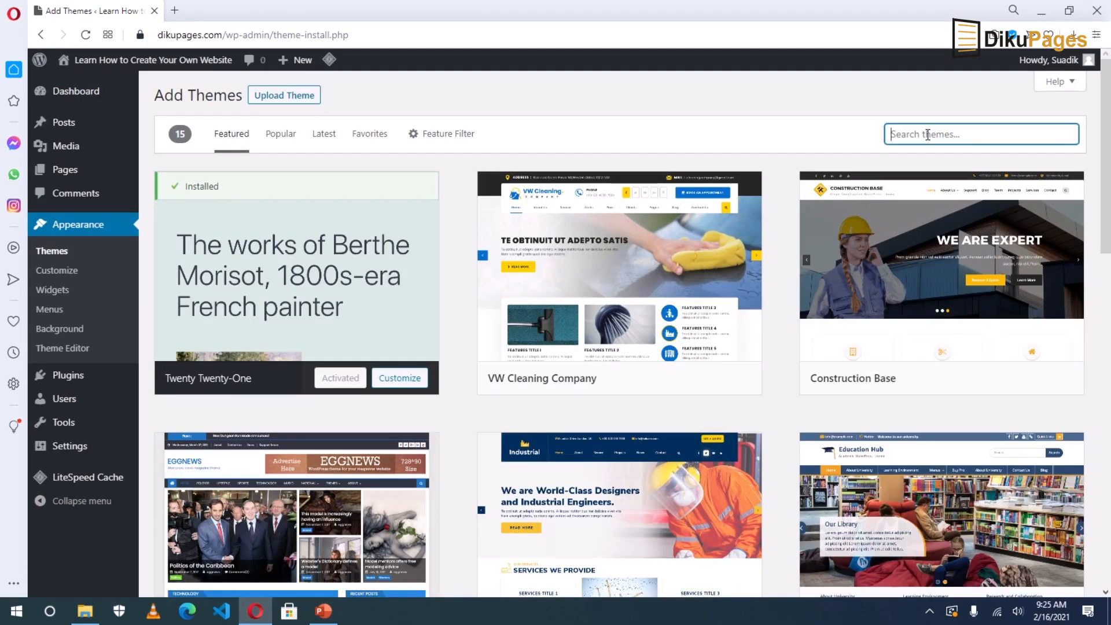
{"action": "type", "text": "kadence"}
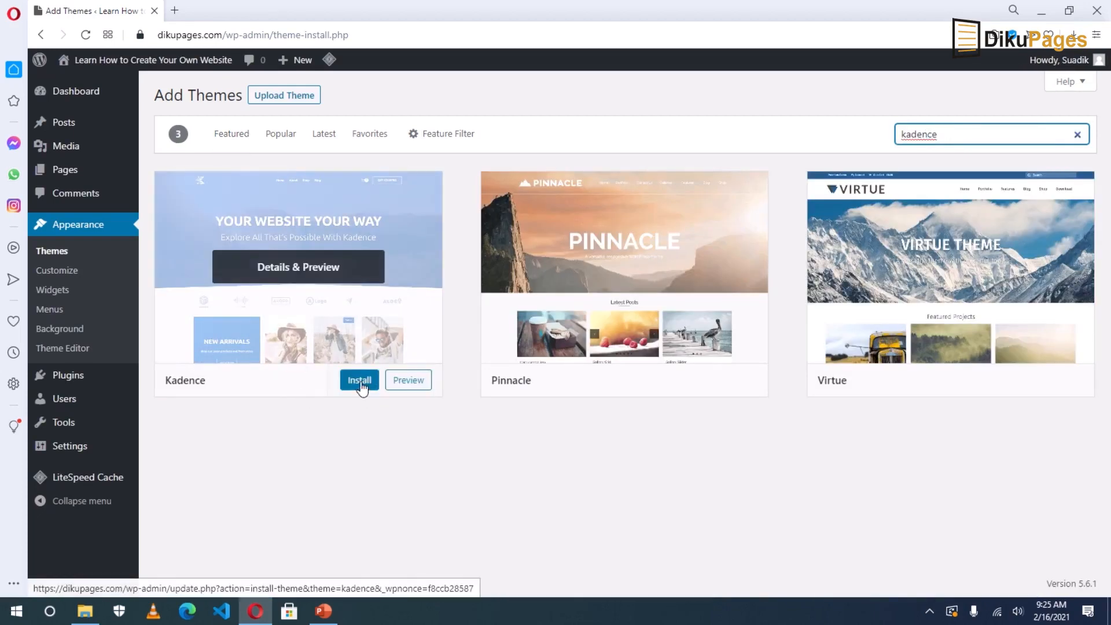
{"action": "left_click", "coordinate": [360, 382]}
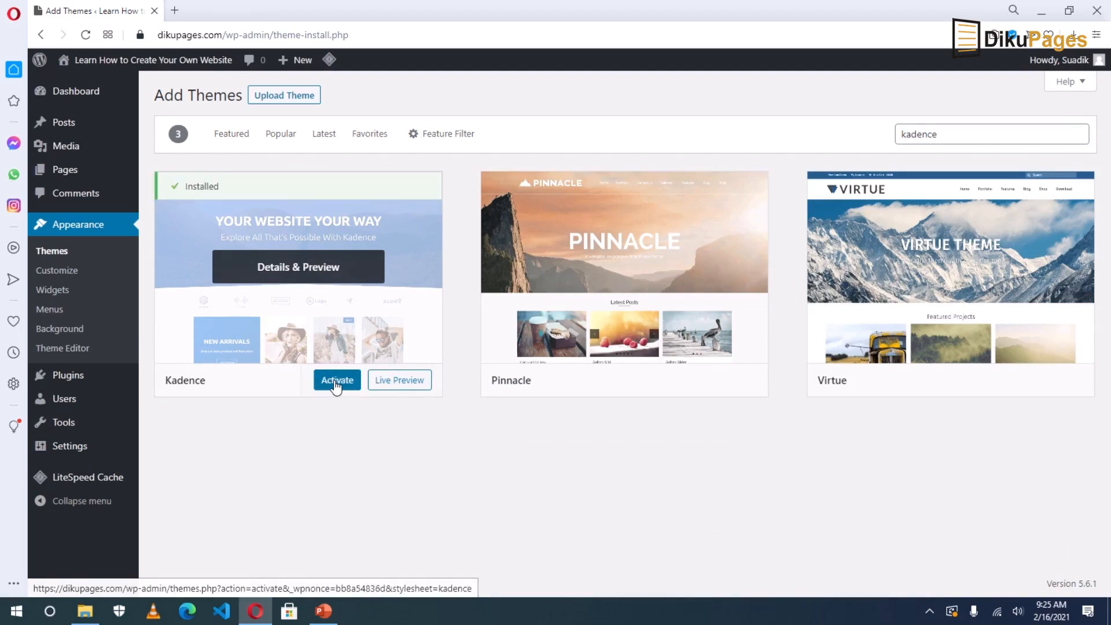
{"action": "mouse_move", "coordinate": [110, 67]}
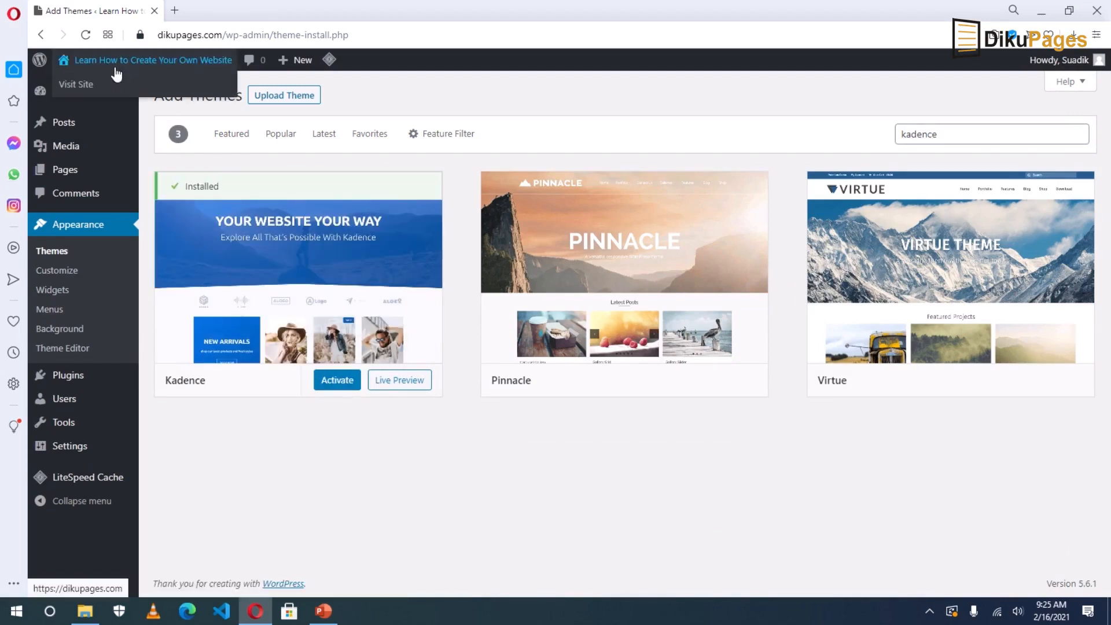
{"action": "left_click", "coordinate": [74, 84]}
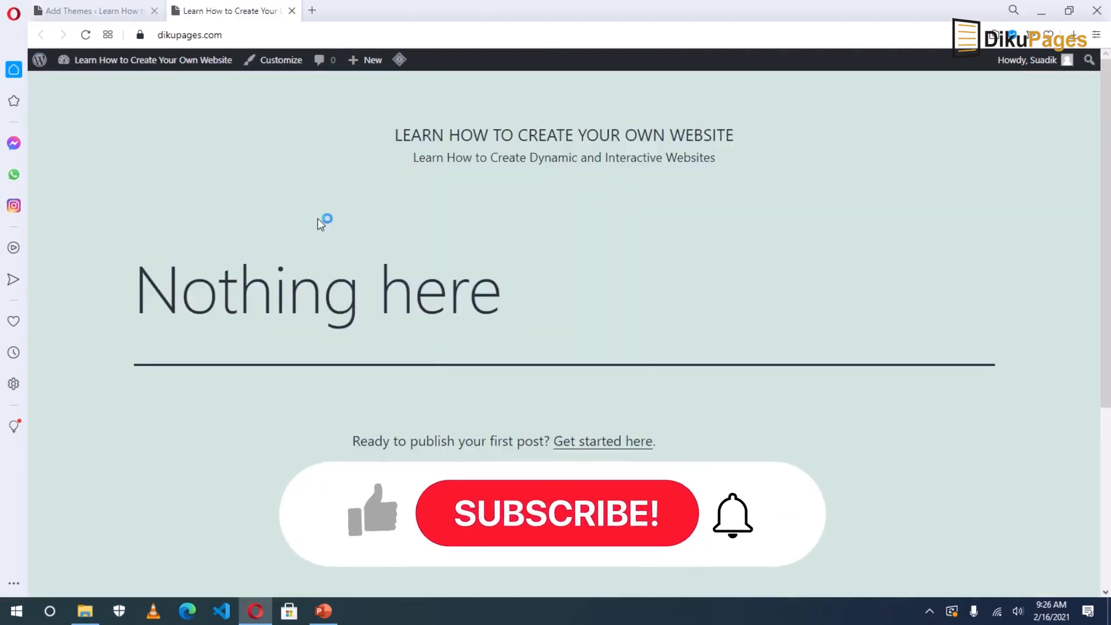
Activate the Kadence theme and reload the front page to see its new layout.
{"action": "left_click", "coordinate": [98, 12]}
{"action": "left_click", "coordinate": [356, 389]}
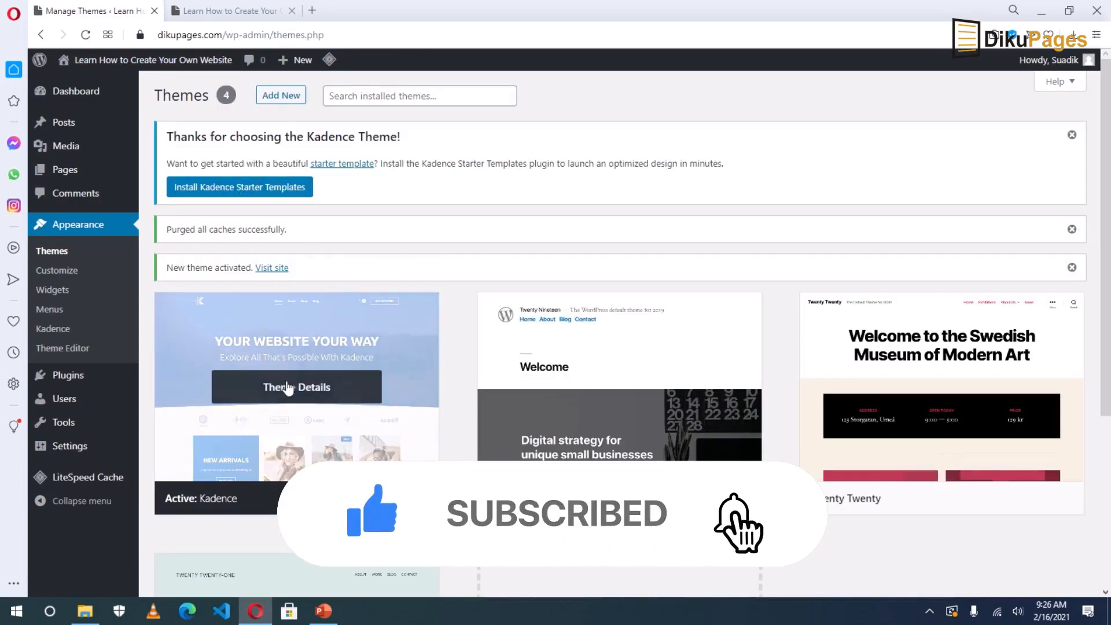
{"action": "left_click", "coordinate": [228, 10]}
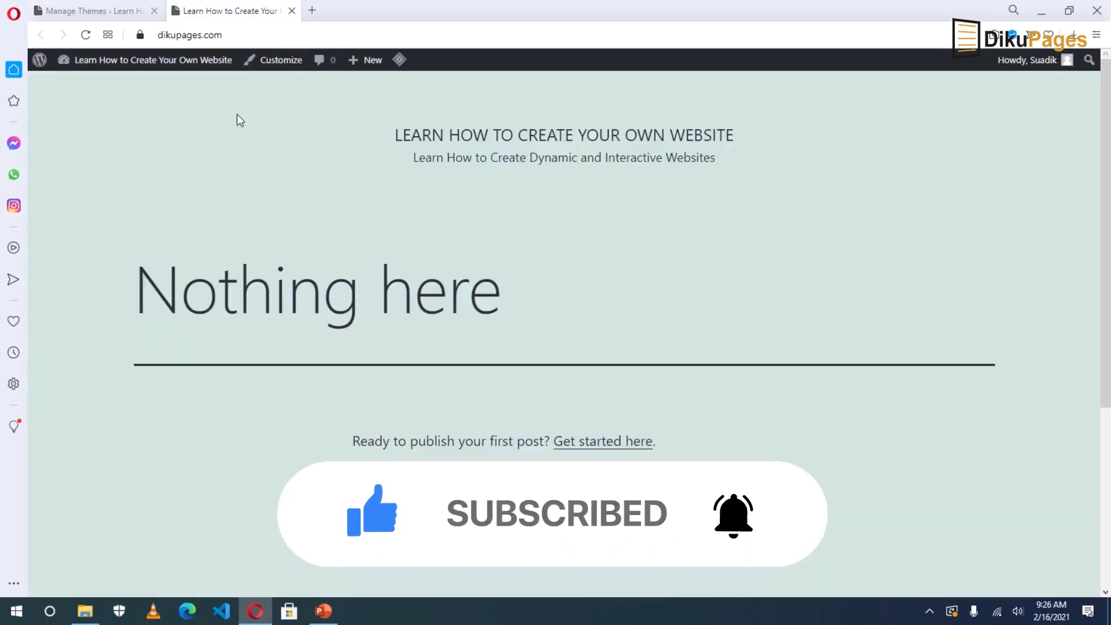
{"action": "left_click", "coordinate": [85, 35]}
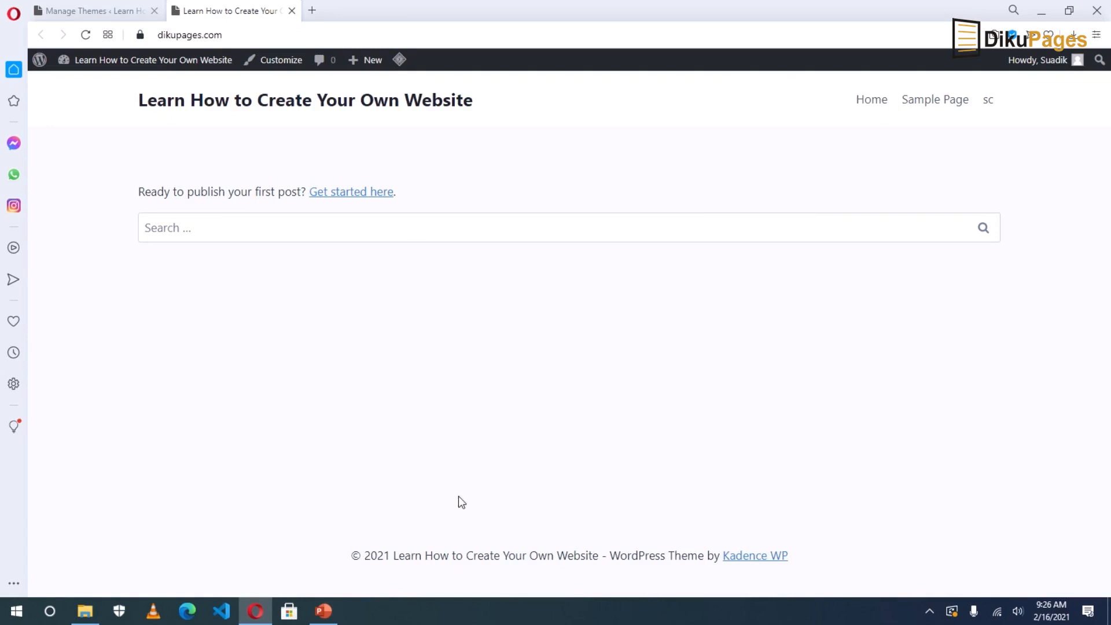
Go back to the Manage Themes tab and open the Add Plugins page.
{"action": "left_click", "coordinate": [101, 13]}
{"action": "mouse_move", "coordinate": [57, 379]}
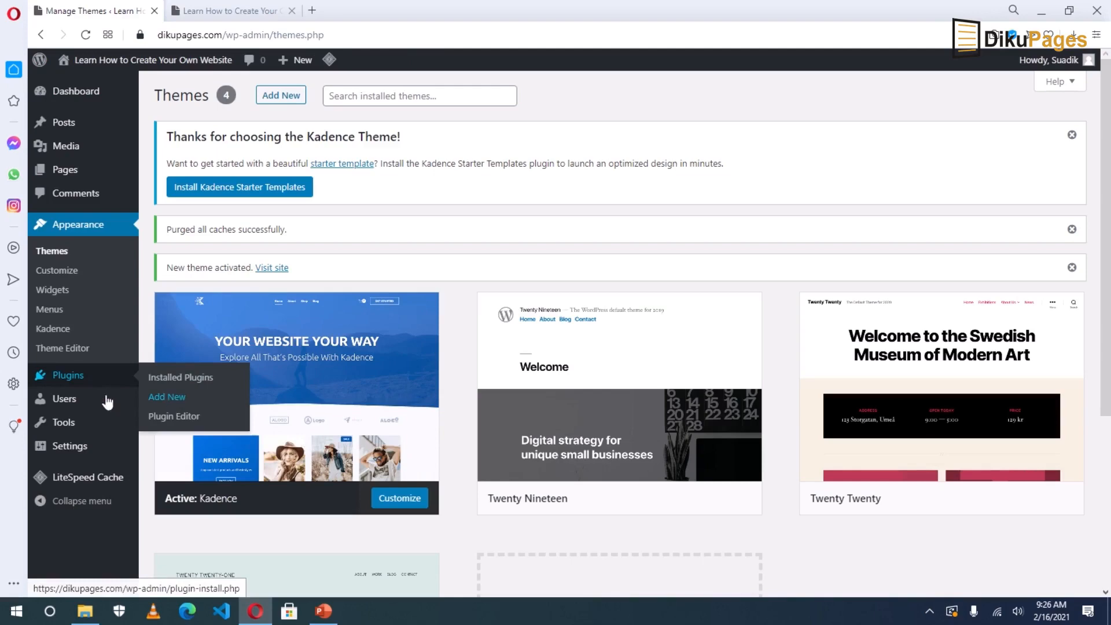
{"action": "left_click", "coordinate": [169, 400]}
Search 'elementor' and install Elementor Website Builder and Essential Addons for Elementor.
{"action": "left_click", "coordinate": [938, 226]}
{"action": "type", "text": "elementor"}
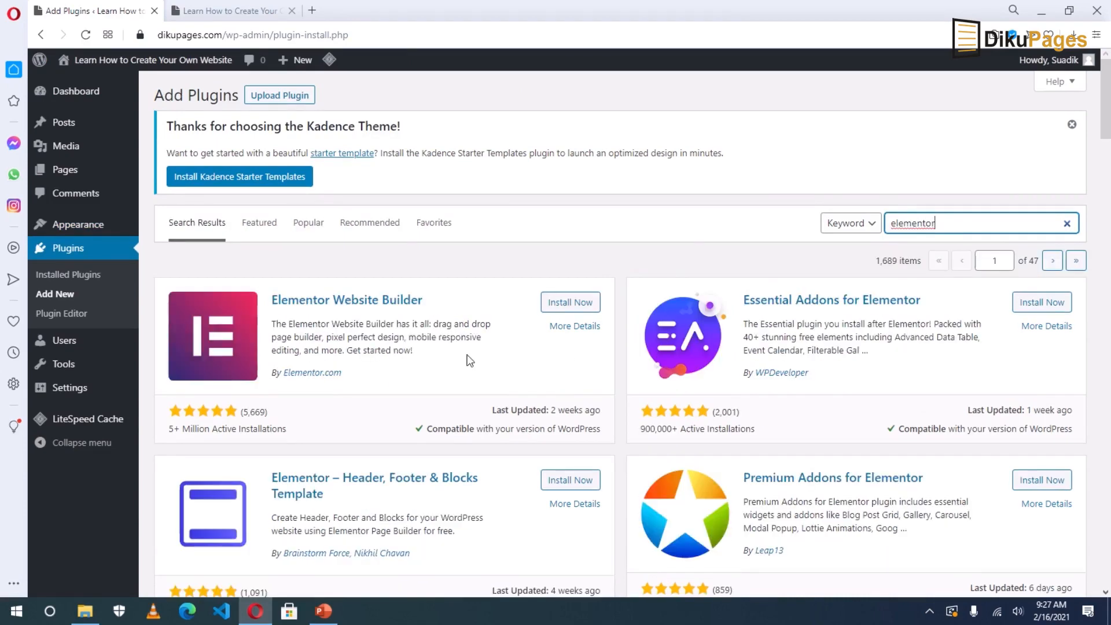
{"action": "left_click", "coordinate": [567, 303]}
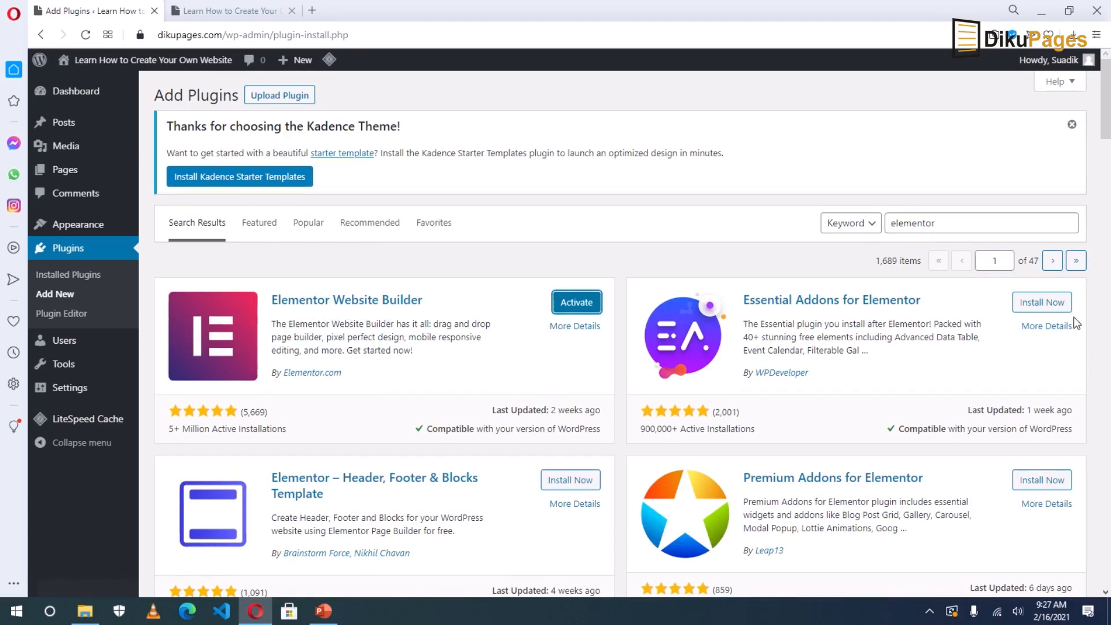
{"action": "left_click", "coordinate": [1034, 305]}
Activate Elementor and Essential Addons for Elementor, then dismiss the Kadence theme notice.
{"action": "left_click", "coordinate": [577, 302]}
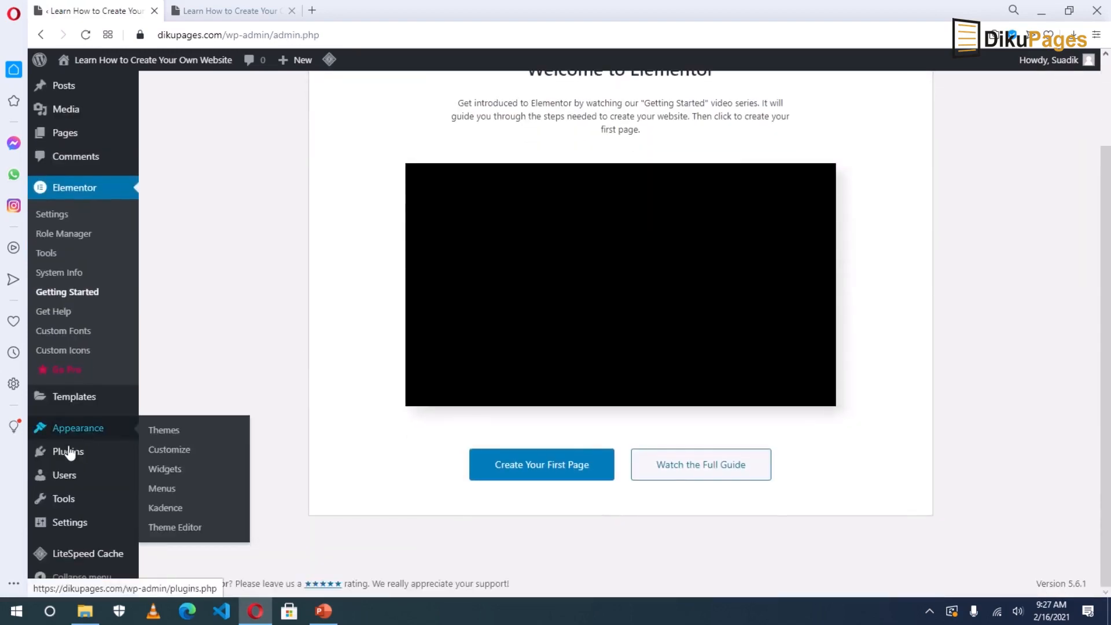
{"action": "mouse_move", "coordinate": [70, 453]}
{"action": "left_click", "coordinate": [71, 453]}
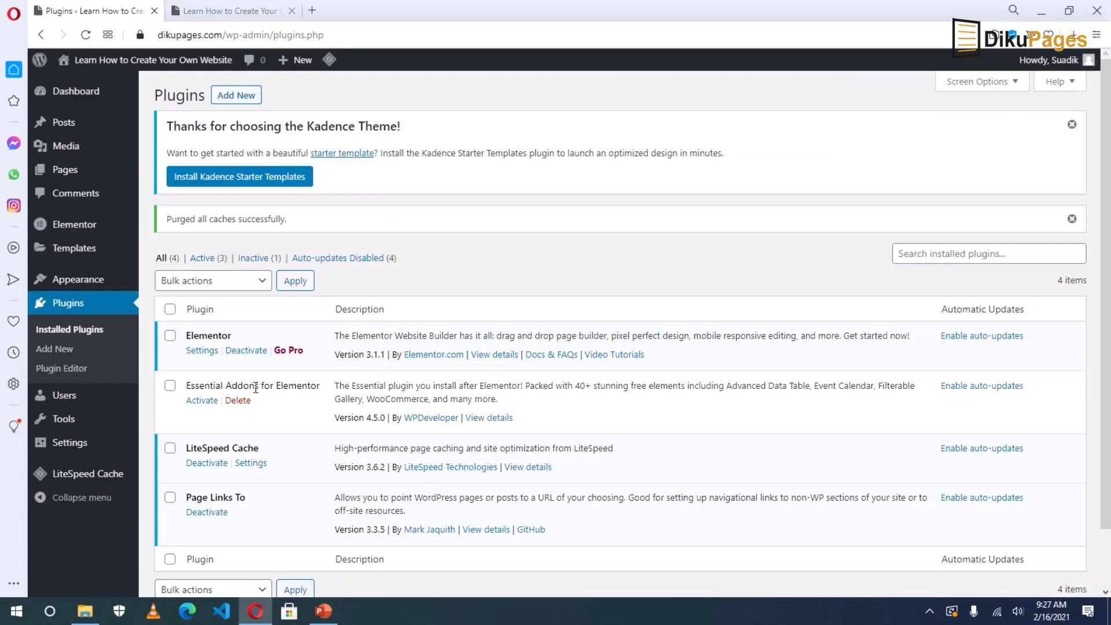
{"action": "left_click", "coordinate": [202, 401]}
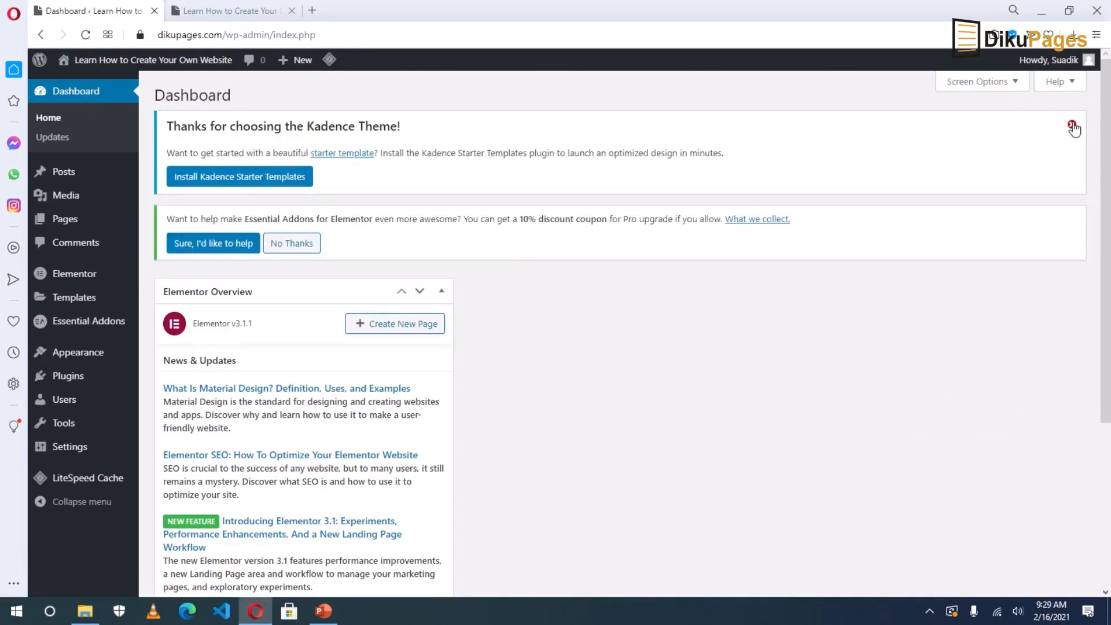
{"action": "left_click", "coordinate": [1073, 127]}
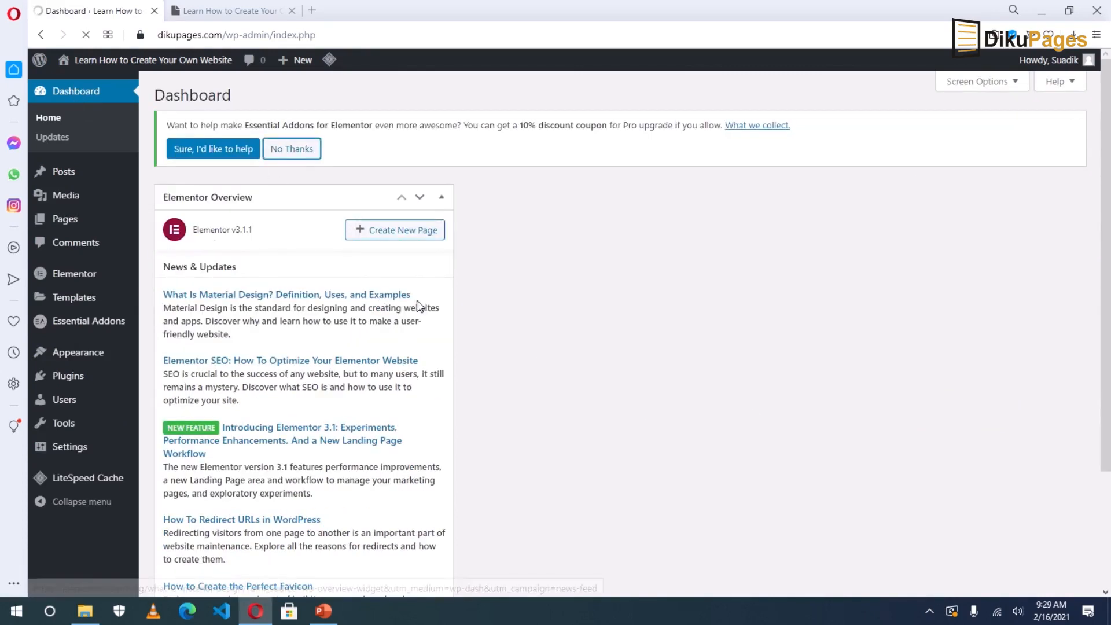
Hide the Elementor Overview box from the Dashboard through Screen Options.
{"action": "left_click", "coordinate": [443, 131]}
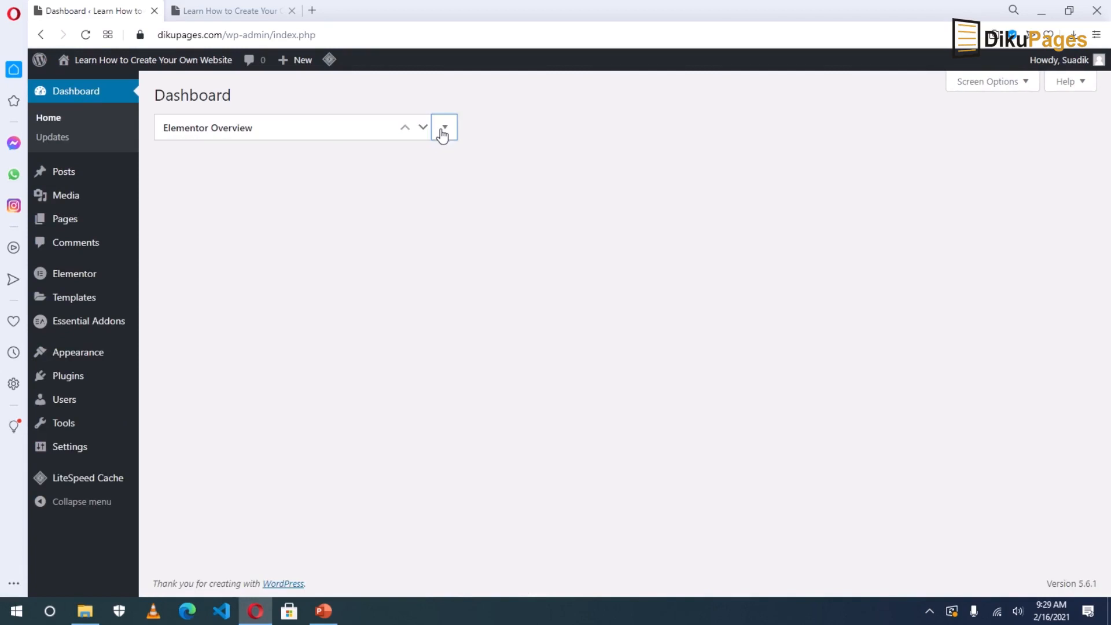
{"action": "left_click", "coordinate": [991, 82]}
{"action": "left_click", "coordinate": [172, 141]}
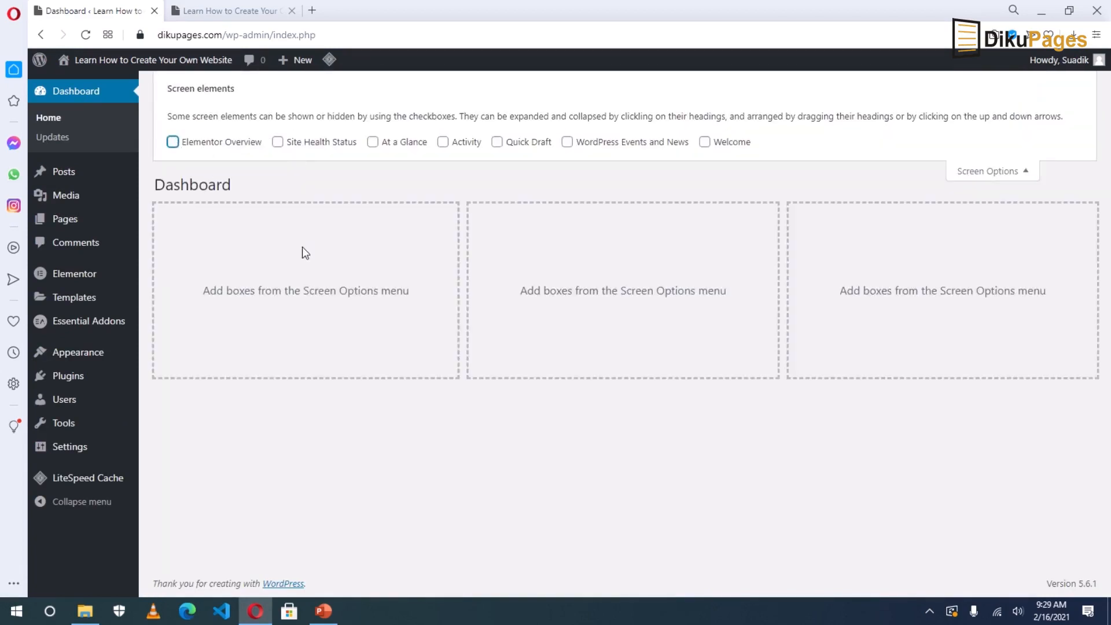
{"action": "left_click", "coordinate": [1007, 172]}
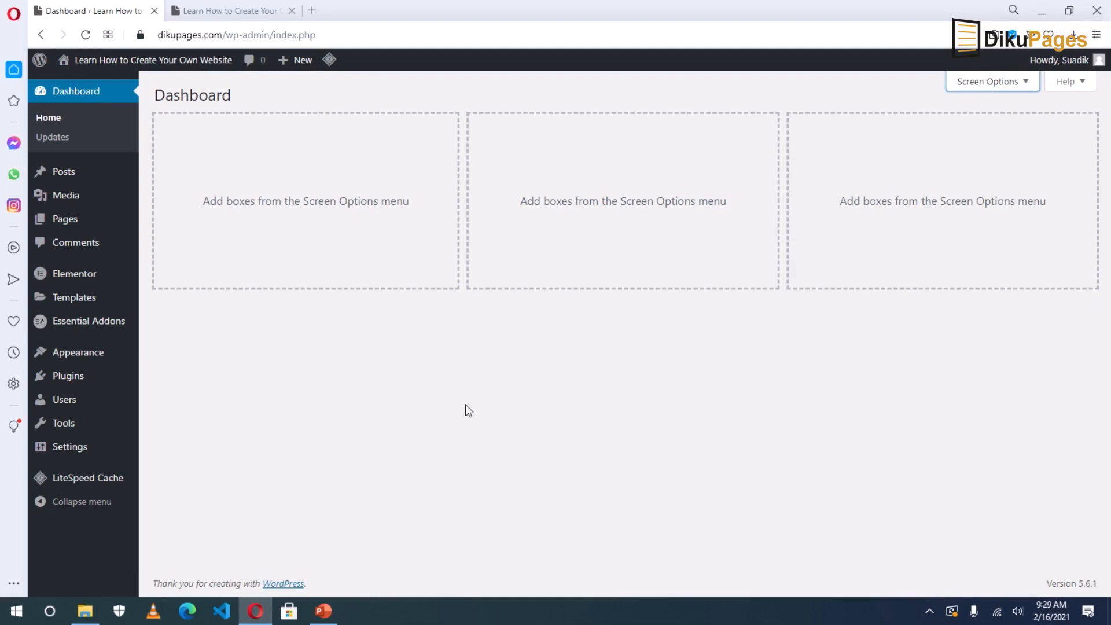
Open the live site in a fresh tab, close the outdated one, and launch the Customizer.
{"action": "middle_click", "coordinate": [117, 62]}
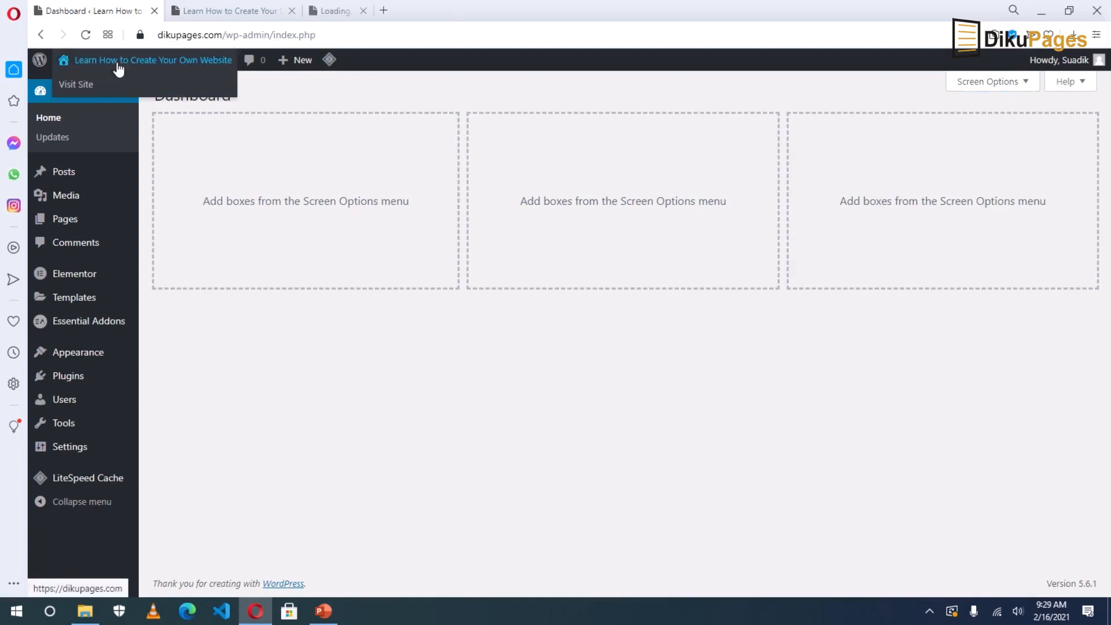
{"action": "left_click", "coordinate": [291, 10]}
{"action": "left_click", "coordinate": [231, 10]}
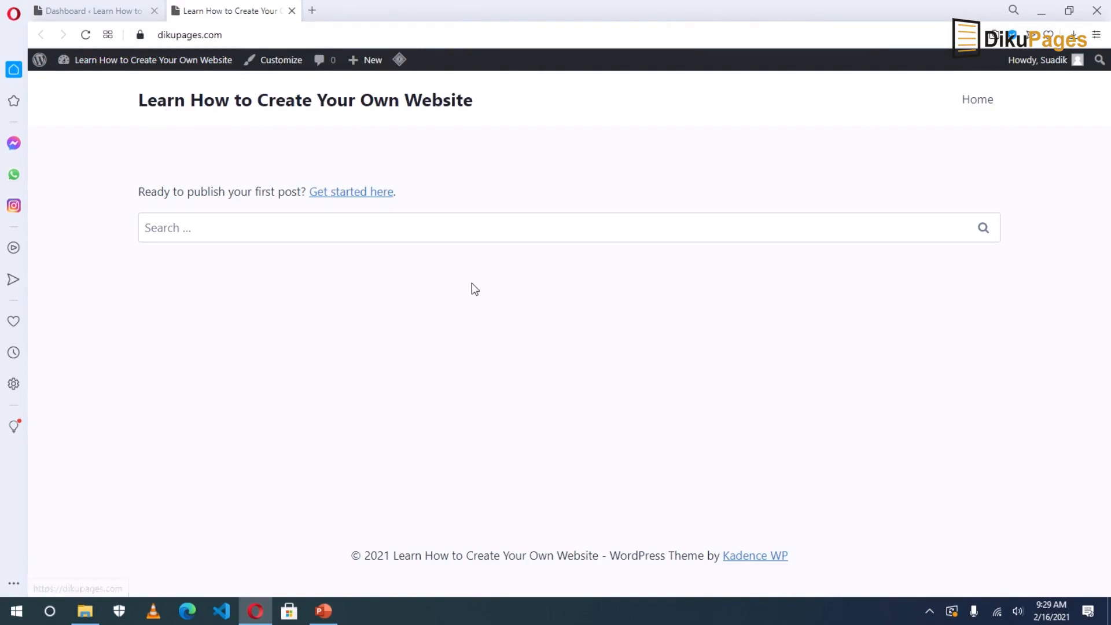
{"action": "left_click", "coordinate": [279, 62]}
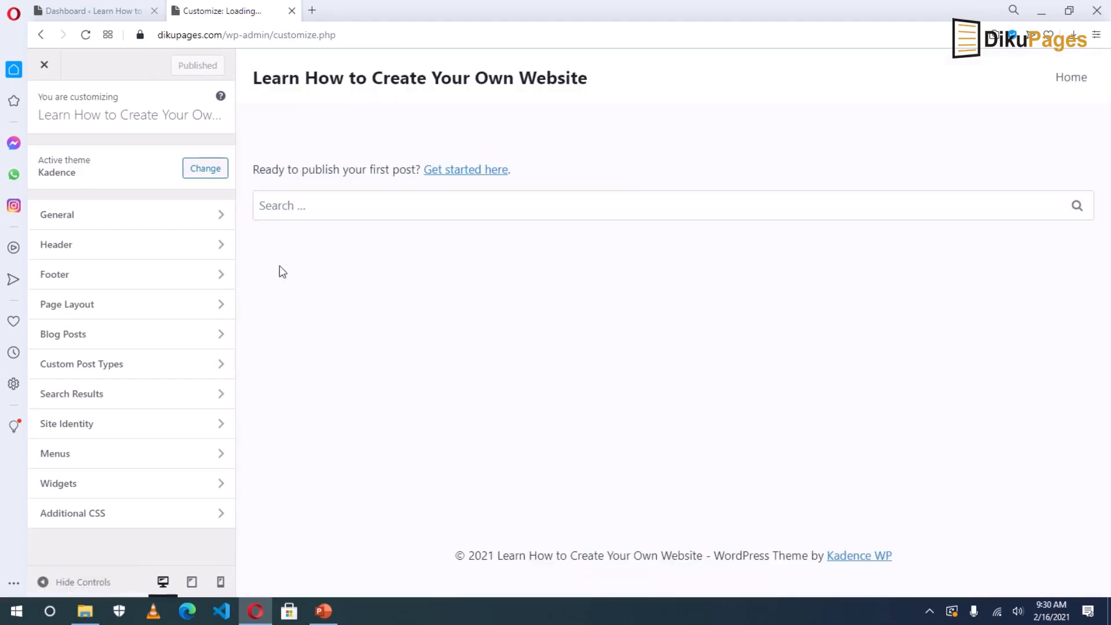
In the header's Site Logo settings, upload the dikupages-black-logo image.
{"action": "left_click", "coordinate": [80, 246]}
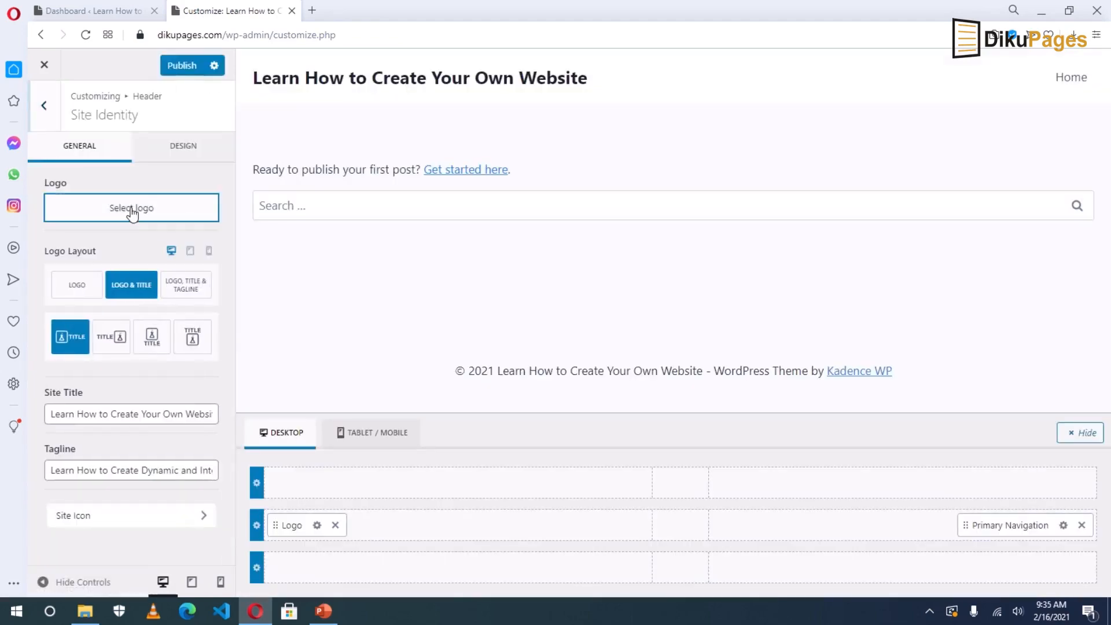
{"action": "left_click", "coordinate": [131, 207]}
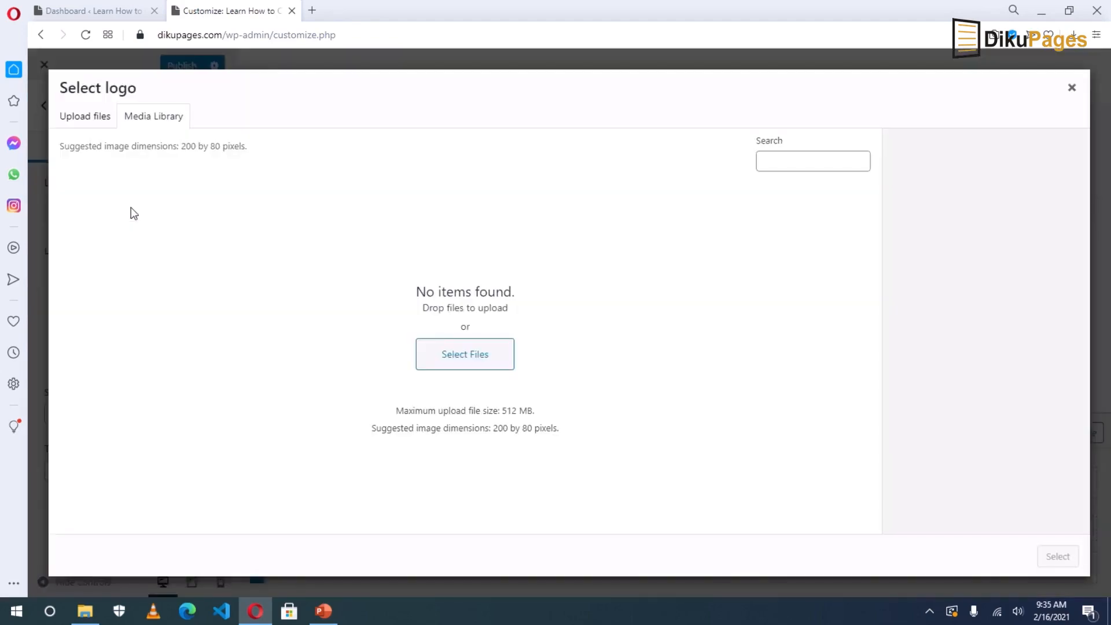
{"action": "left_click", "coordinate": [459, 354]}
{"action": "left_click", "coordinate": [573, 213]}
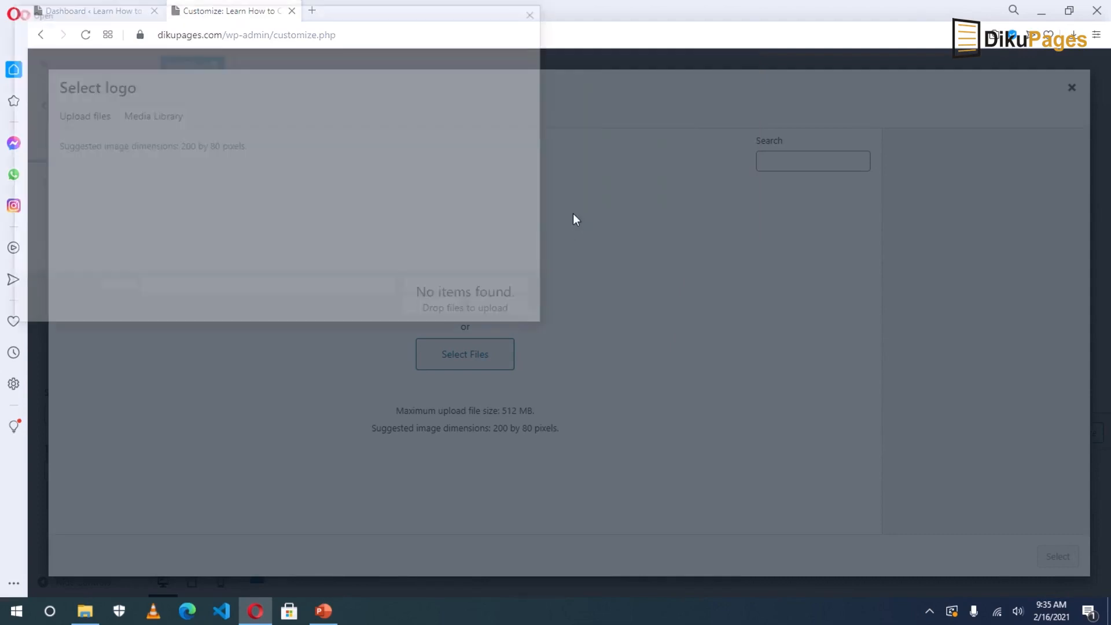
{"action": "left_click", "coordinate": [408, 139]}
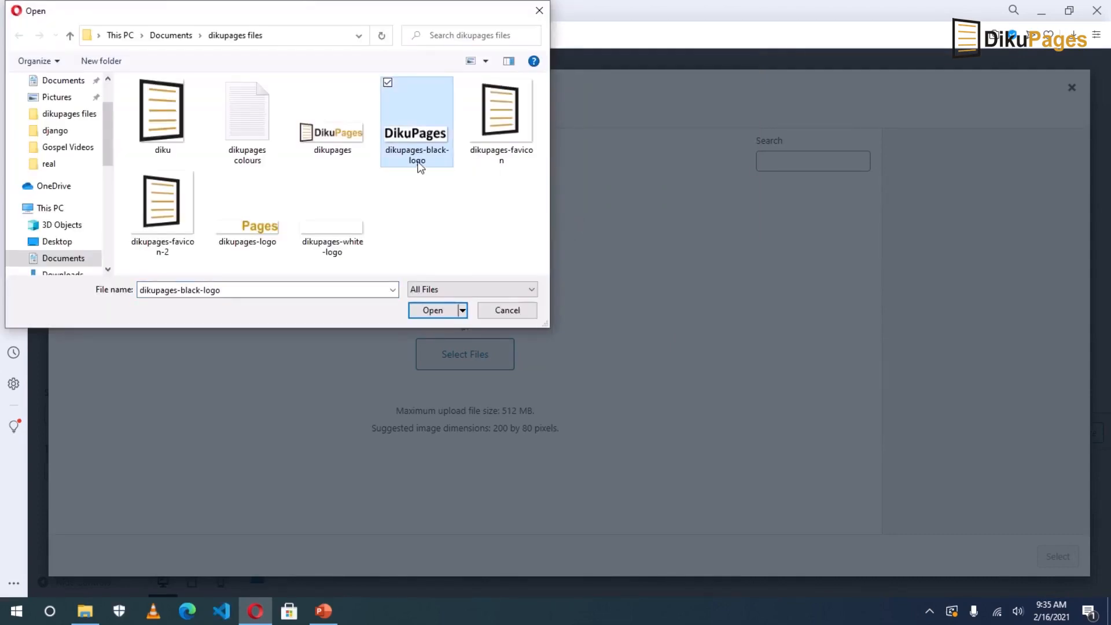
{"action": "left_click", "coordinate": [425, 313]}
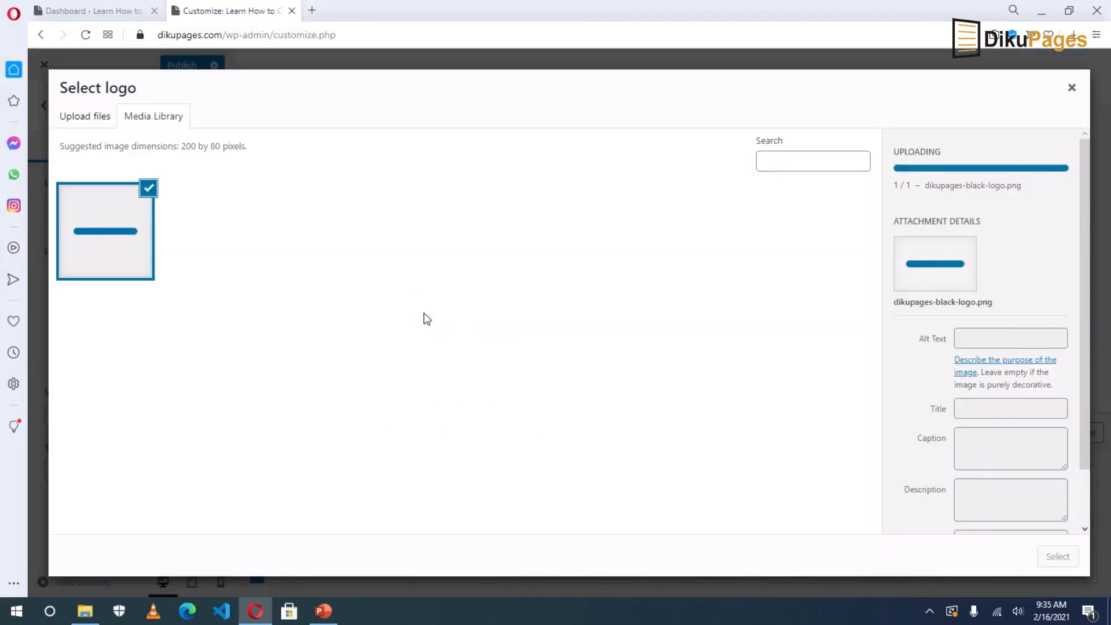
Set the logo's alt text, title, caption and description to 'Dikupages' and apply it uncropped.
{"action": "left_click", "coordinate": [975, 295]}
{"action": "type", "text": "Dikupages"}
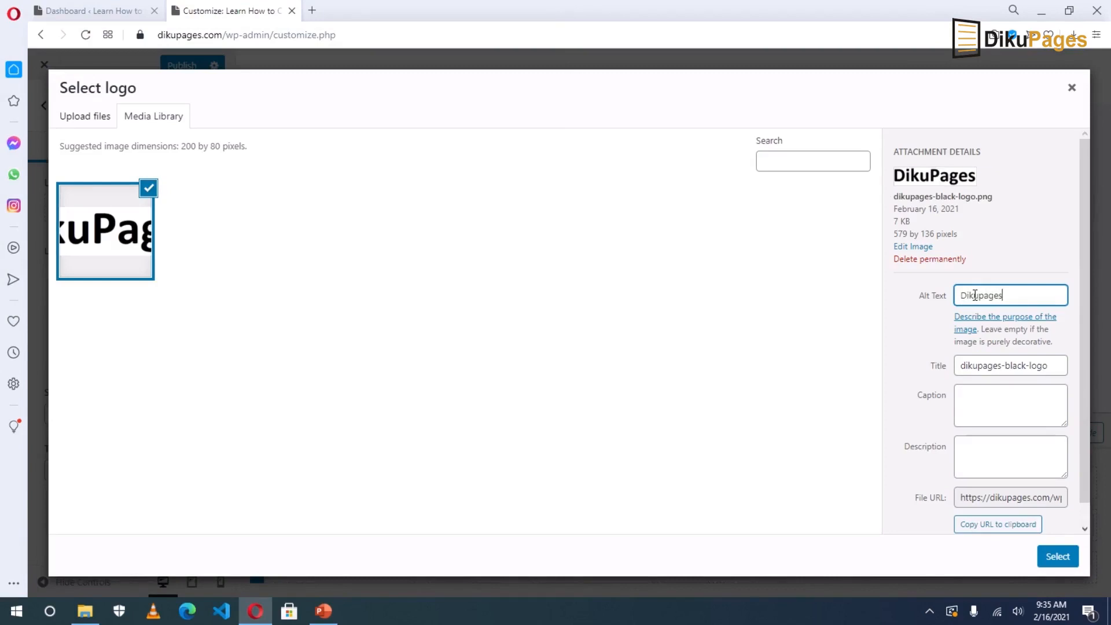
{"action": "double_click", "coordinate": [975, 295]}
{"action": "key", "text": "ctrl+c"}
{"action": "key", "text": "Tab"}
{"action": "key", "text": "ctrl+v"}
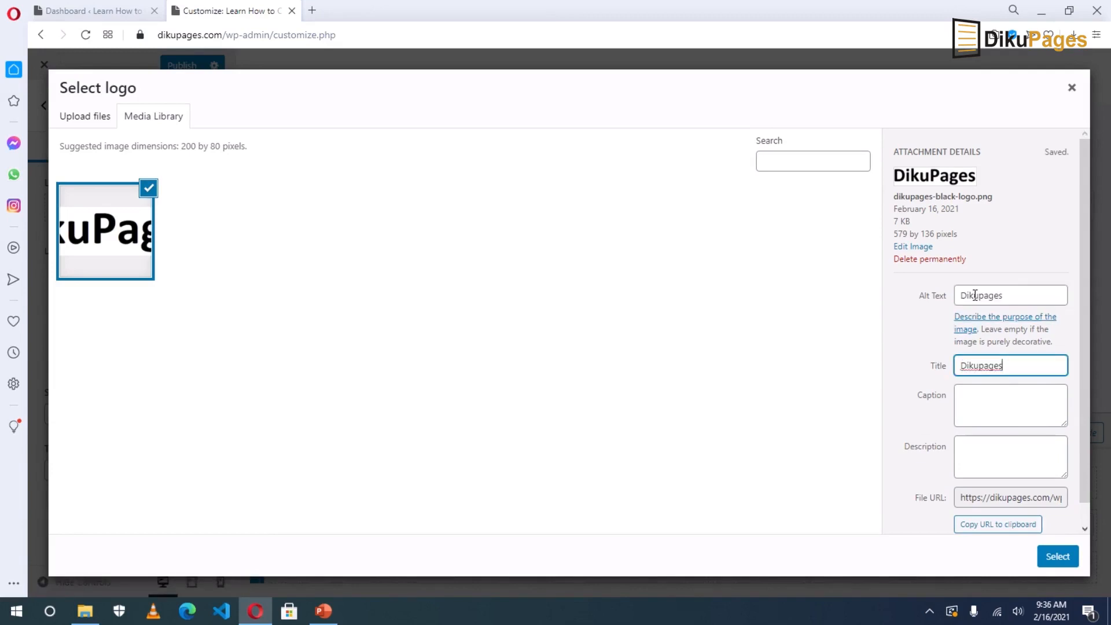
{"action": "key", "text": "Tab"}
{"action": "key", "text": "ctrl+v"}
{"action": "key", "text": "Tab"}
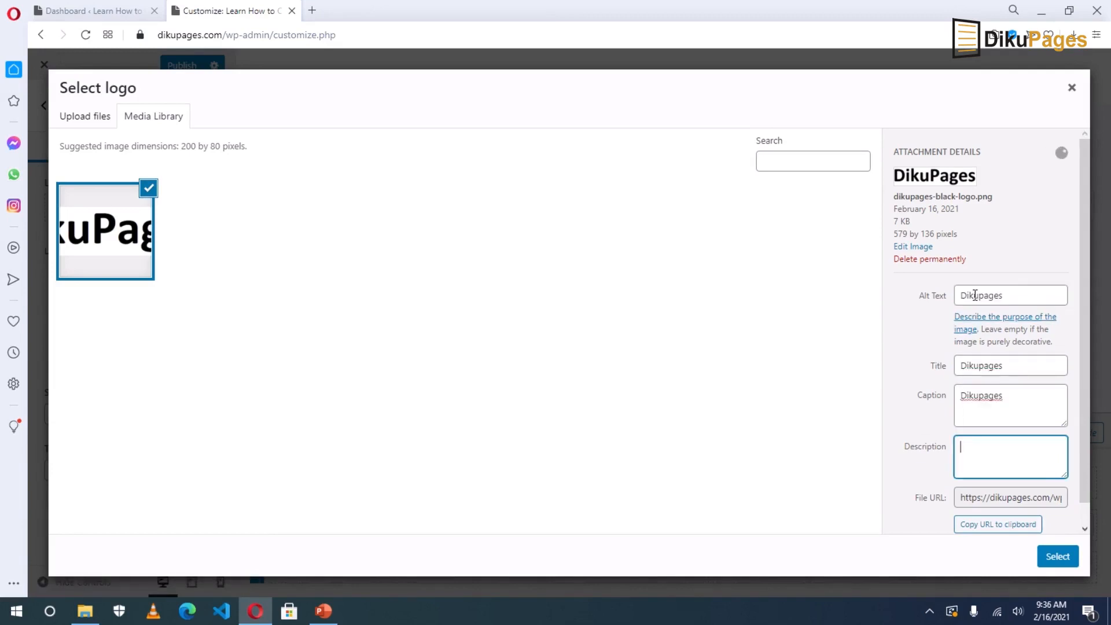
{"action": "key", "text": "ctrl+v"}
{"action": "left_click", "coordinate": [1053, 559]}
{"action": "left_click", "coordinate": [970, 558]}
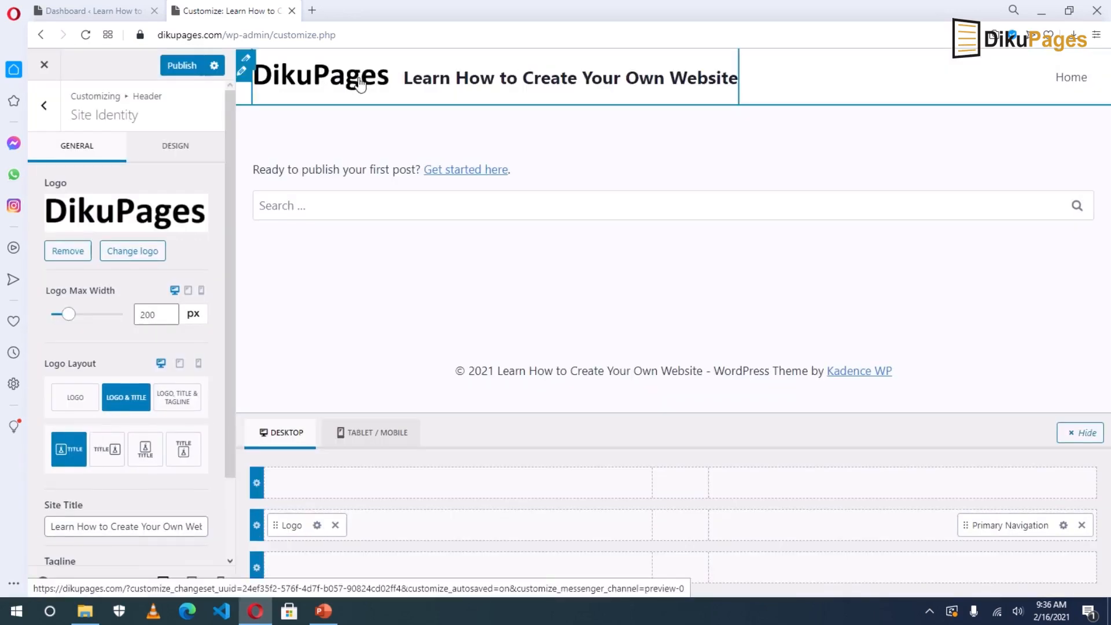
Set Logo Max Width to 300 px and choose the logo-only Logo Layout.
{"action": "left_click_drag", "start_coordinate": [69, 314], "coordinate": [79, 315]}
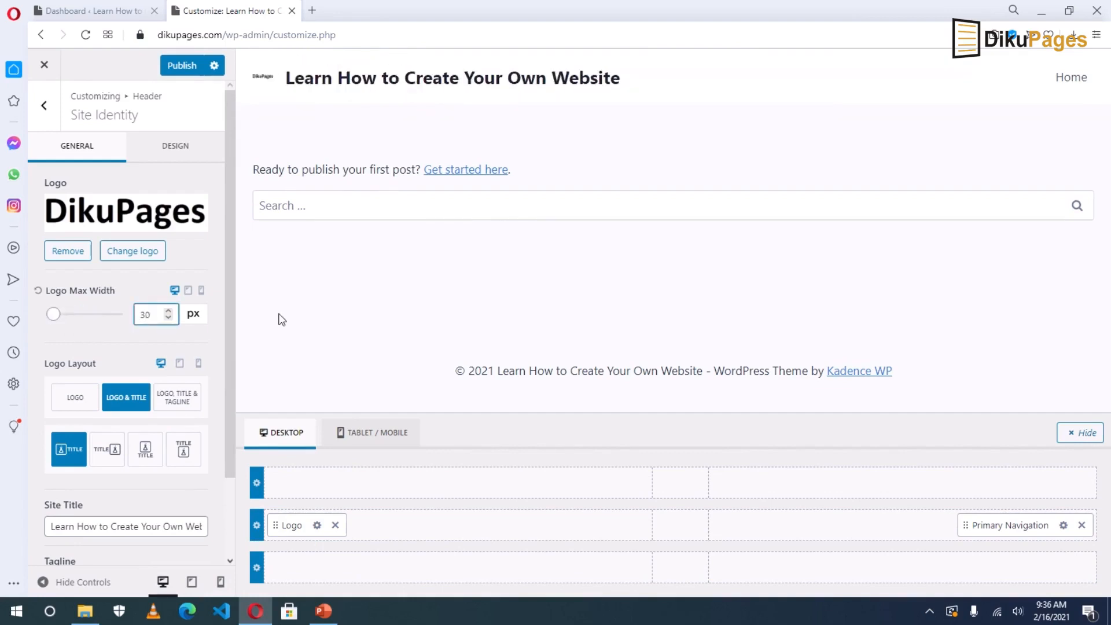
{"action": "type", "text": "0"}
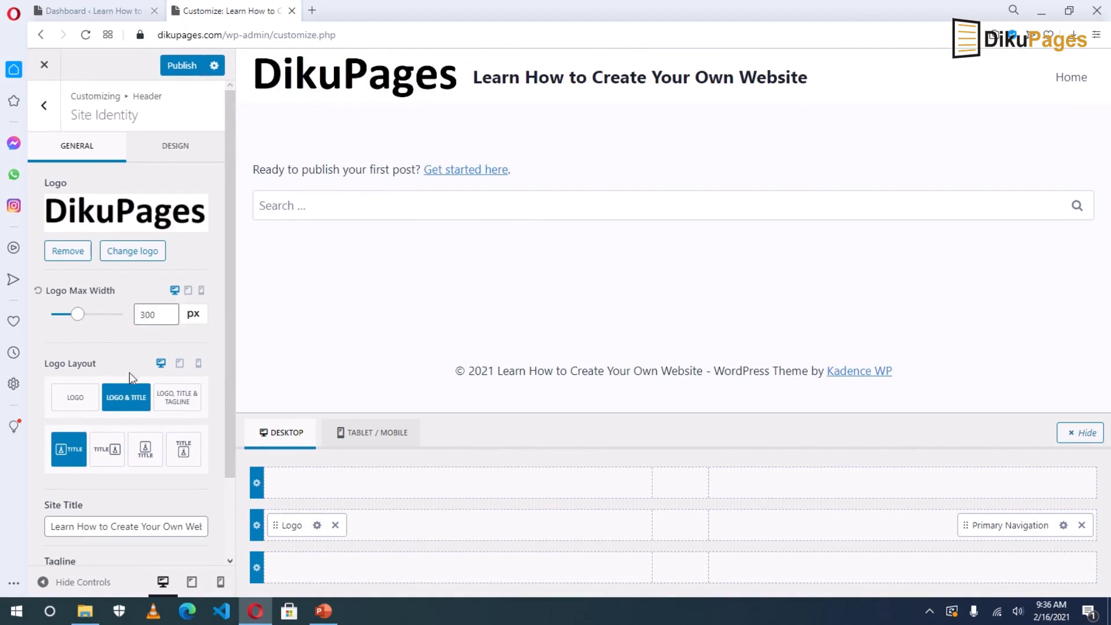
{"action": "left_click", "coordinate": [69, 398]}
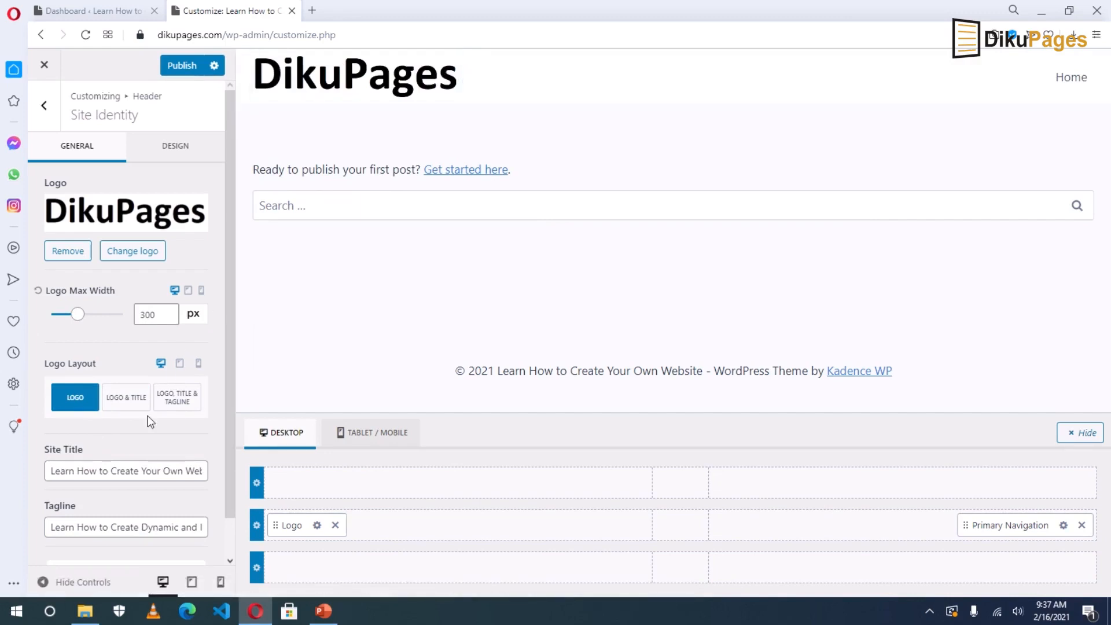
{"action": "scroll", "coordinate": [127, 457], "scroll_direction": "down", "scroll_amount": 1}
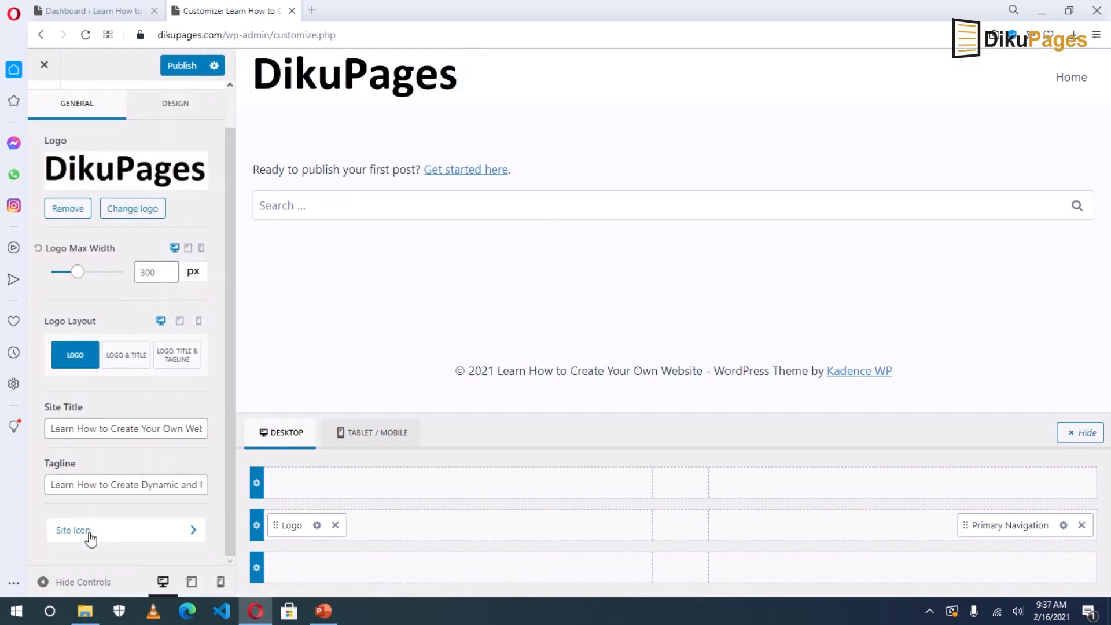
Upload dikupages-favicon.png (512×512) and select it as the Site Icon.
{"action": "left_click", "coordinate": [78, 529]}
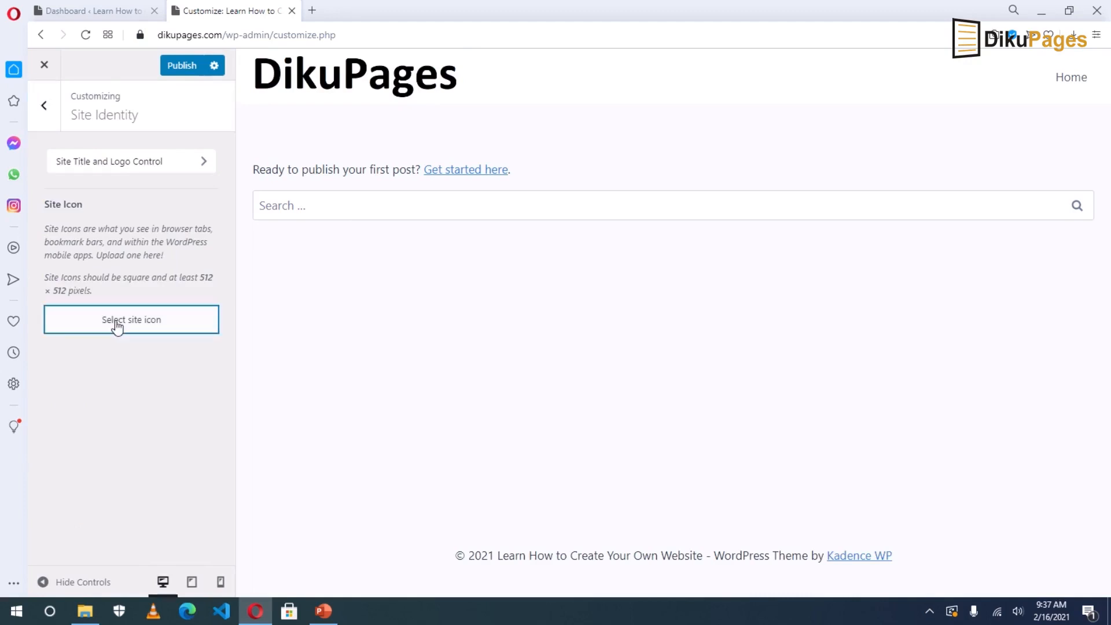
{"action": "left_click", "coordinate": [117, 324]}
{"action": "left_click", "coordinate": [90, 115]}
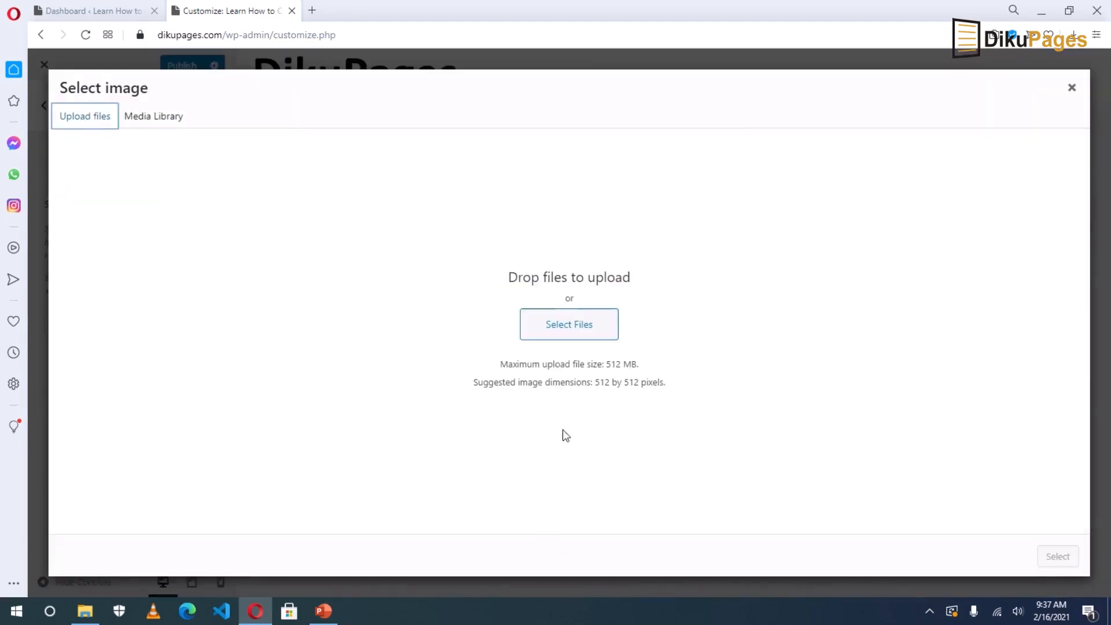
{"action": "left_click", "coordinate": [568, 325]}
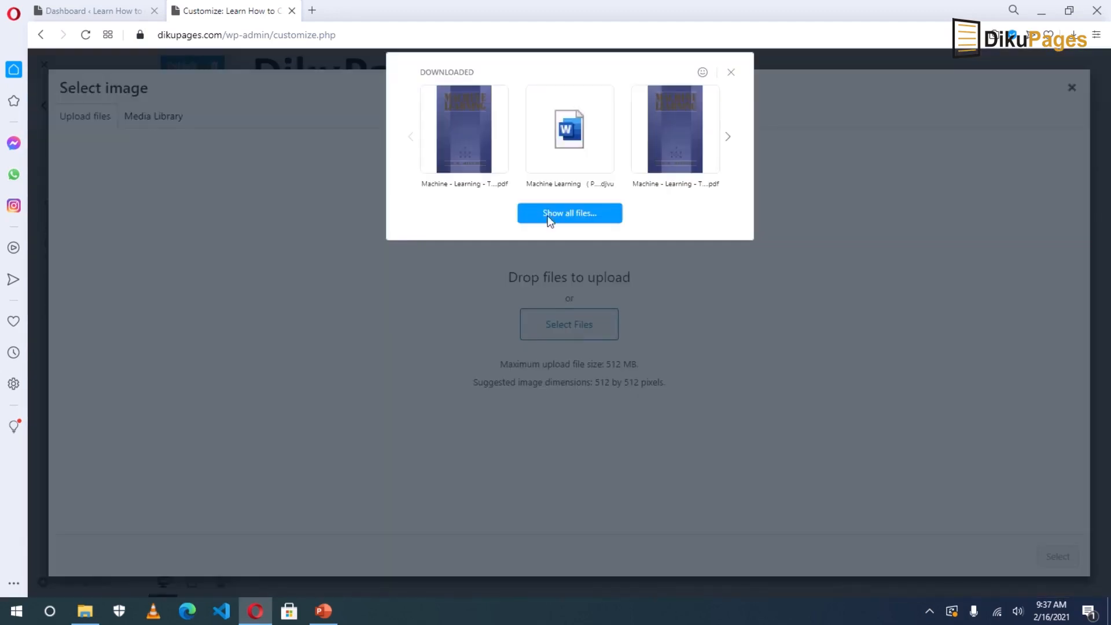
{"action": "left_click", "coordinate": [492, 114]}
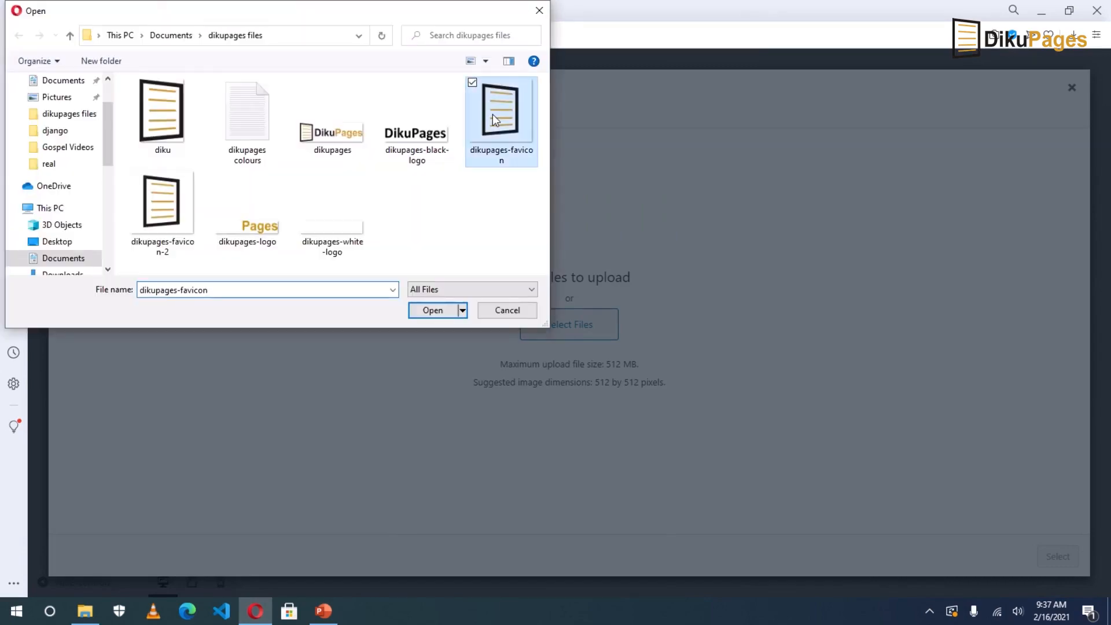
{"action": "left_click", "coordinate": [428, 310]}
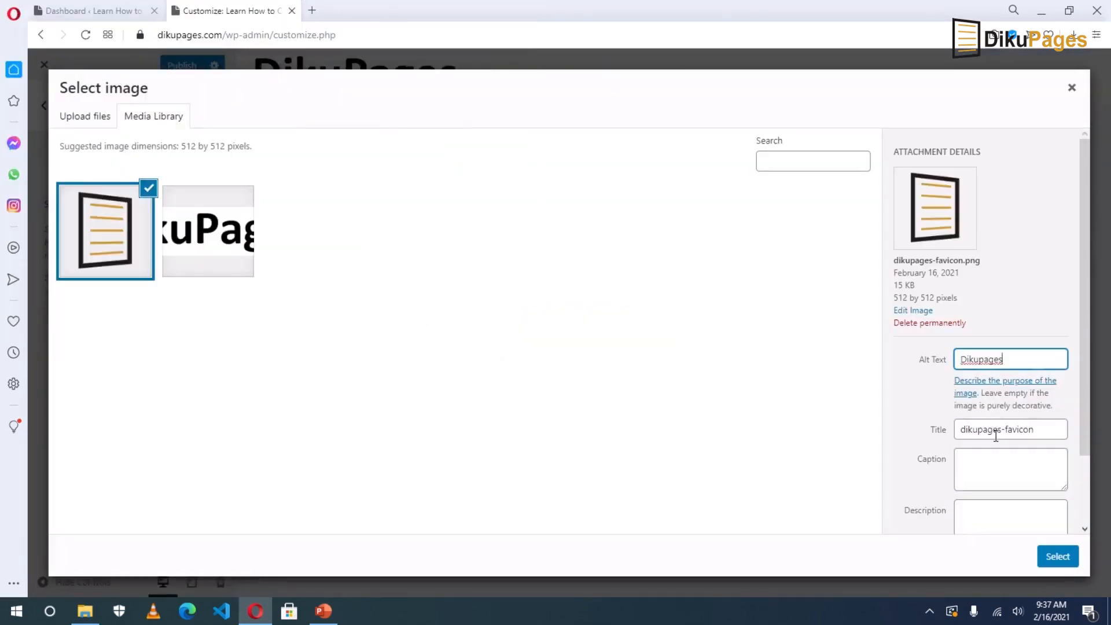
{"action": "triple_click", "coordinate": [995, 432]}
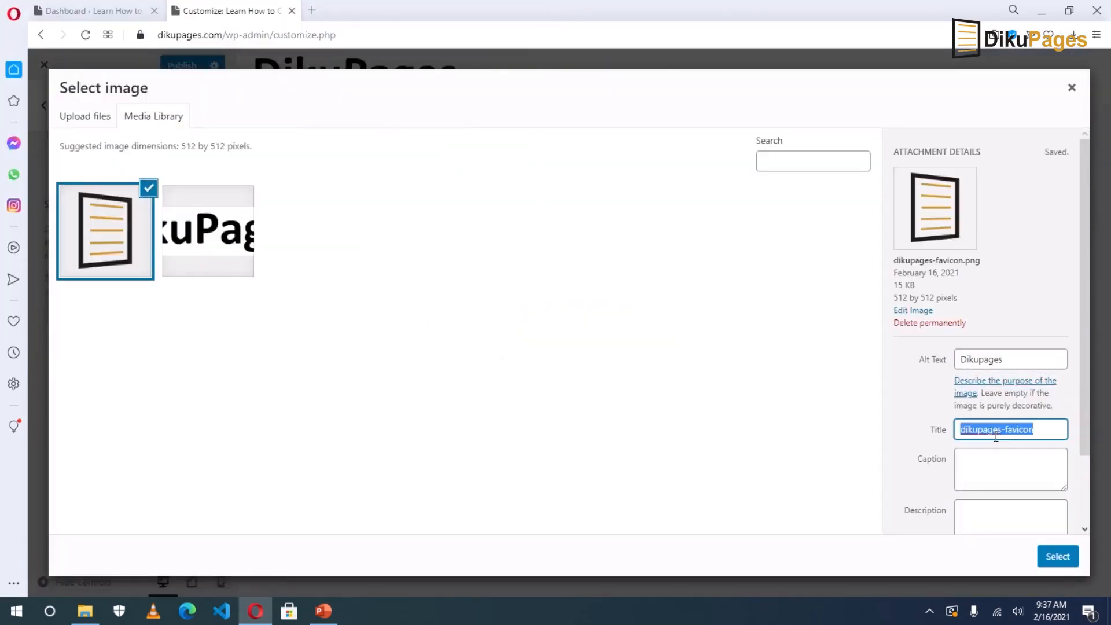
{"action": "left_click", "coordinate": [1057, 556]}
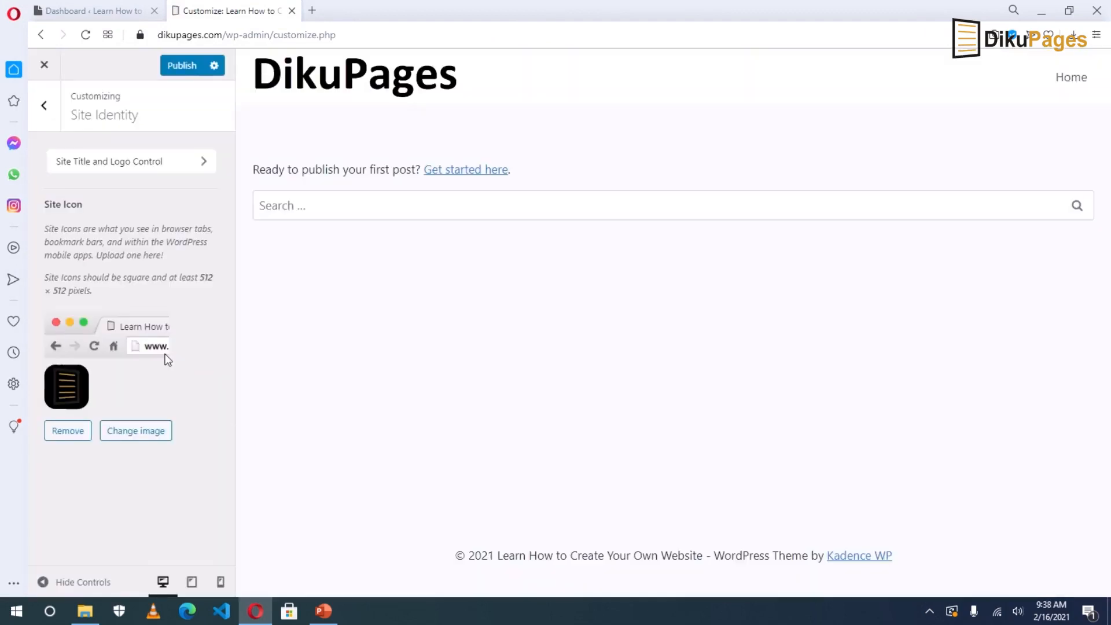
Close the extra browser tabs and publish the new logo and site icon in the Customizer.
{"action": "left_click", "coordinate": [313, 10]}
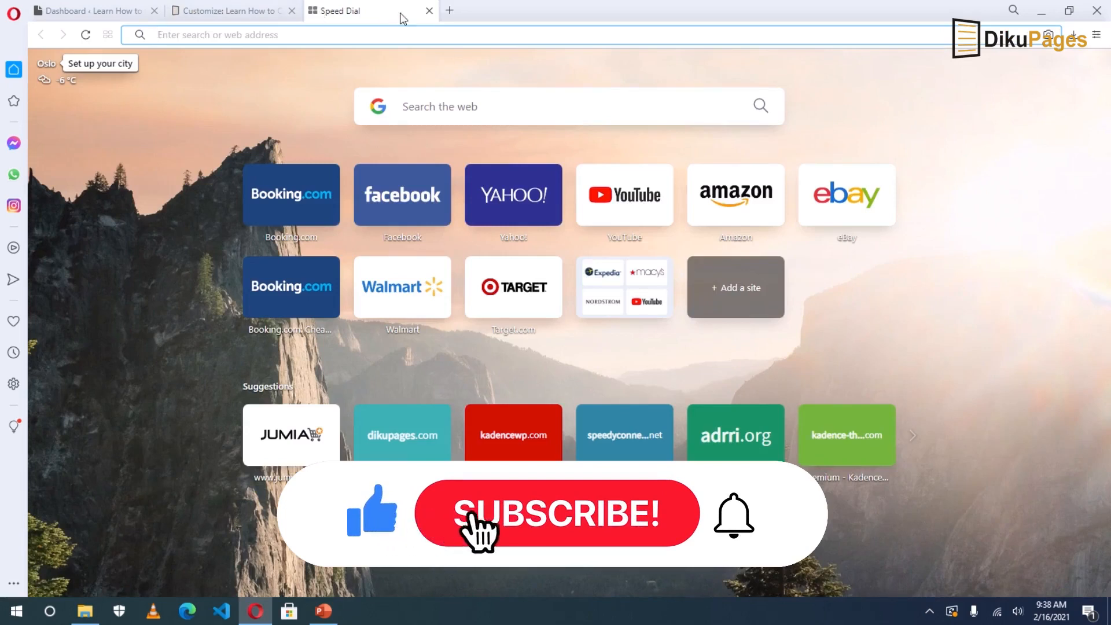
{"action": "left_click", "coordinate": [450, 10]}
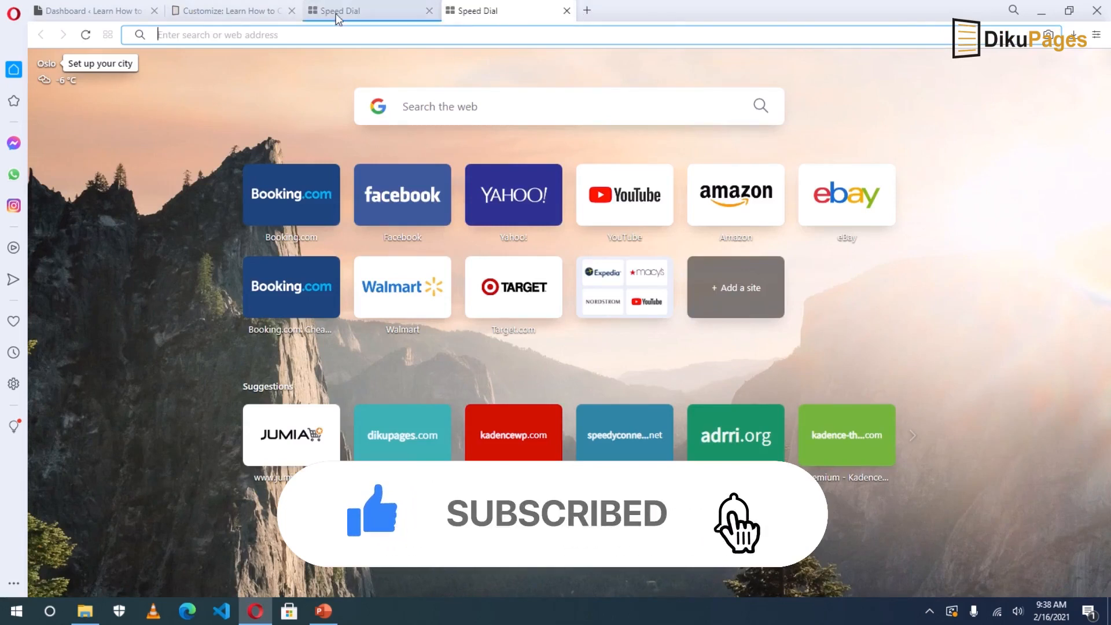
{"action": "left_click", "coordinate": [196, 11]}
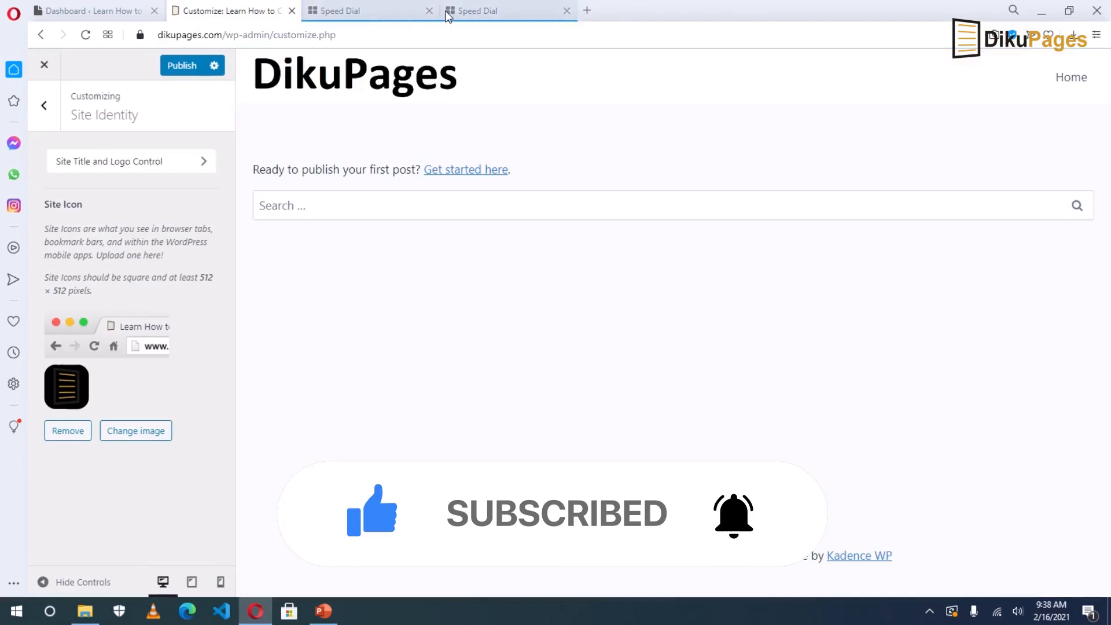
{"action": "left_click", "coordinate": [429, 10]}
{"action": "left_click", "coordinate": [429, 10]}
{"action": "left_click", "coordinate": [182, 66]}
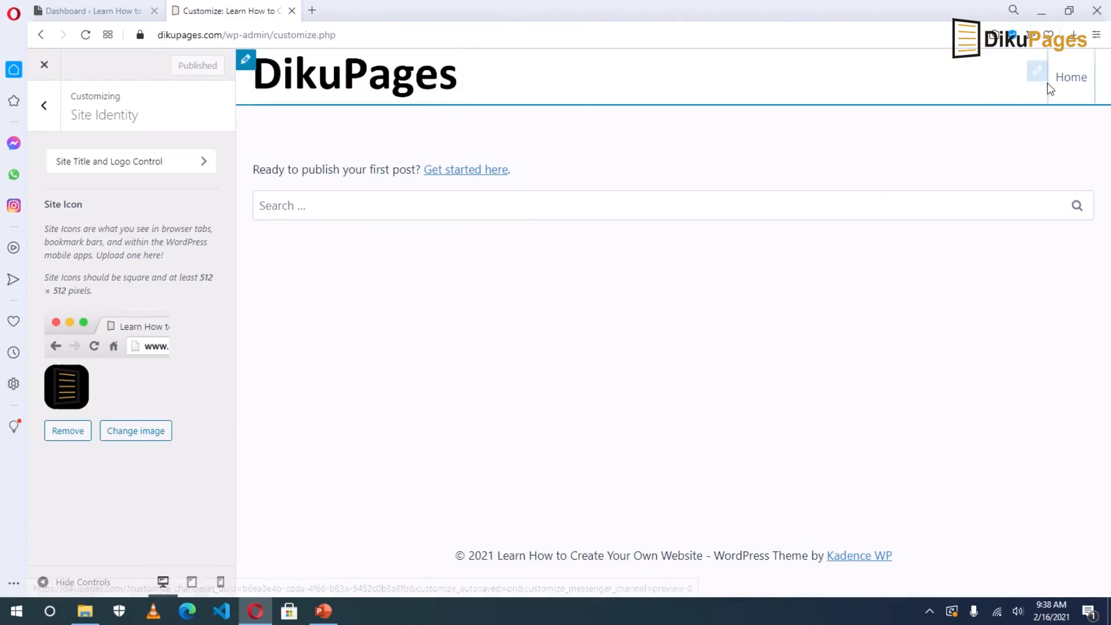
Create a new menu named MainMenu in the Customizer Menus section, assigned to the Primary location.
{"action": "left_click", "coordinate": [40, 104]}
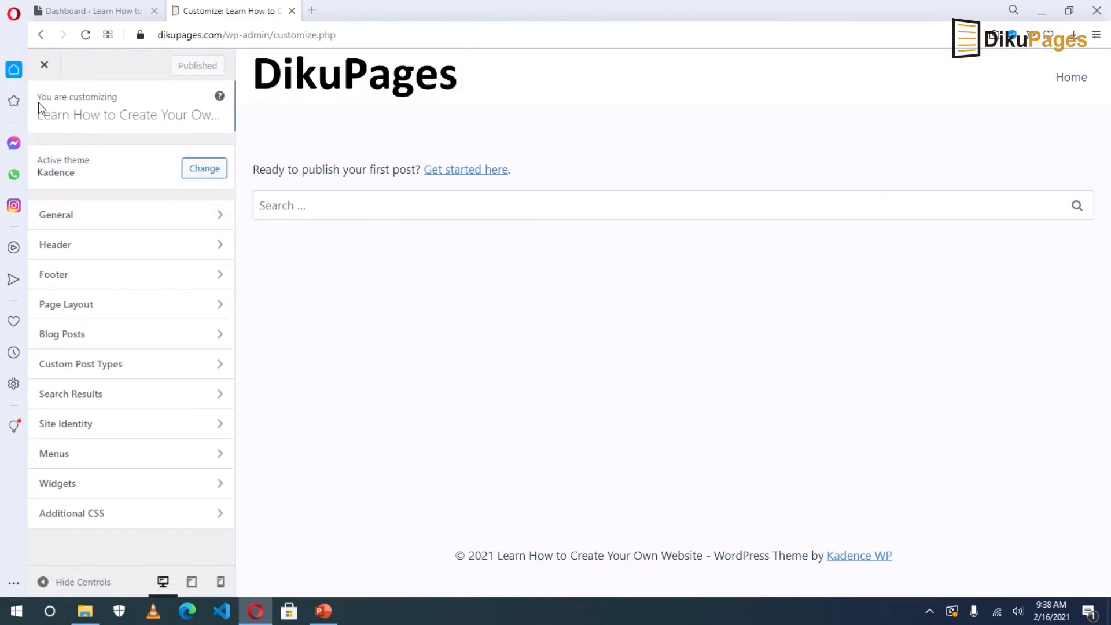
{"action": "left_click", "coordinate": [59, 456]}
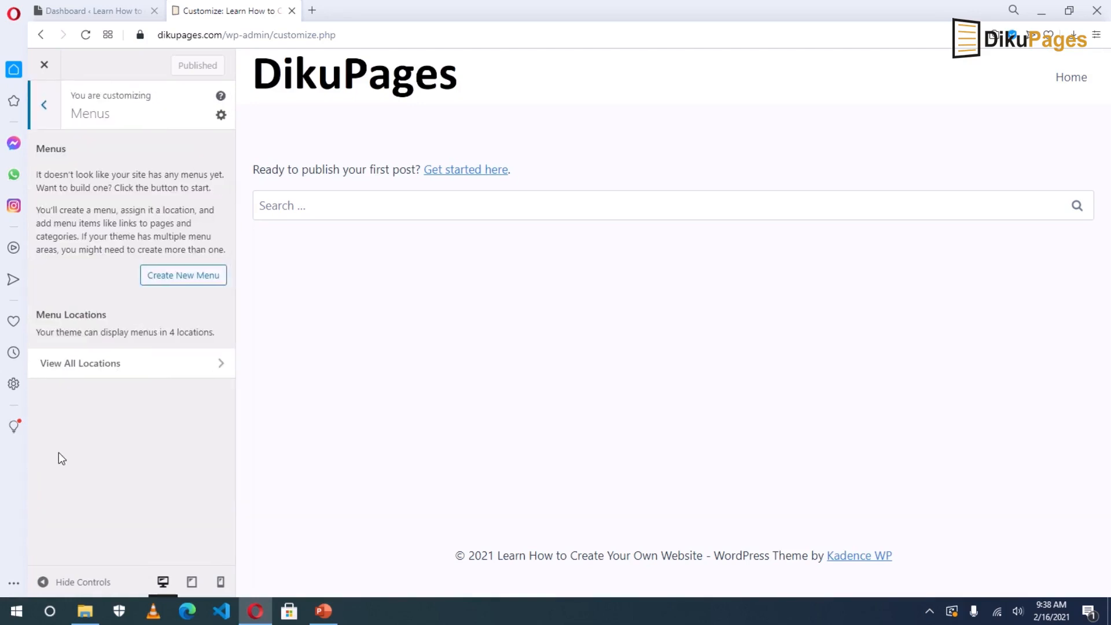
{"action": "left_click", "coordinate": [176, 277]}
{"action": "left_click", "coordinate": [107, 169]}
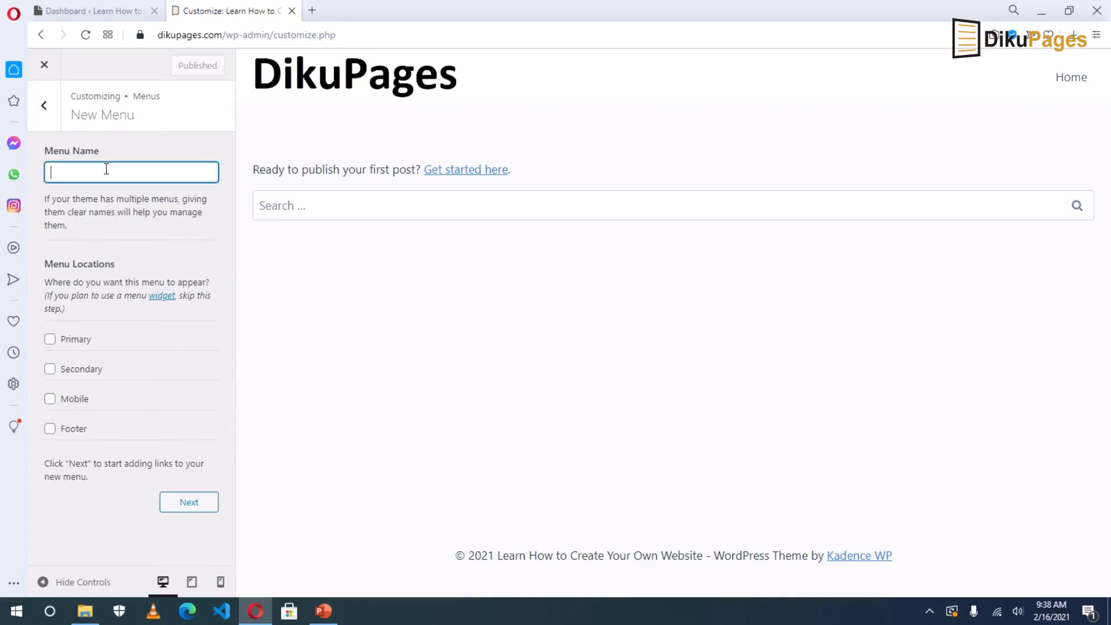
{"action": "type", "text": "MainMenu"}
{"action": "left_click", "coordinate": [50, 339]}
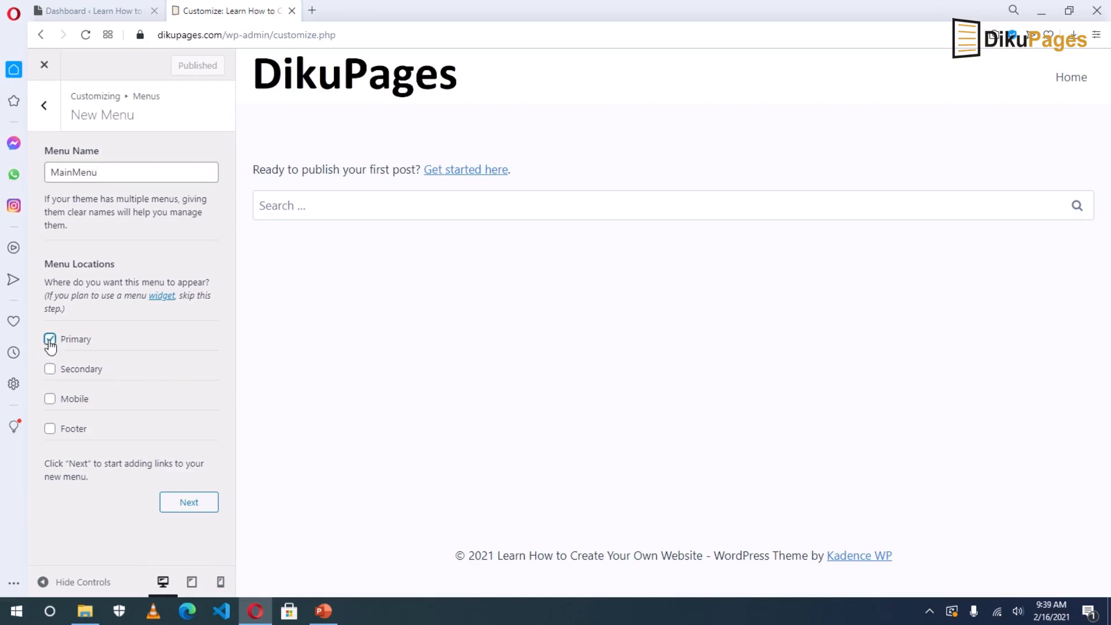
{"action": "left_click", "coordinate": [188, 502]}
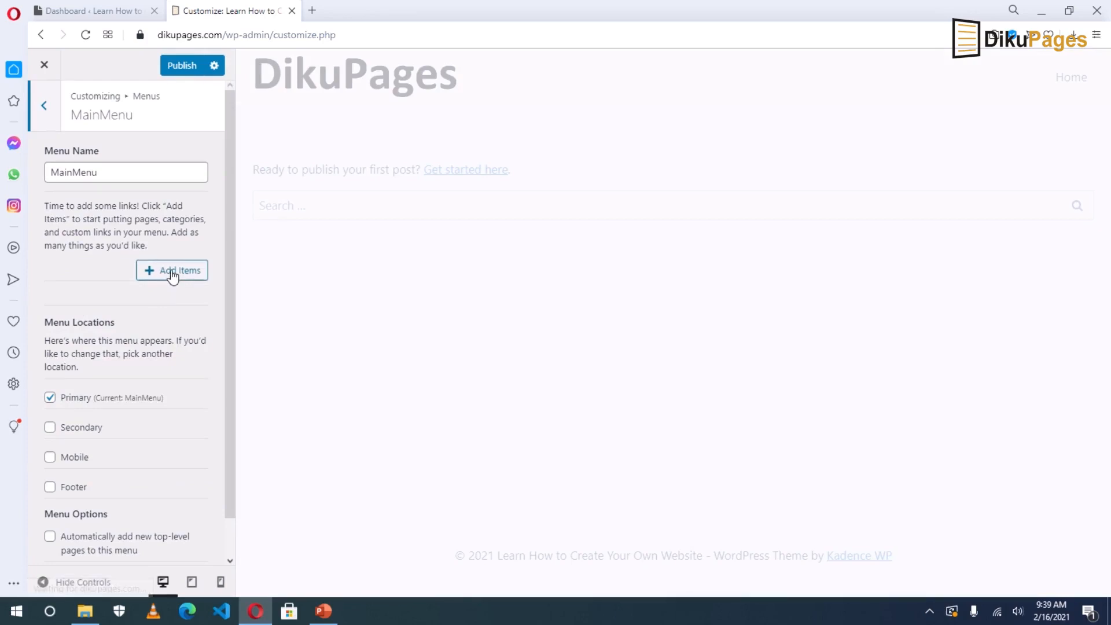
Add the Home, About and Tutorials pages to MainMenu.
{"action": "left_click", "coordinate": [172, 270]}
{"action": "left_click", "coordinate": [293, 203]}
{"action": "type", "text": "Home"}
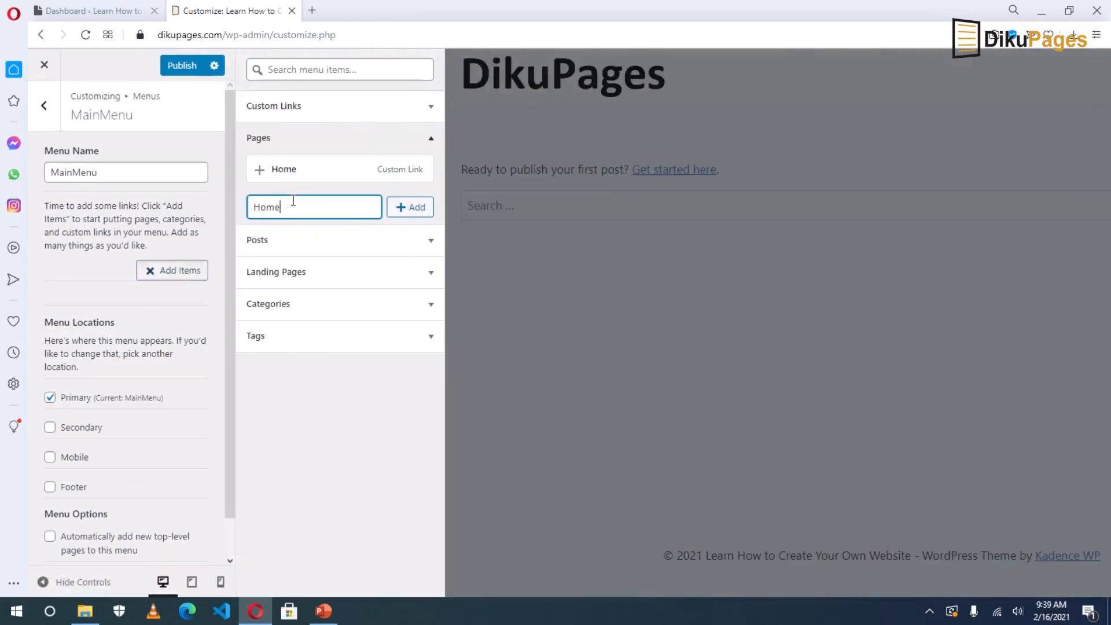
{"action": "left_click", "coordinate": [411, 206]}
{"action": "left_click", "coordinate": [300, 236]}
{"action": "type", "text": "About"}
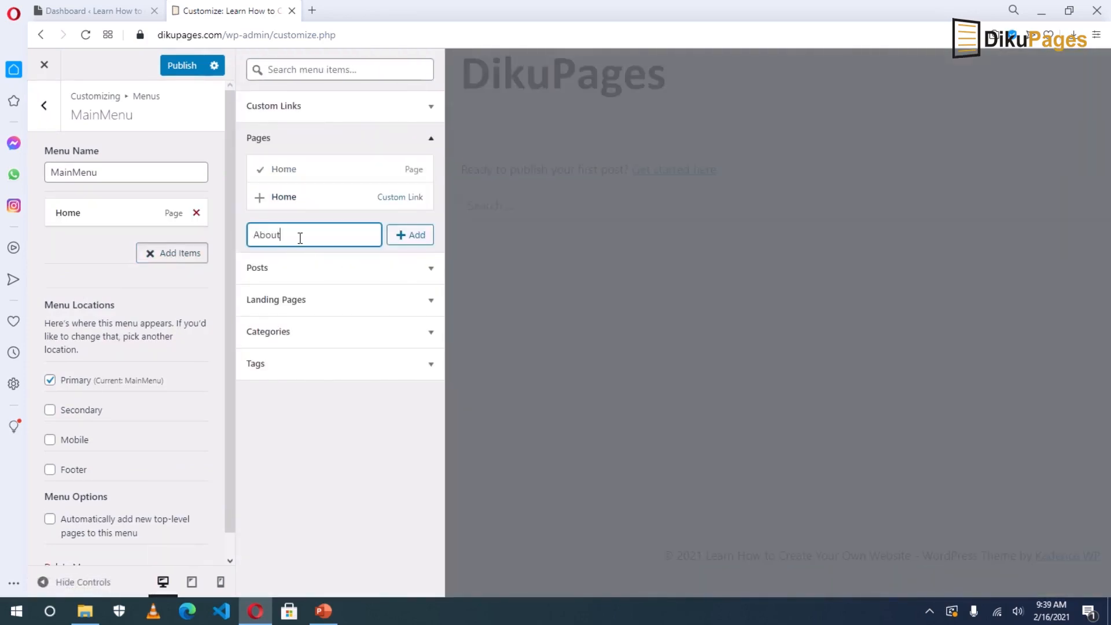
{"action": "left_click", "coordinate": [415, 238]}
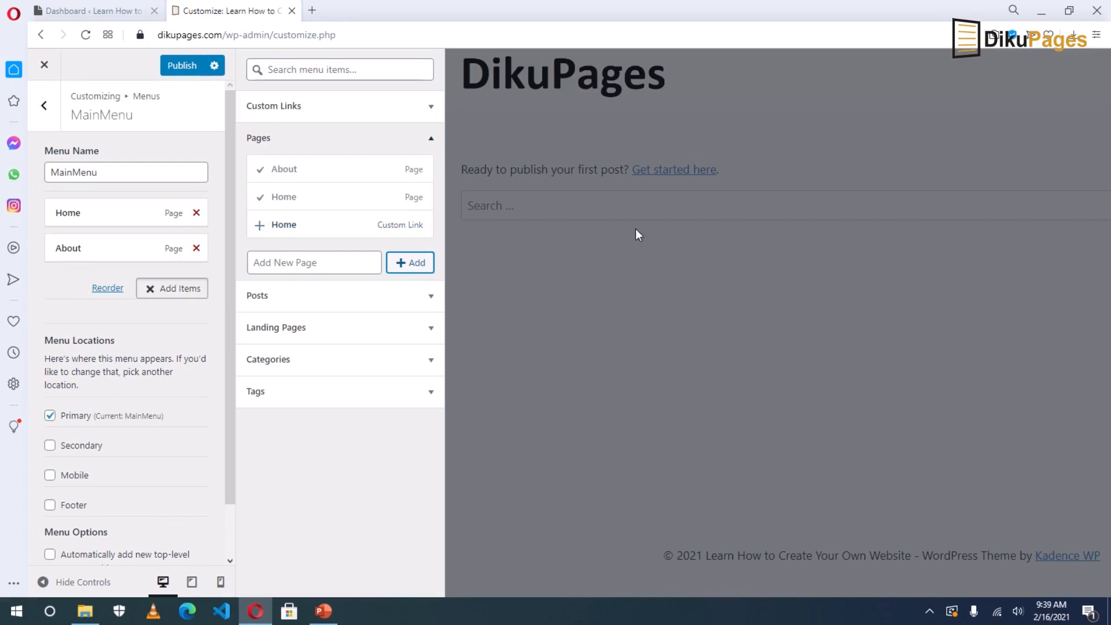
{"action": "left_click", "coordinate": [293, 263]}
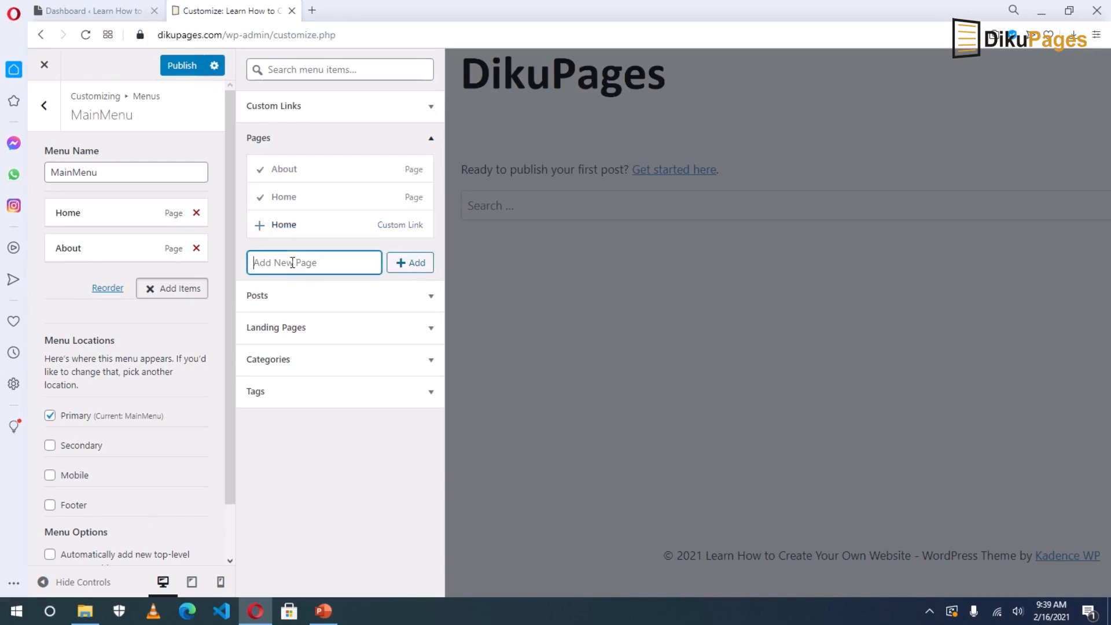
{"action": "type", "text": "Tutorials"}
{"action": "key", "text": "Return"}
Add the Contact, Blog and Reviews pages to MainMenu.
{"action": "left_click", "coordinate": [304, 290]}
{"action": "type", "text": "Con"}
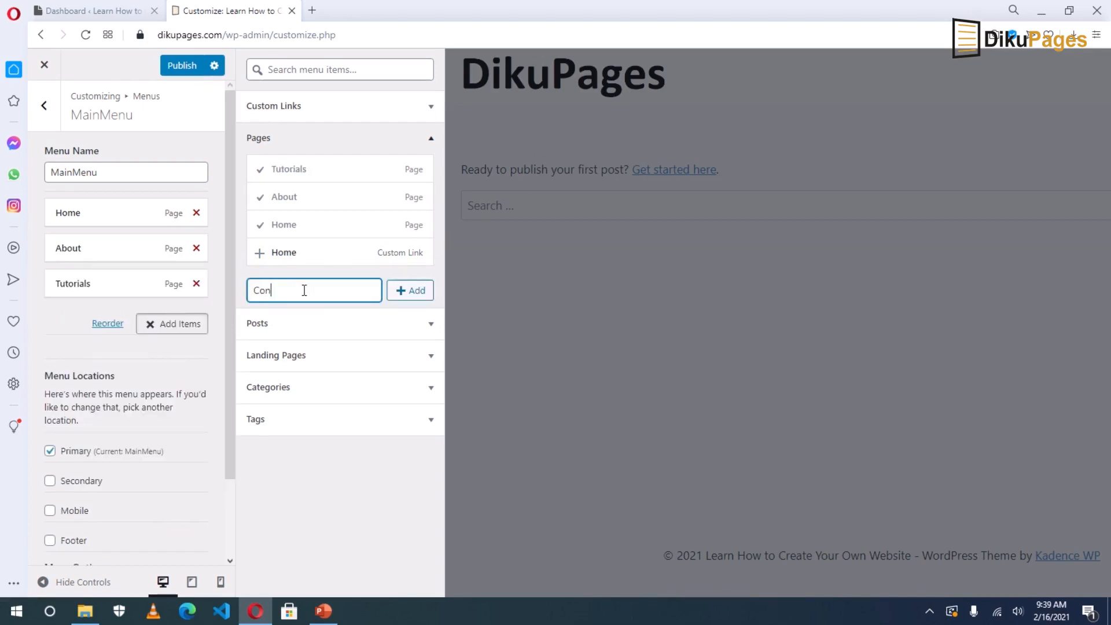
{"action": "type", "text": "tact"}
{"action": "left_click", "coordinate": [413, 291]}
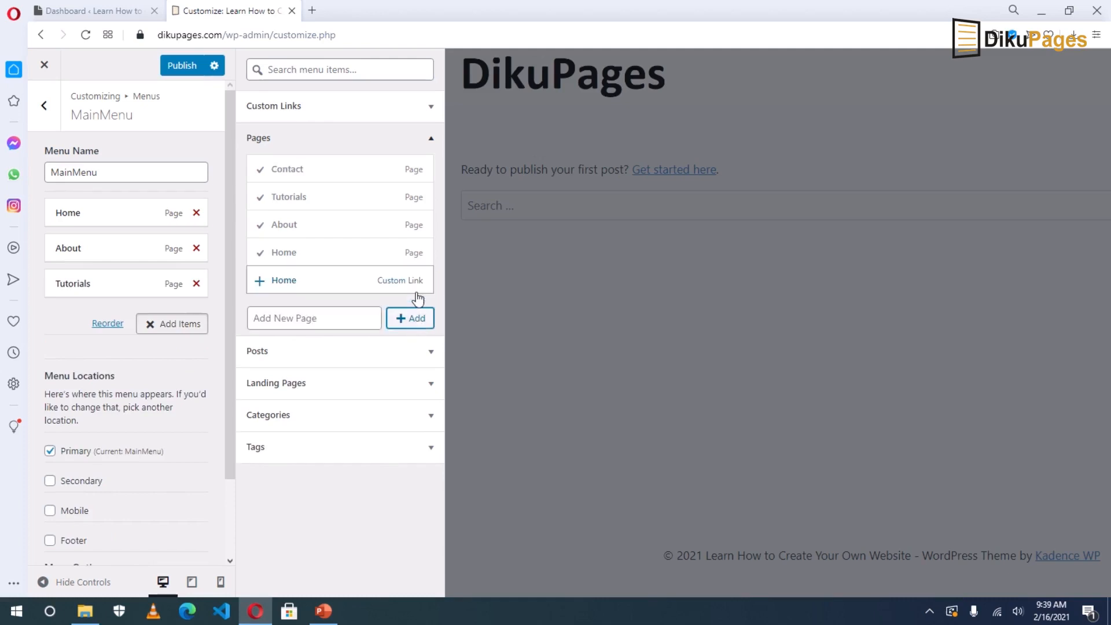
{"action": "left_click", "coordinate": [342, 317]}
{"action": "type", "text": "Blog"}
{"action": "left_click", "coordinate": [409, 318]}
{"action": "left_click", "coordinate": [308, 324]}
{"action": "type", "text": "Reviews"}
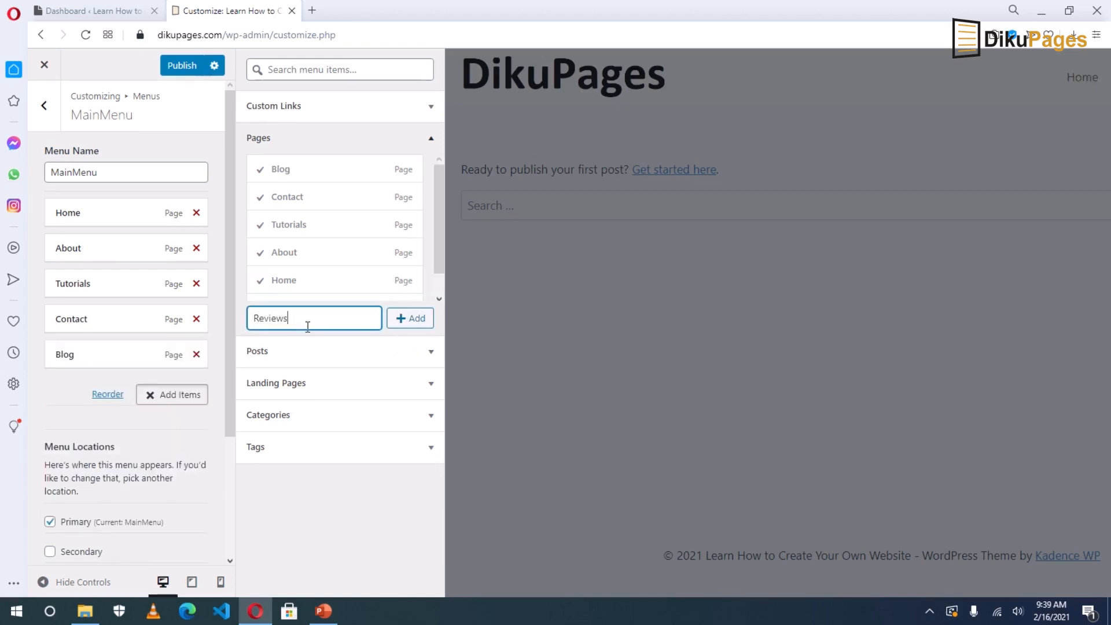
{"action": "left_click", "coordinate": [408, 319]}
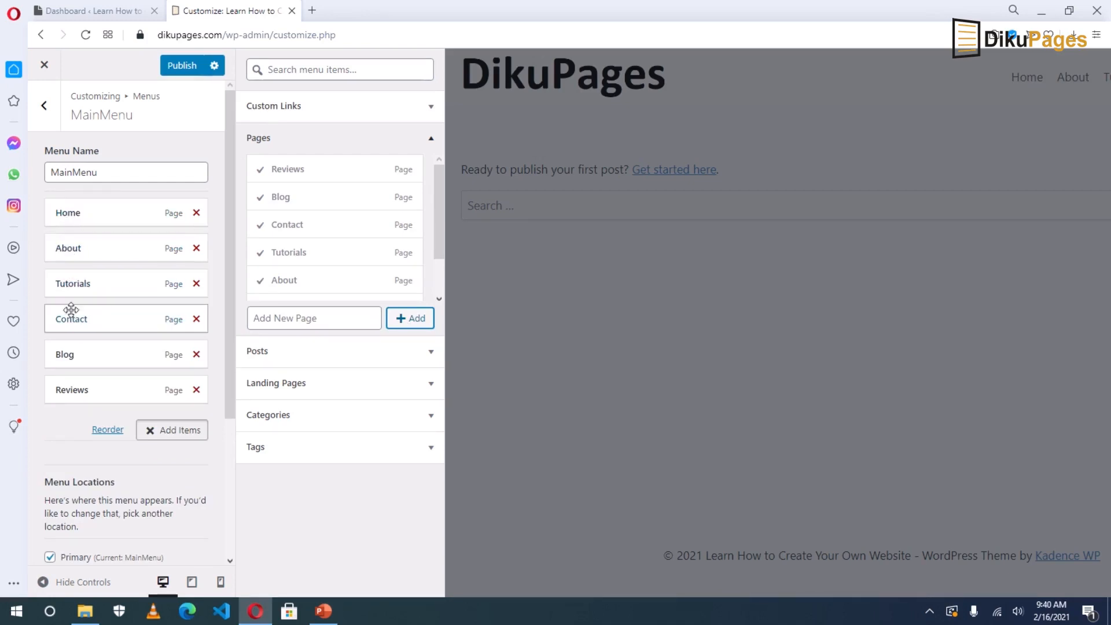
Reorder the menu to Home, About, Tutorials, Reviews, Blog, Contact and publish it.
{"action": "left_click_drag", "start_coordinate": [65, 354], "coordinate": [67, 318]}
{"action": "left_click_drag", "start_coordinate": [79, 389], "coordinate": [59, 353]}
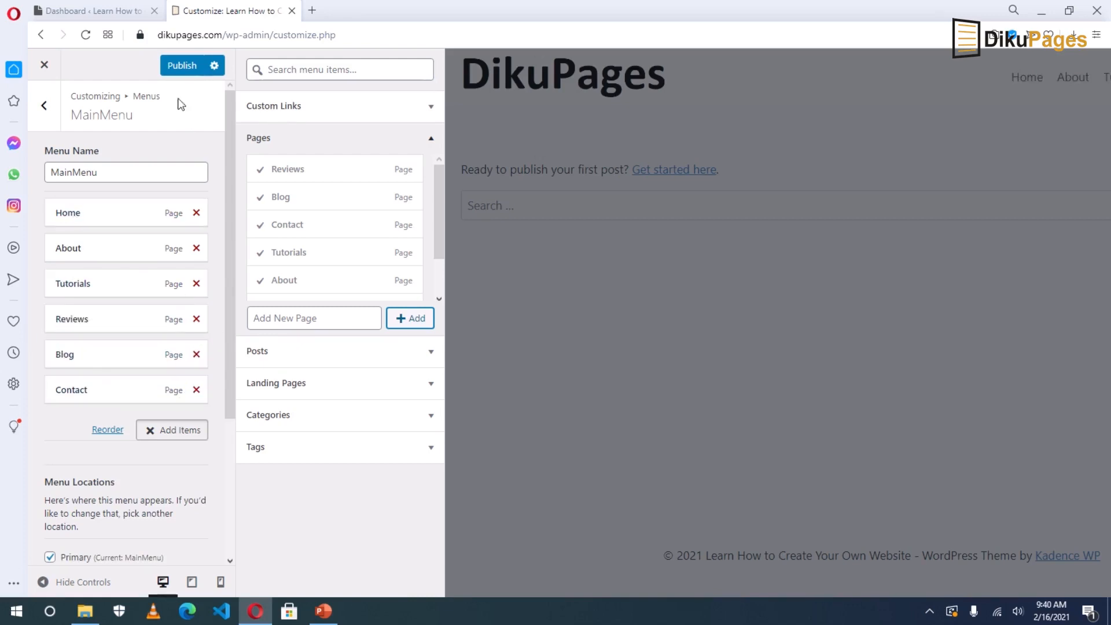
{"action": "left_click", "coordinate": [177, 67]}
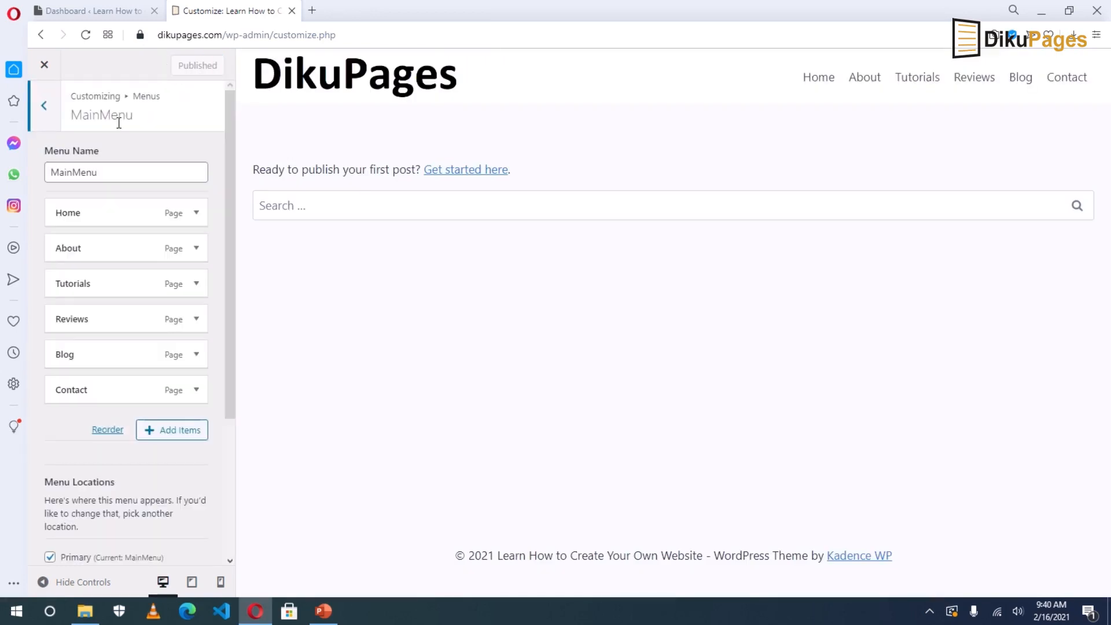
{"action": "left_click", "coordinate": [44, 105]}
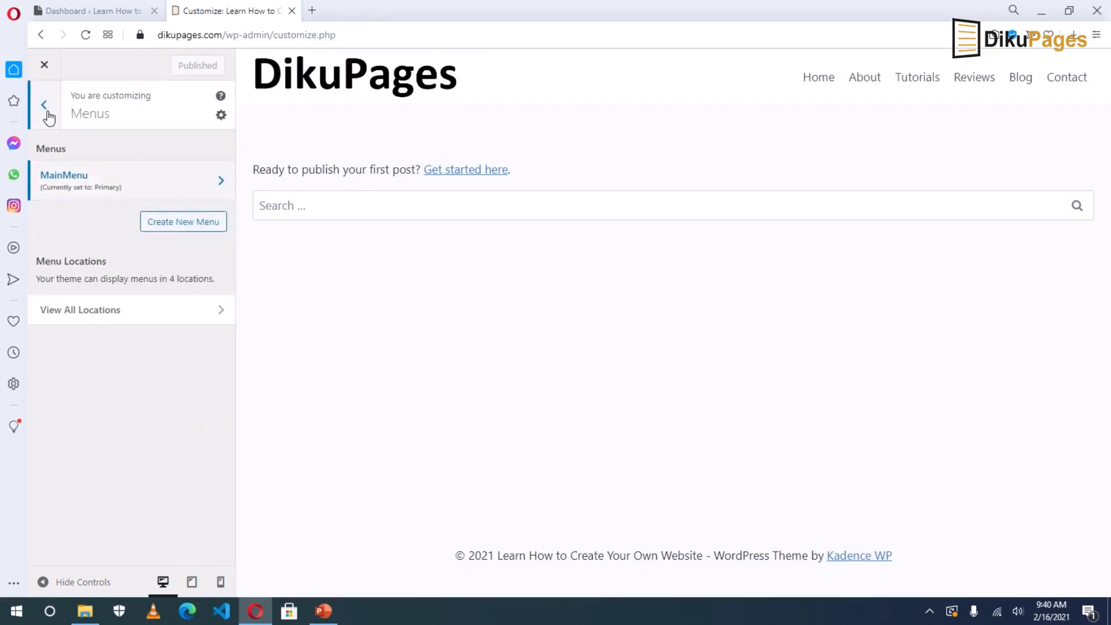
{"action": "left_click", "coordinate": [44, 106]}
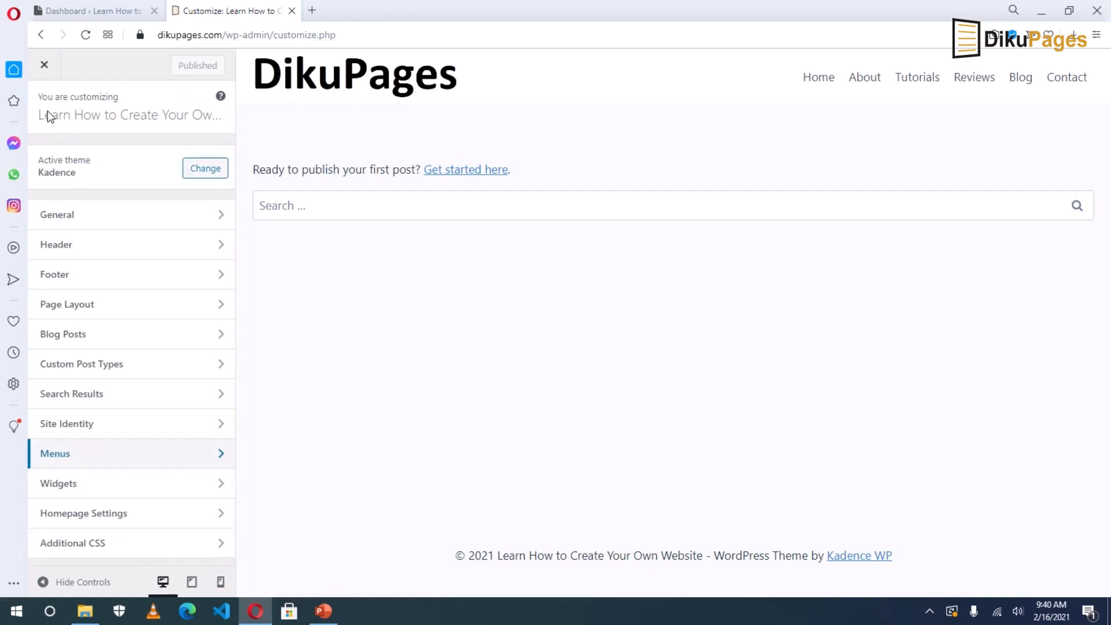
Use a static front page with Home as homepage and Blog as posts page, then publish.
{"action": "left_click", "coordinate": [105, 519]}
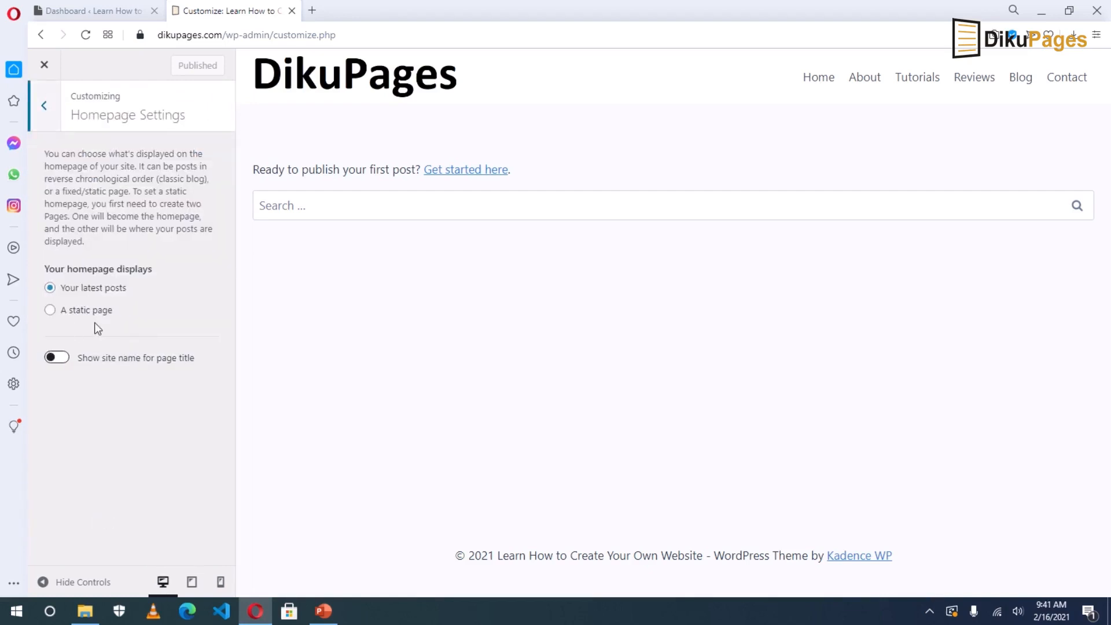
{"action": "left_click", "coordinate": [72, 312]}
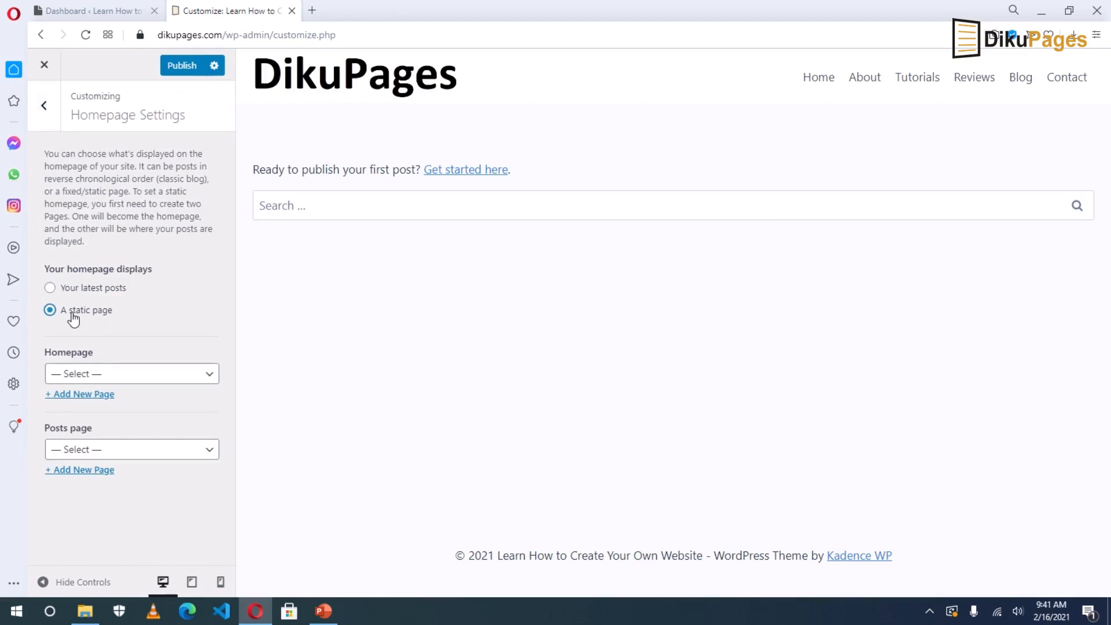
{"action": "left_click", "coordinate": [89, 375]}
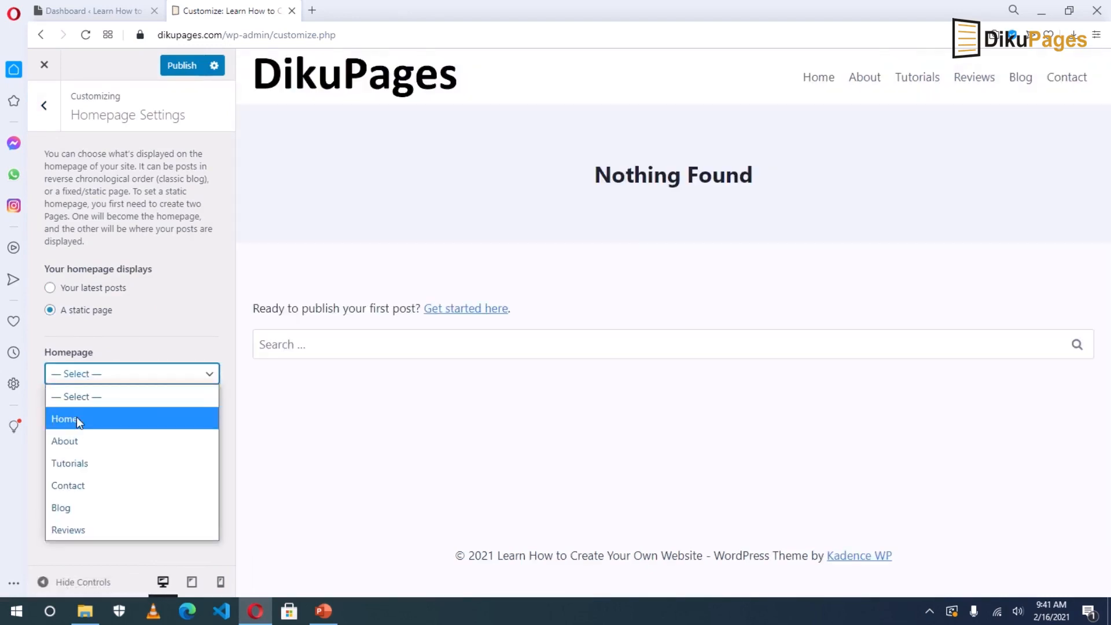
{"action": "left_click", "coordinate": [76, 418]}
{"action": "left_click", "coordinate": [94, 453]}
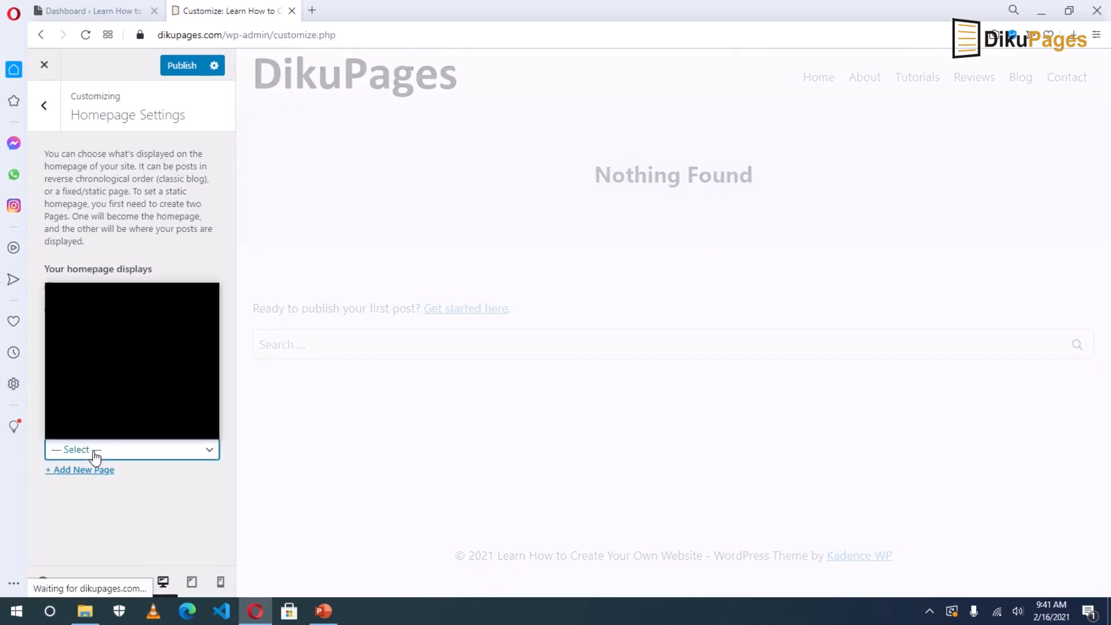
{"action": "left_click", "coordinate": [68, 405]}
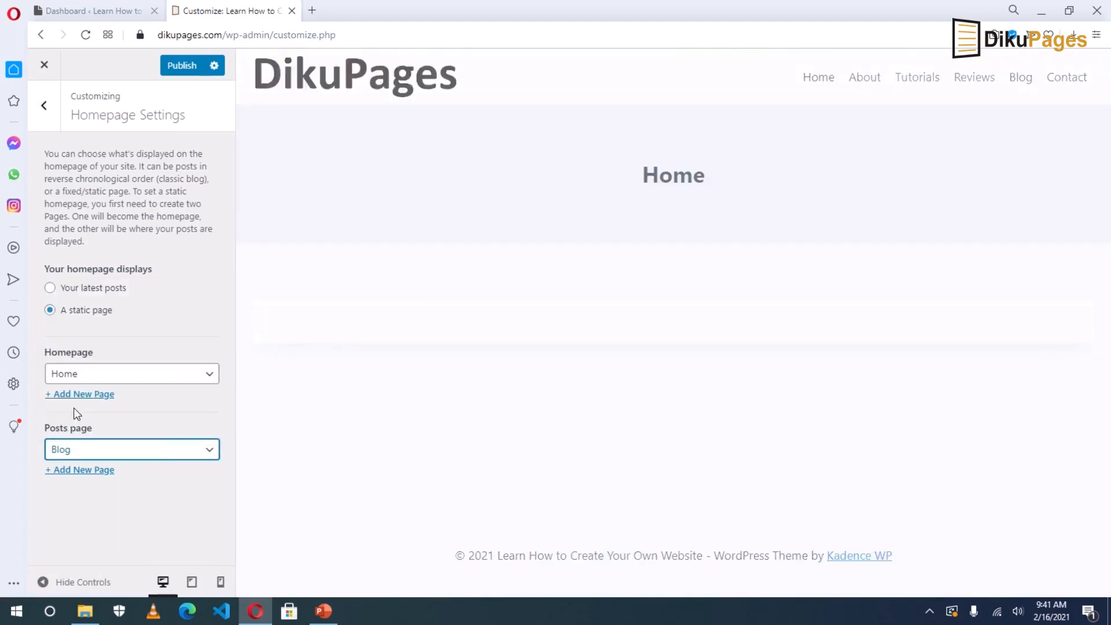
{"action": "left_click", "coordinate": [174, 67]}
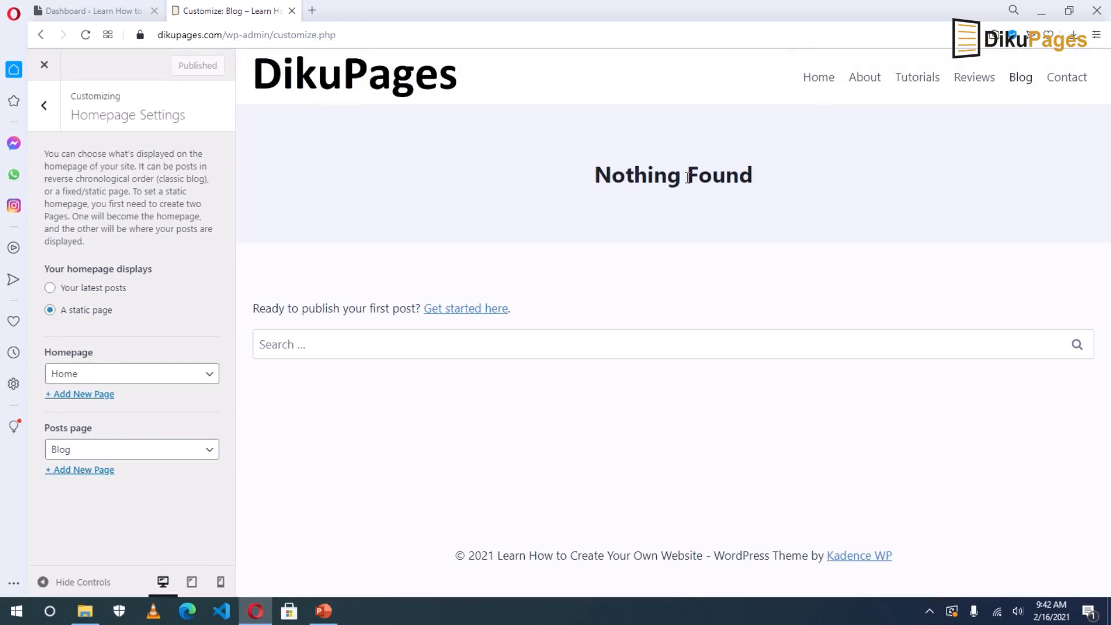
Turn off Show Page Title in Page Layout and publish the change.
{"action": "left_click", "coordinate": [43, 107]}
{"action": "left_click", "coordinate": [102, 307]}
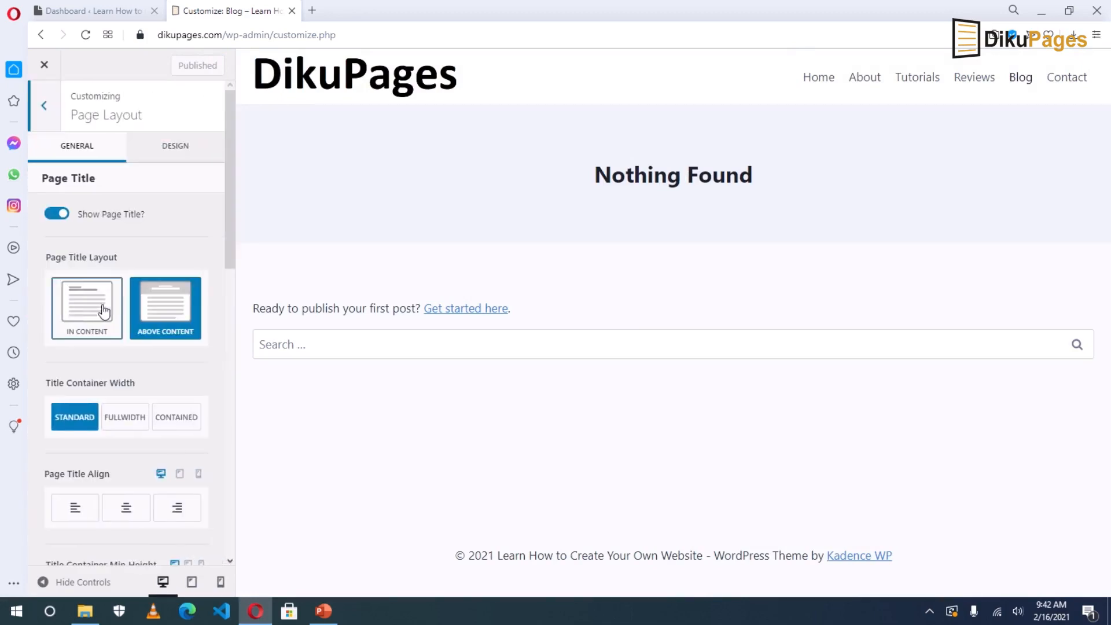
{"action": "left_click", "coordinate": [52, 219]}
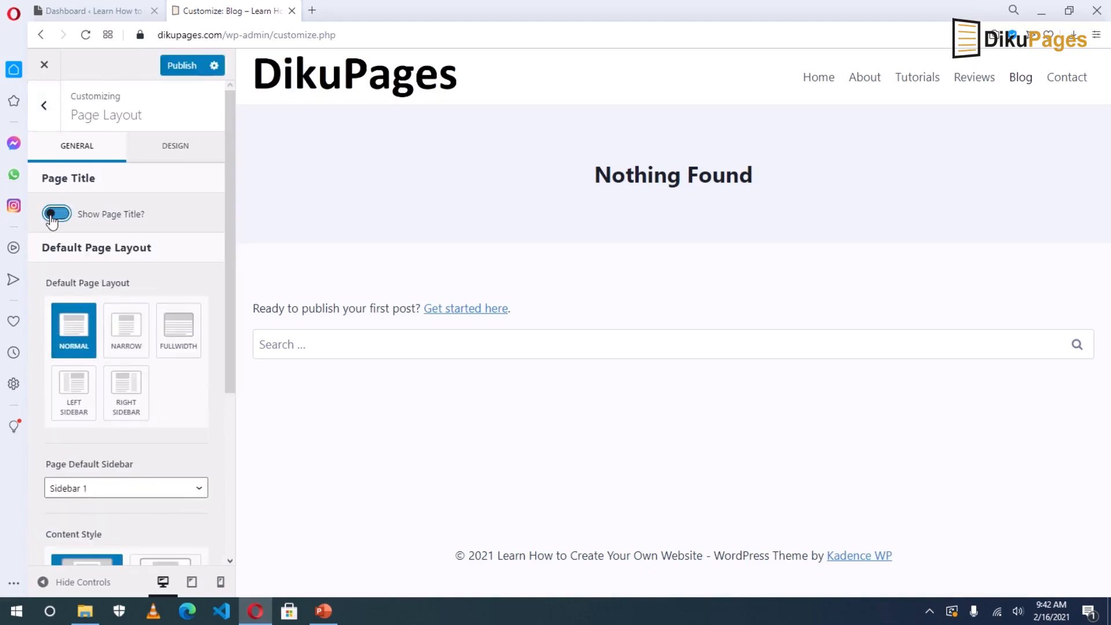
{"action": "left_click", "coordinate": [175, 67]}
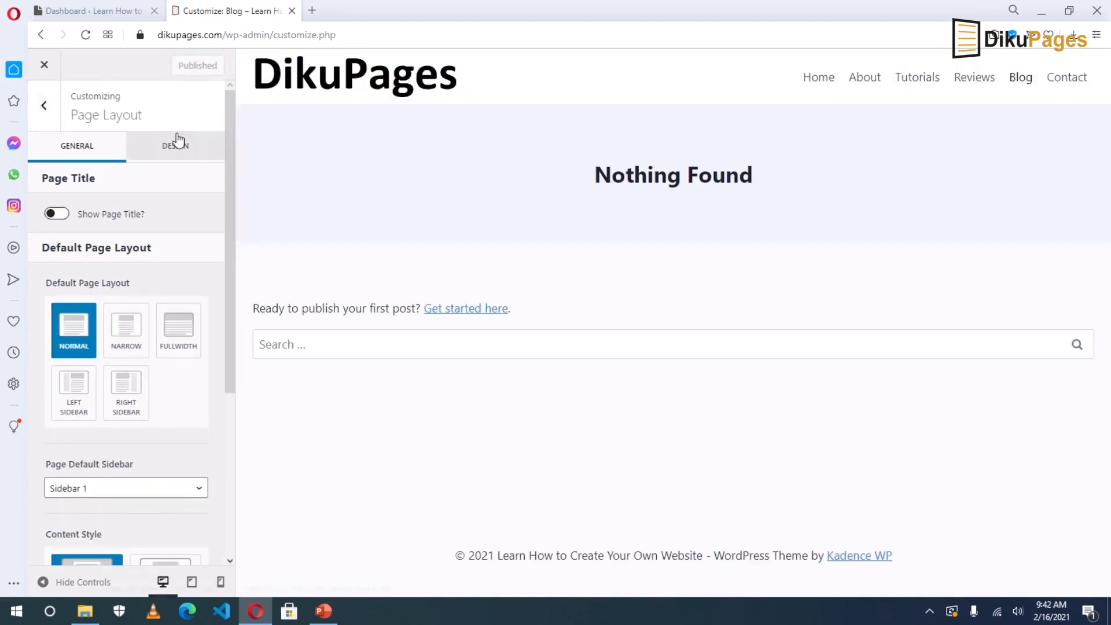
{"action": "left_click", "coordinate": [45, 66]}
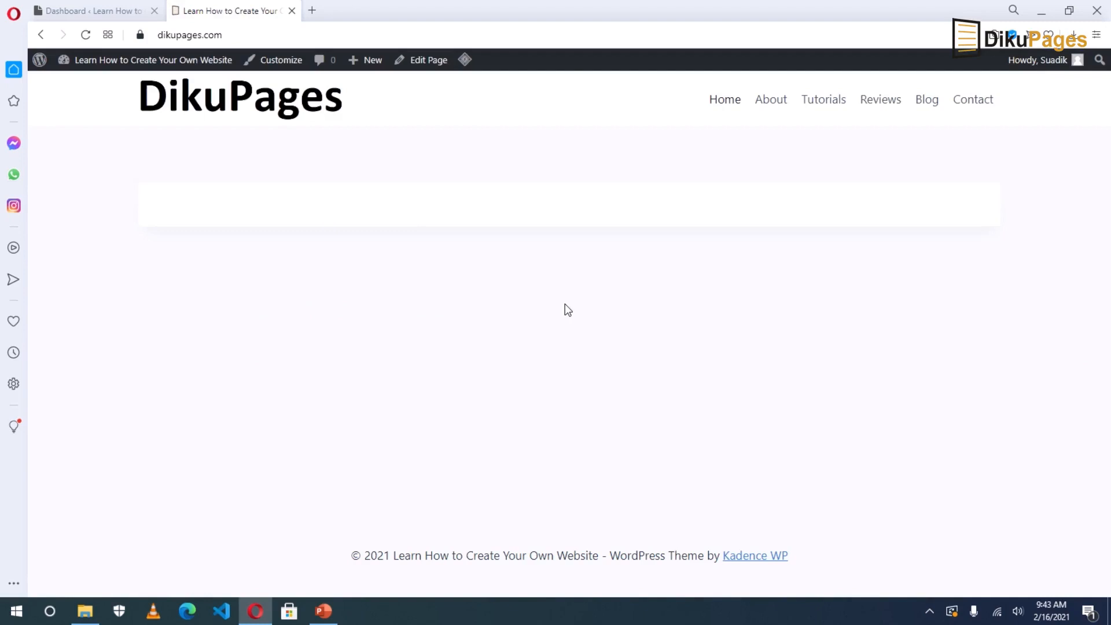
Set the default page layout to Fullwidth with Unboxed content style.
{"action": "left_click", "coordinate": [282, 60]}
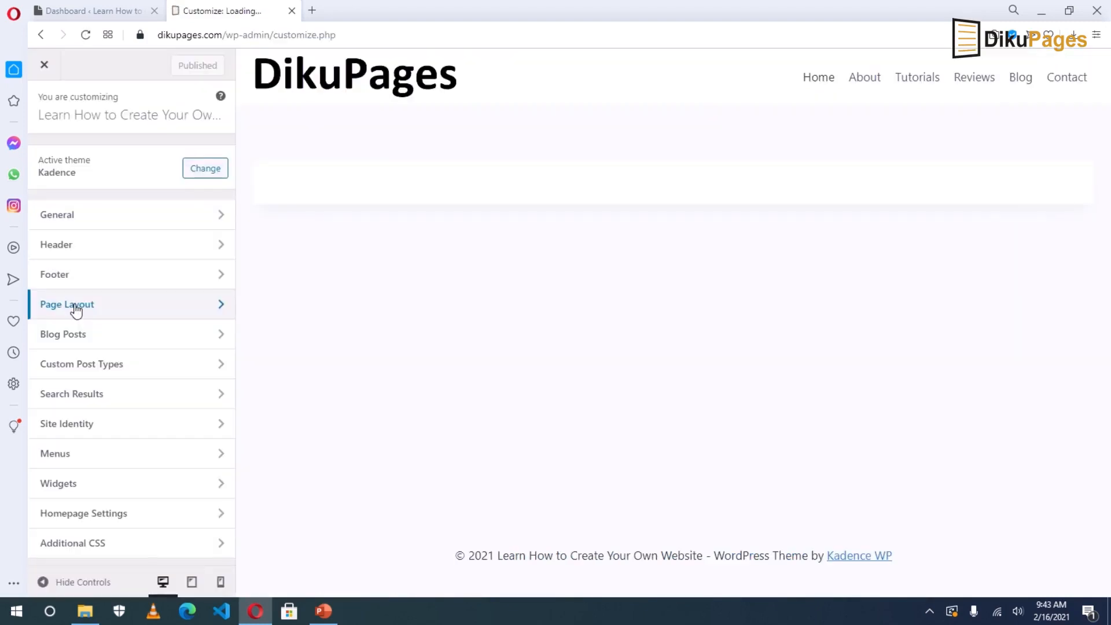
{"action": "left_click", "coordinate": [76, 311]}
{"action": "left_click", "coordinate": [179, 327]}
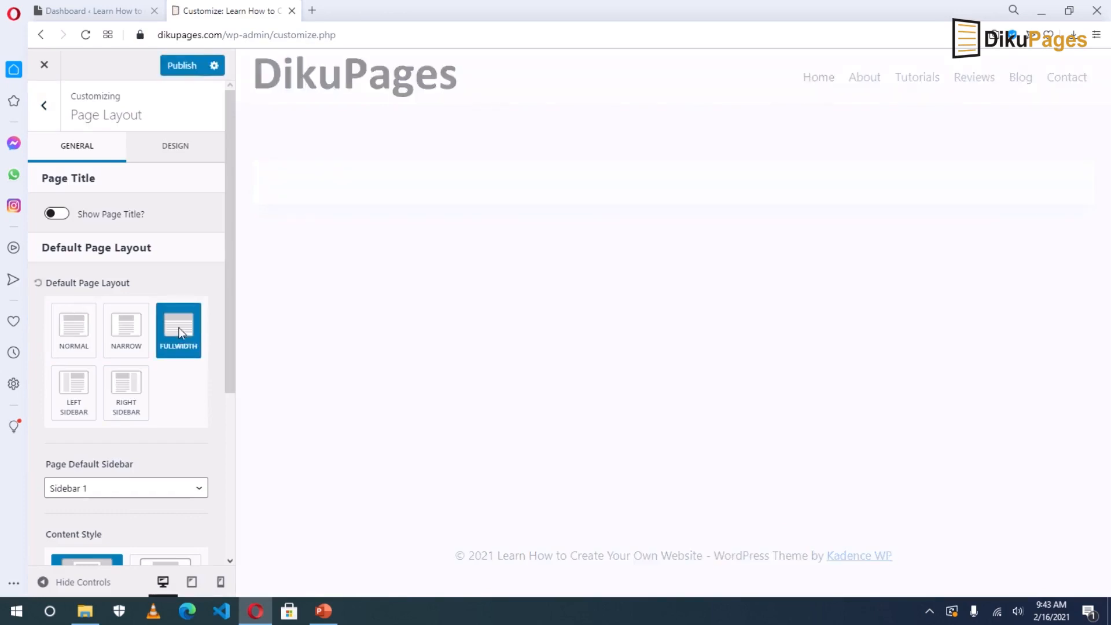
{"action": "scroll", "coordinate": [173, 370], "scroll_direction": "down", "scroll_amount": 2}
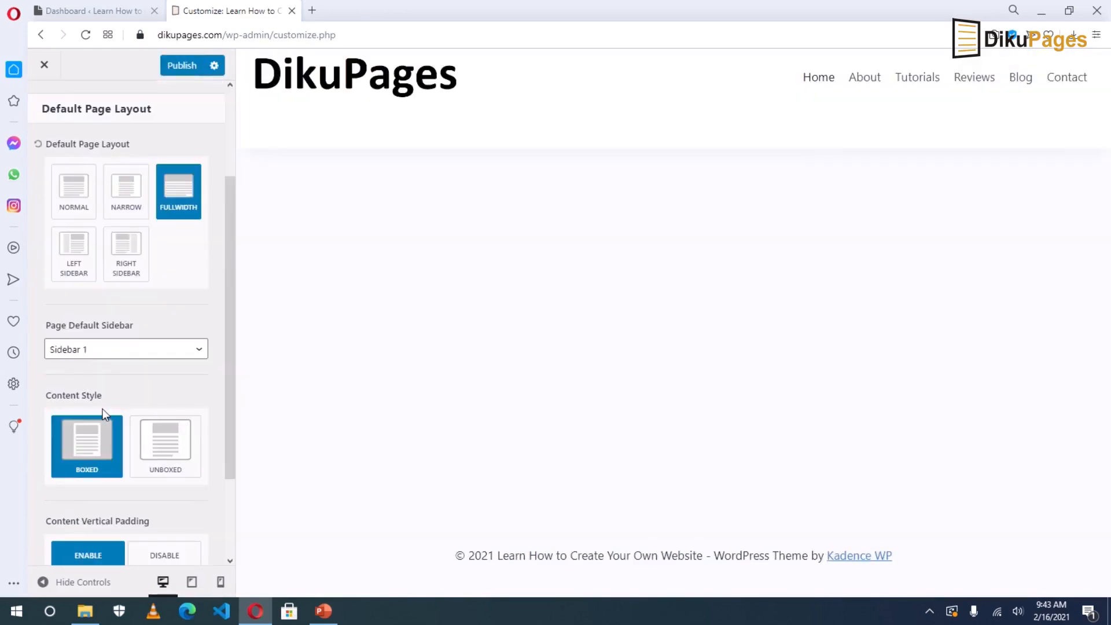
{"action": "left_click", "coordinate": [168, 450]}
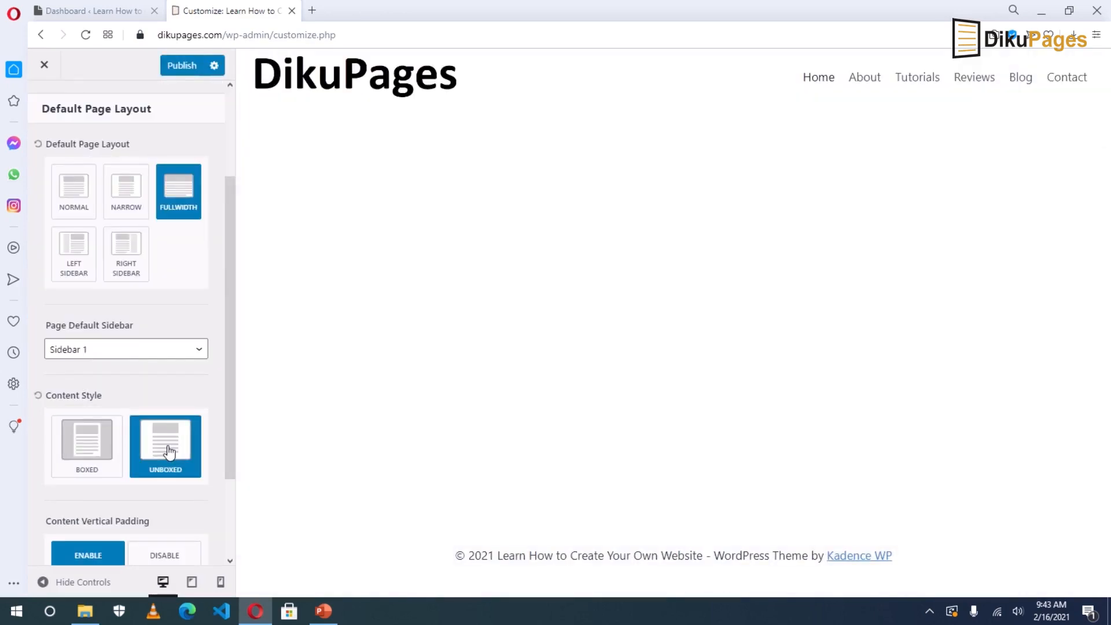
{"action": "scroll", "coordinate": [169, 452], "scroll_direction": "up", "scroll_amount": 2}
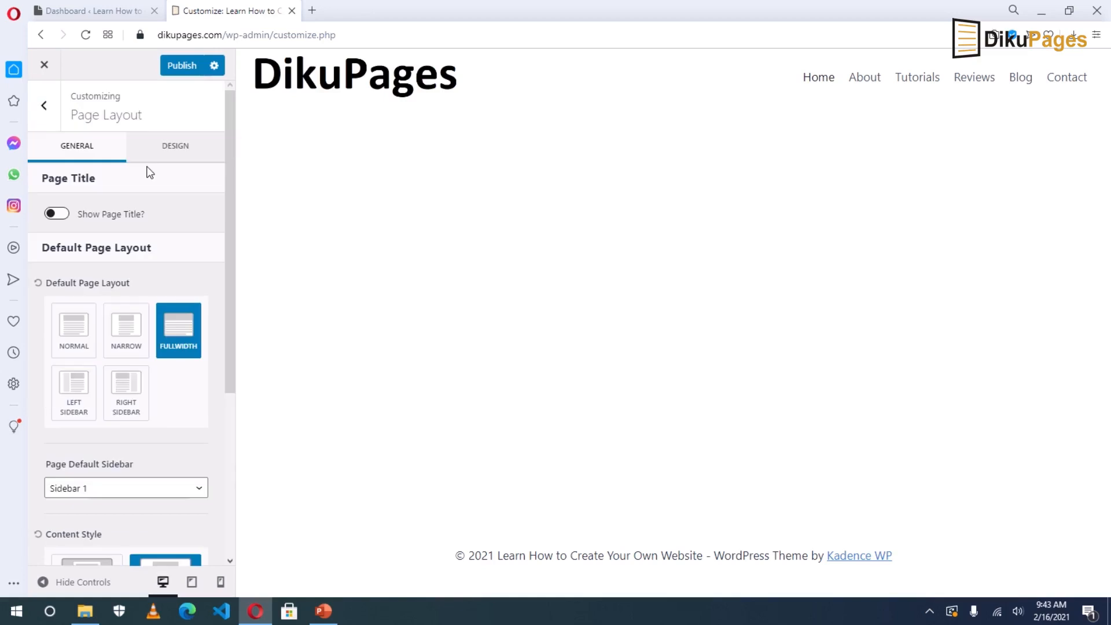
Replace the {site-title} placeholder in the footer copyright with 'Dikupages'.
{"action": "left_click", "coordinate": [44, 107]}
{"action": "left_click", "coordinate": [72, 274]}
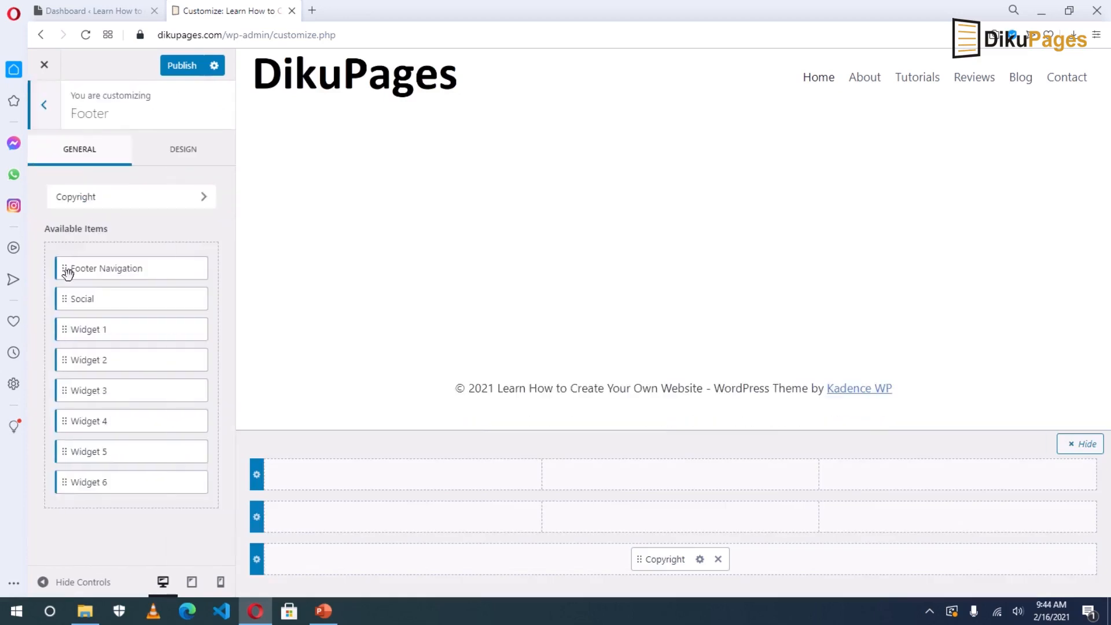
{"action": "left_click", "coordinate": [700, 562]}
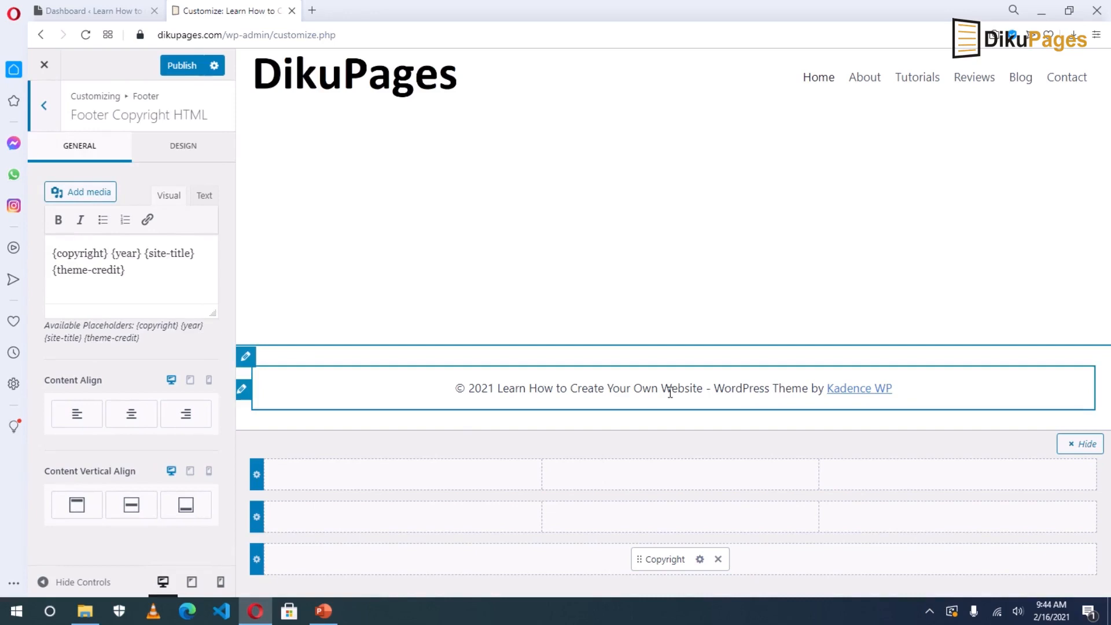
{"action": "left_click_drag", "start_coordinate": [498, 388], "coordinate": [698, 385]}
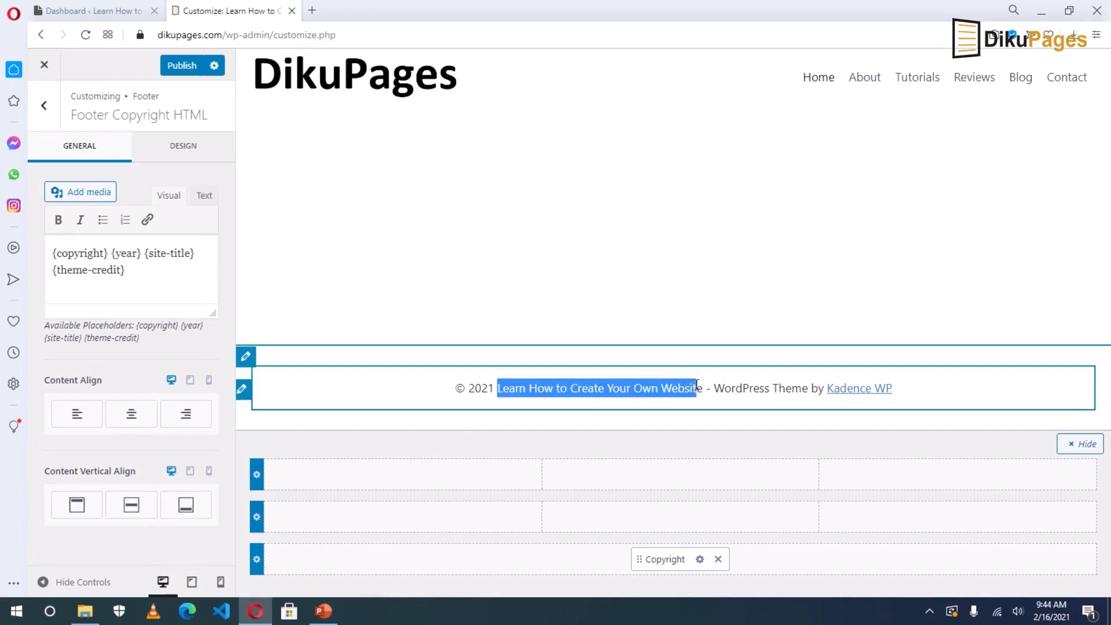
{"action": "left_click_drag", "start_coordinate": [700, 387], "coordinate": [702, 387]}
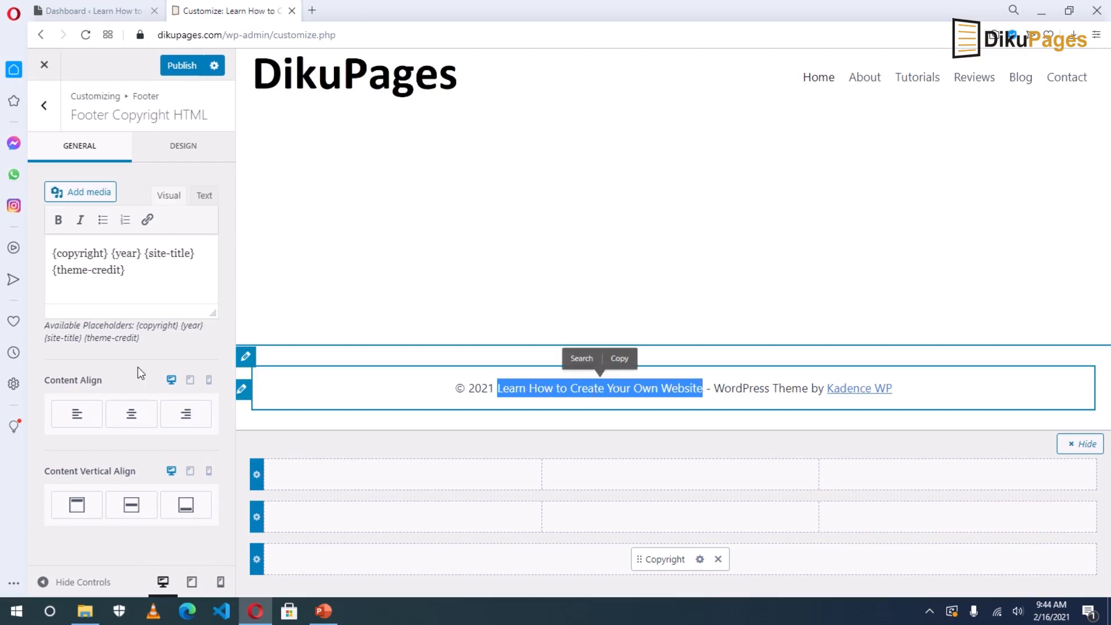
{"action": "left_click", "coordinate": [140, 253]}
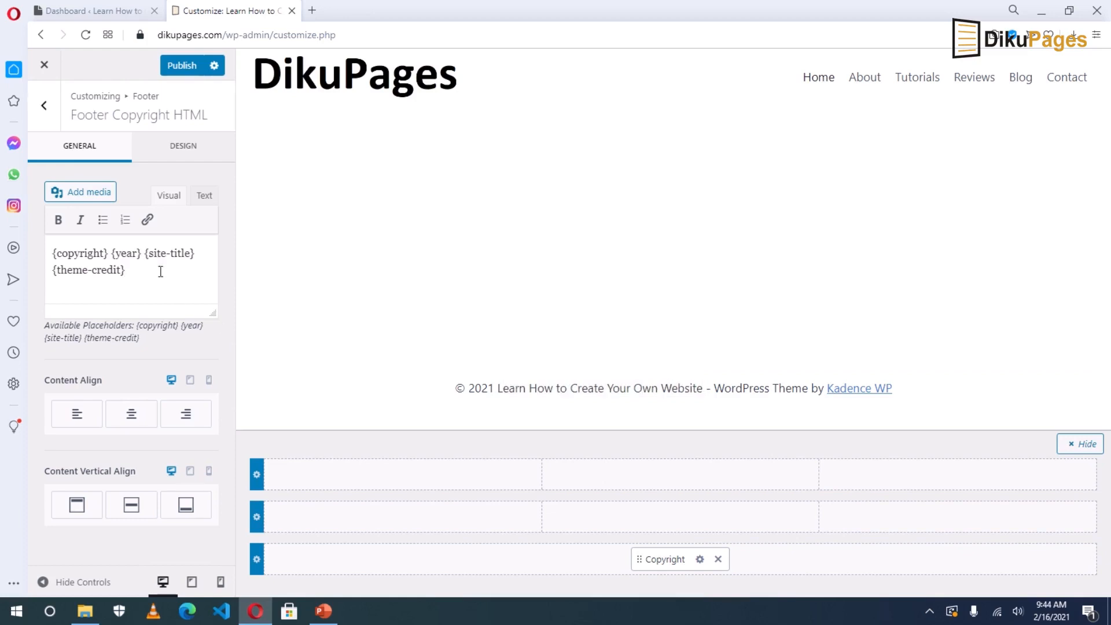
{"action": "left_click_drag", "start_coordinate": [145, 253], "coordinate": [199, 253]}
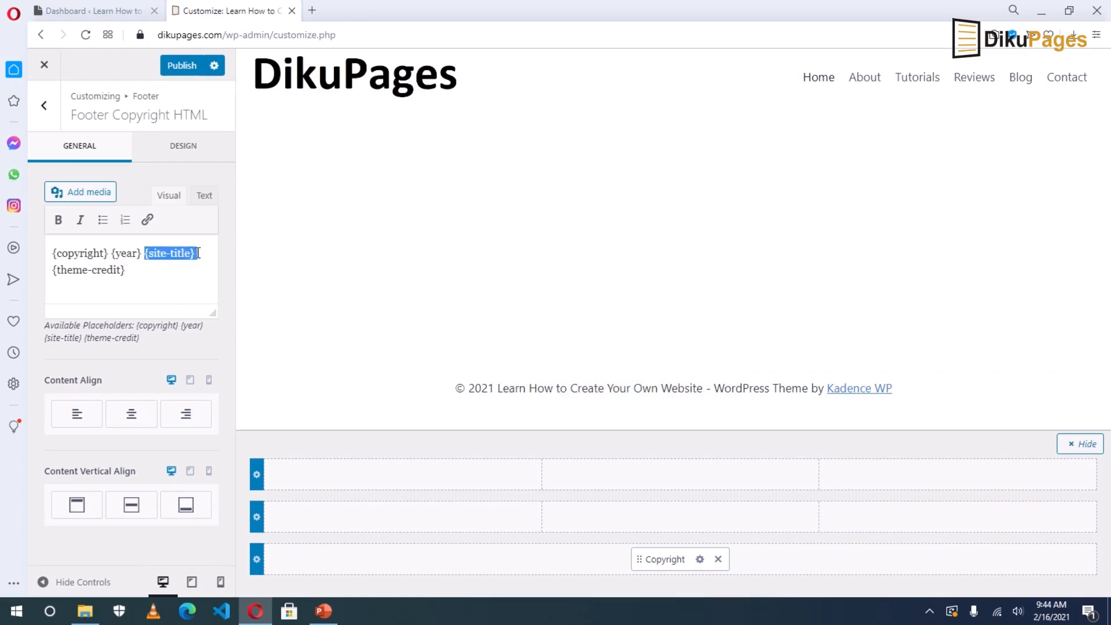
{"action": "type", "text": "Dikupages"}
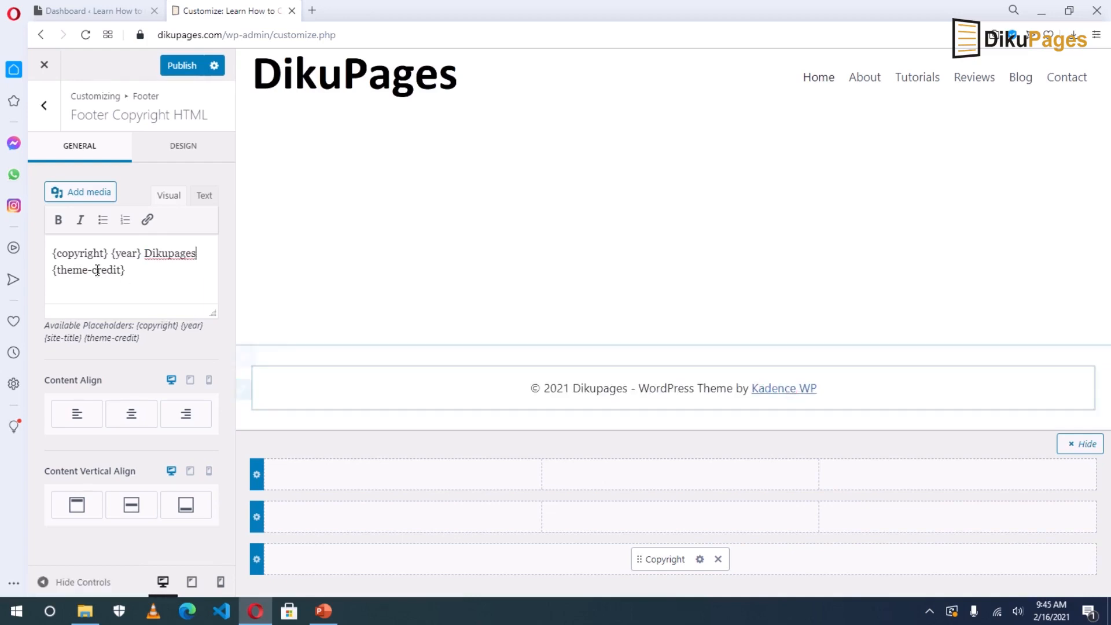
Remove the theme credit, add a '|' separator, and align the copyright to the bottom.
{"action": "left_click_drag", "start_coordinate": [128, 270], "coordinate": [55, 273]}
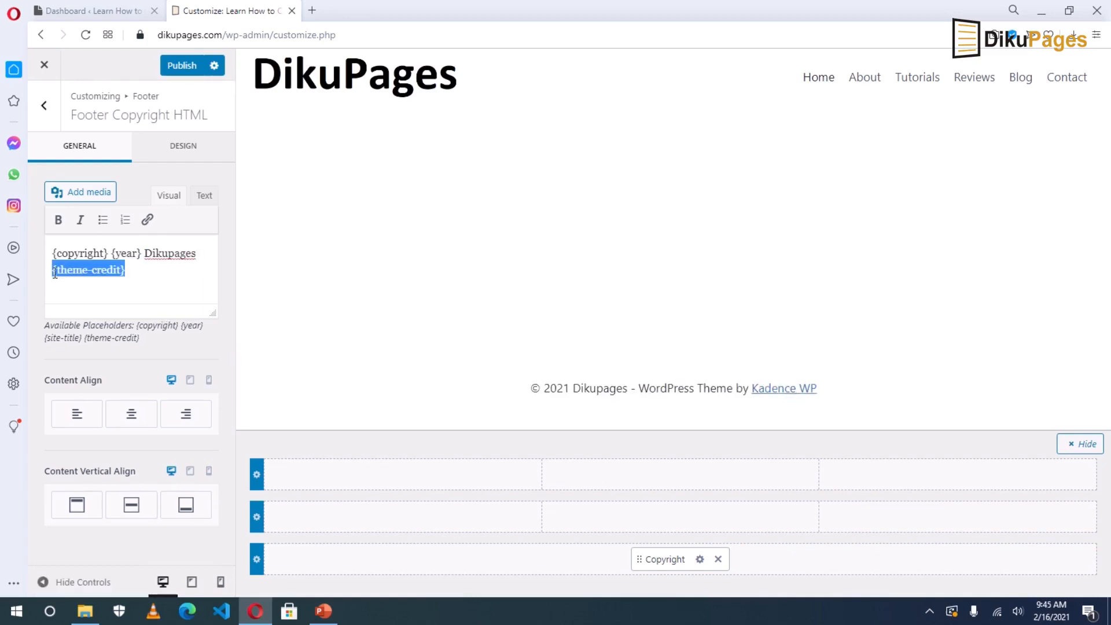
{"action": "key", "text": "BackSpace"}
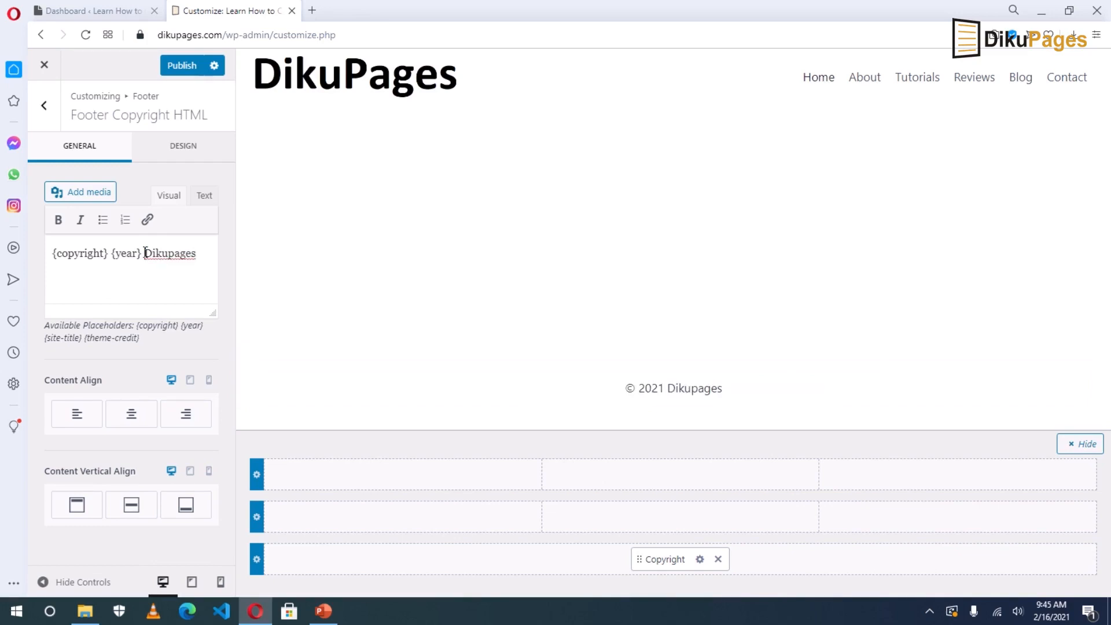
{"action": "type", "text": "|"}
{"action": "key", "text": "BackSpace"}
{"action": "type", "text": "|"}
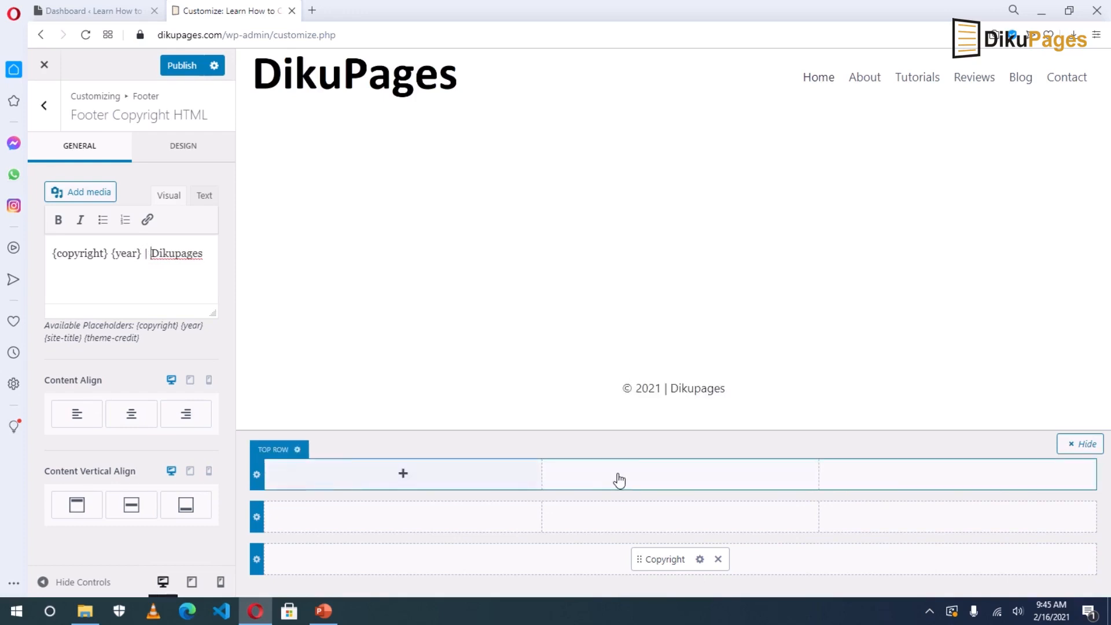
{"action": "left_click", "coordinate": [200, 511]}
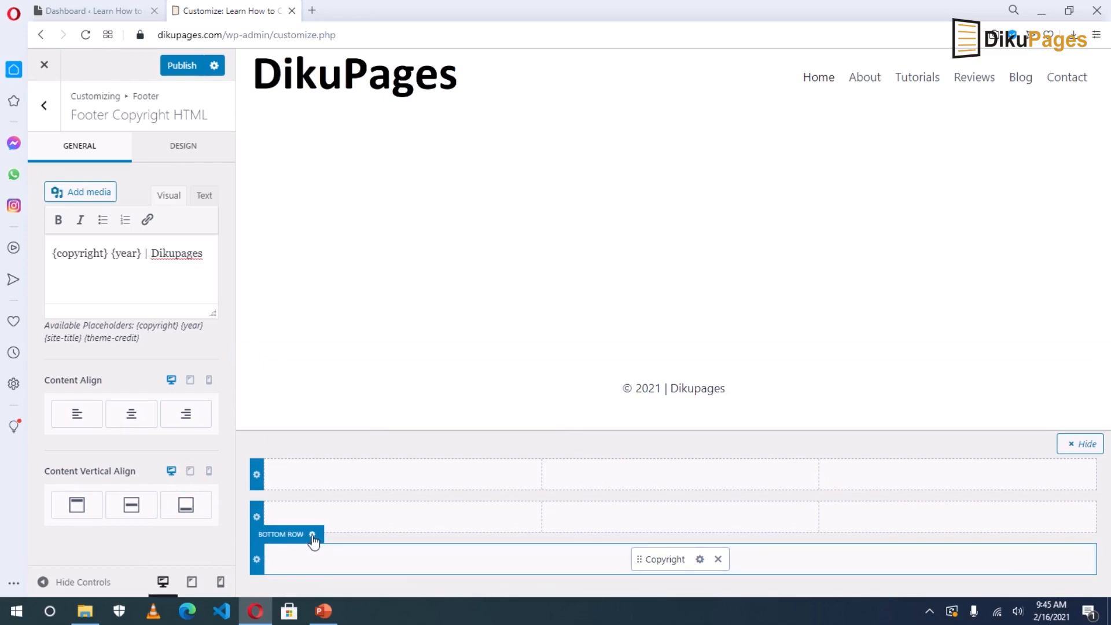
Open the footer Bottom Row design settings and its Background colour picker.
{"action": "left_click", "coordinate": [312, 536]}
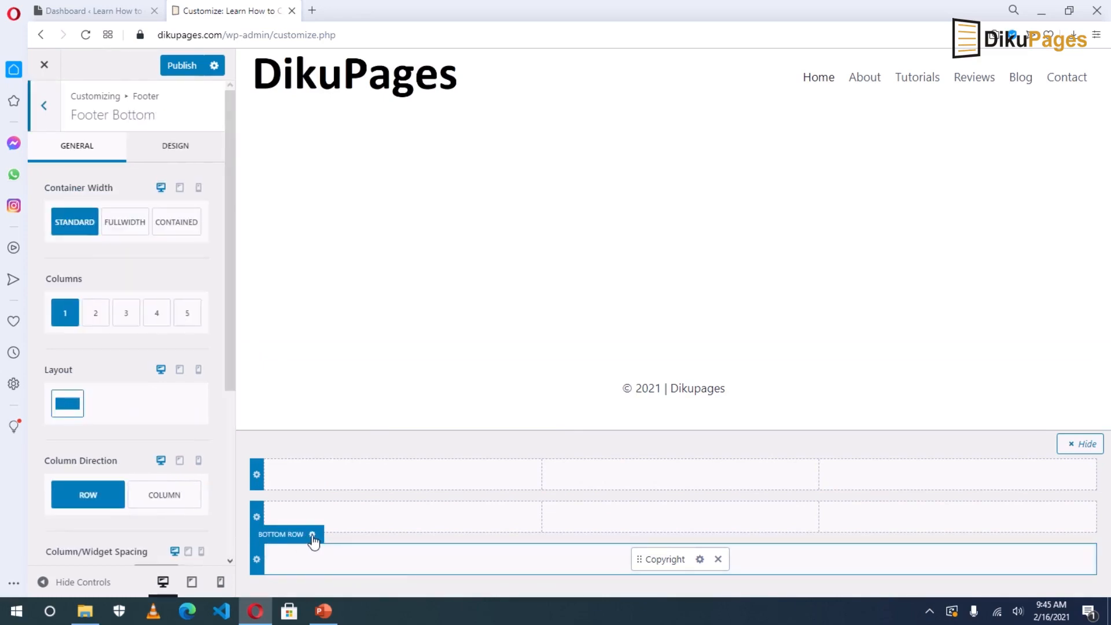
{"action": "left_click", "coordinate": [176, 152]}
{"action": "scroll", "coordinate": [87, 384], "scroll_direction": "down", "scroll_amount": 3}
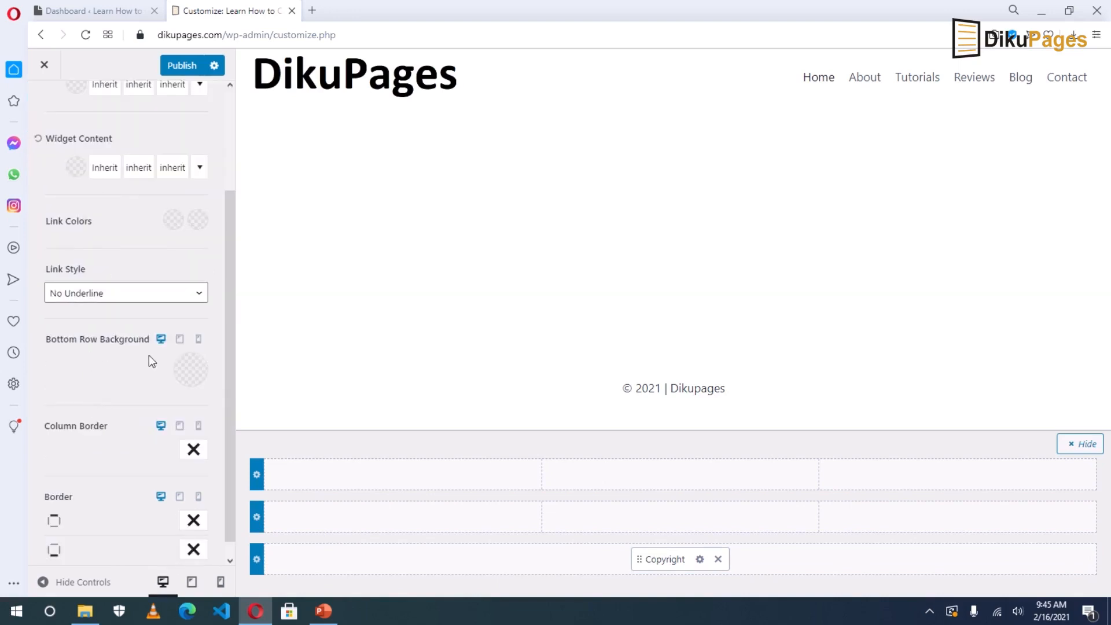
{"action": "left_click", "coordinate": [191, 370]}
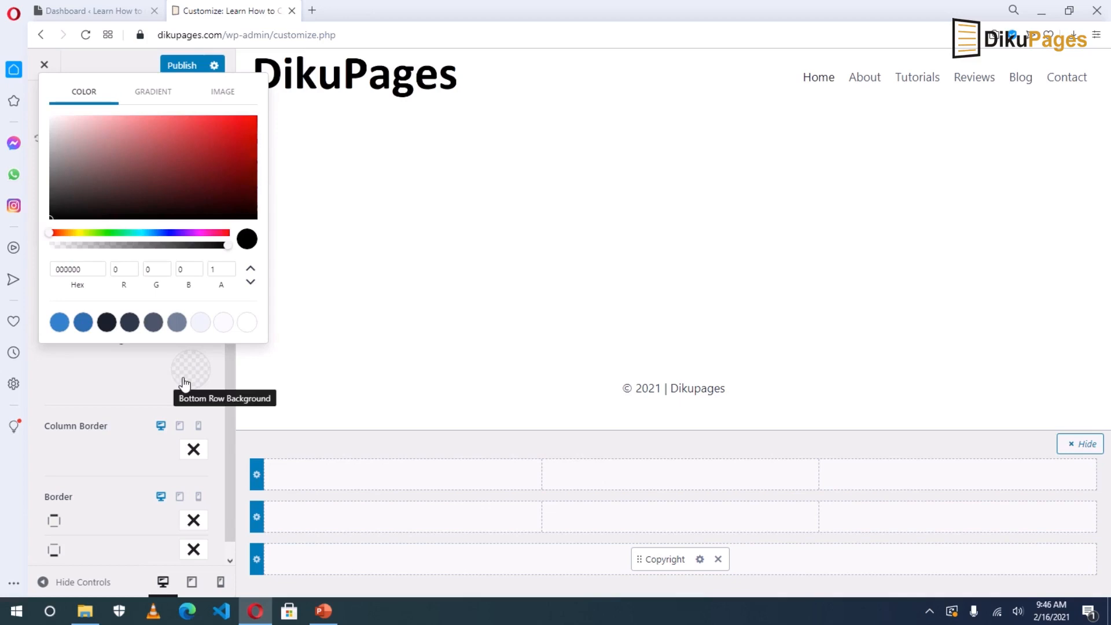
{"action": "left_click", "coordinate": [97, 614]}
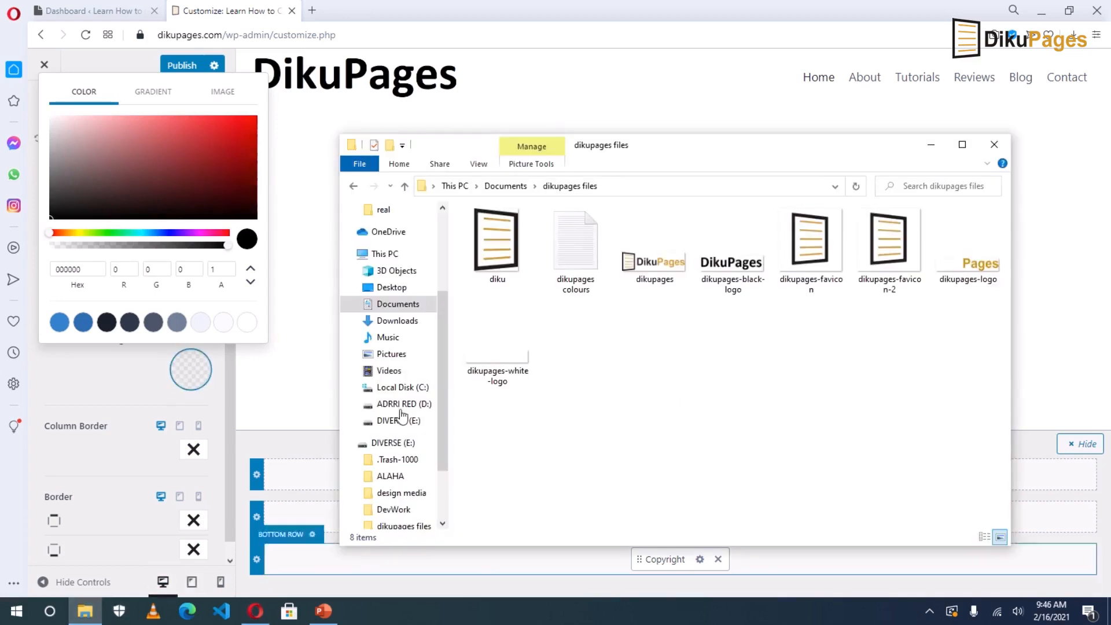
Copy the primary colour c2930a from the 'dikupages colours' note and return to the browser.
{"action": "left_click", "coordinate": [585, 260]}
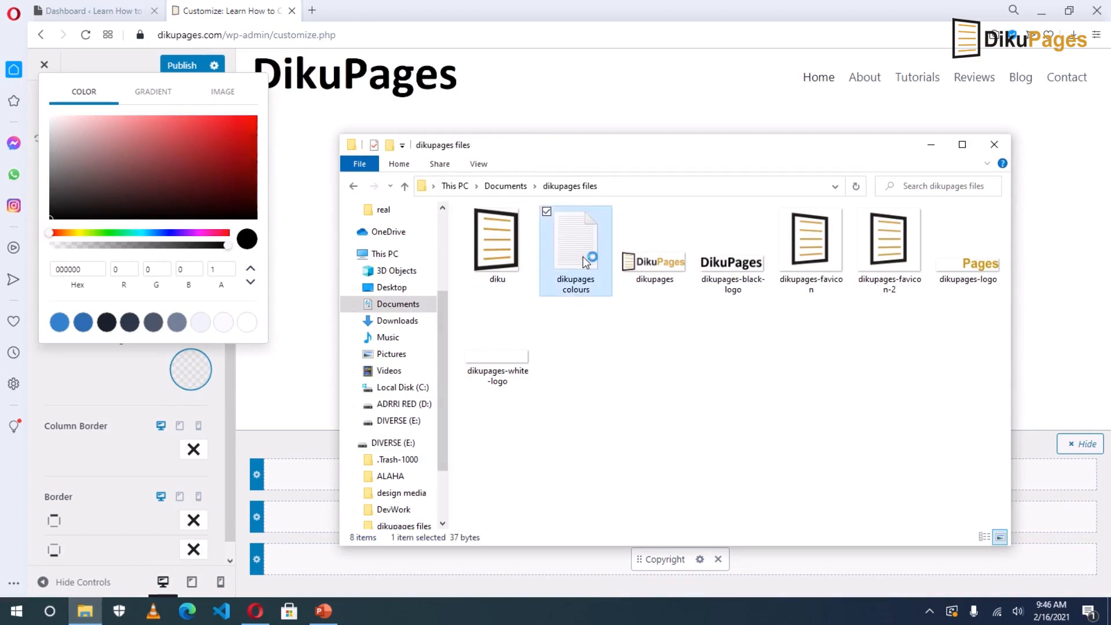
{"action": "left_click_drag", "start_coordinate": [173, 113], "coordinate": [128, 114]}
{"action": "key", "text": "ctrl+c"}
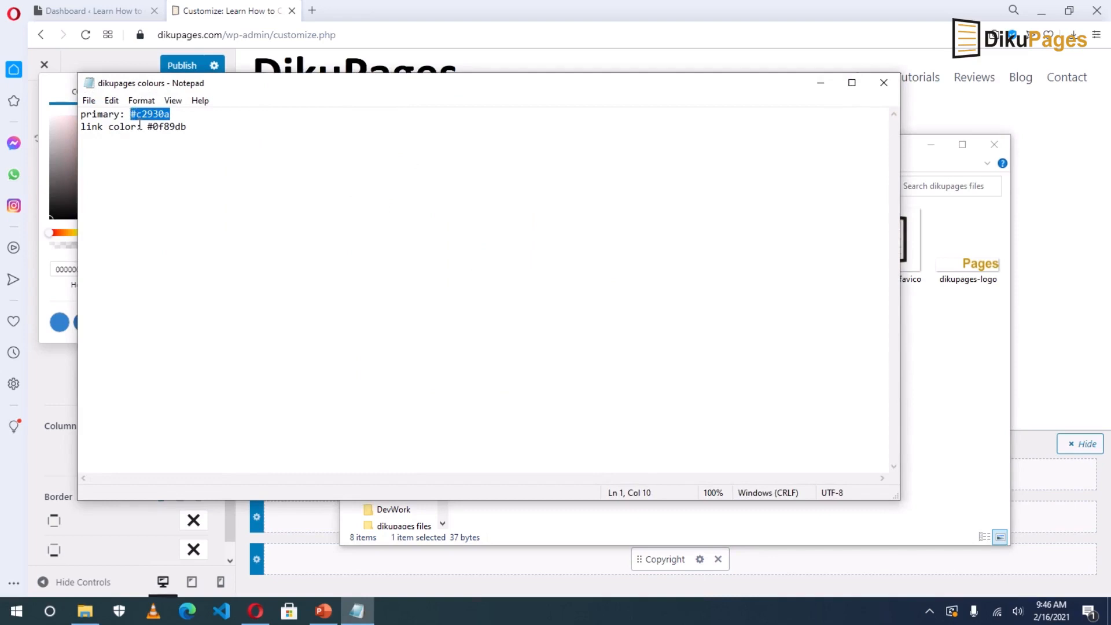
{"action": "left_click", "coordinate": [255, 611]}
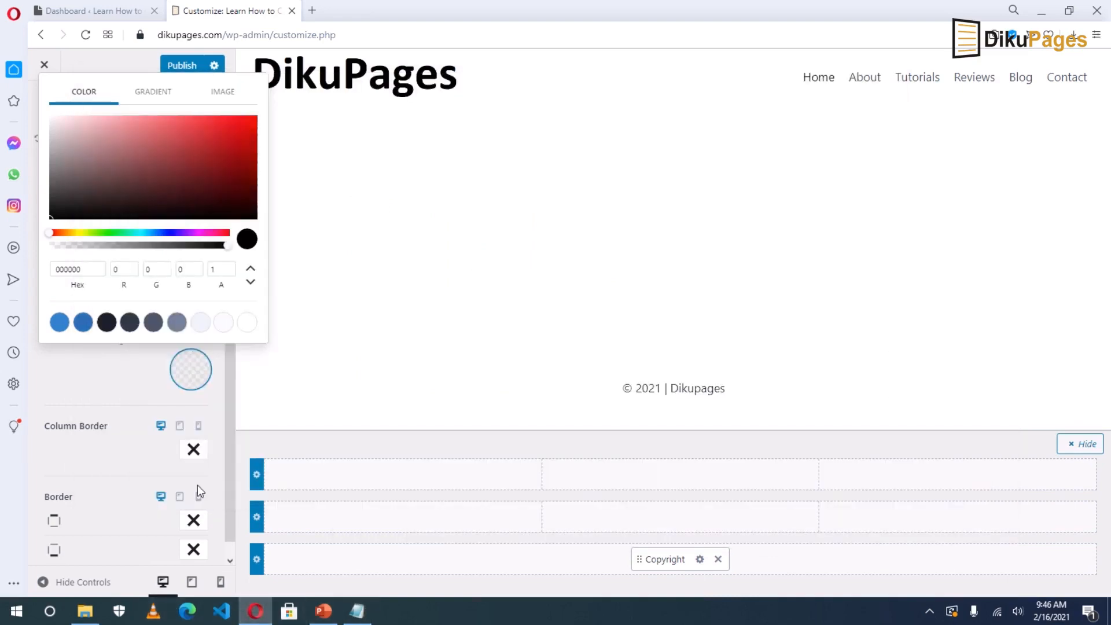
Paste c2930a as the bottom row background and darken it to dark brown.
{"action": "double_click", "coordinate": [94, 269]}
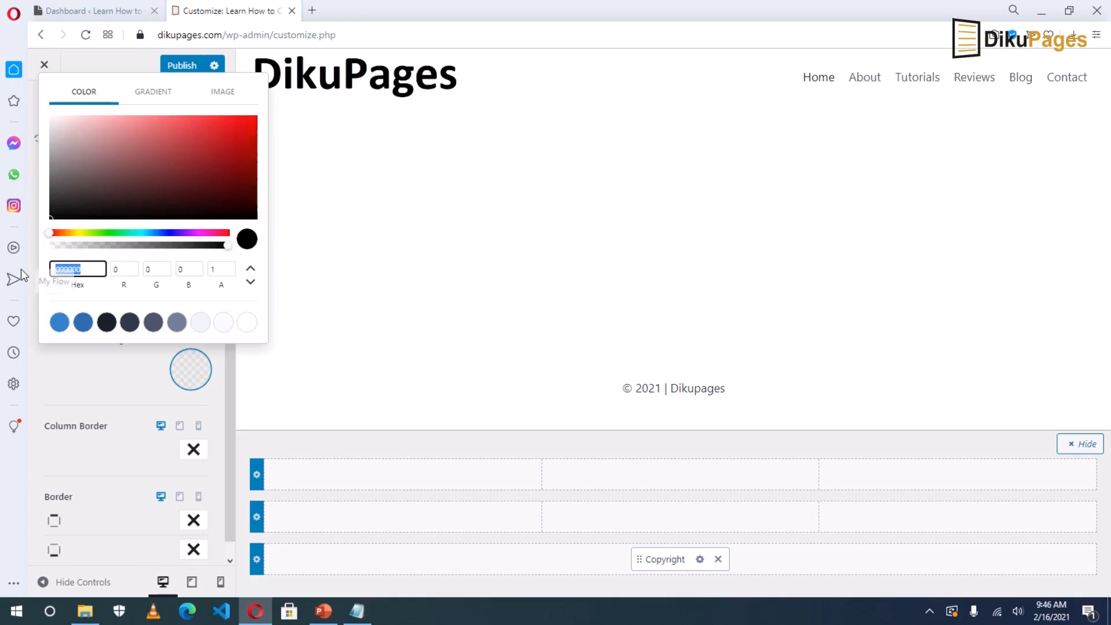
{"action": "key", "text": "ctrl+v"}
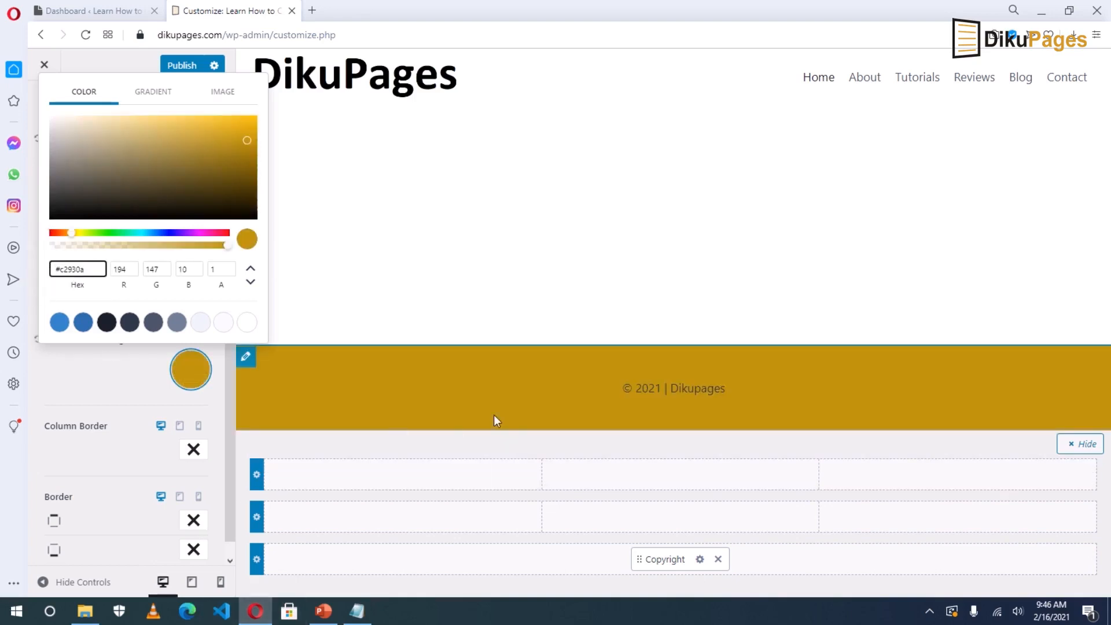
{"action": "left_click_drag", "start_coordinate": [248, 140], "coordinate": [244, 192]}
{"action": "left_click", "coordinate": [697, 393]}
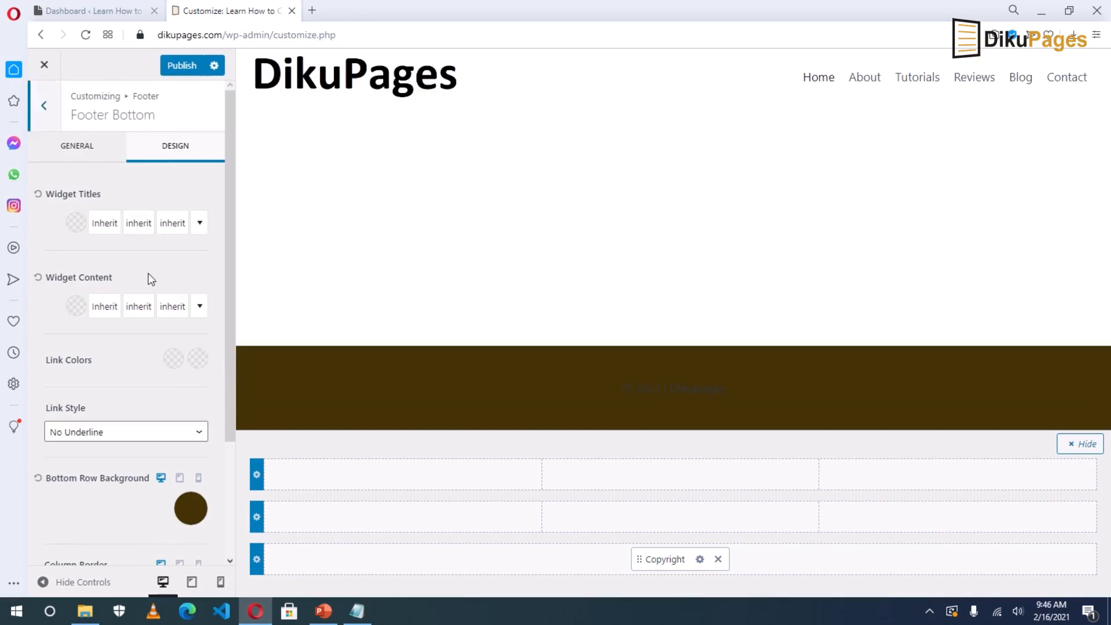
Make the footer text white (FFFEFE) and publish the footer changes.
{"action": "scroll", "coordinate": [148, 286], "scroll_direction": "down", "scroll_amount": 3}
{"action": "scroll", "coordinate": [149, 287], "scroll_direction": "up", "scroll_amount": 3}
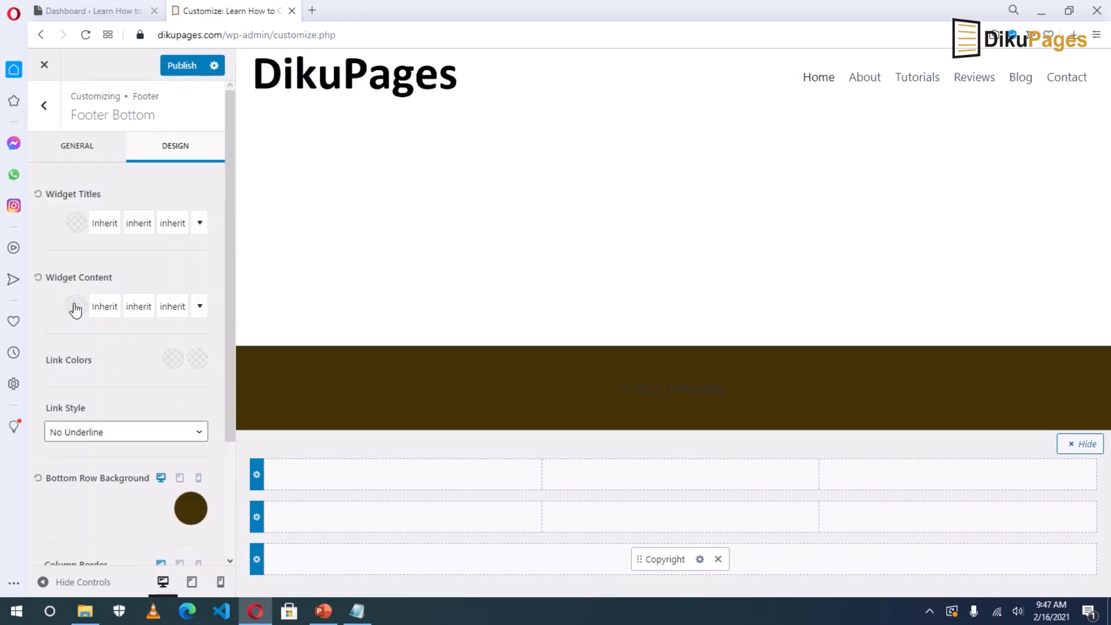
{"action": "left_click", "coordinate": [75, 307]}
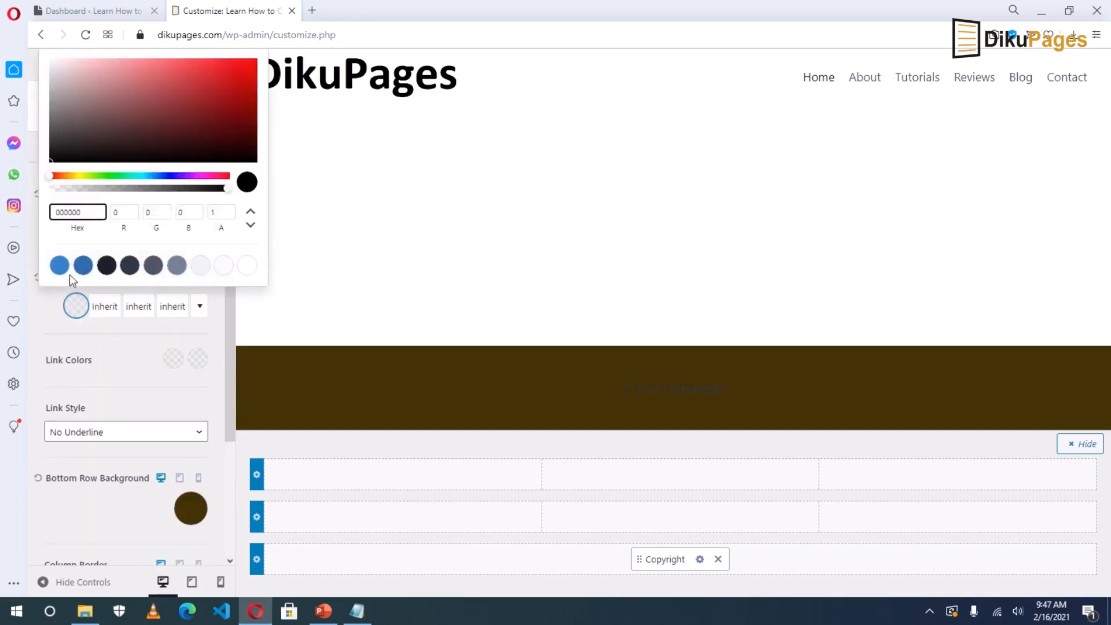
{"action": "left_click_drag", "start_coordinate": [49, 157], "coordinate": [53, 48]}
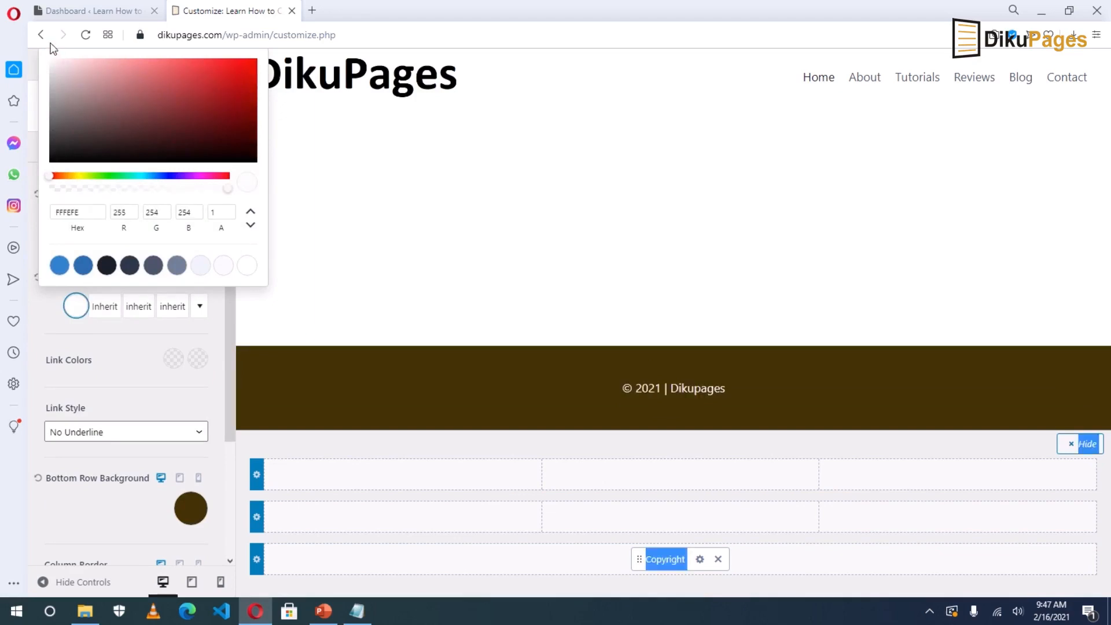
{"action": "left_click", "coordinate": [119, 354]}
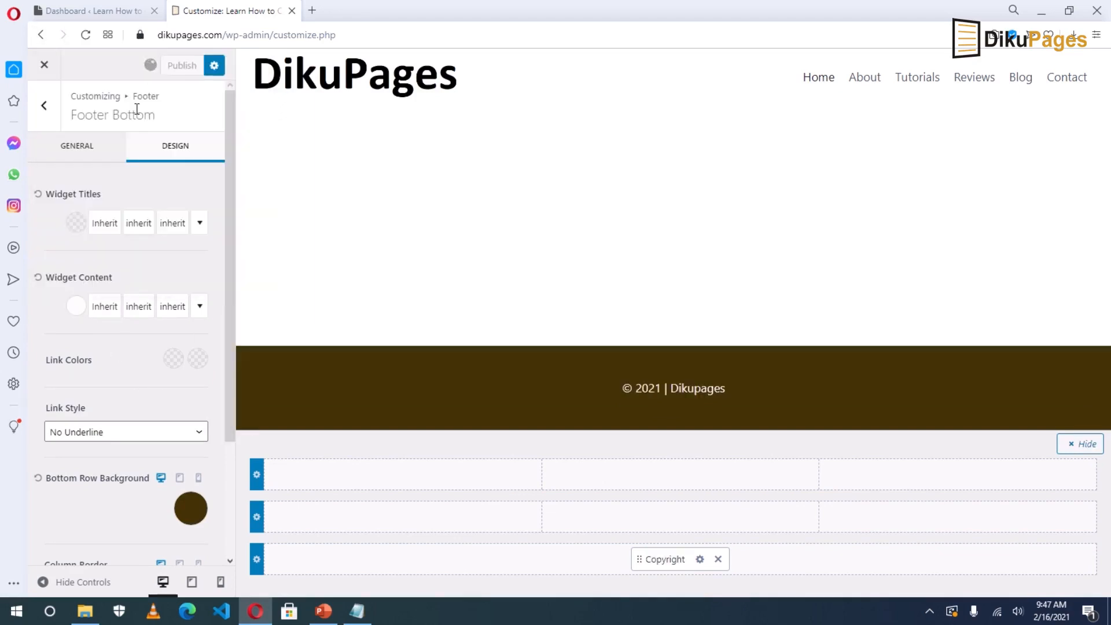
{"action": "left_click", "coordinate": [45, 65]}
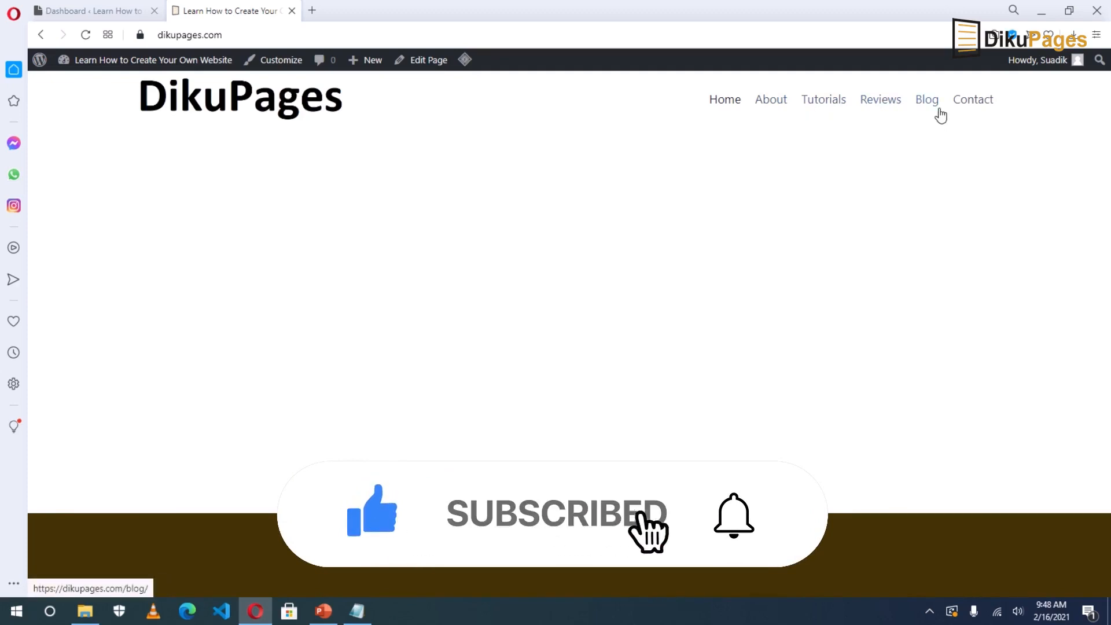
Make the Primary Navigation menu items uppercase in the navigation font settings.
{"action": "left_click", "coordinate": [277, 65]}
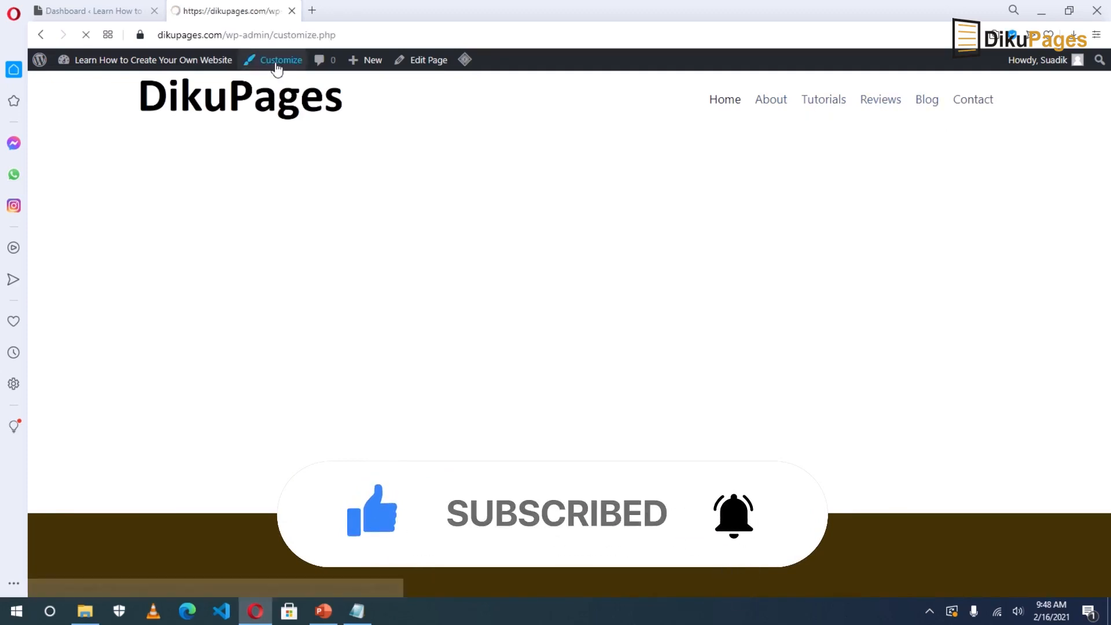
{"action": "left_click", "coordinate": [73, 250]}
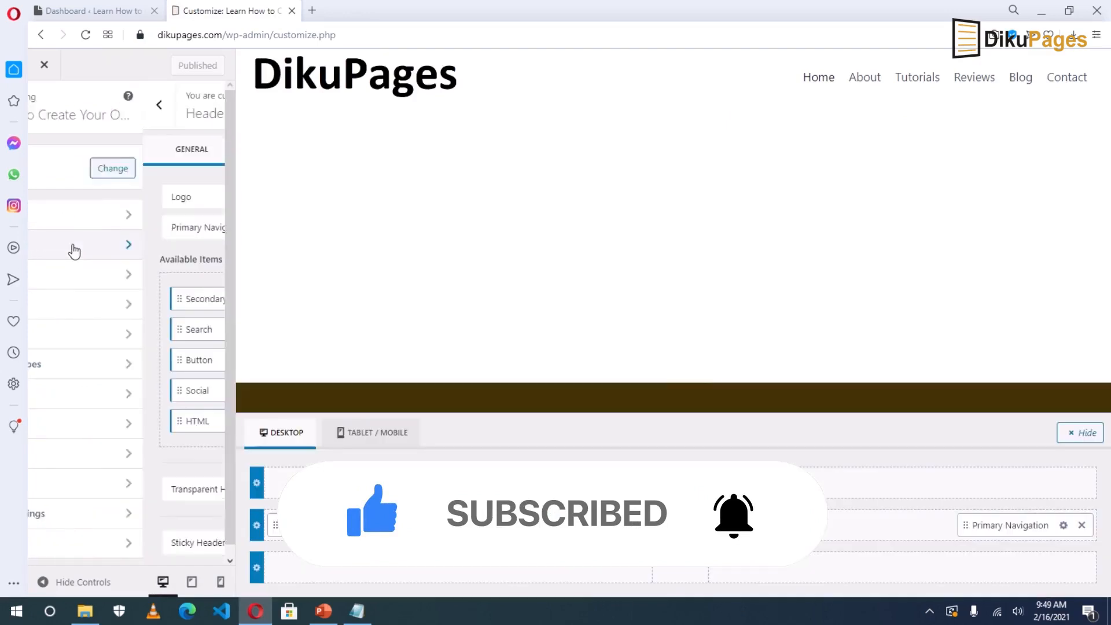
{"action": "left_click", "coordinate": [110, 230]}
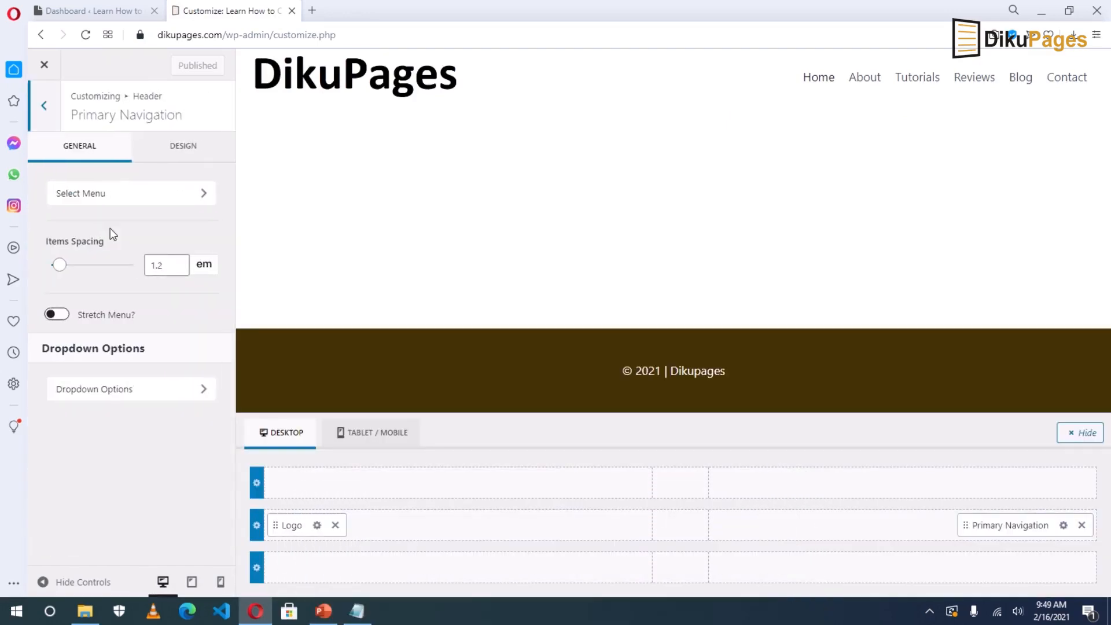
{"action": "left_click", "coordinate": [182, 147]}
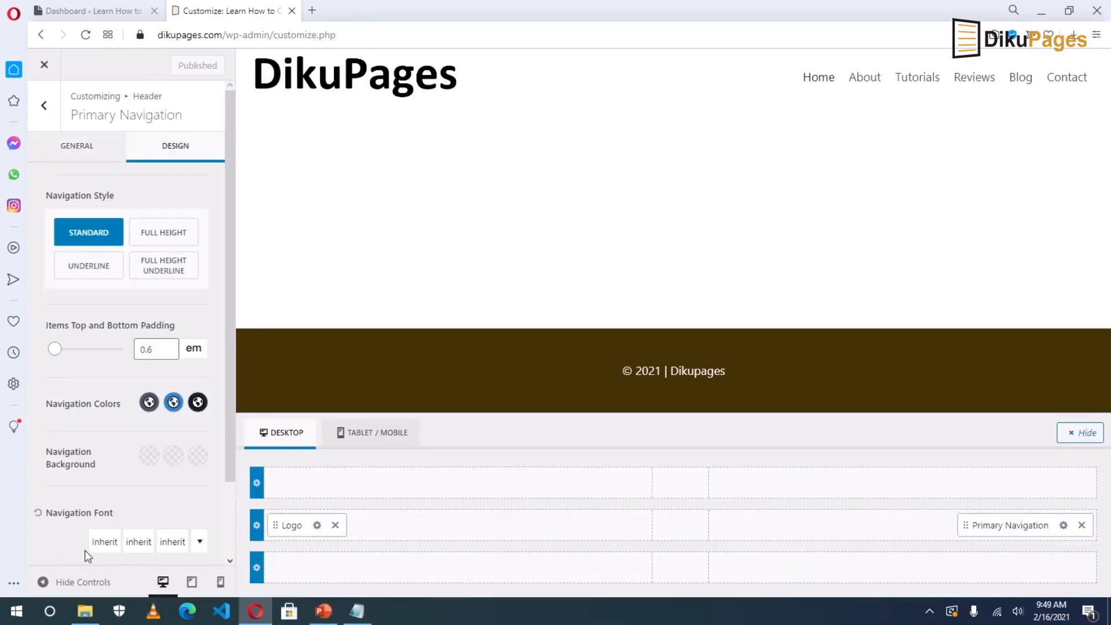
{"action": "scroll", "coordinate": [86, 556], "scroll_direction": "down", "scroll_amount": 3}
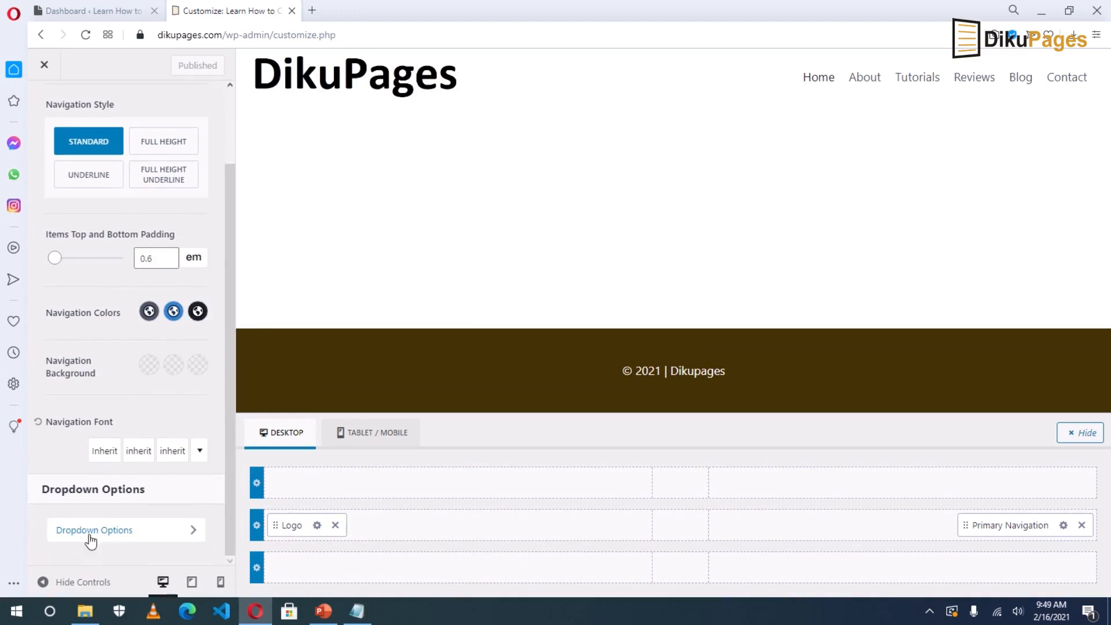
{"action": "left_click", "coordinate": [104, 452]}
{"action": "left_click", "coordinate": [325, 204]}
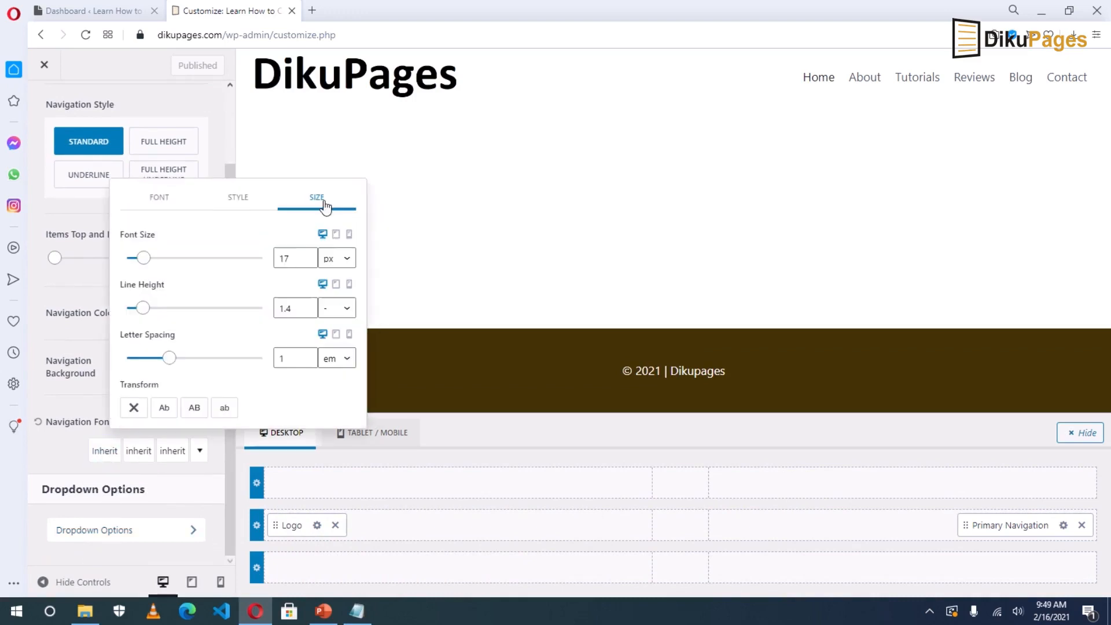
{"action": "mouse_move", "coordinate": [145, 258]}
{"action": "left_mouse_down"}
{"action": "mouse_move", "coordinate": [164, 262]}
{"action": "mouse_move", "coordinate": [154, 261]}
{"action": "left_mouse_up"}
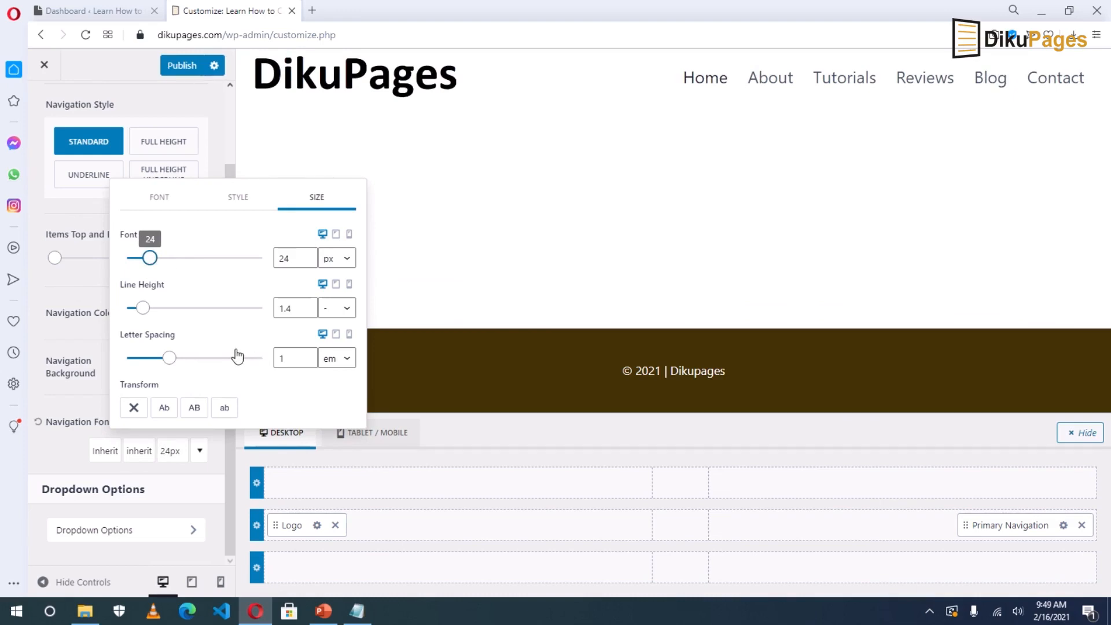
{"action": "left_click", "coordinate": [193, 408]}
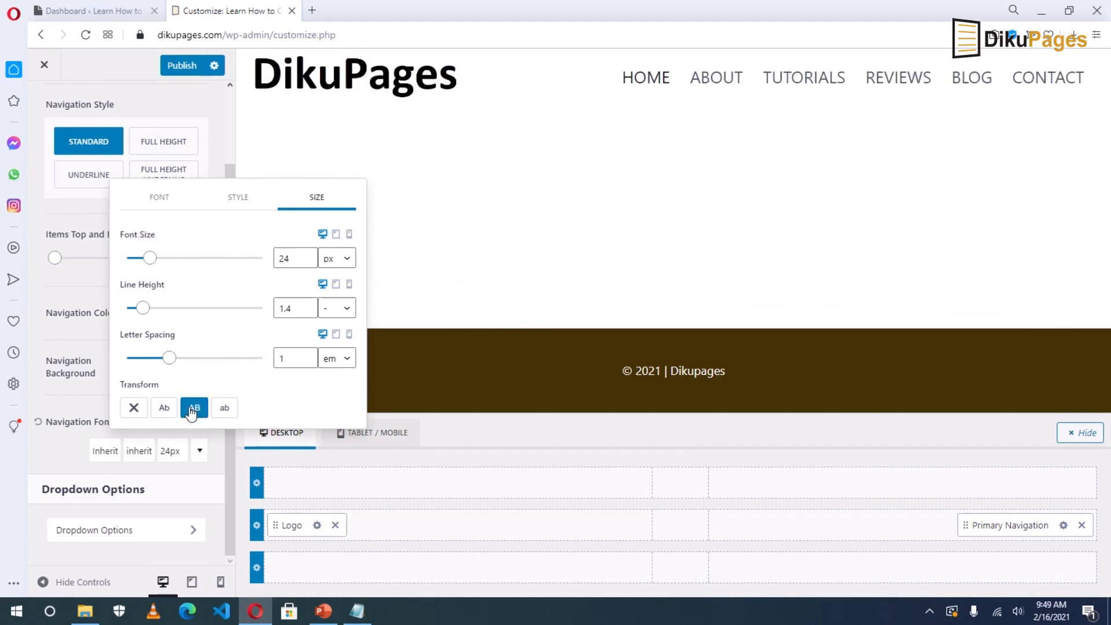
Set the navigation font size to 18 px and publish to the live site.
{"action": "left_click_drag", "start_coordinate": [147, 259], "coordinate": [144, 257]}
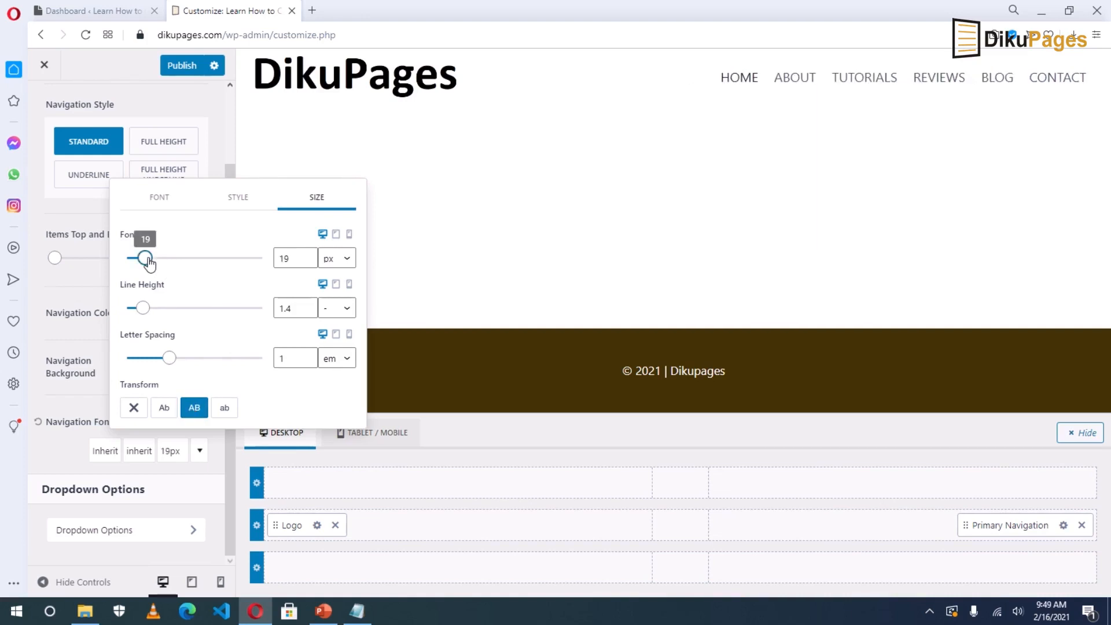
{"action": "left_click", "coordinate": [284, 258]}
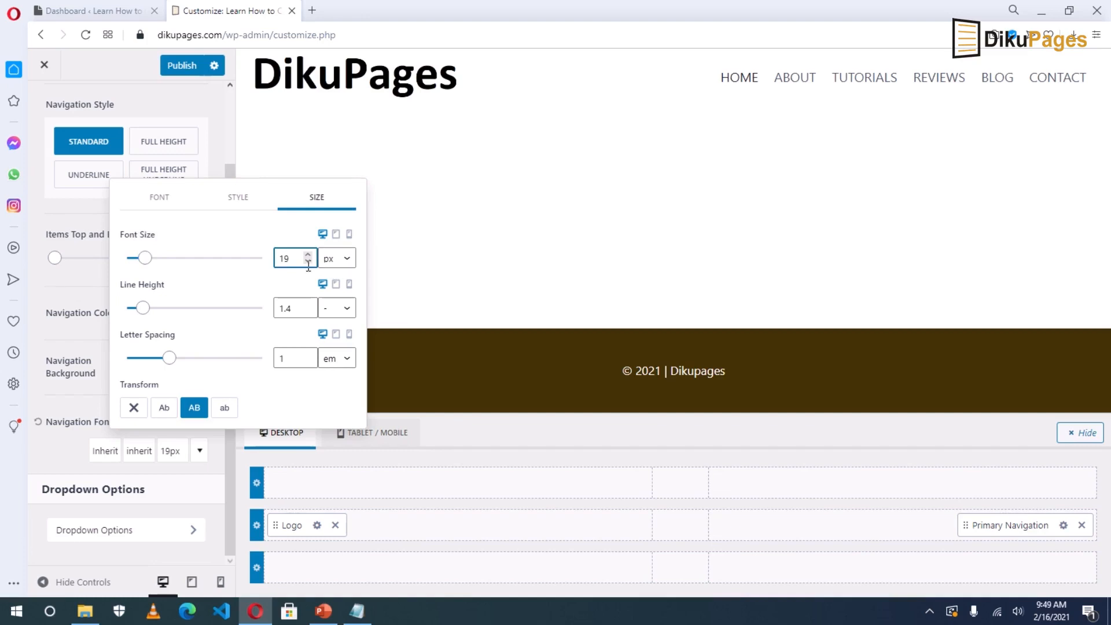
{"action": "left_click", "coordinate": [308, 261]}
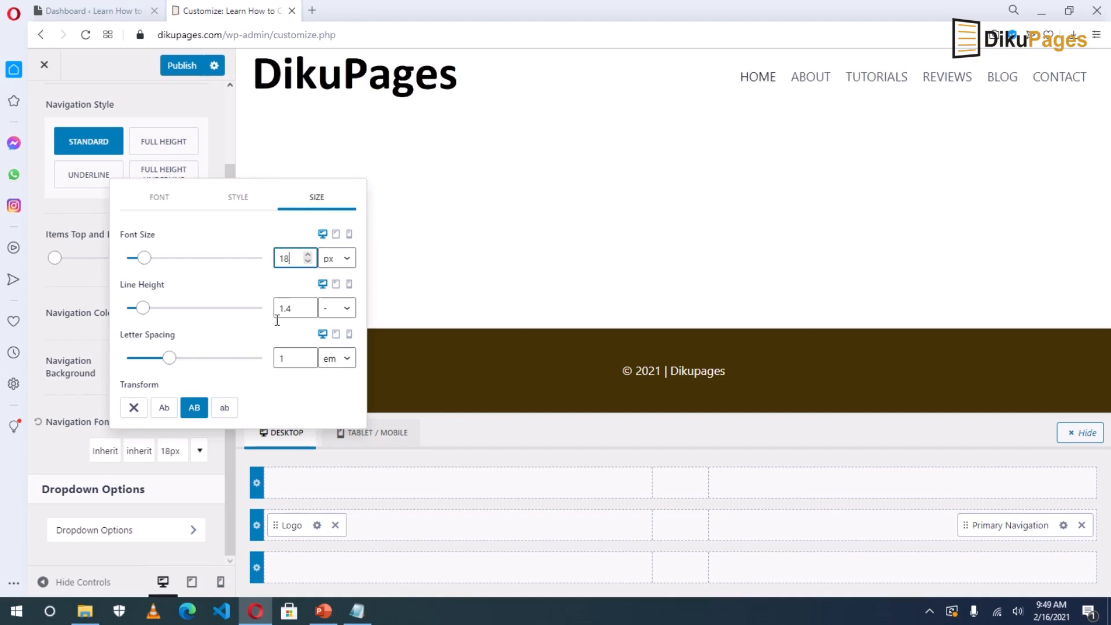
{"action": "left_click", "coordinate": [32, 451]}
{"action": "left_click", "coordinate": [171, 65]}
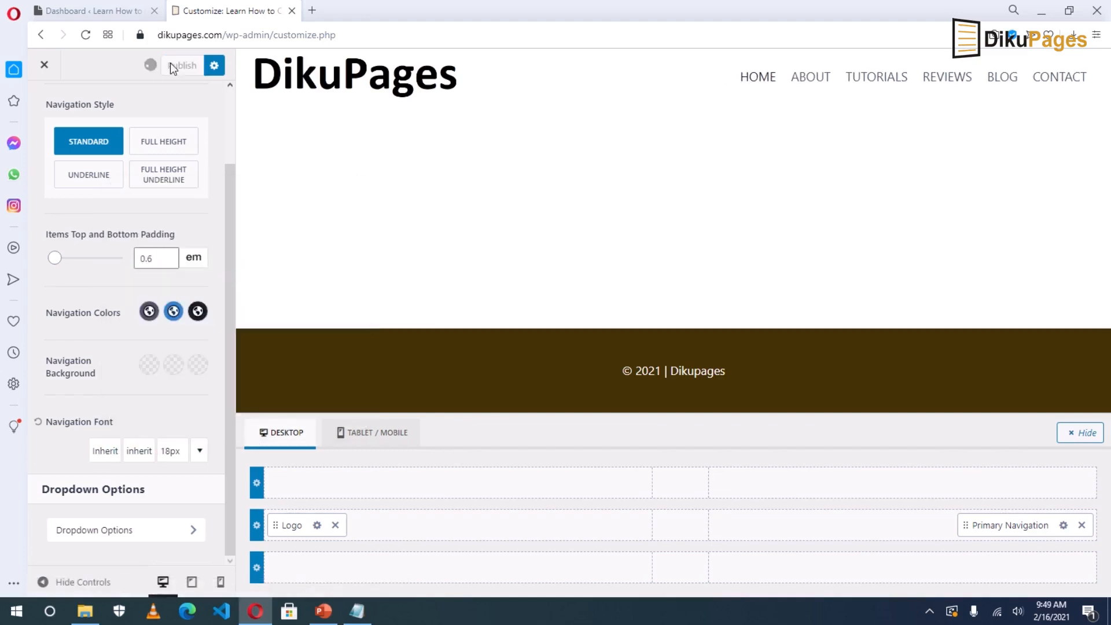
{"action": "left_click", "coordinate": [50, 68]}
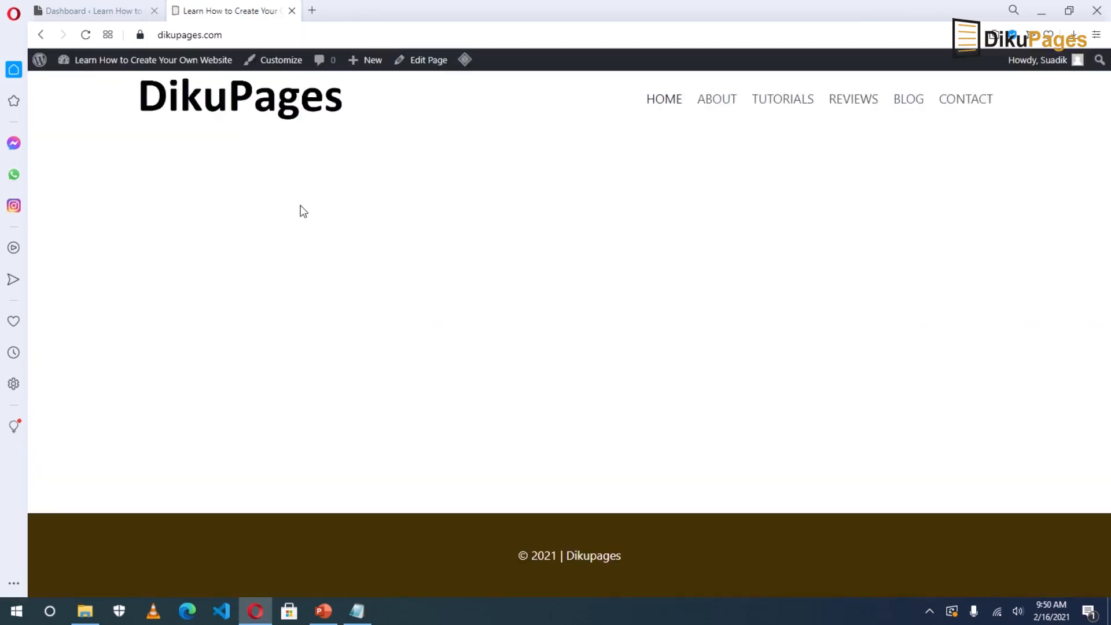
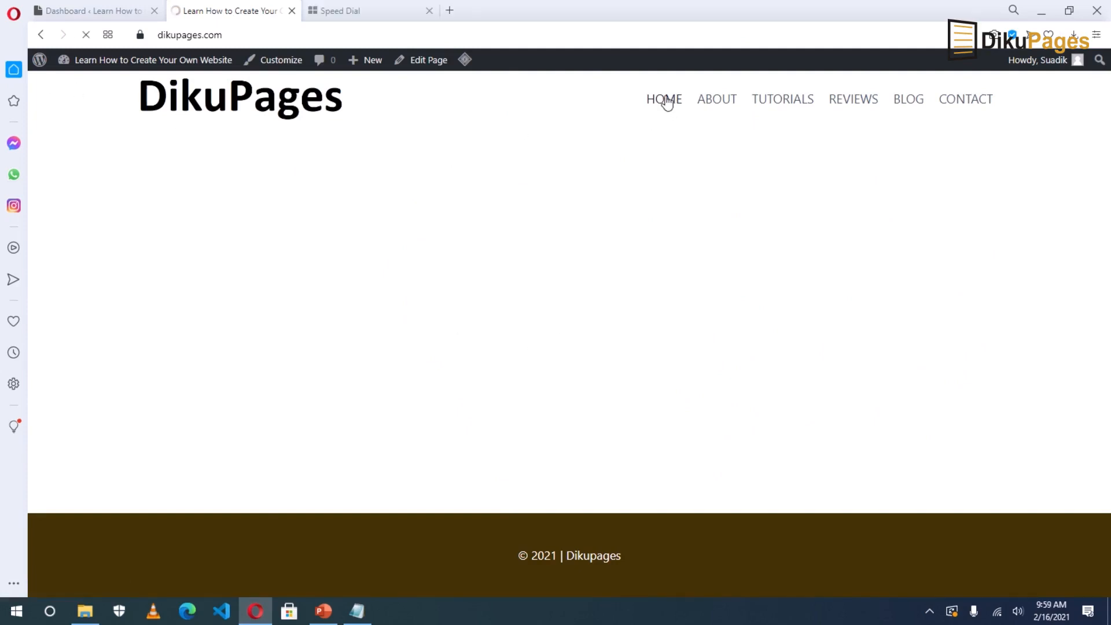
Open the Home page in the Elementor editor from the live site and browse the widget panel.
{"action": "left_click", "coordinate": [426, 66]}
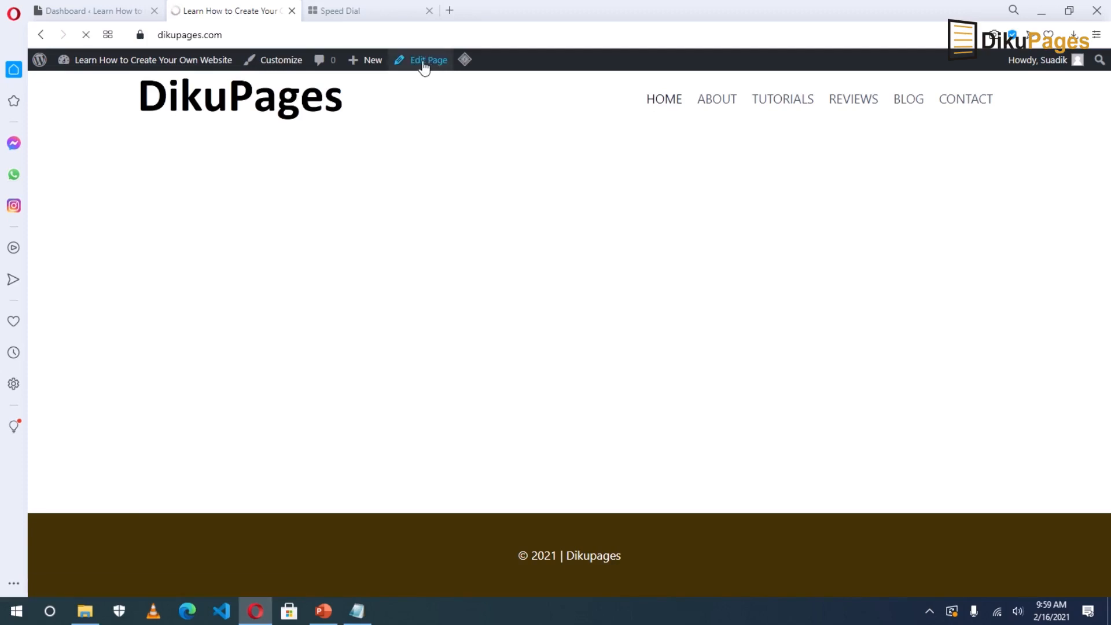
{"action": "left_click", "coordinate": [319, 70]}
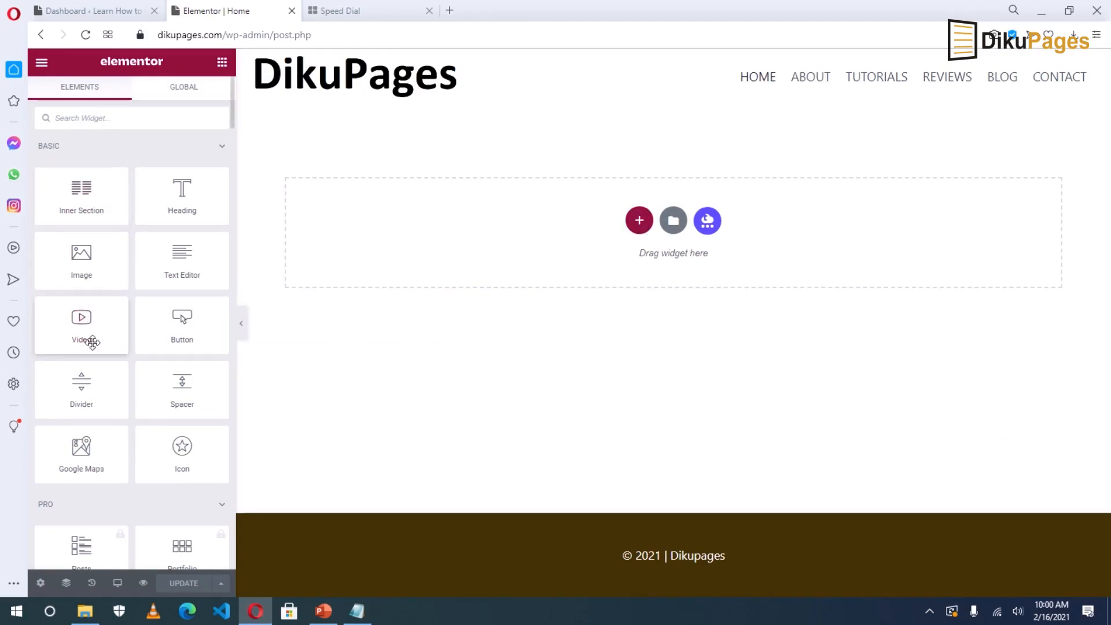
{"action": "scroll", "coordinate": [93, 343], "scroll_direction": "down", "scroll_amount": 1}
{"action": "scroll", "coordinate": [92, 335], "scroll_direction": "down", "scroll_amount": 5}
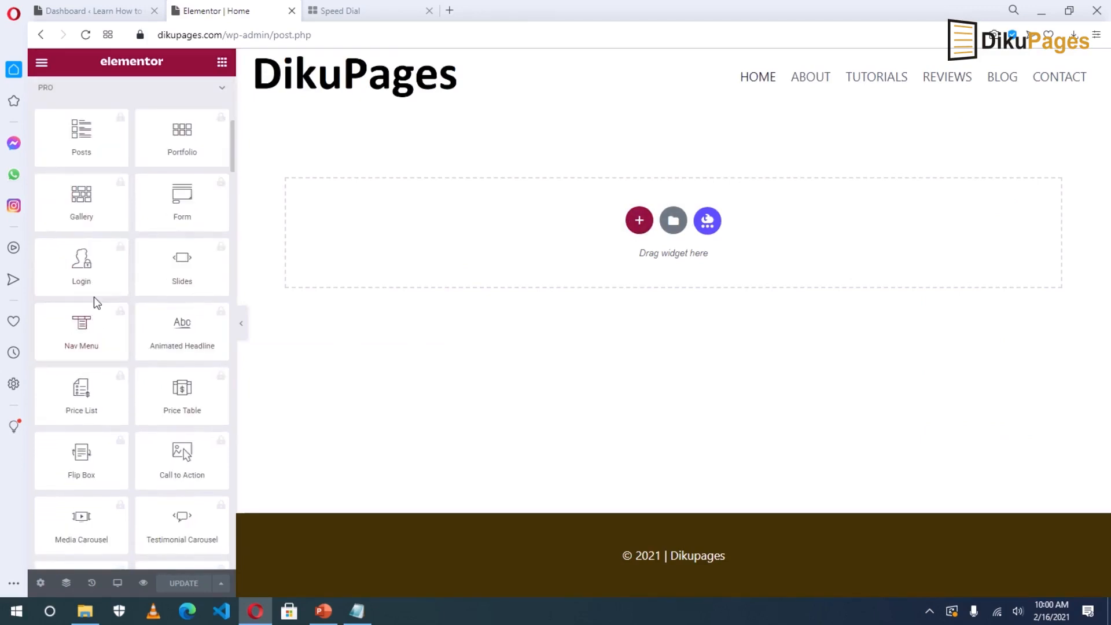
{"action": "scroll", "coordinate": [110, 318], "scroll_direction": "down", "scroll_amount": 15}
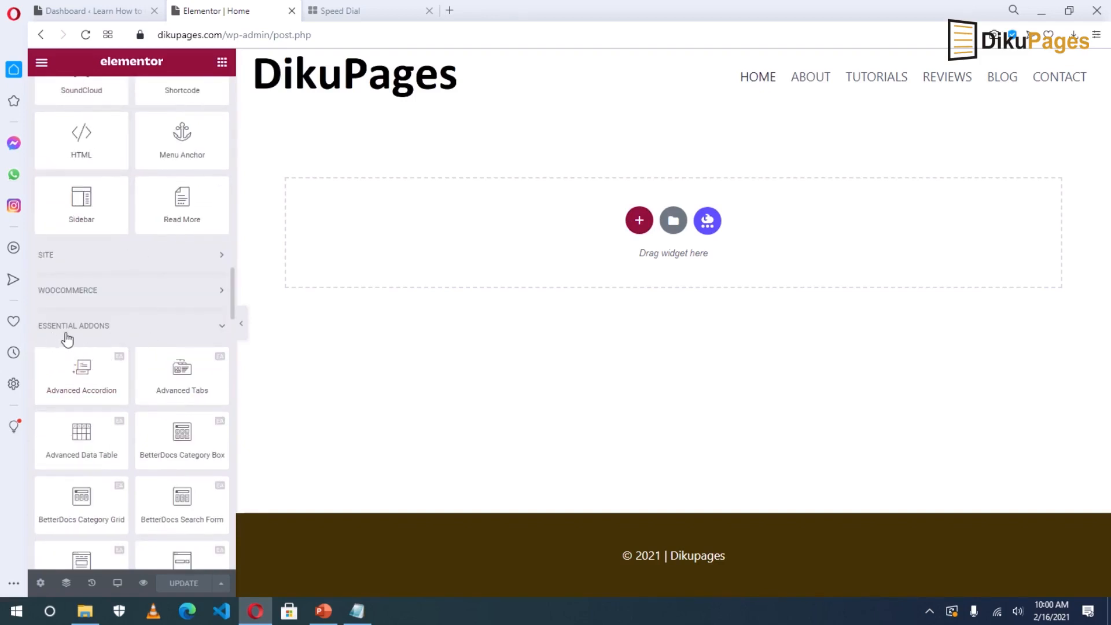
{"action": "scroll", "coordinate": [111, 367], "scroll_direction": "down", "scroll_amount": 6}
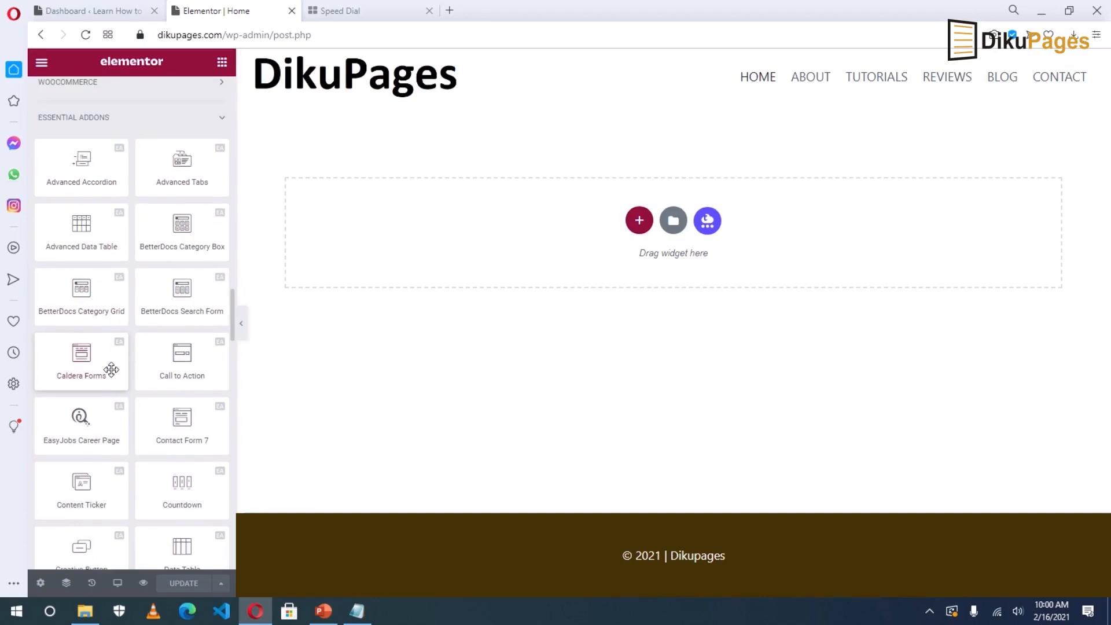
{"action": "scroll", "coordinate": [111, 370], "scroll_direction": "down", "scroll_amount": 7}
{"action": "scroll", "coordinate": [110, 367], "scroll_direction": "up", "scroll_amount": 9}
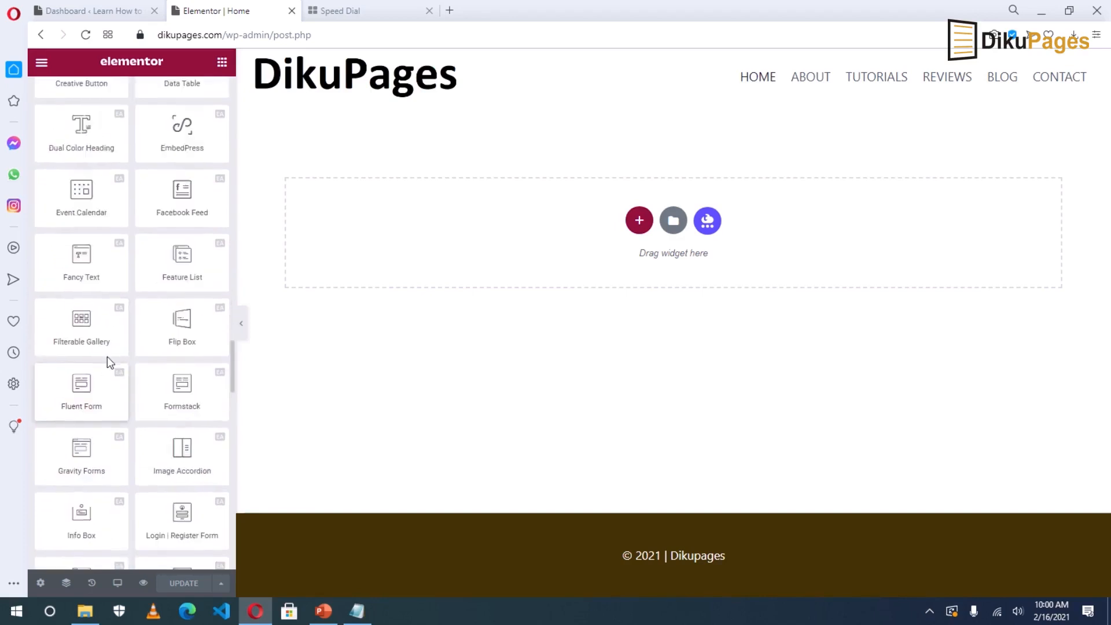
{"action": "scroll", "coordinate": [107, 352], "scroll_direction": "up", "scroll_amount": 15}
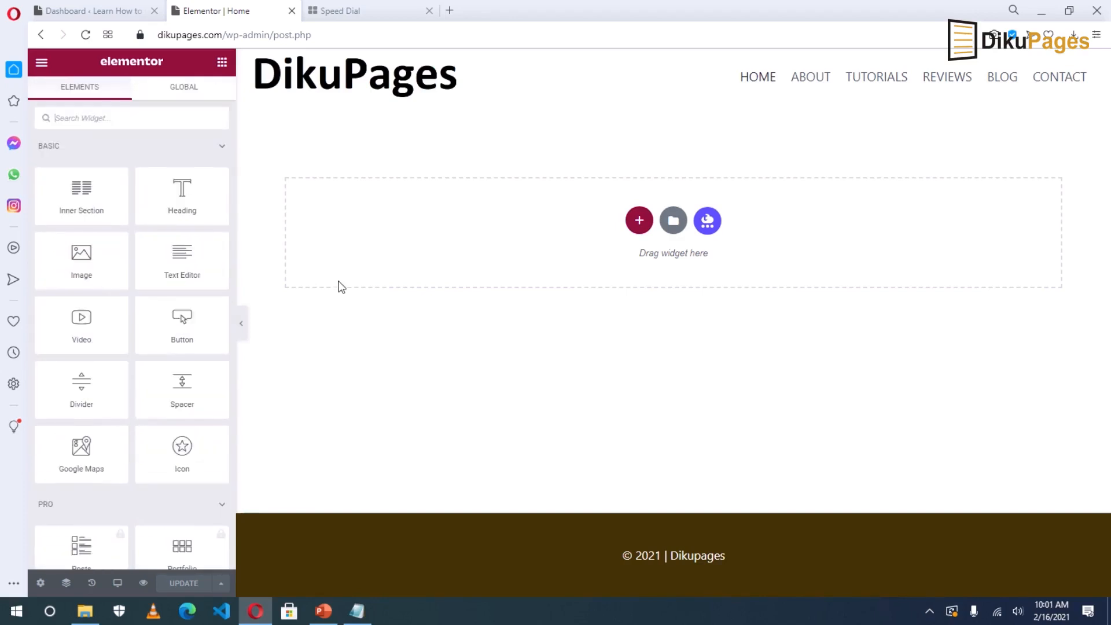
Add a new single-column section to the top of the Home page.
{"action": "left_click", "coordinate": [639, 225]}
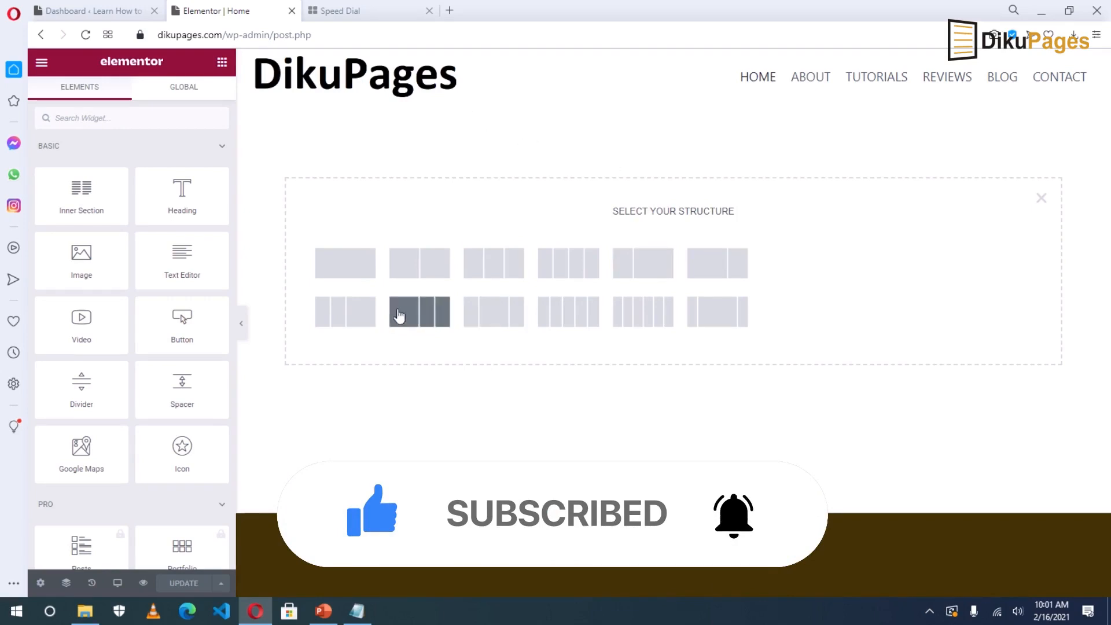
{"action": "left_click", "coordinate": [344, 272]}
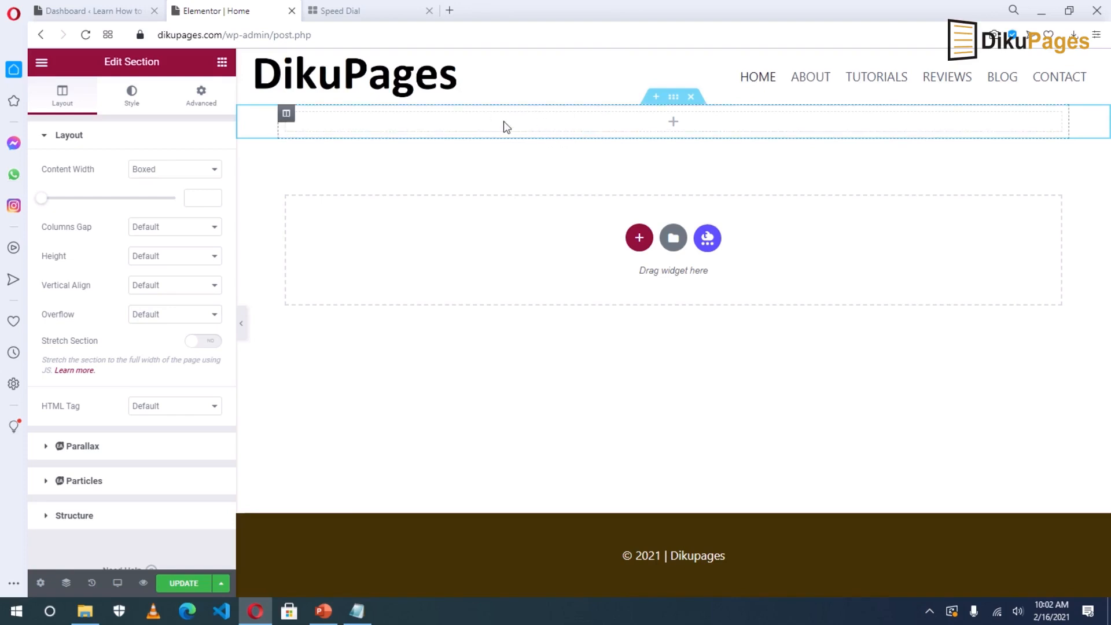
{"action": "left_click", "coordinate": [674, 98]}
{"action": "left_click", "coordinate": [63, 100]}
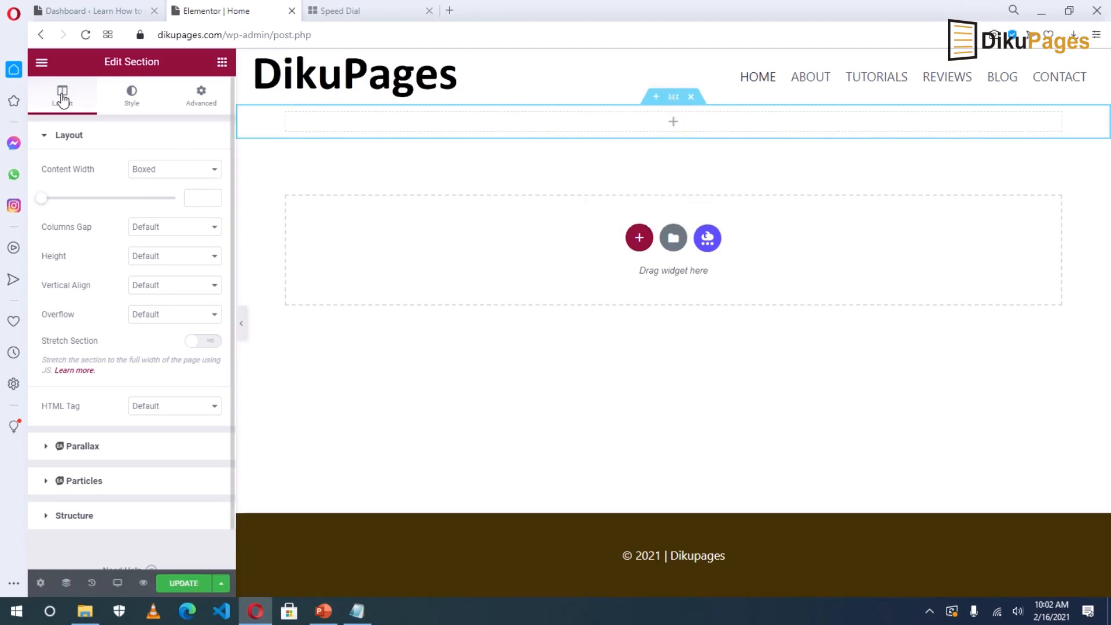
Set the section height to Min Height with a 400 px minimum.
{"action": "left_click", "coordinate": [144, 259]}
{"action": "left_click", "coordinate": [168, 321]}
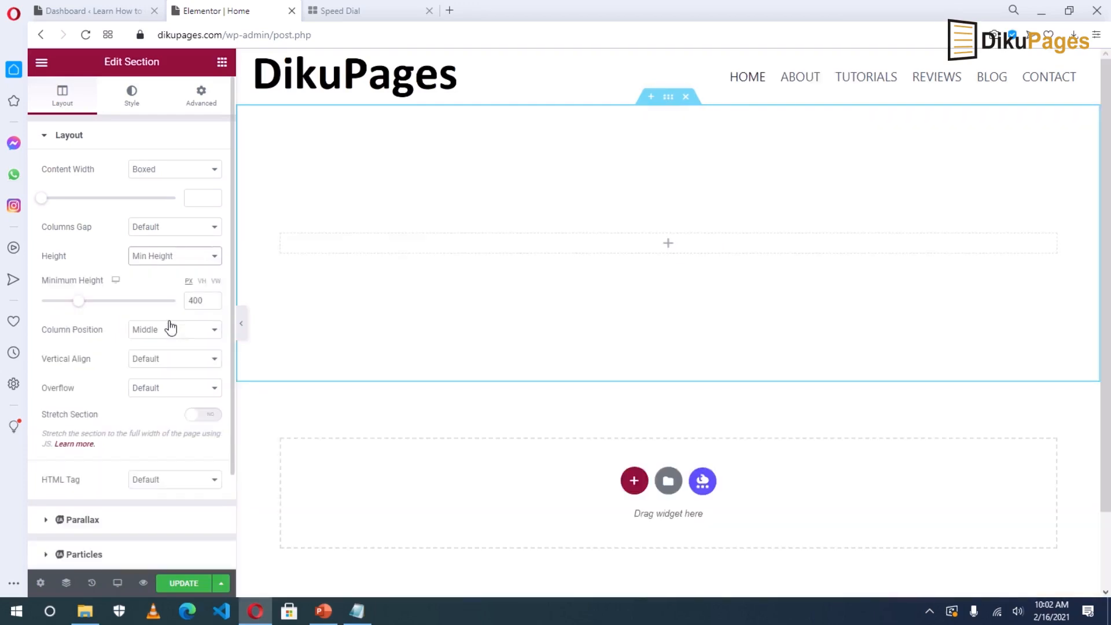
{"action": "left_click", "coordinate": [204, 300]}
{"action": "left_click_drag", "start_coordinate": [198, 300], "coordinate": [185, 303]}
{"action": "type", "text": "350"}
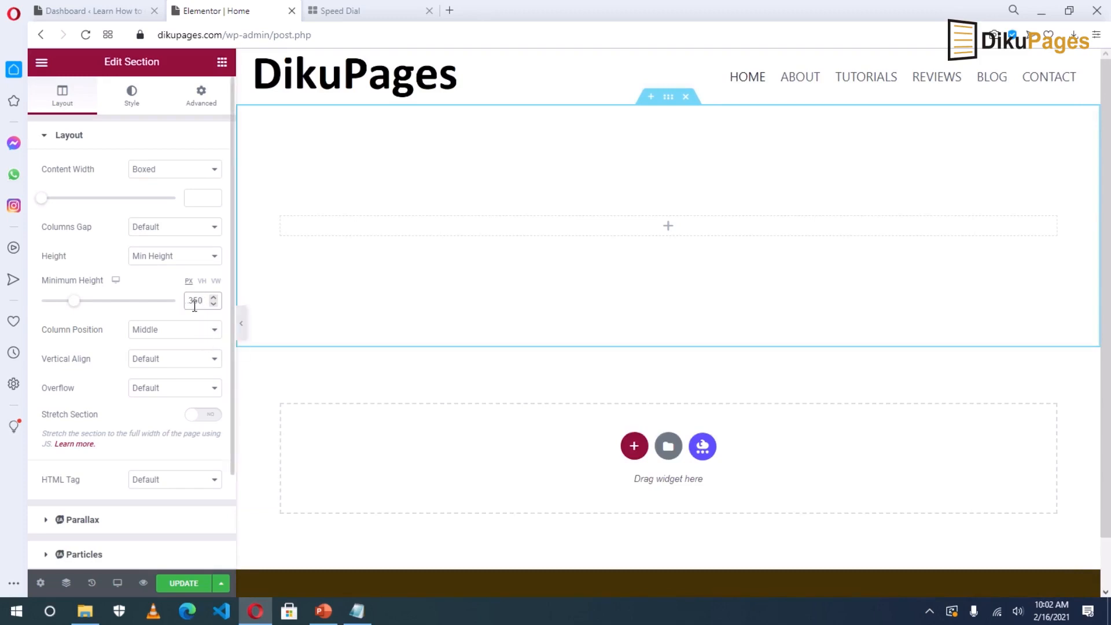
{"action": "double_click", "coordinate": [195, 302]}
{"action": "type", "text": "400"}
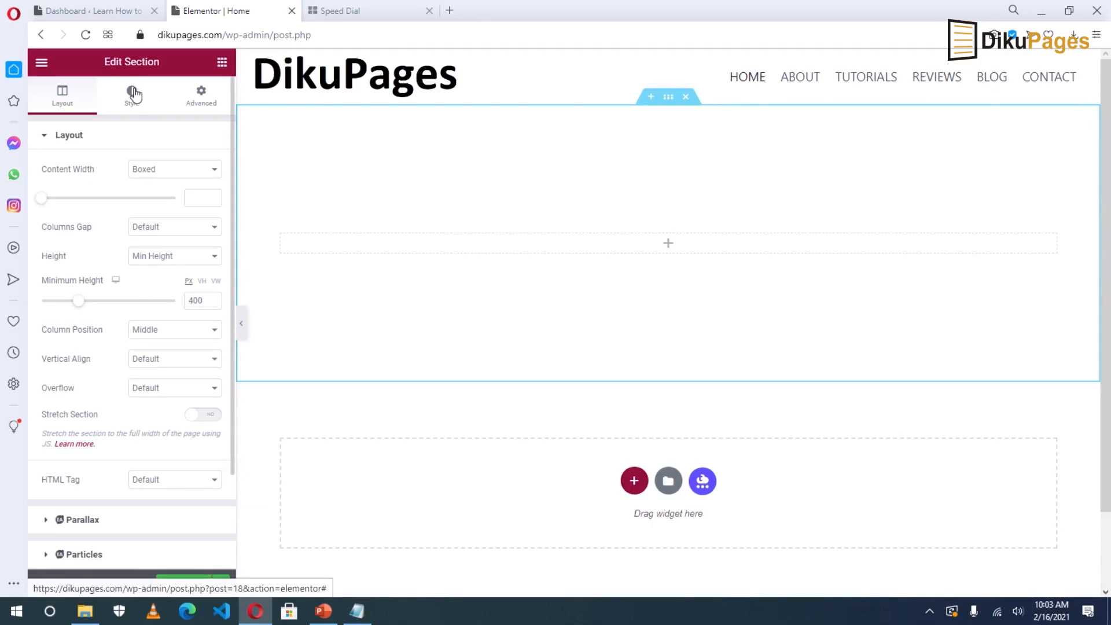
Switch the section background to Gradient with #c2930a, copied from Notepad, as the first colour.
{"action": "left_click", "coordinate": [128, 104]}
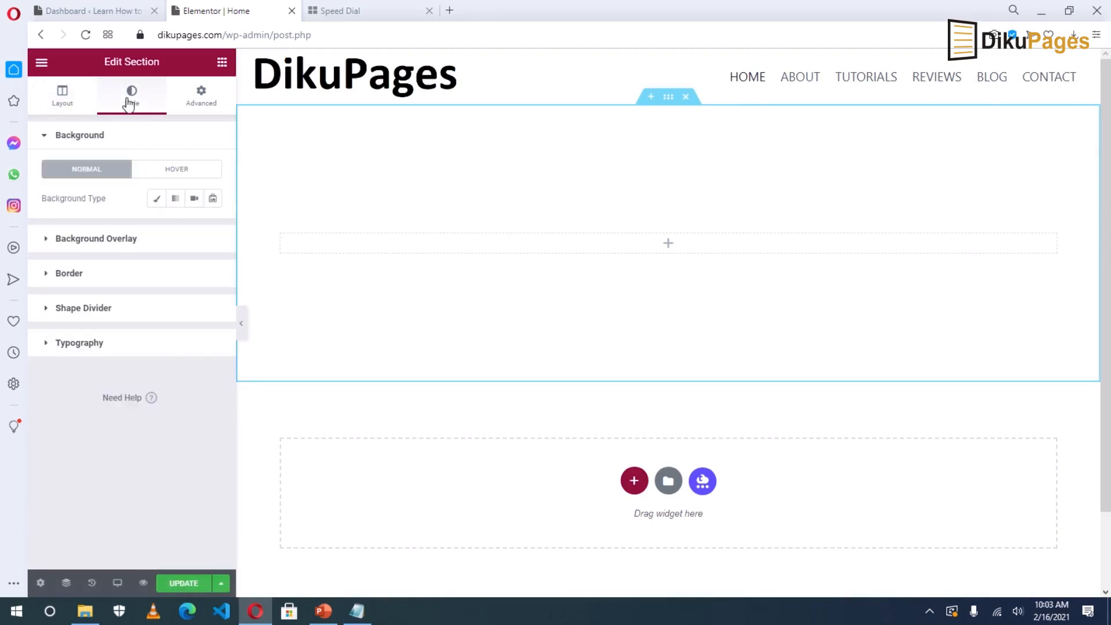
{"action": "left_click", "coordinate": [156, 199]}
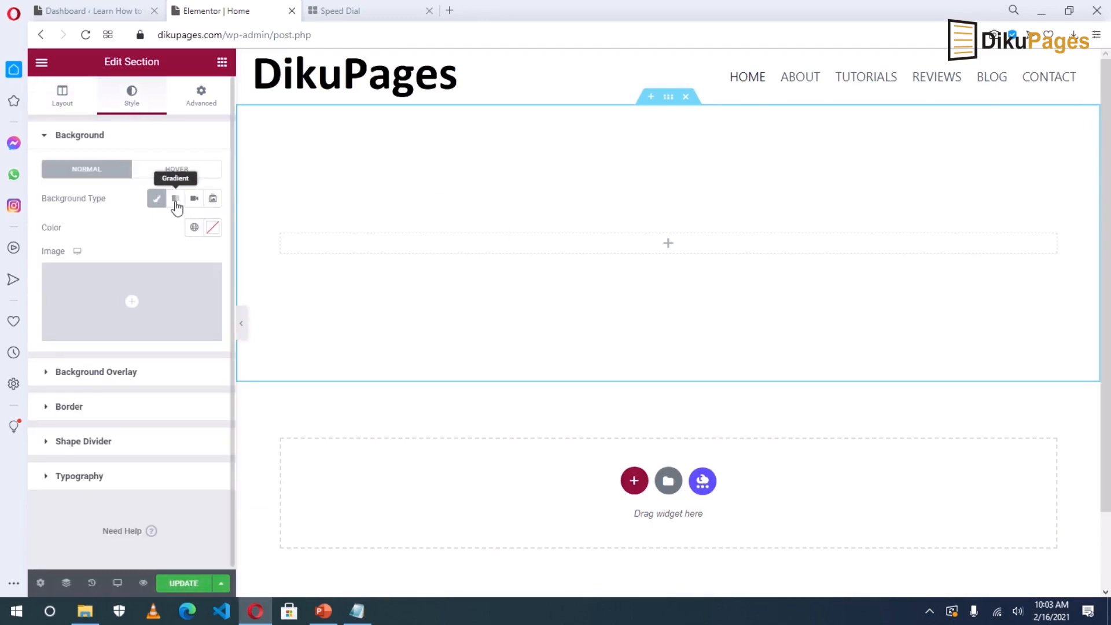
{"action": "left_click", "coordinate": [176, 202]}
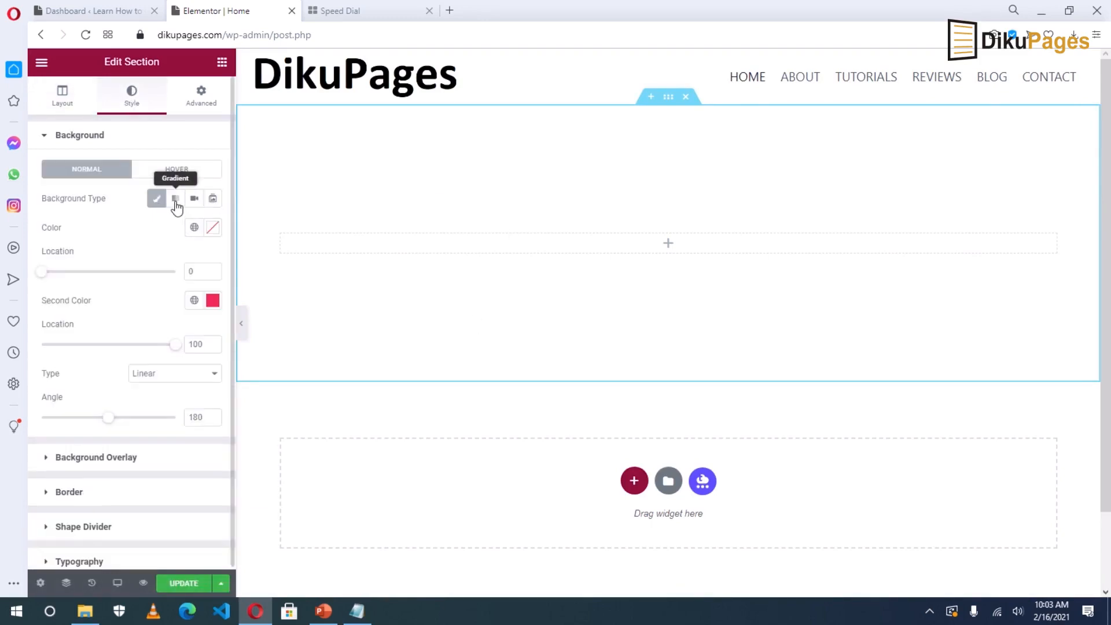
{"action": "left_click", "coordinate": [213, 228]}
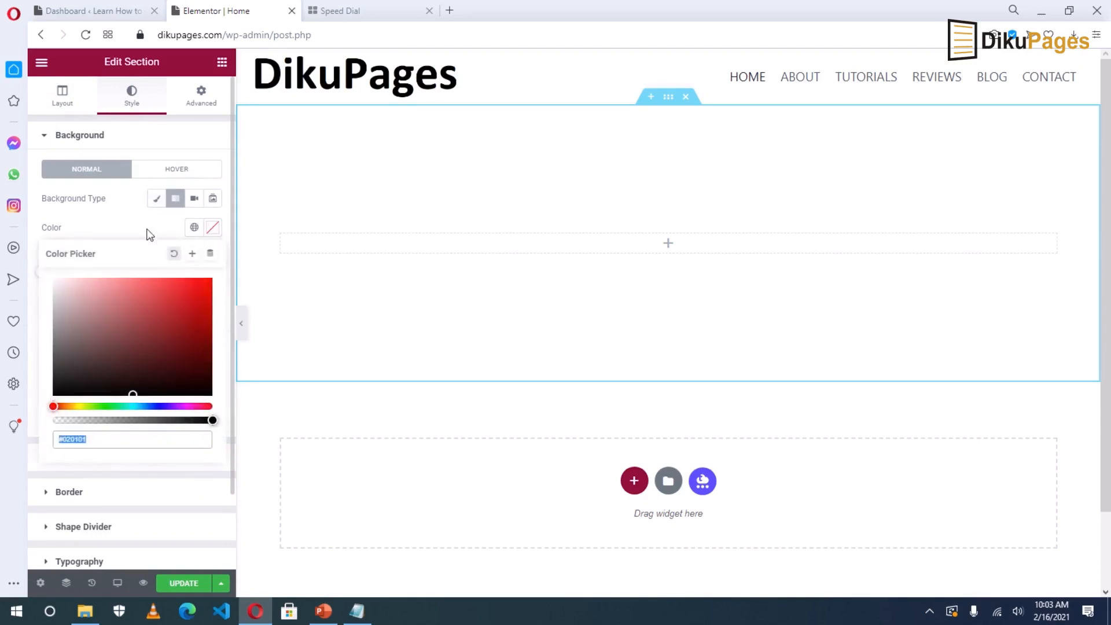
{"action": "left_click", "coordinate": [357, 611]}
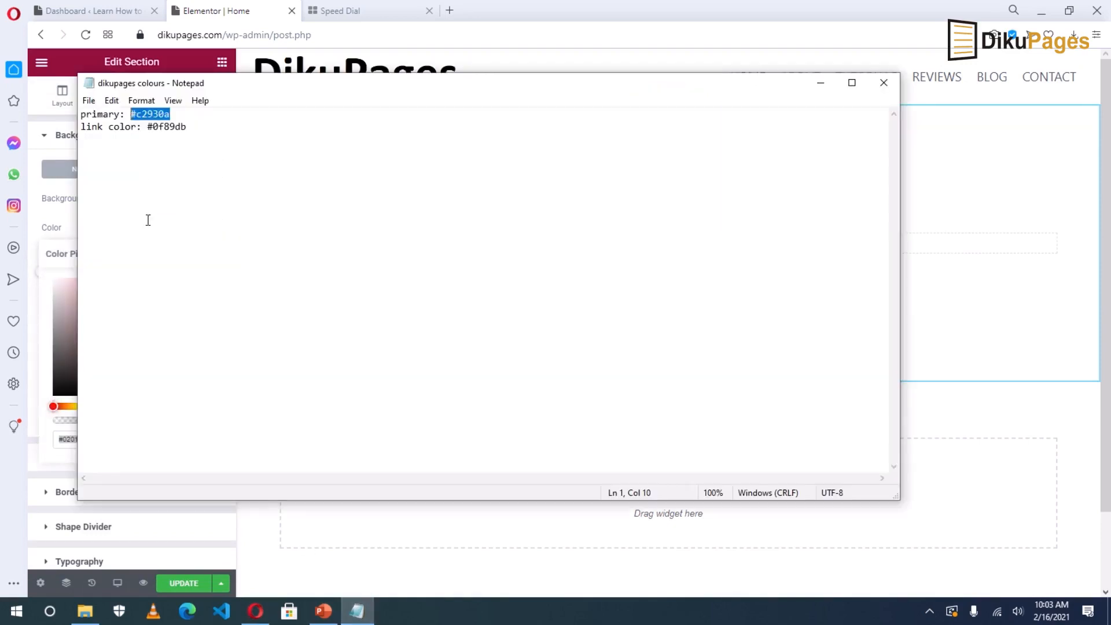
{"action": "right_click", "coordinate": [150, 114]}
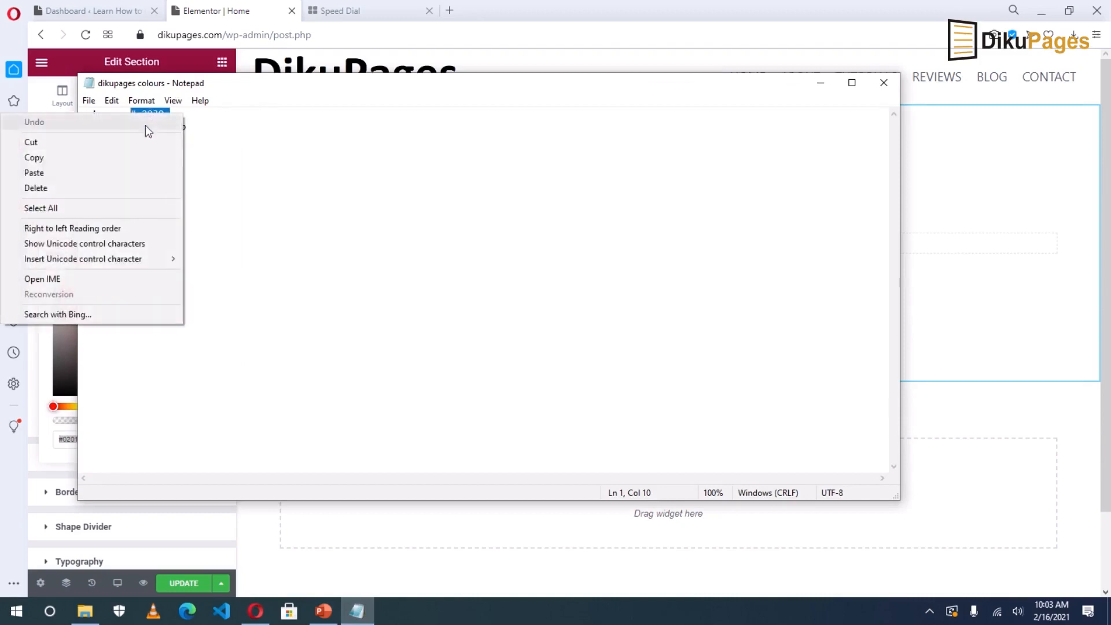
{"action": "left_click", "coordinate": [60, 162]}
{"action": "left_click", "coordinate": [256, 611]}
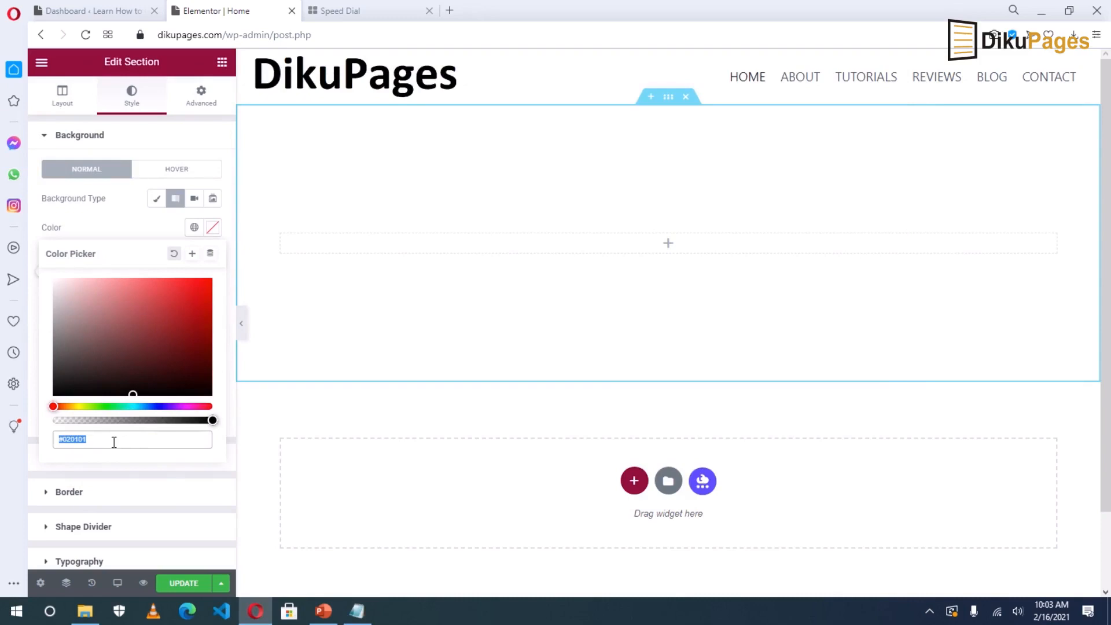
{"action": "key", "text": "ctrl+v"}
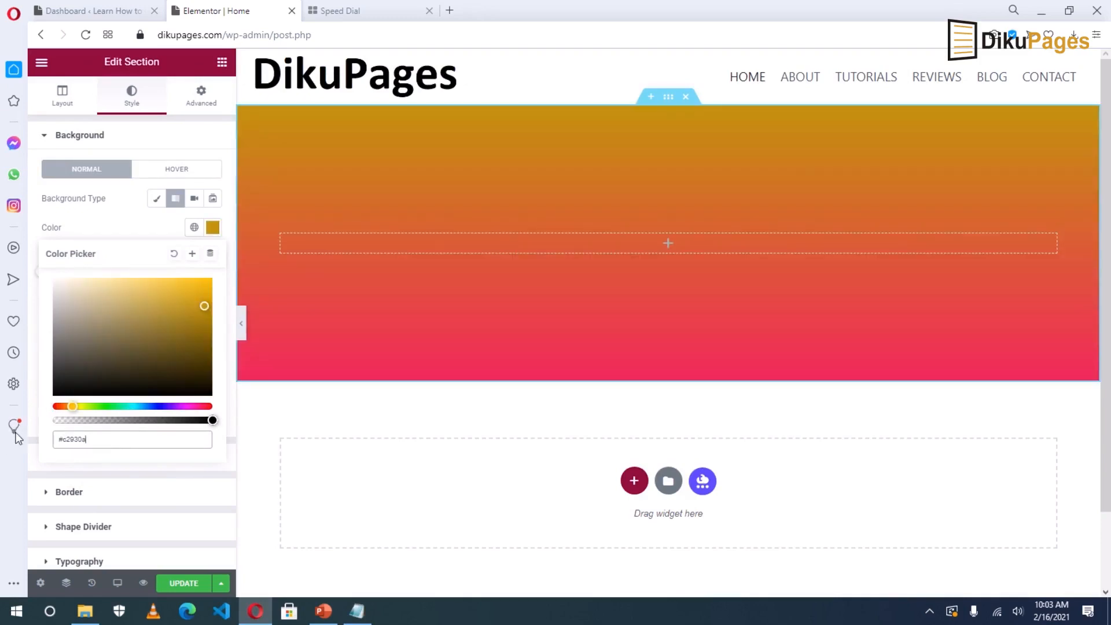
Set the gradient's second colour to #c2930a too, and update the page.
{"action": "left_click", "coordinate": [33, 445]}
{"action": "left_click", "coordinate": [96, 452]}
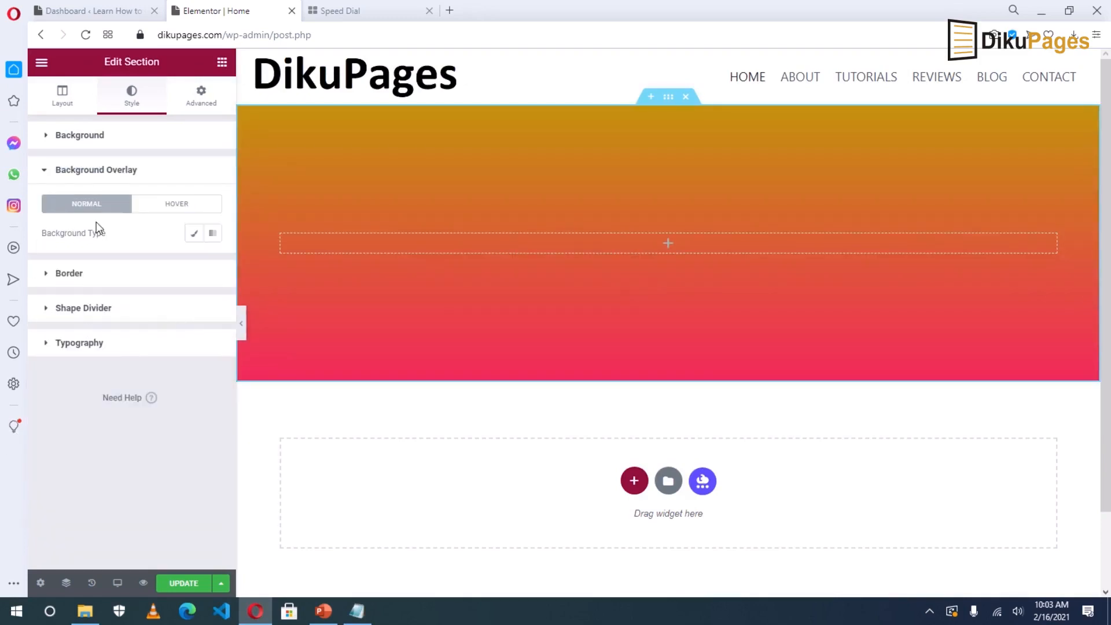
{"action": "left_click", "coordinate": [80, 136]}
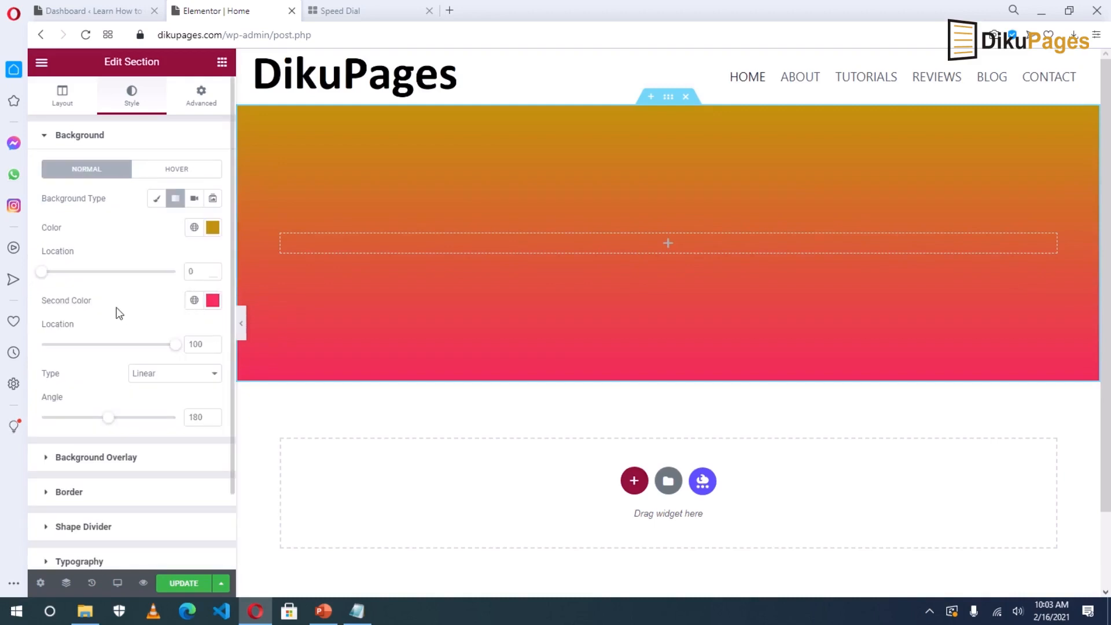
{"action": "left_click", "coordinate": [213, 301]}
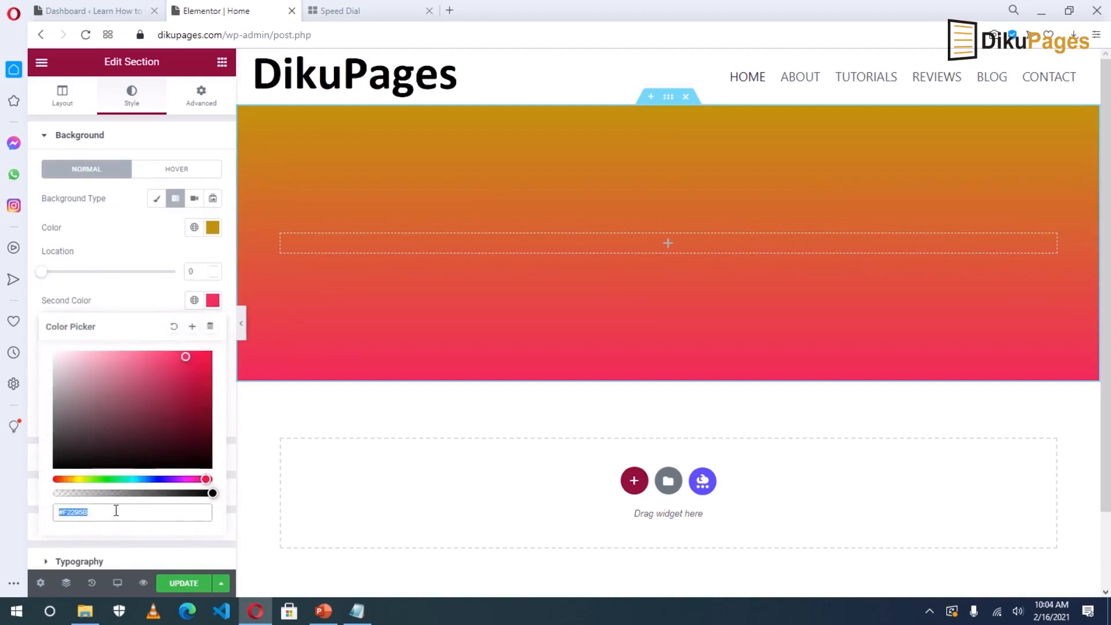
{"action": "key", "text": "ctrl+v"}
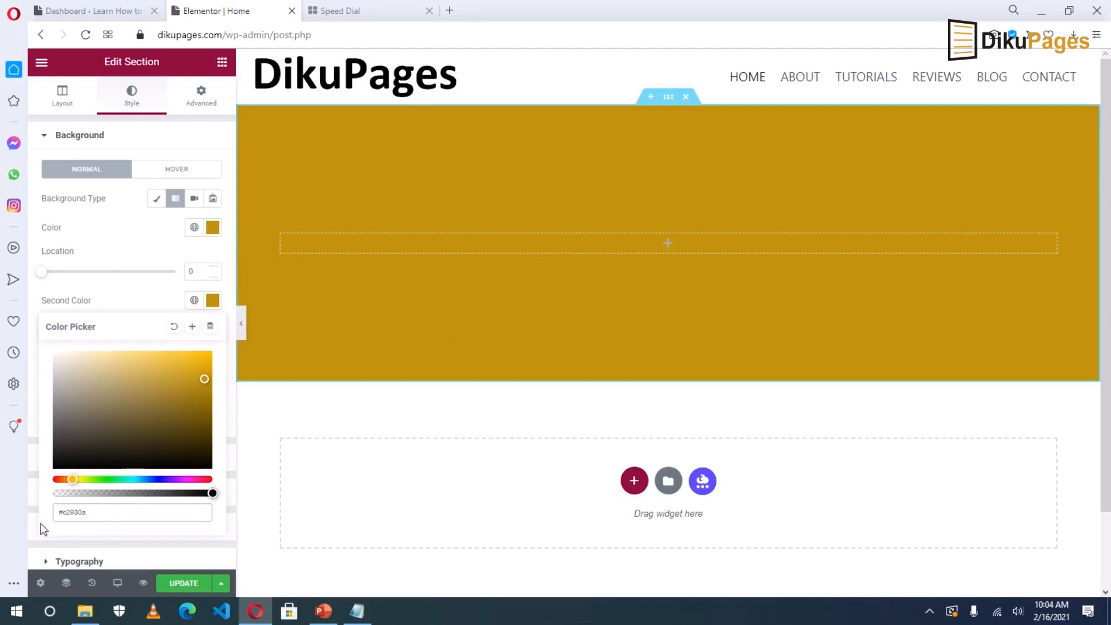
{"action": "left_click", "coordinate": [174, 584]}
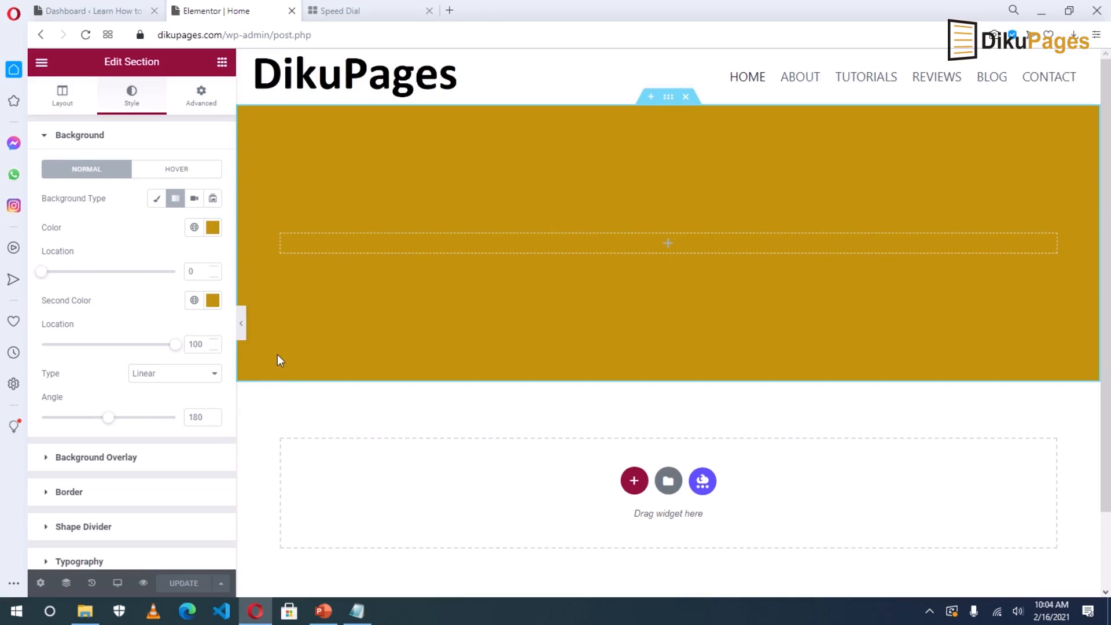
{"action": "left_click", "coordinate": [40, 65]}
Set the global Primary colour to #c2930a, add a new global colour, and update the site settings.
{"action": "left_click", "coordinate": [91, 126]}
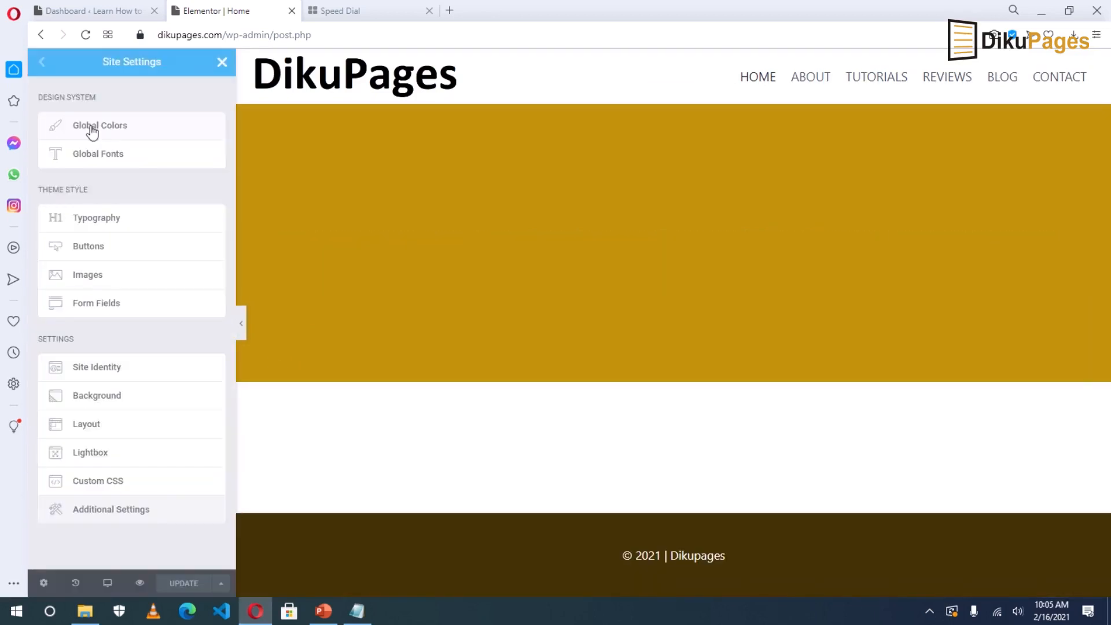
{"action": "left_click", "coordinate": [115, 131]}
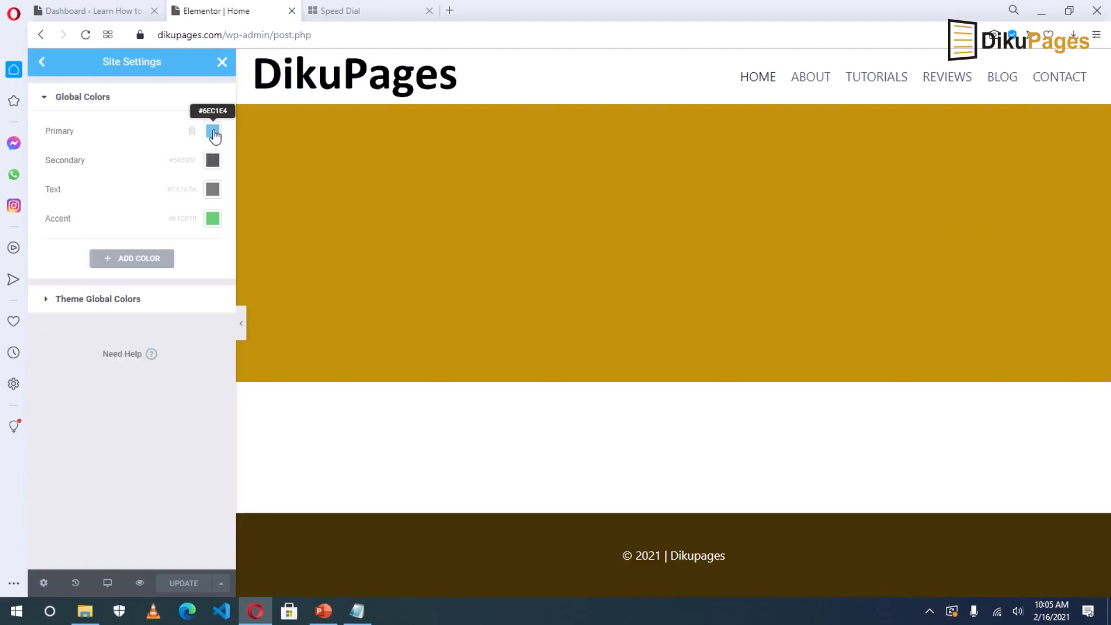
{"action": "left_click", "coordinate": [213, 131]}
{"action": "key", "text": "ctrl+v"}
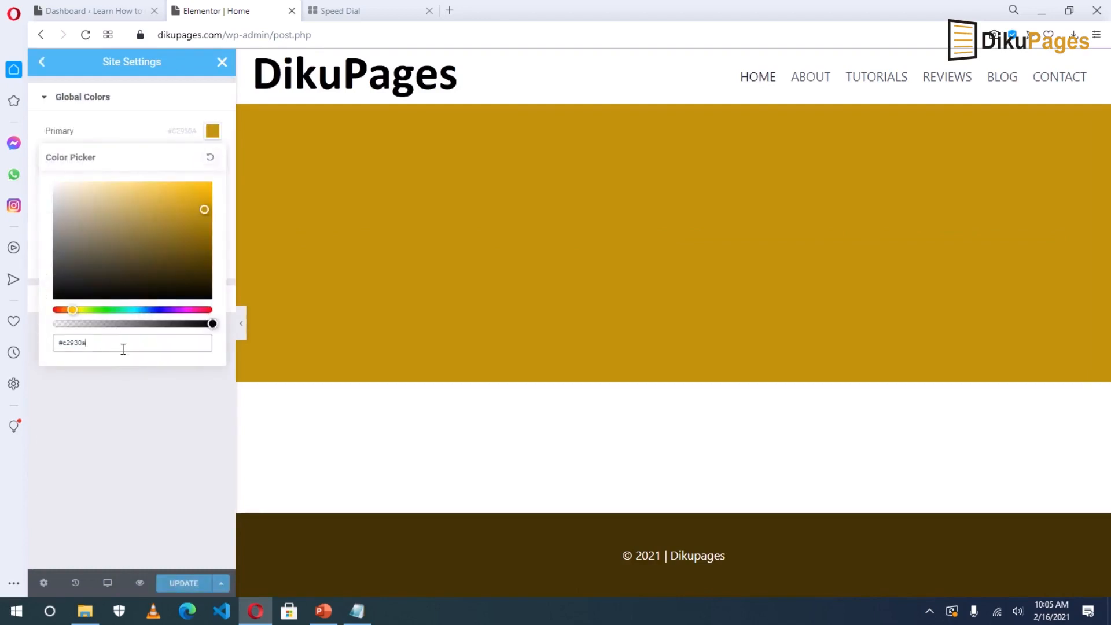
{"action": "left_click", "coordinate": [102, 400]}
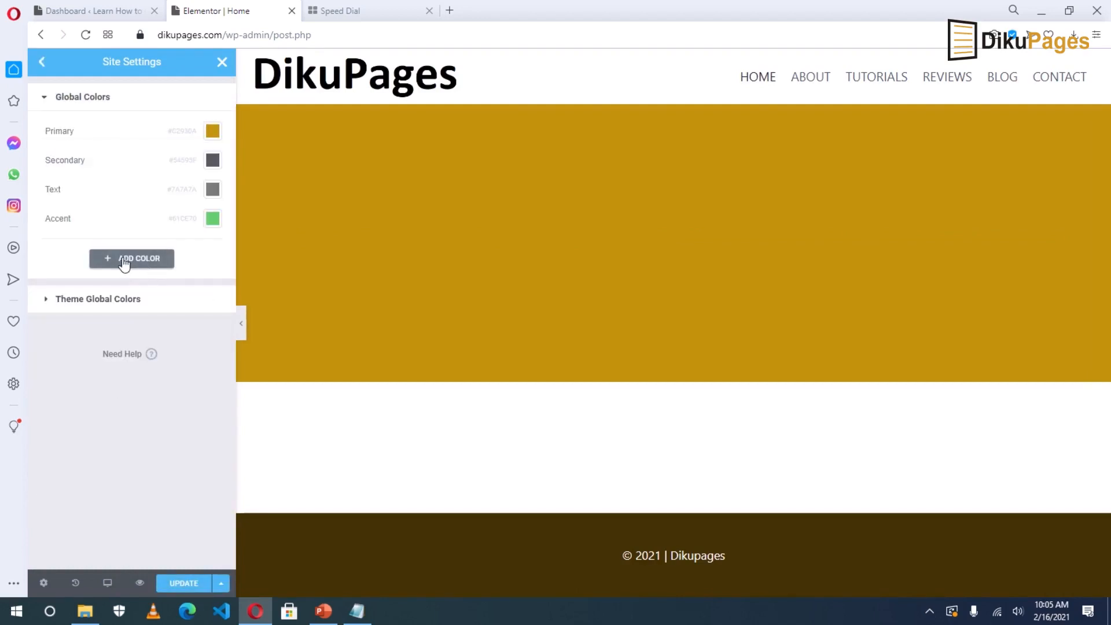
{"action": "left_click", "coordinate": [122, 259]}
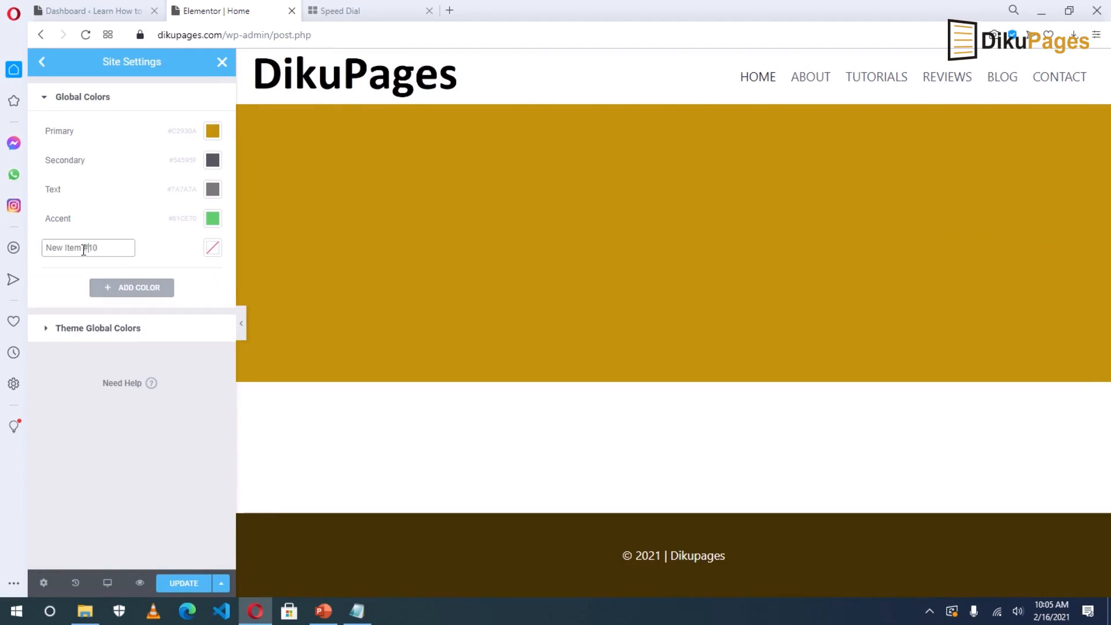
{"action": "left_click", "coordinate": [83, 250]}
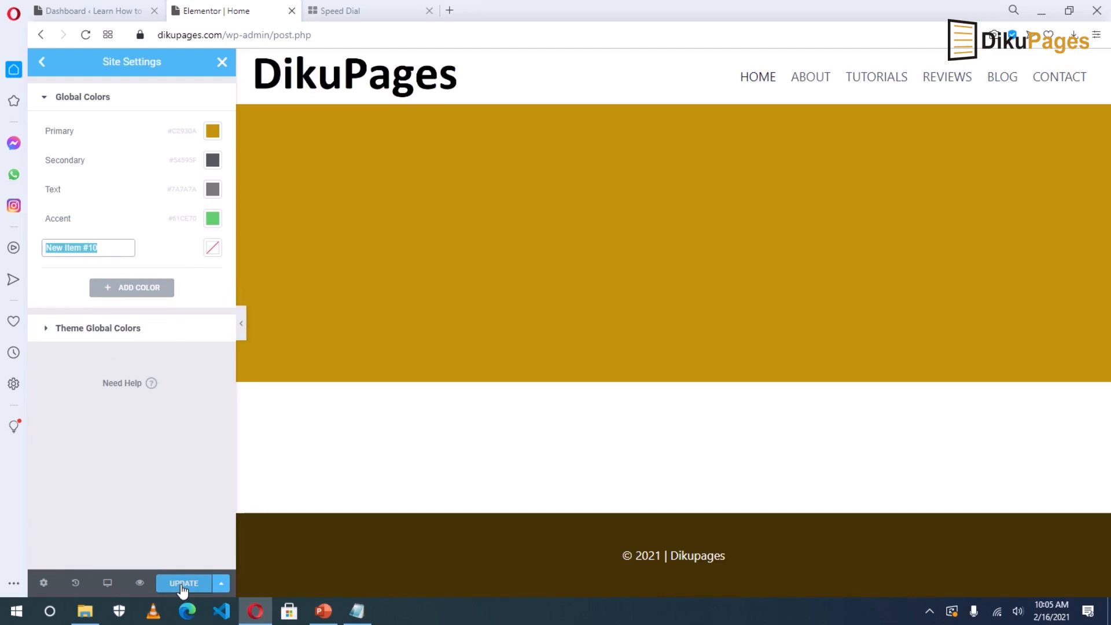
{"action": "left_click", "coordinate": [149, 328]}
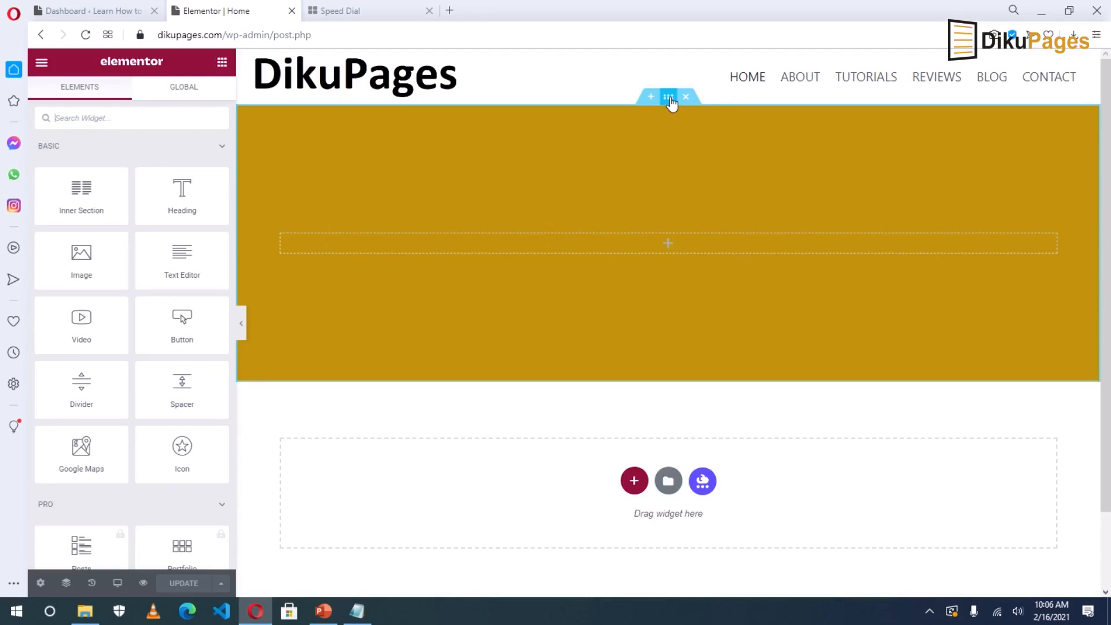
Link the hero section's background colour to the global Primary colour.
{"action": "left_click", "coordinate": [670, 102]}
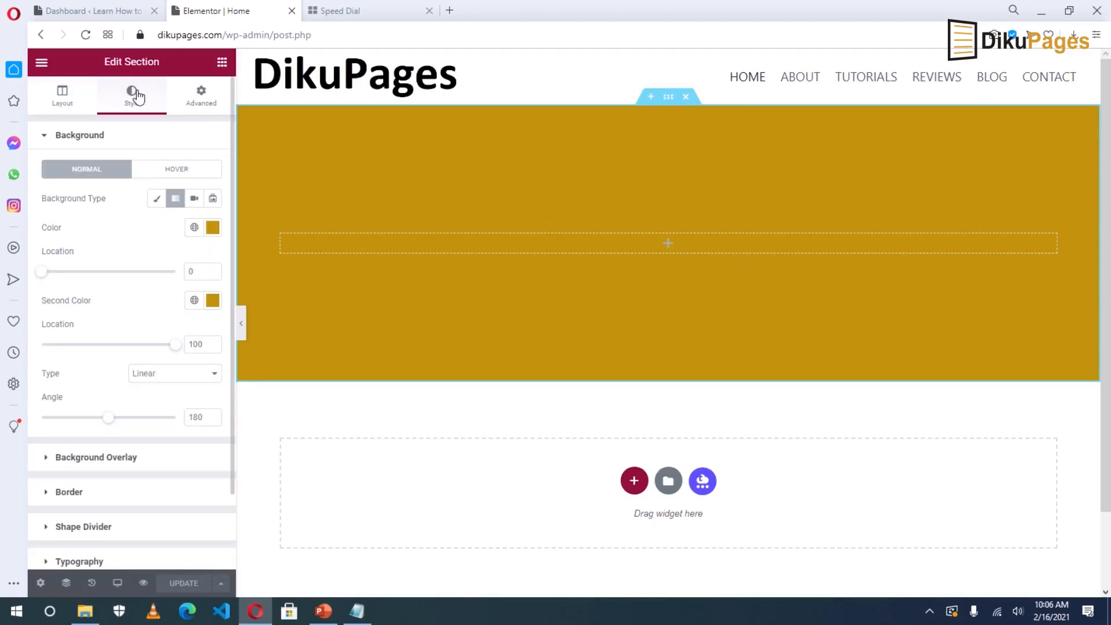
{"action": "left_click", "coordinate": [193, 228]}
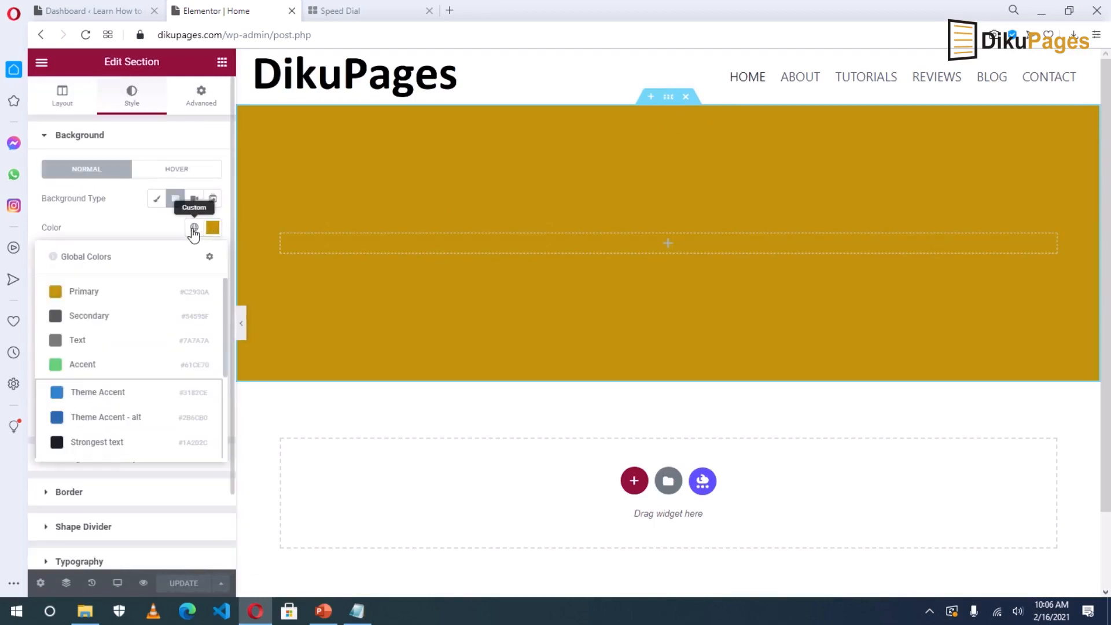
{"action": "left_click", "coordinate": [90, 297]}
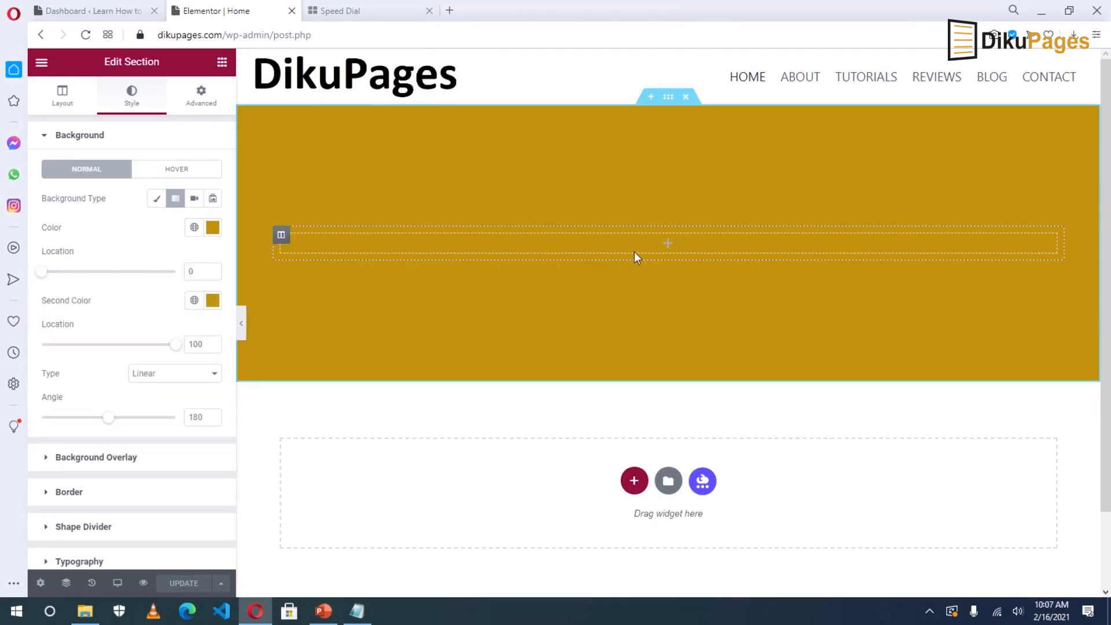
{"action": "left_click", "coordinate": [222, 64]}
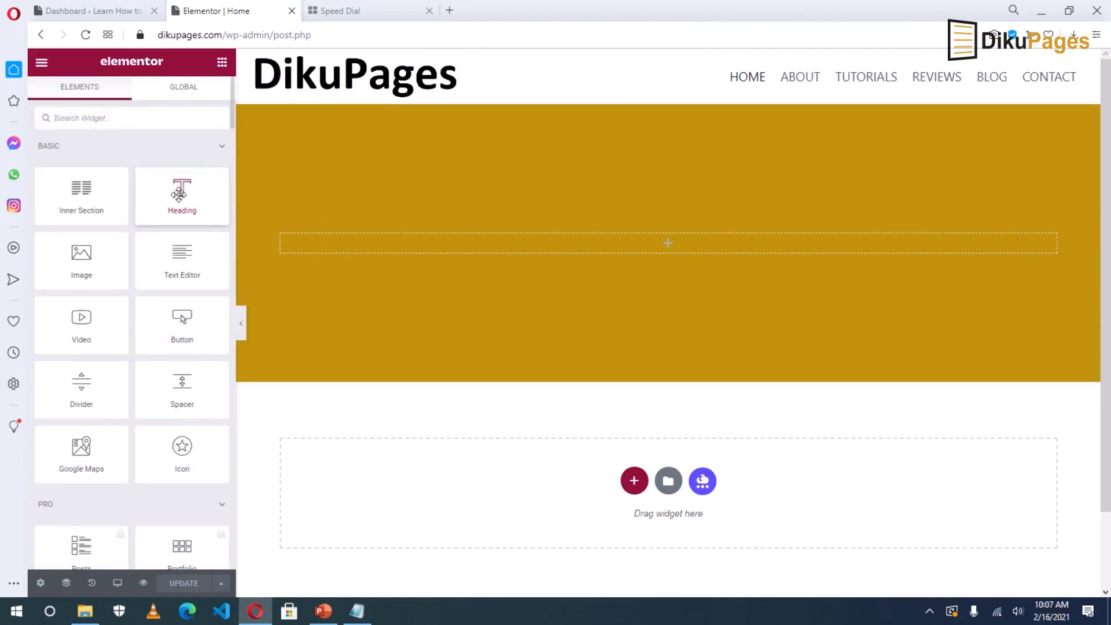
Drop a Heading widget into the hero section and make its text white (#FFFFFF).
{"action": "left_click_drag", "start_coordinate": [179, 194], "coordinate": [615, 246]}
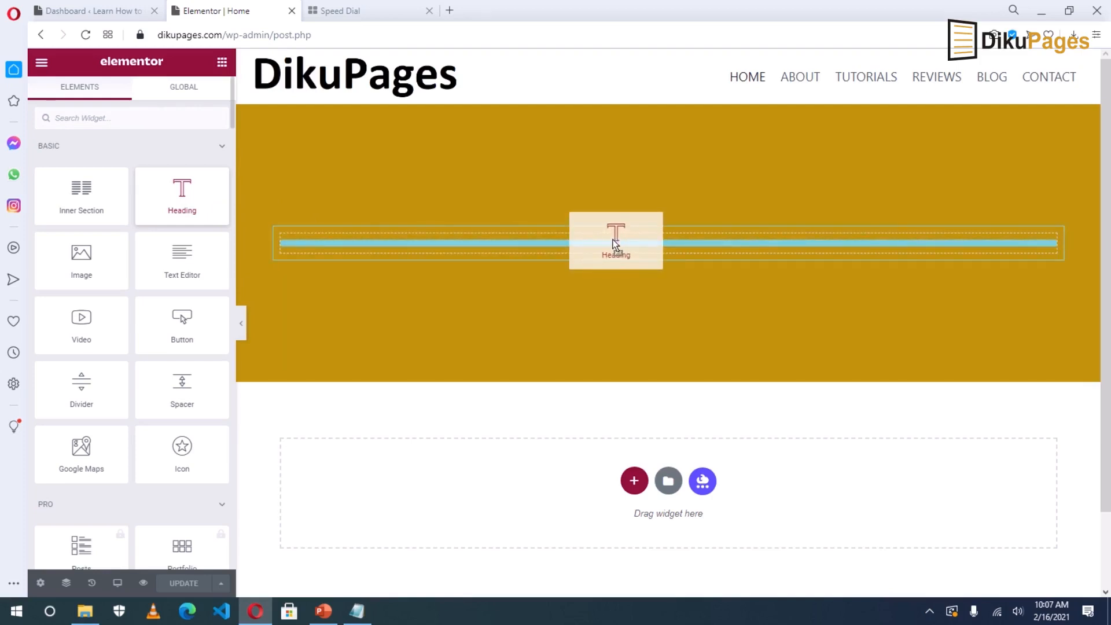
{"action": "left_click_drag", "start_coordinate": [615, 243], "coordinate": [598, 240]}
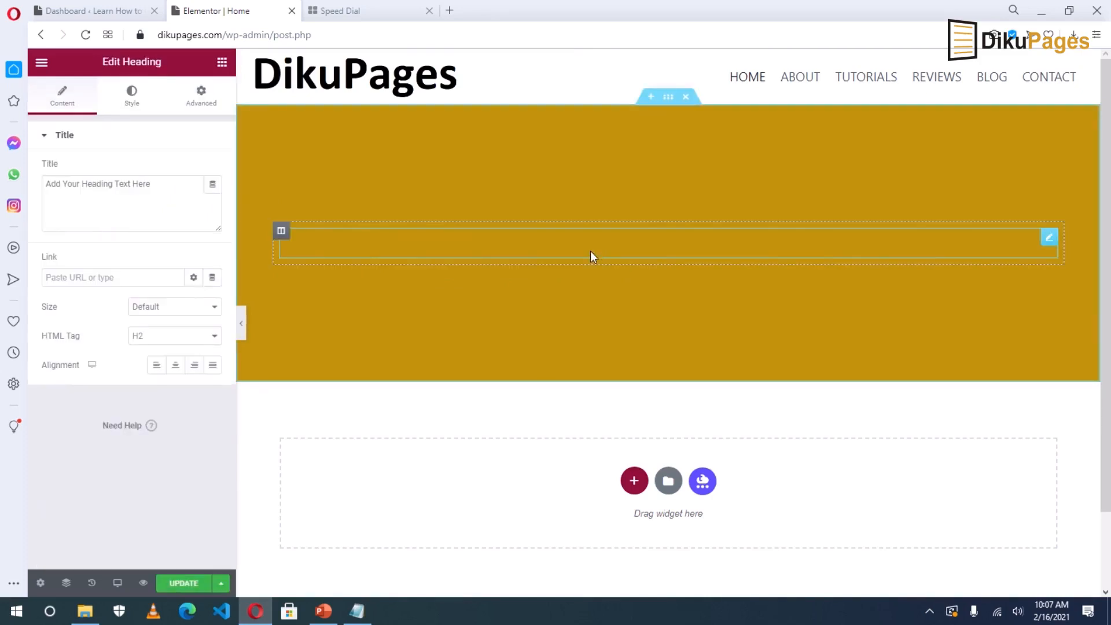
{"action": "triple_click", "coordinate": [110, 182]}
{"action": "left_click", "coordinate": [132, 99]}
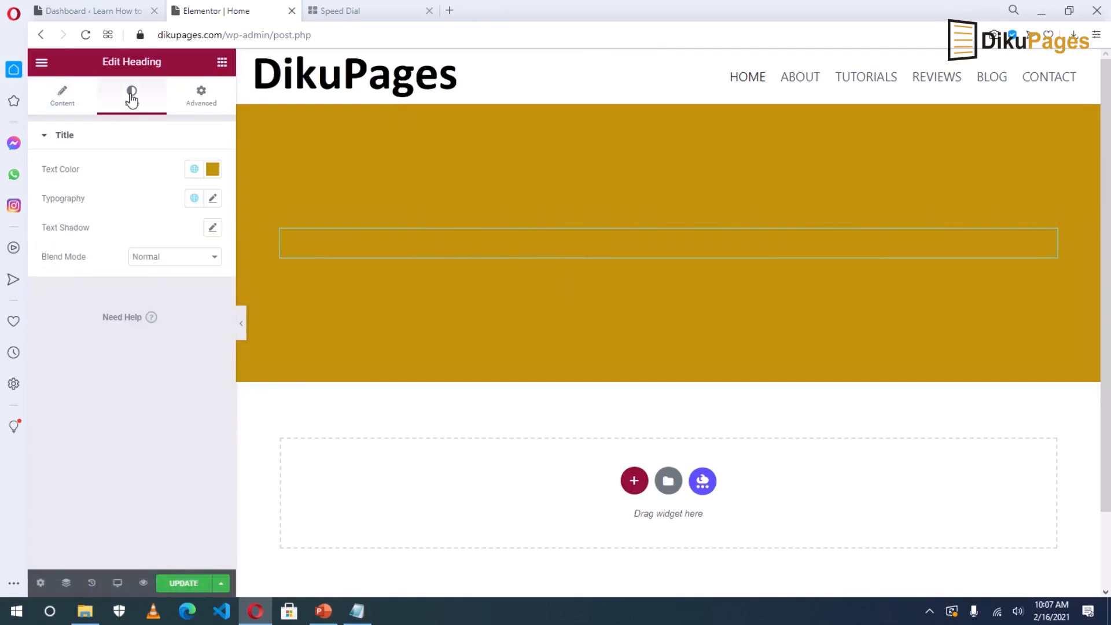
{"action": "left_click", "coordinate": [212, 169]}
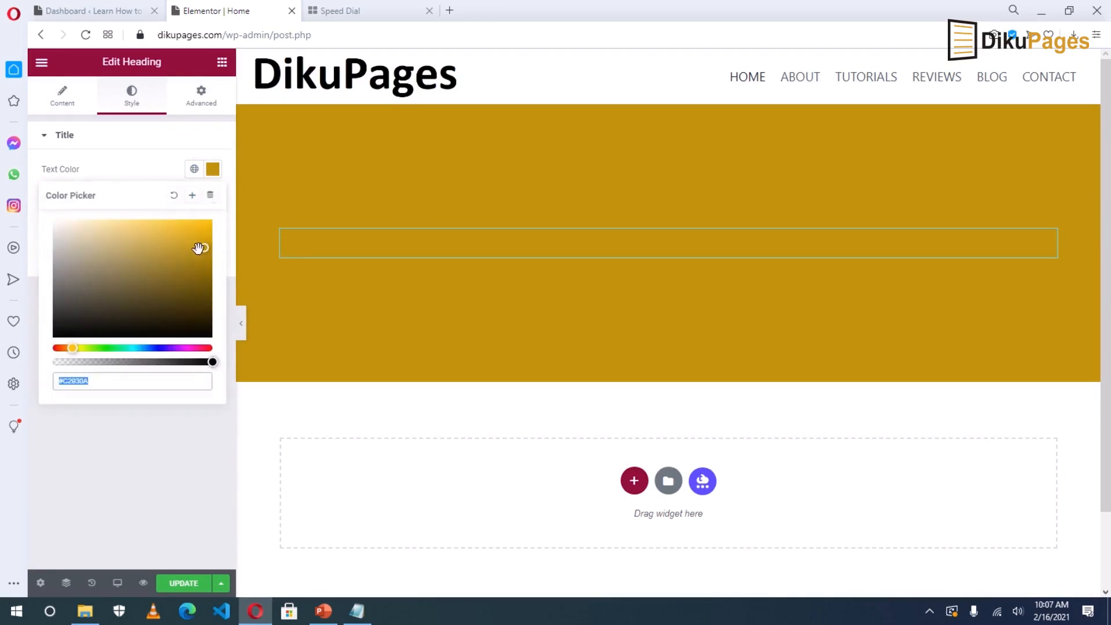
{"action": "left_click_drag", "start_coordinate": [198, 248], "coordinate": [37, 217]}
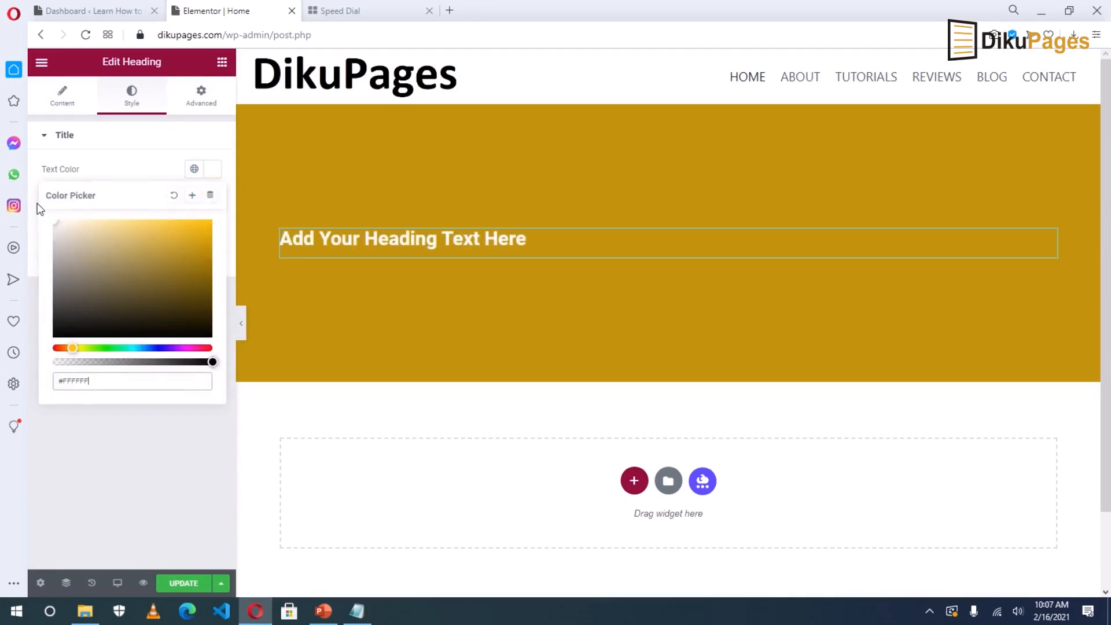
{"action": "left_click", "coordinate": [37, 203]}
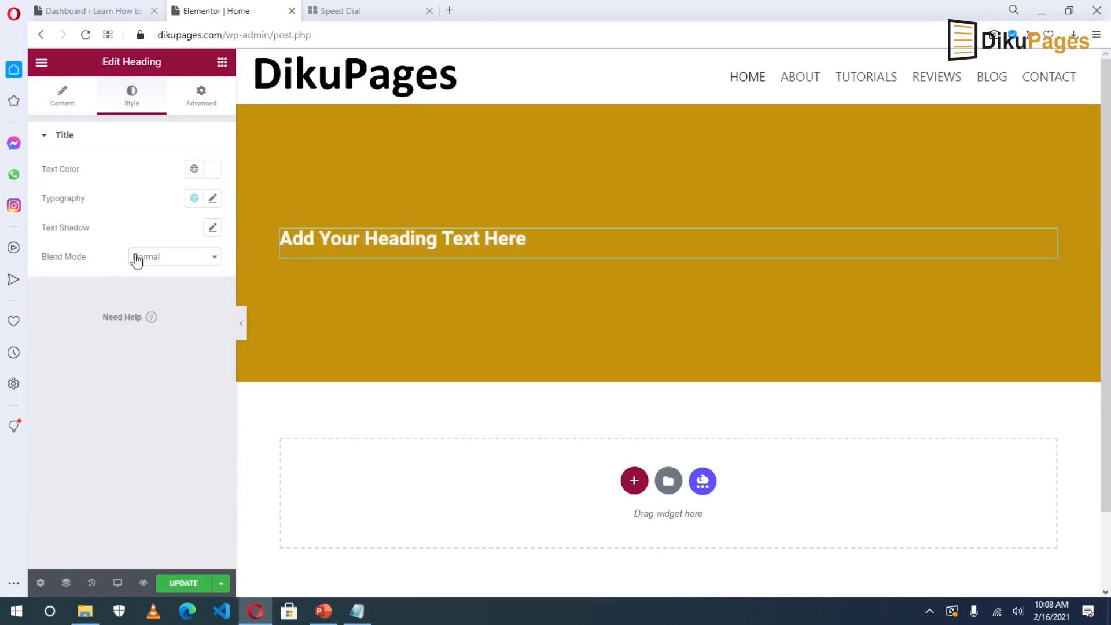
Change the heading title to 'Want to Make Websites?' and centre it.
{"action": "left_click", "coordinate": [62, 104]}
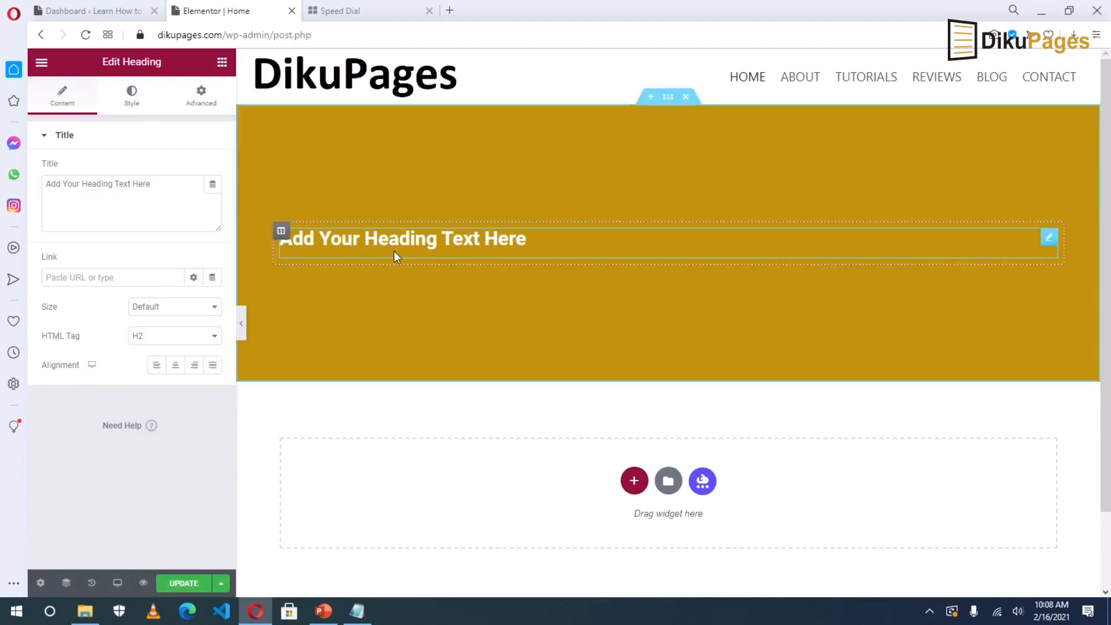
{"action": "left_click", "coordinate": [132, 184]}
{"action": "key", "text": "ctrl+a"}
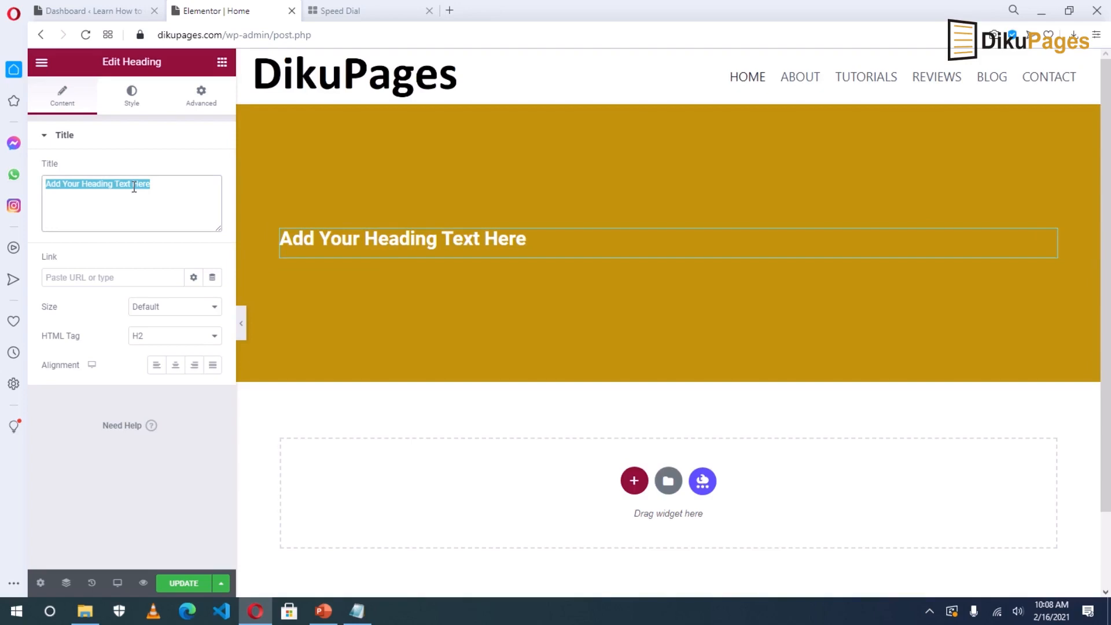
{"action": "type", "text": "Wnat"}
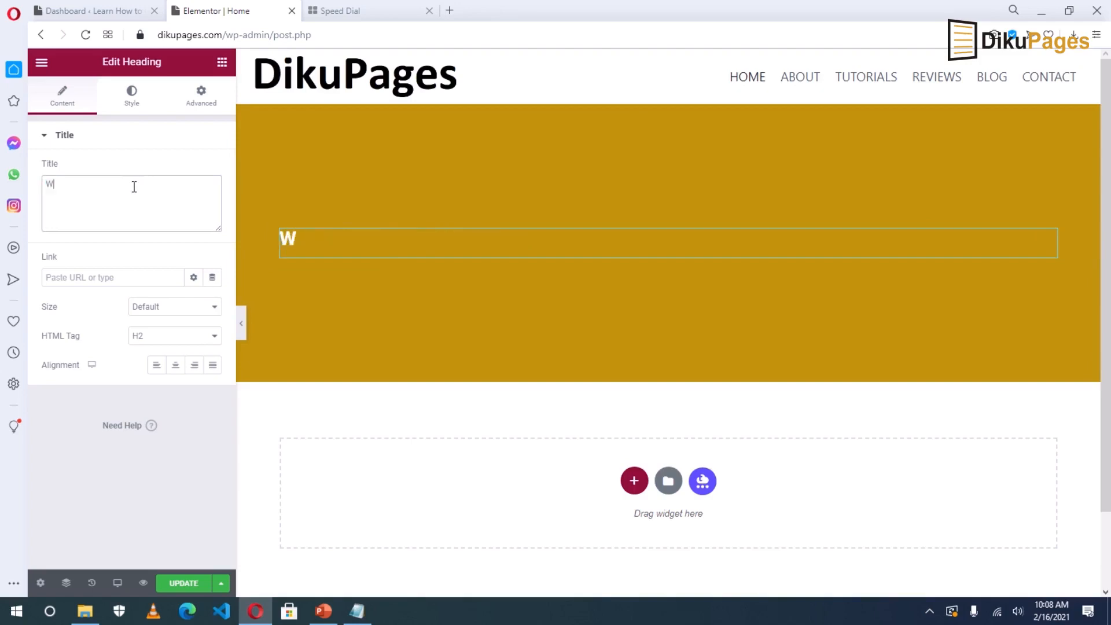
{"action": "key", "text": "BackSpace"}
{"action": "key", "text": "BackSpace"}
{"action": "type", "text": "h"}
{"action": "type", "text": "nt to "}
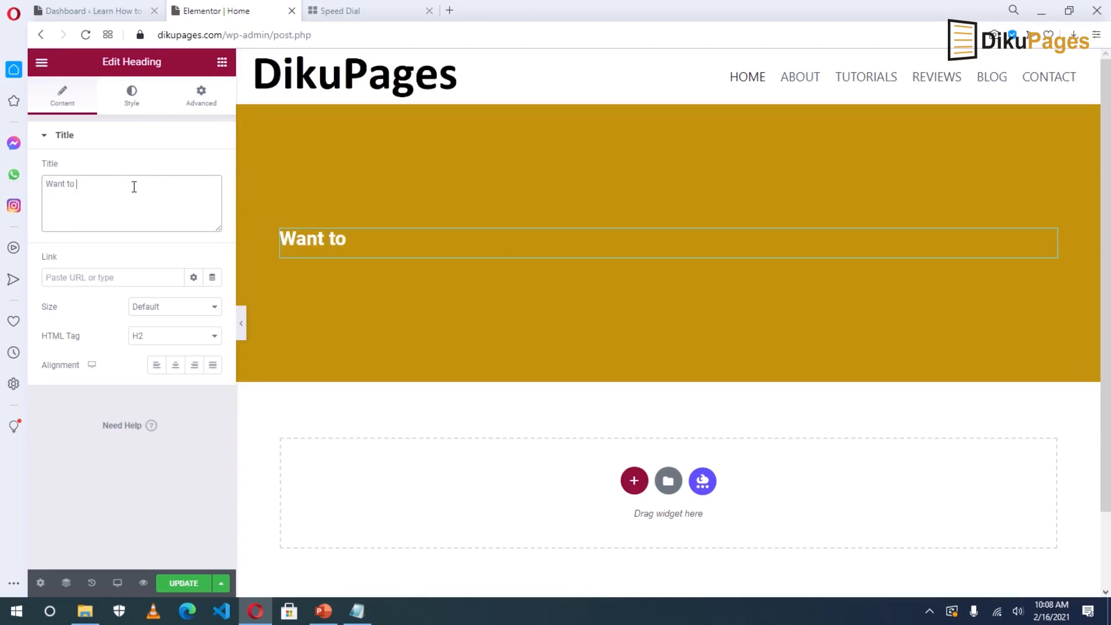
{"action": "type", "text": "mk"}
{"action": "key", "text": "BackSpace"}
{"action": "key", "text": "BackSpace"}
{"action": "type", "text": "Make "}
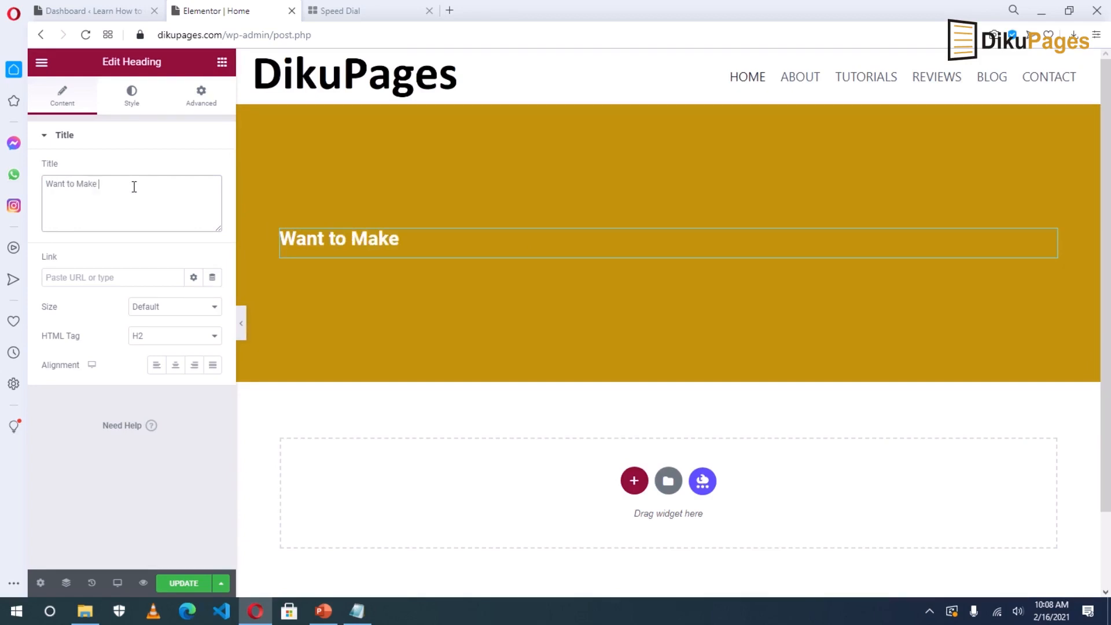
{"action": "type", "text": "Websites?"}
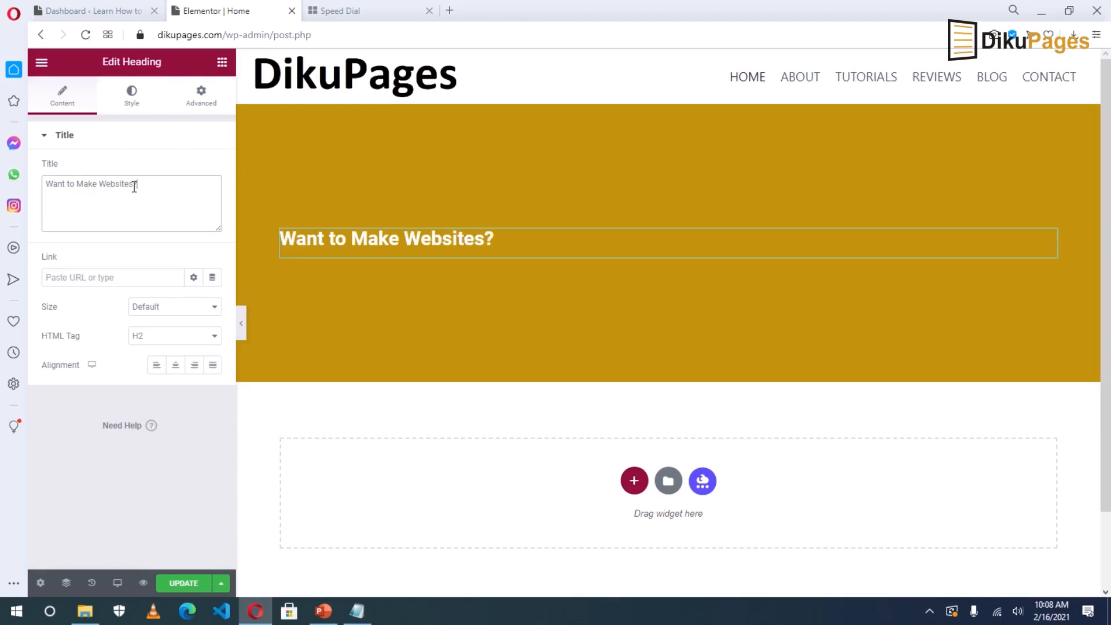
{"action": "left_click", "coordinate": [176, 368]}
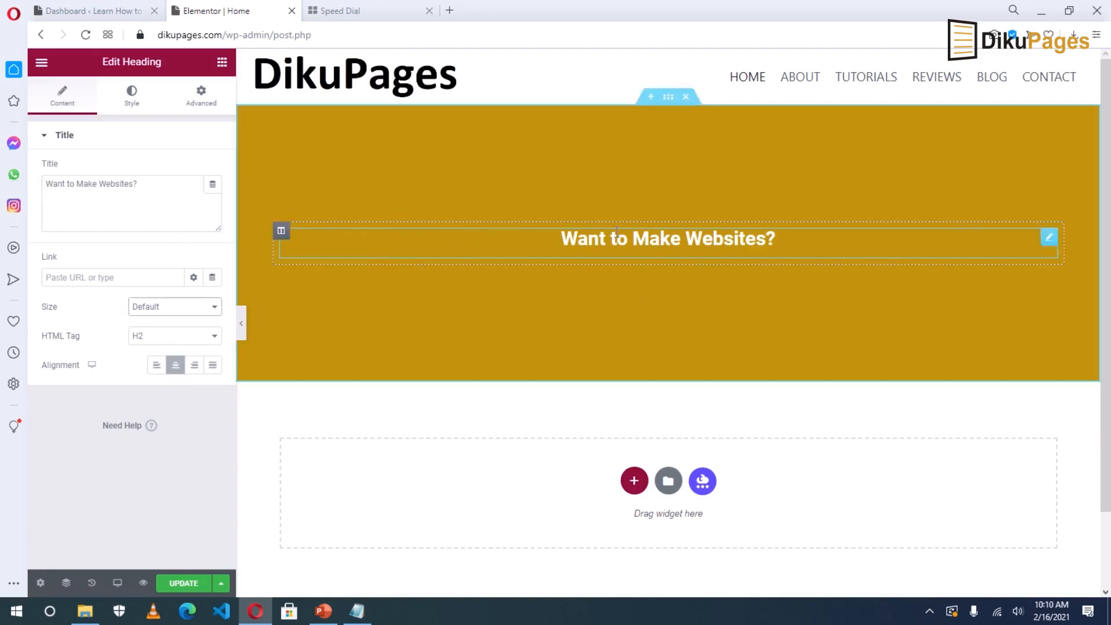
Give the heading uppercase text at 46 px with 400 weight, then add a second heading below it.
{"action": "left_click", "coordinate": [132, 97]}
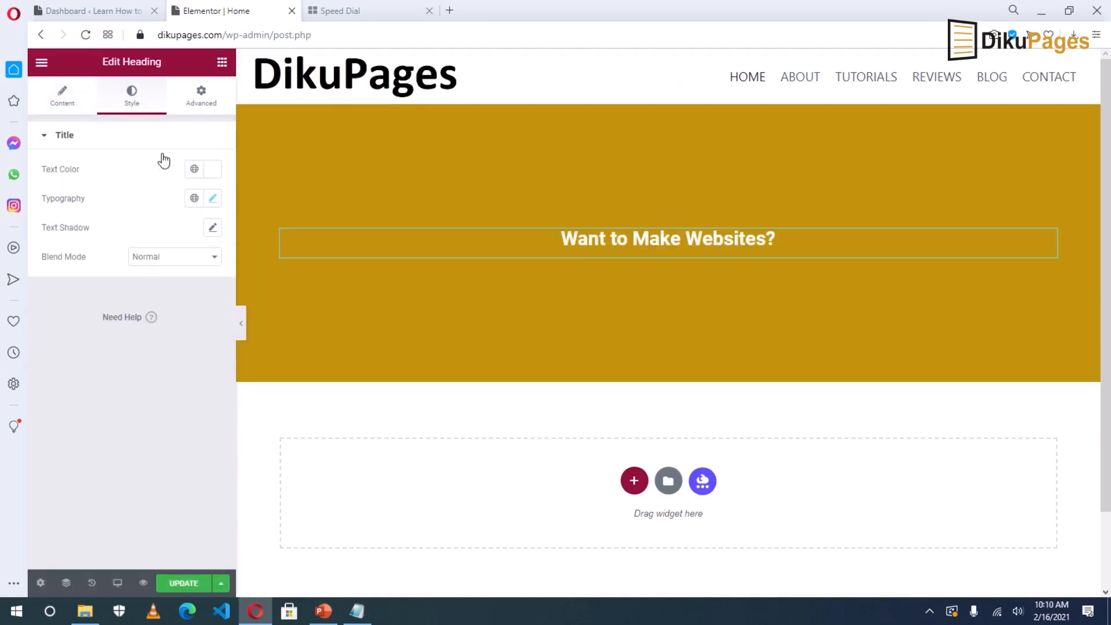
{"action": "left_click", "coordinate": [213, 199]}
{"action": "left_click", "coordinate": [157, 371]}
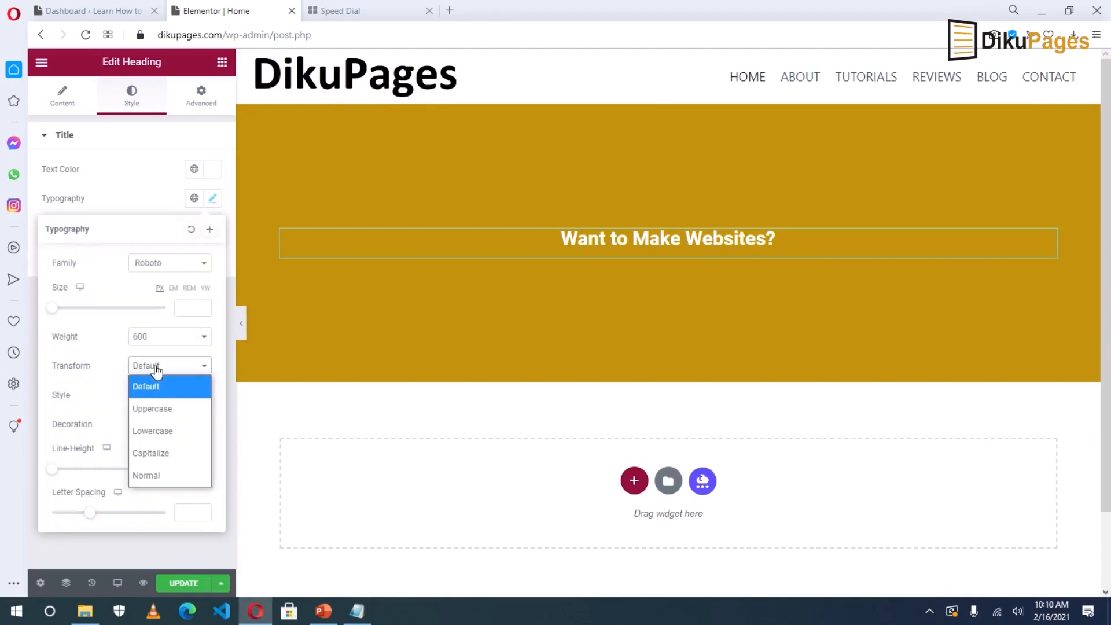
{"action": "left_click", "coordinate": [163, 408]}
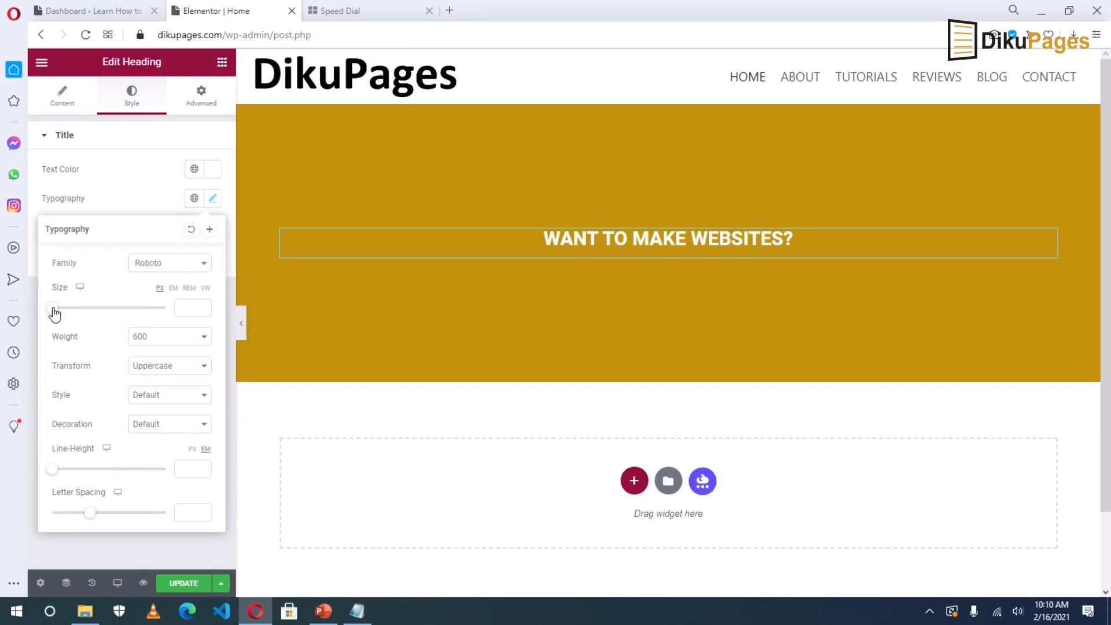
{"action": "left_click_drag", "start_coordinate": [53, 310], "coordinate": [79, 316]}
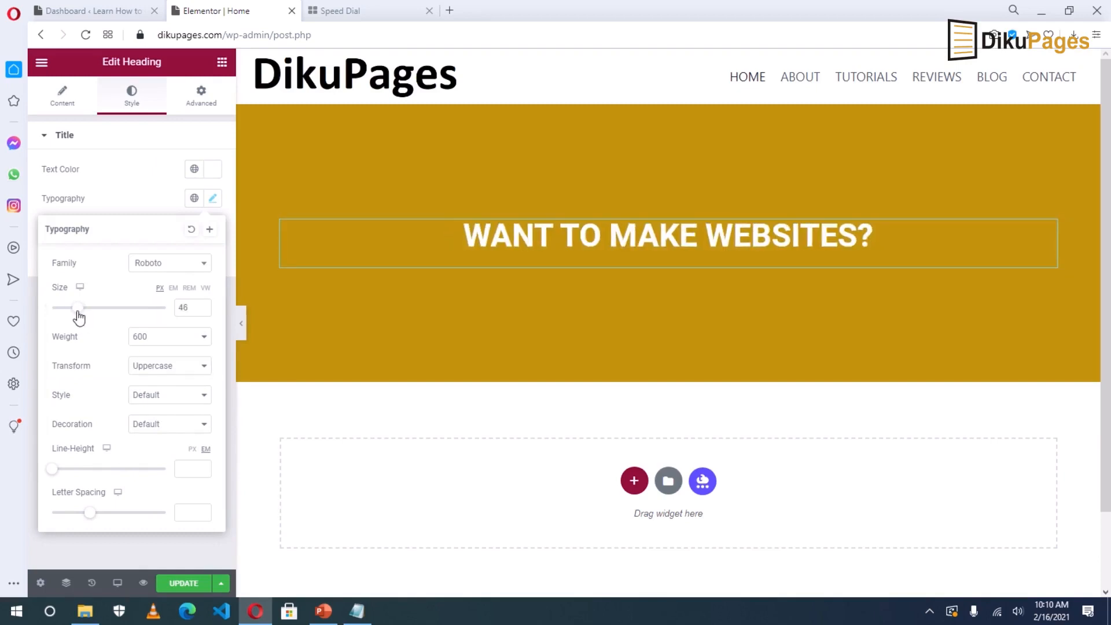
{"action": "left_click", "coordinate": [173, 337]}
{"action": "left_click", "coordinate": [161, 171]}
{"action": "key", "text": "Up"}
{"action": "key", "text": "Up"}
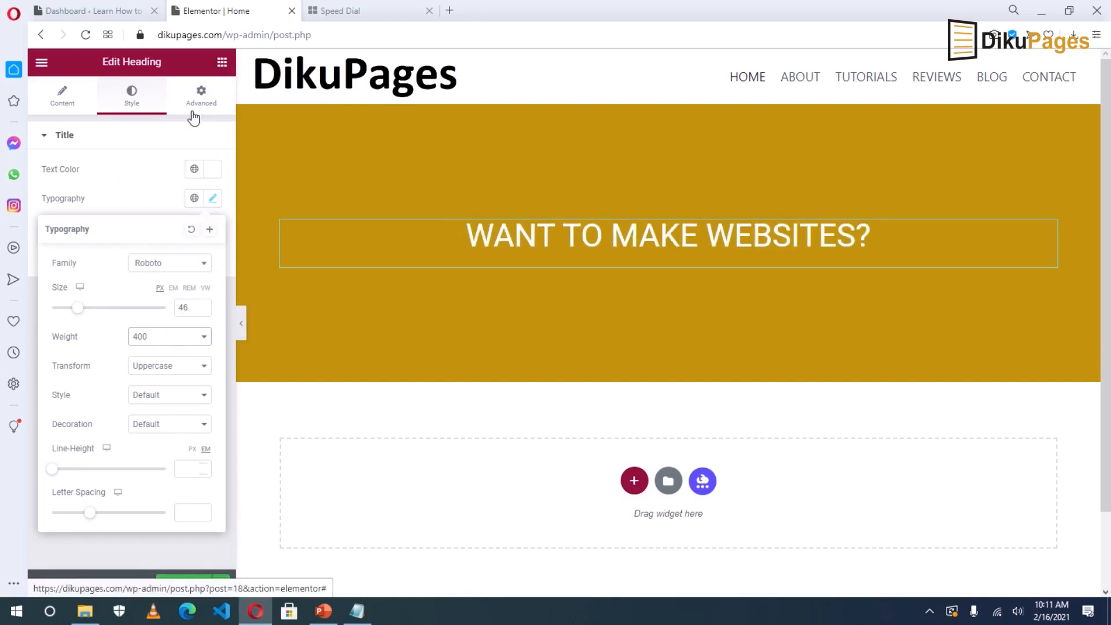
{"action": "left_click", "coordinate": [222, 63]}
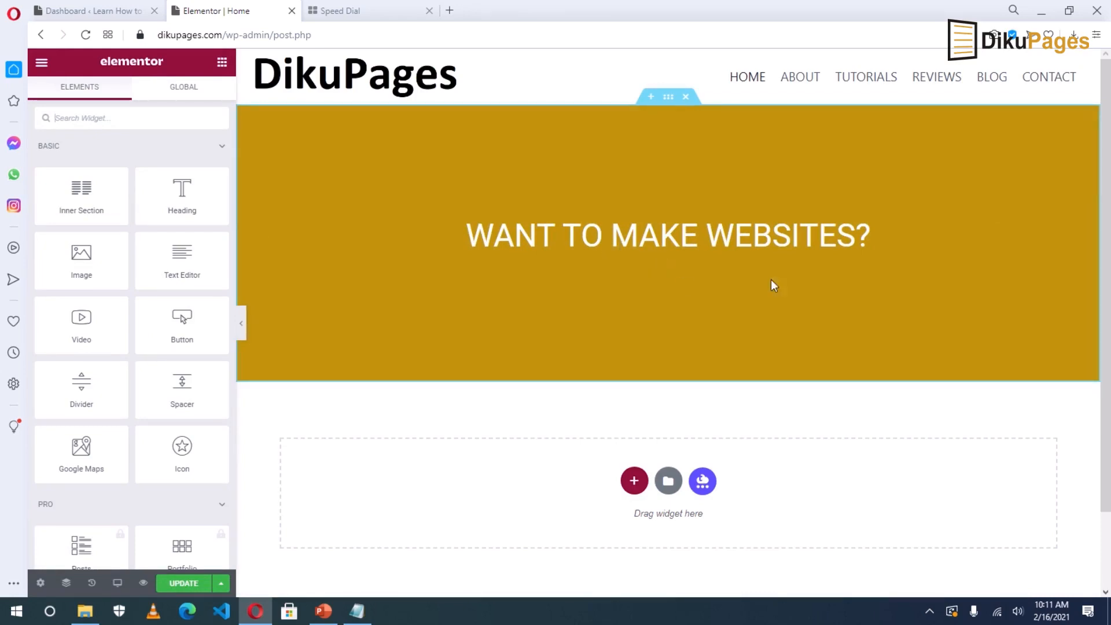
{"action": "left_click_drag", "start_coordinate": [181, 193], "coordinate": [586, 262]}
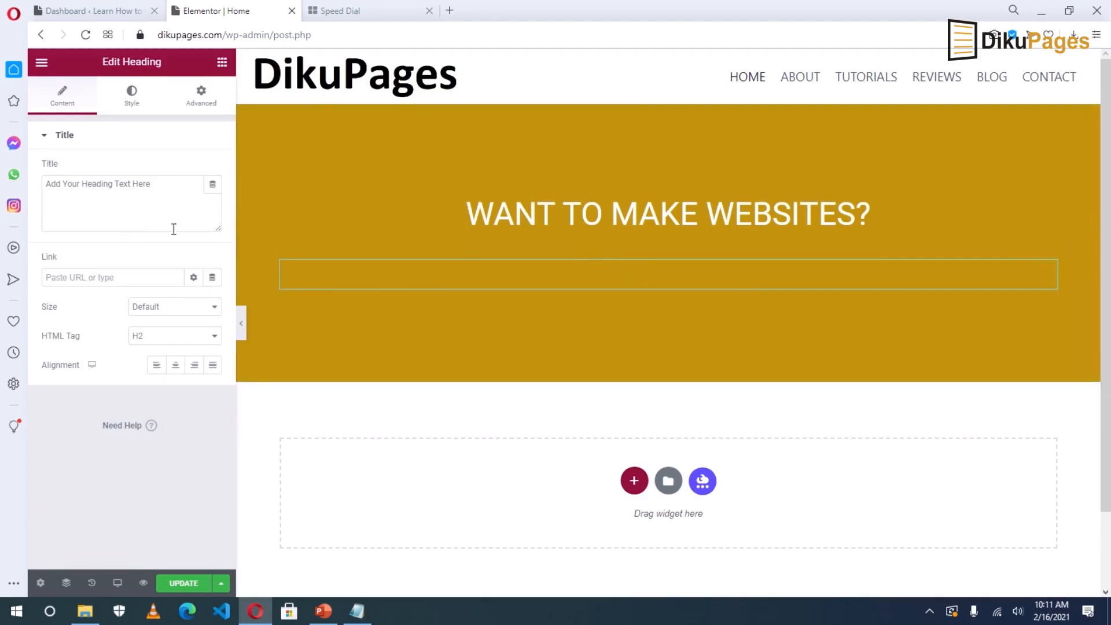
Make the second heading's text colour white.
{"action": "left_click", "coordinate": [133, 97]}
{"action": "left_click", "coordinate": [213, 169]}
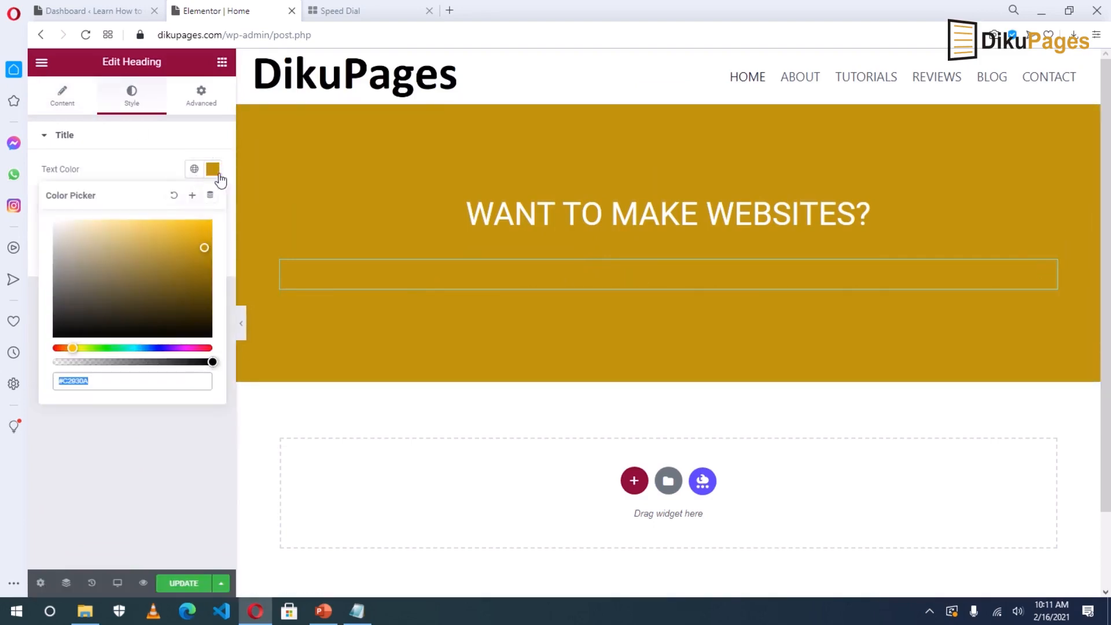
{"action": "left_click", "coordinate": [125, 251]}
{"action": "left_click_drag", "start_coordinate": [101, 242], "coordinate": [52, 220]}
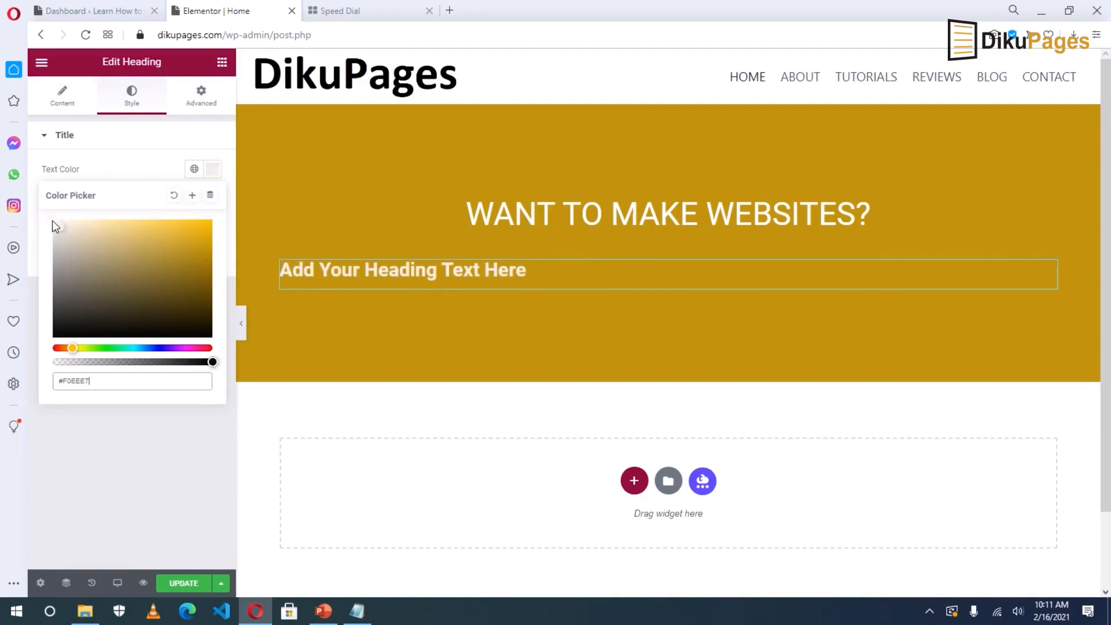
Change the second heading to 'Learn How to Create Dynamic and Interactive Websites' and centre it.
{"action": "left_click", "coordinate": [38, 212]}
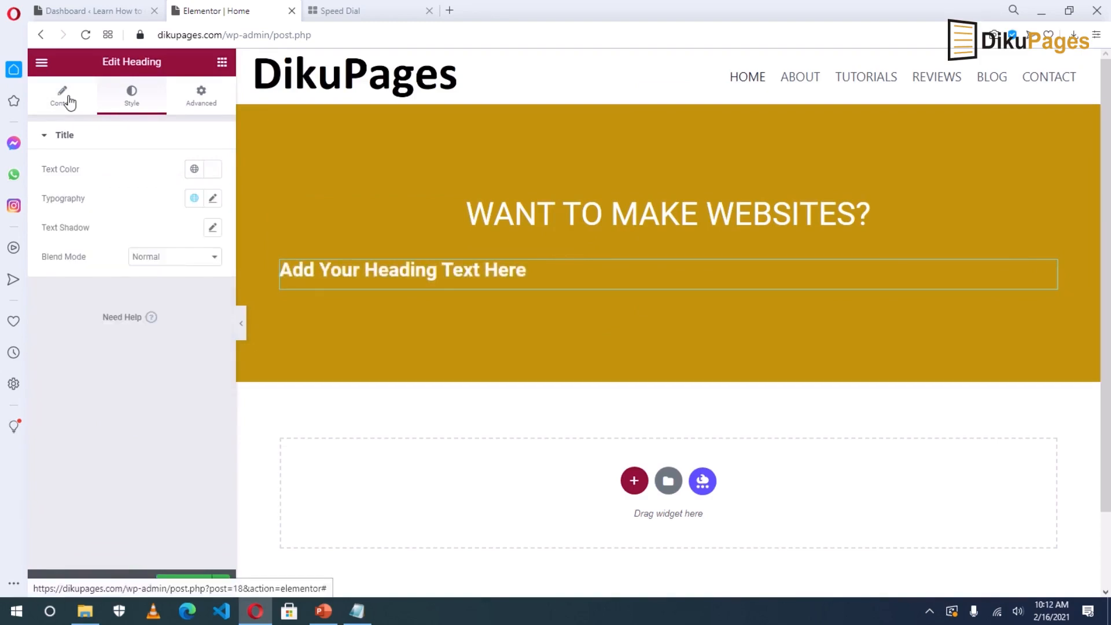
{"action": "left_click", "coordinate": [63, 98]}
{"action": "left_click_drag", "start_coordinate": [131, 199], "coordinate": [34, 195]}
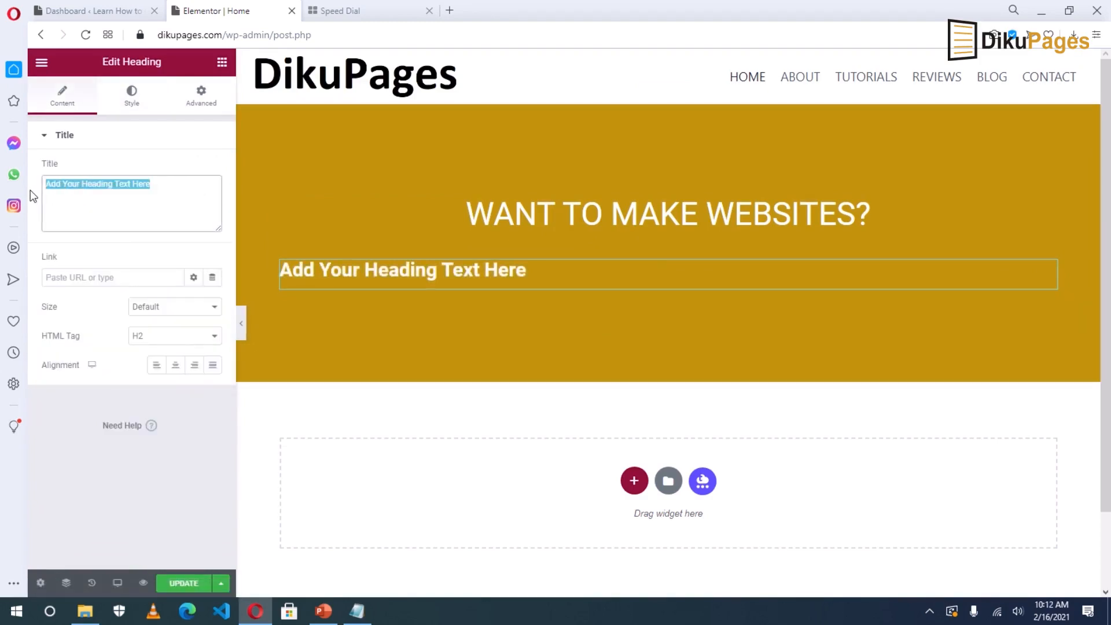
{"action": "type", "text": "Lear"}
{"action": "type", "text": "n "}
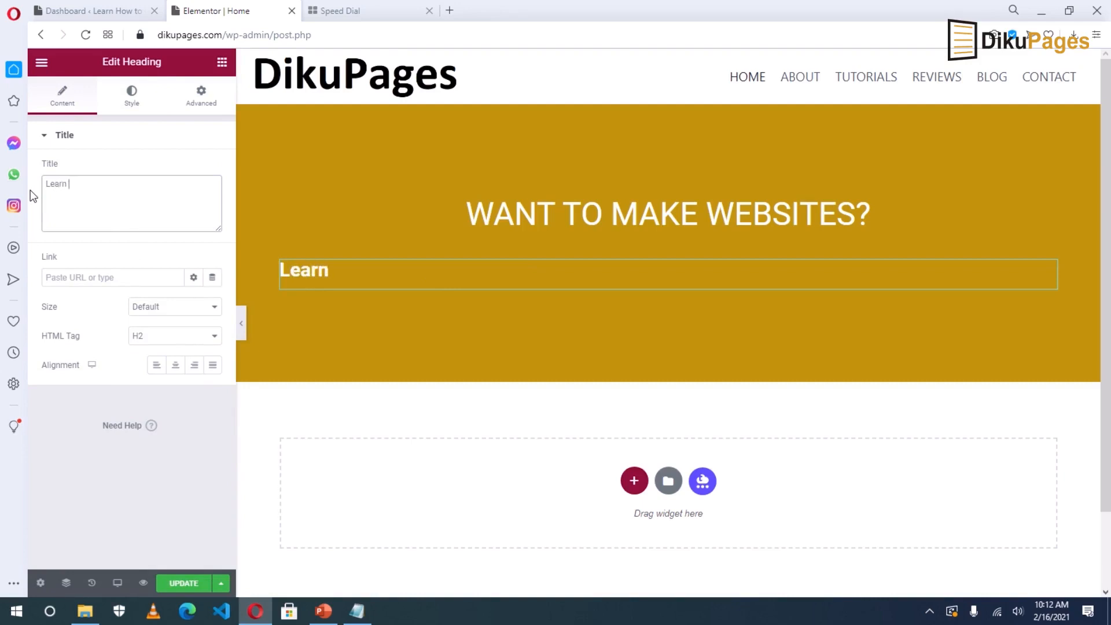
{"action": "type", "text": "How to Create Dynamic and Interactive Websites"}
{"action": "left_click", "coordinate": [177, 373]}
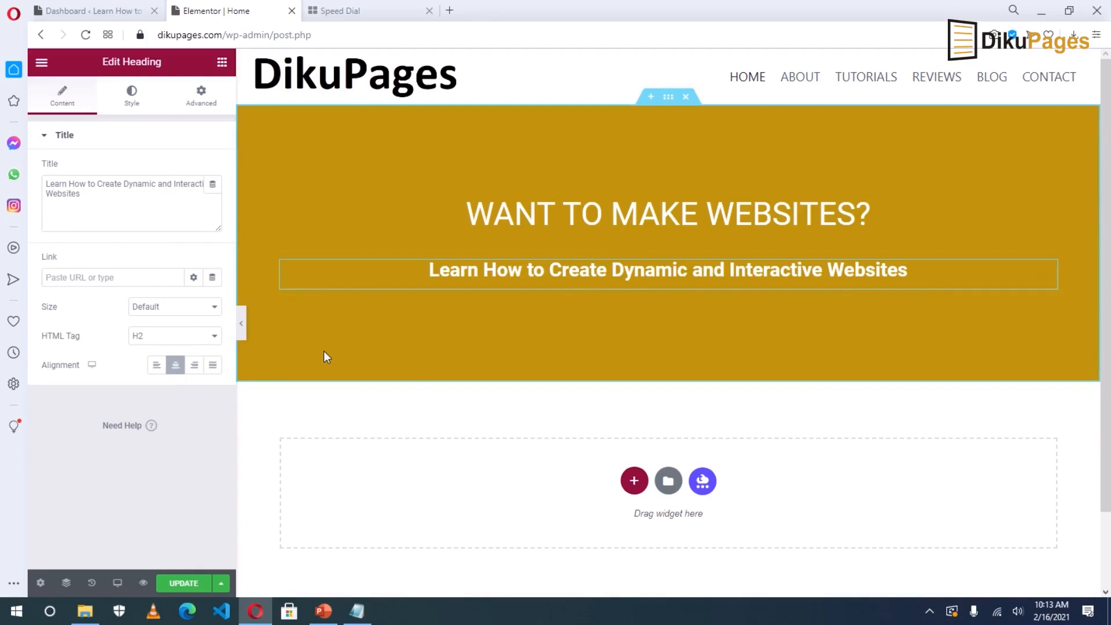
{"action": "left_click", "coordinate": [222, 64]}
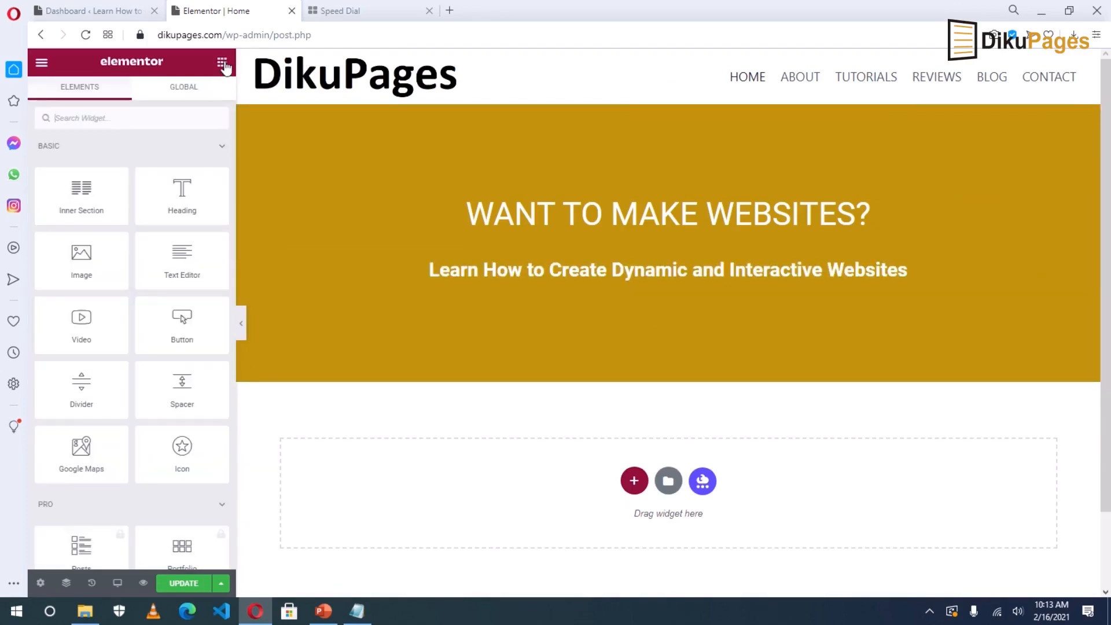
Add a centred Button widget labelled 'Start Here' beneath the subheading.
{"action": "left_click_drag", "start_coordinate": [180, 323], "coordinate": [641, 283]}
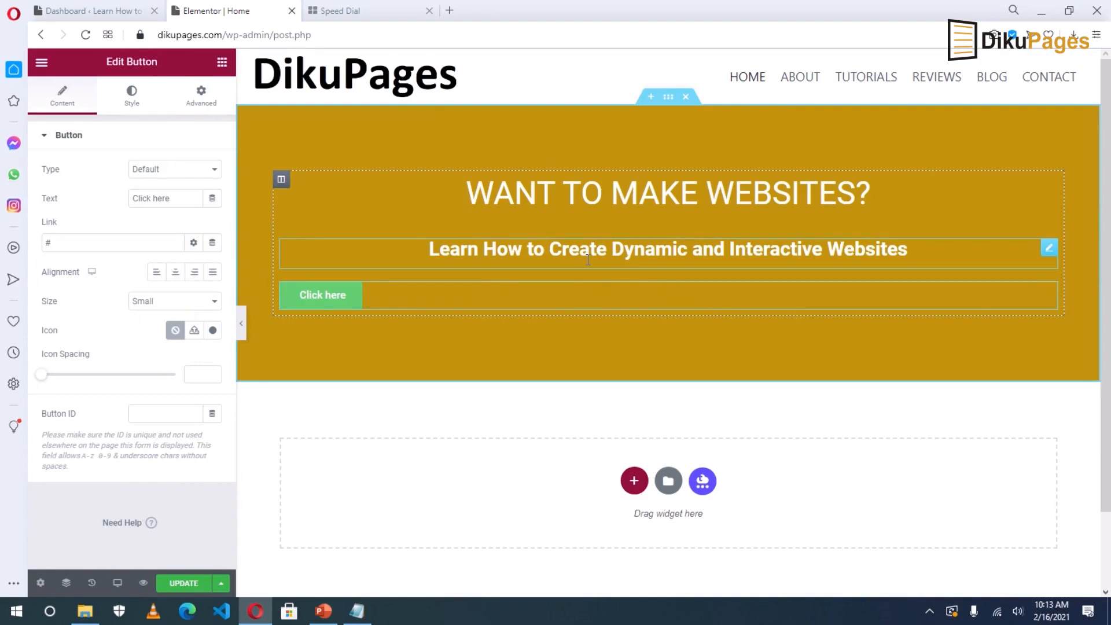
{"action": "left_click", "coordinate": [1049, 292]}
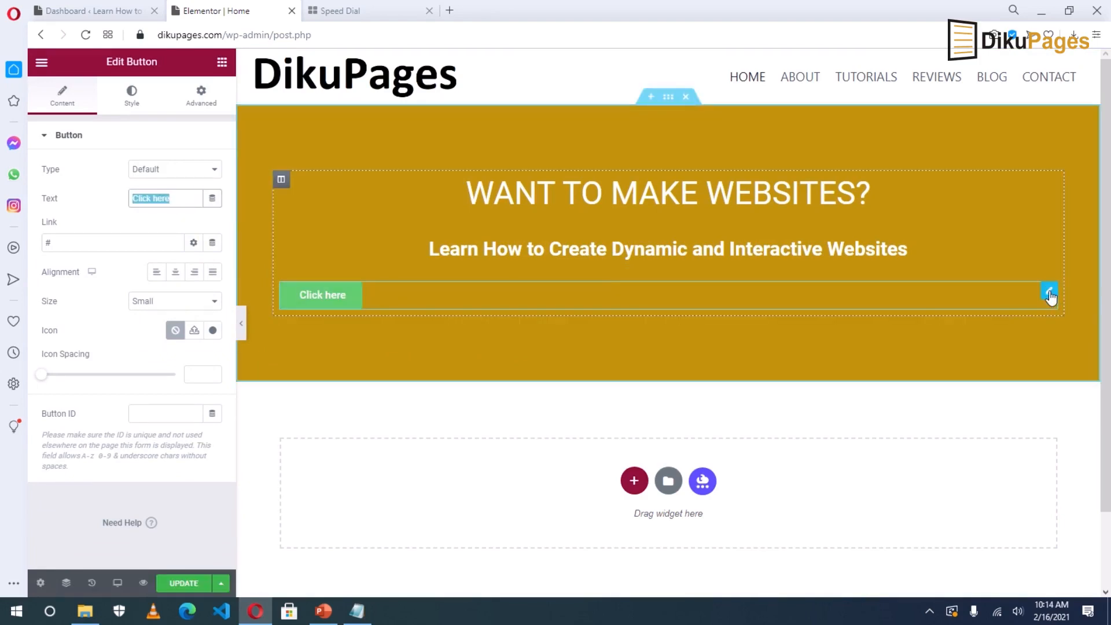
{"action": "left_click", "coordinate": [75, 113]}
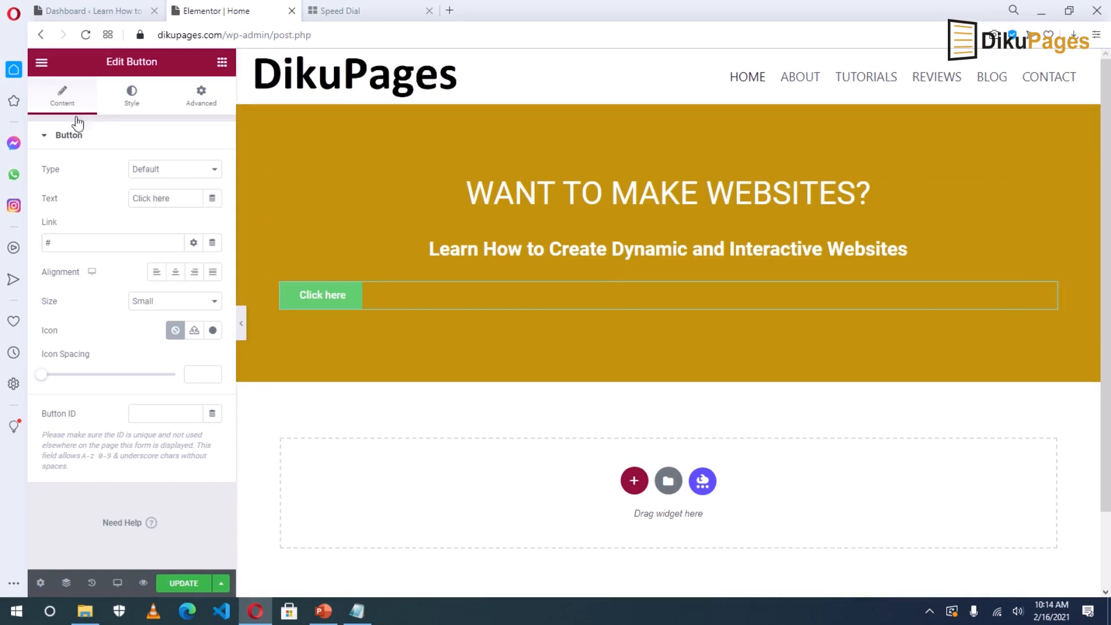
{"action": "triple_click", "coordinate": [174, 200]}
{"action": "type", "text": "S"}
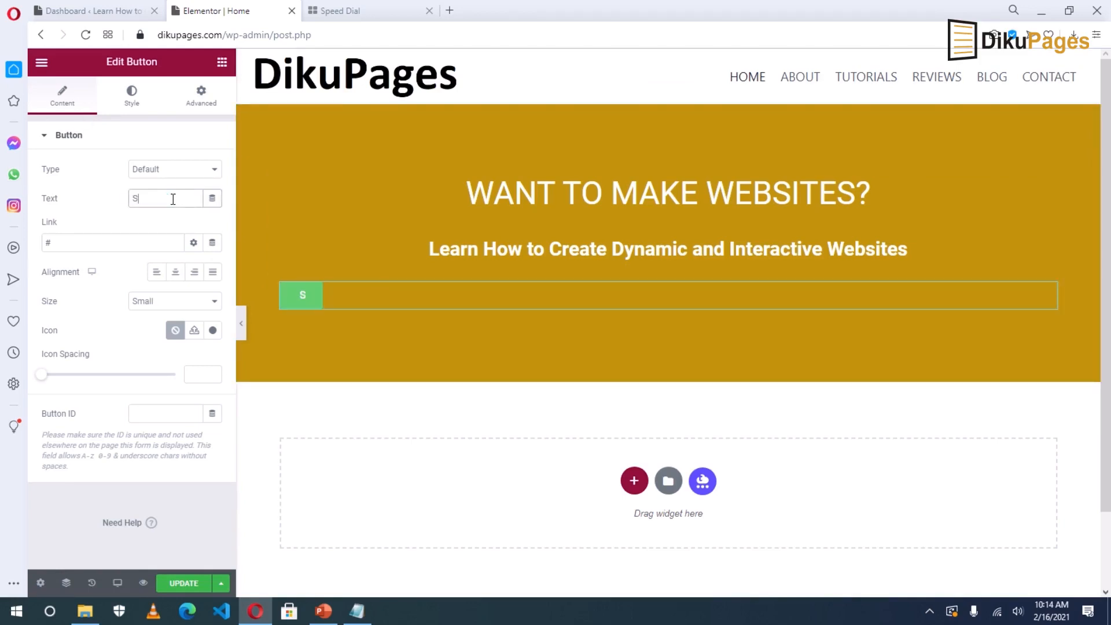
{"action": "type", "text": "tart Here"}
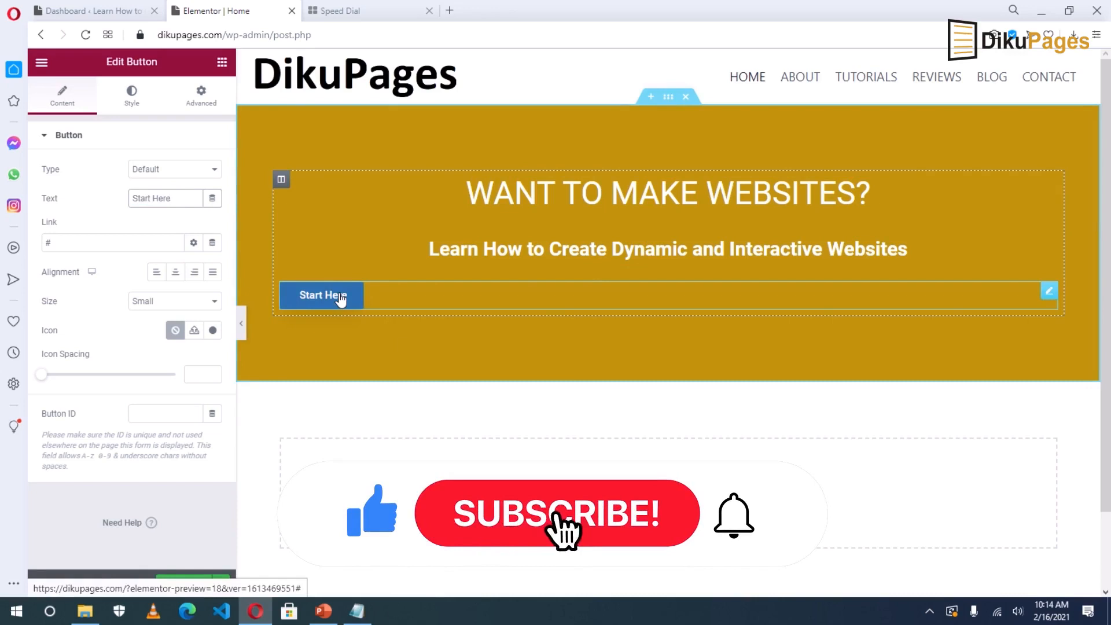
{"action": "left_click", "coordinate": [179, 278]}
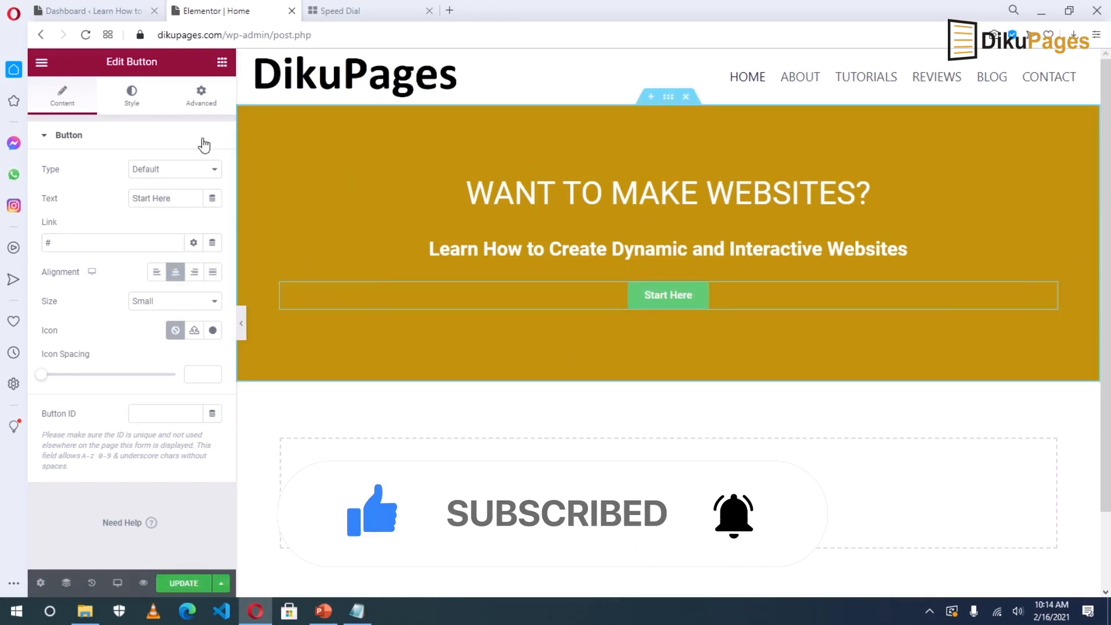
{"action": "left_click", "coordinate": [131, 96]}
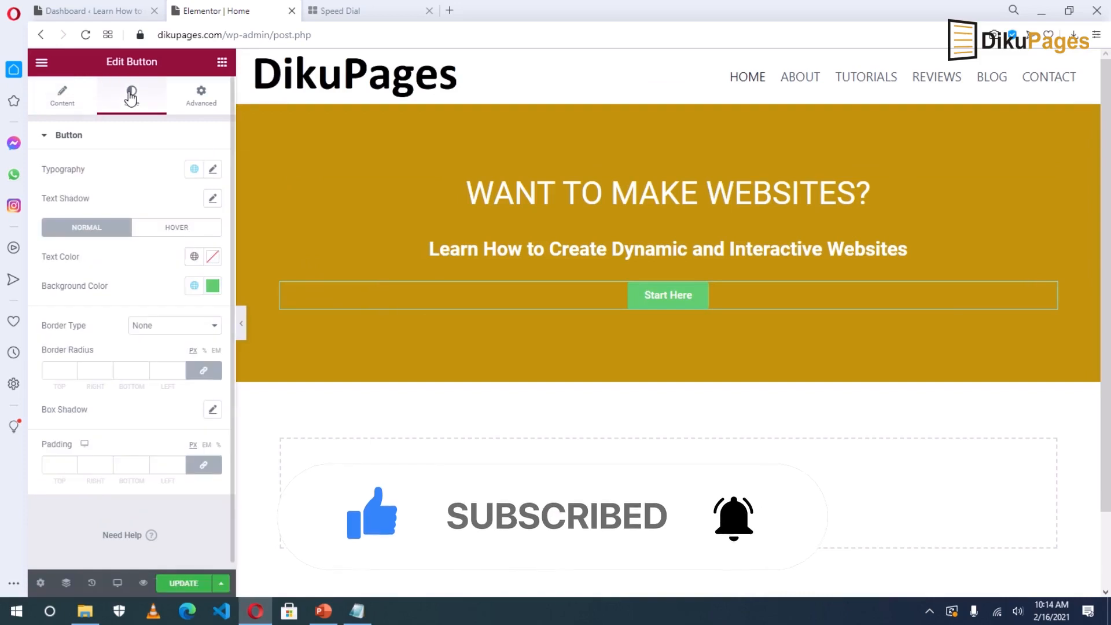
Give the Start Here button a white background and global Primary gold text.
{"action": "left_click", "coordinate": [213, 286]}
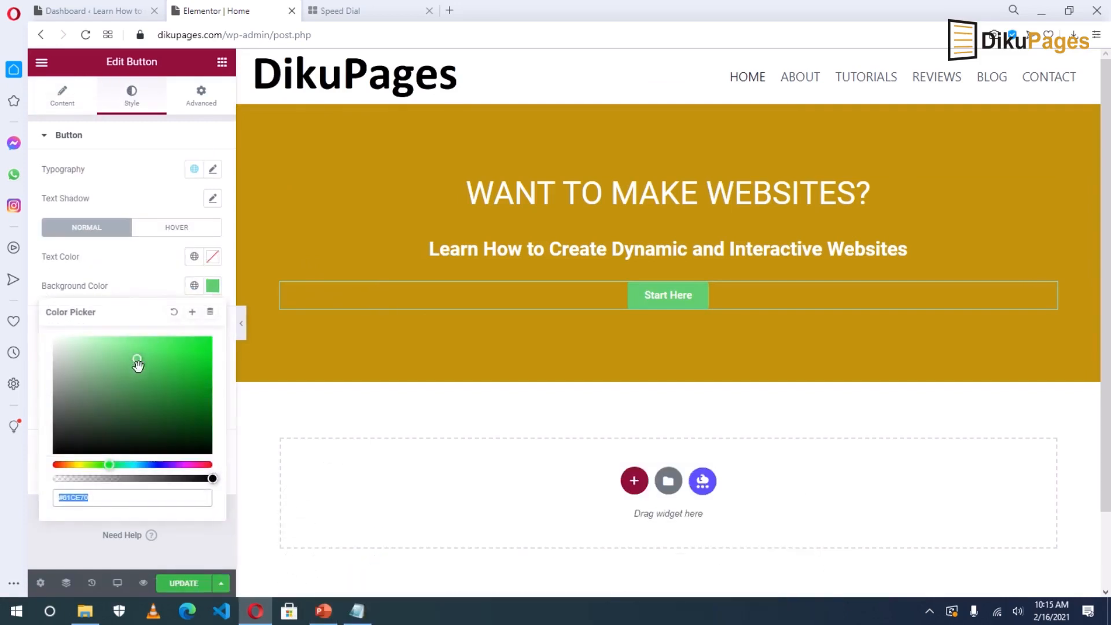
{"action": "left_click_drag", "start_coordinate": [138, 361], "coordinate": [45, 336]}
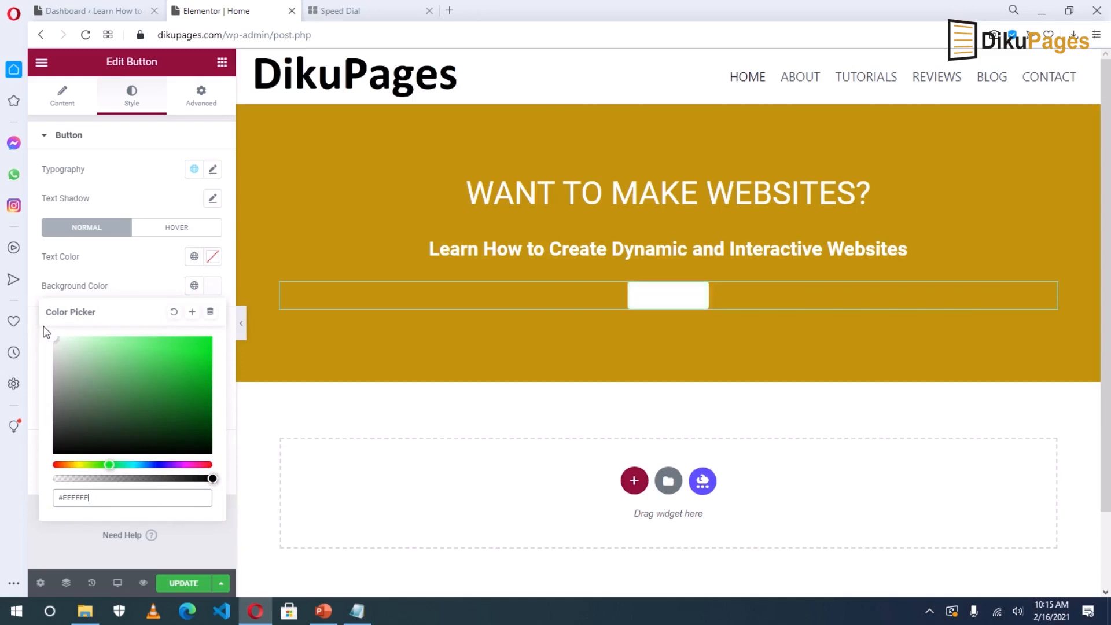
{"action": "left_click", "coordinate": [213, 258]}
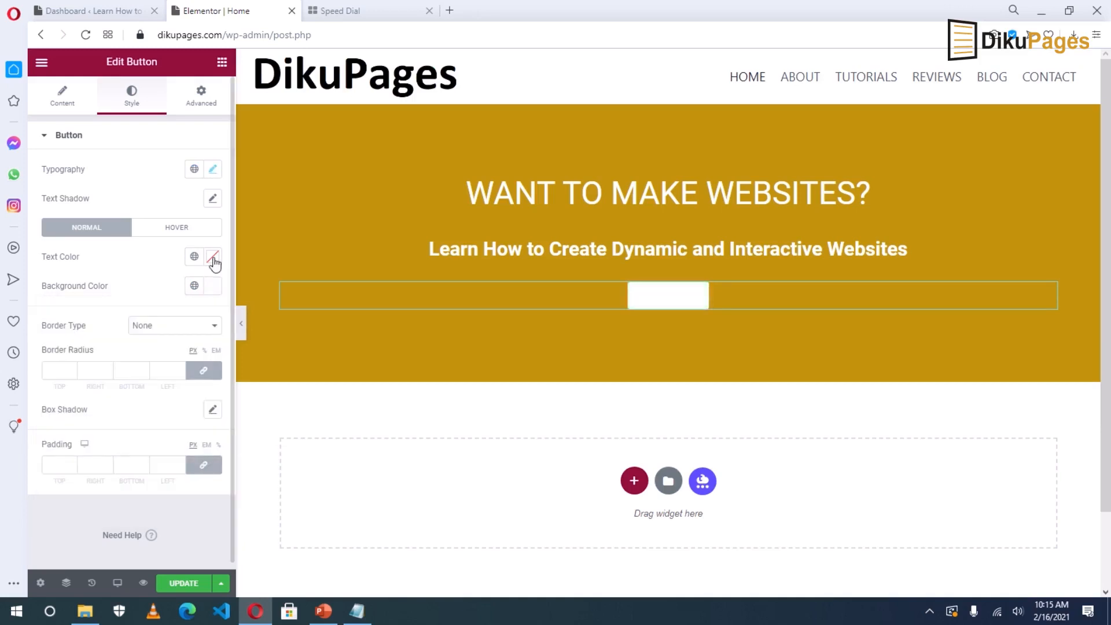
{"action": "left_click", "coordinate": [212, 258]}
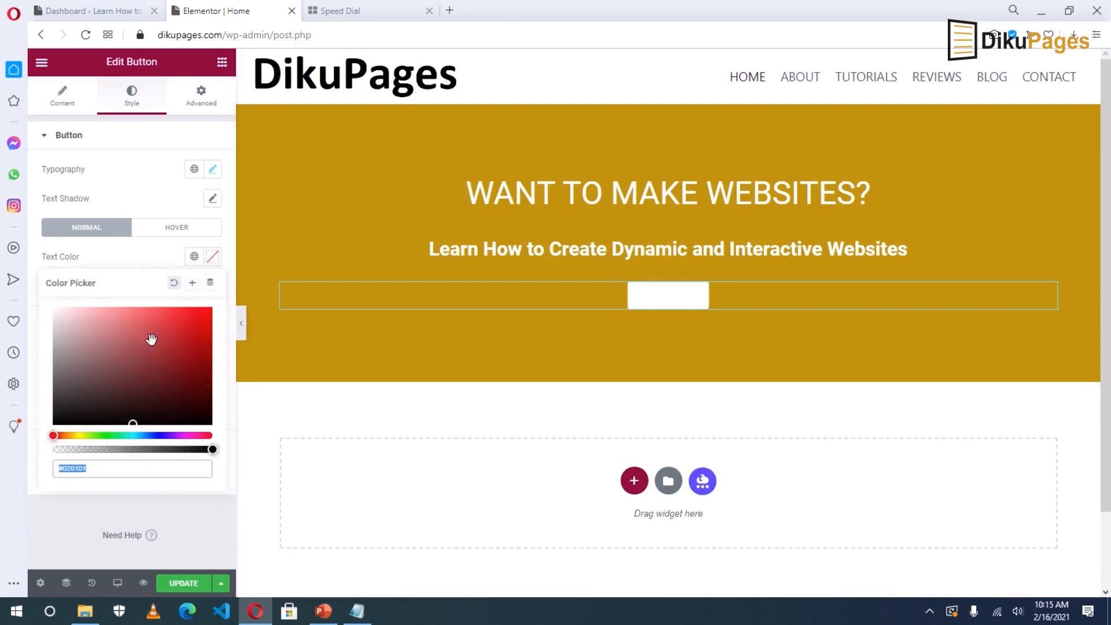
{"action": "left_click", "coordinate": [195, 256]}
{"action": "left_click", "coordinate": [80, 323]}
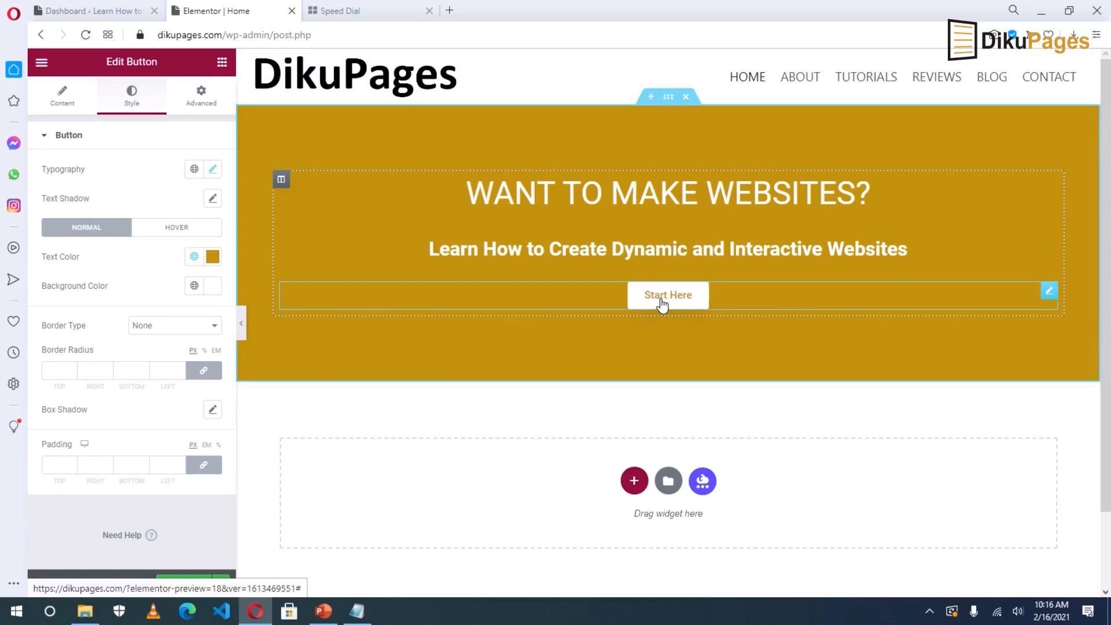
Set the button's typography font size to 20 px.
{"action": "left_click", "coordinate": [212, 172]}
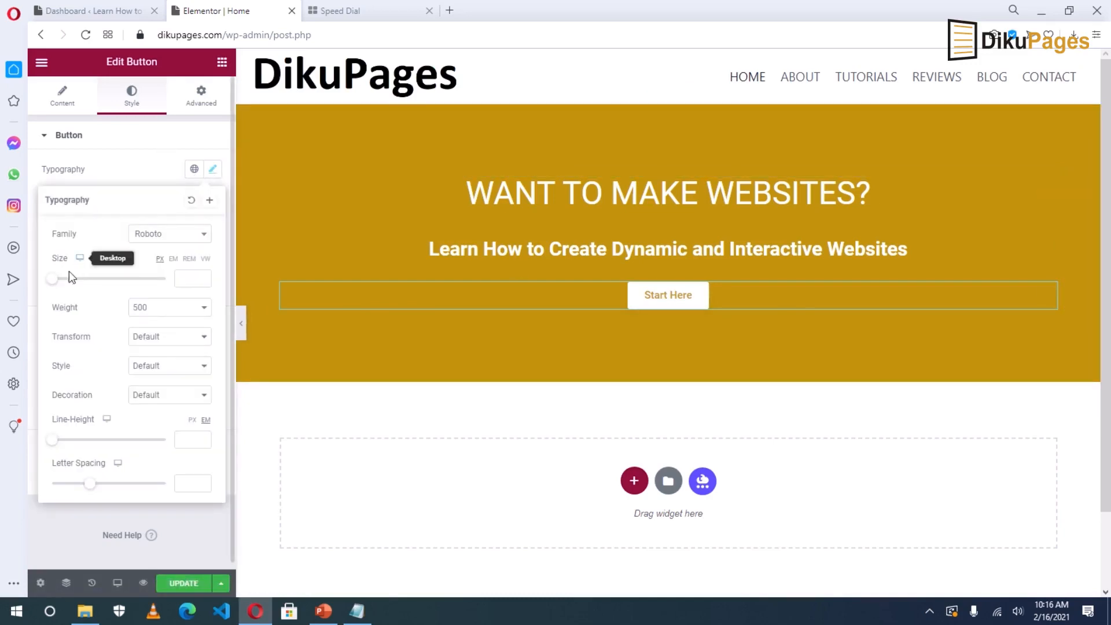
{"action": "left_click_drag", "start_coordinate": [52, 279], "coordinate": [66, 279]}
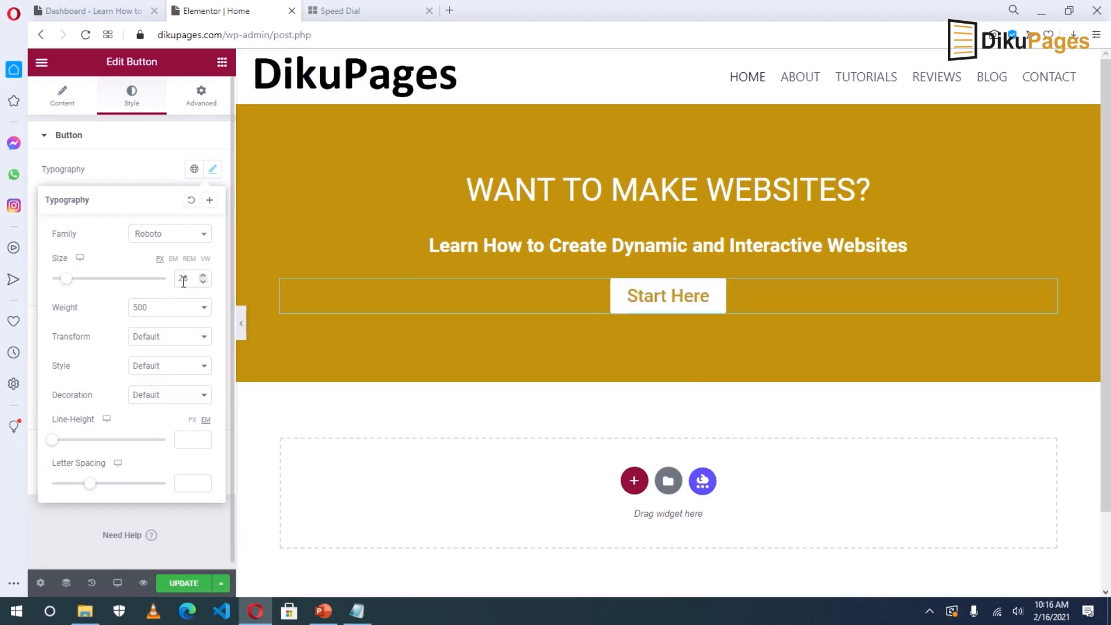
{"action": "left_click", "coordinate": [203, 283]}
{"action": "left_click", "coordinate": [203, 283]}
{"action": "left_click", "coordinate": [203, 283]}
{"action": "left_click", "coordinate": [203, 283]}
{"action": "left_click", "coordinate": [202, 283]}
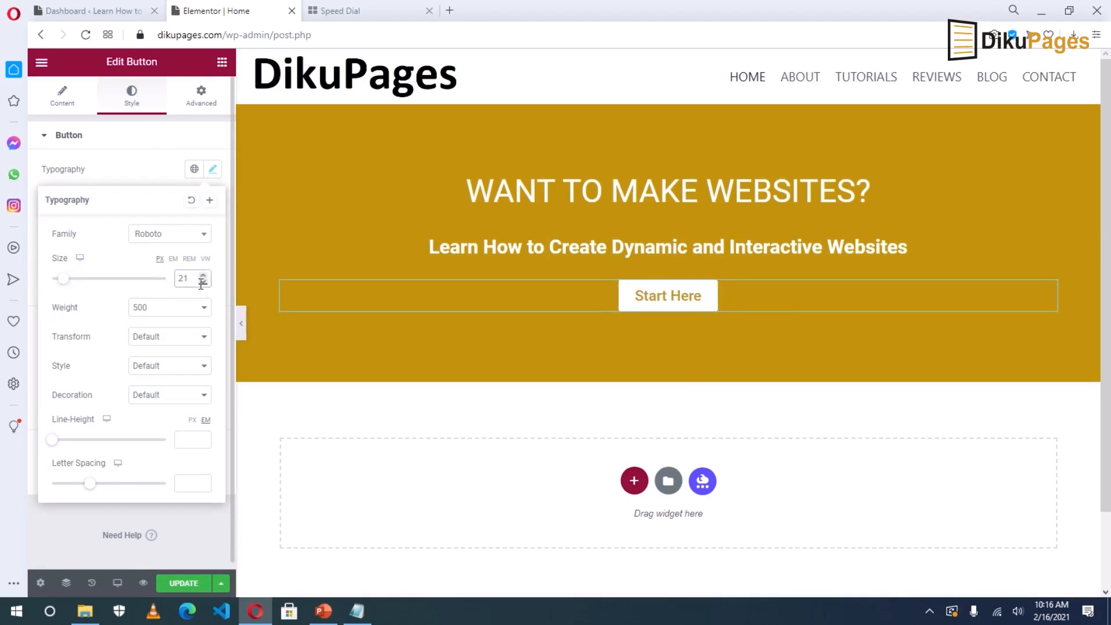
{"action": "left_click", "coordinate": [203, 283]}
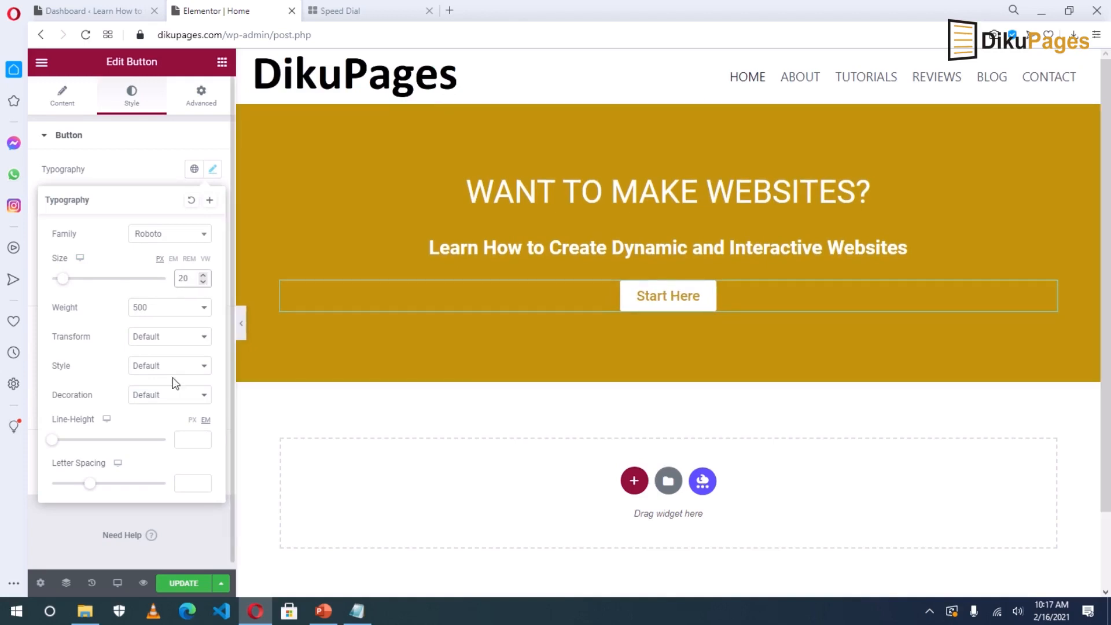
{"action": "left_click", "coordinate": [28, 406]}
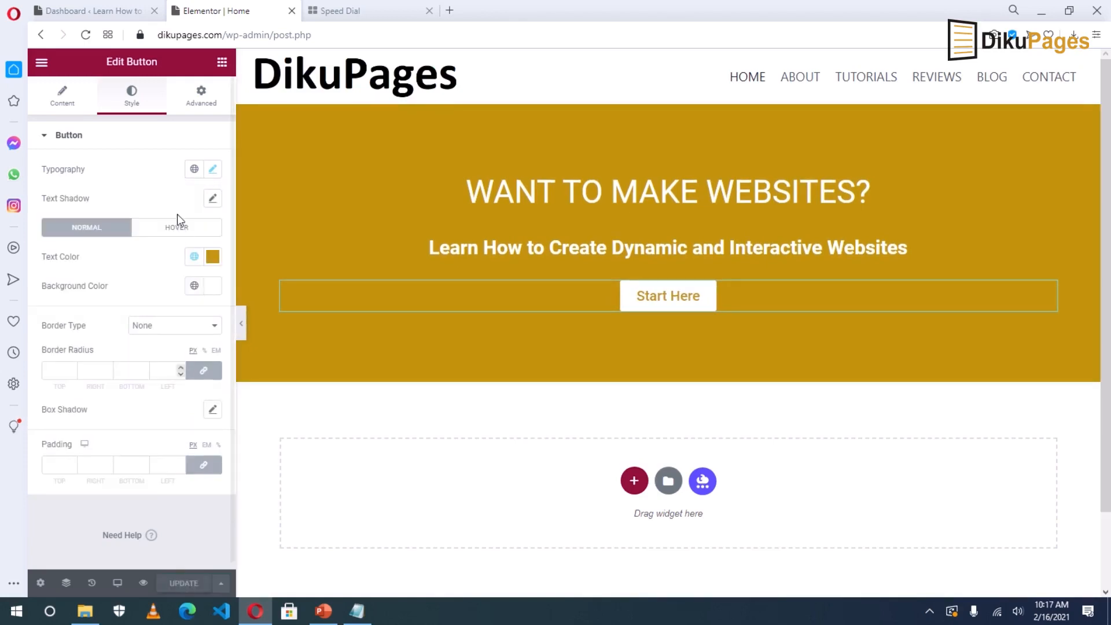
{"action": "left_click", "coordinate": [201, 95]}
Set the Start Here button's positioning width to Inline (auto).
{"action": "scroll", "coordinate": [54, 438], "scroll_direction": "down", "scroll_amount": 2}
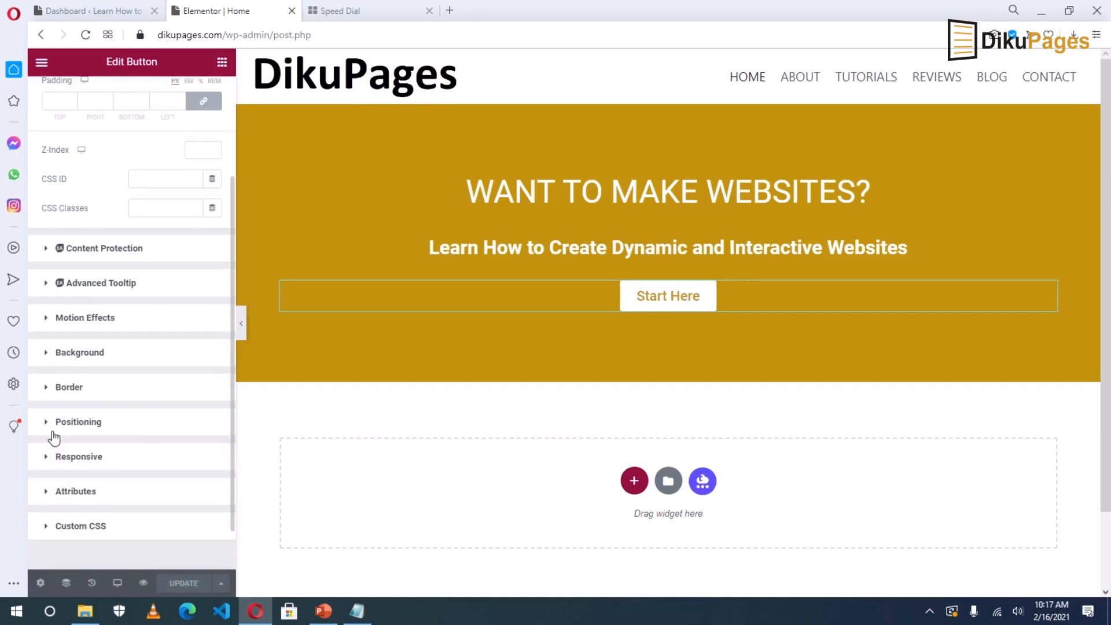
{"action": "left_click", "coordinate": [59, 425]}
{"action": "left_click", "coordinate": [177, 377]}
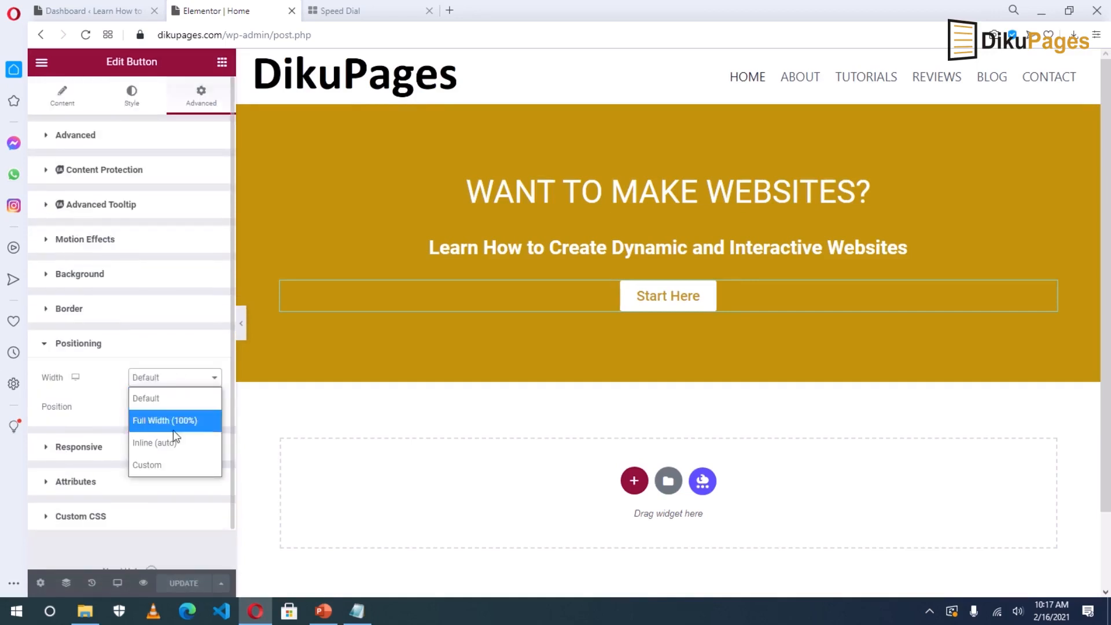
{"action": "left_click", "coordinate": [165, 444]}
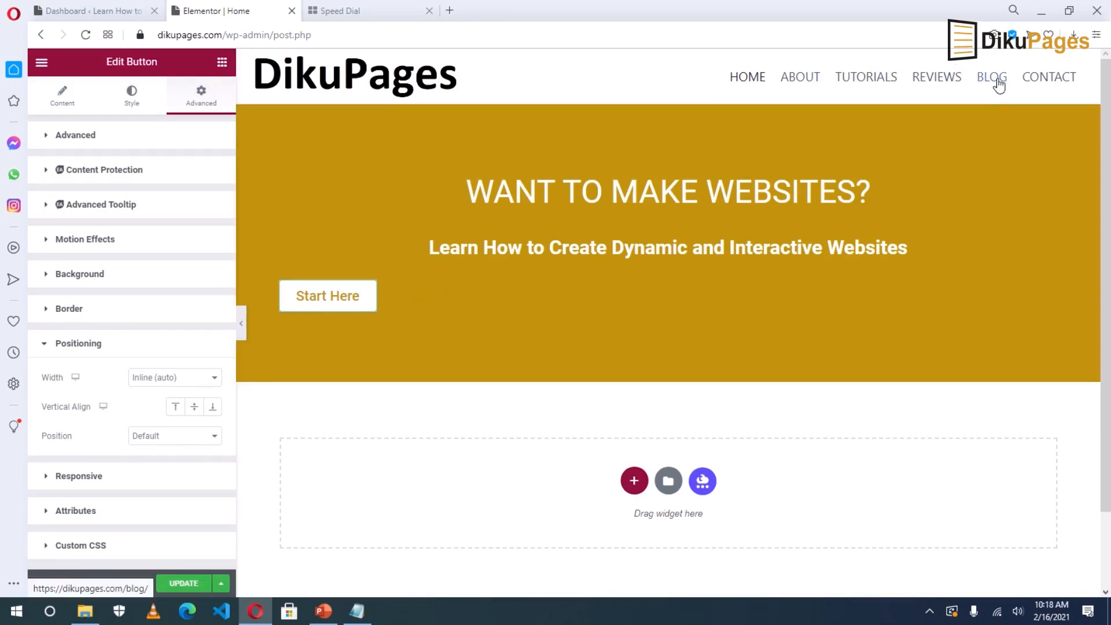
Duplicate the button as a 'Blog' button linking to the Blog page.
{"action": "right_click", "coordinate": [333, 295]}
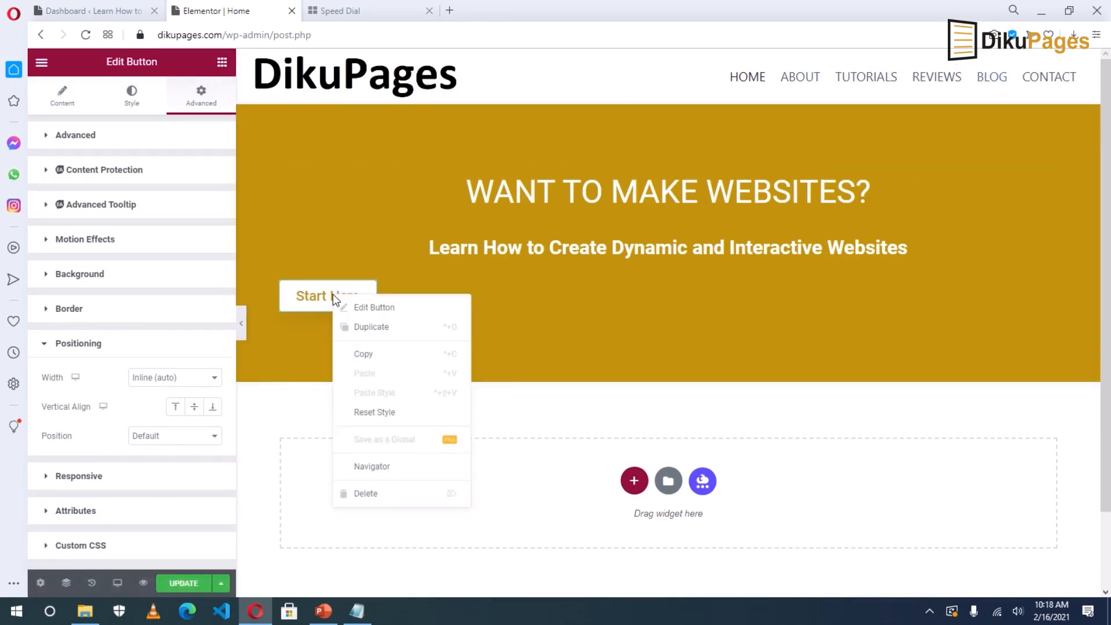
{"action": "left_click", "coordinate": [367, 324]}
{"action": "left_click", "coordinate": [171, 197]}
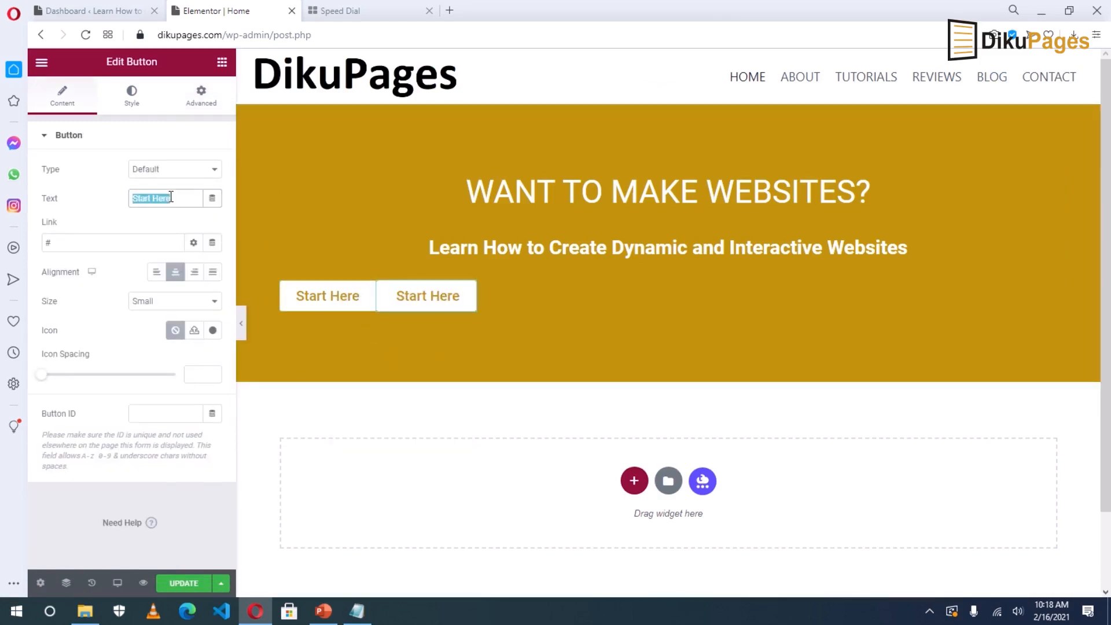
{"action": "type", "text": "Blog"}
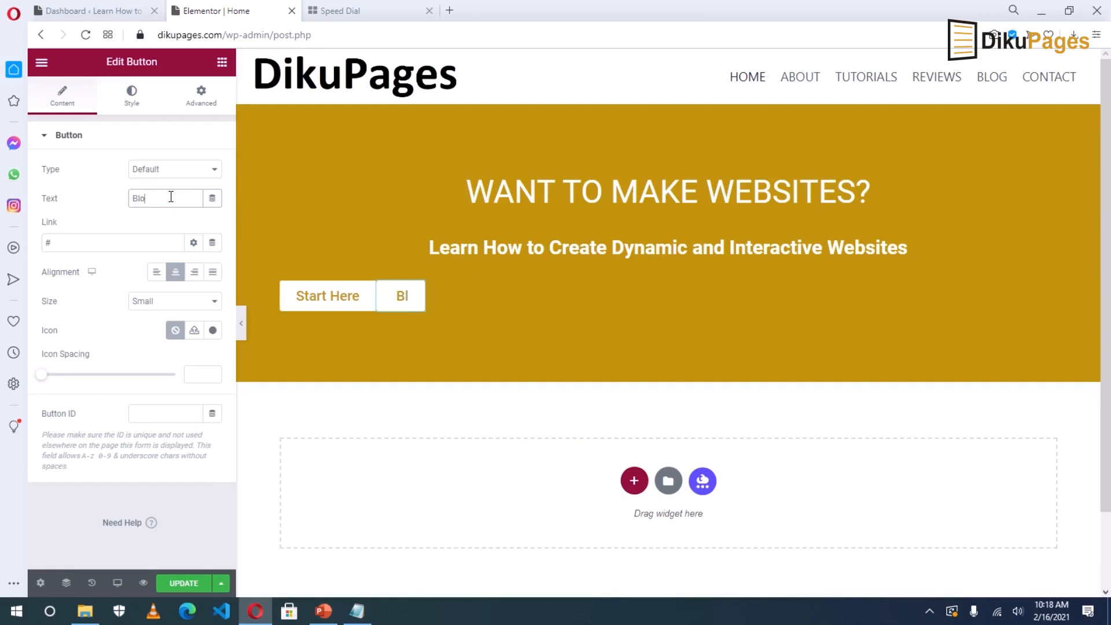
{"action": "double_click", "coordinate": [67, 239]}
{"action": "type", "text": "blo"}
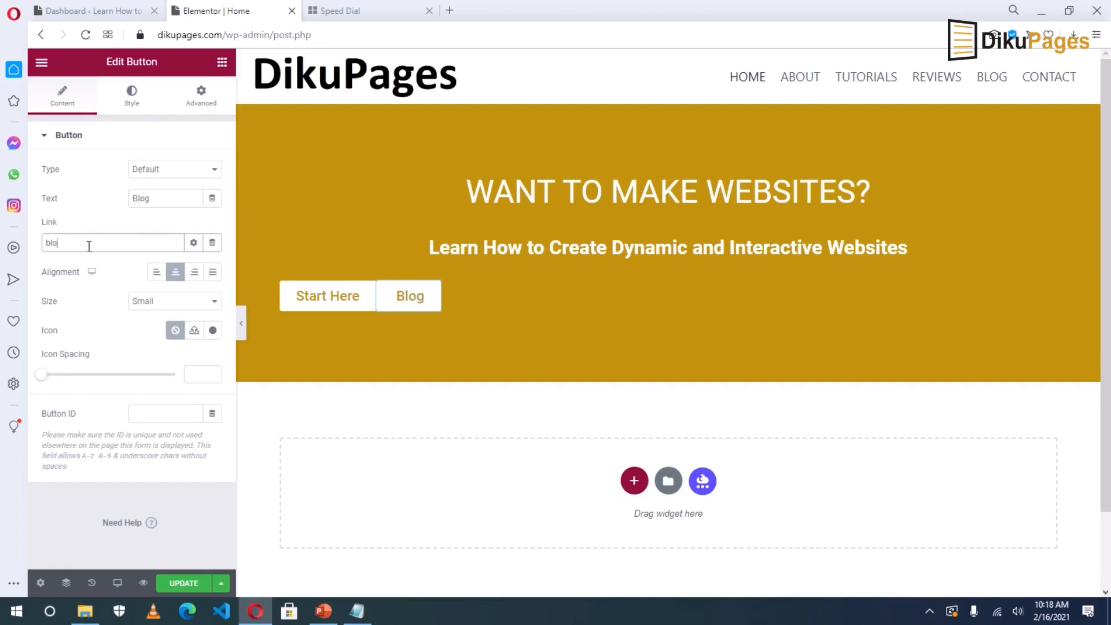
{"action": "type", "text": "g"}
{"action": "left_click", "coordinate": [66, 267]}
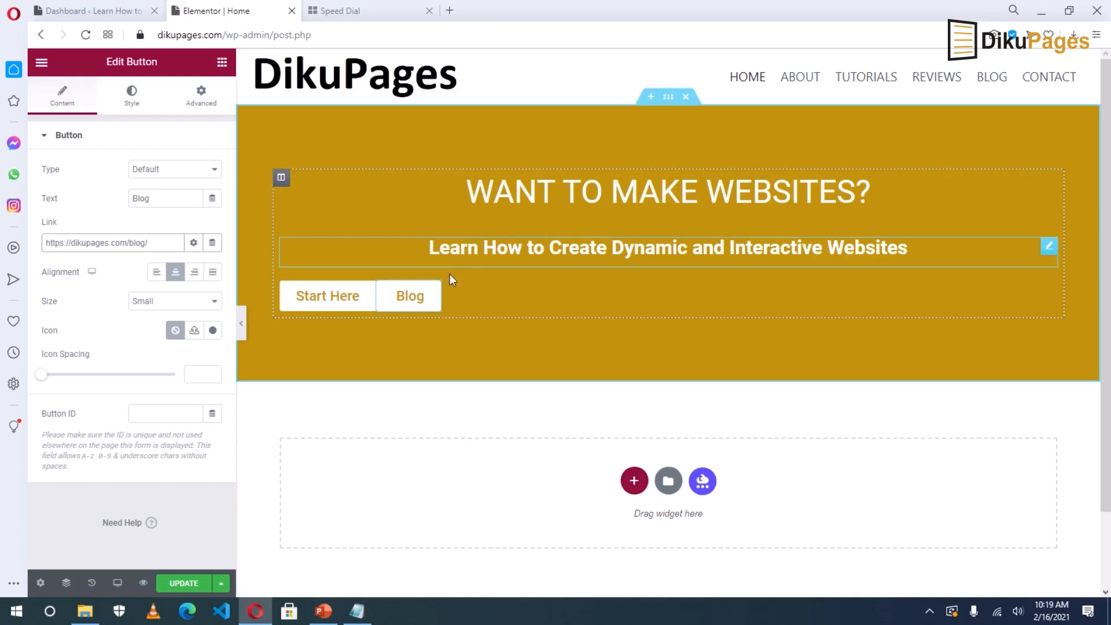
{"action": "left_click", "coordinate": [41, 65]}
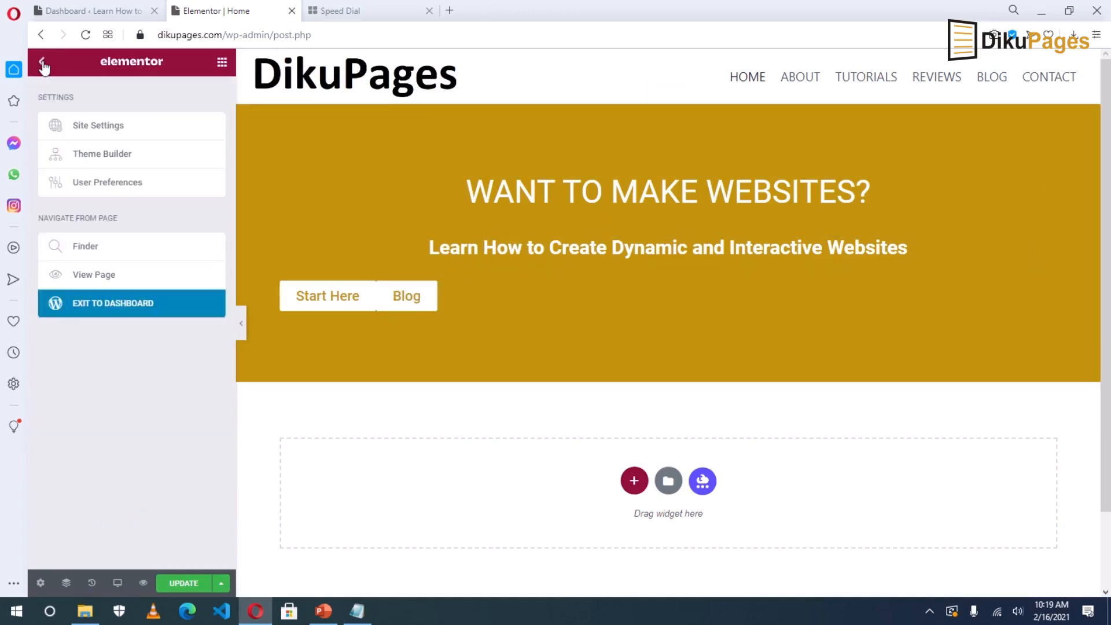
Turn on Editing Handles in User Preferences and duplicate the Blog button twice.
{"action": "left_click", "coordinate": [115, 184]}
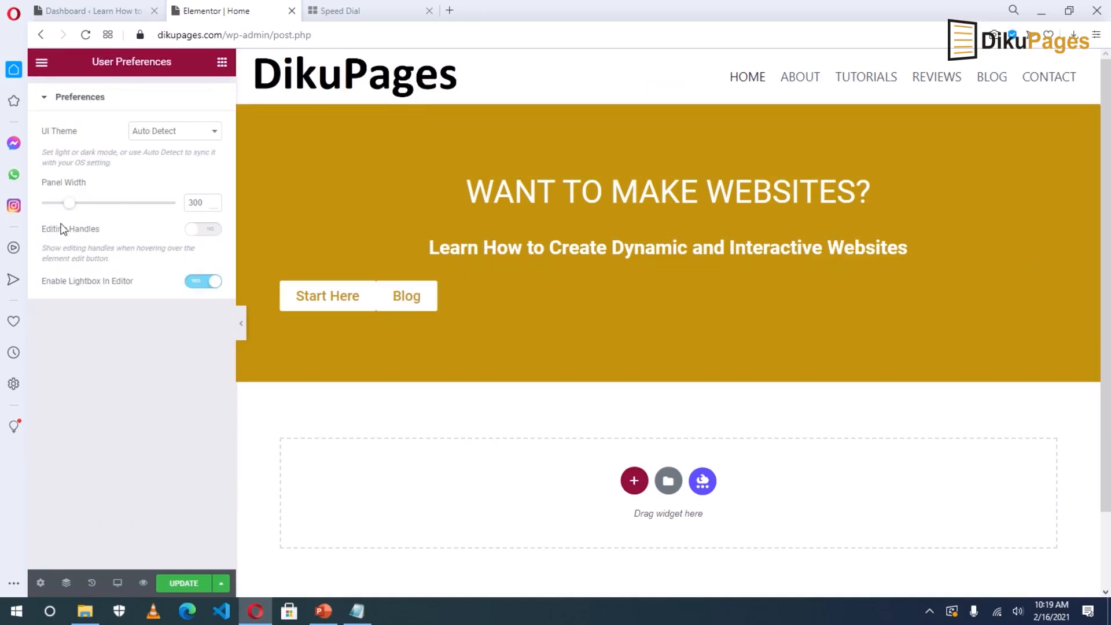
{"action": "left_click", "coordinate": [211, 233]}
{"action": "mouse_move", "coordinate": [369, 289]}
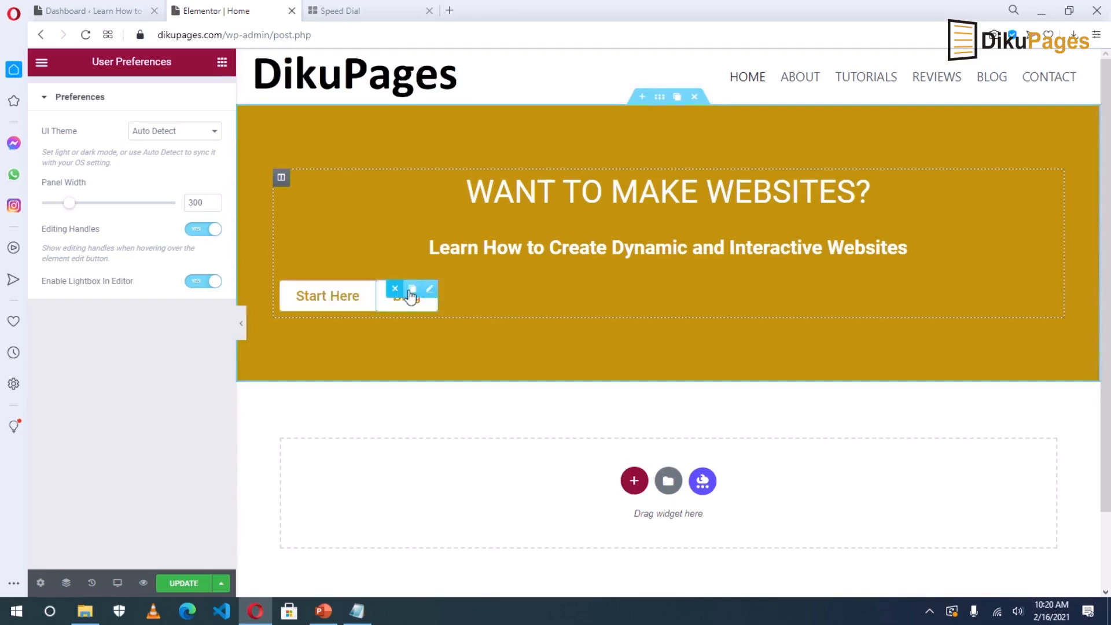
{"action": "left_click", "coordinate": [413, 289]}
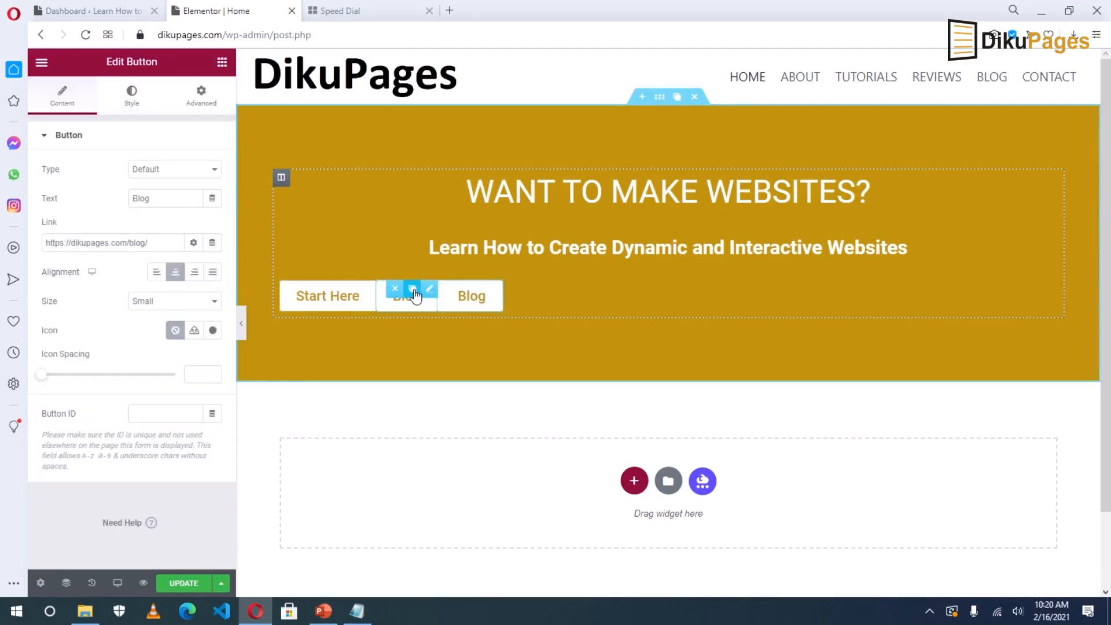
{"action": "left_click", "coordinate": [413, 290]}
{"action": "mouse_move", "coordinate": [557, 286]}
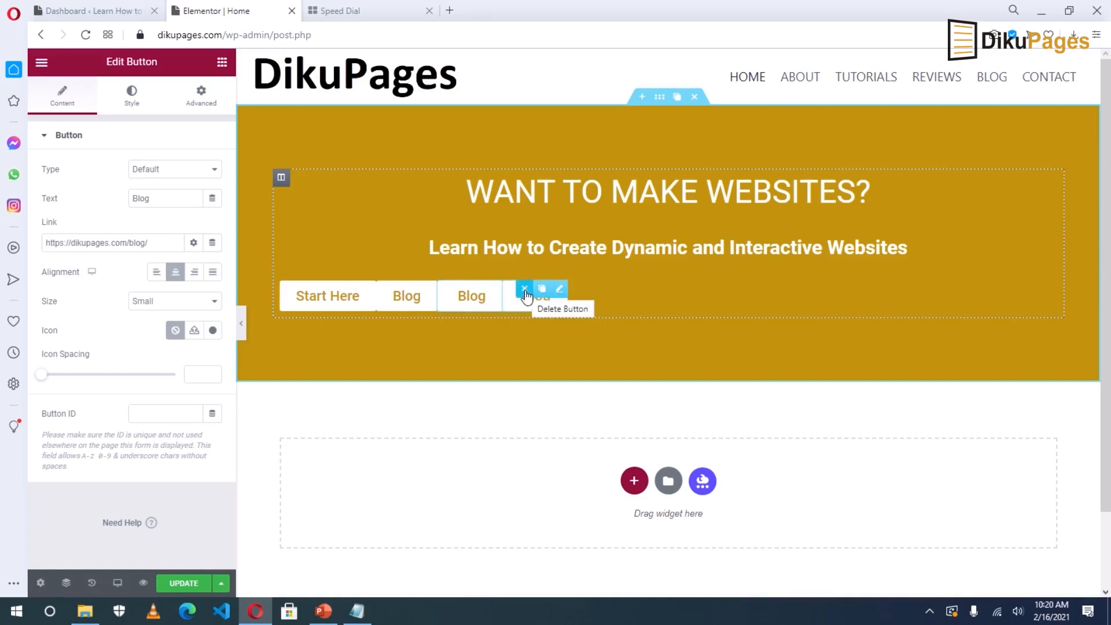
Delete the two extra Blog buttons from the hero.
{"action": "left_click", "coordinate": [525, 289]}
{"action": "mouse_move", "coordinate": [463, 294]}
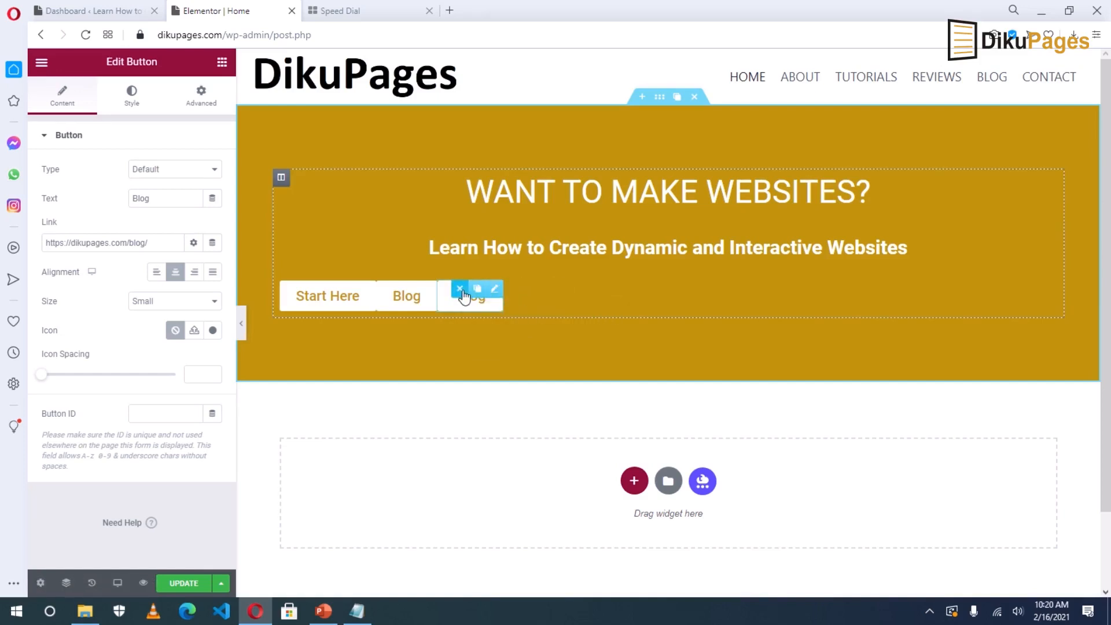
{"action": "left_click", "coordinate": [461, 289]}
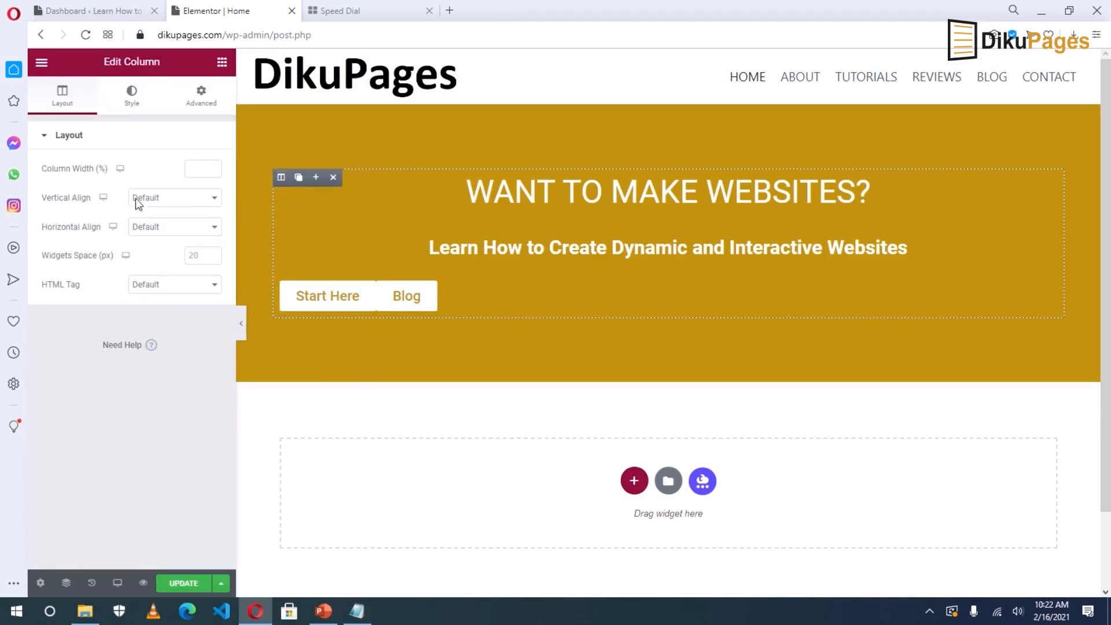
Set the column's horizontal alignment to Center so both buttons sit centred.
{"action": "left_click", "coordinate": [148, 229]}
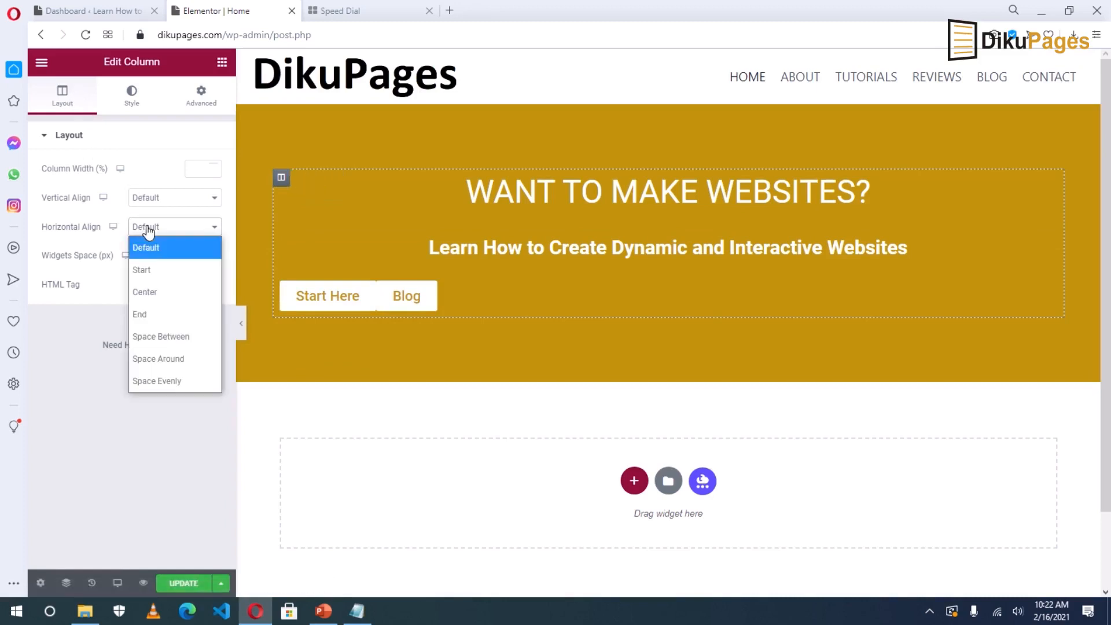
{"action": "left_click", "coordinate": [144, 292]}
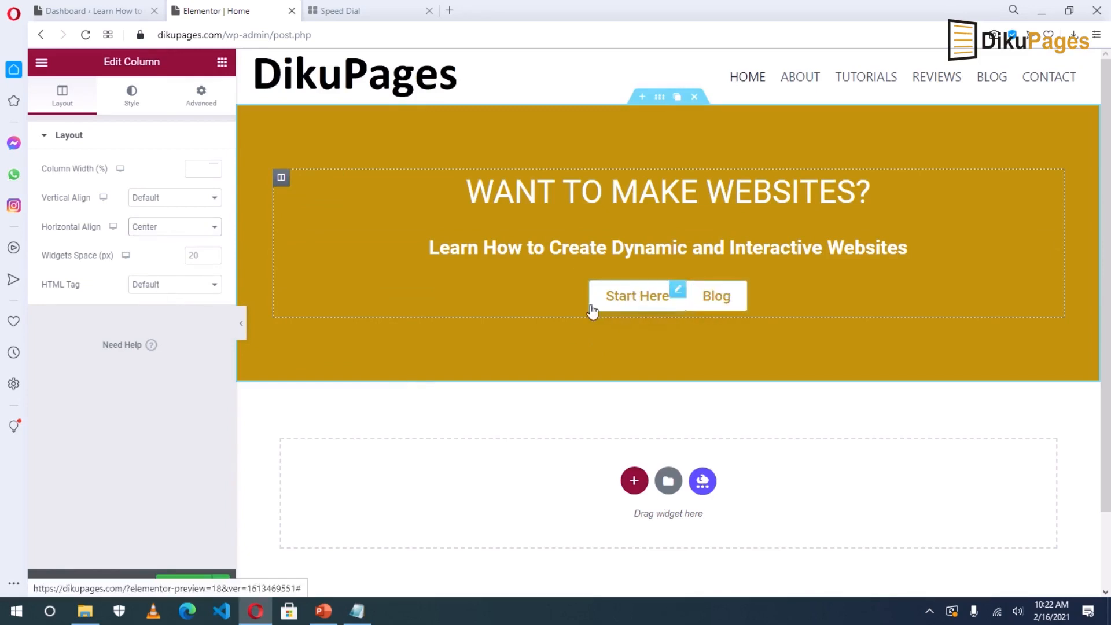
{"action": "left_click", "coordinate": [660, 311]}
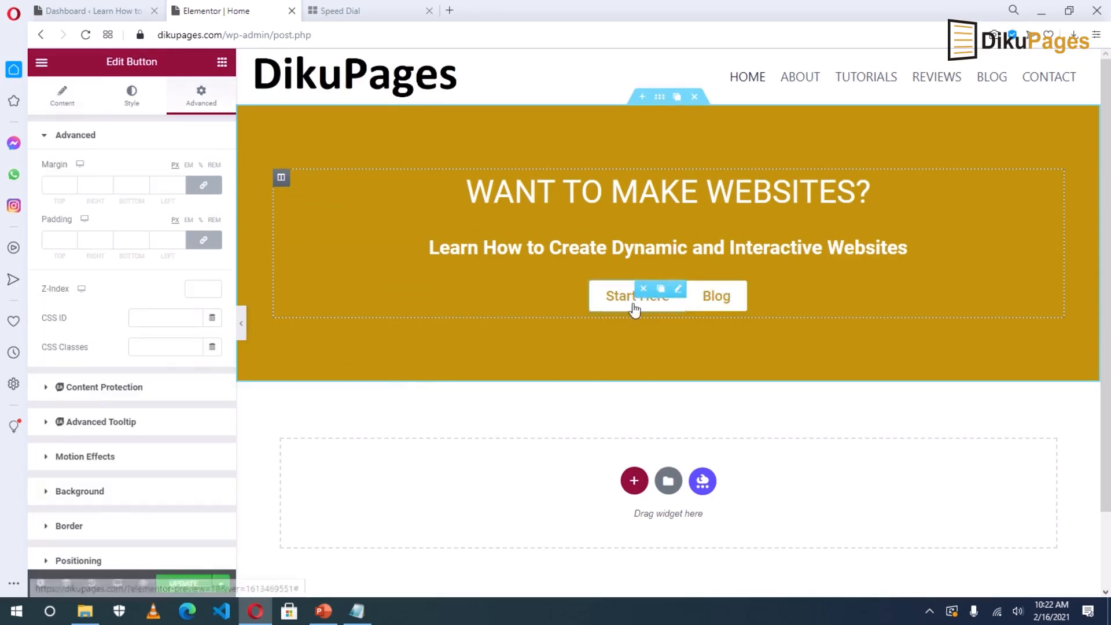
Give Start Here's hover state a brown background, #FFFFFF text and the Grow animation.
{"action": "left_click", "coordinate": [129, 96]}
{"action": "left_click", "coordinate": [176, 227]}
{"action": "left_click", "coordinate": [213, 286]}
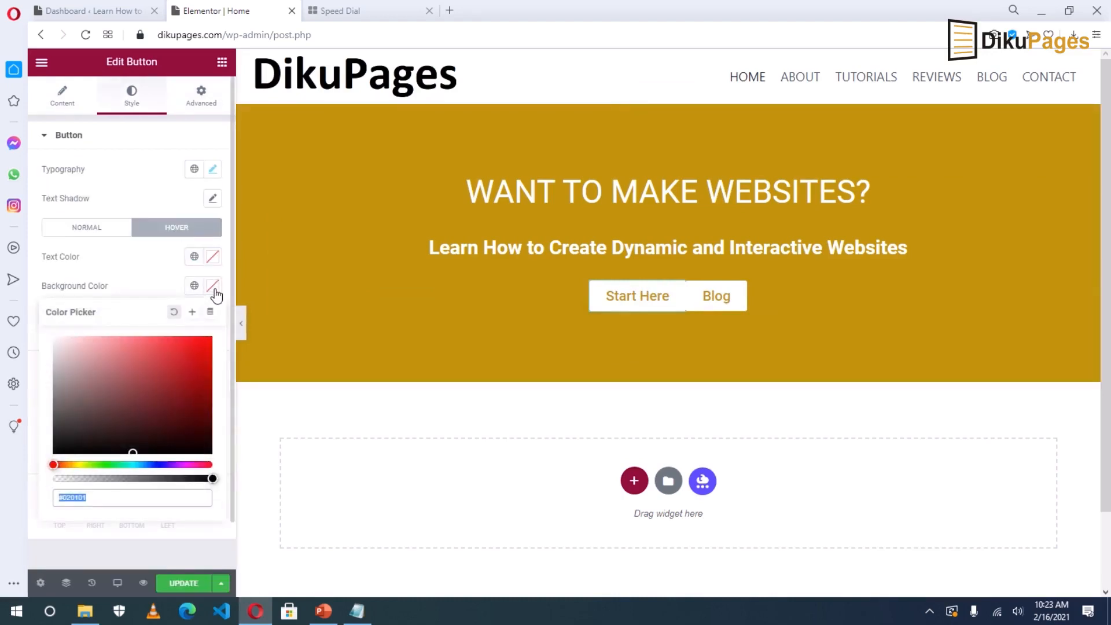
{"action": "left_click", "coordinate": [67, 464]}
{"action": "left_click", "coordinate": [96, 393]}
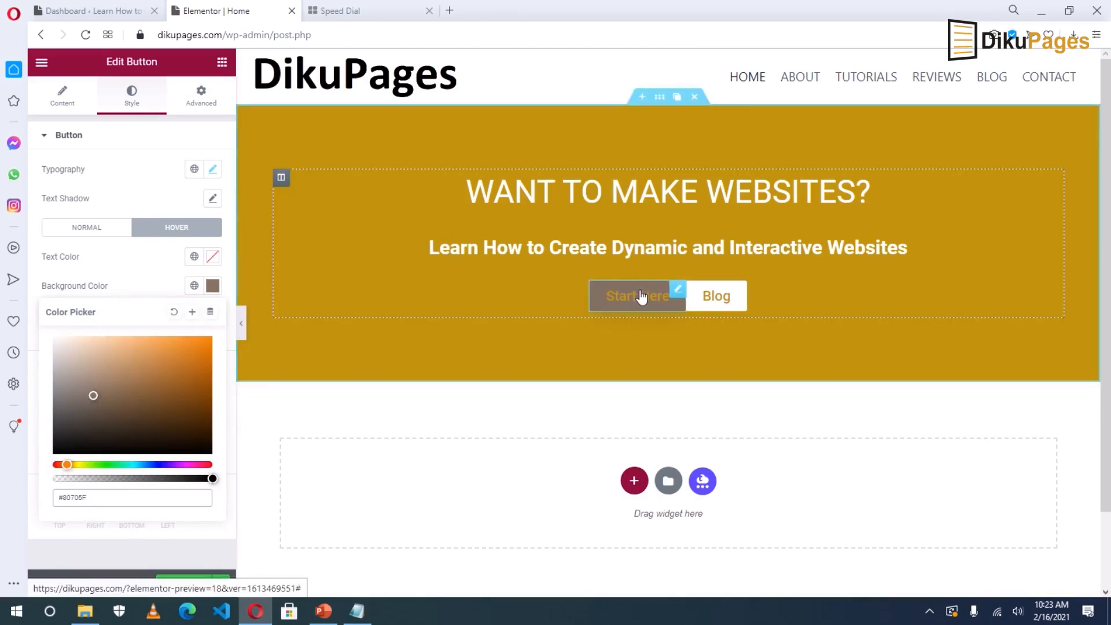
{"action": "left_click", "coordinate": [214, 256]}
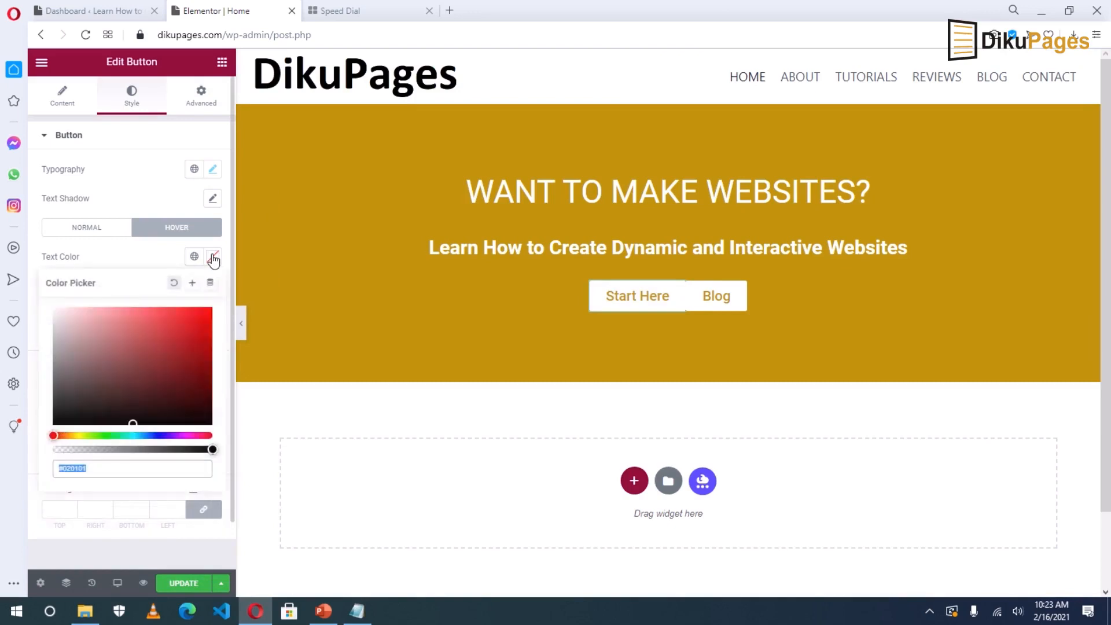
{"action": "type", "text": "#FFFFFF"}
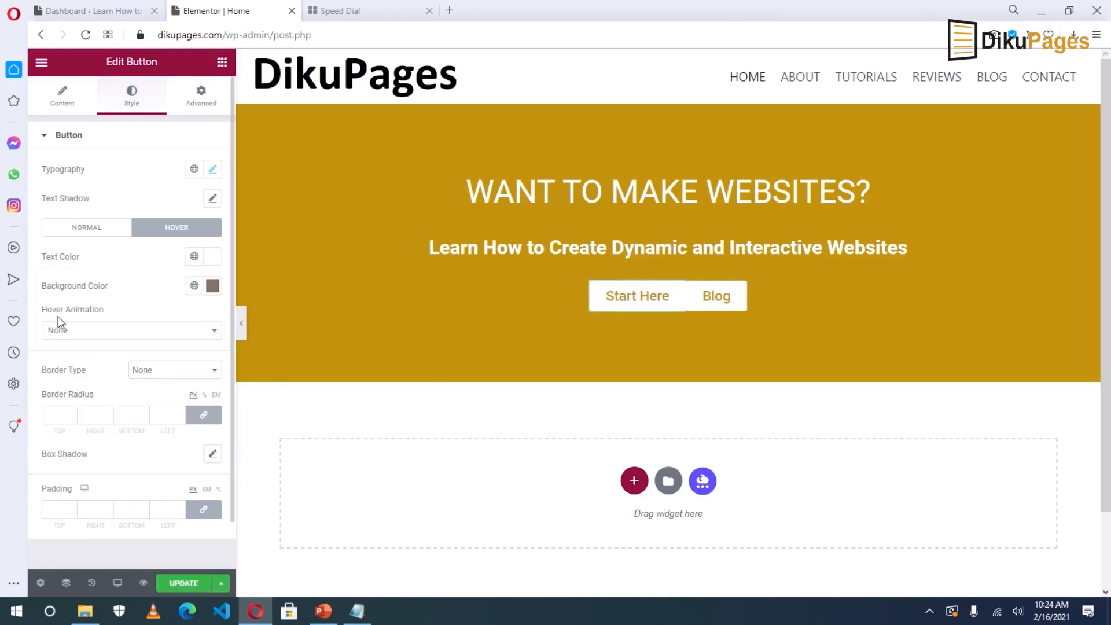
{"action": "left_click", "coordinate": [93, 339]}
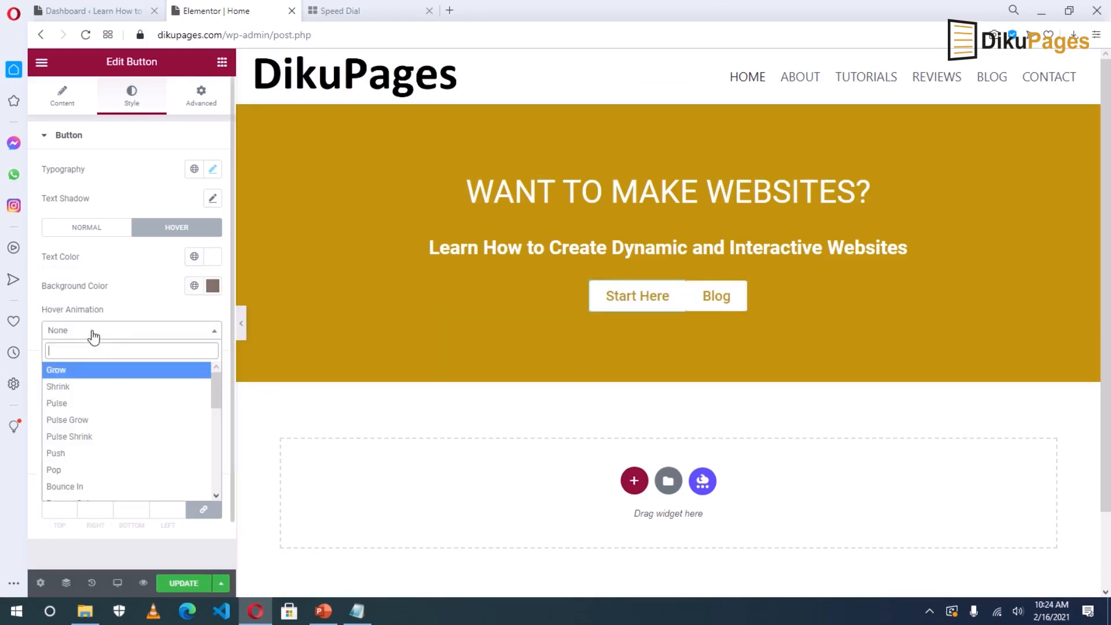
{"action": "left_click", "coordinate": [72, 371]}
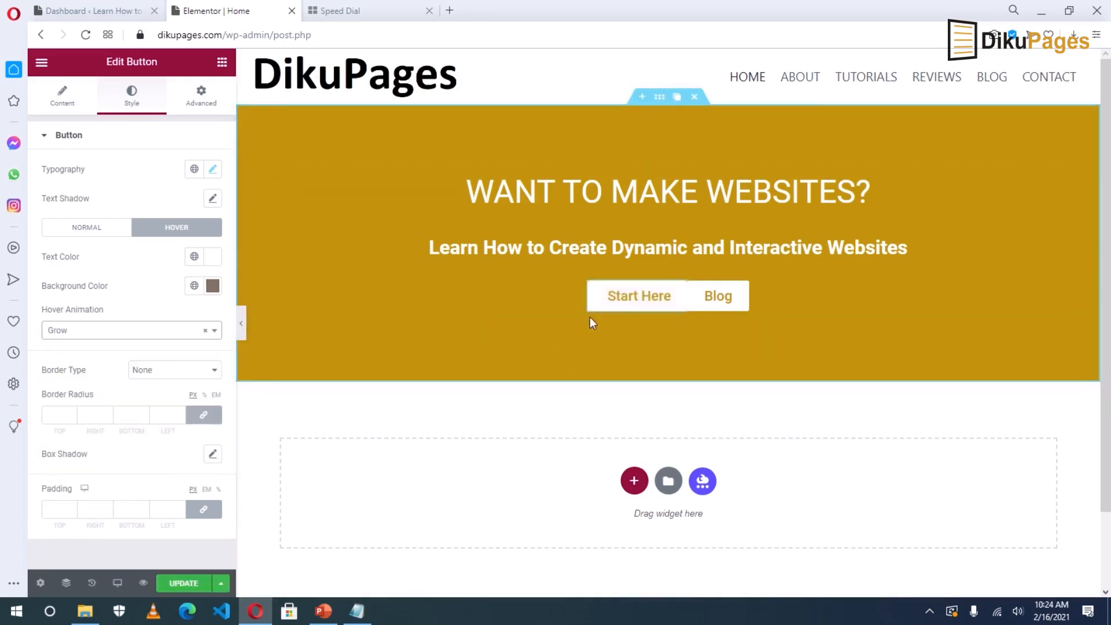
{"action": "right_click", "coordinate": [618, 292]}
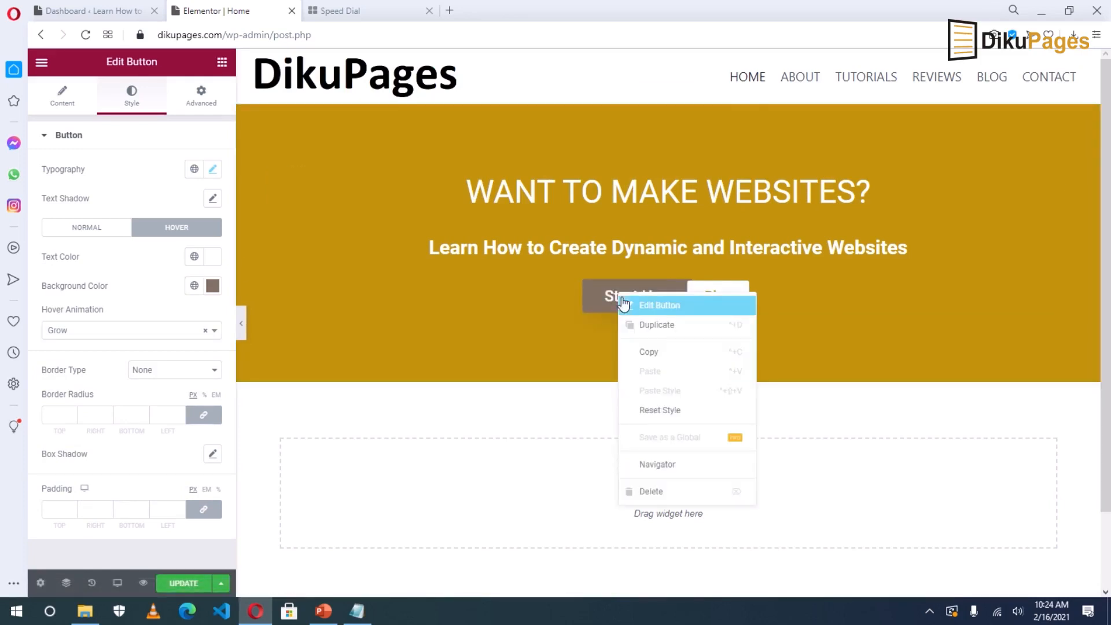
Copy the Start Here button and paste its style onto the Blog button.
{"action": "left_click", "coordinate": [649, 352]}
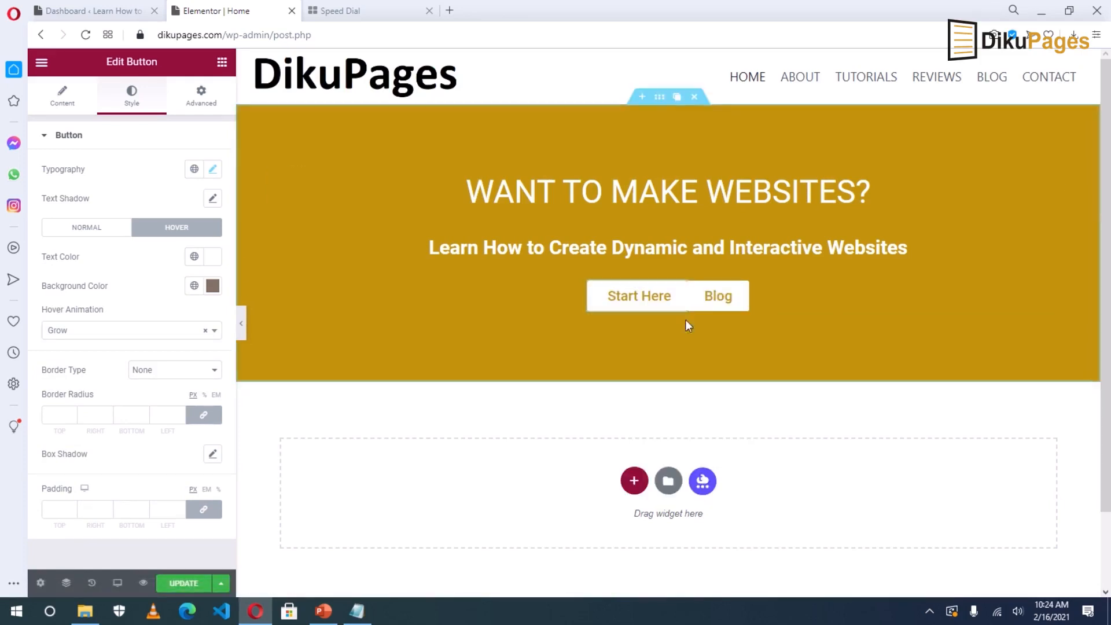
{"action": "right_click", "coordinate": [710, 290]}
{"action": "right_click", "coordinate": [705, 294]}
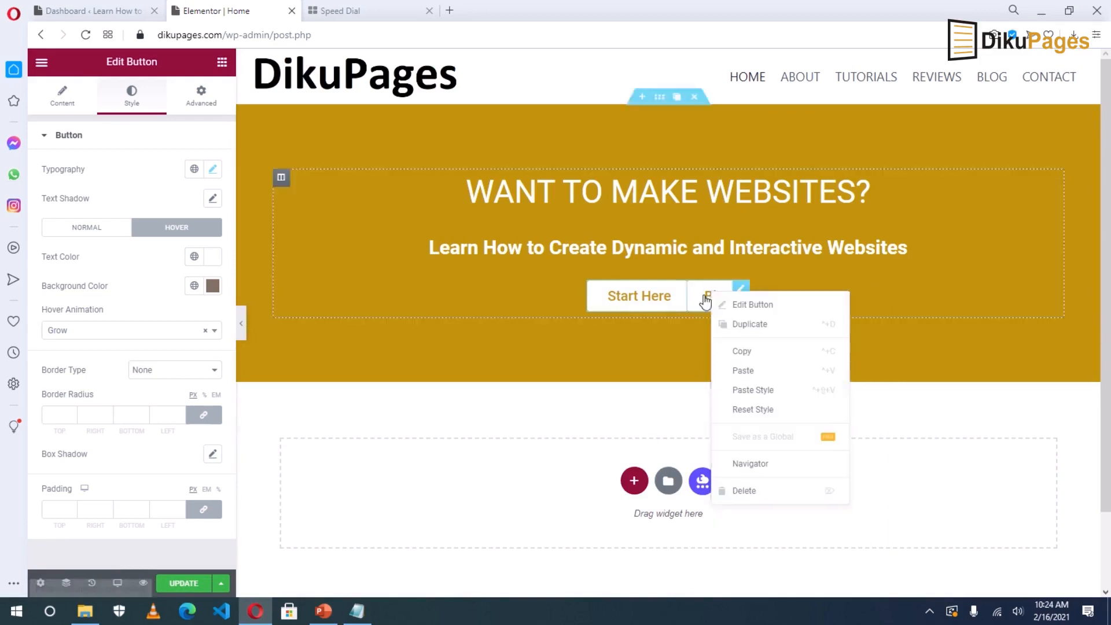
{"action": "left_click", "coordinate": [747, 394]}
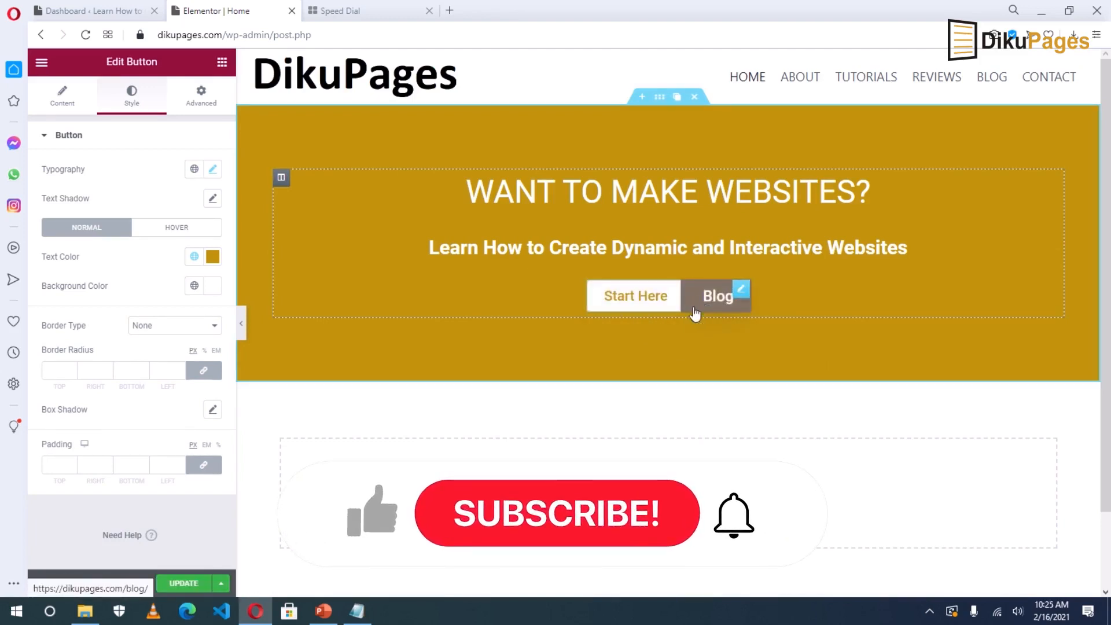
Give Start Here an unlinked 15 px right margin and update the page.
{"action": "left_click", "coordinate": [191, 100]}
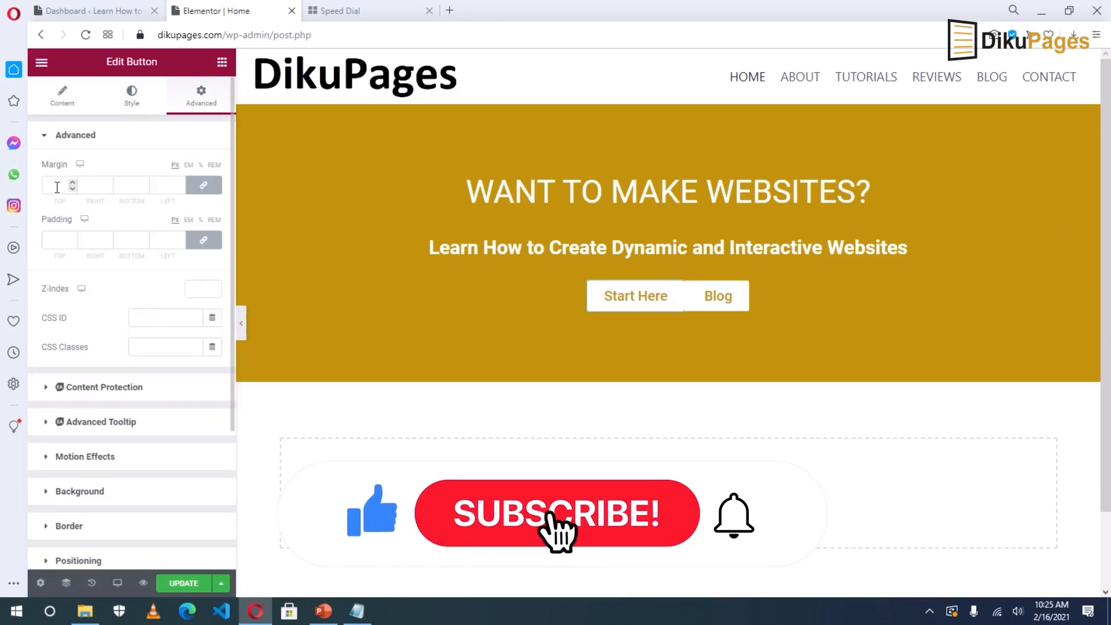
{"action": "left_click", "coordinate": [204, 187]}
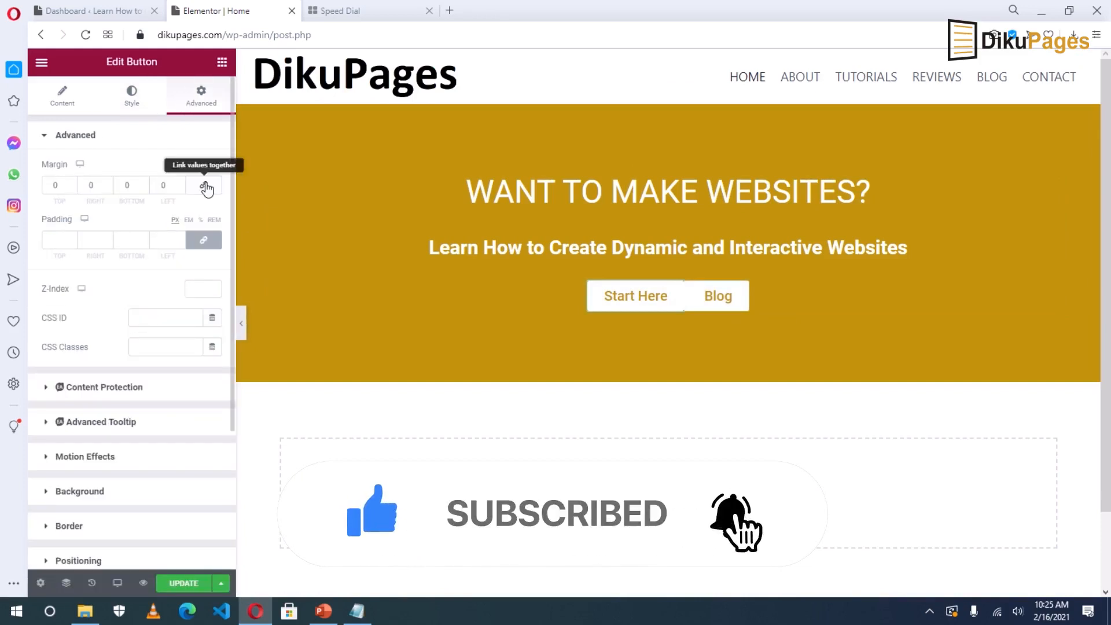
{"action": "left_click", "coordinate": [98, 187]}
{"action": "type", "text": "0"}
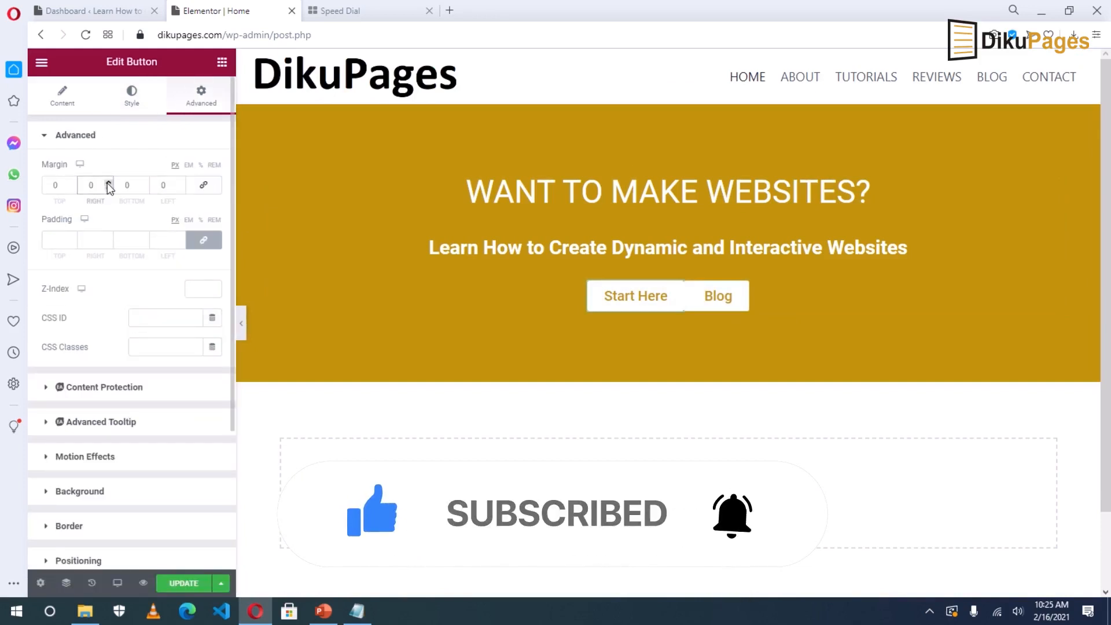
{"action": "left_click", "coordinate": [108, 182]}
{"action": "left_click", "coordinate": [109, 182]}
{"action": "left_click", "coordinate": [109, 183]}
{"action": "left_click", "coordinate": [109, 182]}
{"action": "left_click", "coordinate": [109, 182]}
{"action": "left_click", "coordinate": [108, 182]}
{"action": "left_click", "coordinate": [109, 182]}
{"action": "left_click", "coordinate": [108, 182]}
{"action": "left_click", "coordinate": [109, 183]}
{"action": "left_click", "coordinate": [108, 182]}
{"action": "left_click", "coordinate": [109, 183]}
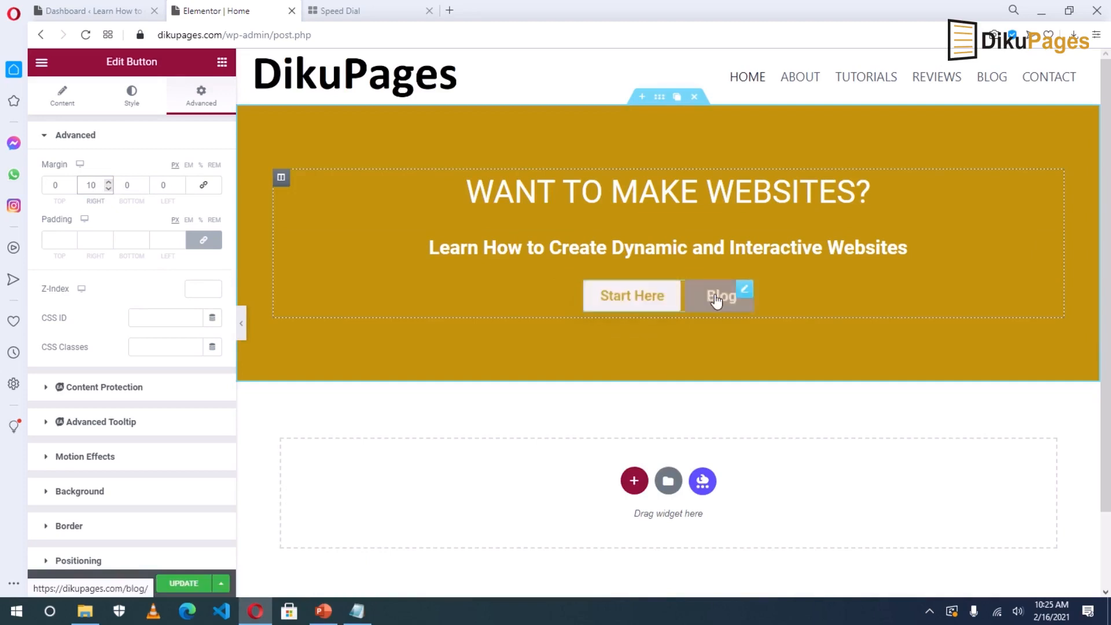
{"action": "left_click", "coordinate": [109, 183]}
{"action": "left_click", "coordinate": [109, 183]}
{"action": "left_click", "coordinate": [108, 182]}
{"action": "left_click", "coordinate": [109, 183]}
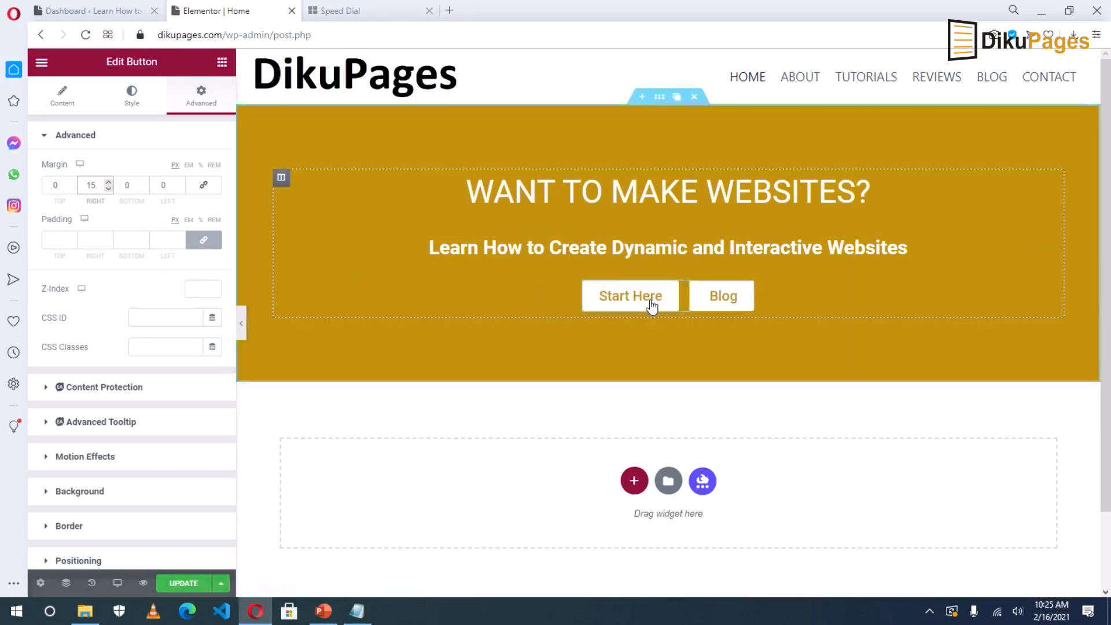
{"action": "left_click", "coordinate": [179, 585]}
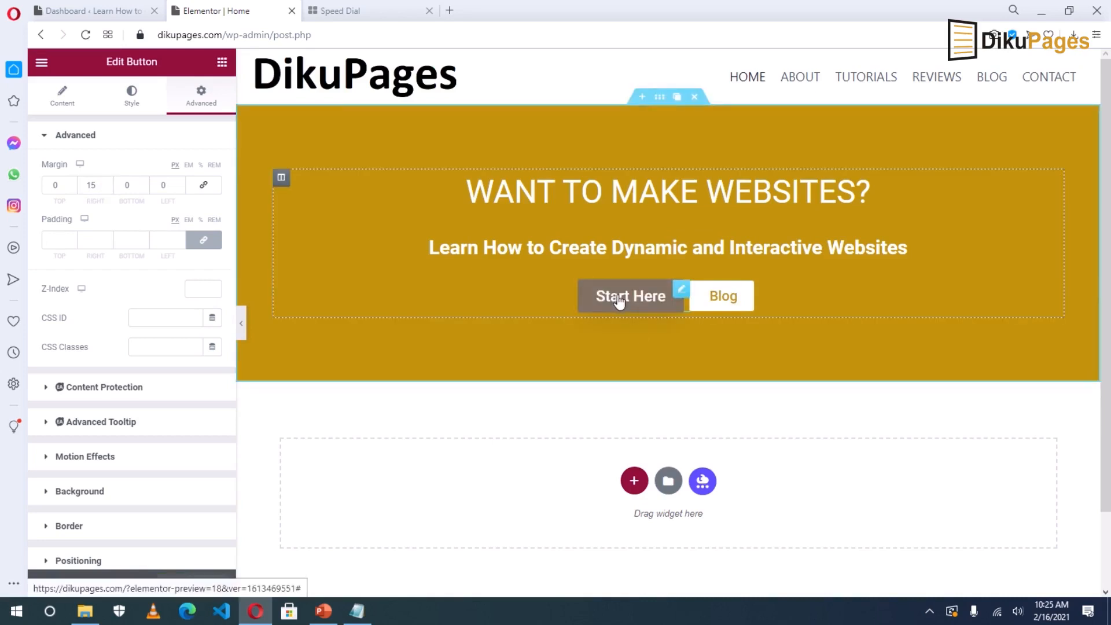
{"action": "left_click", "coordinate": [680, 293]}
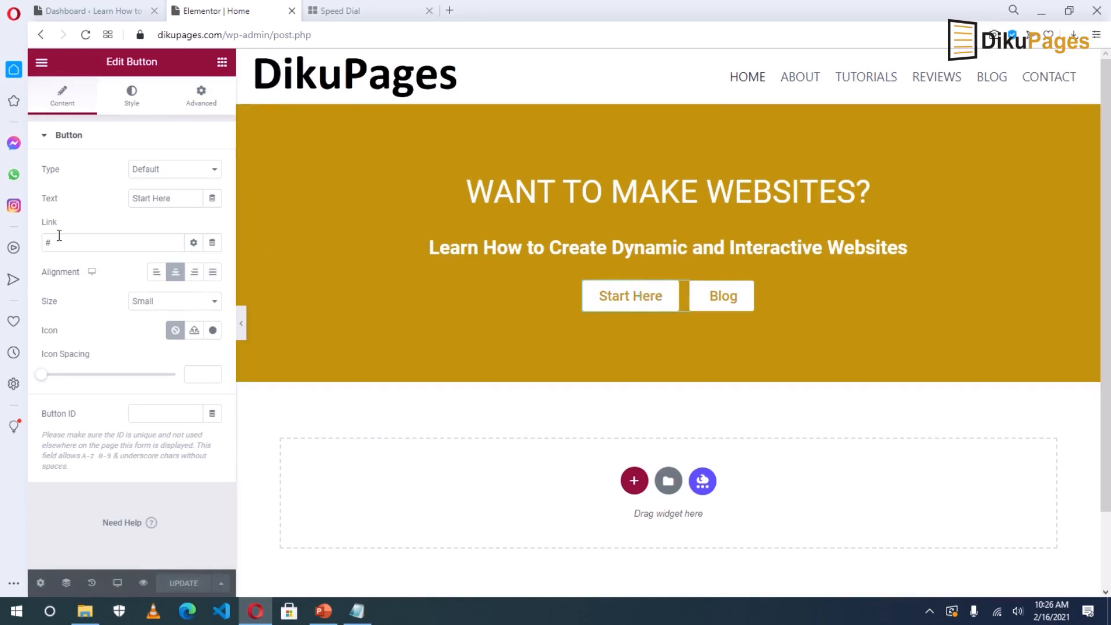
Link Start Here to the Tutorials page, update, and preview the page in a new tab.
{"action": "left_click_drag", "start_coordinate": [61, 239], "coordinate": [32, 249]}
{"action": "key", "text": "BackSpace"}
{"action": "type", "text": "tu"}
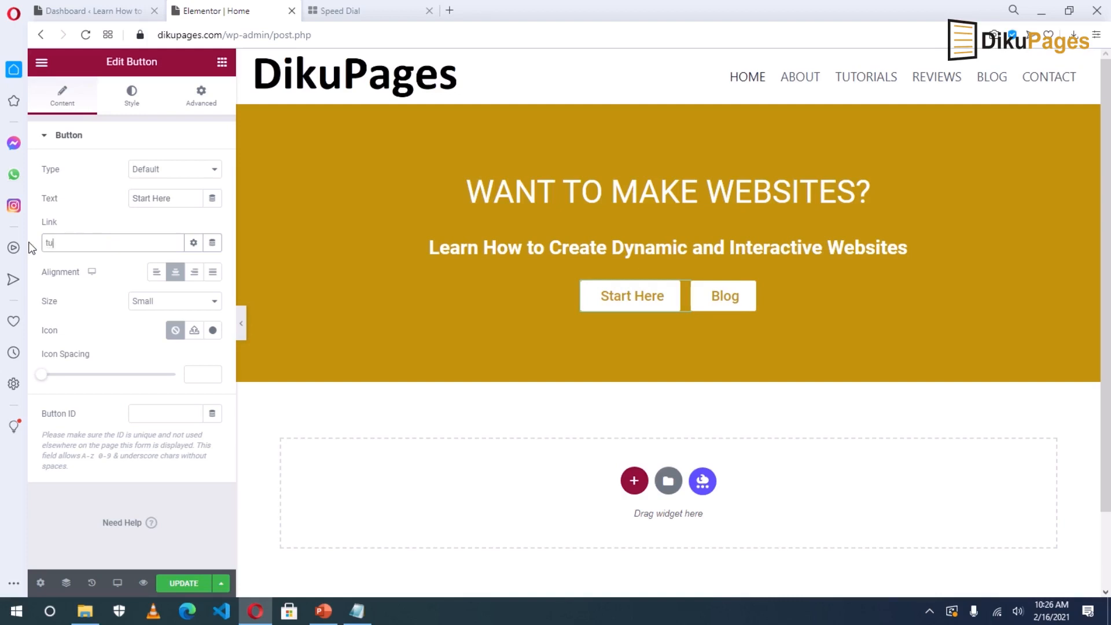
{"action": "type", "text": "tori"}
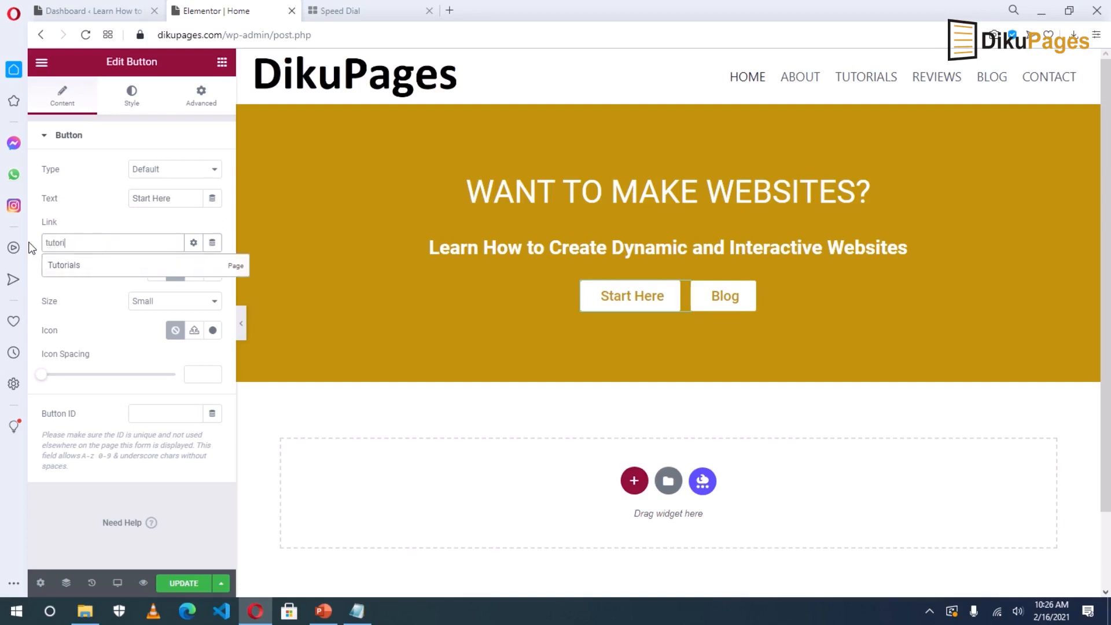
{"action": "left_click", "coordinate": [74, 267]}
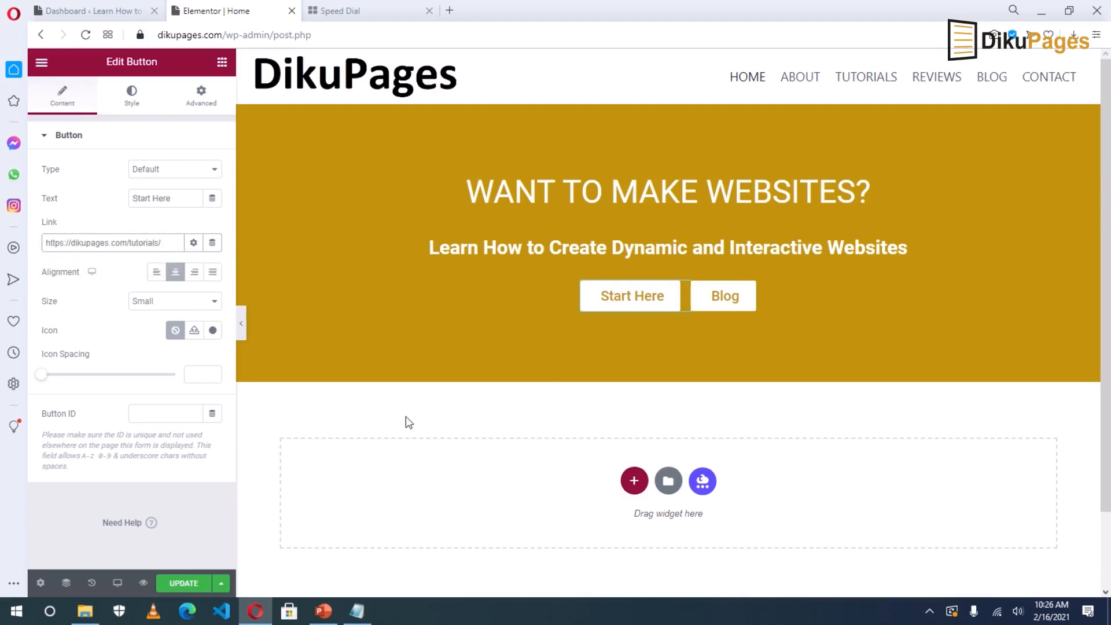
{"action": "left_click", "coordinate": [174, 585]}
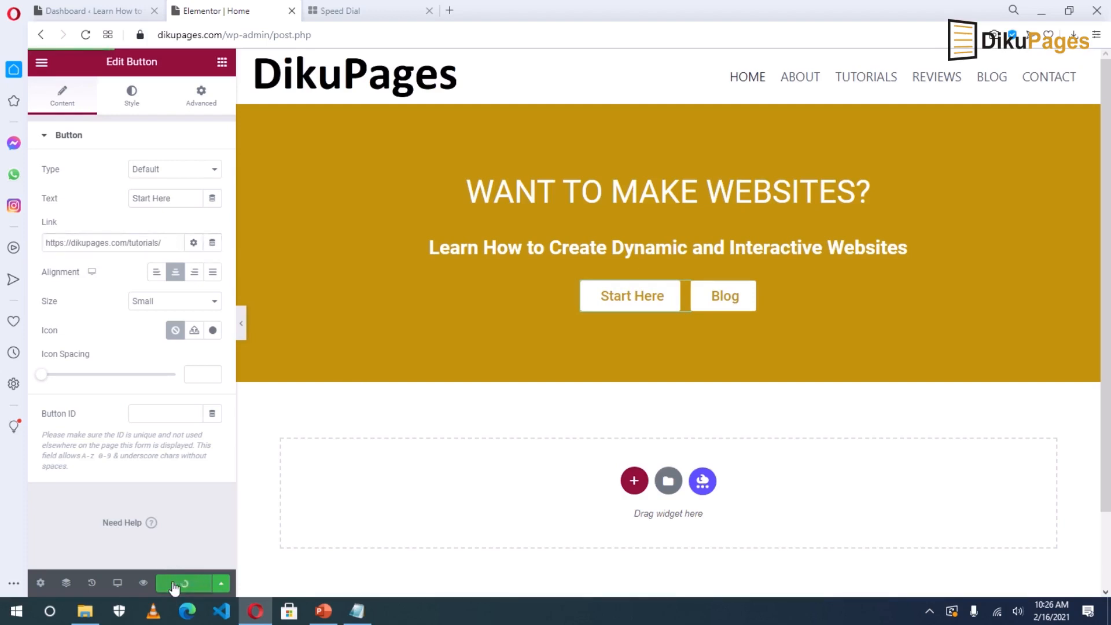
{"action": "left_click", "coordinate": [143, 584]}
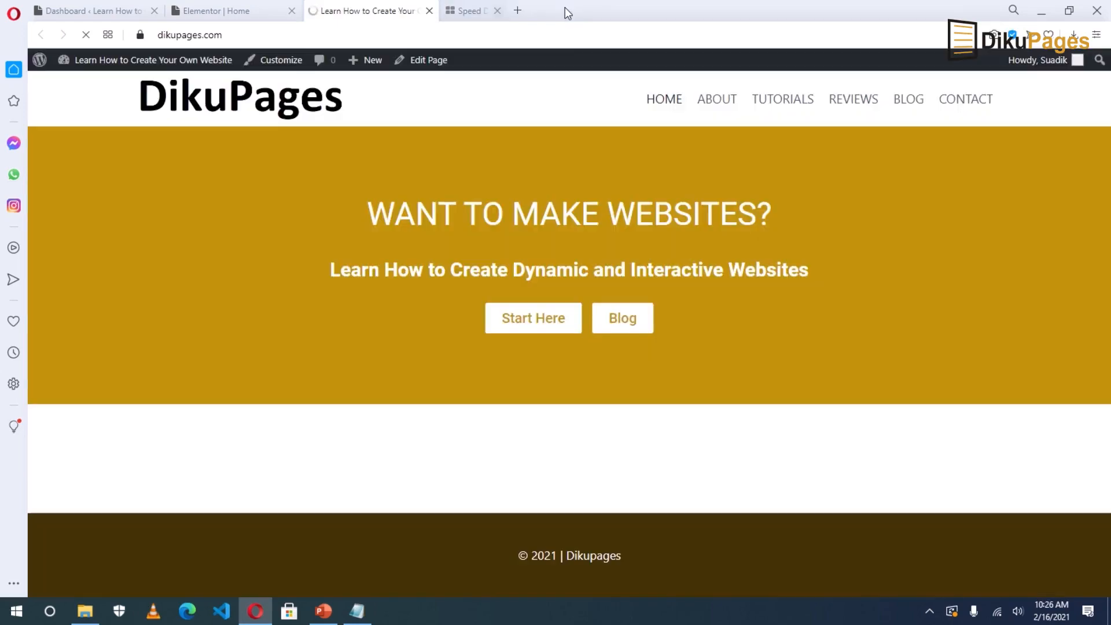
Close the spare Speed Dial tab, check the preview, and return to the 'Elementor | Home' tab.
{"action": "left_click", "coordinate": [566, 10]}
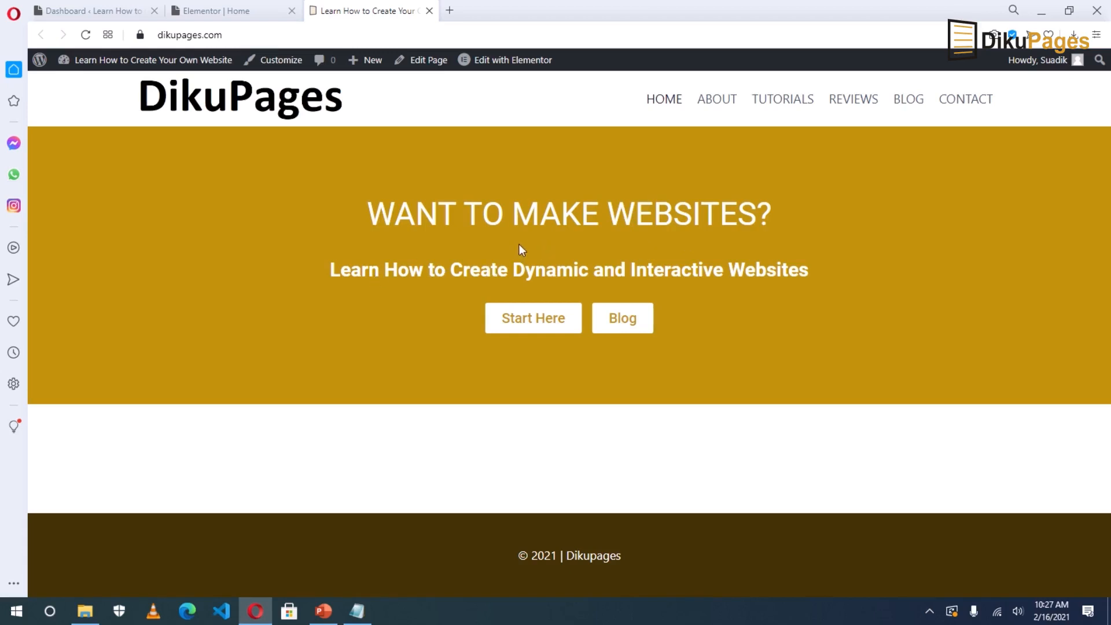
{"action": "left_click", "coordinate": [217, 9]}
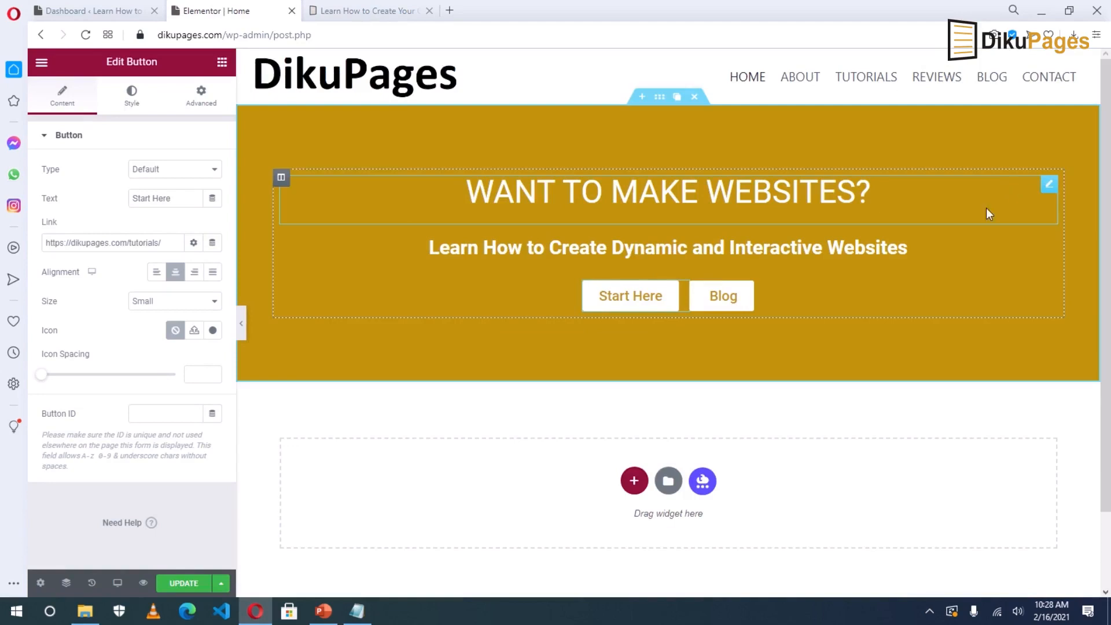
Give the WANT TO MAKE WEBSITES? heading an unlinked -20 bottom margin and update the page.
{"action": "left_click", "coordinate": [1051, 186]}
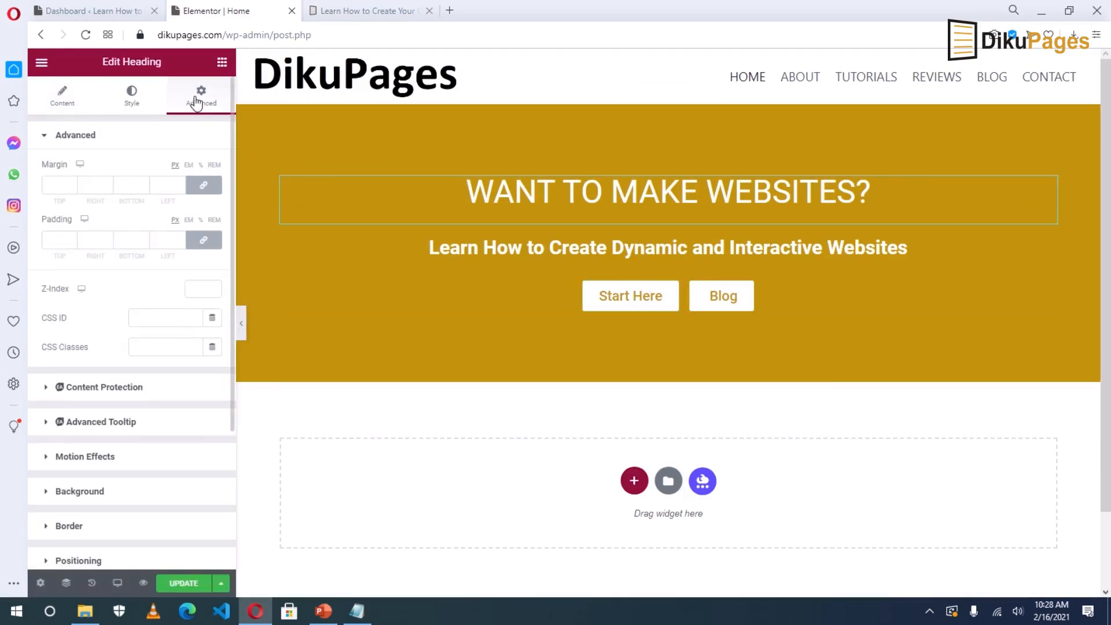
{"action": "left_click", "coordinate": [203, 186]}
{"action": "left_click", "coordinate": [132, 185]}
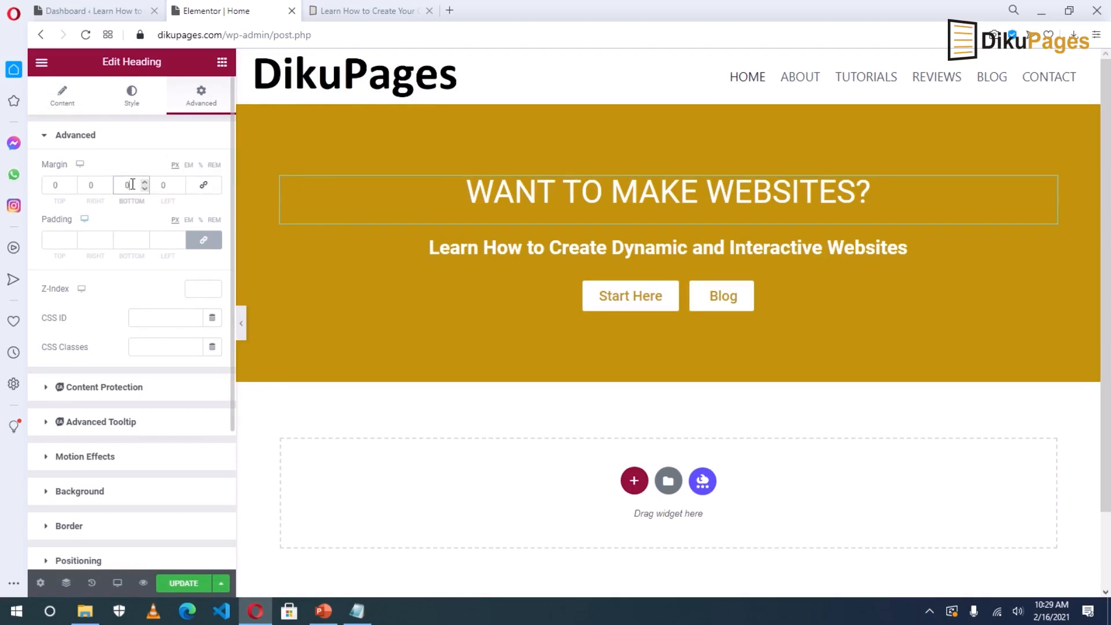
{"action": "scroll", "coordinate": [144, 188], "scroll_direction": "down", "scroll_amount": 20}
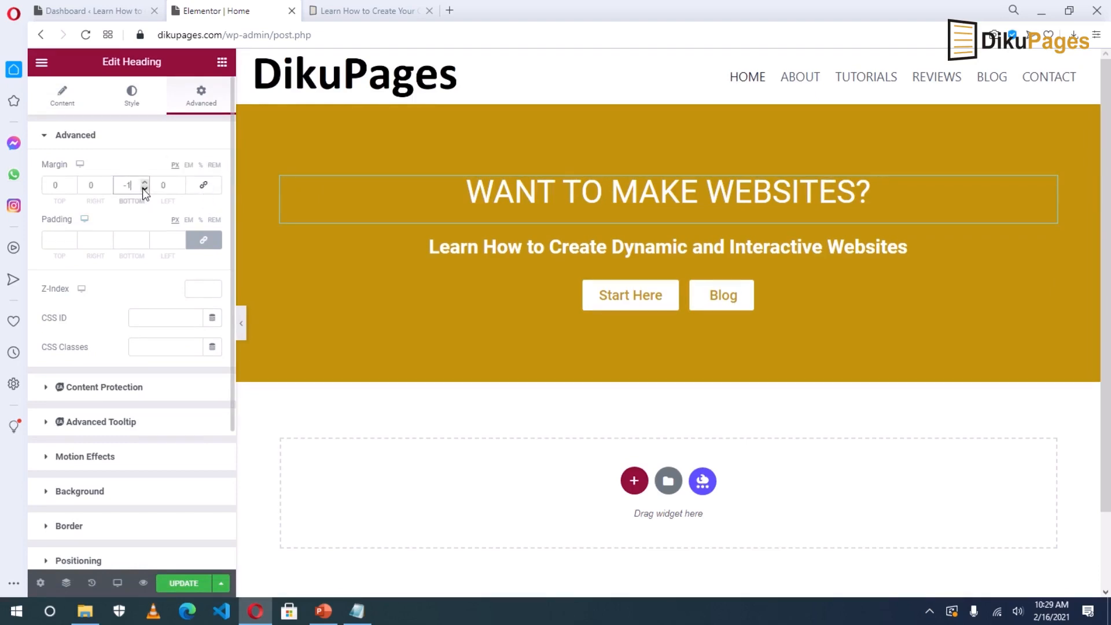
{"action": "scroll", "coordinate": [145, 186], "scroll_direction": "up", "scroll_amount": 1}
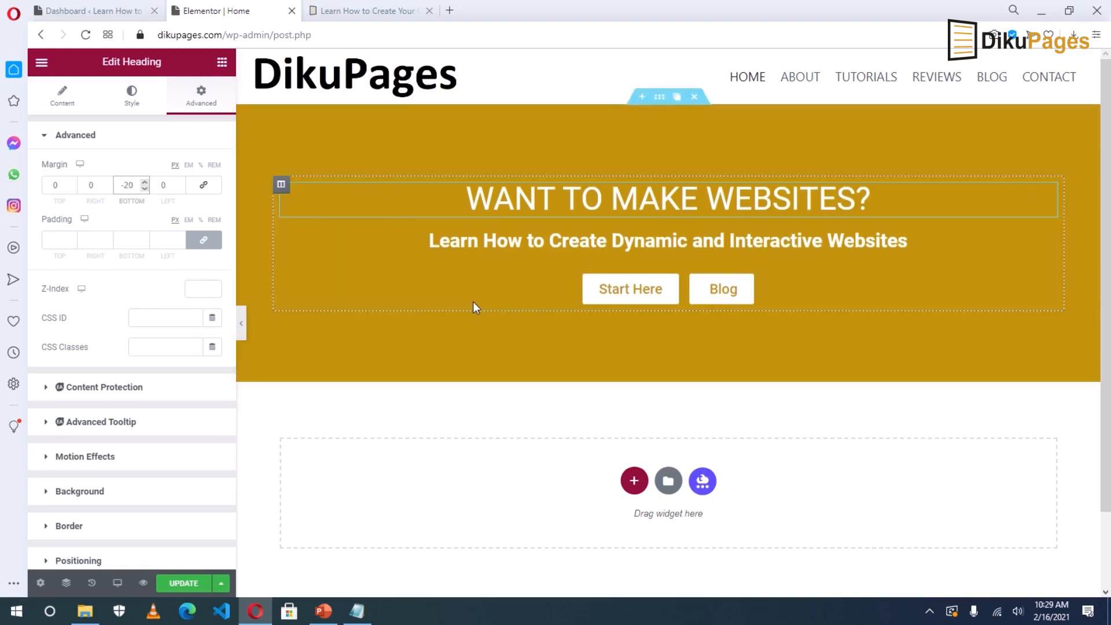
{"action": "left_click", "coordinate": [178, 582]}
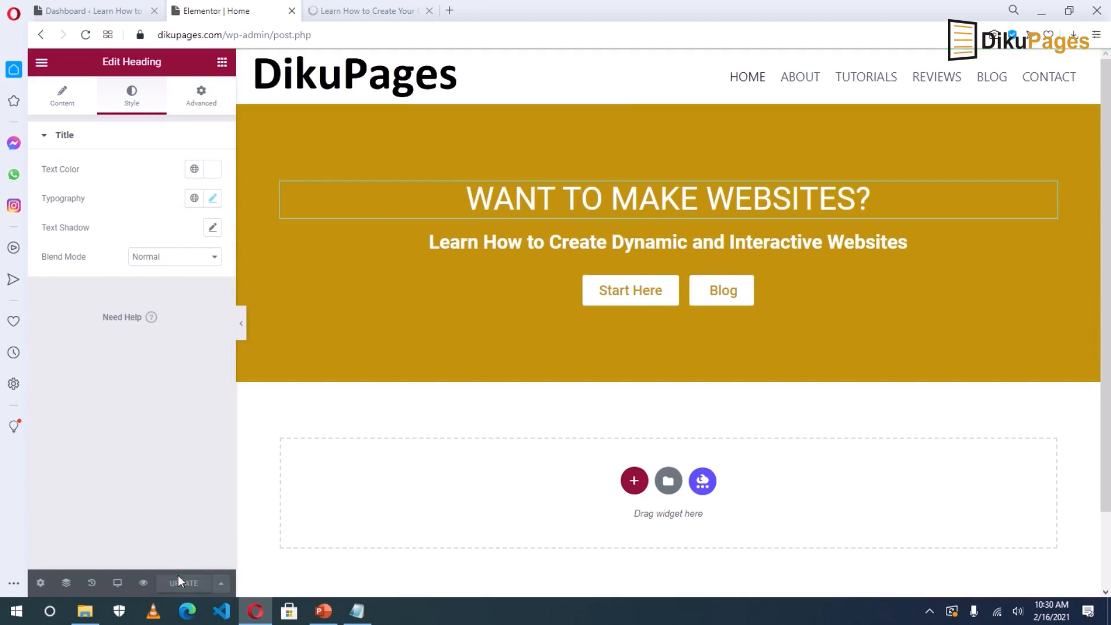
{"action": "left_click", "coordinate": [333, 12]}
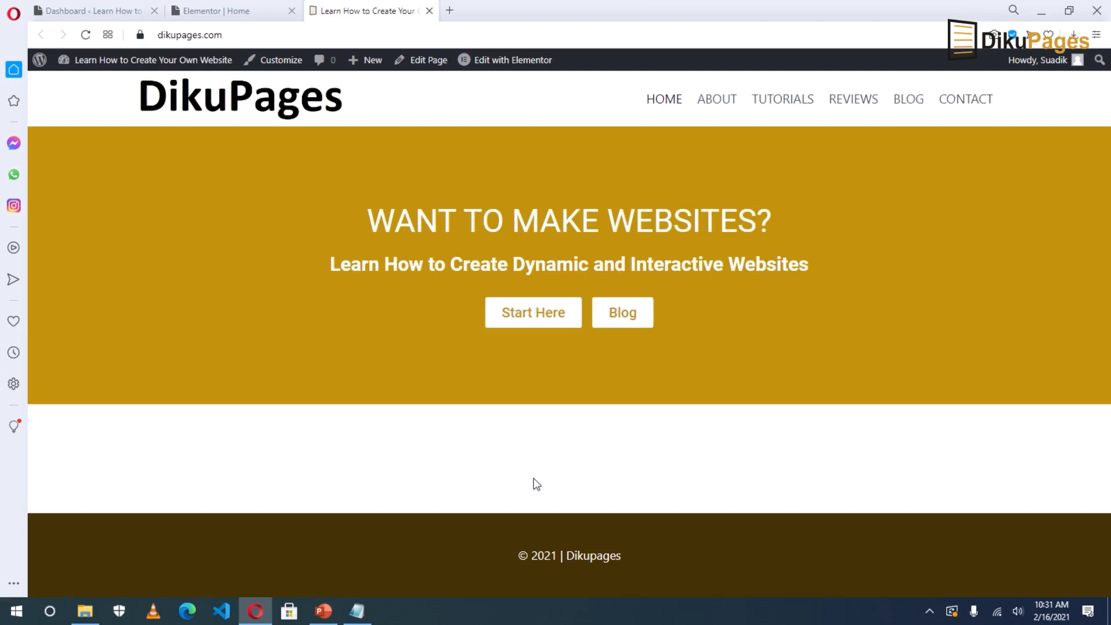
{"action": "left_click", "coordinate": [215, 14]}
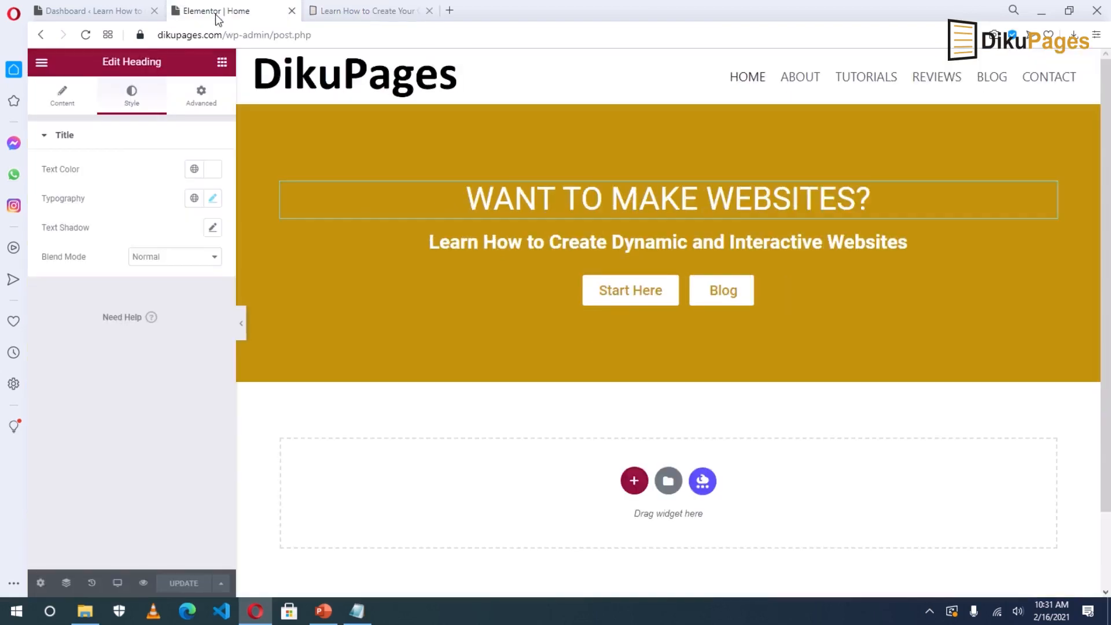
Search the widgets for 'counter' and drag a Counter into the empty section below the hero.
{"action": "left_click", "coordinate": [222, 62]}
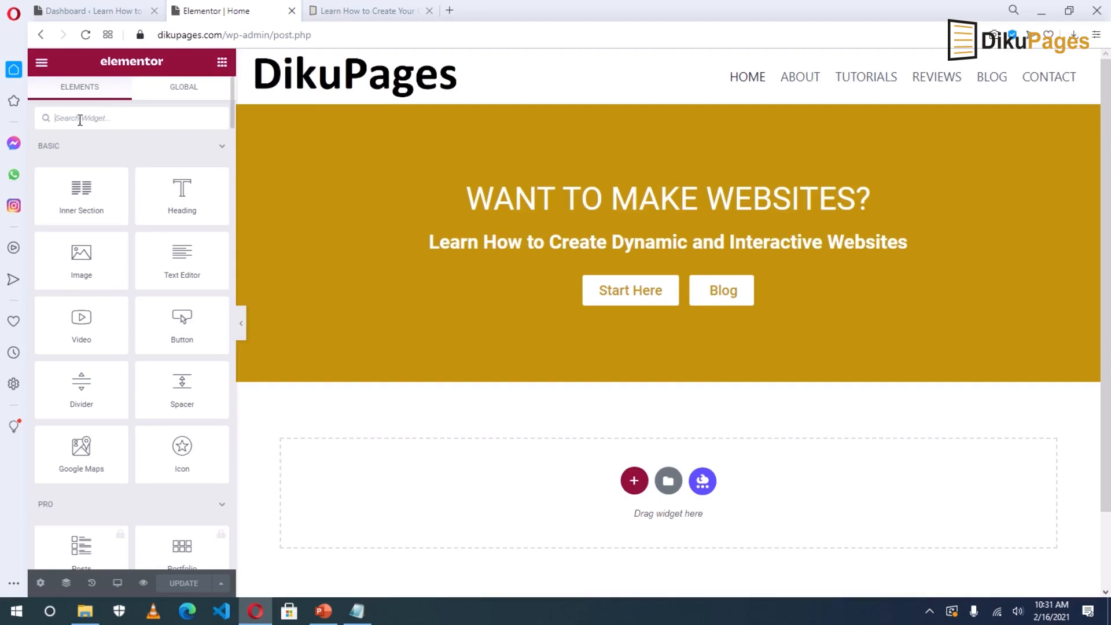
{"action": "type", "text": "count"}
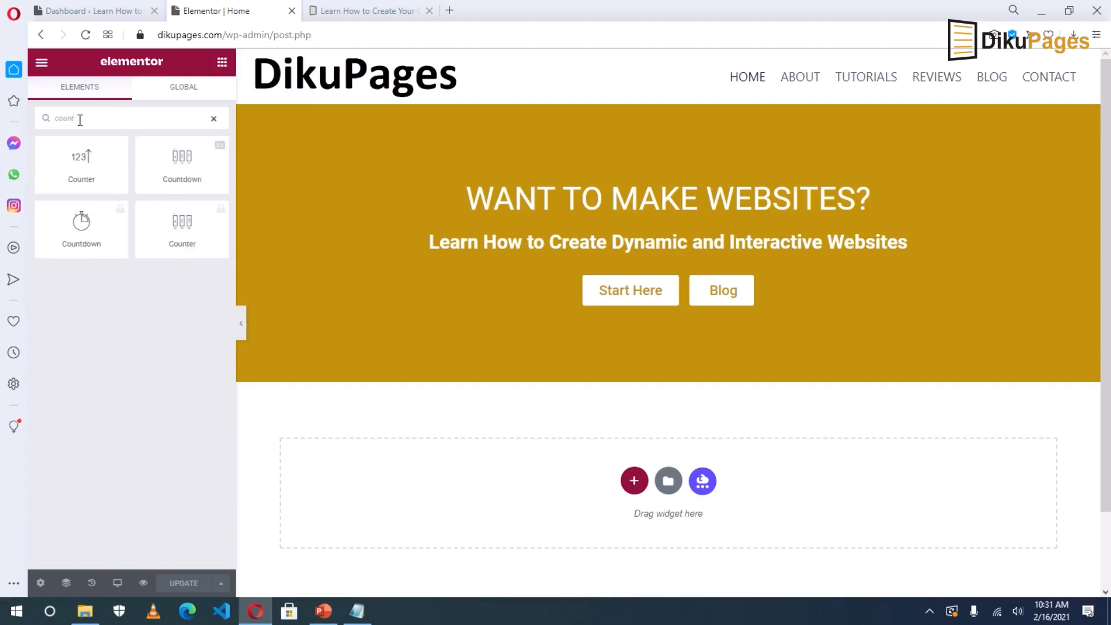
{"action": "type", "text": "er"}
{"action": "left_click_drag", "start_coordinate": [78, 160], "coordinate": [625, 483]}
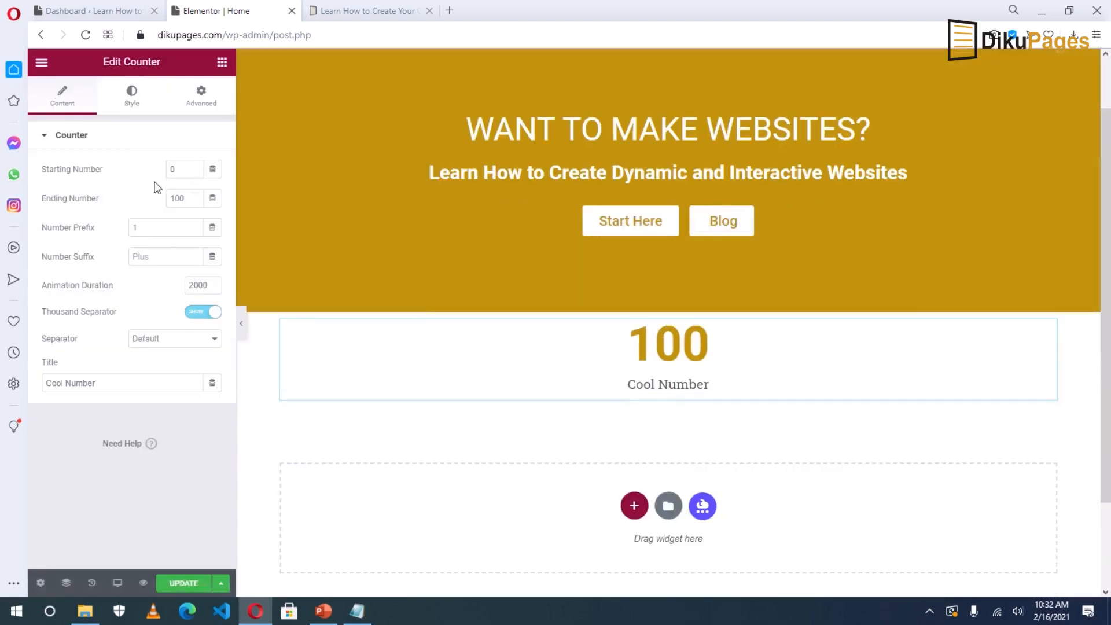
Set the counter's ending number to 31 and leave its Number Suffix empty.
{"action": "left_click", "coordinate": [183, 171]}
{"action": "double_click", "coordinate": [176, 199]}
{"action": "type", "text": "31"}
{"action": "left_click", "coordinate": [139, 256]}
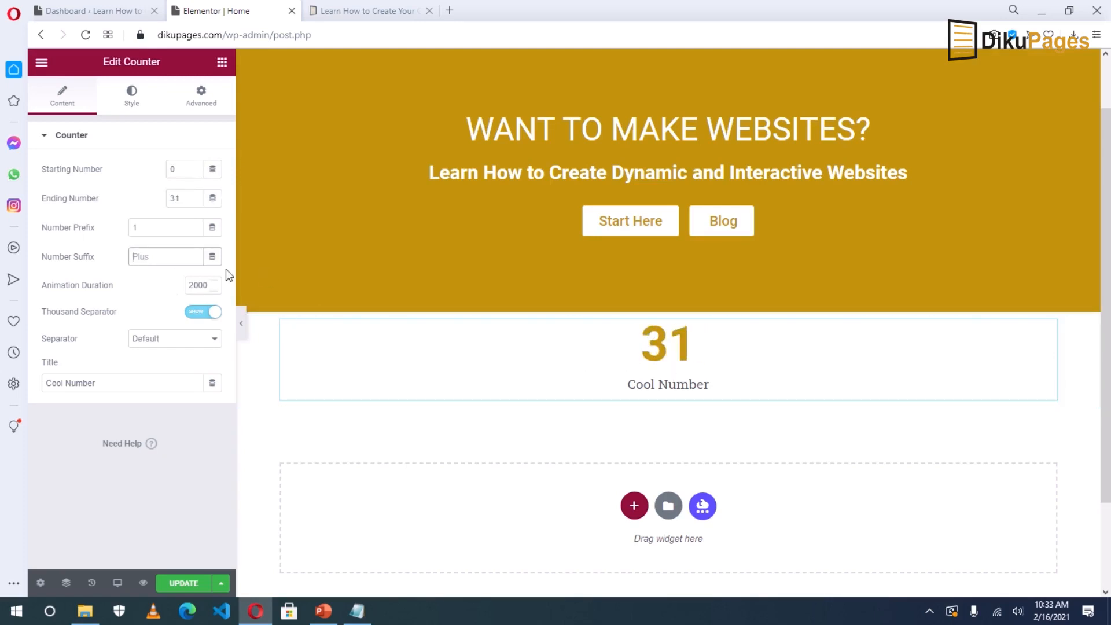
{"action": "type", "text": "K"}
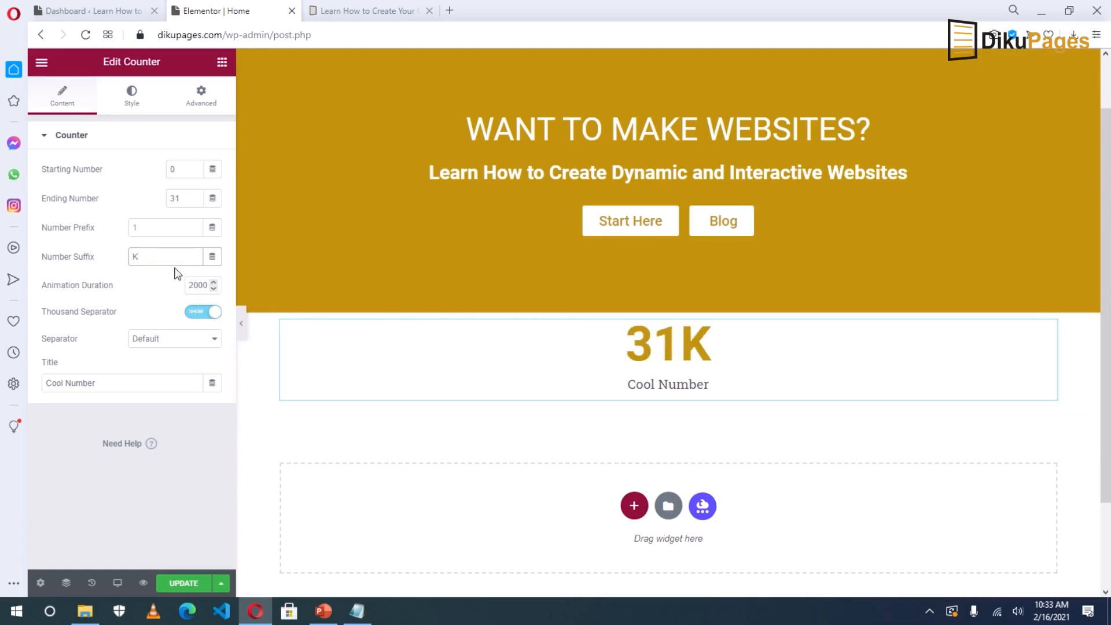
{"action": "left_click", "coordinate": [157, 251]}
{"action": "key", "text": "BackSpace"}
{"action": "type", "text": "M"}
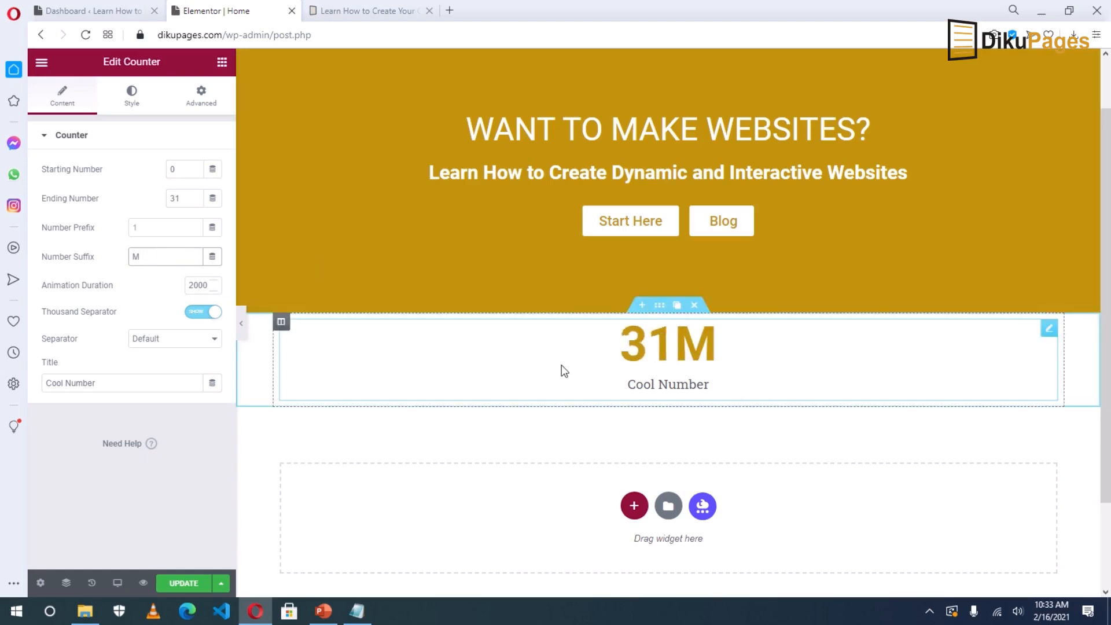
{"action": "left_click", "coordinate": [184, 201]}
{"action": "type", "text": "0000"}
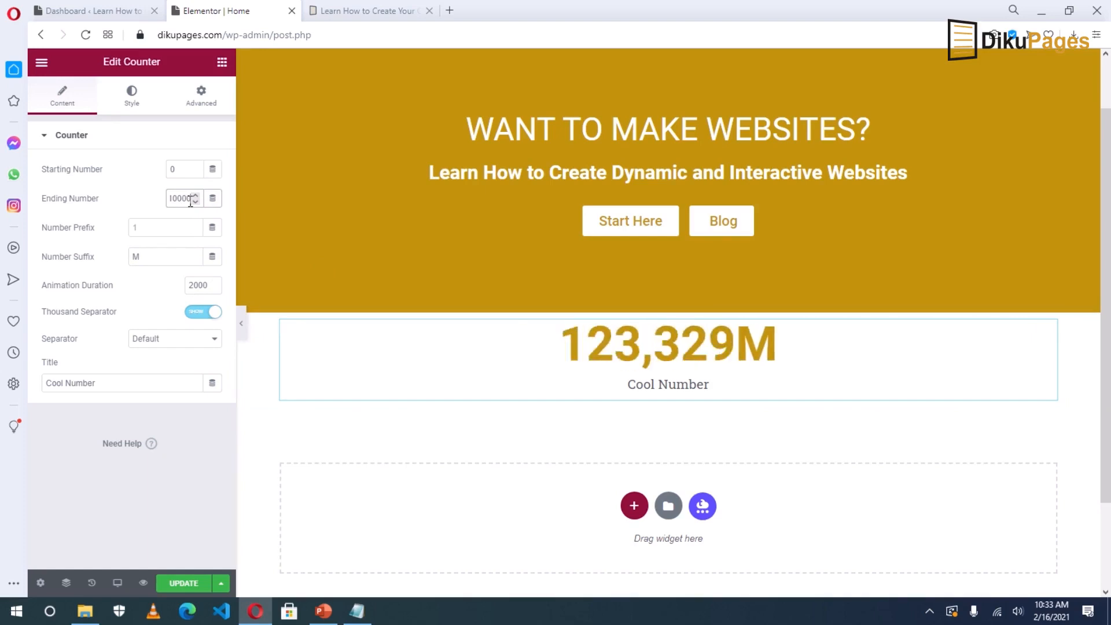
{"action": "key", "text": "BackSpace"}
{"action": "key", "text": "BackSpace"}
{"action": "key", "text": "BackSpace"}
{"action": "key", "text": "BackSpace"}
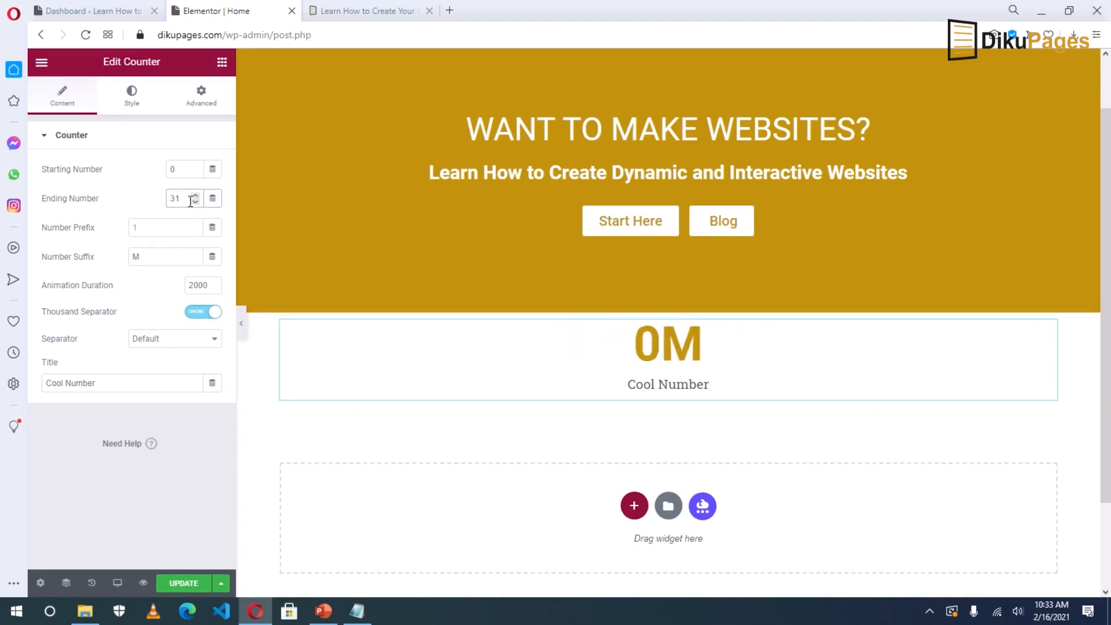
{"action": "left_click_drag", "start_coordinate": [141, 256], "coordinate": [118, 261]}
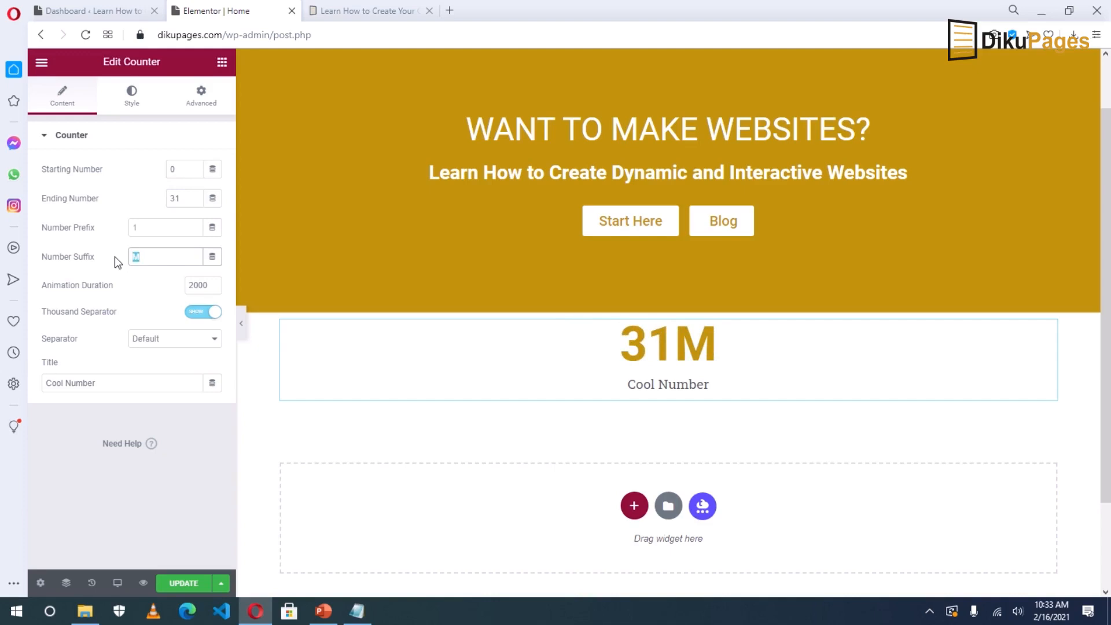
{"action": "key", "text": "BackSpace"}
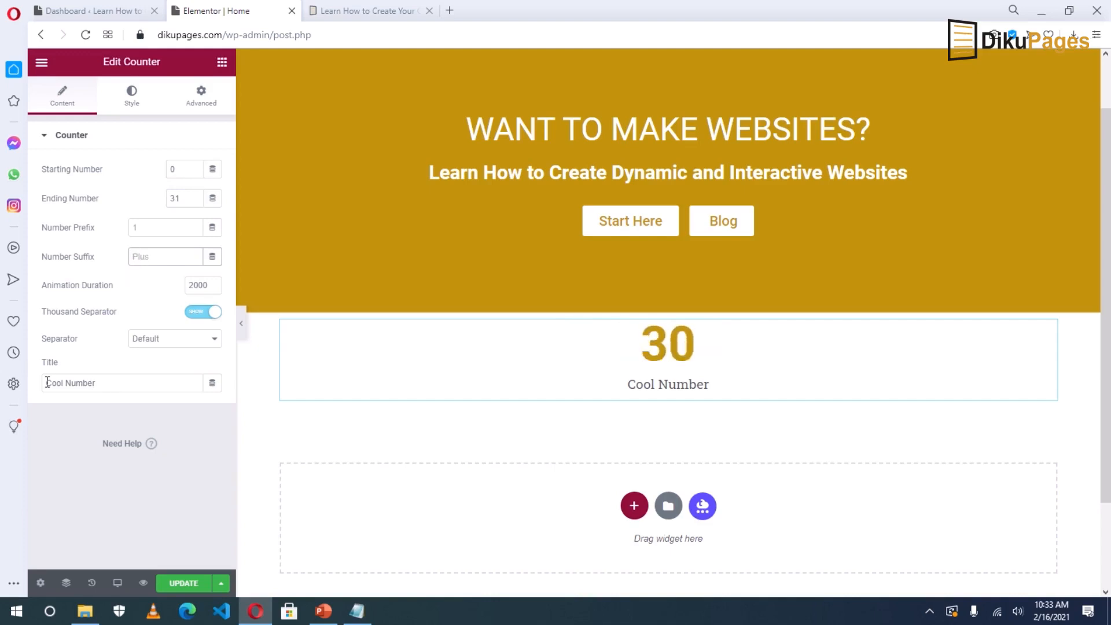
Retitle the counter 'Videos' and change its ending number to 33.
{"action": "double_click", "coordinate": [108, 386]}
{"action": "triple_click", "coordinate": [108, 386]}
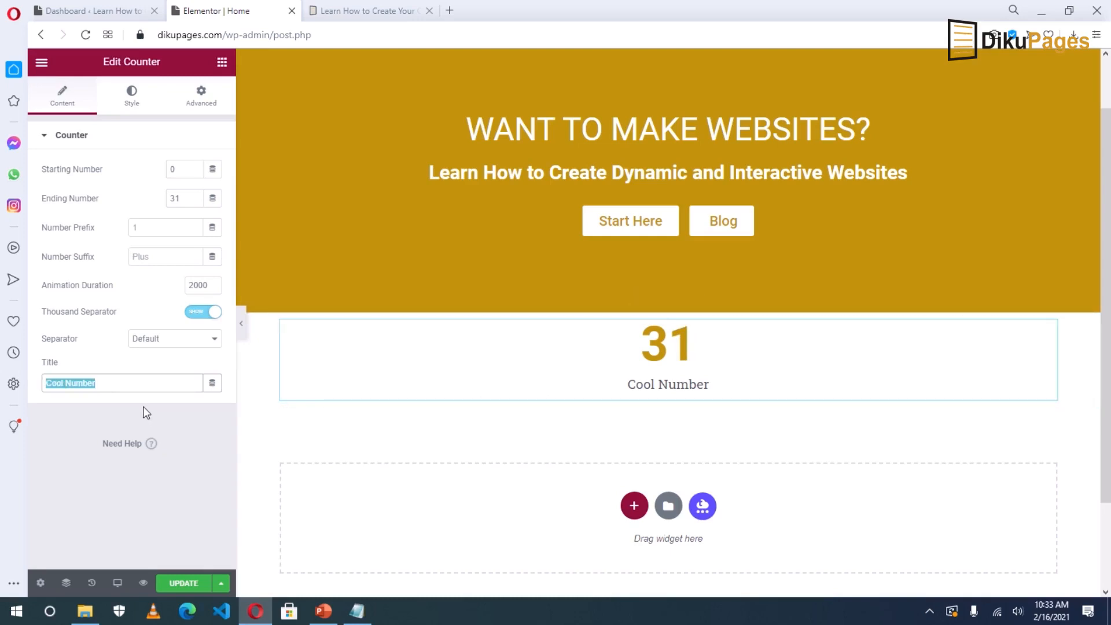
{"action": "key", "text": "BackSpace"}
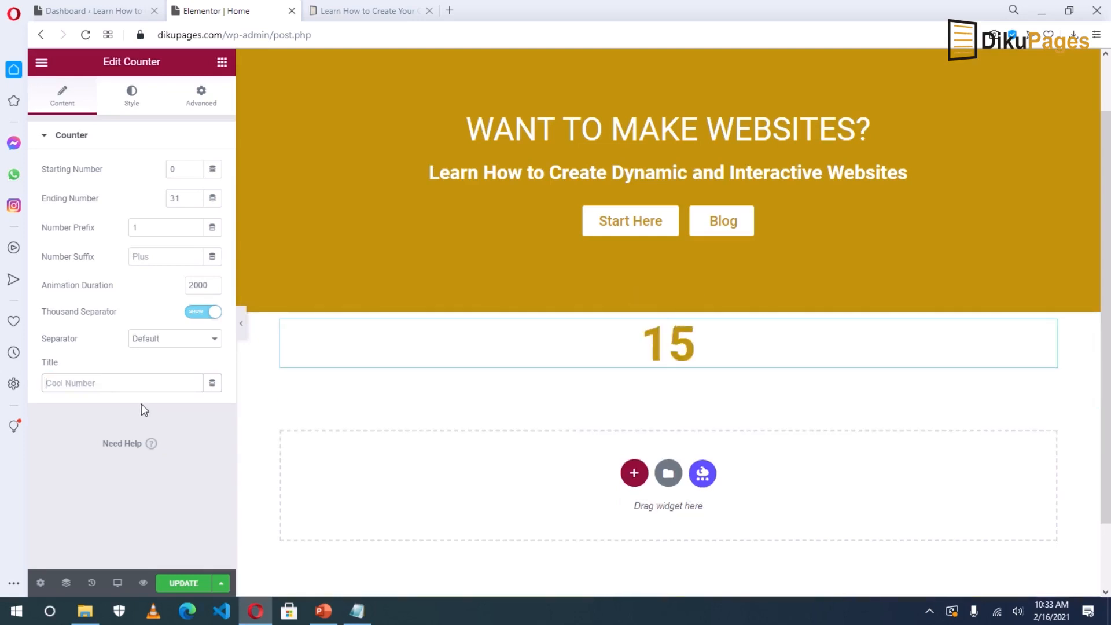
{"action": "type", "text": "Videos"}
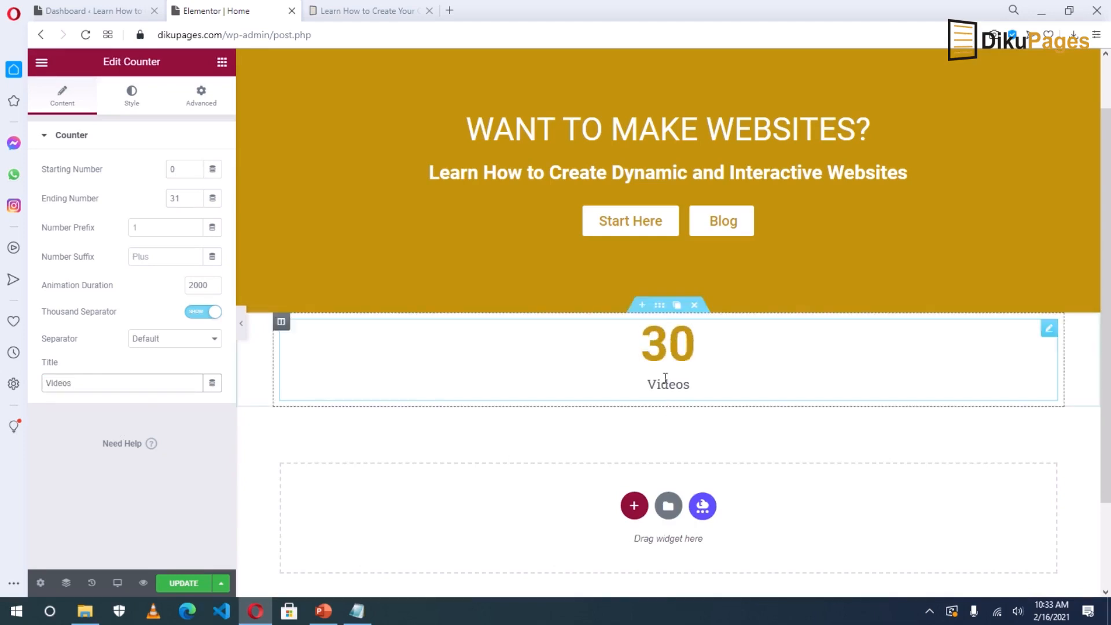
{"action": "left_click", "coordinate": [186, 198]}
{"action": "key", "text": "BackSpace"}
{"action": "type", "text": "3"}
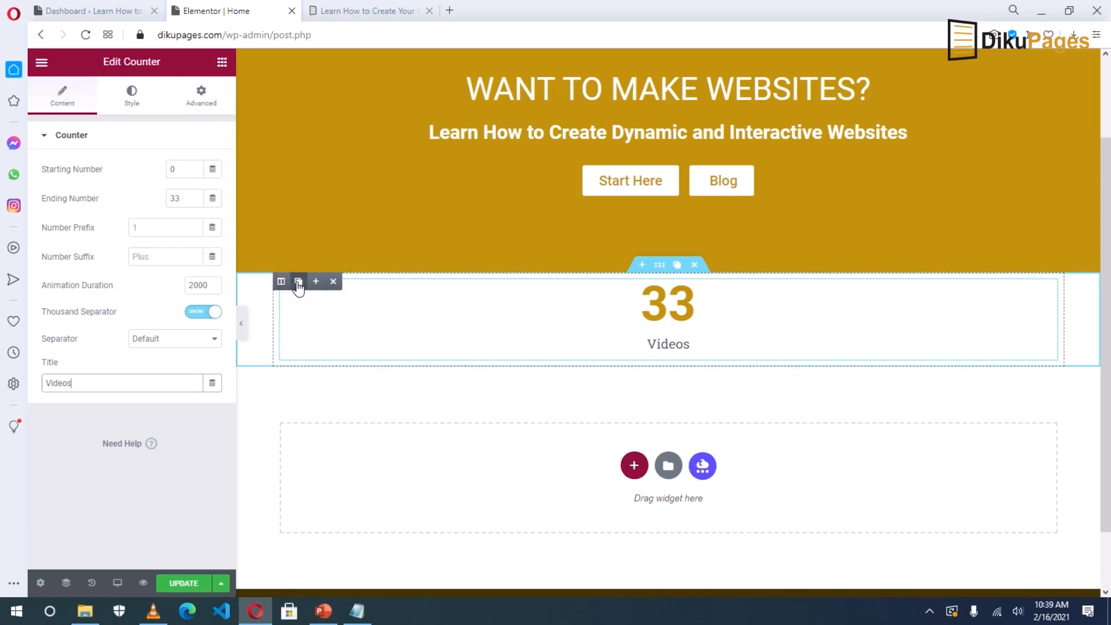
Duplicate the counter column until the row holds five counters.
{"action": "left_click", "coordinate": [297, 283]}
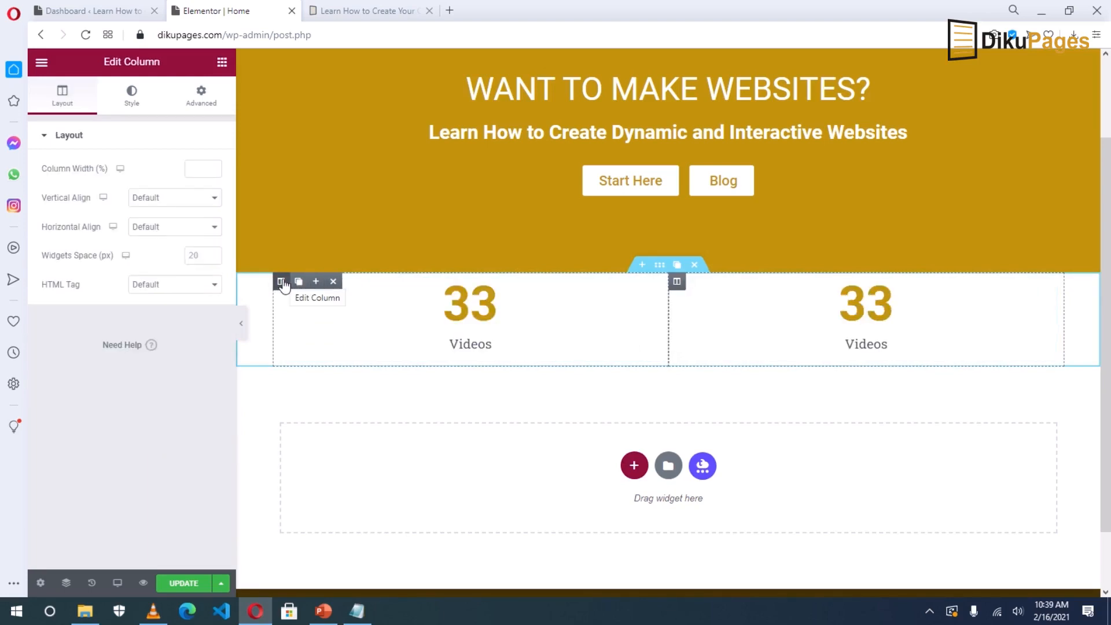
{"action": "left_click", "coordinate": [280, 283]}
{"action": "left_click", "coordinate": [298, 282]}
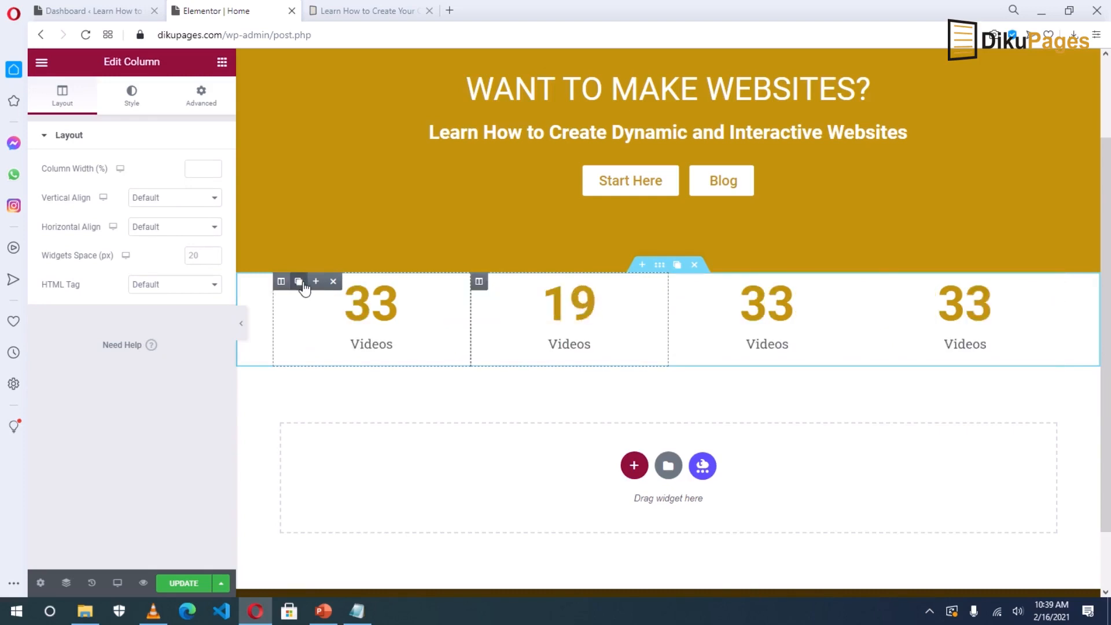
{"action": "left_click", "coordinate": [299, 282]}
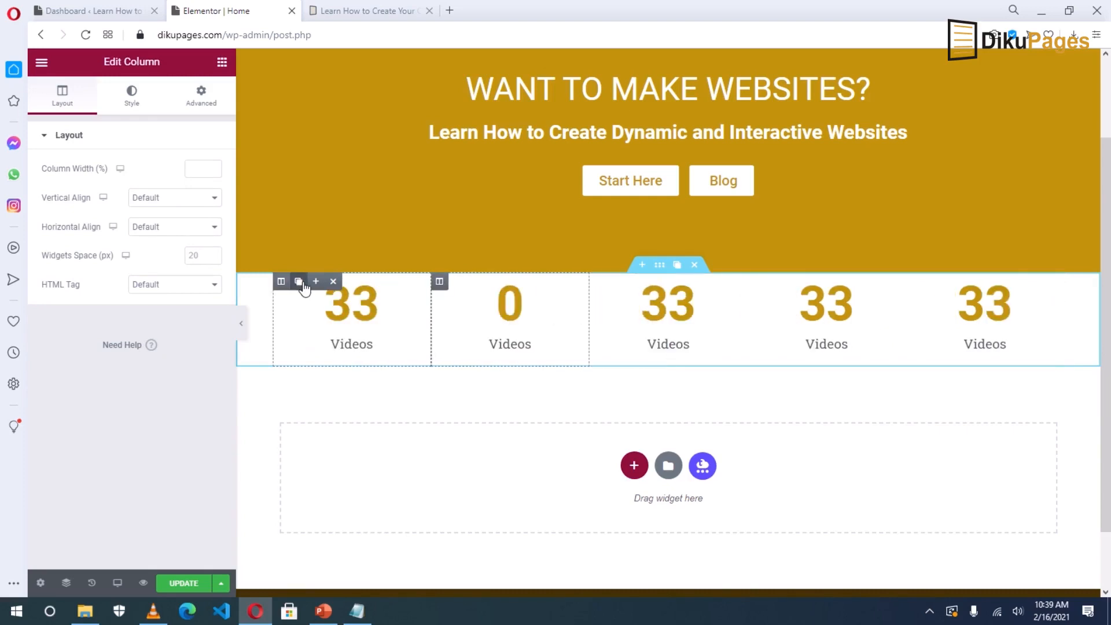
Set the second counter to 2 Reviews and the third to 24 Tutorials.
{"action": "left_click", "coordinate": [575, 288]}
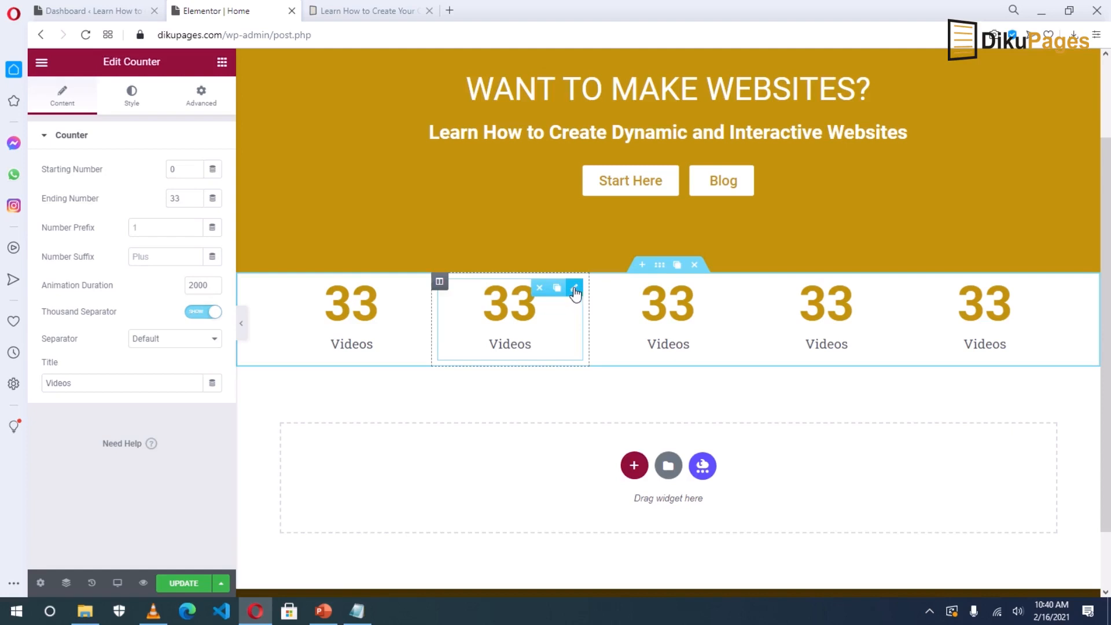
{"action": "double_click", "coordinate": [176, 198]}
{"action": "type", "text": "2"}
{"action": "double_click", "coordinate": [96, 384]}
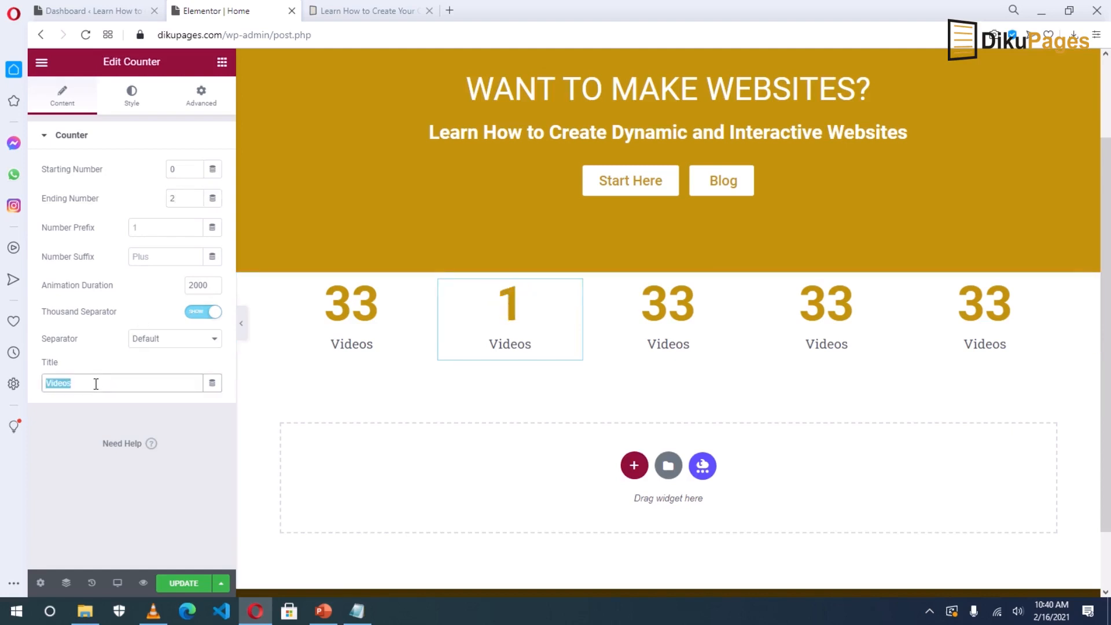
{"action": "type", "text": "Reviews"}
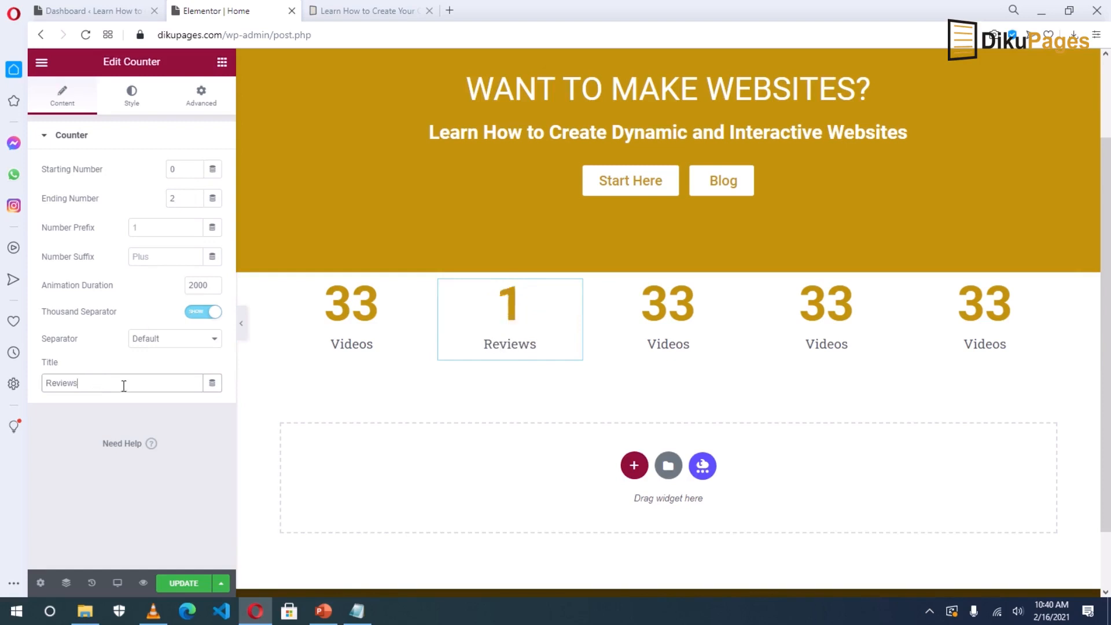
{"action": "left_click", "coordinate": [734, 289]}
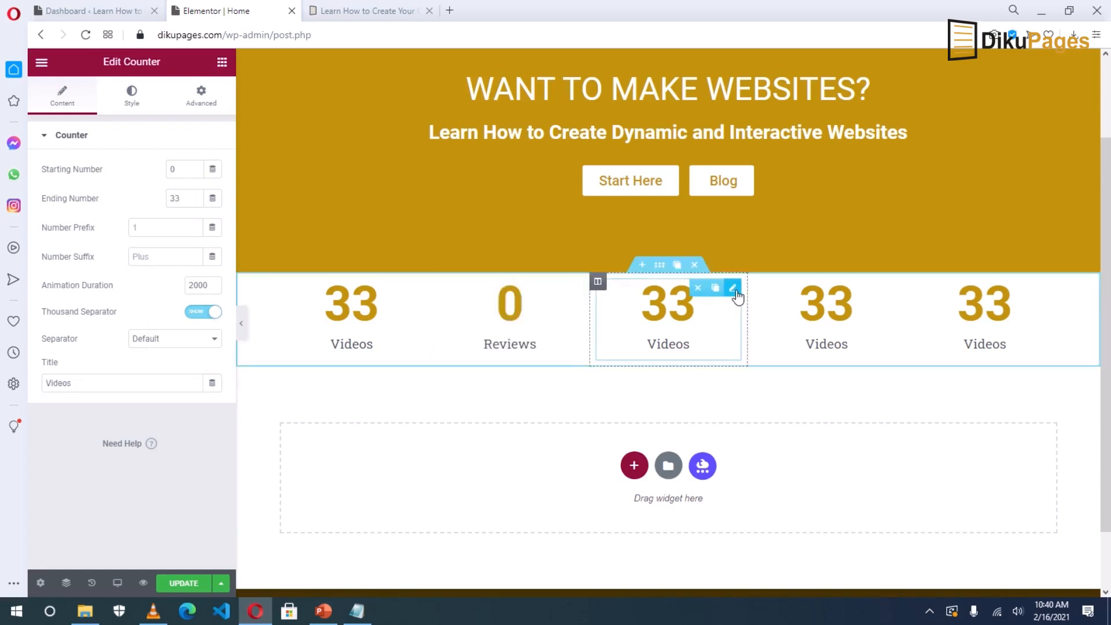
{"action": "double_click", "coordinate": [175, 199]}
{"action": "type", "text": "24"}
{"action": "double_click", "coordinate": [112, 382]}
{"action": "type", "text": "Tutorials"}
Set the fourth counter to 2 Plugins and the fifth to 3 Themes.
{"action": "left_click", "coordinate": [826, 313]}
{"action": "double_click", "coordinate": [175, 200]}
{"action": "type", "text": "2"}
{"action": "double_click", "coordinate": [94, 382]}
{"action": "type", "text": "Plugins"}
{"action": "left_click", "coordinate": [986, 312]}
{"action": "double_click", "coordinate": [176, 198]}
{"action": "type", "text": "1"}
{"action": "double_click", "coordinate": [59, 382]}
{"action": "type", "text": "Themes"}
{"action": "double_click", "coordinate": [173, 199]}
{"action": "type", "text": "3"}
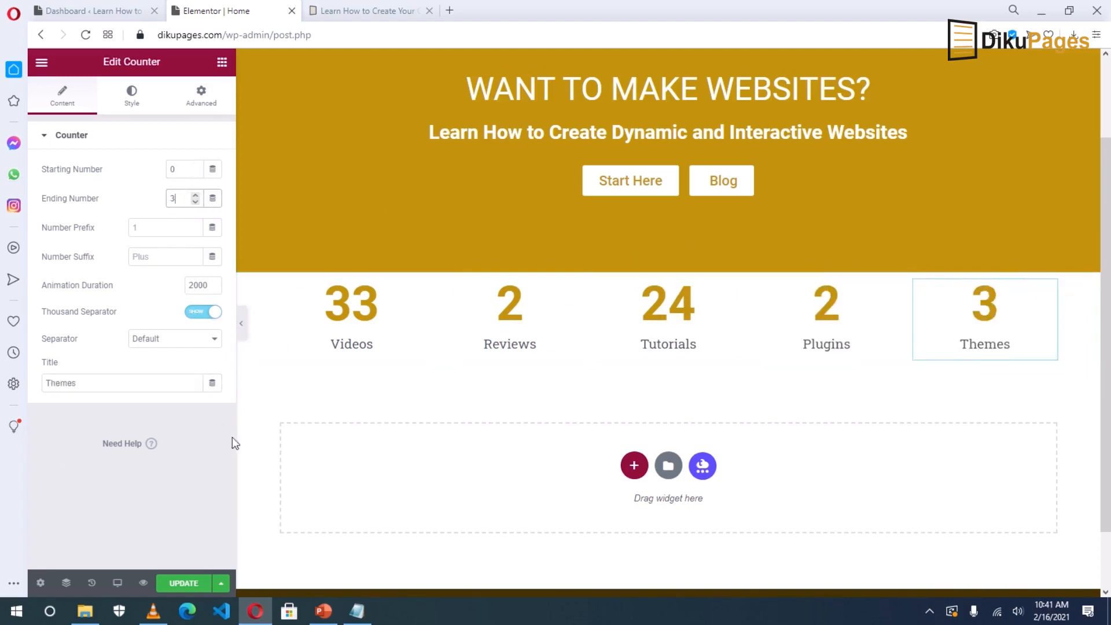
Adjust the animation duration of the Reviews and Plugins counters, then view the live site.
{"action": "left_click", "coordinate": [574, 288]}
{"action": "type", "text": "3"}
{"action": "left_click_drag", "start_coordinate": [194, 285], "coordinate": [162, 288]}
{"action": "left_click", "coordinate": [891, 288]}
{"action": "type", "text": "3"}
{"action": "key", "text": "BackSpace"}
{"action": "type", "text": "2"}
{"action": "left_click", "coordinate": [362, 10]}
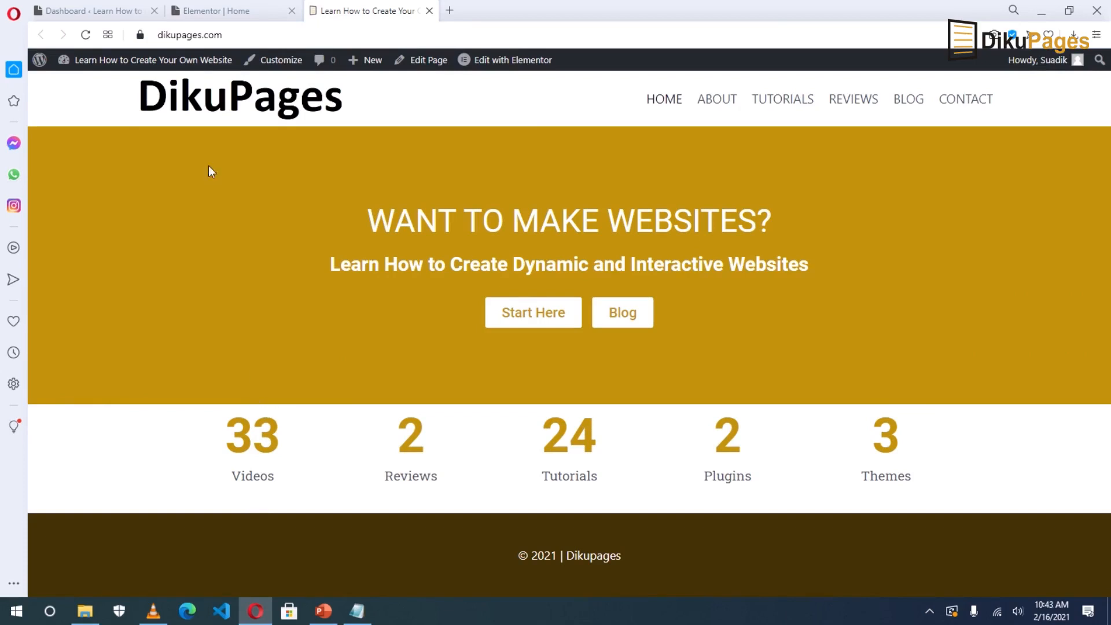
Give the counters section a 20 px top margin, save, and check the live site.
{"action": "left_click", "coordinate": [211, 10]}
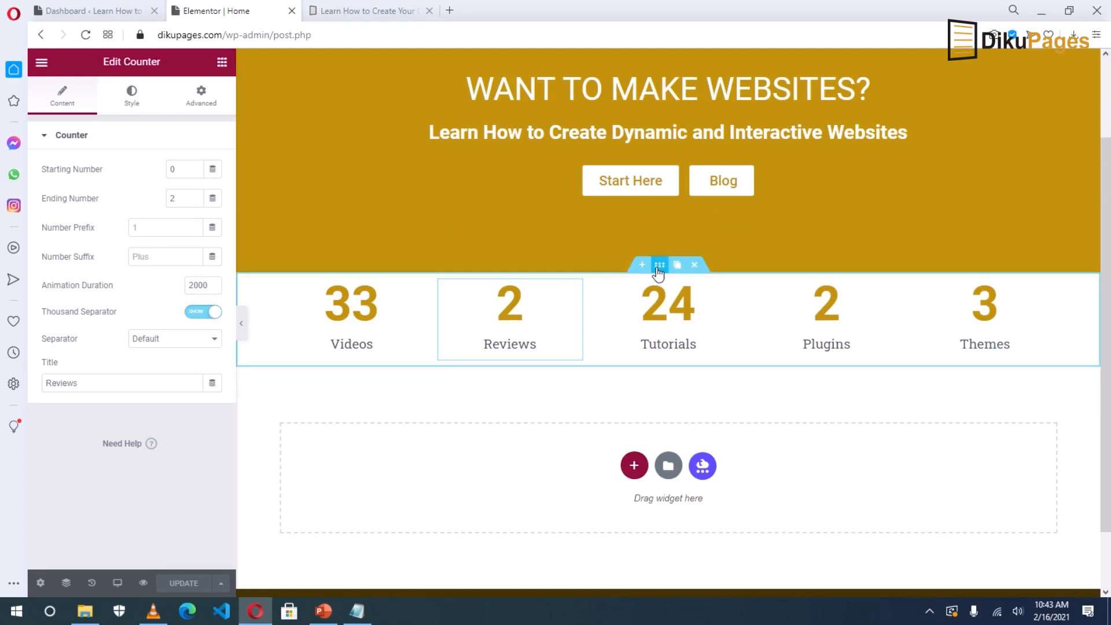
{"action": "left_click", "coordinate": [660, 266]}
{"action": "left_click", "coordinate": [202, 102]}
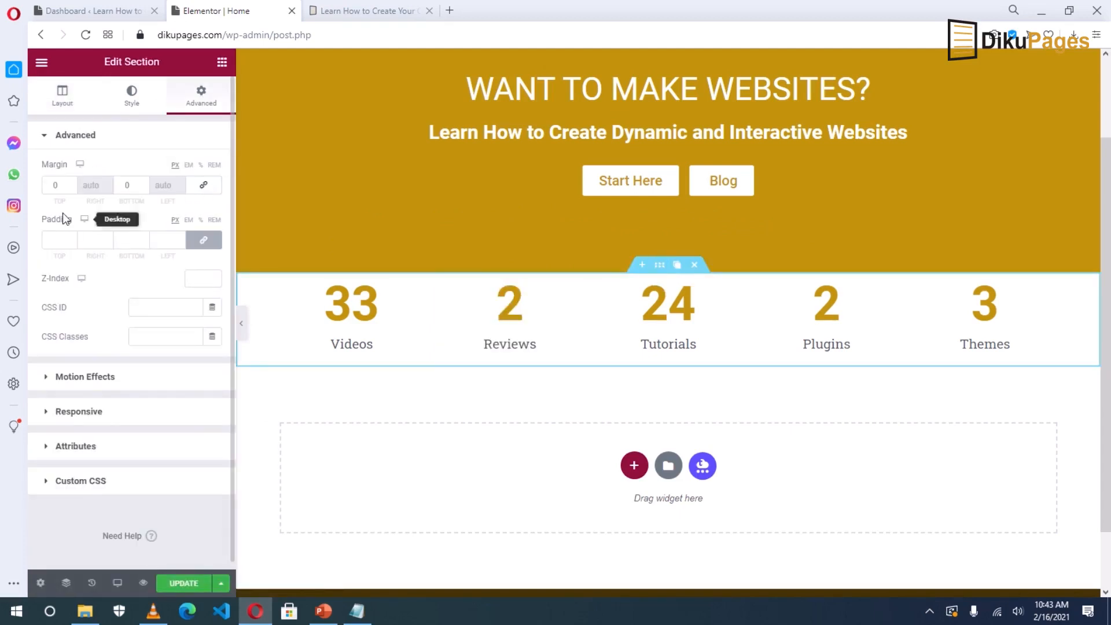
{"action": "left_click", "coordinate": [55, 185]}
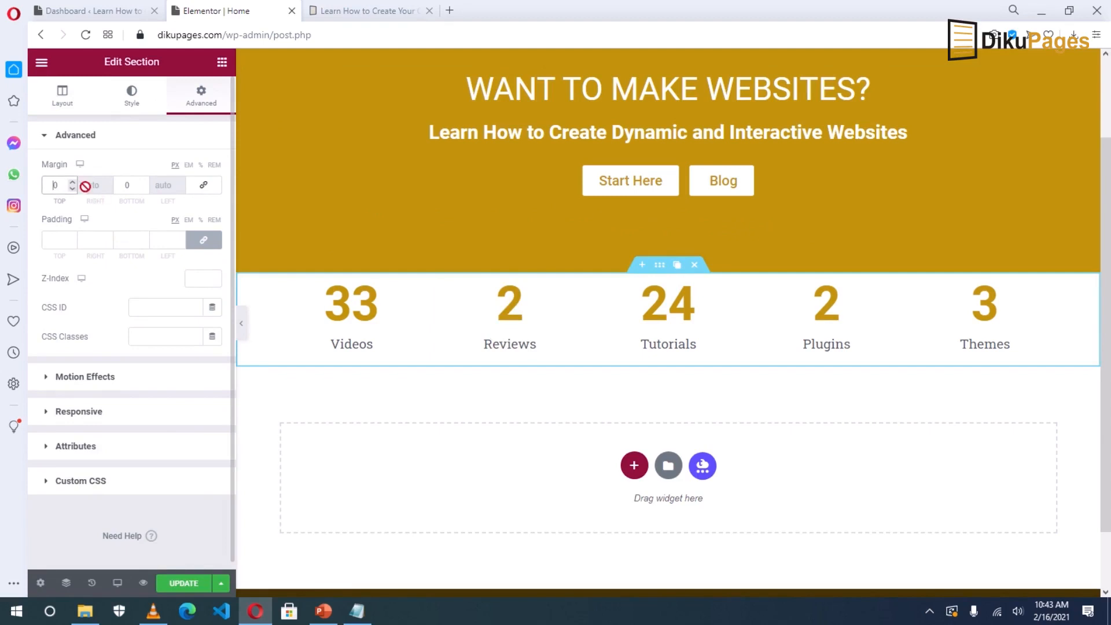
{"action": "type", "text": "16"}
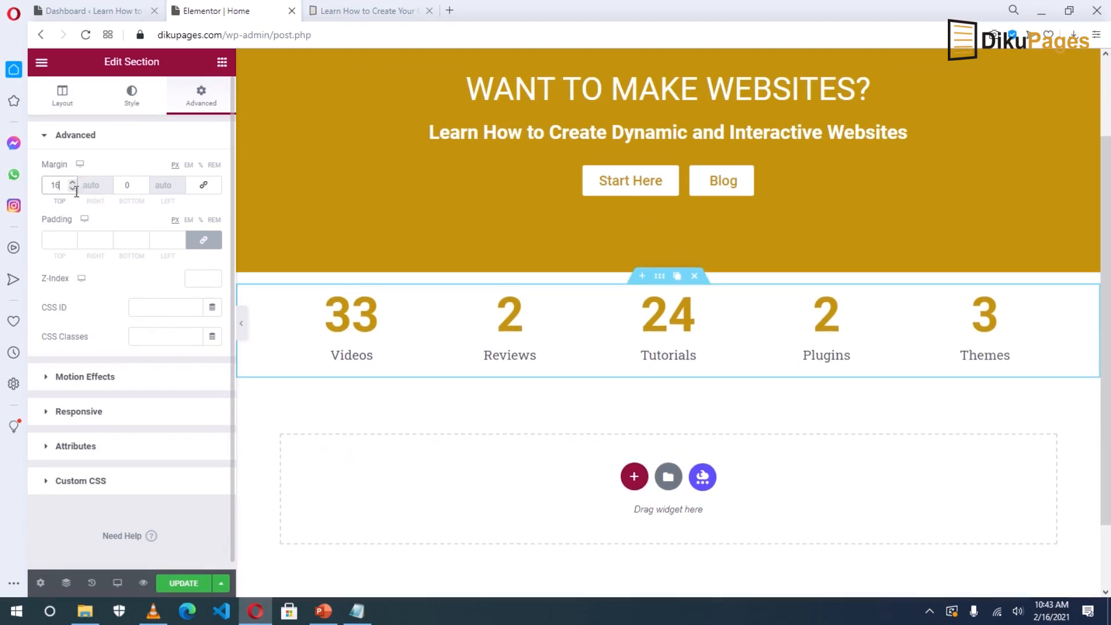
{"action": "left_click", "coordinate": [73, 182]}
{"action": "left_click", "coordinate": [72, 182]}
{"action": "left_click", "coordinate": [72, 182]}
{"action": "left_click", "coordinate": [72, 181]}
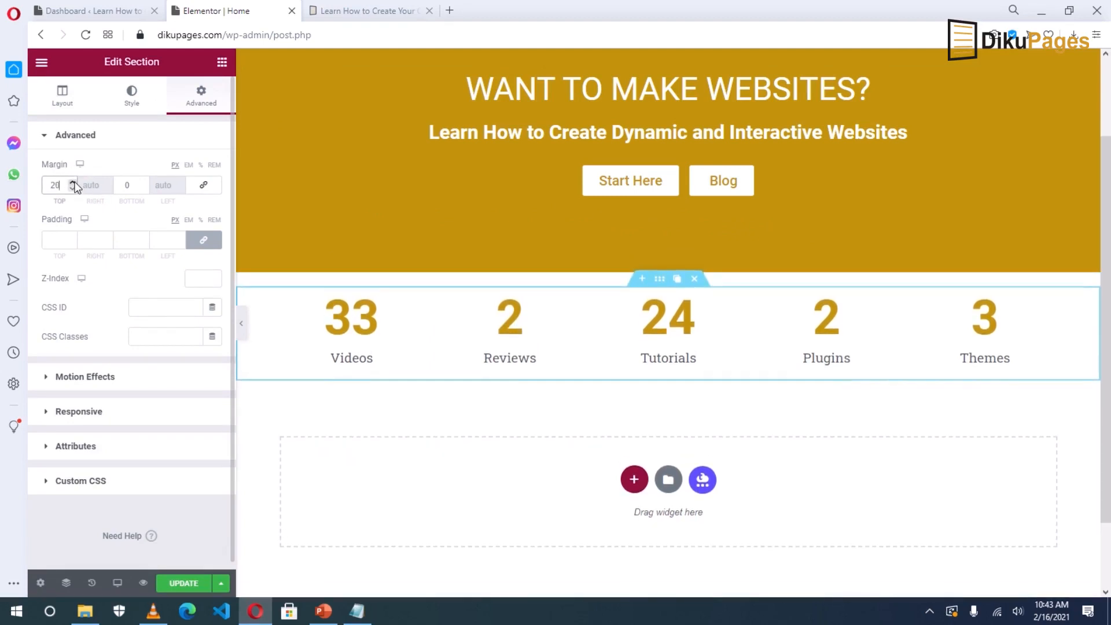
{"action": "left_click", "coordinate": [185, 582]}
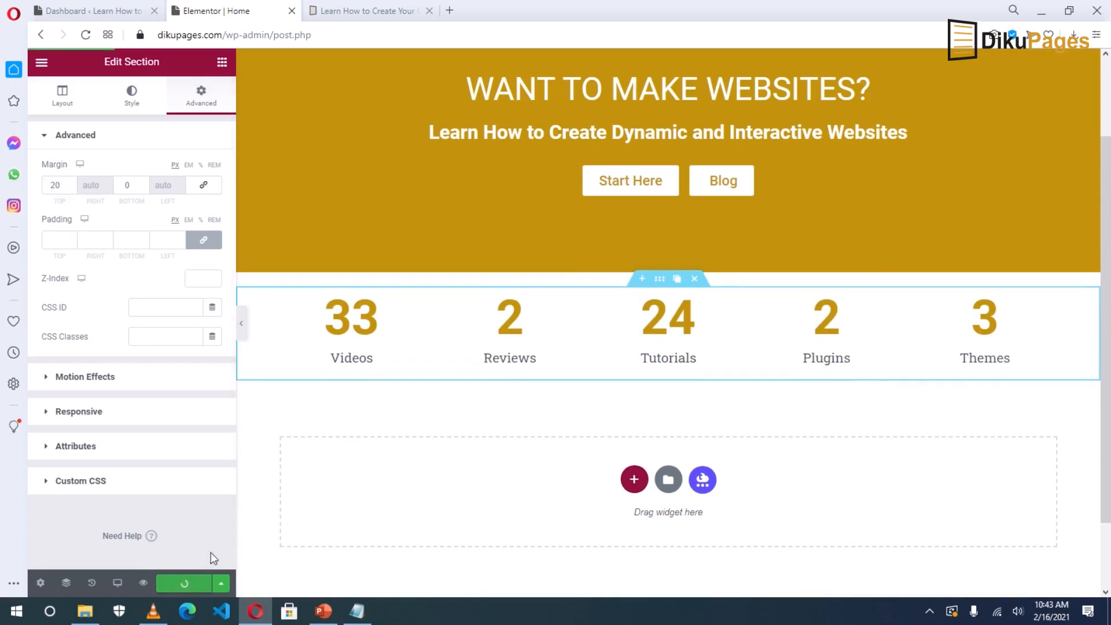
{"action": "left_click", "coordinate": [387, 6]}
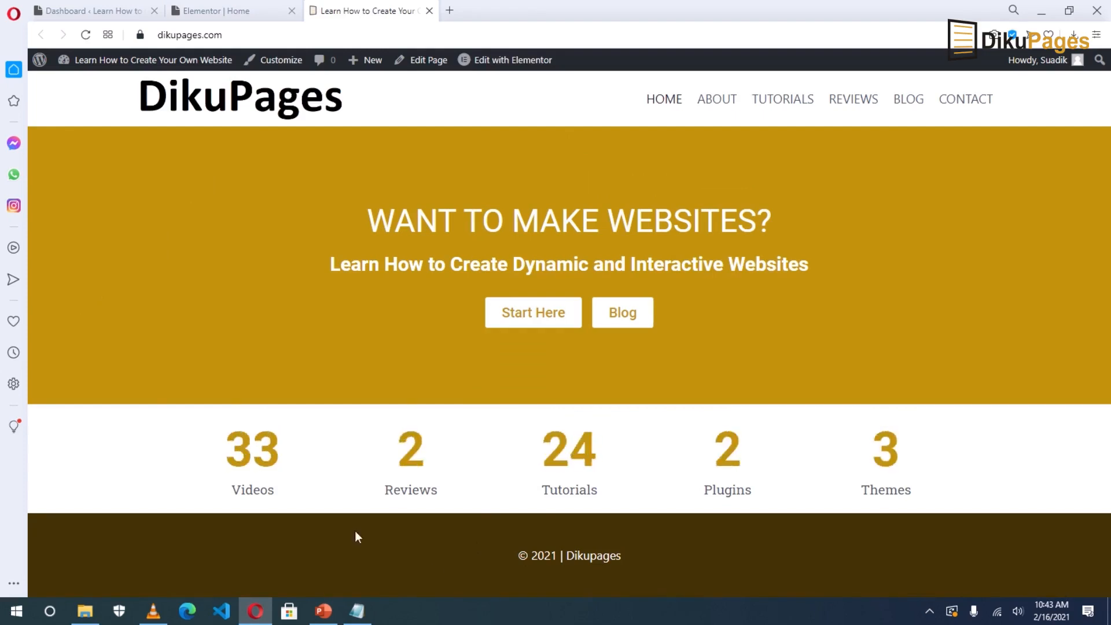
Reduce the section's top margin to 15 px, save, and reload the live site.
{"action": "left_click", "coordinate": [226, 11]}
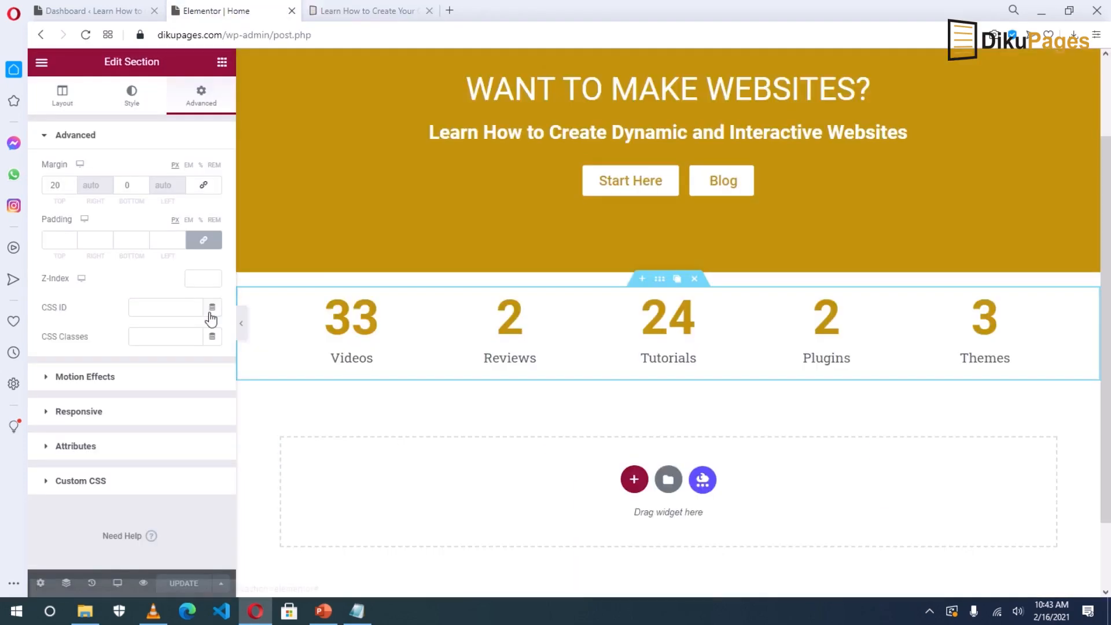
{"action": "left_click", "coordinate": [72, 188]}
{"action": "left_click", "coordinate": [73, 188]}
{"action": "left_click", "coordinate": [72, 188]}
{"action": "left_click", "coordinate": [73, 189]}
{"action": "left_click", "coordinate": [73, 188]}
{"action": "left_click", "coordinate": [169, 584]}
{"action": "left_click", "coordinate": [324, 11]}
{"action": "key", "text": "F5"}
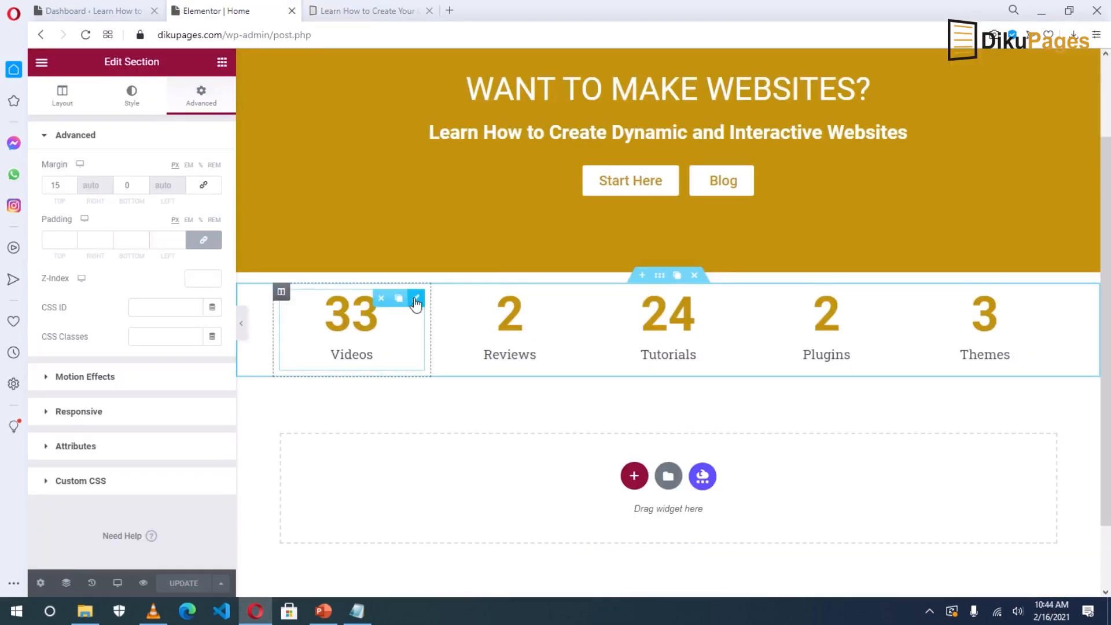
{"action": "left_click", "coordinate": [416, 299]}
Set the Videos counter's number colour back to the gold Global Primary colour.
{"action": "left_click", "coordinate": [131, 94]}
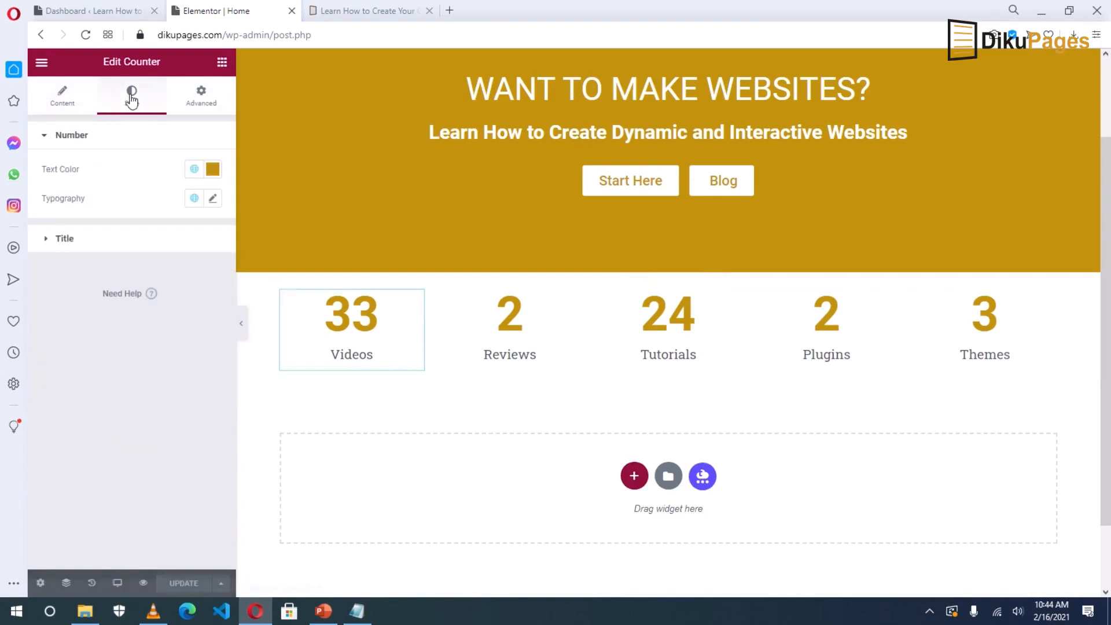
{"action": "left_click", "coordinate": [213, 170]}
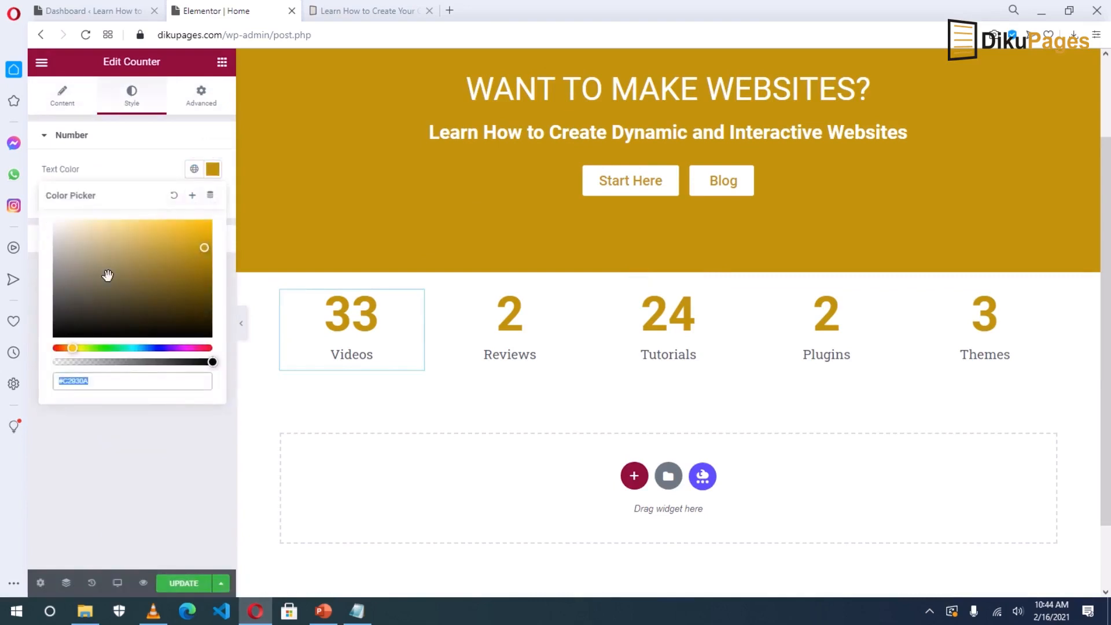
{"action": "left_click", "coordinate": [66, 323]}
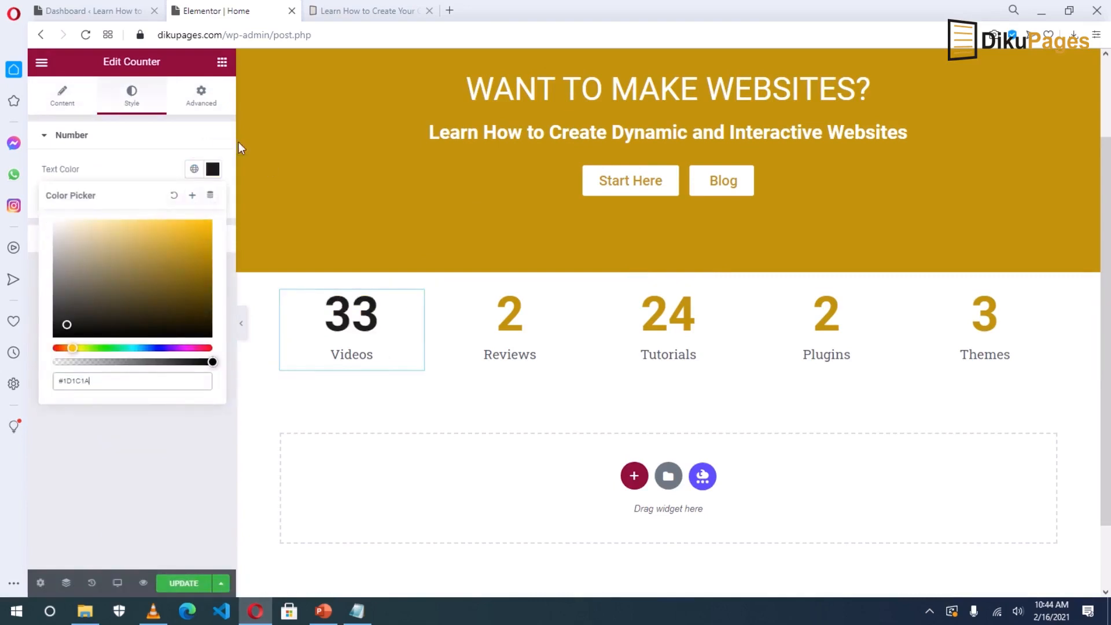
{"action": "left_click", "coordinate": [213, 171]}
{"action": "left_click", "coordinate": [213, 170]}
{"action": "left_click", "coordinate": [194, 169]}
{"action": "left_click", "coordinate": [79, 242]}
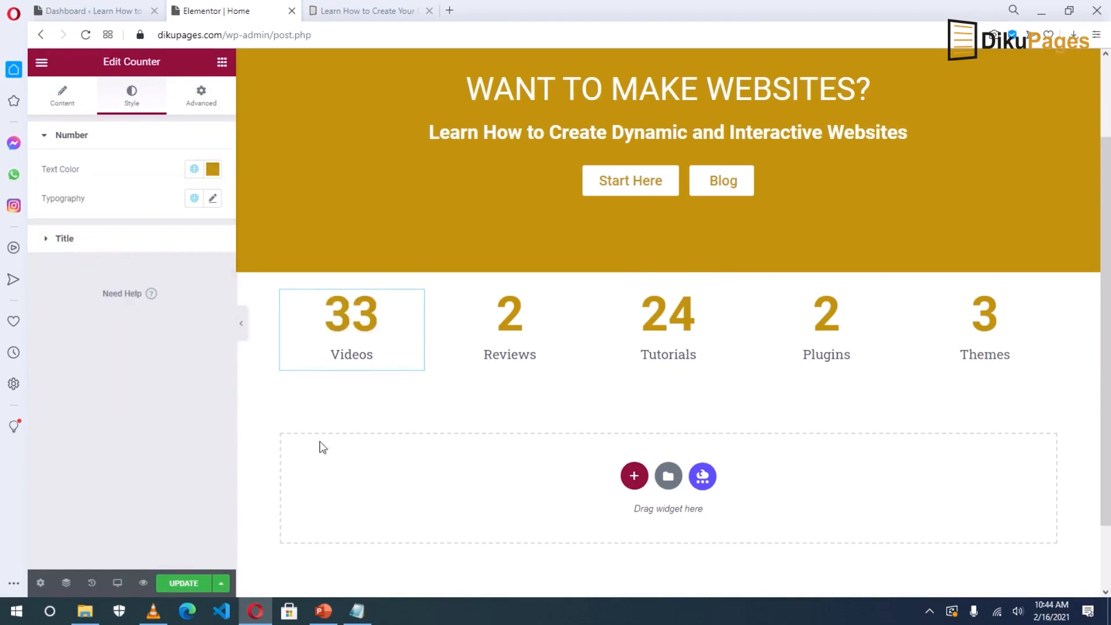
Set the Videos counter's number typography size to 45.
{"action": "left_click", "coordinate": [213, 200]}
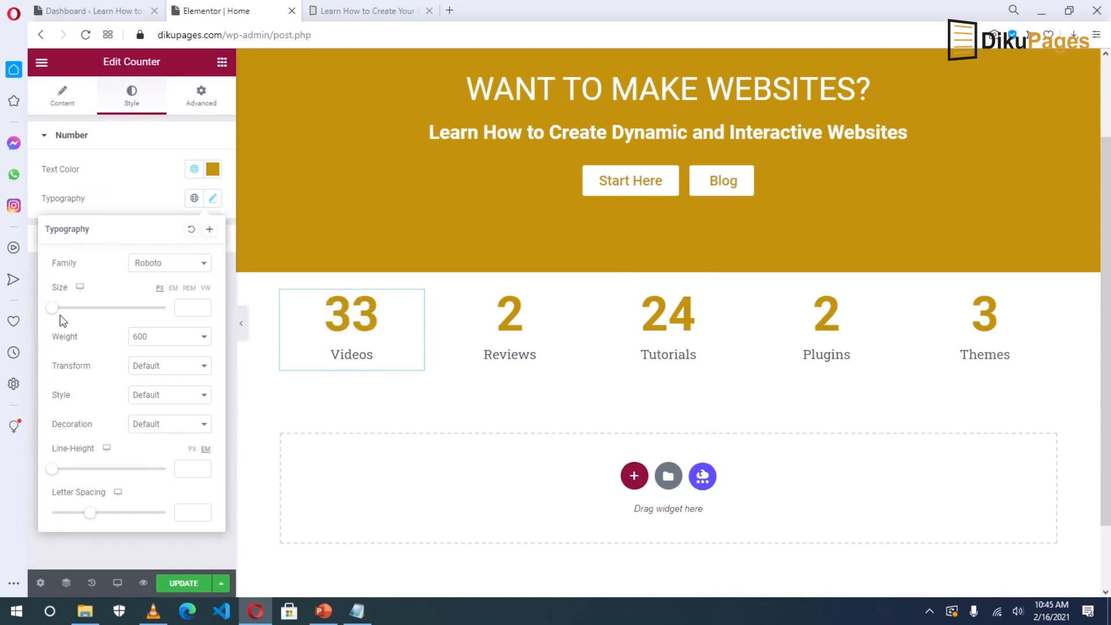
{"action": "left_click_drag", "start_coordinate": [54, 313], "coordinate": [80, 314]}
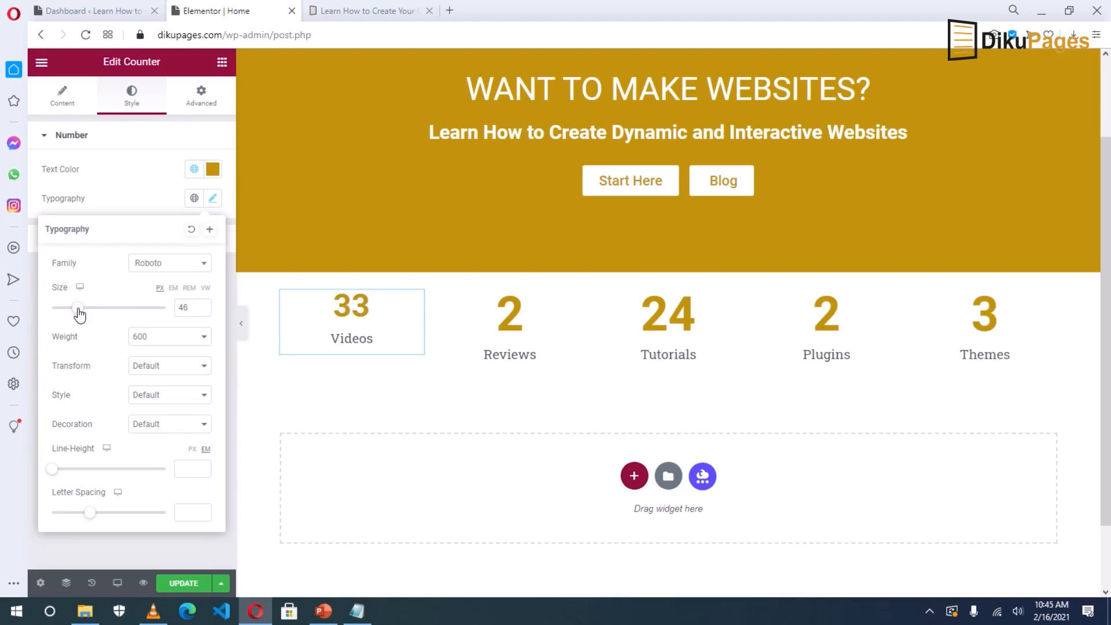
{"action": "left_click_drag", "start_coordinate": [80, 315], "coordinate": [80, 316]}
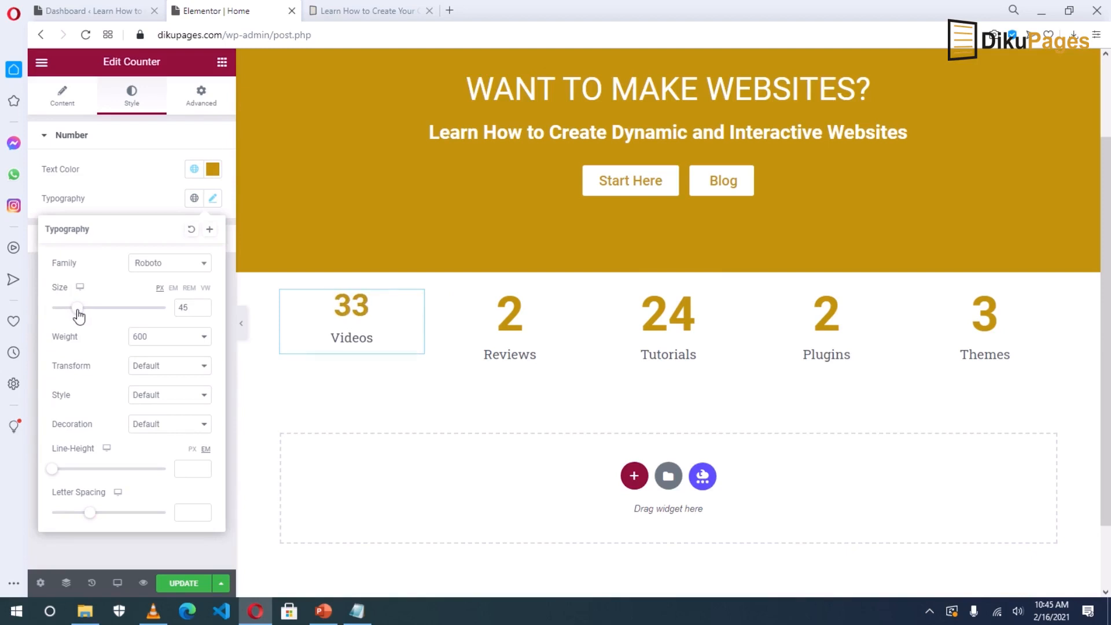
{"action": "left_click", "coordinate": [362, 304]}
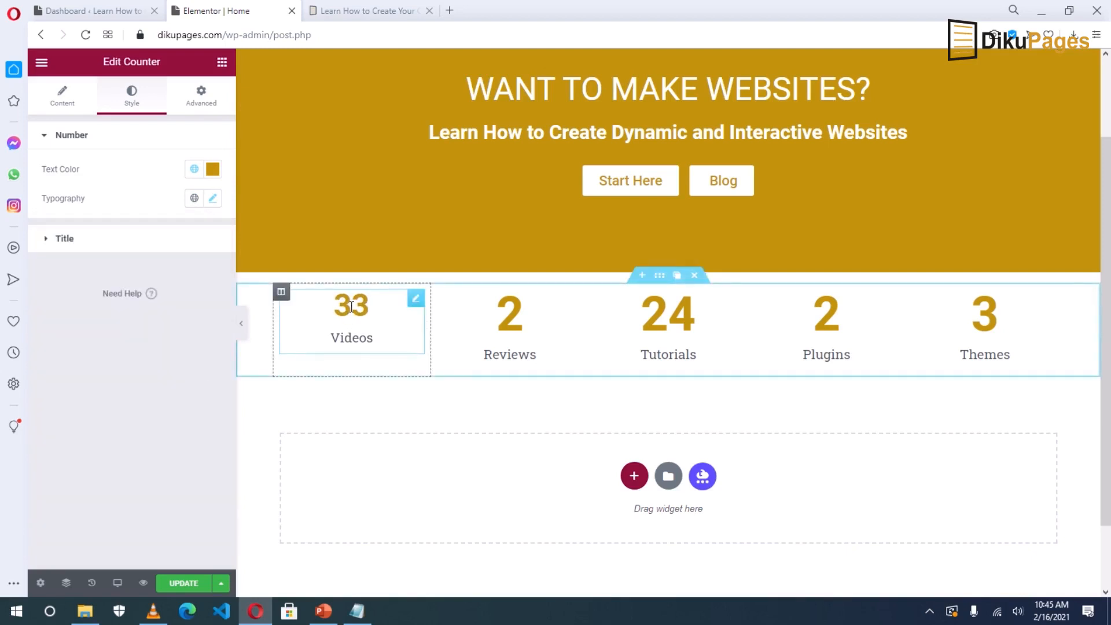
Copy the Videos counter and paste its style onto the Reviews and Tutorials counters.
{"action": "right_click", "coordinate": [352, 305]}
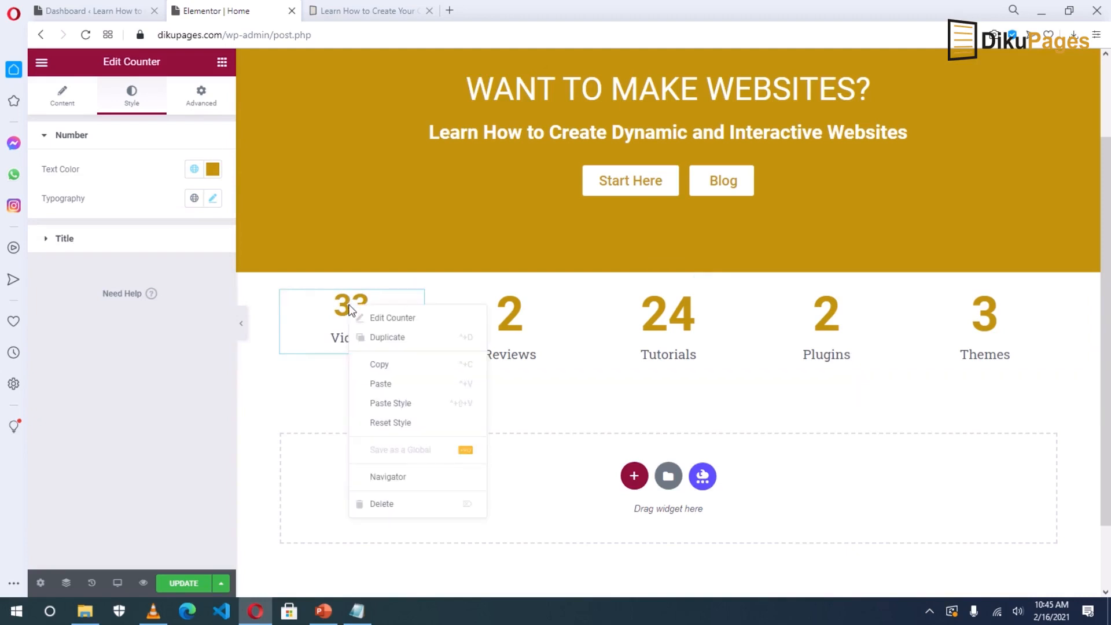
{"action": "left_click", "coordinate": [396, 367]}
{"action": "right_click", "coordinate": [510, 316]}
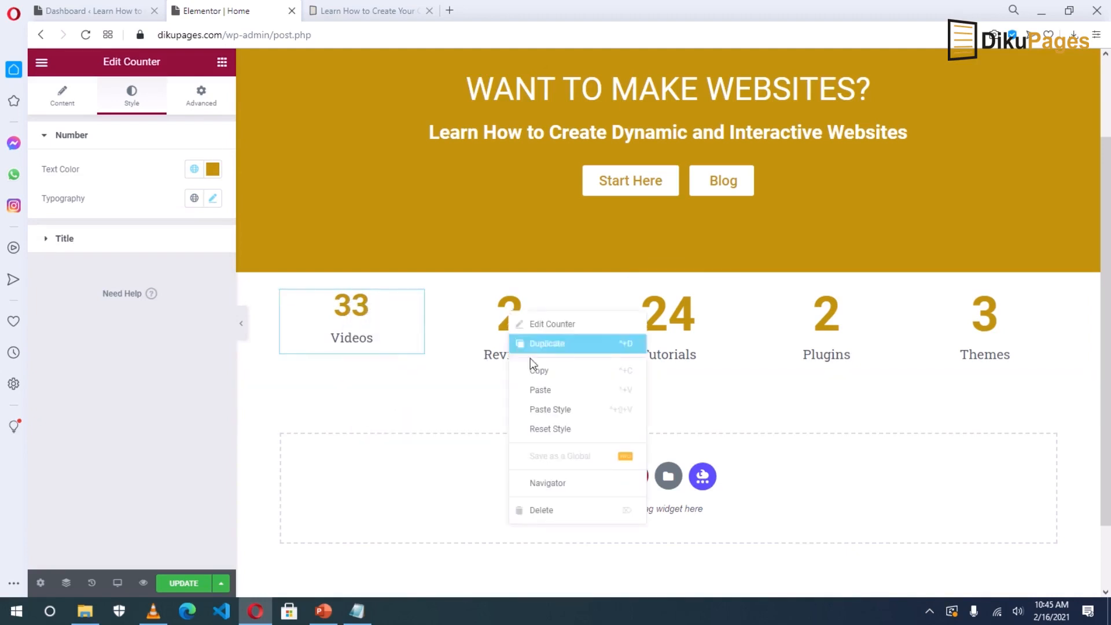
{"action": "left_click", "coordinate": [550, 411]}
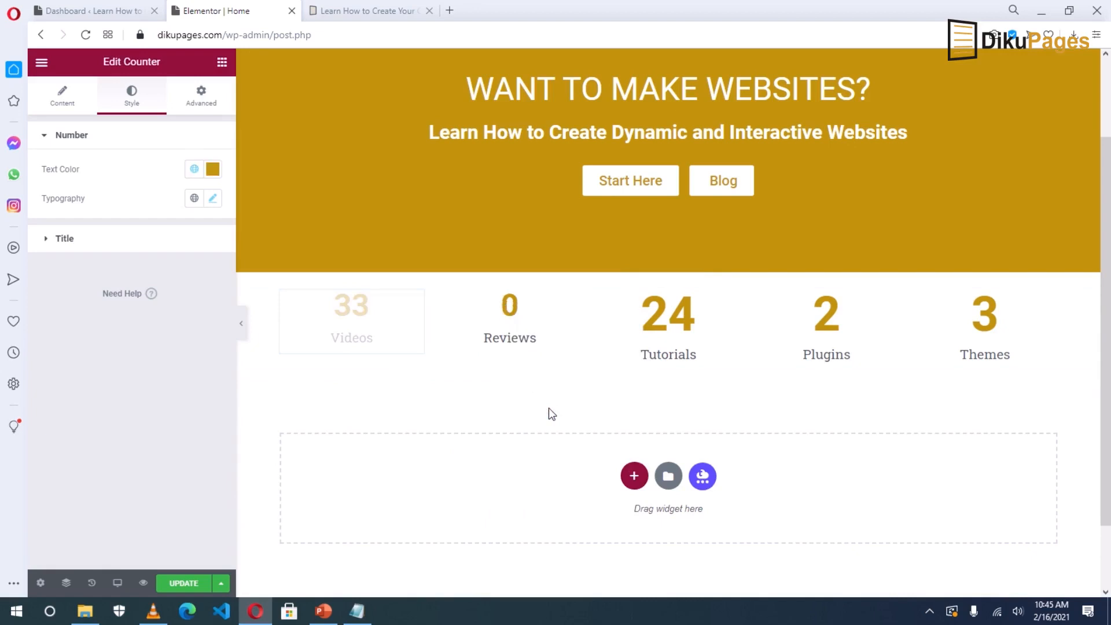
{"action": "right_click", "coordinate": [661, 316]}
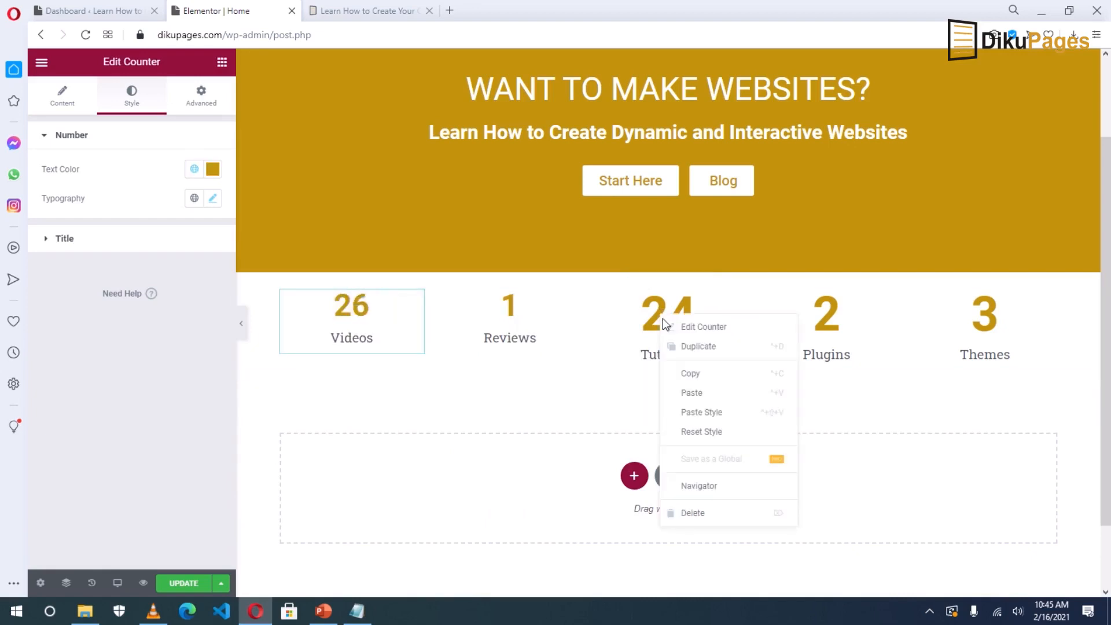
{"action": "left_click", "coordinate": [699, 412]}
Paste the Videos counter style onto Plugins and Themes, save, and view the live site.
{"action": "left_click", "coordinate": [831, 318]}
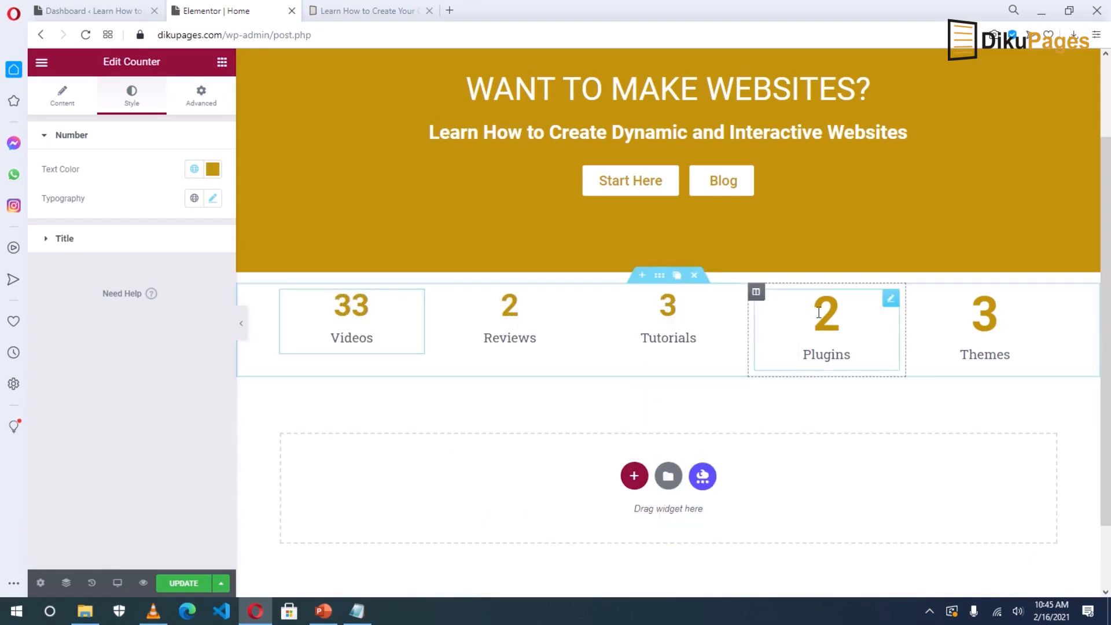
{"action": "right_click", "coordinate": [830, 315]}
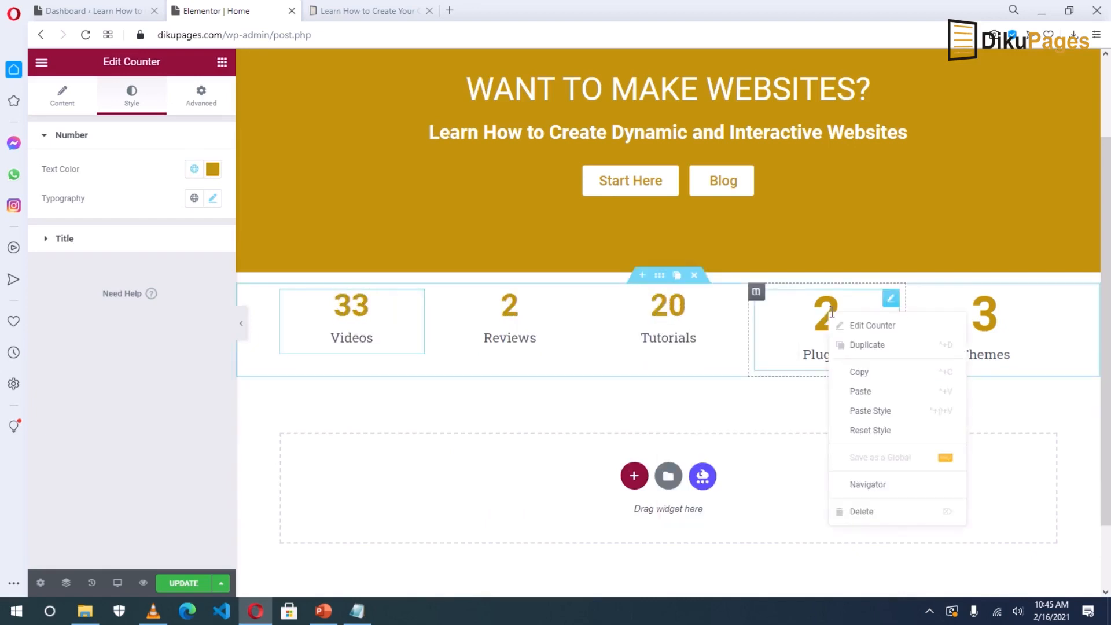
{"action": "left_click", "coordinate": [867, 411]}
{"action": "right_click", "coordinate": [987, 319]}
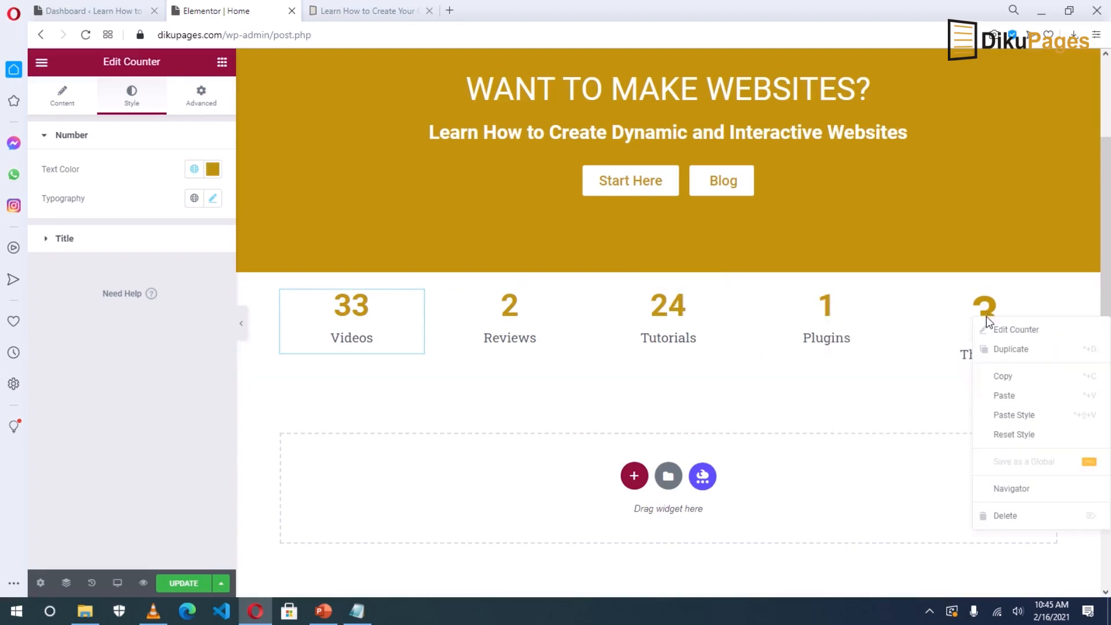
{"action": "left_click", "coordinate": [1013, 415]}
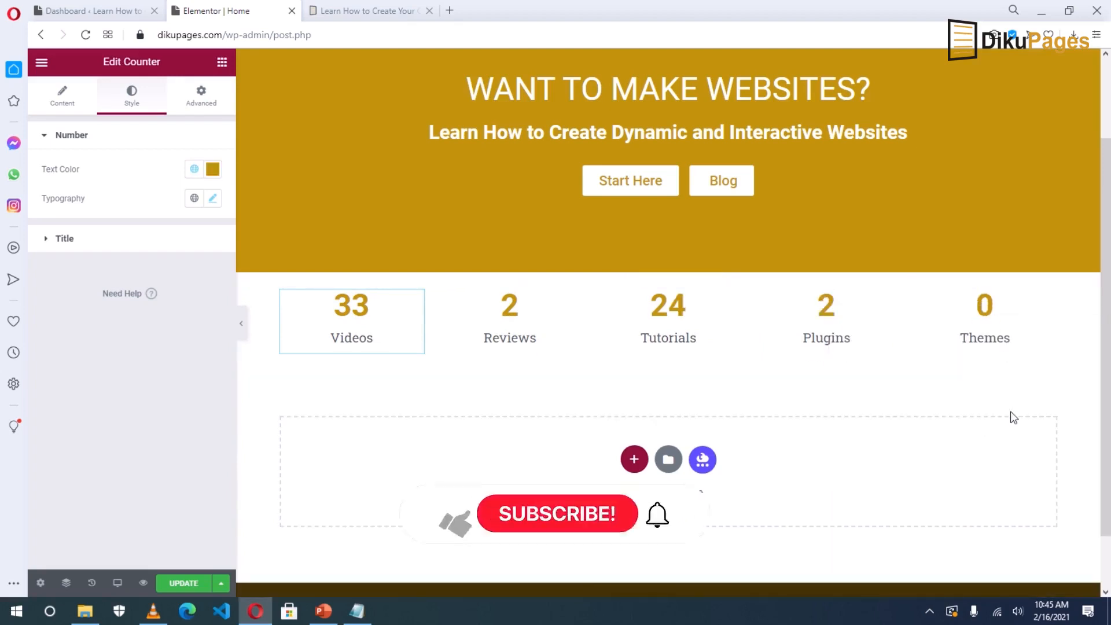
{"action": "left_click", "coordinate": [183, 583]}
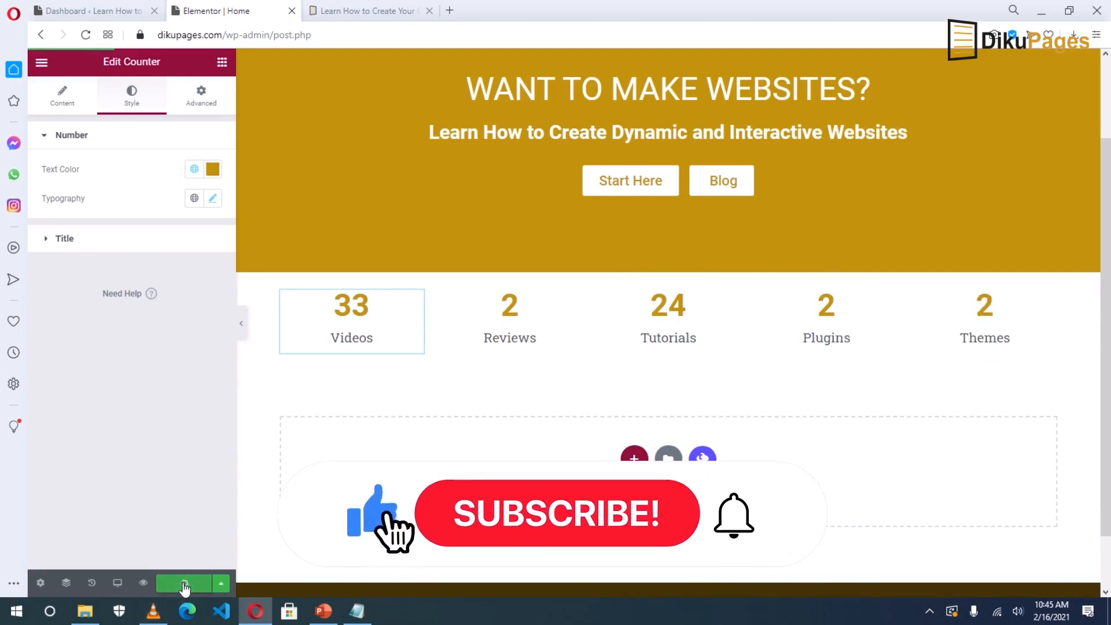
{"action": "left_click", "coordinate": [359, 7]}
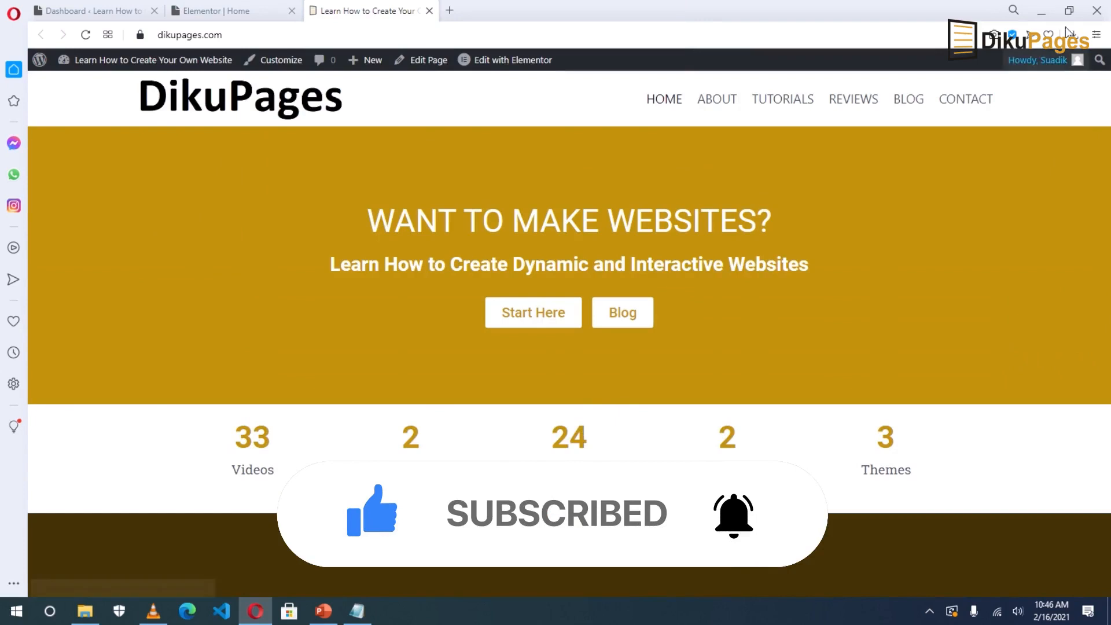
Check the live home page in a narrow browser window, then return to the Elementor Home editor.
{"action": "left_click", "coordinate": [1070, 10]}
{"action": "scroll", "coordinate": [879, 340], "scroll_direction": "down", "scroll_amount": 2}
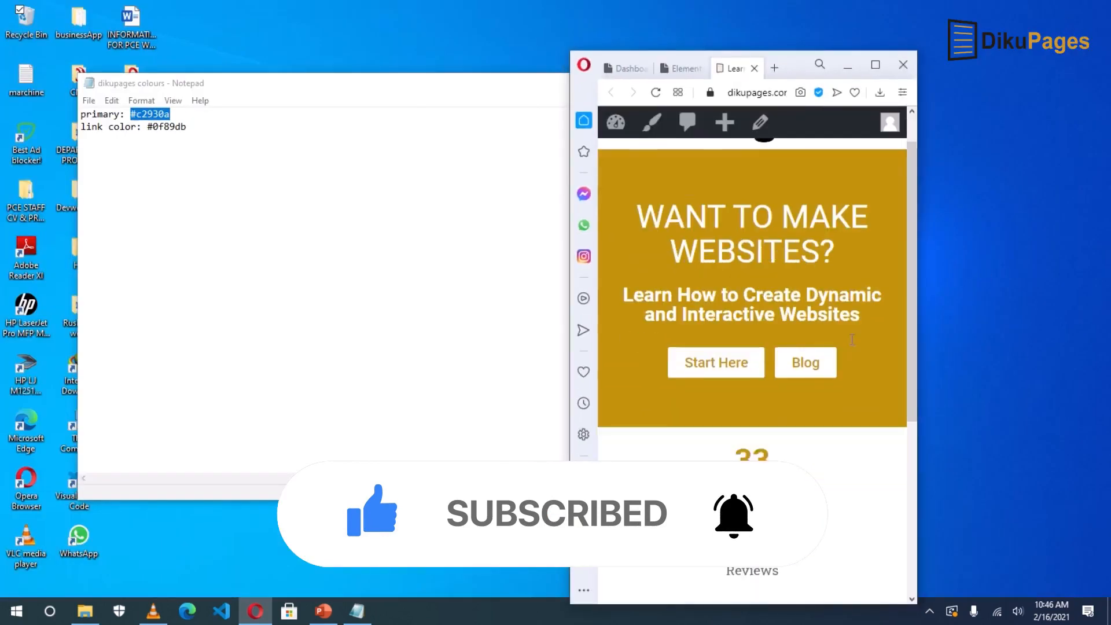
{"action": "scroll", "coordinate": [851, 339], "scroll_direction": "up", "scroll_amount": 2}
{"action": "scroll", "coordinate": [851, 339], "scroll_direction": "down", "scroll_amount": 2}
{"action": "scroll", "coordinate": [852, 337], "scroll_direction": "up", "scroll_amount": 2}
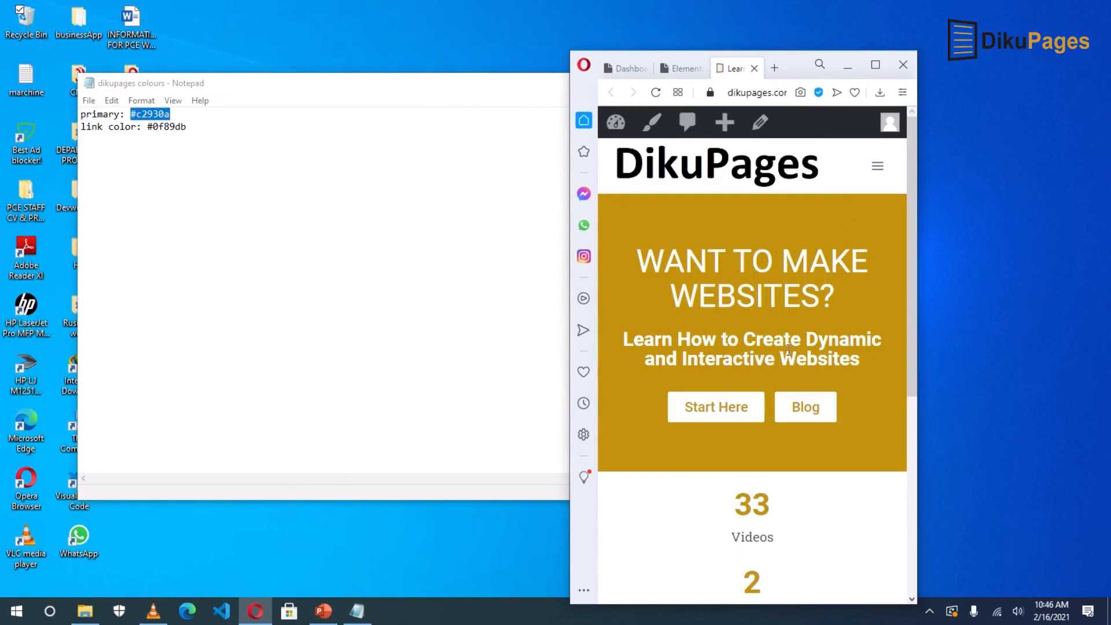
{"action": "left_click", "coordinate": [874, 68]}
{"action": "left_click", "coordinate": [256, 5]}
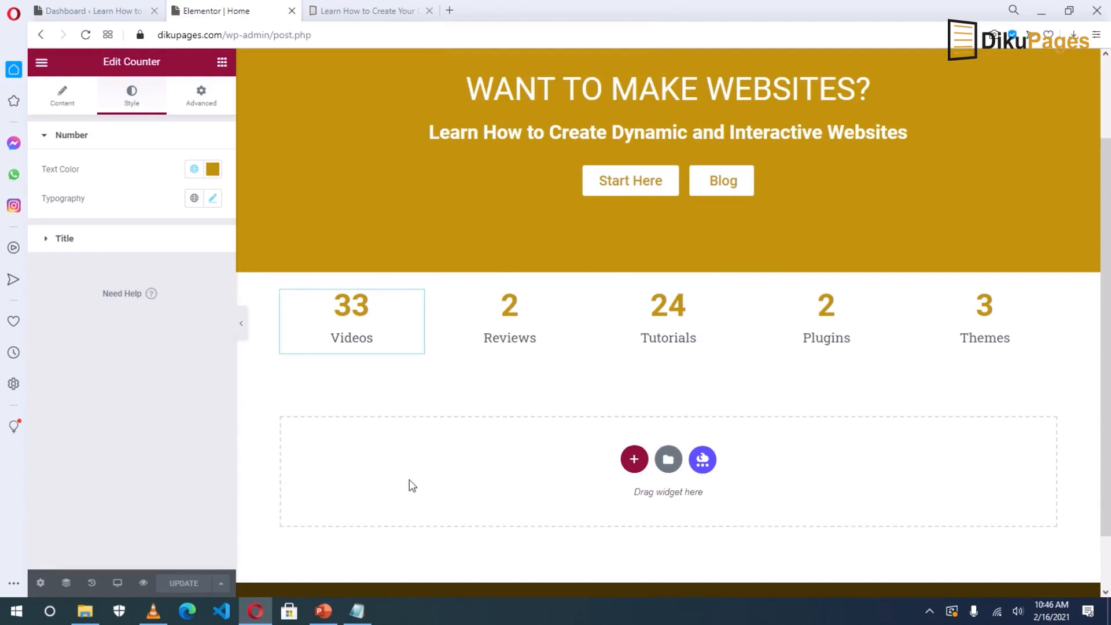
Switch to mobile preview and set the WANT TO MAKE WEBSITES? heading to 44 px.
{"action": "left_click", "coordinate": [117, 584]}
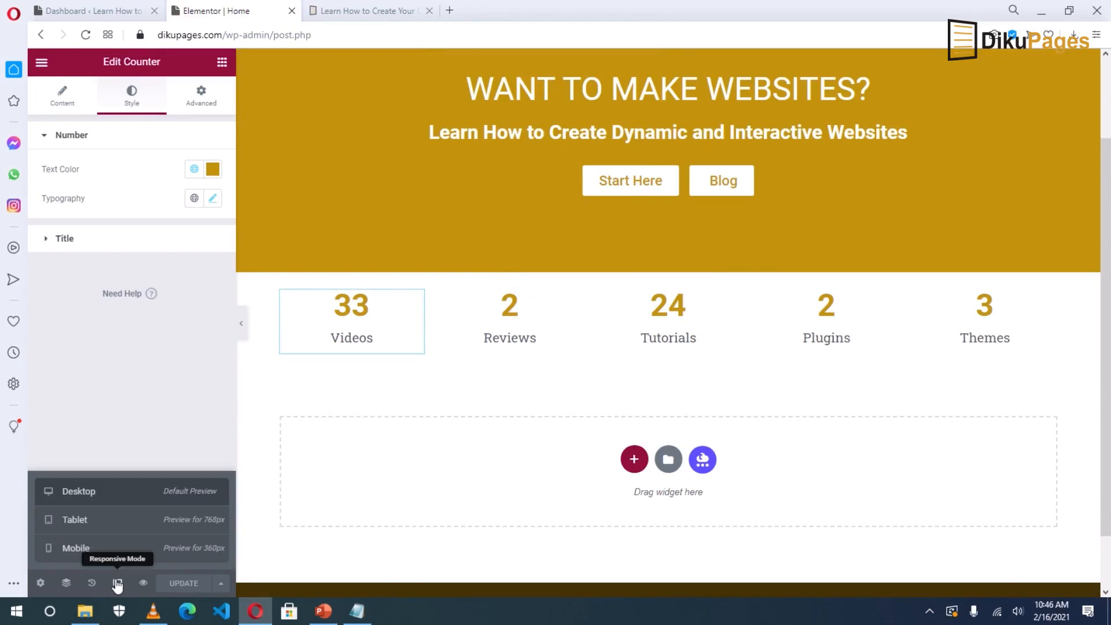
{"action": "left_click", "coordinate": [74, 549]}
{"action": "scroll", "coordinate": [692, 342], "scroll_direction": "up", "scroll_amount": 2}
{"action": "left_click", "coordinate": [773, 184]}
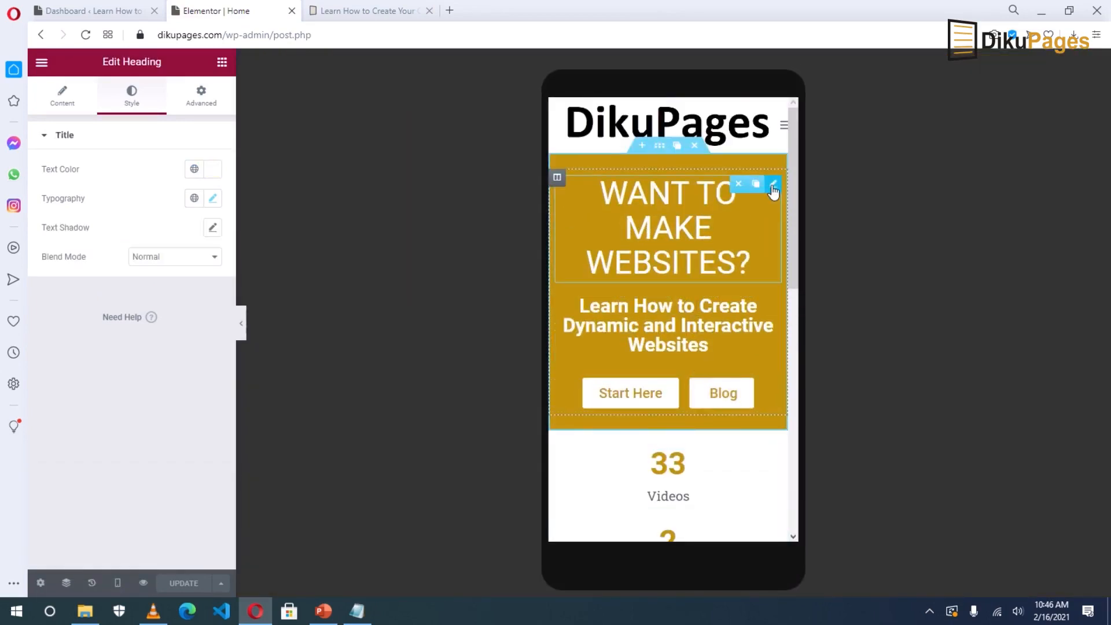
{"action": "left_click", "coordinate": [213, 200]}
{"action": "left_click_drag", "start_coordinate": [53, 308], "coordinate": [68, 312]}
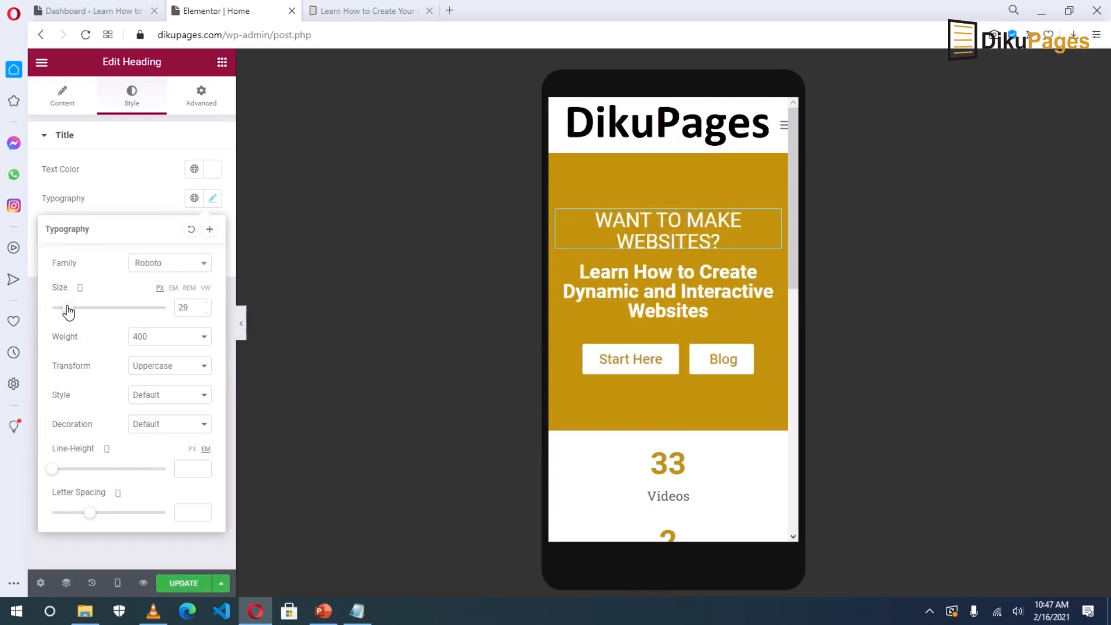
{"action": "left_click_drag", "start_coordinate": [69, 311], "coordinate": [77, 308]}
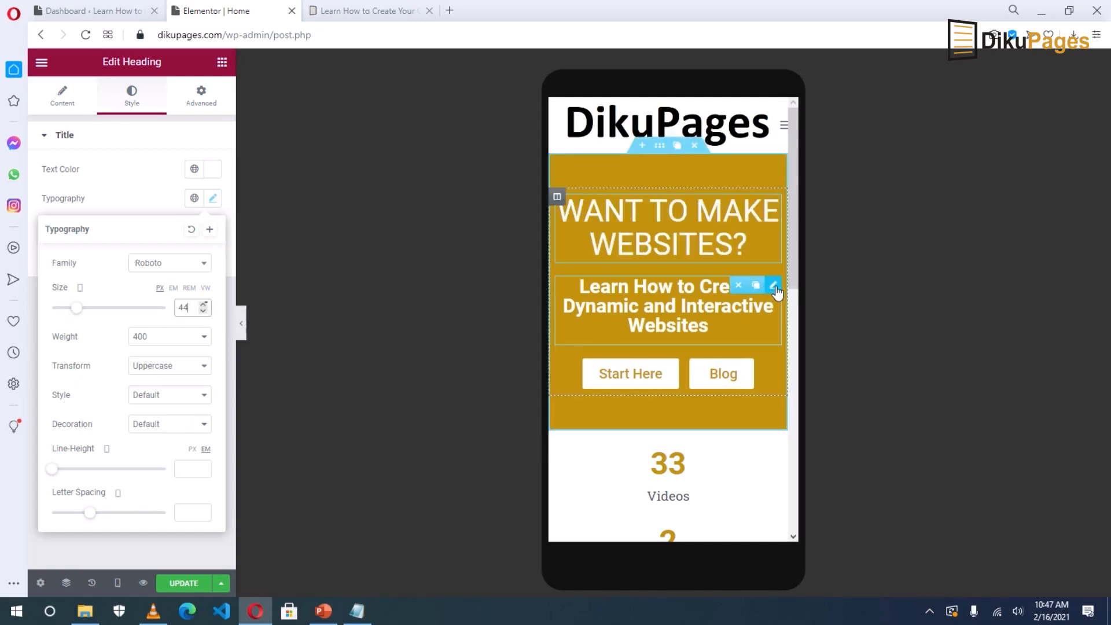
Set the Learn How to Create subheading to 24 px on mobile and save the page.
{"action": "left_click", "coordinate": [774, 286]}
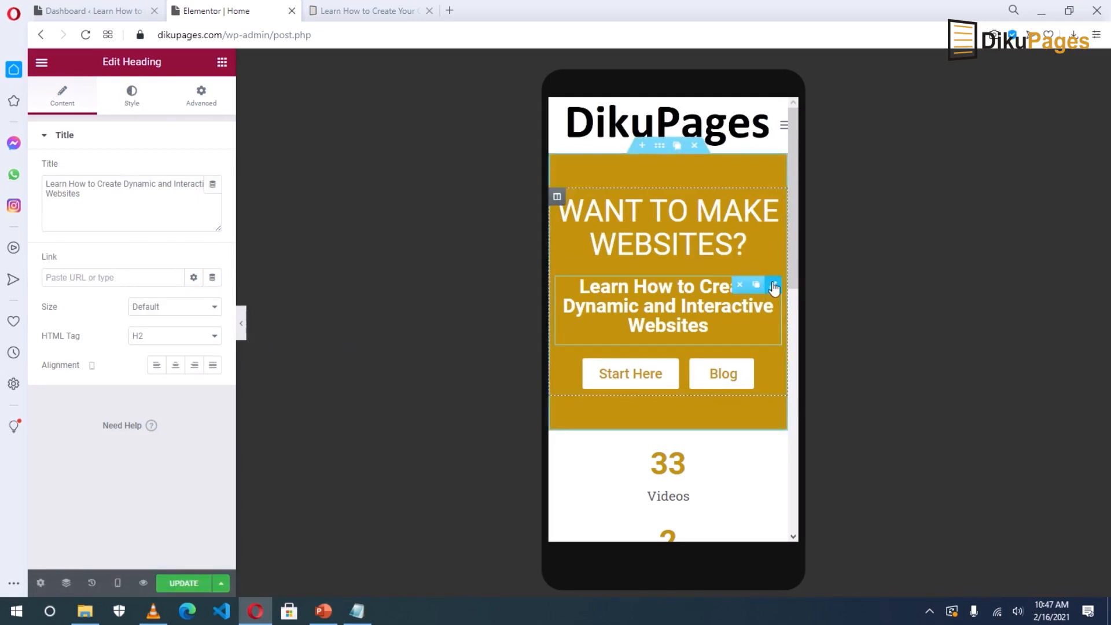
{"action": "left_click", "coordinate": [132, 103]}
{"action": "left_click", "coordinate": [214, 200]}
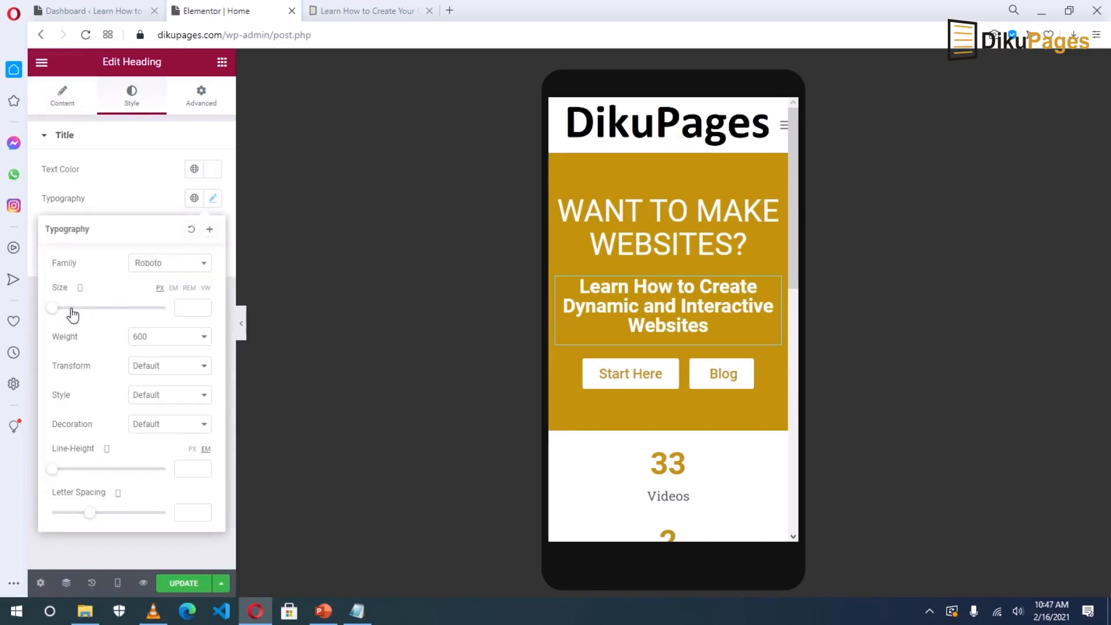
{"action": "left_click_drag", "start_coordinate": [52, 307], "coordinate": [67, 313]}
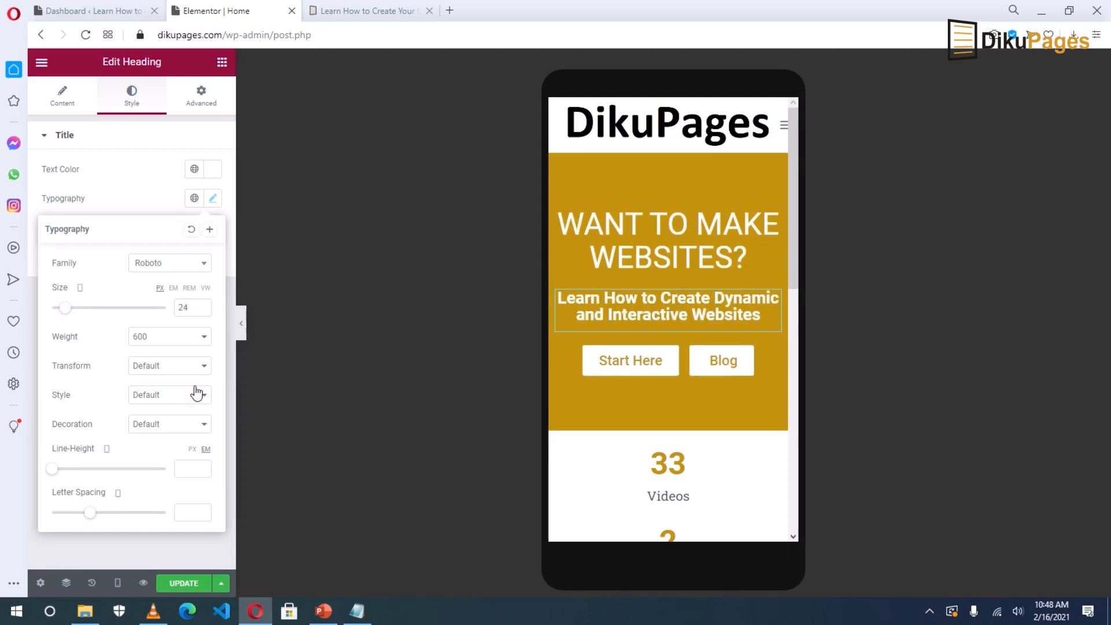
{"action": "left_click", "coordinate": [177, 585]}
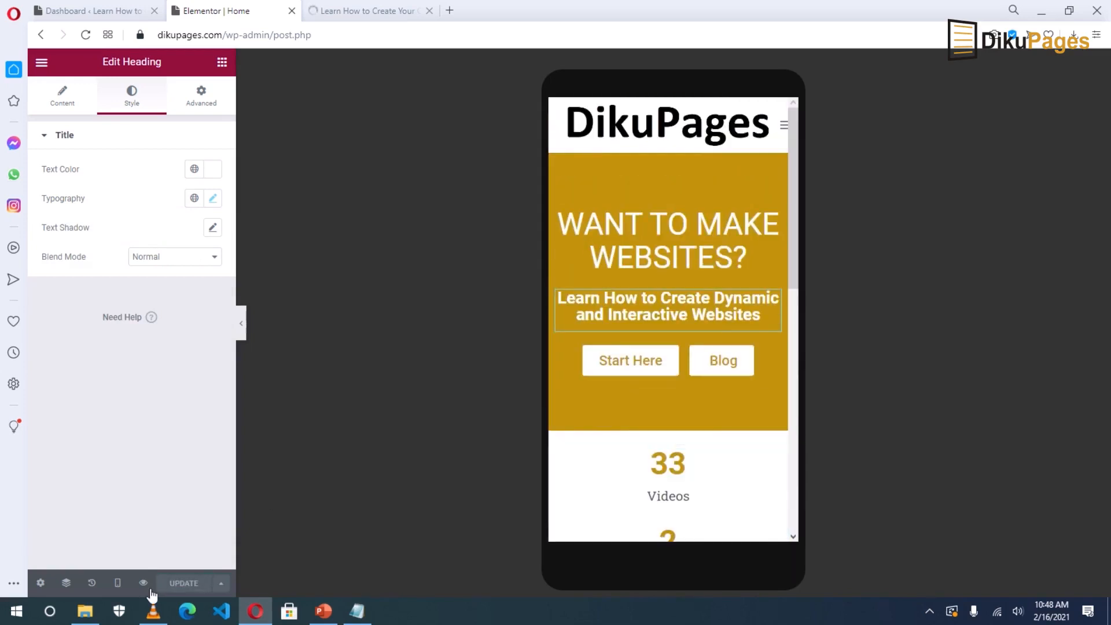
{"action": "left_click", "coordinate": [118, 584]}
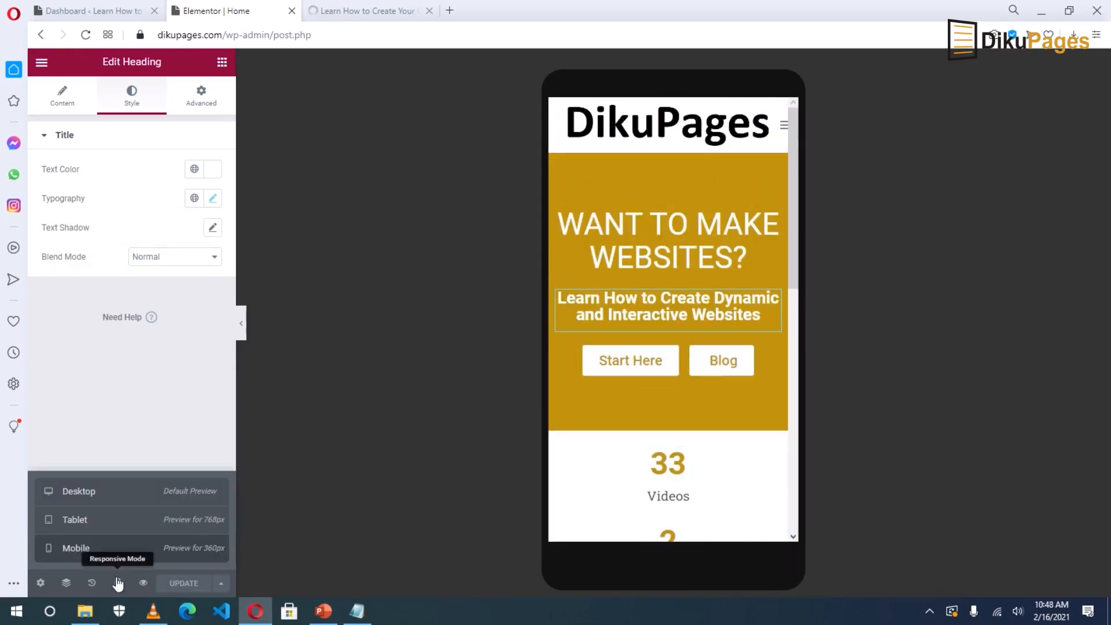
Switch to tablet preview and enlarge the WANT TO MAKE WEBSITES? heading to 54 px.
{"action": "left_click", "coordinate": [87, 524]}
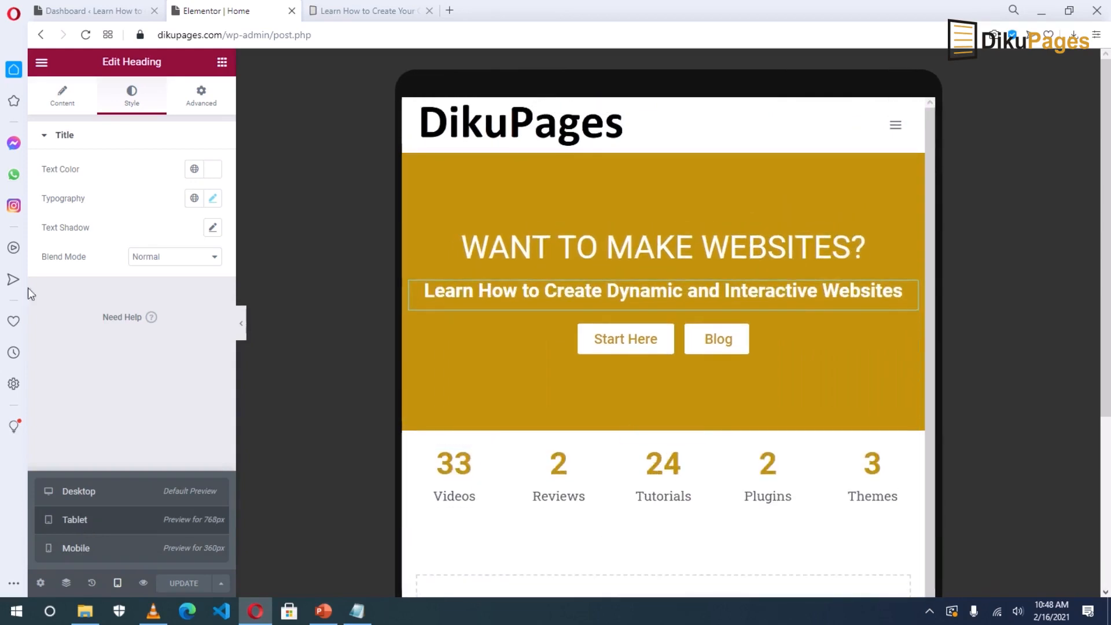
{"action": "left_click", "coordinate": [214, 200]}
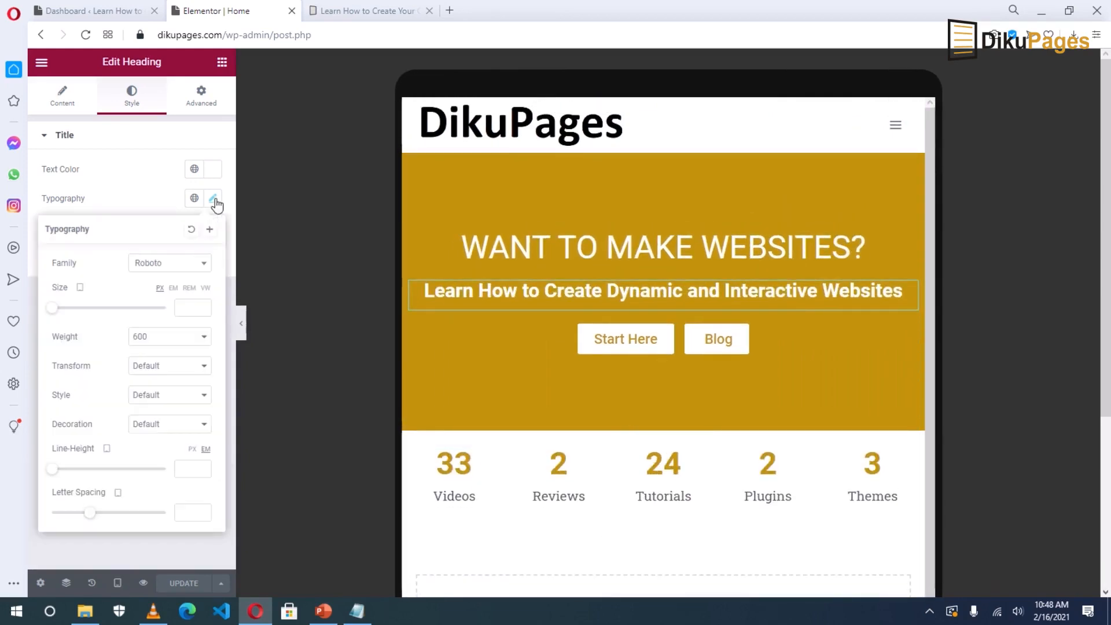
{"action": "mouse_move", "coordinate": [906, 240]}
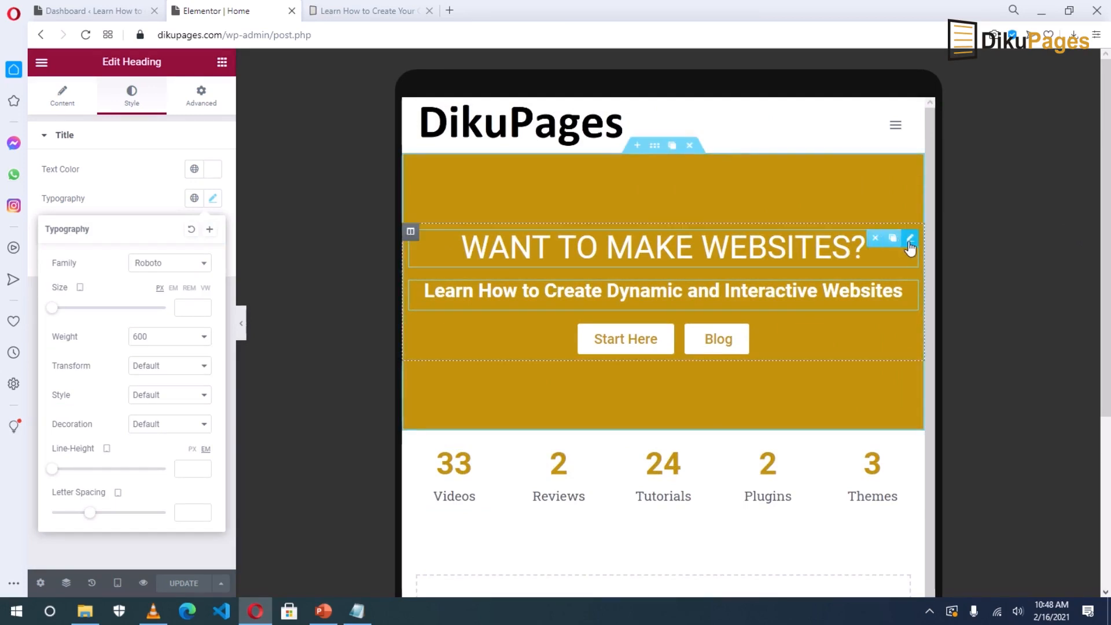
{"action": "left_click", "coordinate": [910, 243]}
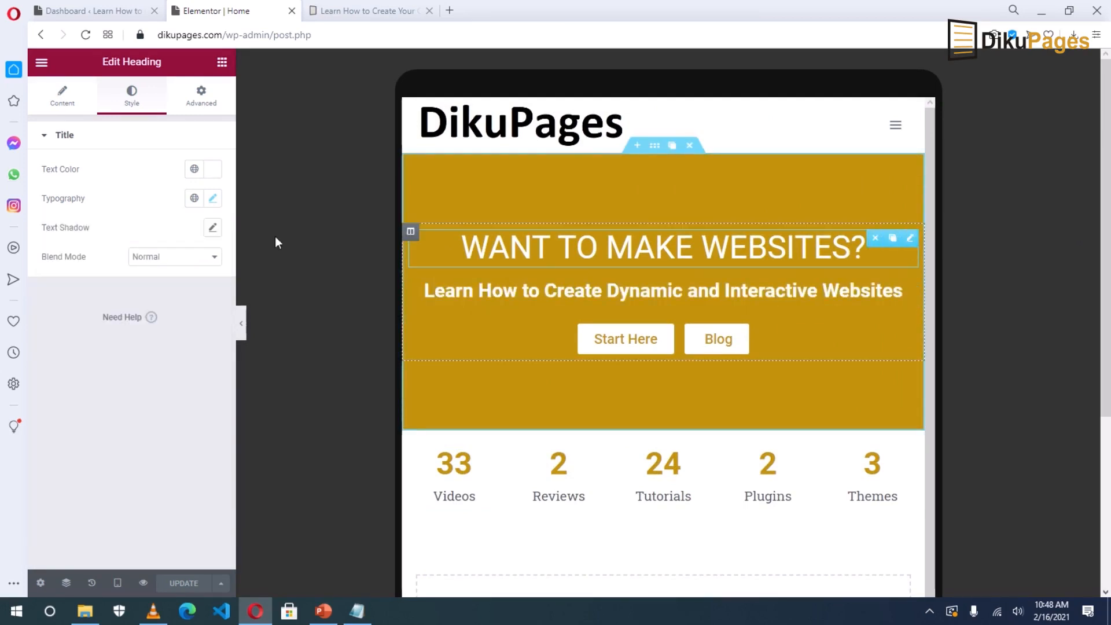
{"action": "left_click", "coordinate": [212, 200]}
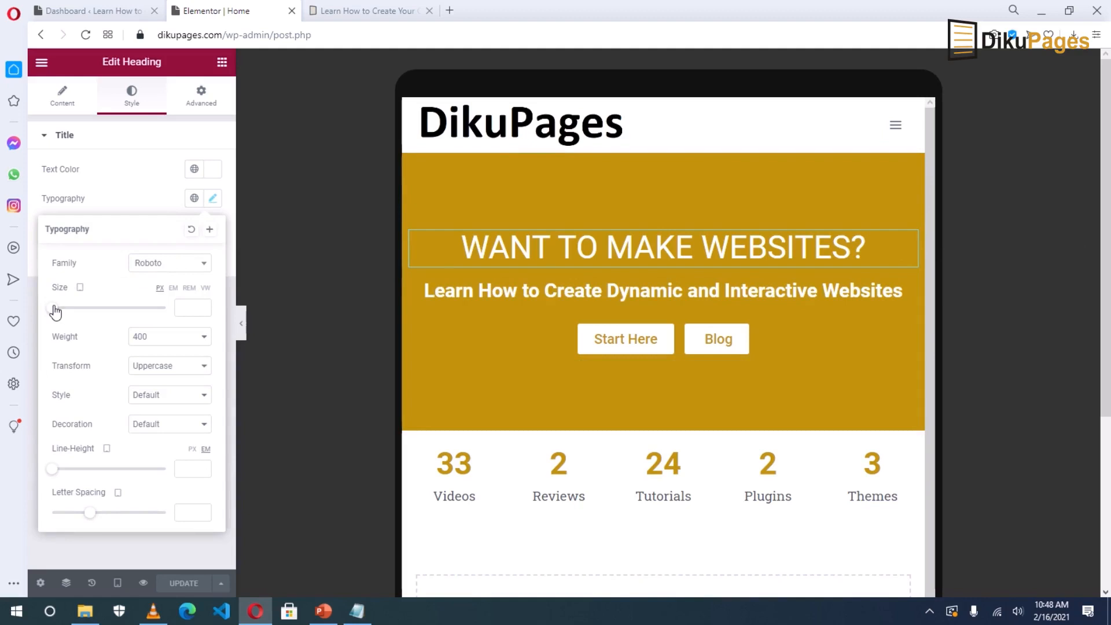
{"action": "left_click_drag", "start_coordinate": [53, 312], "coordinate": [85, 317]}
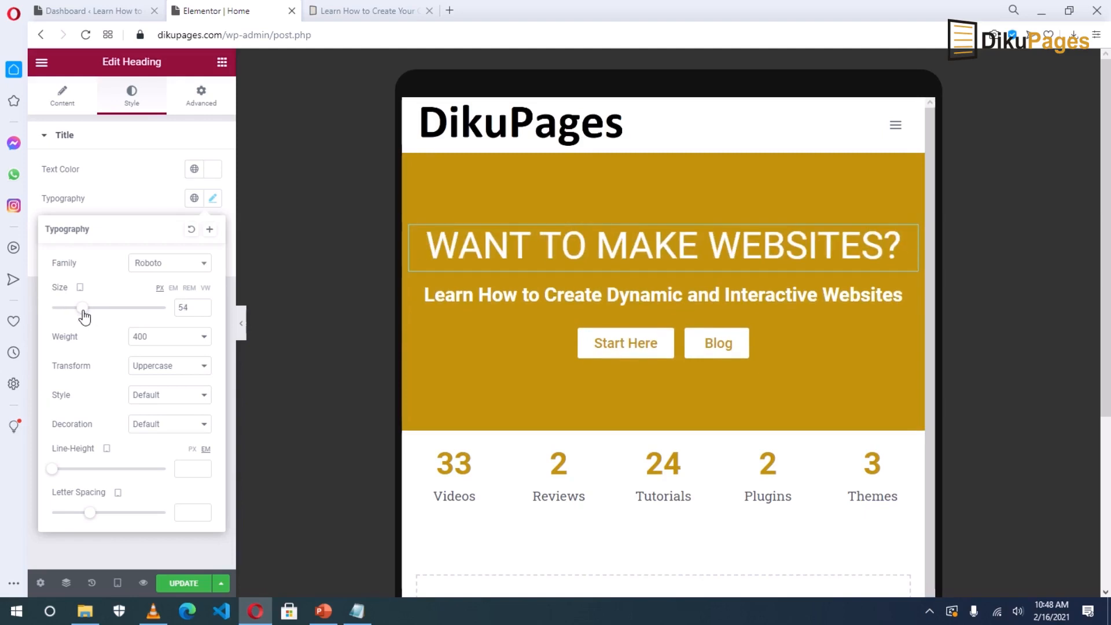
Set the tablet subheading to 37 px so it wraps onto two lines, and save.
{"action": "mouse_move", "coordinate": [913, 301]}
{"action": "left_click", "coordinate": [912, 295]}
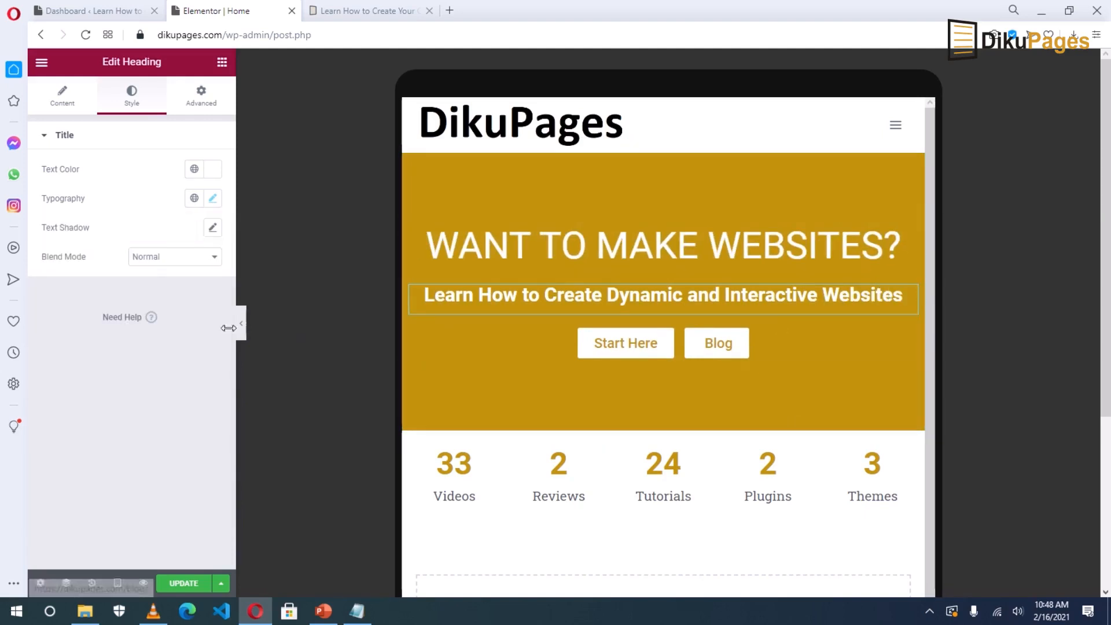
{"action": "left_click", "coordinate": [211, 200]}
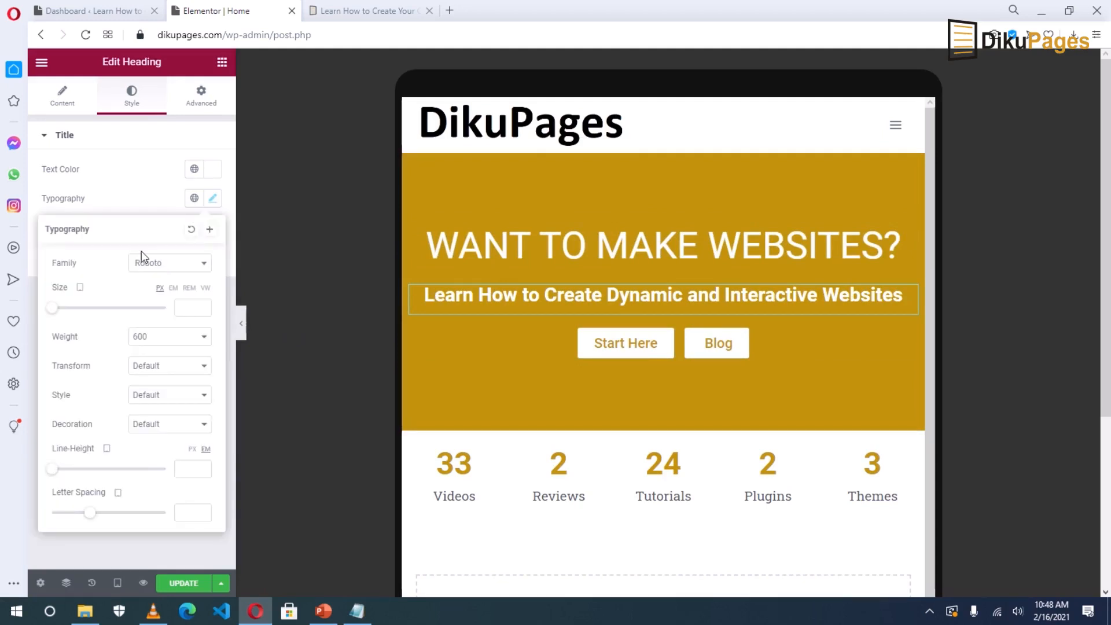
{"action": "left_click_drag", "start_coordinate": [50, 311], "coordinate": [73, 314]}
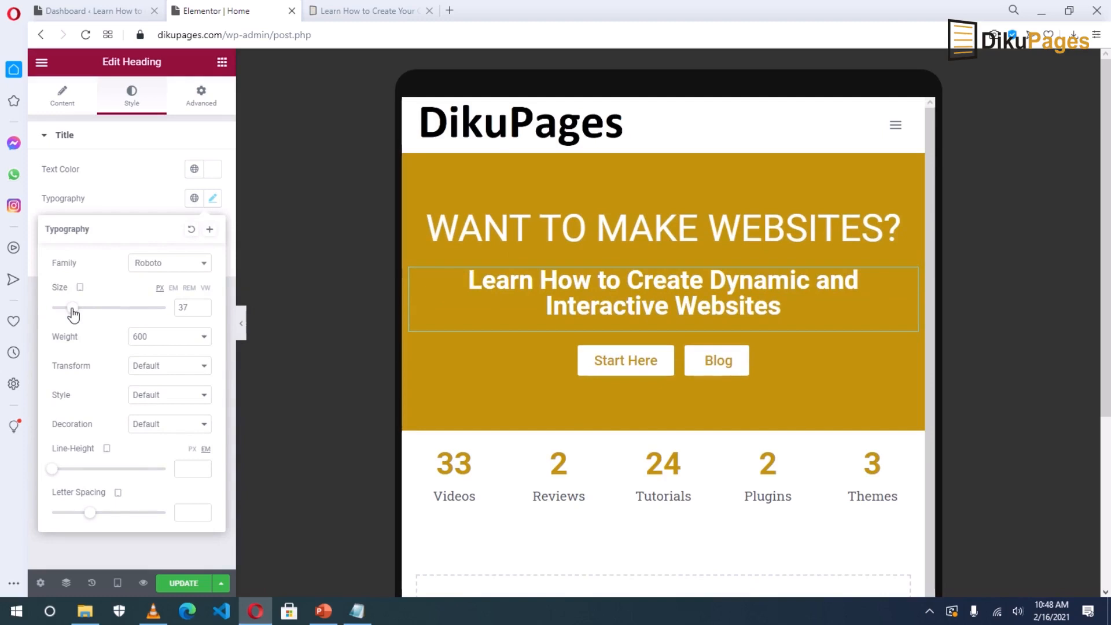
{"action": "left_click_drag", "start_coordinate": [73, 314], "coordinate": [74, 311]}
{"action": "left_click", "coordinate": [174, 585]}
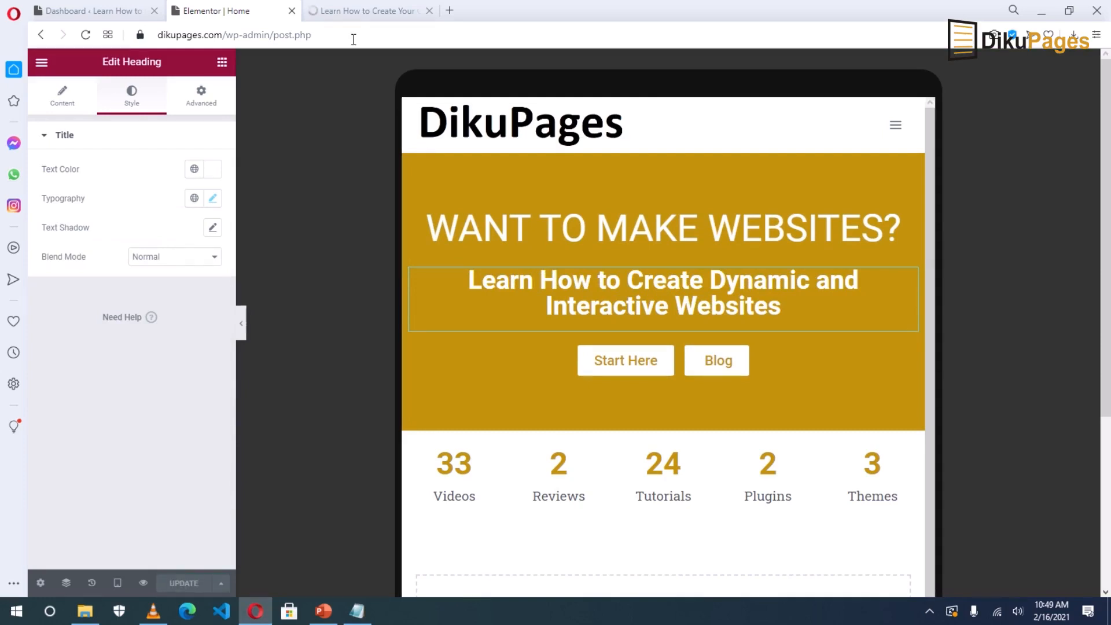
View the live home page showing counters 33 Videos, 2 Reviews, 24 Tutorials and 15 Blog Posts.
{"action": "left_click", "coordinate": [343, 13]}
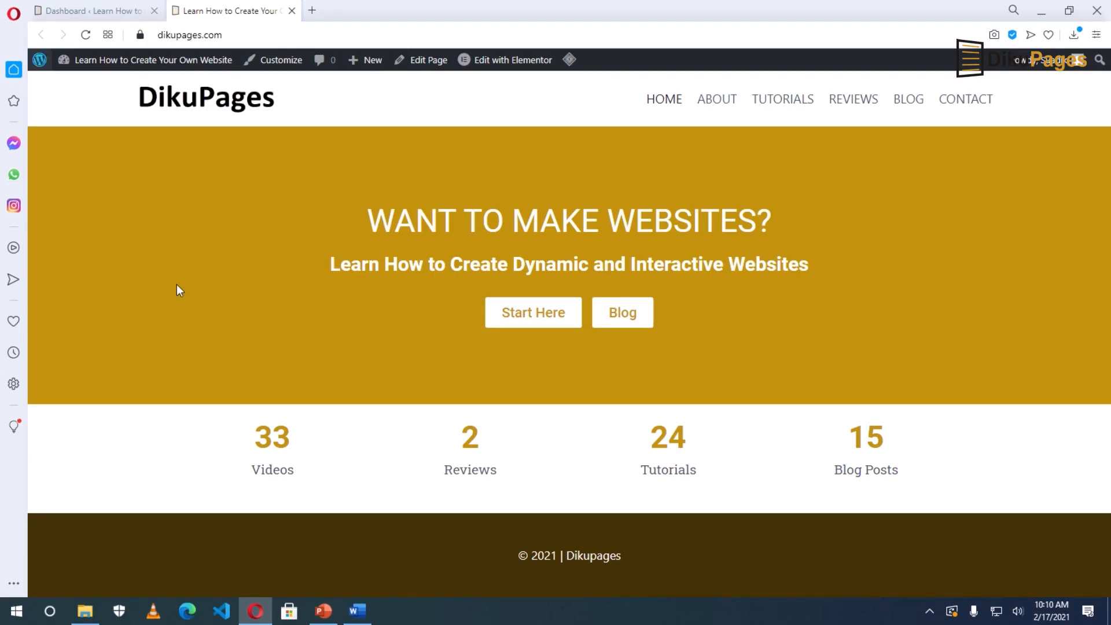
{"action": "mouse_move", "coordinate": [367, 67]}
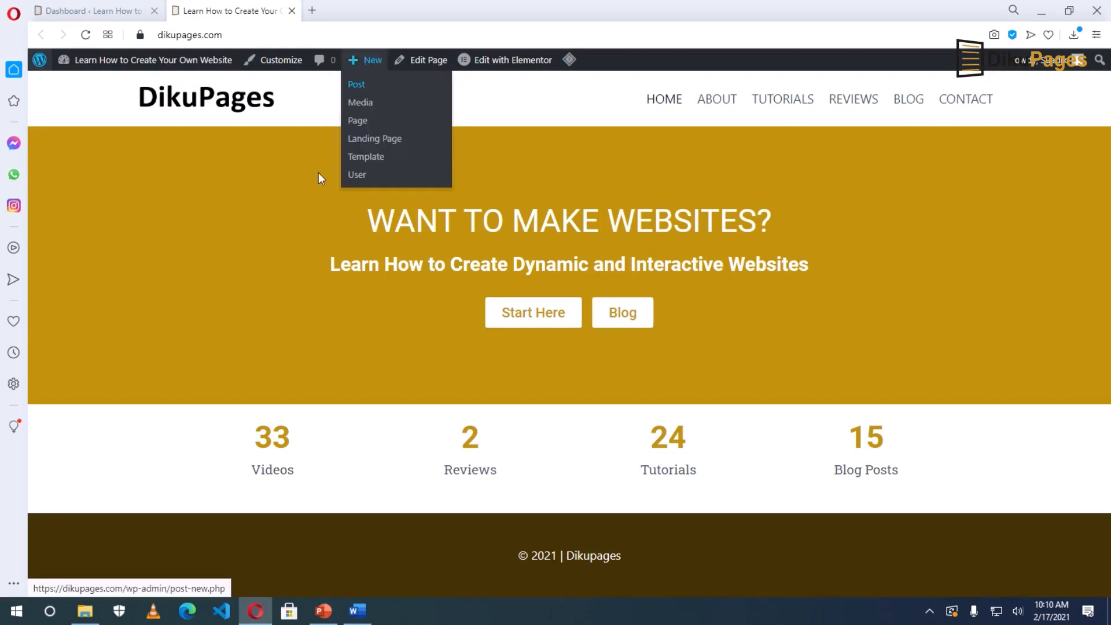
Add a new post titled 'Kingdom WooCommerce Amazon Affiliates Theme Review 2021' from the dashboard.
{"action": "left_click", "coordinate": [98, 12]}
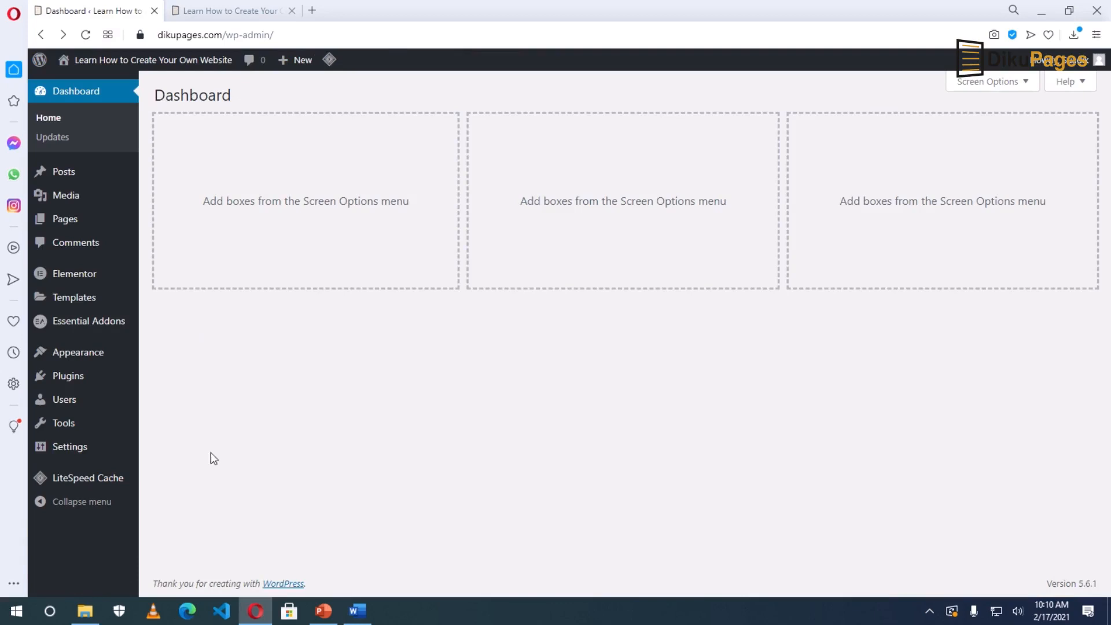
{"action": "mouse_move", "coordinate": [74, 177]}
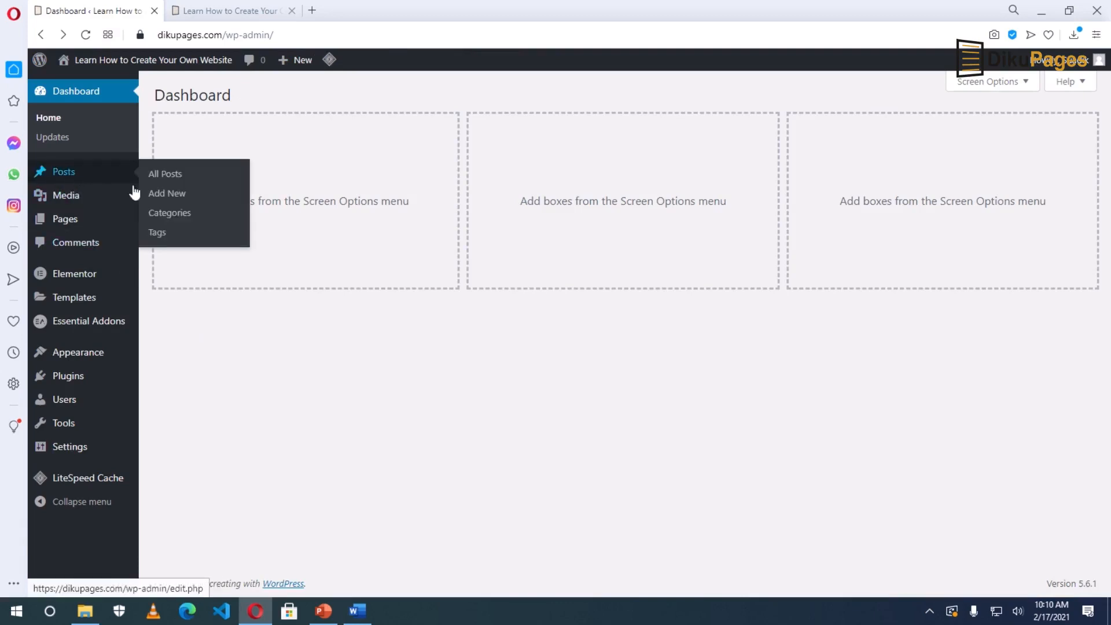
{"action": "left_click", "coordinate": [166, 194]}
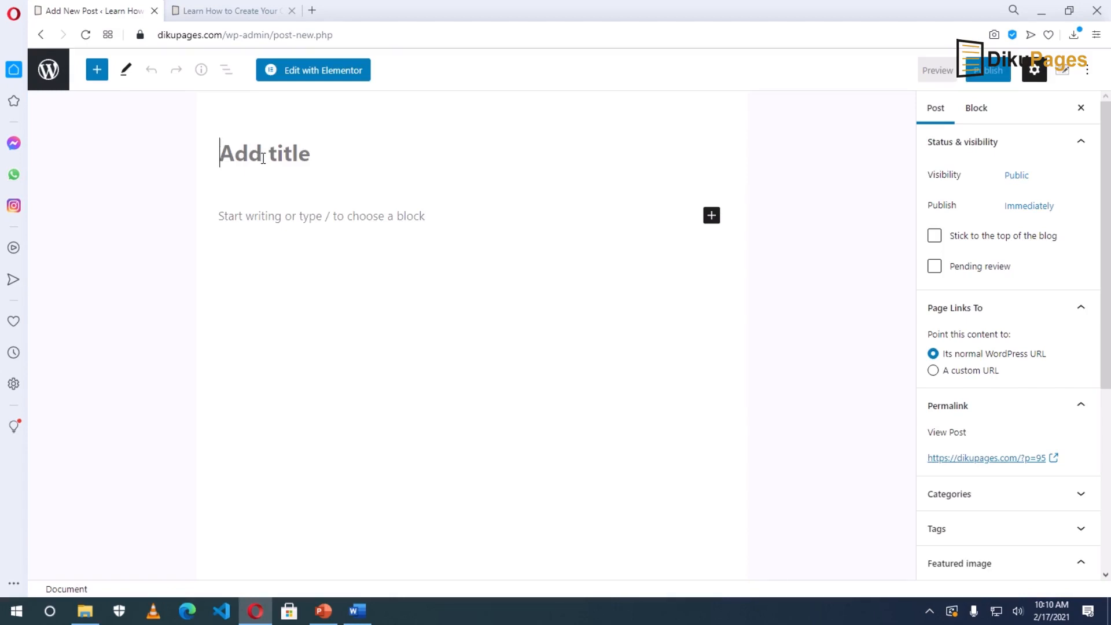
{"action": "type", "text": "Kingdom WooCommerce Amazon Affiliates Theme Review 2021"}
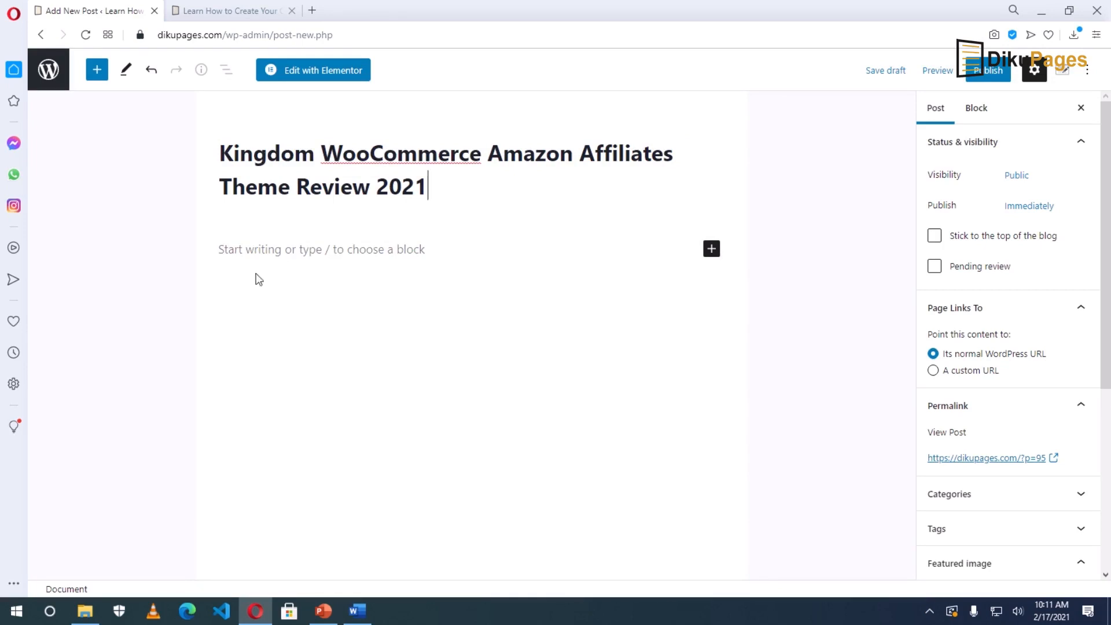
{"action": "left_click", "coordinate": [246, 248]}
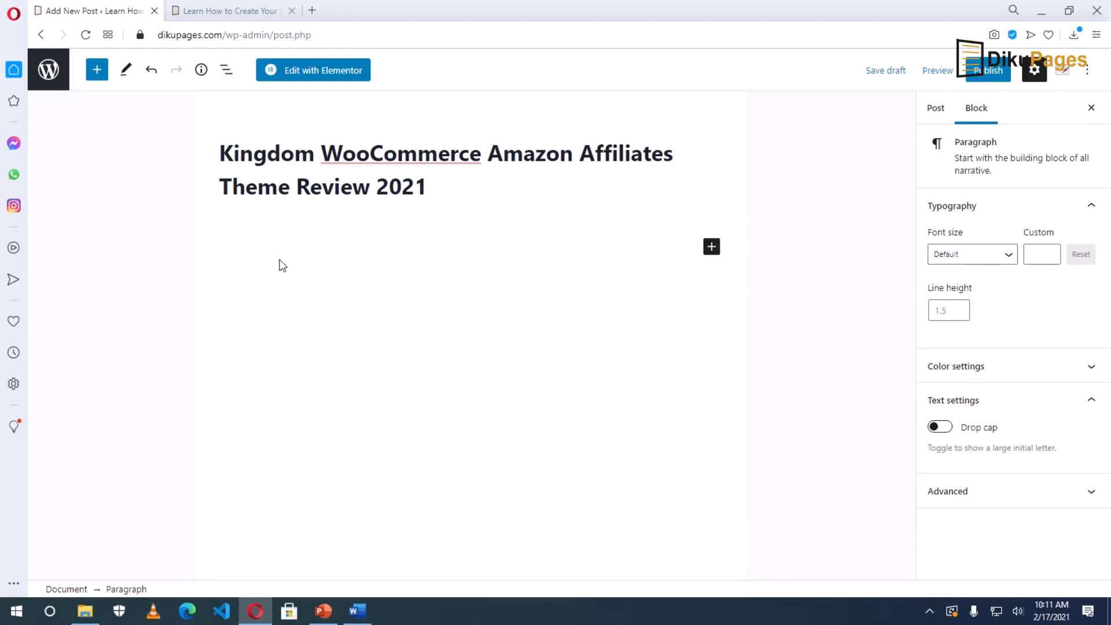
{"action": "left_click", "coordinate": [359, 620]}
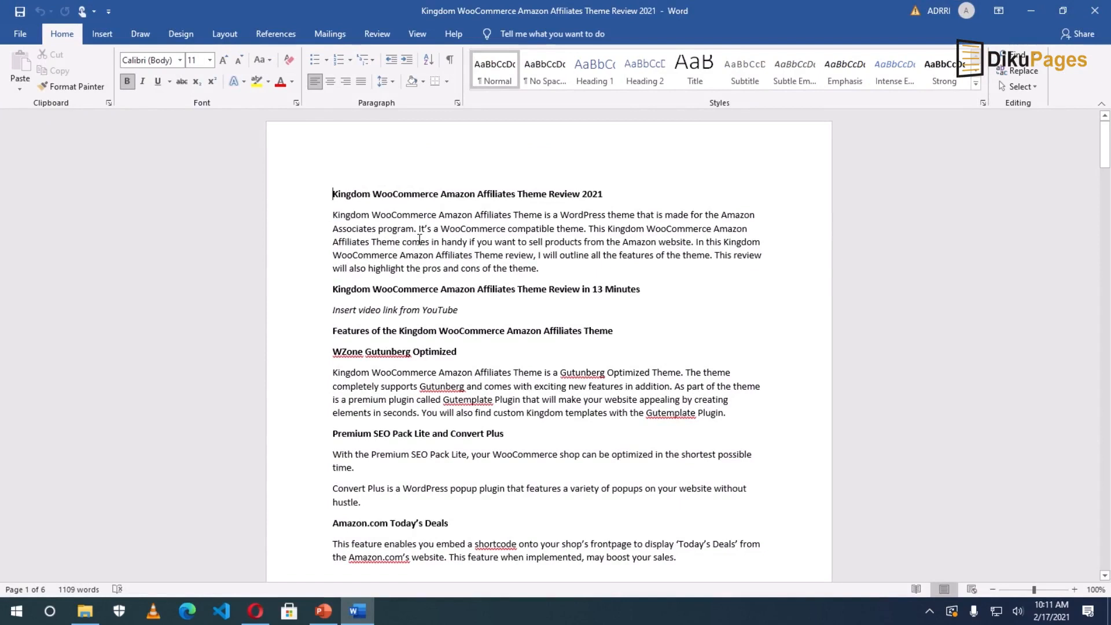
Copy the review's opening paragraph from the Word draft and return to the post editor.
{"action": "left_click_drag", "start_coordinate": [335, 212], "coordinate": [546, 266]}
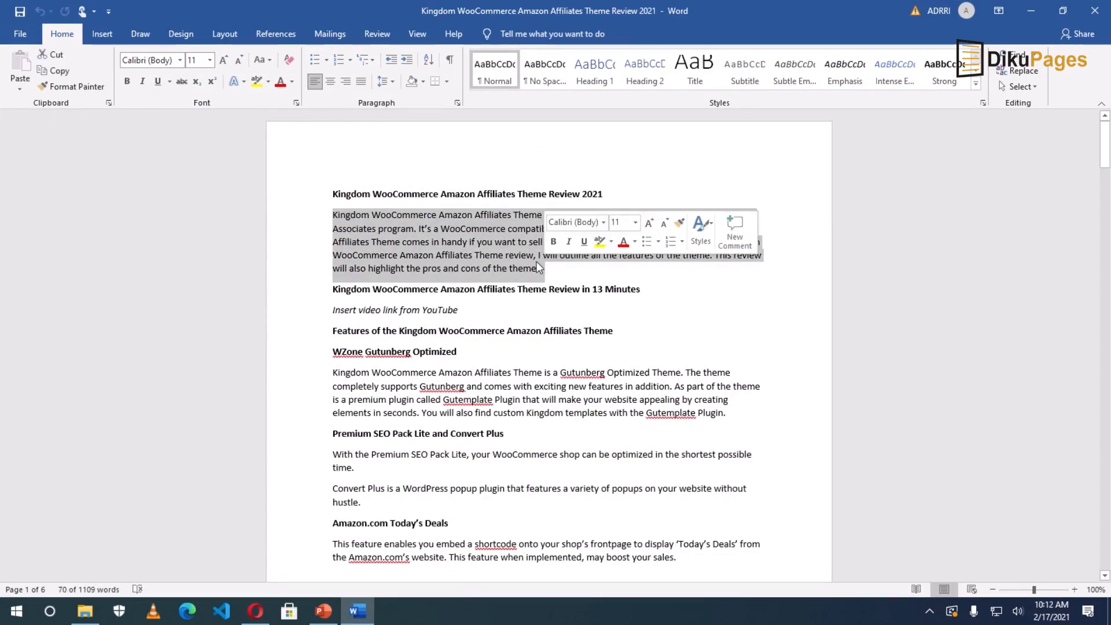
{"action": "key", "text": "ctrl+c"}
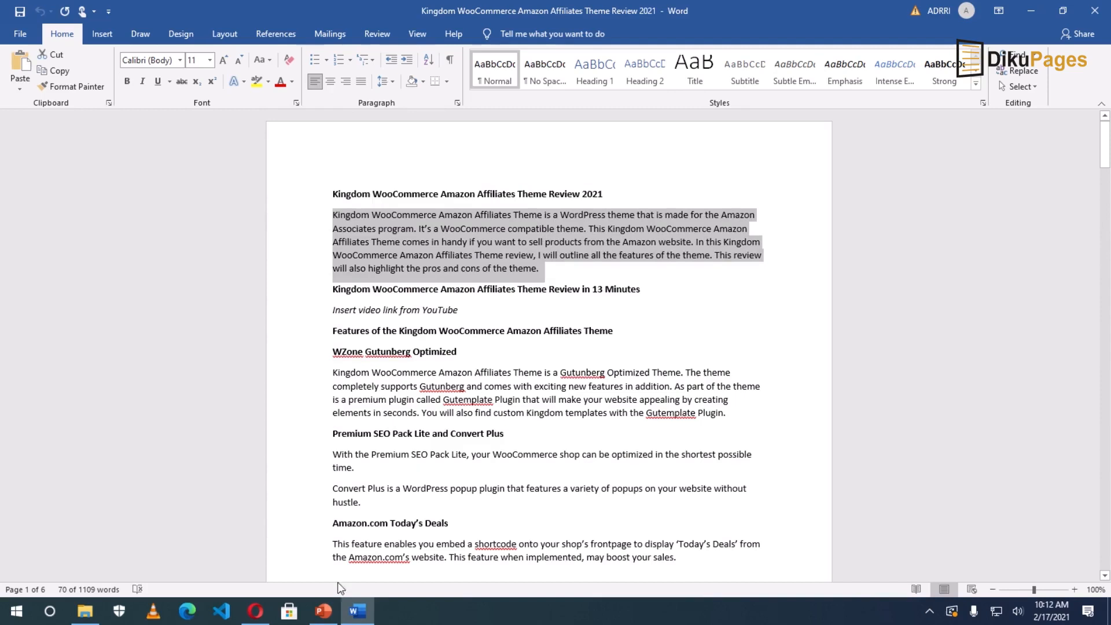
{"action": "left_click", "coordinate": [255, 611]}
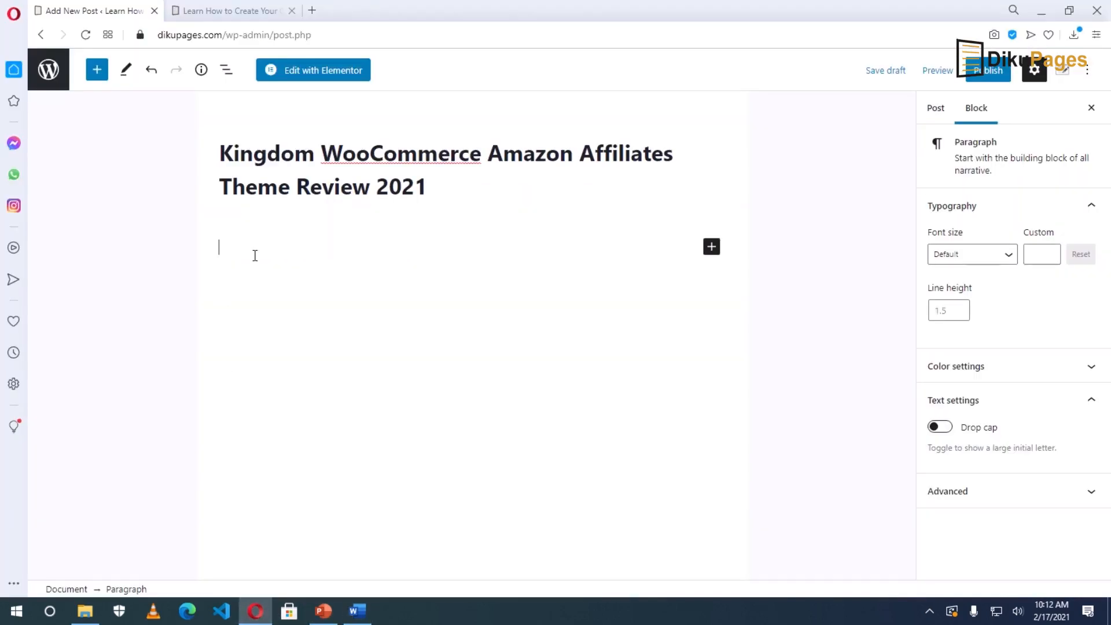
Paste the review text, publish the Kingdom WooCommerce review post, and view it live.
{"action": "key", "text": "ctrl+v"}
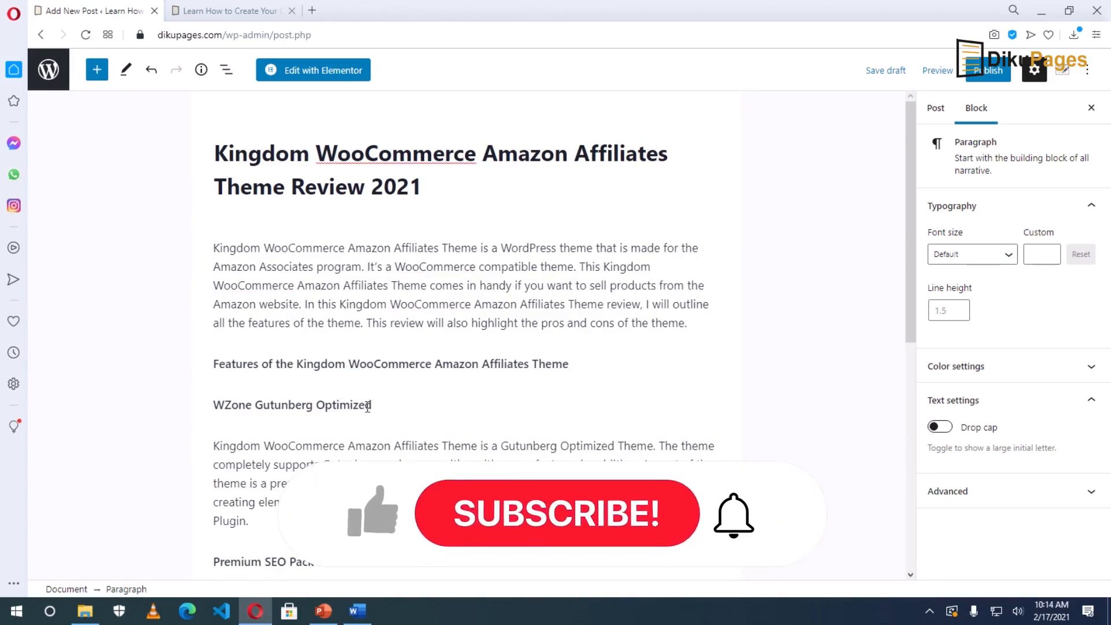
{"action": "left_click", "coordinate": [989, 72]}
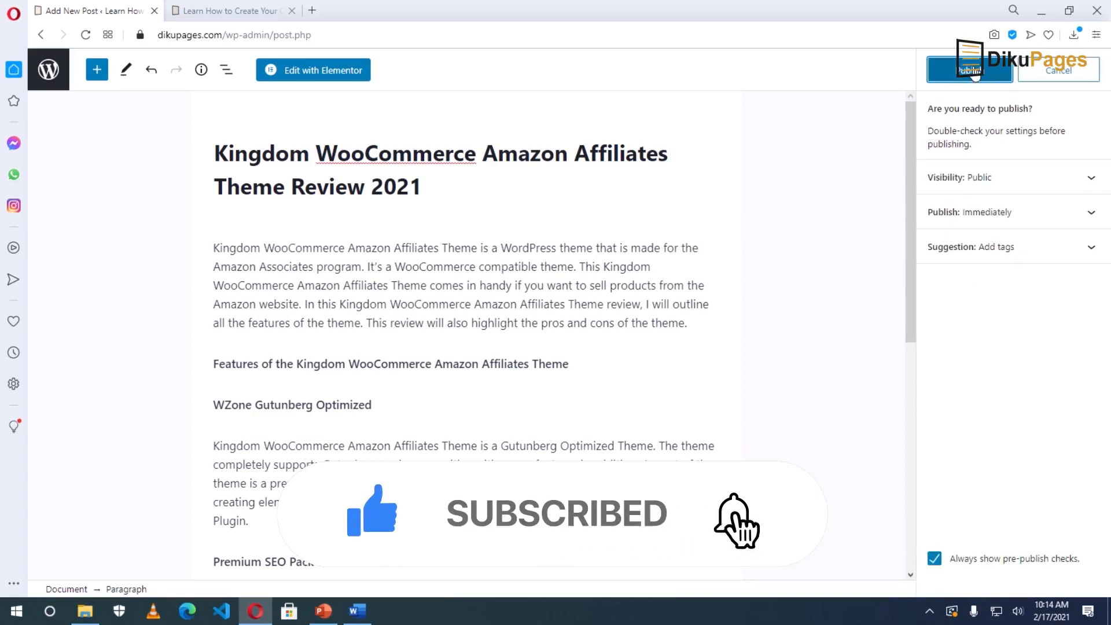
{"action": "left_click", "coordinate": [976, 74]}
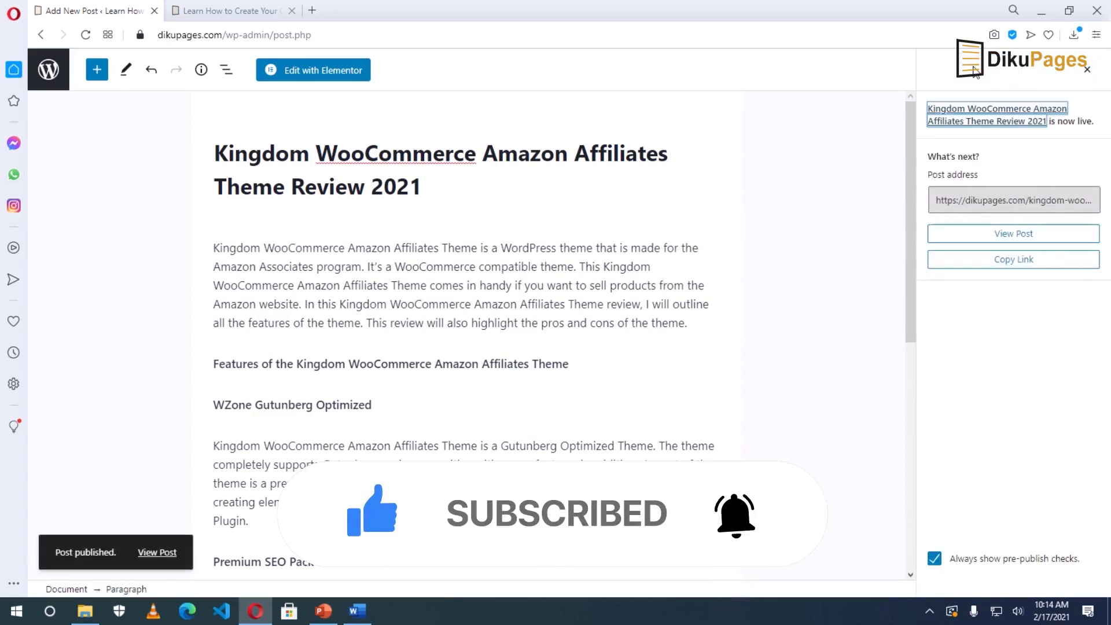
{"action": "left_click", "coordinate": [156, 554]}
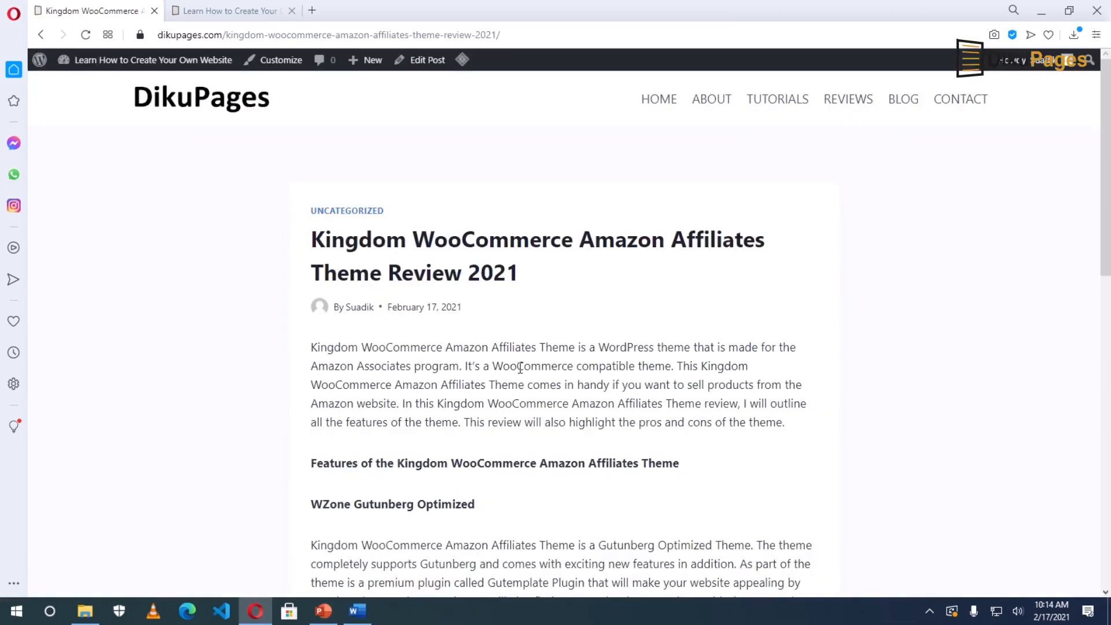
Reopen the live Kingdom WooCommerce review in the editor and add an empty block after the intro paragraph.
{"action": "scroll", "coordinate": [520, 368], "scroll_direction": "down", "scroll_amount": 2}
{"action": "scroll", "coordinate": [520, 366], "scroll_direction": "down", "scroll_amount": 10}
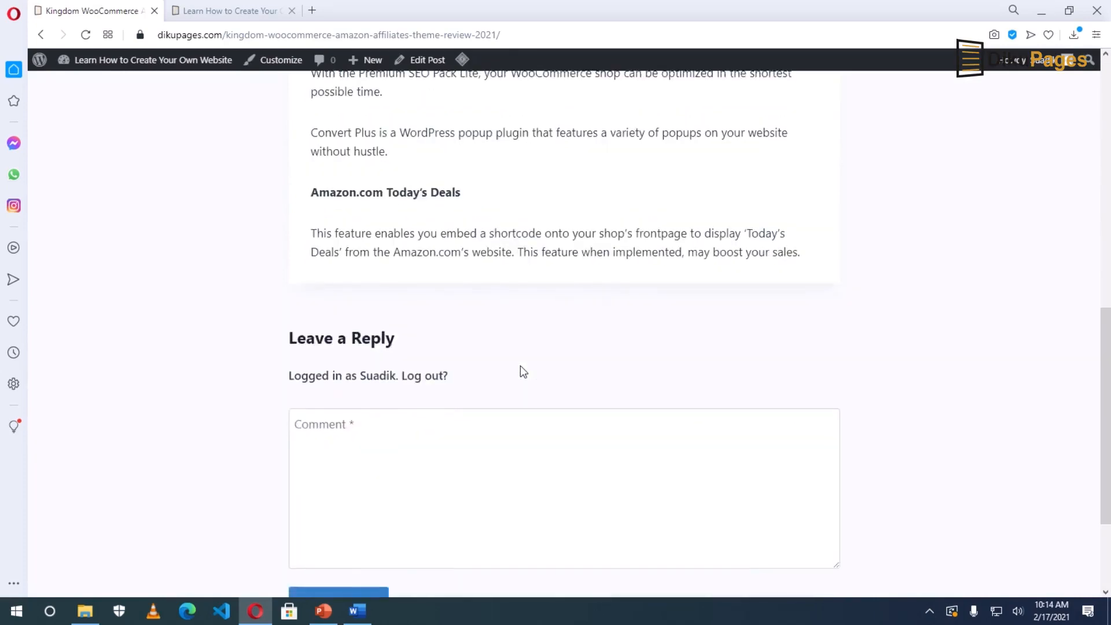
{"action": "scroll", "coordinate": [520, 365], "scroll_direction": "up", "scroll_amount": 12}
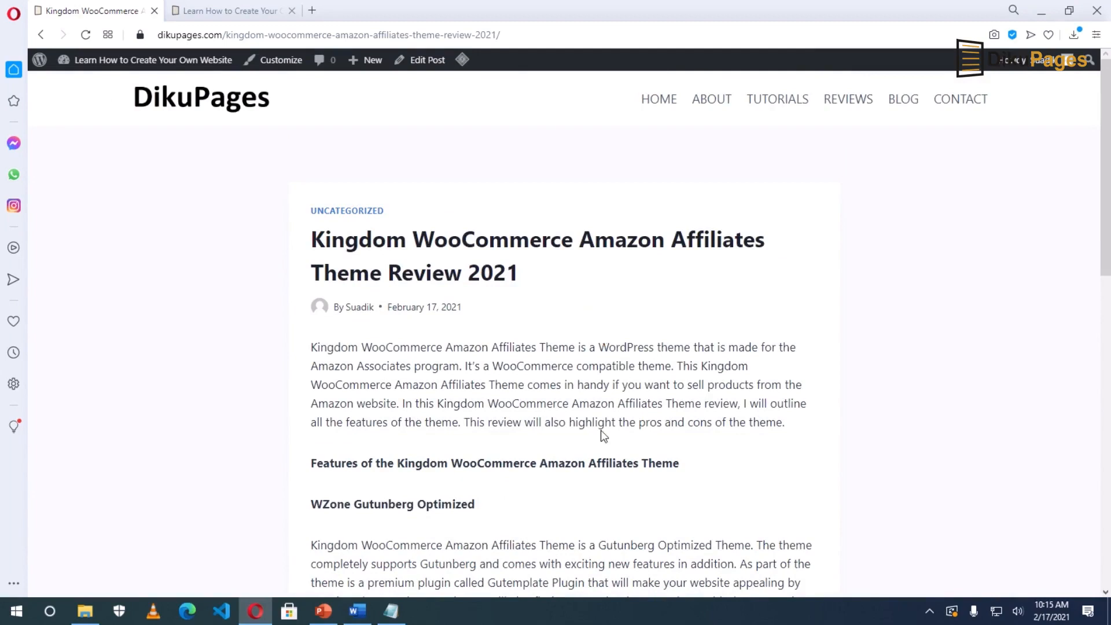
{"action": "left_click", "coordinate": [427, 61]}
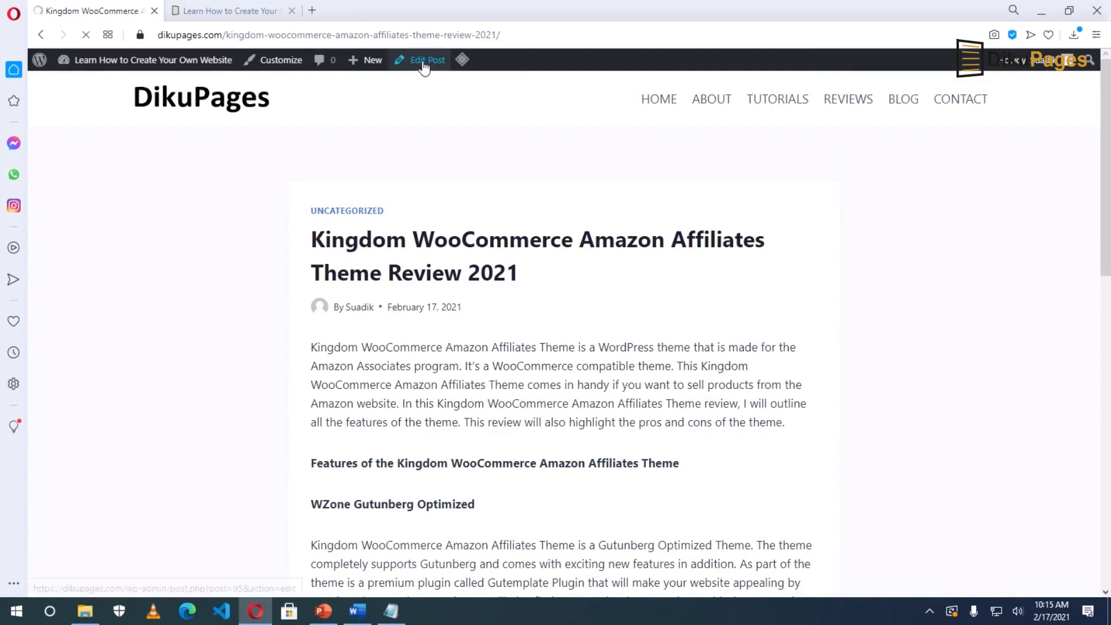
{"action": "key", "text": "Return"}
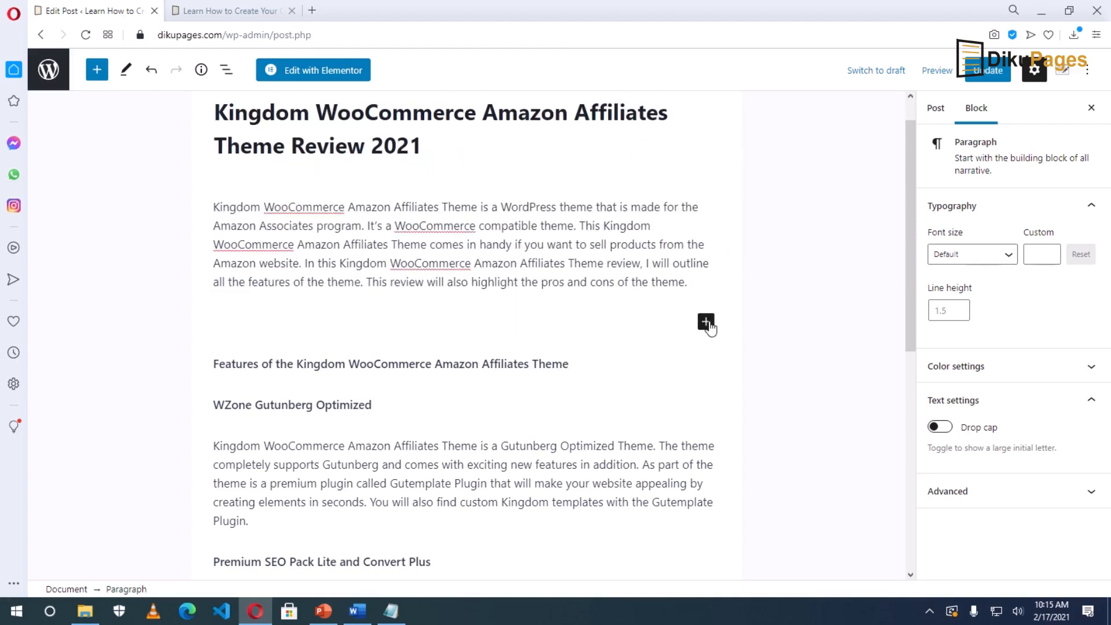
Turn the empty block into an Image block and browse to E: > dikupages files > kingdom post pics.
{"action": "left_click", "coordinate": [709, 326]}
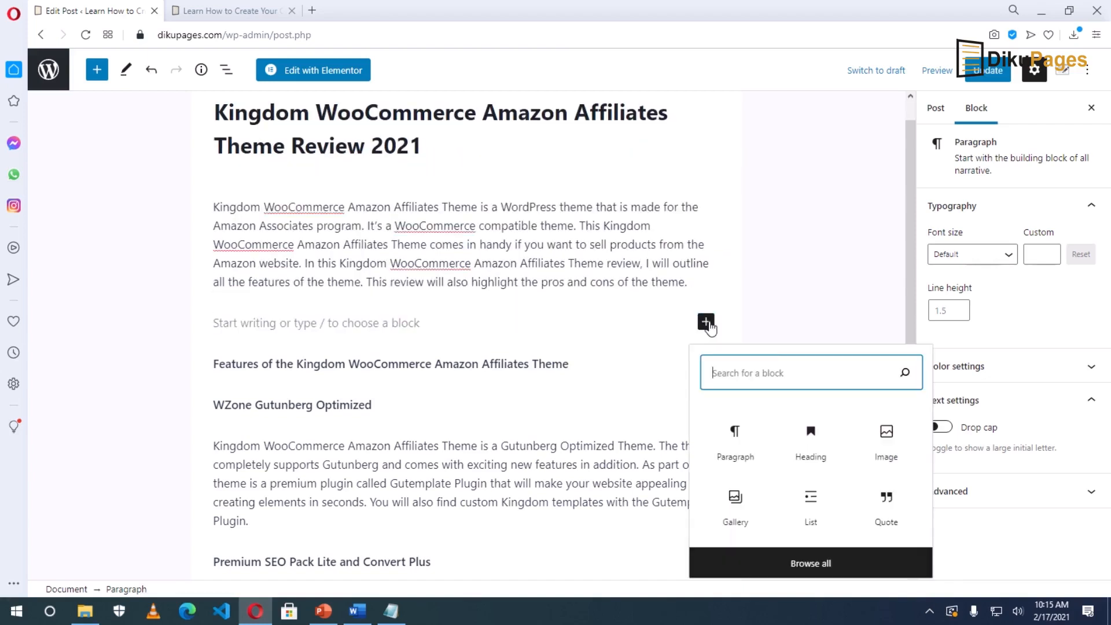
{"action": "left_click", "coordinate": [883, 442]}
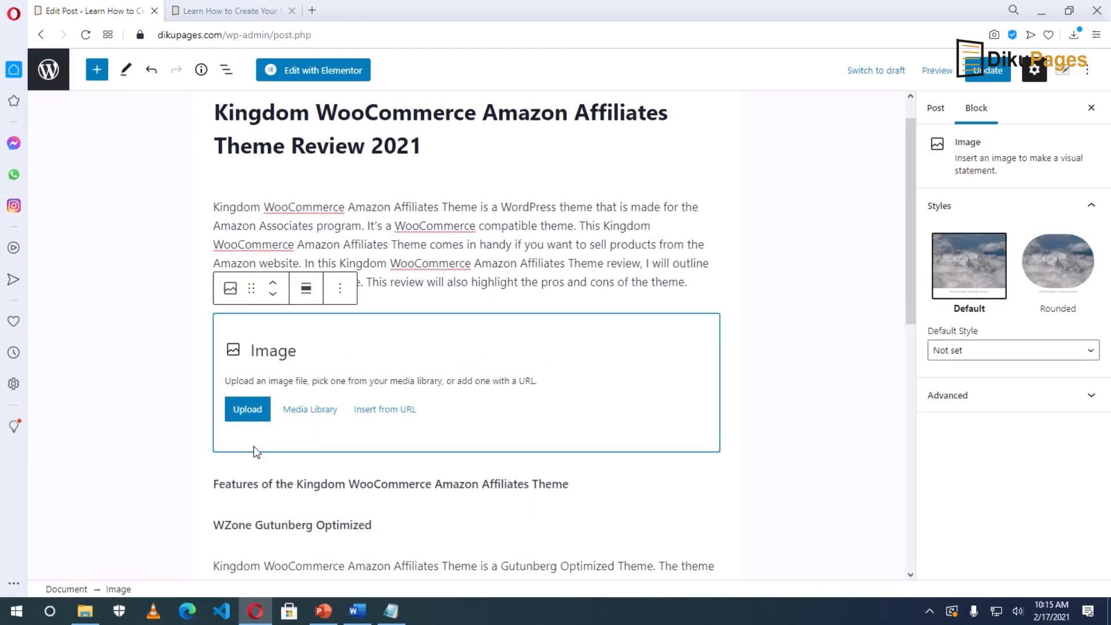
{"action": "left_click", "coordinate": [236, 411]}
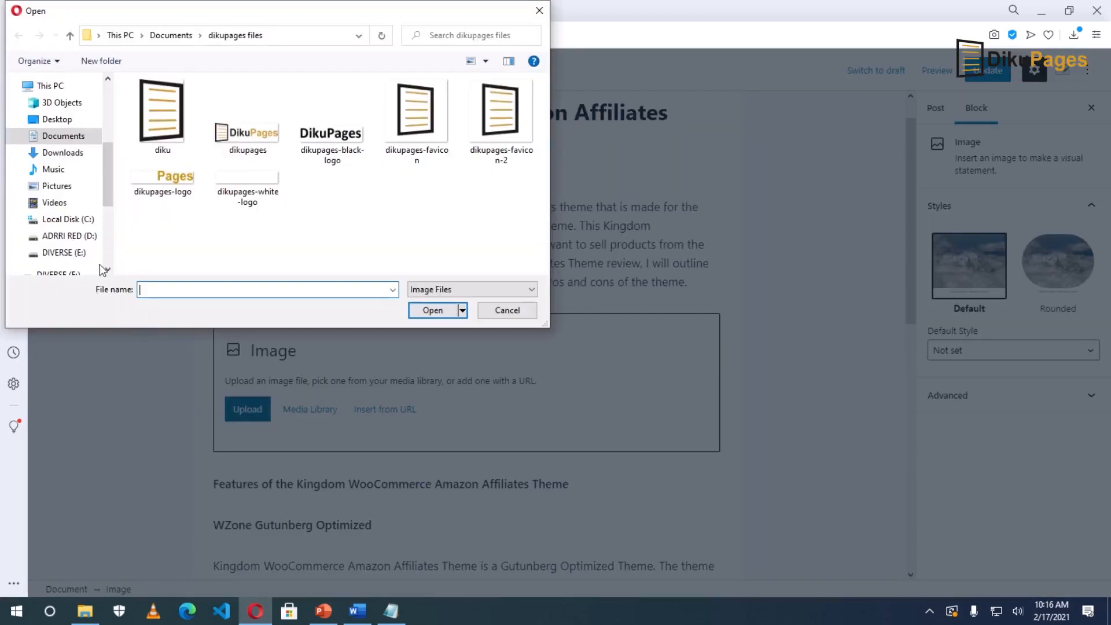
{"action": "left_click", "coordinate": [53, 253]}
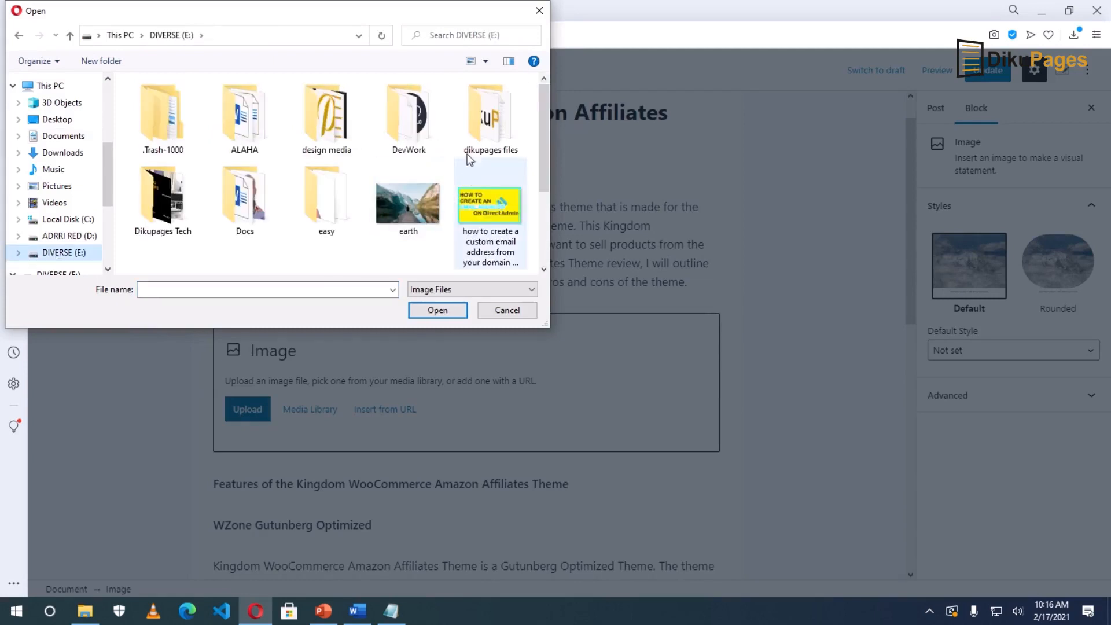
{"action": "double_click", "coordinate": [475, 137]}
{"action": "double_click", "coordinate": [160, 116]}
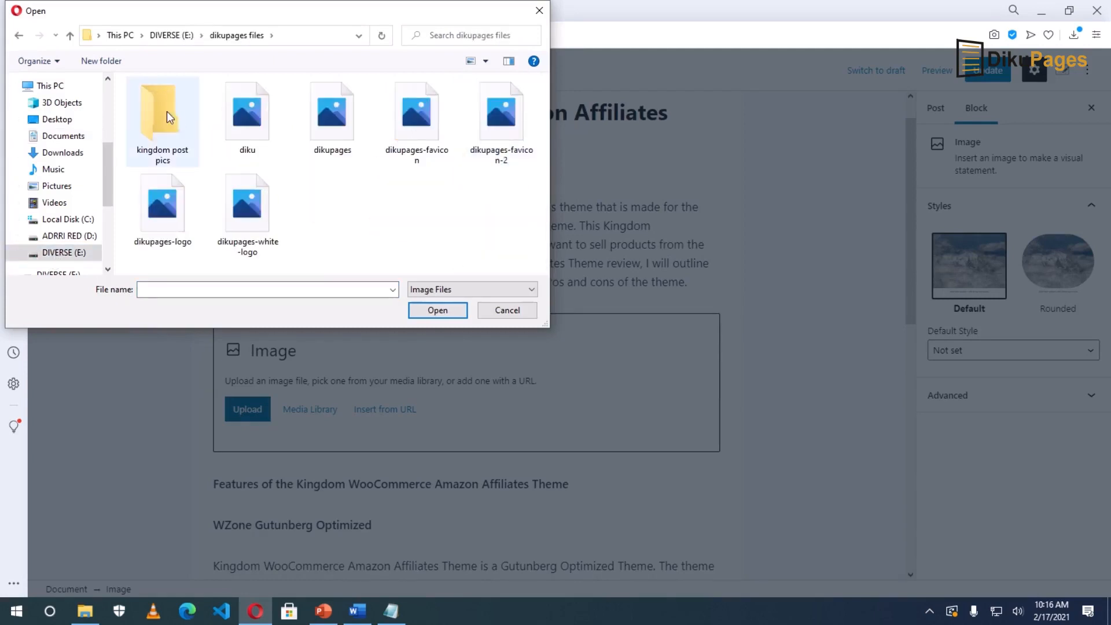
Upload the Kingdom WooCommerce Amazon Affiliate Theme-1 screenshot into the image block.
{"action": "left_click", "coordinate": [487, 60]}
{"action": "left_click", "coordinate": [544, 41]}
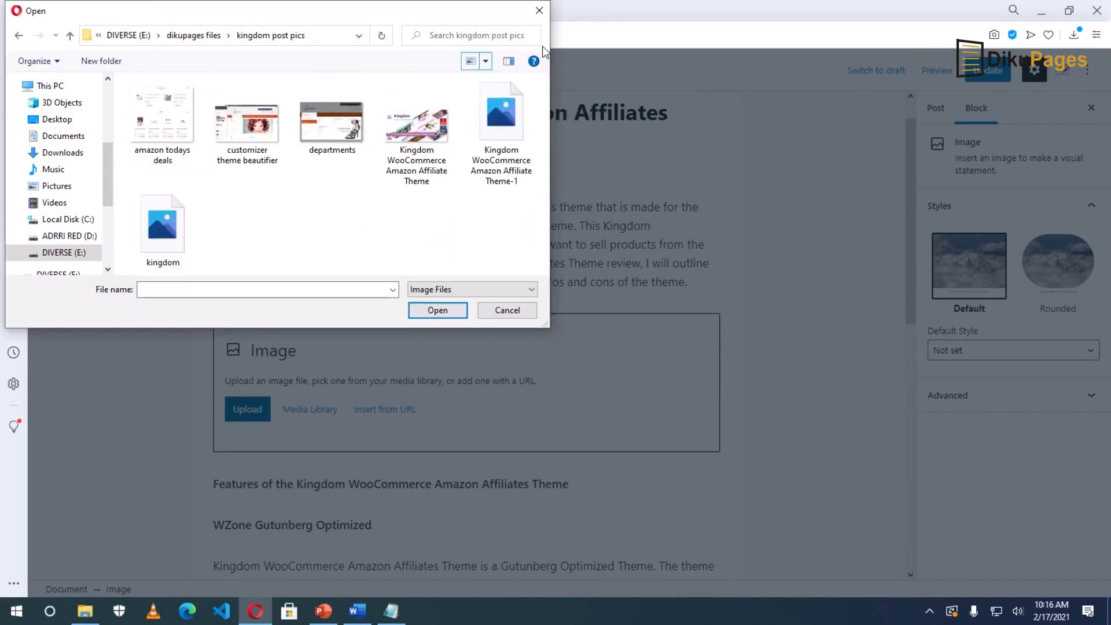
{"action": "left_click", "coordinate": [496, 117]}
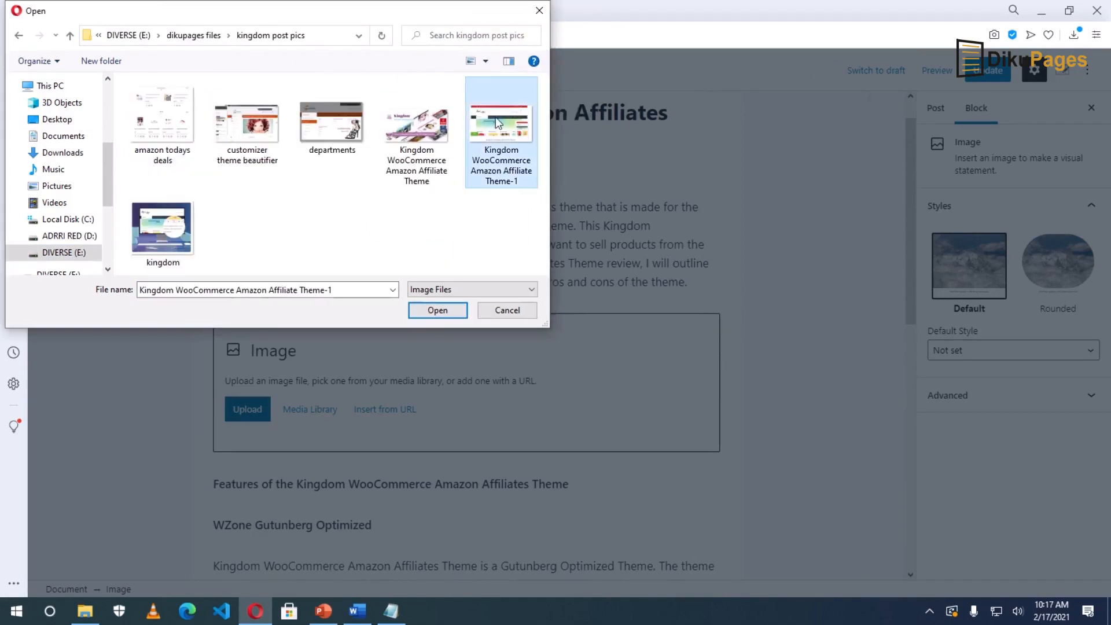
{"action": "left_click", "coordinate": [434, 310]}
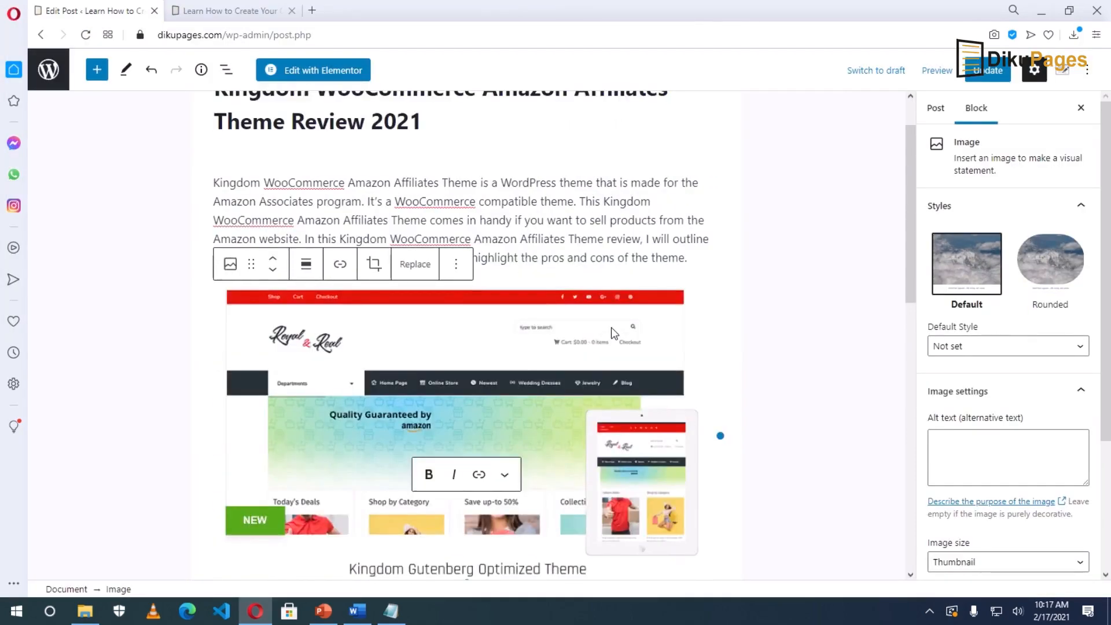
{"action": "scroll", "coordinate": [602, 371], "scroll_direction": "down", "scroll_amount": 3}
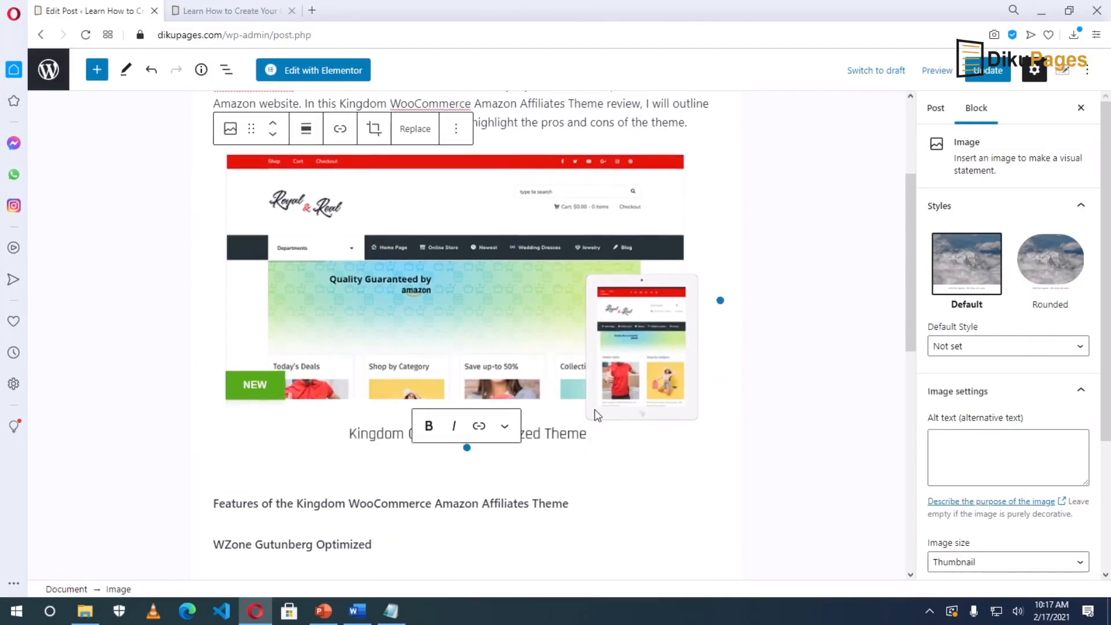
{"action": "left_click", "coordinate": [593, 412]}
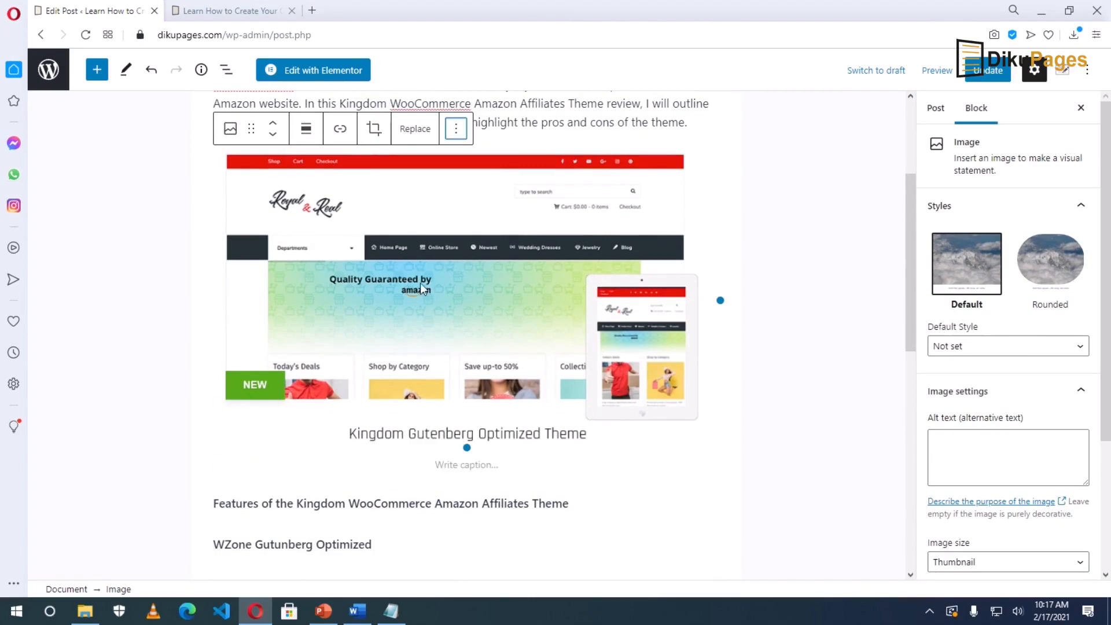
{"action": "scroll", "coordinate": [429, 277], "scroll_direction": "up", "scroll_amount": 4}
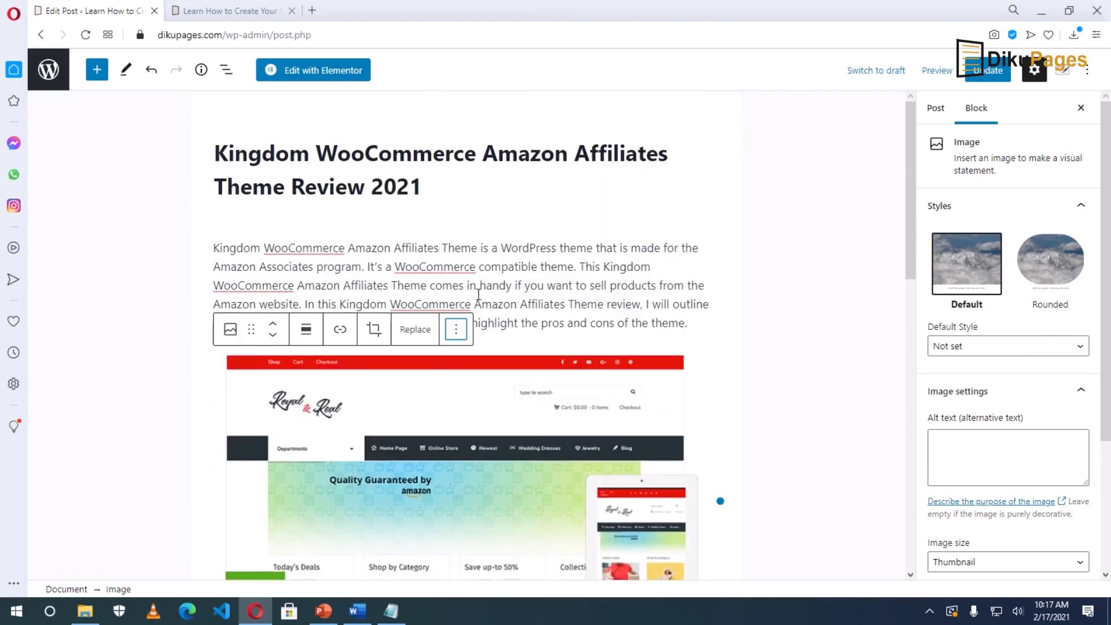
{"action": "scroll", "coordinate": [433, 405], "scroll_direction": "down", "scroll_amount": 5}
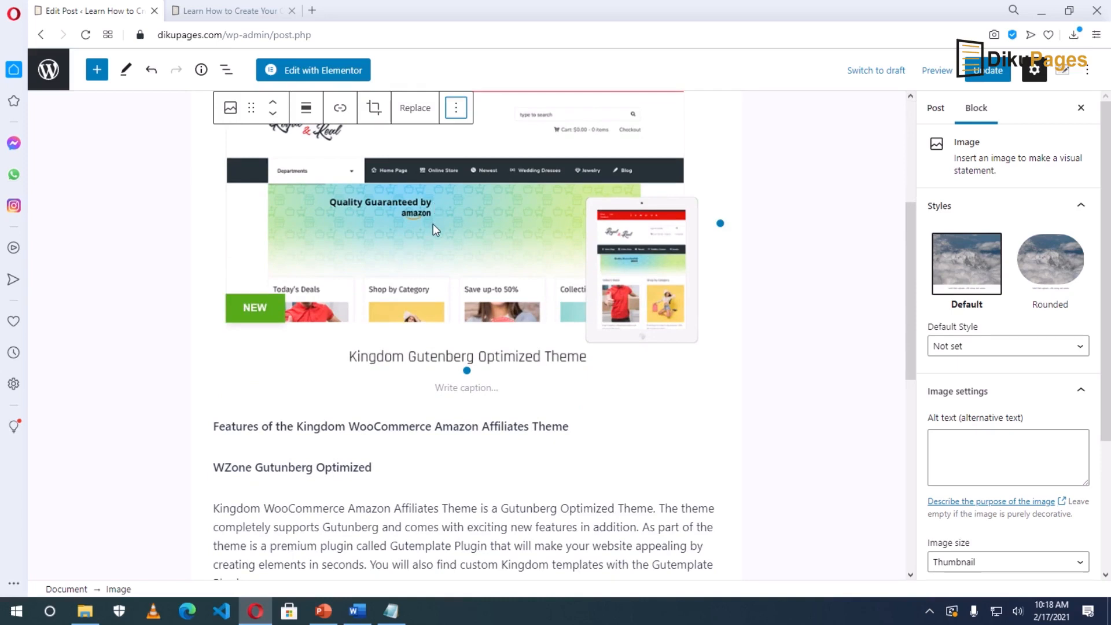
Copy the Kingdom affiliate URL from the Notepad notes.
{"action": "left_click", "coordinate": [390, 611]}
{"action": "left_click_drag", "start_coordinate": [304, 178], "coordinate": [131, 177]}
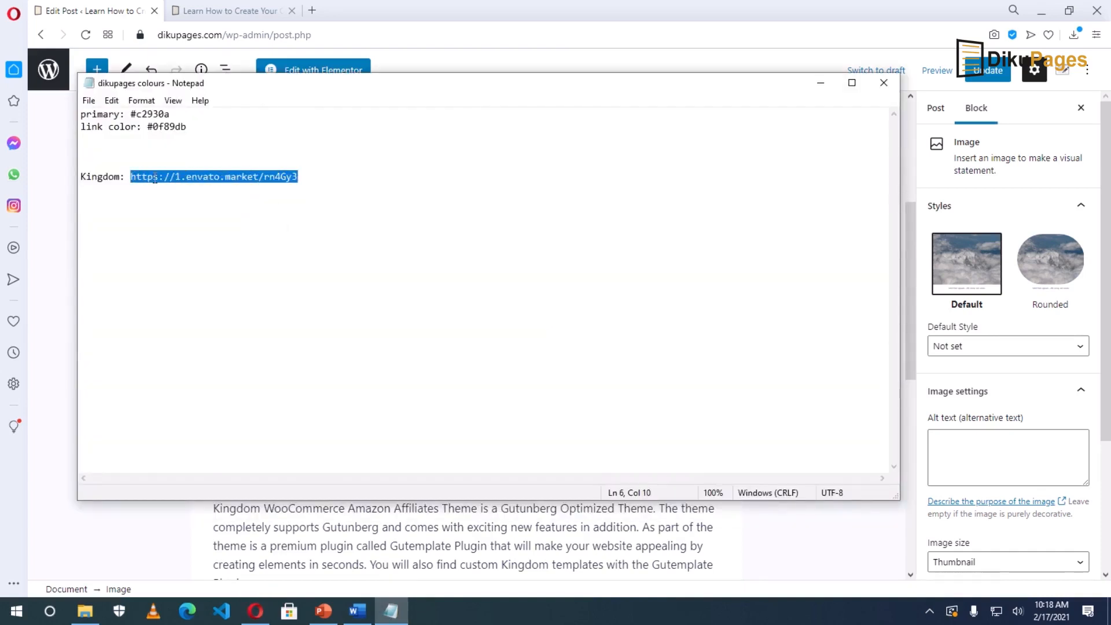
{"action": "right_click", "coordinate": [181, 180]}
{"action": "left_click", "coordinate": [81, 229]}
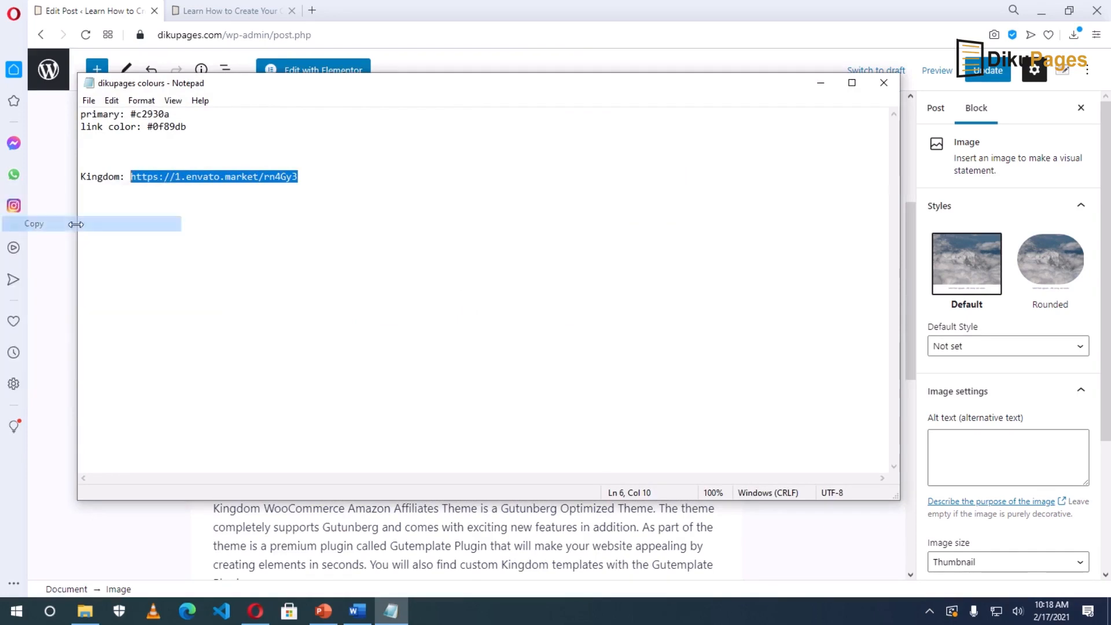
{"action": "left_click", "coordinate": [255, 611]}
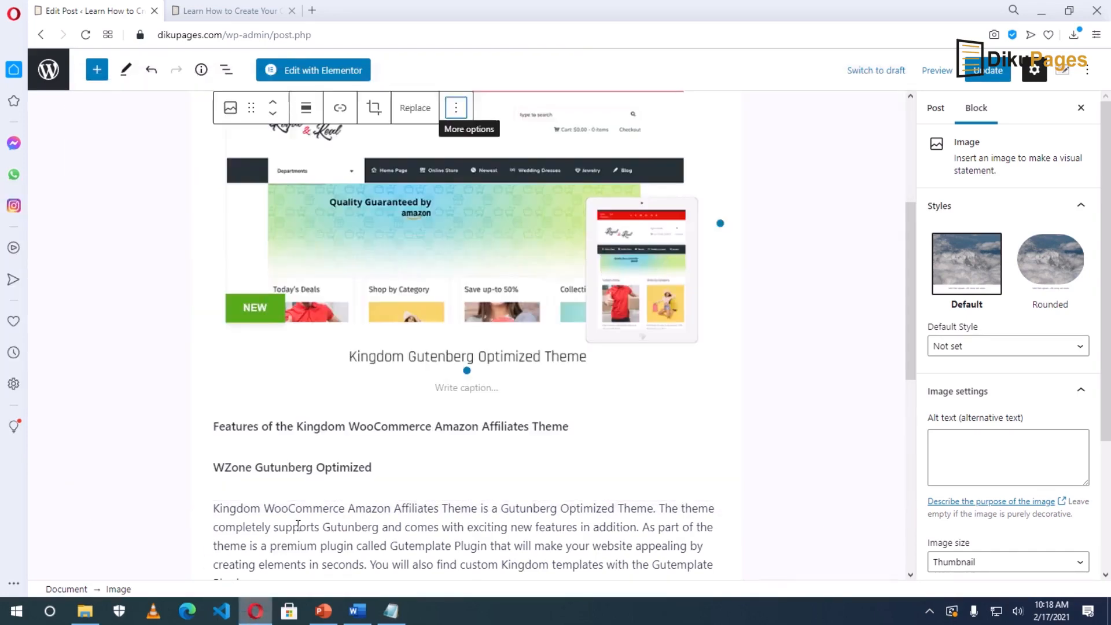
Link the theme screenshot to the Envato affiliate URL, opening in a new tab.
{"action": "scroll", "coordinate": [477, 328], "scroll_direction": "up", "scroll_amount": 1}
{"action": "left_click", "coordinate": [477, 328]}
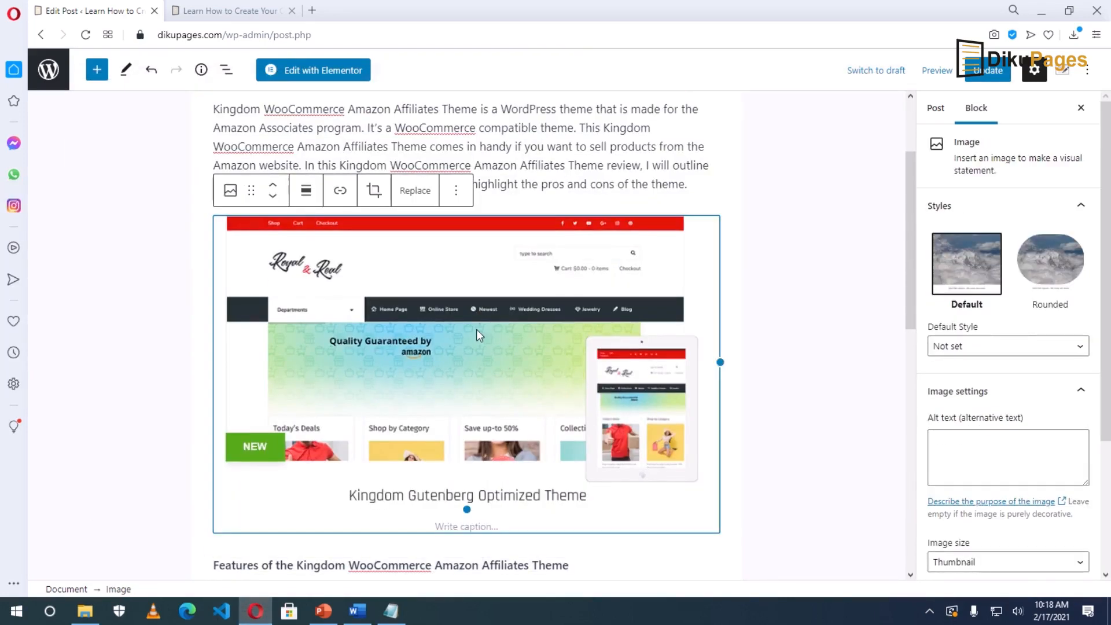
{"action": "left_click", "coordinate": [338, 197]}
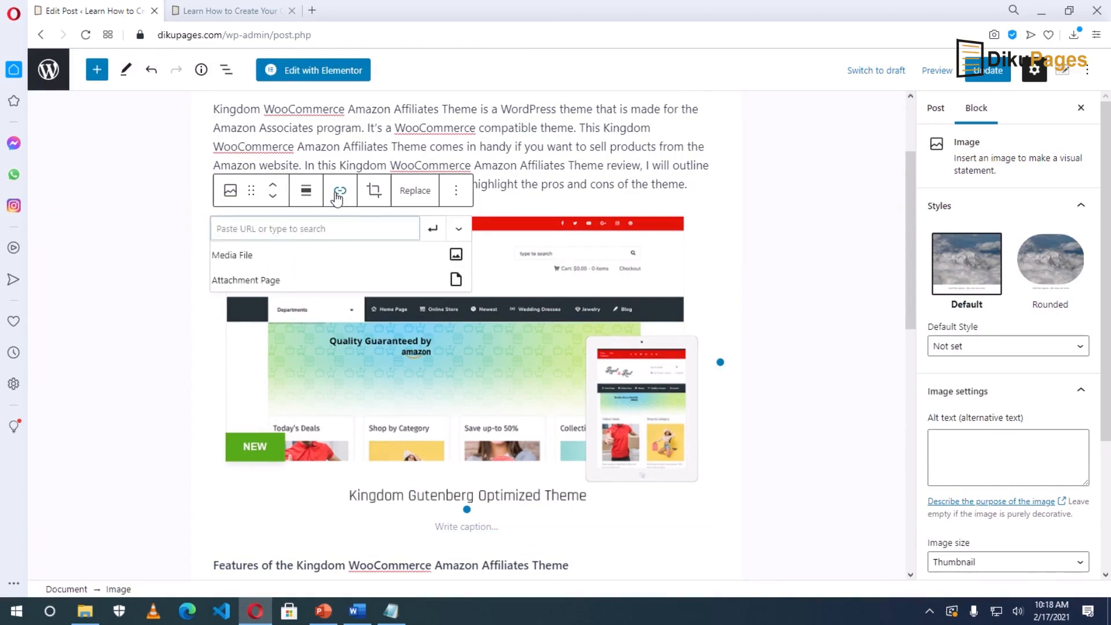
{"action": "key", "text": "ctrl+v"}
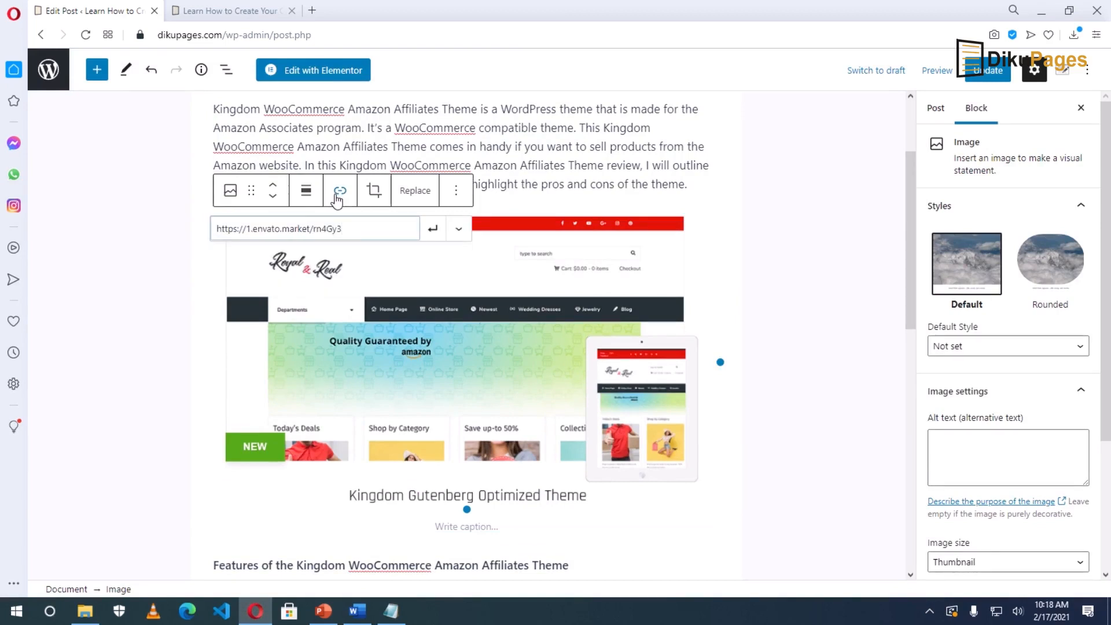
{"action": "left_click", "coordinate": [433, 229]}
{"action": "left_click", "coordinate": [426, 232]}
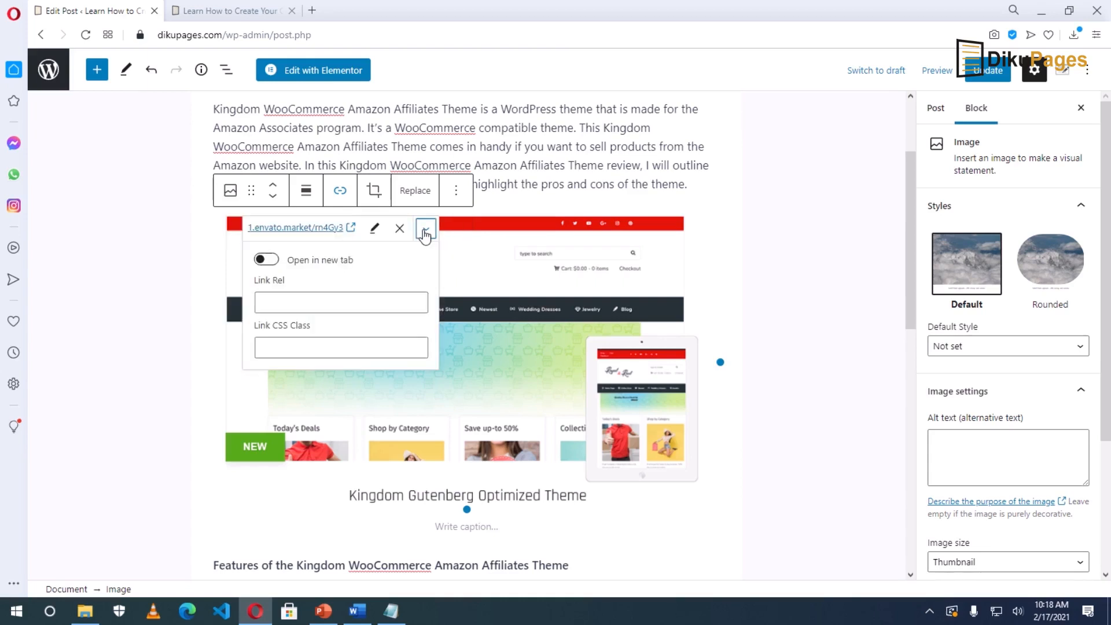
{"action": "left_click", "coordinate": [269, 262]}
Update the post and bring up the View Post options.
{"action": "left_click", "coordinate": [637, 173]}
{"action": "left_click", "coordinate": [988, 70]}
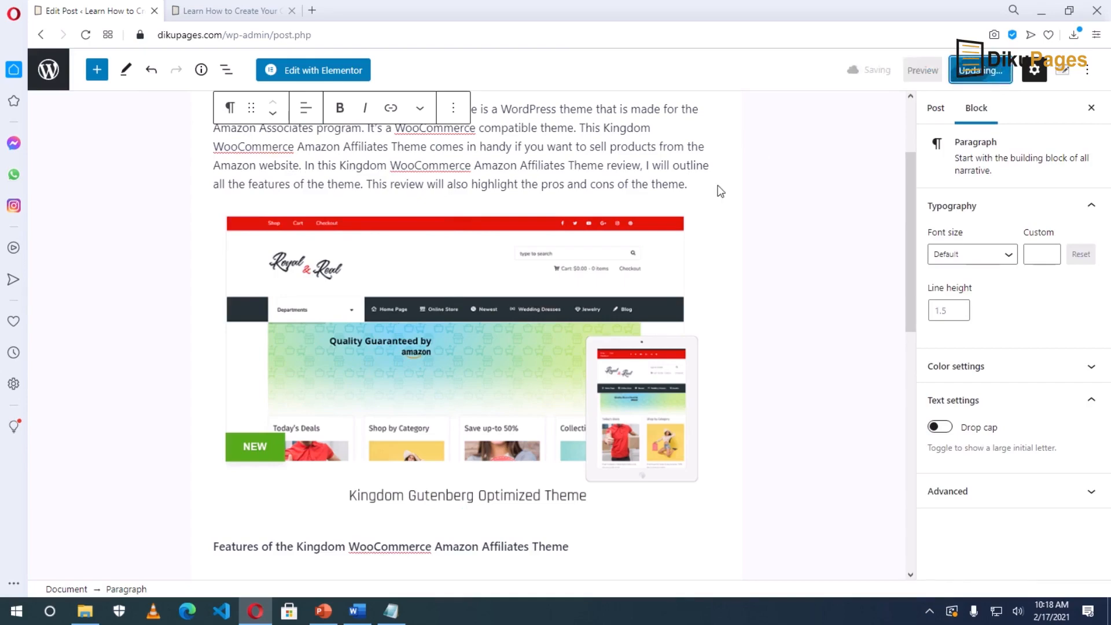
{"action": "right_click", "coordinate": [151, 555]}
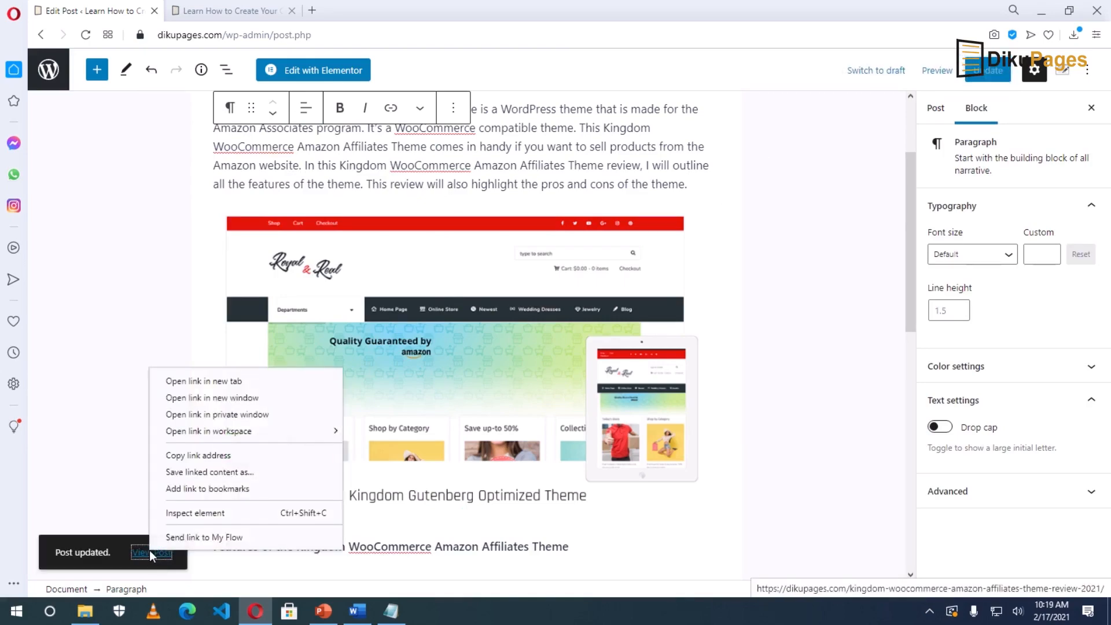
Open the live post and confirm the screenshot opens ThemeForest's Kingdom theme page, then close it.
{"action": "left_click", "coordinate": [191, 382]}
{"action": "left_click", "coordinate": [365, 11]}
{"action": "scroll", "coordinate": [509, 301], "scroll_direction": "down", "scroll_amount": 5}
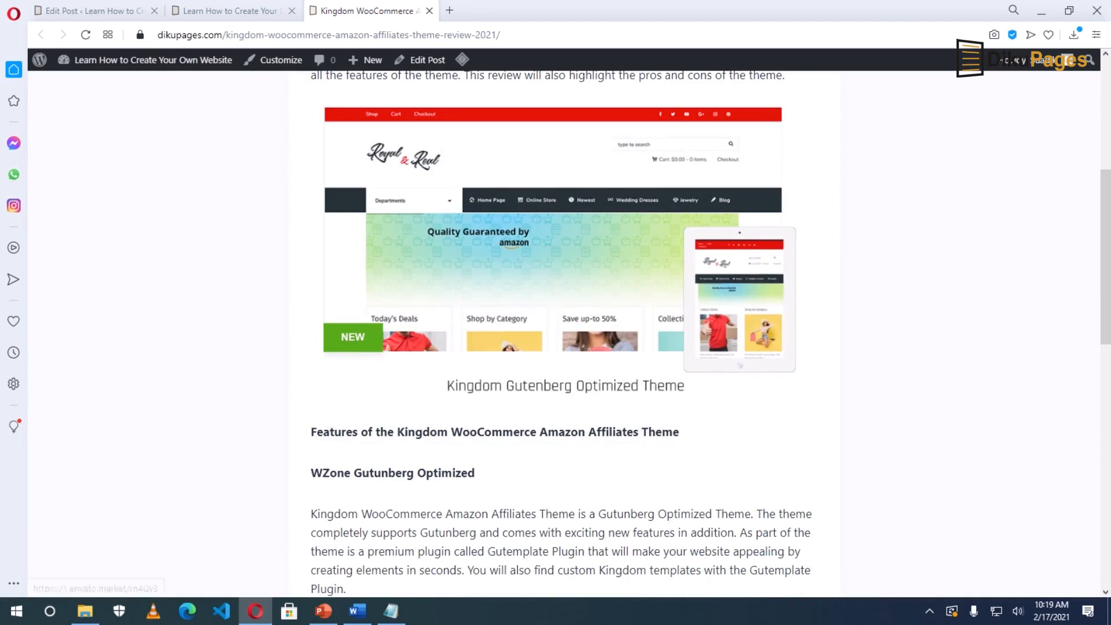
{"action": "left_click", "coordinate": [570, 295]}
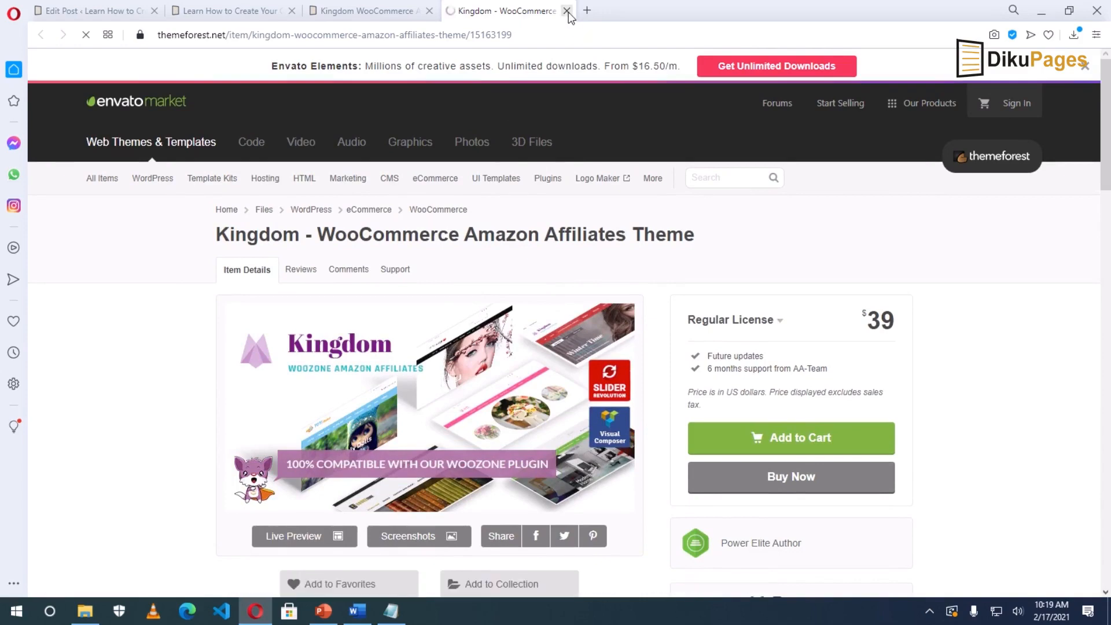
{"action": "left_click", "coordinate": [567, 11]}
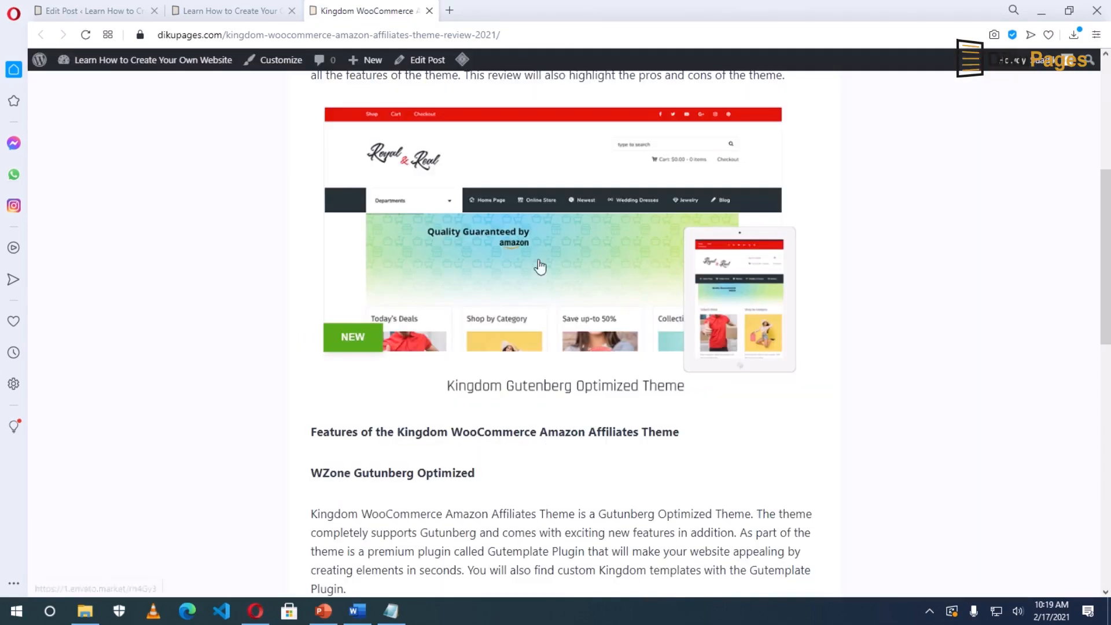
{"action": "left_click", "coordinate": [449, 10]}
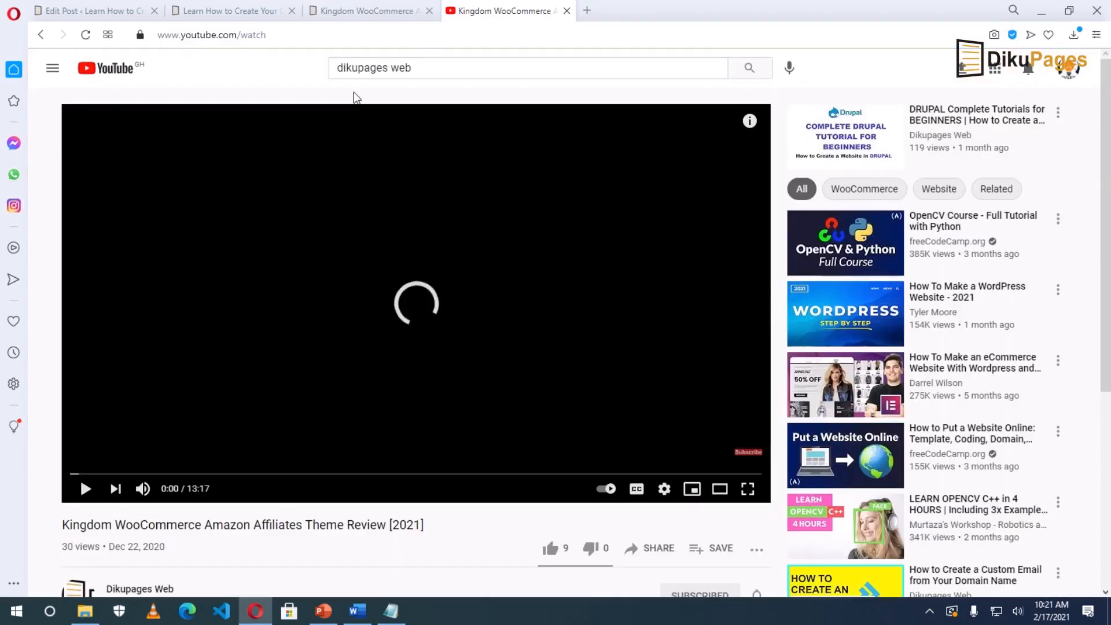
Copy the YouTube review video's URL and return to the post editor.
{"action": "left_click", "coordinate": [296, 35]}
{"action": "key", "text": "ctrl+c"}
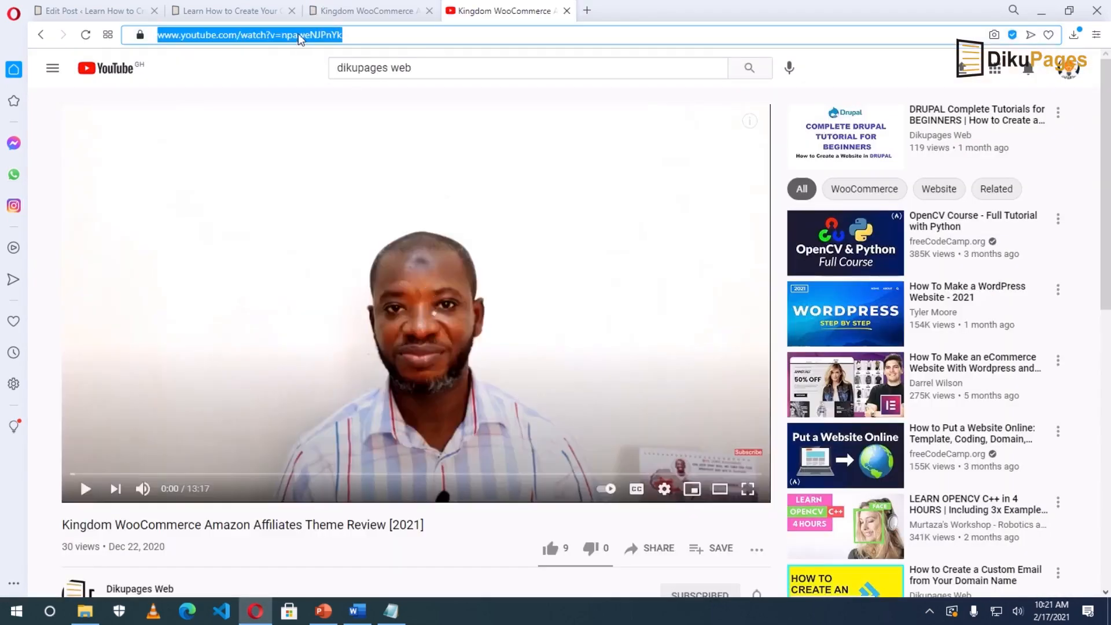
{"action": "right_click", "coordinate": [297, 35]}
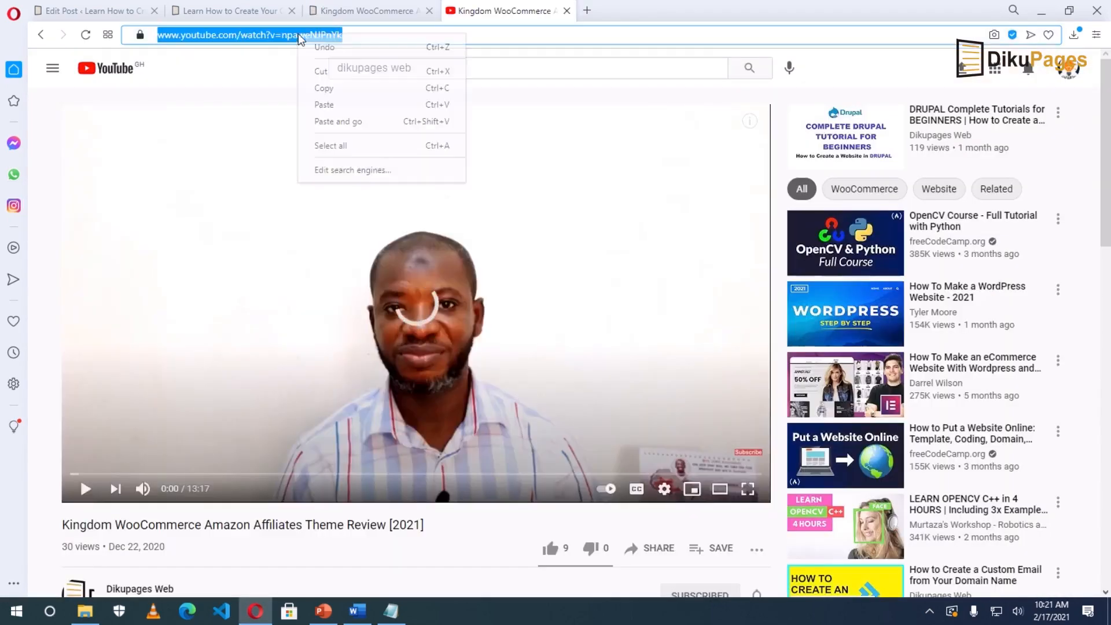
{"action": "left_click", "coordinate": [342, 88]}
{"action": "left_click", "coordinate": [99, 16]}
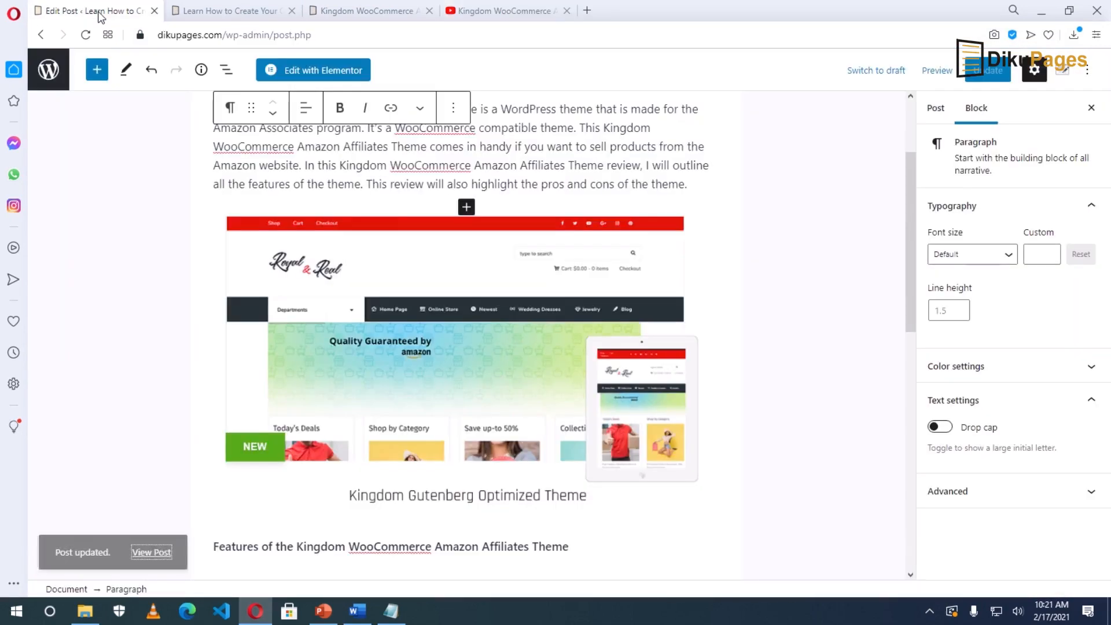
Add a 'Kingdom WooCommerce review' line above the Features heading.
{"action": "scroll", "coordinate": [217, 405], "scroll_direction": "down", "scroll_amount": 2}
{"action": "left_click", "coordinate": [216, 405]}
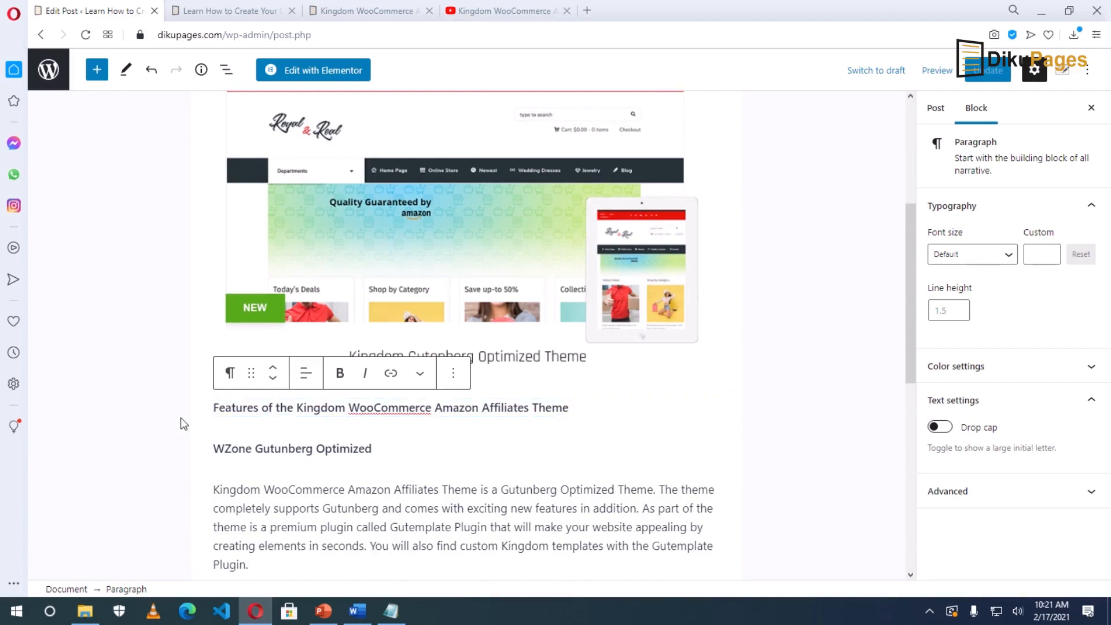
{"action": "key", "text": "Return"}
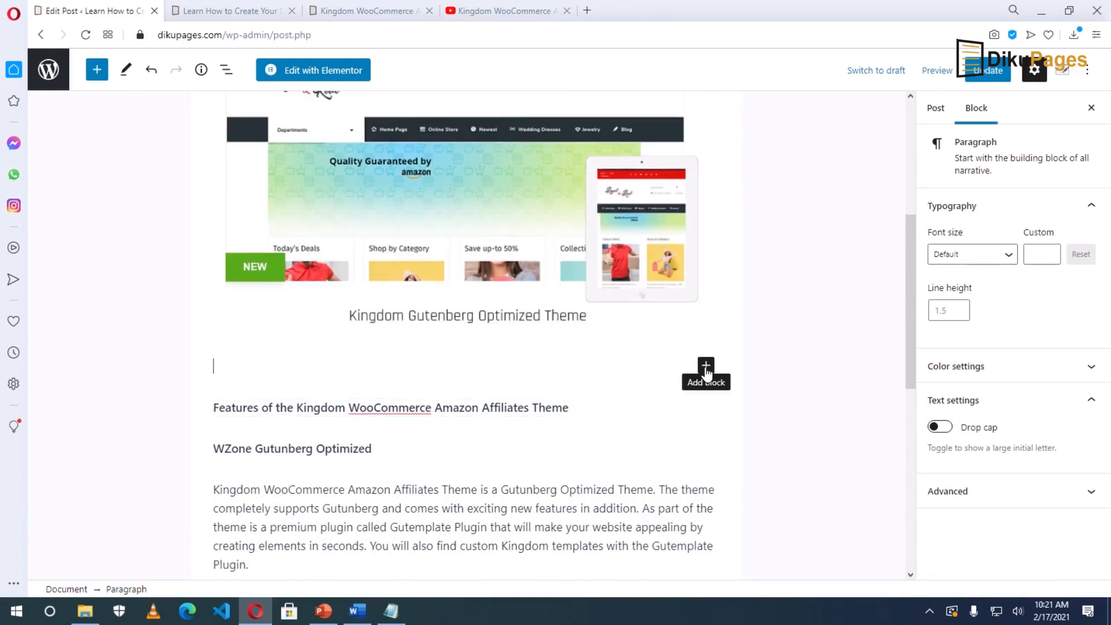
{"action": "type", "text": "Kingdom WooCommerce reve"}
{"action": "key", "text": "Return"}
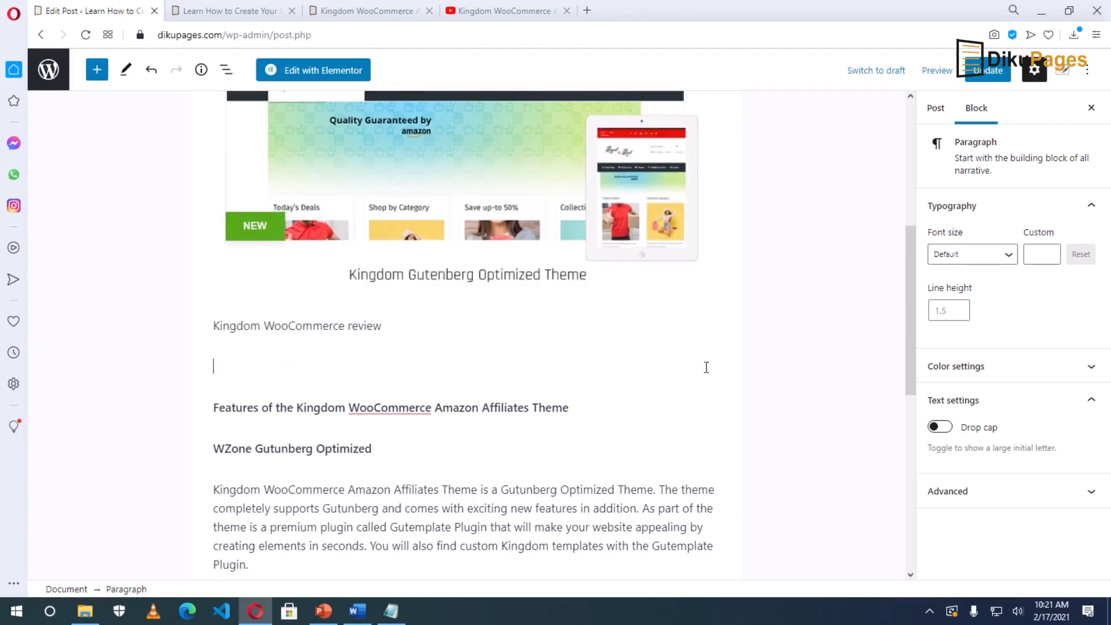
Embed the YouTube review video below that line and save the post.
{"action": "left_click", "coordinate": [706, 366]}
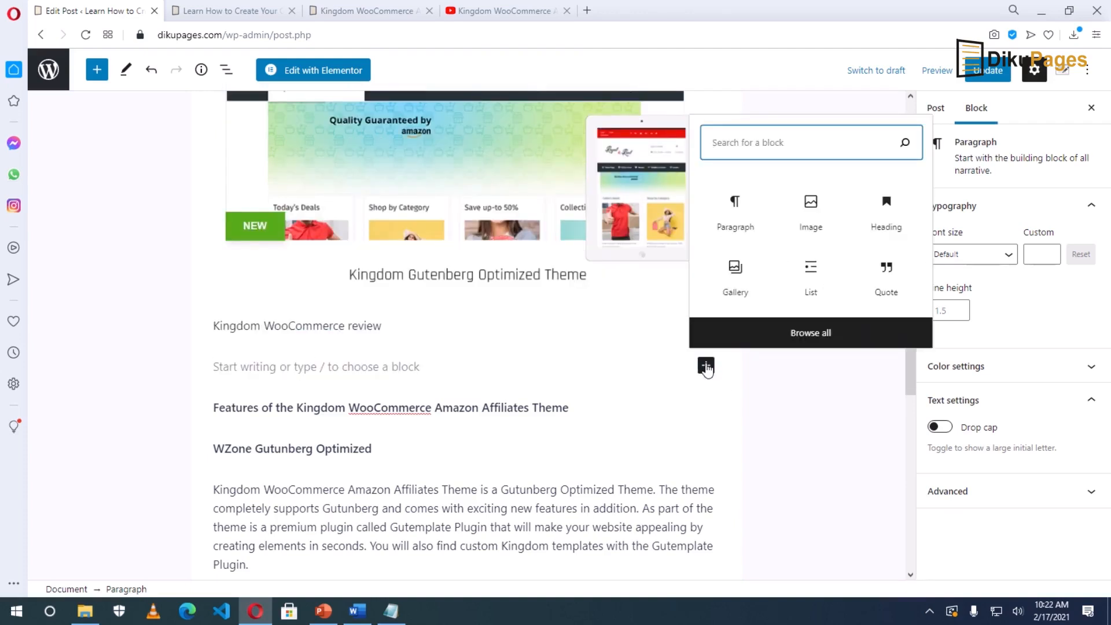
{"action": "type", "text": "vid"}
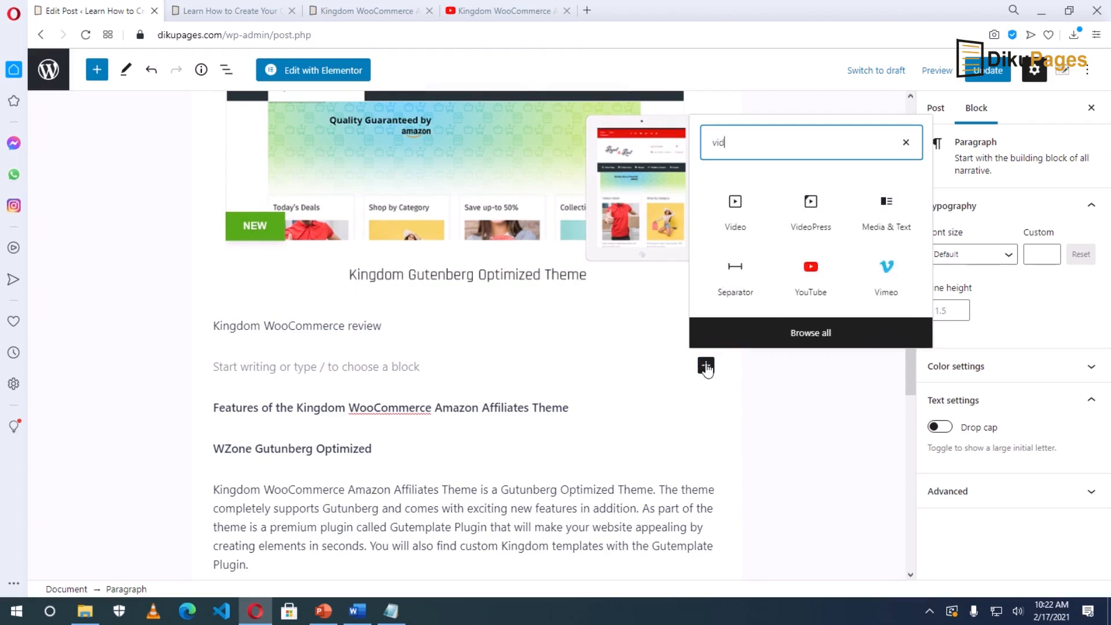
{"action": "left_click", "coordinate": [812, 282]}
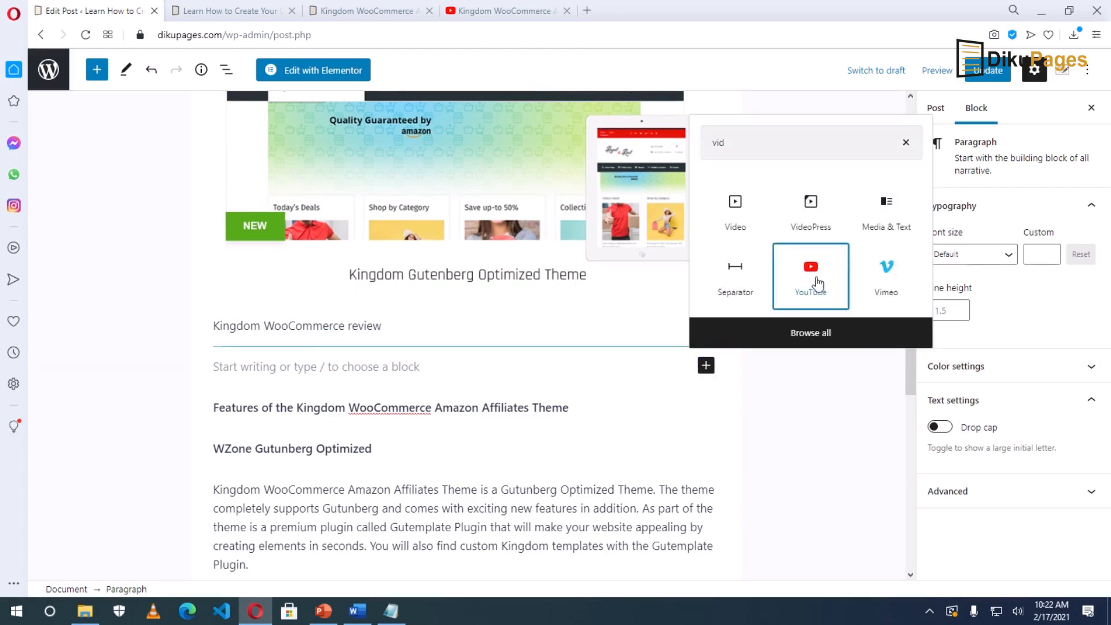
{"action": "key", "text": "ctrl+v"}
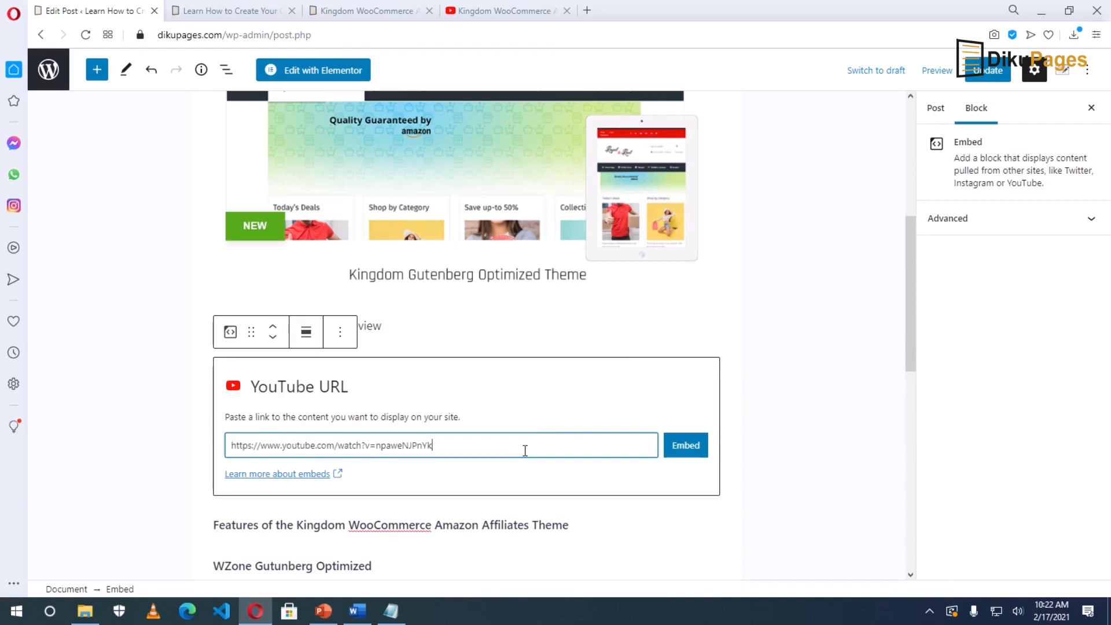
{"action": "left_click", "coordinate": [685, 446]}
{"action": "left_click", "coordinate": [683, 442]}
{"action": "key", "text": "ctrl+s"}
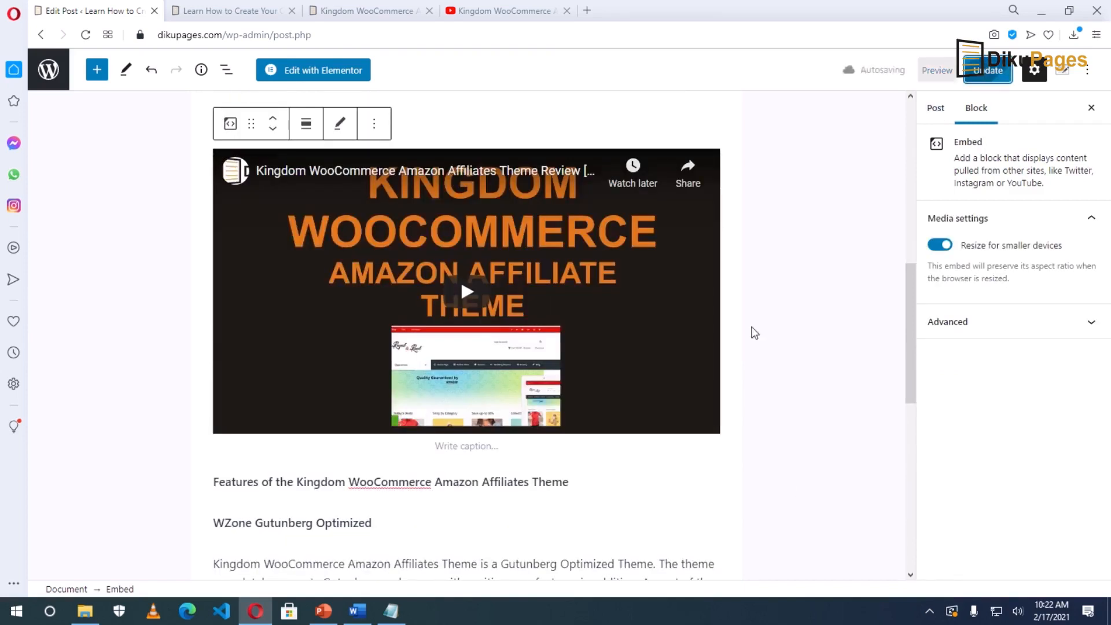
{"action": "left_click", "coordinate": [367, 11]}
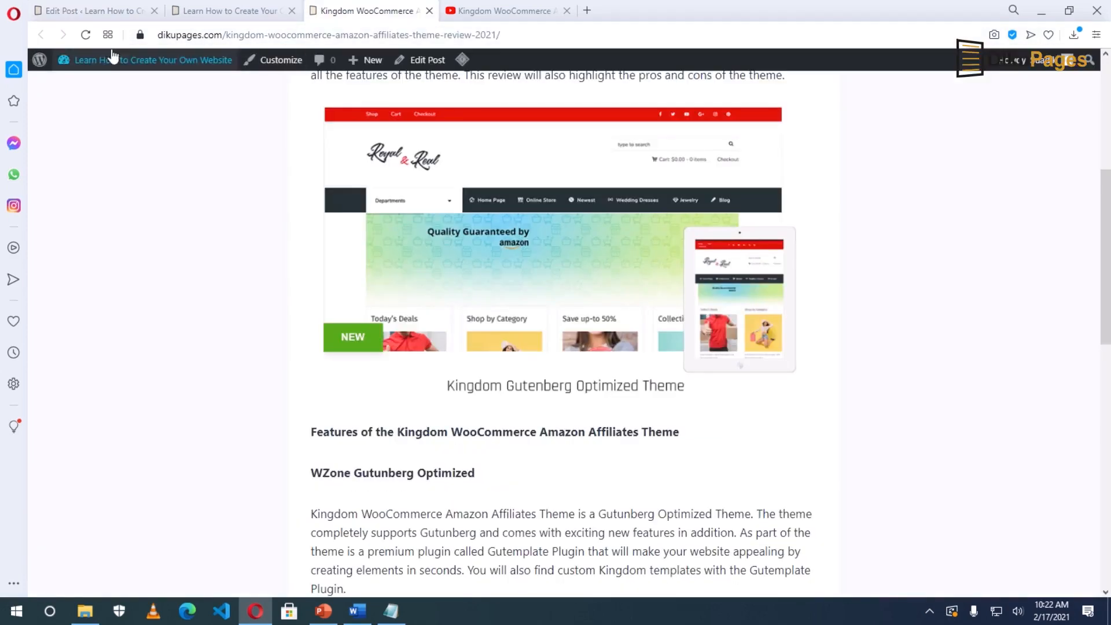
Reload the live post, check the embedded review video, and go back to the editor.
{"action": "left_click", "coordinate": [85, 35]}
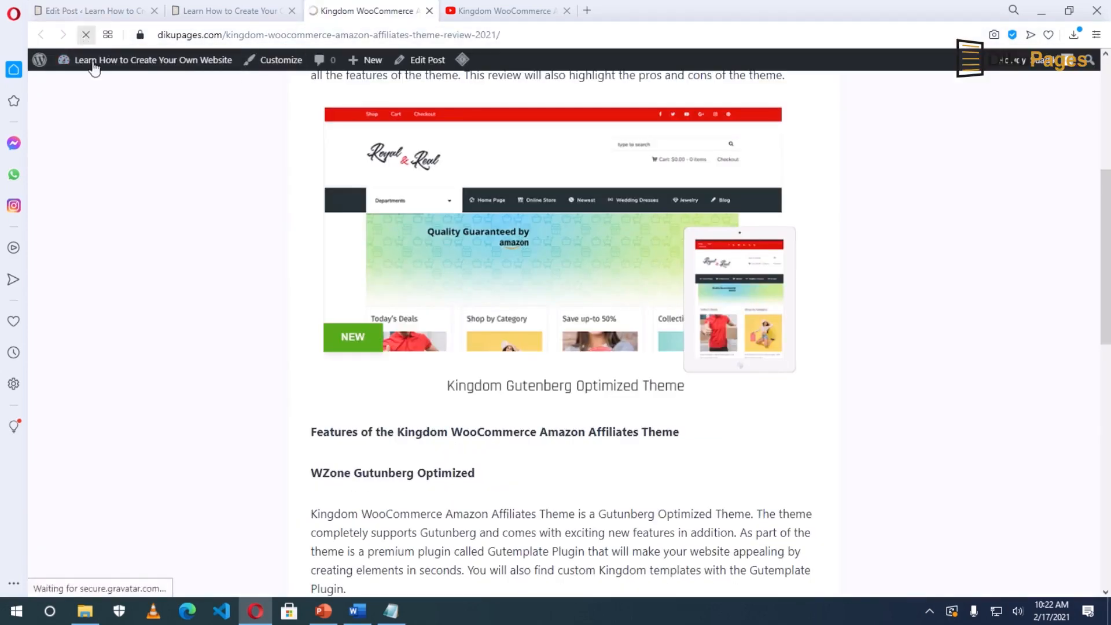
{"action": "scroll", "coordinate": [843, 380], "scroll_direction": "down", "scroll_amount": 1}
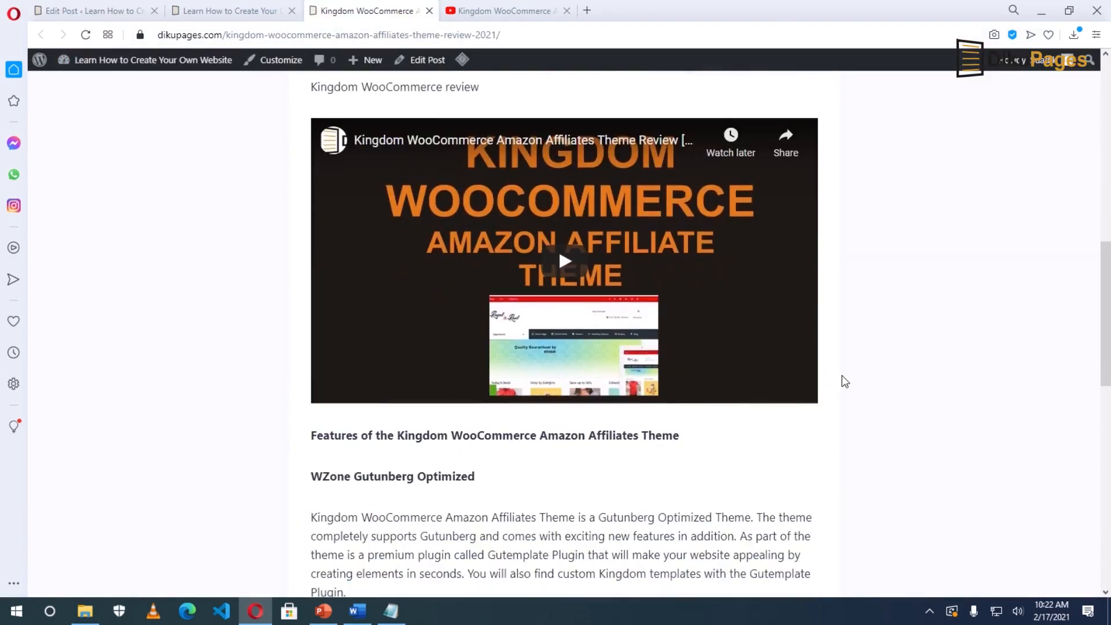
{"action": "scroll", "coordinate": [846, 379], "scroll_direction": "up", "scroll_amount": 8}
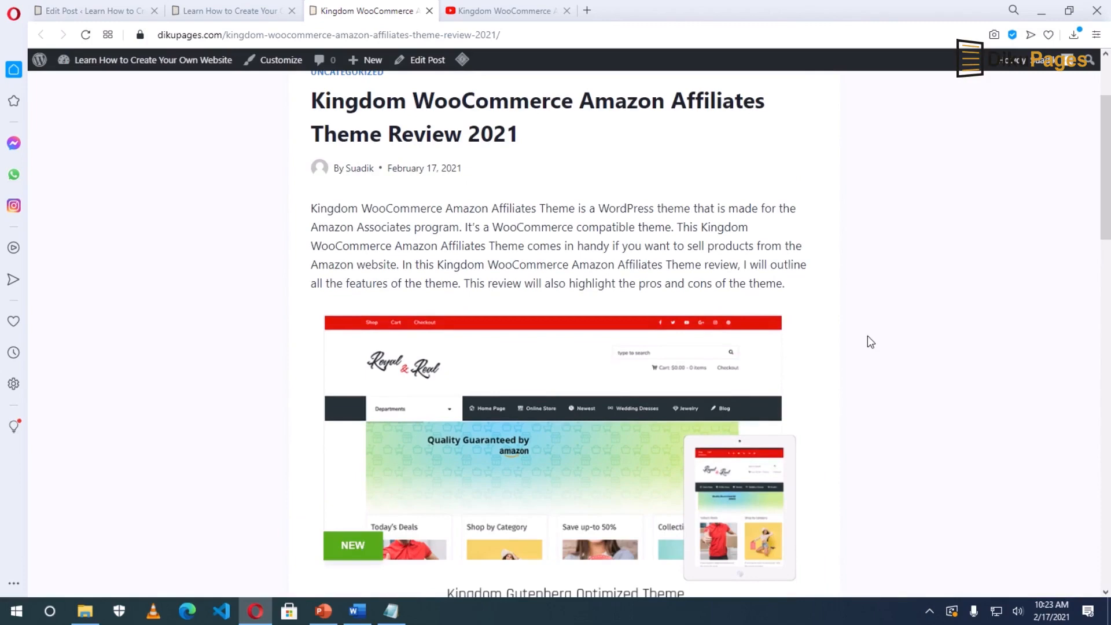
{"action": "left_click", "coordinate": [65, 12]}
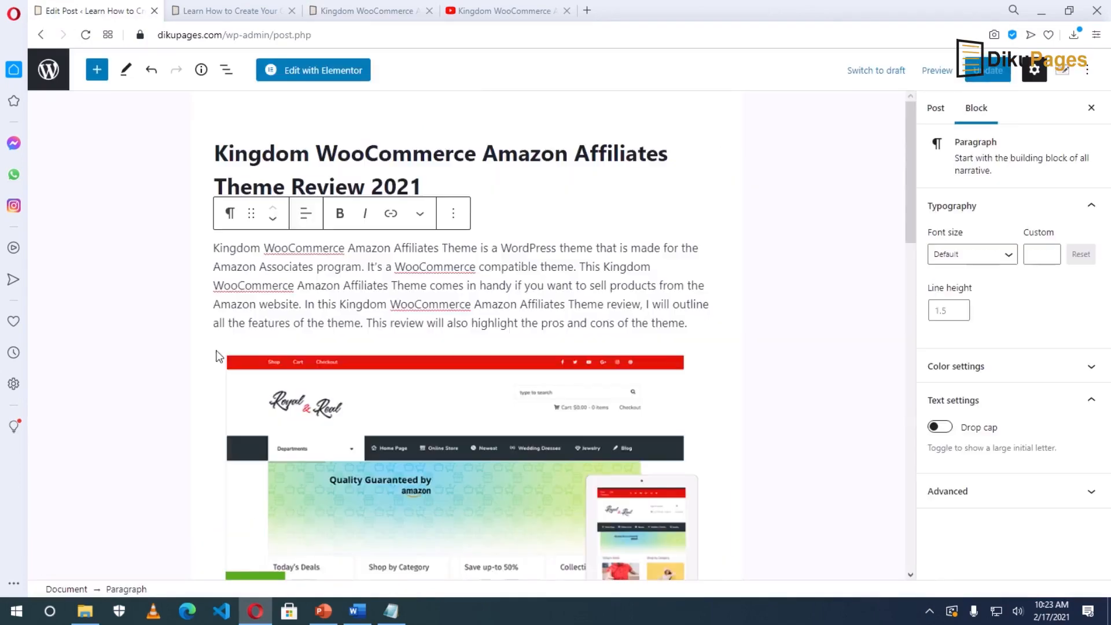
Select 'Kingdom WooCommerce Amazon Affiliates Theme' and copy the affiliate URL from Notepad.
{"action": "left_click_drag", "start_coordinate": [216, 249], "coordinate": [479, 249]}
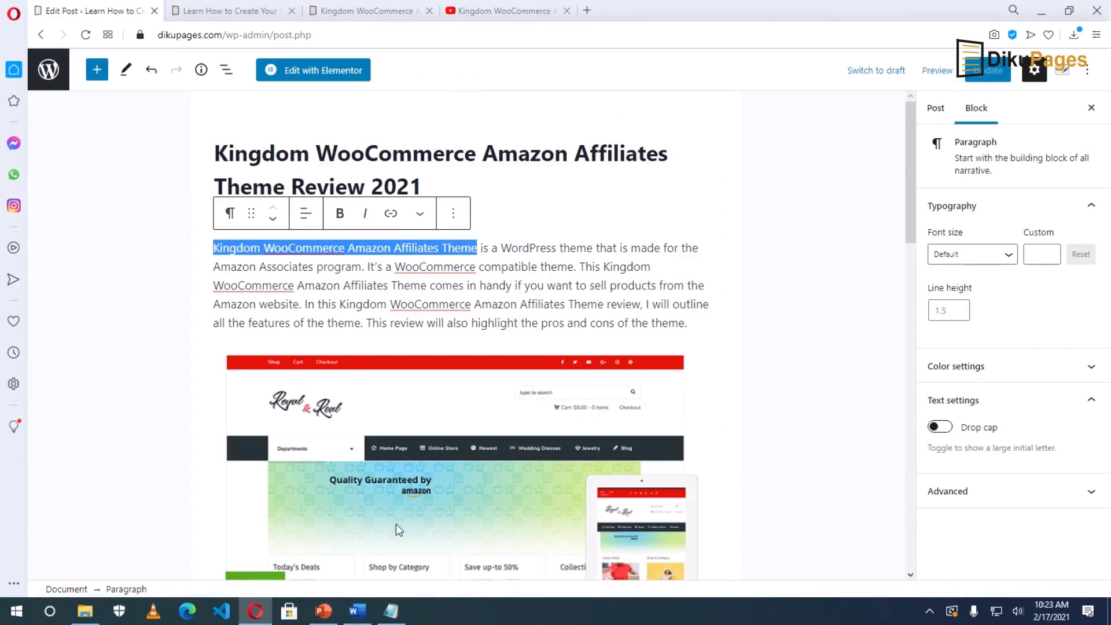
{"action": "left_click", "coordinate": [391, 611]}
{"action": "right_click", "coordinate": [198, 179]}
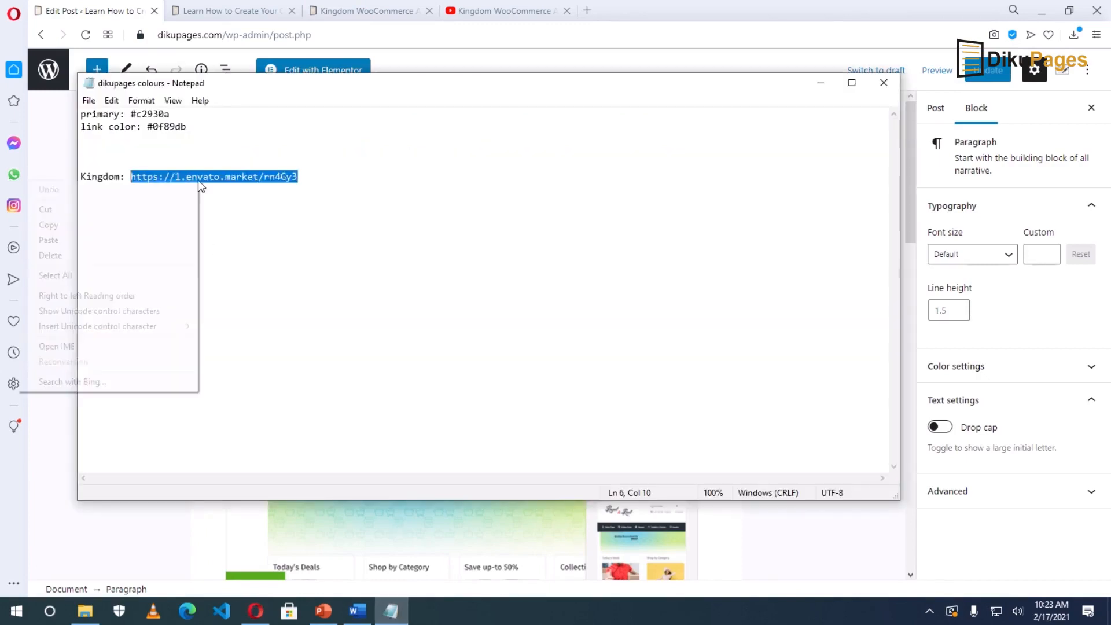
{"action": "left_click", "coordinate": [82, 226]}
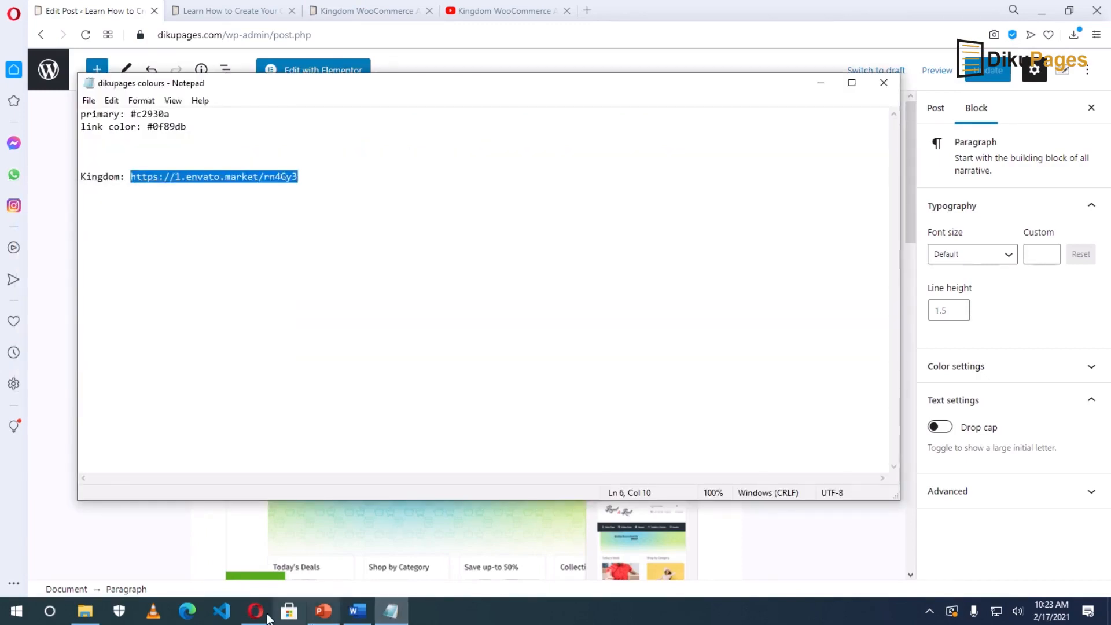
Link the selected theme name to the affiliate URL, update the post, and view it.
{"action": "left_click", "coordinate": [263, 614]}
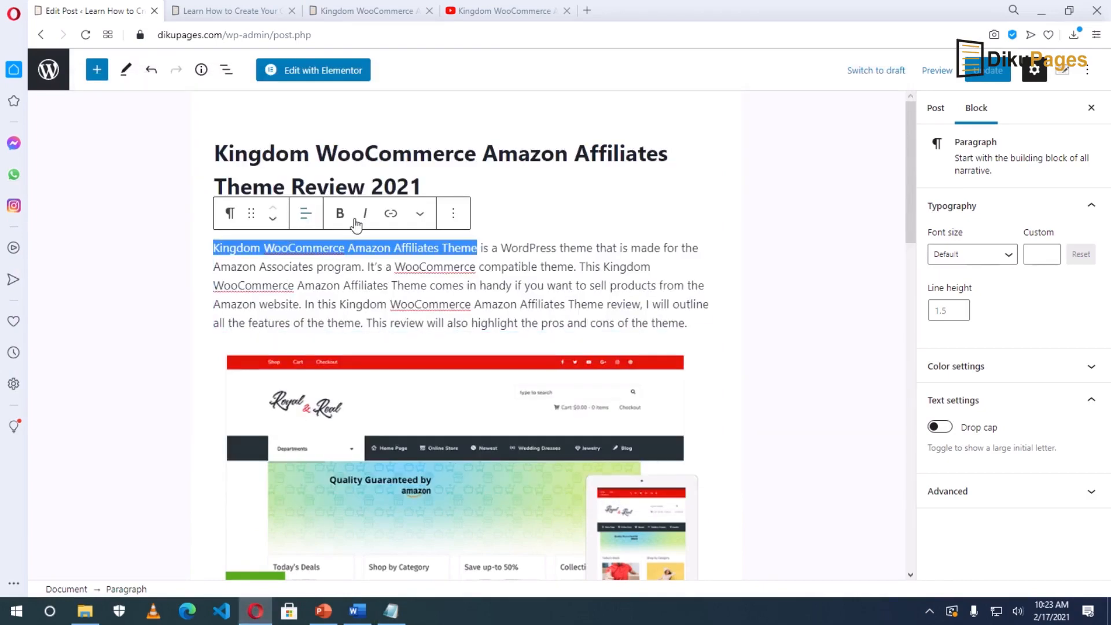
{"action": "left_click", "coordinate": [391, 214]}
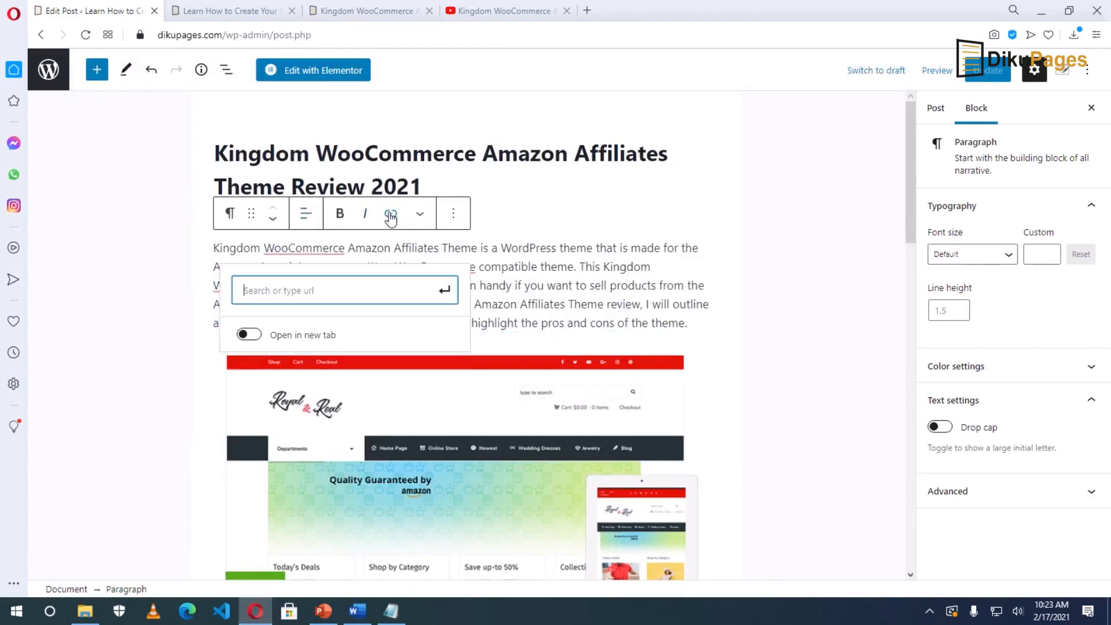
{"action": "key", "text": "ctrl+v"}
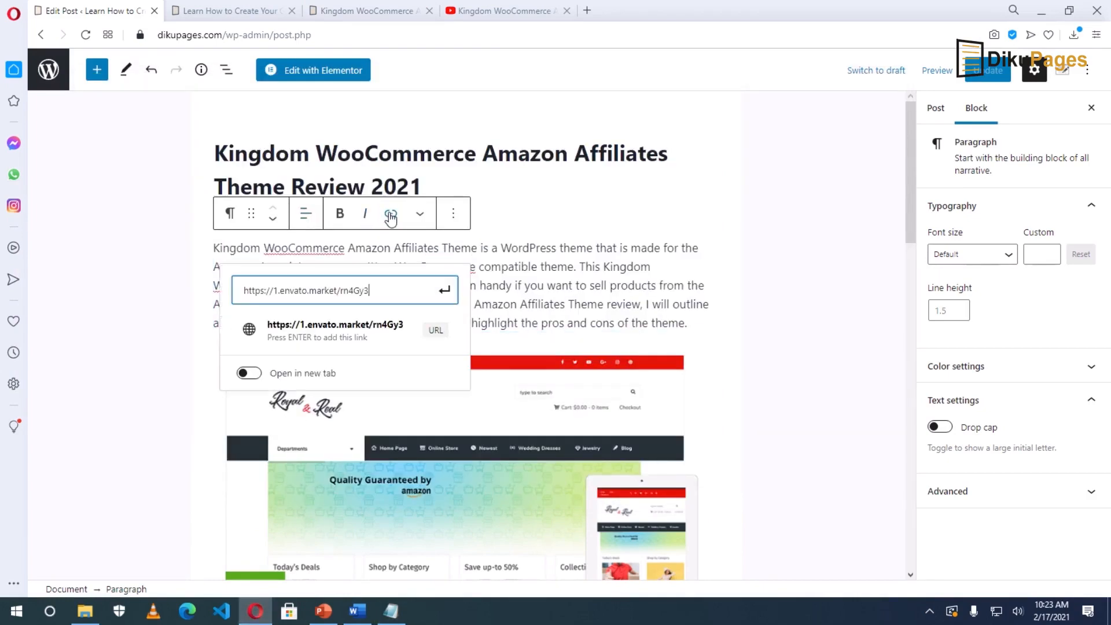
{"action": "left_click", "coordinate": [449, 290]}
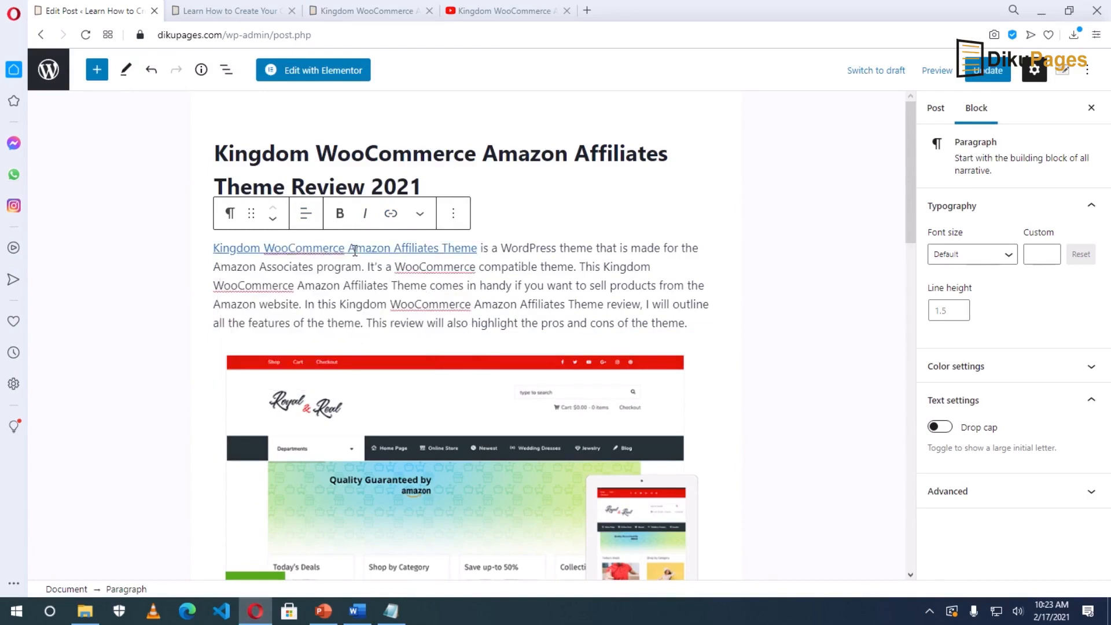
{"action": "left_click", "coordinate": [355, 250]}
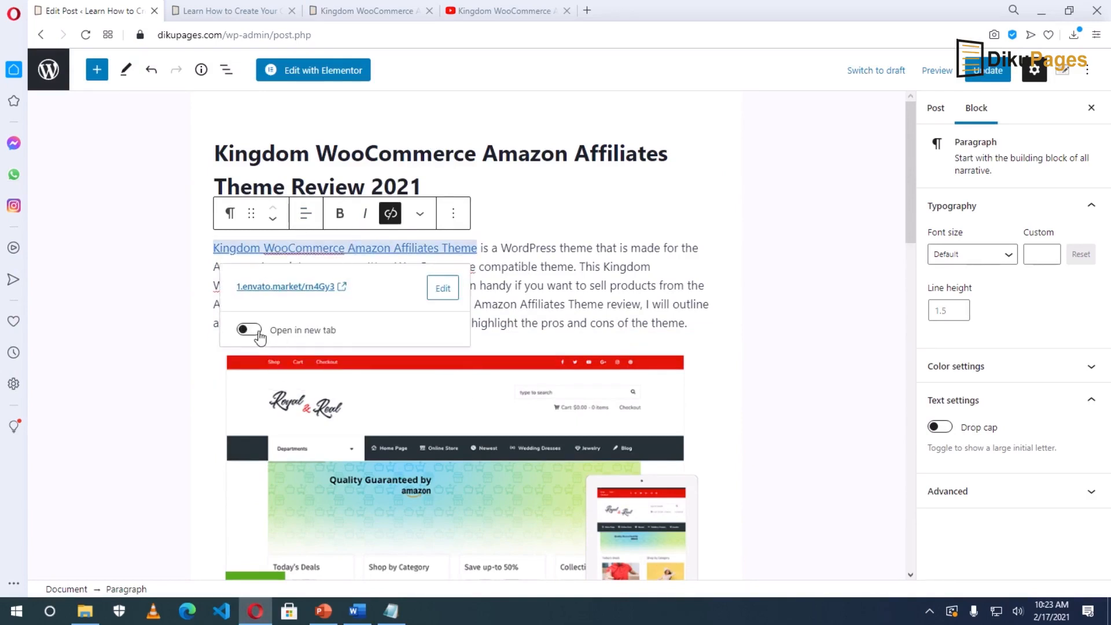
{"action": "left_click", "coordinate": [253, 333]}
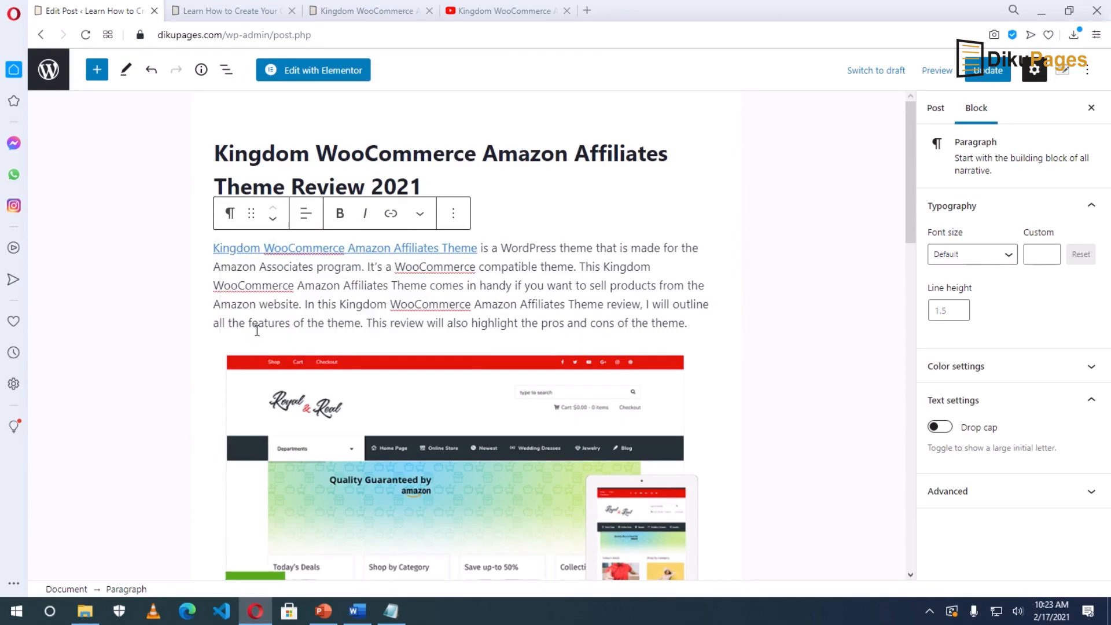
{"action": "left_click", "coordinate": [985, 68]}
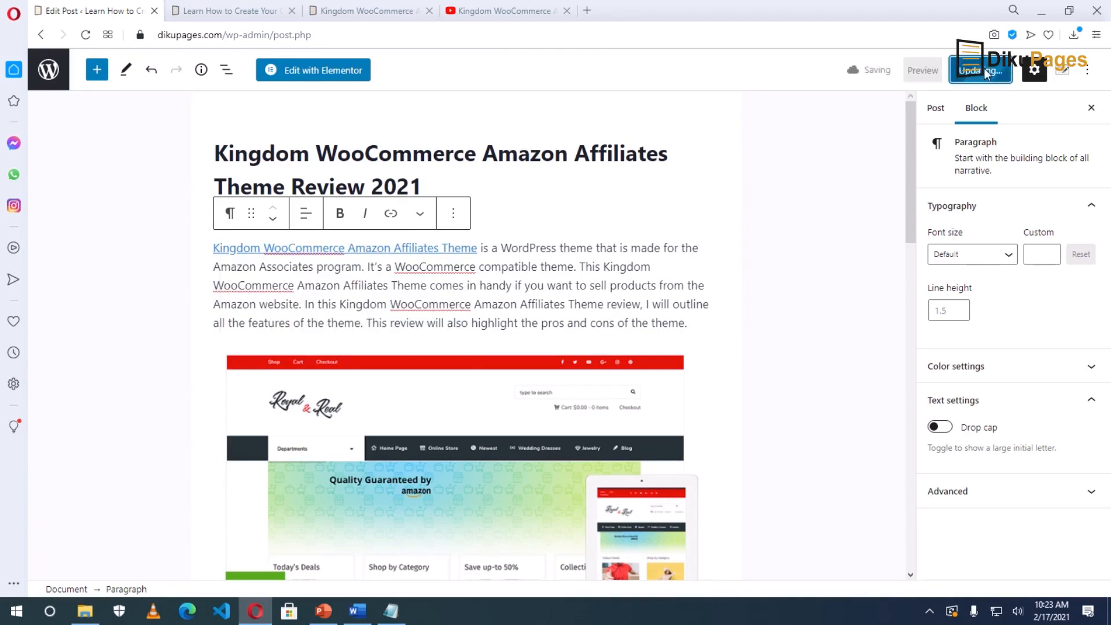
{"action": "left_click", "coordinate": [356, 12]}
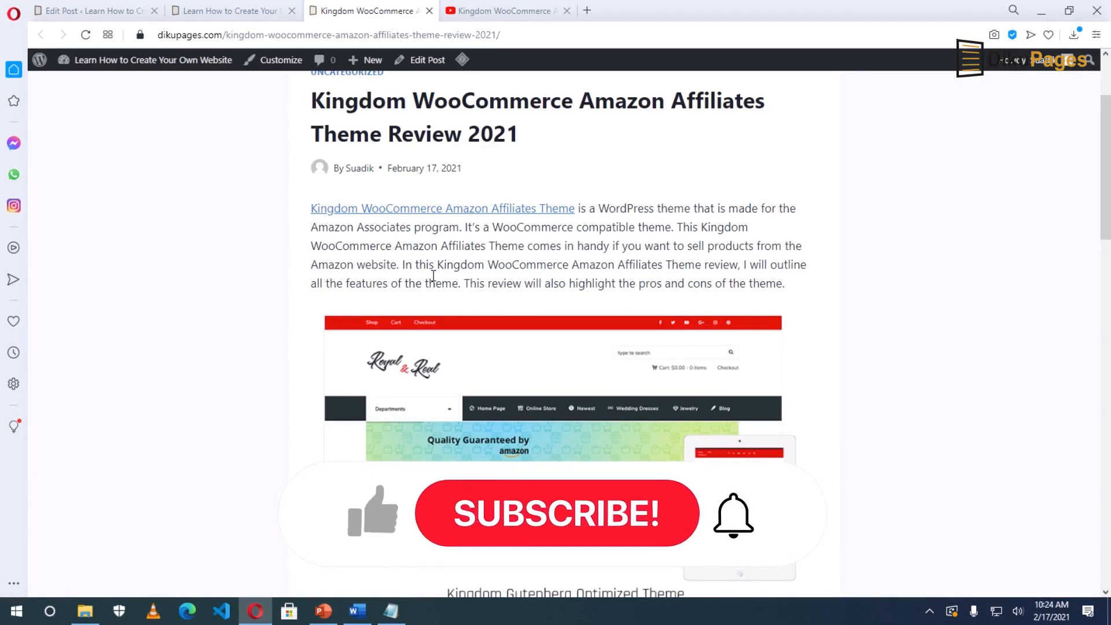
Scroll the live post down to Features to check the linked theme name, then return to the editor.
{"action": "scroll", "coordinate": [438, 280], "scroll_direction": "down", "scroll_amount": 5}
{"action": "scroll", "coordinate": [429, 280], "scroll_direction": "up", "scroll_amount": 9}
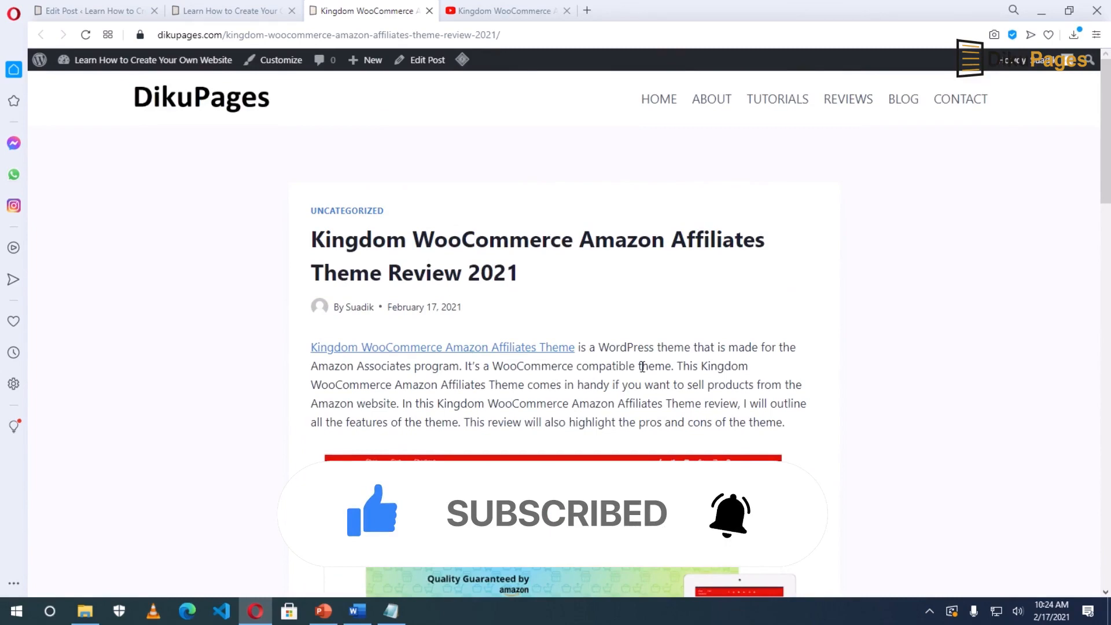
{"action": "scroll", "coordinate": [642, 367], "scroll_direction": "down", "scroll_amount": 9}
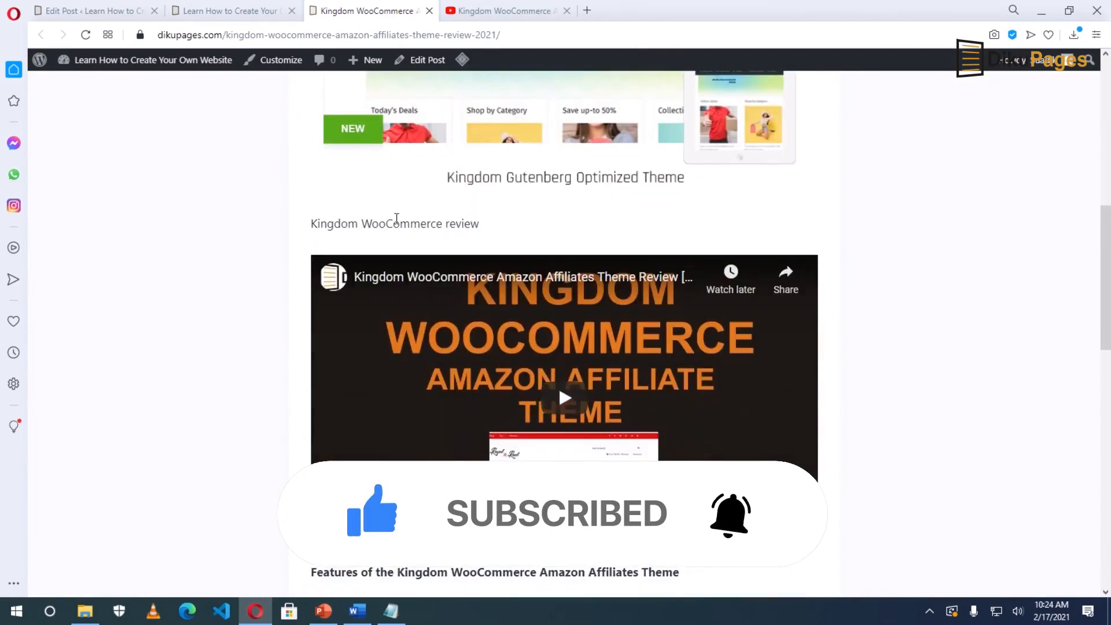
{"action": "scroll", "coordinate": [496, 355], "scroll_direction": "down", "scroll_amount": 6}
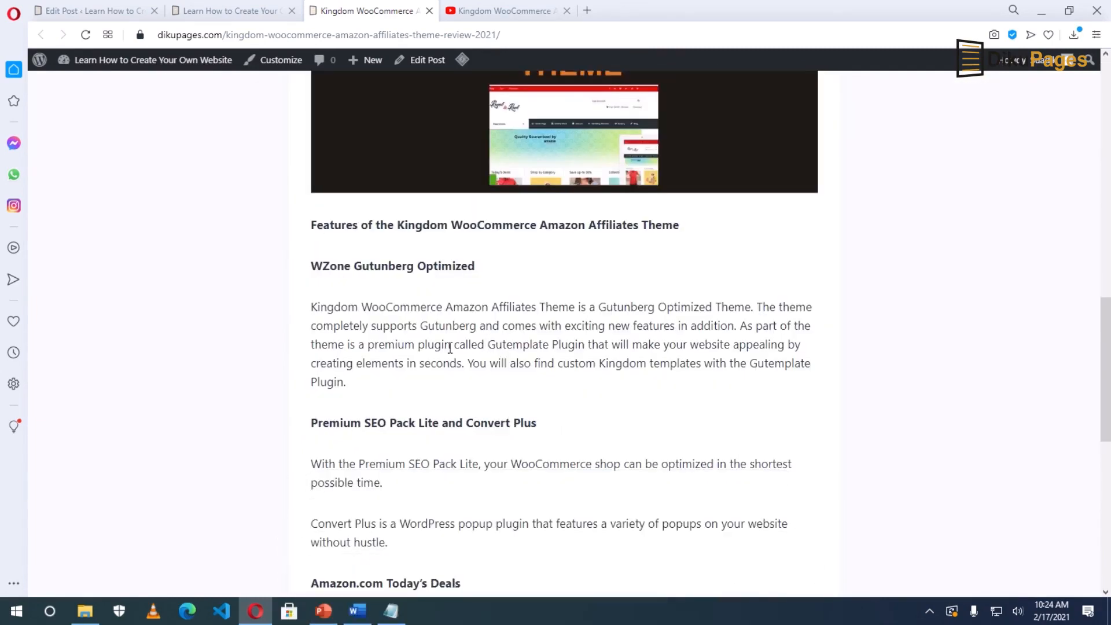
{"action": "left_click", "coordinate": [100, 17]}
{"action": "scroll", "coordinate": [400, 323], "scroll_direction": "down", "scroll_amount": 5}
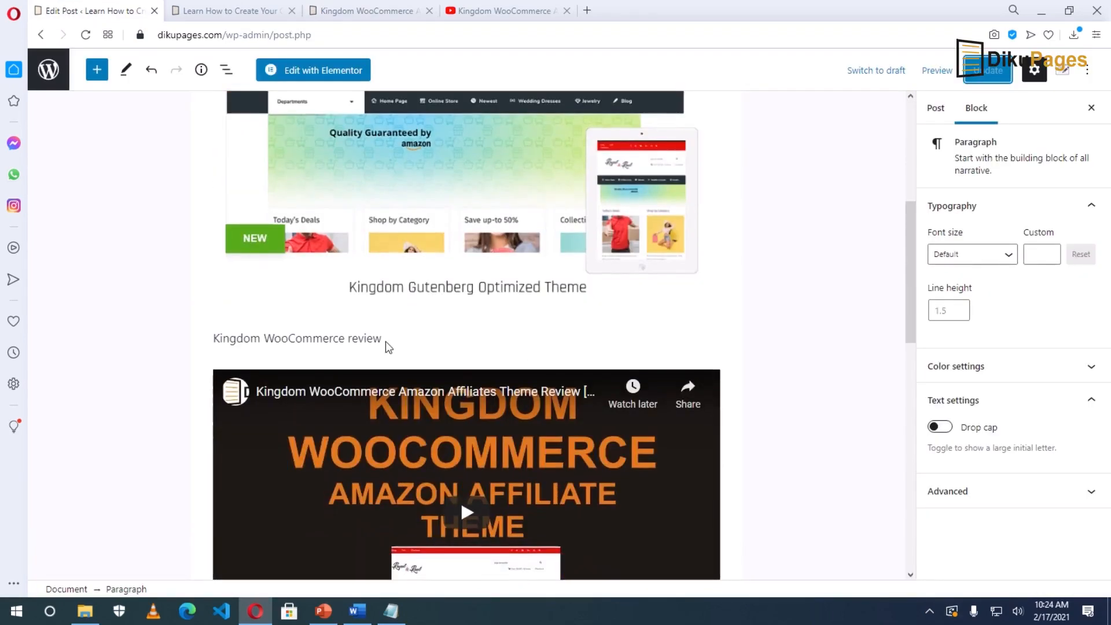
Convert the Kingdom WooCommerce review caption and the Features title into headings.
{"action": "left_click", "coordinate": [251, 337]}
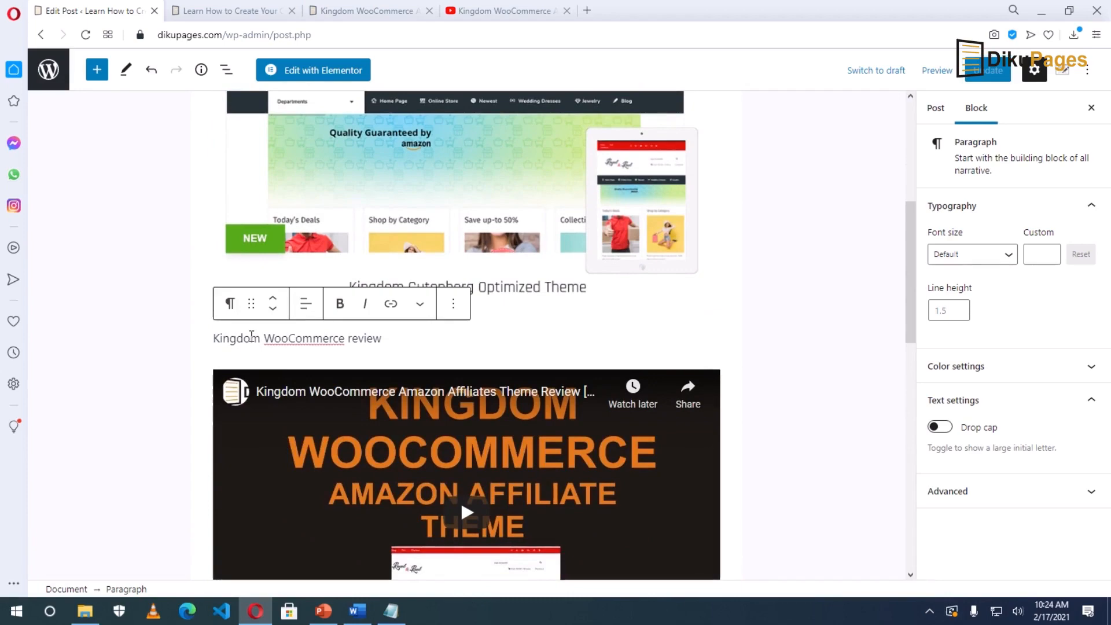
{"action": "left_click", "coordinate": [231, 305]}
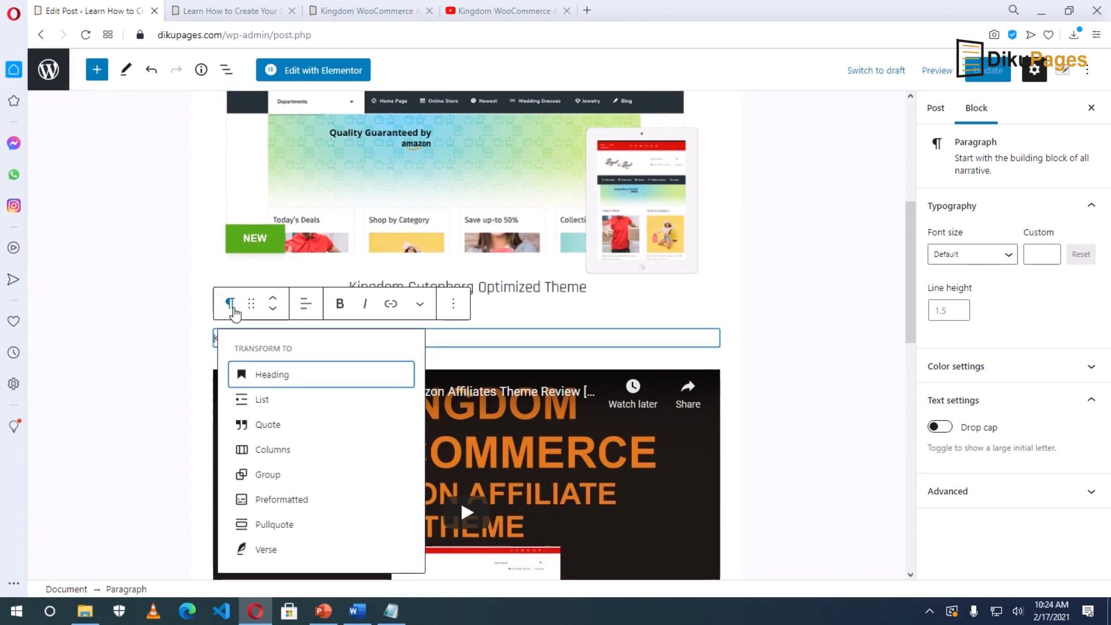
{"action": "left_click", "coordinate": [298, 376]}
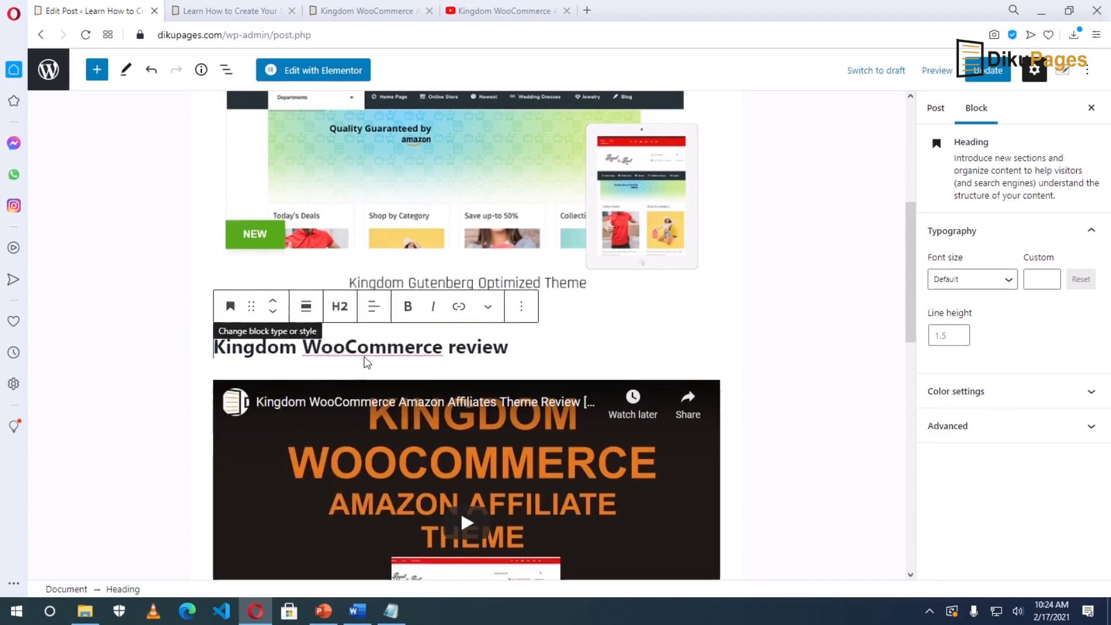
{"action": "scroll", "coordinate": [364, 353], "scroll_direction": "down", "scroll_amount": 6}
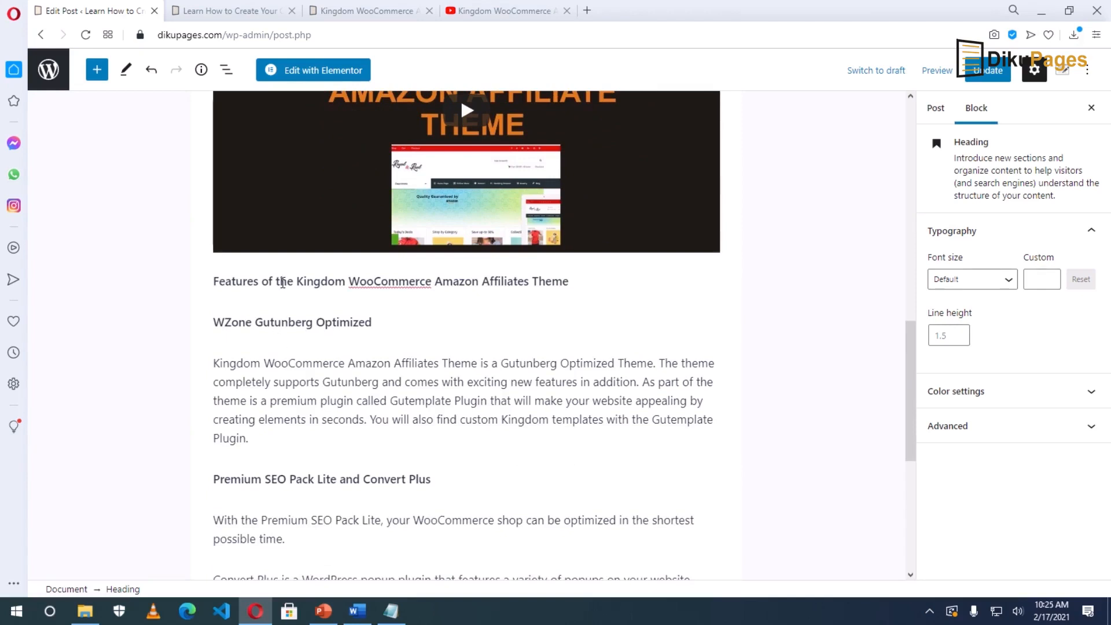
{"action": "triple_click", "coordinate": [282, 282]}
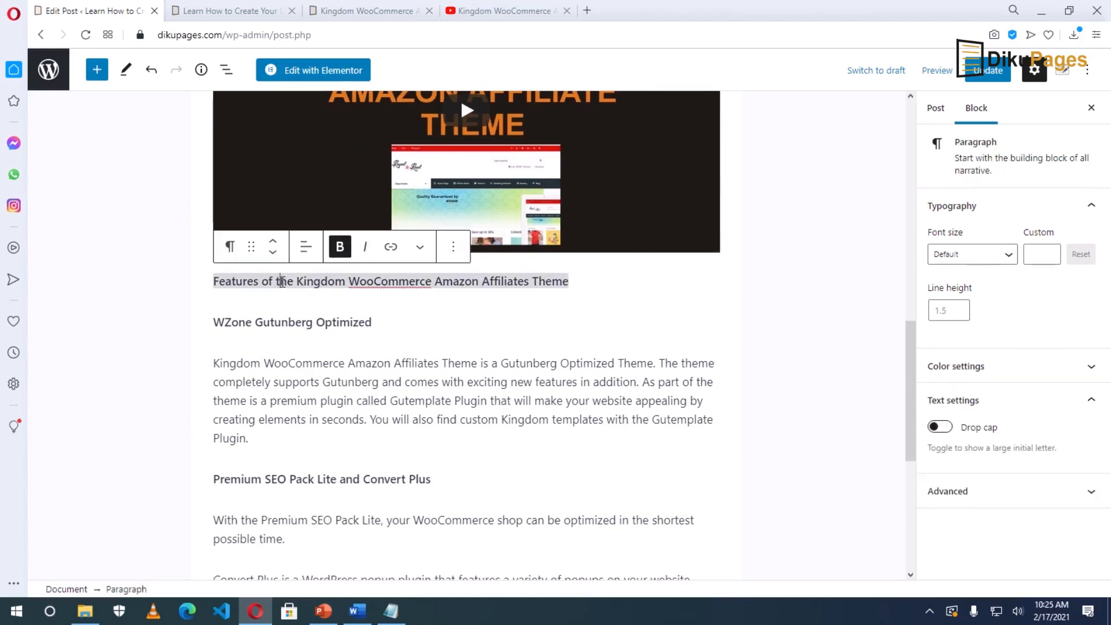
{"action": "left_click", "coordinate": [229, 247]}
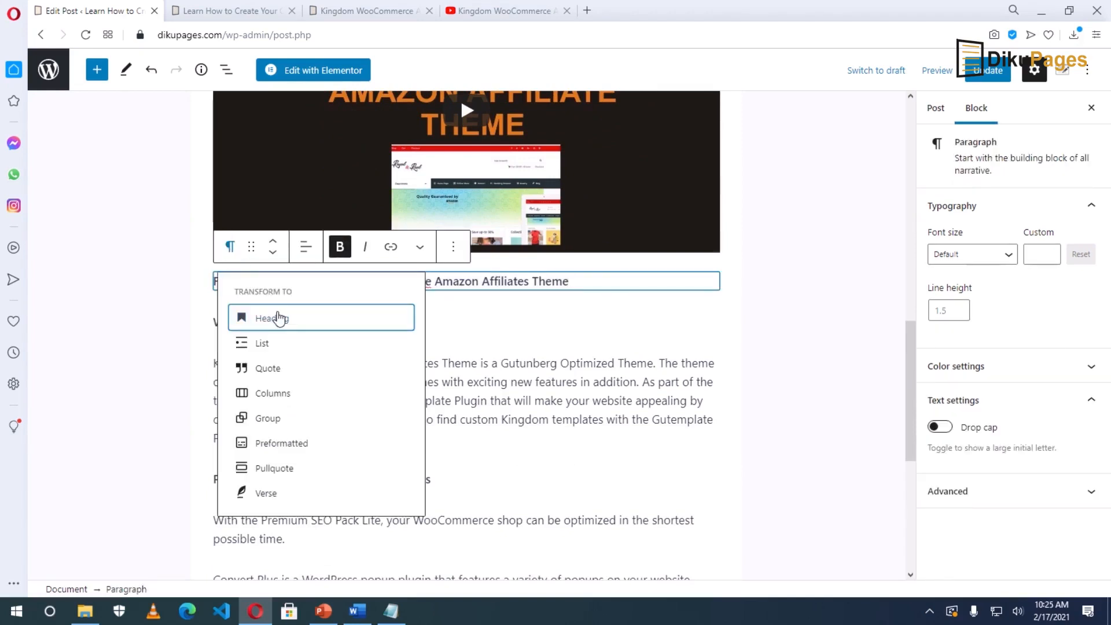
{"action": "left_click", "coordinate": [280, 319]}
Make 'WZone Gutunberg Optimized', 'Premium SEO Pack Lite and Convert Plus' and 'Amazon.com Today's Deals' headings, then save.
{"action": "triple_click", "coordinate": [272, 360]}
{"action": "left_click", "coordinate": [233, 326]}
{"action": "left_click", "coordinate": [272, 396]}
{"action": "scroll", "coordinate": [269, 382], "scroll_direction": "down", "scroll_amount": 4}
{"action": "triple_click", "coordinate": [255, 256]}
{"action": "left_click", "coordinate": [231, 222]}
{"action": "left_click", "coordinate": [266, 293]}
{"action": "triple_click", "coordinate": [249, 419]}
{"action": "left_click", "coordinate": [231, 380]}
{"action": "left_click", "coordinate": [266, 165]}
{"action": "left_click", "coordinate": [477, 471]}
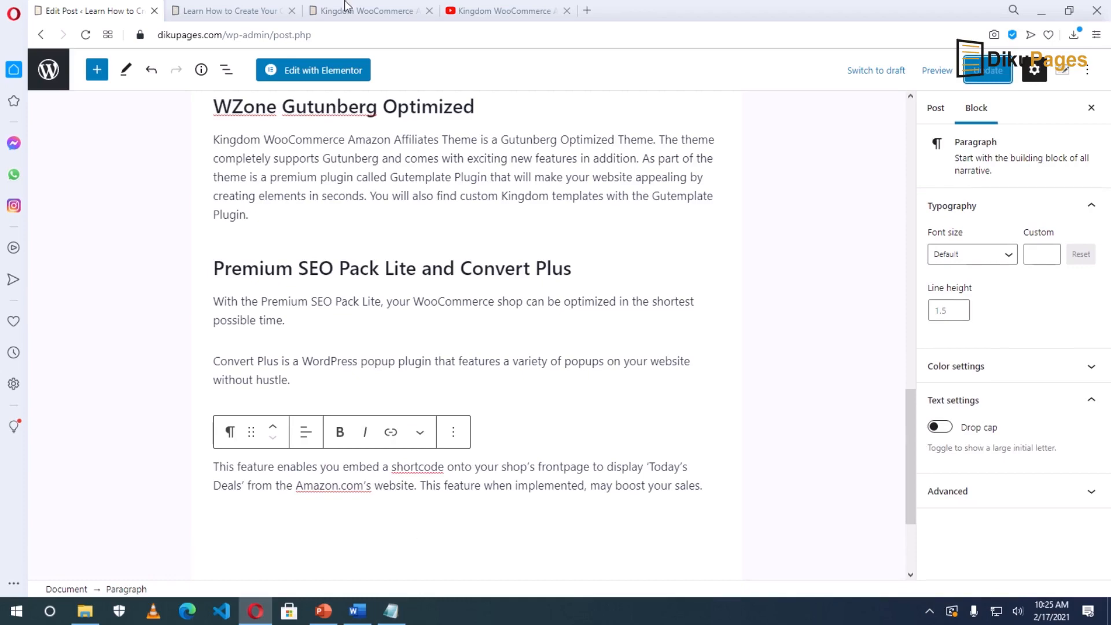
{"action": "left_click", "coordinate": [320, 13]}
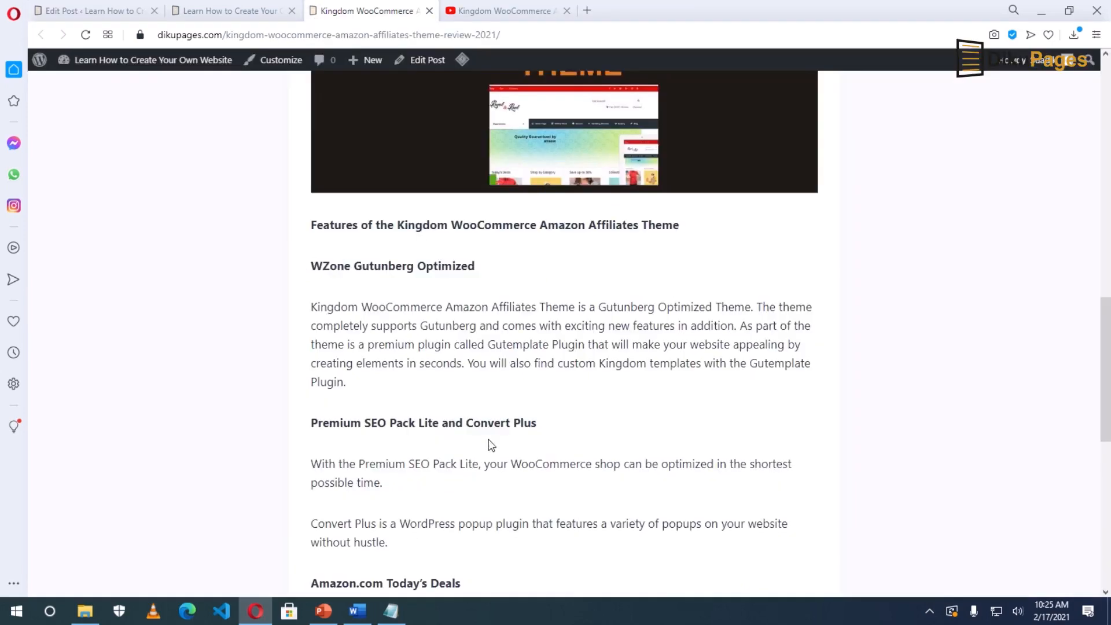
Check the review post appears on the Blog page, then show the editor's post settings.
{"action": "scroll", "coordinate": [520, 405], "scroll_direction": "up", "scroll_amount": 9}
{"action": "left_click", "coordinate": [906, 104]}
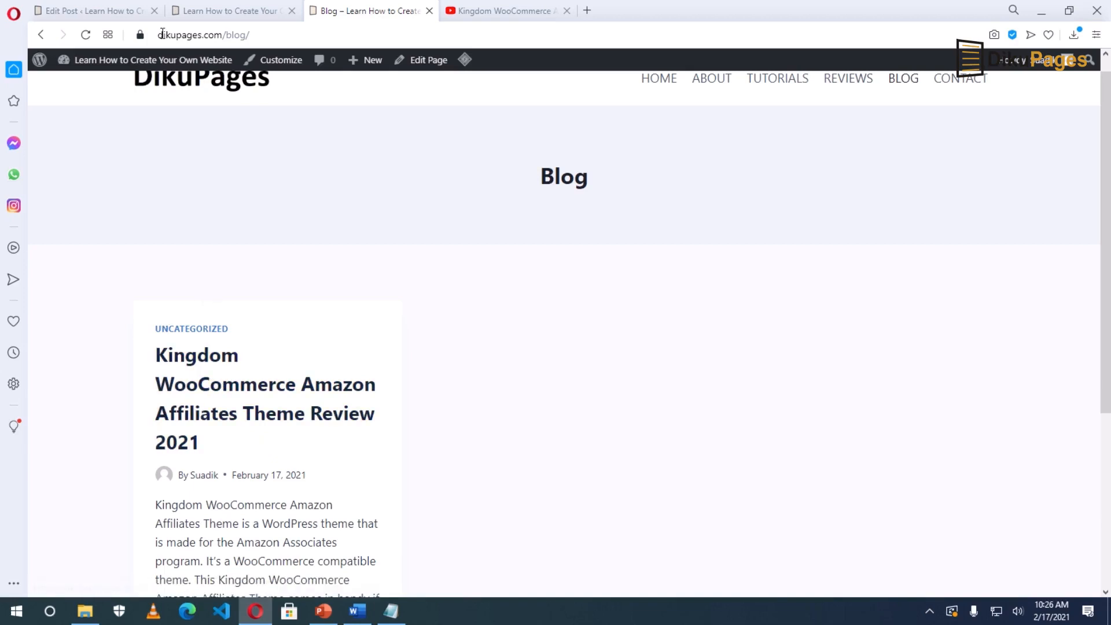
{"action": "left_click", "coordinate": [96, 13]}
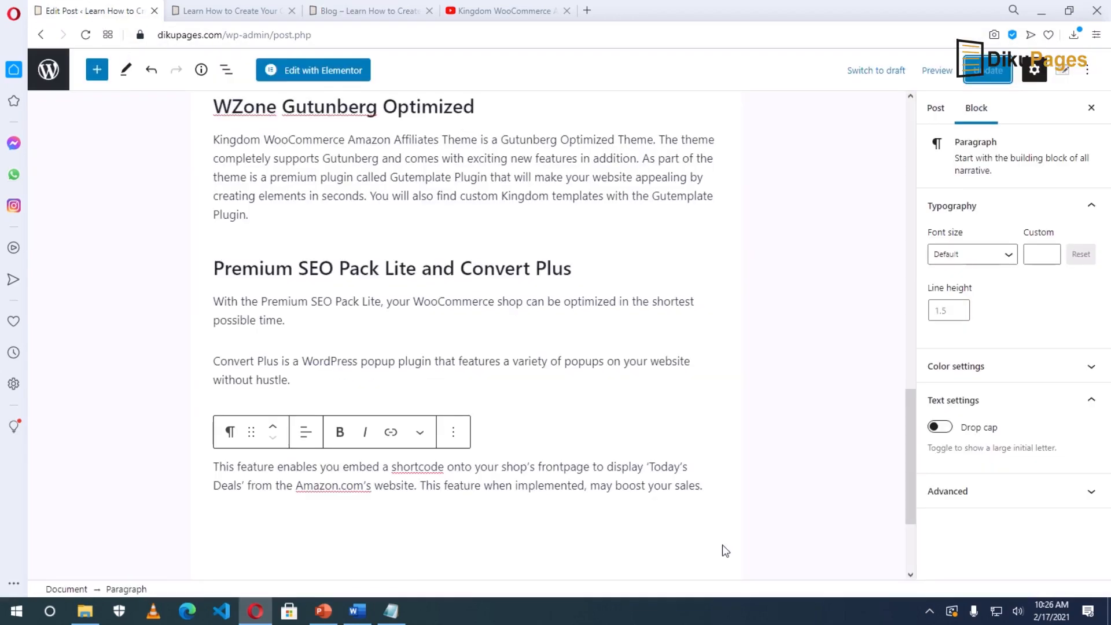
{"action": "left_click", "coordinate": [935, 111]}
Upload Kingdom-WooCommerce-Amazon-Affiliate-Theme.jpg as the featured image candidate.
{"action": "scroll", "coordinate": [1009, 443], "scroll_direction": "down", "scroll_amount": 8}
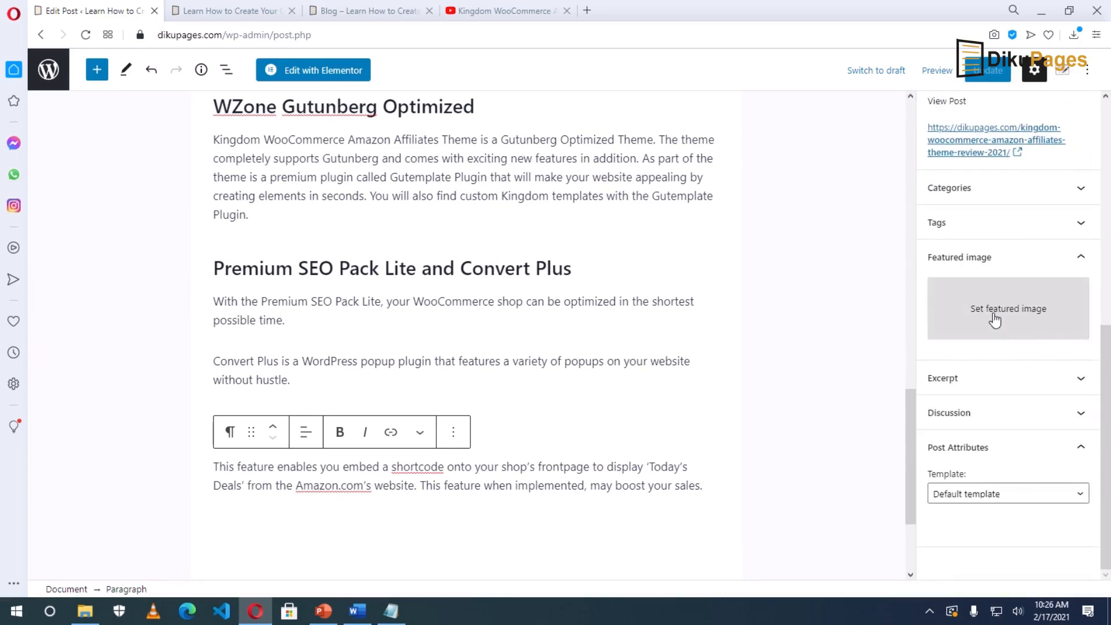
{"action": "left_click", "coordinate": [995, 317]}
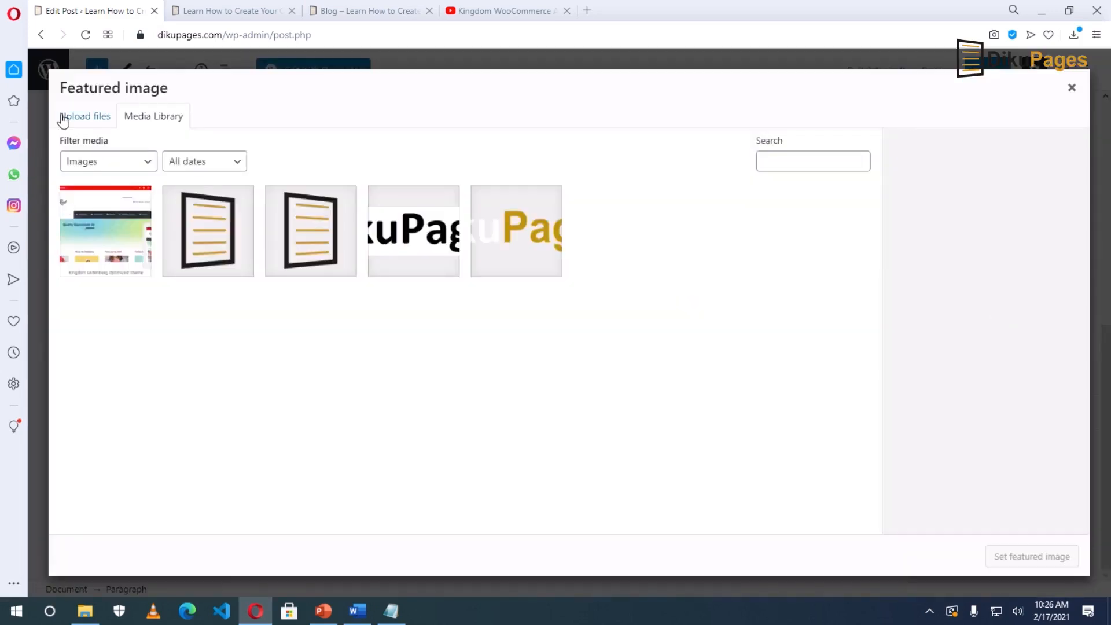
{"action": "left_click", "coordinate": [64, 118]}
{"action": "left_click", "coordinate": [565, 325]}
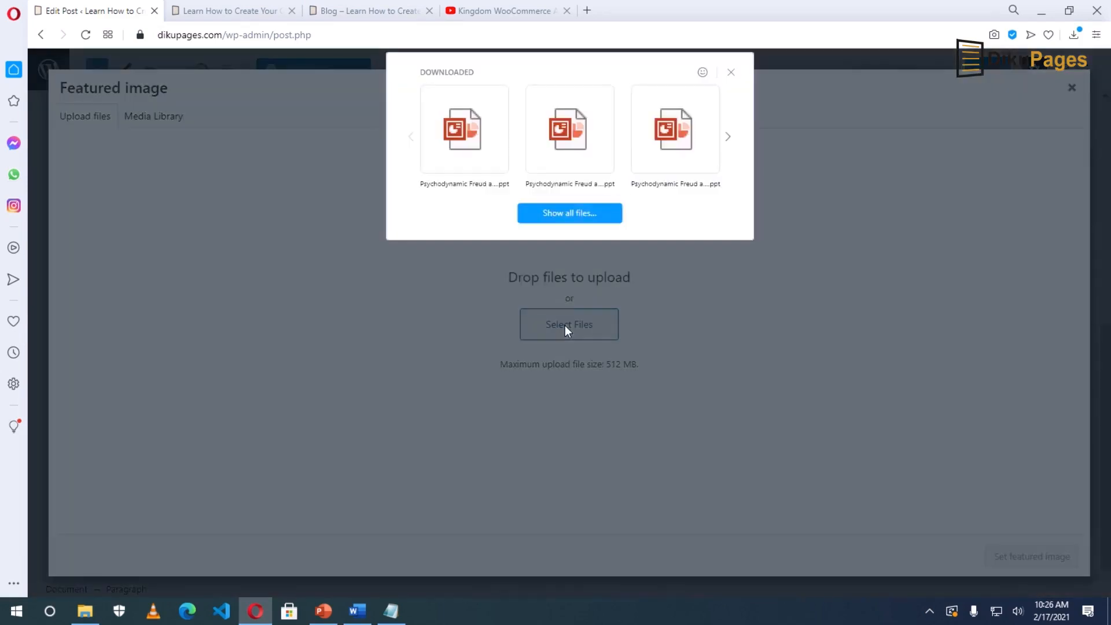
{"action": "left_click", "coordinate": [571, 212]}
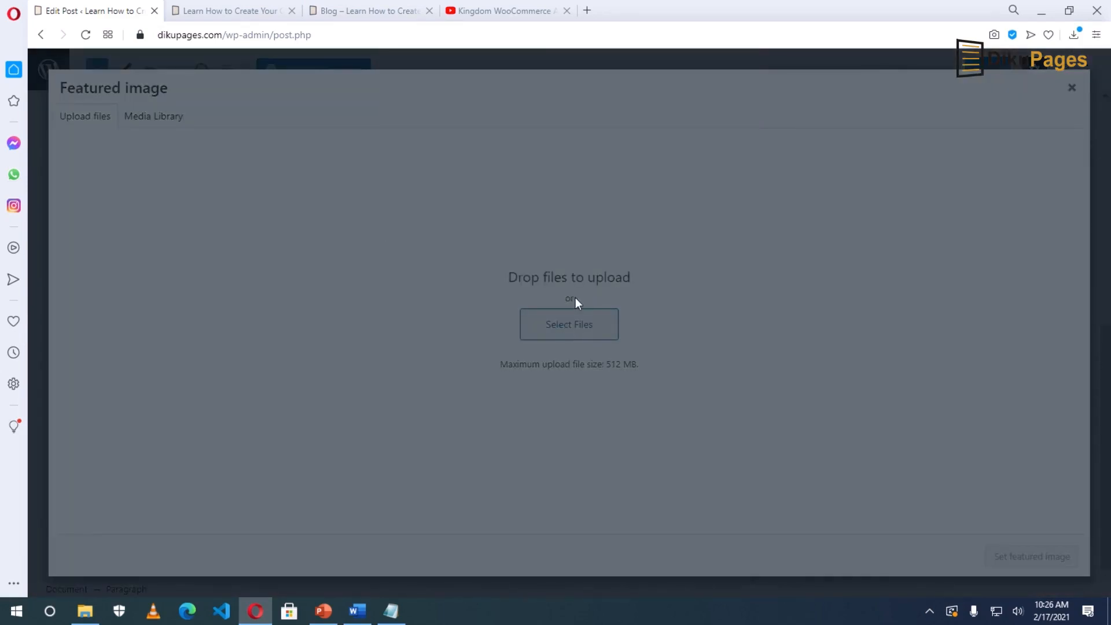
{"action": "left_click", "coordinate": [486, 60]}
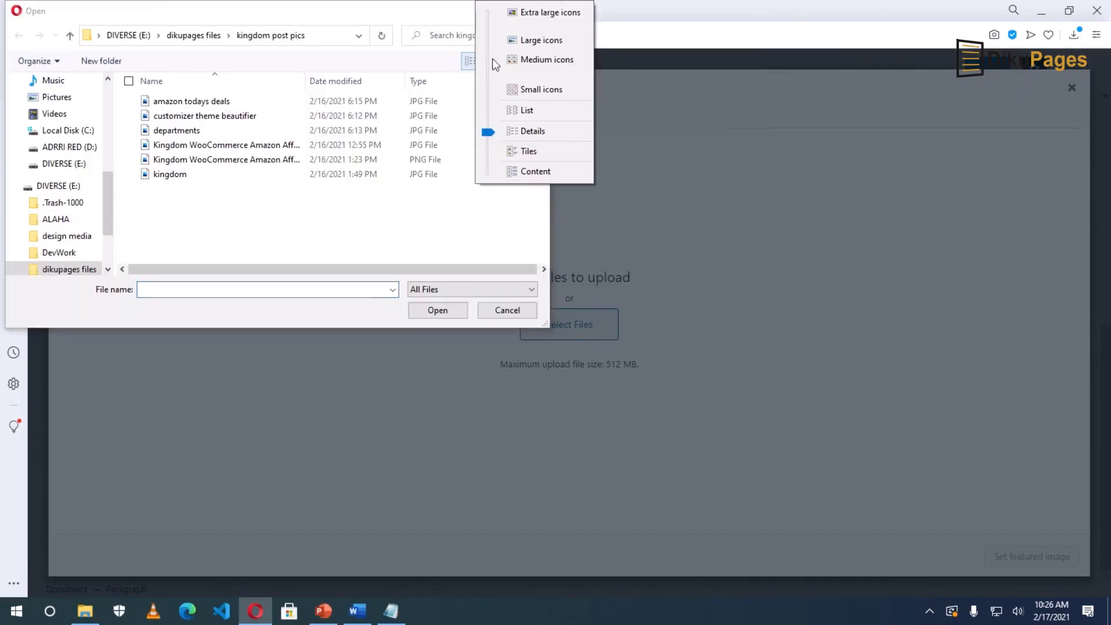
{"action": "left_click", "coordinate": [527, 40]}
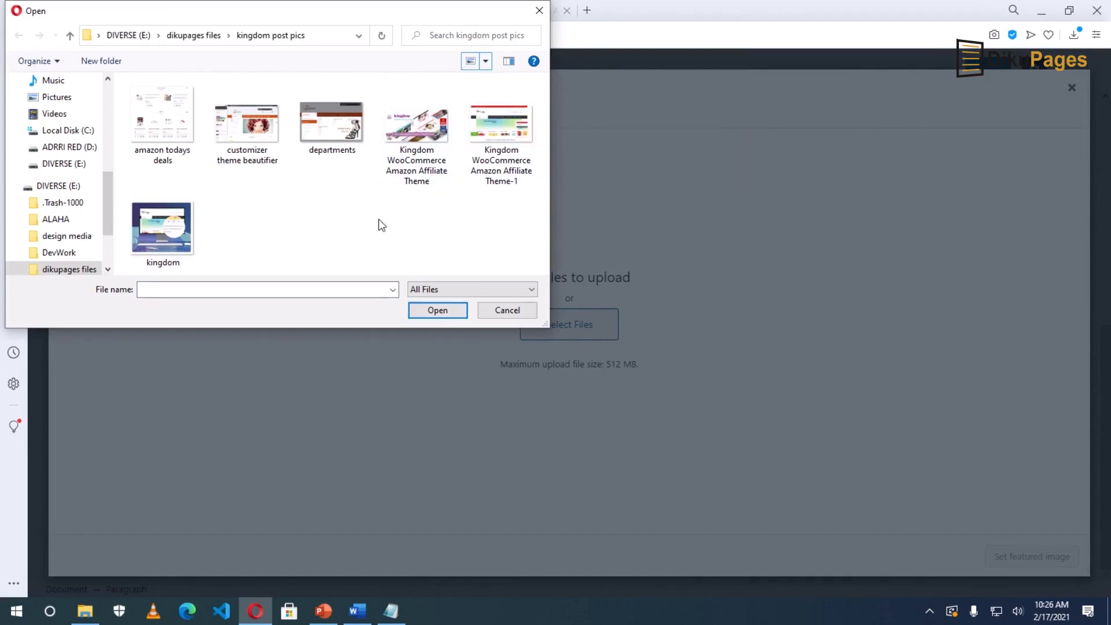
{"action": "left_click", "coordinate": [426, 135]}
{"action": "left_click", "coordinate": [437, 310]}
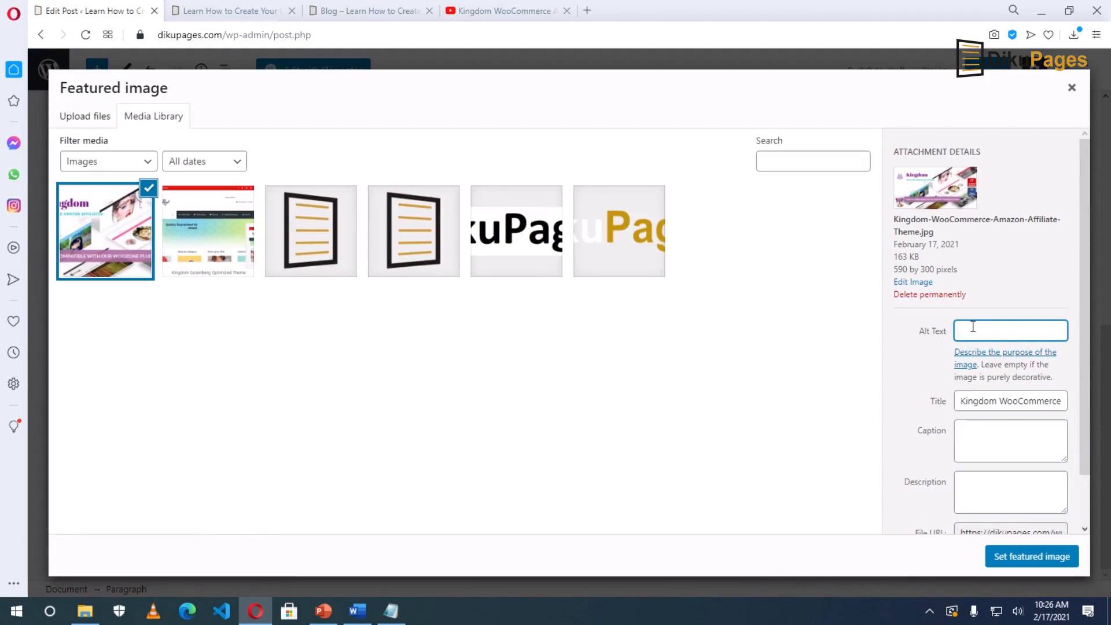
Paste the image name into alt text, caption and description, and set it as featured image.
{"action": "triple_click", "coordinate": [984, 400]}
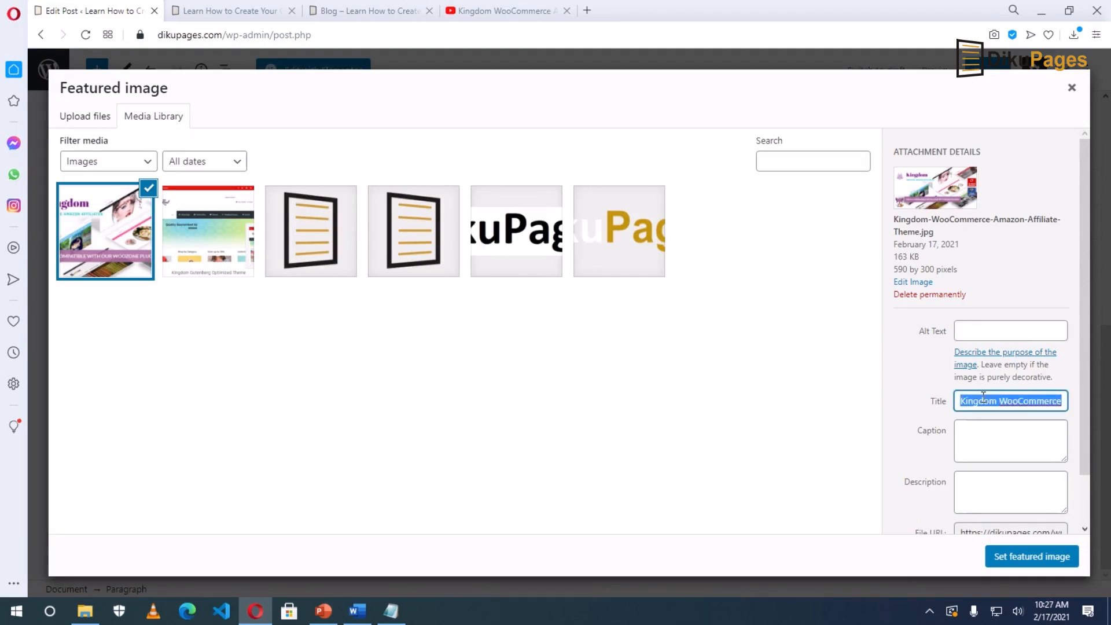
{"action": "left_click", "coordinate": [1007, 335]}
{"action": "type", "text": "Kingdom WooCommerce Amazon Affiliate Theme"}
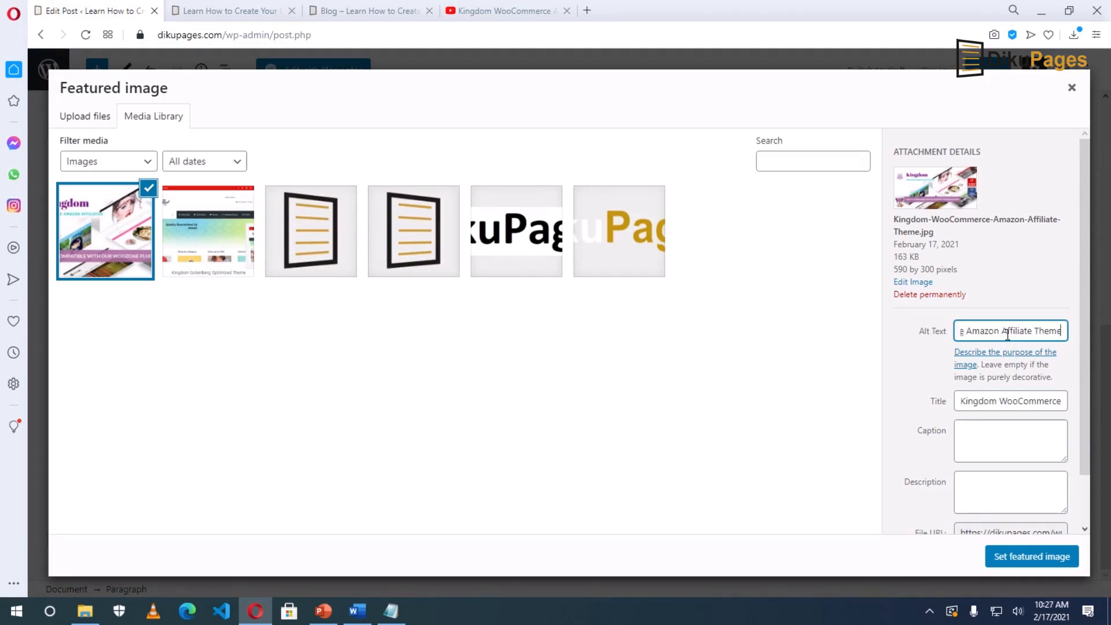
{"action": "left_click", "coordinate": [1003, 429]}
{"action": "type", "text": "Kingdom WooCommerce Amazon Affiliate Theme"}
{"action": "left_click", "coordinate": [1001, 488]}
{"action": "type", "text": "Kingdom WooCommerce Amazon Affiliate Theme"}
{"action": "left_click", "coordinate": [1007, 431]}
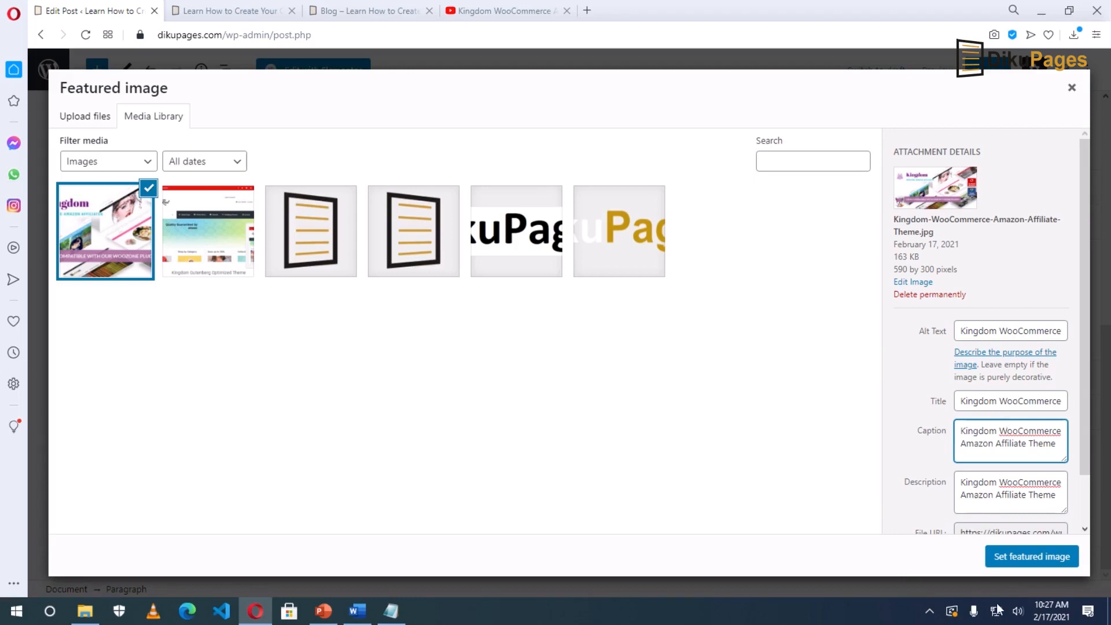
{"action": "left_click", "coordinate": [1018, 558]}
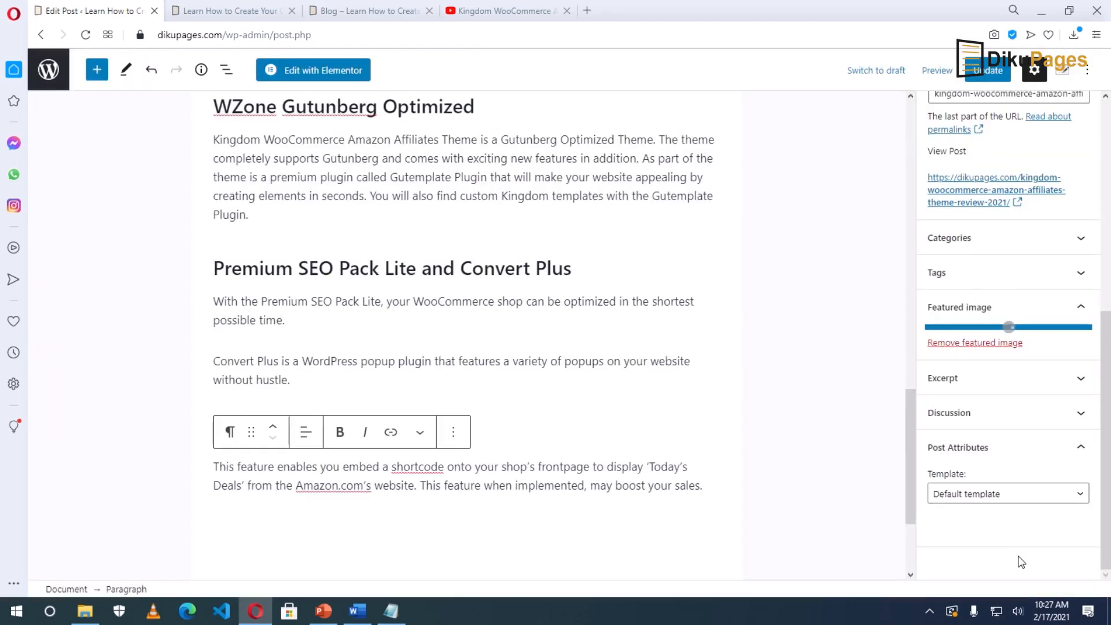
Update the post and check the live post with its featured image.
{"action": "left_click", "coordinate": [986, 69]}
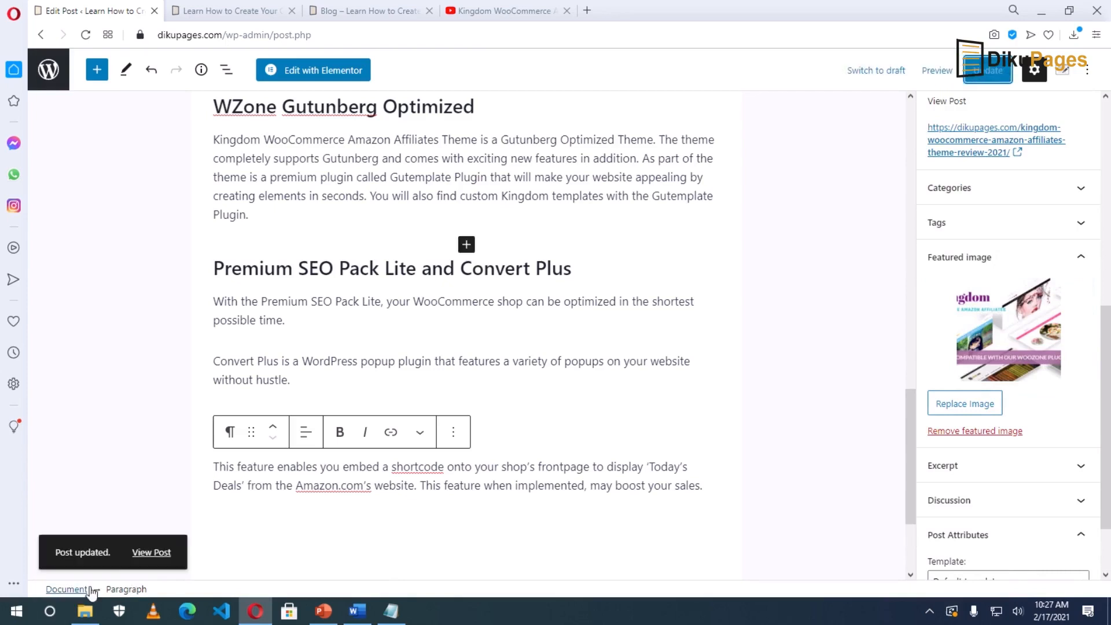
{"action": "left_click", "coordinate": [140, 554]}
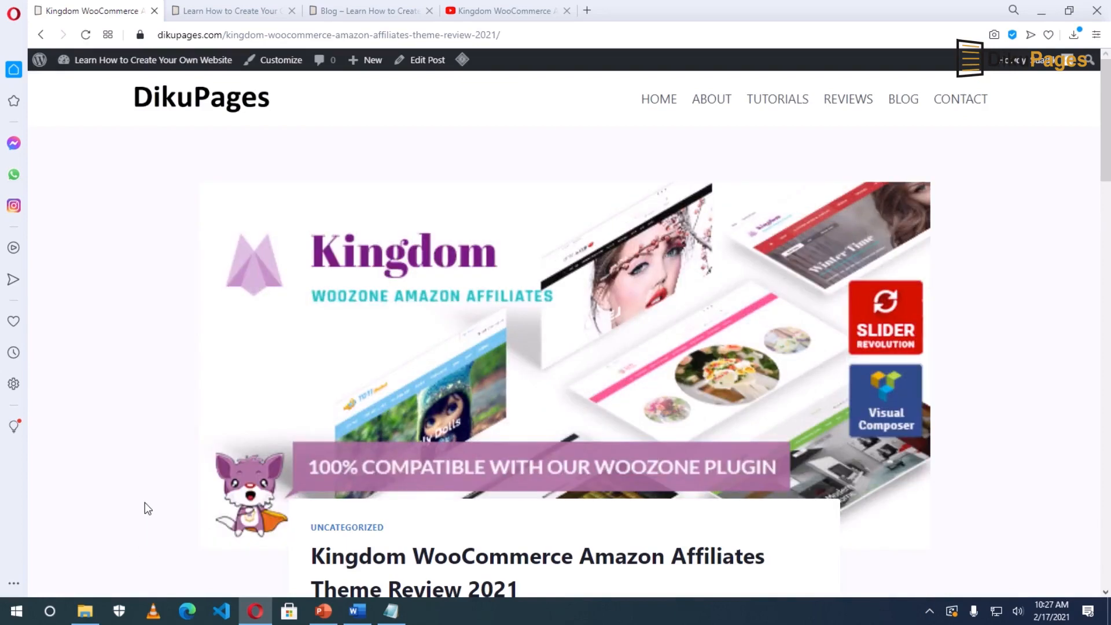
{"action": "scroll", "coordinate": [585, 401], "scroll_direction": "down", "scroll_amount": 10}
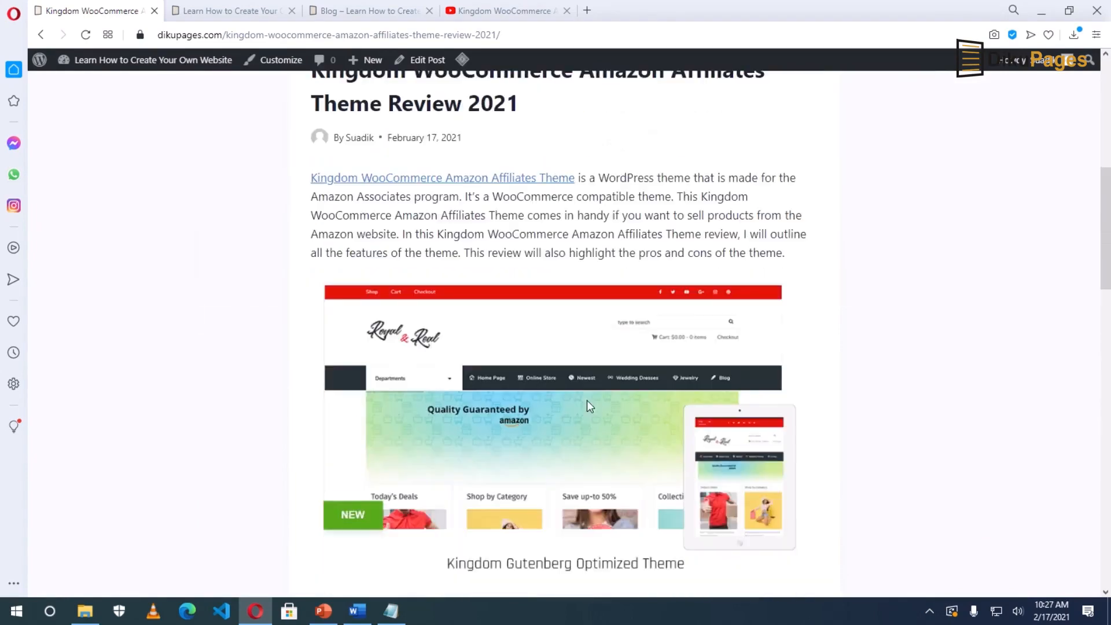
{"action": "scroll", "coordinate": [317, 296], "scroll_direction": "up", "scroll_amount": 10}
Refresh the Blog page to confirm the Kingdom thumbnail, then reopen the post for editing.
{"action": "left_click", "coordinate": [322, 12]}
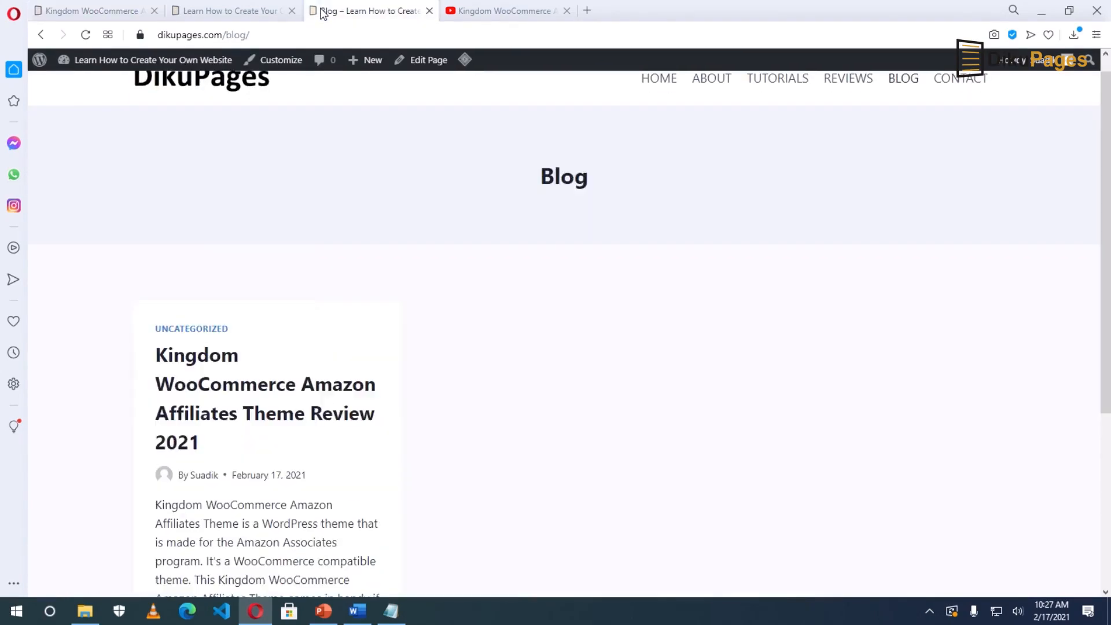
{"action": "key", "text": "F5"}
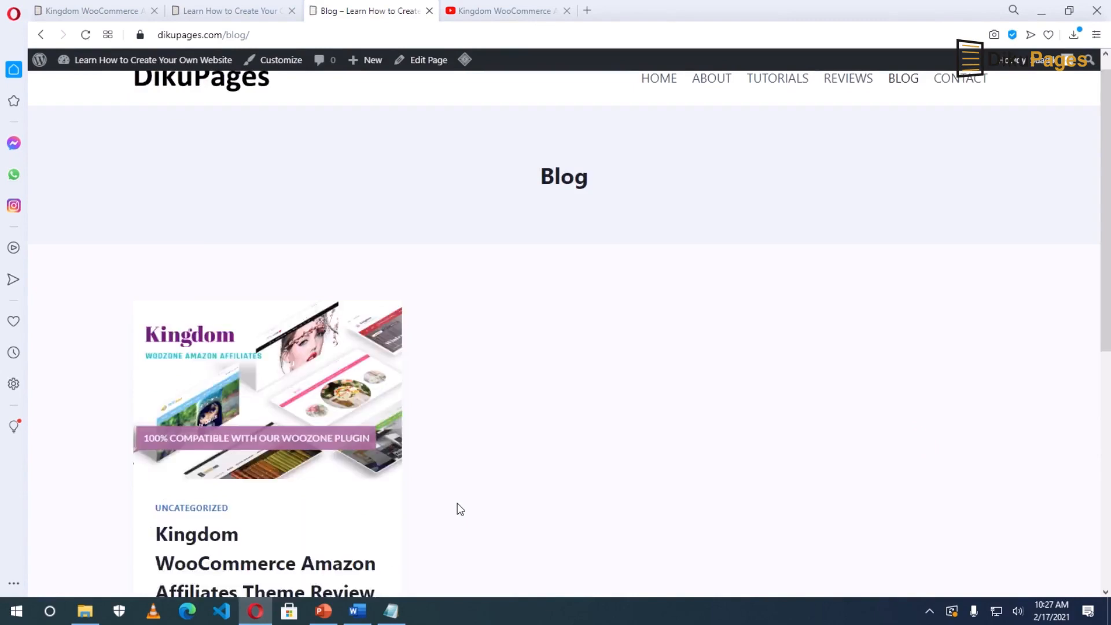
{"action": "scroll", "coordinate": [457, 503], "scroll_direction": "down", "scroll_amount": 4}
{"action": "scroll", "coordinate": [456, 507], "scroll_direction": "down", "scroll_amount": 3}
{"action": "scroll", "coordinate": [456, 508], "scroll_direction": "up", "scroll_amount": 7}
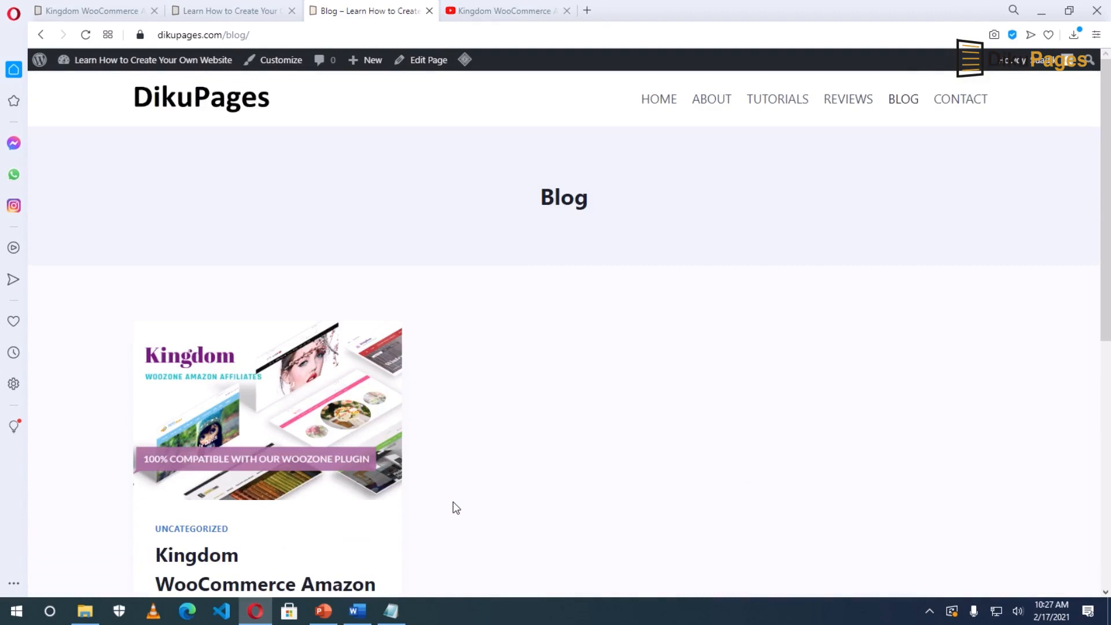
{"action": "scroll", "coordinate": [455, 507], "scroll_direction": "down", "scroll_amount": 1}
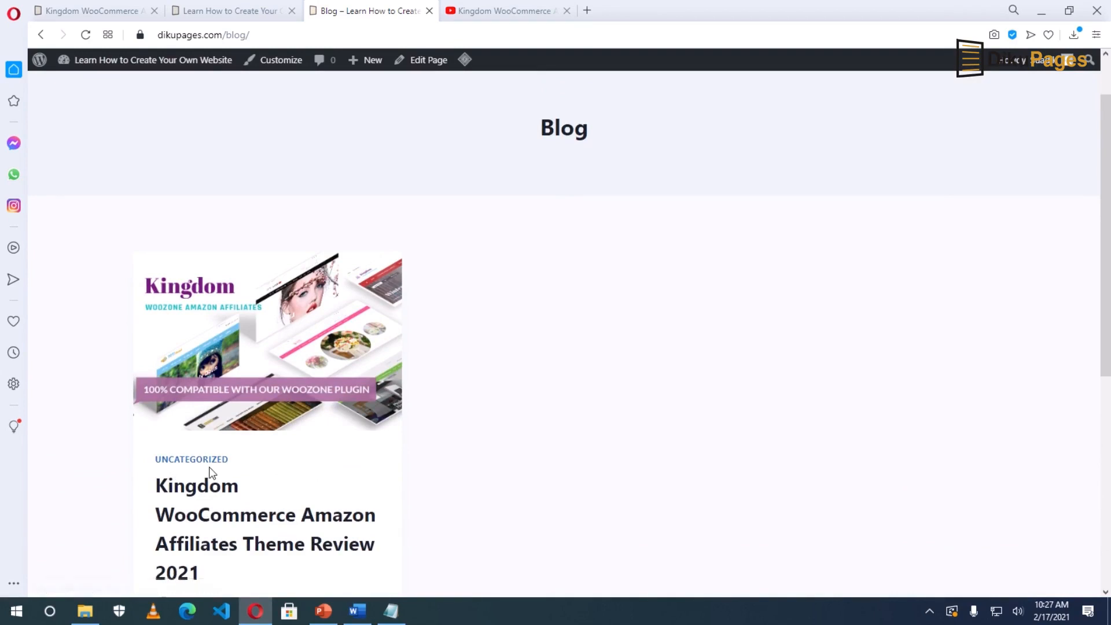
{"action": "scroll", "coordinate": [209, 472], "scroll_direction": "up", "scroll_amount": 1}
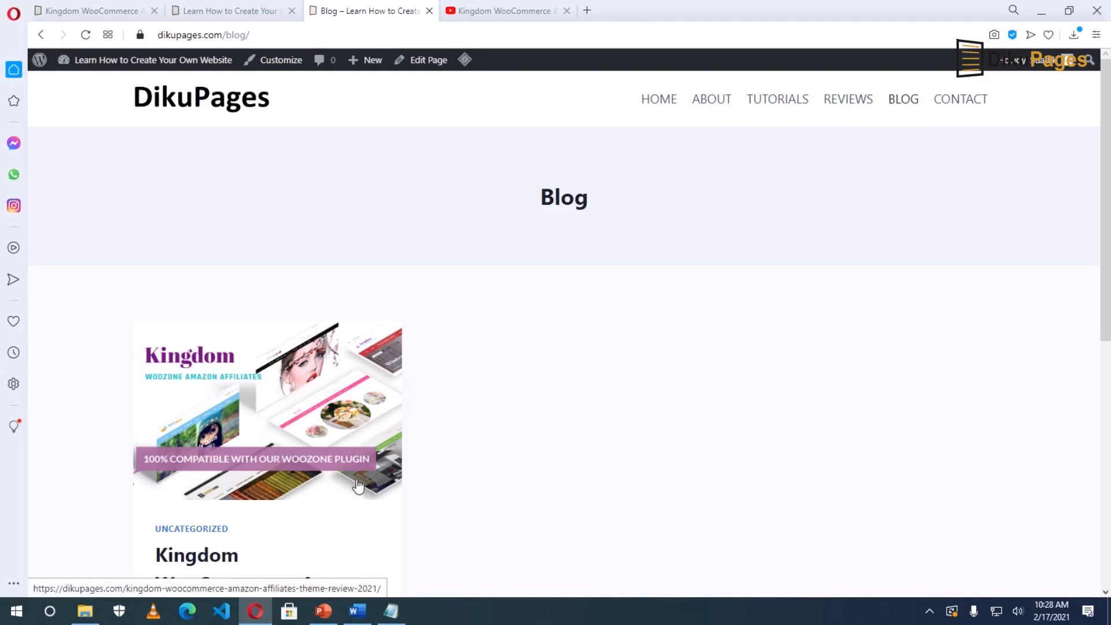
{"action": "left_click", "coordinate": [276, 380]}
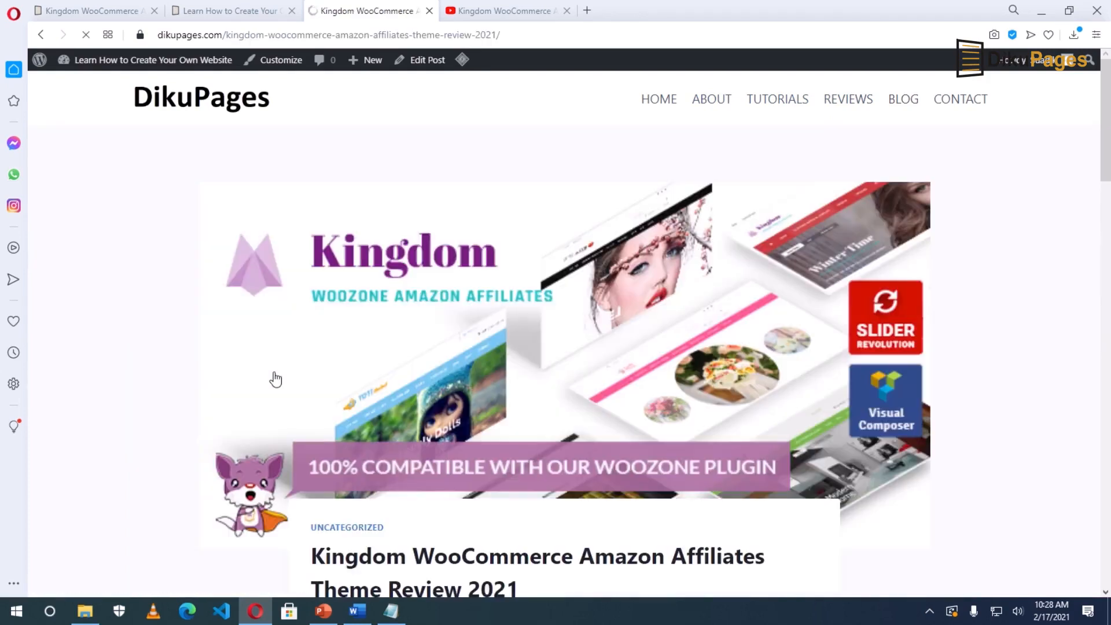
{"action": "left_click", "coordinate": [424, 60]}
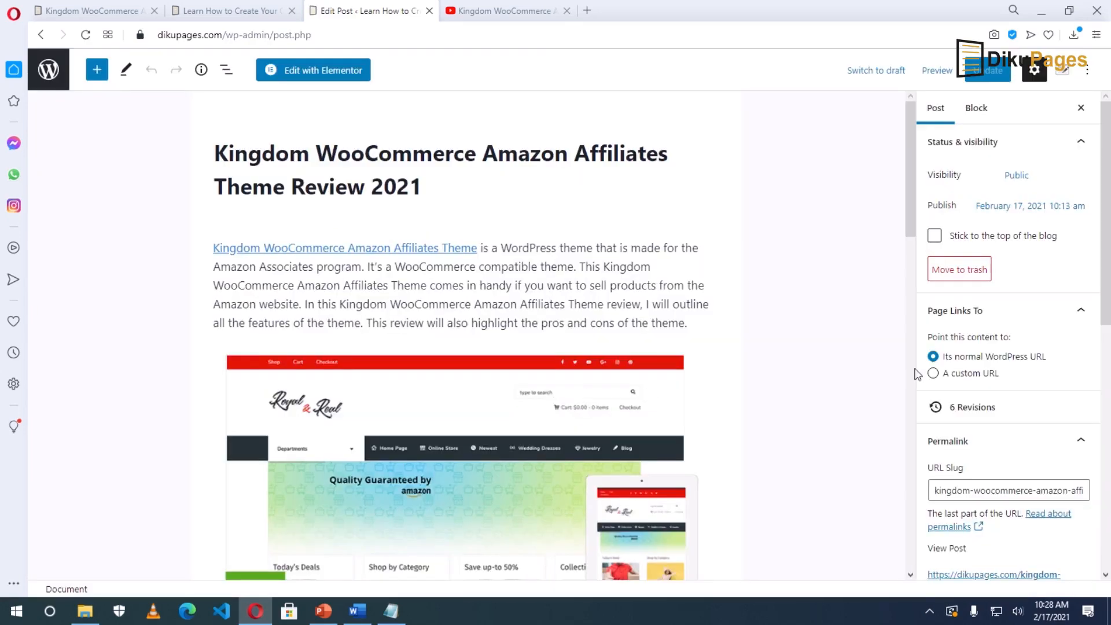
Create new Reviews and Tutorials categories and assign them to the Kingdom review post.
{"action": "scroll", "coordinate": [1007, 413], "scroll_direction": "down", "scroll_amount": 4}
{"action": "scroll", "coordinate": [1010, 414], "scroll_direction": "down", "scroll_amount": 1}
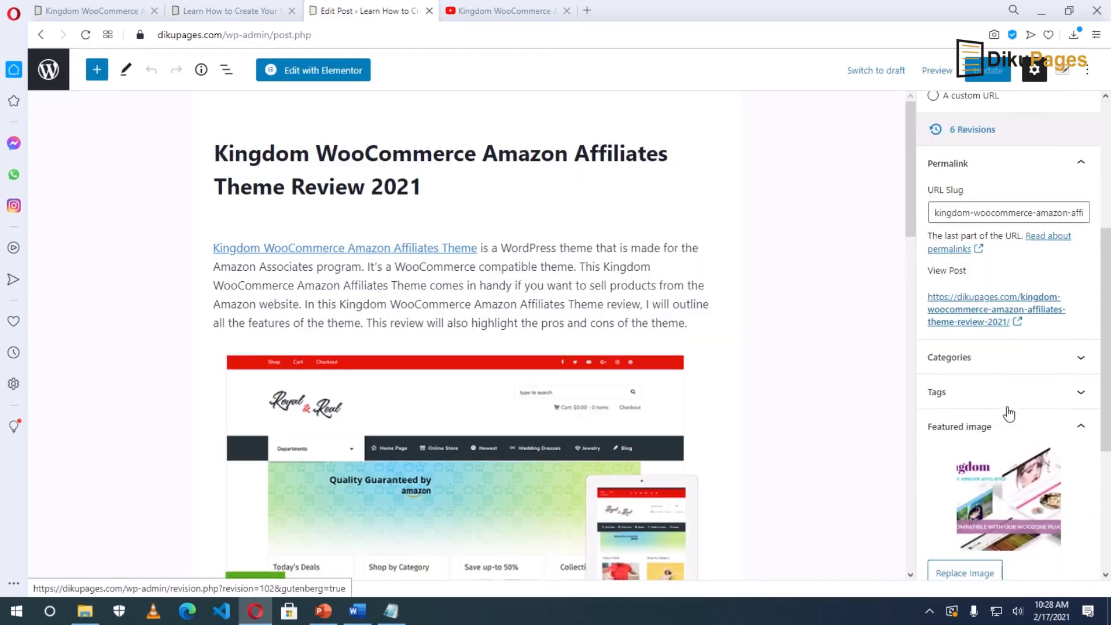
{"action": "left_click", "coordinate": [977, 365]}
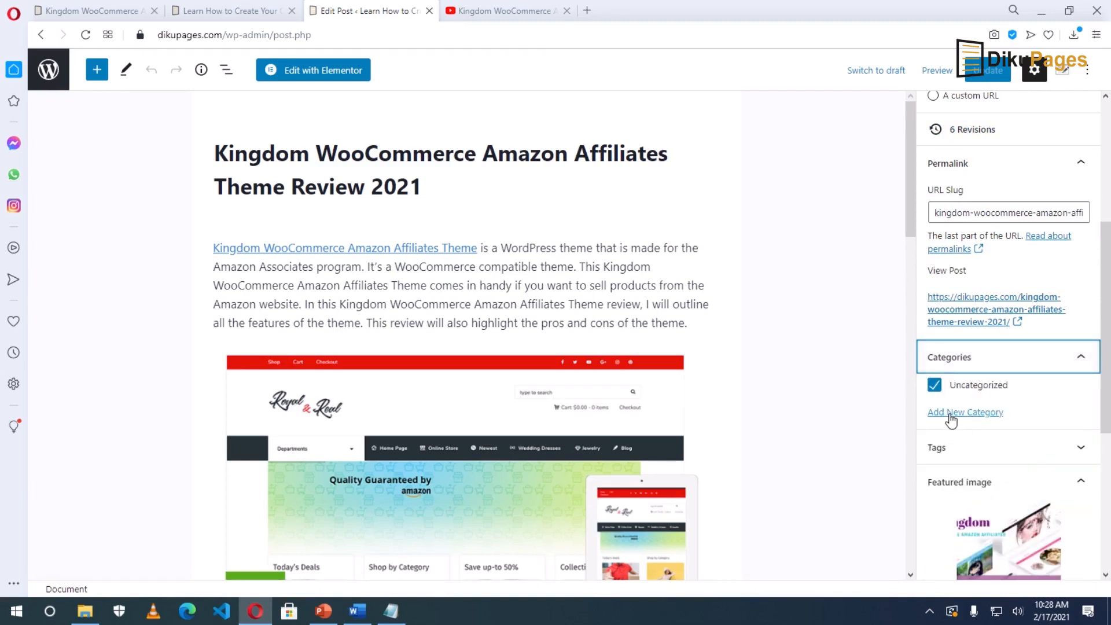
{"action": "left_click", "coordinate": [950, 414]}
{"action": "left_click", "coordinate": [955, 453]}
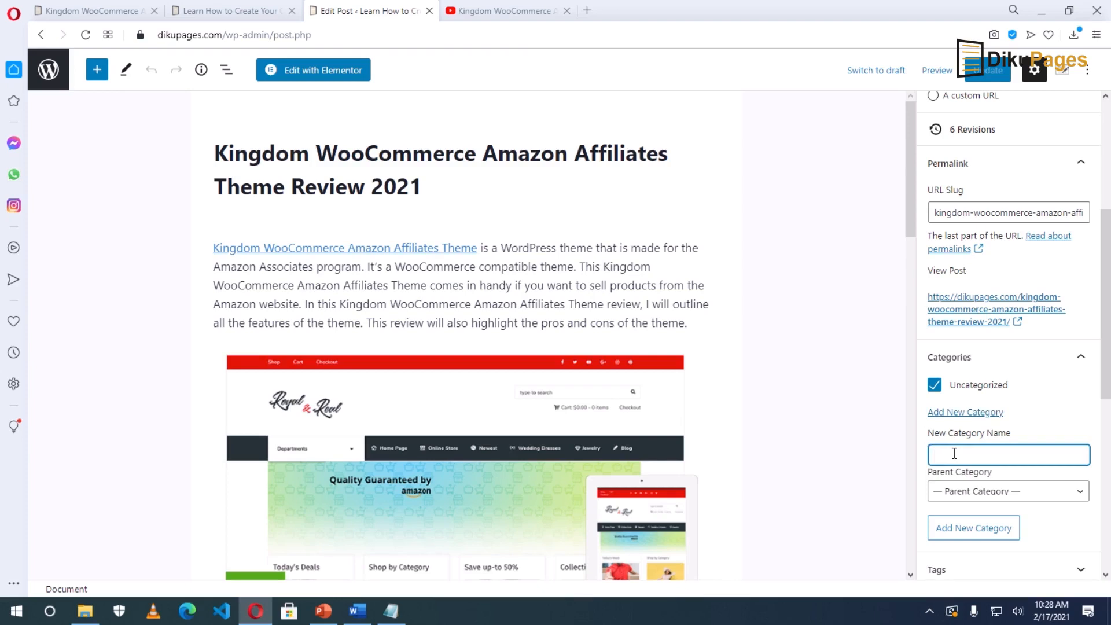
{"action": "type", "text": "Reviews"}
{"action": "left_click", "coordinate": [963, 528]}
{"action": "left_click", "coordinate": [958, 476]}
{"action": "type", "text": "Tur"}
{"action": "type", "text": "oria"}
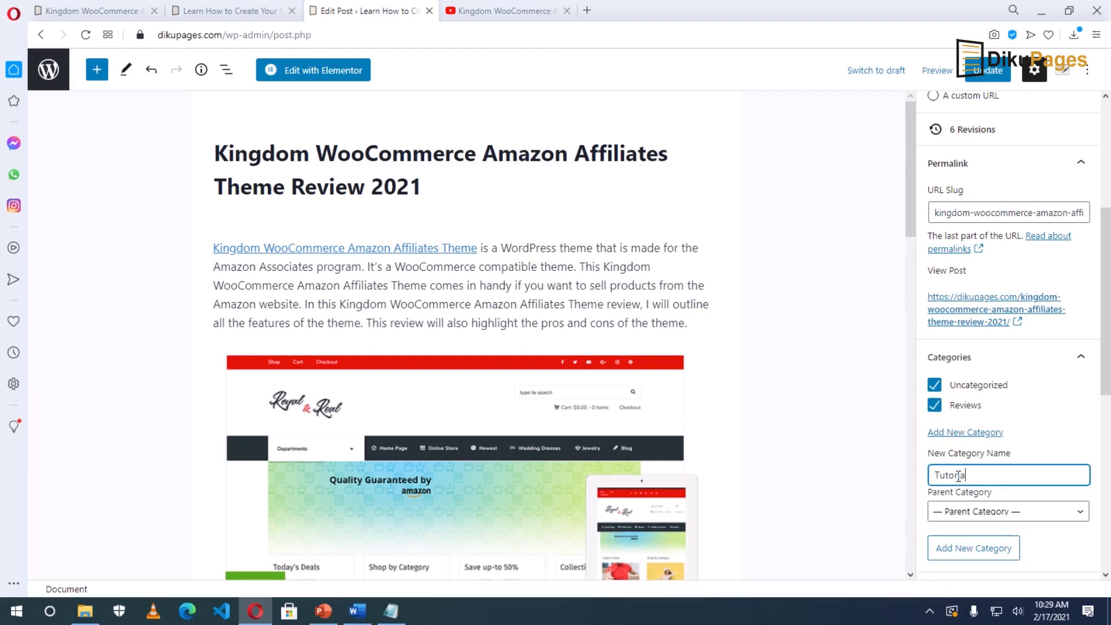
{"action": "type", "text": "ls"}
{"action": "left_click", "coordinate": [974, 548]}
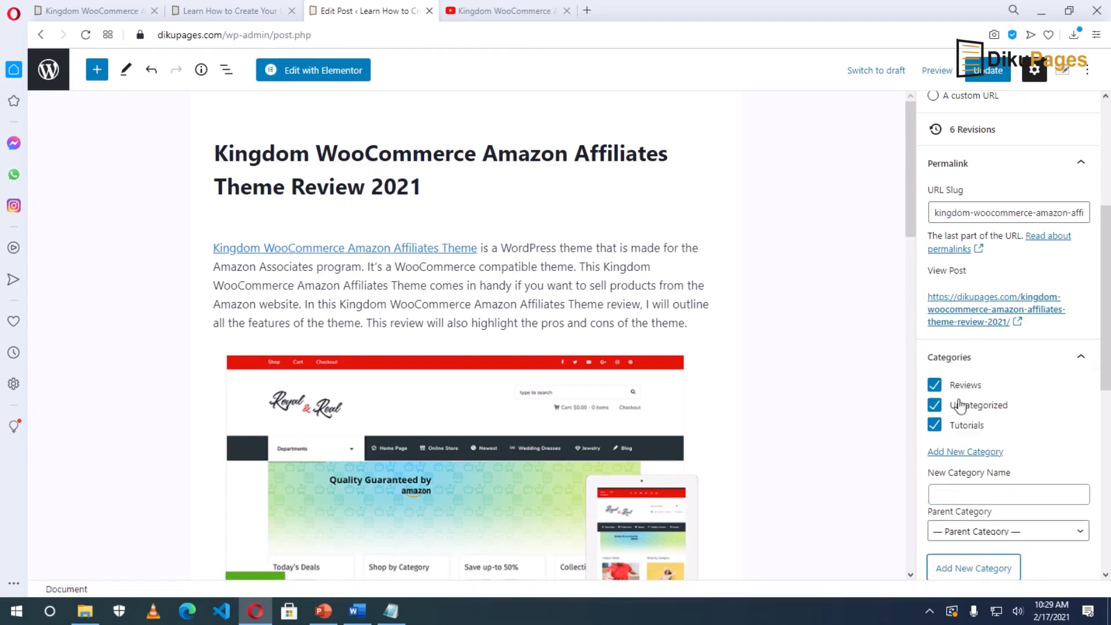
Update the post and view it live on the site.
{"action": "left_click", "coordinate": [991, 74]}
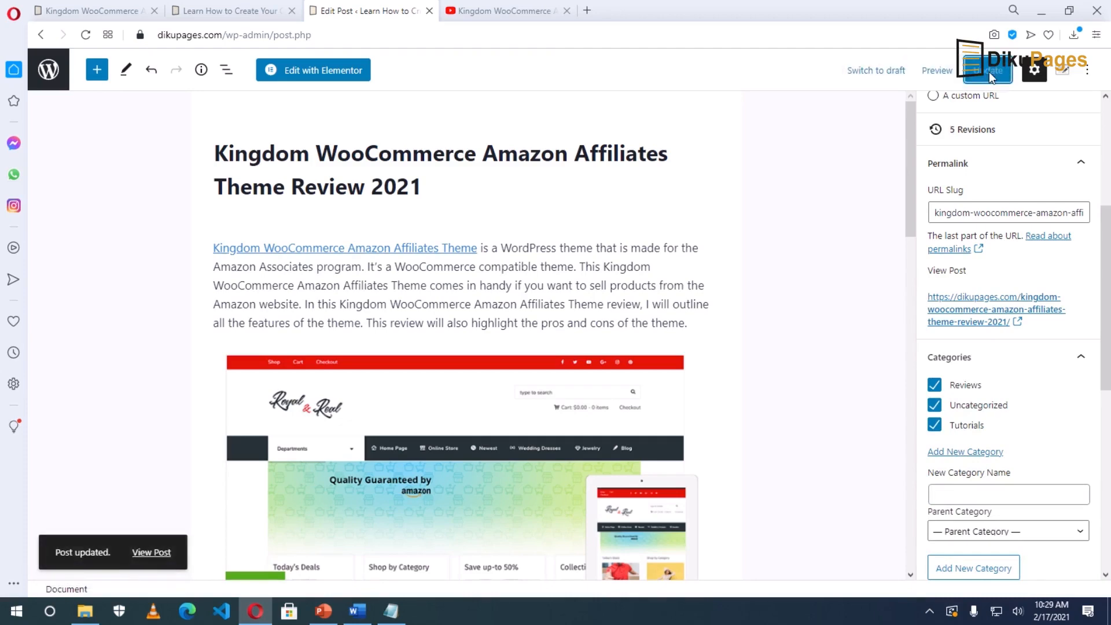
{"action": "left_click", "coordinate": [148, 553]}
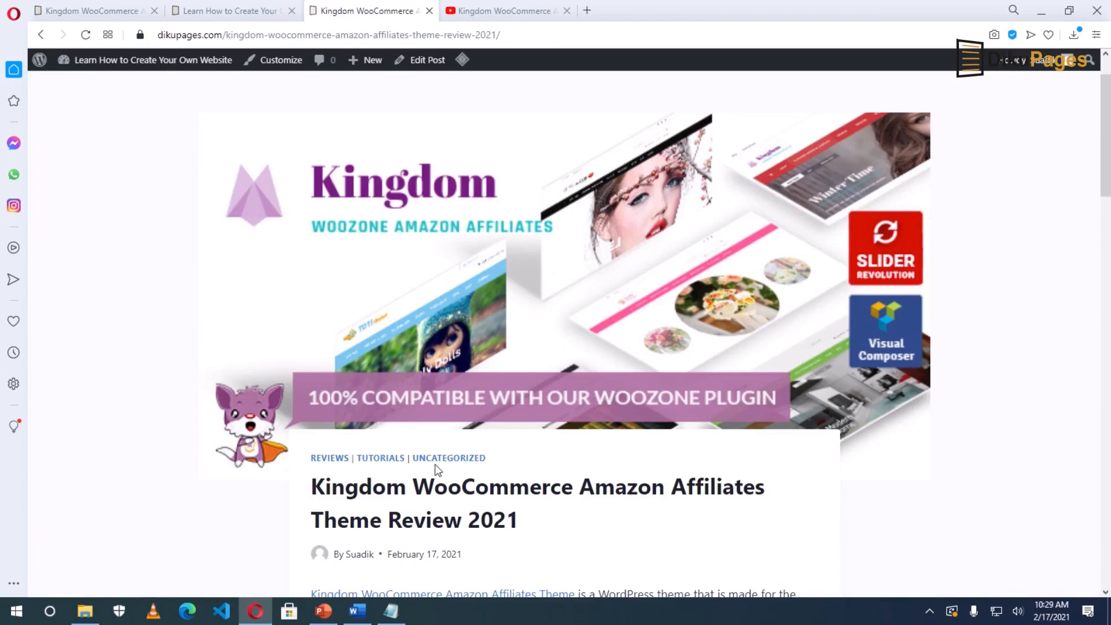
{"action": "scroll", "coordinate": [458, 472], "scroll_direction": "down", "scroll_amount": 1}
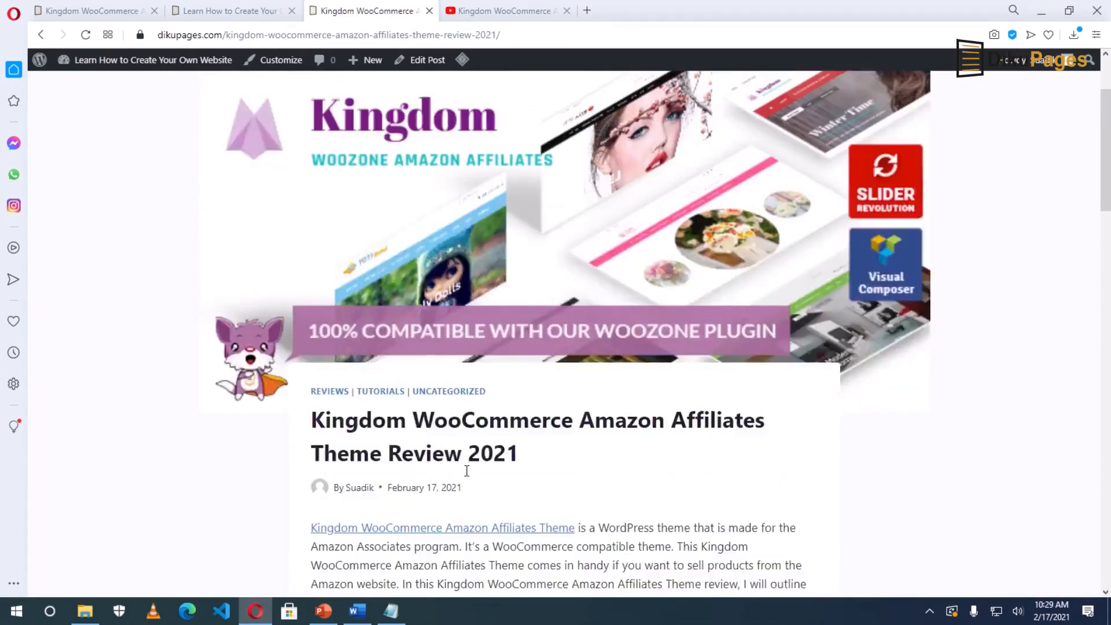
Uncheck Tutorials and Uncategorized, update the post, then open the Customizer's Blog Posts settings.
{"action": "scroll", "coordinate": [422, 465], "scroll_direction": "up", "scroll_amount": 2}
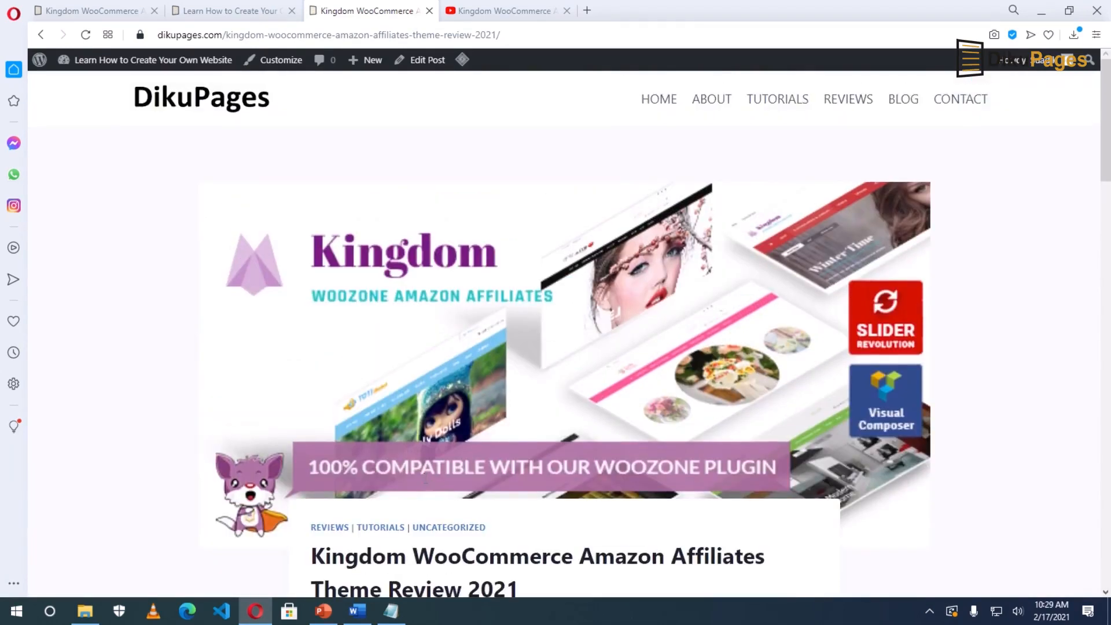
{"action": "left_click", "coordinate": [421, 60]}
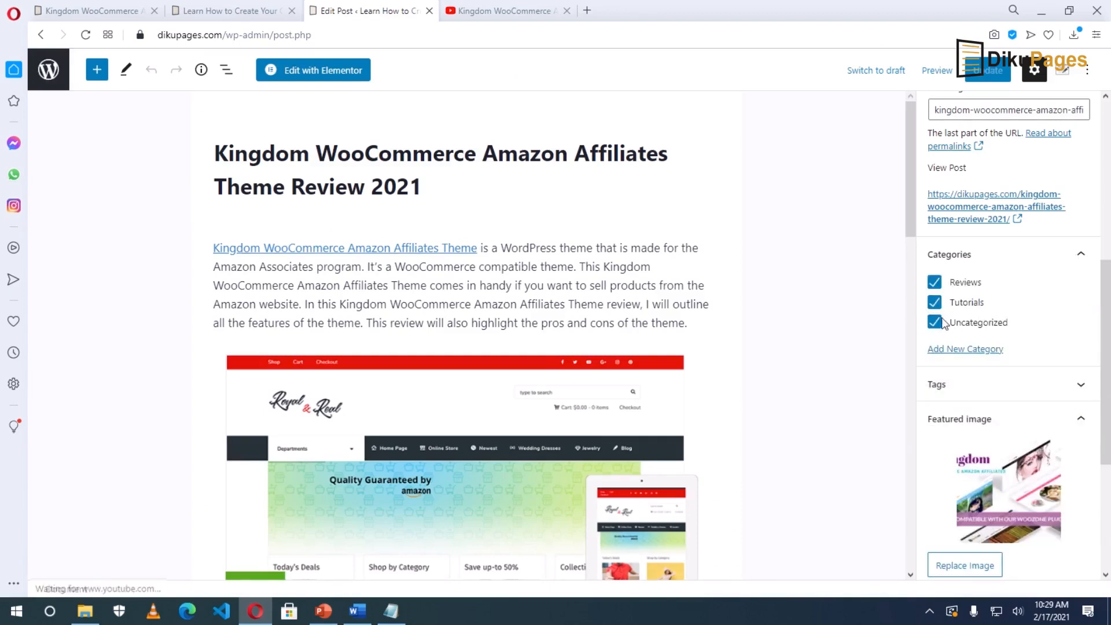
{"action": "left_click", "coordinate": [934, 302]}
{"action": "left_click", "coordinate": [935, 323]}
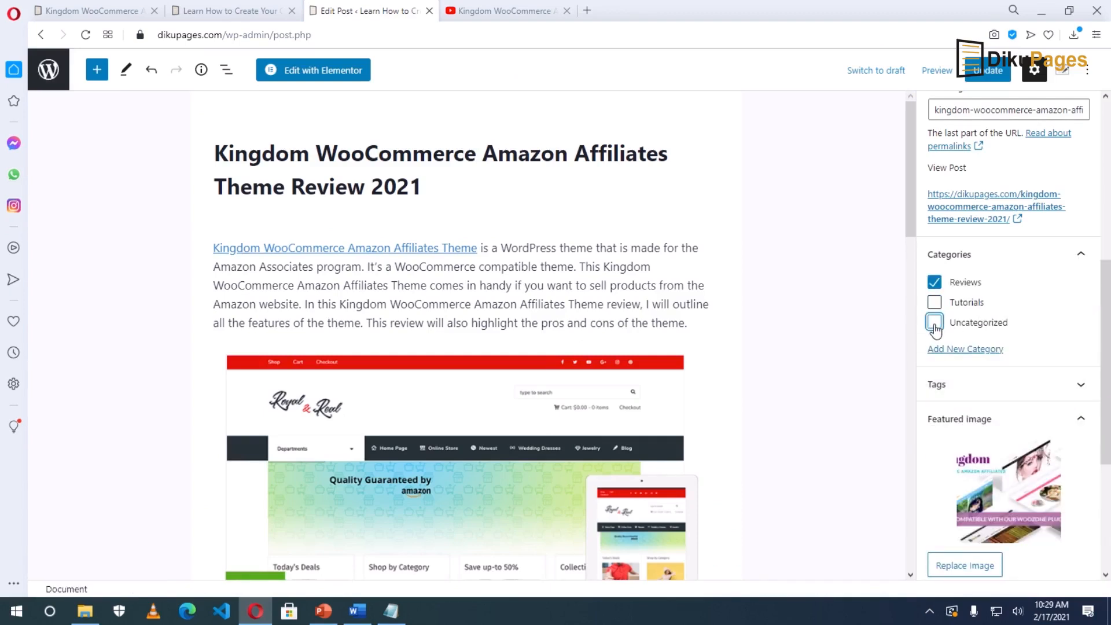
{"action": "left_click", "coordinate": [990, 71]}
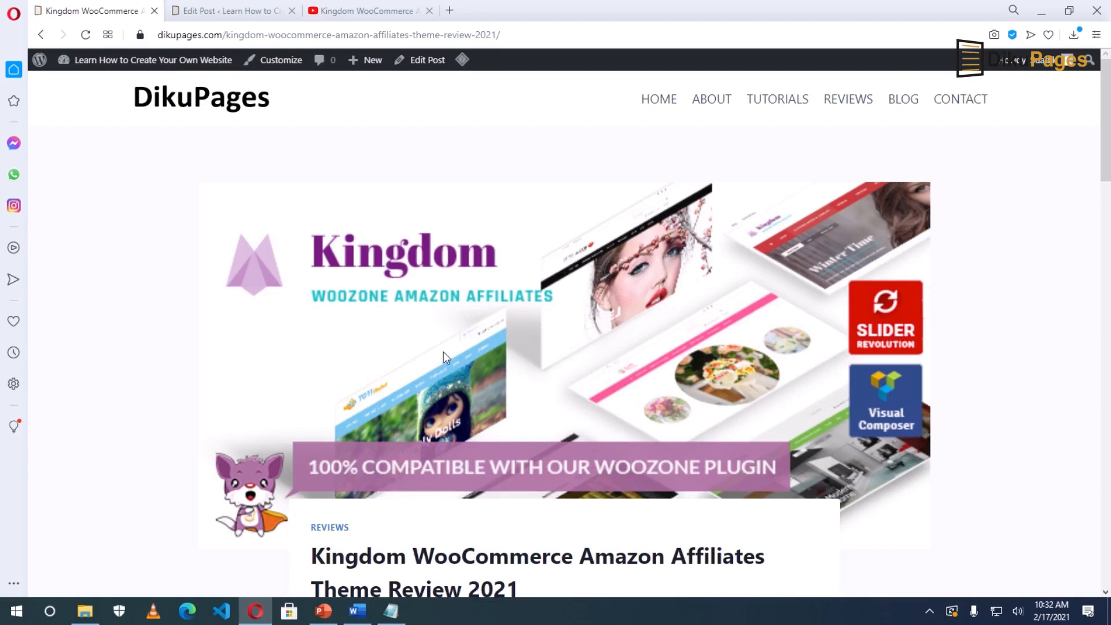
{"action": "left_click", "coordinate": [280, 64]}
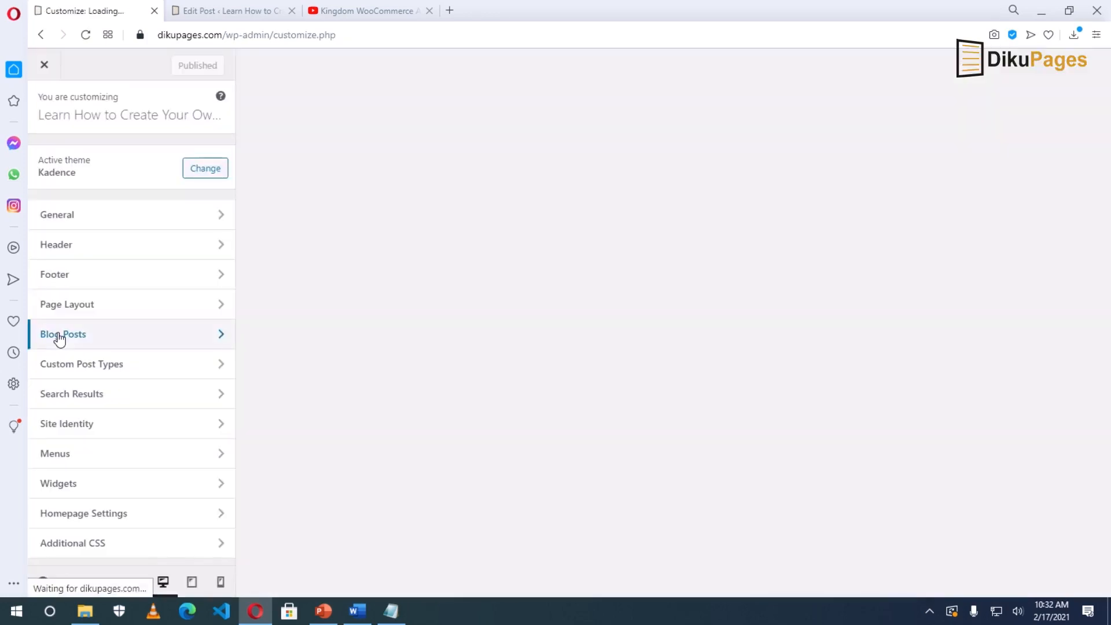
{"action": "left_click", "coordinate": [57, 334]}
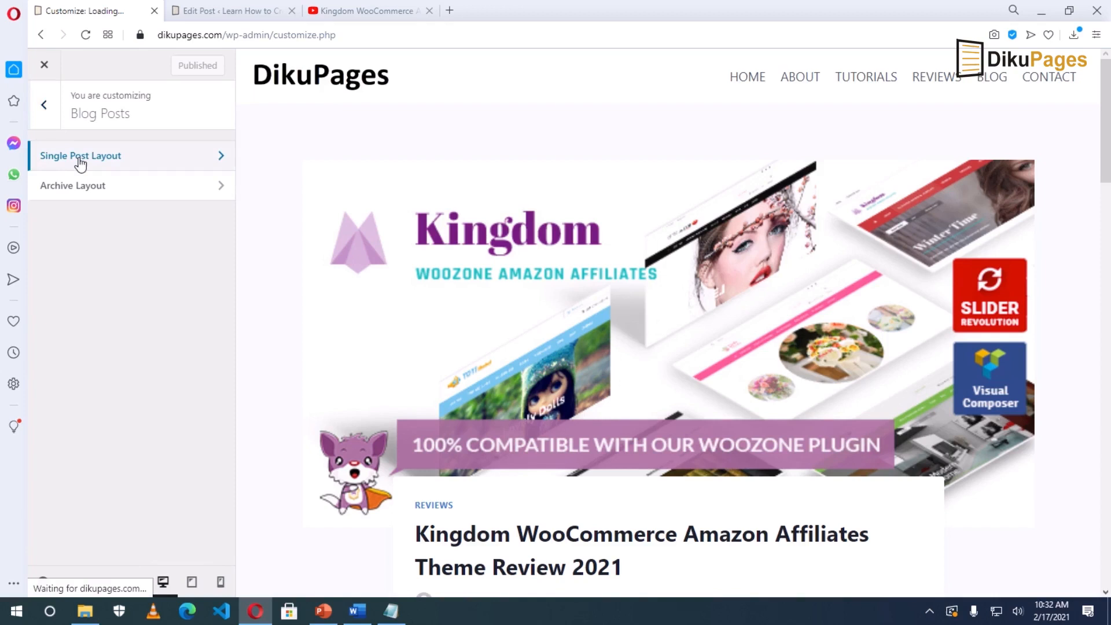
Try hiding the single-post title and a banner title layout, then restore the standard title.
{"action": "left_click", "coordinate": [78, 162]}
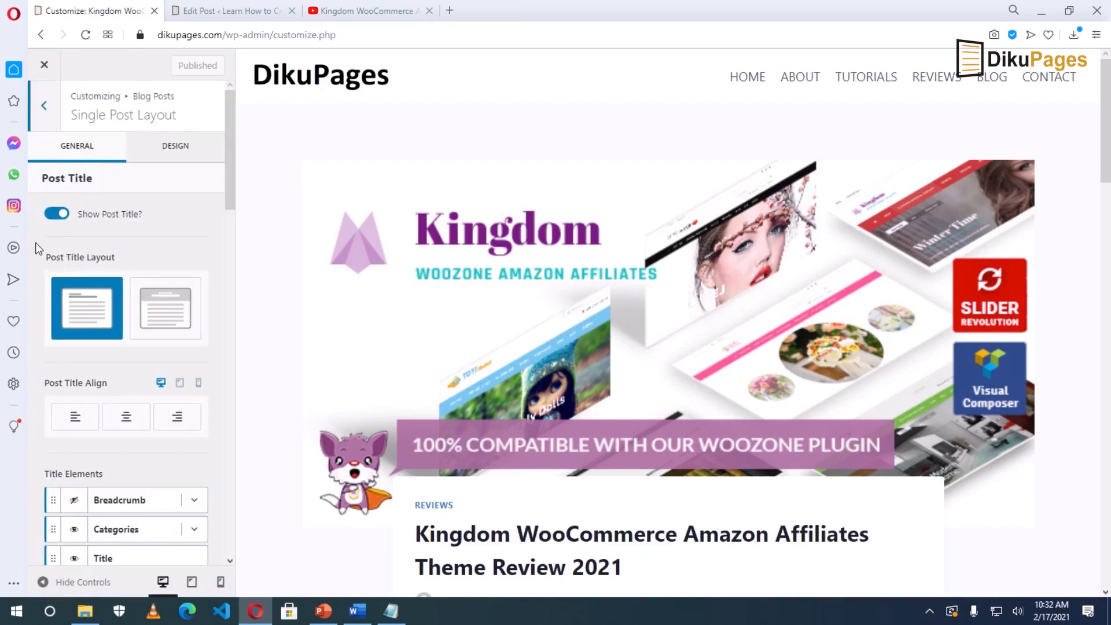
{"action": "left_click", "coordinate": [54, 214]}
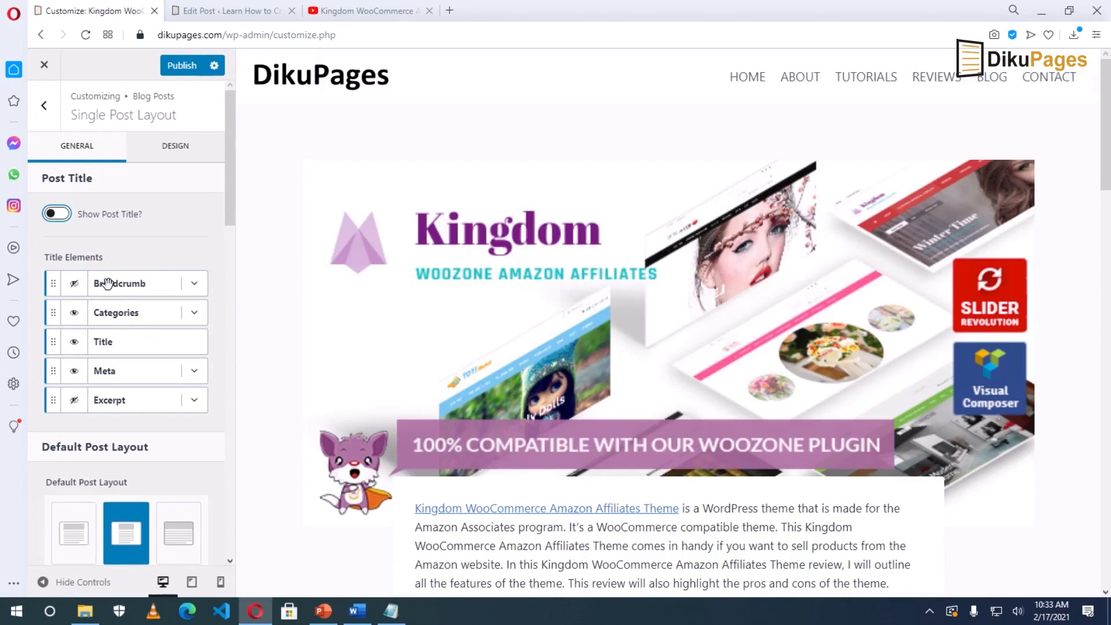
{"action": "left_click", "coordinate": [63, 214]}
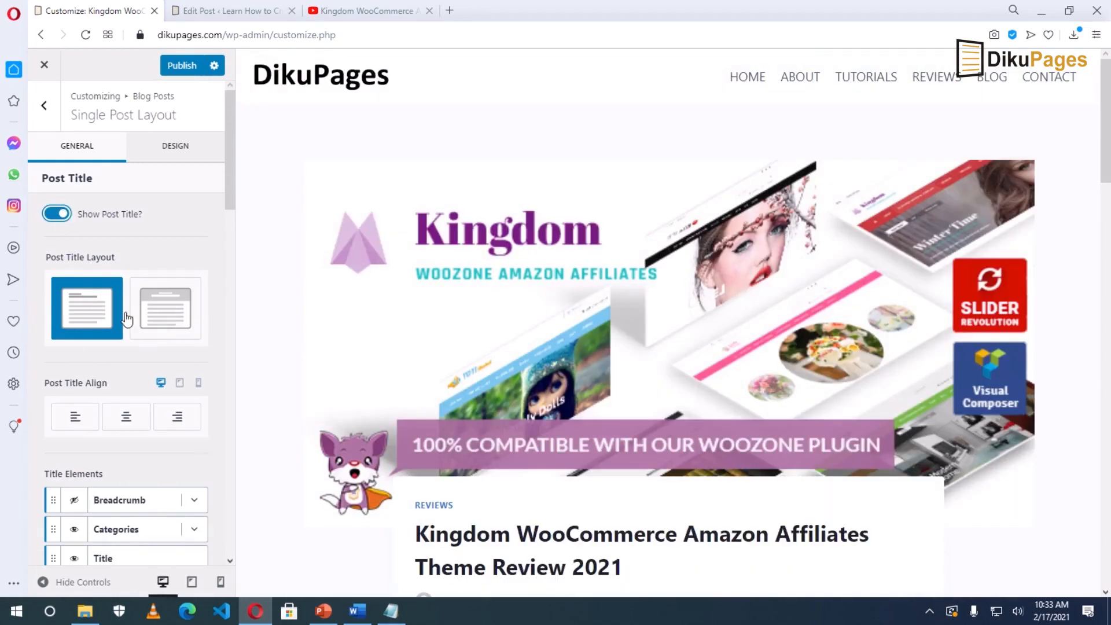
{"action": "left_click", "coordinate": [164, 313]}
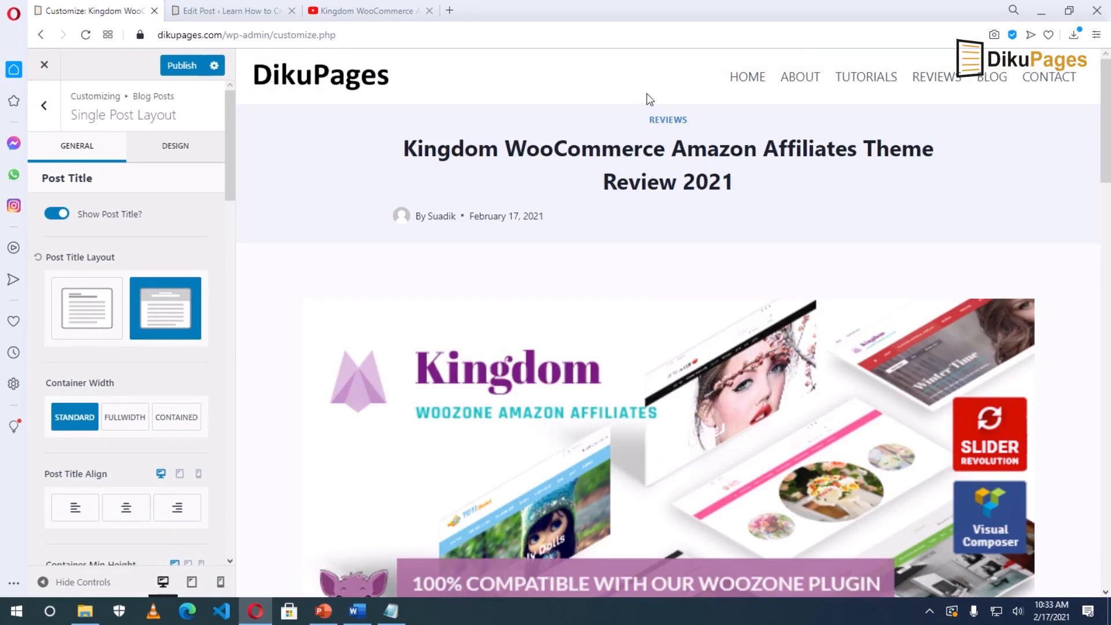
{"action": "left_click", "coordinate": [85, 312]}
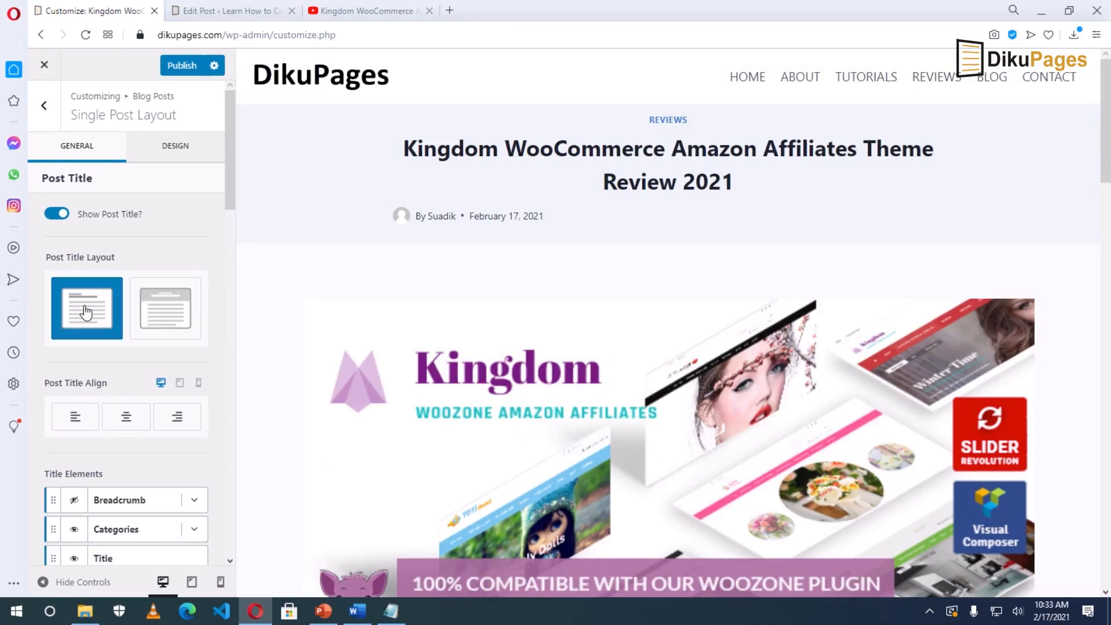
Give single posts a right sidebar and publish the layout change.
{"action": "key", "text": "ctrl+f"}
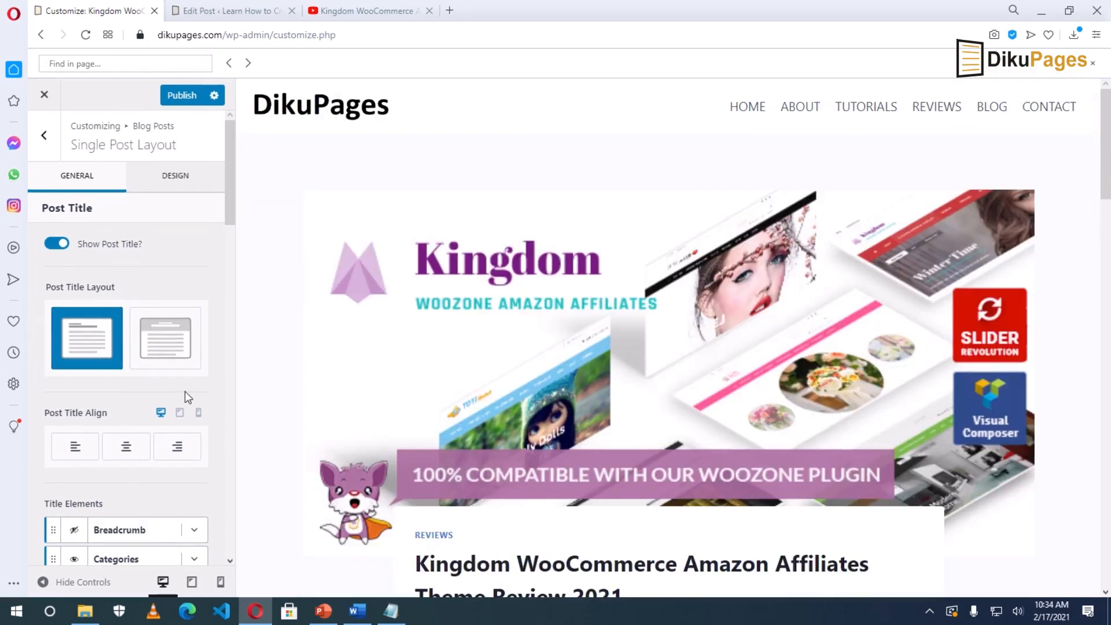
{"action": "scroll", "coordinate": [185, 397], "scroll_direction": "down", "scroll_amount": 8}
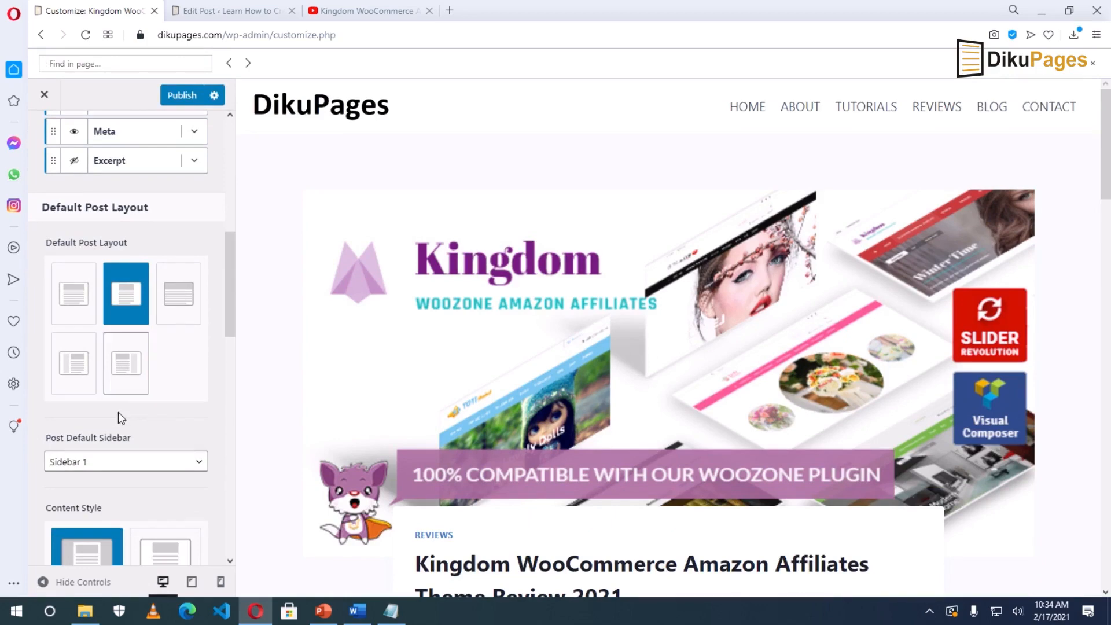
{"action": "left_click", "coordinate": [78, 367]}
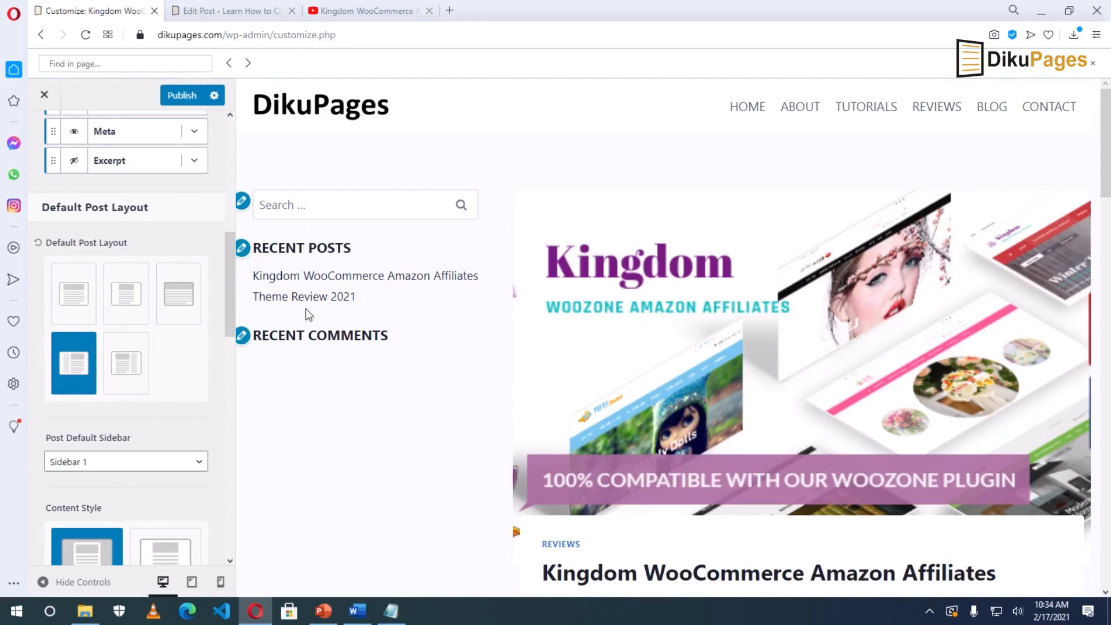
{"action": "left_click", "coordinate": [123, 363]}
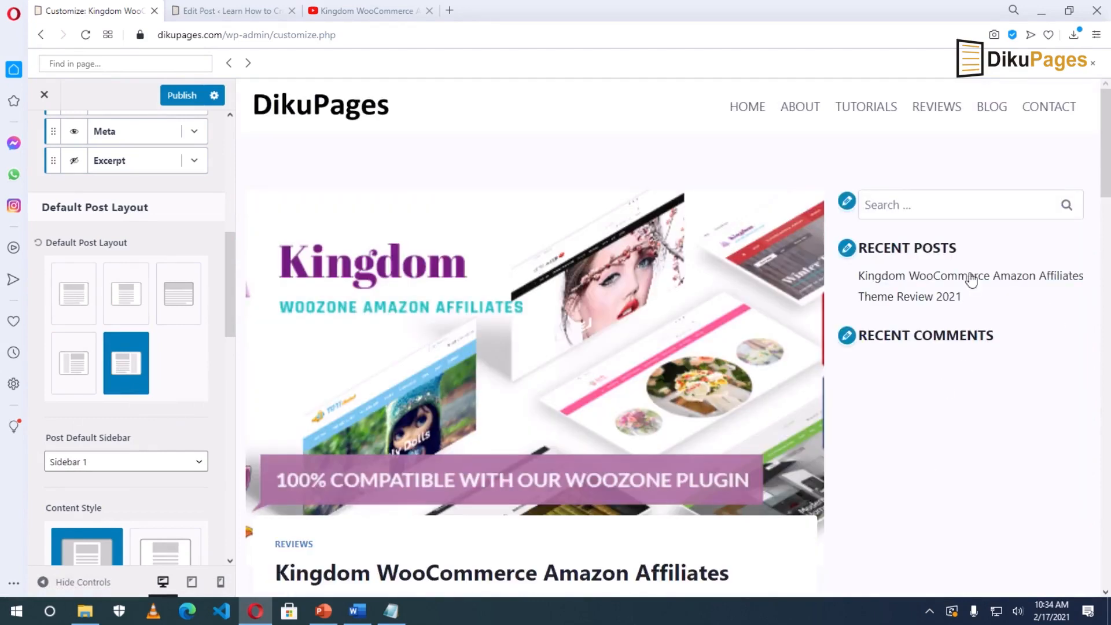
{"action": "left_click", "coordinate": [181, 95]}
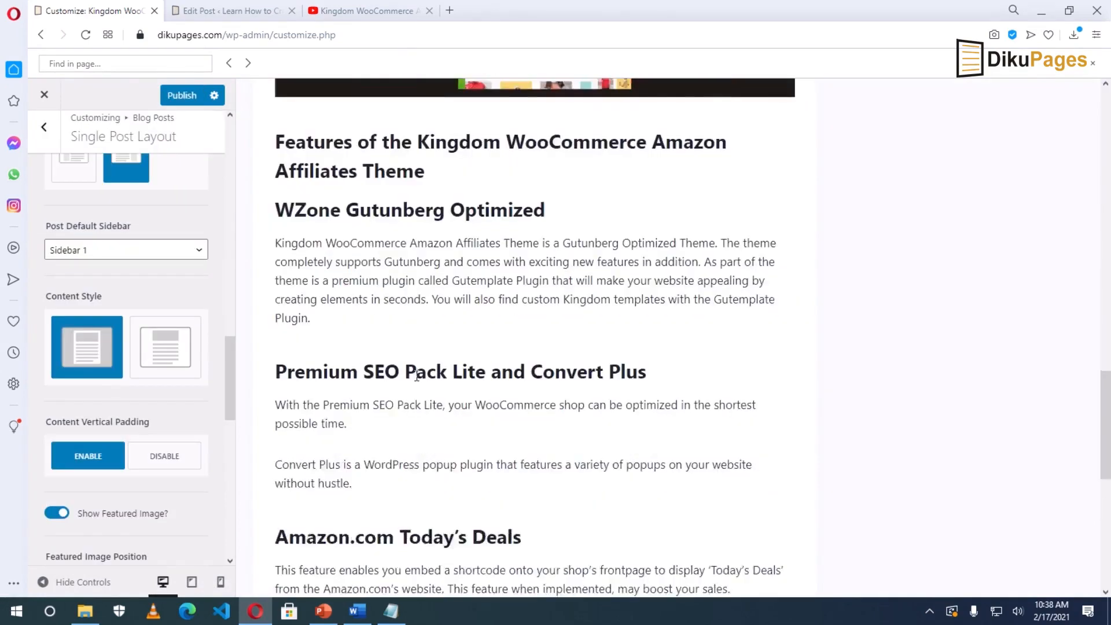
Enable the post author box, set its style to Center, and publish.
{"action": "scroll", "coordinate": [417, 376], "scroll_direction": "down", "scroll_amount": 6}
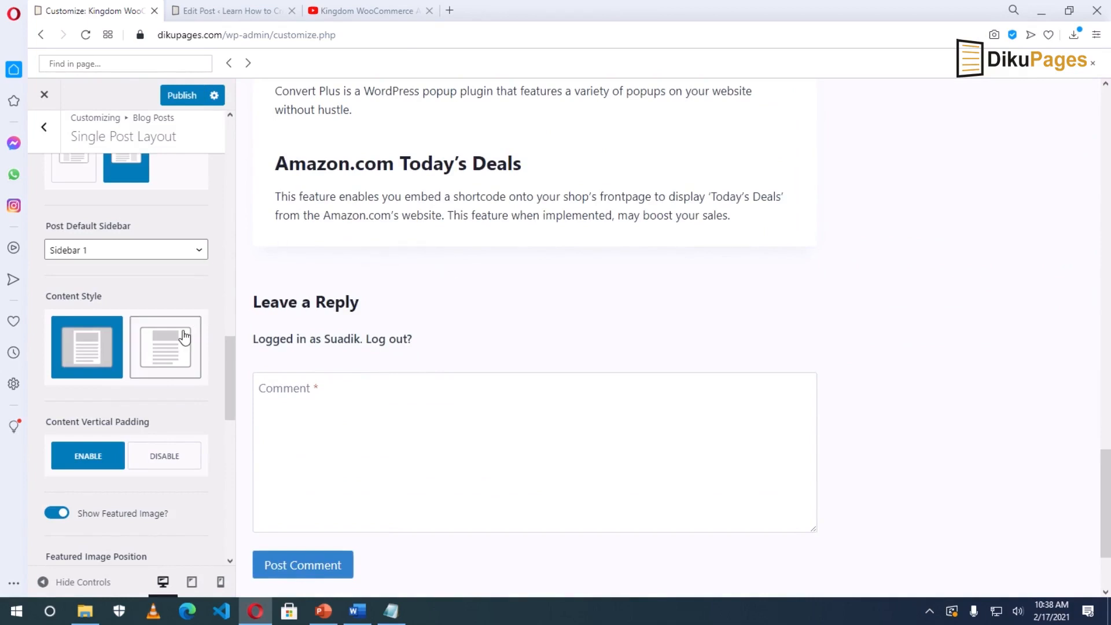
{"action": "scroll", "coordinate": [182, 269], "scroll_direction": "down", "scroll_amount": 10}
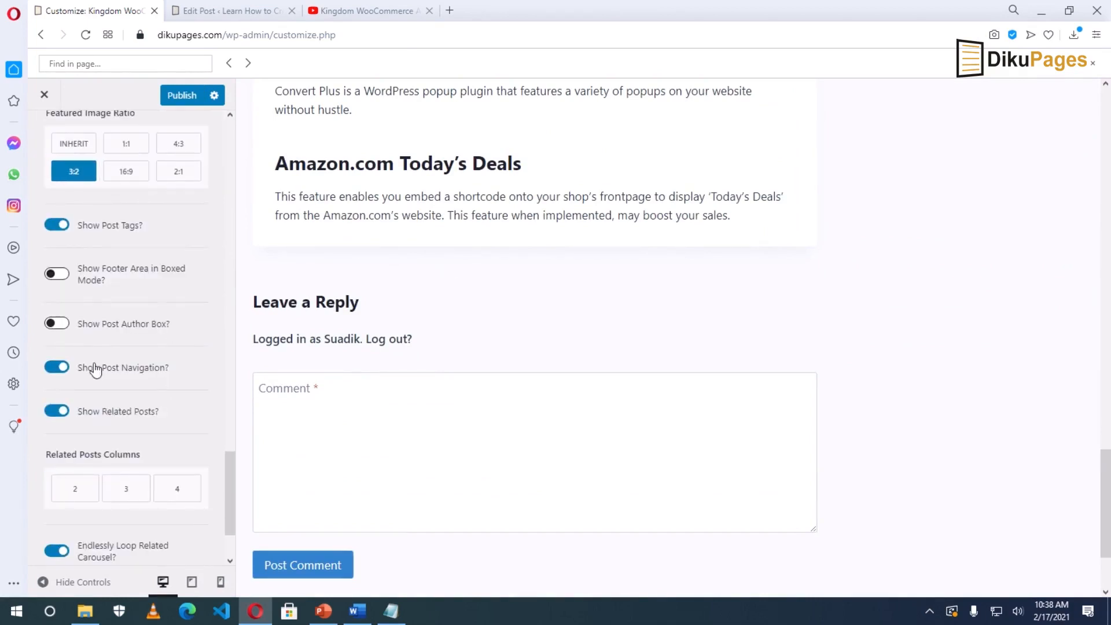
{"action": "left_click", "coordinate": [58, 326]}
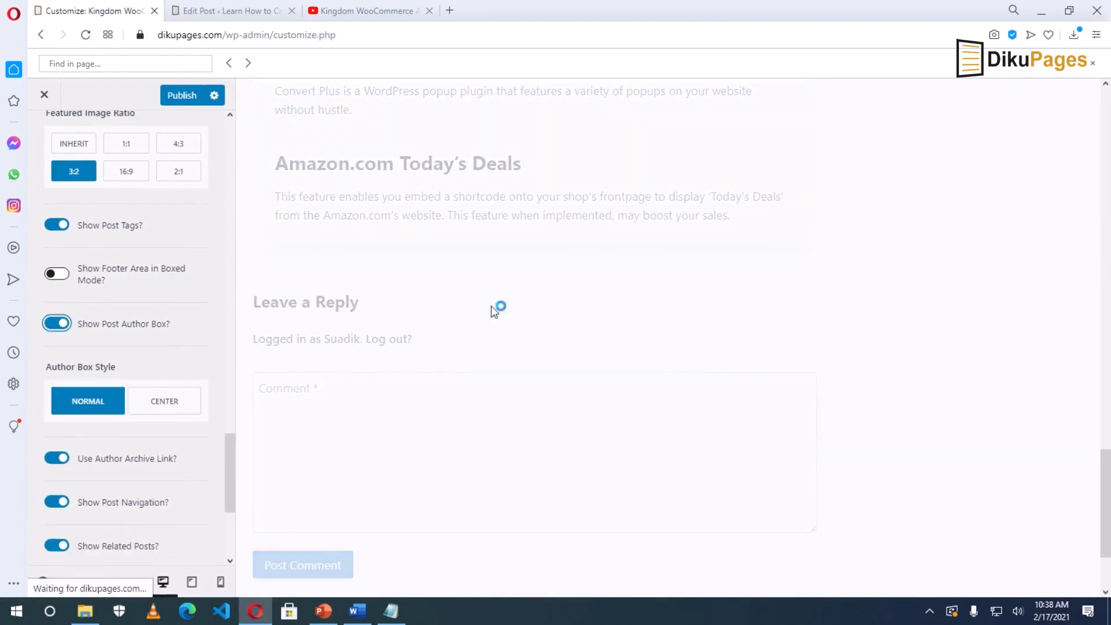
{"action": "left_click", "coordinate": [165, 401]}
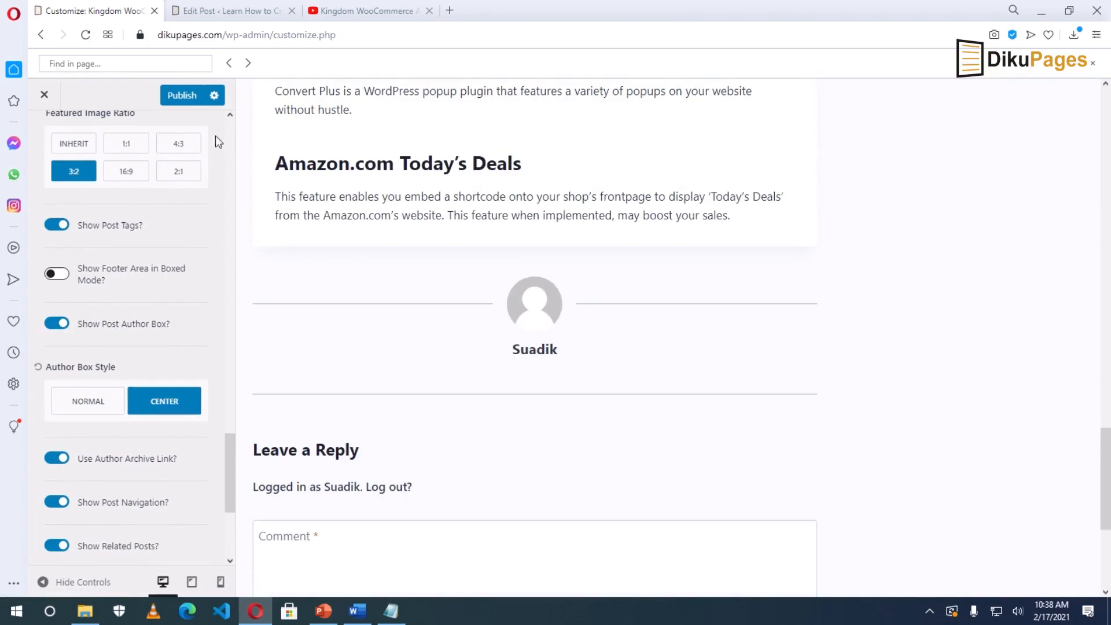
{"action": "left_click", "coordinate": [177, 95]}
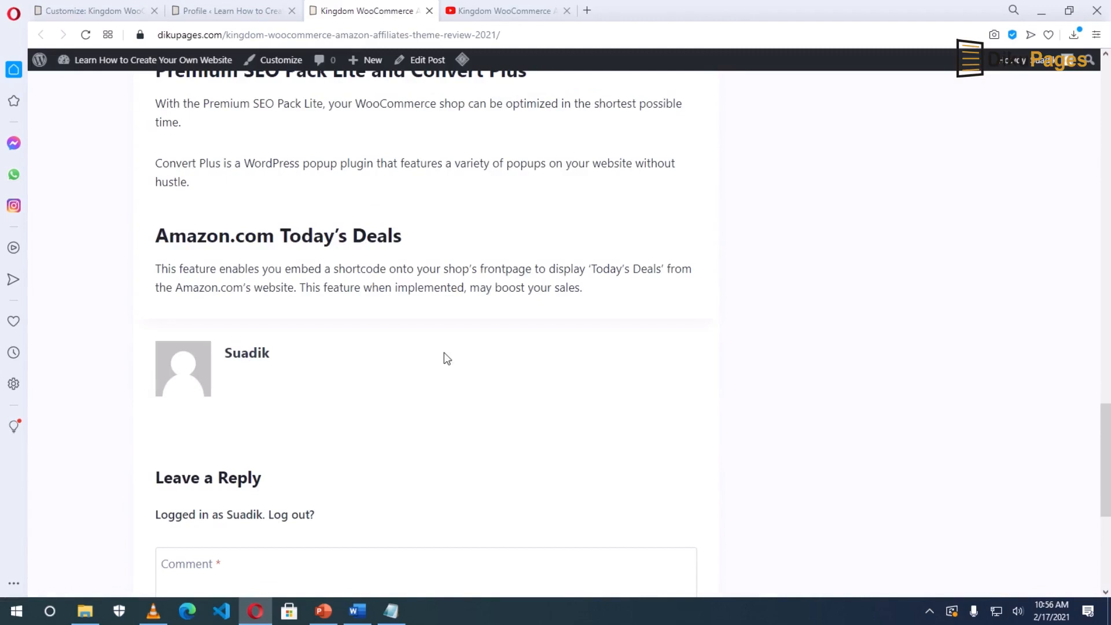
Enter the user's first and last name and display the full name publicly.
{"action": "mouse_move", "coordinate": [1036, 69]}
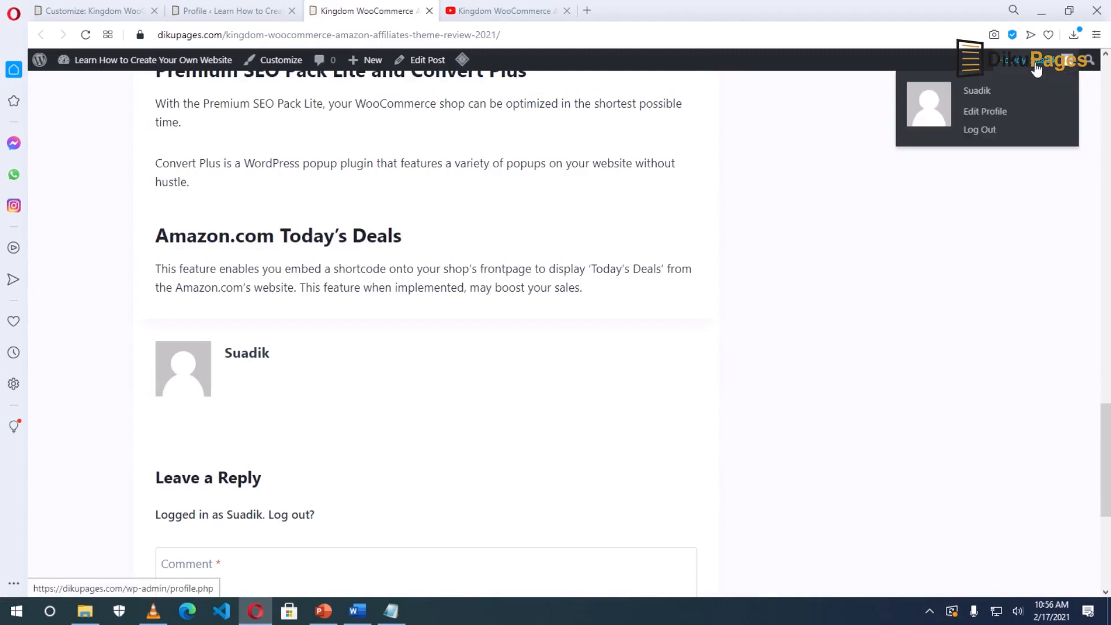
{"action": "left_click", "coordinate": [996, 114]}
{"action": "scroll", "coordinate": [476, 352], "scroll_direction": "down", "scroll_amount": 3}
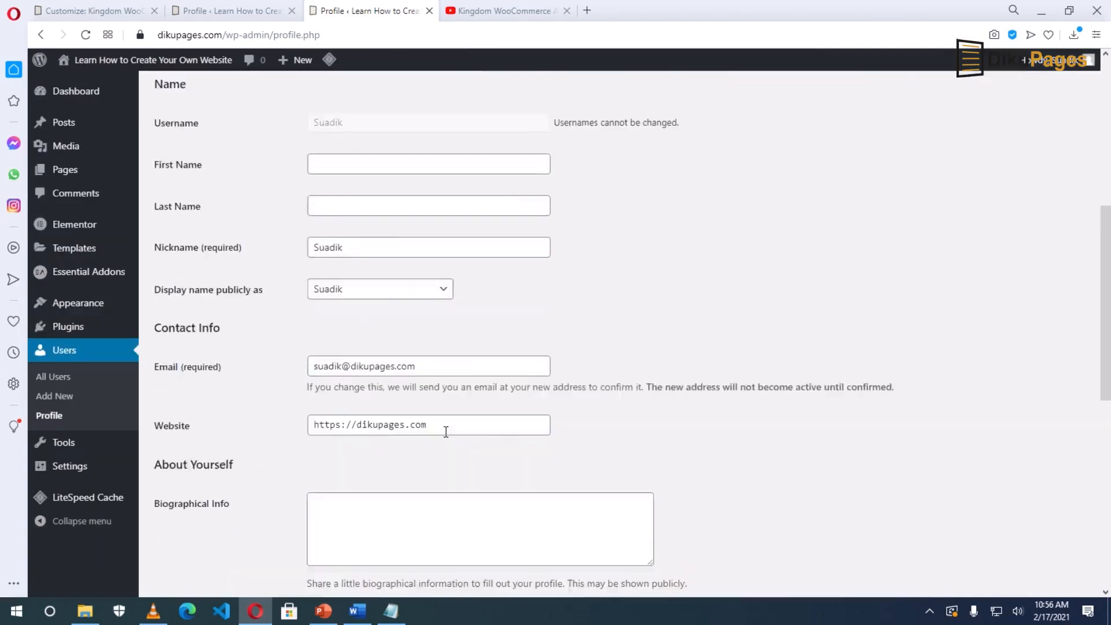
{"action": "left_click", "coordinate": [354, 230]}
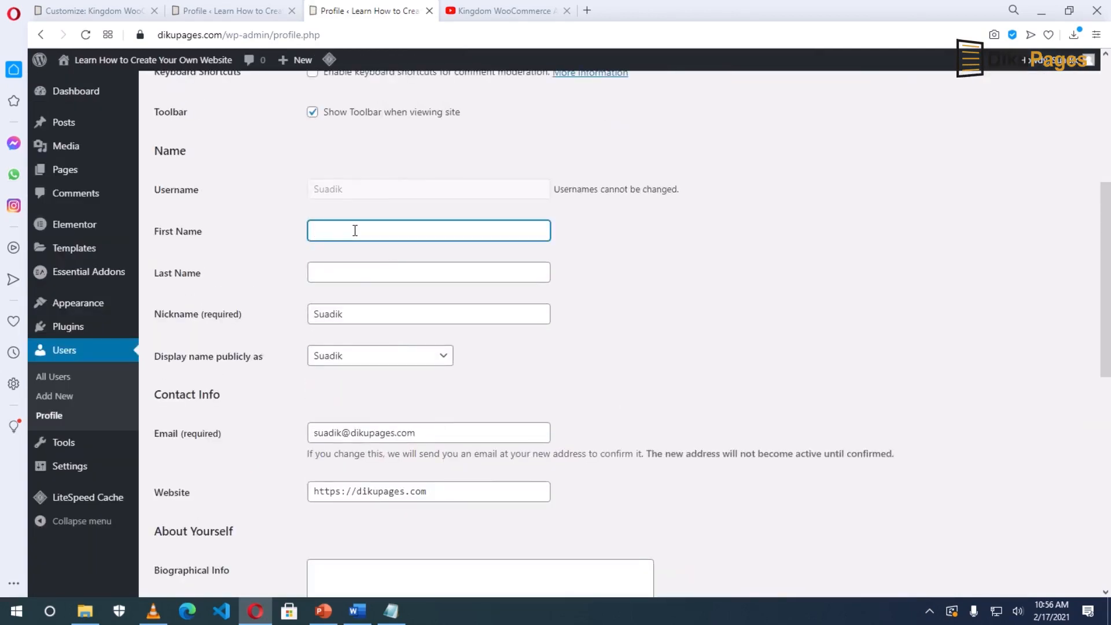
{"action": "type", "text": "Suadiku"}
{"action": "key", "text": "Tab"}
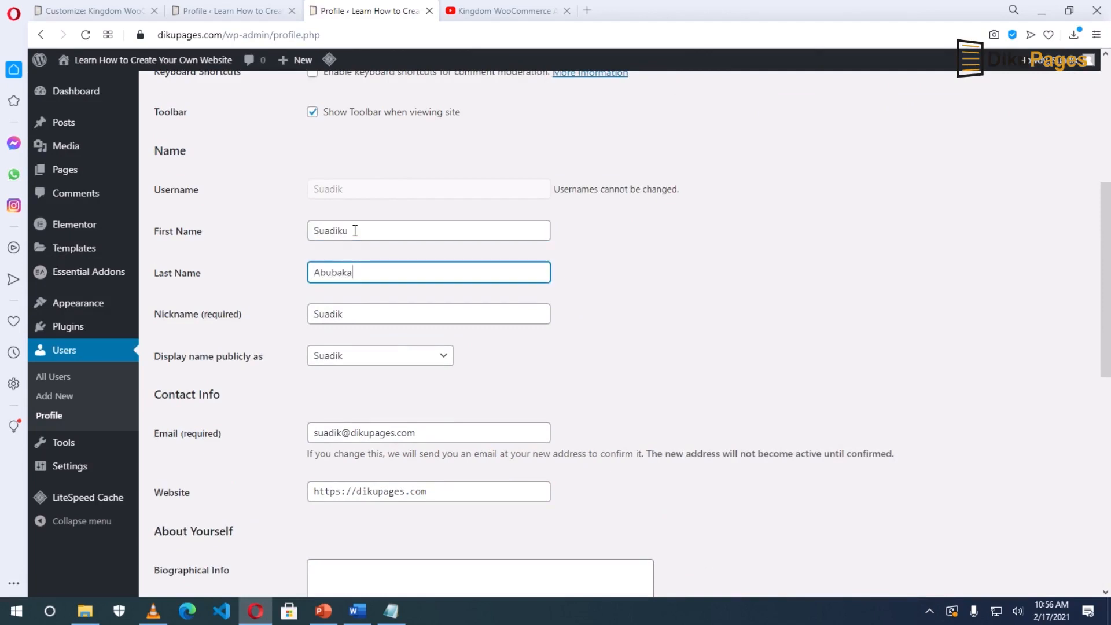
{"action": "left_click", "coordinate": [370, 313]}
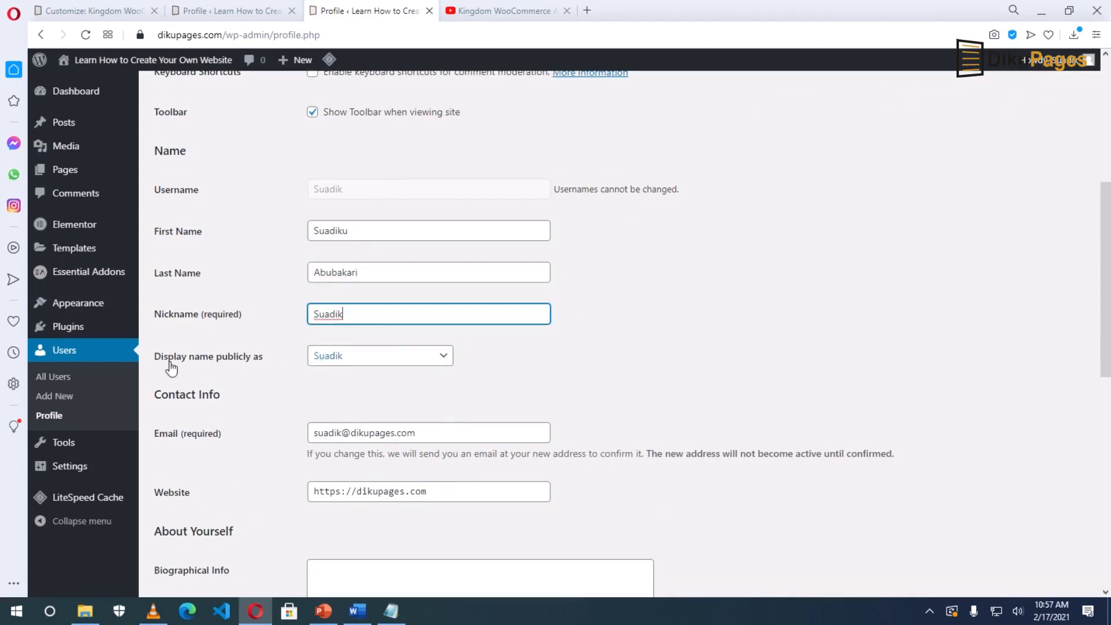
{"action": "left_click", "coordinate": [358, 359]}
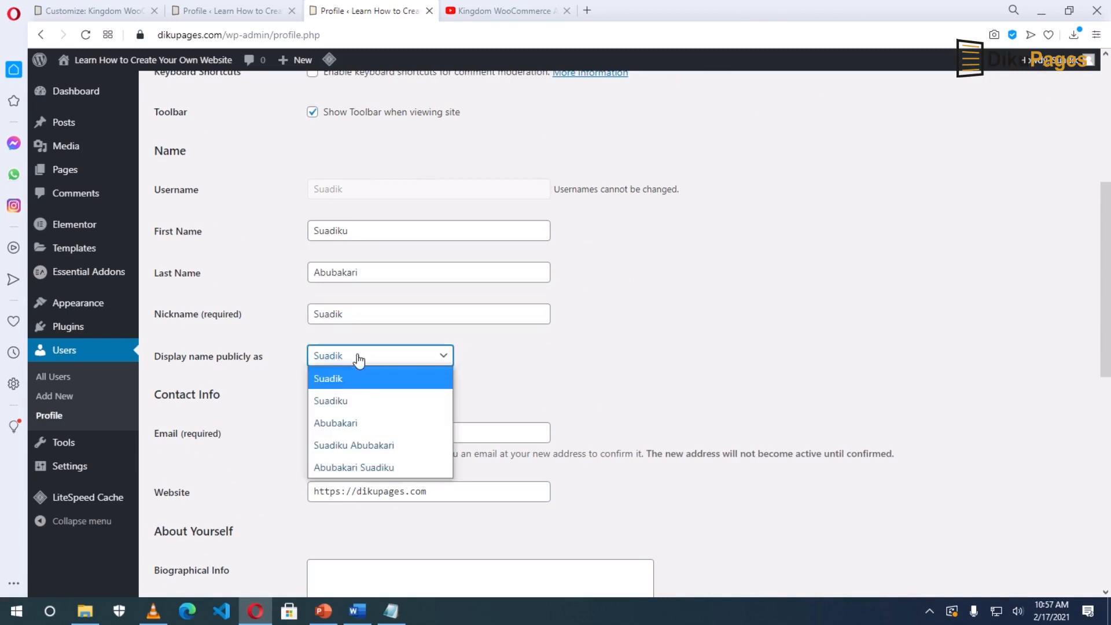
{"action": "left_click", "coordinate": [348, 445]}
Add the bio 'I am a Web Designer with over 10 years of experience…' and update the profile.
{"action": "scroll", "coordinate": [389, 426], "scroll_direction": "down", "scroll_amount": 3}
{"action": "left_click", "coordinate": [397, 375]}
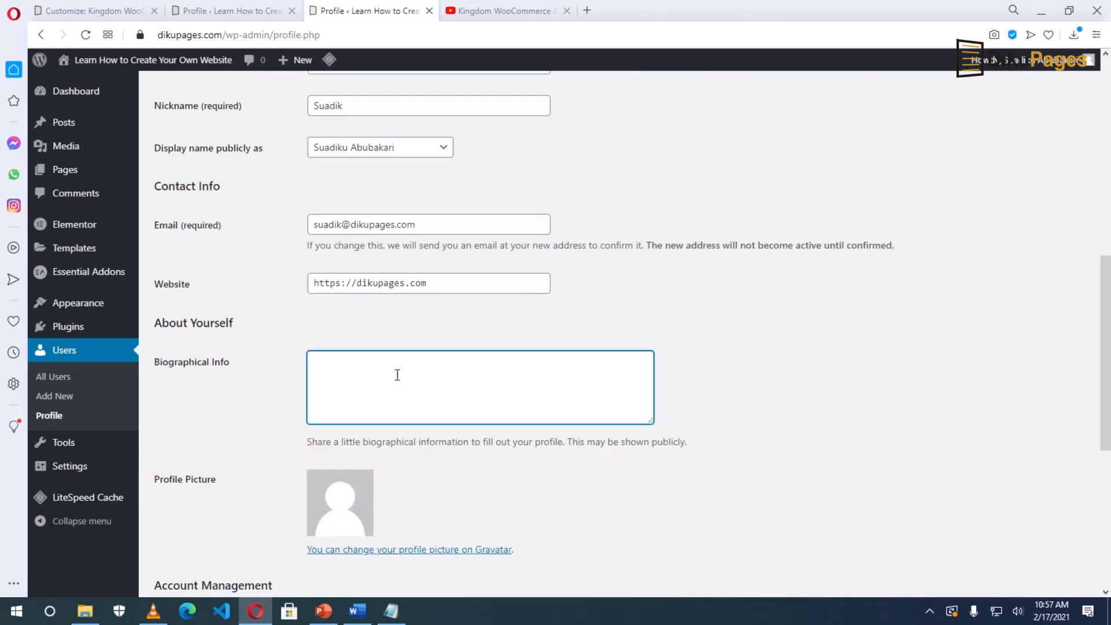
{"action": "type", "text": "I am a Web Designer with over 10 years of experience and a fan of small businesses."}
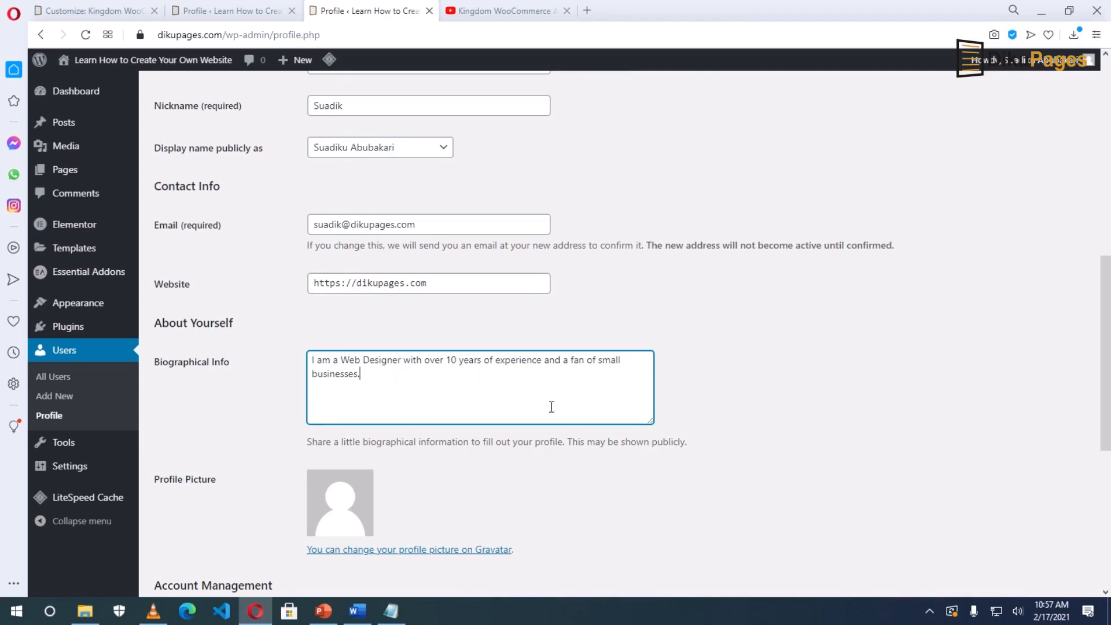
{"action": "scroll", "coordinate": [552, 406], "scroll_direction": "down", "scroll_amount": 7}
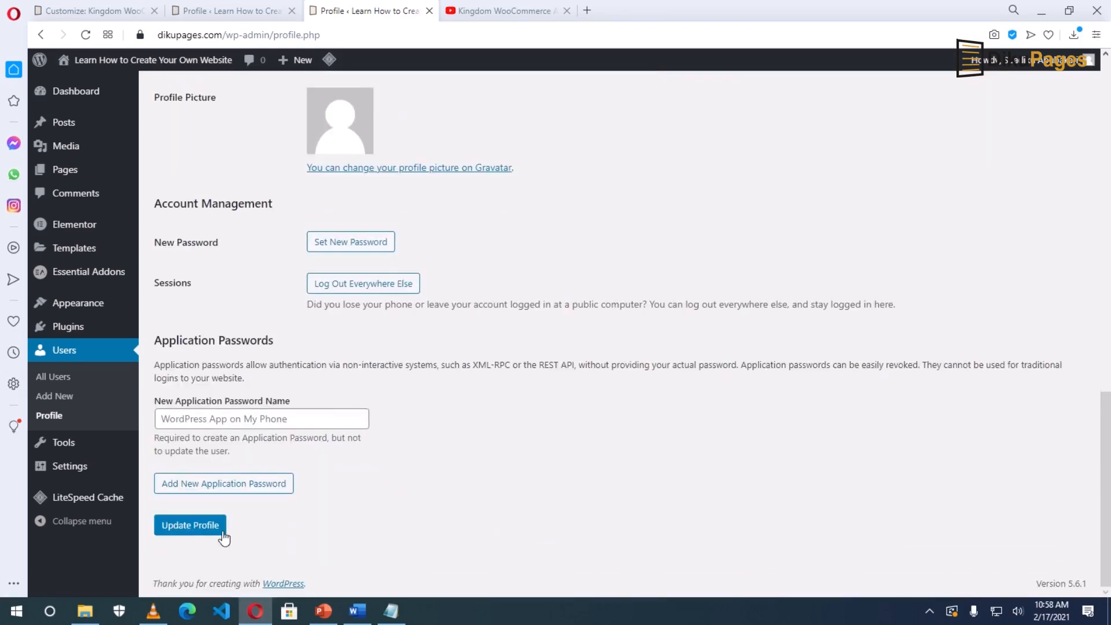
{"action": "left_click", "coordinate": [195, 530]}
{"action": "scroll", "coordinate": [454, 524], "scroll_direction": "down", "scroll_amount": 10}
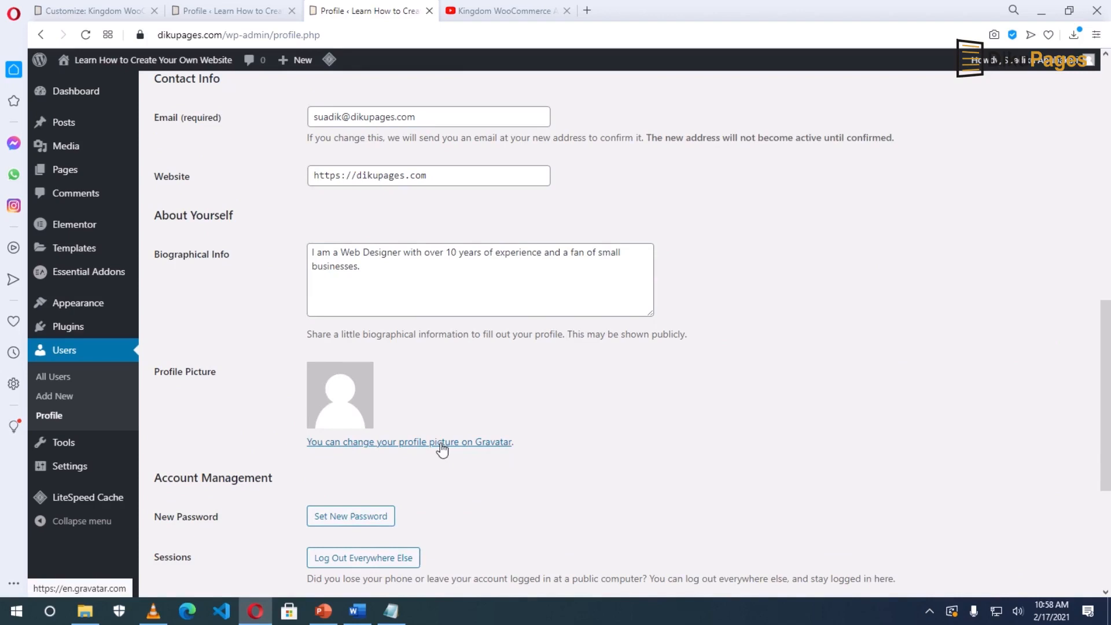
Open the Gravatar link in a new tab, view it, and return to the profile tab.
{"action": "right_click", "coordinate": [424, 443]}
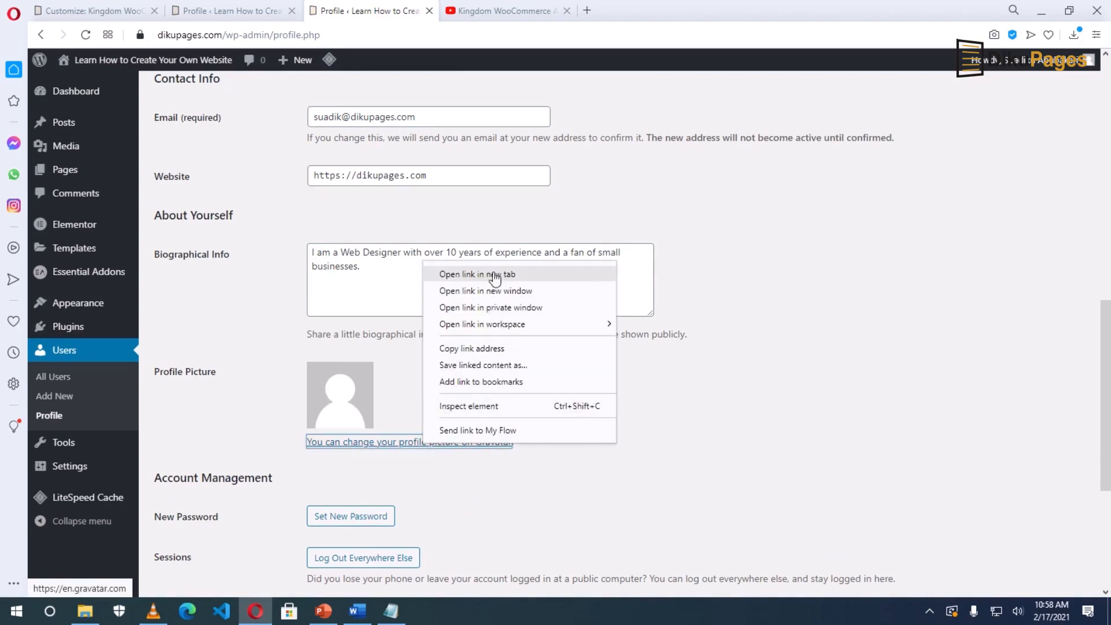
{"action": "left_click", "coordinate": [486, 274]}
{"action": "left_click", "coordinate": [483, 17]}
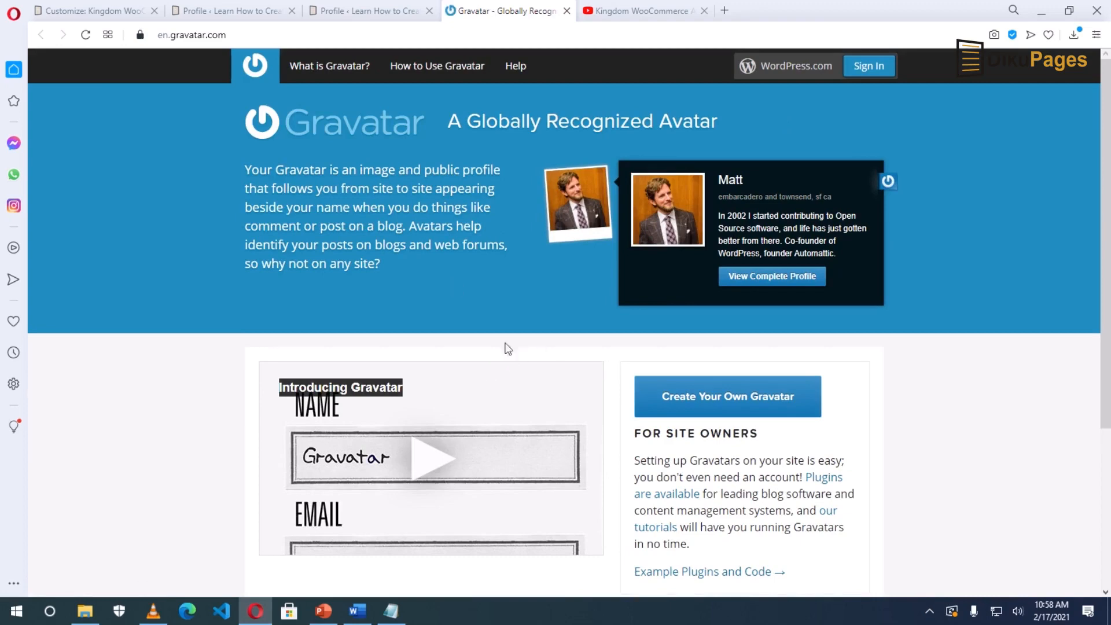
{"action": "left_click", "coordinate": [318, 16]}
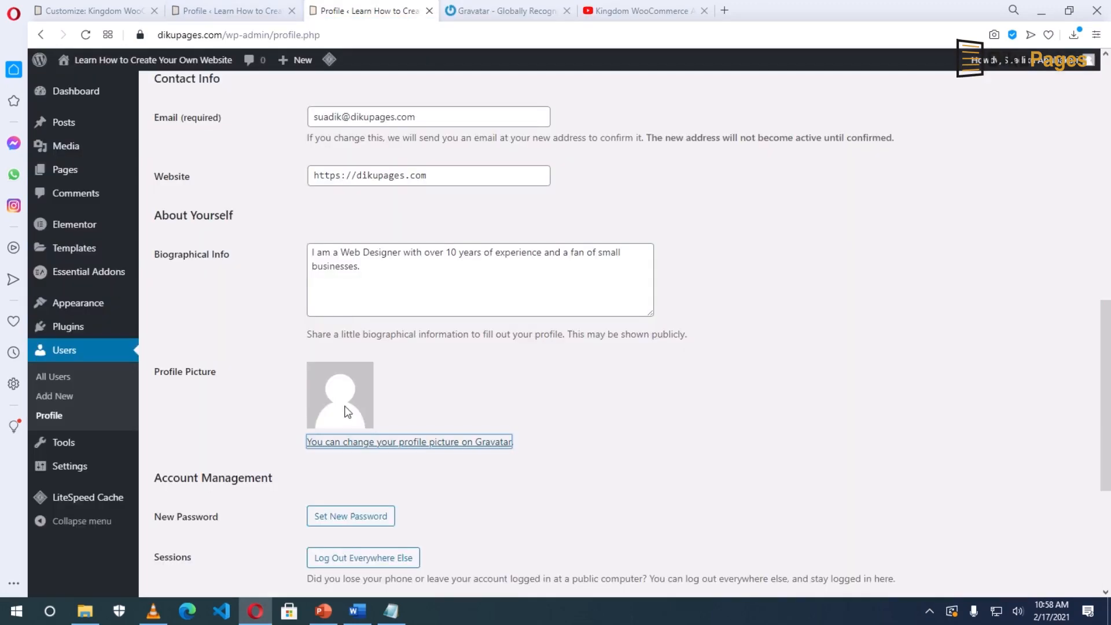
Select the account e-mail, then visit the site's home page and its Blog page.
{"action": "triple_click", "coordinate": [424, 117]}
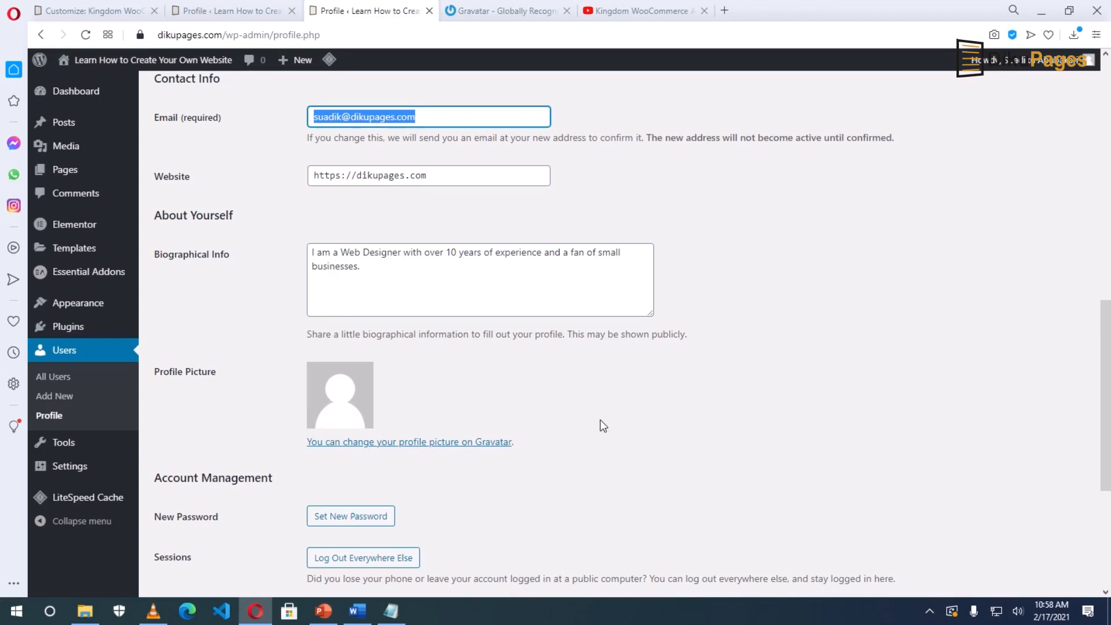
{"action": "left_click", "coordinate": [100, 62]}
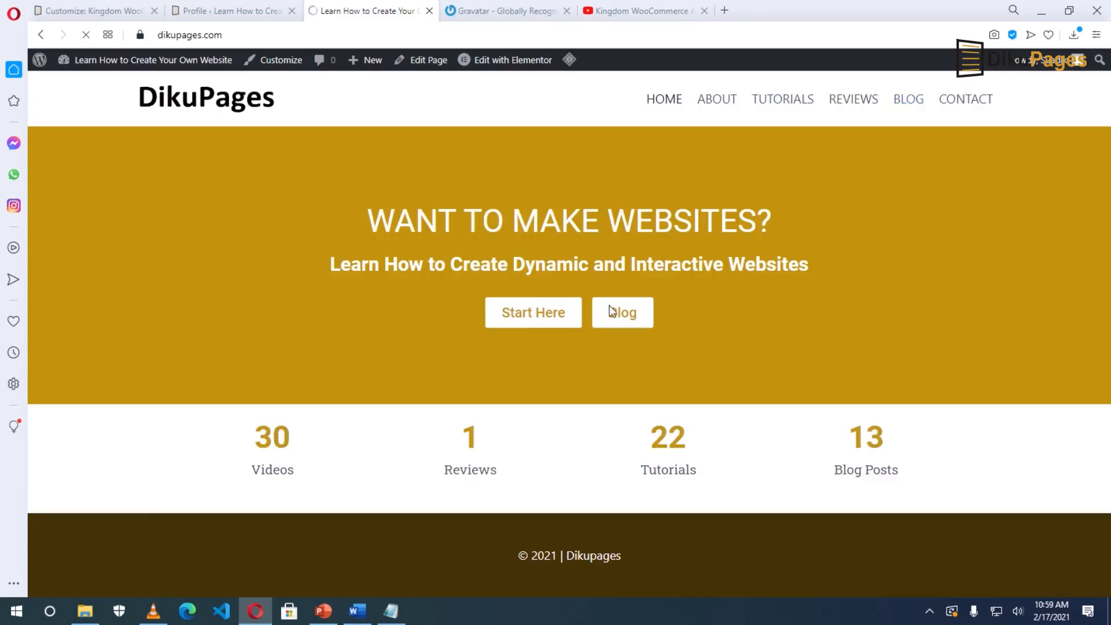
{"action": "left_click", "coordinate": [611, 311]}
Look over the Kingdom review post, return to the Blog page, then go to the homepage.
{"action": "left_click", "coordinate": [277, 385]}
{"action": "scroll", "coordinate": [393, 415], "scroll_direction": "down", "scroll_amount": 8}
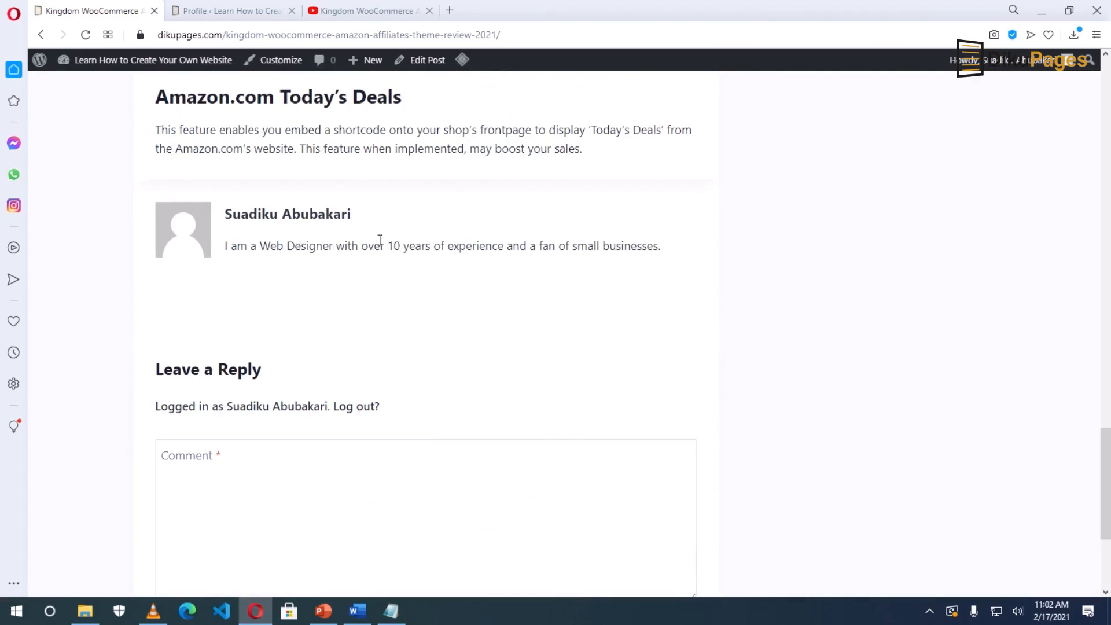
{"action": "scroll", "coordinate": [330, 216], "scroll_direction": "up", "scroll_amount": 8}
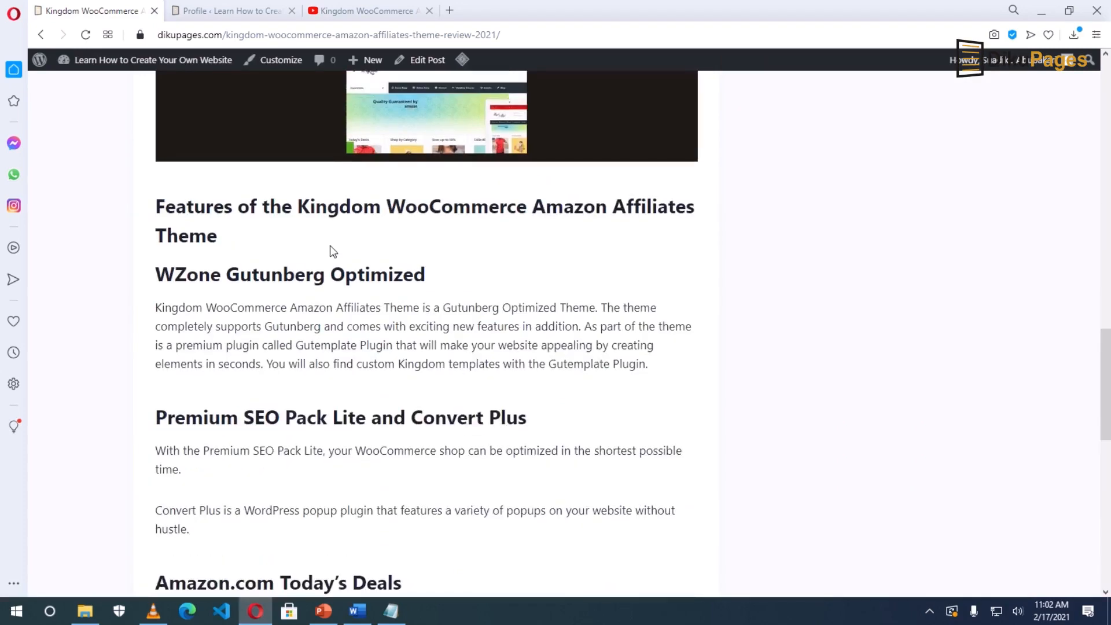
{"action": "scroll", "coordinate": [331, 246], "scroll_direction": "up", "scroll_amount": 15}
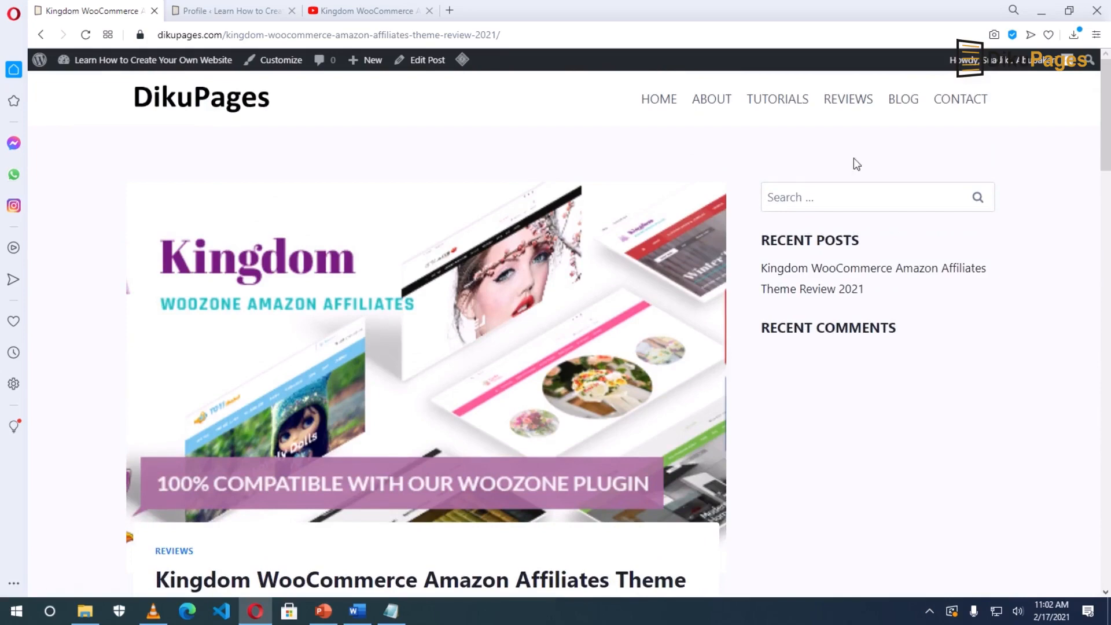
{"action": "left_click", "coordinate": [903, 100]}
{"action": "scroll", "coordinate": [523, 409], "scroll_direction": "down", "scroll_amount": 3}
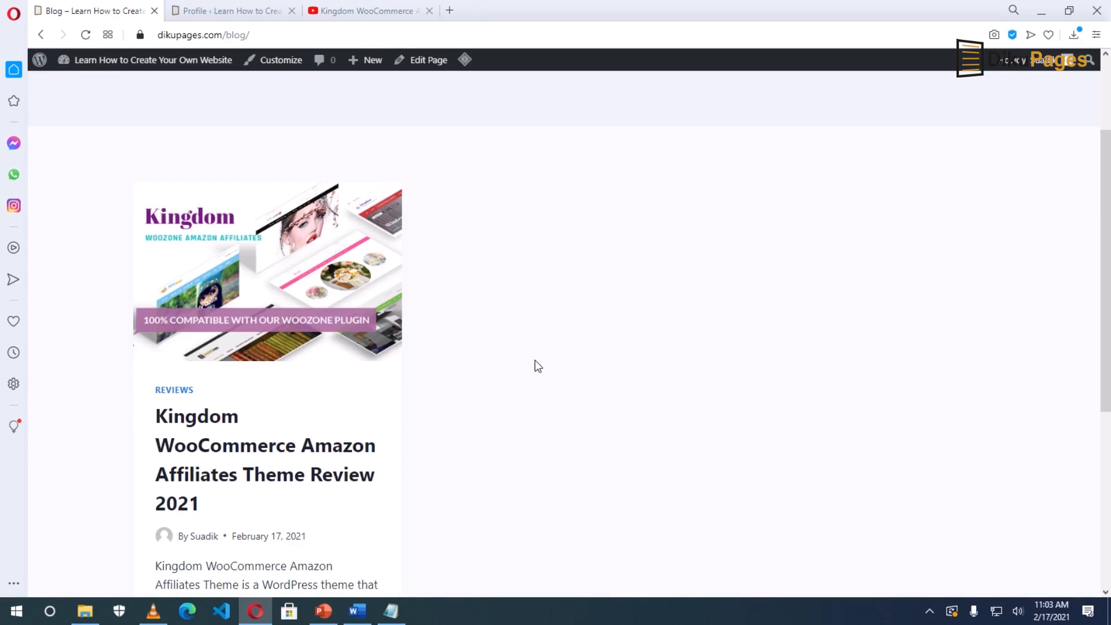
{"action": "scroll", "coordinate": [554, 389], "scroll_direction": "up", "scroll_amount": 3}
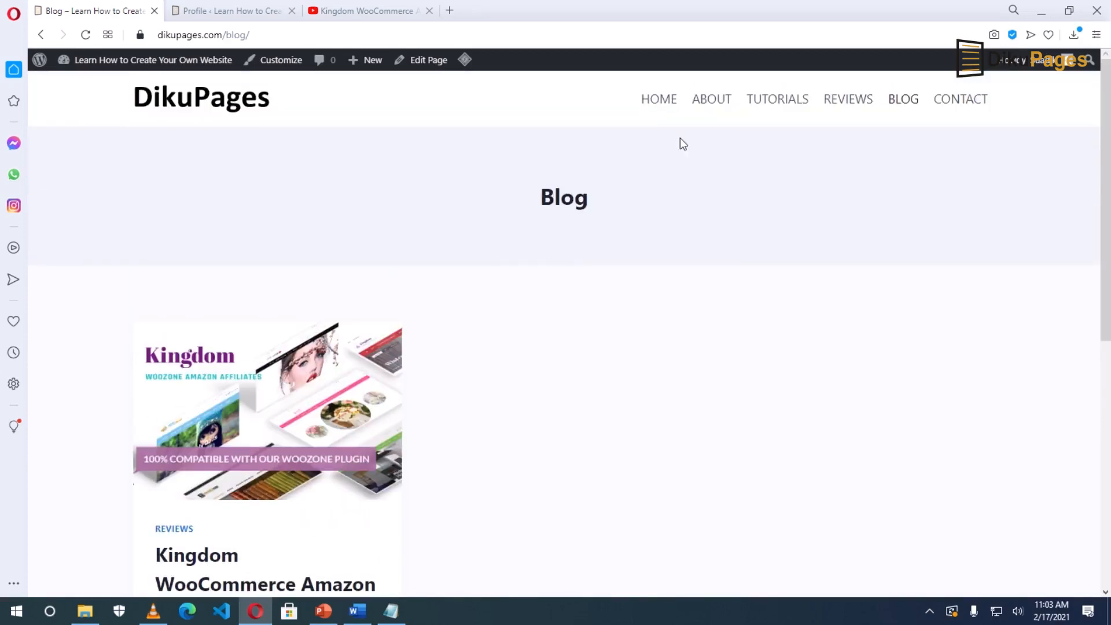
{"action": "left_click", "coordinate": [657, 104]}
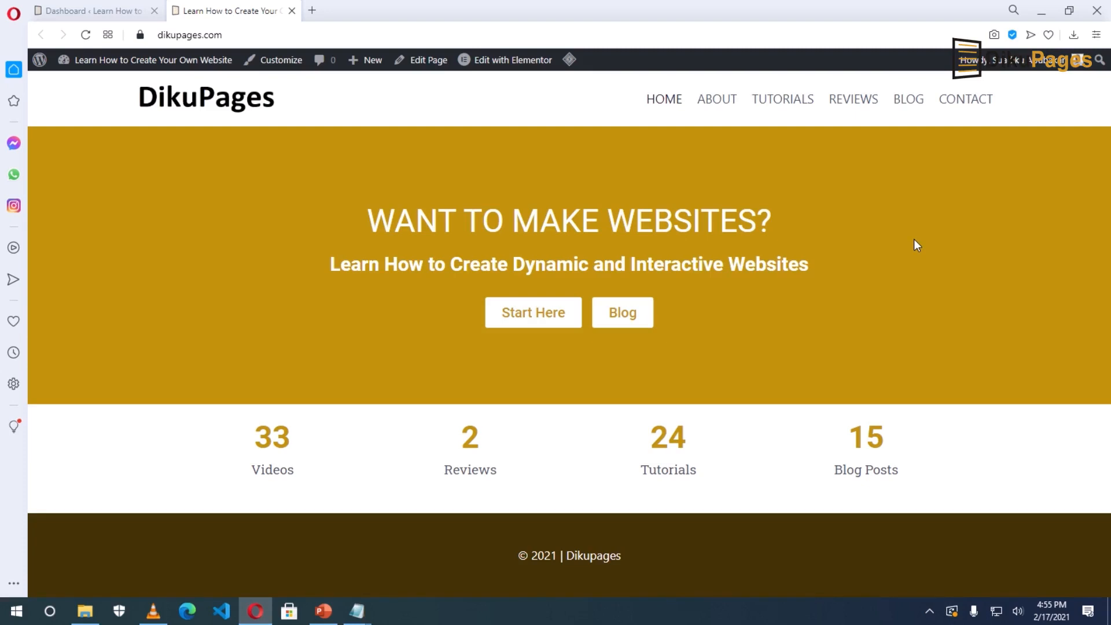
{"action": "left_click", "coordinate": [908, 103]}
{"action": "scroll", "coordinate": [927, 272], "scroll_direction": "down", "scroll_amount": 5}
{"action": "scroll", "coordinate": [927, 271], "scroll_direction": "down", "scroll_amount": 12}
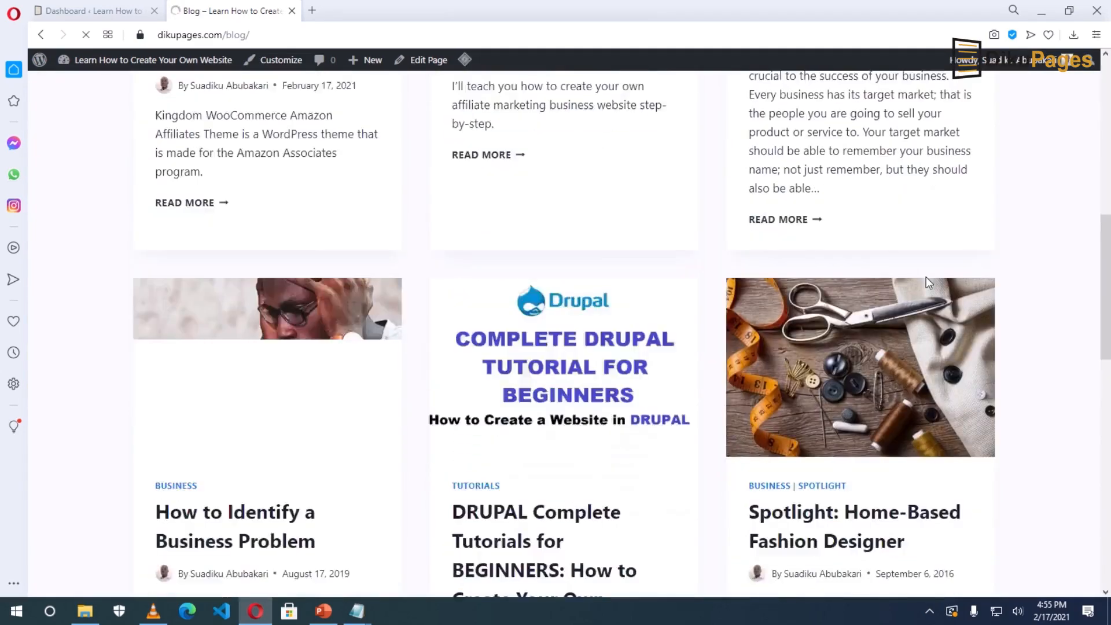
{"action": "scroll", "coordinate": [927, 277], "scroll_direction": "up", "scroll_amount": 7}
{"action": "scroll", "coordinate": [927, 276], "scroll_direction": "up", "scroll_amount": 10}
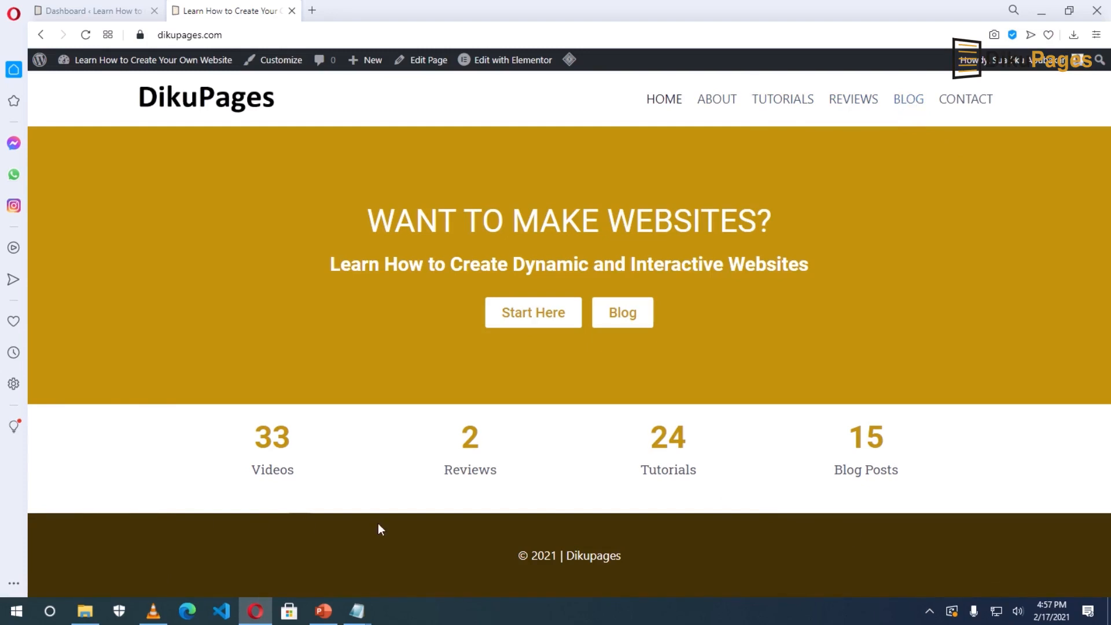
In Elementor, search 'post' and drop a Post Grid widget below the stats counters.
{"action": "left_click", "coordinate": [499, 62]}
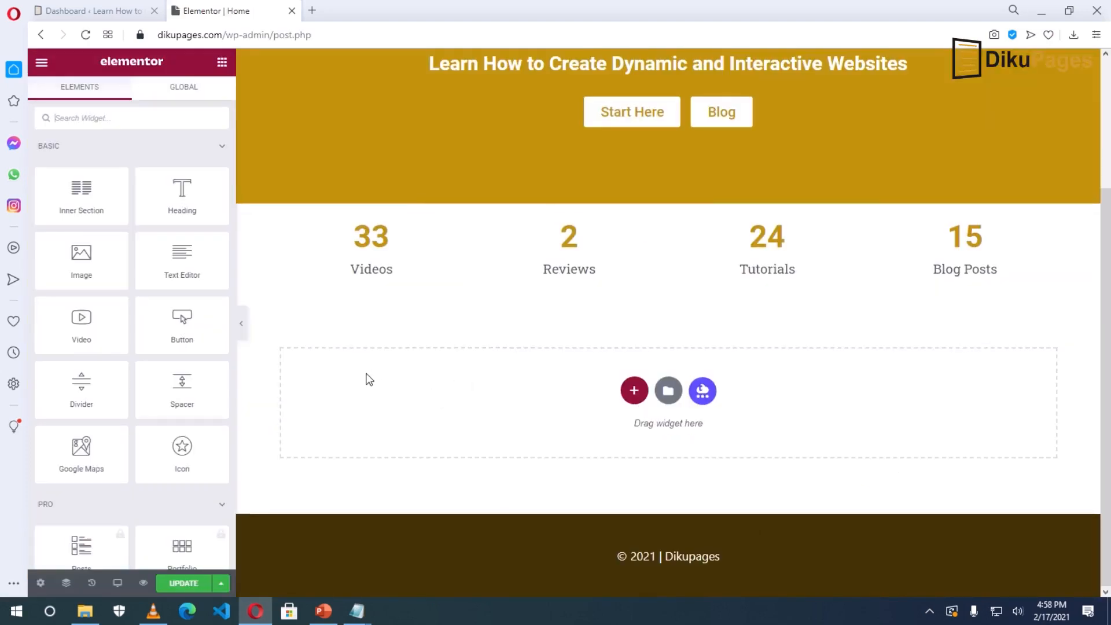
{"action": "scroll", "coordinate": [353, 405], "scroll_direction": "up", "scroll_amount": 3}
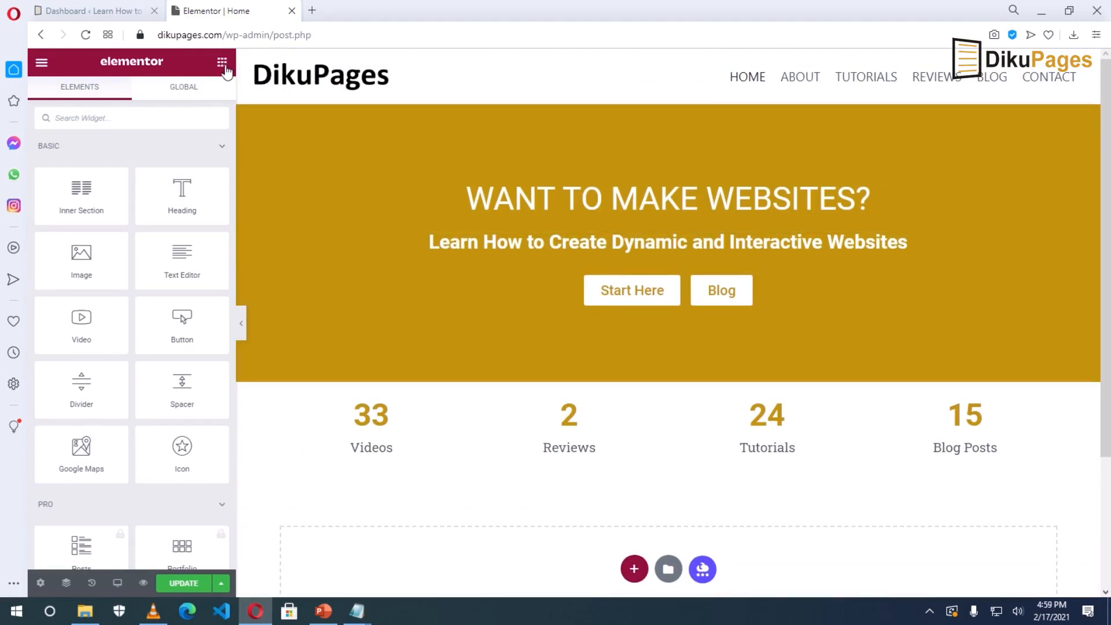
{"action": "left_click", "coordinate": [121, 121]}
{"action": "type", "text": "post"}
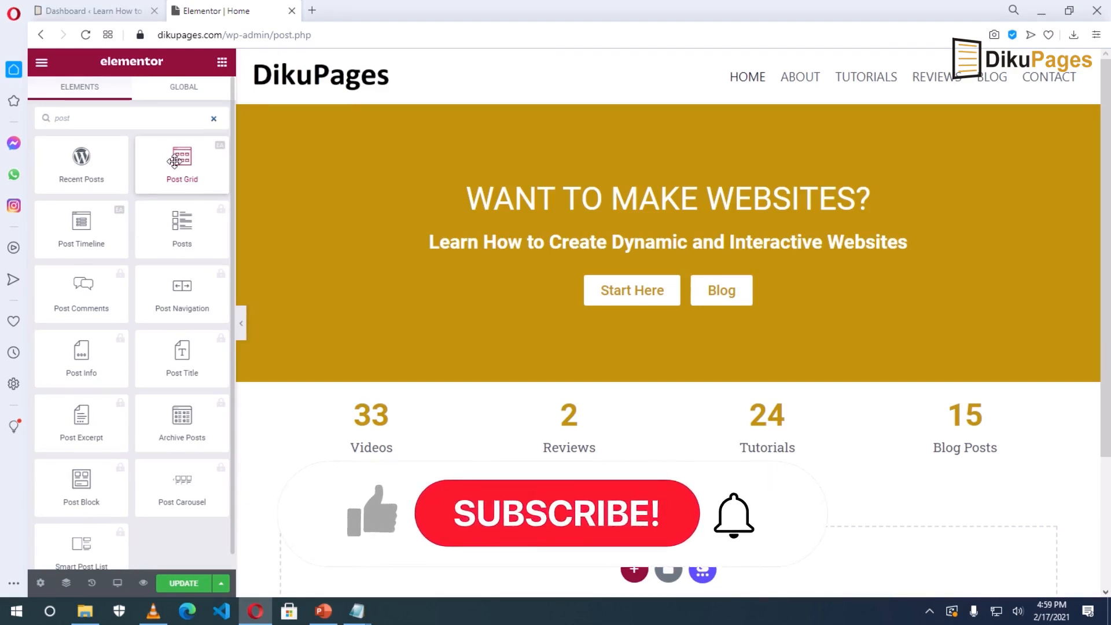
{"action": "left_click_drag", "start_coordinate": [178, 158], "coordinate": [590, 569]}
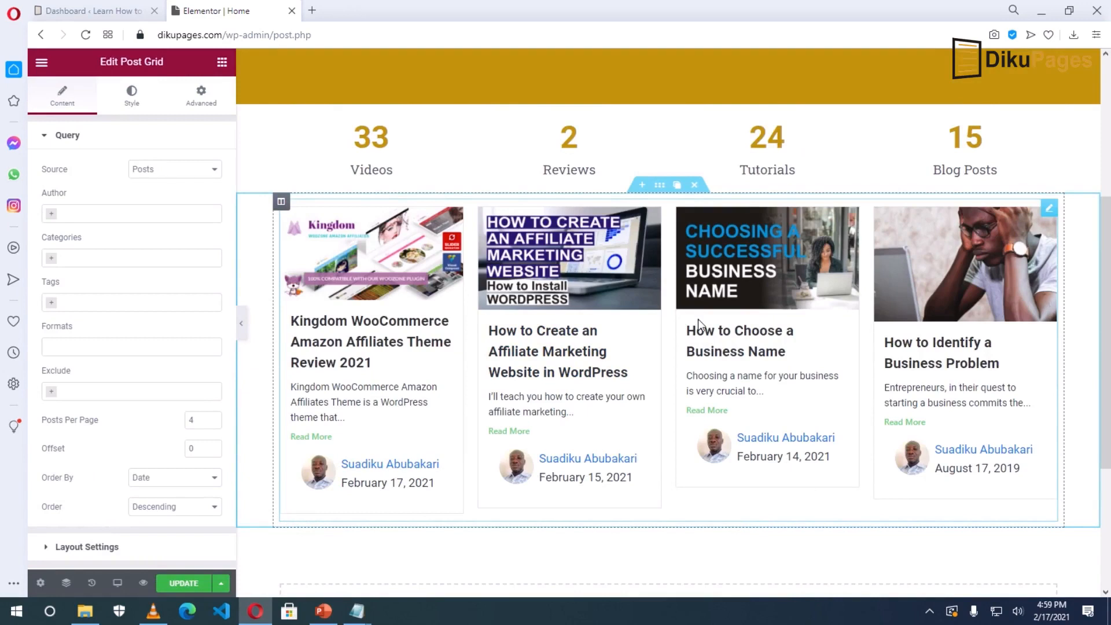
Review the grid's Source, Author, Categories and Tags lists, keeping Posts as source without filters.
{"action": "left_click", "coordinate": [160, 171]}
{"action": "left_click", "coordinate": [160, 171]}
{"action": "left_click", "coordinate": [159, 173]}
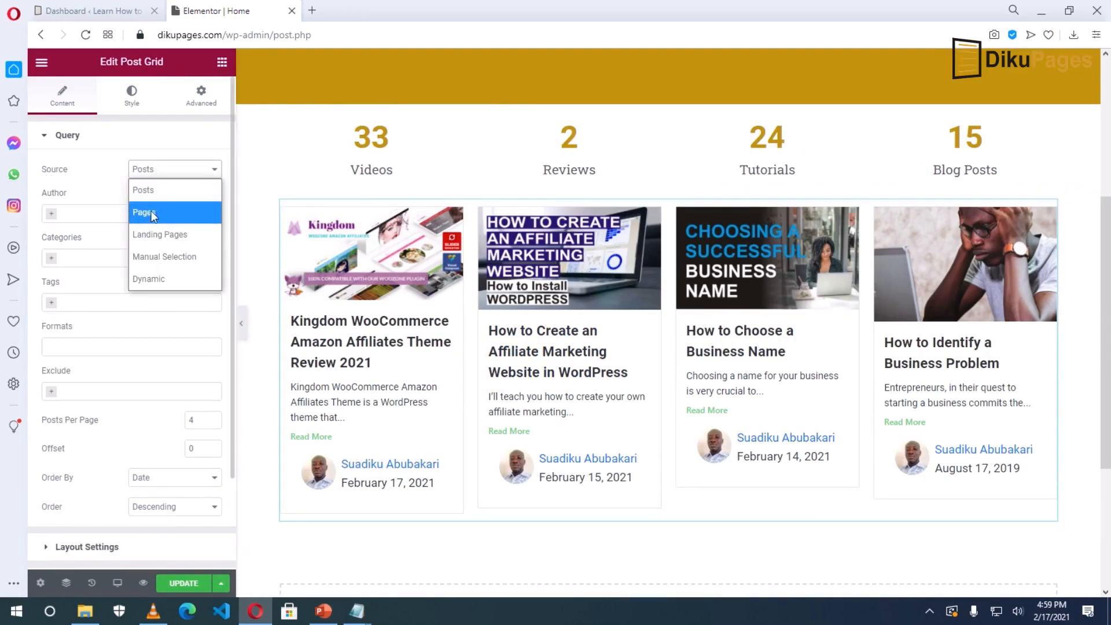
{"action": "left_click", "coordinate": [159, 172]}
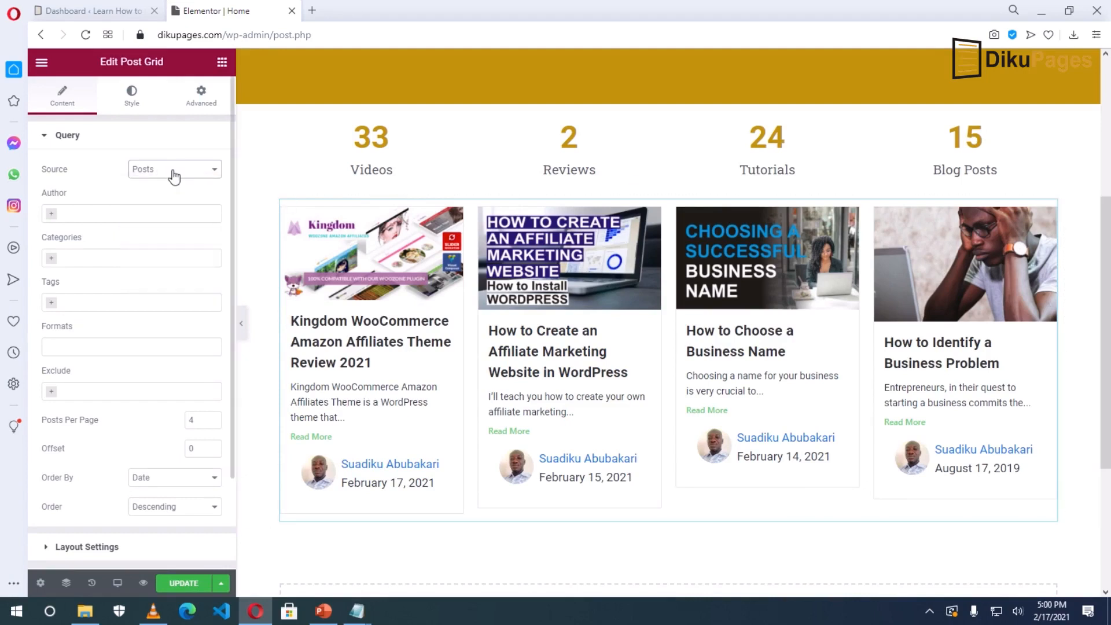
{"action": "left_click", "coordinate": [81, 212]}
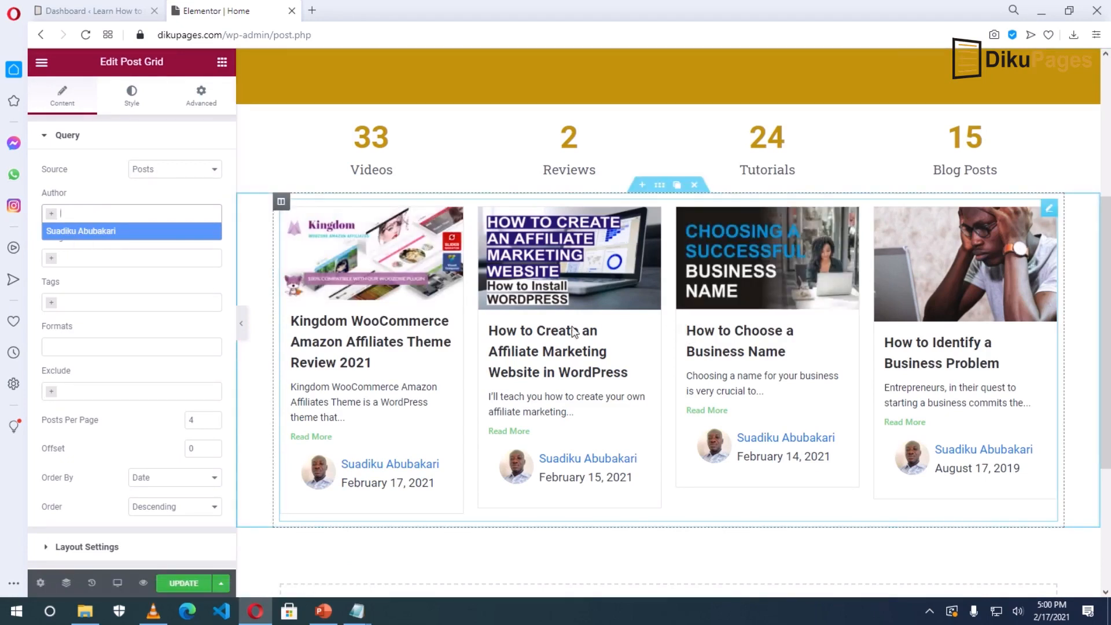
{"action": "left_click", "coordinate": [87, 214]}
{"action": "left_click", "coordinate": [79, 259]}
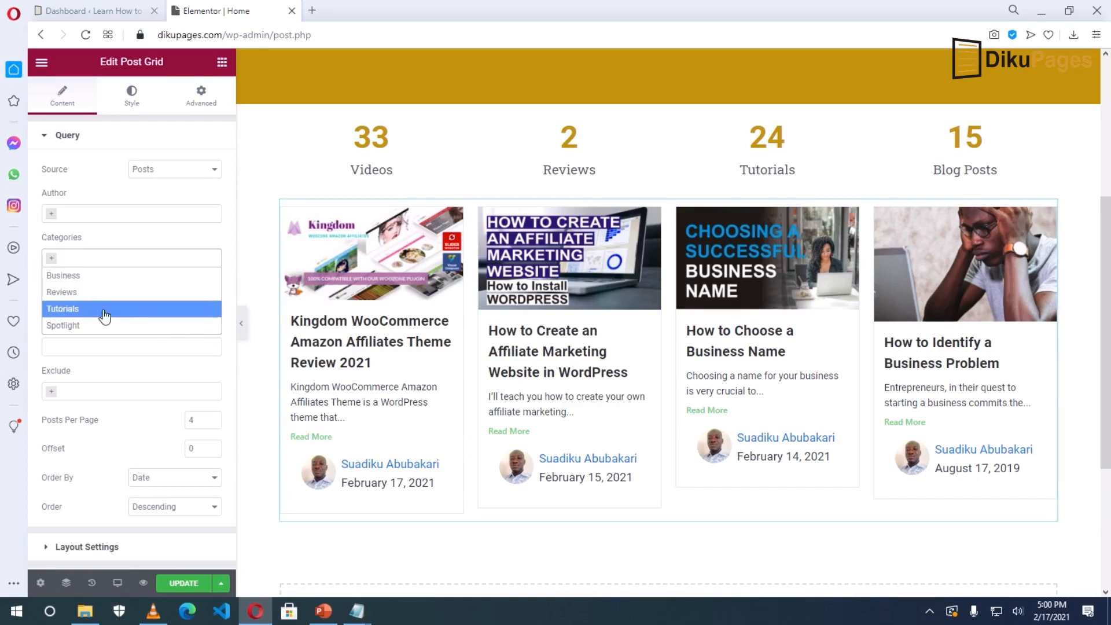
{"action": "left_click", "coordinate": [101, 227]}
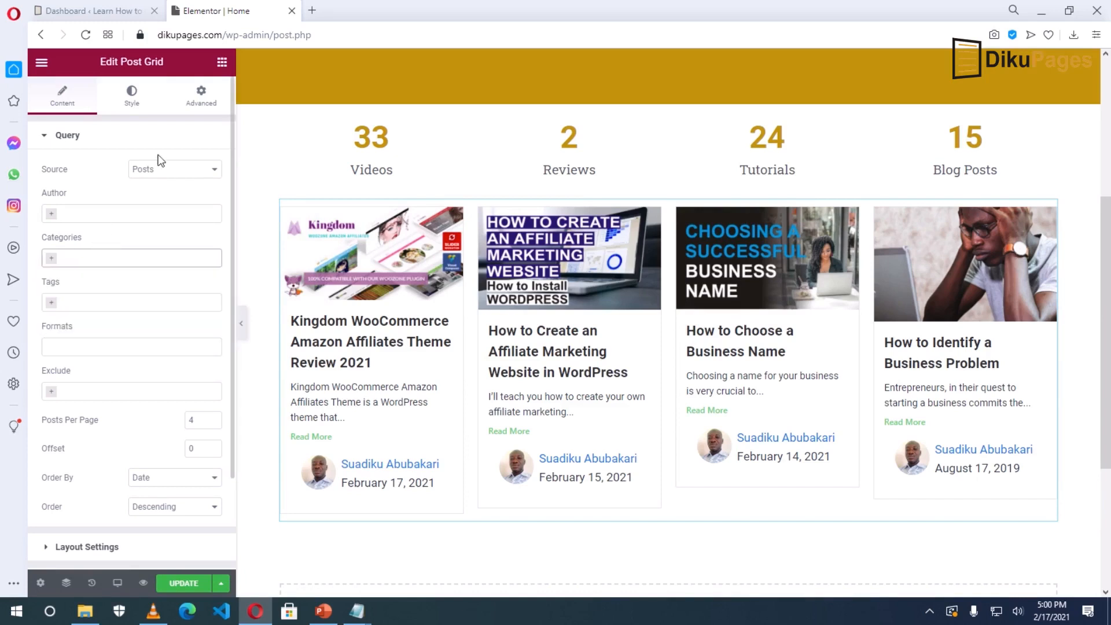
{"action": "left_click", "coordinate": [83, 255]}
{"action": "left_click", "coordinate": [84, 255]}
{"action": "left_click", "coordinate": [86, 304]}
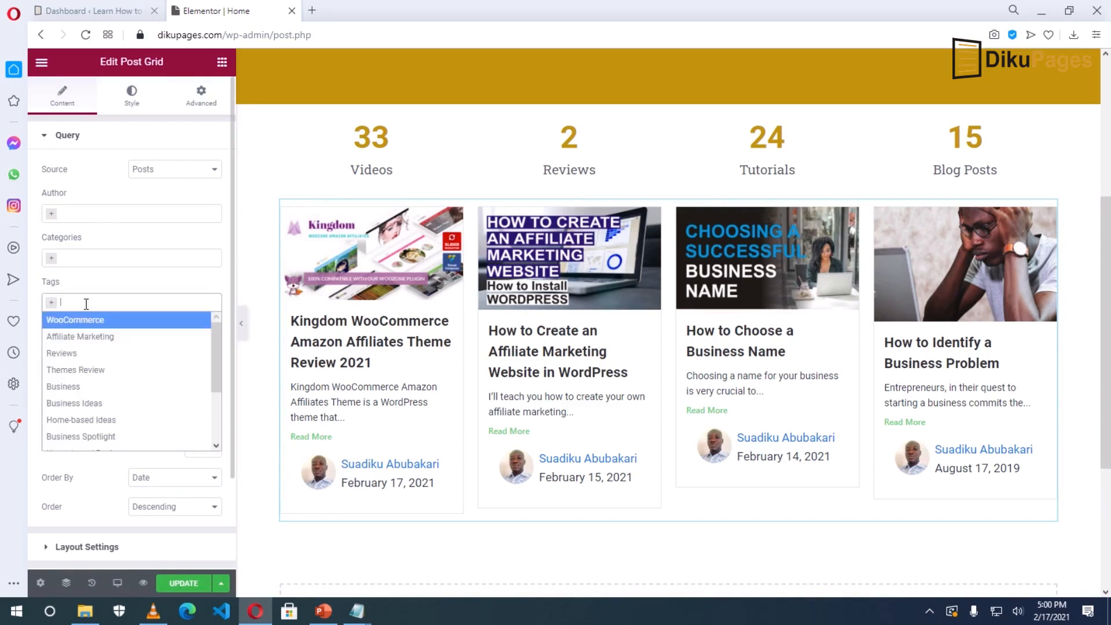
{"action": "left_click", "coordinate": [86, 303]}
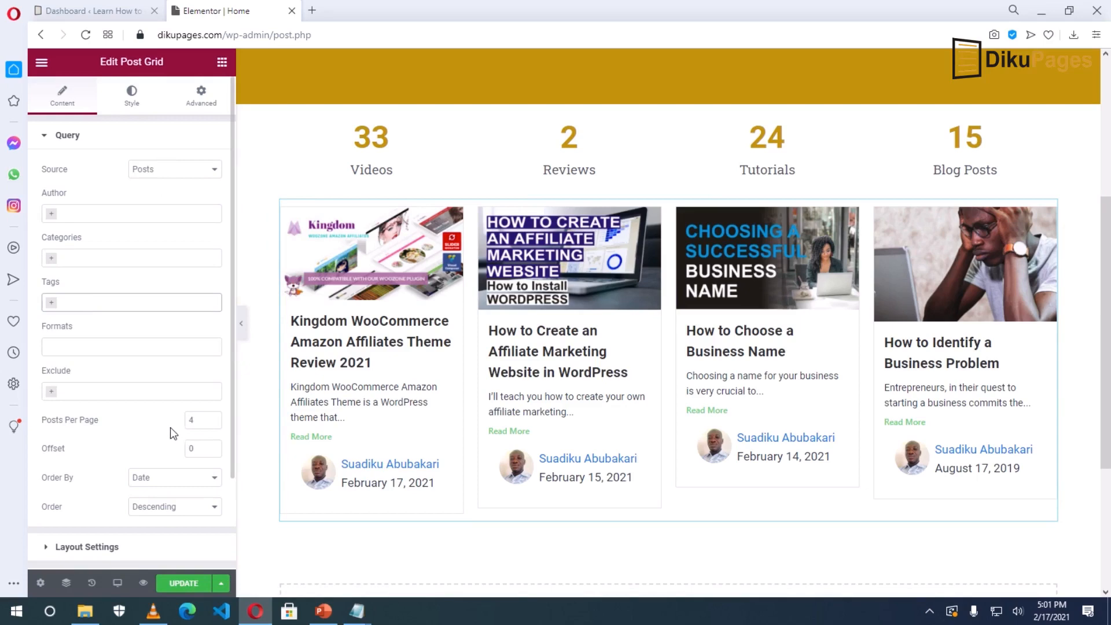
Set the post grid's Posts Per Page to 6.
{"action": "left_click", "coordinate": [214, 417]}
{"action": "left_click", "coordinate": [213, 417]}
{"action": "left_click", "coordinate": [214, 417]}
{"action": "left_click", "coordinate": [214, 423]}
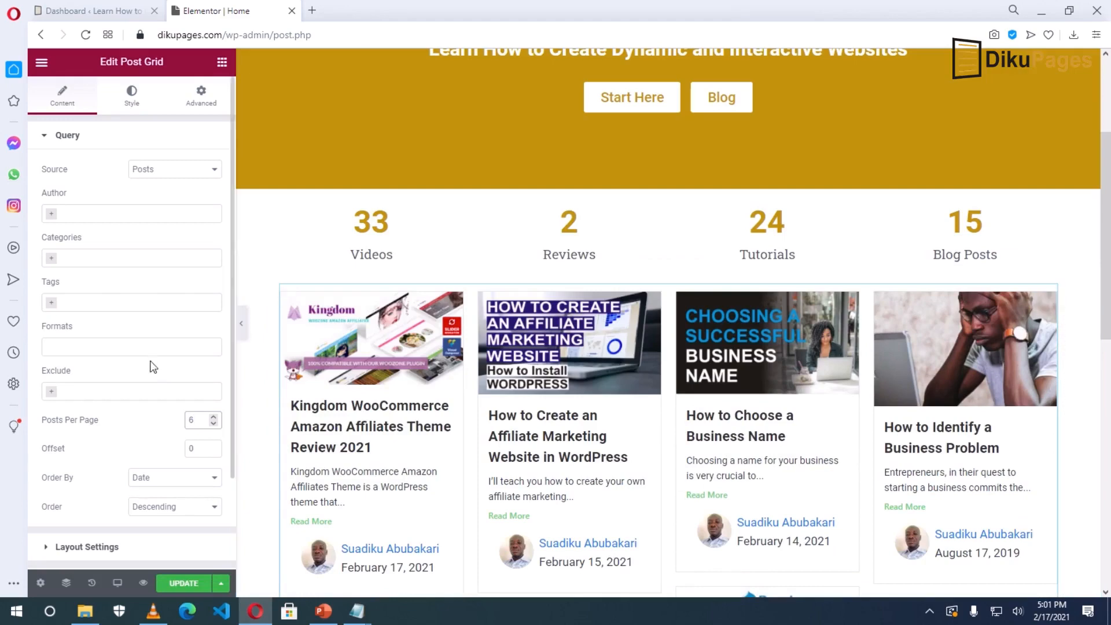
{"action": "scroll", "coordinate": [149, 367], "scroll_direction": "down", "scroll_amount": 2}
{"action": "left_click", "coordinate": [91, 433]}
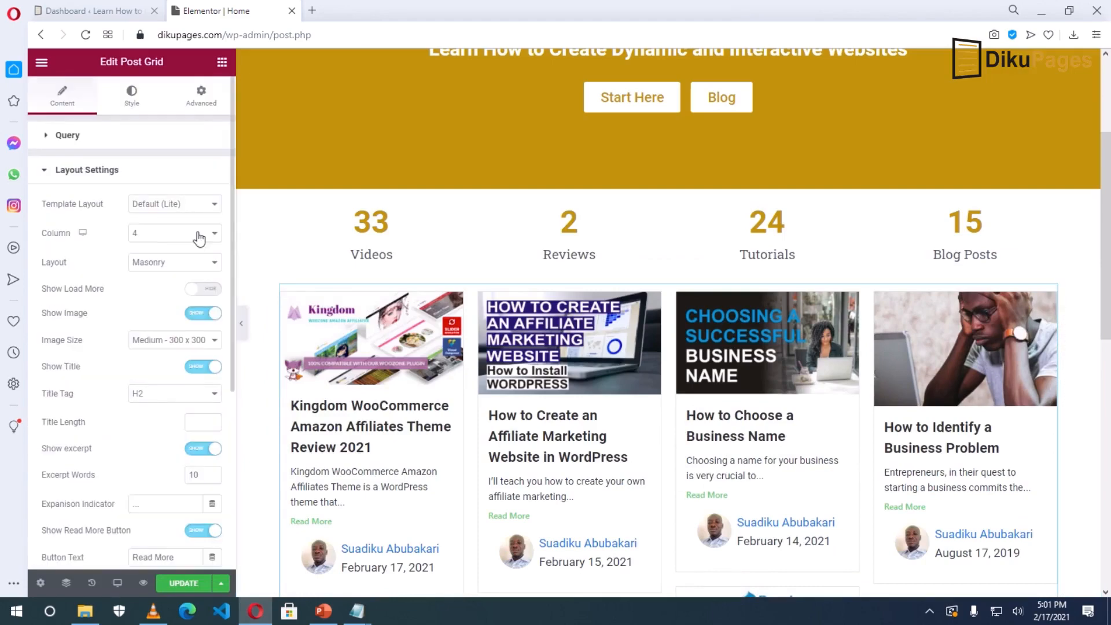
Set the grid to 3 columns, Grid layout, and Large (1024 x 1024) image size.
{"action": "left_click", "coordinate": [217, 238]}
{"action": "left_click", "coordinate": [148, 297]}
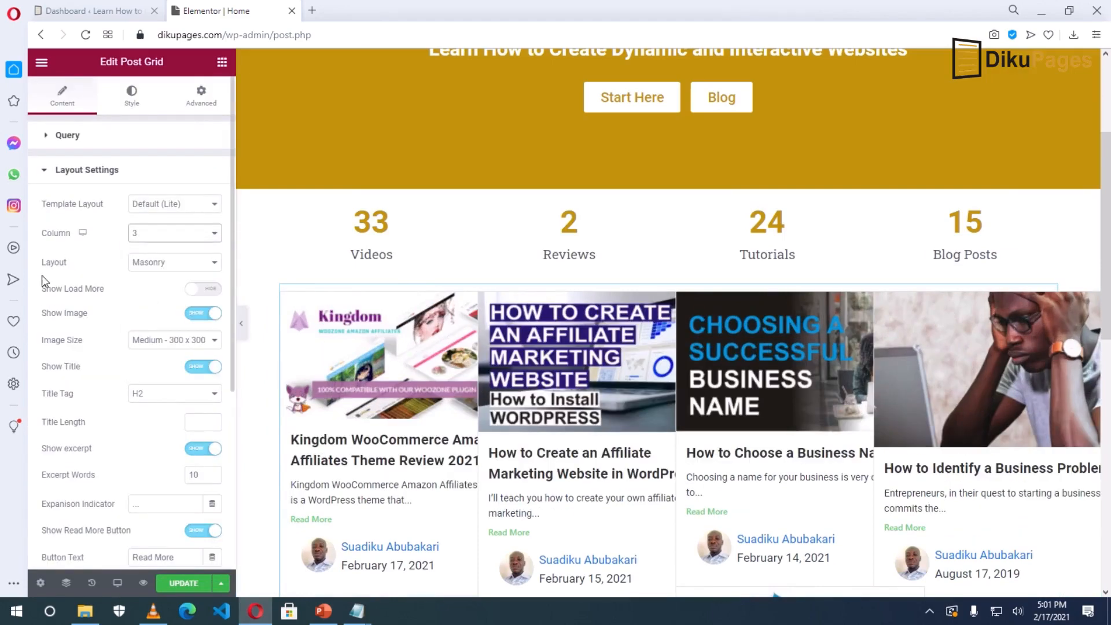
{"action": "left_click", "coordinate": [151, 263]}
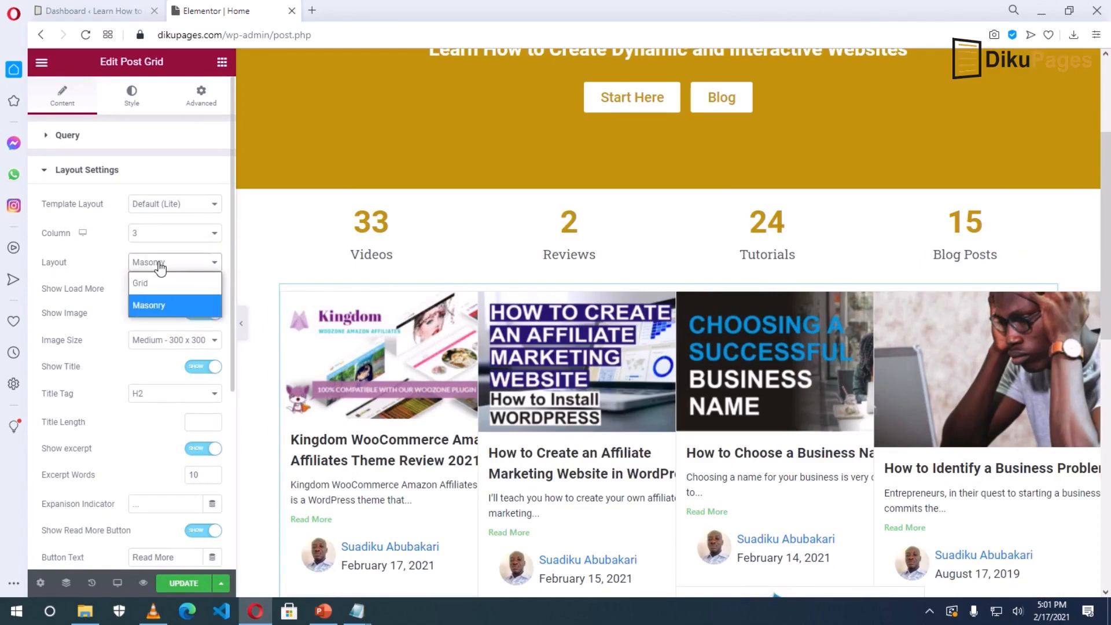
{"action": "left_click", "coordinate": [154, 278]}
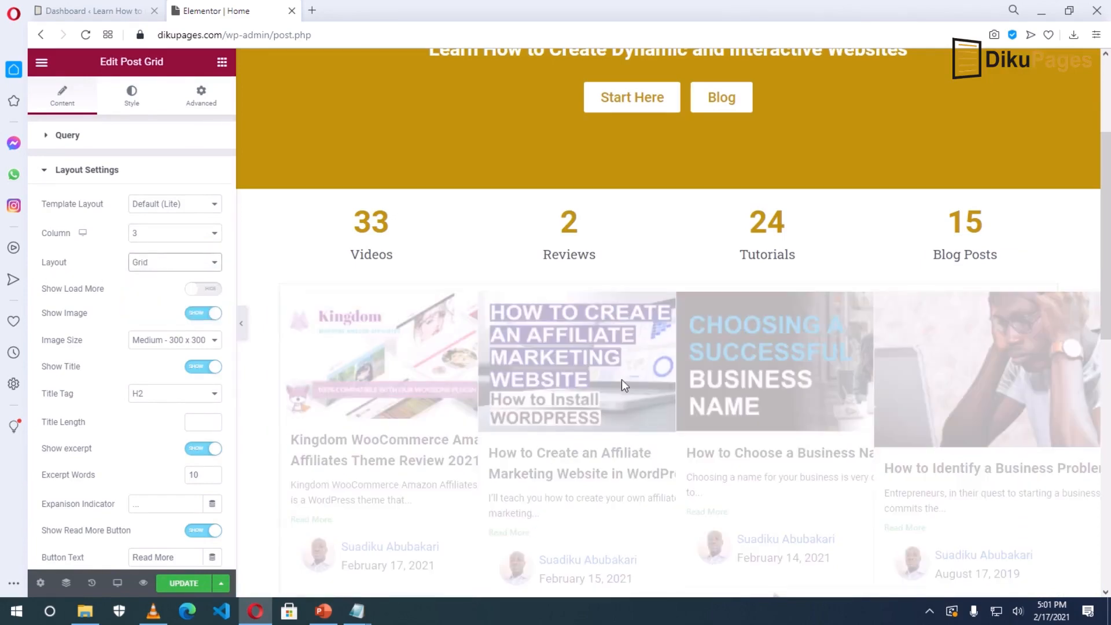
{"action": "scroll", "coordinate": [811, 433], "scroll_direction": "down", "scroll_amount": 4}
{"action": "scroll", "coordinate": [811, 433], "scroll_direction": "down", "scroll_amount": 8}
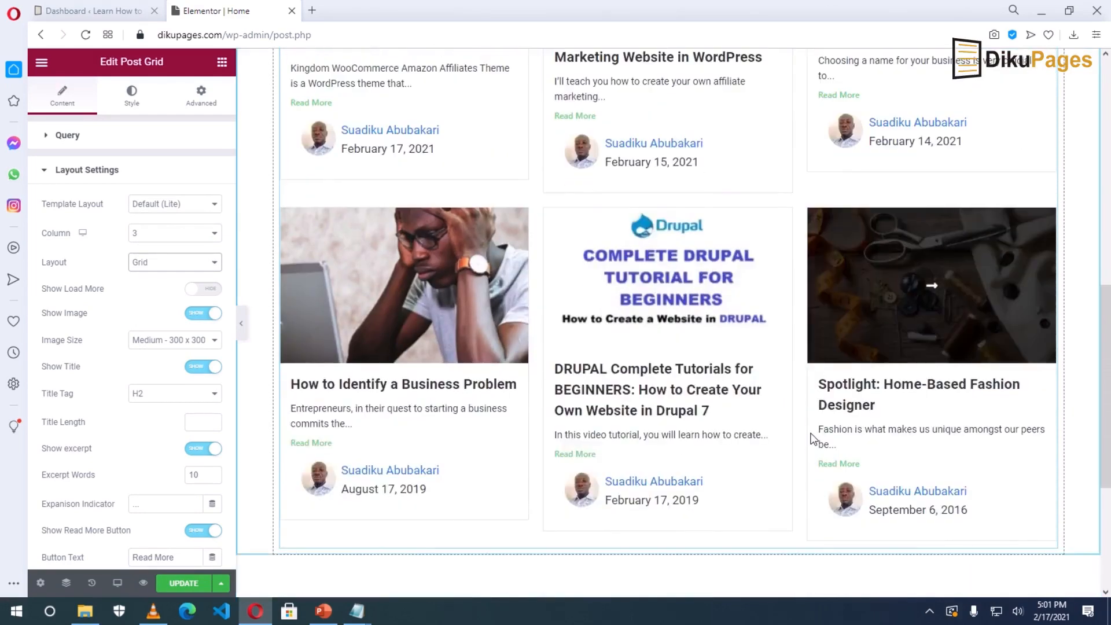
{"action": "scroll", "coordinate": [811, 433], "scroll_direction": "up", "scroll_amount": 9}
{"action": "scroll", "coordinate": [811, 433], "scroll_direction": "up", "scroll_amount": 6}
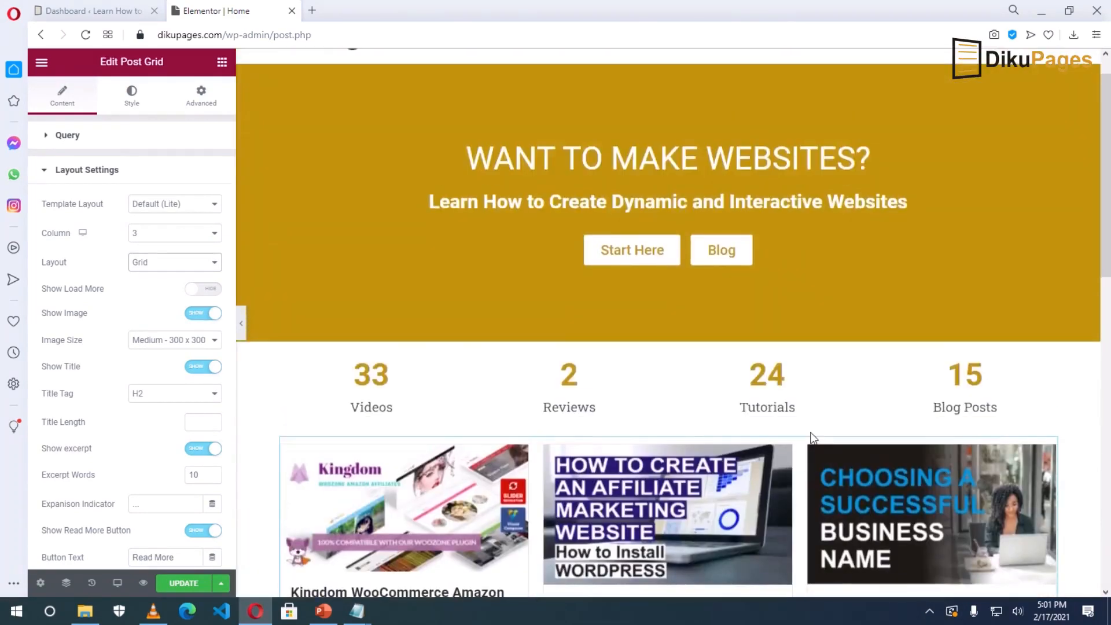
{"action": "scroll", "coordinate": [811, 432], "scroll_direction": "down", "scroll_amount": 4}
{"action": "left_click", "coordinate": [165, 341]}
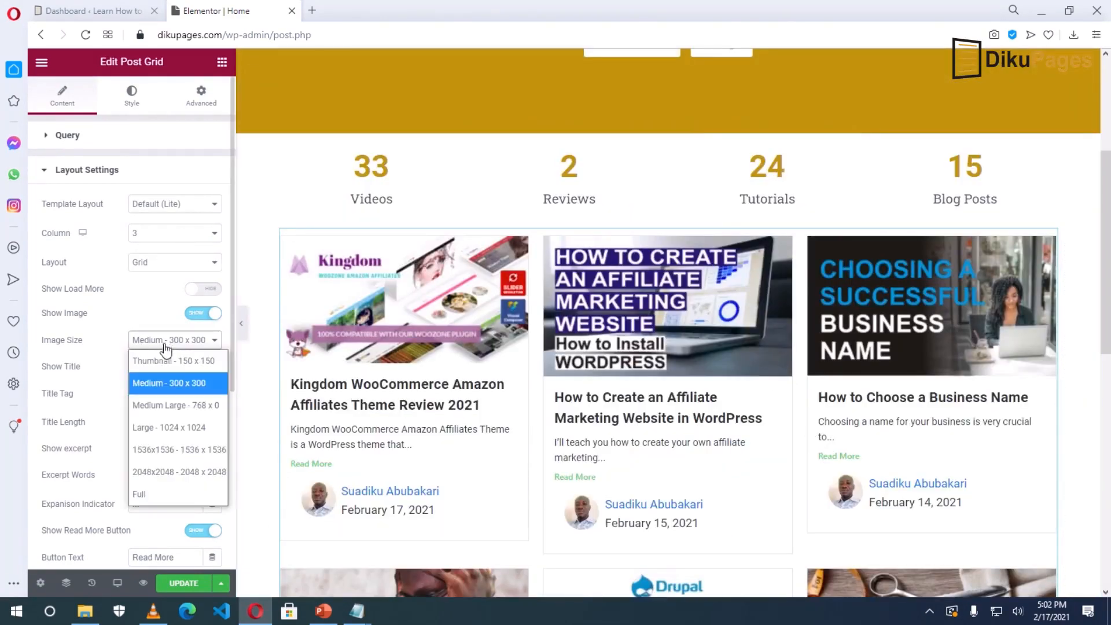
{"action": "left_click", "coordinate": [164, 425]}
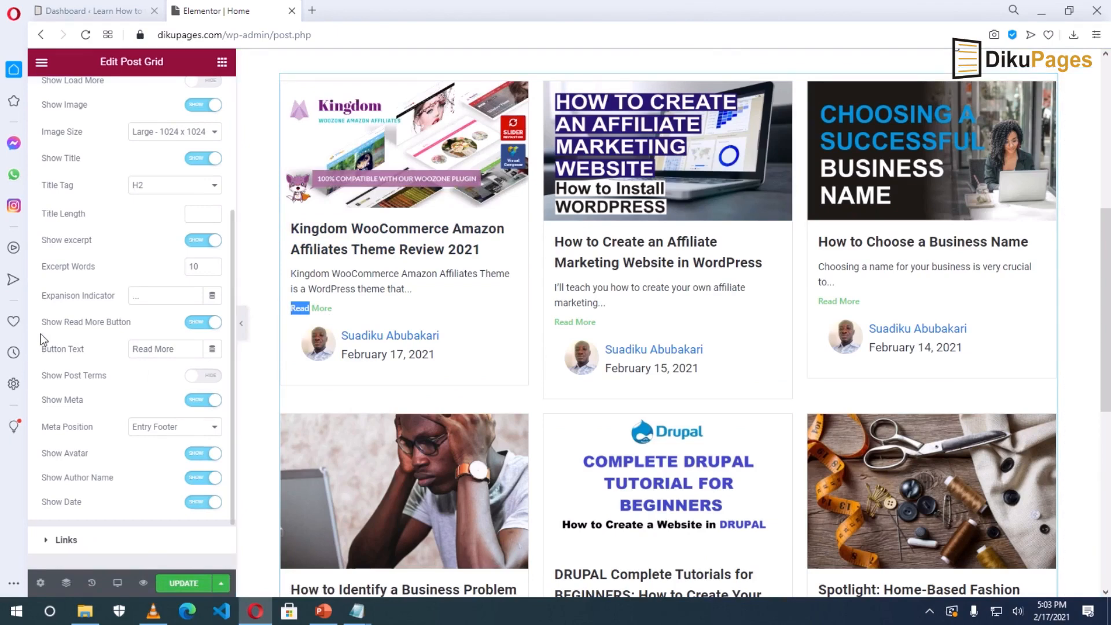
Hide Read More links, avatars, dates and author names on the post cards.
{"action": "left_click", "coordinate": [197, 324]}
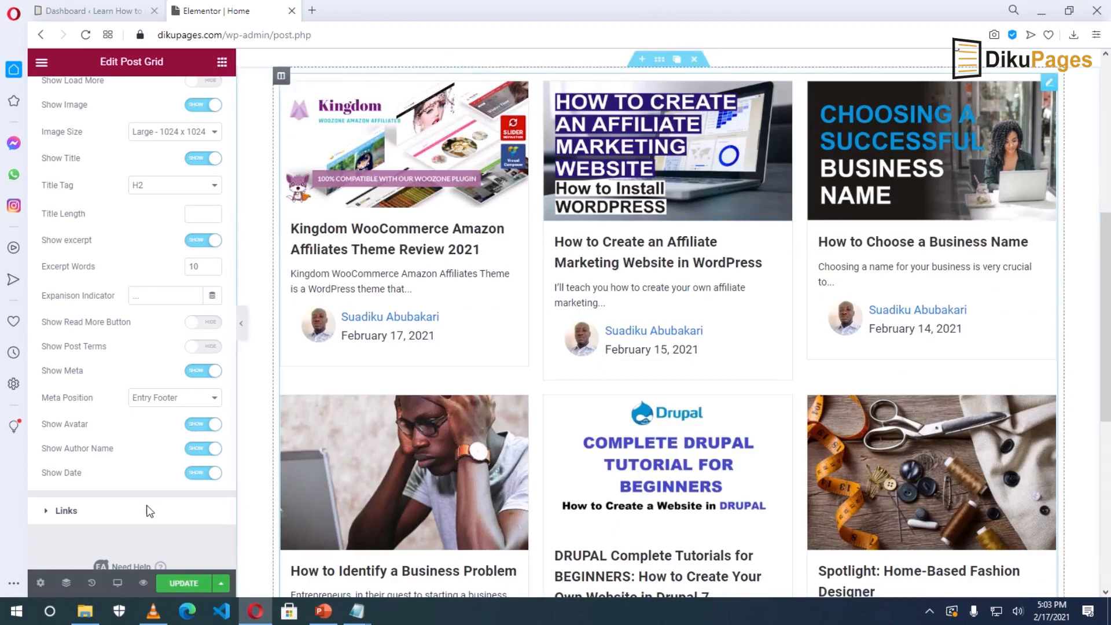
{"action": "left_click", "coordinate": [200, 427]}
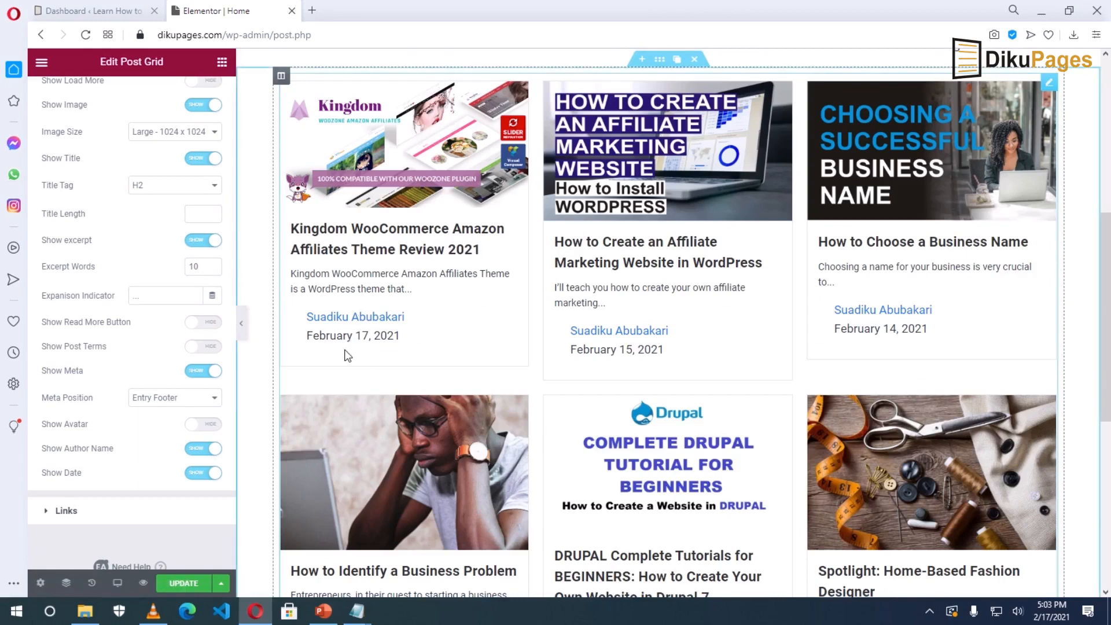
{"action": "left_click", "coordinate": [200, 473]}
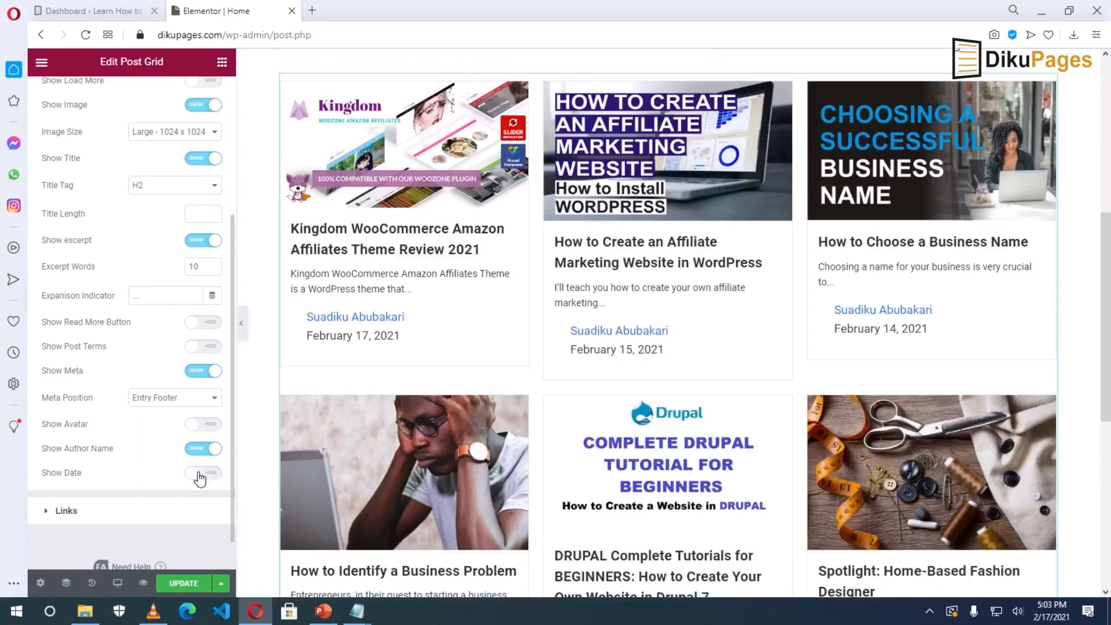
{"action": "left_click", "coordinate": [198, 450]}
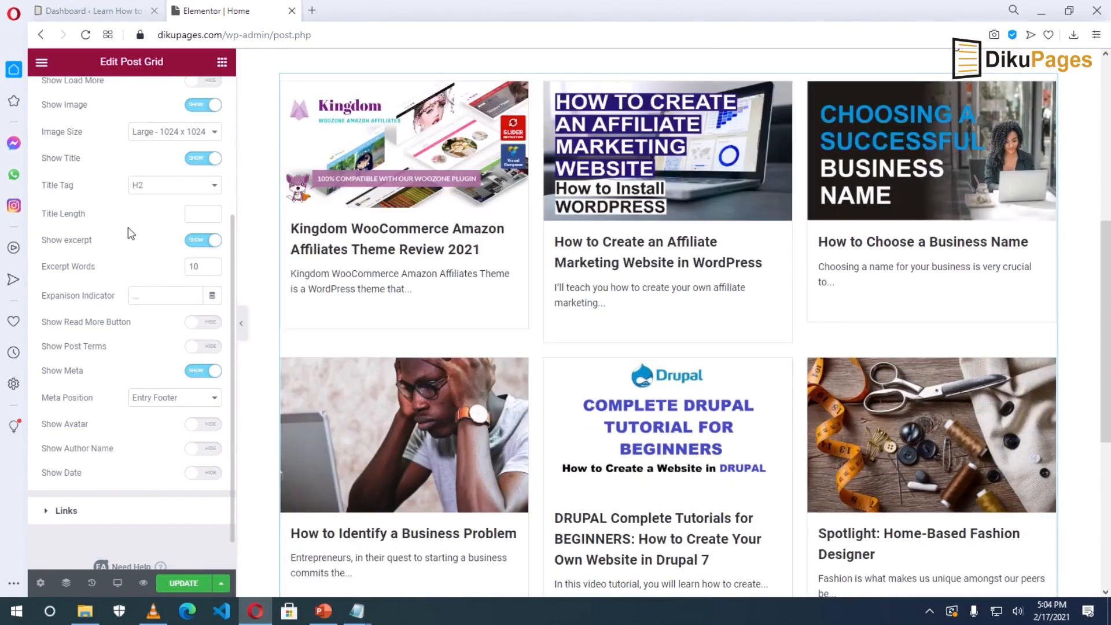
{"action": "scroll", "coordinate": [127, 228], "scroll_direction": "up", "scroll_amount": 4}
{"action": "left_click", "coordinate": [132, 98]}
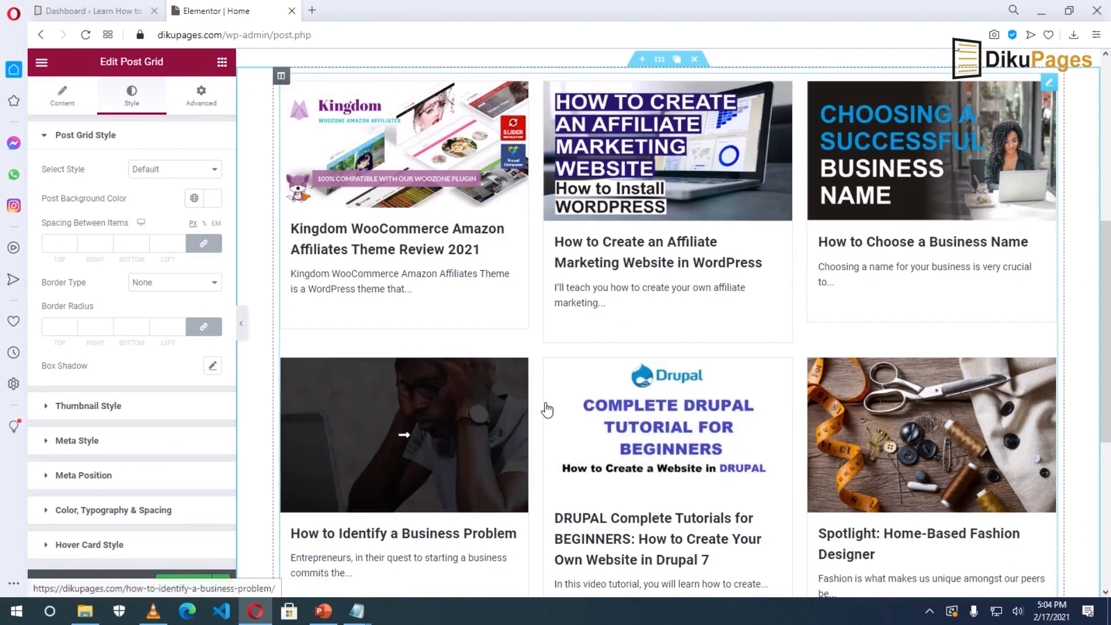
Increase the spacing between the post cards.
{"action": "left_click", "coordinate": [72, 241]}
{"action": "left_click", "coordinate": [72, 241]}
{"action": "left_click", "coordinate": [73, 241]}
{"action": "left_click", "coordinate": [73, 241]}
{"action": "left_click", "coordinate": [72, 241]}
{"action": "left_click", "coordinate": [72, 241]}
{"action": "left_click", "coordinate": [72, 241]}
{"action": "left_click", "coordinate": [73, 241]}
{"action": "left_click", "coordinate": [72, 242]}
{"action": "left_click", "coordinate": [73, 241]}
{"action": "left_click", "coordinate": [73, 242]}
{"action": "left_click", "coordinate": [72, 242]}
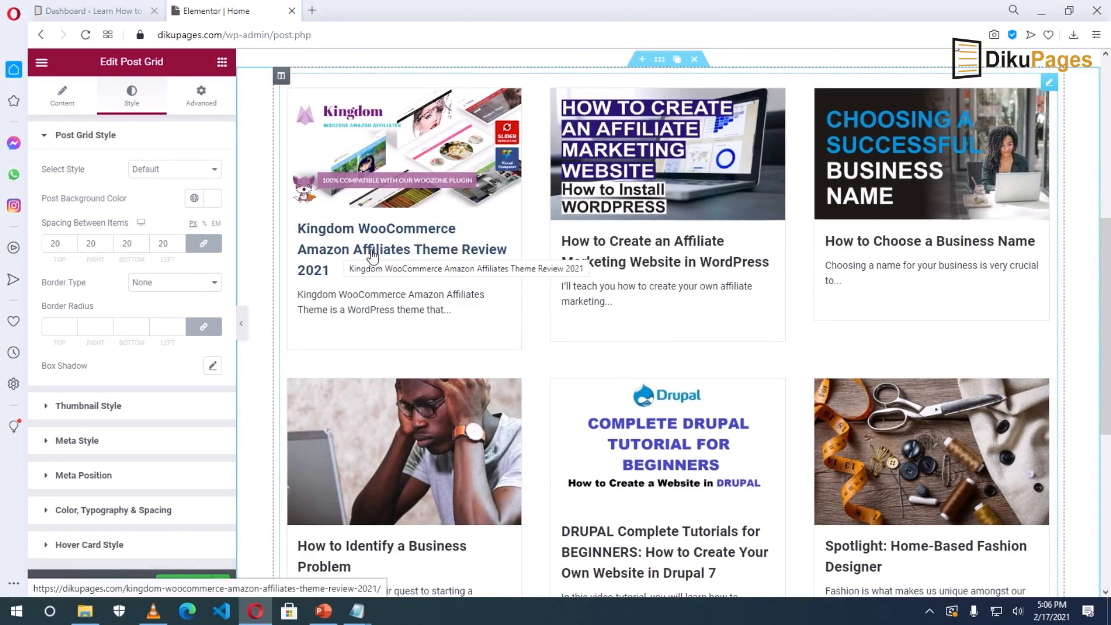
Set the Title Hover Color to the global Primary gold colour.
{"action": "left_click", "coordinate": [80, 513]}
{"action": "left_click", "coordinate": [194, 367]}
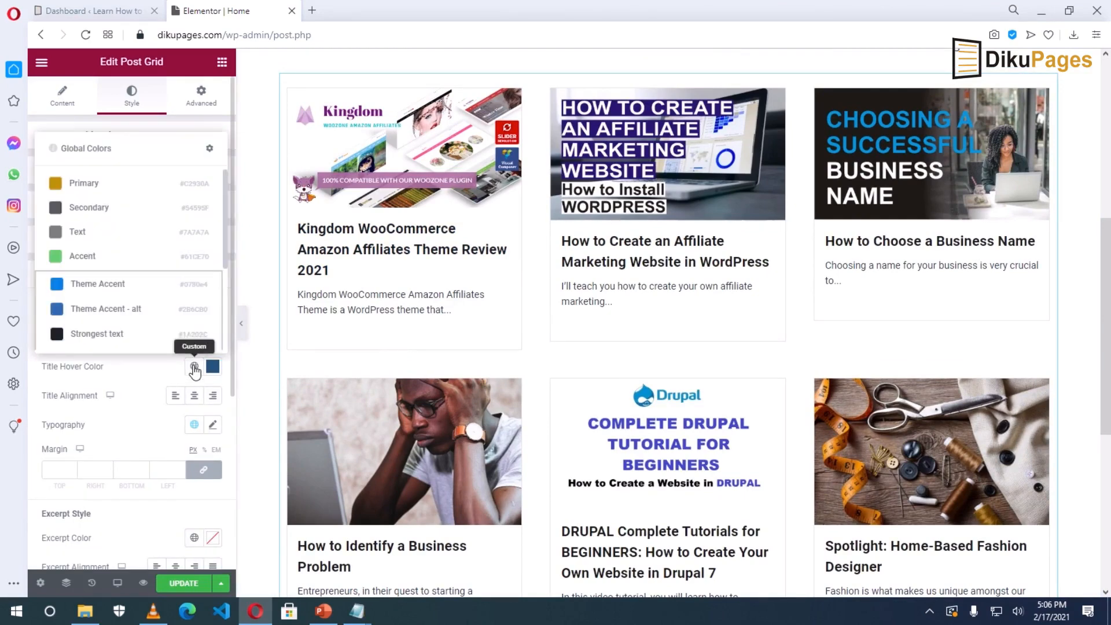
{"action": "left_click", "coordinate": [90, 184]}
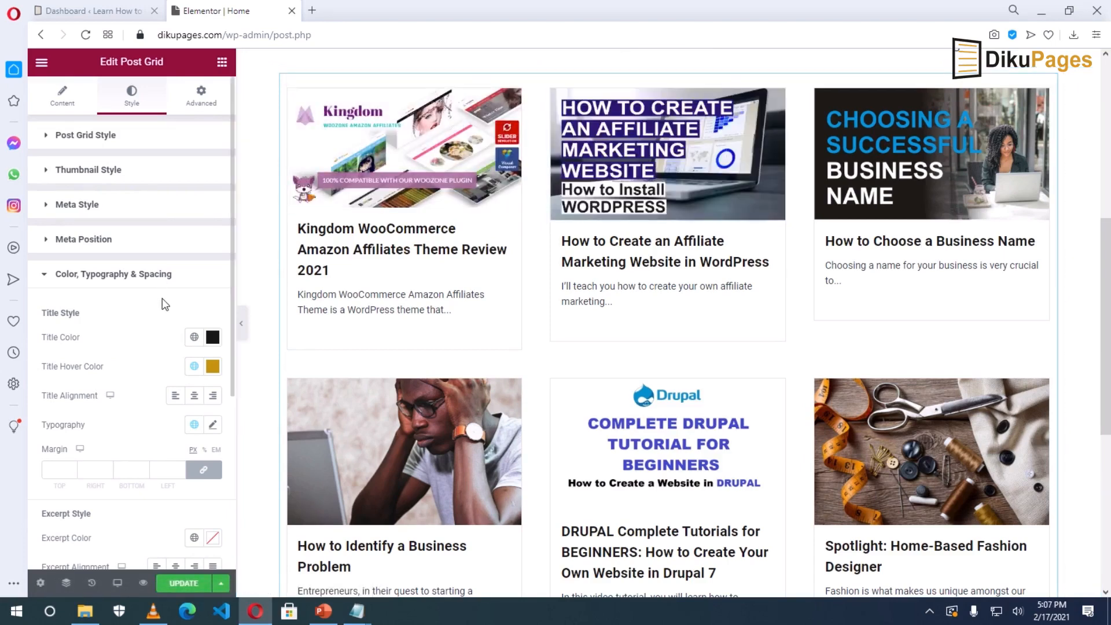
{"action": "scroll", "coordinate": [164, 303], "scroll_direction": "down", "scroll_amount": 5}
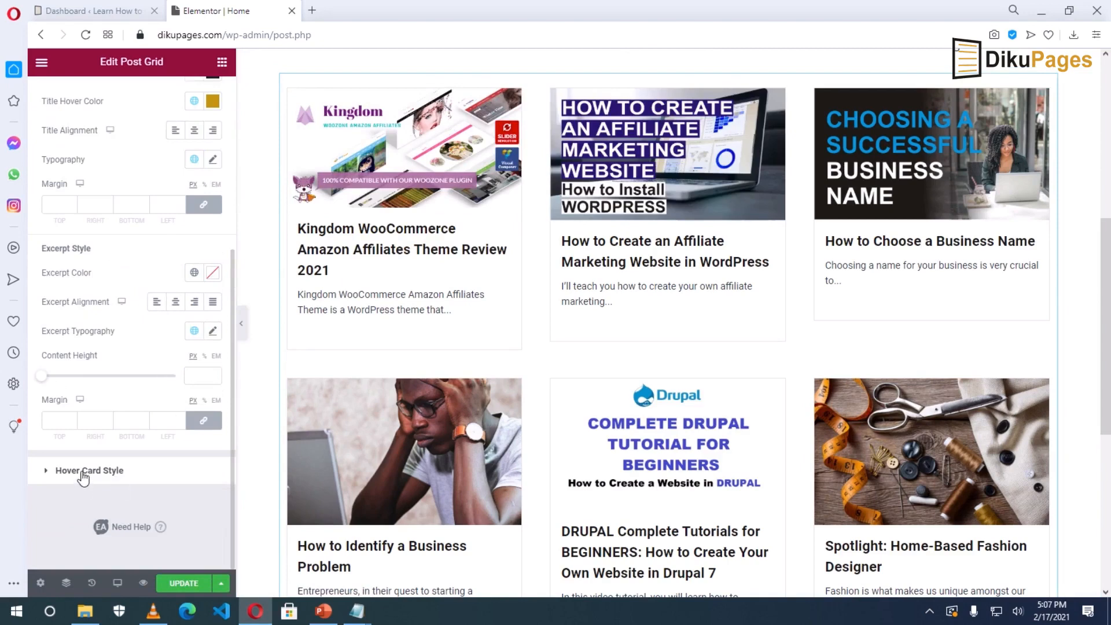
Set the Post Grid's hover card background colour to the Primary gold.
{"action": "left_click", "coordinate": [84, 471]}
{"action": "scroll", "coordinate": [139, 376], "scroll_direction": "down", "scroll_amount": 3}
{"action": "left_click", "coordinate": [194, 337]}
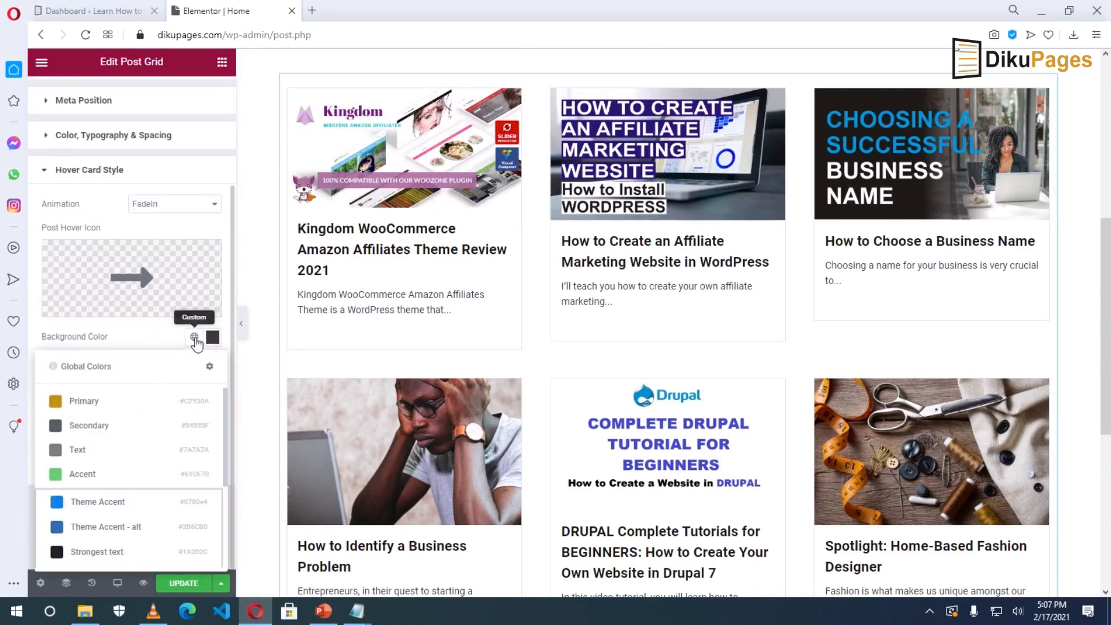
{"action": "left_click", "coordinate": [87, 402]}
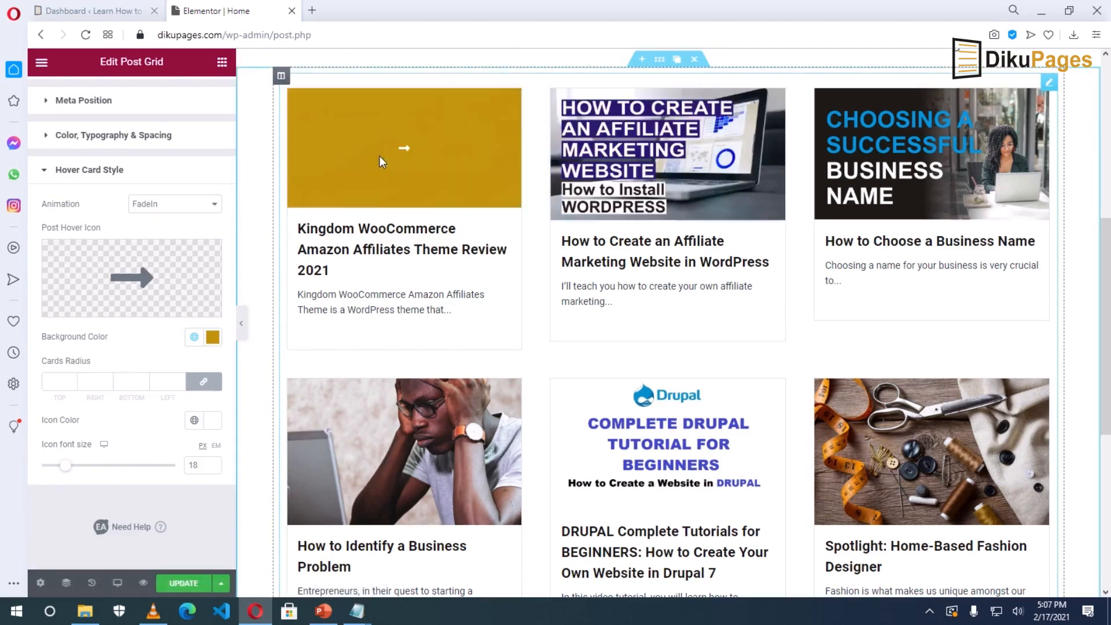
Lower the hover gold's alpha to a faint translucent #C2930A38, save, and preview the page.
{"action": "left_click", "coordinate": [212, 337]}
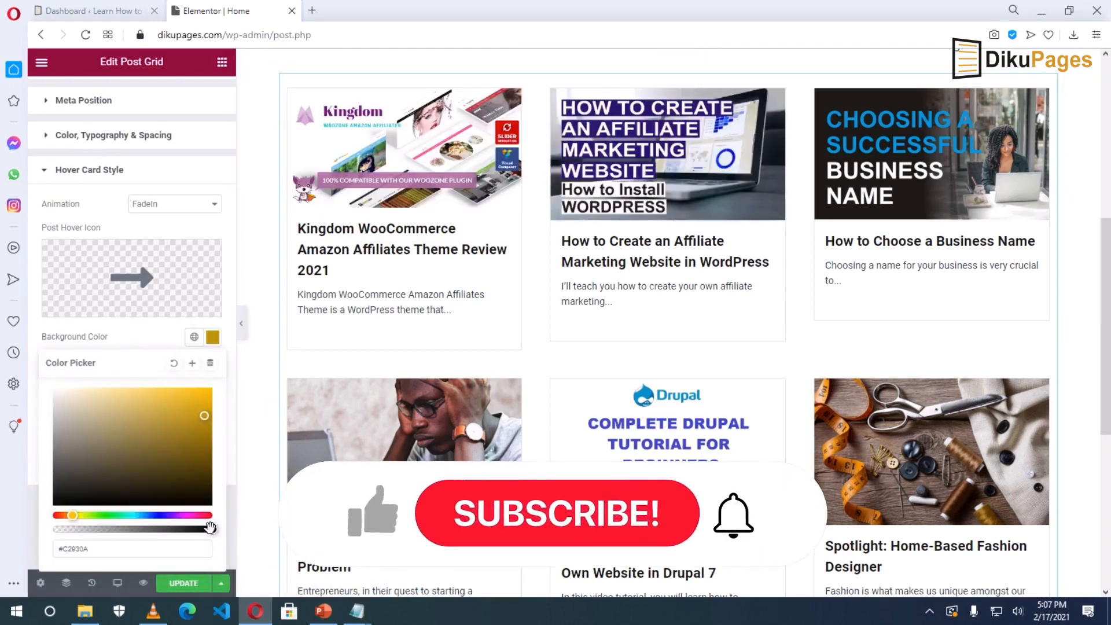
{"action": "left_click_drag", "start_coordinate": [211, 528], "coordinate": [92, 529]}
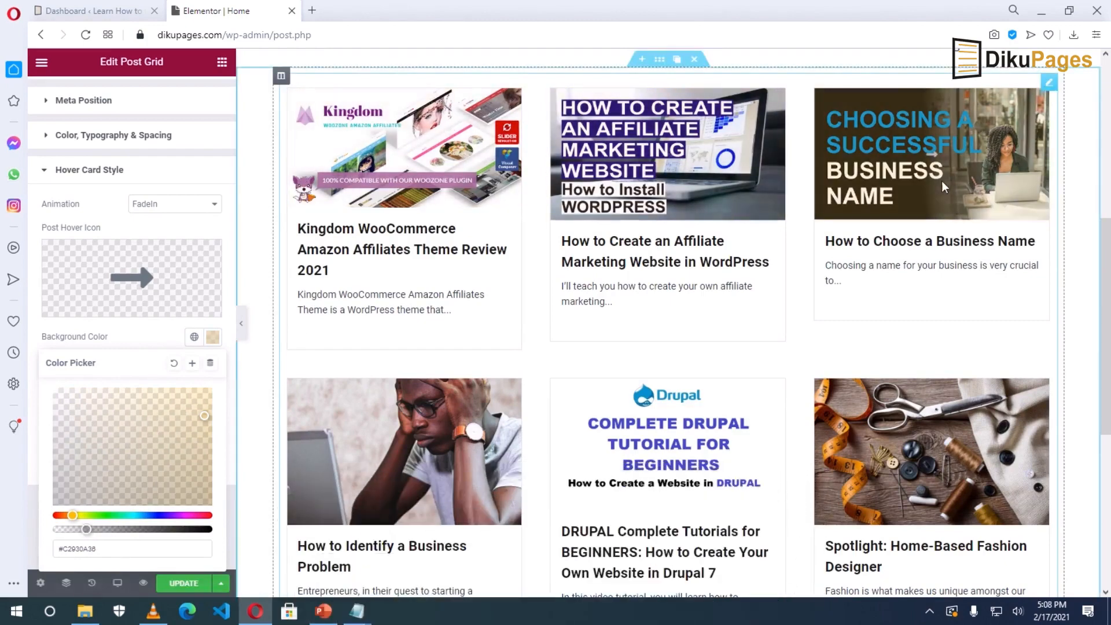
{"action": "left_click_drag", "start_coordinate": [86, 529], "coordinate": [76, 529]}
{"action": "left_click", "coordinate": [179, 584]}
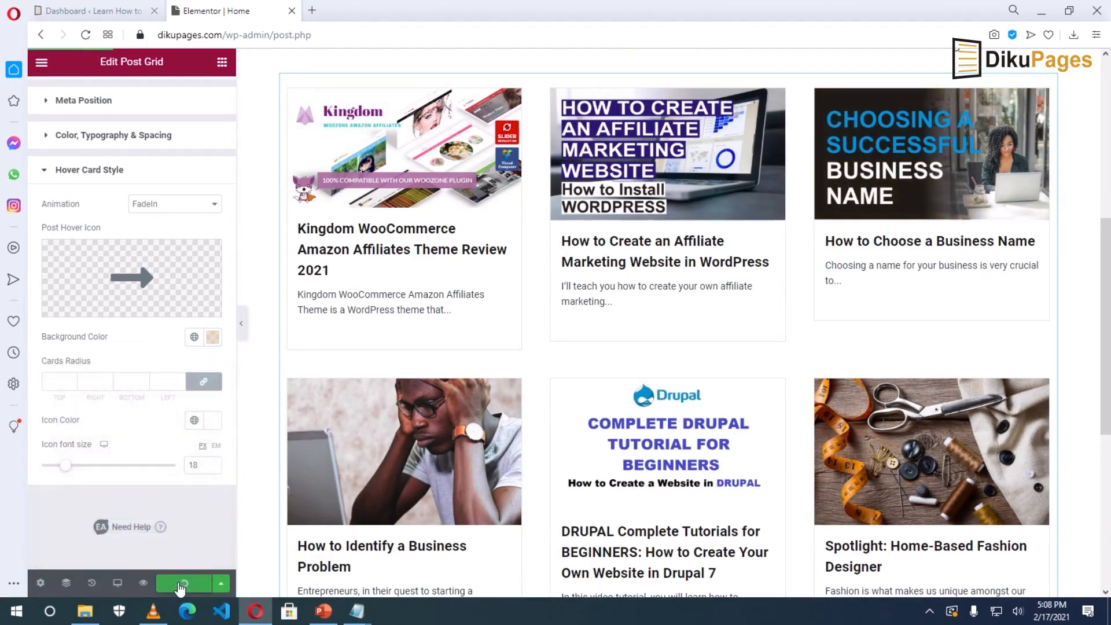
{"action": "left_click", "coordinate": [143, 583]}
Scroll through the live homepage's two rows of posts, then go back to the Elementor editor.
{"action": "scroll", "coordinate": [545, 430], "scroll_direction": "down", "scroll_amount": 5}
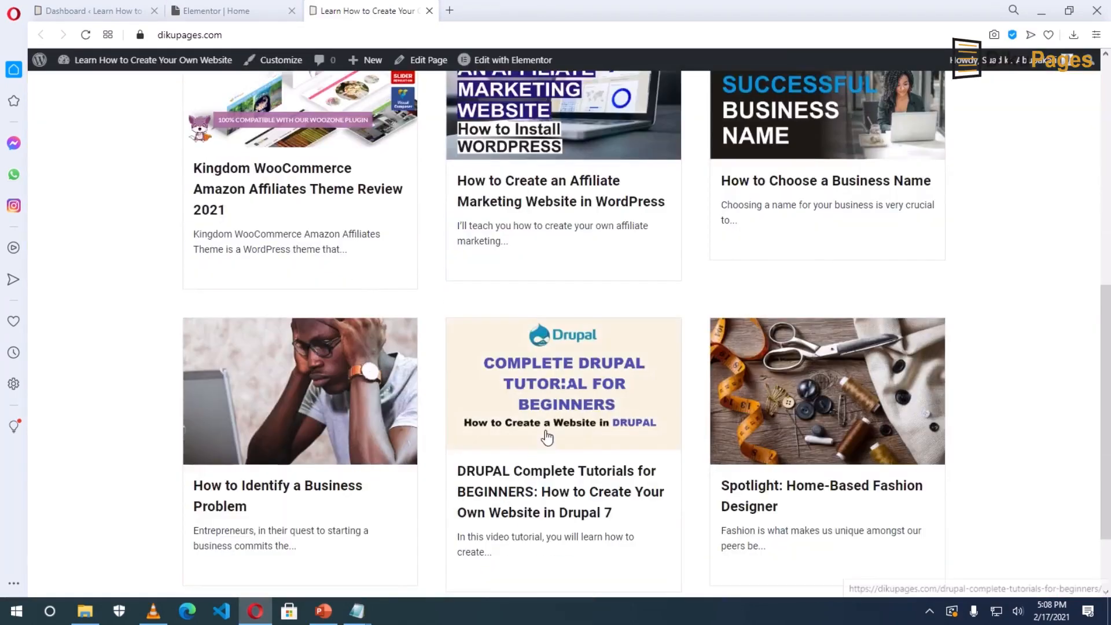
{"action": "scroll", "coordinate": [834, 366], "scroll_direction": "down", "scroll_amount": 1}
{"action": "scroll", "coordinate": [857, 412], "scroll_direction": "up", "scroll_amount": 8}
{"action": "scroll", "coordinate": [859, 420], "scroll_direction": "down", "scroll_amount": 8}
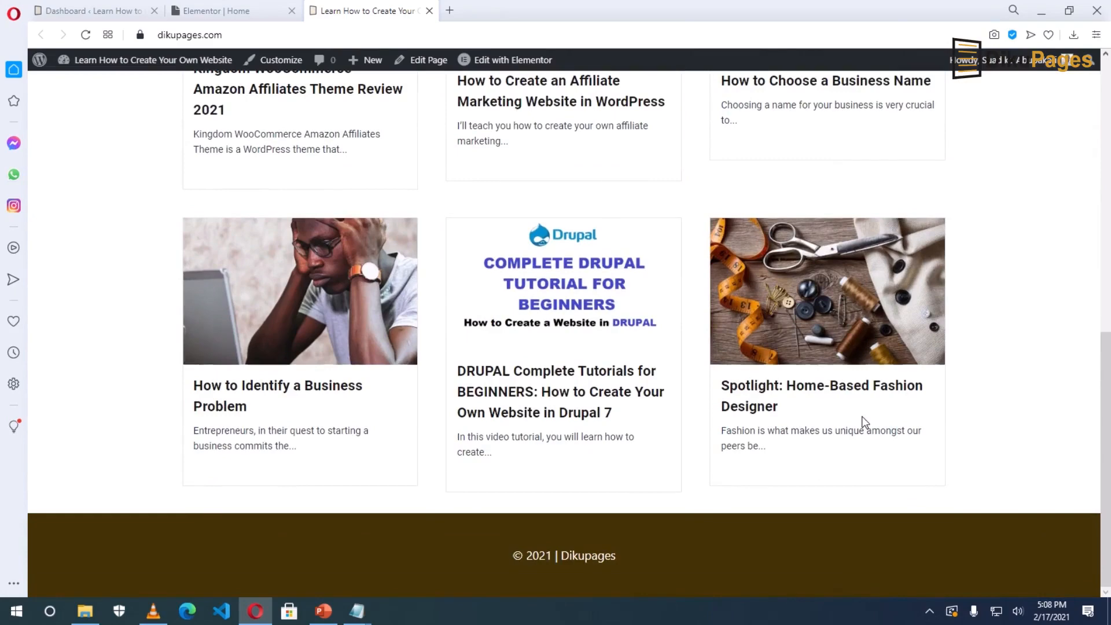
{"action": "scroll", "coordinate": [865, 421], "scroll_direction": "up", "scroll_amount": 5}
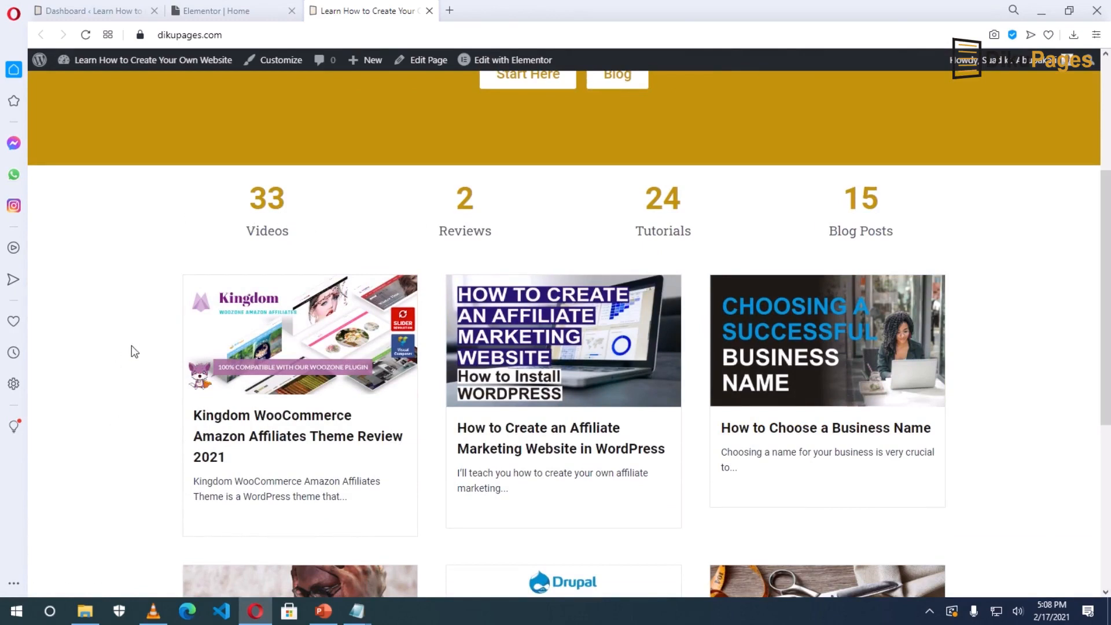
{"action": "left_click", "coordinate": [242, 13]}
{"action": "scroll", "coordinate": [650, 218], "scroll_direction": "up", "scroll_amount": 2}
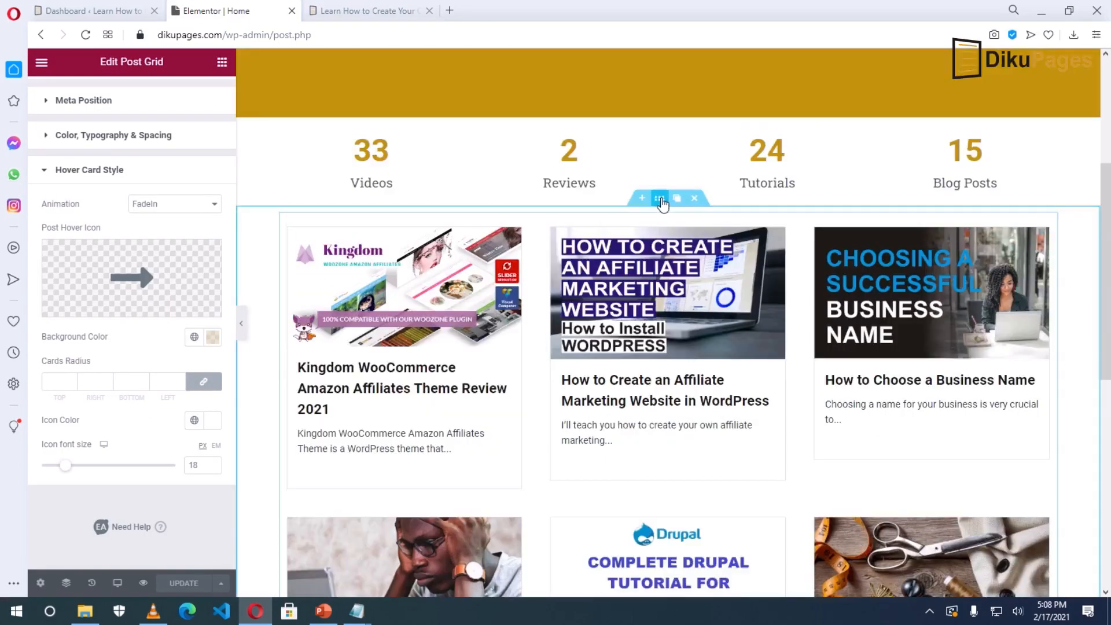
Give the post grid's section a classic #EFEFEF light grey background and save.
{"action": "left_click", "coordinate": [661, 199]}
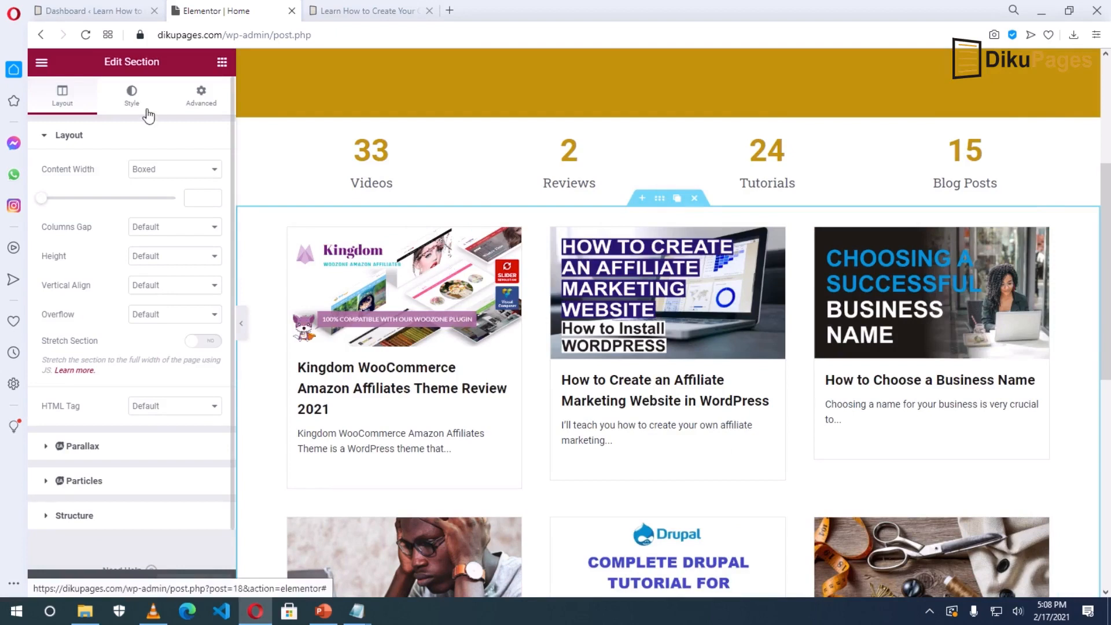
{"action": "left_click", "coordinate": [132, 98]}
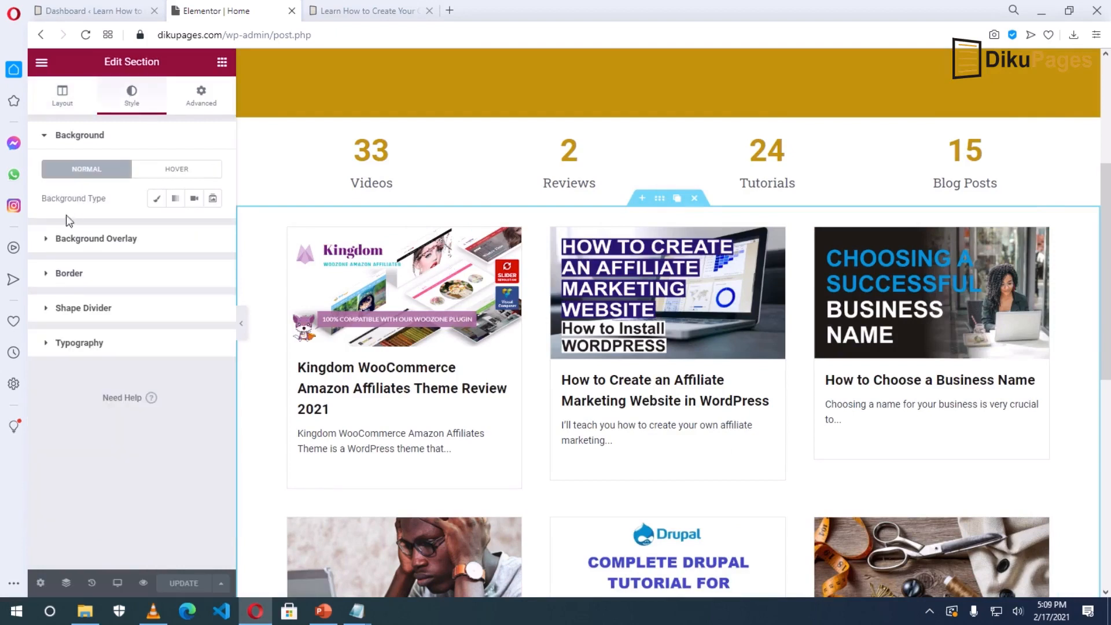
{"action": "left_click", "coordinate": [155, 199]}
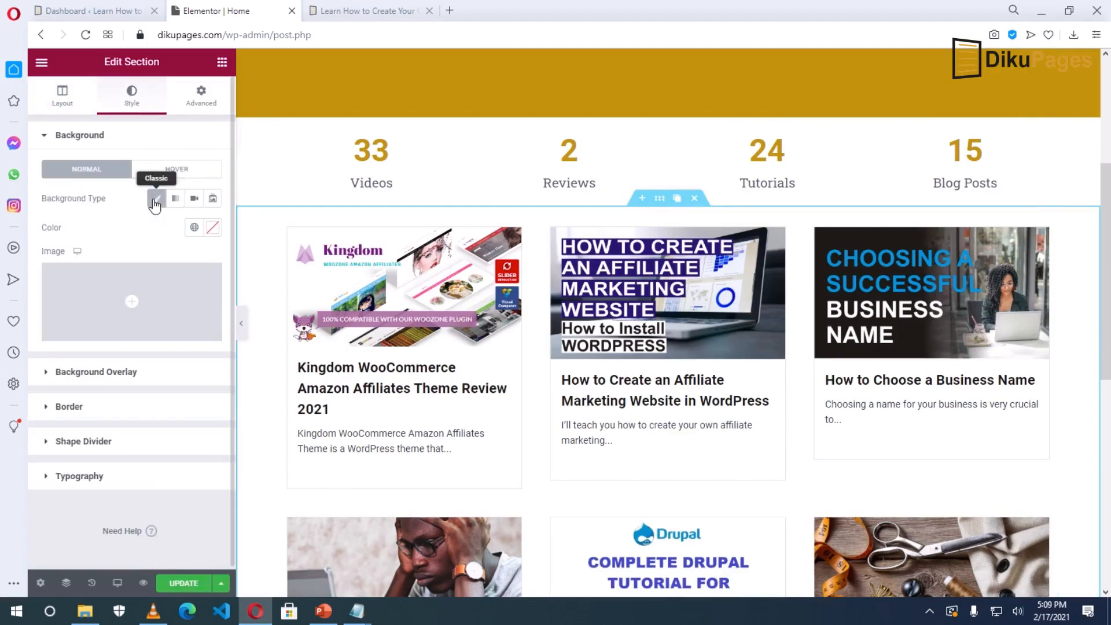
{"action": "left_click", "coordinate": [213, 228]}
{"action": "left_click_drag", "start_coordinate": [132, 392], "coordinate": [54, 285]}
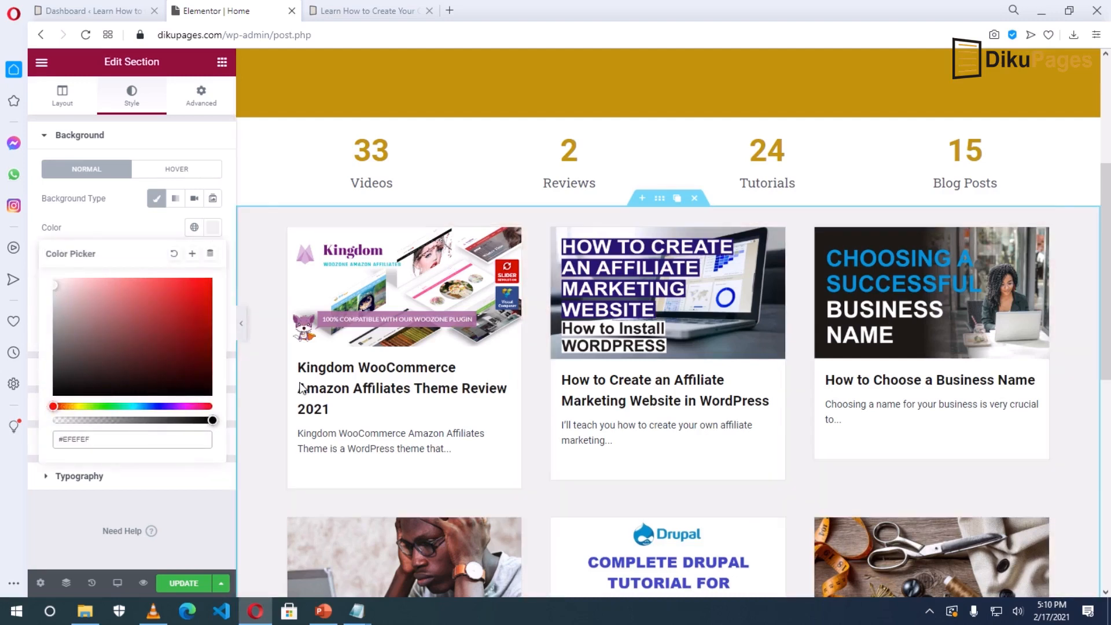
{"action": "left_click", "coordinate": [184, 584]}
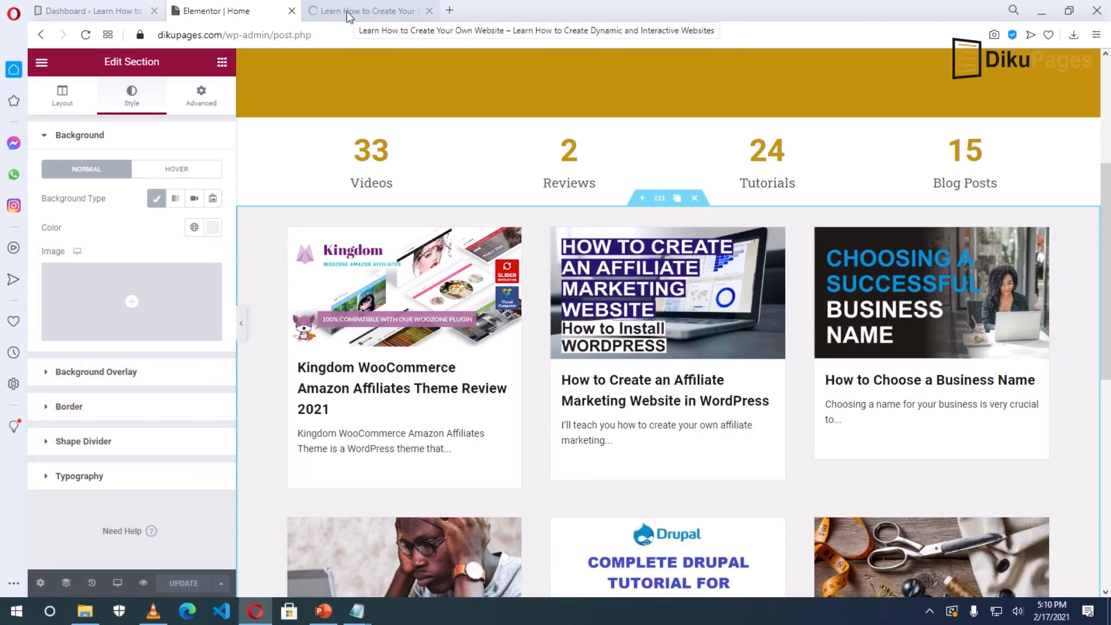
Scroll the live homepage to check the grey-backed post grid.
{"action": "left_click", "coordinate": [346, 11]}
{"action": "scroll", "coordinate": [532, 403], "scroll_direction": "down", "scroll_amount": 5}
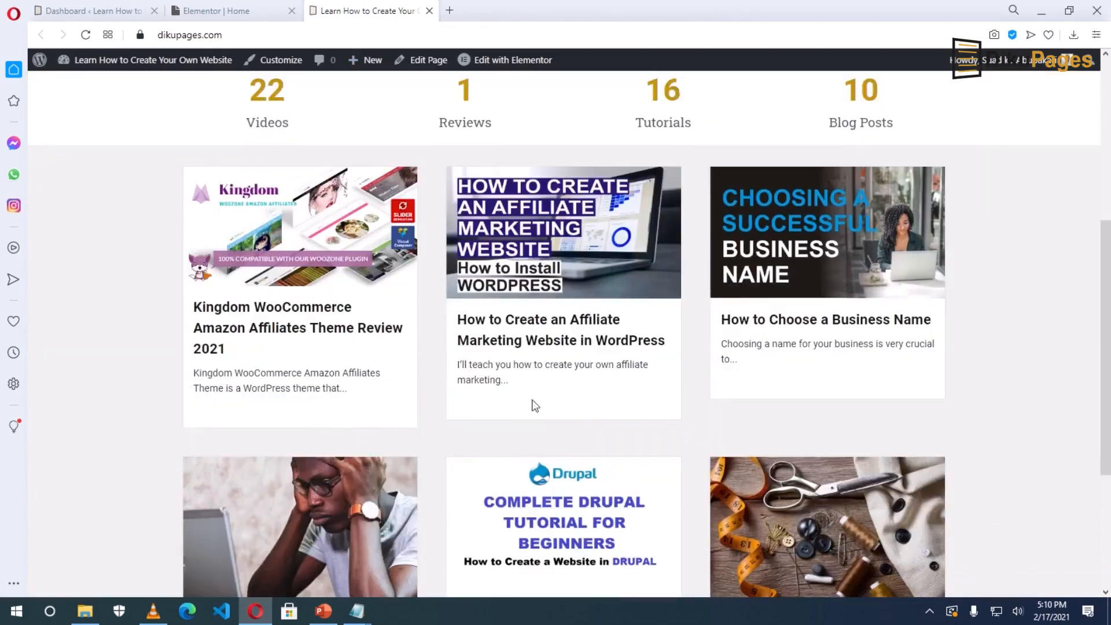
{"action": "scroll", "coordinate": [100, 468], "scroll_direction": "down", "scroll_amount": 5}
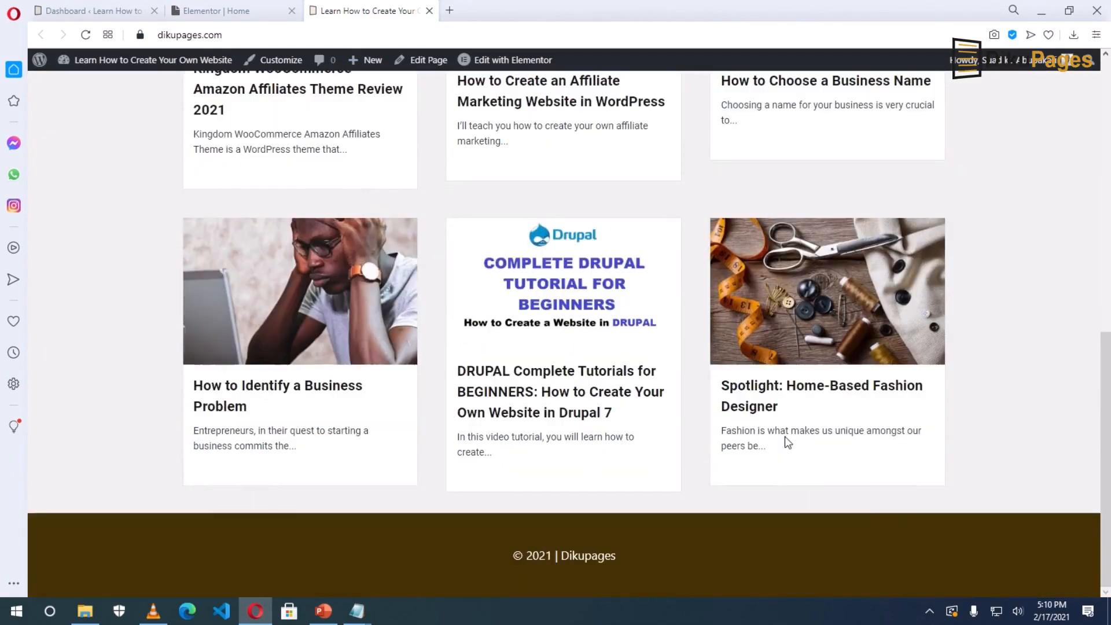
{"action": "scroll", "coordinate": [963, 410], "scroll_direction": "up", "scroll_amount": 8}
{"action": "scroll", "coordinate": [963, 409], "scroll_direction": "down", "scroll_amount": 5}
{"action": "scroll", "coordinate": [1084, 524], "scroll_direction": "up", "scroll_amount": 5}
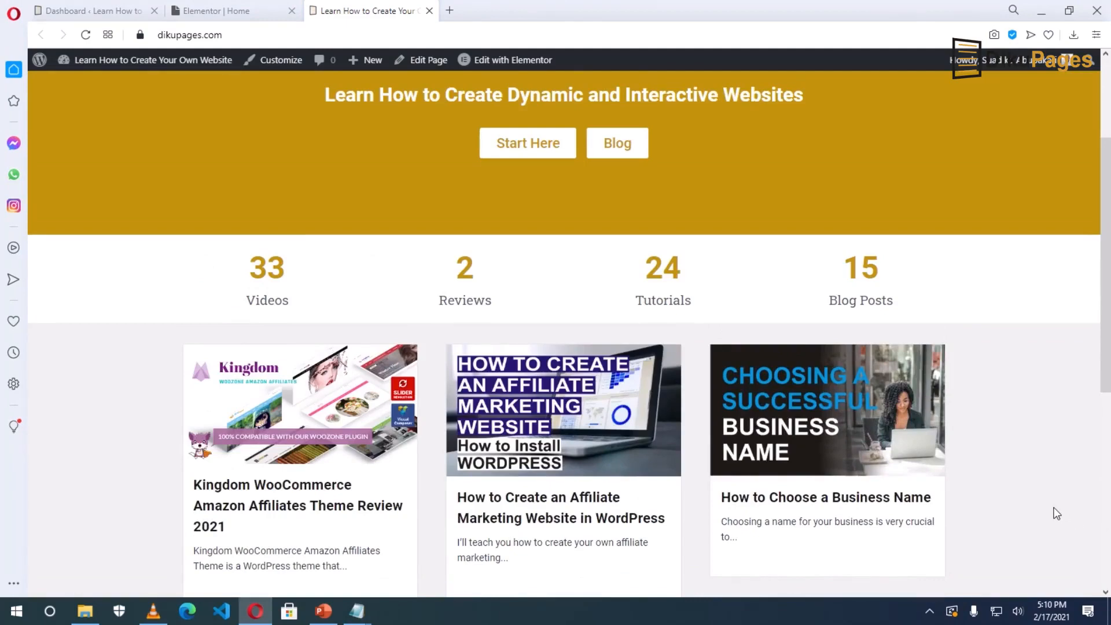
{"action": "scroll", "coordinate": [1057, 514], "scroll_direction": "down", "scroll_amount": 3}
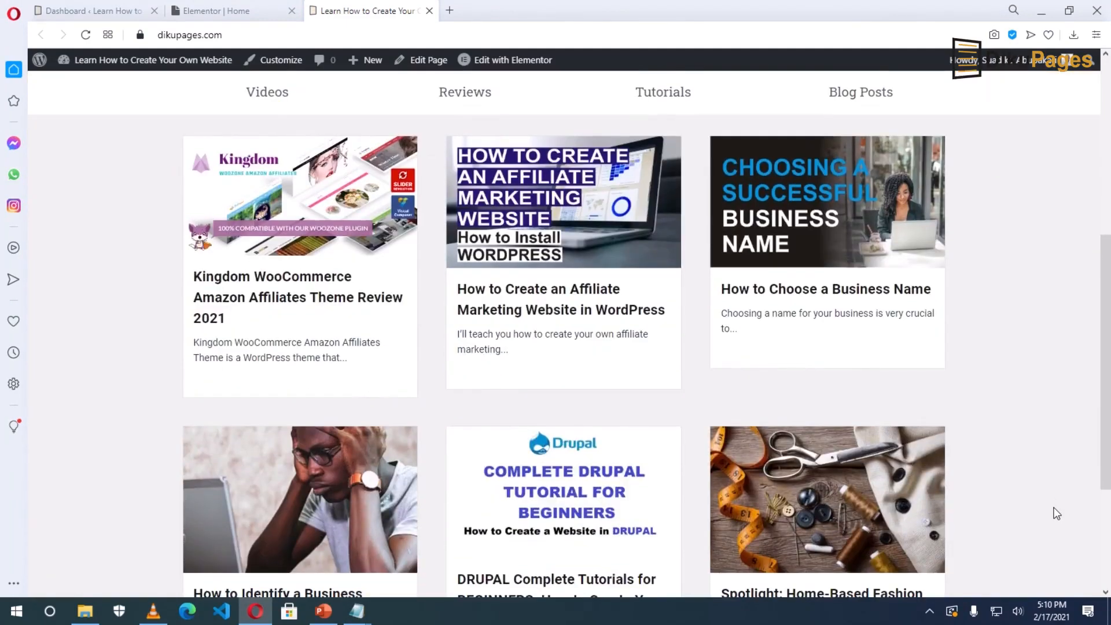
{"action": "scroll", "coordinate": [1057, 513], "scroll_direction": "up", "scroll_amount": 5}
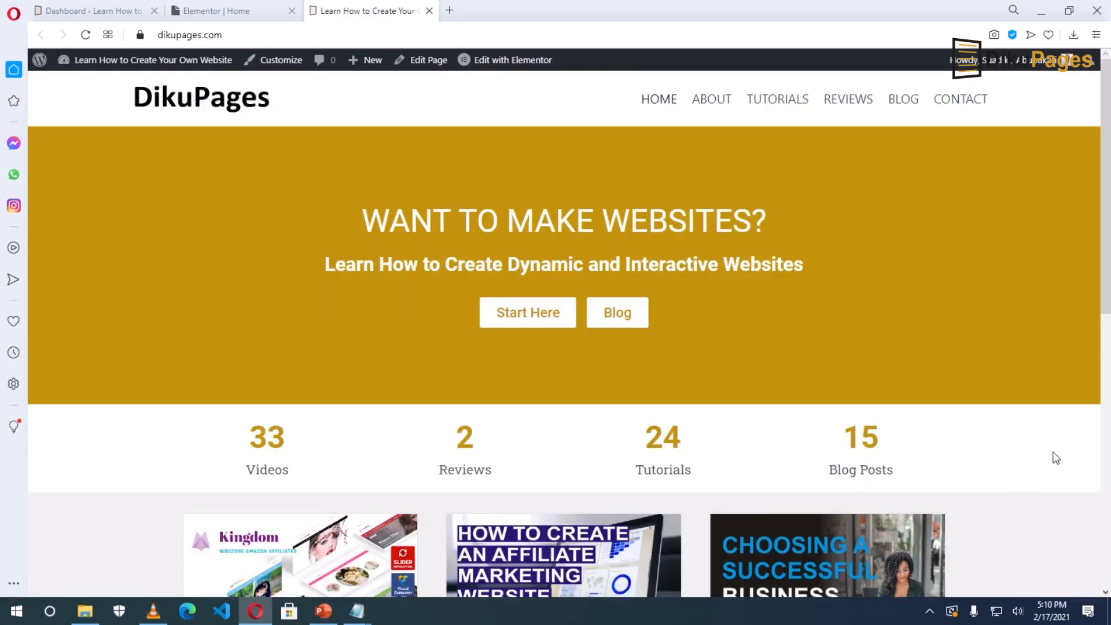
Visit the empty Tutorials and Reviews pages, then return to the homepage.
{"action": "left_click", "coordinate": [775, 108]}
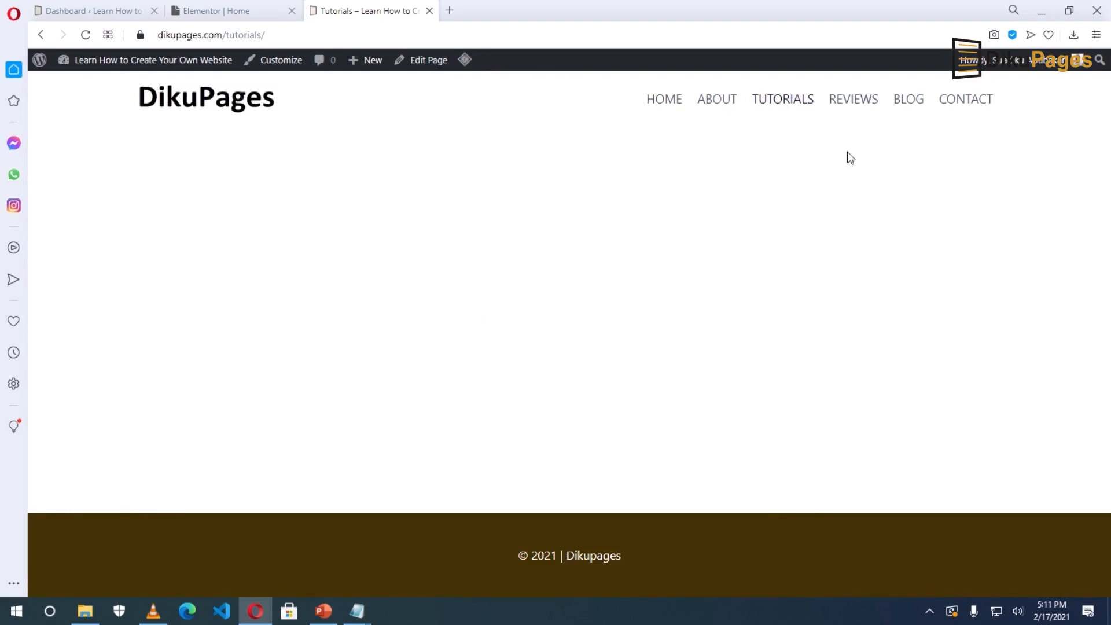
{"action": "left_click", "coordinate": [853, 101]}
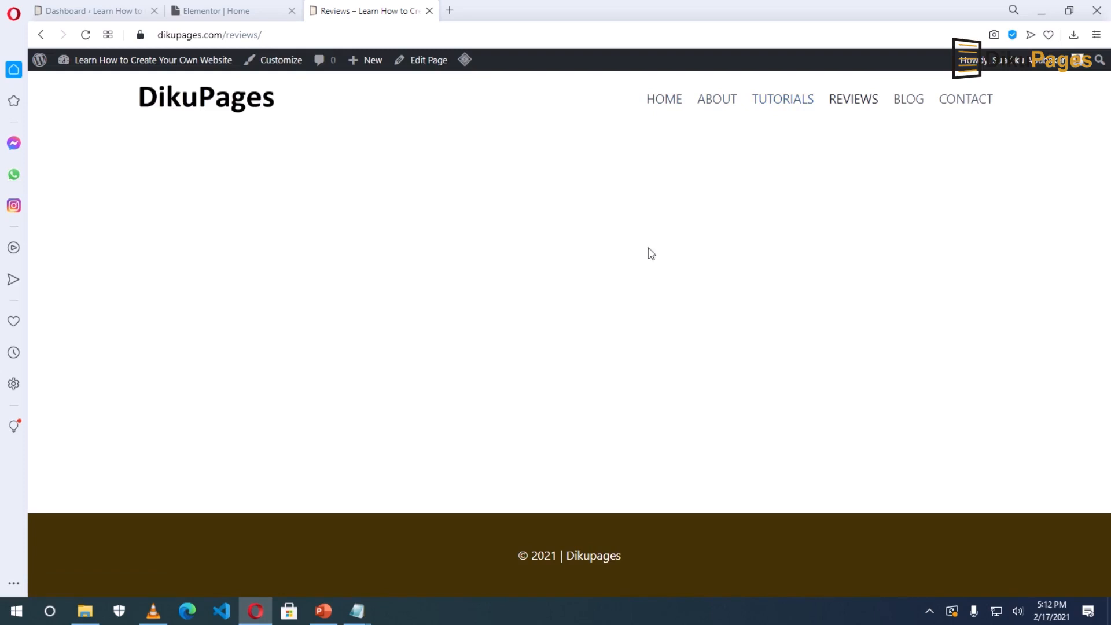
{"action": "left_click", "coordinate": [212, 102]}
Open the homepage in Elementor and copy the post grid section.
{"action": "left_click", "coordinate": [291, 11]}
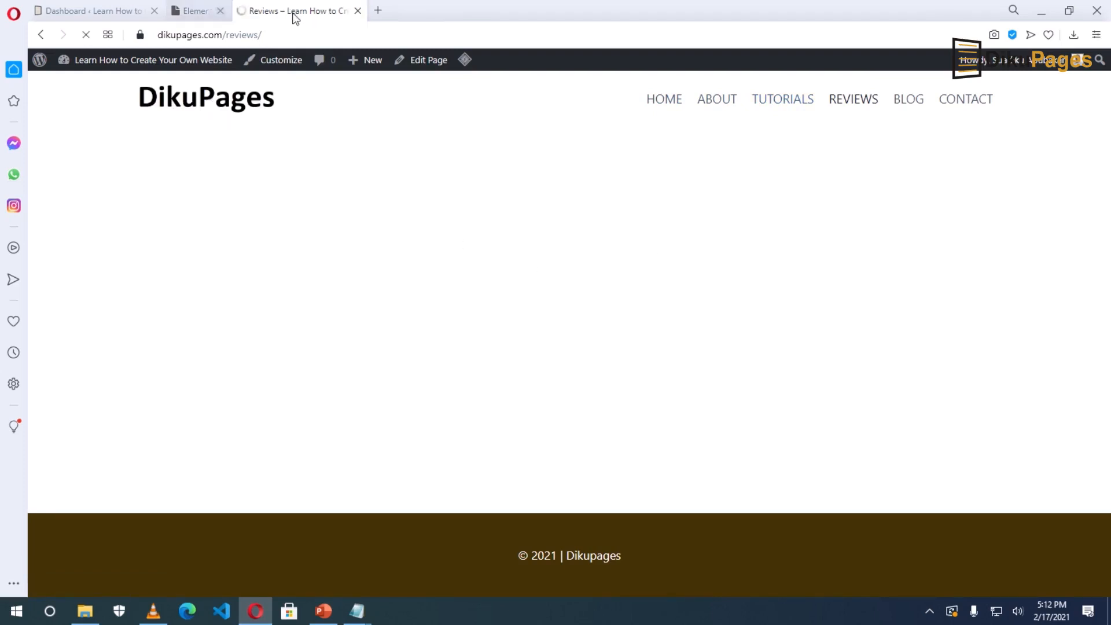
{"action": "left_click", "coordinate": [504, 63]}
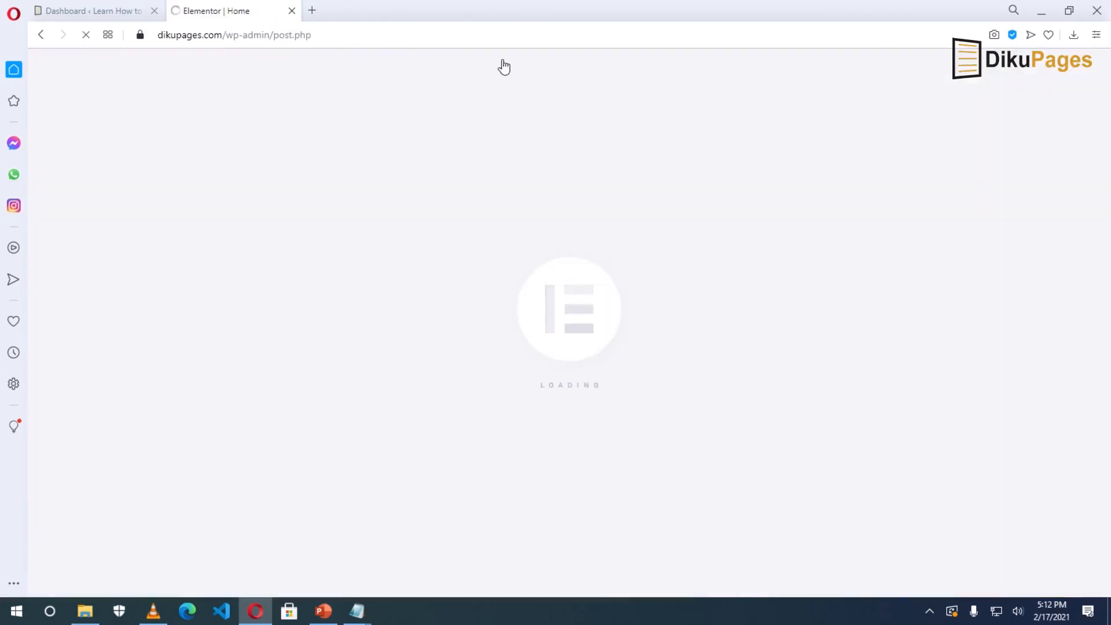
{"action": "scroll", "coordinate": [654, 507], "scroll_direction": "down", "scroll_amount": 2}
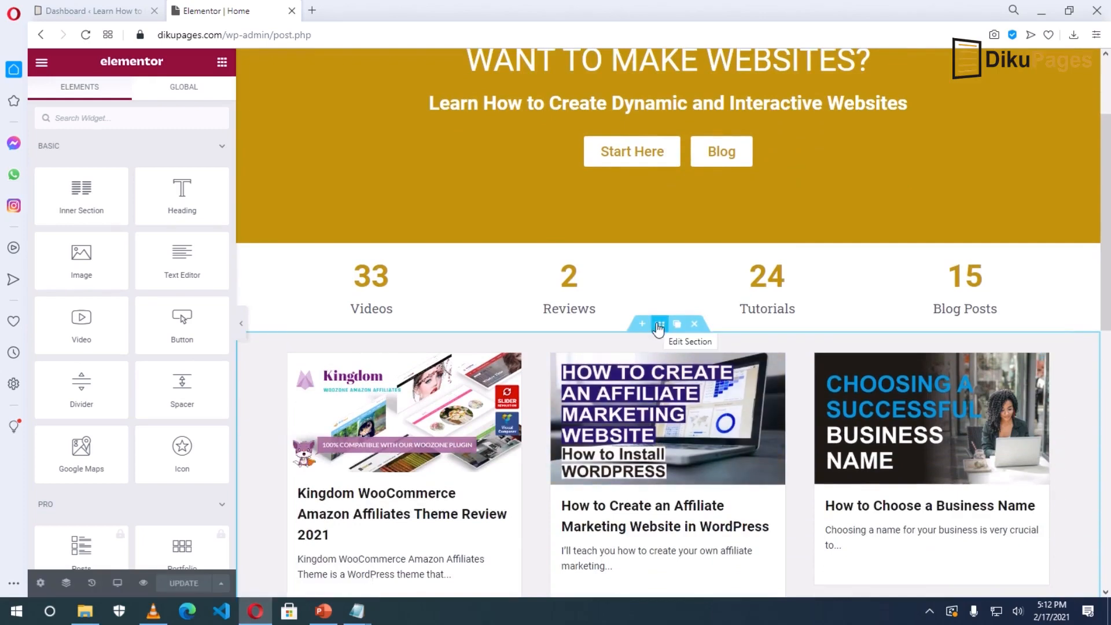
{"action": "right_click", "coordinate": [659, 327]}
{"action": "left_click", "coordinate": [694, 388]}
{"action": "scroll", "coordinate": [695, 387], "scroll_direction": "up", "scroll_amount": 2}
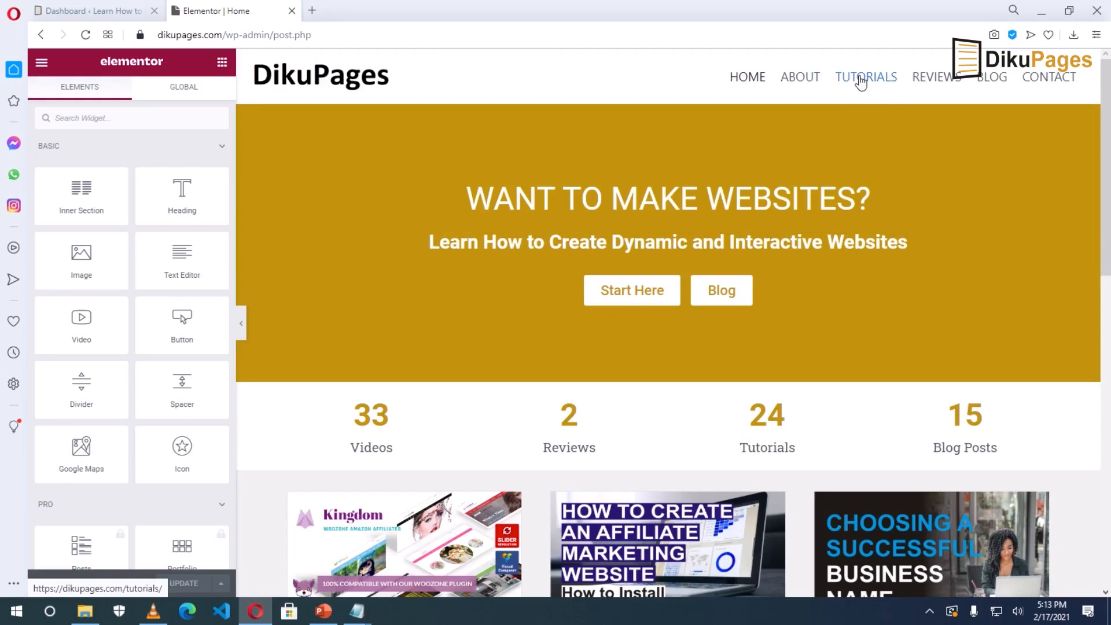
Open the Tutorials page in Elementor in a new tab and paste the post grid section.
{"action": "right_click", "coordinate": [860, 78]}
{"action": "left_click", "coordinate": [898, 89]}
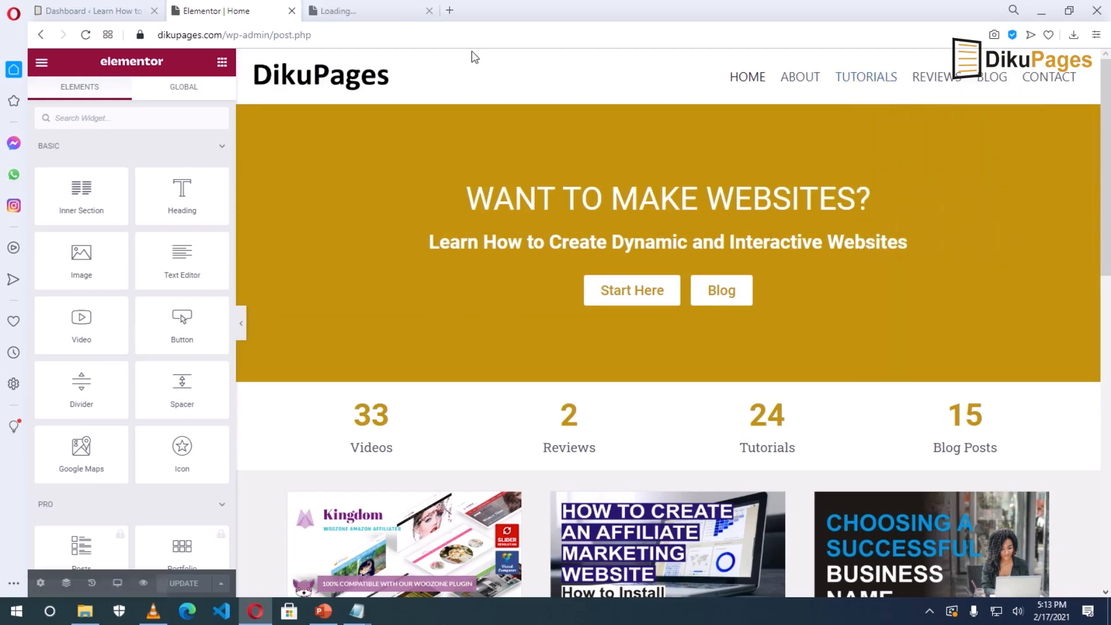
{"action": "left_click", "coordinate": [358, 15]}
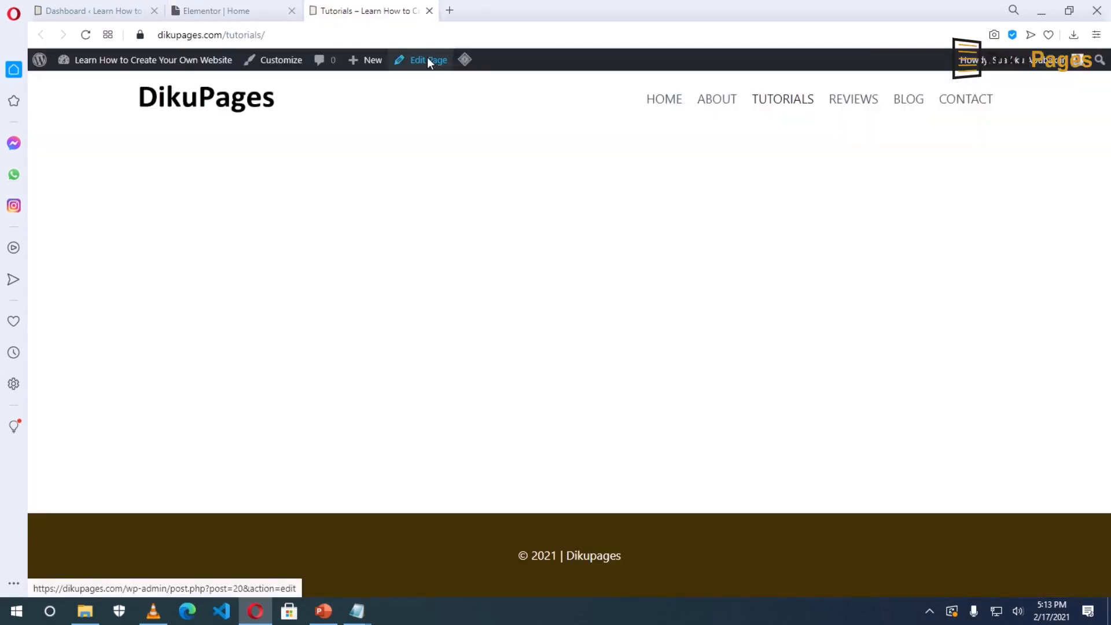
{"action": "left_click", "coordinate": [429, 61]}
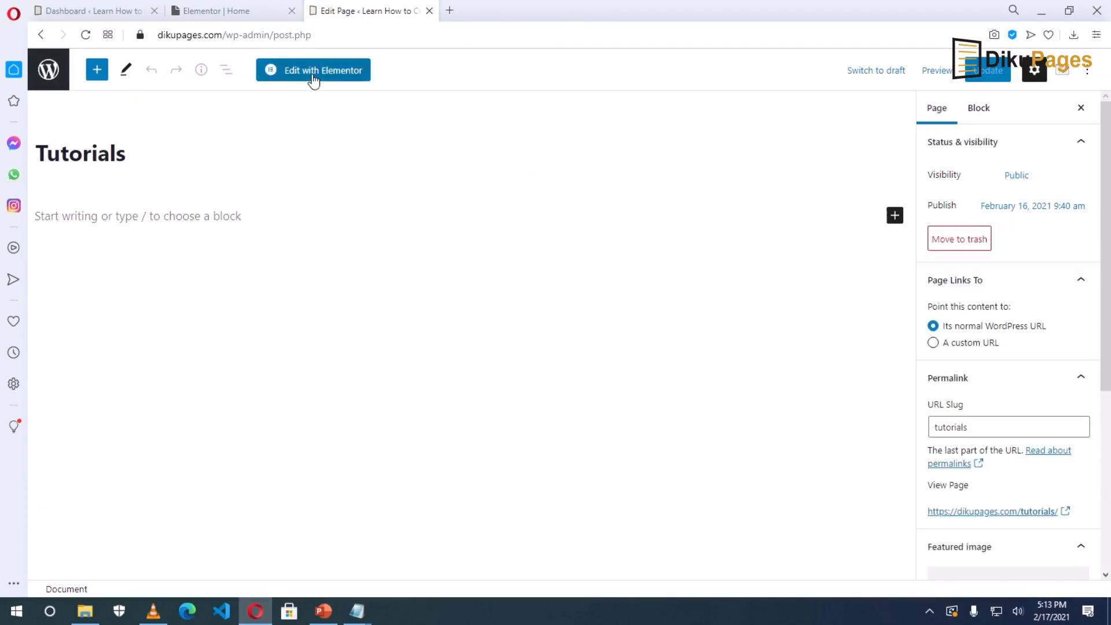
{"action": "left_click", "coordinate": [310, 70]}
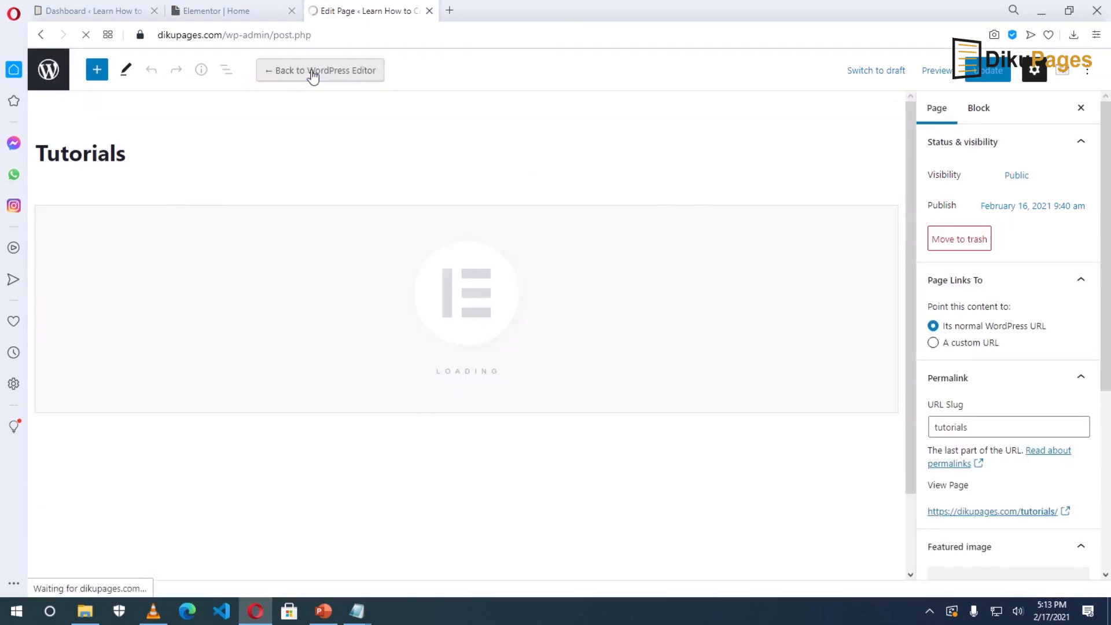
{"action": "right_click", "coordinate": [551, 223]}
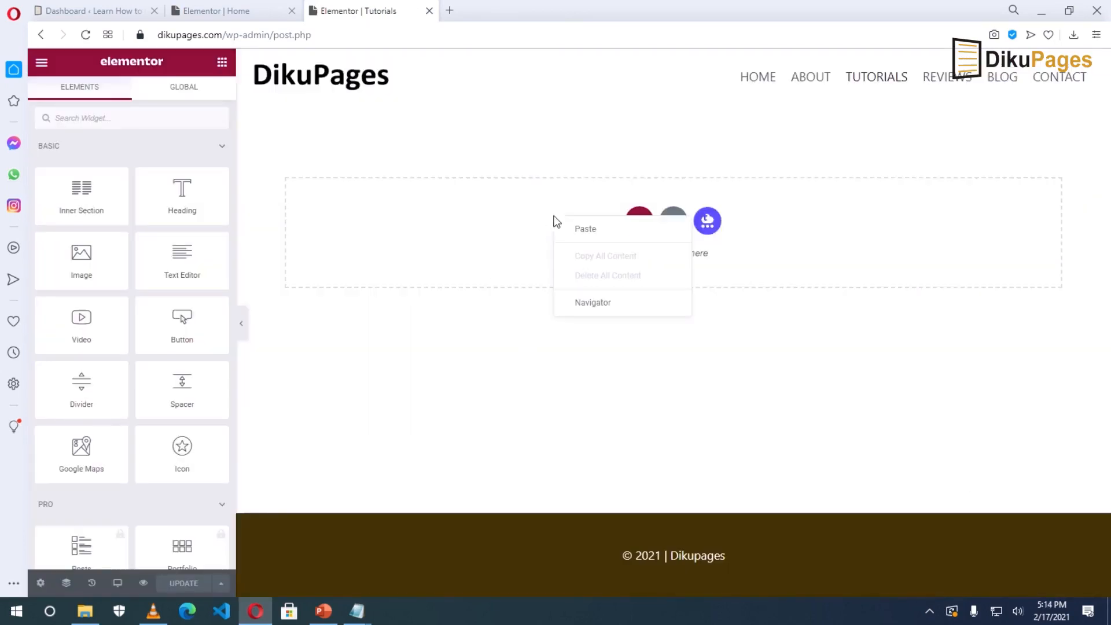
{"action": "left_click", "coordinate": [587, 230]}
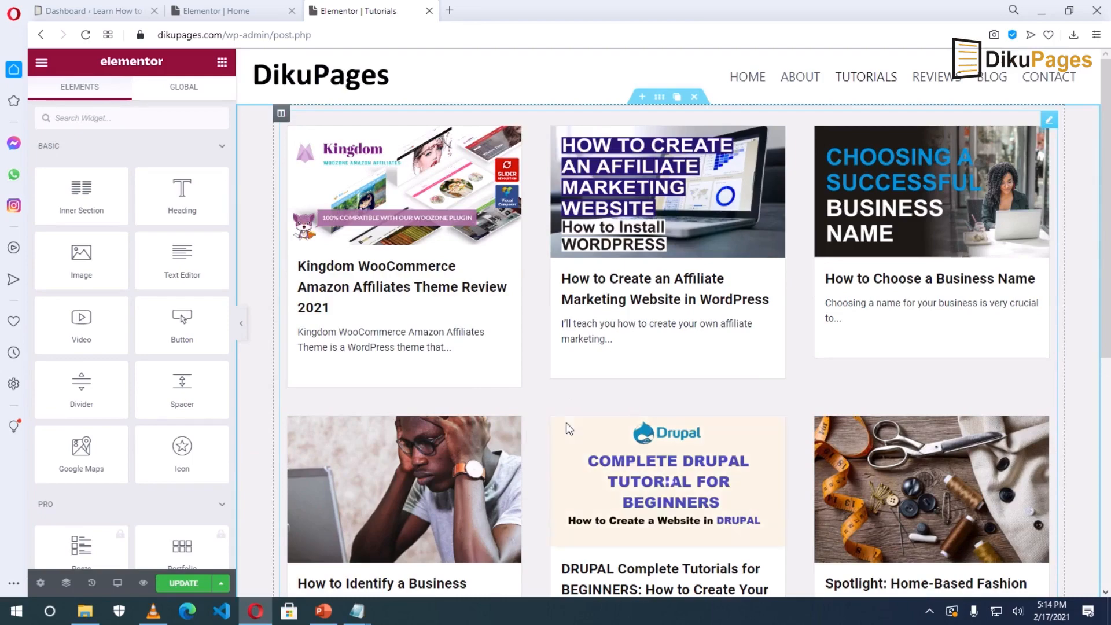
{"action": "scroll", "coordinate": [566, 423], "scroll_direction": "down", "scroll_amount": 5}
Filter the Tutorials page's Post Grid to the Tutorials category and save.
{"action": "scroll", "coordinate": [566, 421], "scroll_direction": "up", "scroll_amount": 5}
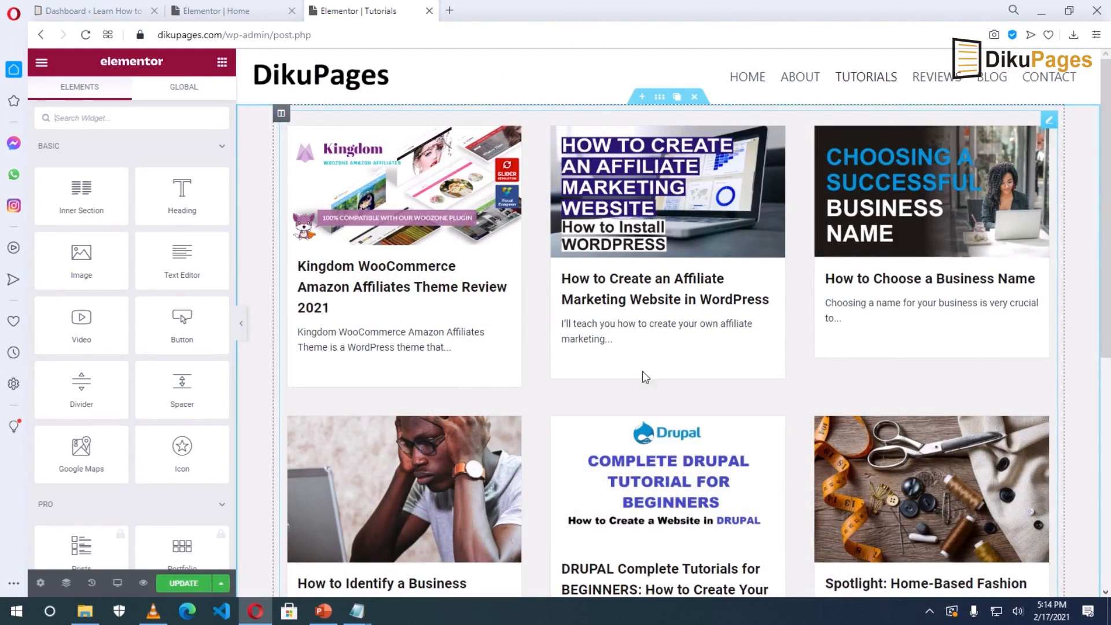
{"action": "left_click", "coordinate": [537, 321]}
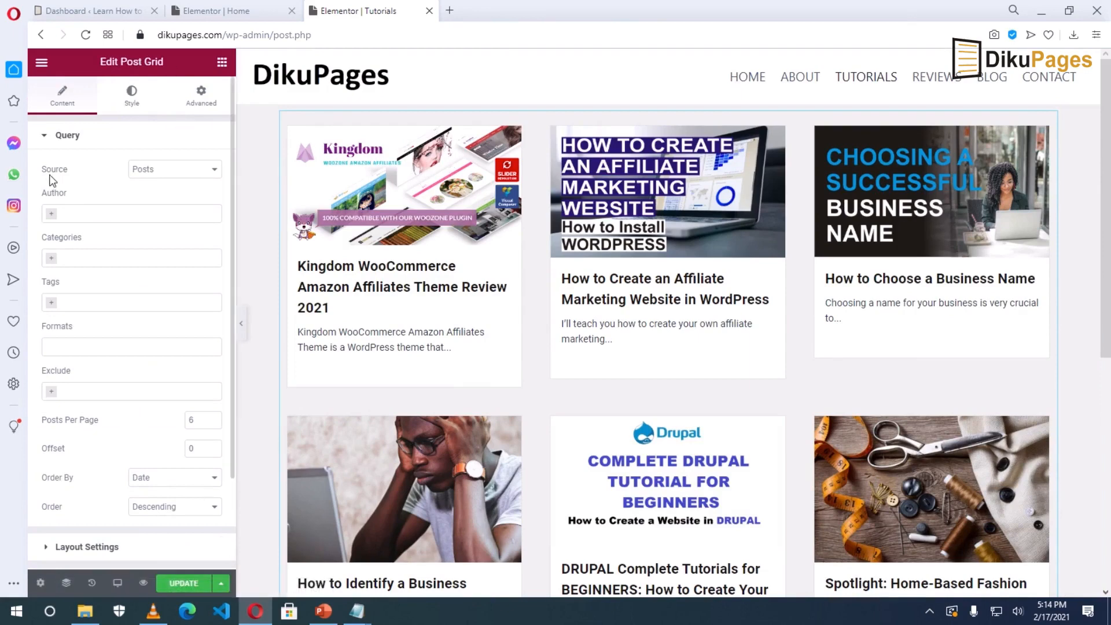
{"action": "left_click", "coordinate": [155, 180]}
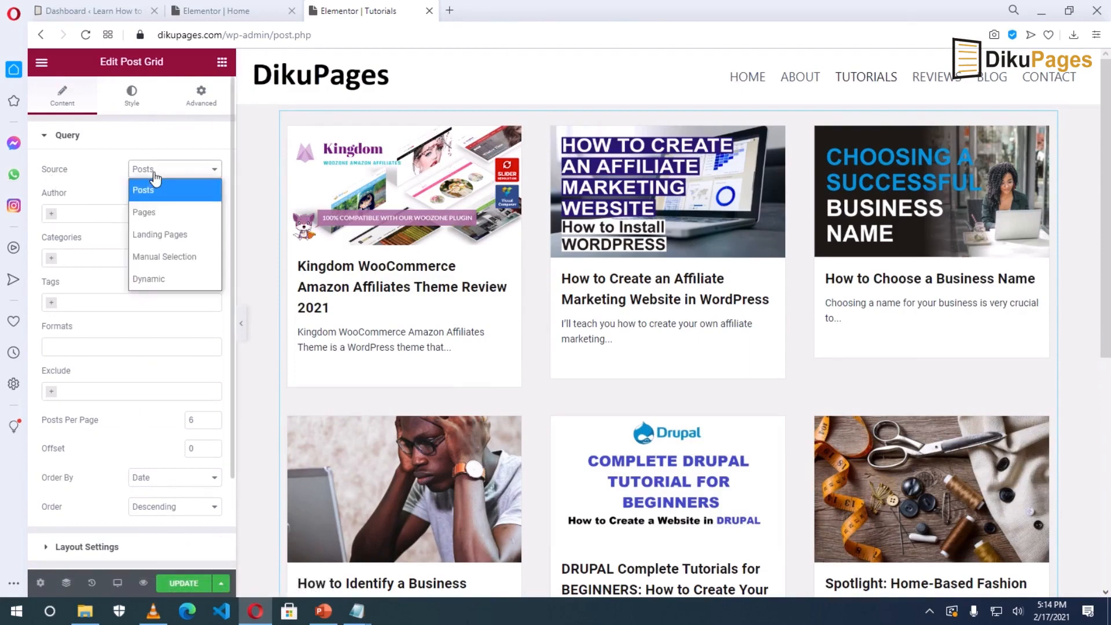
{"action": "left_click", "coordinate": [153, 188]}
{"action": "left_click", "coordinate": [98, 257]}
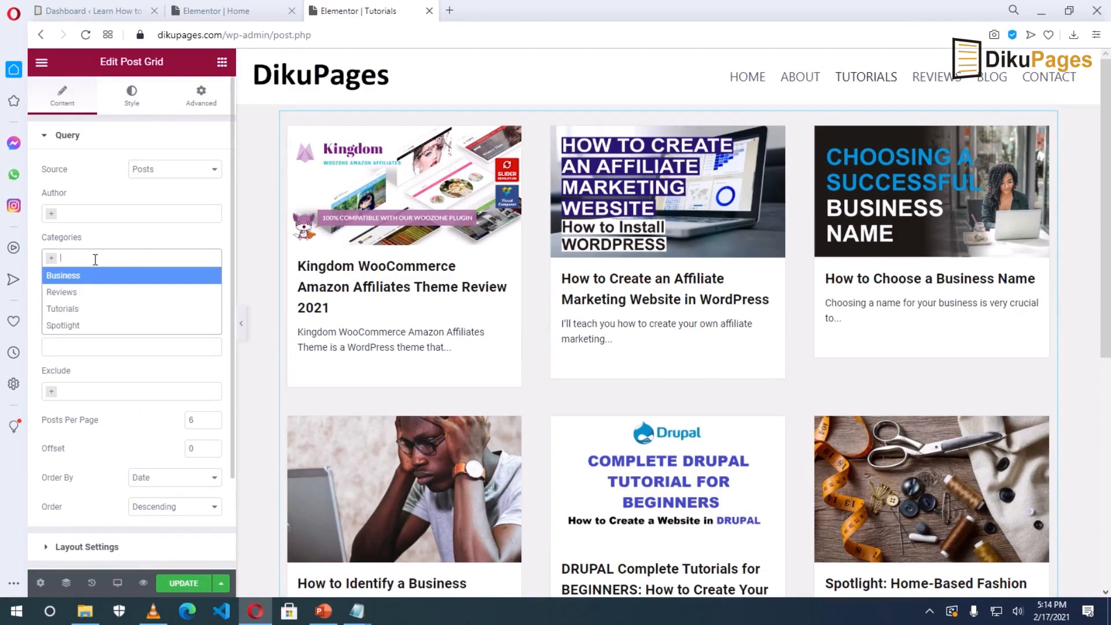
{"action": "left_click", "coordinate": [74, 309]}
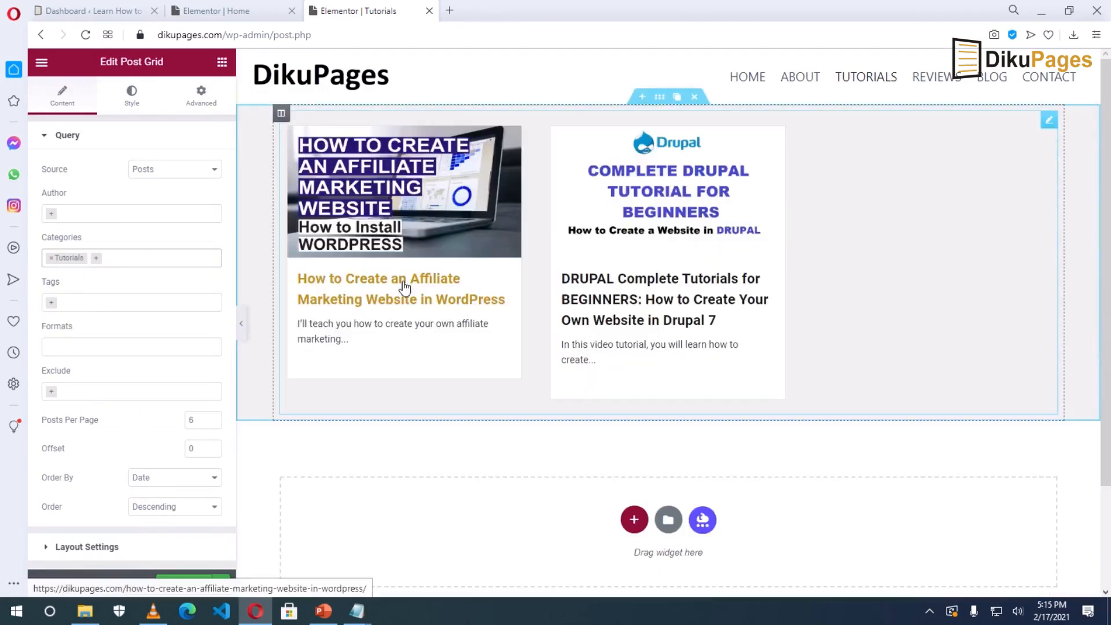
{"action": "left_click", "coordinate": [176, 584]}
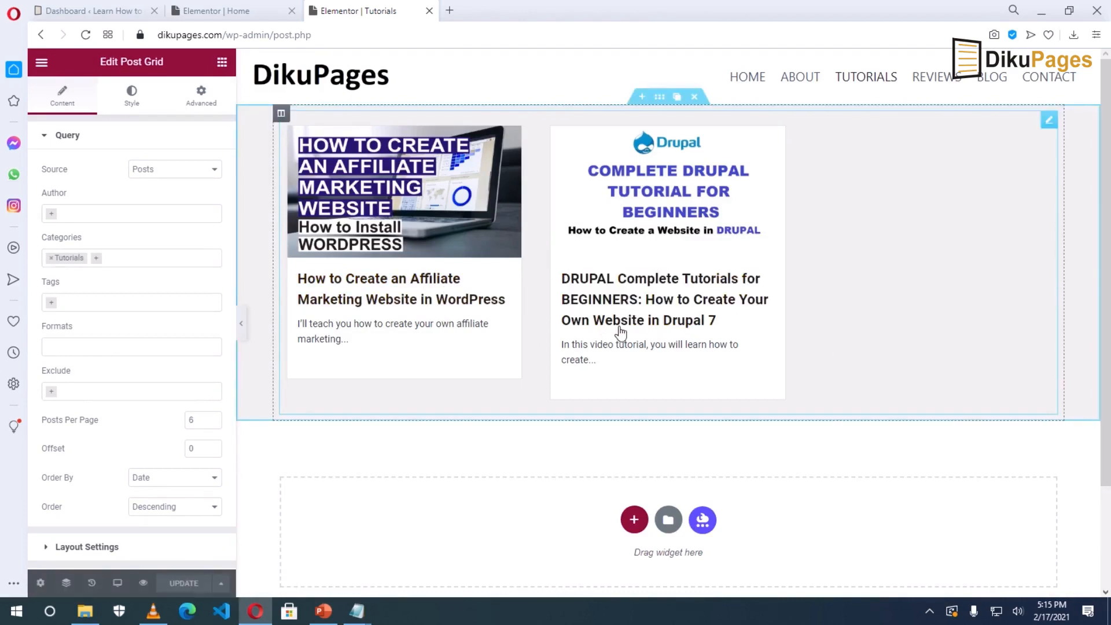
Glance at the Home editor, then open the Reviews page in a new tab.
{"action": "left_click", "coordinate": [199, 8]}
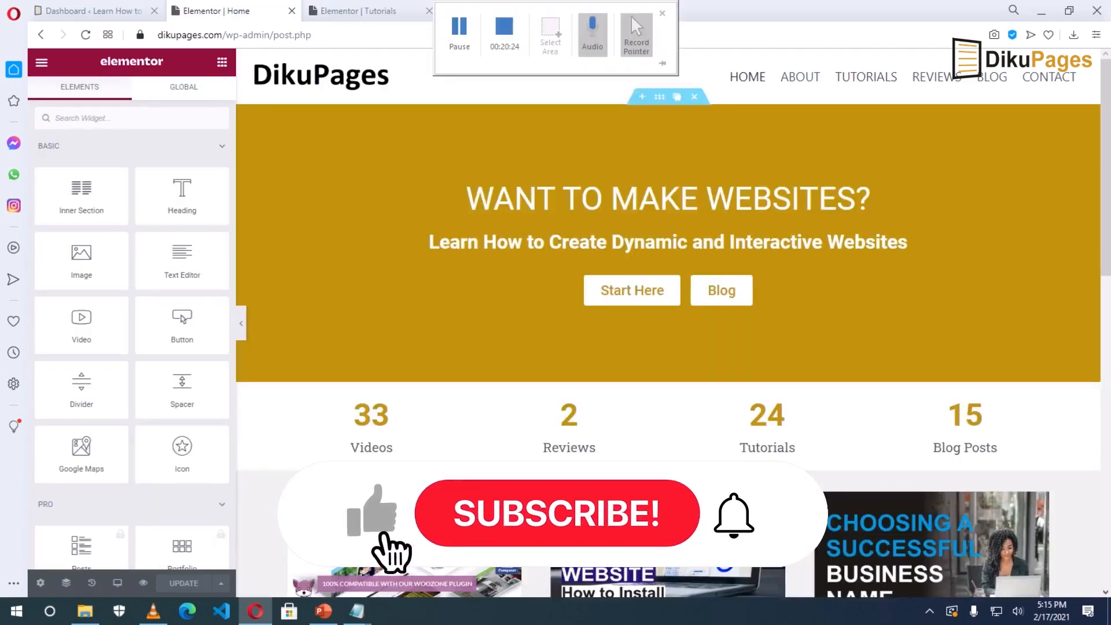
{"action": "scroll", "coordinate": [668, 347], "scroll_direction": "down", "scroll_amount": 3}
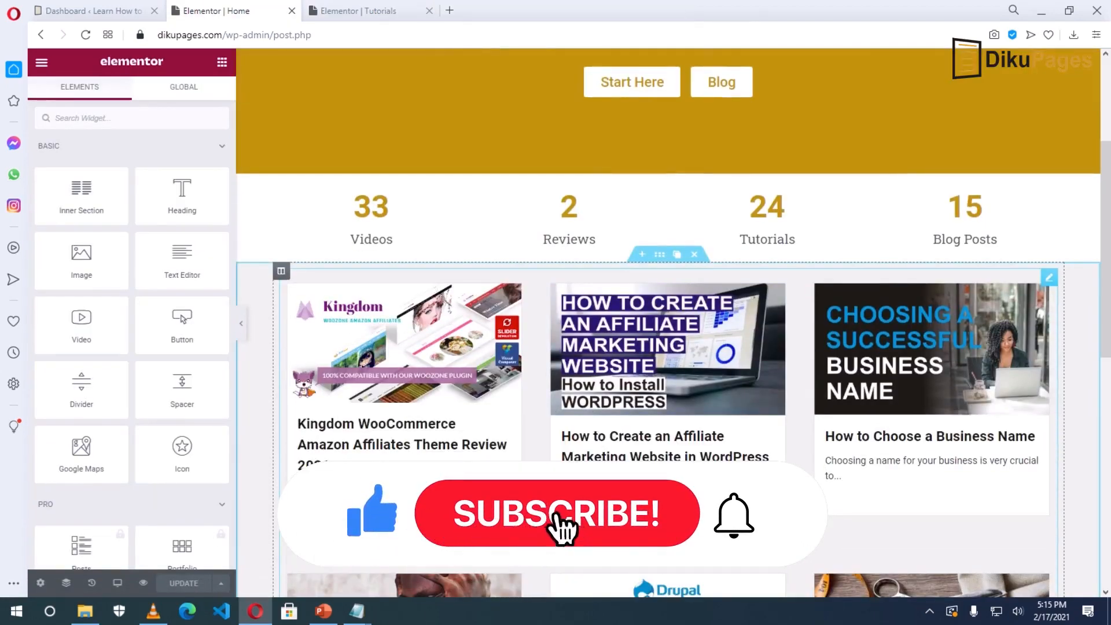
{"action": "left_click", "coordinate": [317, 16]}
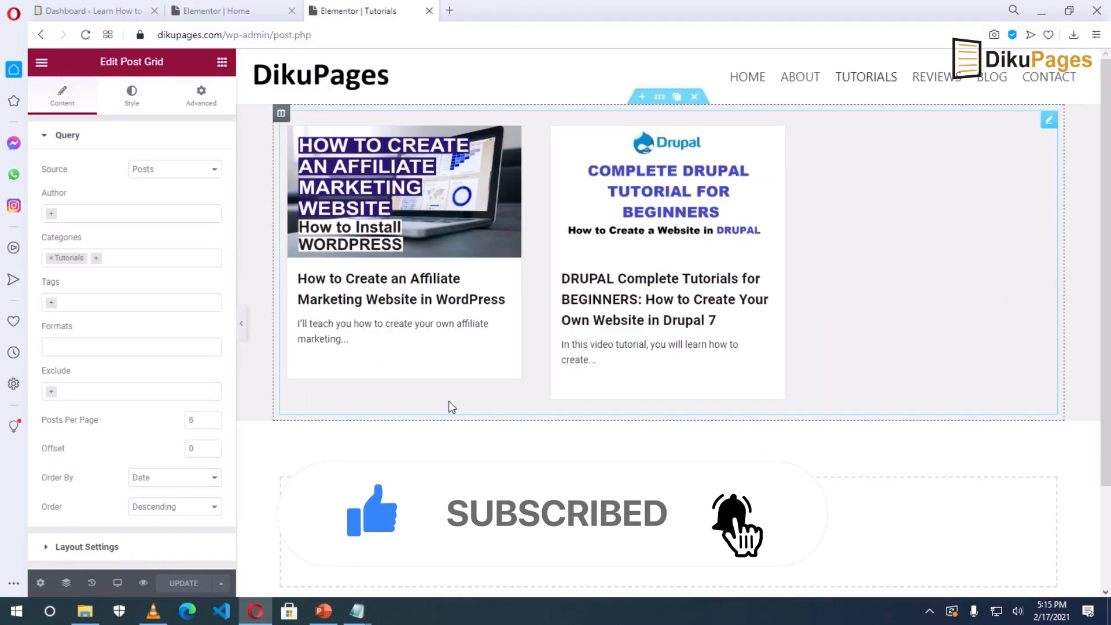
{"action": "right_click", "coordinate": [938, 83]}
{"action": "left_click", "coordinate": [848, 88]}
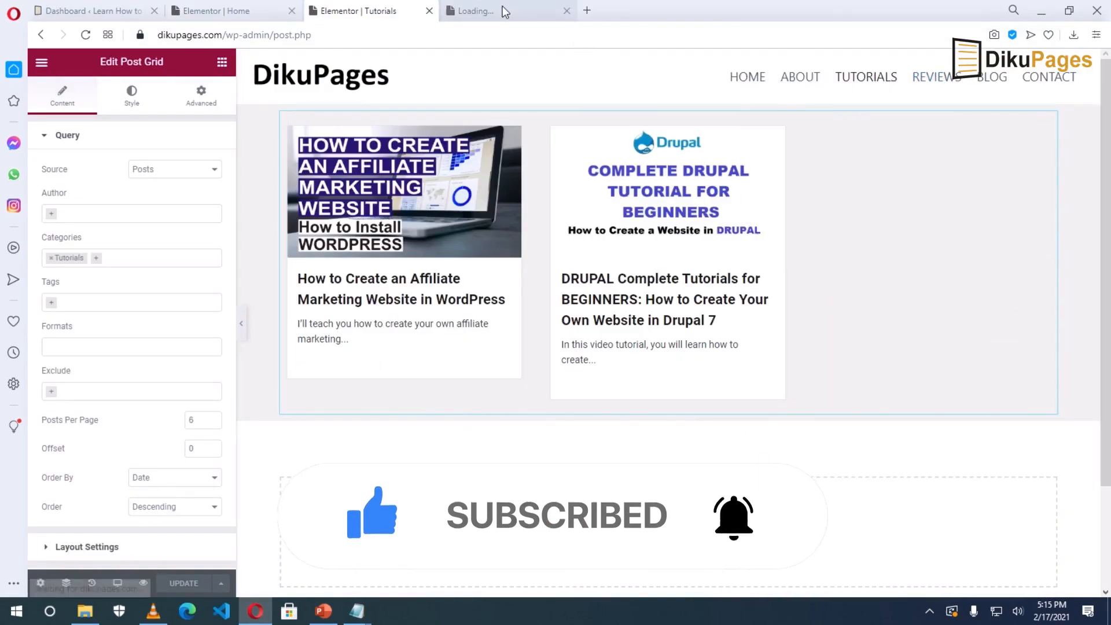
{"action": "left_click", "coordinate": [503, 10]}
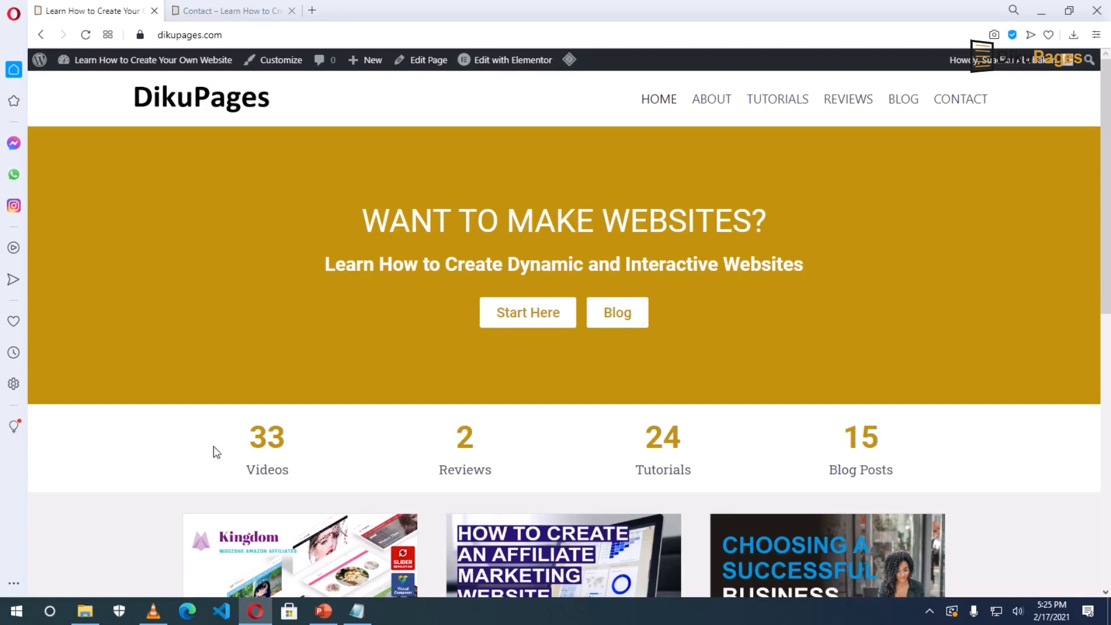
Go to the empty Contact page tab and choose Edit Page.
{"action": "left_click", "coordinate": [198, 10]}
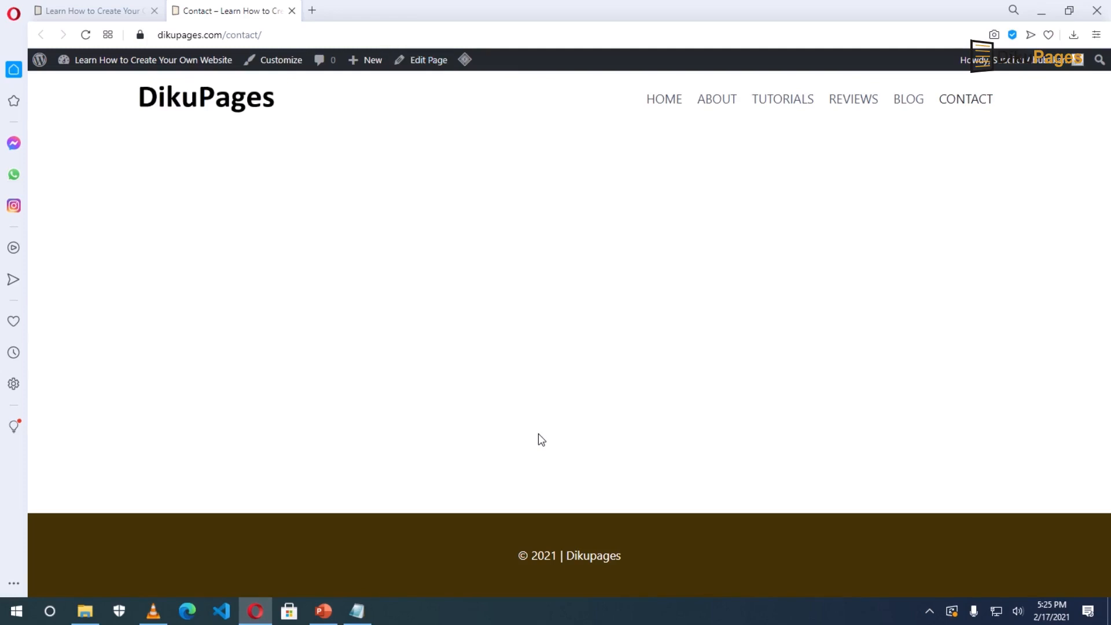
{"action": "left_click", "coordinate": [422, 60]}
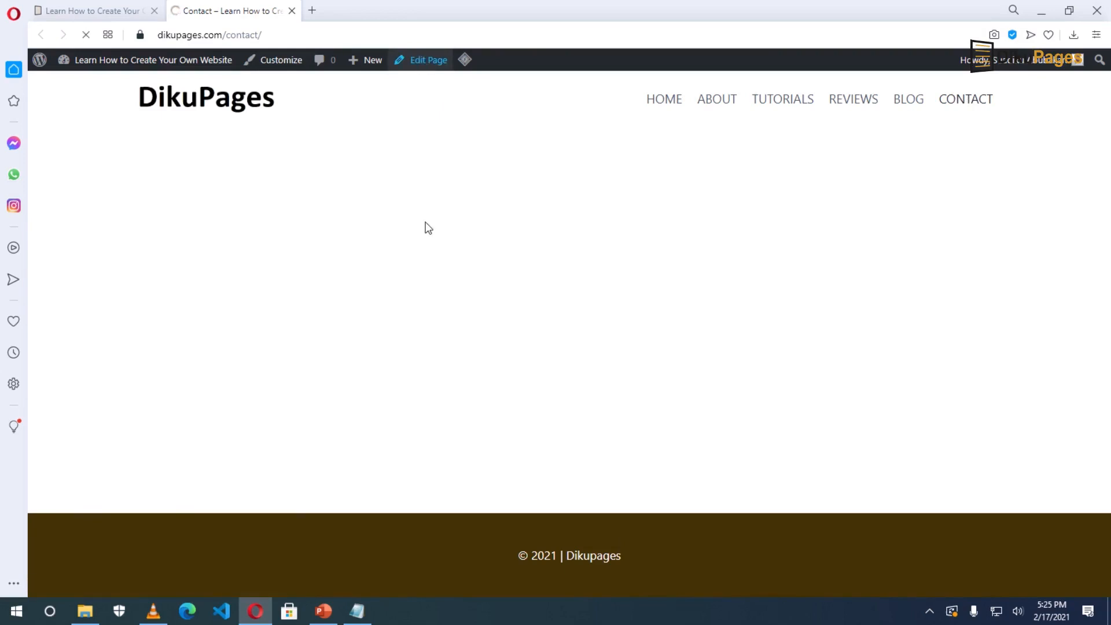
Open the Contact page in Elementor and add a two-column section at the top.
{"action": "left_click", "coordinate": [459, 317]}
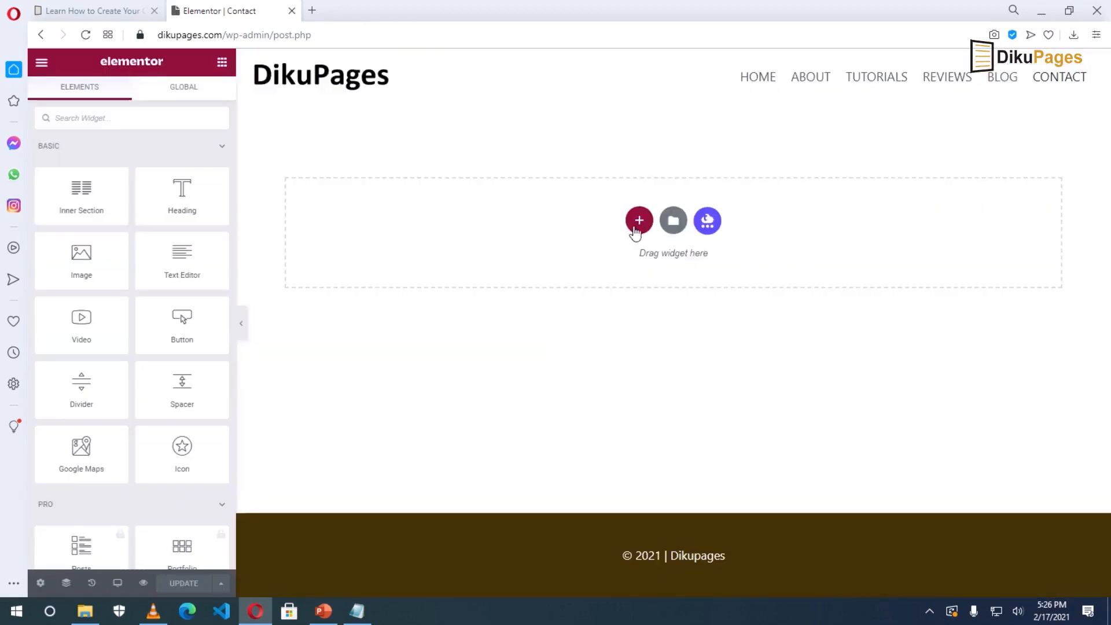
{"action": "left_click", "coordinate": [638, 222]}
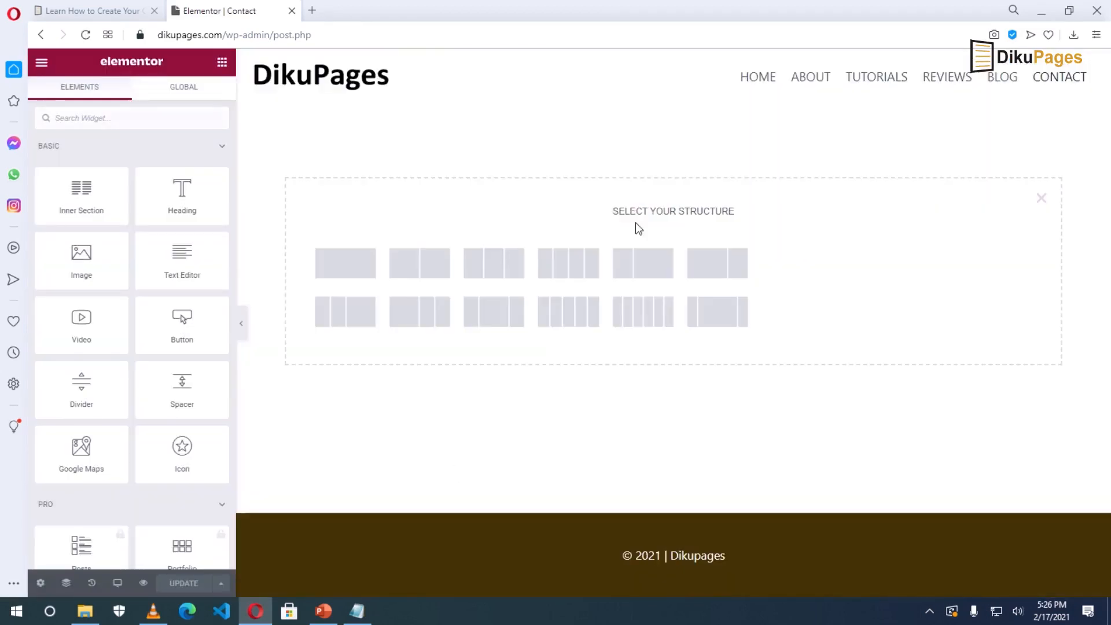
{"action": "left_click", "coordinate": [423, 266]}
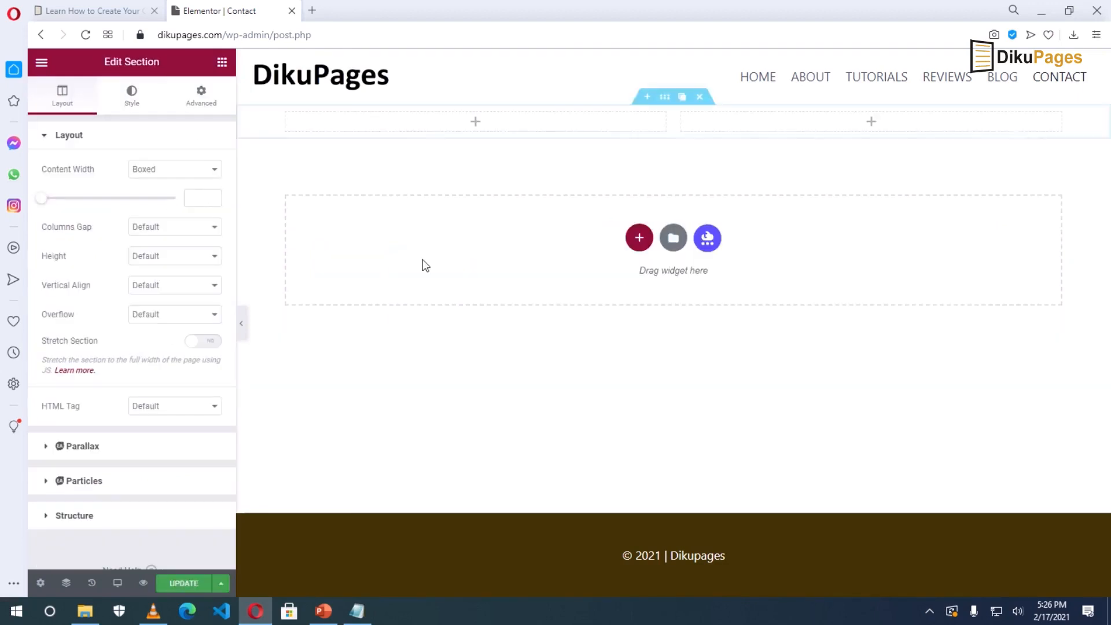
{"action": "left_click", "coordinate": [222, 64]}
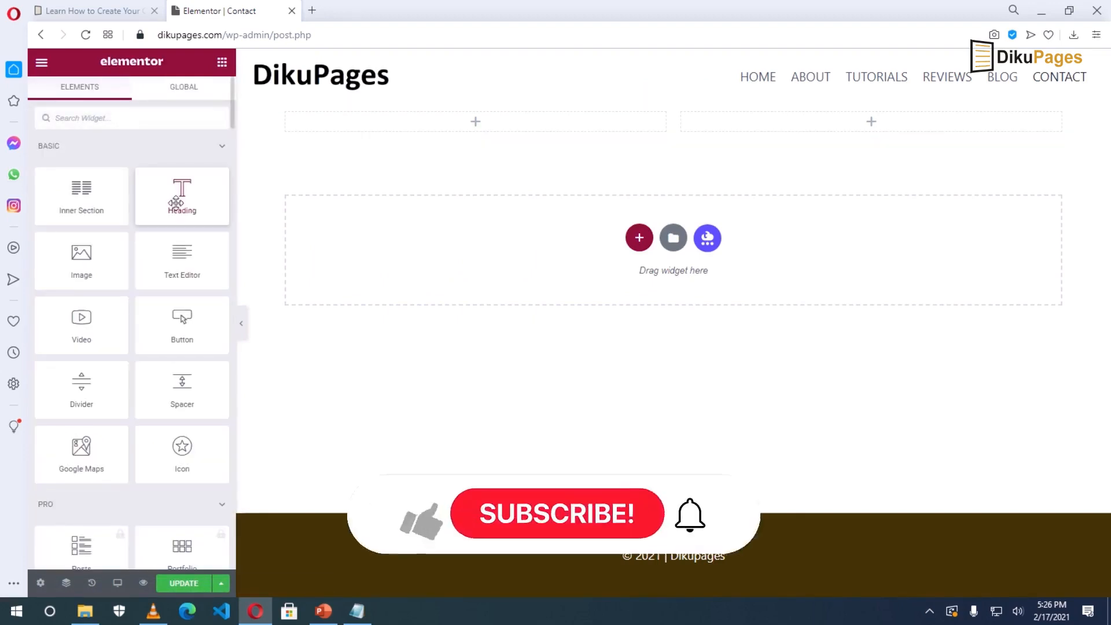
Add a Heading to the left column reading 'Feel Free to Get in Touch with us'.
{"action": "left_click_drag", "start_coordinate": [174, 203], "coordinate": [453, 121]}
{"action": "left_click_drag", "start_coordinate": [149, 184], "coordinate": [9, 193]}
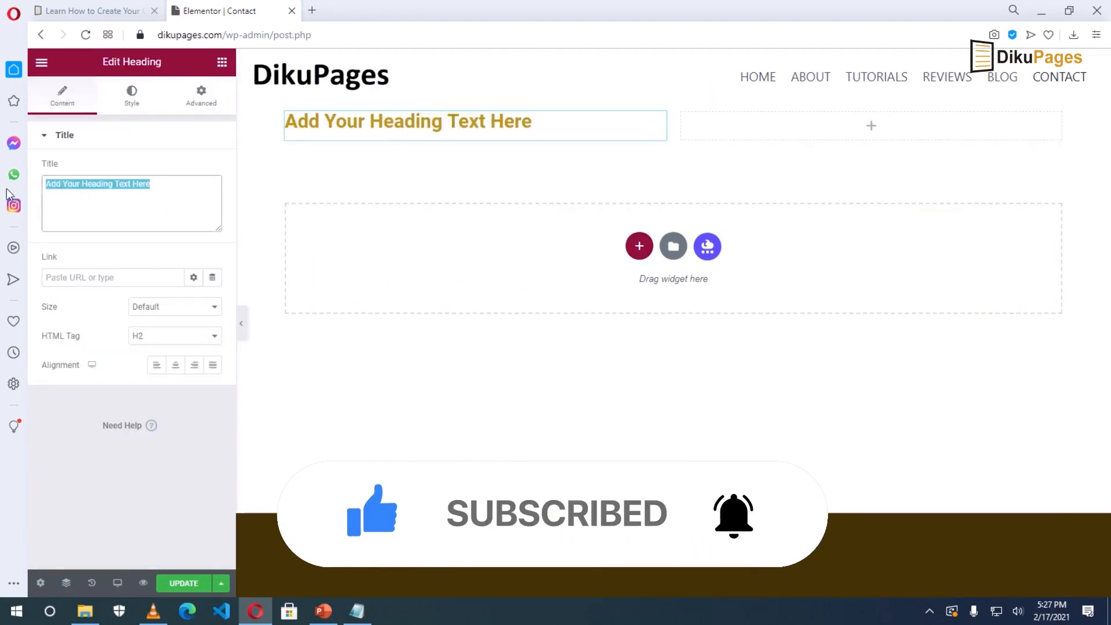
{"action": "triple_click", "coordinate": [441, 122]}
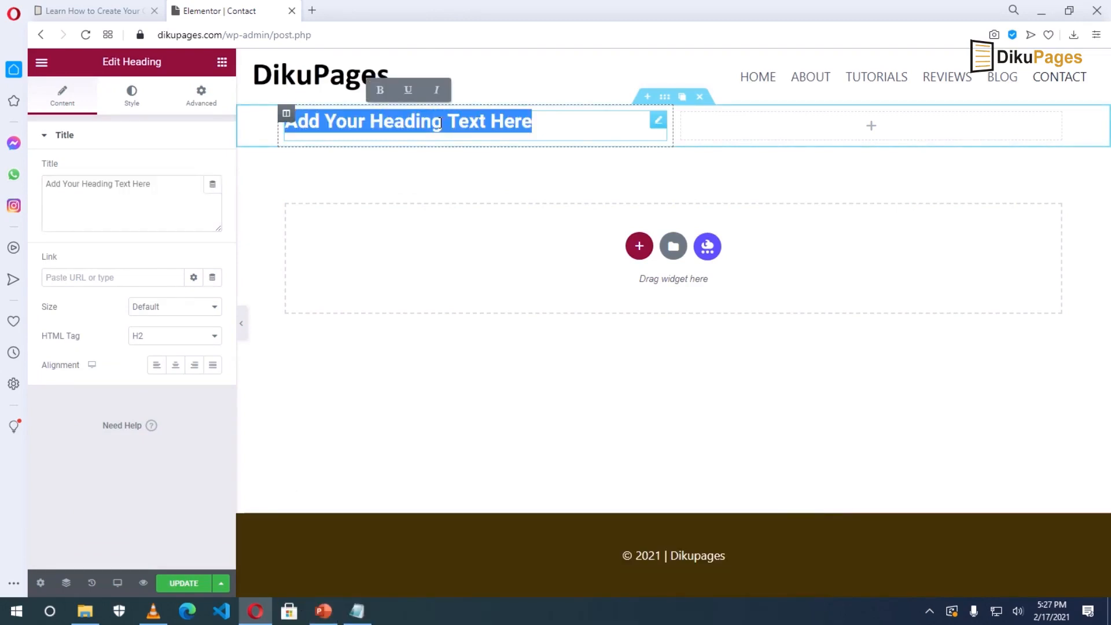
{"action": "type", "text": "Feel F"}
{"action": "key", "text": "BackSpace"}
{"action": "type", "text": "Free to "}
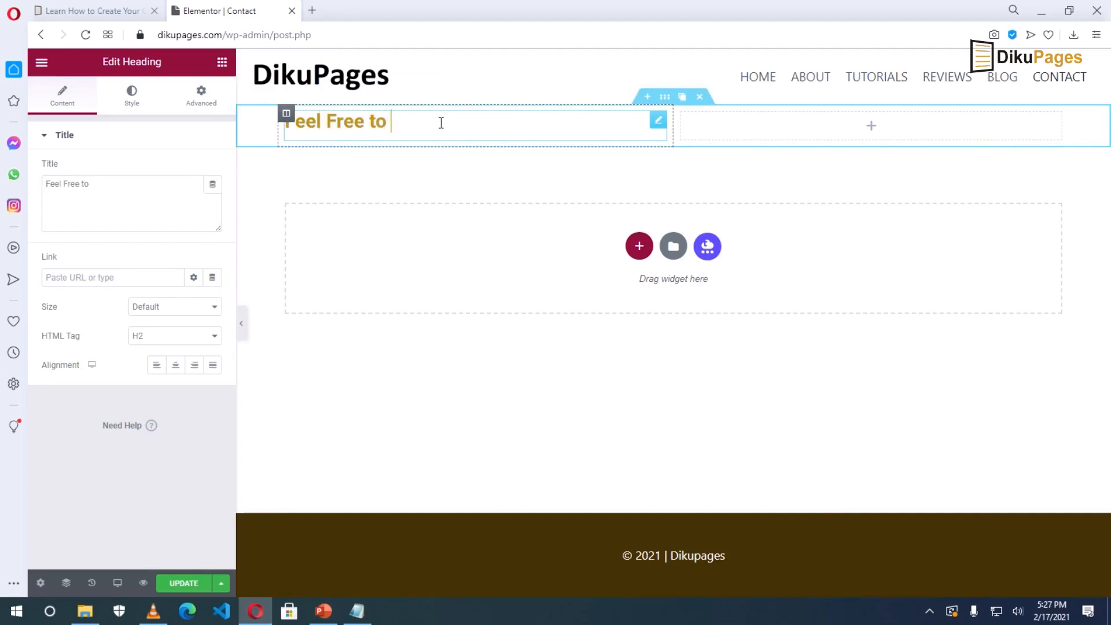
{"action": "type", "text": "Get in Touch with us"}
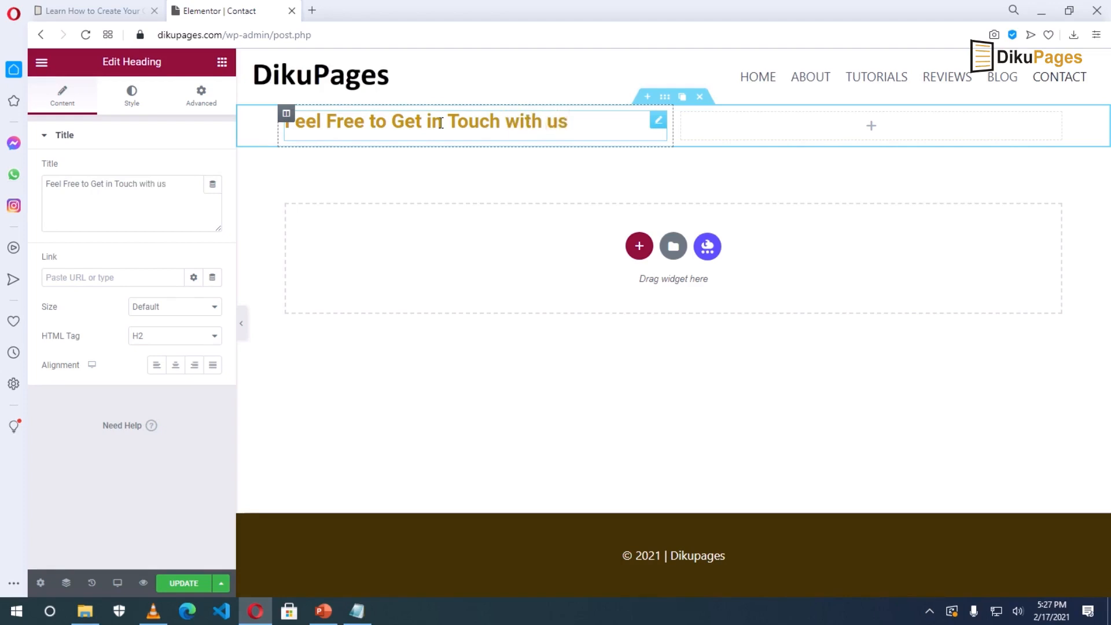
{"action": "left_click", "coordinate": [222, 63]}
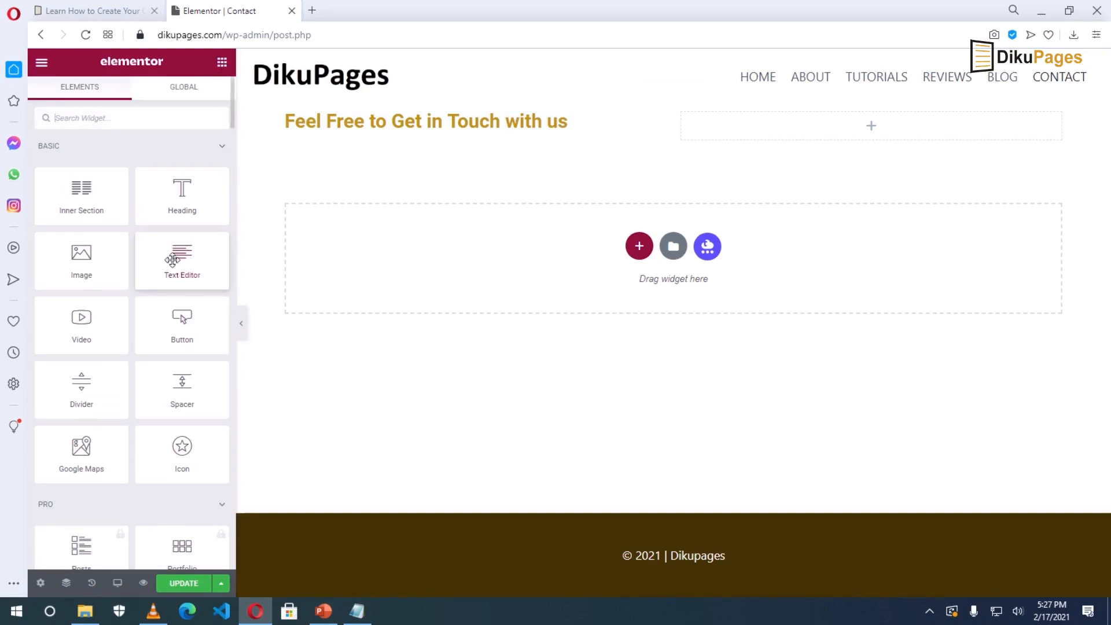
Add a text block with Phone, Email and 'Location: Tamale, Ghana' lines, entering the business phone number and e-mail.
{"action": "left_click_drag", "start_coordinate": [174, 259], "coordinate": [437, 131]}
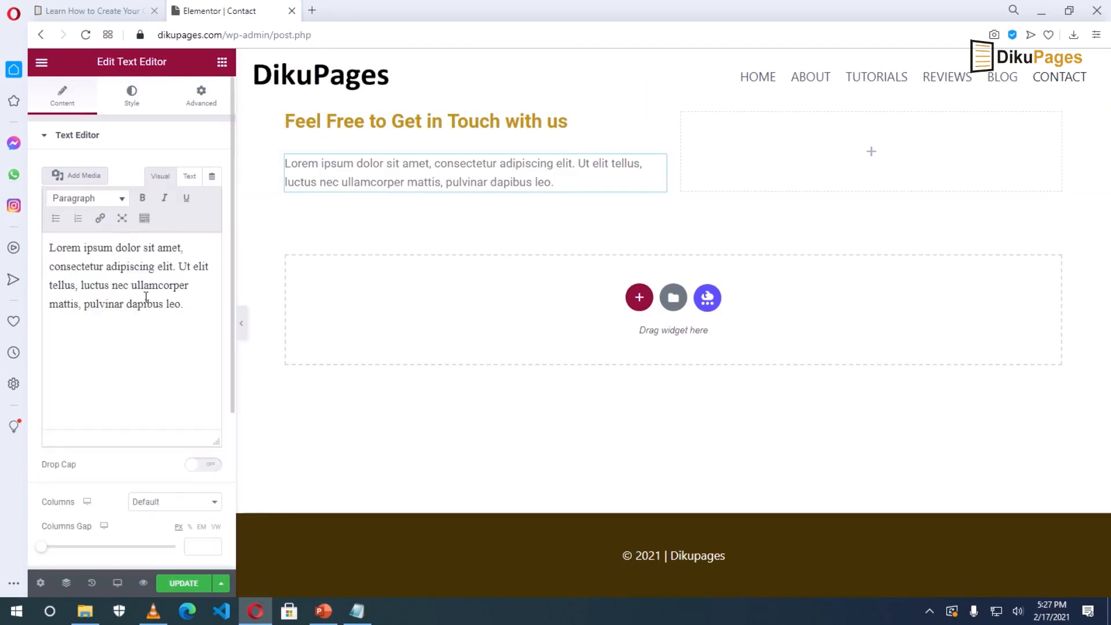
{"action": "left_click", "coordinate": [185, 305]}
{"action": "left_click_drag", "start_coordinate": [185, 305], "coordinate": [35, 235]}
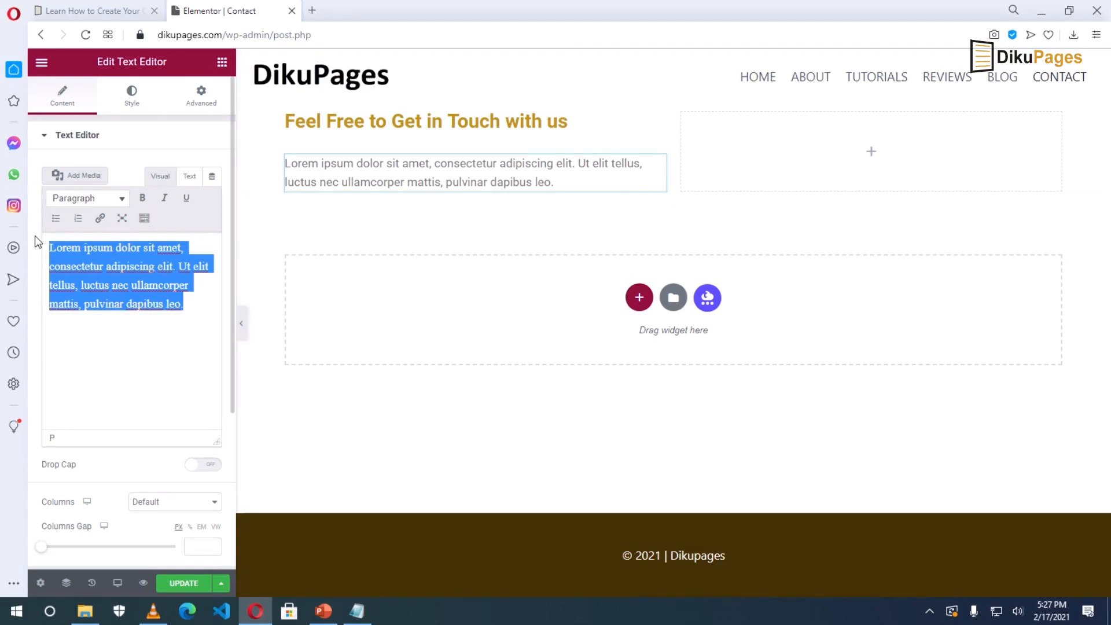
{"action": "type", "text": "Phone"}
{"action": "type", "text": ":"}
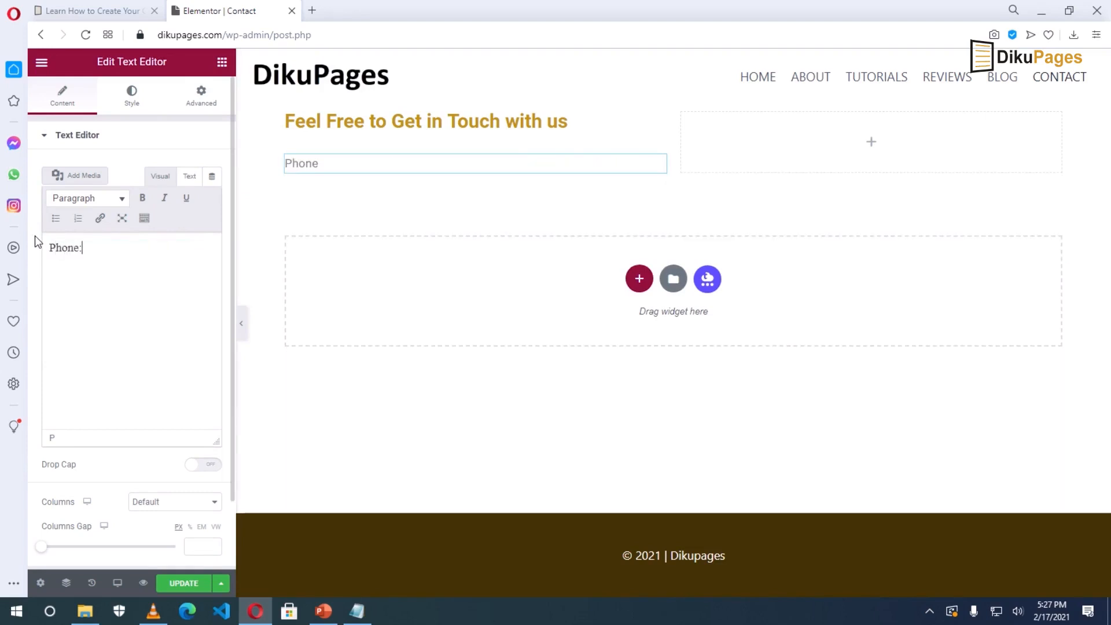
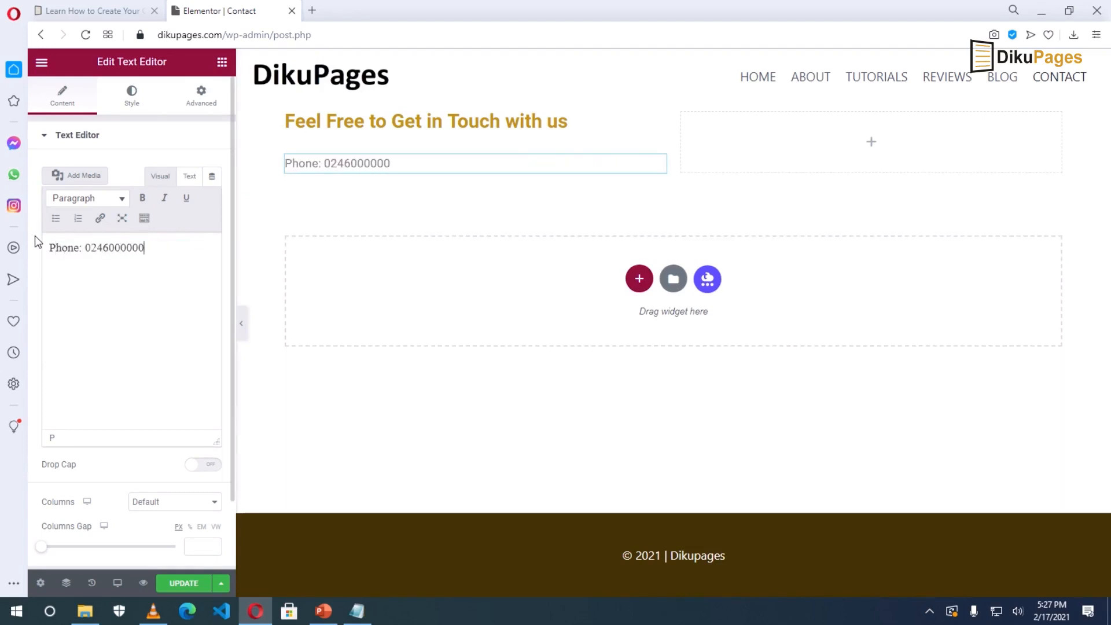
{"action": "key", "text": "Return"}
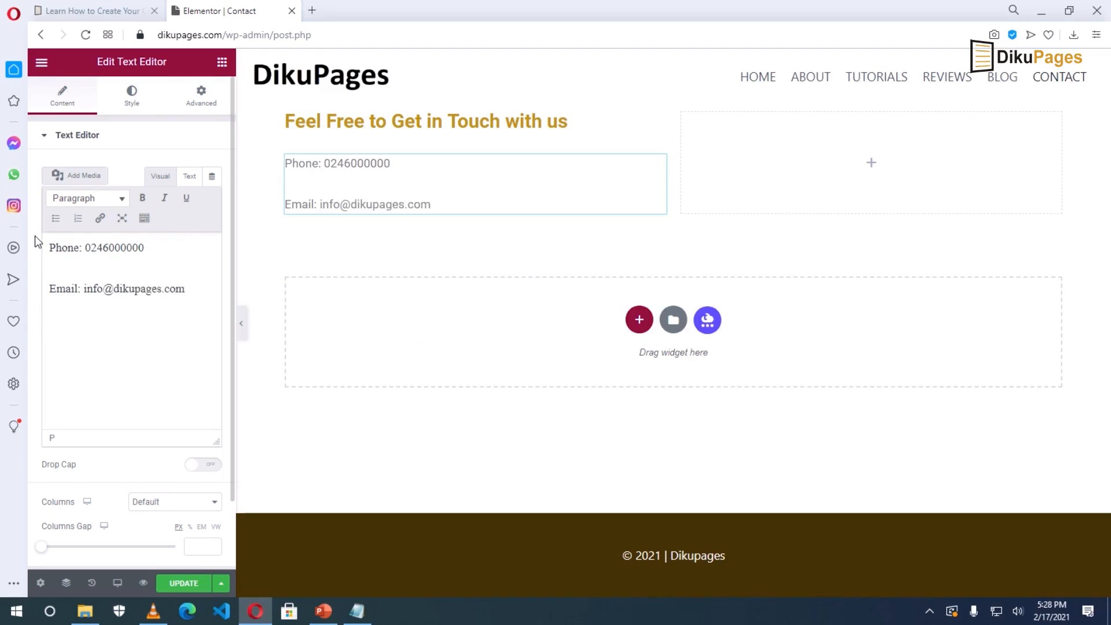
{"action": "key", "text": "Return"}
{"action": "type", "text": "Location: Tamale, Ghana"}
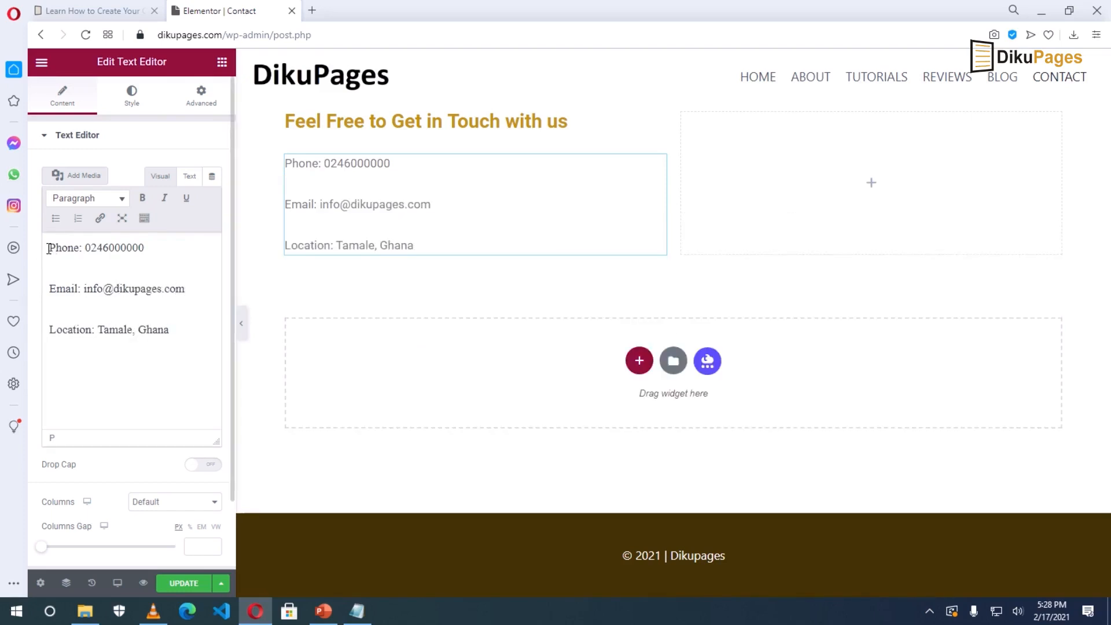
Bold the Phone:, Email: and Location: labels, save, and preview the Contact page.
{"action": "left_click_drag", "start_coordinate": [49, 248], "coordinate": [86, 248]}
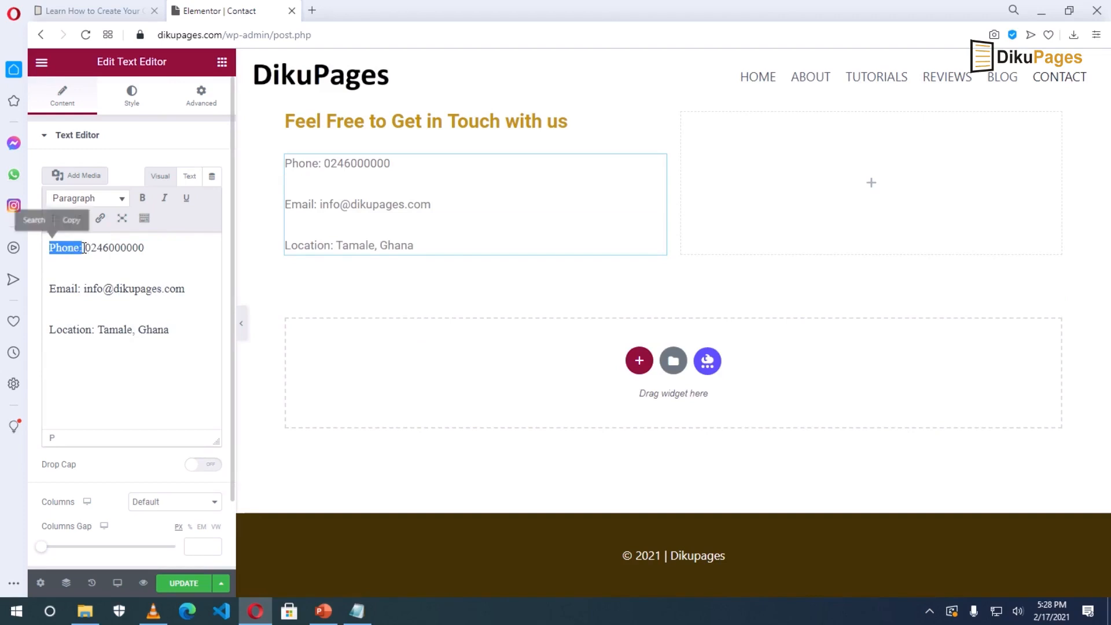
{"action": "left_click", "coordinate": [143, 198]}
{"action": "left_click_drag", "start_coordinate": [50, 289], "coordinate": [81, 289]}
{"action": "left_click", "coordinate": [142, 198]}
{"action": "left_click_drag", "start_coordinate": [49, 328], "coordinate": [99, 328]}
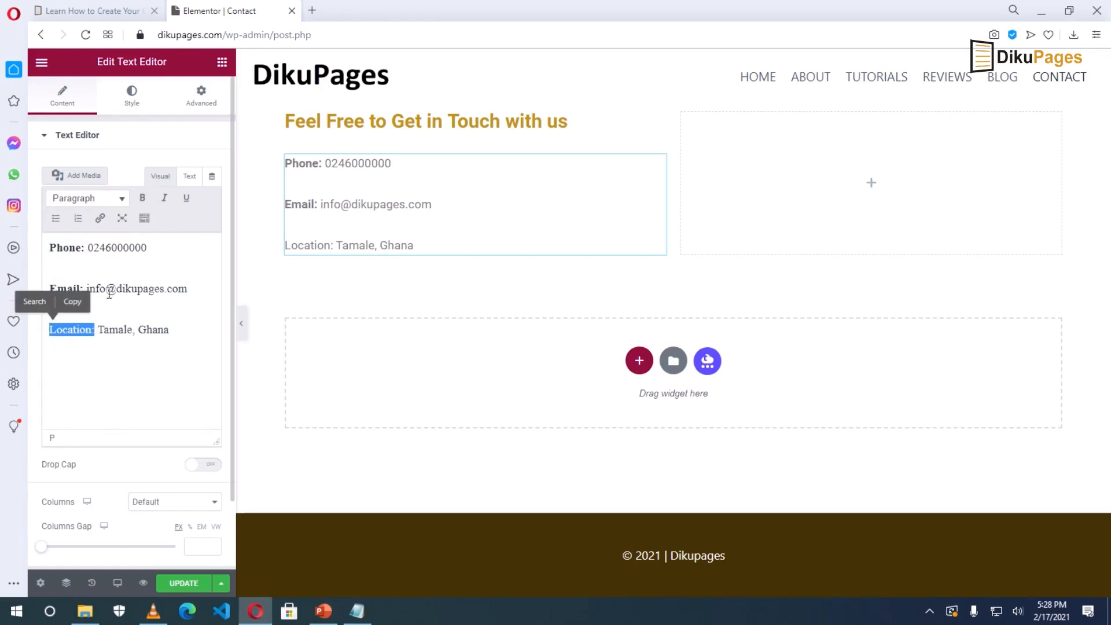
{"action": "left_click", "coordinate": [142, 198]}
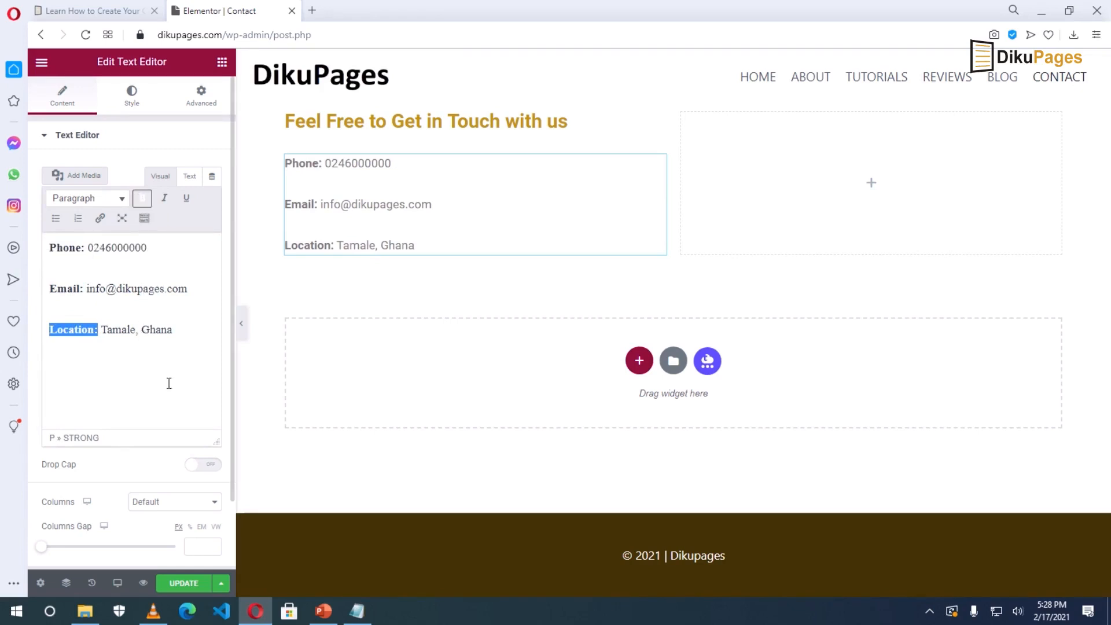
{"action": "left_click", "coordinate": [183, 584]}
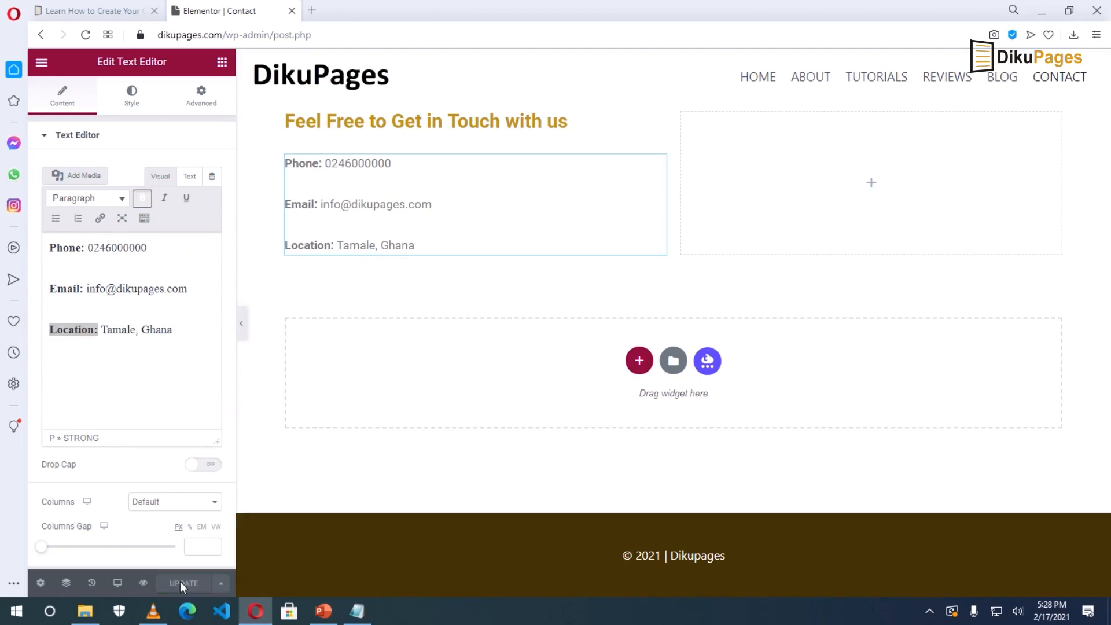
{"action": "left_click", "coordinate": [143, 583]}
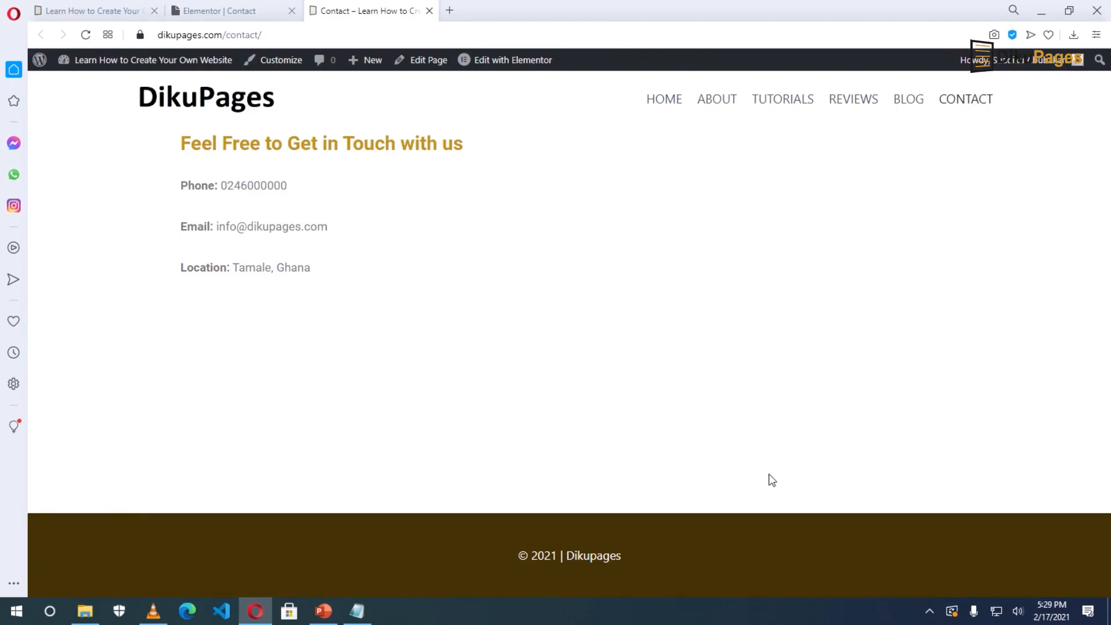
Leave the live Contact page for the WordPress admin Dashboard, then open Plugins > Add New.
{"action": "mouse_move", "coordinate": [110, 65]}
{"action": "left_click", "coordinate": [83, 88]}
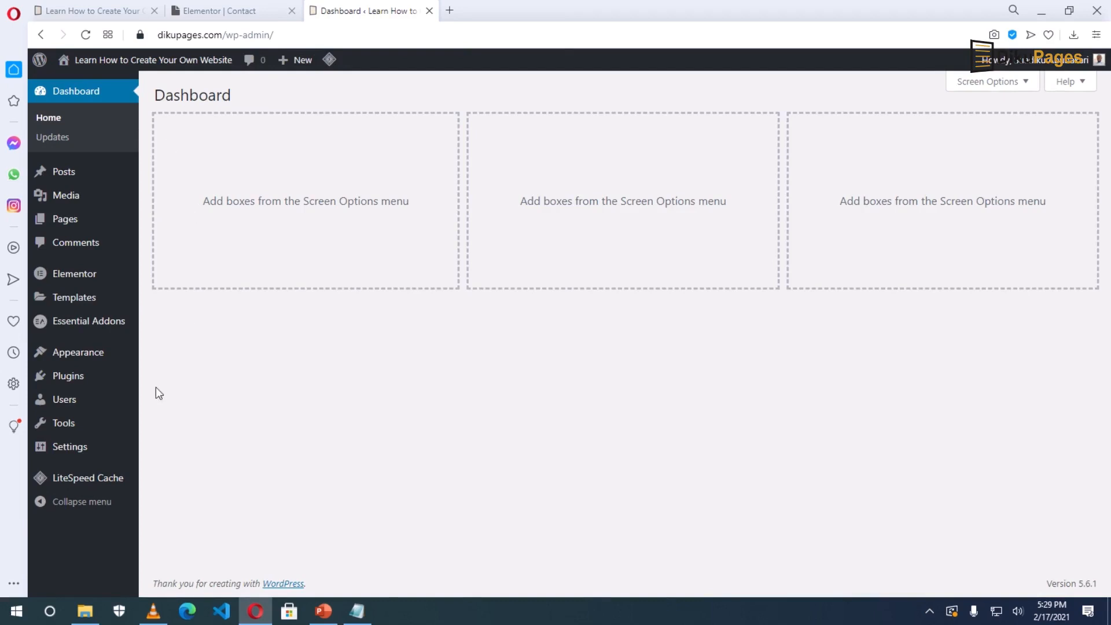
{"action": "mouse_move", "coordinate": [67, 383]}
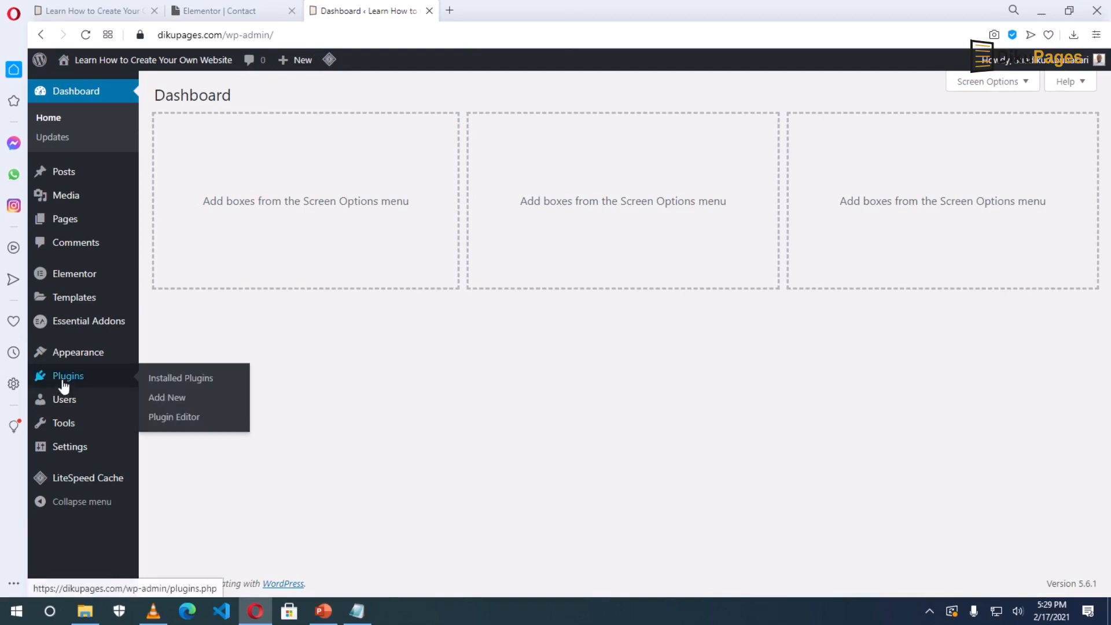
{"action": "left_click", "coordinate": [174, 398]}
Search plugins for 'contact form 7', then install and activate Contact Form 7.
{"action": "left_click", "coordinate": [914, 135]}
{"action": "type", "text": "conta"}
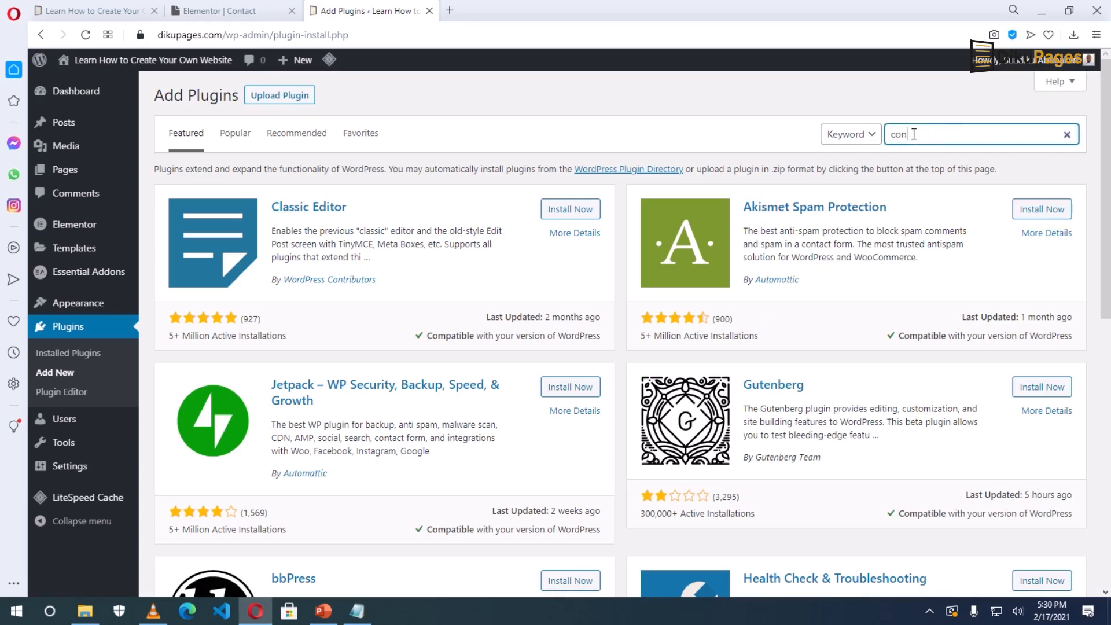
{"action": "type", "text": "ct form 7"}
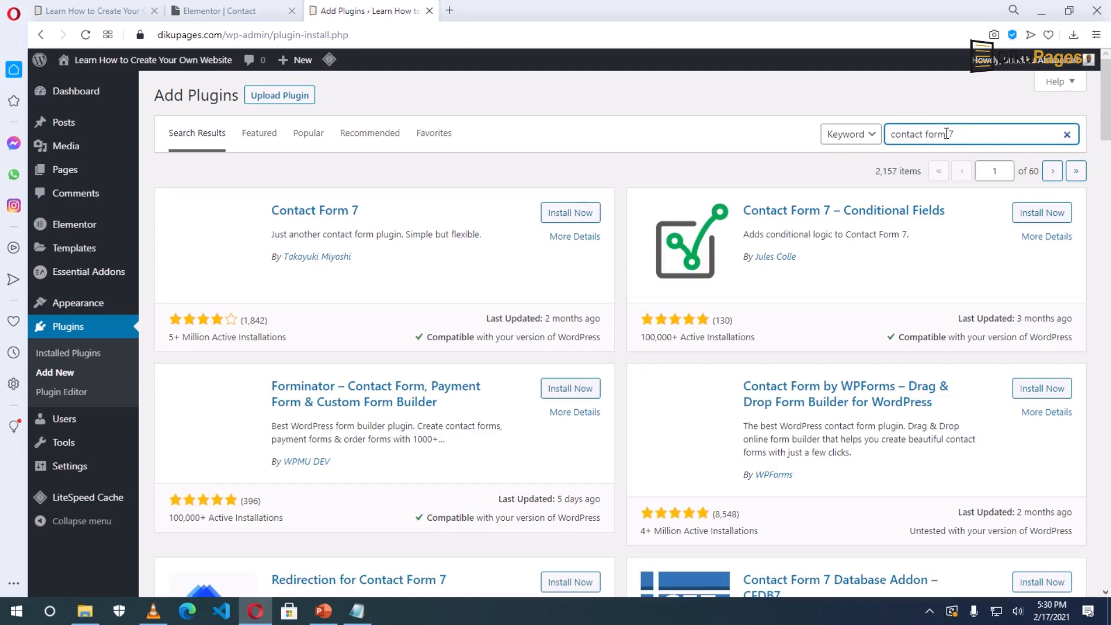
{"action": "left_click", "coordinate": [570, 212]}
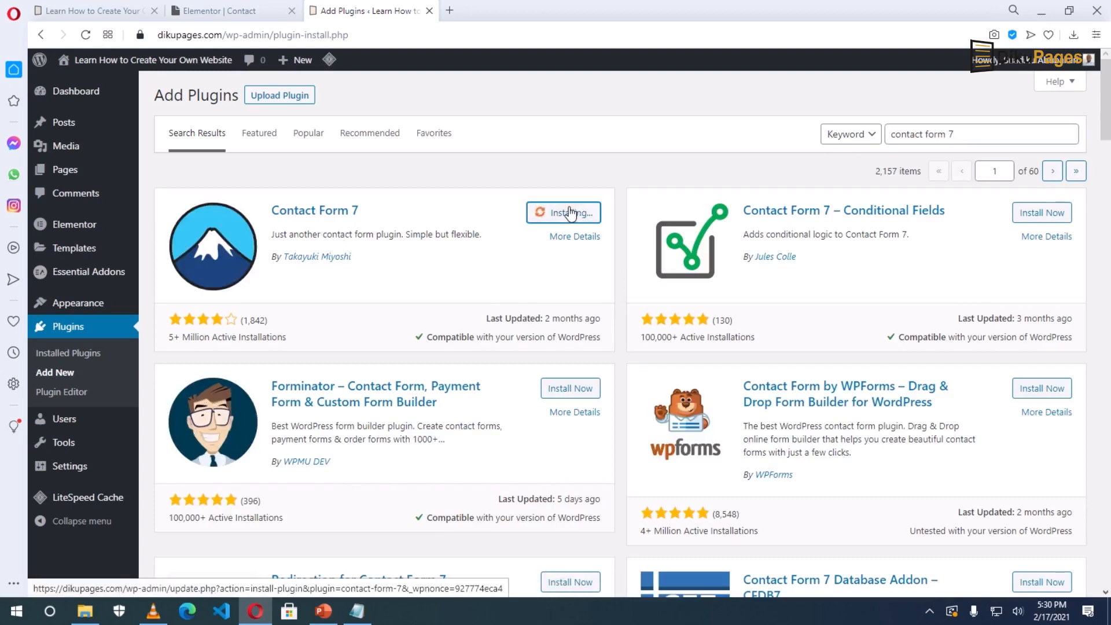
{"action": "left_click", "coordinate": [571, 214]}
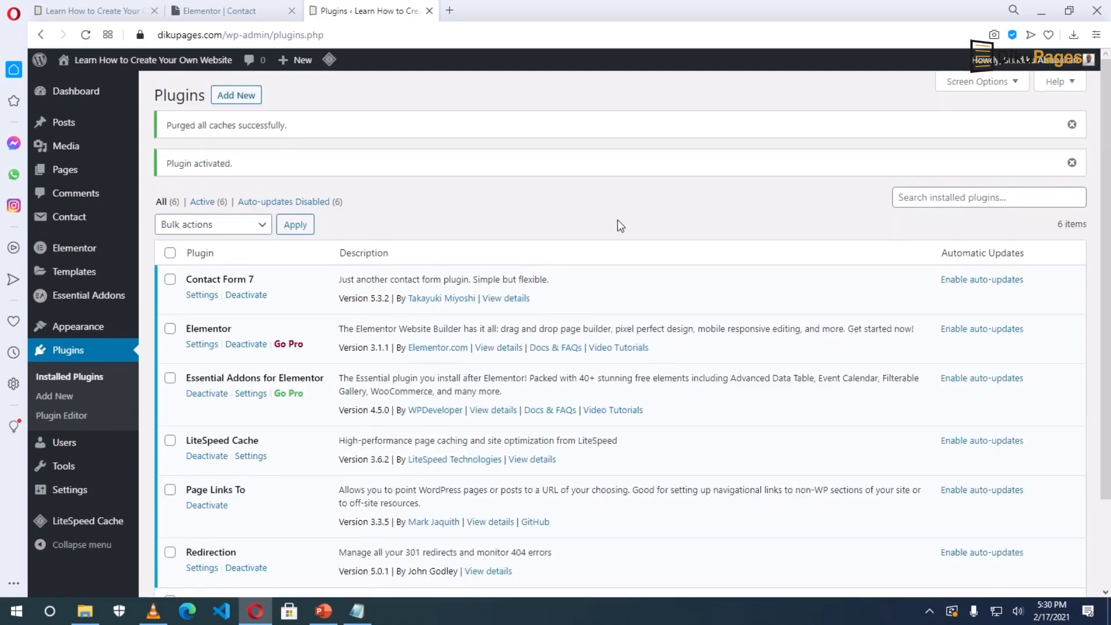
Copy the Contact form 1 shortcode from Contact > Contact Forms, then open the site's Contact page.
{"action": "mouse_move", "coordinate": [63, 227]}
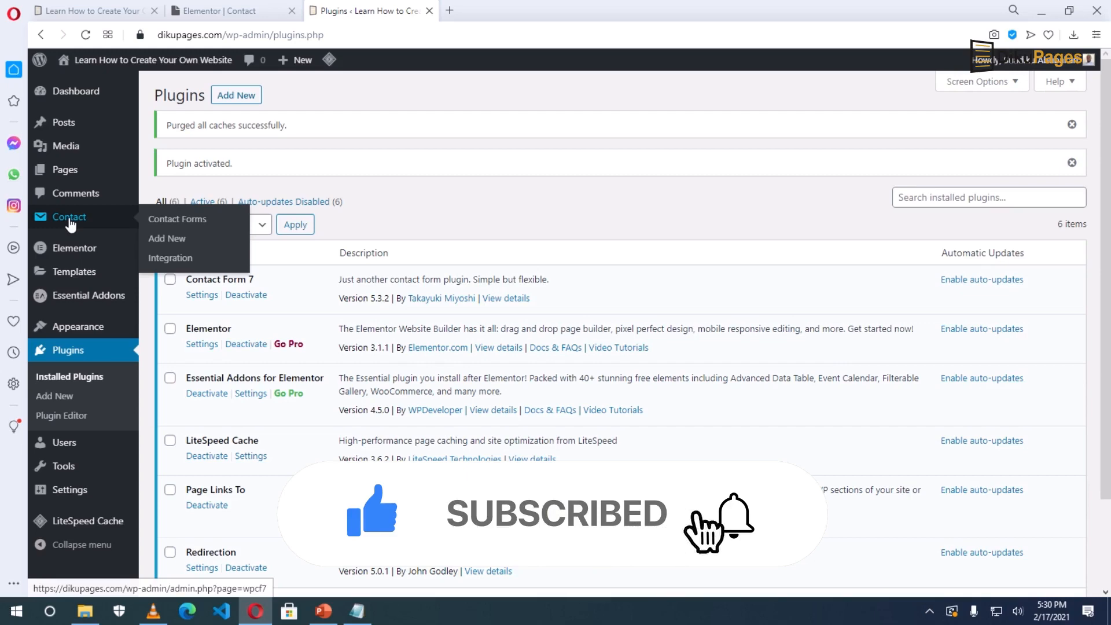
{"action": "left_click", "coordinate": [69, 220]}
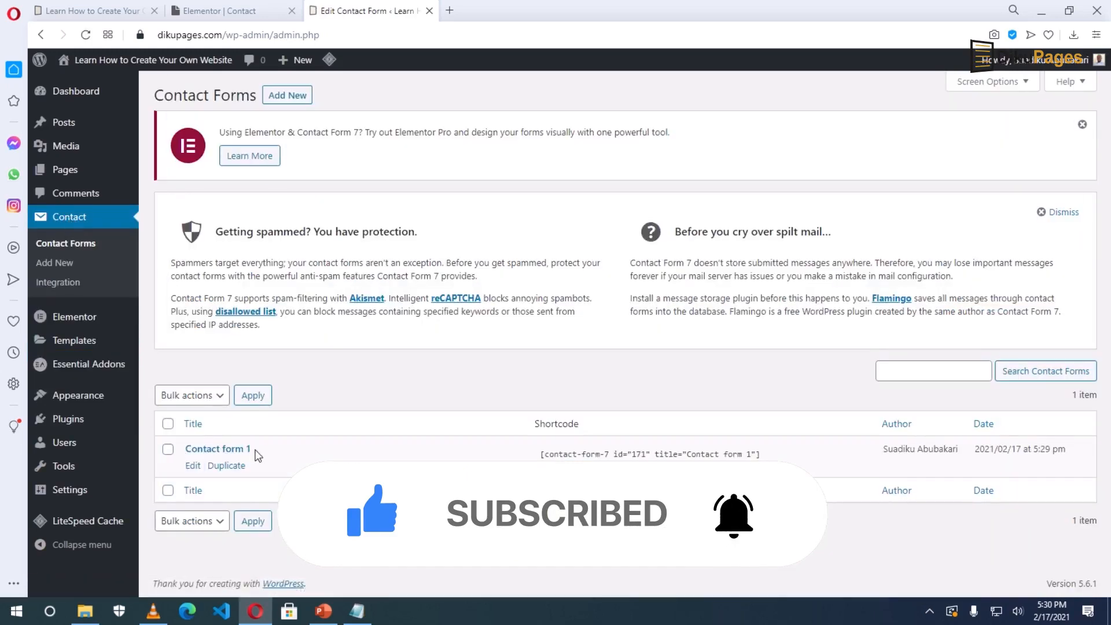
{"action": "left_click", "coordinate": [541, 455]}
{"action": "key", "text": "ctrl+c"}
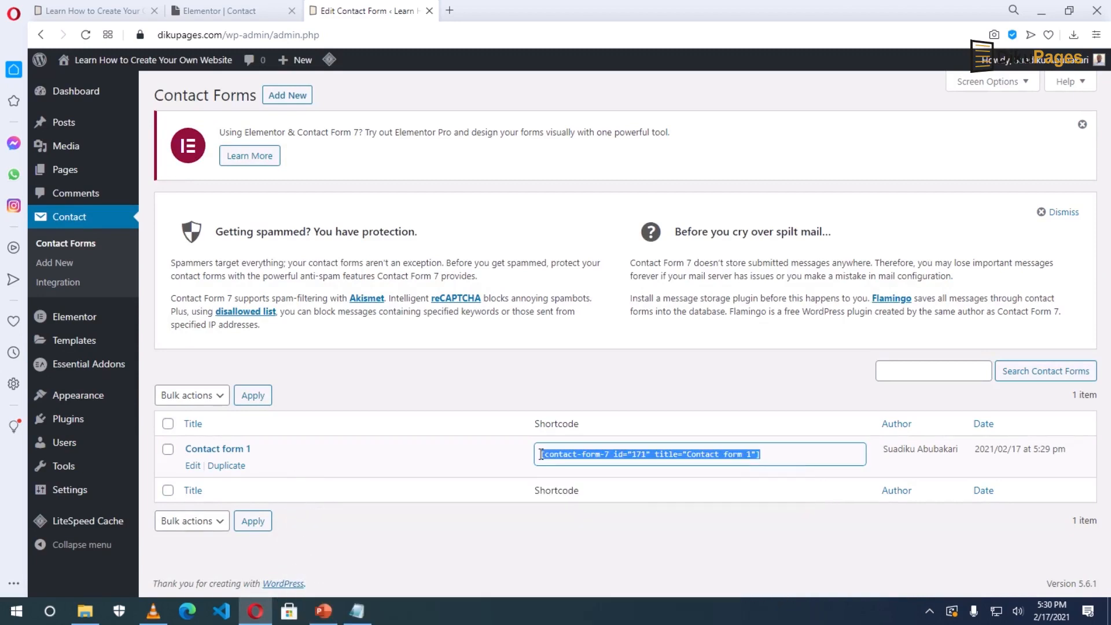
{"action": "right_click", "coordinate": [568, 457]}
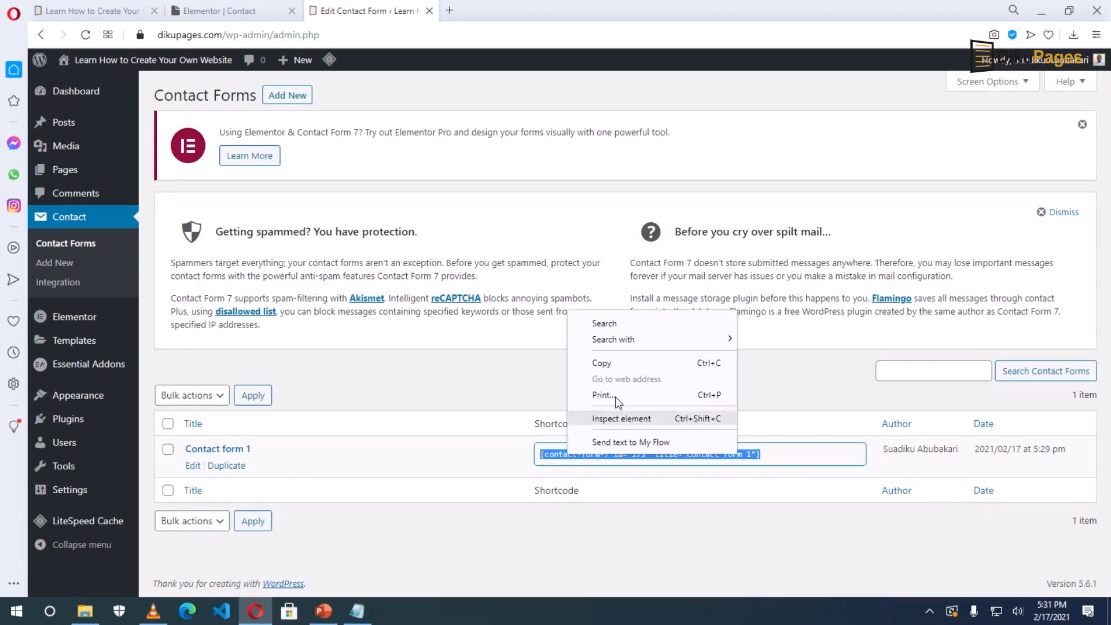
{"action": "left_click", "coordinate": [617, 365]}
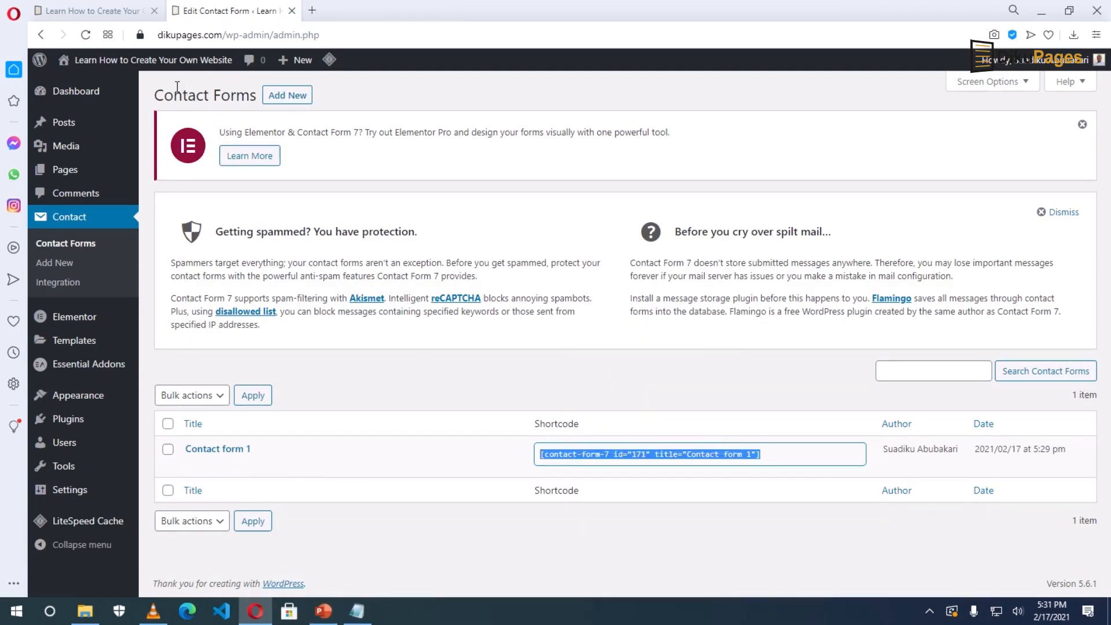
{"action": "left_click", "coordinate": [137, 62]}
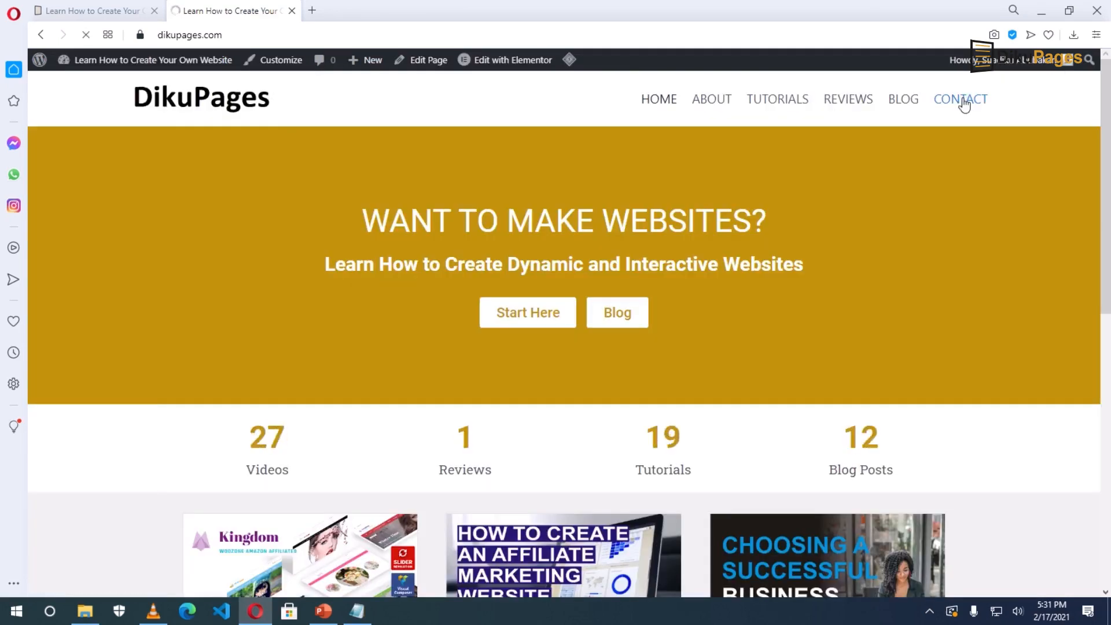
{"action": "left_click", "coordinate": [964, 103]}
Open Contact in Elementor, add a Text Editor to the empty right column, and clear its placeholder text.
{"action": "left_click", "coordinate": [498, 65]}
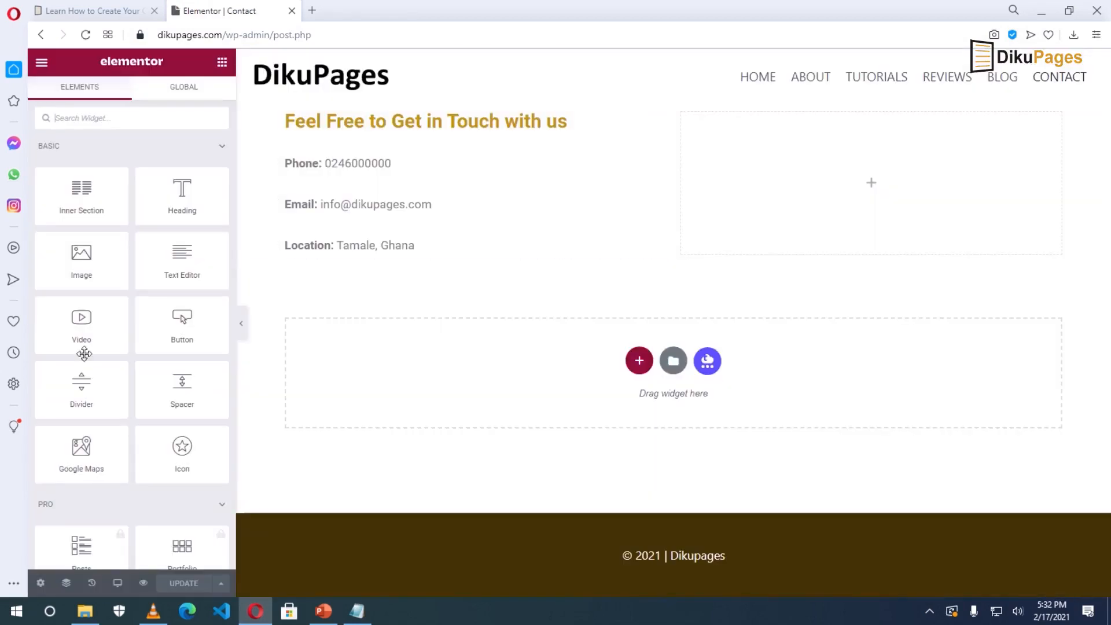
{"action": "left_click_drag", "start_coordinate": [170, 259], "coordinate": [854, 179]}
{"action": "left_click_drag", "start_coordinate": [184, 305], "coordinate": [26, 247]}
{"action": "key", "text": "BackSpace"}
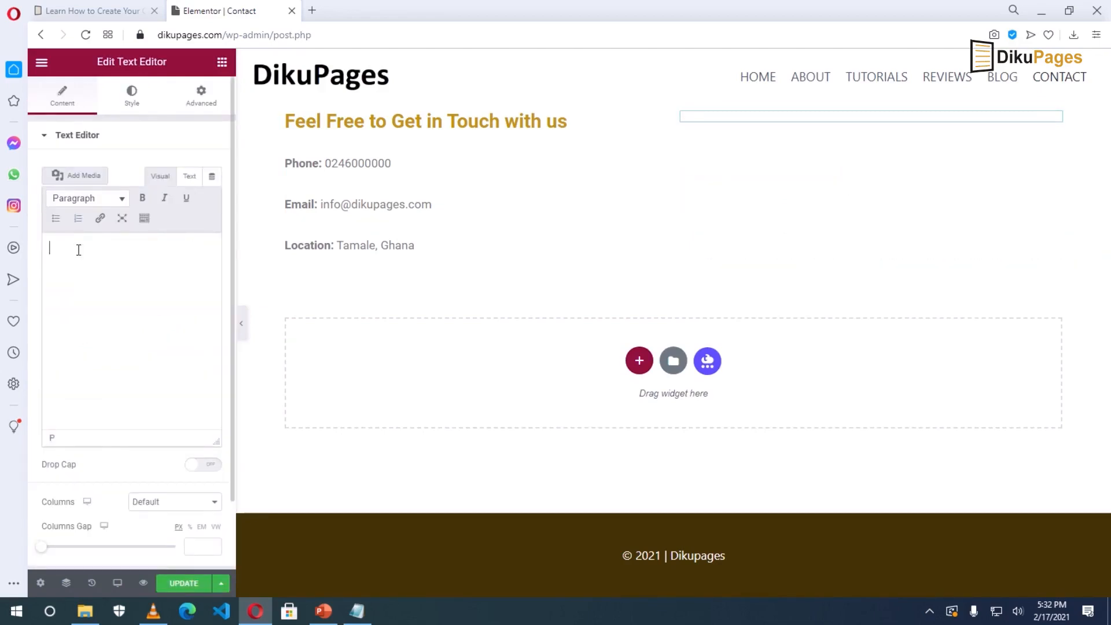
Paste the Contact form 1 shortcode into the block, update the page and preview it.
{"action": "right_click", "coordinate": [78, 250]}
{"action": "left_click", "coordinate": [112, 361]}
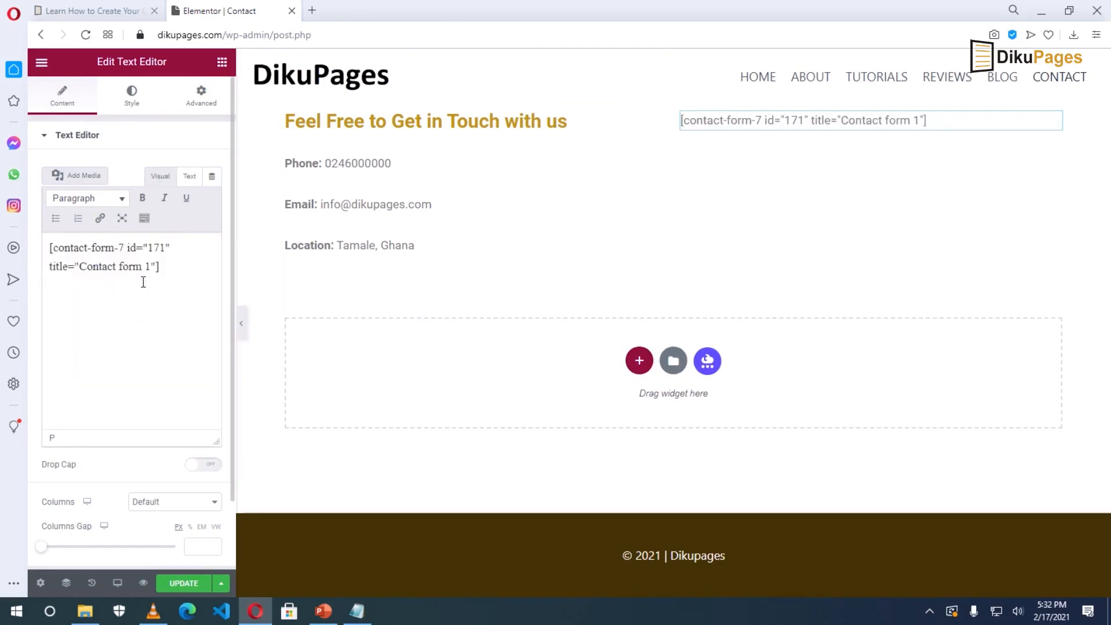
{"action": "left_click", "coordinate": [178, 583]}
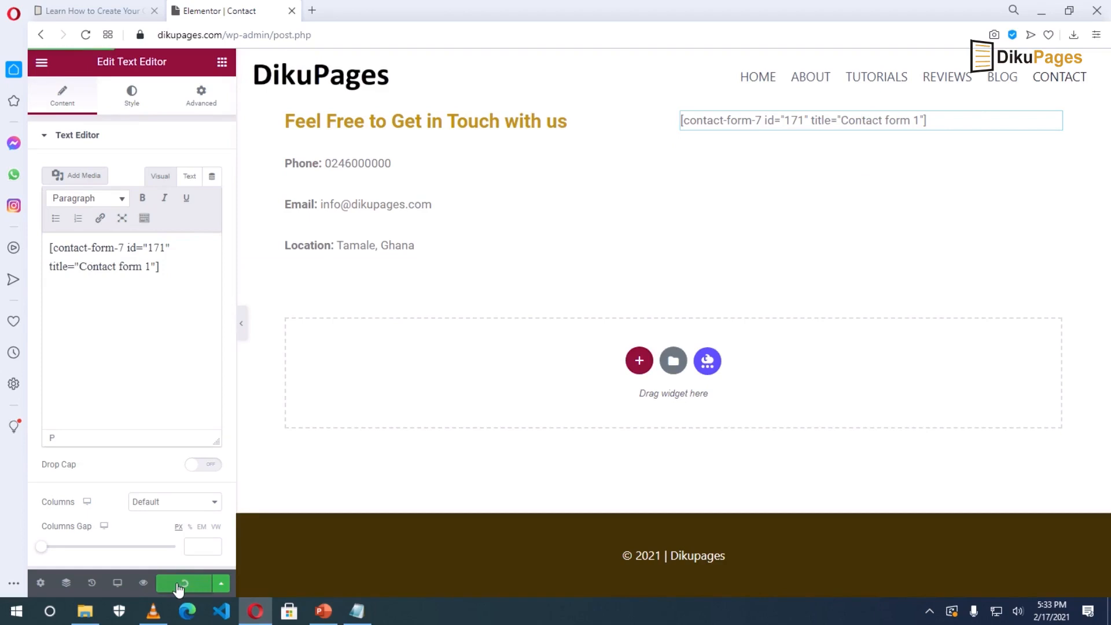
{"action": "left_click", "coordinate": [144, 583]}
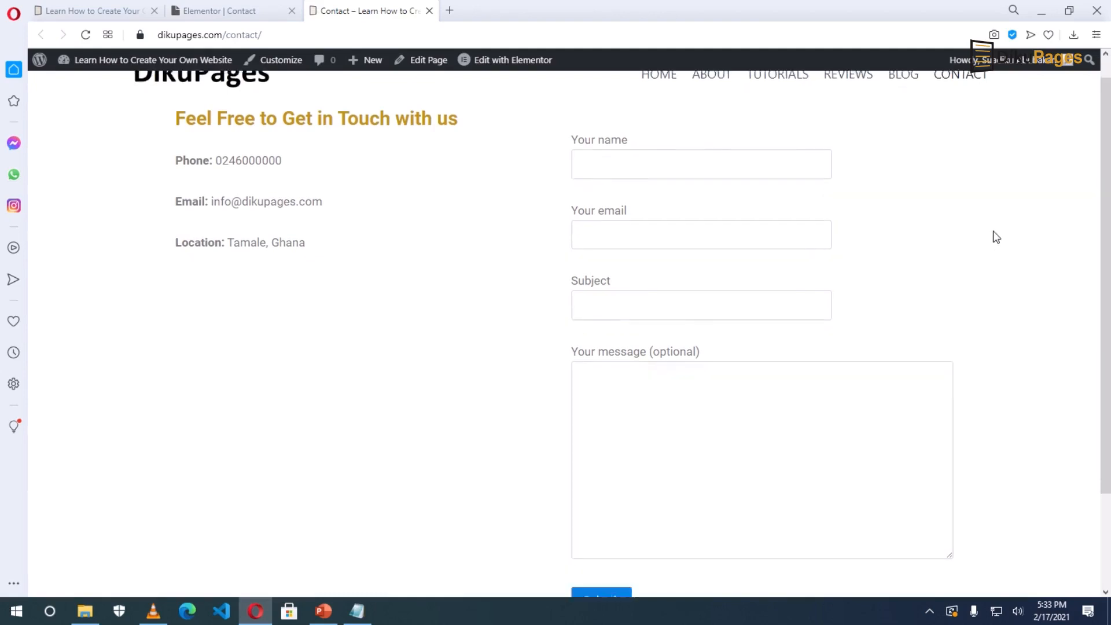
{"action": "scroll", "coordinate": [995, 237], "scroll_direction": "down", "scroll_amount": 3}
{"action": "scroll", "coordinate": [995, 237], "scroll_direction": "up", "scroll_amount": 3}
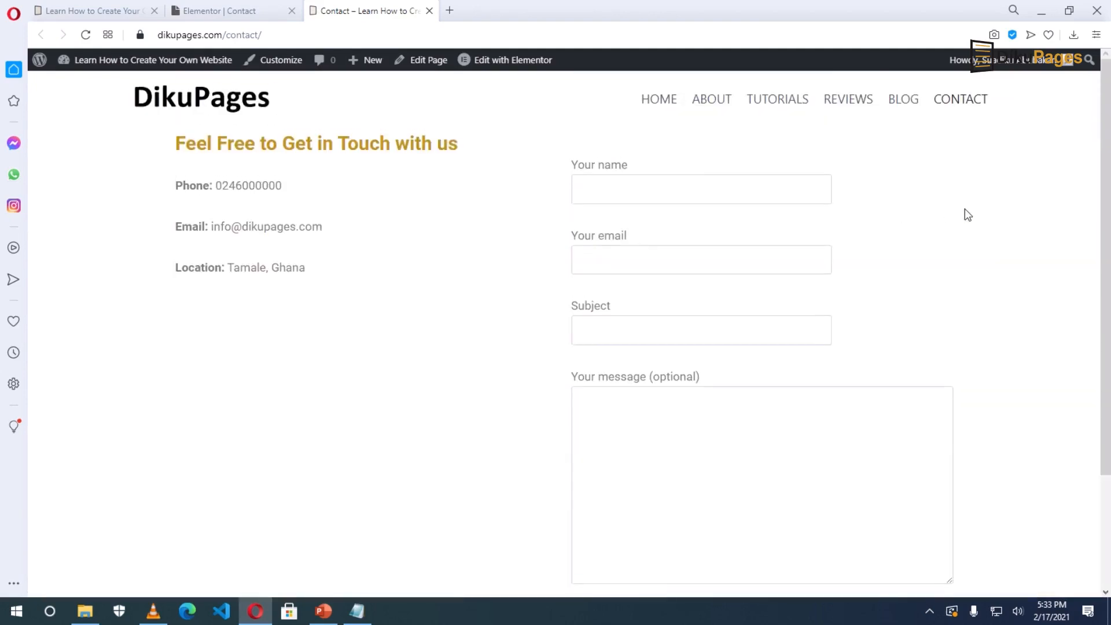
{"action": "left_click", "coordinate": [631, 193]}
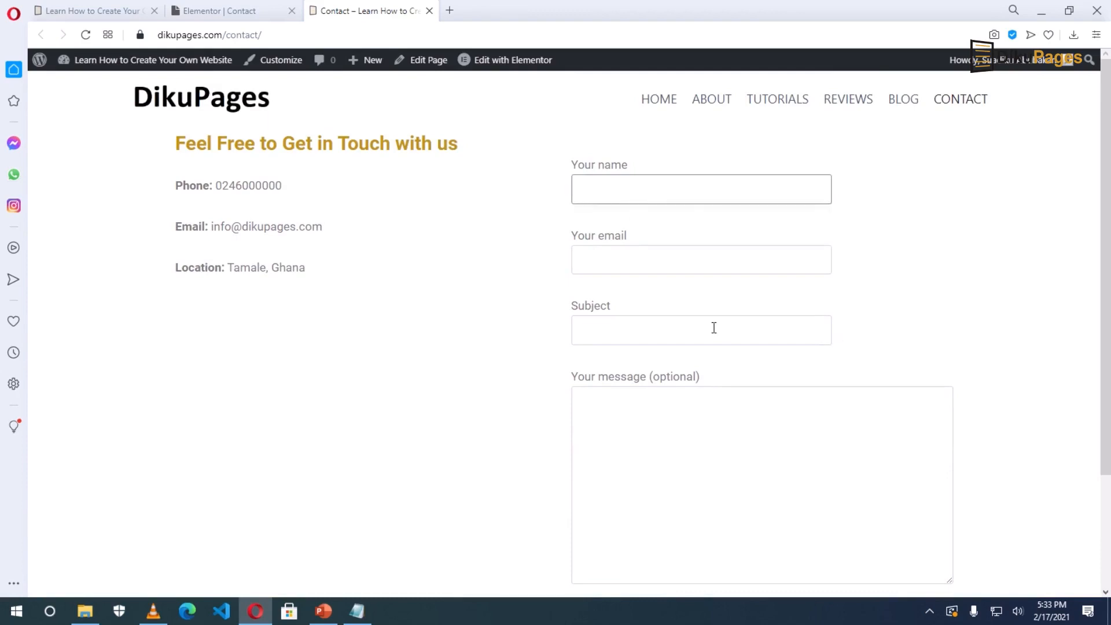
{"action": "left_click", "coordinate": [627, 265]}
{"action": "left_click", "coordinate": [623, 326]}
{"action": "left_click", "coordinate": [659, 420]}
{"action": "scroll", "coordinate": [659, 420], "scroll_direction": "down", "scroll_amount": 3}
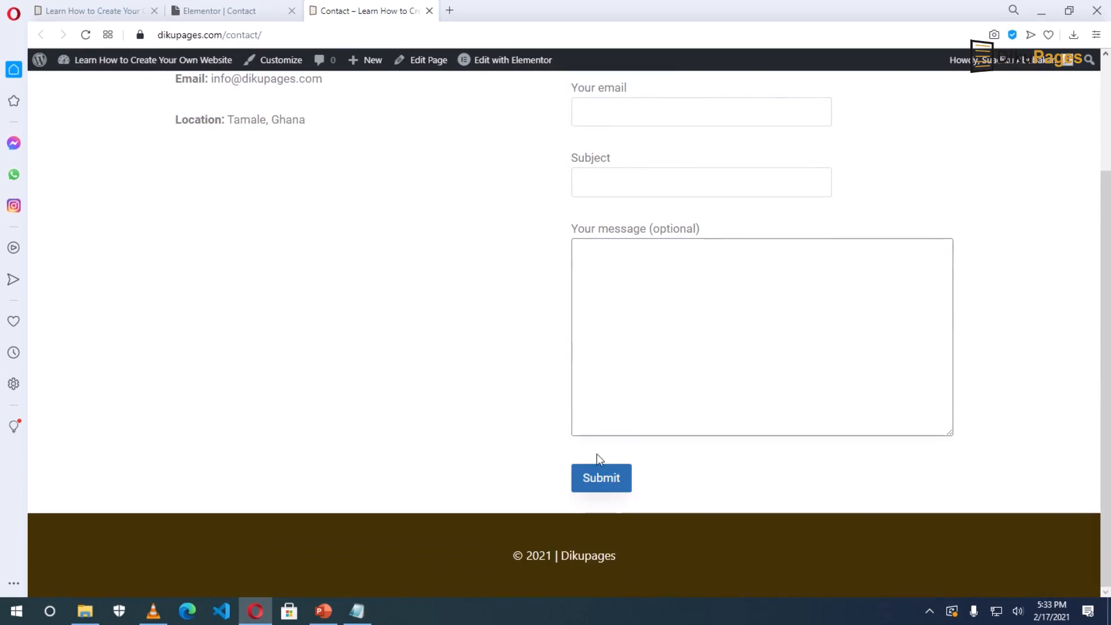
{"action": "scroll", "coordinate": [397, 266], "scroll_direction": "up", "scroll_amount": 3}
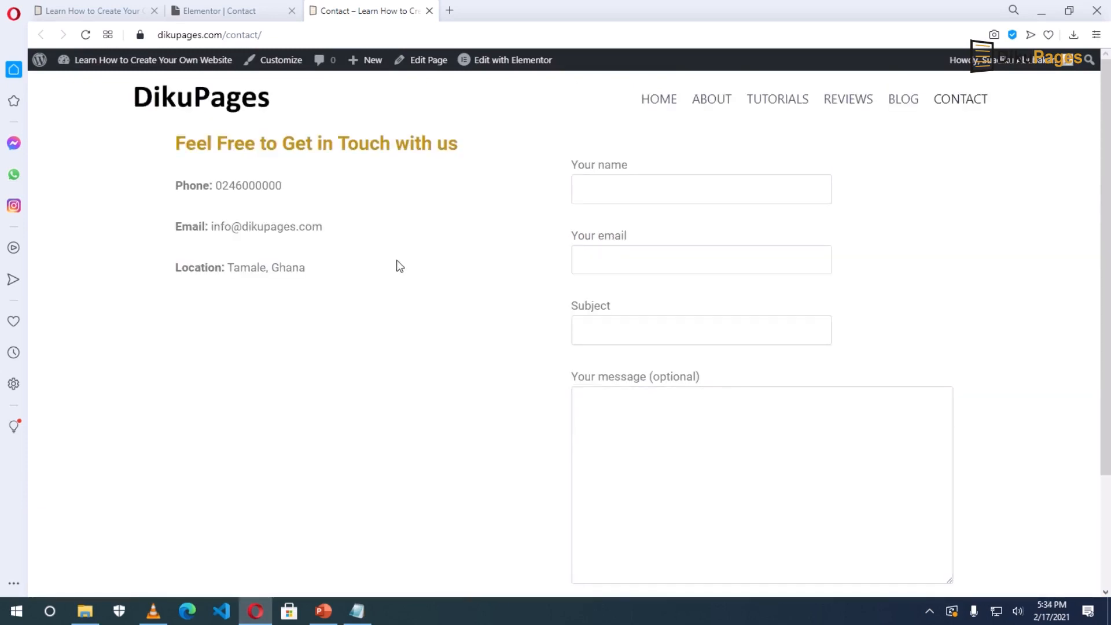
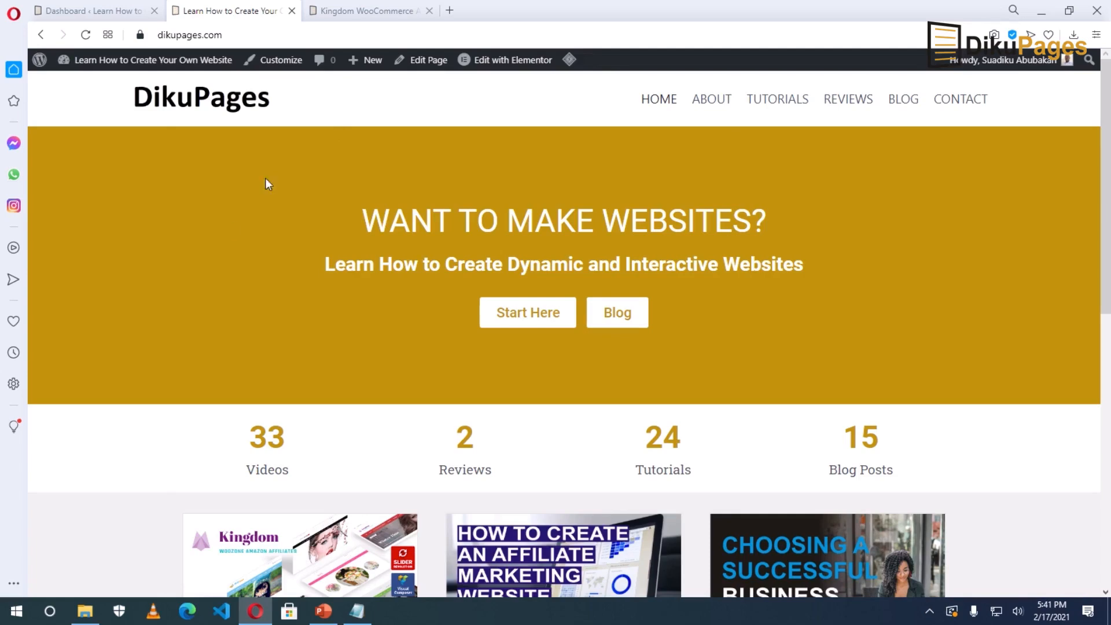
Switch to the Kingdom WooCommerce review post and scroll down to its Leave a Reply form.
{"action": "left_click", "coordinate": [334, 17]}
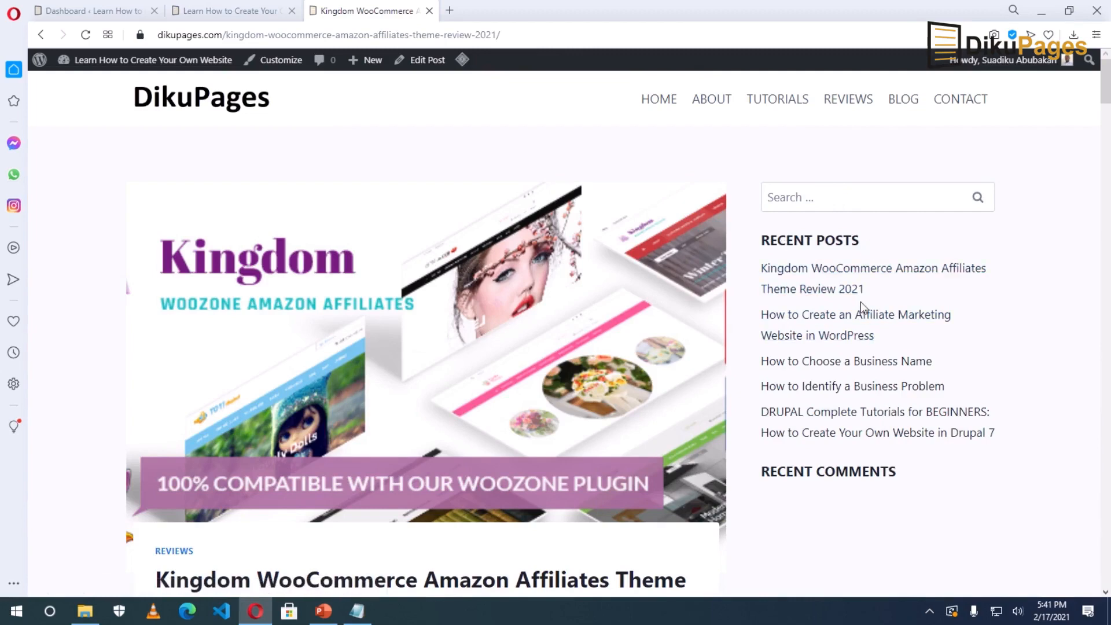
{"action": "scroll", "coordinate": [910, 484], "scroll_direction": "down", "scroll_amount": 15}
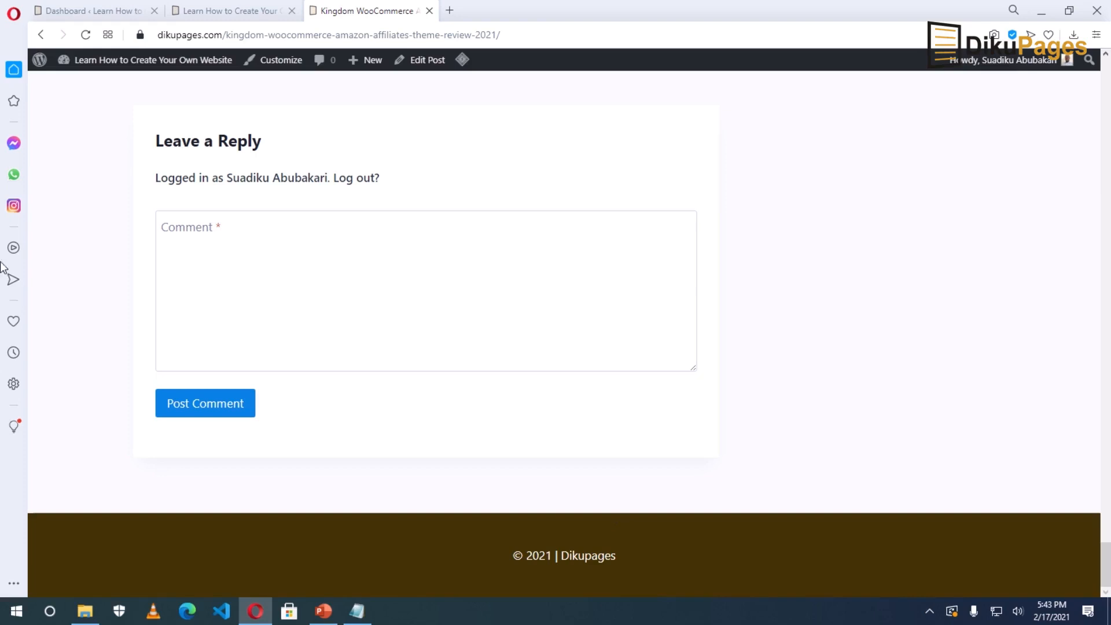
{"action": "mouse_move", "coordinate": [109, 60]}
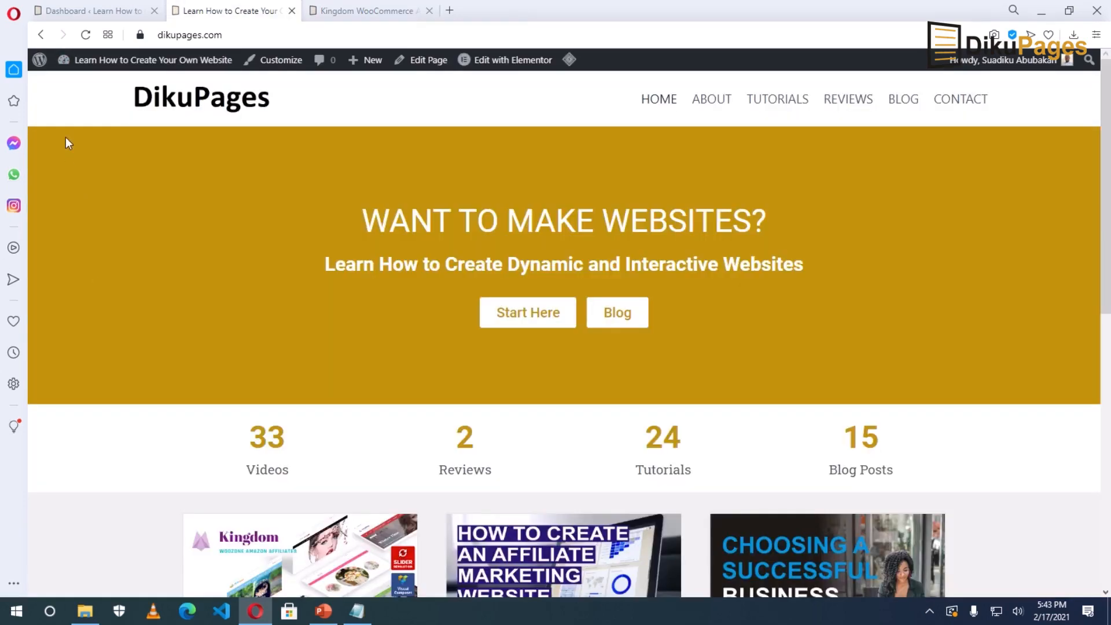
Go to Appearance > Widgets and delete the Recent Comments widget from Sidebar 1.
{"action": "left_click", "coordinate": [55, 12]}
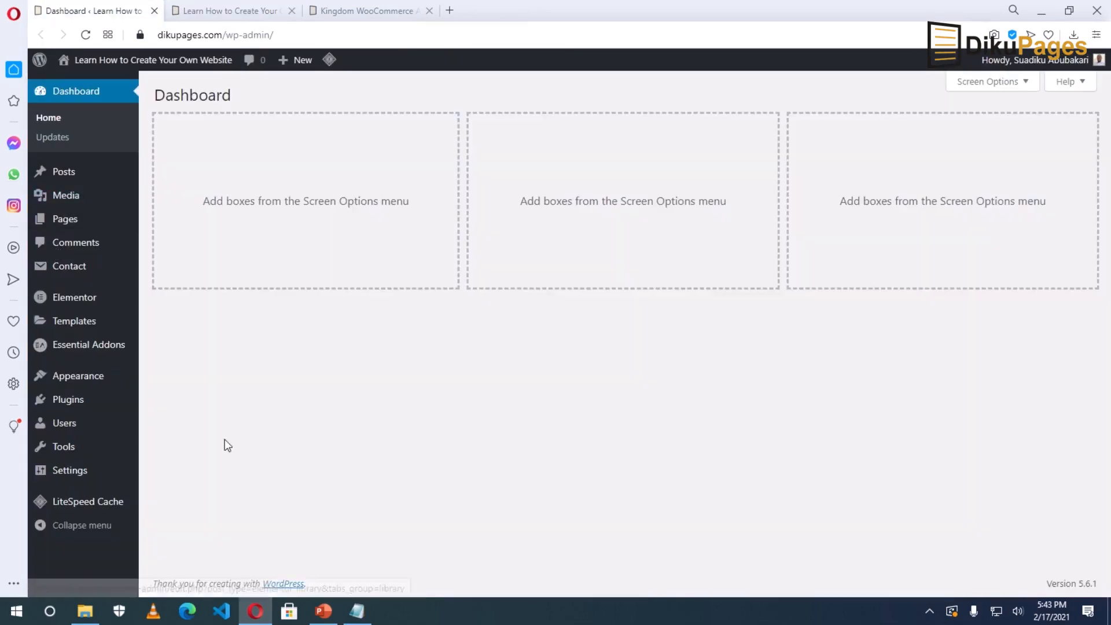
{"action": "mouse_move", "coordinate": [75, 381]}
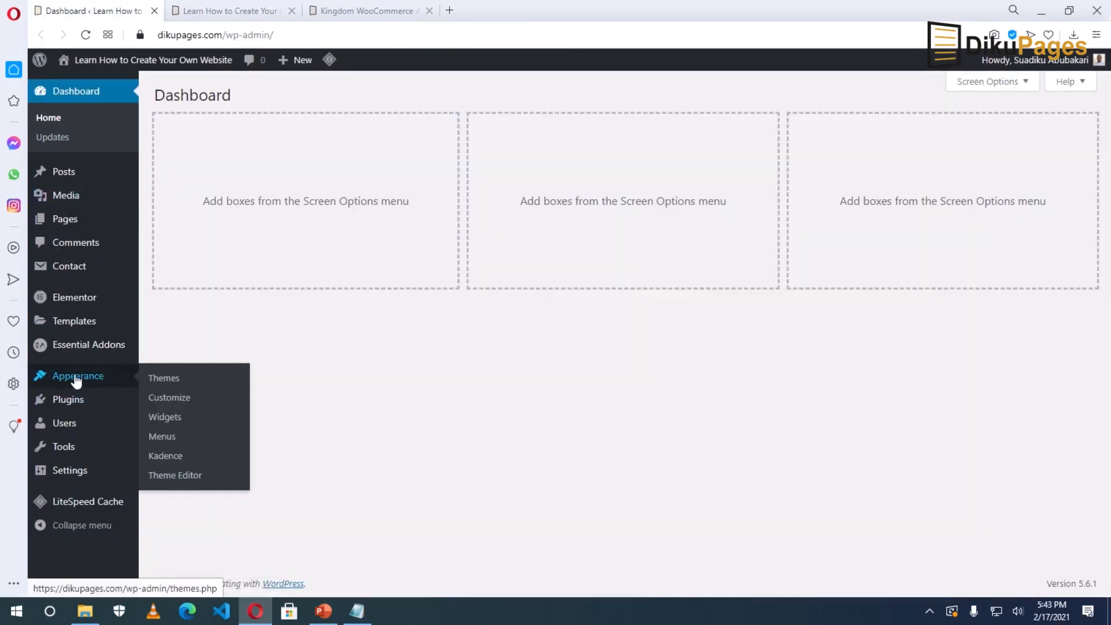
{"action": "left_click", "coordinate": [167, 421]}
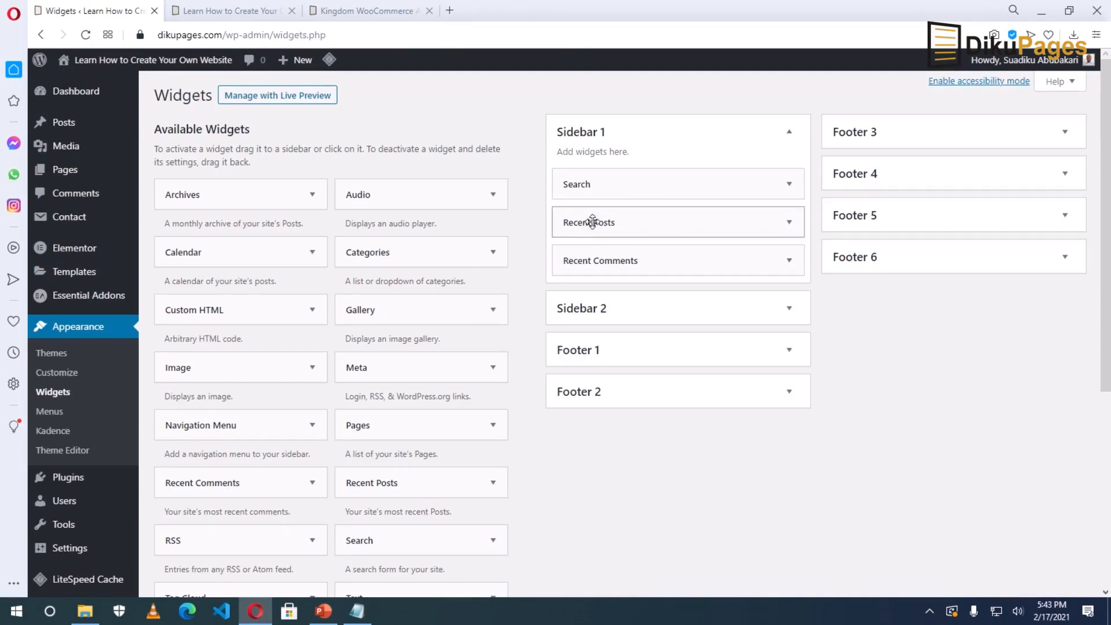
{"action": "left_click_drag", "start_coordinate": [601, 223], "coordinate": [588, 181]}
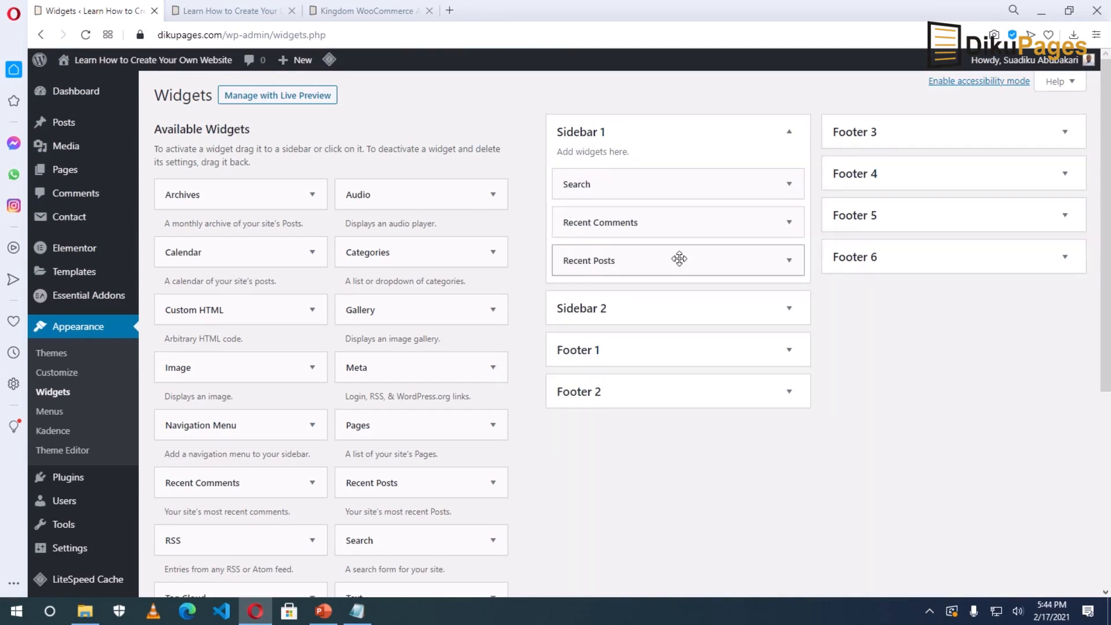
{"action": "left_click", "coordinate": [788, 224]}
{"action": "left_click", "coordinate": [575, 328]}
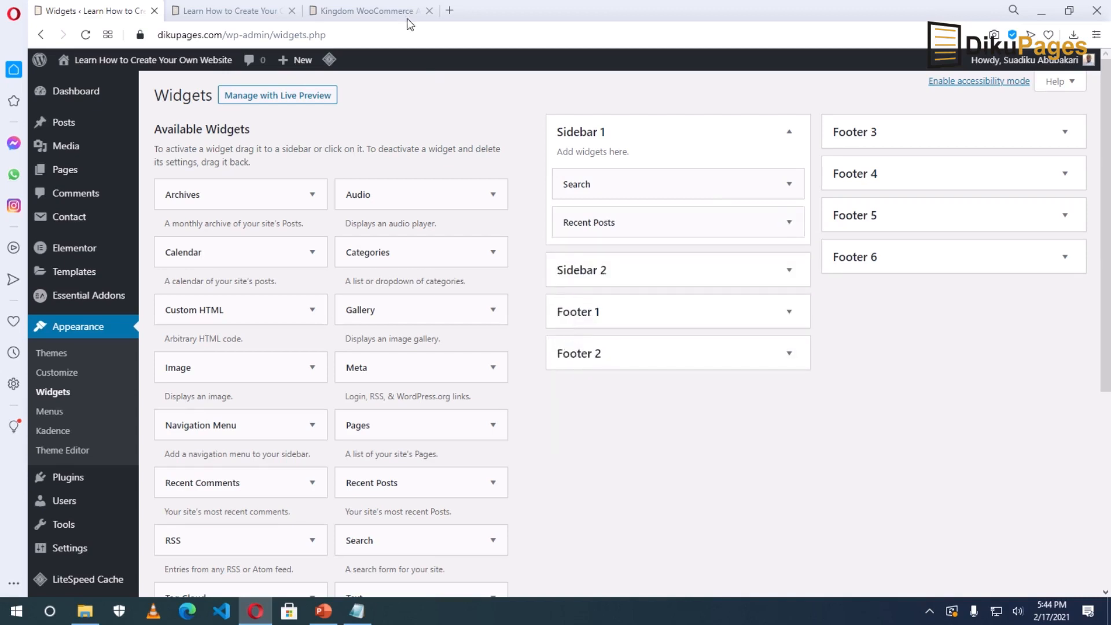
Check the review post's sidebar, then go back to the Widgets page.
{"action": "left_click", "coordinate": [337, 13]}
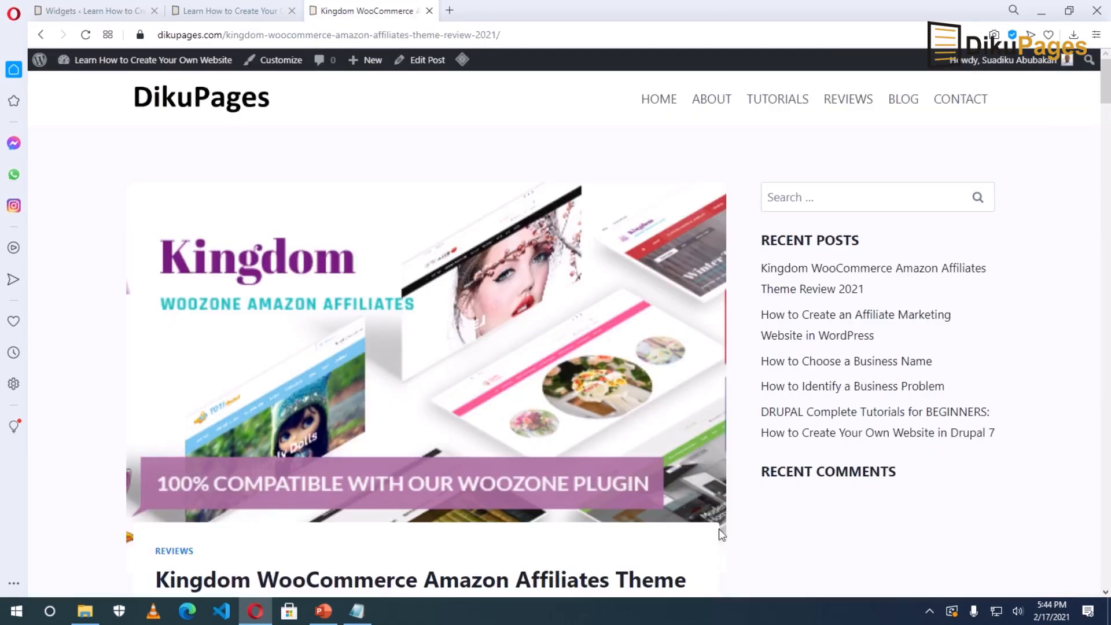
{"action": "scroll", "coordinate": [719, 529], "scroll_direction": "down", "scroll_amount": 2}
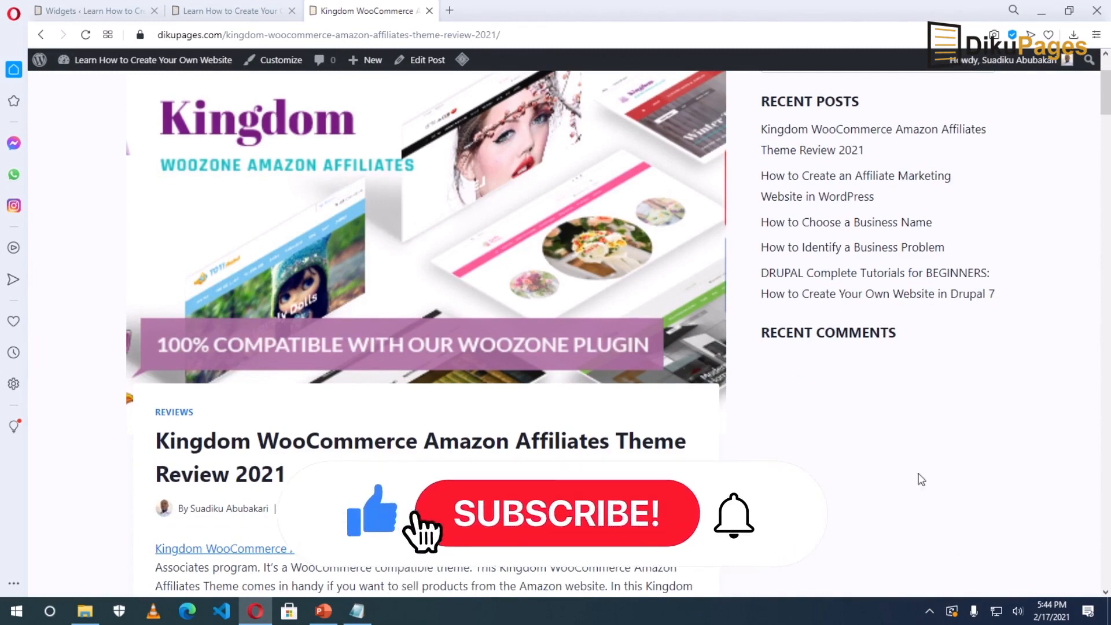
{"action": "left_click", "coordinate": [78, 16]}
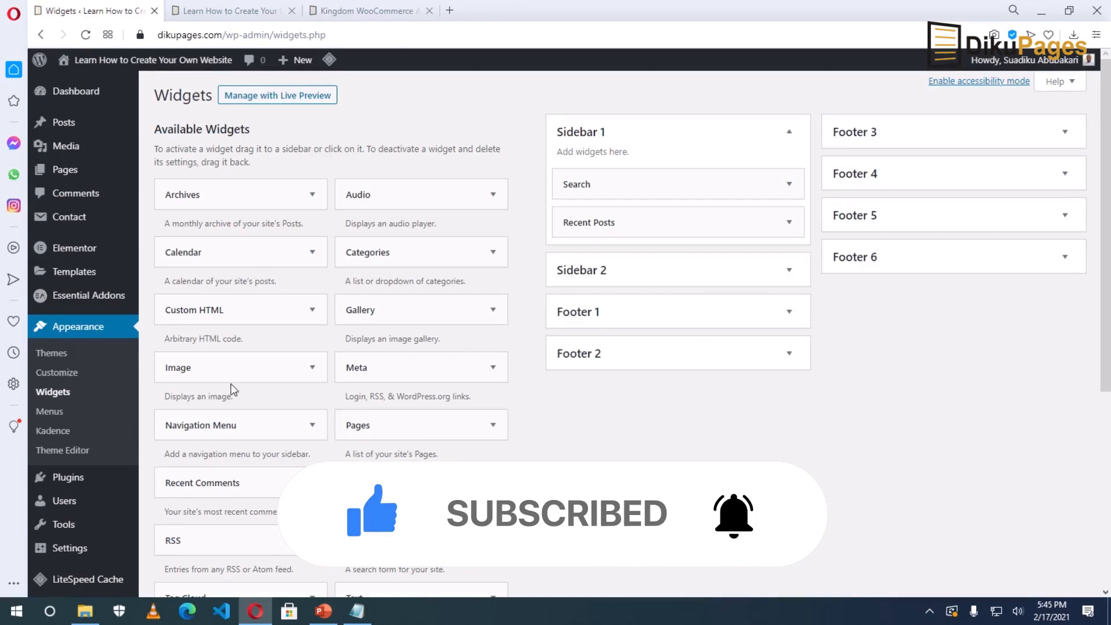
Add an Image widget to Sidebar 1 showing the Kingdom theme image.
{"action": "left_click_drag", "start_coordinate": [200, 367], "coordinate": [600, 251]}
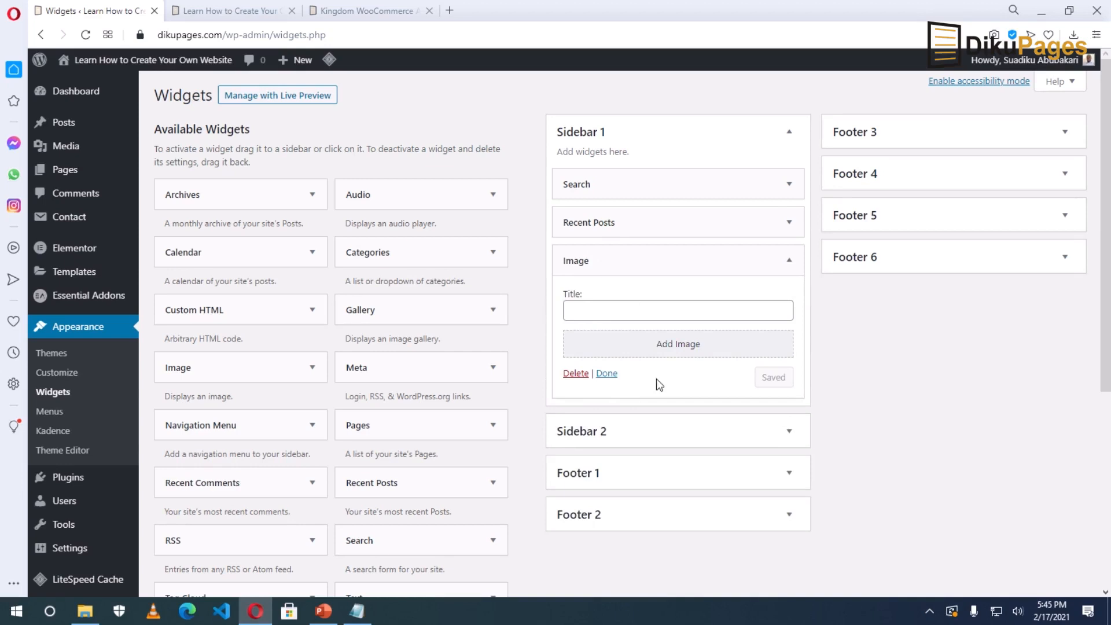
{"action": "left_click", "coordinate": [676, 351]}
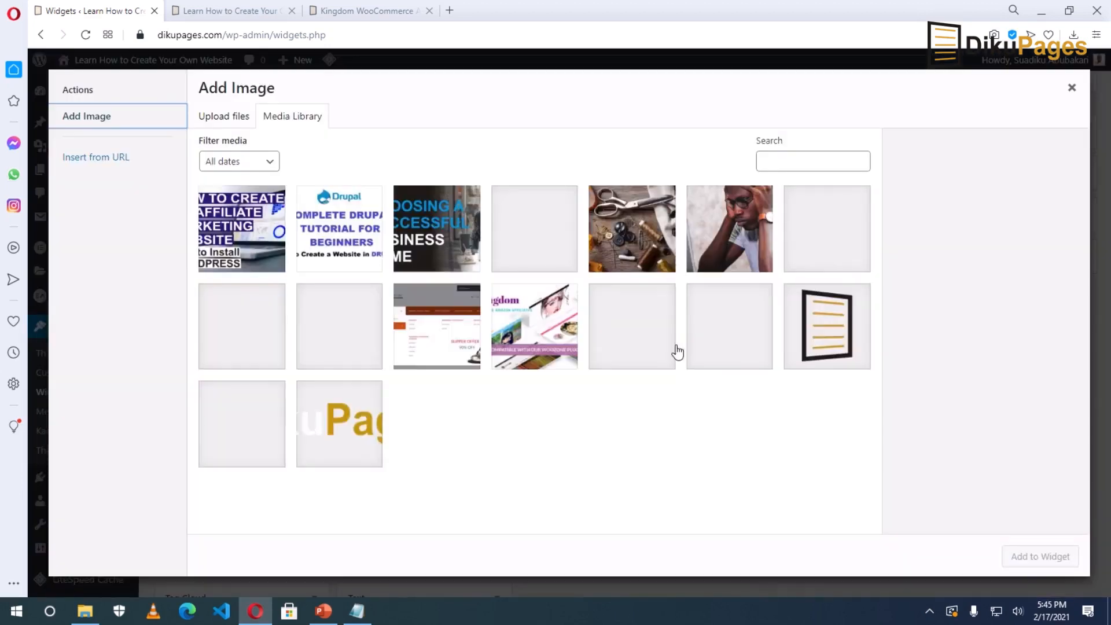
{"action": "left_click", "coordinate": [510, 319]}
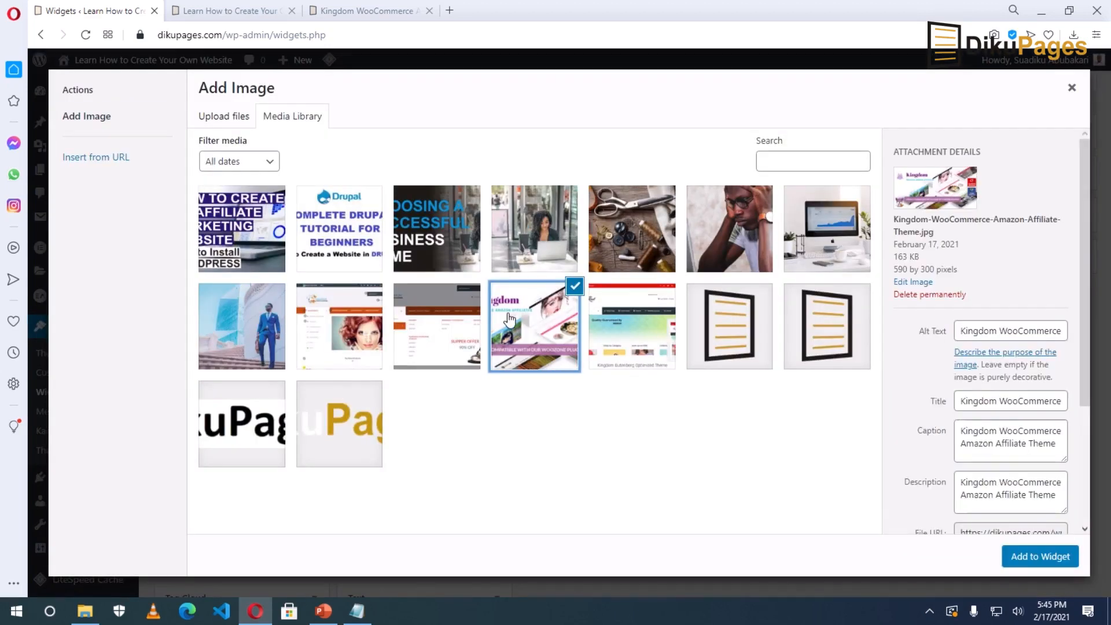
{"action": "left_click", "coordinate": [1034, 556]}
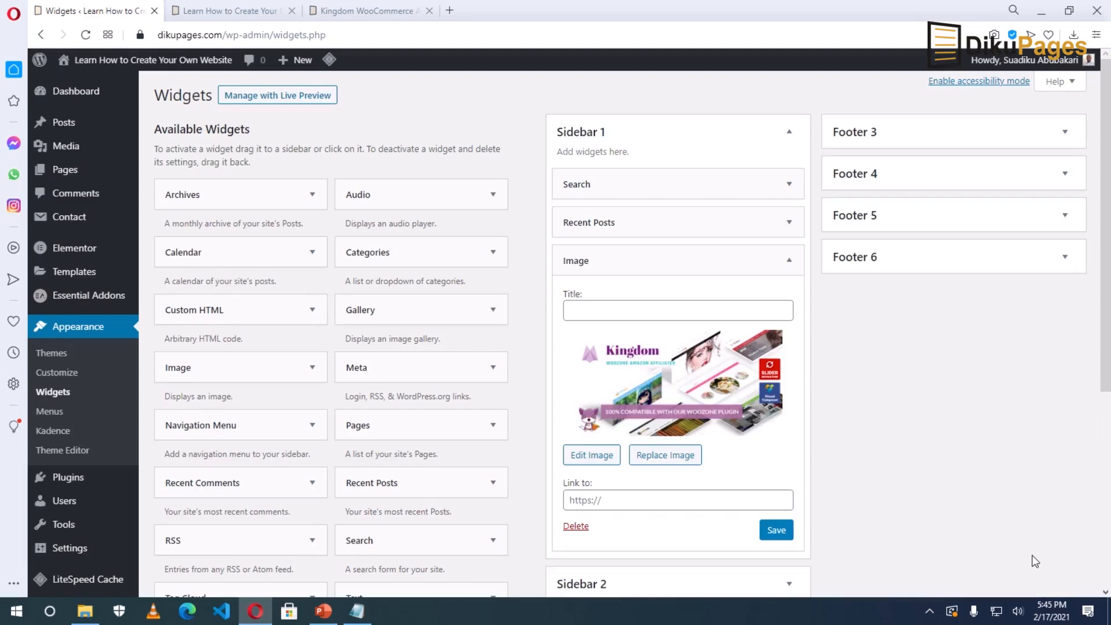
Link the image to the Kingdom affiliate URL copied from Notepad and save the widget.
{"action": "left_click", "coordinate": [616, 502]}
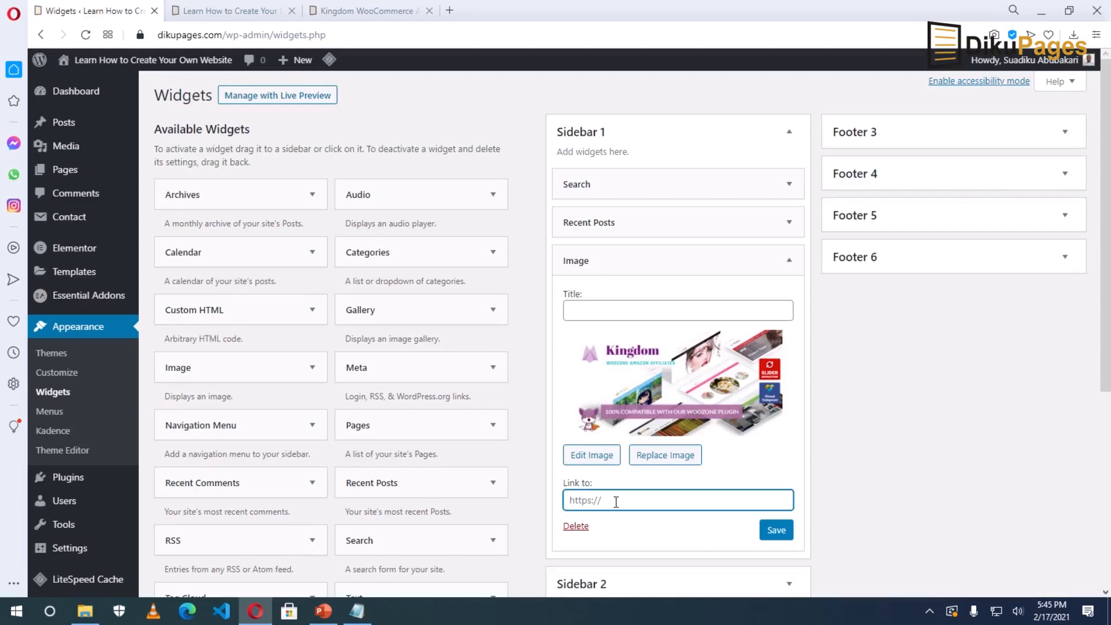
{"action": "left_click", "coordinate": [354, 615]}
{"action": "right_click", "coordinate": [303, 216]}
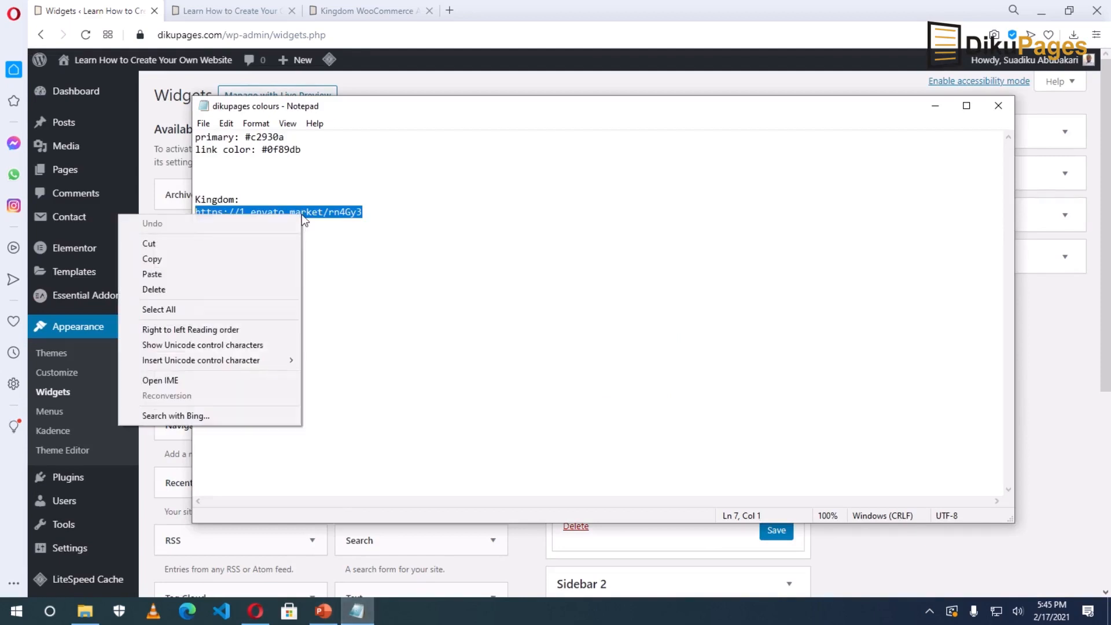
{"action": "left_click", "coordinate": [171, 259]}
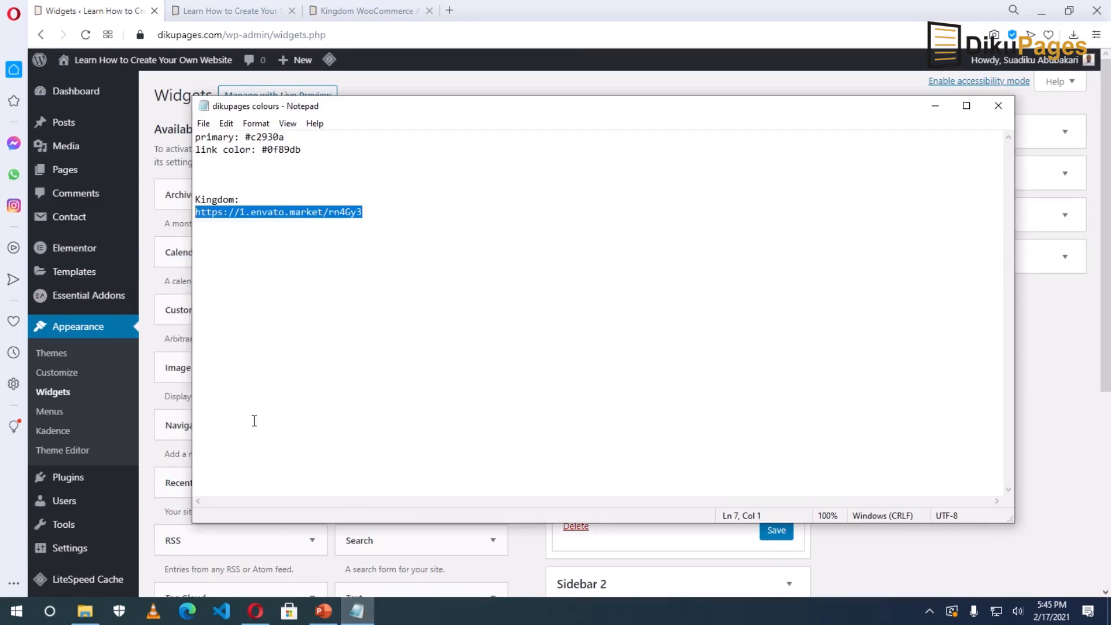
{"action": "left_click", "coordinate": [255, 611]}
{"action": "right_click", "coordinate": [600, 500]}
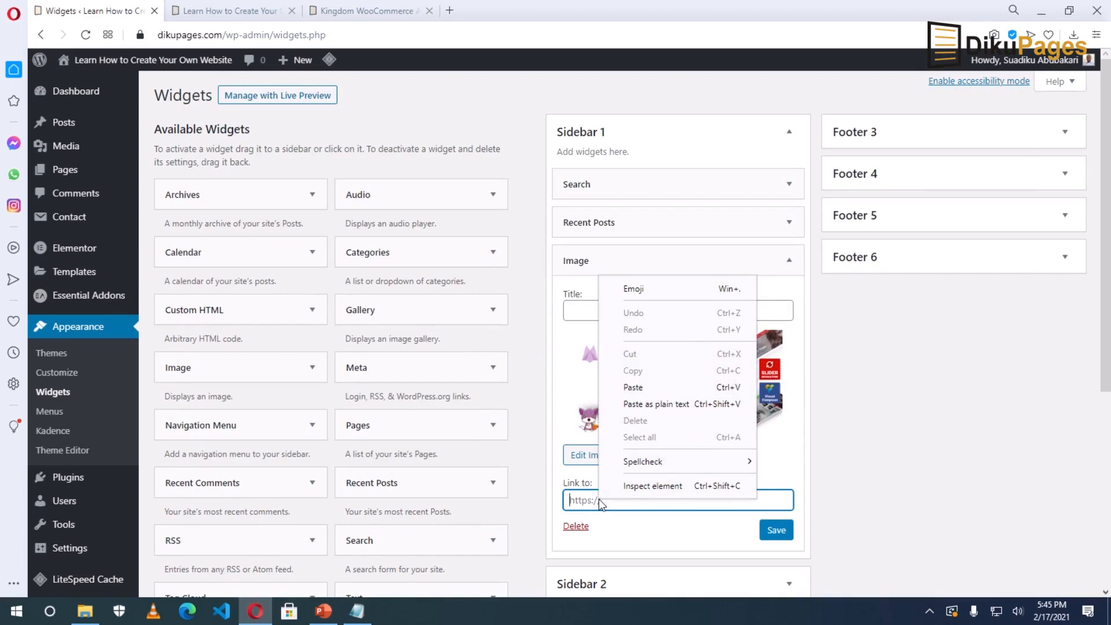
{"action": "left_click", "coordinate": [652, 388]}
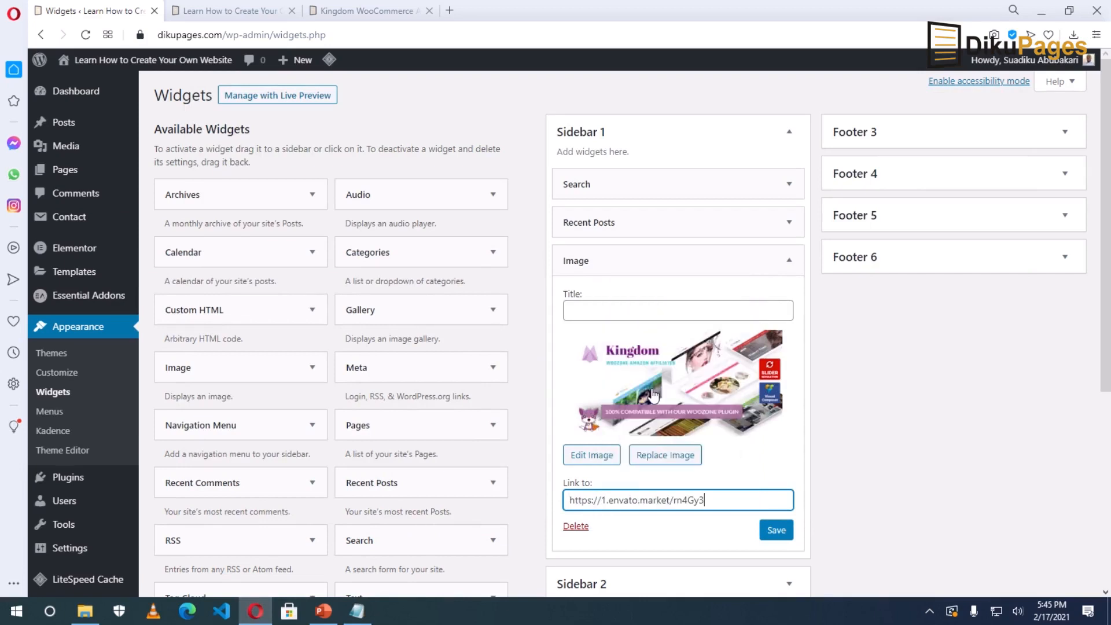
{"action": "left_click", "coordinate": [779, 534]}
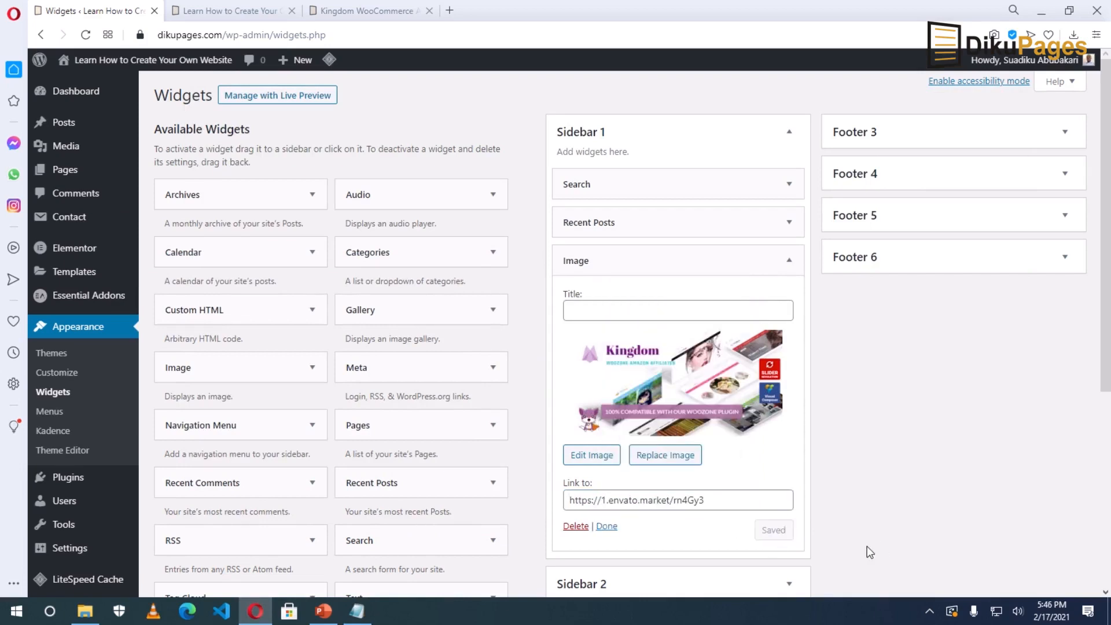
{"action": "left_click", "coordinate": [604, 526]}
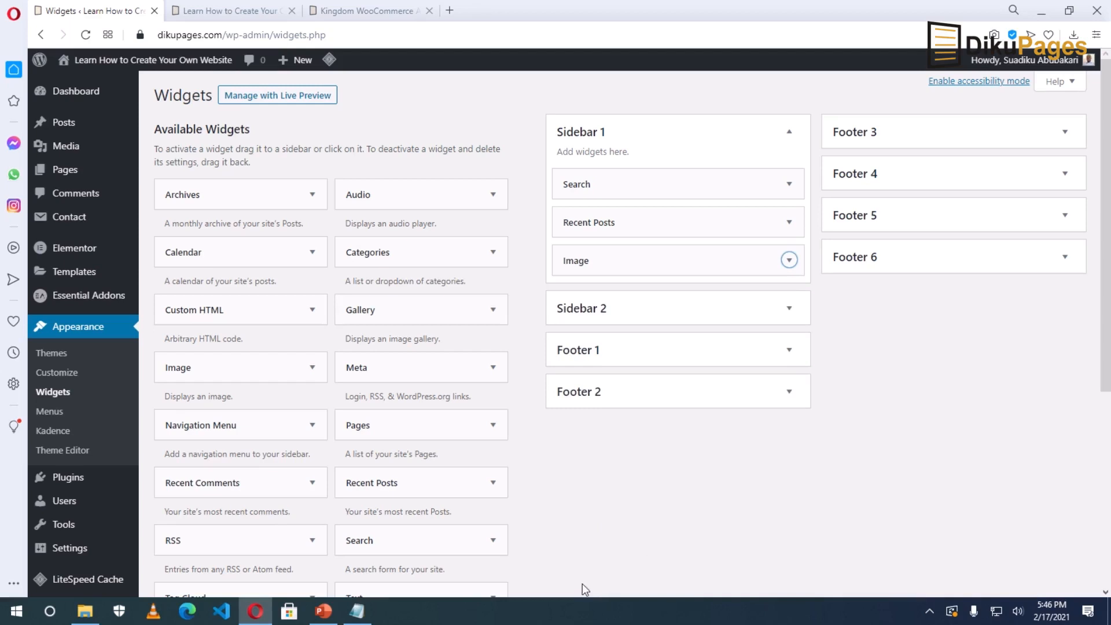
{"action": "left_click", "coordinate": [340, 11]}
Reload the review post and confirm the Kingdom banner shows in the sidebar below Recent Posts.
{"action": "key", "text": "F5"}
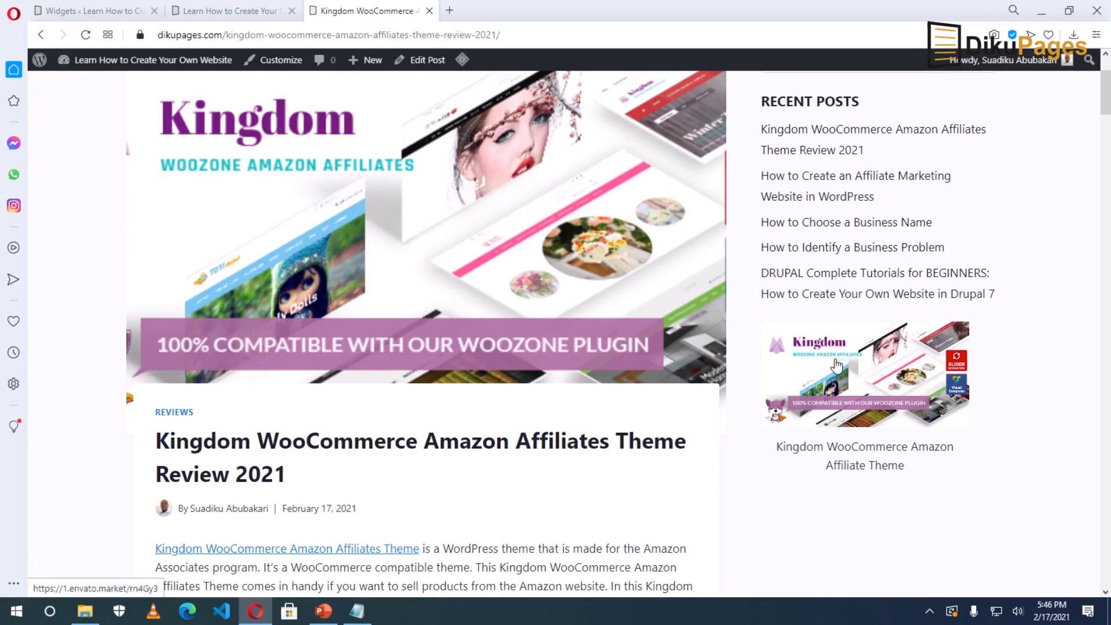
{"action": "scroll", "coordinate": [949, 503], "scroll_direction": "down", "scroll_amount": 1}
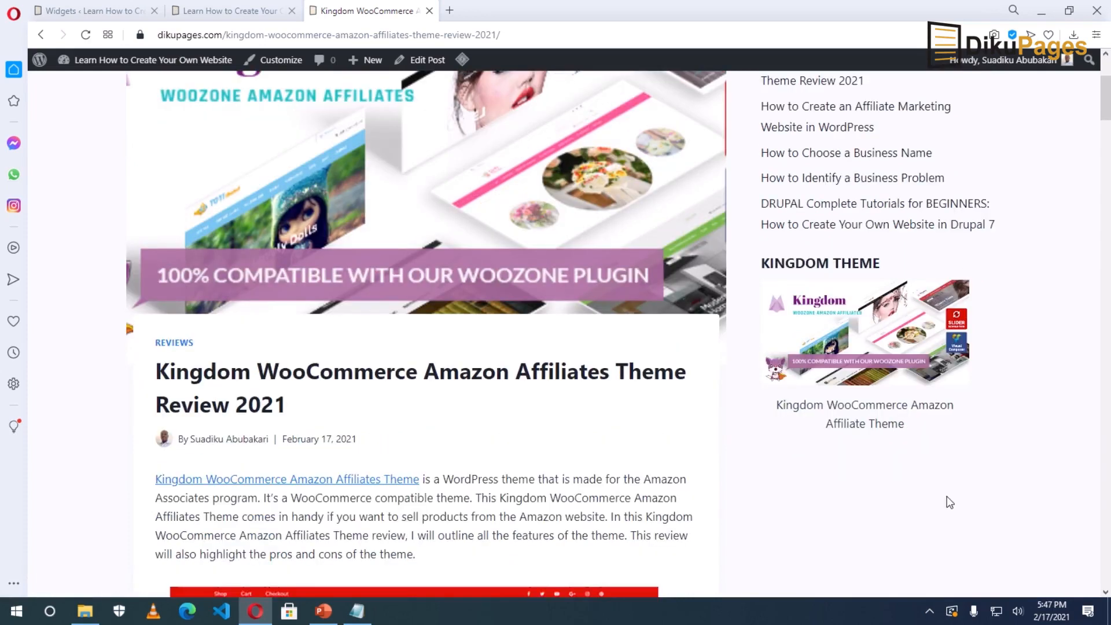
{"action": "left_click_drag", "start_coordinate": [1107, 110], "coordinate": [1108, 607]}
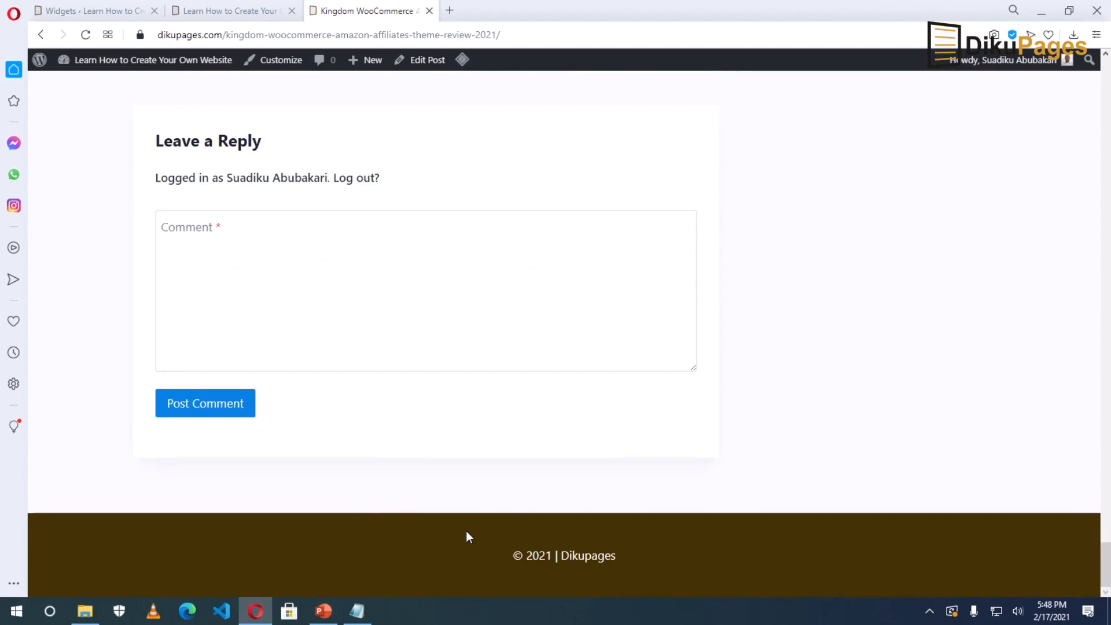
{"action": "left_click", "coordinate": [274, 65]}
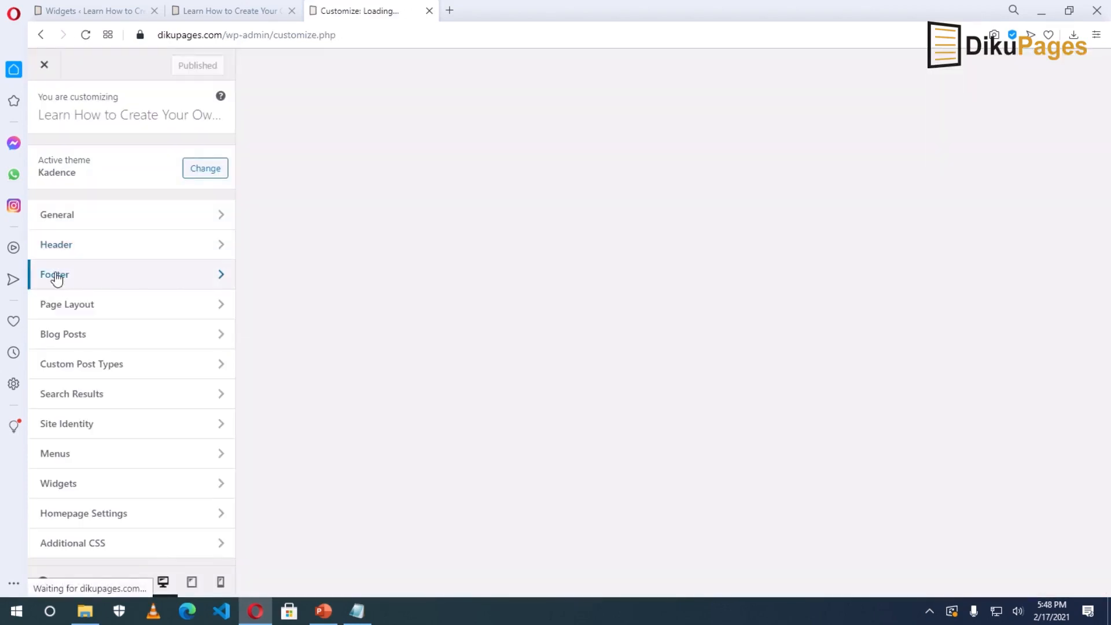
Keep the footer middle row container at Standard width after trying Full and Contained.
{"action": "left_click", "coordinate": [56, 276]}
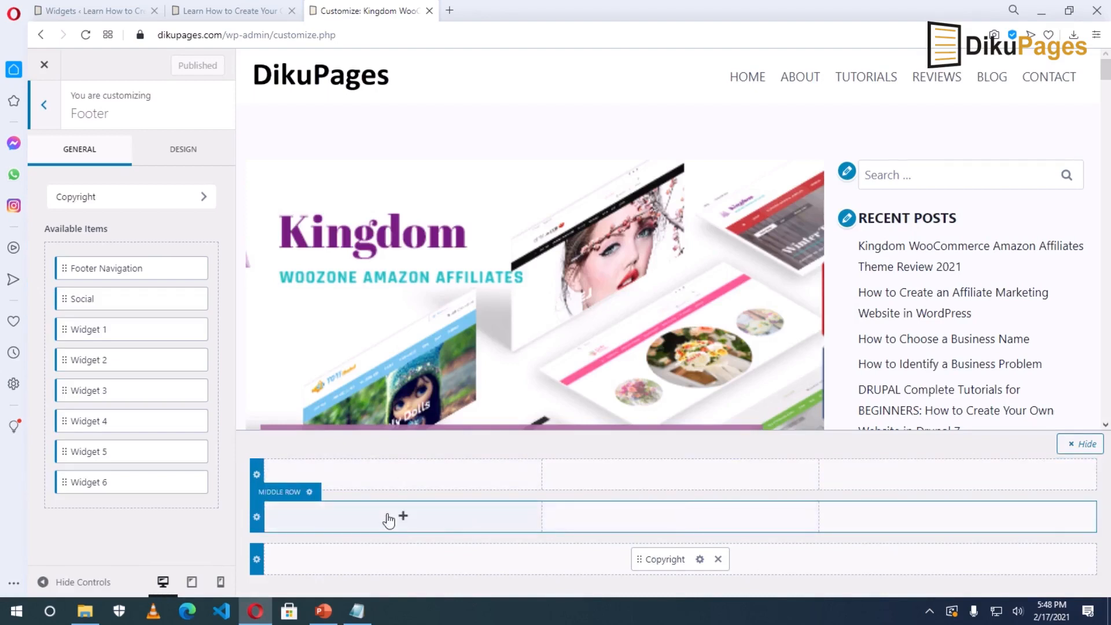
{"action": "left_click", "coordinate": [310, 493]}
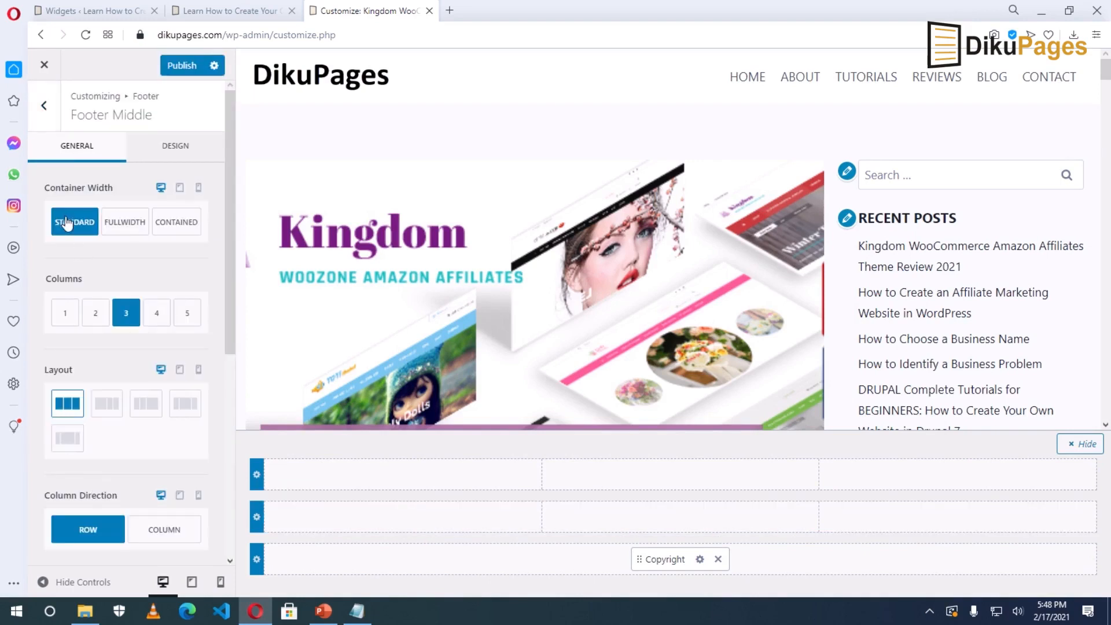
{"action": "left_click", "coordinate": [121, 223]}
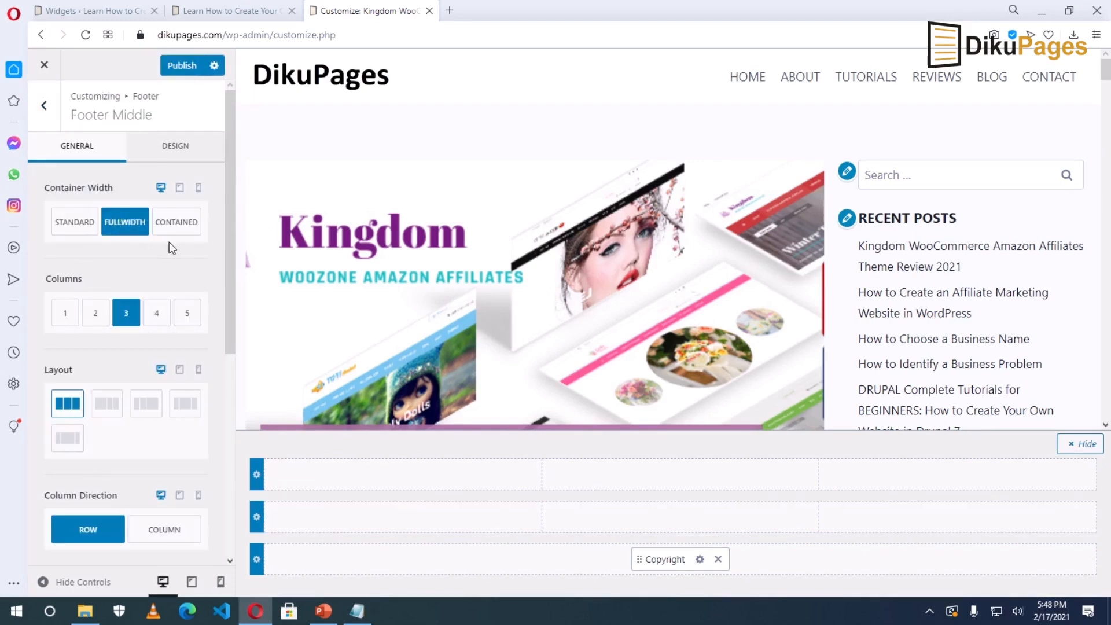
{"action": "left_click", "coordinate": [180, 226]}
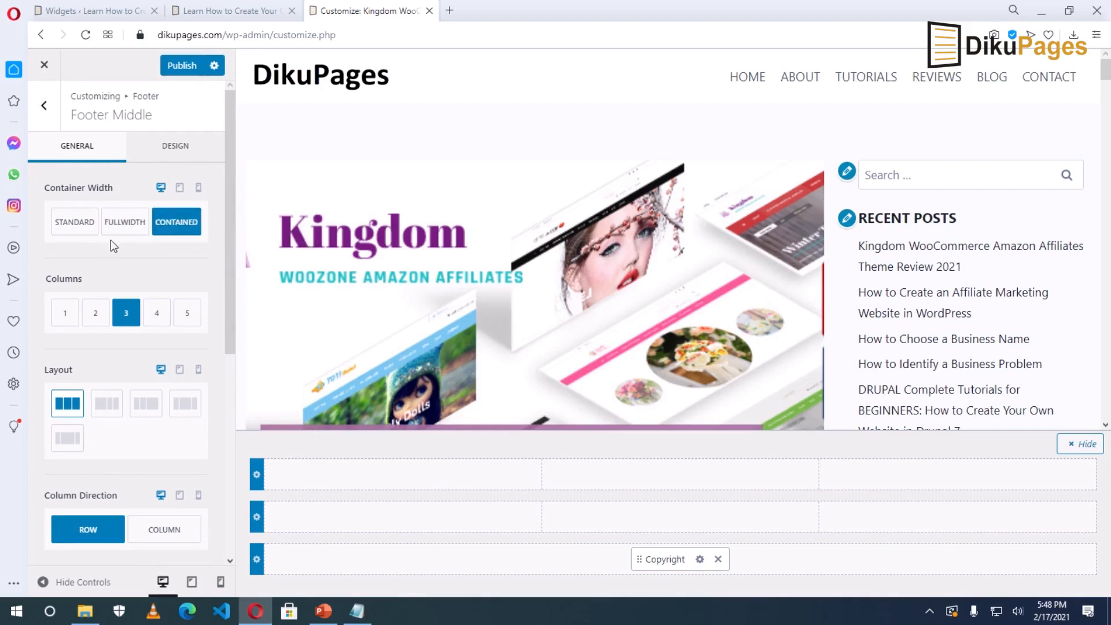
{"action": "left_click", "coordinate": [71, 224]}
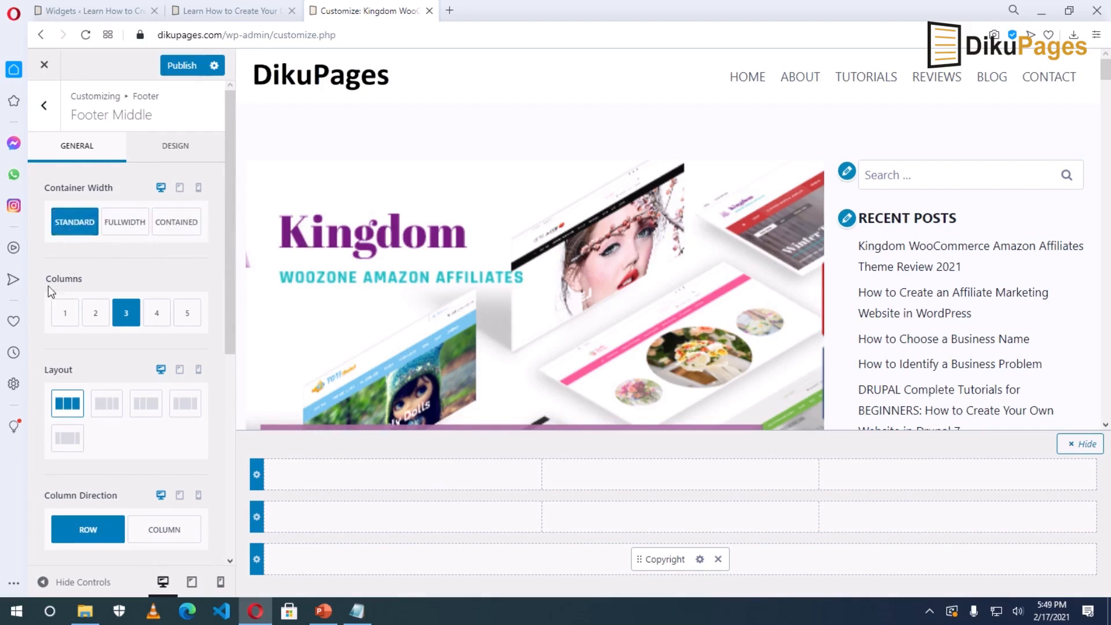
Set the middle row to three equal-width columns after trying other column counts and layouts.
{"action": "left_click", "coordinate": [65, 315]}
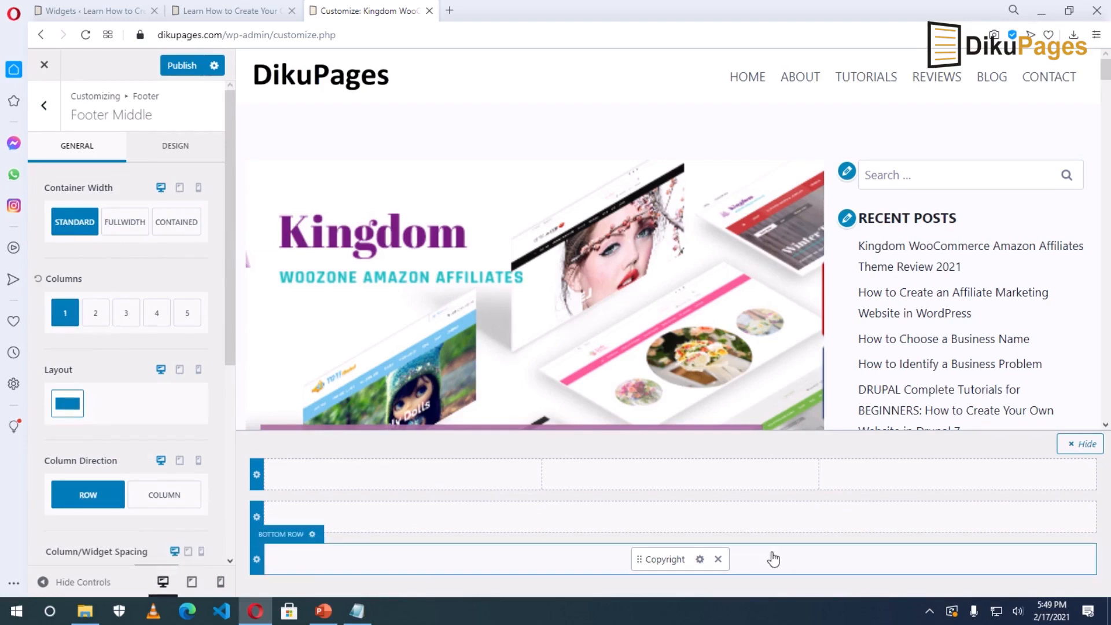
{"action": "left_click", "coordinate": [94, 316]}
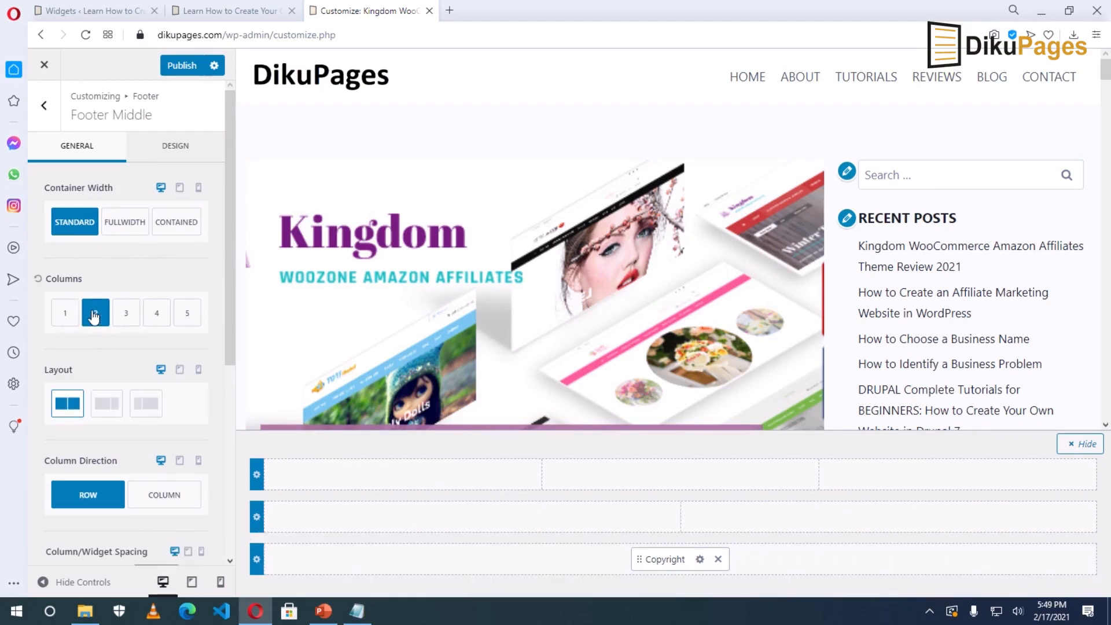
{"action": "left_click", "coordinate": [160, 319]}
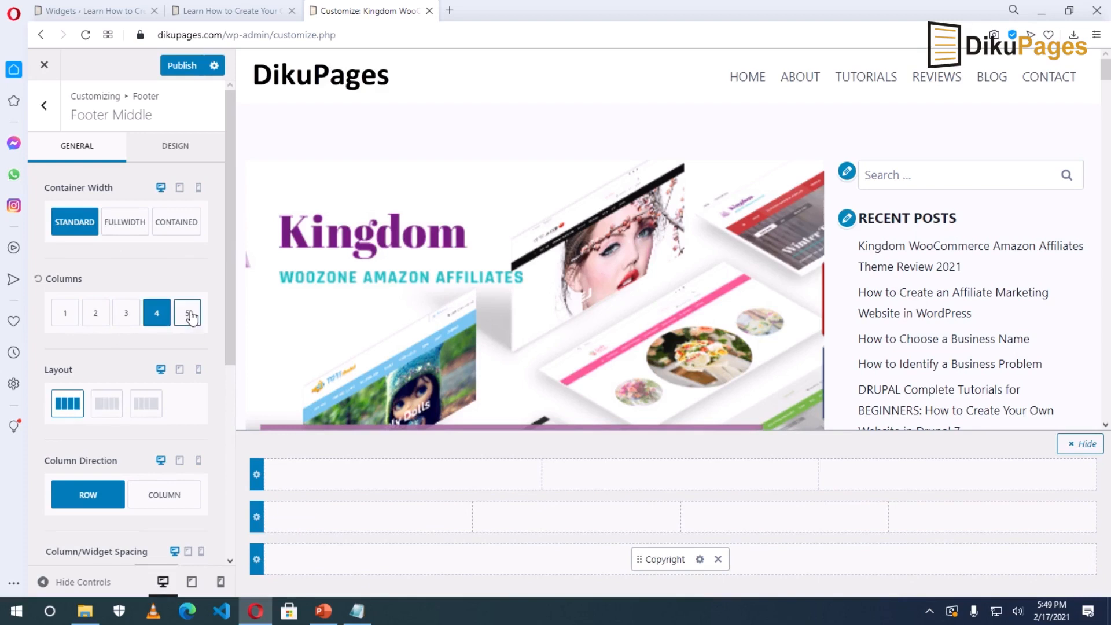
{"action": "left_click", "coordinate": [191, 317]}
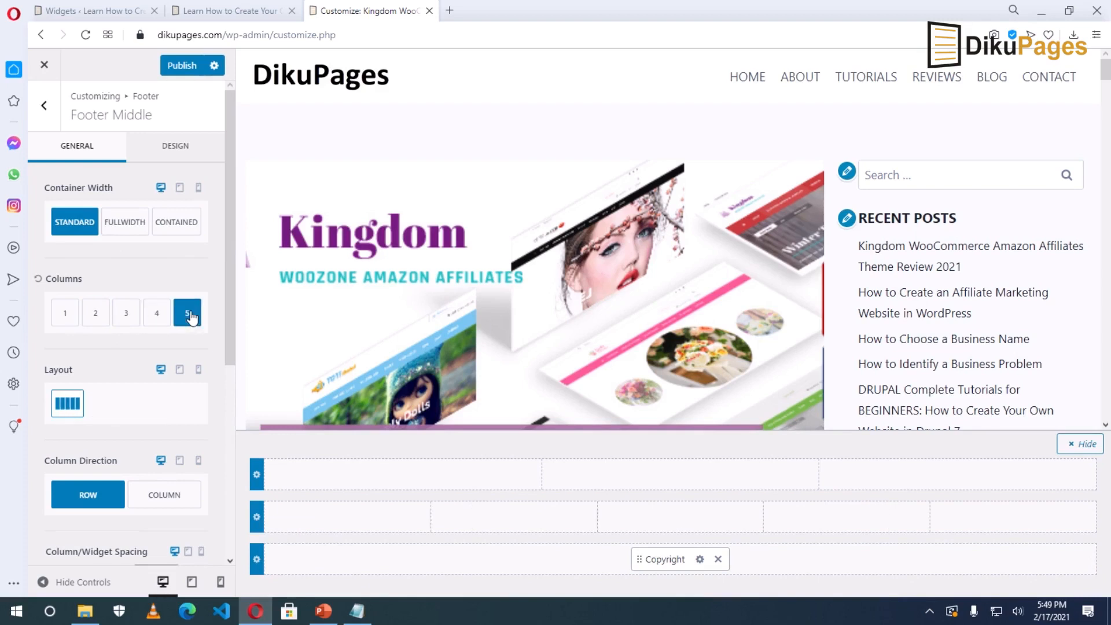
{"action": "left_click", "coordinate": [126, 318]}
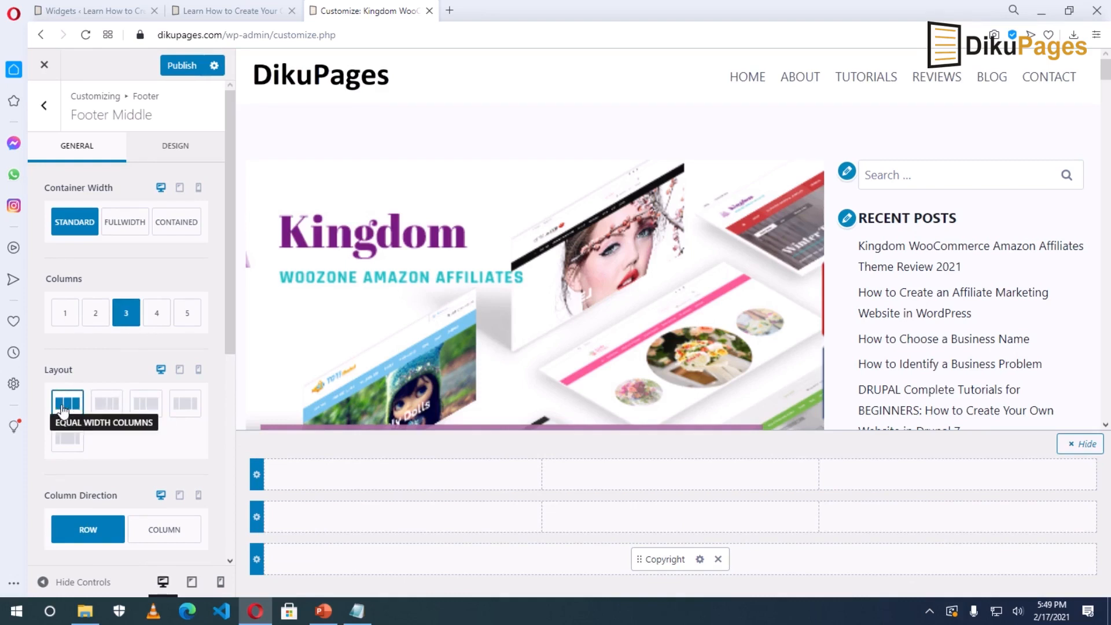
{"action": "left_click", "coordinate": [110, 410]}
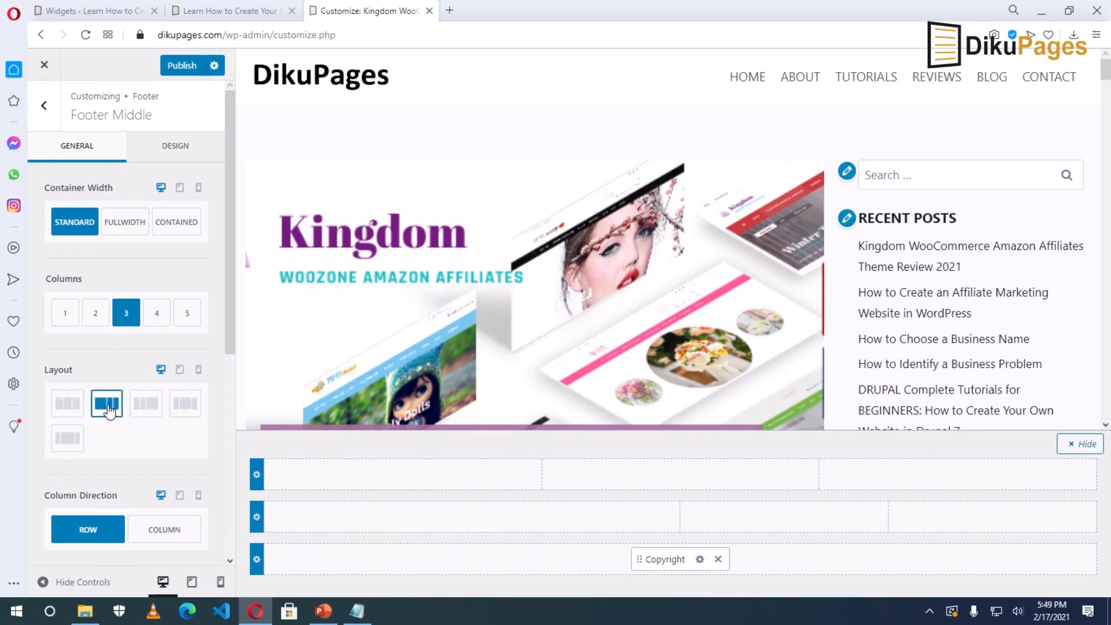
{"action": "left_click", "coordinate": [146, 406]}
{"action": "left_click", "coordinate": [189, 414]}
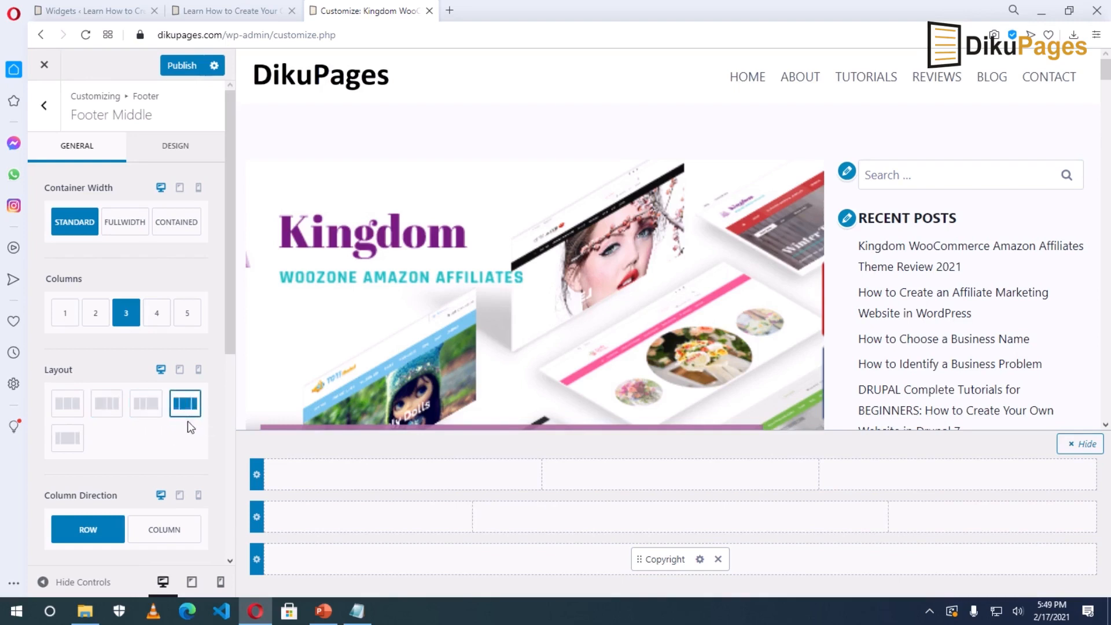
{"action": "left_click", "coordinate": [64, 410]}
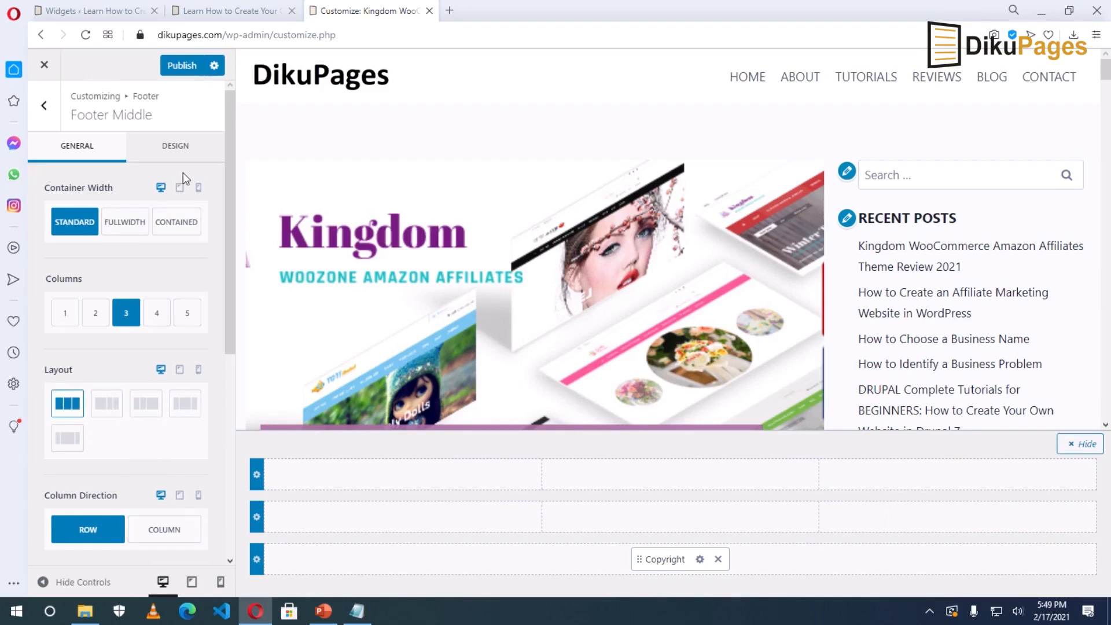
Give the middle row a dark brown background (725405) on the Design tab.
{"action": "left_click", "coordinate": [169, 155]}
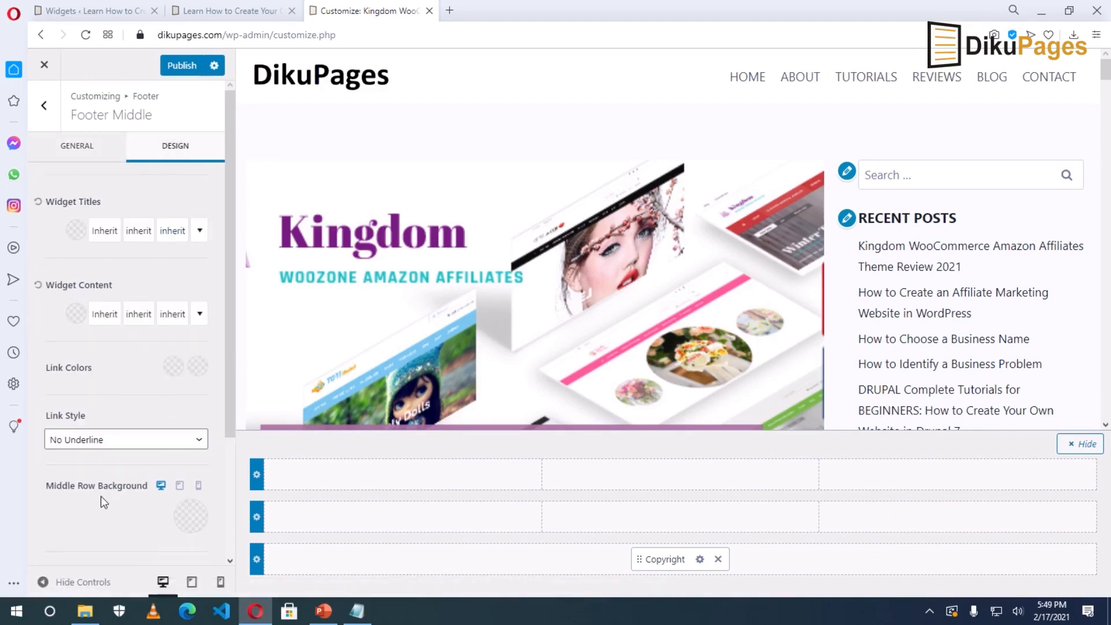
{"action": "left_click", "coordinate": [191, 517]}
{"action": "scroll", "coordinate": [191, 522], "scroll_direction": "down", "scroll_amount": 3}
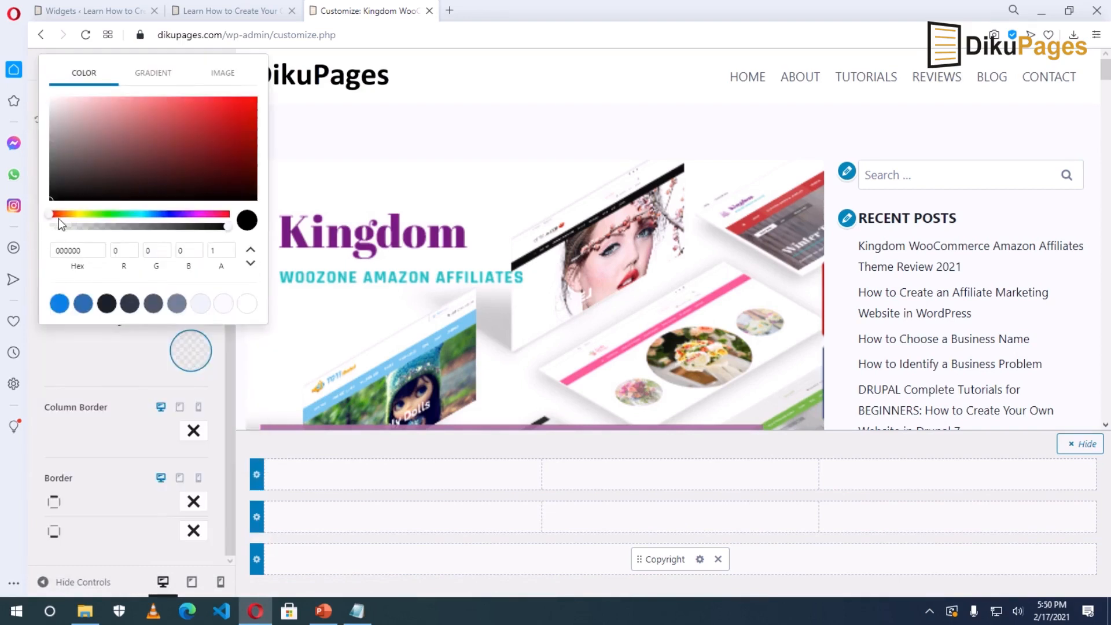
{"action": "left_click", "coordinate": [71, 213]}
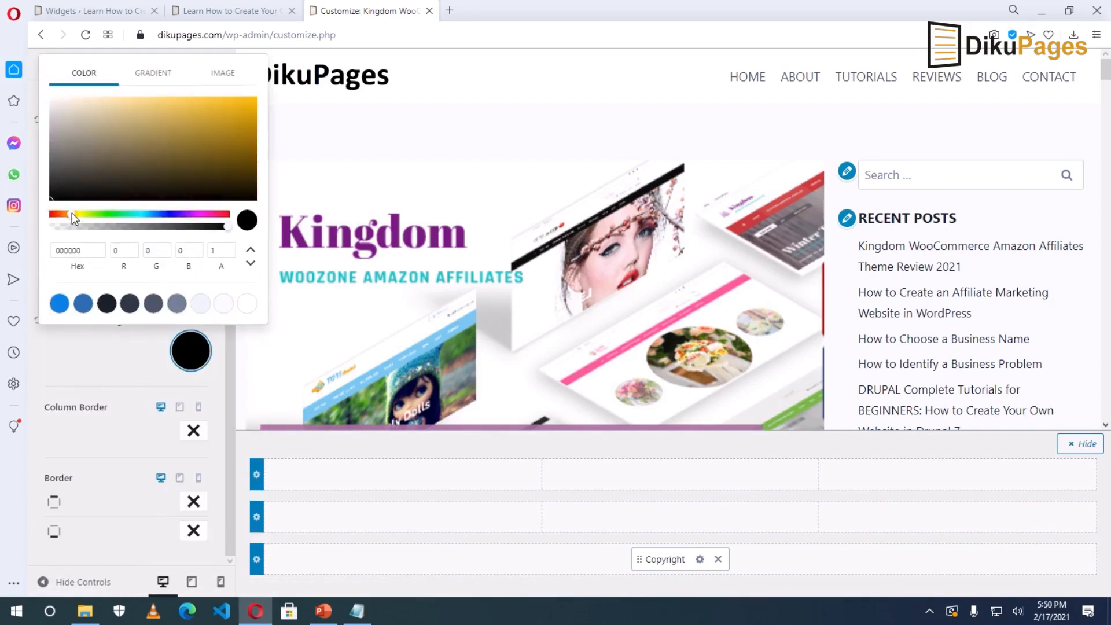
{"action": "left_click", "coordinate": [230, 125]}
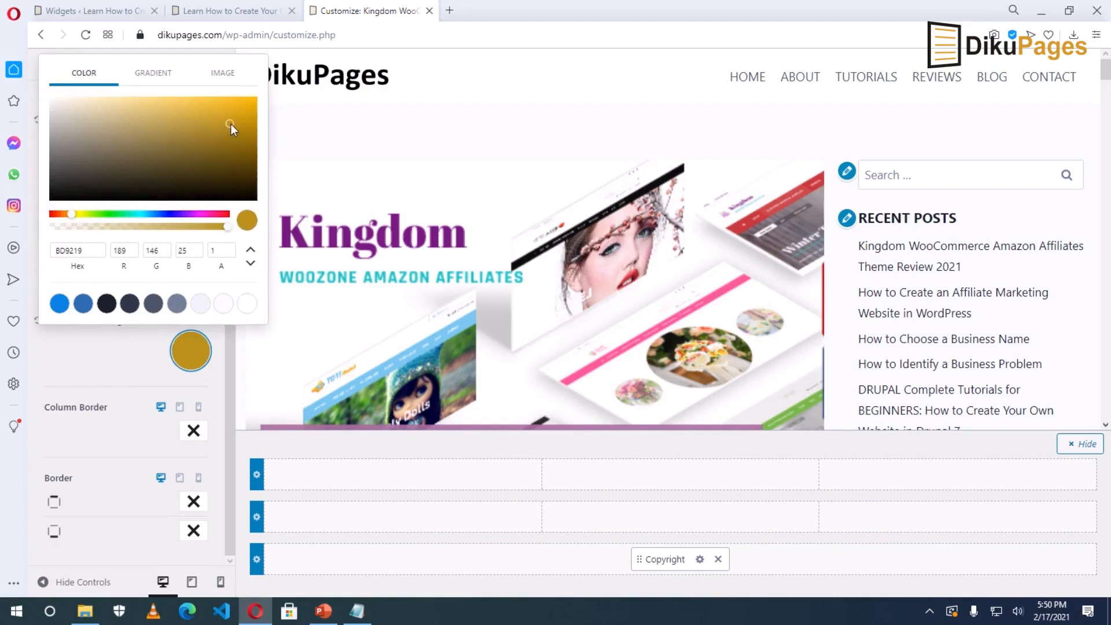
{"action": "left_click_drag", "start_coordinate": [228, 124], "coordinate": [249, 154]}
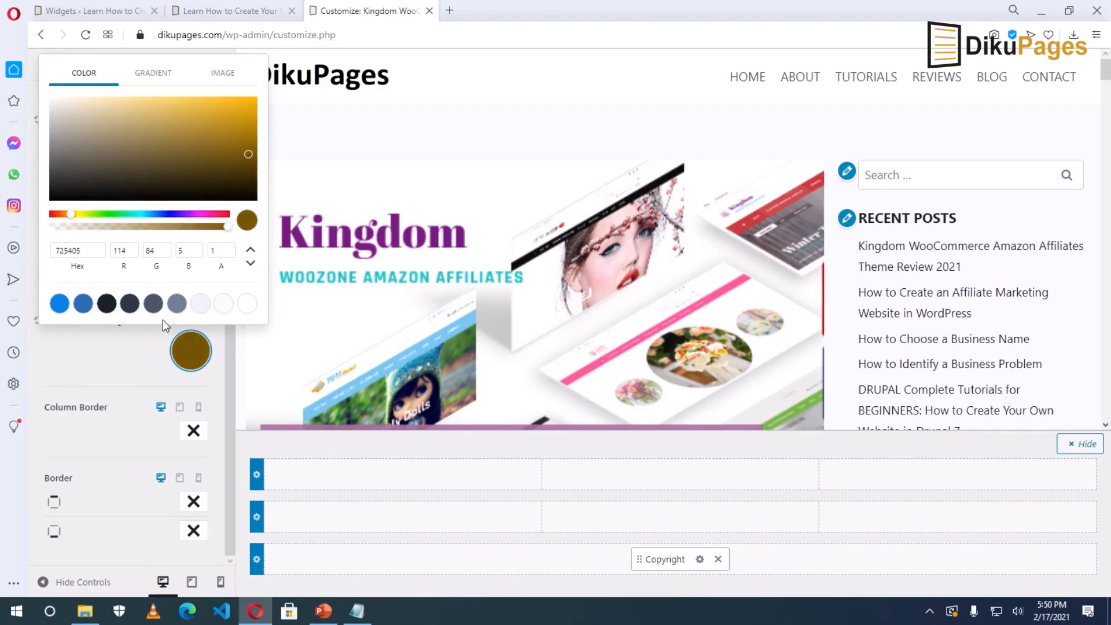
{"action": "left_click", "coordinate": [98, 360]}
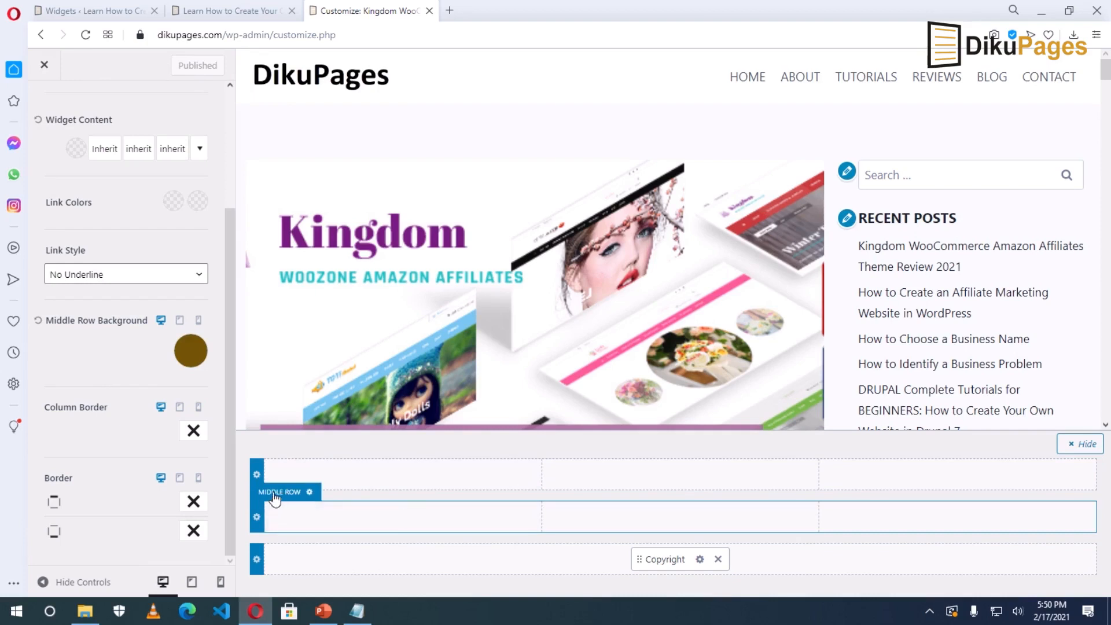
Put Widget 1, Widget 2 and Widget 3 in the middle row's left, centre and right columns, then publish.
{"action": "left_click", "coordinate": [403, 516]}
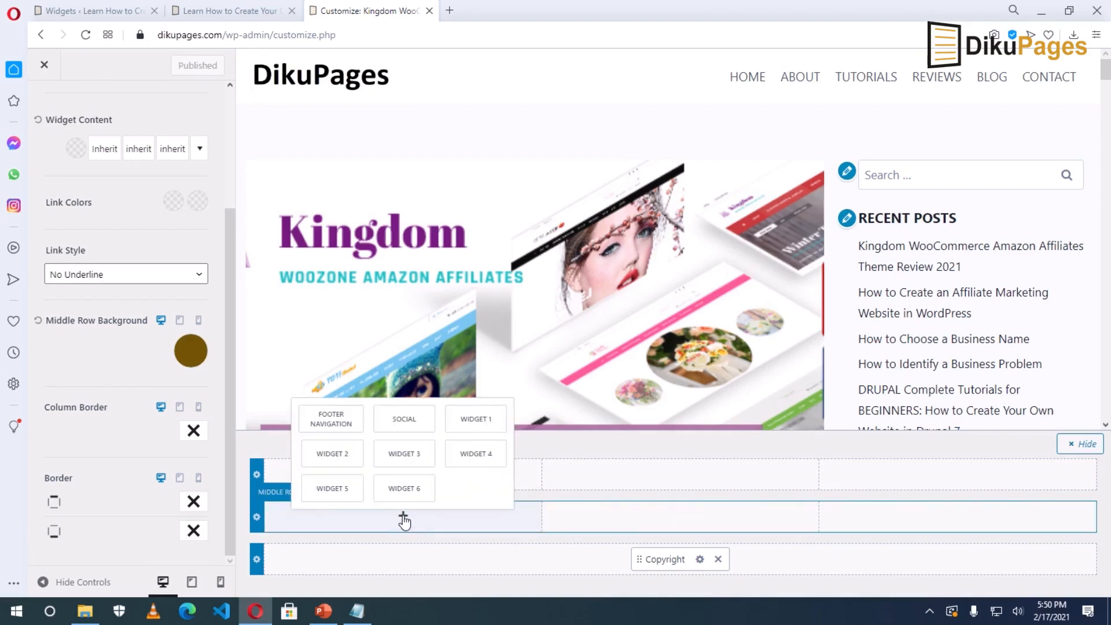
{"action": "left_click", "coordinate": [478, 424]}
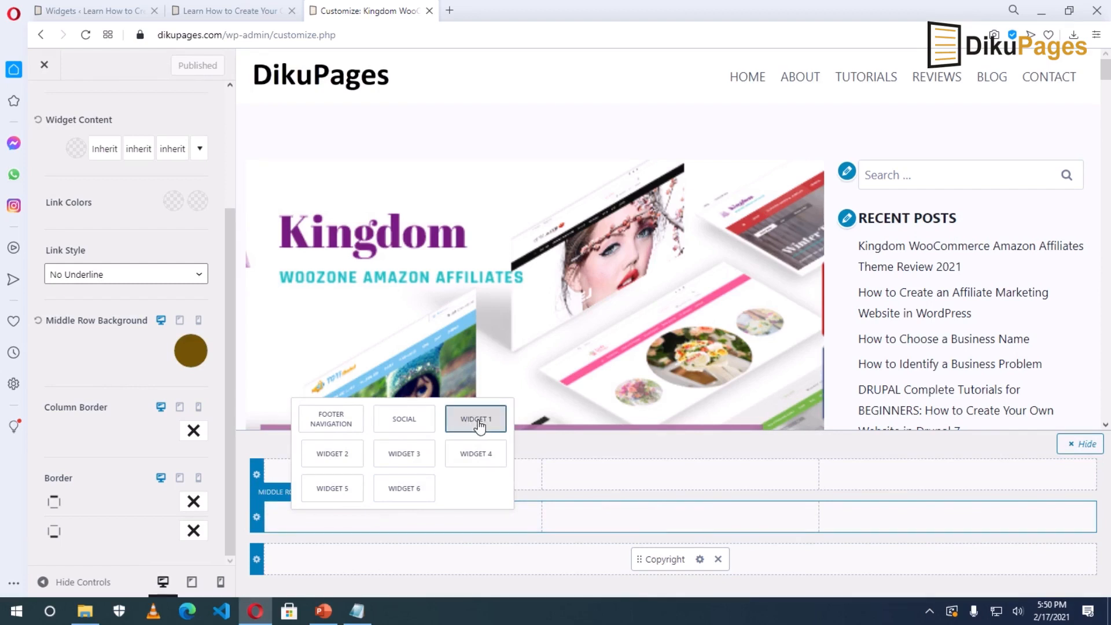
{"action": "left_click", "coordinate": [681, 515]}
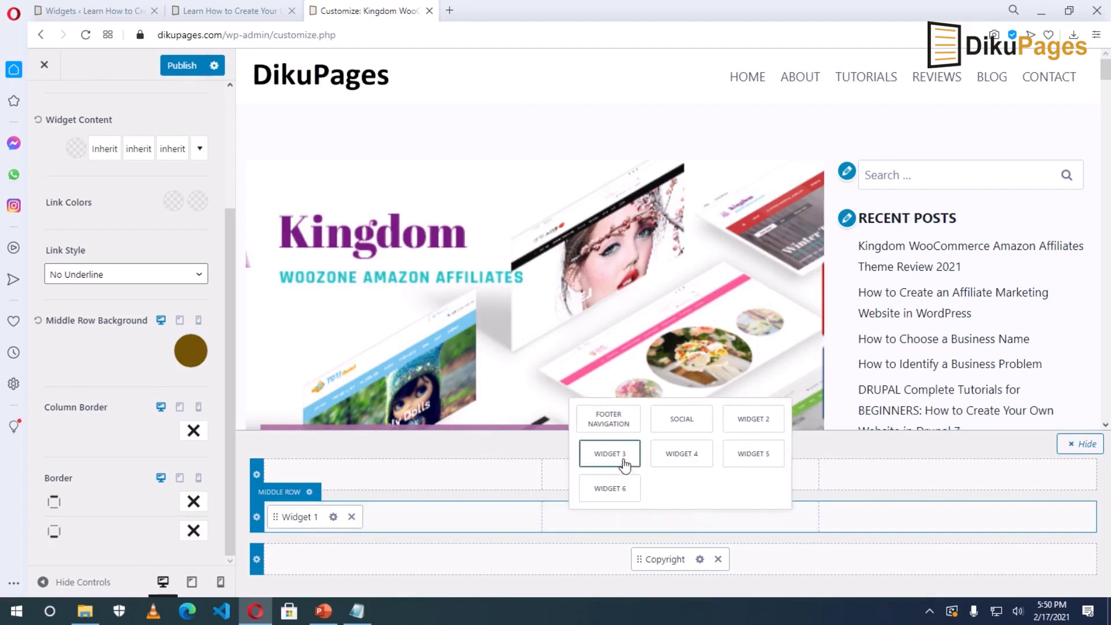
{"action": "left_click", "coordinate": [748, 419]}
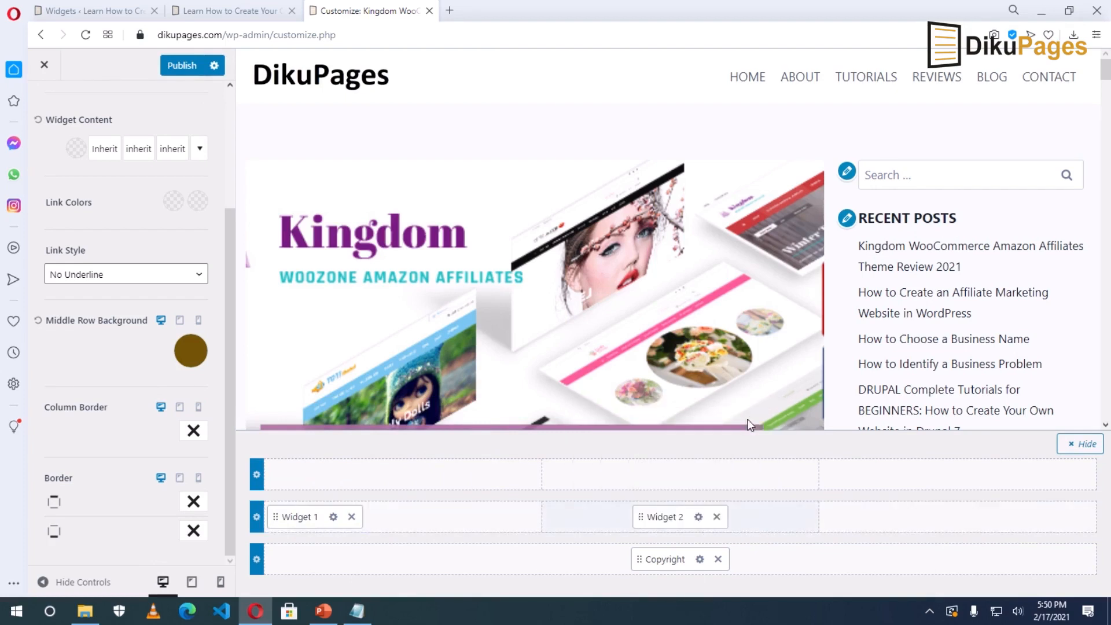
{"action": "left_click", "coordinate": [959, 515]}
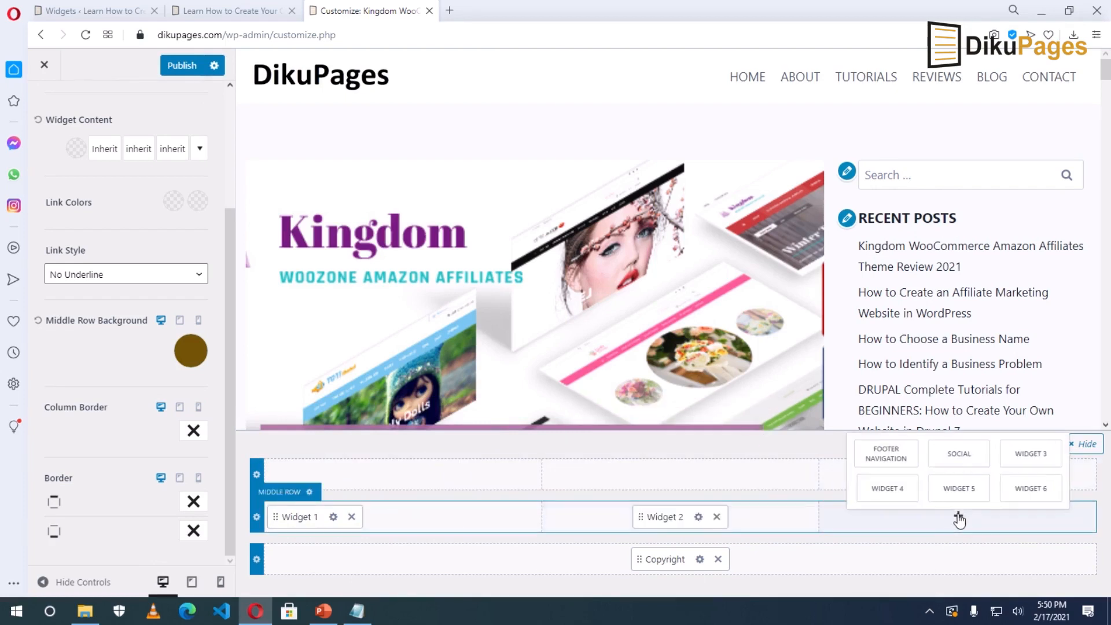
{"action": "left_click", "coordinate": [1016, 456]}
{"action": "left_click", "coordinate": [177, 67]}
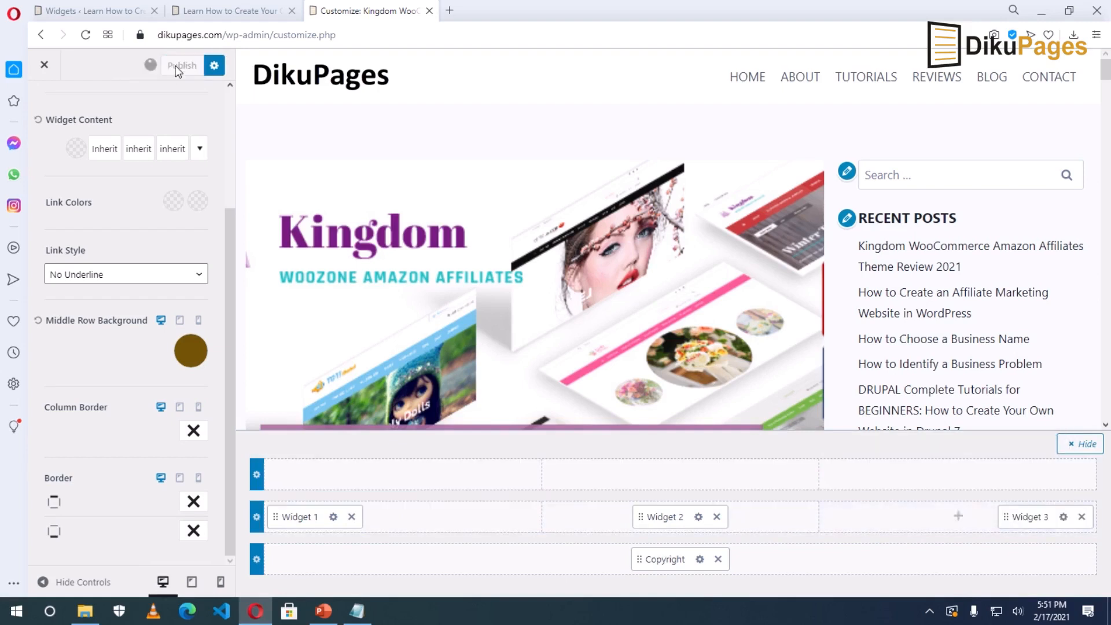
{"action": "left_click", "coordinate": [45, 66]}
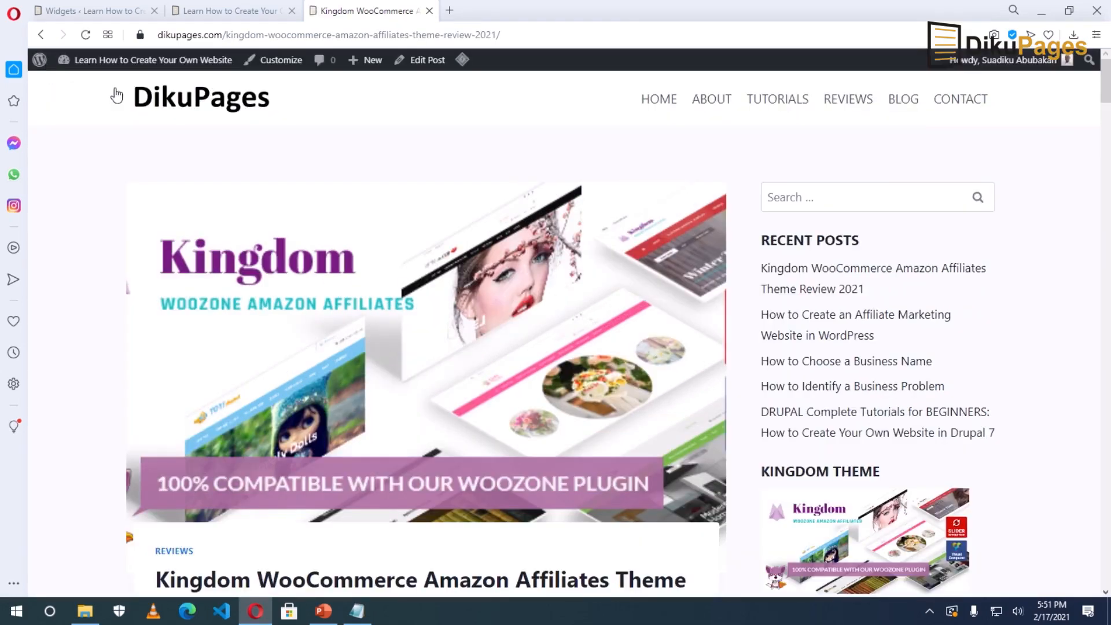
Scroll down the post page to inspect the footer's new brown middle row.
{"action": "left_click_drag", "start_coordinate": [1106, 83], "coordinate": [1102, 564]}
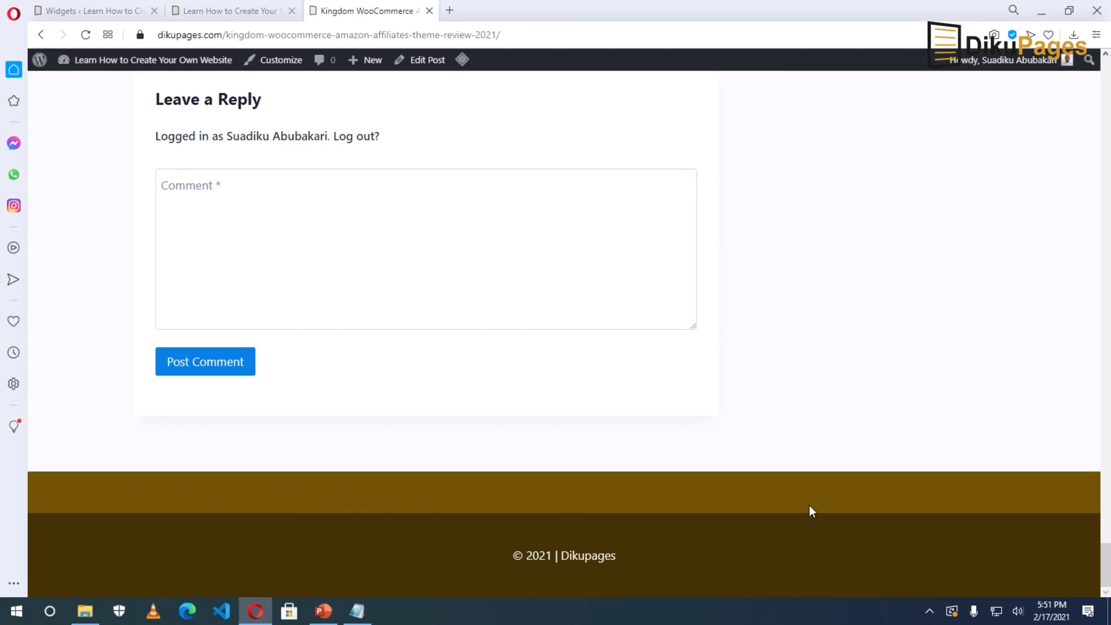
Add a Text widget to Footer 1 containing the DikuPages logo image.
{"action": "mouse_move", "coordinate": [110, 60]}
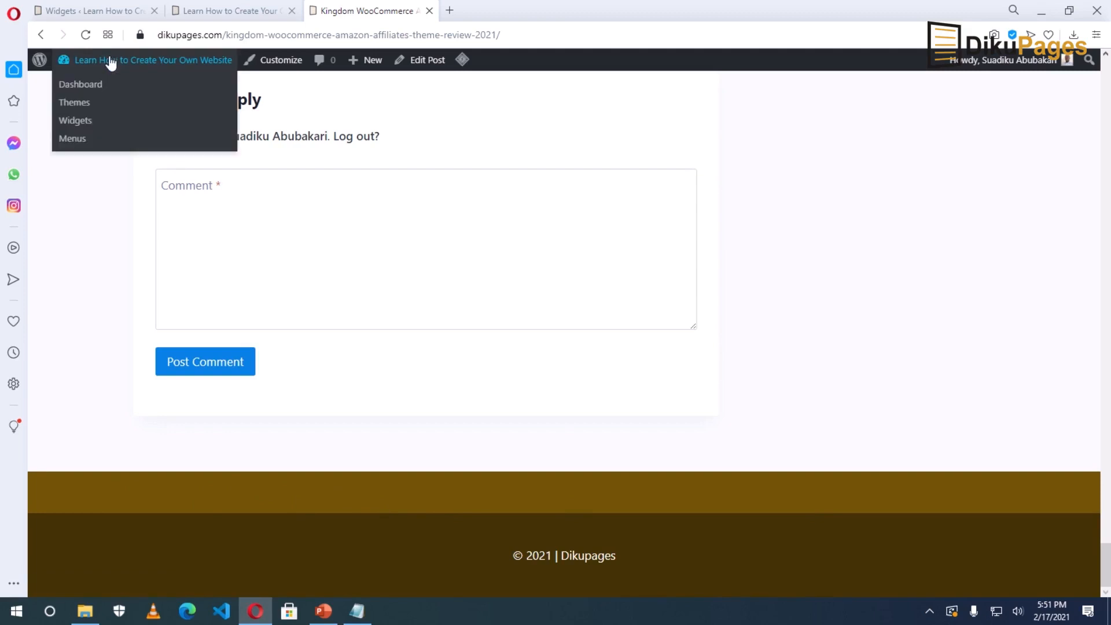
{"action": "left_click", "coordinate": [80, 124]}
{"action": "left_click", "coordinate": [153, 10]}
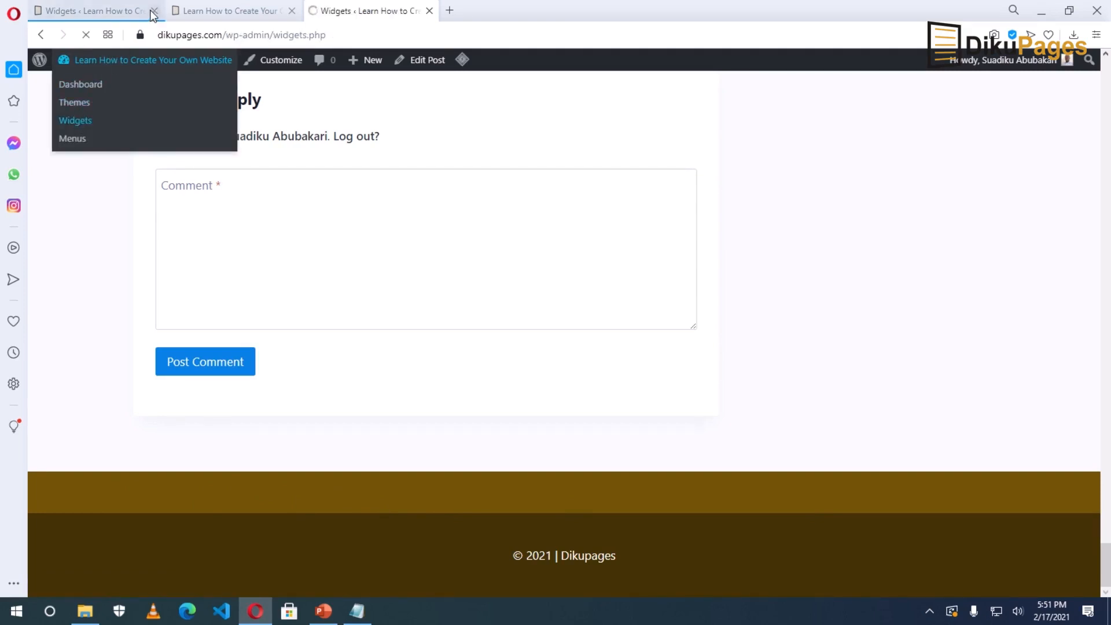
{"action": "scroll", "coordinate": [590, 503], "scroll_direction": "down", "scroll_amount": 1}
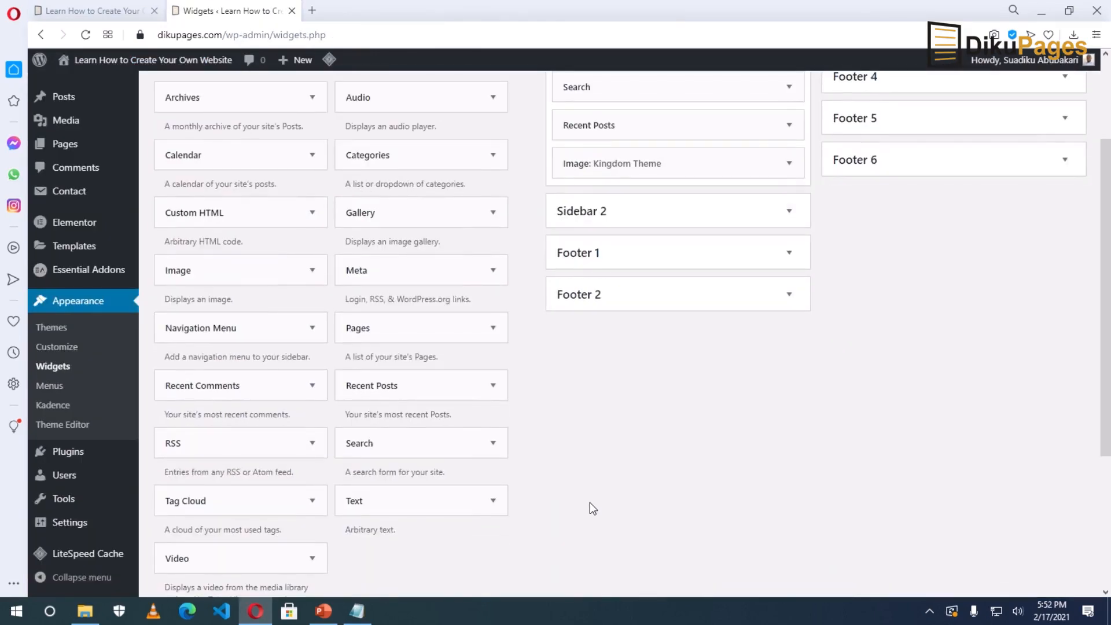
{"action": "left_click_drag", "start_coordinate": [369, 509], "coordinate": [619, 303]}
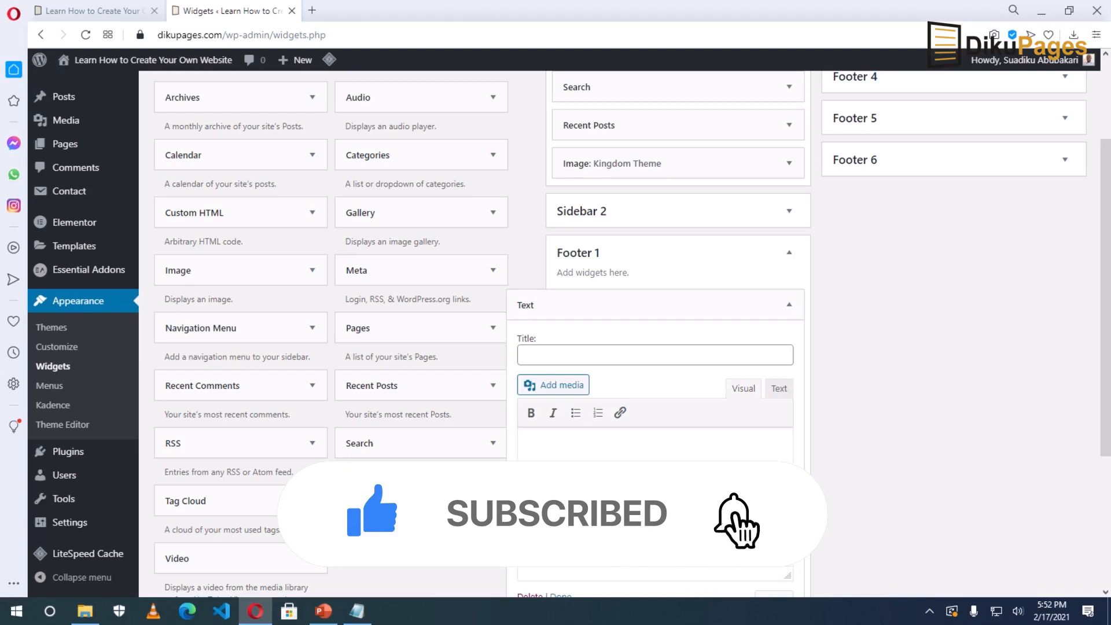
{"action": "left_click", "coordinate": [553, 386]}
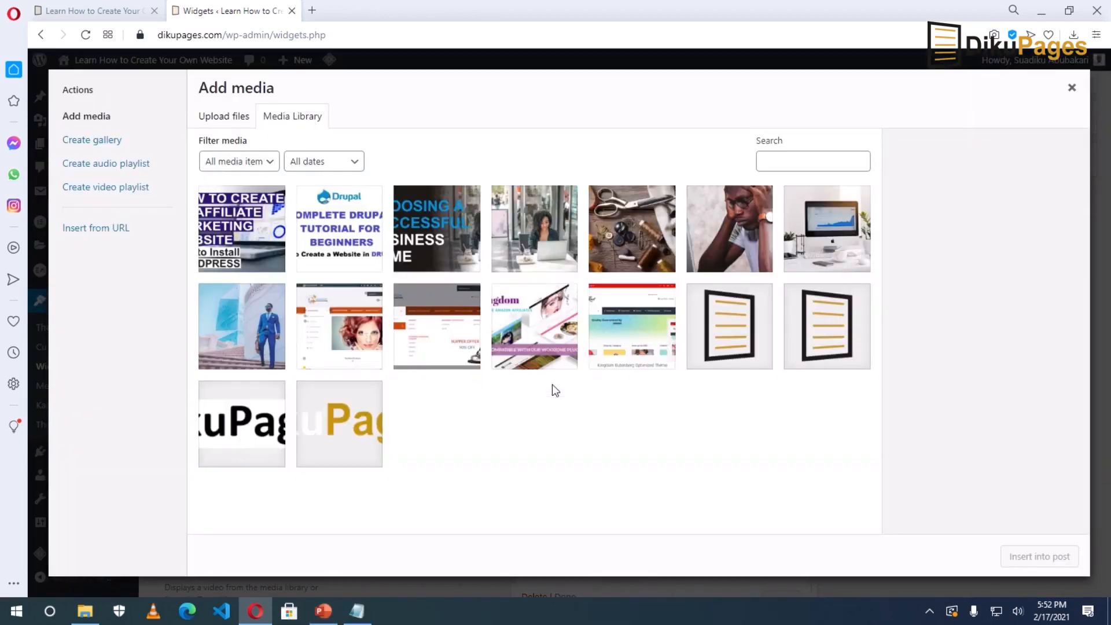
{"action": "left_click", "coordinate": [344, 415]}
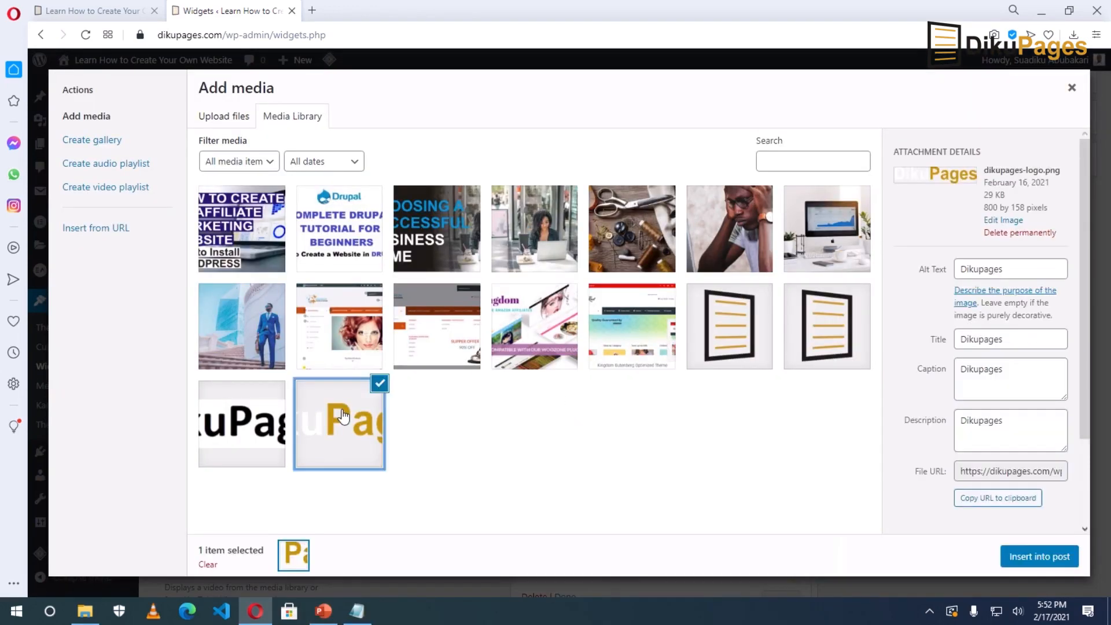
{"action": "left_click", "coordinate": [1023, 556]}
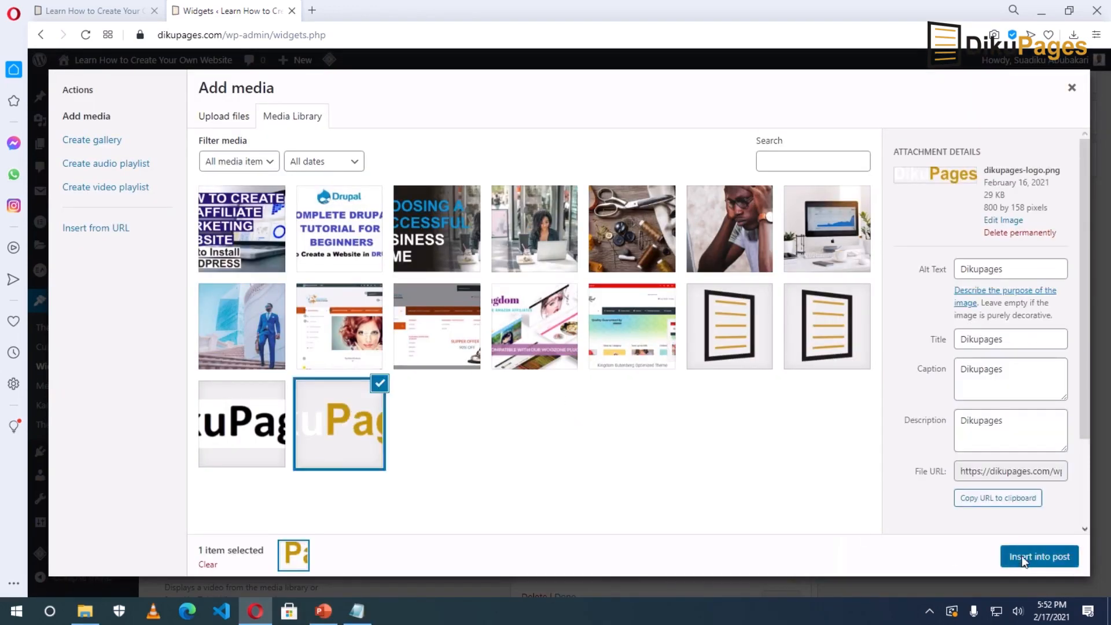
Replace the logo caption with the affiliate-links commission disclaimer and save the widget.
{"action": "double_click", "coordinate": [556, 488]}
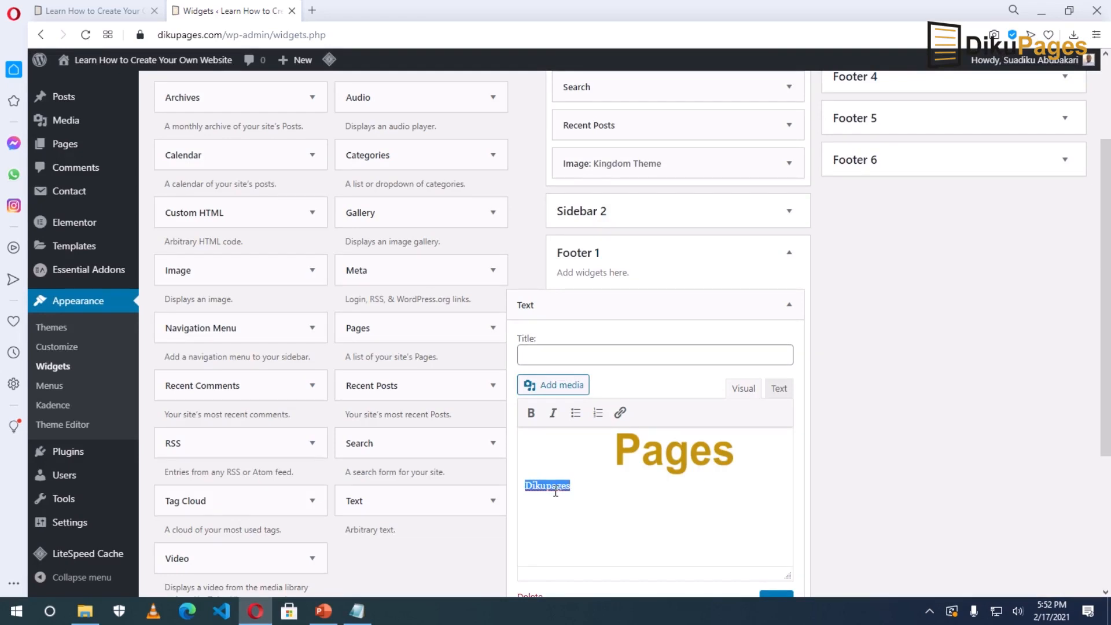
{"action": "type", "text": "On this website, you will find affiliate links that w"}
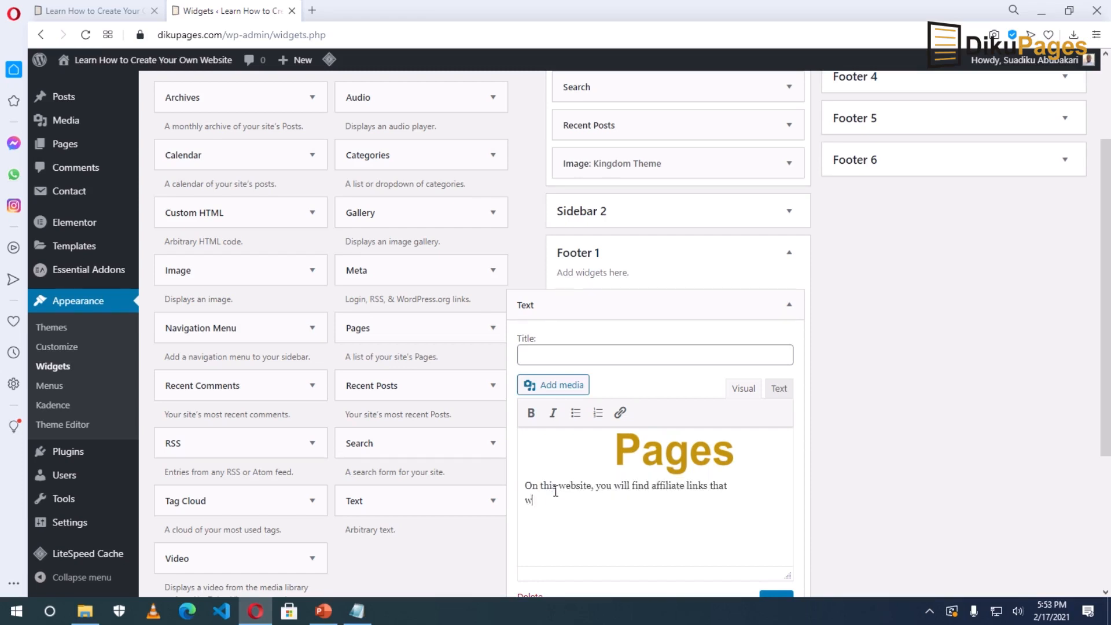
{"action": "type", "text": "hen you click to make a purchase then I will get a "}
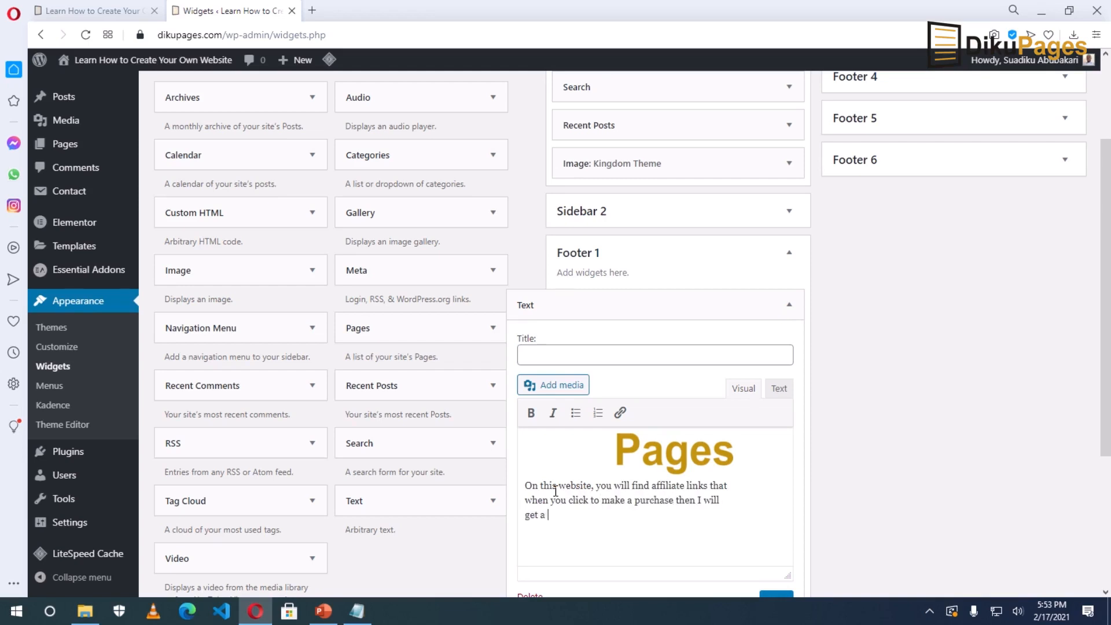
{"action": "type", "text": "commission."}
{"action": "scroll", "coordinate": [624, 522], "scroll_direction": "down", "scroll_amount": 1}
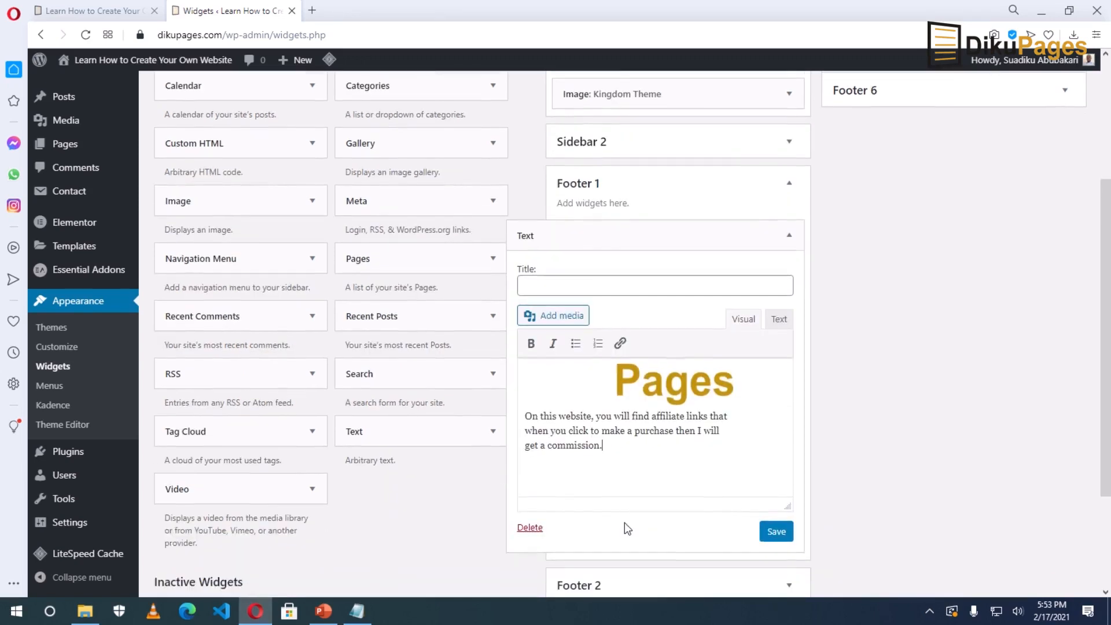
{"action": "left_click", "coordinate": [776, 532]}
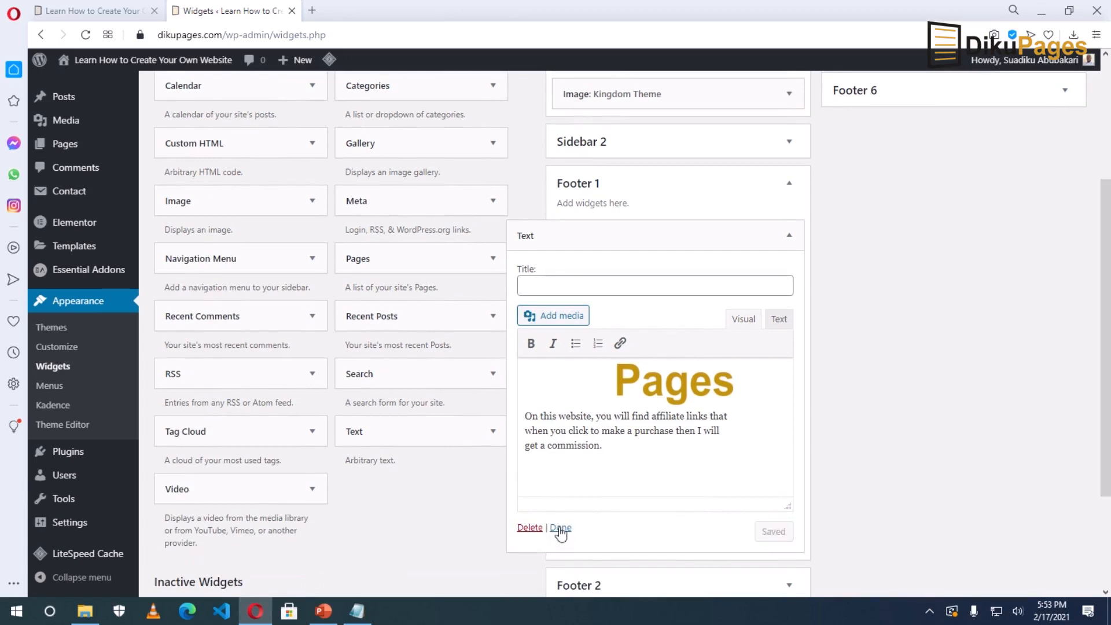
{"action": "left_click", "coordinate": [561, 528]}
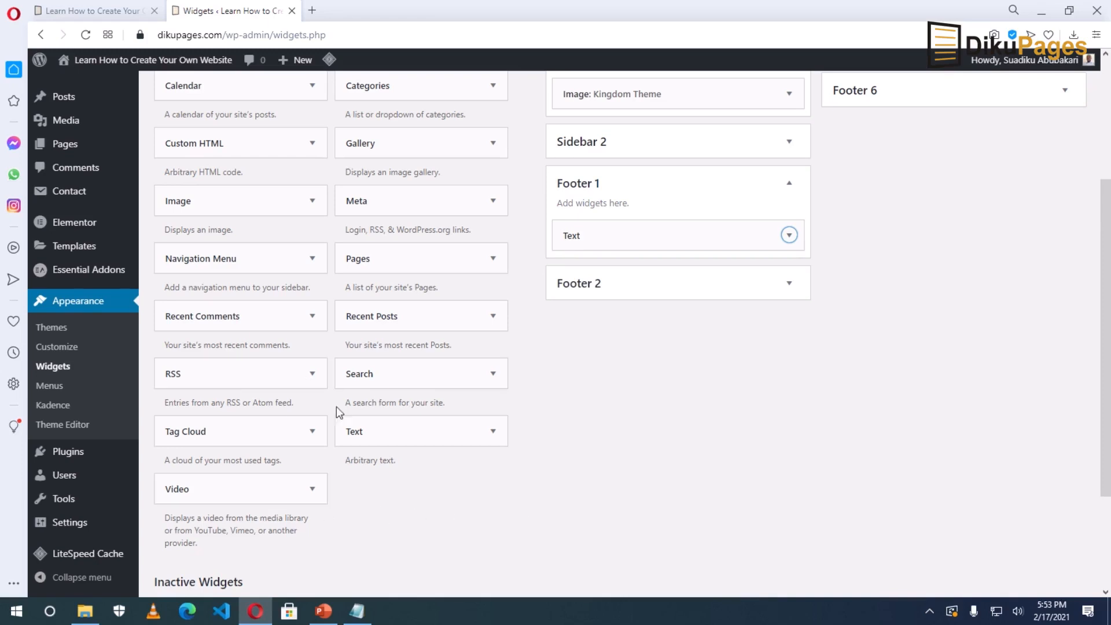
Add a Navigation Menu widget to Footer 2 using MainMenu, titled 'Important Links', and save it.
{"action": "left_click_drag", "start_coordinate": [176, 263], "coordinate": [583, 333]}
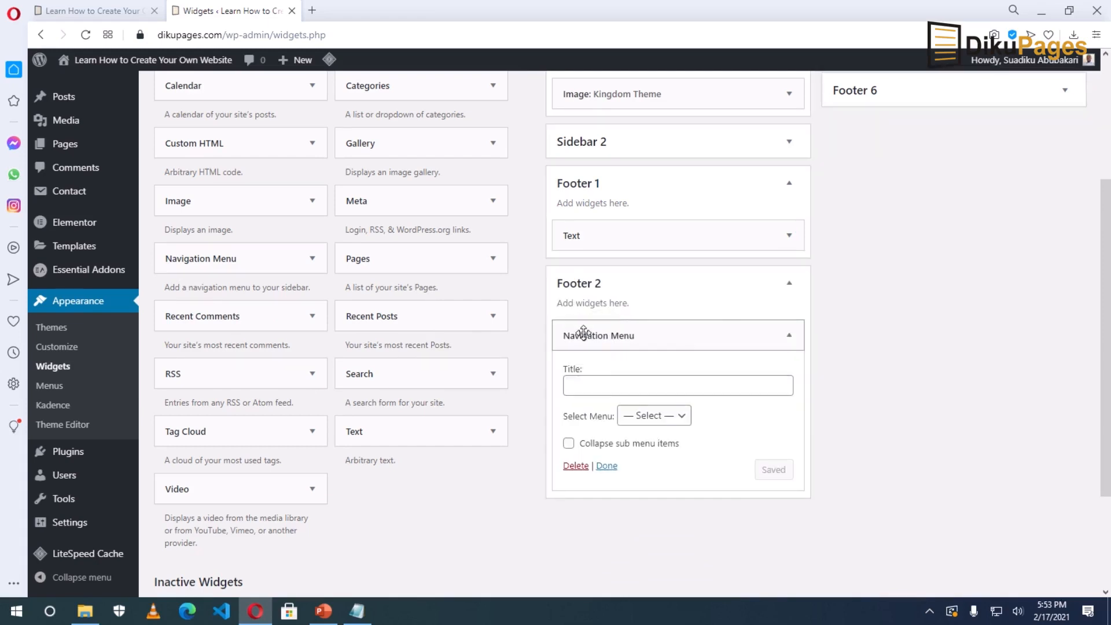
{"action": "left_click", "coordinate": [653, 421]}
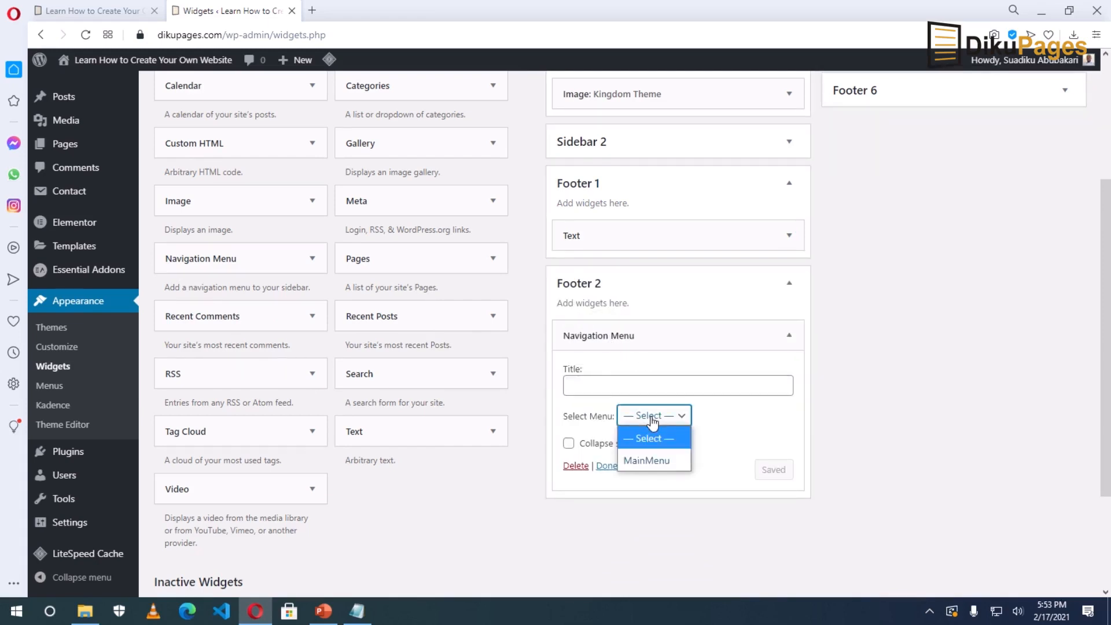
{"action": "left_click", "coordinate": [653, 460]}
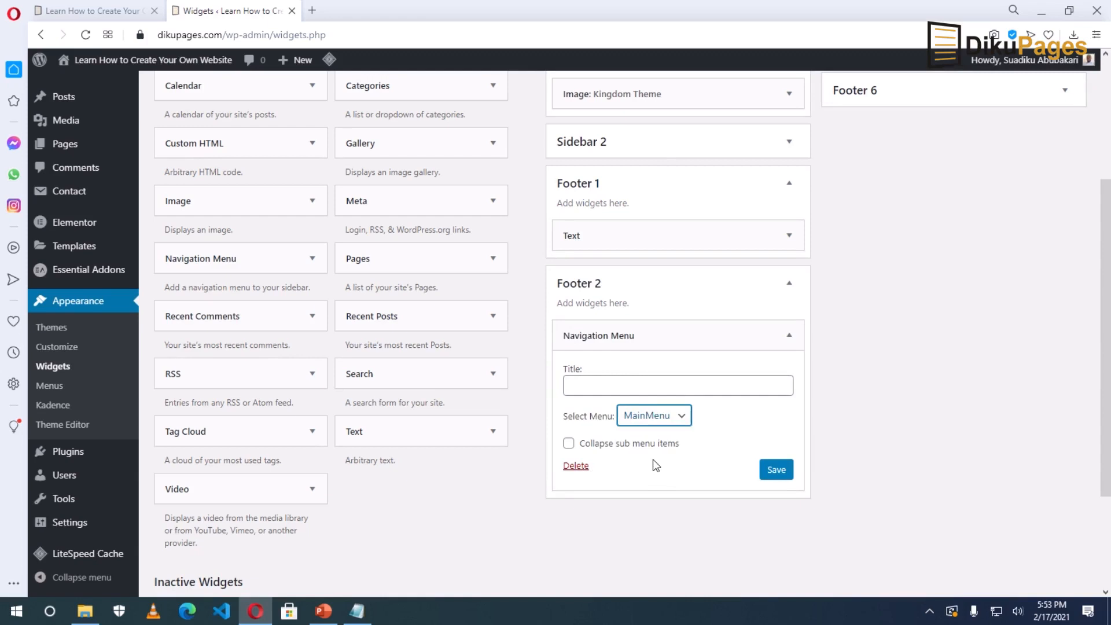
{"action": "left_click", "coordinate": [589, 388]}
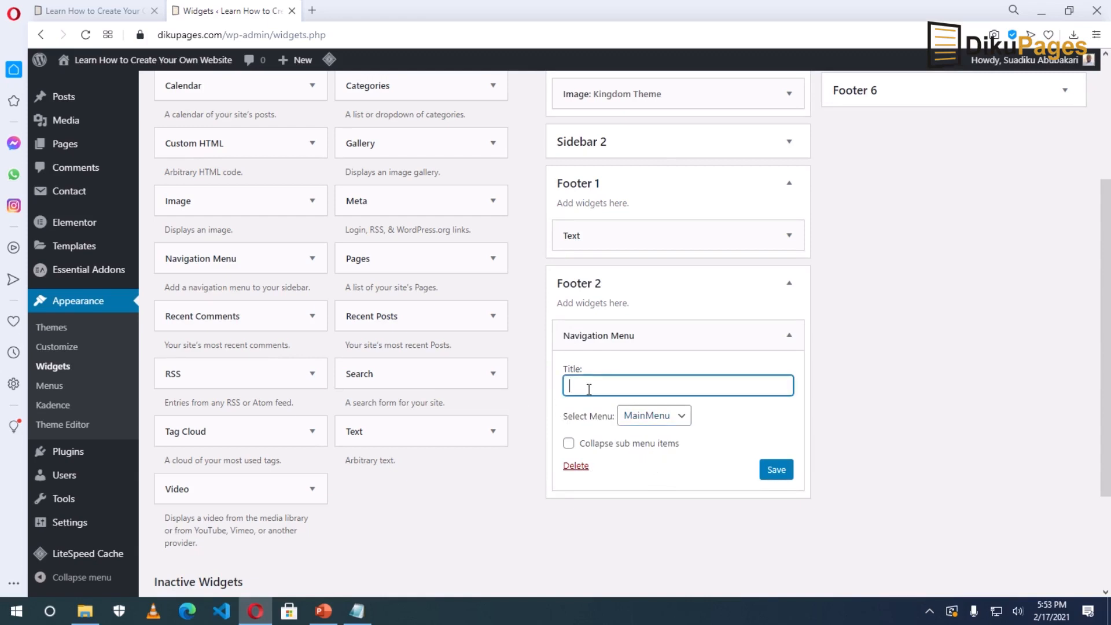
{"action": "type", "text": "Important Link"}
{"action": "left_click", "coordinate": [777, 476]}
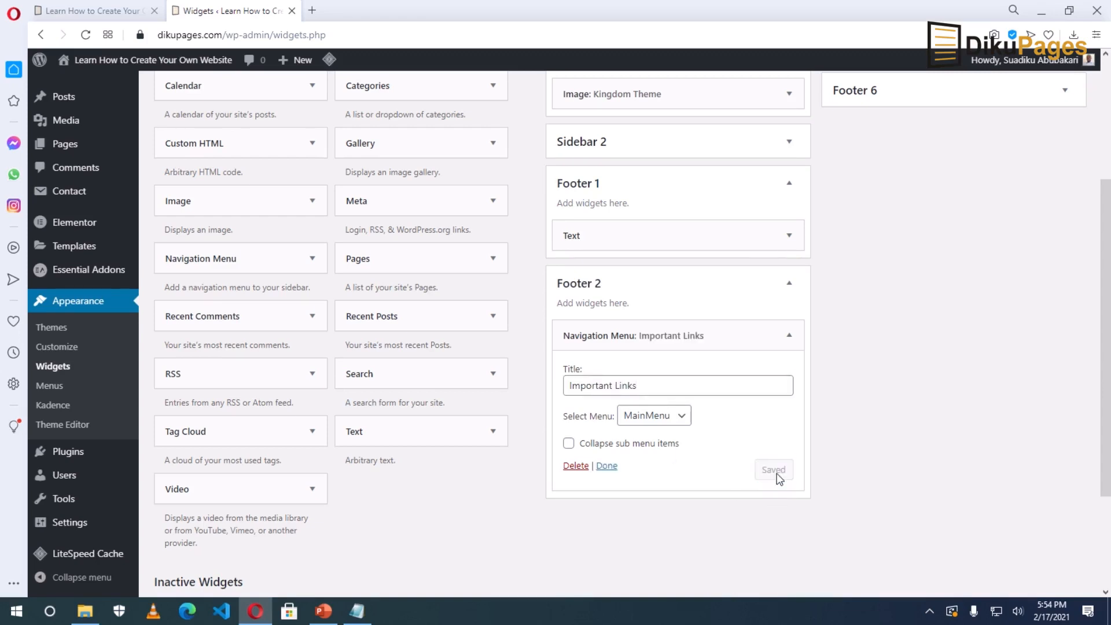
{"action": "left_click", "coordinate": [604, 468]}
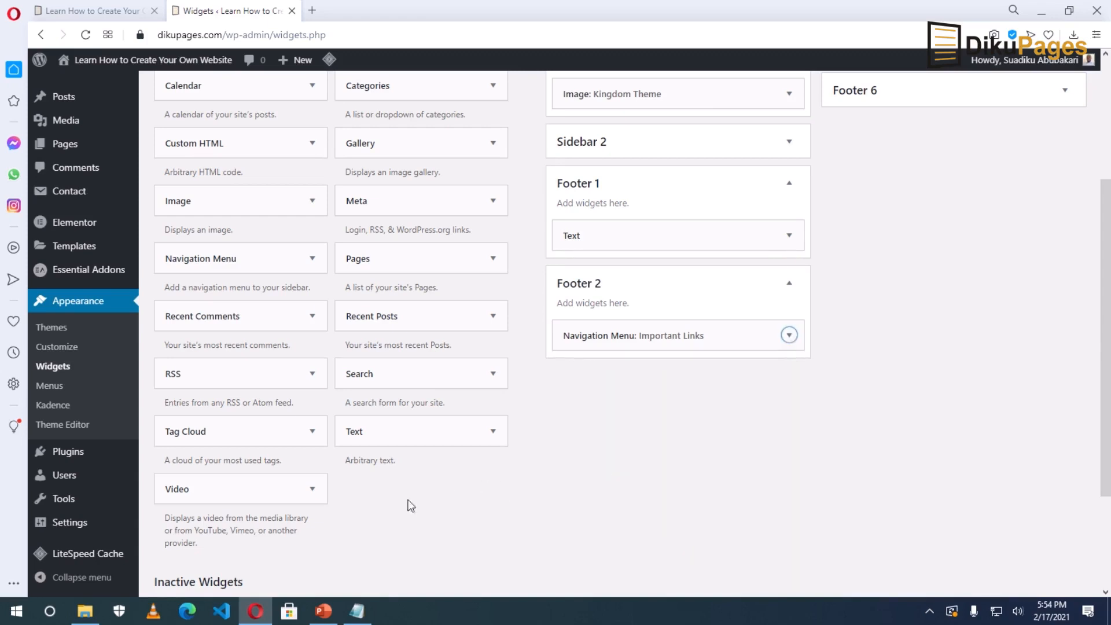
{"action": "scroll", "coordinate": [356, 486], "scroll_direction": "up", "scroll_amount": 4}
Add a Recent Posts widget titled 'Recent Posts' to Footer 3, showing post dates, and save it.
{"action": "scroll", "coordinate": [363, 463], "scroll_direction": "down", "scroll_amount": 1}
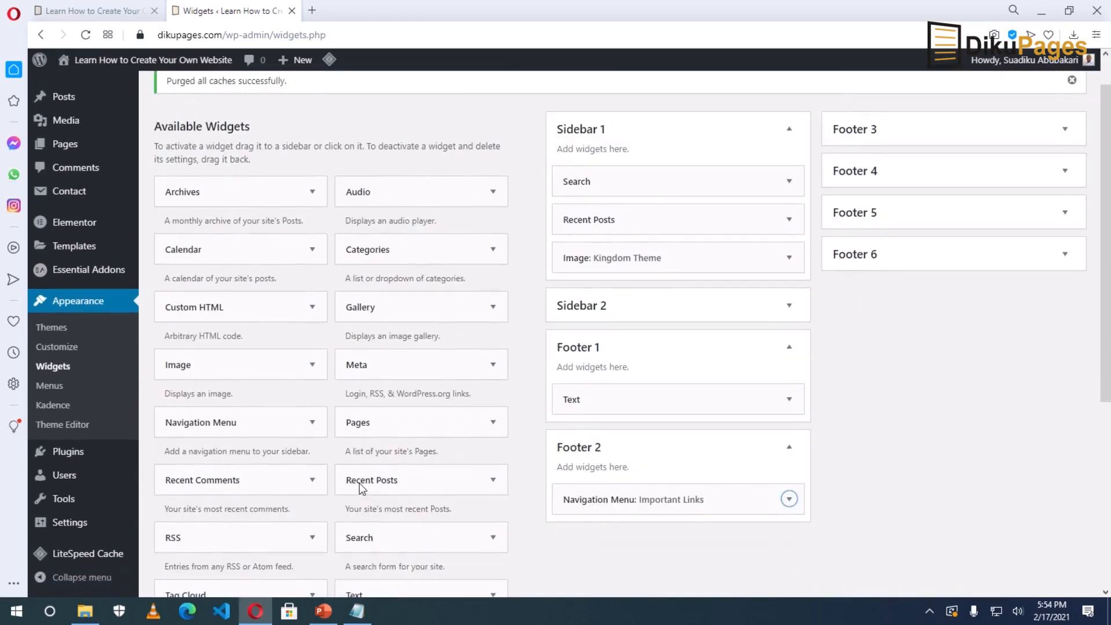
{"action": "left_click_drag", "start_coordinate": [367, 459], "coordinate": [876, 147]}
{"action": "left_click", "coordinate": [899, 208]}
{"action": "type", "text": "R"}
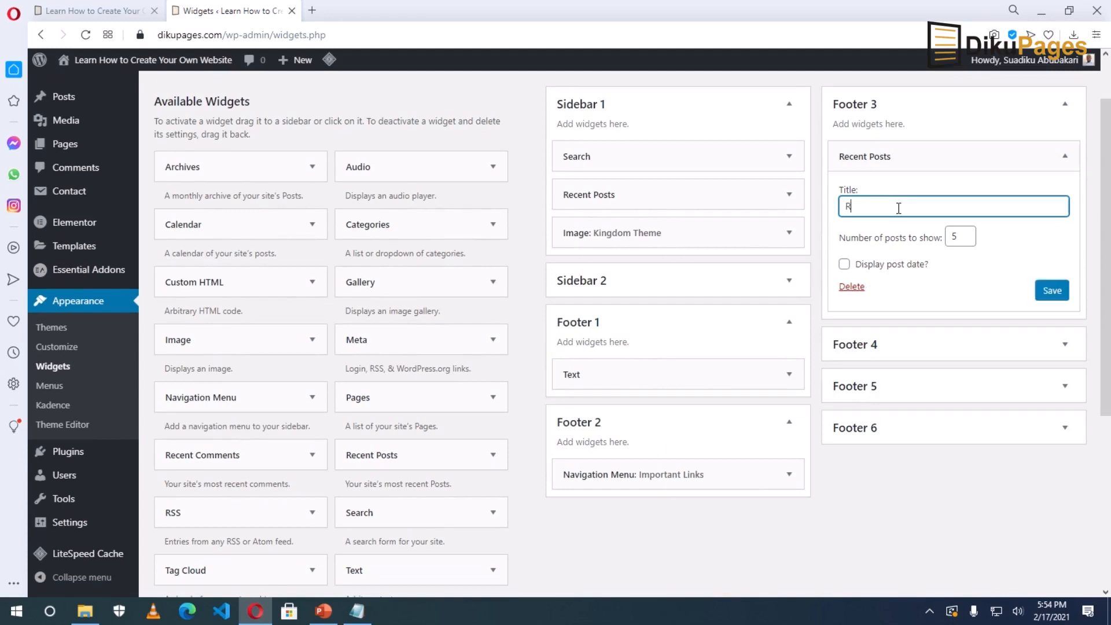
{"action": "type", "text": "ecent Posts"}
{"action": "left_click", "coordinate": [844, 264]}
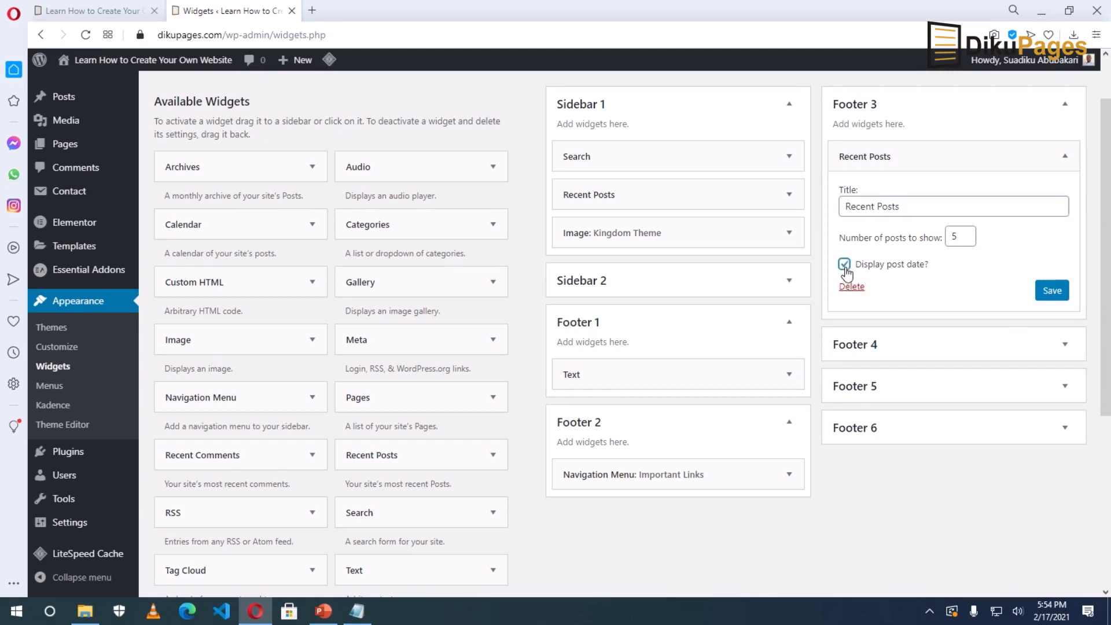
{"action": "left_click", "coordinate": [1054, 291]}
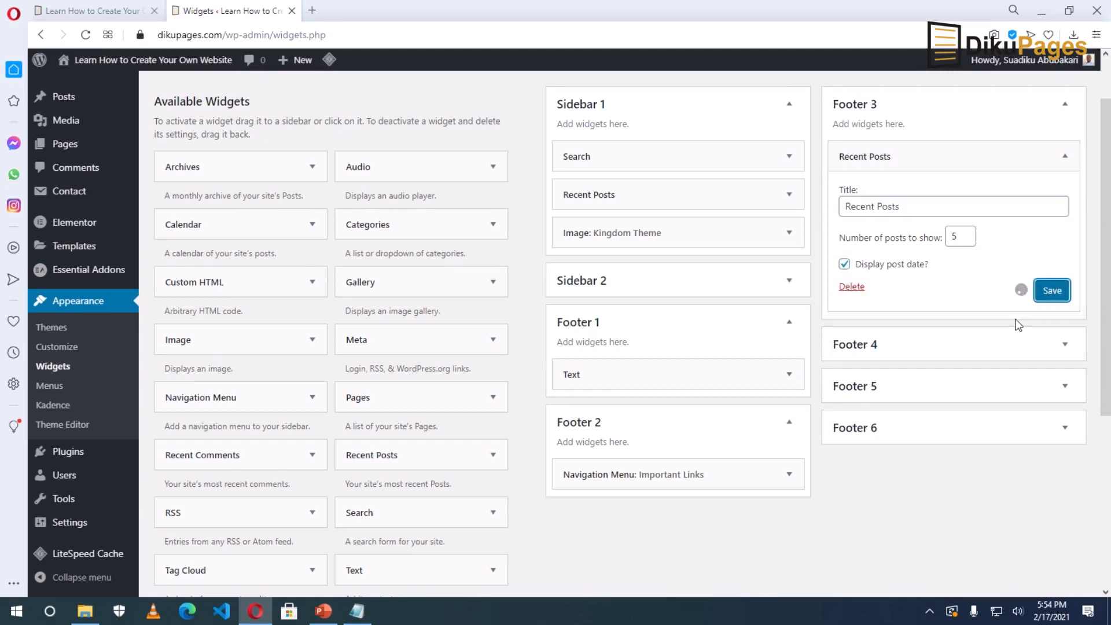
{"action": "left_click", "coordinate": [882, 287]}
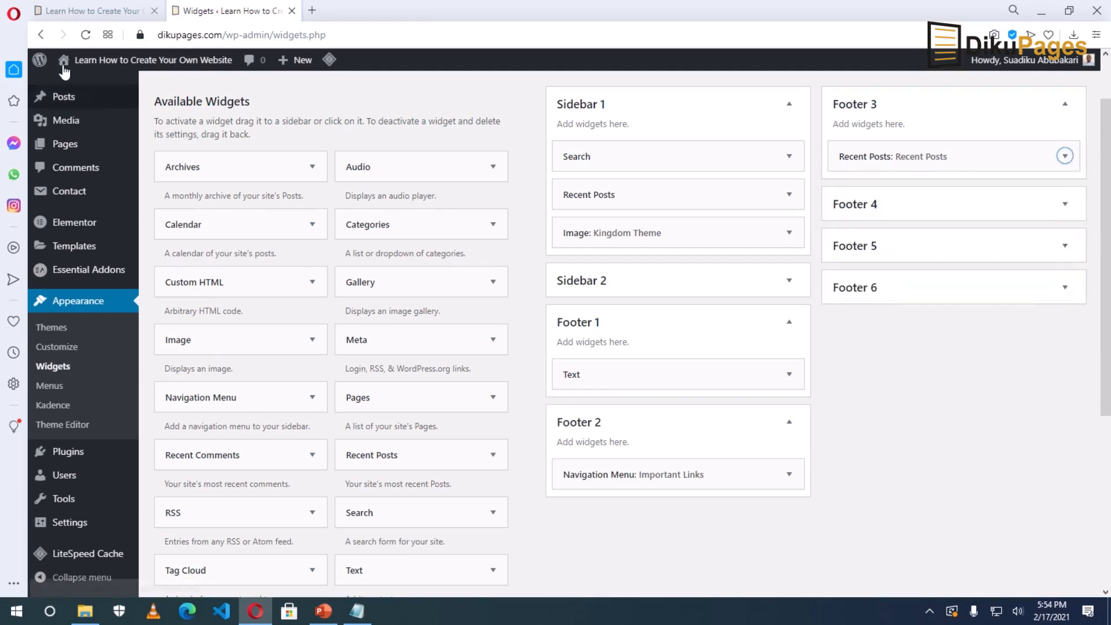
Check the live footer's logo, Important Links and Recent Posts columns, then open the Customizer.
{"action": "mouse_move", "coordinate": [122, 65]}
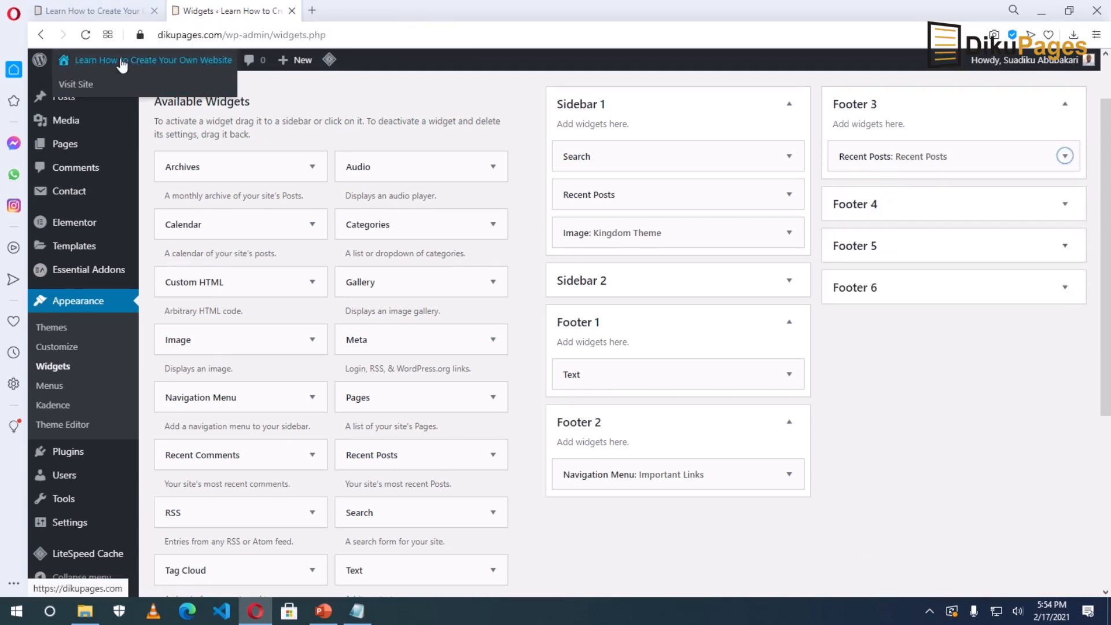
{"action": "left_click", "coordinate": [123, 64]}
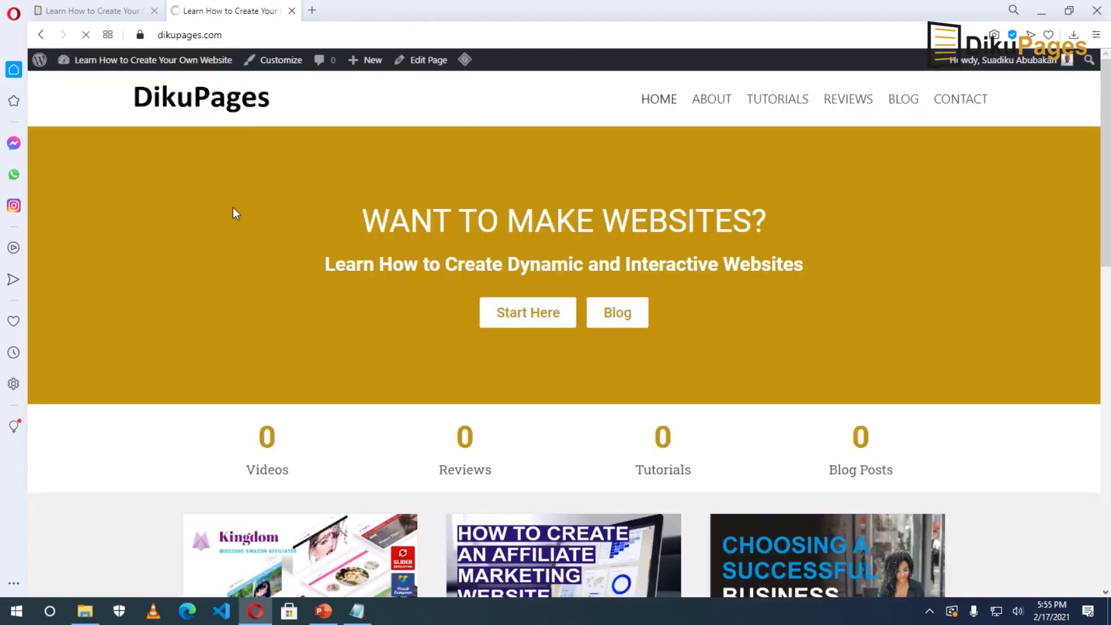
{"action": "scroll", "coordinate": [232, 207], "scroll_direction": "down", "scroll_amount": 10}
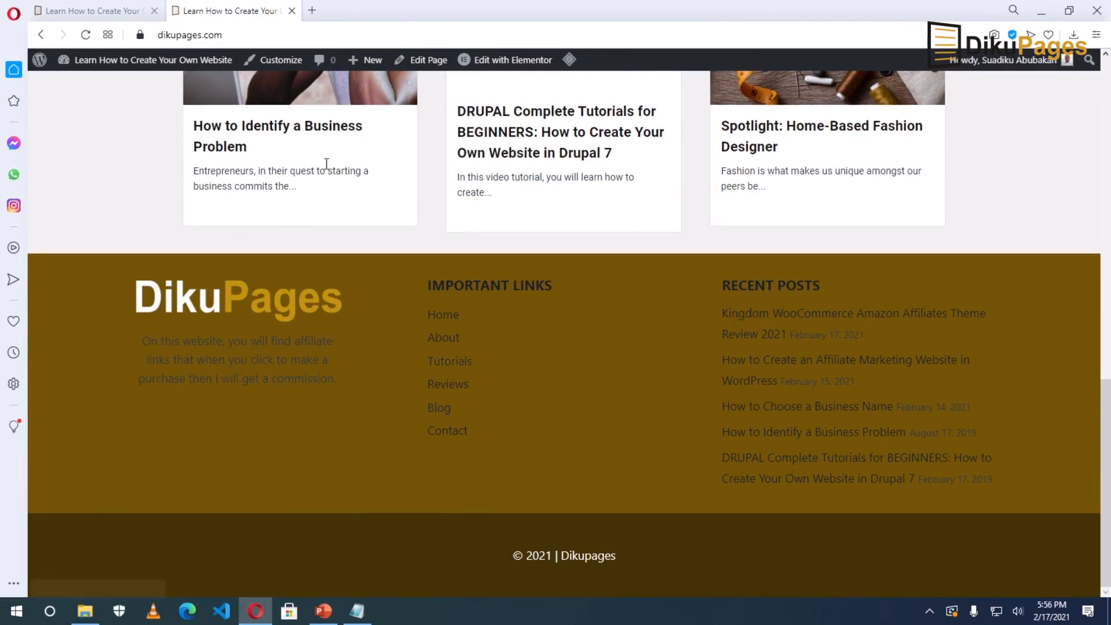
{"action": "left_click", "coordinate": [275, 65]}
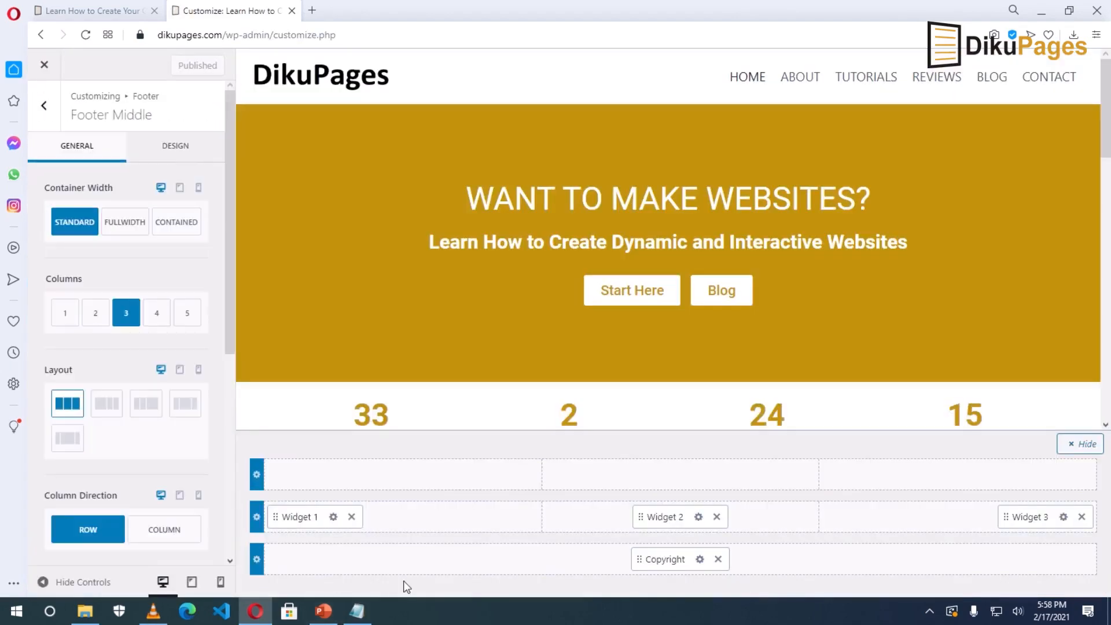
Set the footer's widget title and widget content colours to white.
{"action": "mouse_move", "coordinate": [276, 519]}
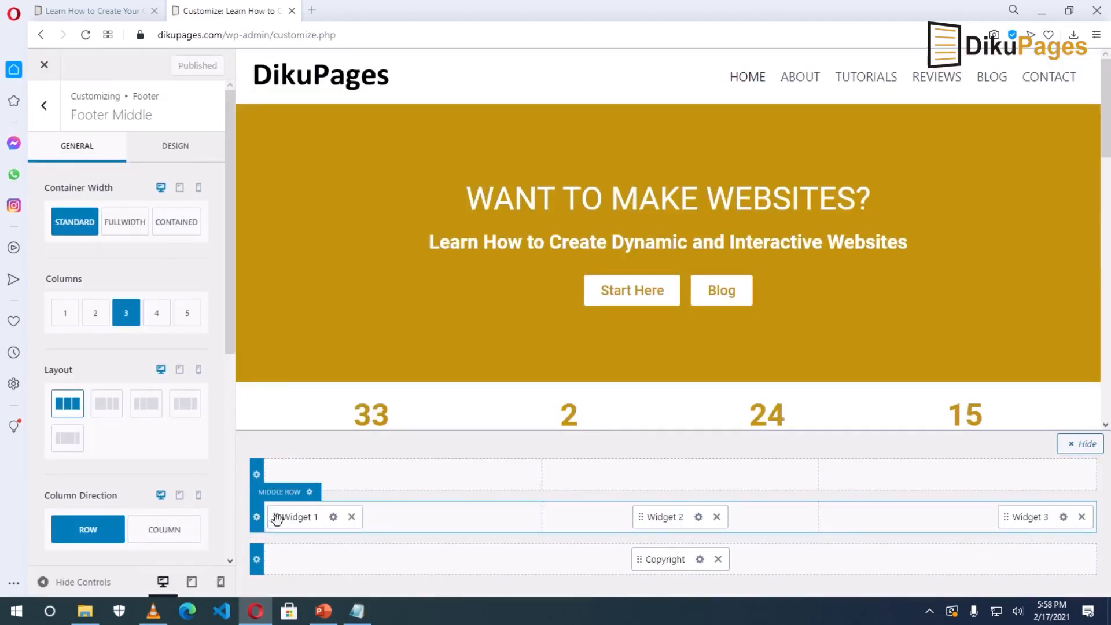
{"action": "left_click", "coordinate": [310, 493]}
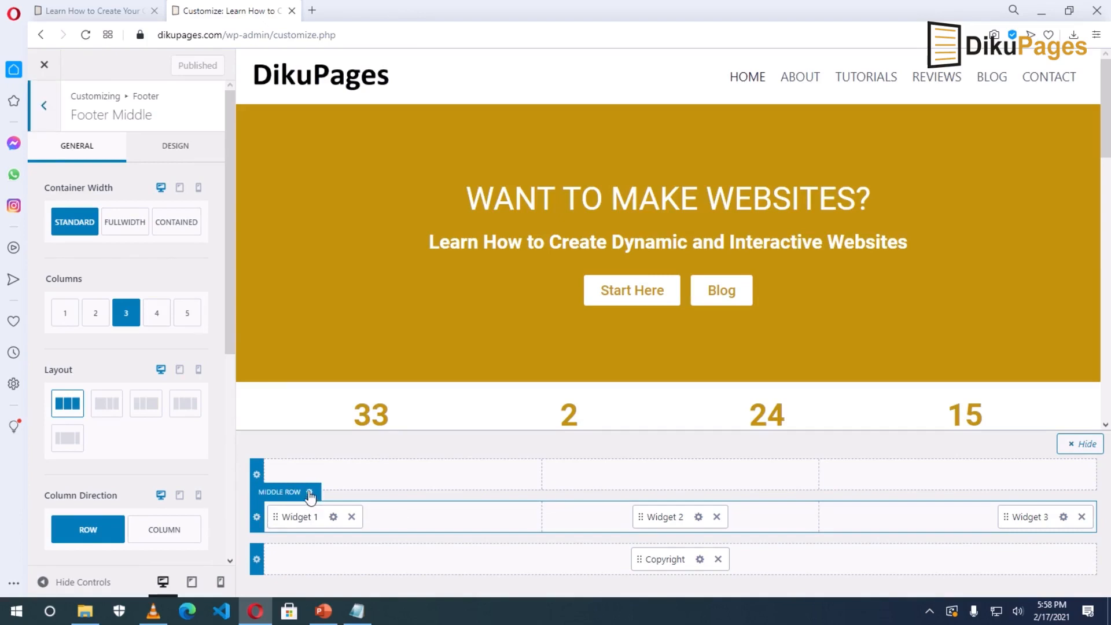
{"action": "left_click", "coordinate": [158, 147]}
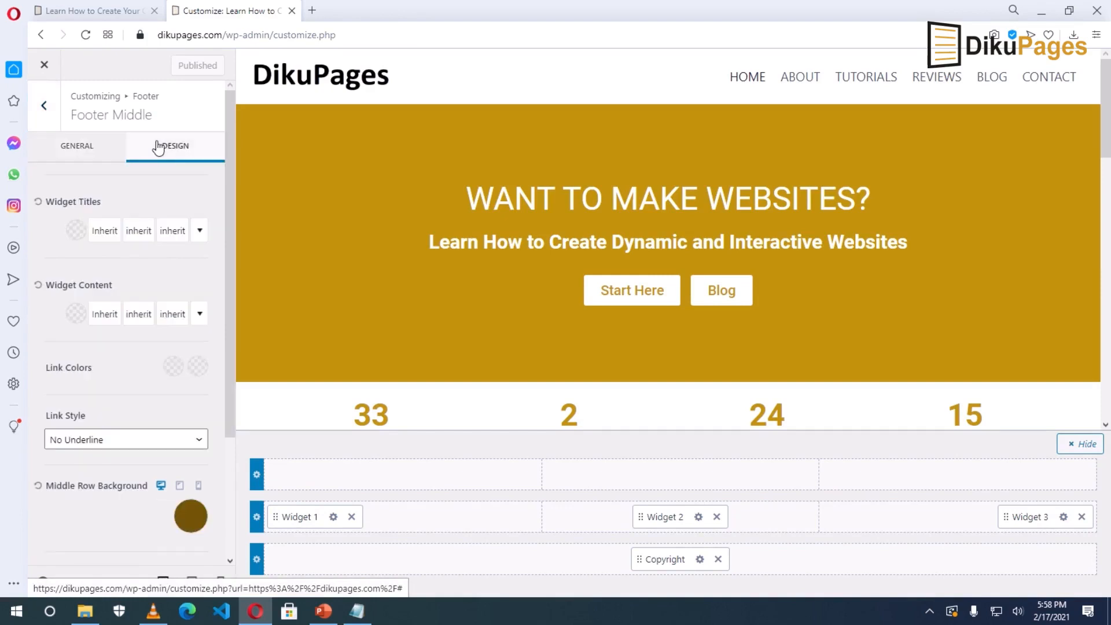
{"action": "left_click", "coordinate": [75, 231]}
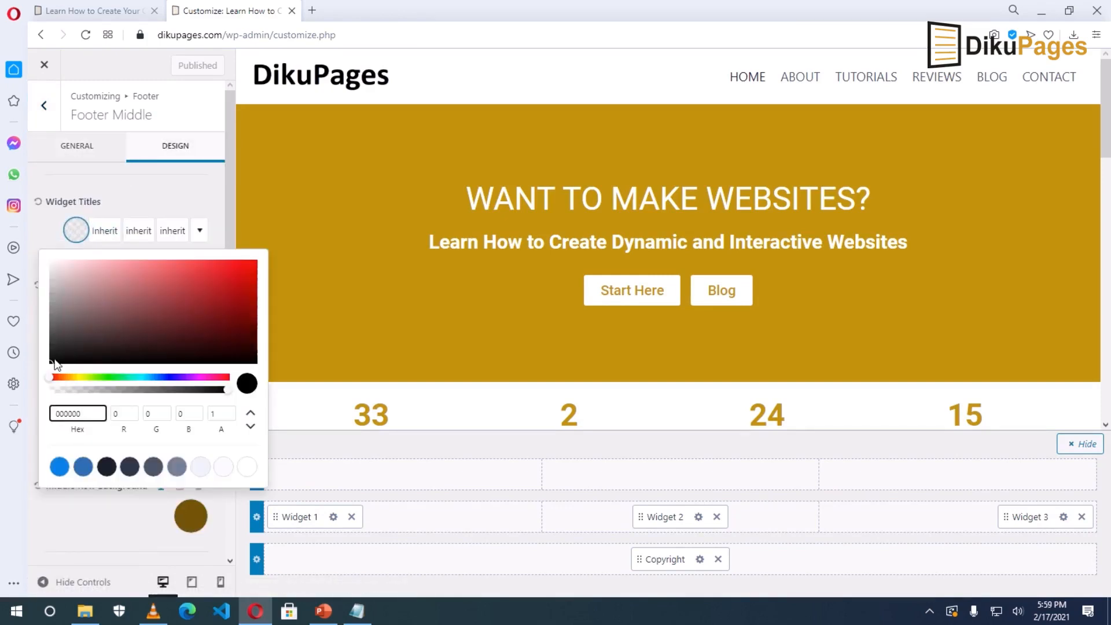
{"action": "left_click_drag", "start_coordinate": [49, 366], "coordinate": [37, 233]}
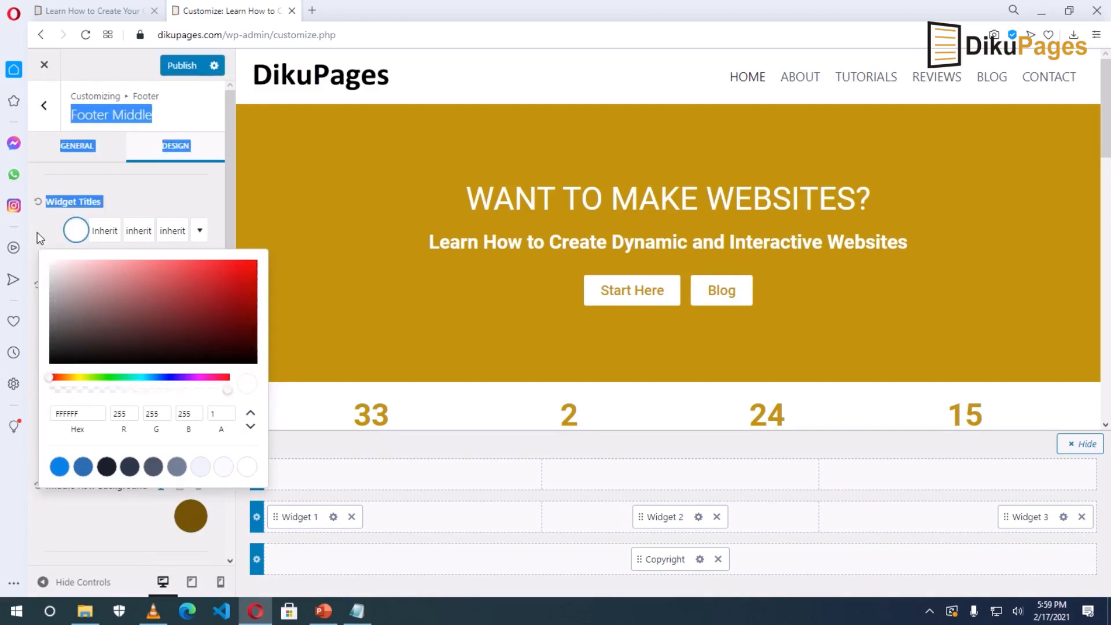
{"action": "left_click", "coordinate": [246, 465]}
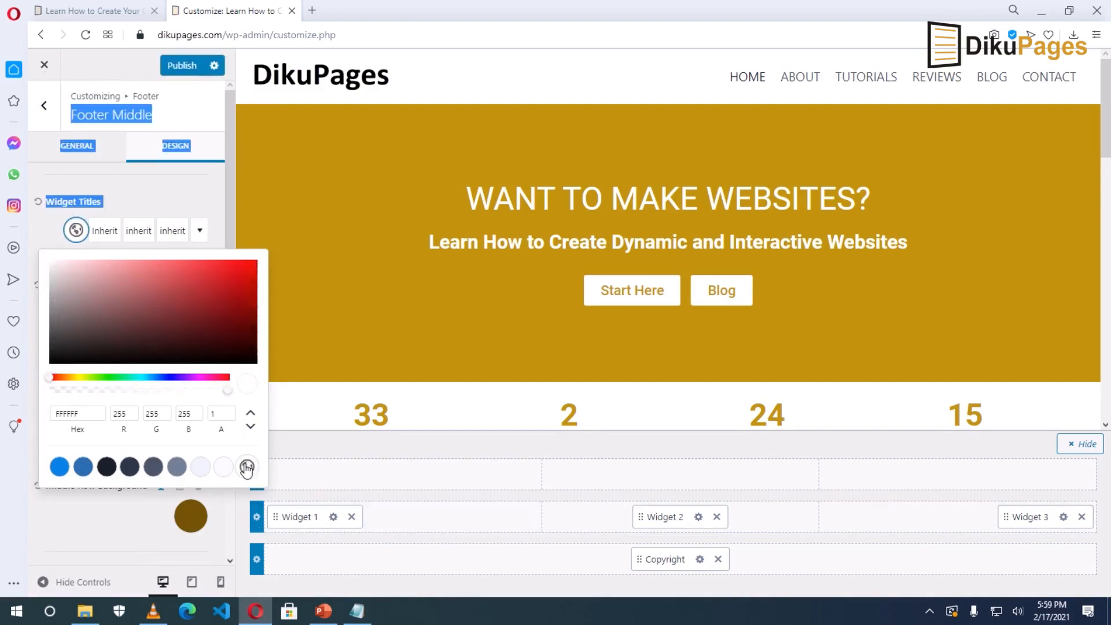
{"action": "left_click", "coordinate": [35, 514]}
{"action": "left_click", "coordinate": [71, 317]}
{"action": "left_click", "coordinate": [246, 274]}
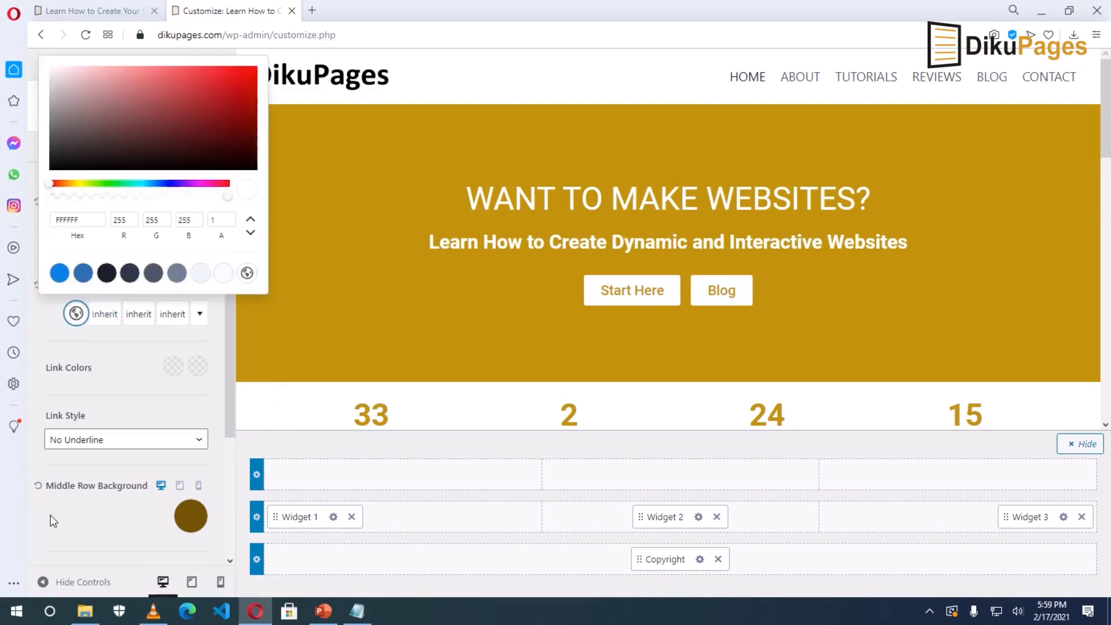
{"action": "left_click", "coordinate": [134, 527]}
Darken the footer middle row background to 584105, publish, and close the Customizer.
{"action": "scroll", "coordinate": [134, 526], "scroll_direction": "down", "scroll_amount": 1}
{"action": "scroll", "coordinate": [134, 527], "scroll_direction": "down", "scroll_amount": 1}
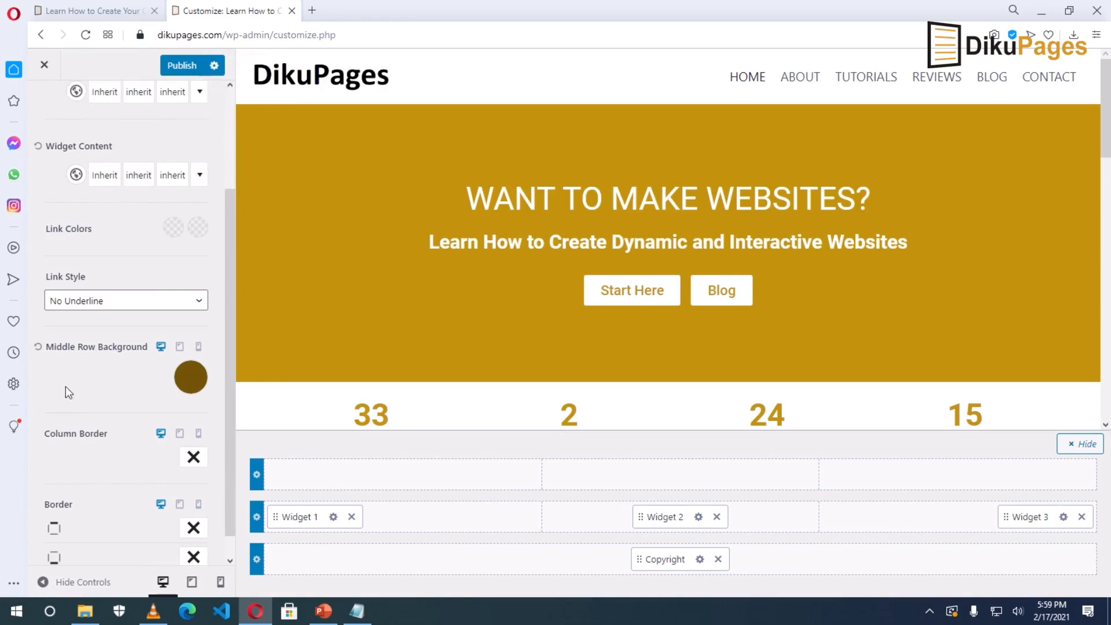
{"action": "left_click", "coordinate": [191, 376]}
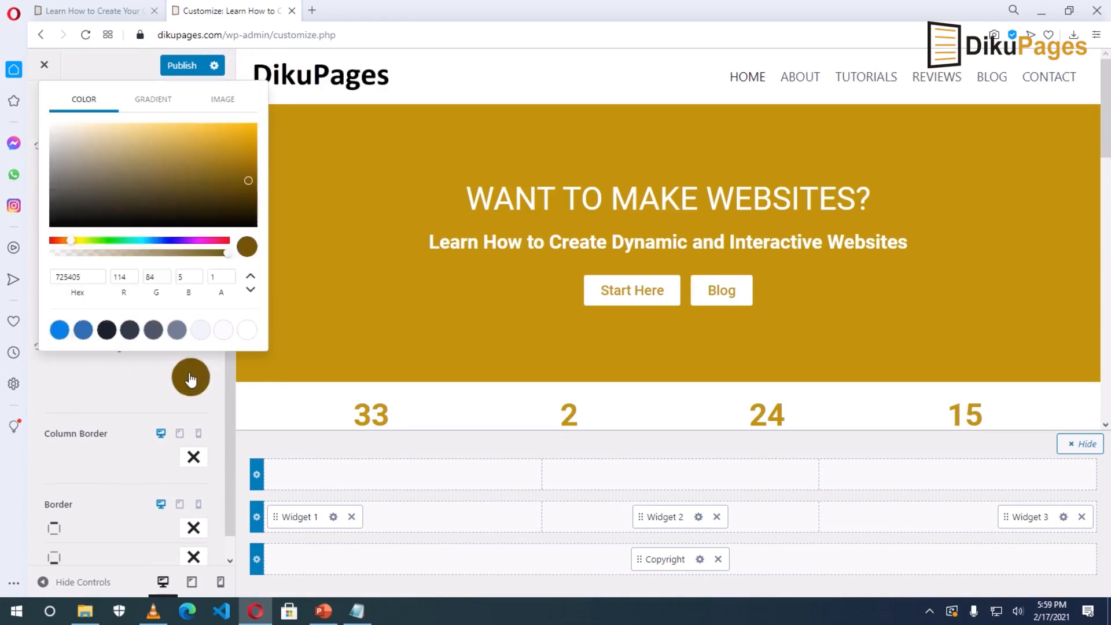
{"action": "left_click_drag", "start_coordinate": [248, 179], "coordinate": [245, 191]}
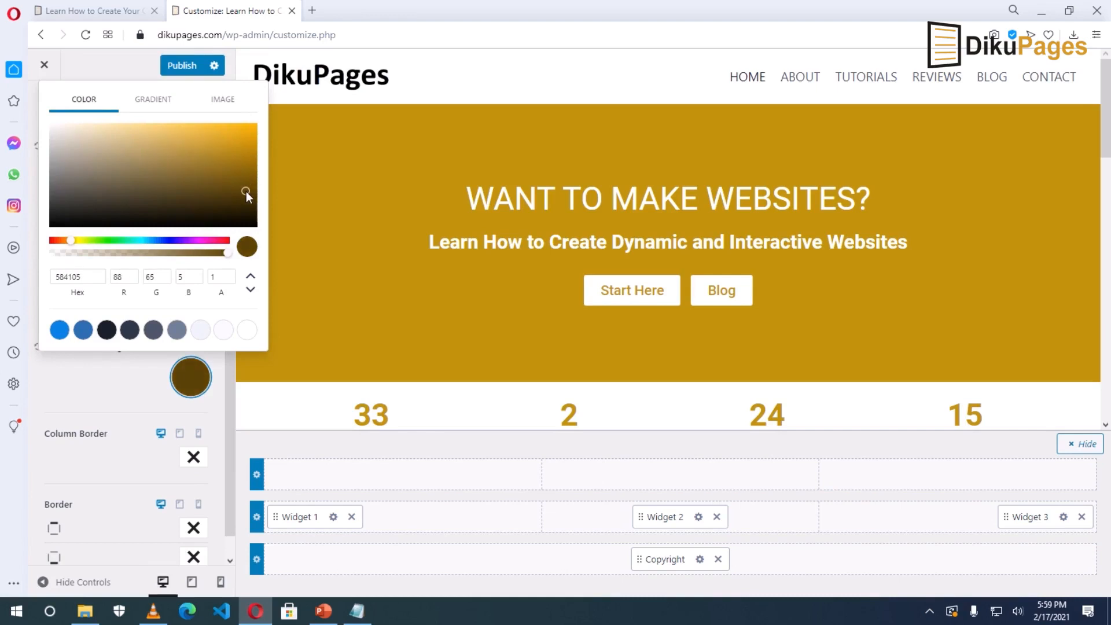
{"action": "left_click", "coordinate": [114, 384]}
{"action": "left_click", "coordinate": [175, 66]}
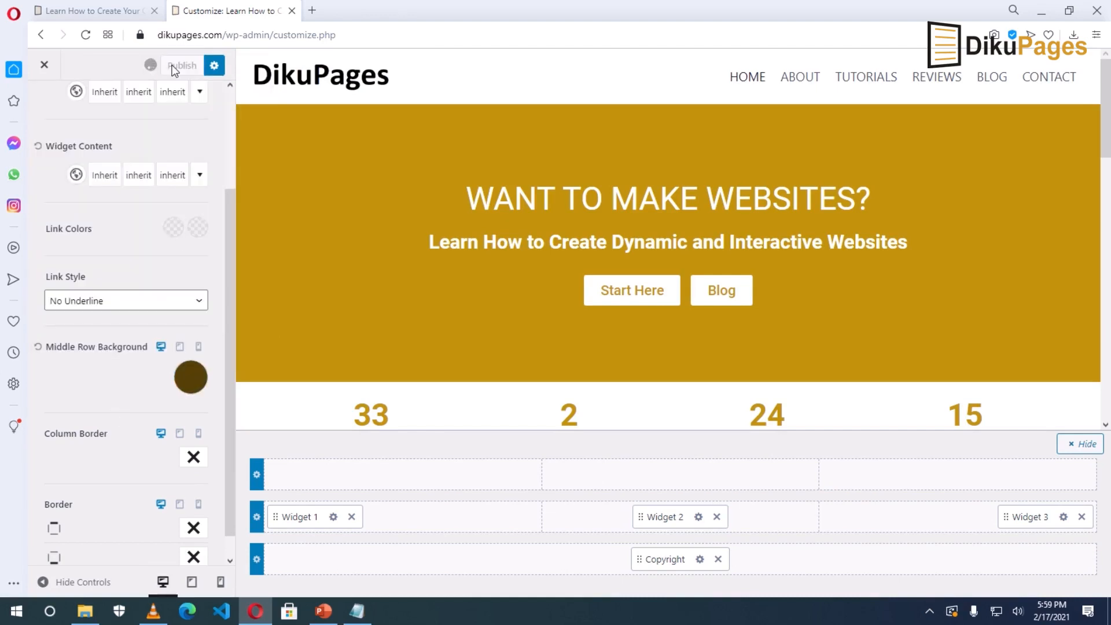
{"action": "left_click", "coordinate": [44, 67]}
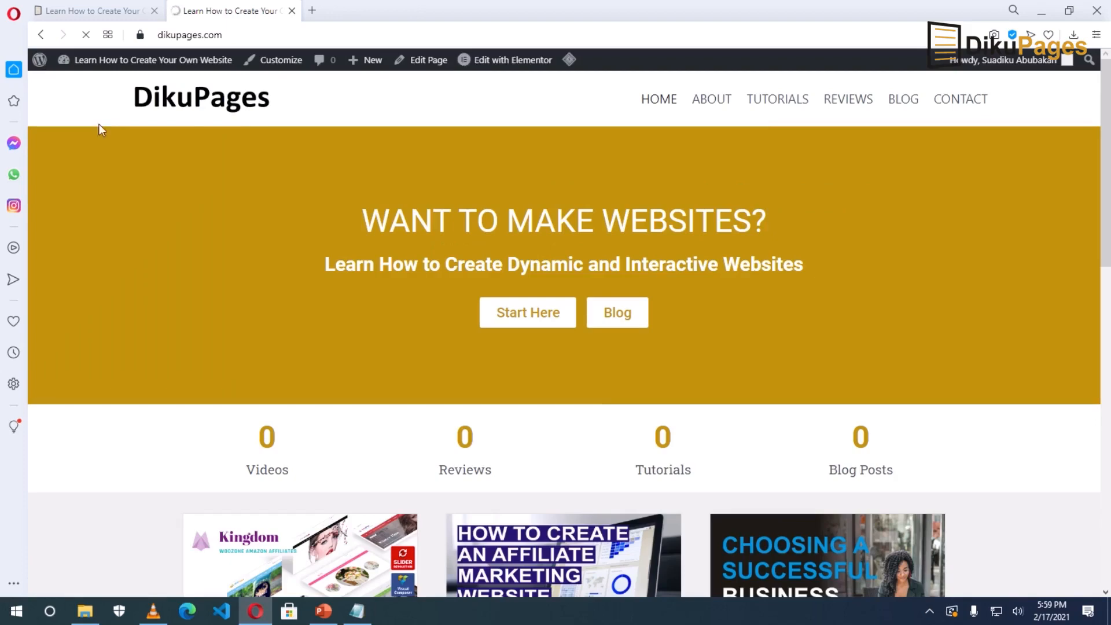
Check the dark brown footer middle row on the live homepage, then reopen the Customizer's Footer settings.
{"action": "scroll", "coordinate": [759, 395], "scroll_direction": "down", "scroll_amount": 15}
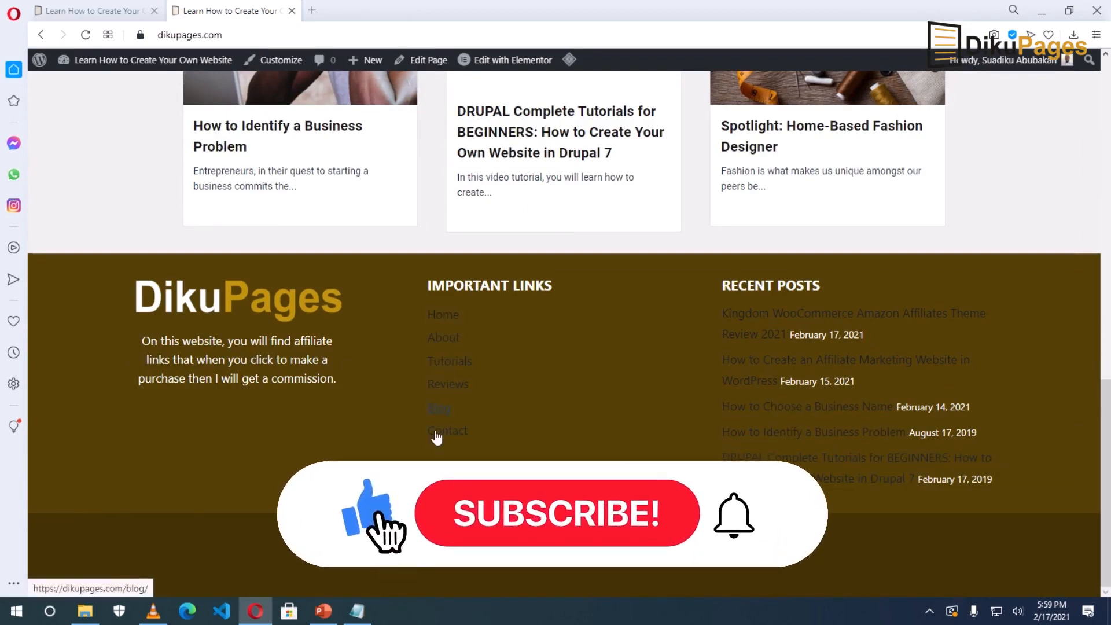
{"action": "left_click", "coordinate": [276, 60]}
{"action": "left_click", "coordinate": [74, 279]}
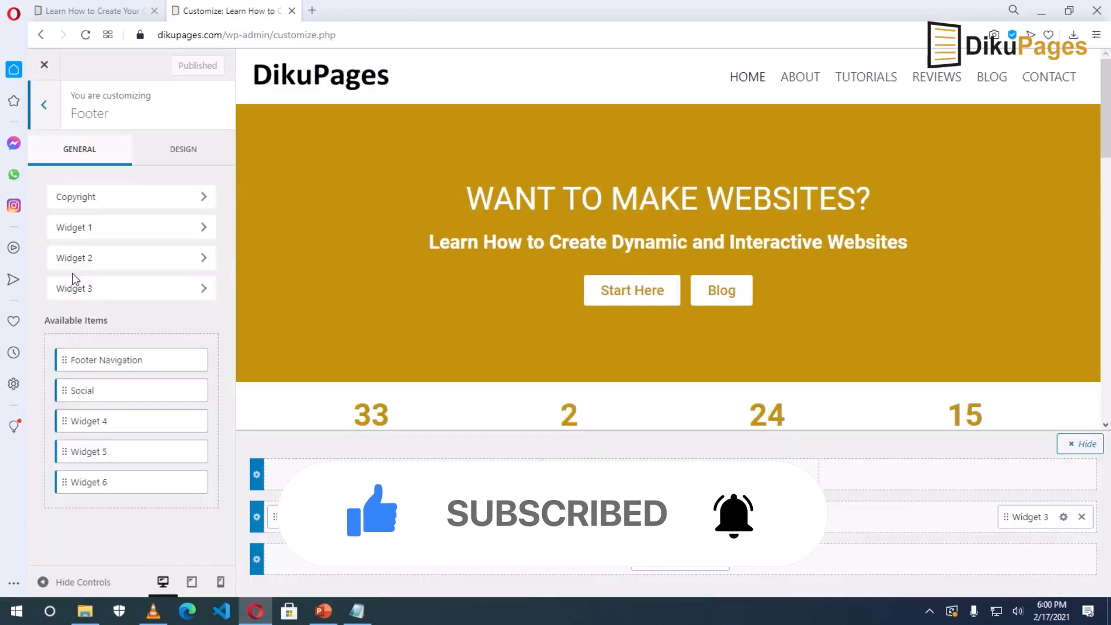
Set the footer middle row link colour to light grey EDF2F7, publish it, and return to the live site.
{"action": "left_click", "coordinate": [172, 152]}
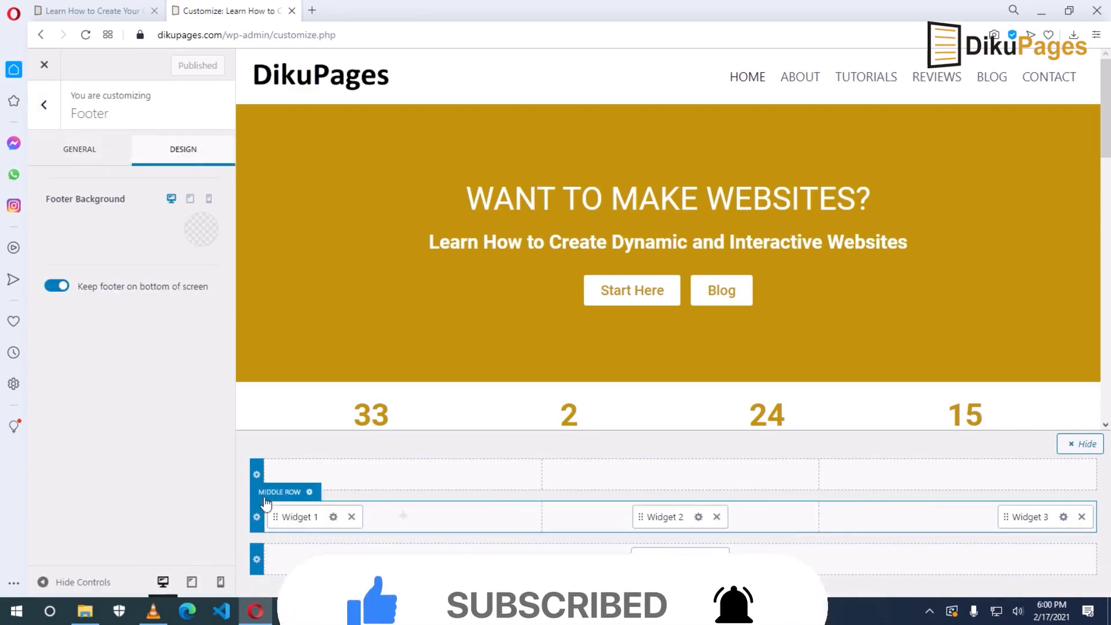
{"action": "left_click", "coordinate": [311, 492]}
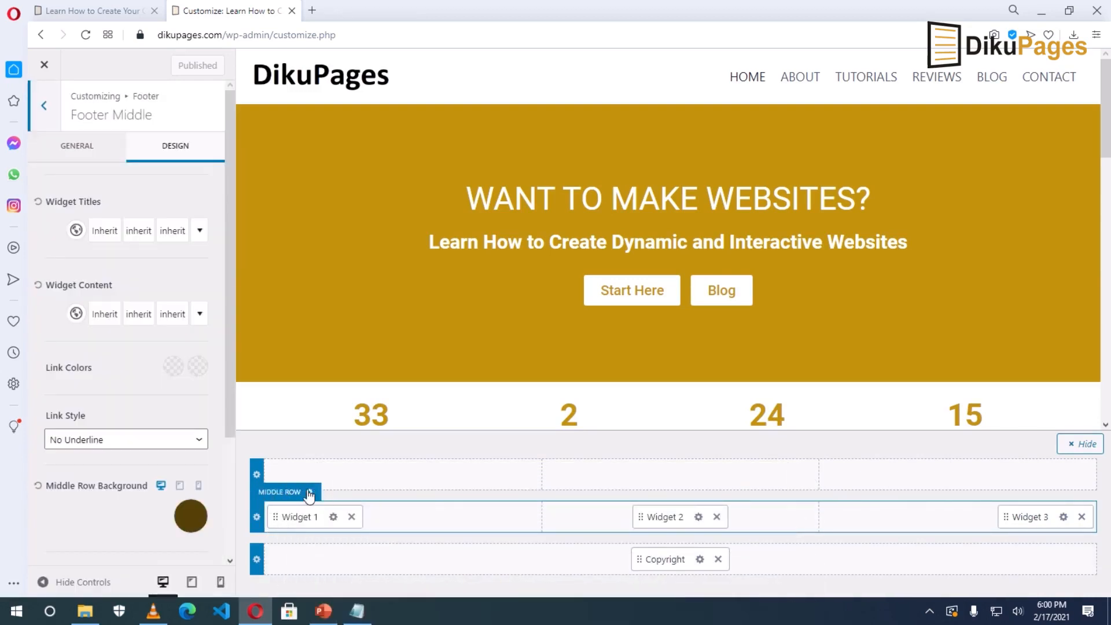
{"action": "left_click", "coordinate": [173, 367]}
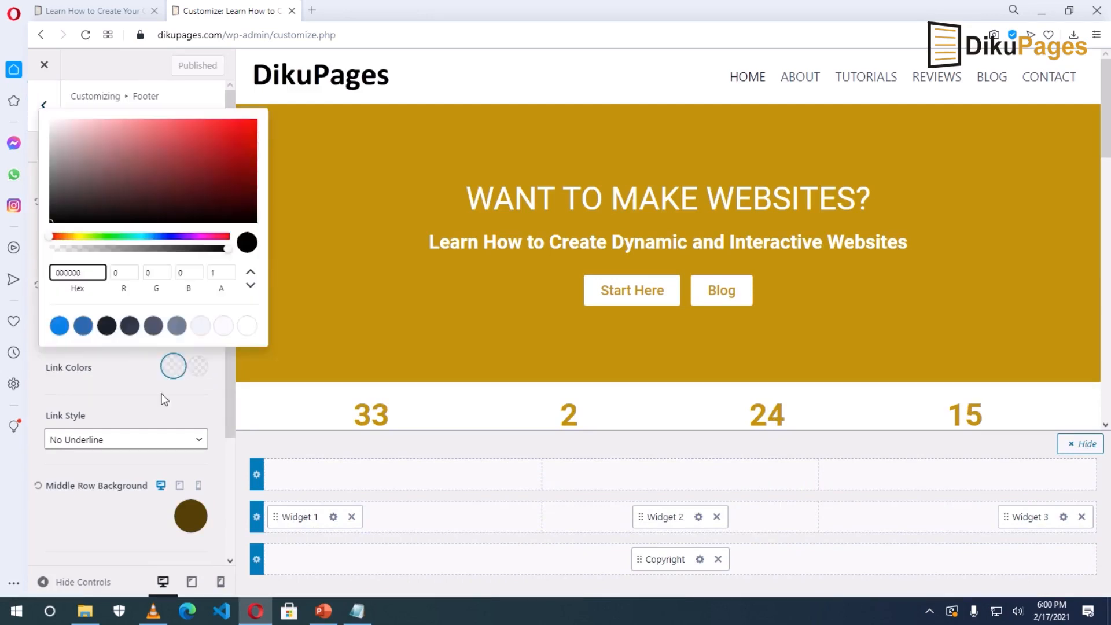
{"action": "left_click", "coordinate": [199, 326]}
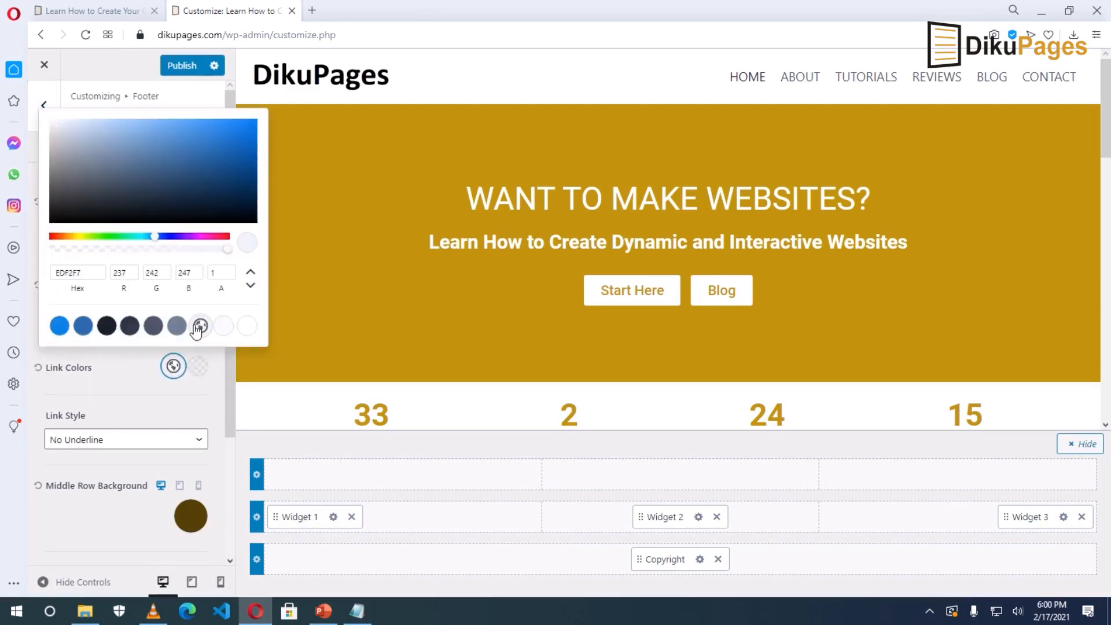
{"action": "left_click", "coordinate": [45, 389]}
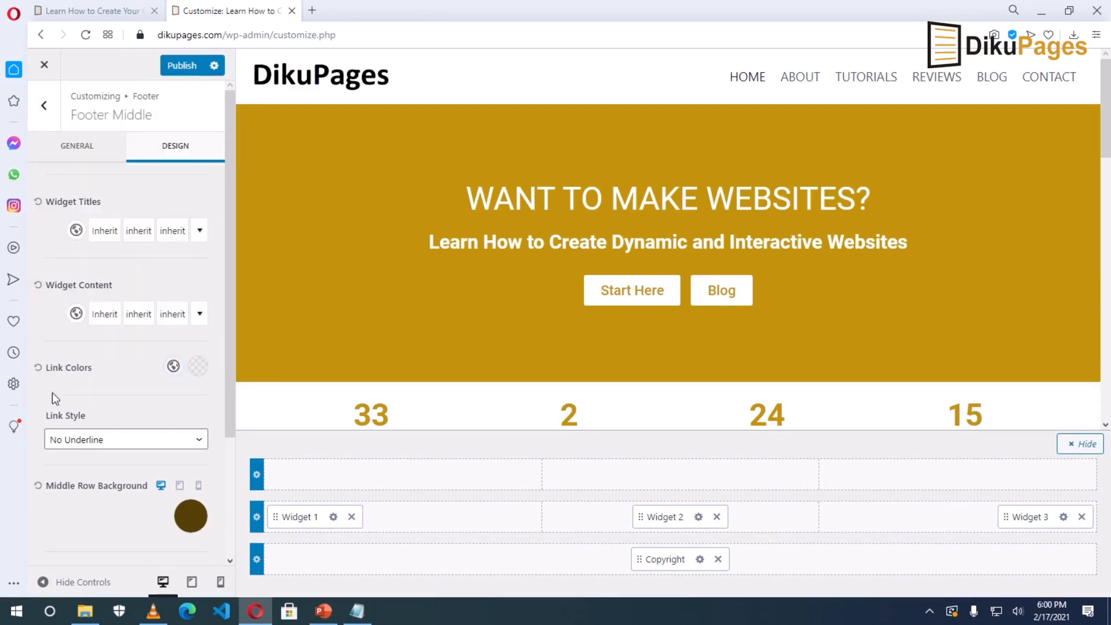
{"action": "left_click", "coordinate": [181, 67]}
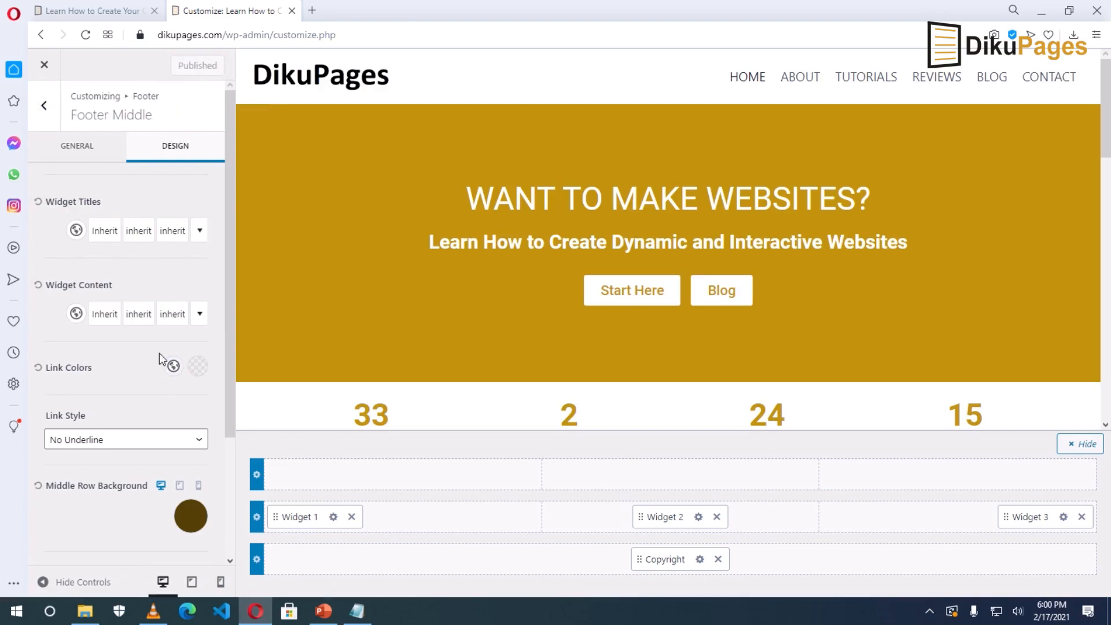
{"action": "left_click", "coordinate": [43, 67]}
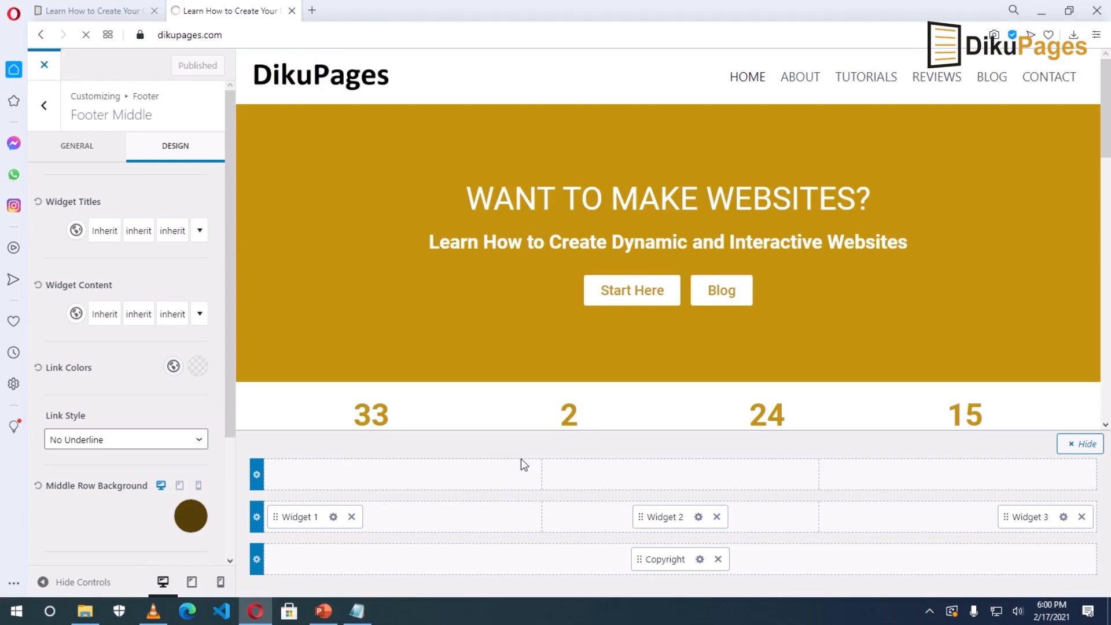
{"action": "scroll", "coordinate": [521, 460], "scroll_direction": "down", "scroll_amount": 15}
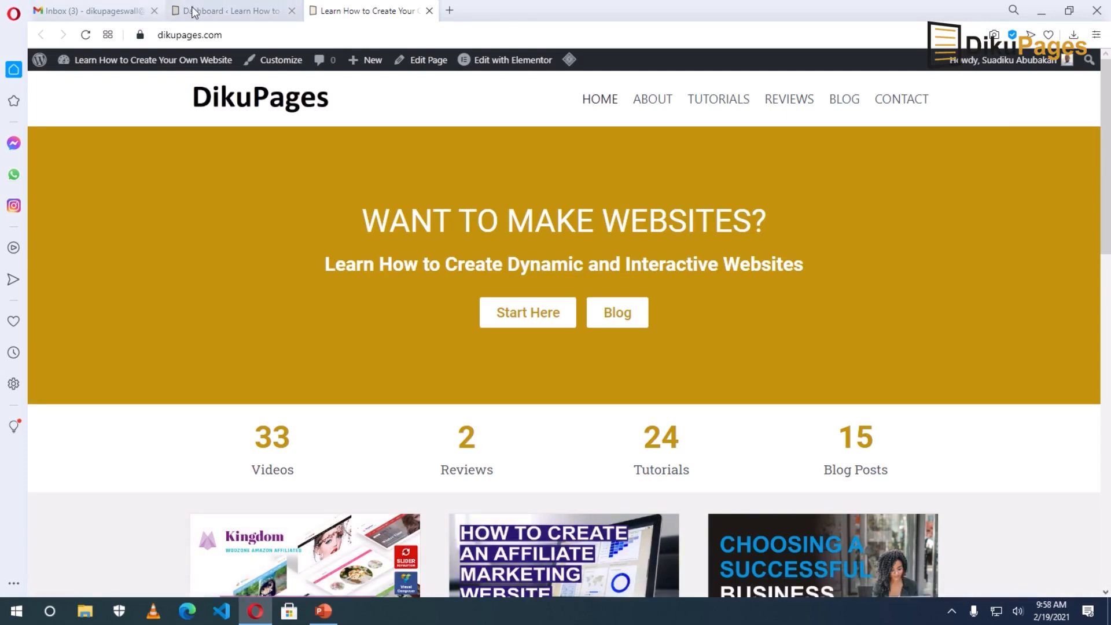
{"action": "left_click", "coordinate": [174, 13]}
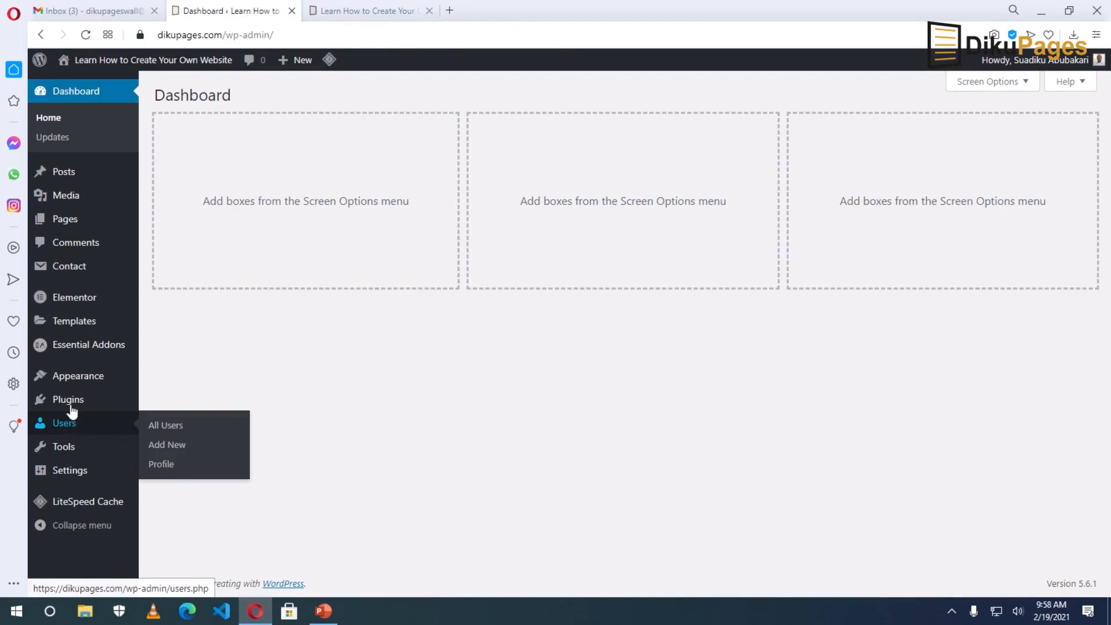
Search the plugin directory for 'rankmath', then install and activate Rank Math SEO.
{"action": "mouse_move", "coordinate": [73, 404]}
{"action": "left_click", "coordinate": [179, 426]}
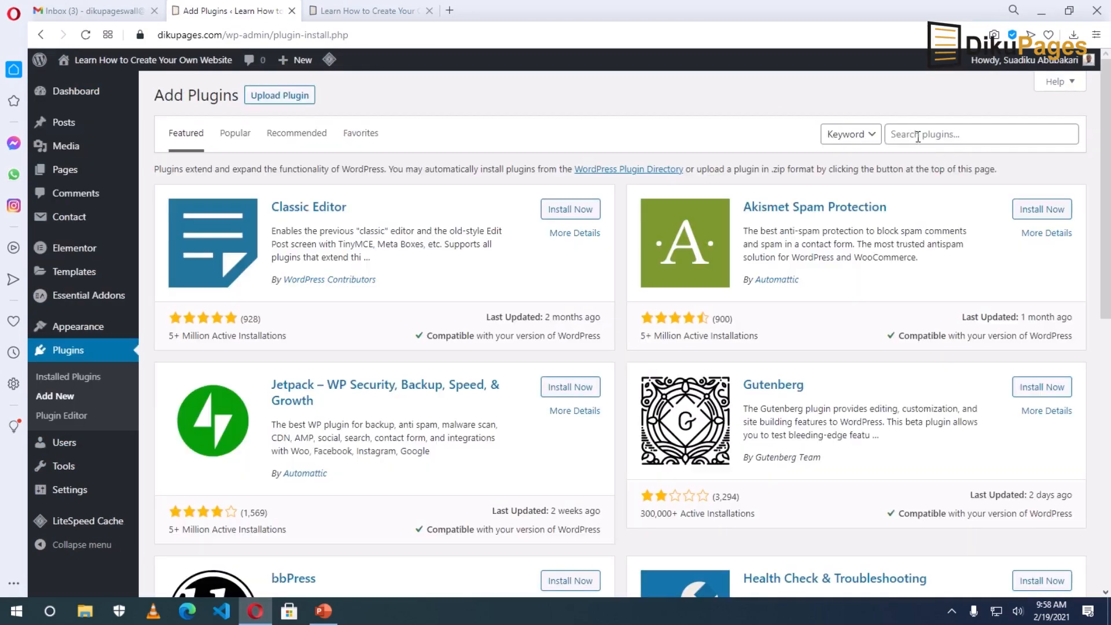
{"action": "left_click", "coordinate": [919, 136]}
{"action": "type", "text": "rankmath"}
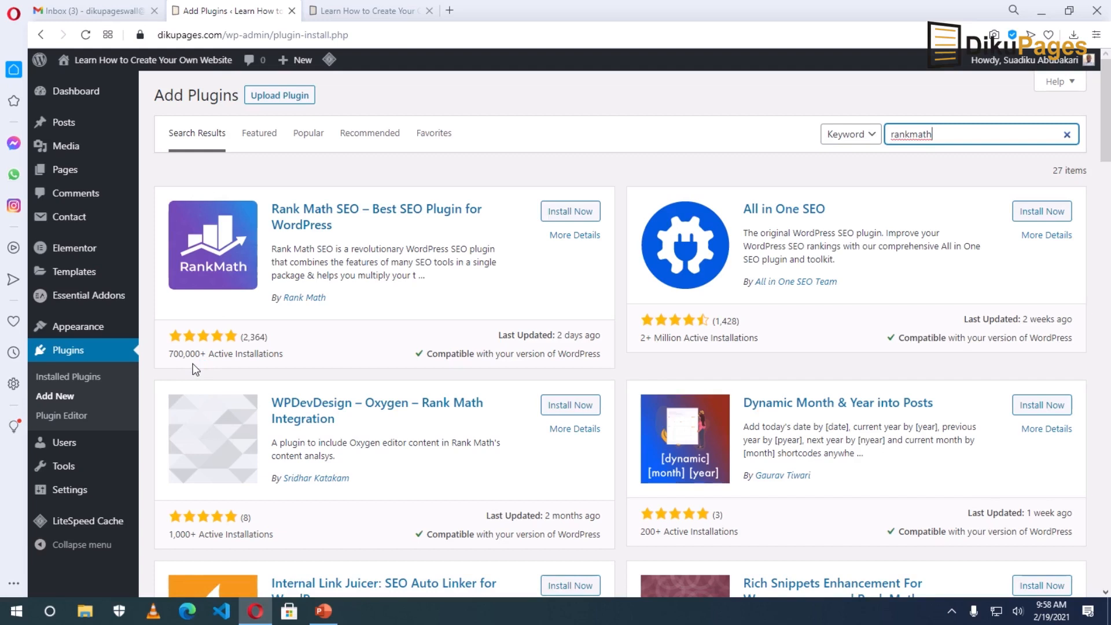
{"action": "left_click", "coordinate": [567, 213]}
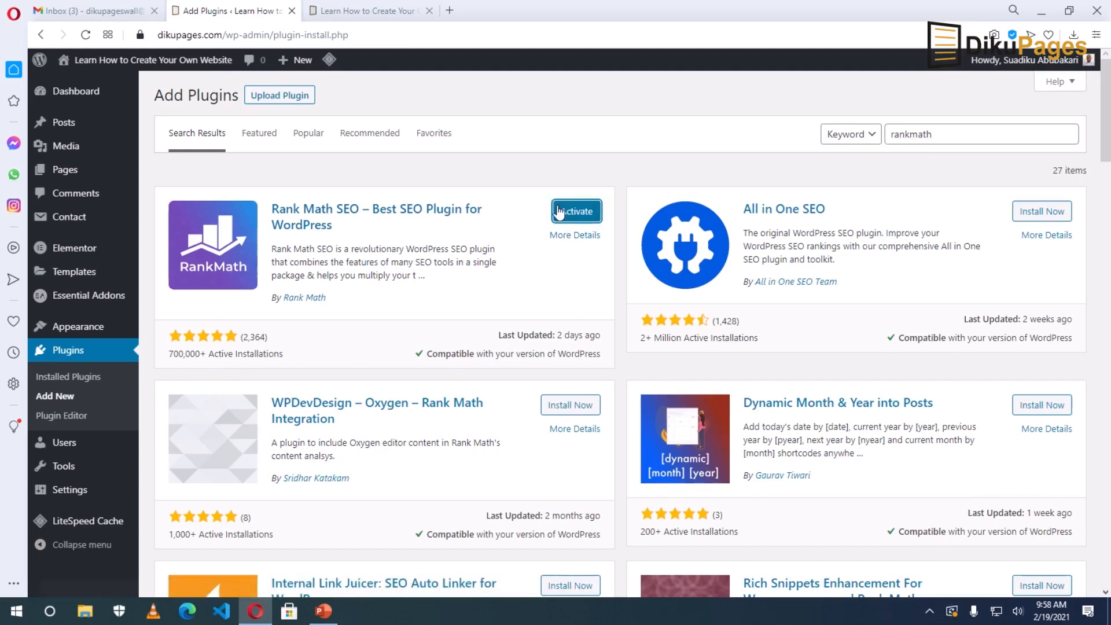
{"action": "left_click", "coordinate": [568, 213]}
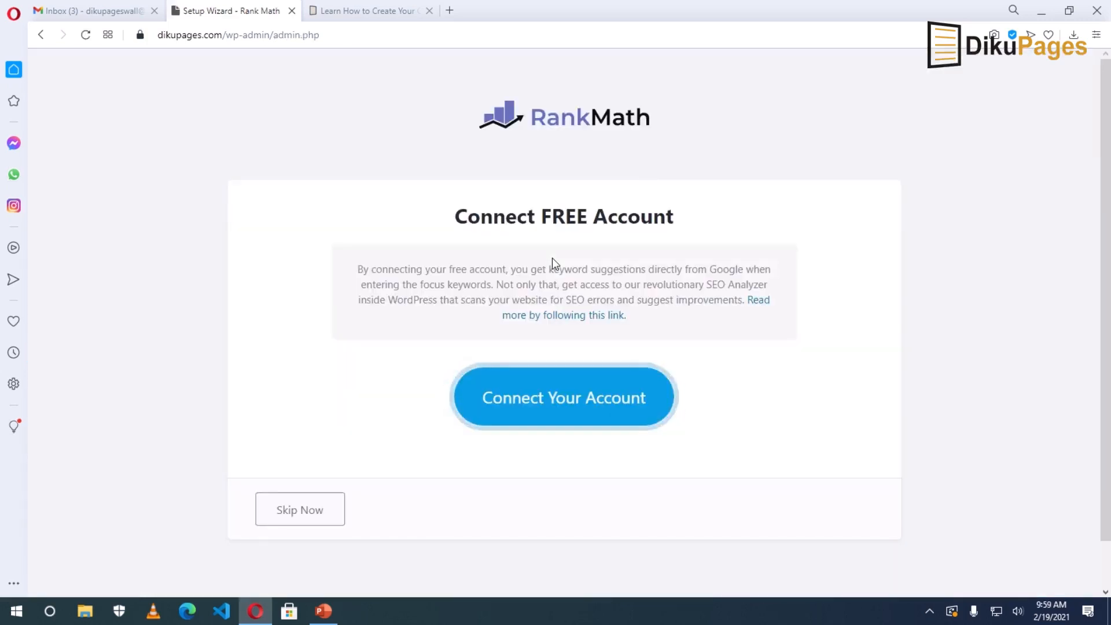
Create a free Rank Math account via Google sign-in after accepting the terms, then go to the Gmail inbox.
{"action": "left_click", "coordinate": [552, 408]}
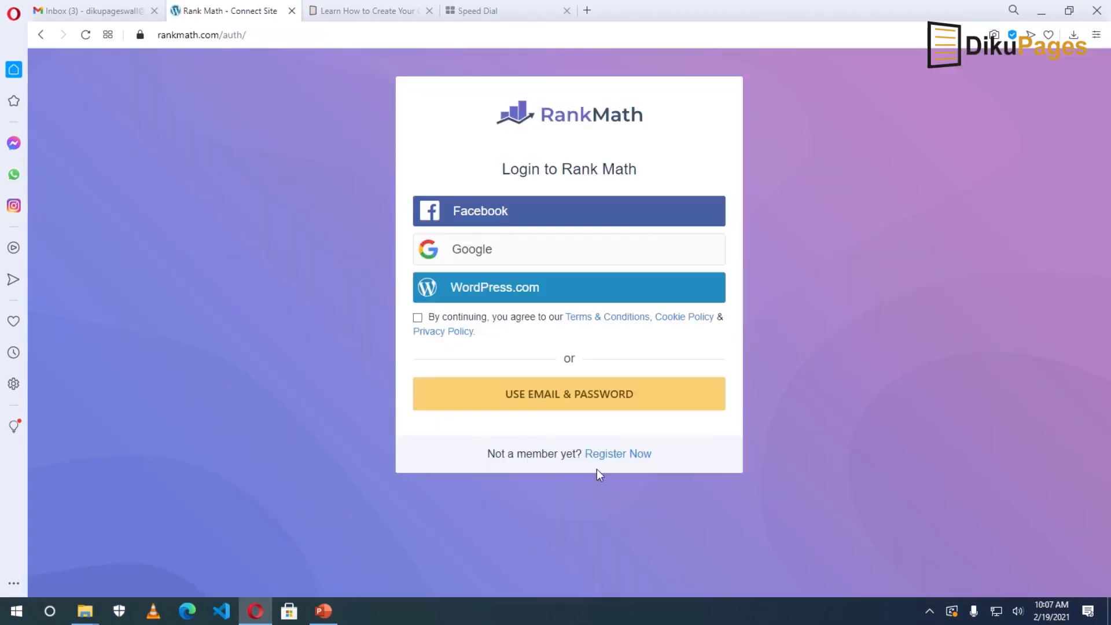
{"action": "left_click", "coordinate": [613, 457]}
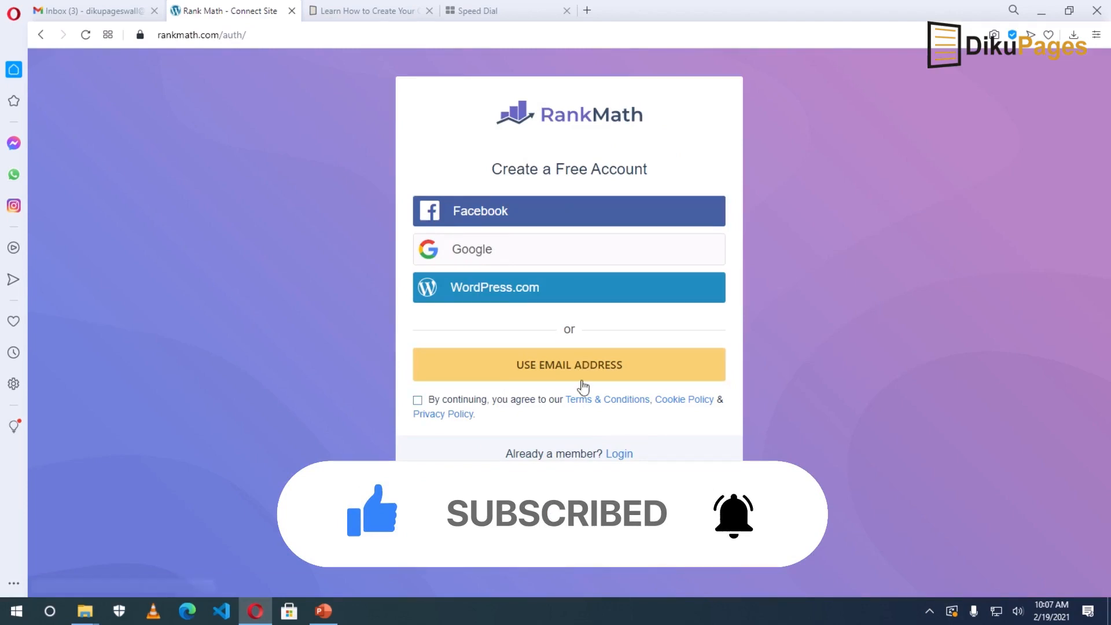
{"action": "left_click", "coordinate": [488, 252]}
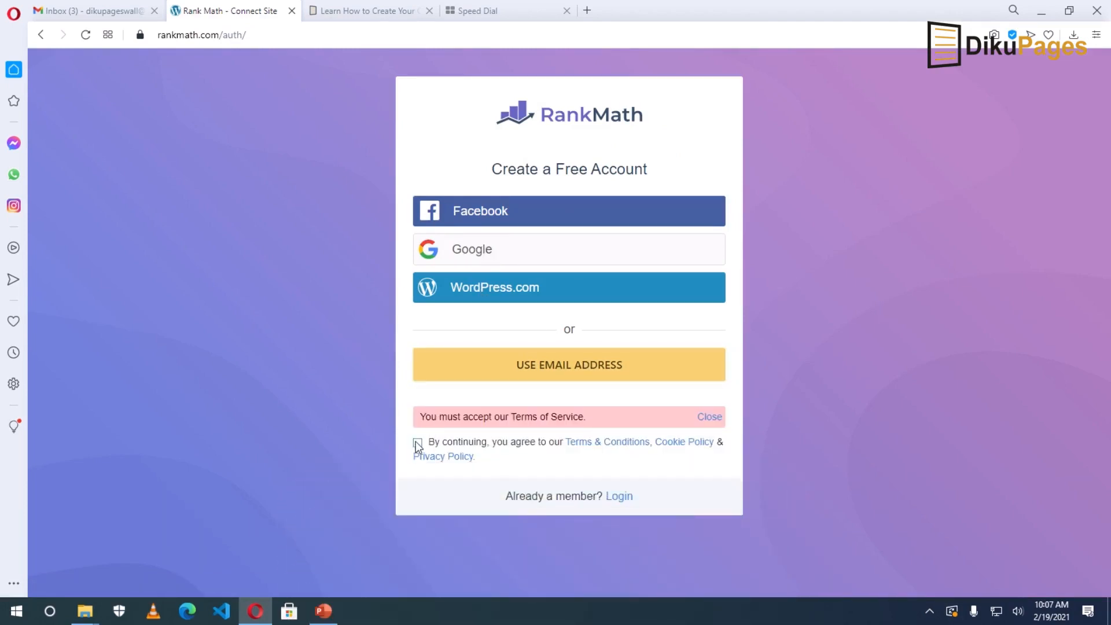
{"action": "left_click", "coordinate": [417, 443]}
{"action": "left_click", "coordinate": [499, 252]}
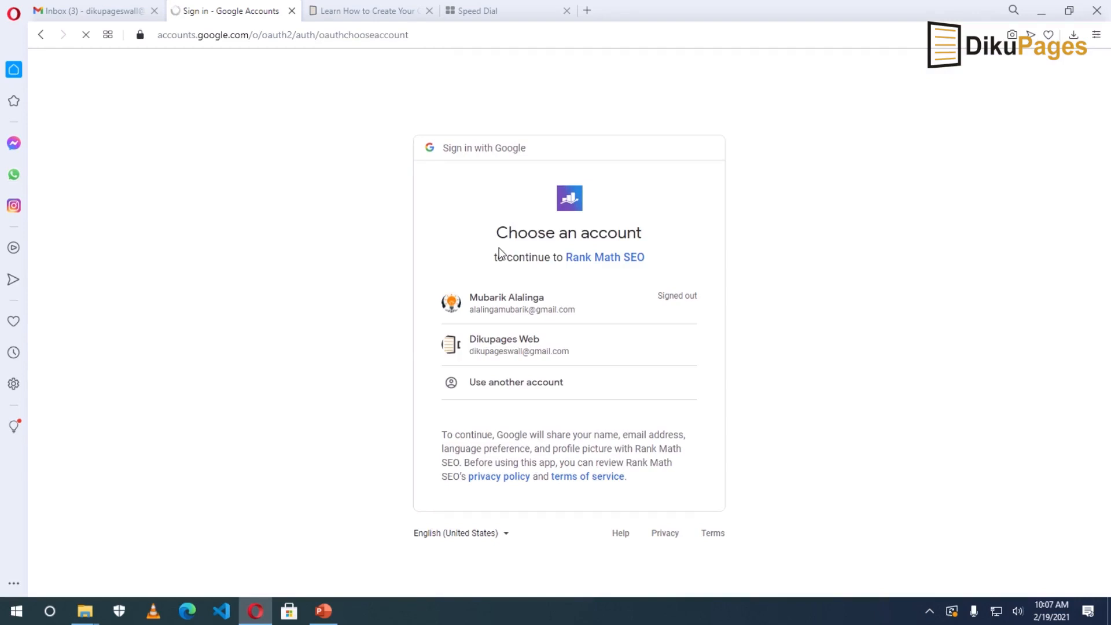
{"action": "left_click", "coordinate": [504, 349]}
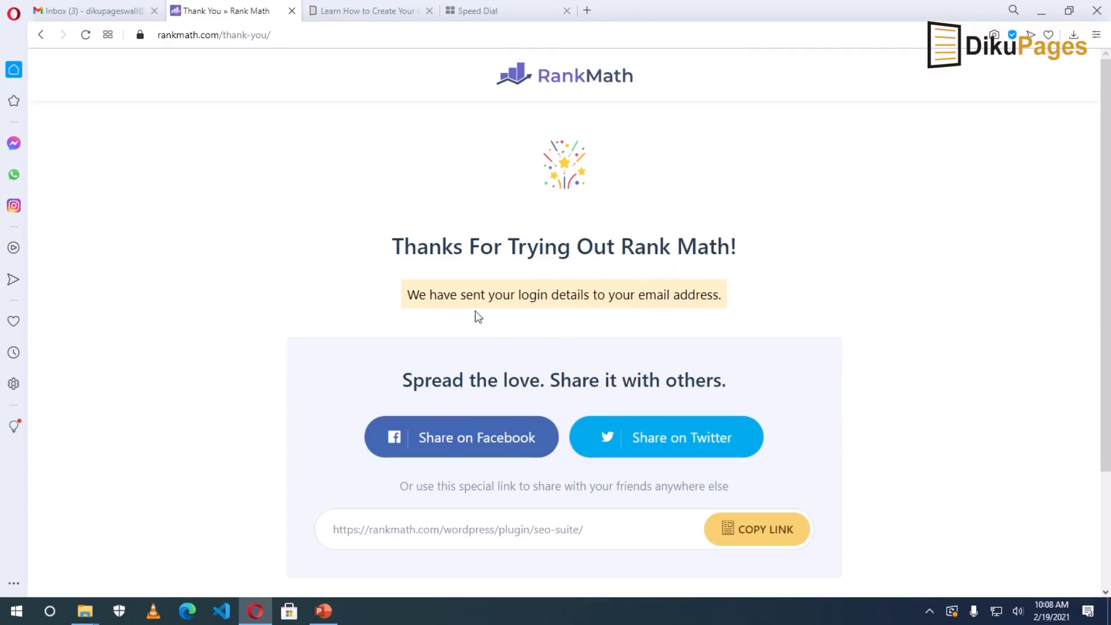
{"action": "left_click", "coordinate": [104, 17]}
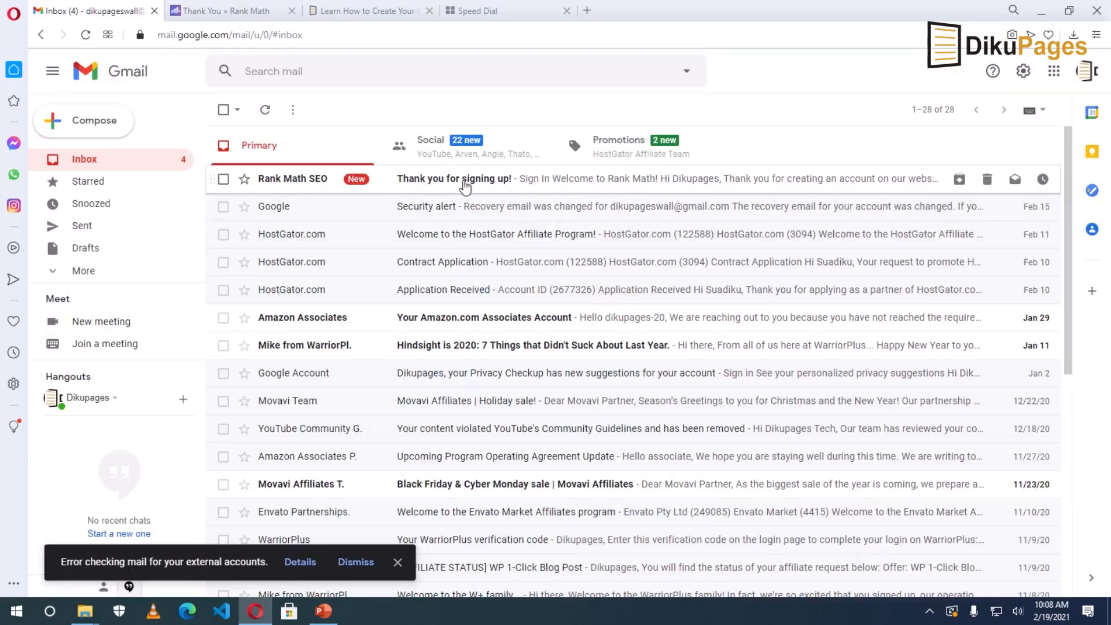
Open the Rank Math 'Thank you for signing up!' email and follow its sign-in link to the account dashboard.
{"action": "left_click", "coordinate": [466, 184]}
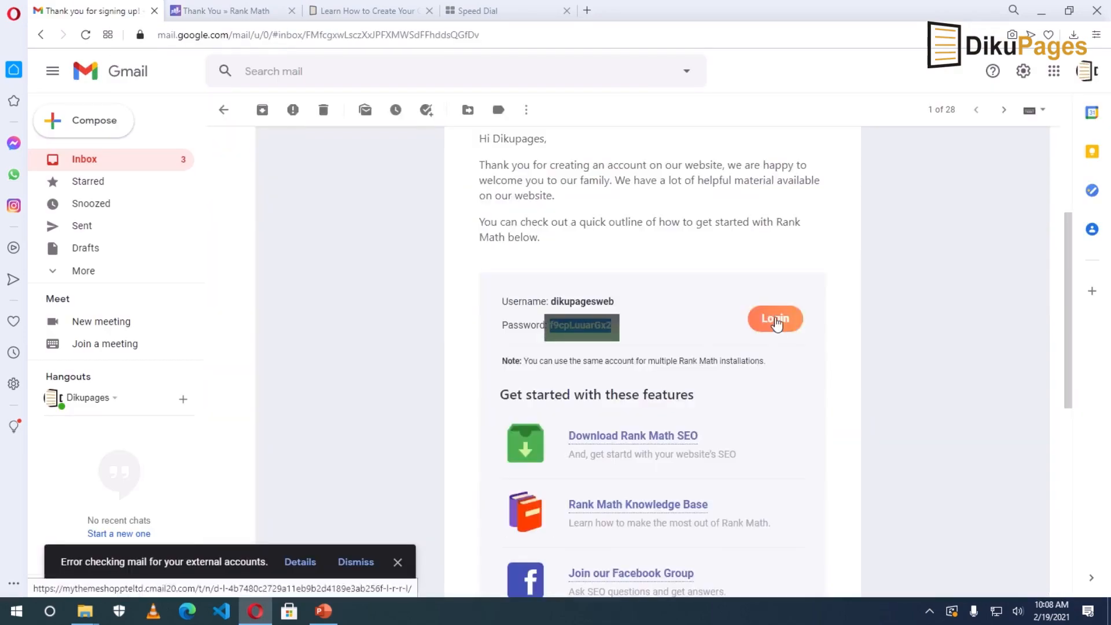
{"action": "left_click", "coordinate": [777, 320]}
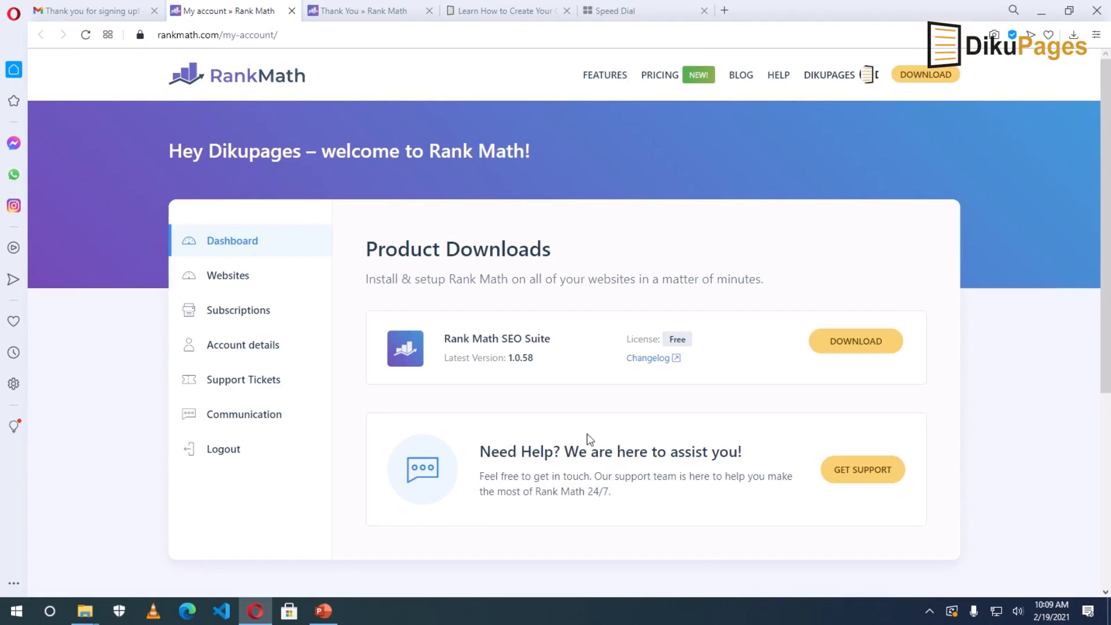
{"action": "left_click", "coordinate": [496, 16]}
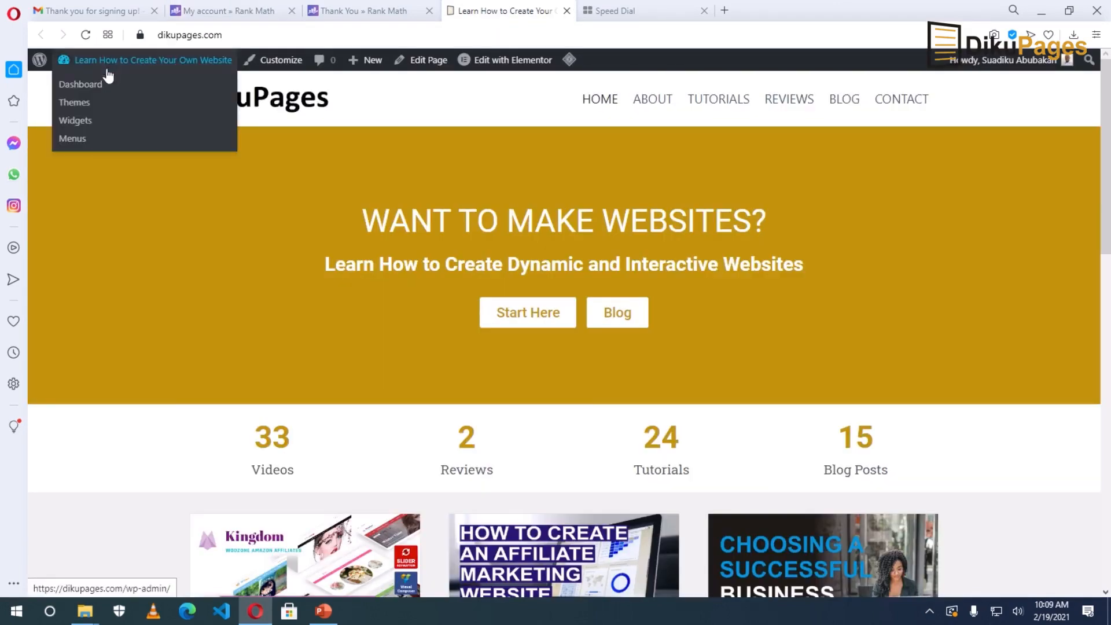
Connect the free Rank Math account to dikupages.com from the dashboard and confirm the activation.
{"action": "left_click", "coordinate": [97, 85]}
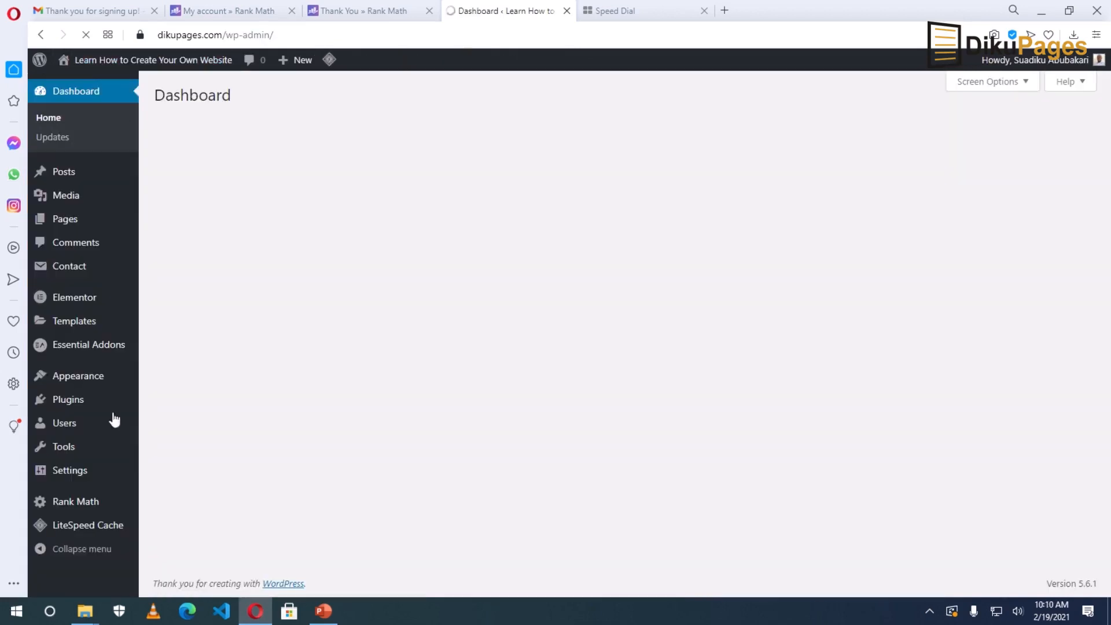
{"action": "left_click", "coordinate": [73, 503]}
{"action": "left_click", "coordinate": [554, 399]}
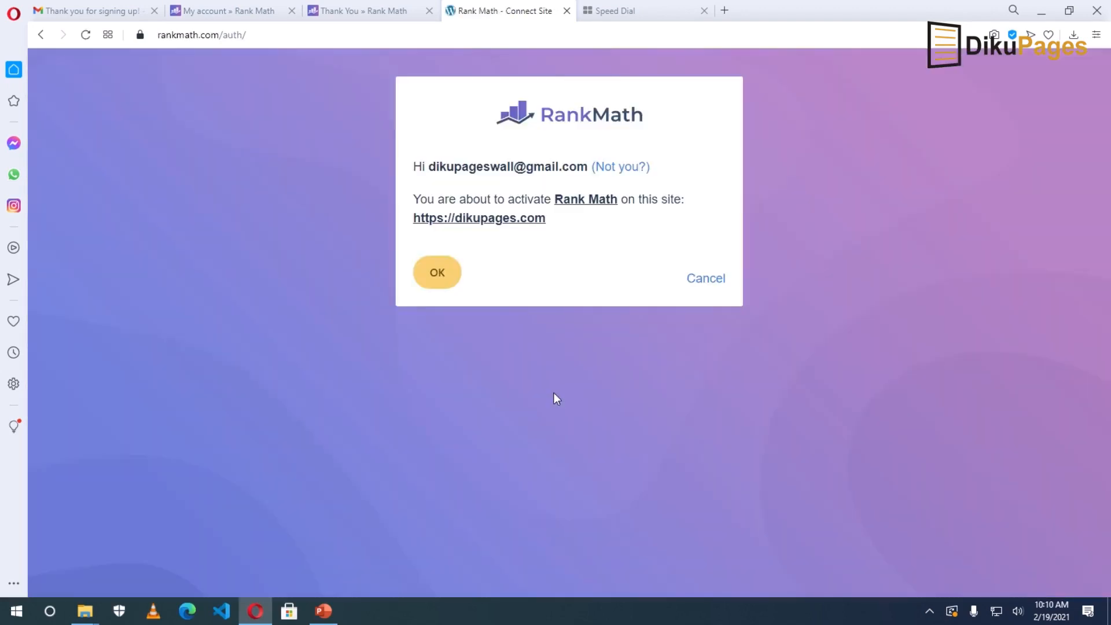
{"action": "left_click", "coordinate": [432, 275]}
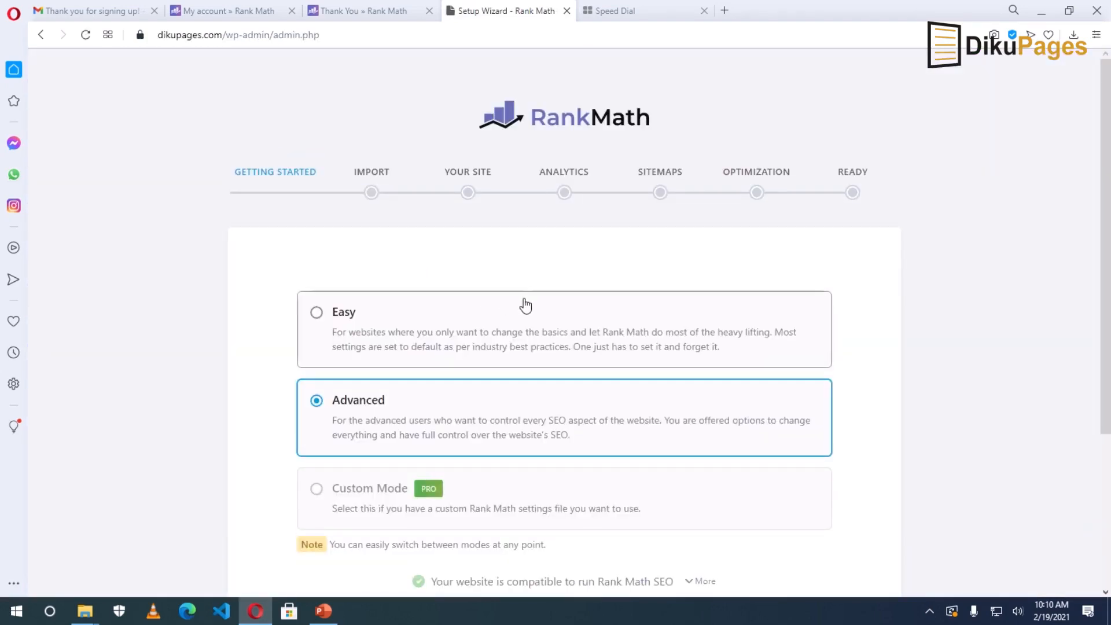
Skip the rest of the Rank Math setup wizard and return to the dashboard.
{"action": "scroll", "coordinate": [747, 506], "scroll_direction": "down", "scroll_amount": 4}
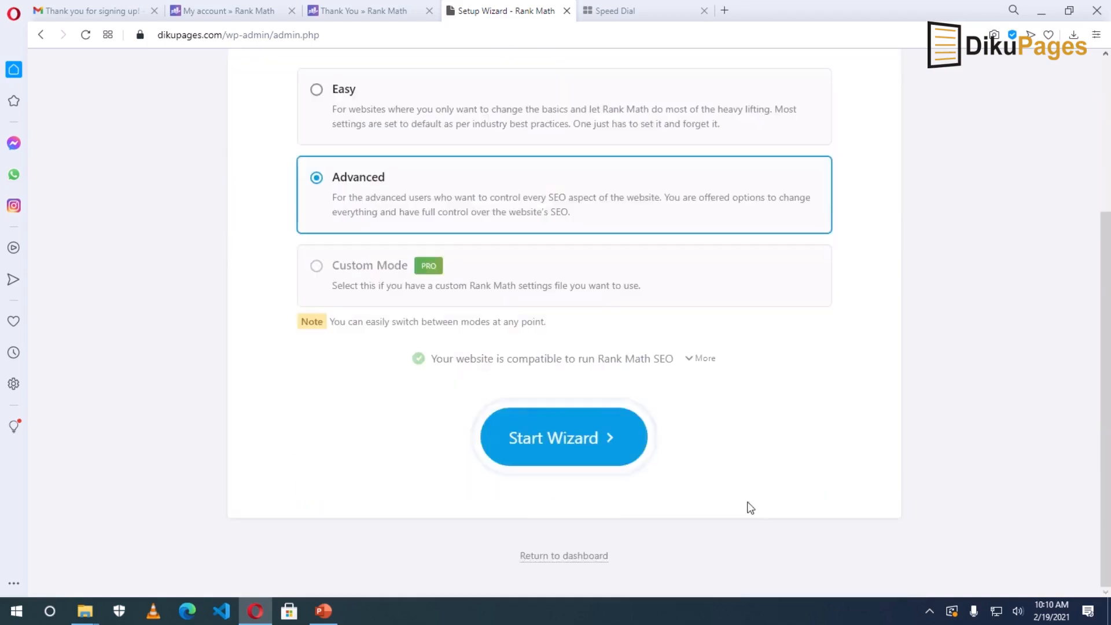
{"action": "scroll", "coordinate": [769, 361], "scroll_direction": "up", "scroll_amount": 4}
{"action": "scroll", "coordinate": [769, 364], "scroll_direction": "down", "scroll_amount": 4}
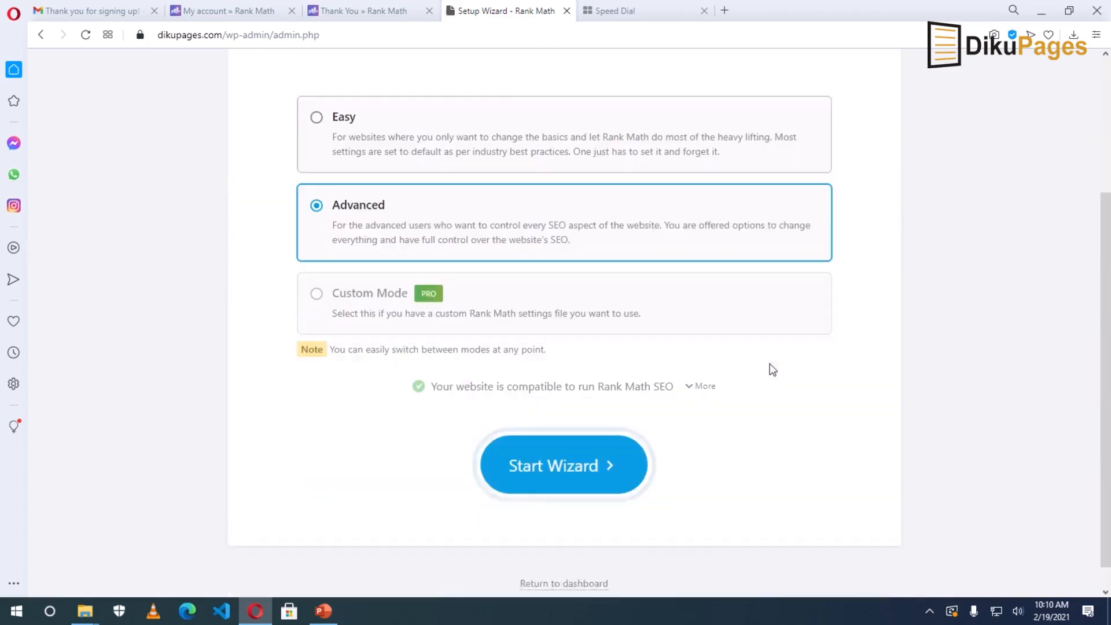
{"action": "left_click", "coordinate": [565, 557]}
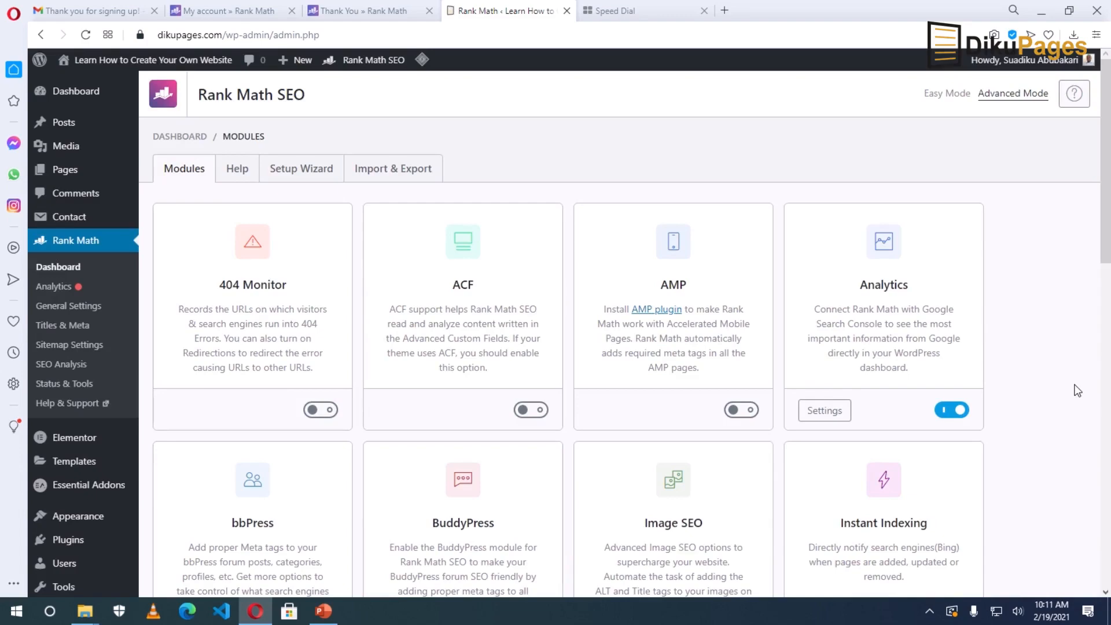
Open the live site in a background tab and close the Rank Math and Speed Dial tabs.
{"action": "scroll", "coordinate": [1078, 391], "scroll_direction": "down", "scroll_amount": 4}
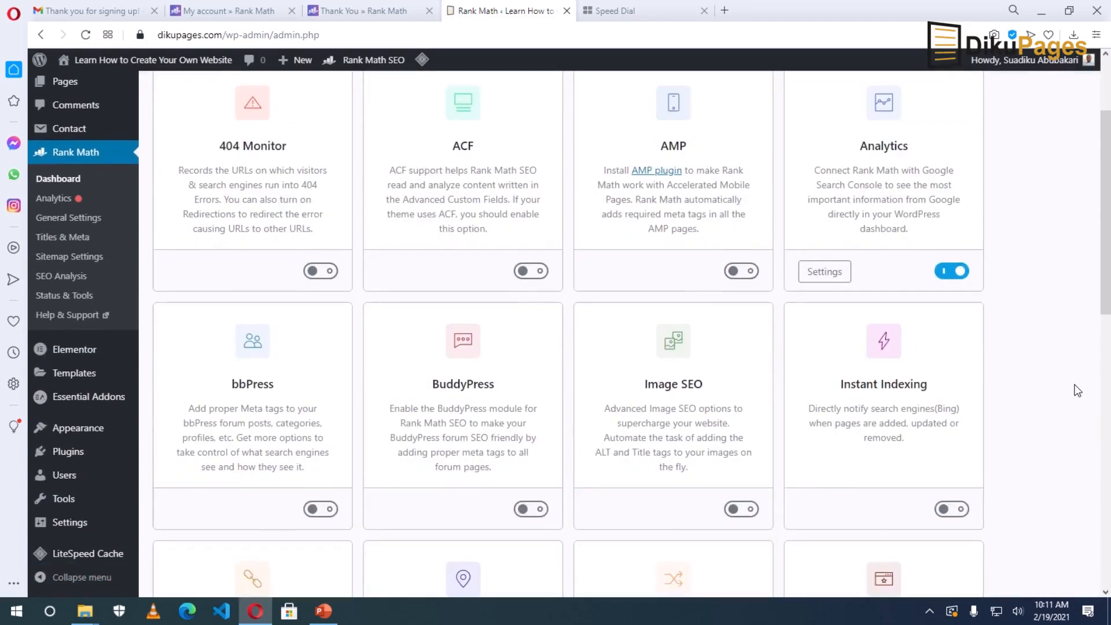
{"action": "scroll", "coordinate": [1078, 391], "scroll_direction": "down", "scroll_amount": 3}
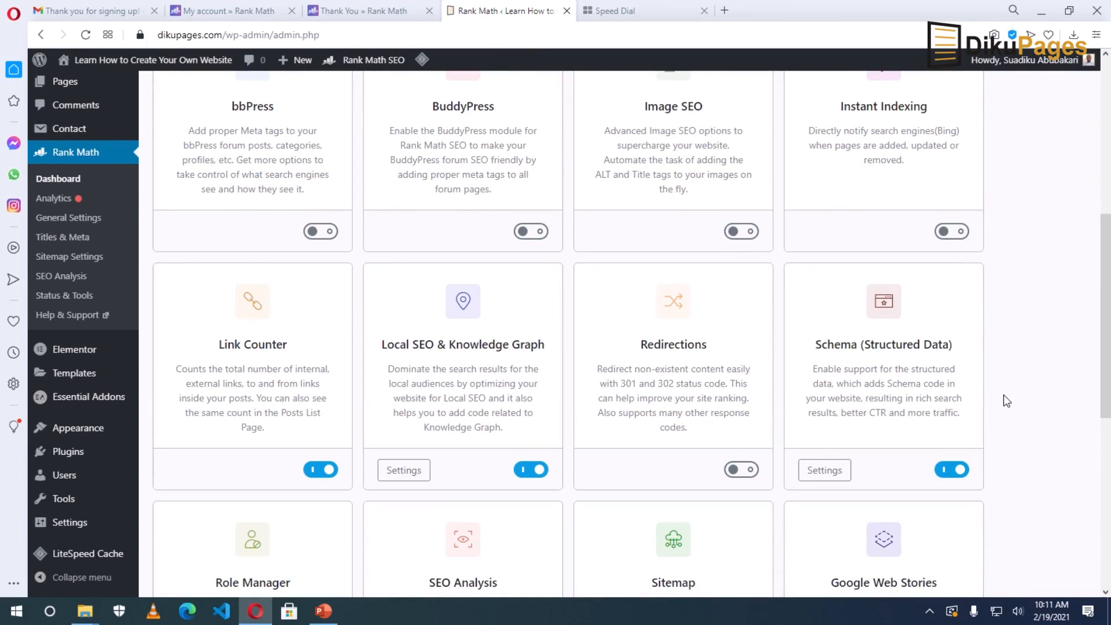
{"action": "middle_click", "coordinate": [132, 60]}
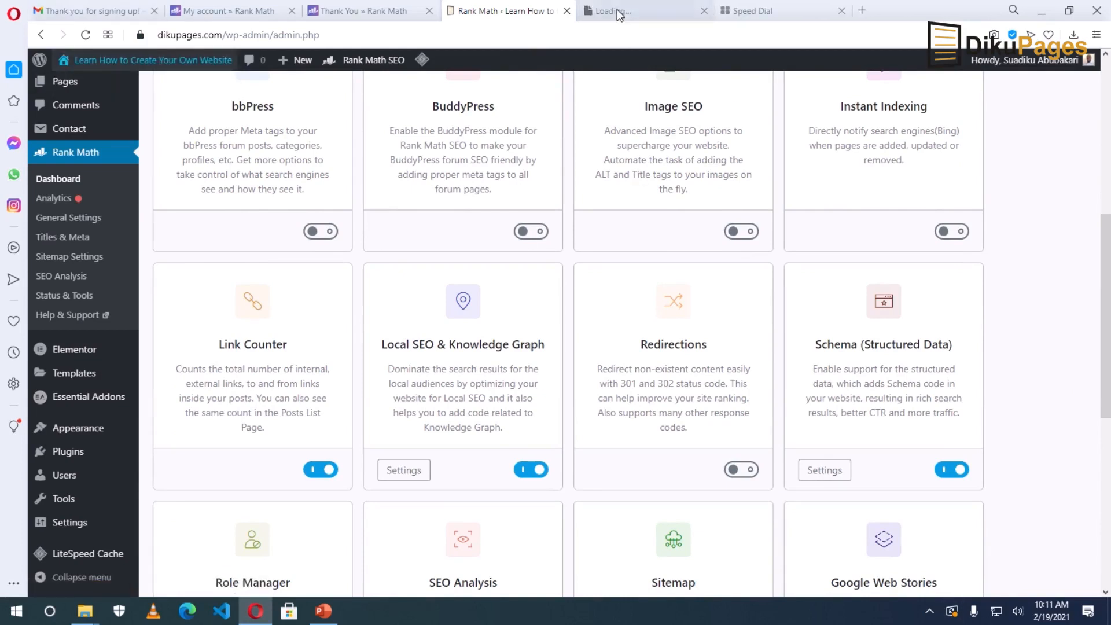
{"action": "left_click", "coordinate": [291, 11]}
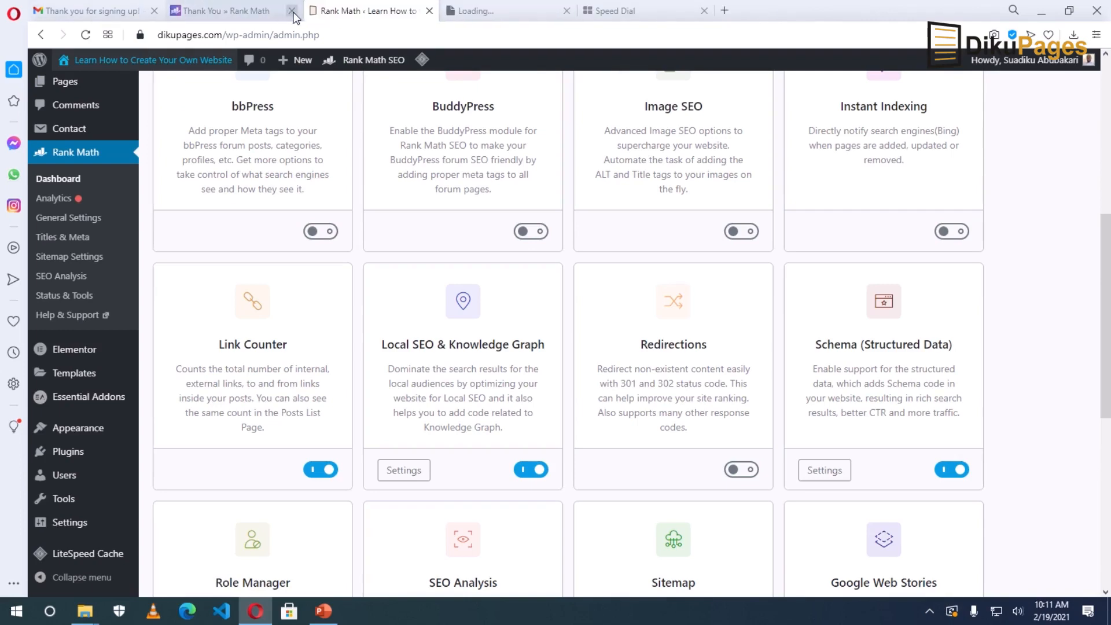
{"action": "left_click", "coordinate": [292, 10]}
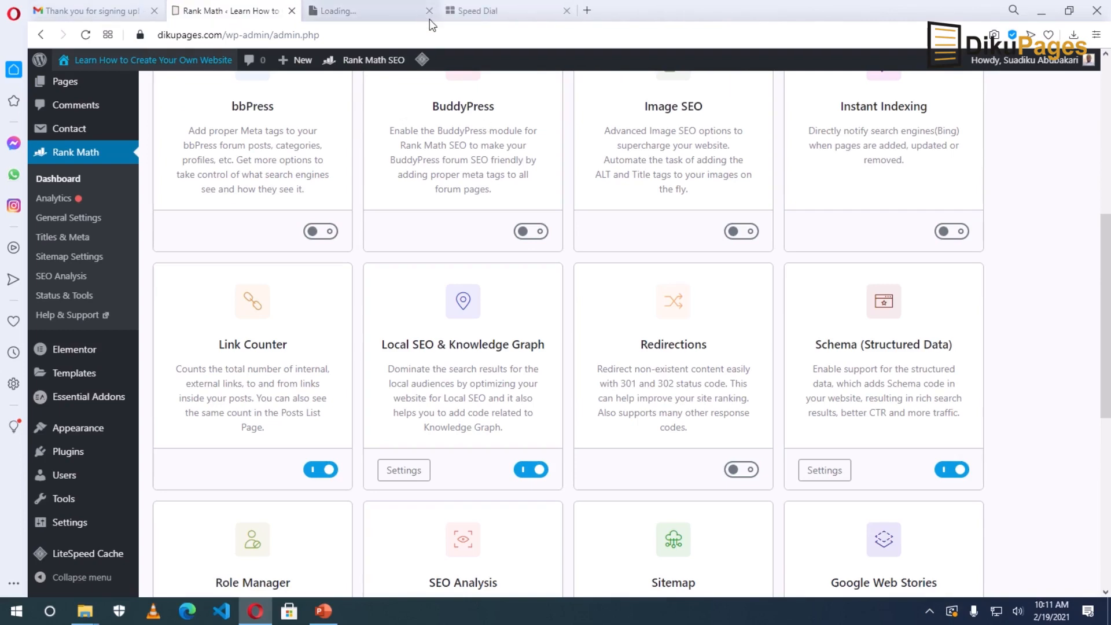
{"action": "left_click", "coordinate": [566, 11]}
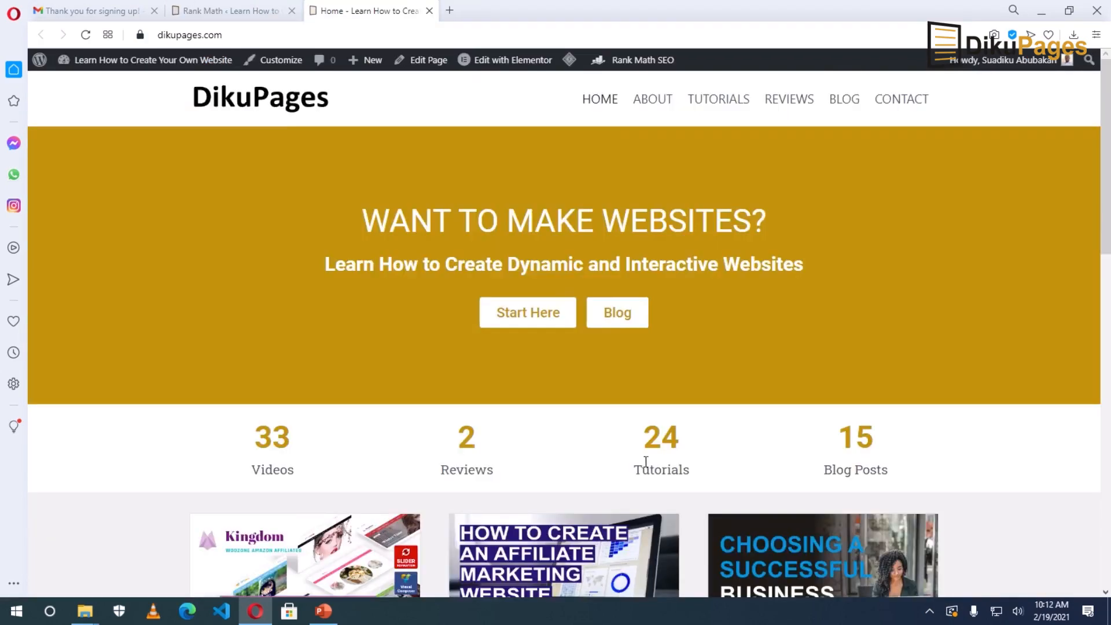
Open the Kingdom WooCommerce review post in the editor.
{"action": "scroll", "coordinate": [645, 462], "scroll_direction": "down", "scroll_amount": 5}
{"action": "left_click", "coordinate": [290, 377]}
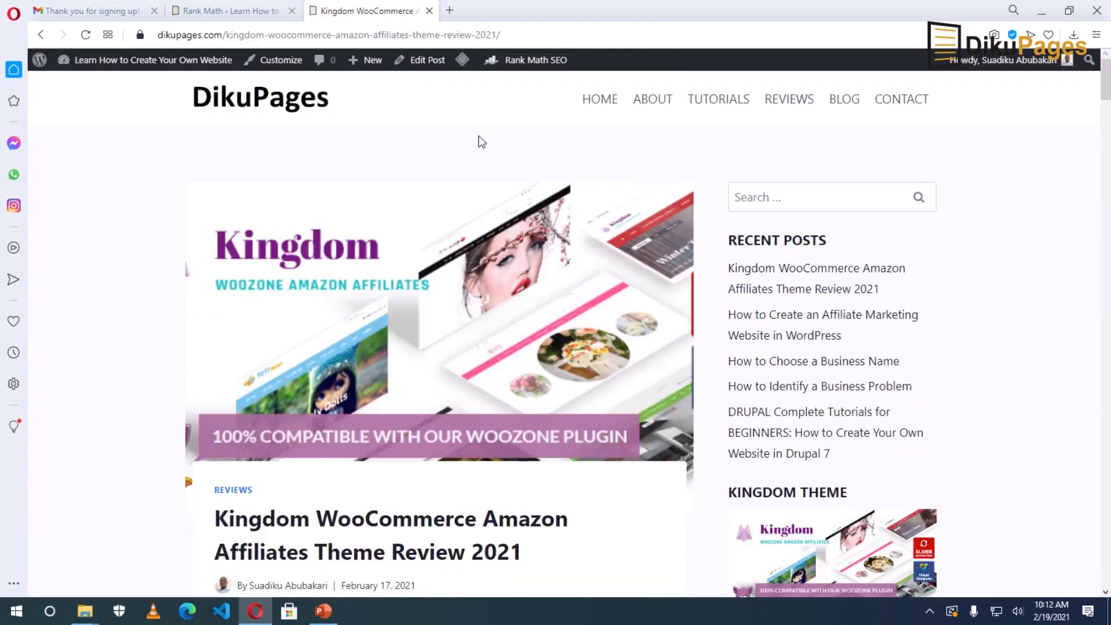
{"action": "left_click", "coordinate": [420, 60]}
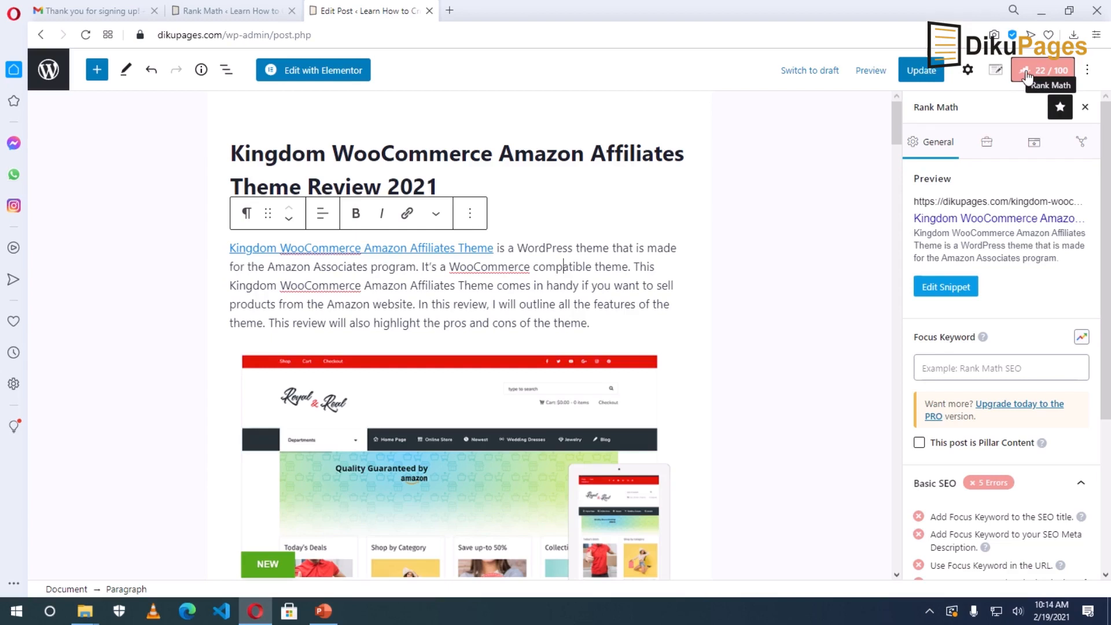
Enter 'kingdom woocommerce amazon affiliates theme' as Rank Math's focus keyword so the post is rescored.
{"action": "scroll", "coordinate": [1020, 405], "scroll_direction": "down", "scroll_amount": 3}
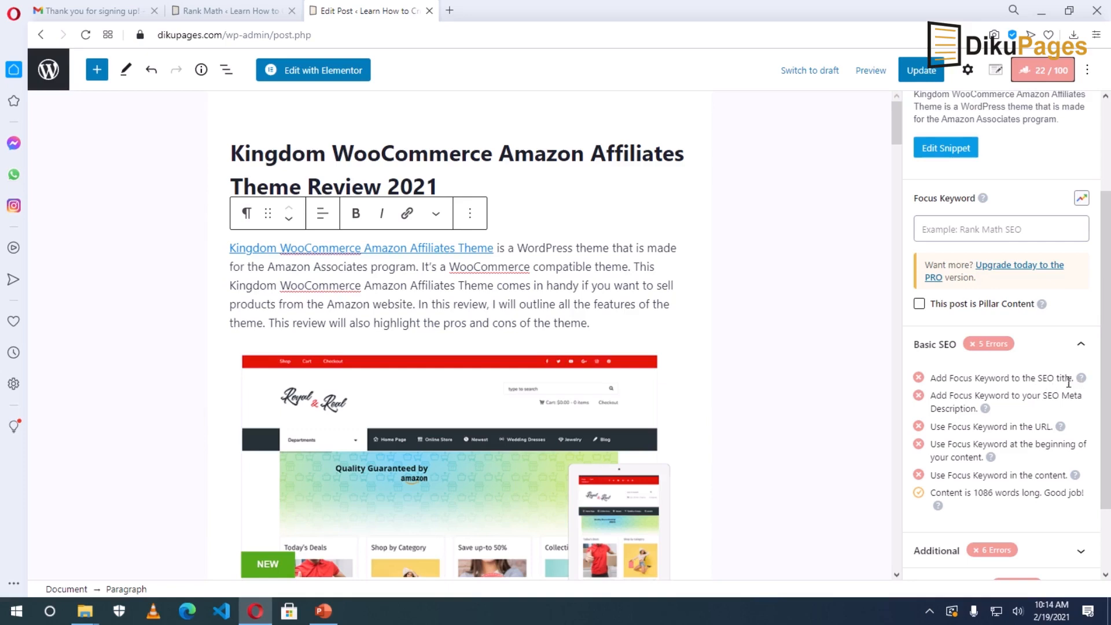
{"action": "left_click", "coordinate": [991, 227]}
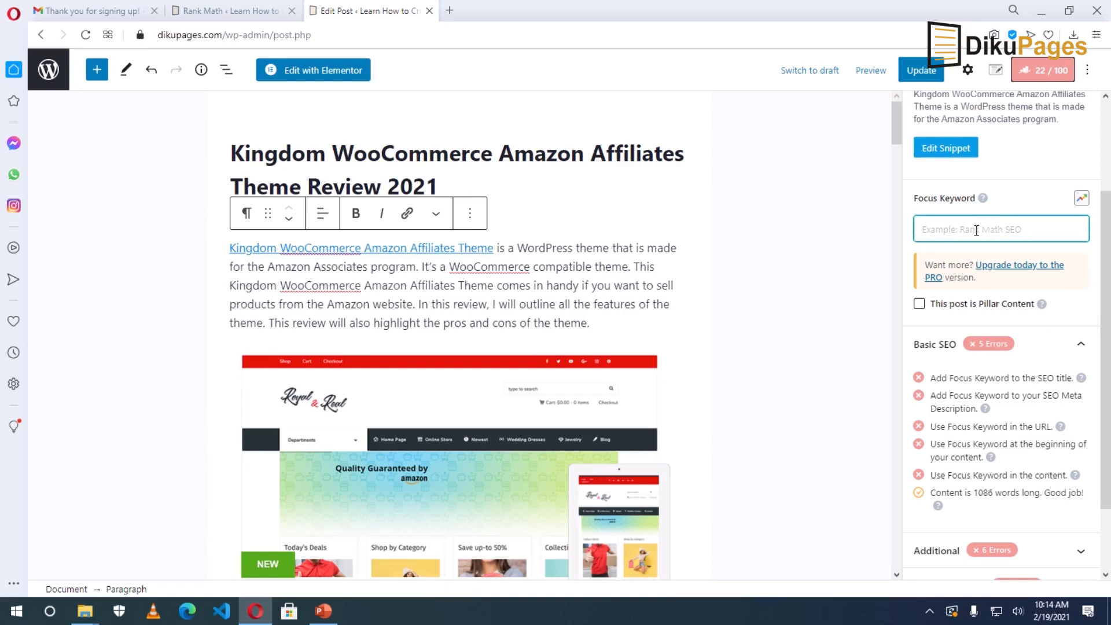
{"action": "type", "text": "kingdom"}
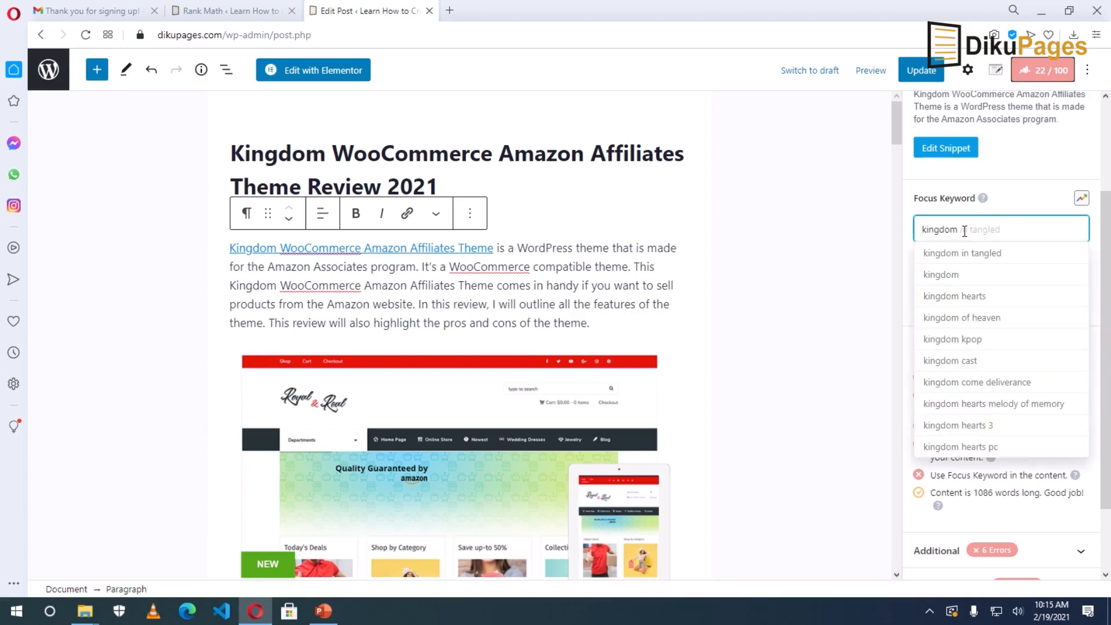
{"action": "type", "text": " wooco"}
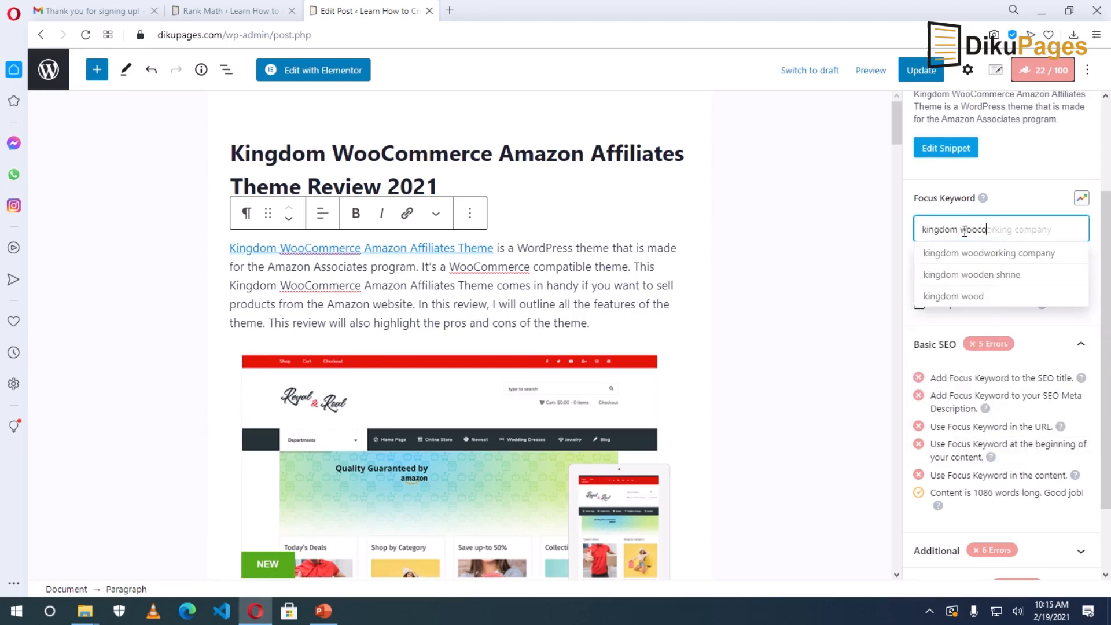
{"action": "type", "text": "mmerce "}
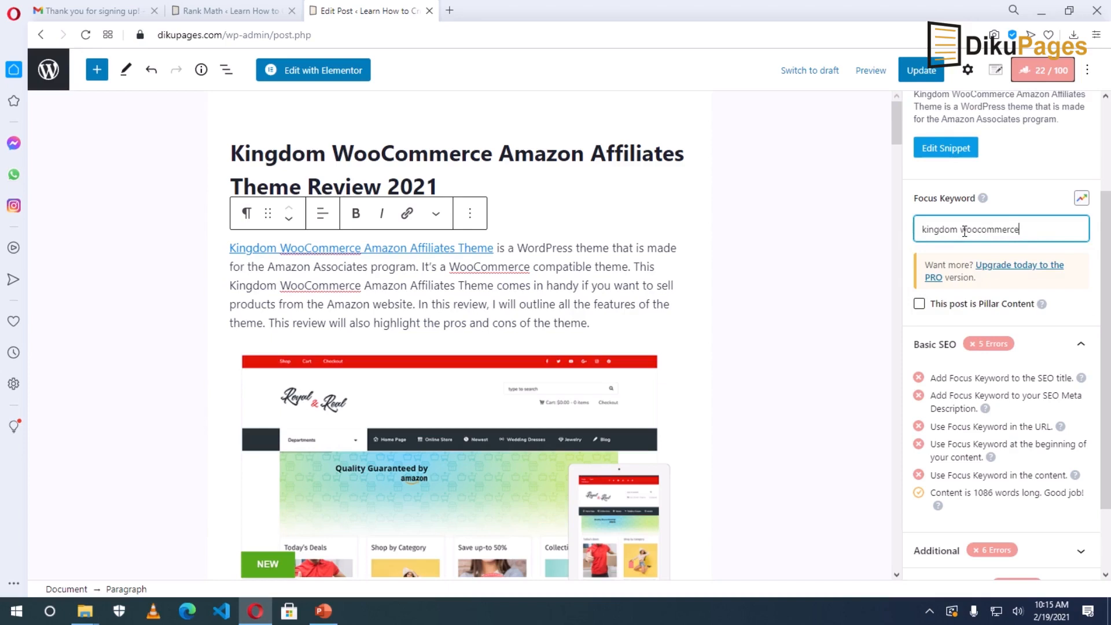
{"action": "type", "text": "amazon affiliates theme"}
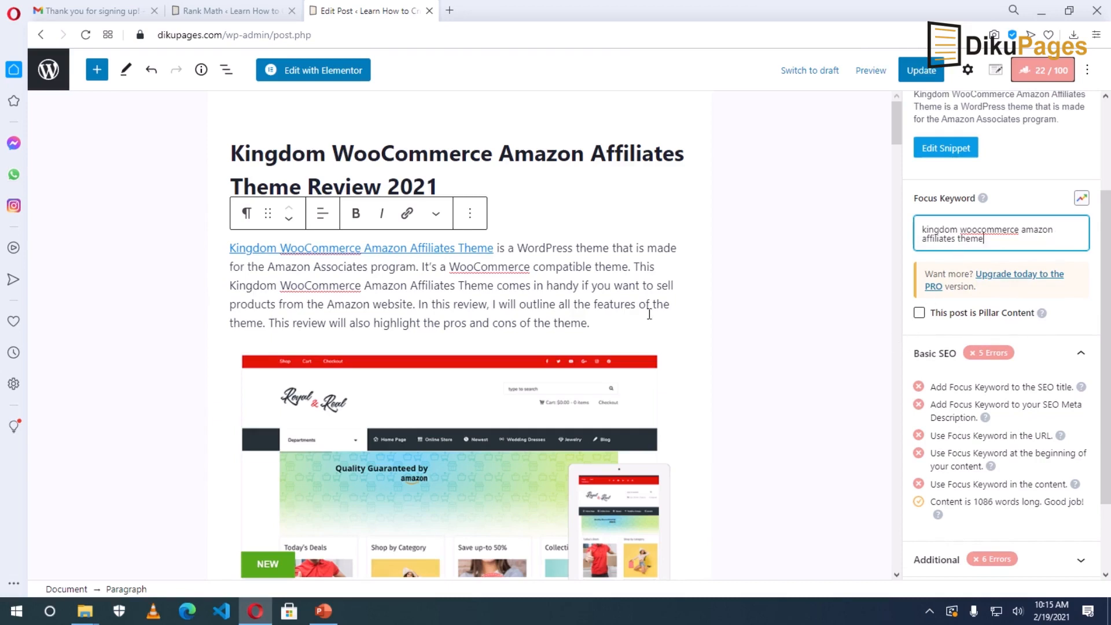
{"action": "left_click", "coordinate": [621, 303]}
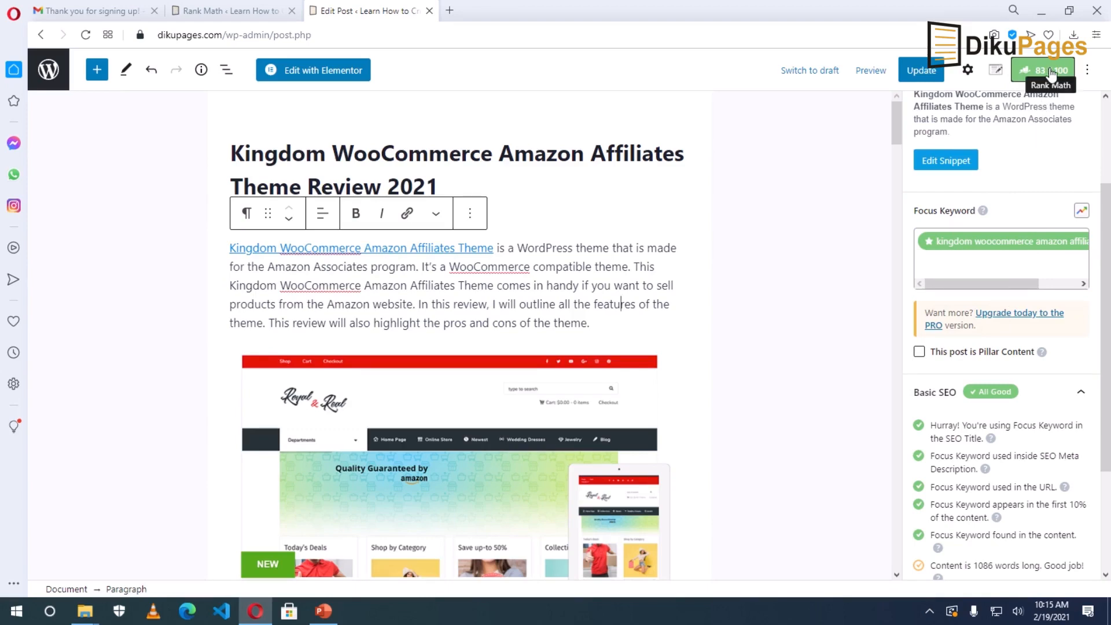
Expand Rank Math's Additional checks to review the remaining SEO errors.
{"action": "scroll", "coordinate": [956, 415], "scroll_direction": "down", "scroll_amount": 5}
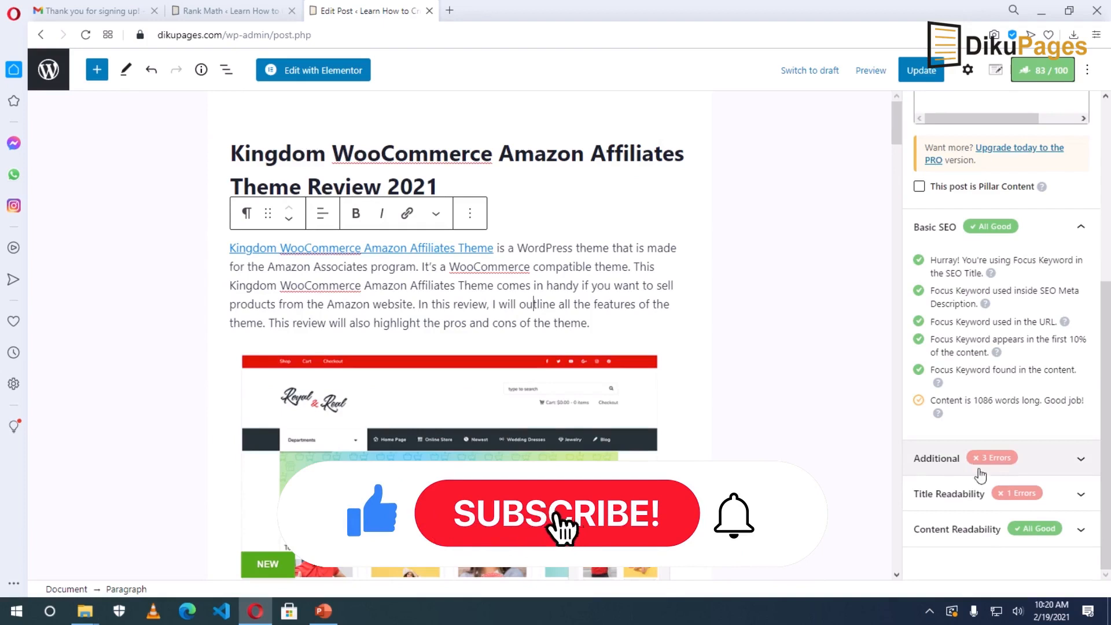
{"action": "left_click", "coordinate": [1042, 463]}
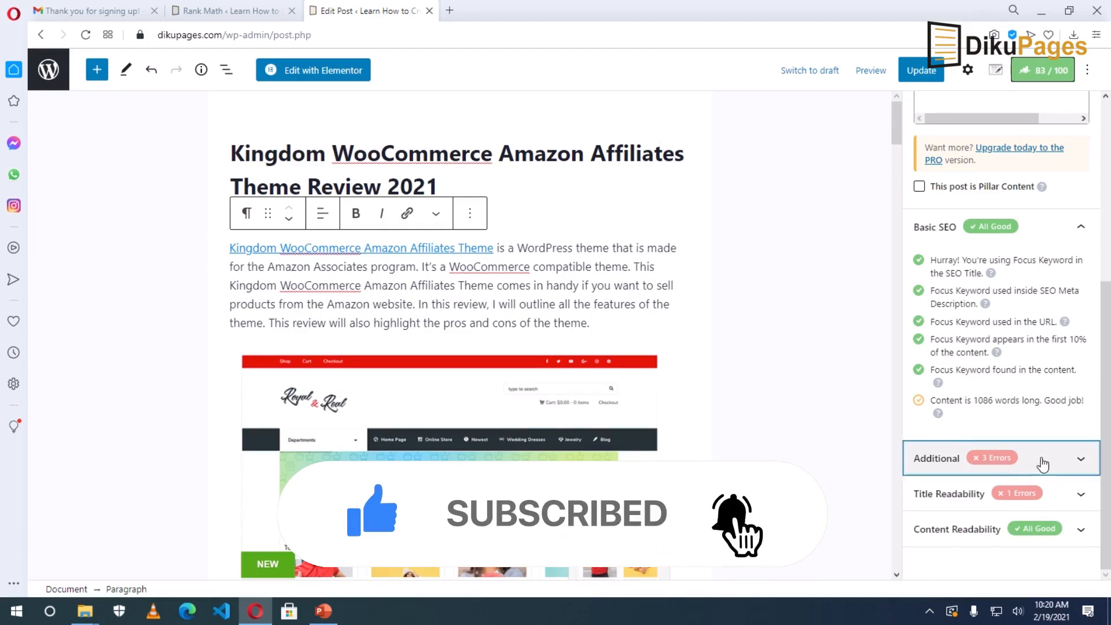
{"action": "scroll", "coordinate": [1041, 457], "scroll_direction": "down", "scroll_amount": 2}
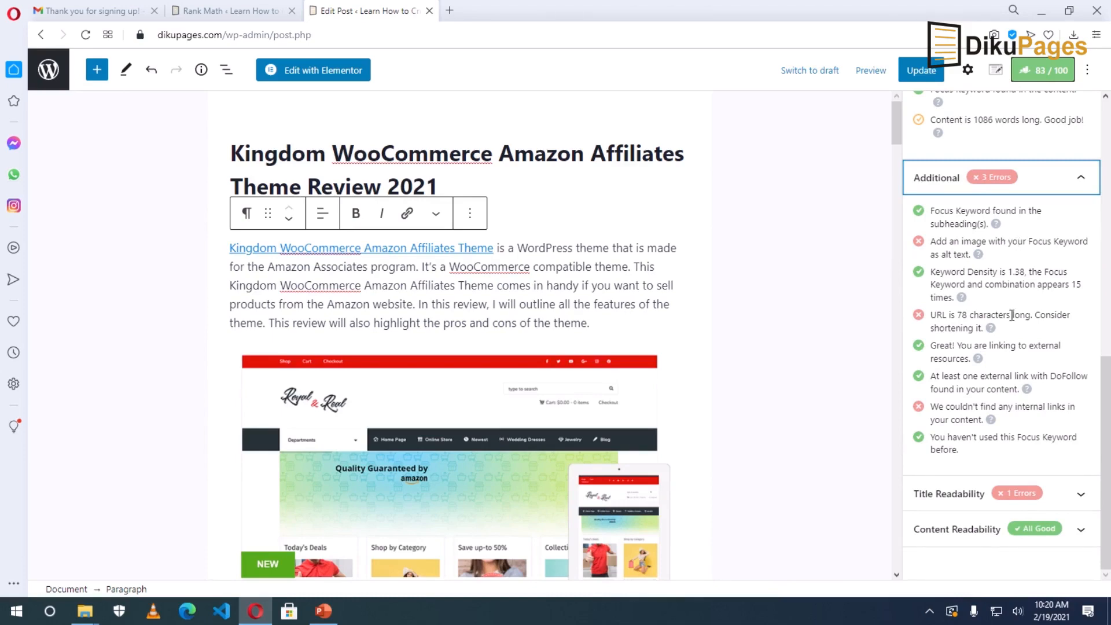
{"action": "scroll", "coordinate": [590, 350], "scroll_direction": "down", "scroll_amount": 5}
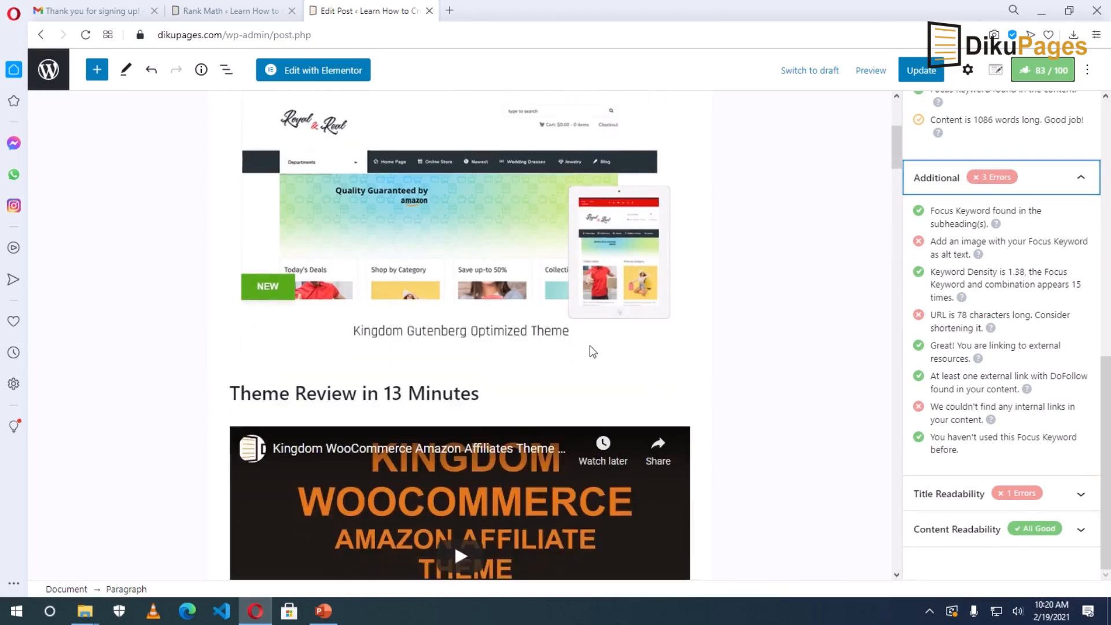
Select the theme screenshot image and switch the sidebar to the Post/Block settings.
{"action": "left_click", "coordinate": [501, 221]}
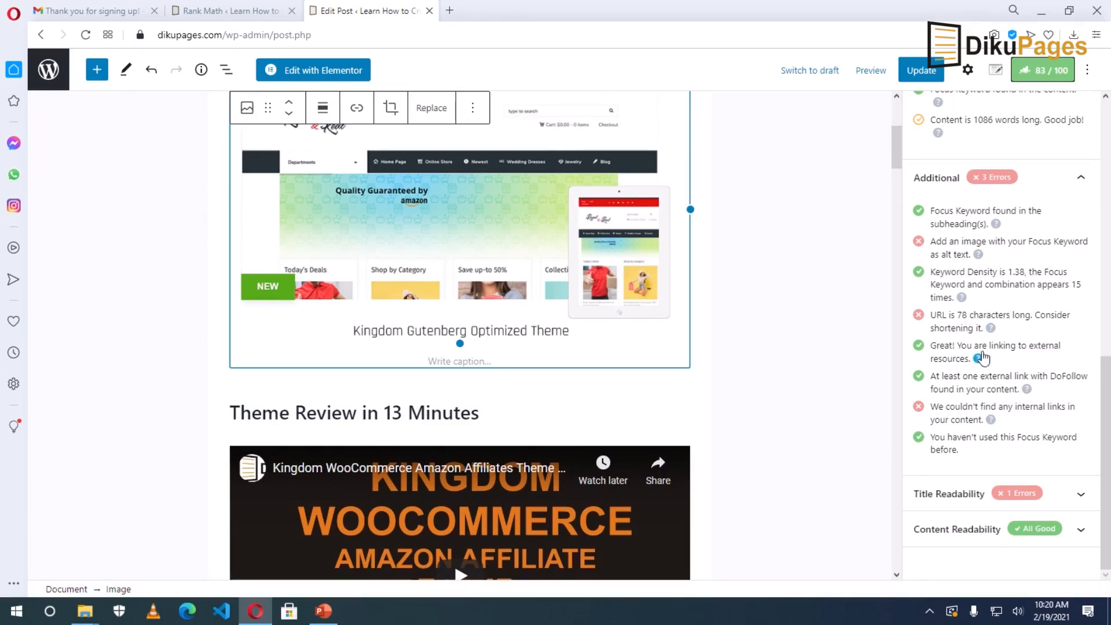
{"action": "scroll", "coordinate": [665, 318], "scroll_direction": "up", "scroll_amount": 5}
{"action": "scroll", "coordinate": [981, 272], "scroll_direction": "up", "scroll_amount": 10}
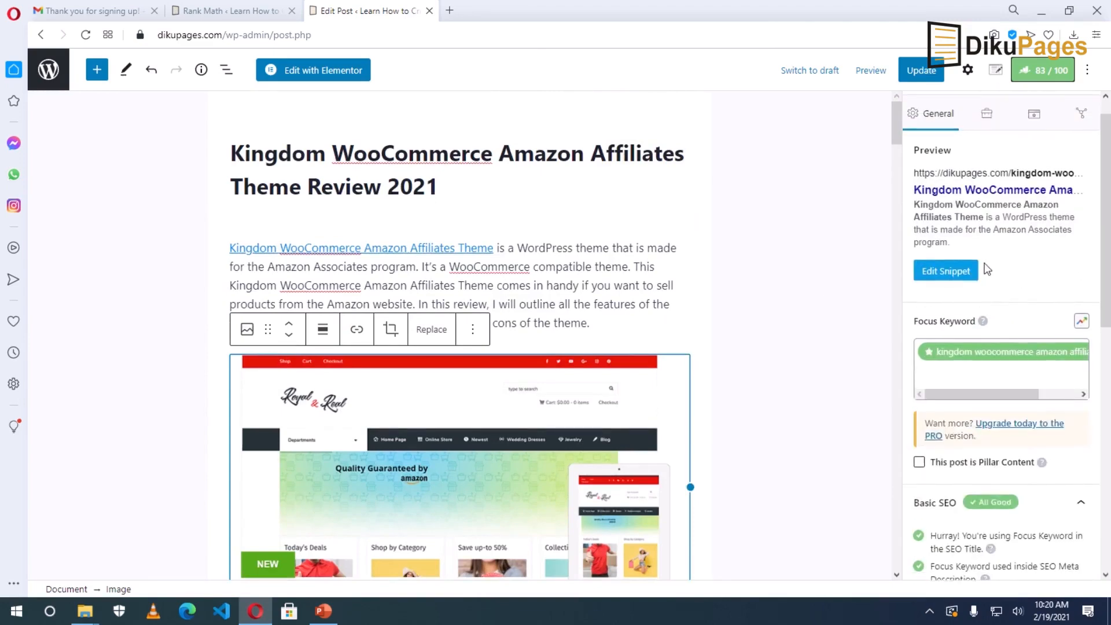
{"action": "left_click", "coordinate": [968, 71]}
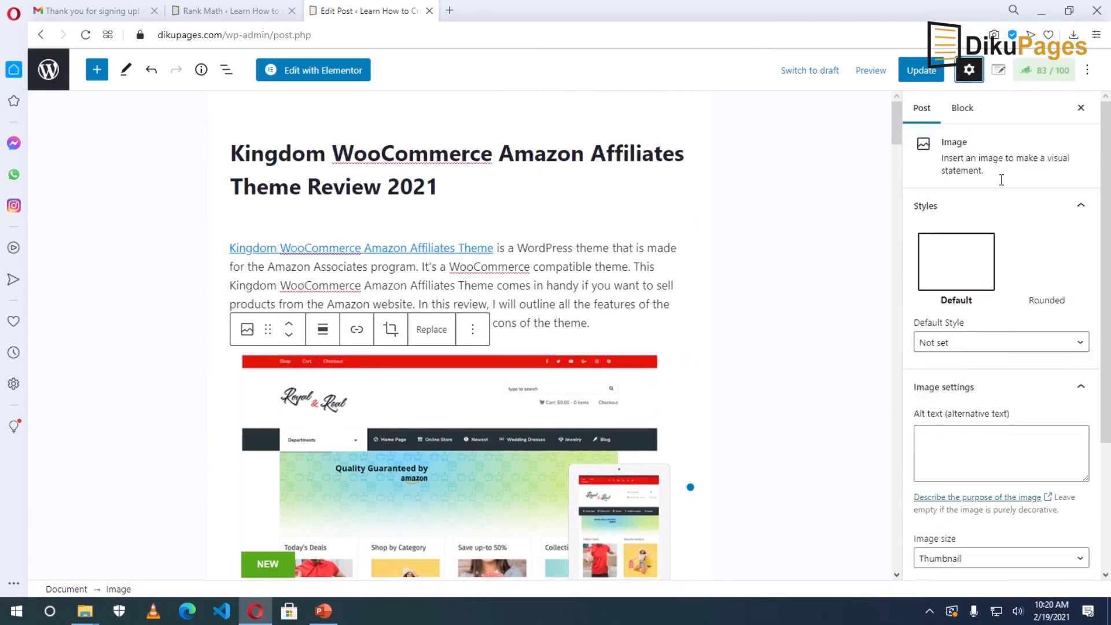
Trim '-2021' from the URL slug, leaving kingdom-woocommerce-amazon-affiliates-theme-review.
{"action": "scroll", "coordinate": [958, 313], "scroll_direction": "down", "scroll_amount": 2}
{"action": "scroll", "coordinate": [965, 344], "scroll_direction": "down", "scroll_amount": 1}
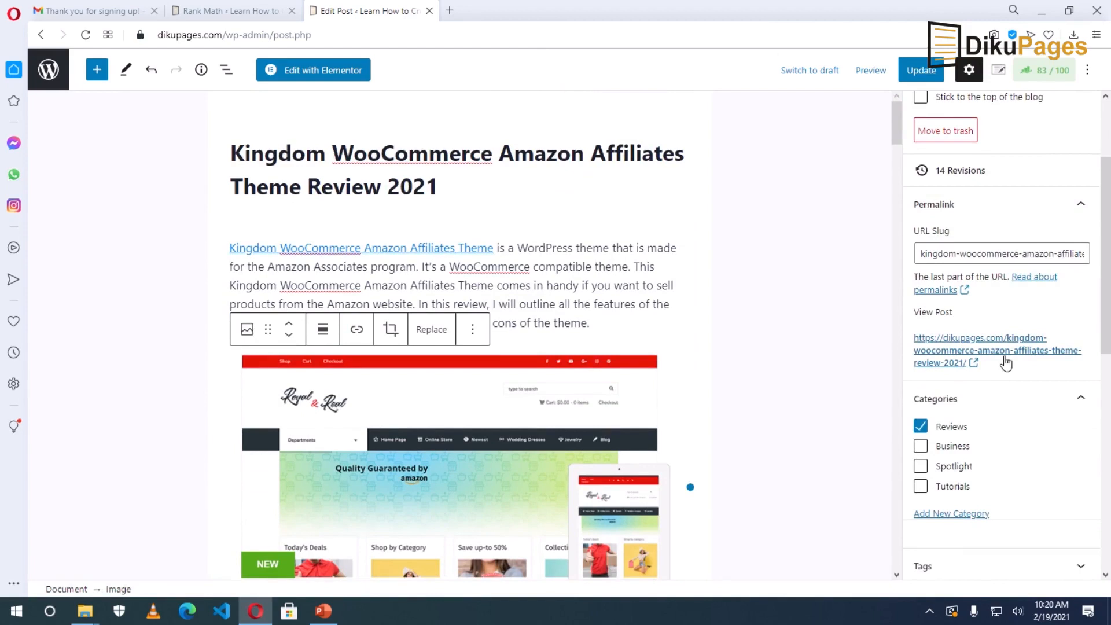
{"action": "left_click", "coordinate": [1065, 253]}
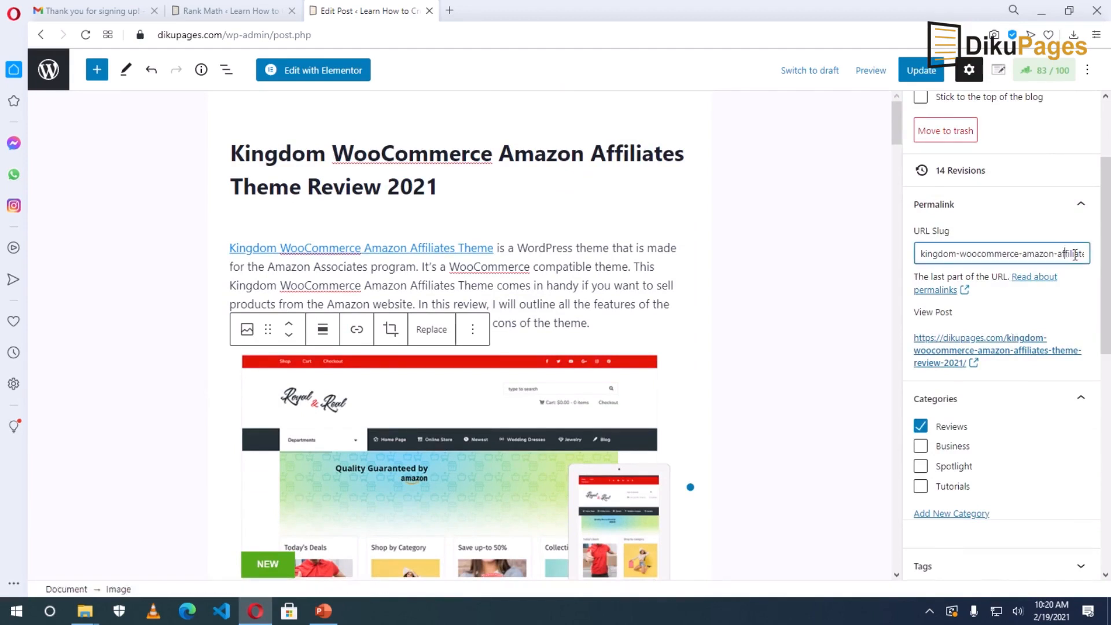
{"action": "key", "text": "Right"}
{"action": "key", "text": "Right"}
{"action": "key", "text": "Right"}
{"action": "key", "text": "Right"}
{"action": "key", "text": "Right"}
{"action": "key", "text": "Right"}
{"action": "key", "text": "Right"}
{"action": "key", "text": "Right"}
{"action": "key", "text": "Right"}
{"action": "key", "text": "Right"}
{"action": "key", "text": "Right"}
{"action": "key", "text": "Right"}
{"action": "key", "text": "Right"}
{"action": "key", "text": "Right"}
{"action": "key", "text": "Right"}
{"action": "key", "text": "Right"}
{"action": "key", "text": "Right"}
{"action": "key", "text": "Right"}
{"action": "key", "text": "Right"}
{"action": "key", "text": "Right"}
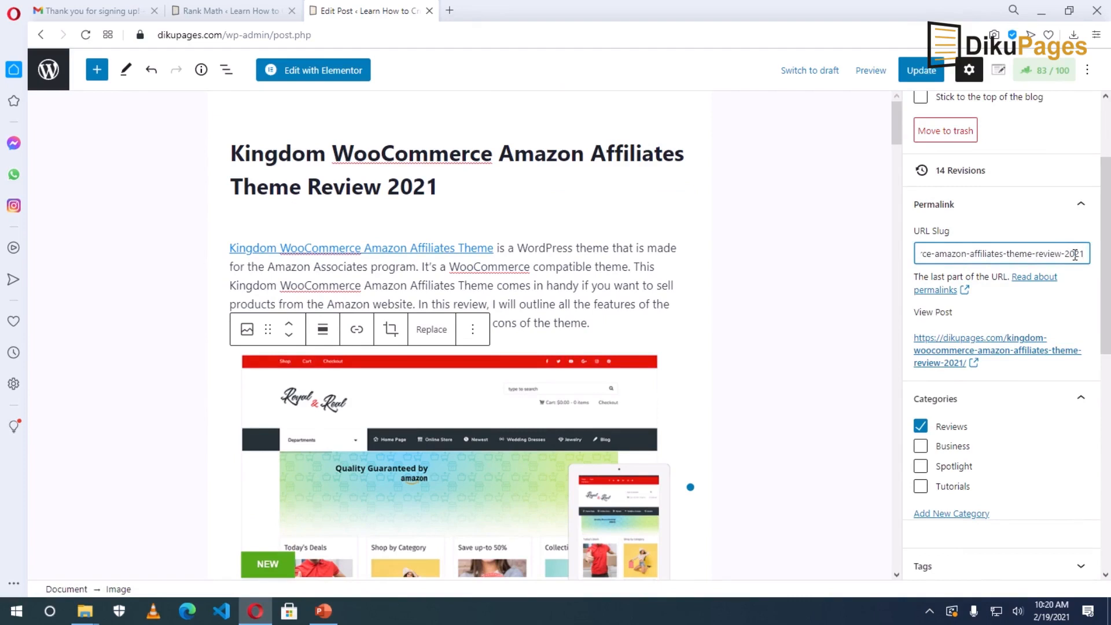
{"action": "key", "text": "BackSpace"}
{"action": "key", "text": "BackSpace"}
{"action": "key", "text": "BackSpace"}
{"action": "key", "text": "BackSpace"}
{"action": "key", "text": "BackSpace"}
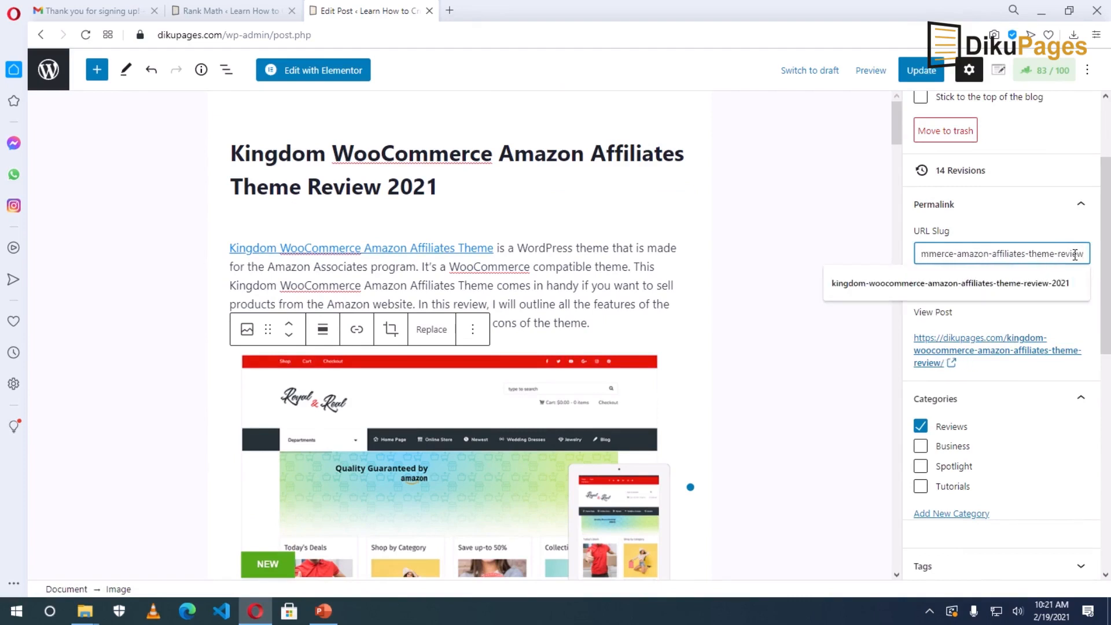
{"action": "left_click", "coordinate": [1020, 377]}
Update the post and recheck Rank Math's Additional checks, now scoring 87/100.
{"action": "left_click", "coordinate": [919, 77]}
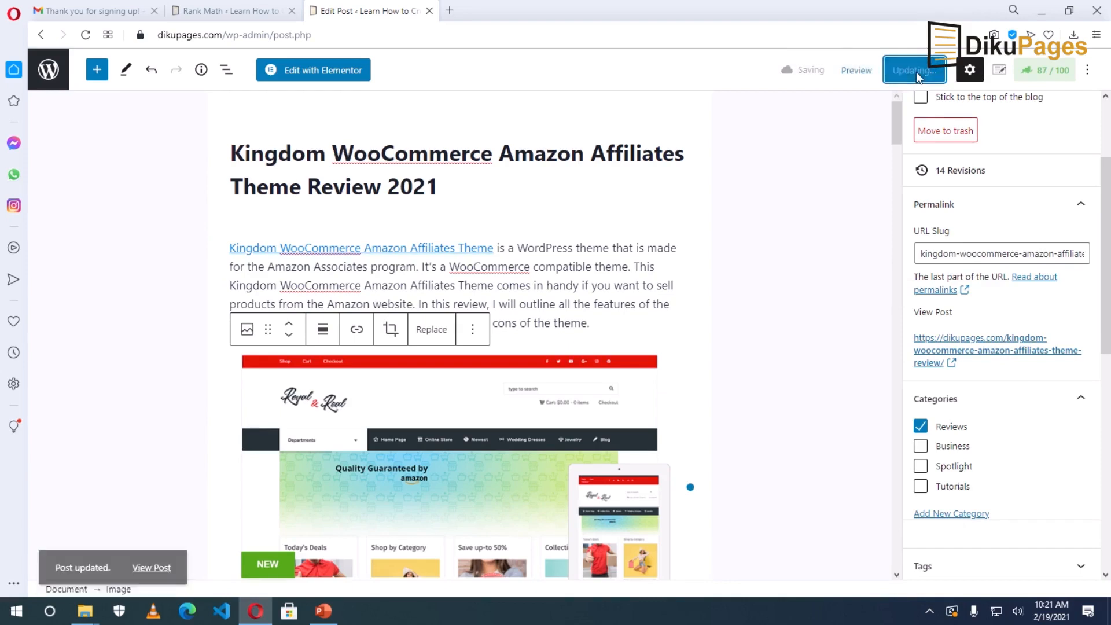
{"action": "left_click", "coordinate": [1043, 74]}
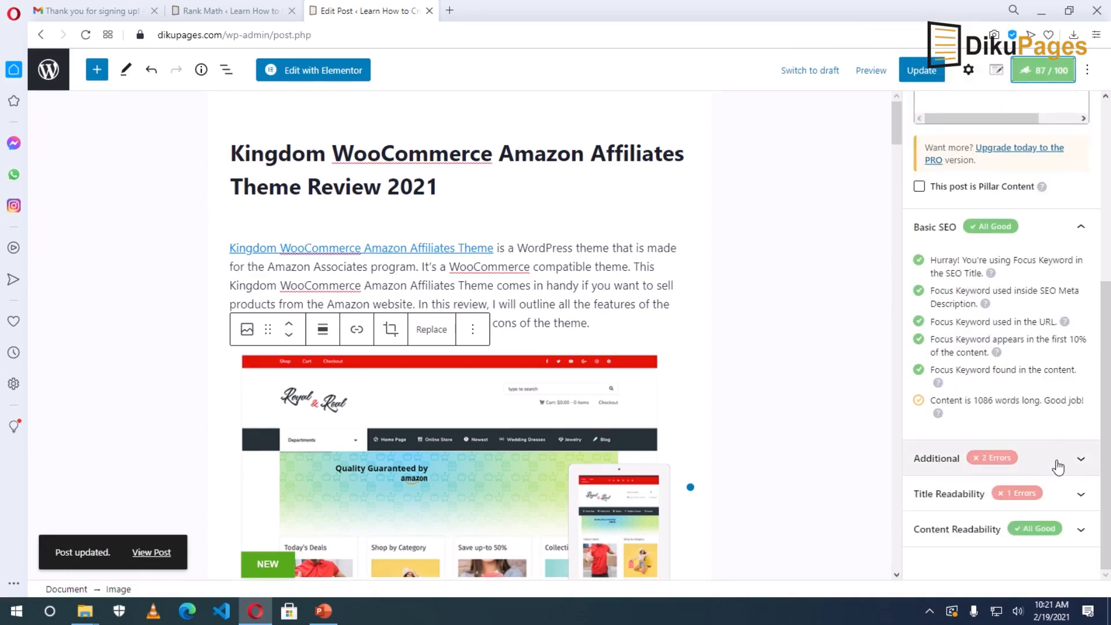
{"action": "left_click", "coordinate": [1054, 464]}
Add 'In this Kingdom WooCommerce Amazon Affiliates Theme review' to the intro paragraph's features sentence.
{"action": "scroll", "coordinate": [1021, 419], "scroll_direction": "down", "scroll_amount": 2}
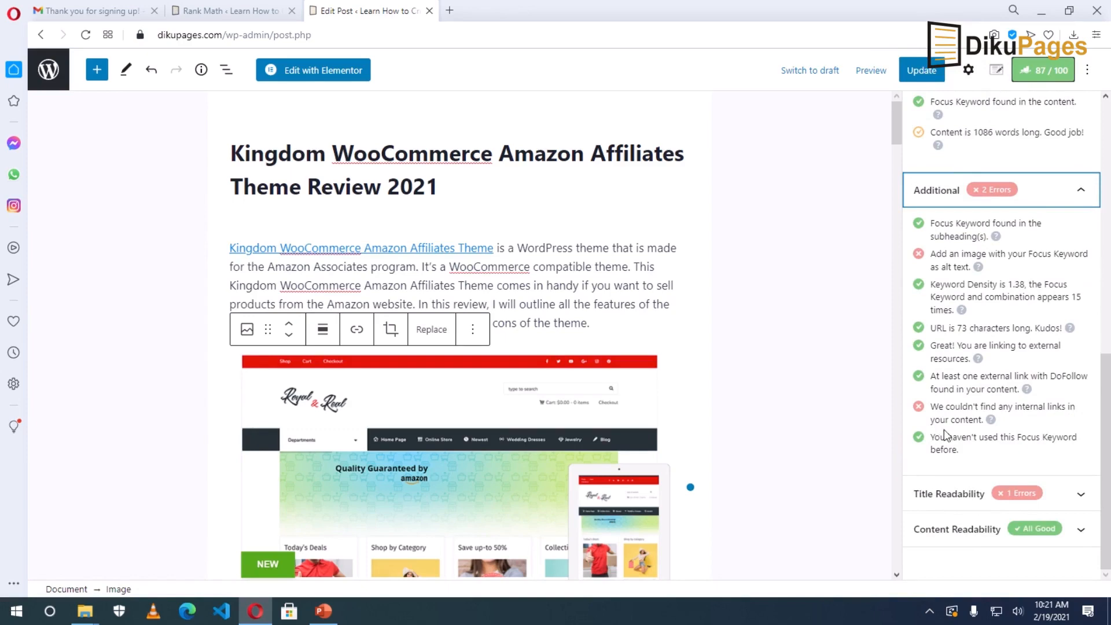
{"action": "left_click", "coordinate": [534, 285]}
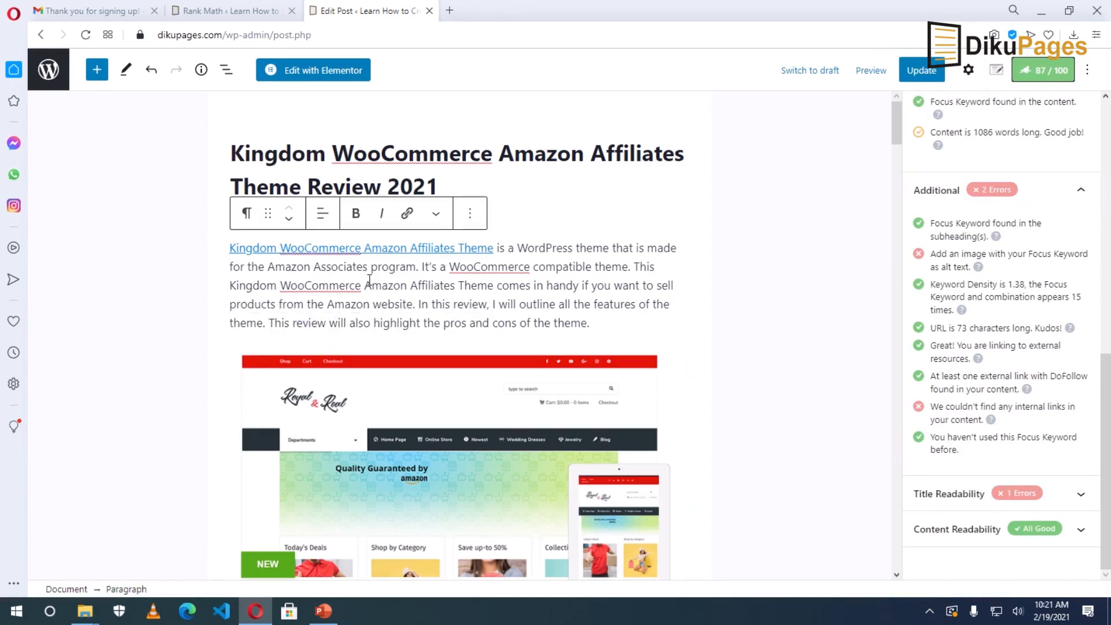
{"action": "scroll", "coordinate": [379, 284], "scroll_direction": "down", "scroll_amount": 6}
{"action": "scroll", "coordinate": [382, 288], "scroll_direction": "up", "scroll_amount": 6}
{"action": "scroll", "coordinate": [433, 299], "scroll_direction": "down", "scroll_amount": 11}
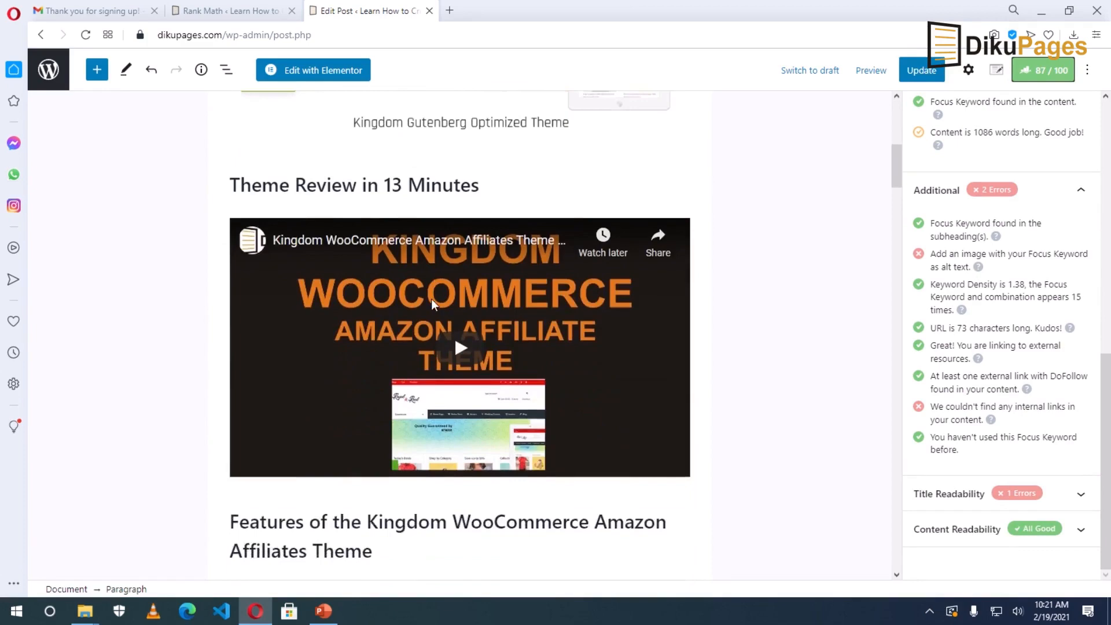
{"action": "scroll", "coordinate": [433, 301], "scroll_direction": "down", "scroll_amount": 5}
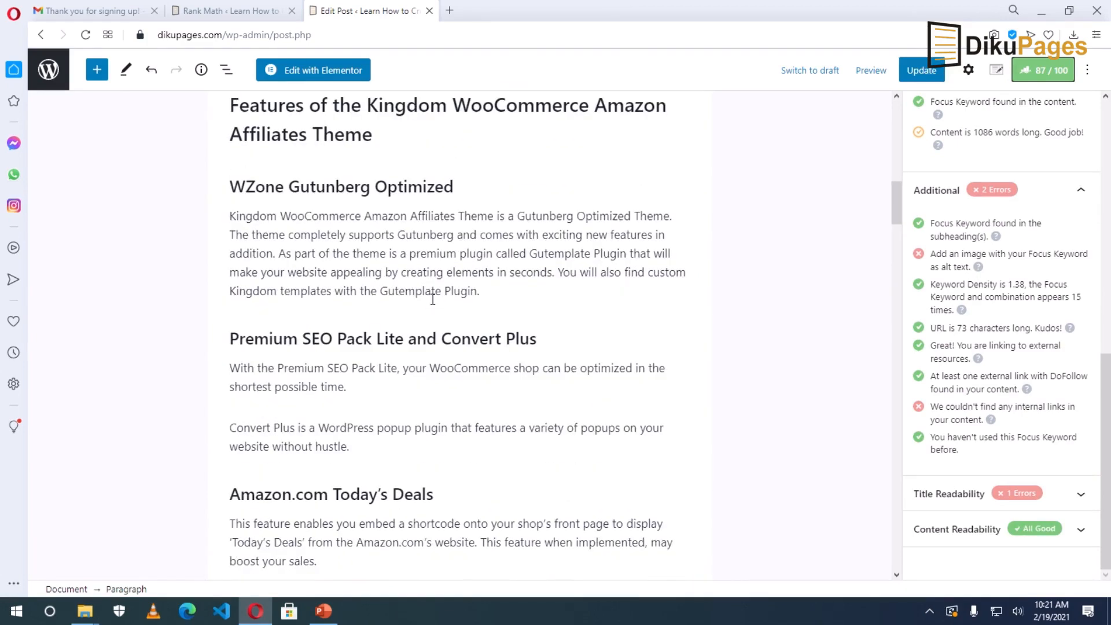
{"action": "scroll", "coordinate": [433, 300], "scroll_direction": "down", "scroll_amount": 6}
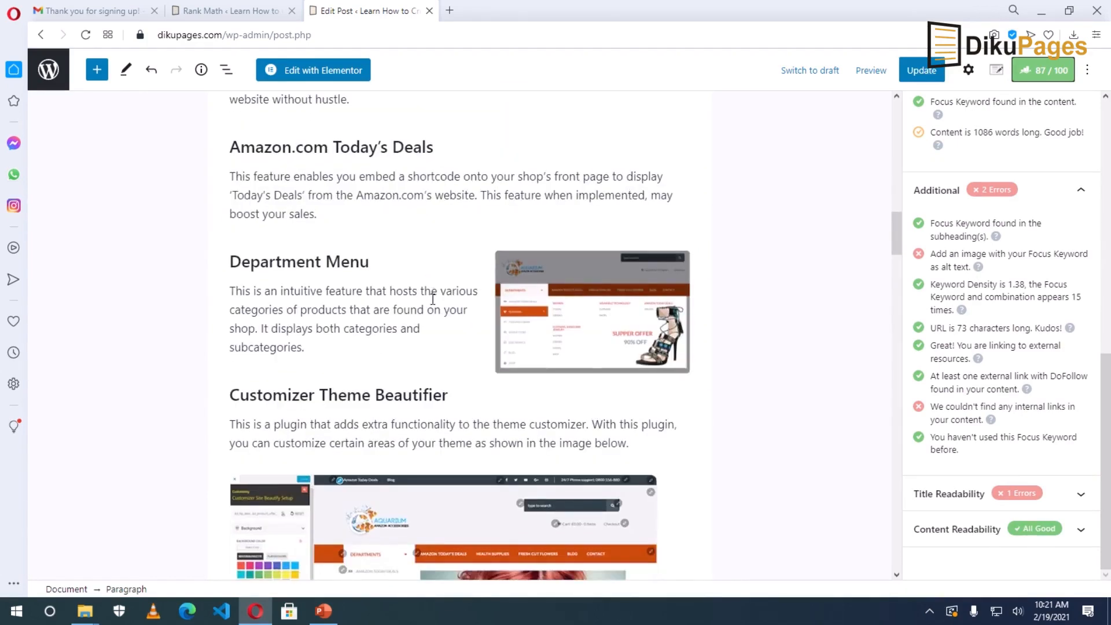
{"action": "scroll", "coordinate": [433, 300], "scroll_direction": "down", "scroll_amount": 9}
{"action": "scroll", "coordinate": [433, 299], "scroll_direction": "down", "scroll_amount": 15}
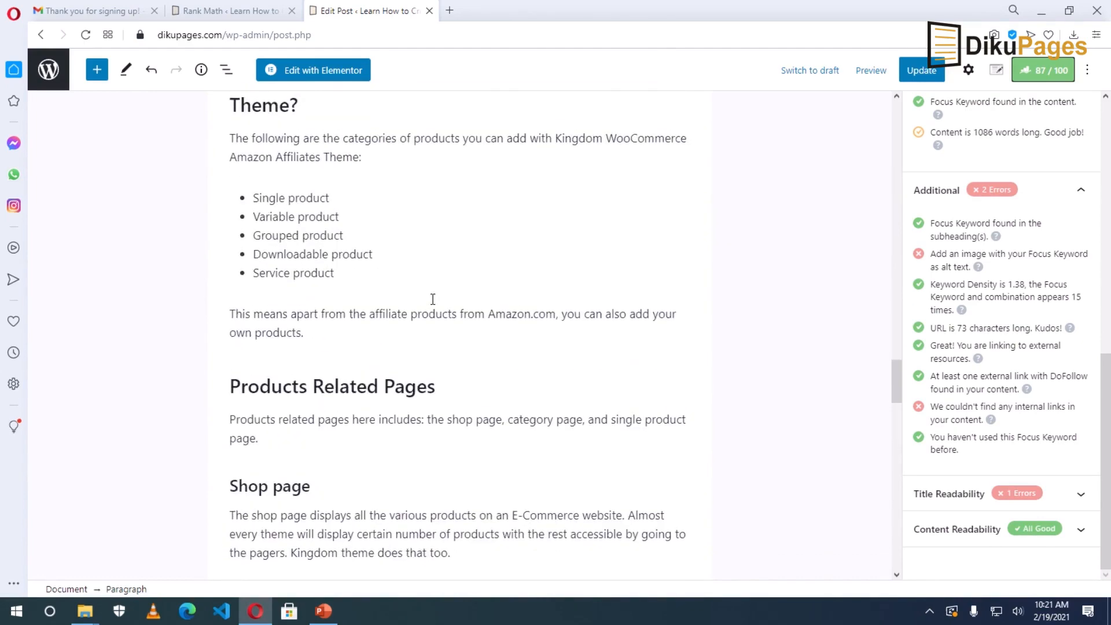
{"action": "scroll", "coordinate": [433, 300], "scroll_direction": "down", "scroll_amount": 15}
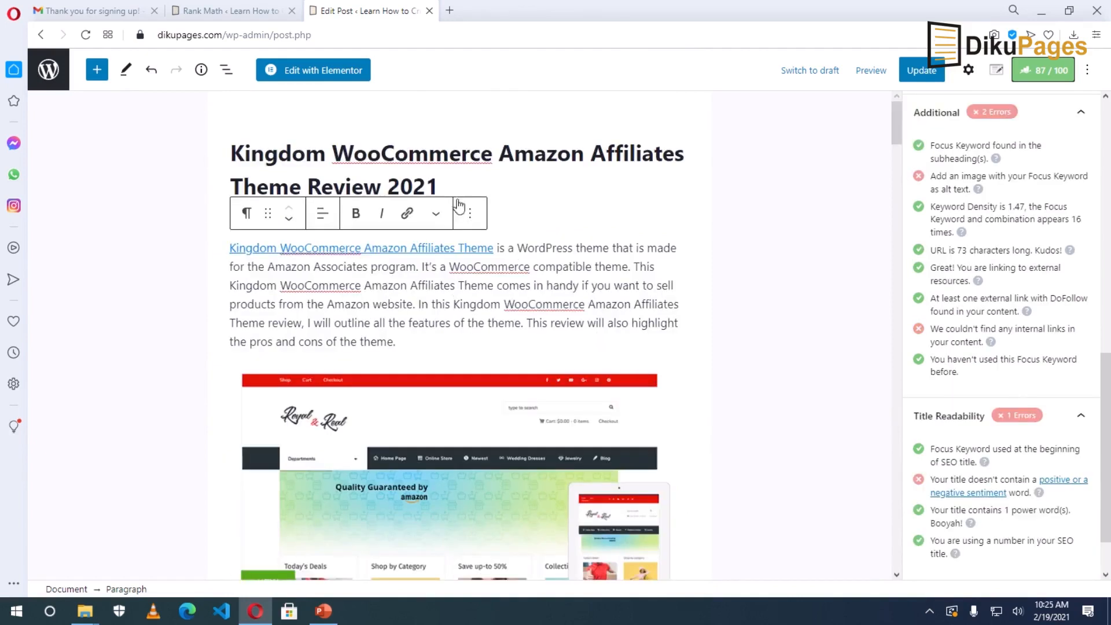
Append ': Does it Worth the Price?' to the end of the post title.
{"action": "left_click", "coordinate": [455, 182]}
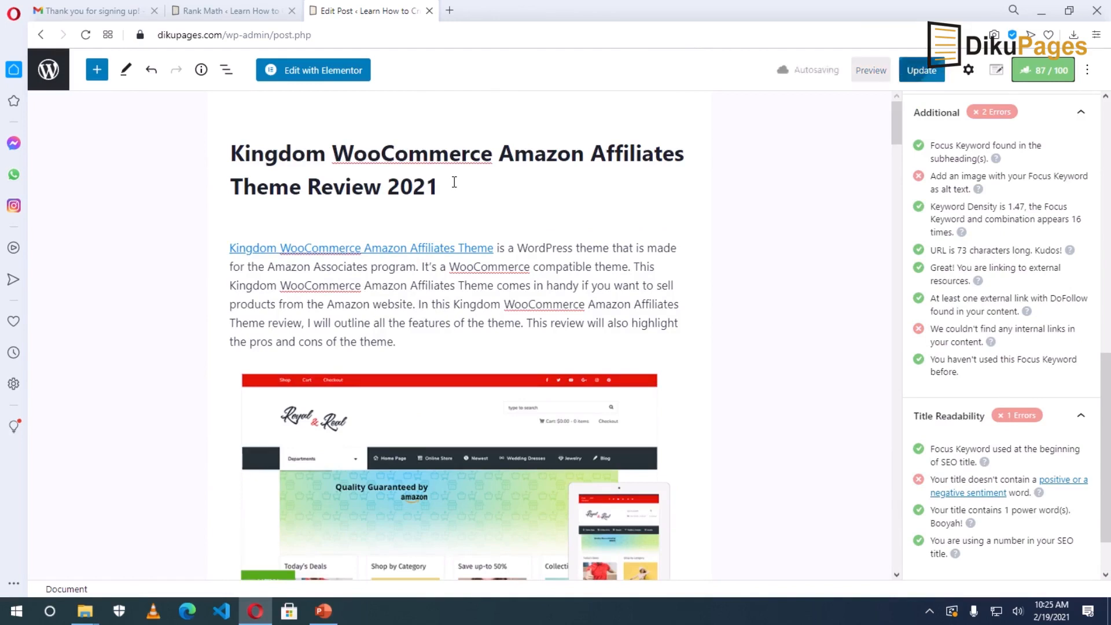
{"action": "type", "text": ":"}
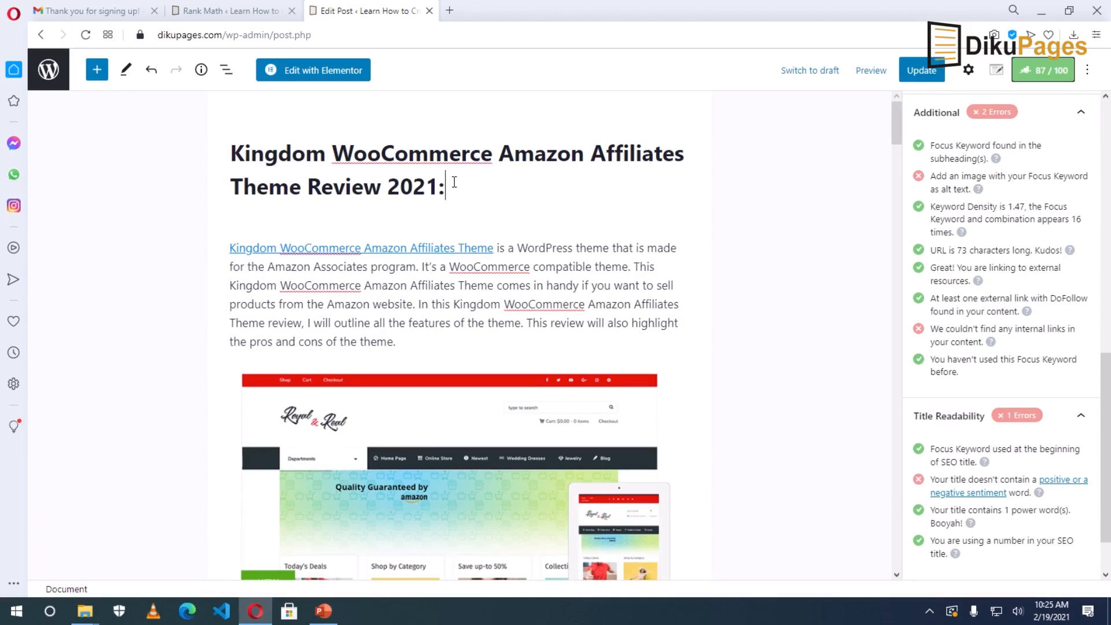
{"action": "type", "text": " D"}
{"action": "key", "text": "BackSpace"}
{"action": "type", "text": "Does it Wor"}
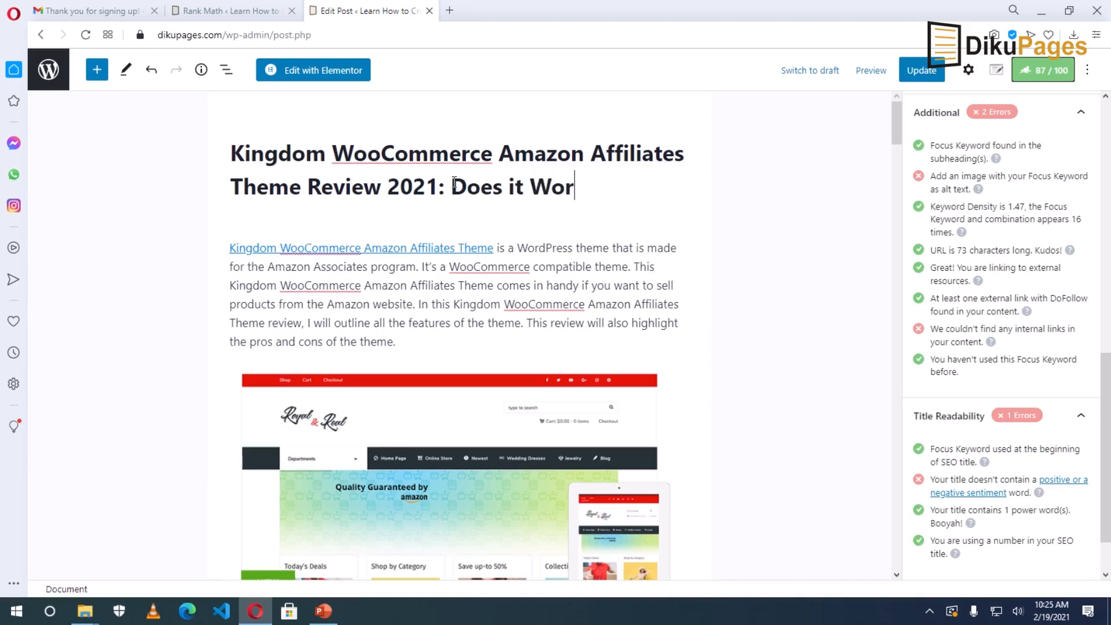
{"action": "type", "text": "th the "}
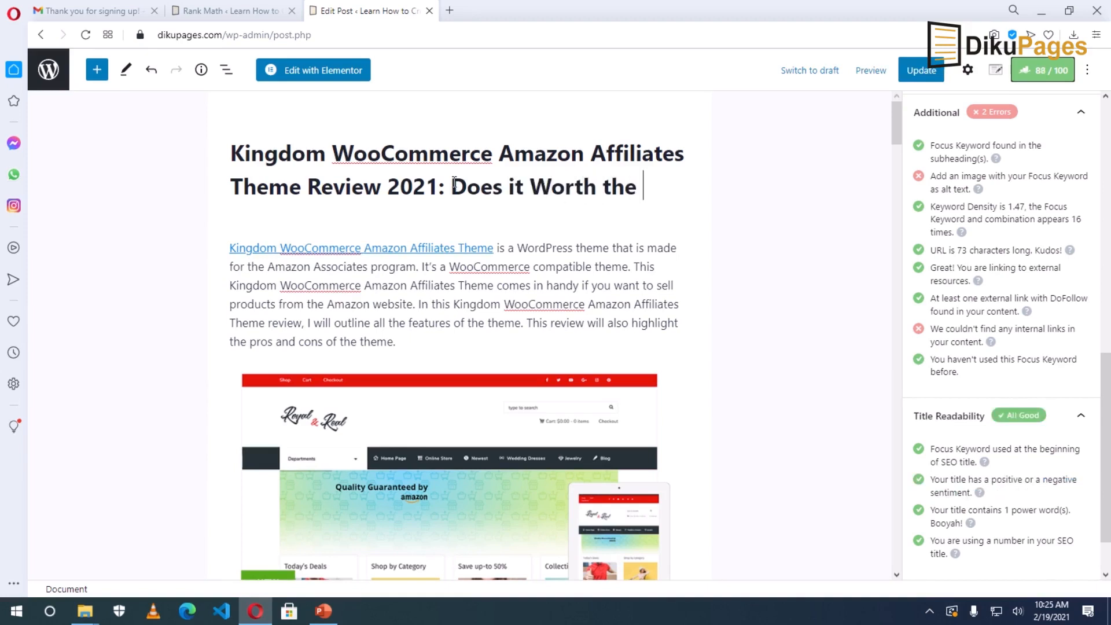
{"action": "type", "text": "Price?"}
Review the Rank Math sidebar to confirm Title Readability passes at 88/100.
{"action": "scroll", "coordinate": [570, 338], "scroll_direction": "down", "scroll_amount": 5}
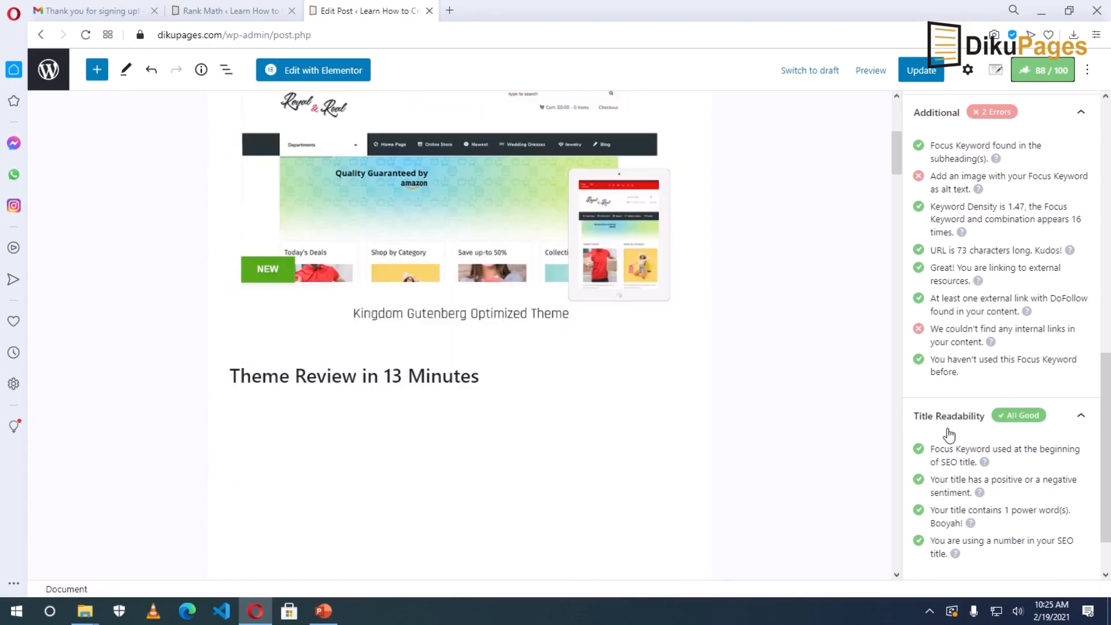
{"action": "scroll", "coordinate": [952, 440], "scroll_direction": "down", "scroll_amount": 1}
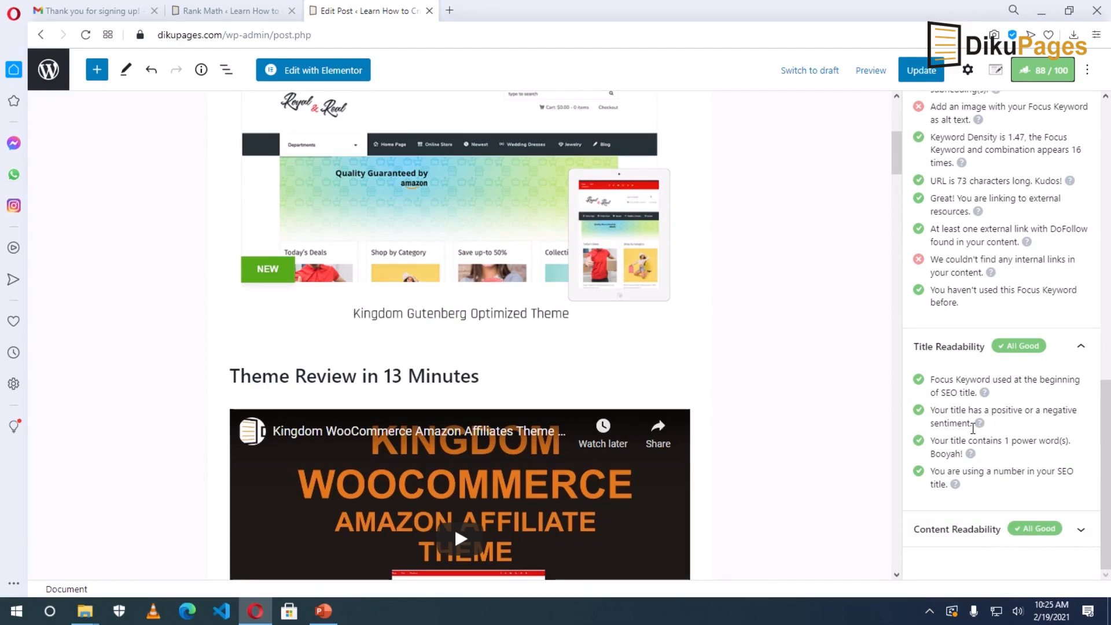
{"action": "scroll", "coordinate": [973, 428], "scroll_direction": "up", "scroll_amount": 3}
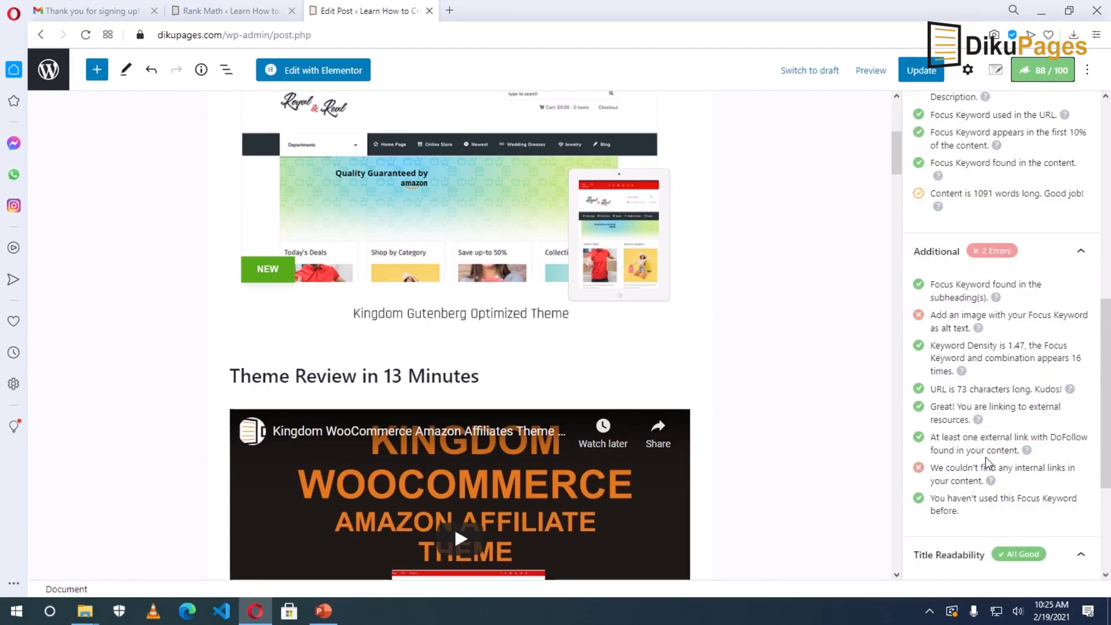
{"action": "double_click", "coordinate": [1018, 314]}
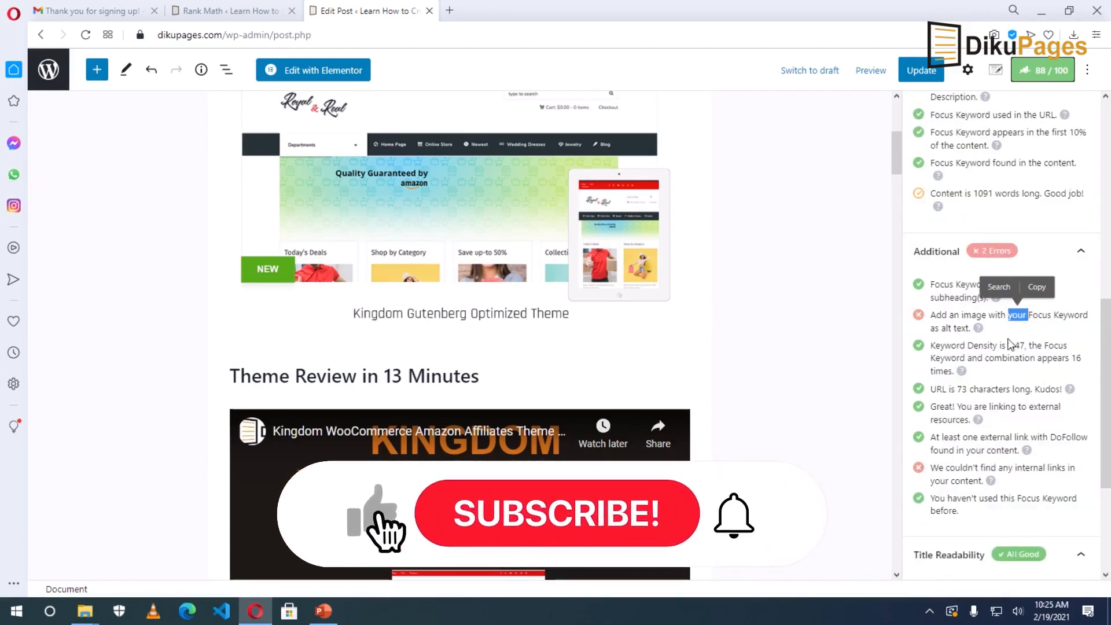
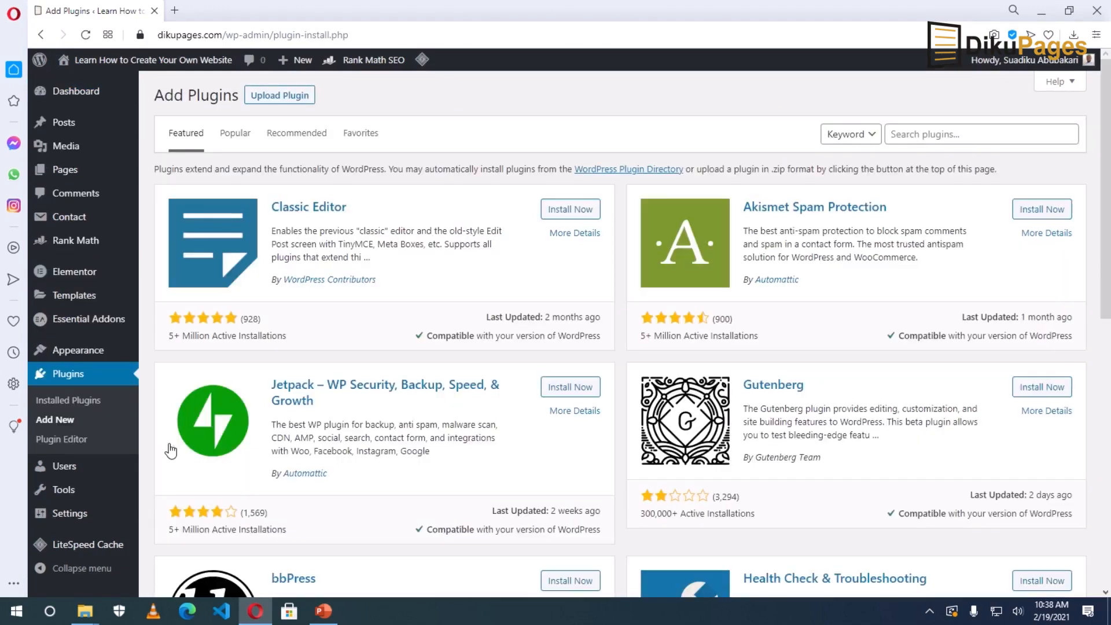
Search for 'sassy social share', then install and activate the Sassy Social Share plugin.
{"action": "left_click", "coordinate": [930, 136]}
{"action": "type", "text": "sassy"}
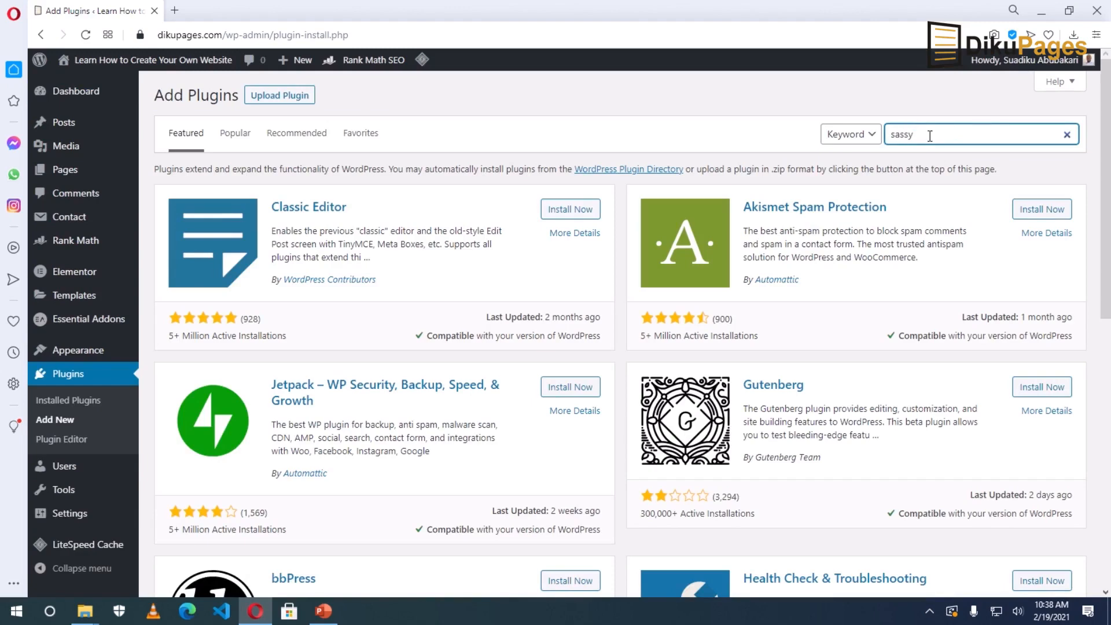
{"action": "type", "text": " social share"}
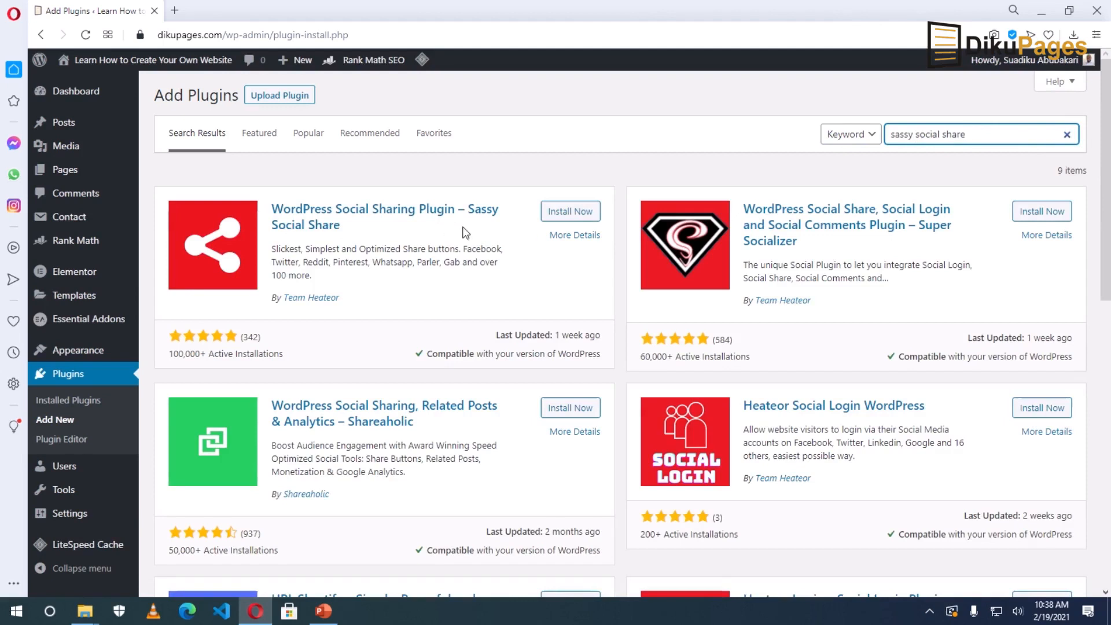
{"action": "left_click", "coordinate": [560, 214]}
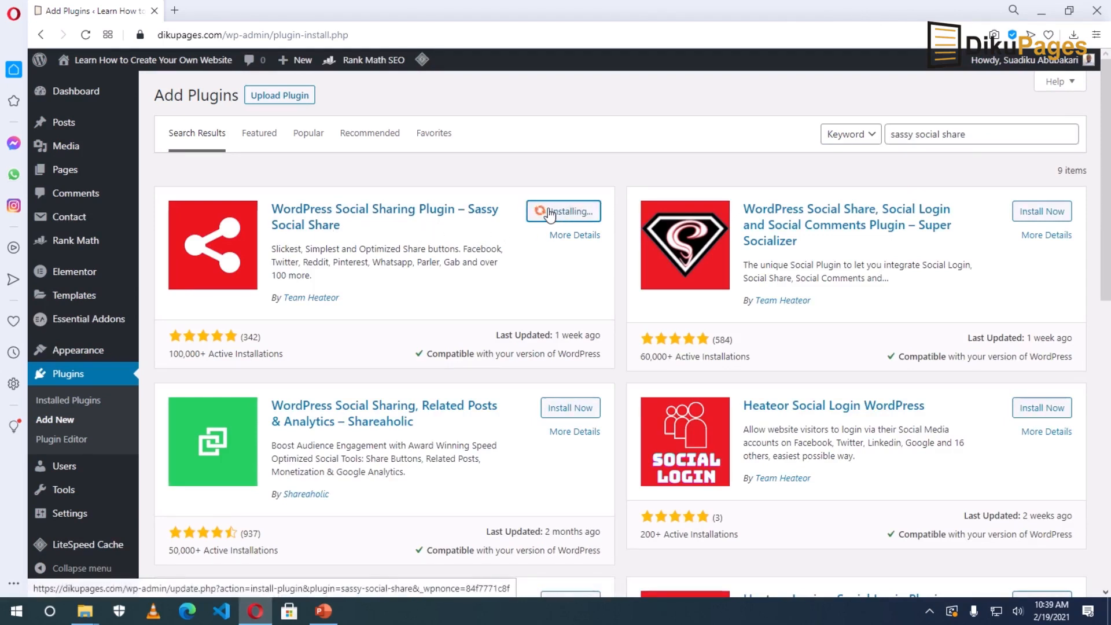
{"action": "left_click", "coordinate": [576, 211]}
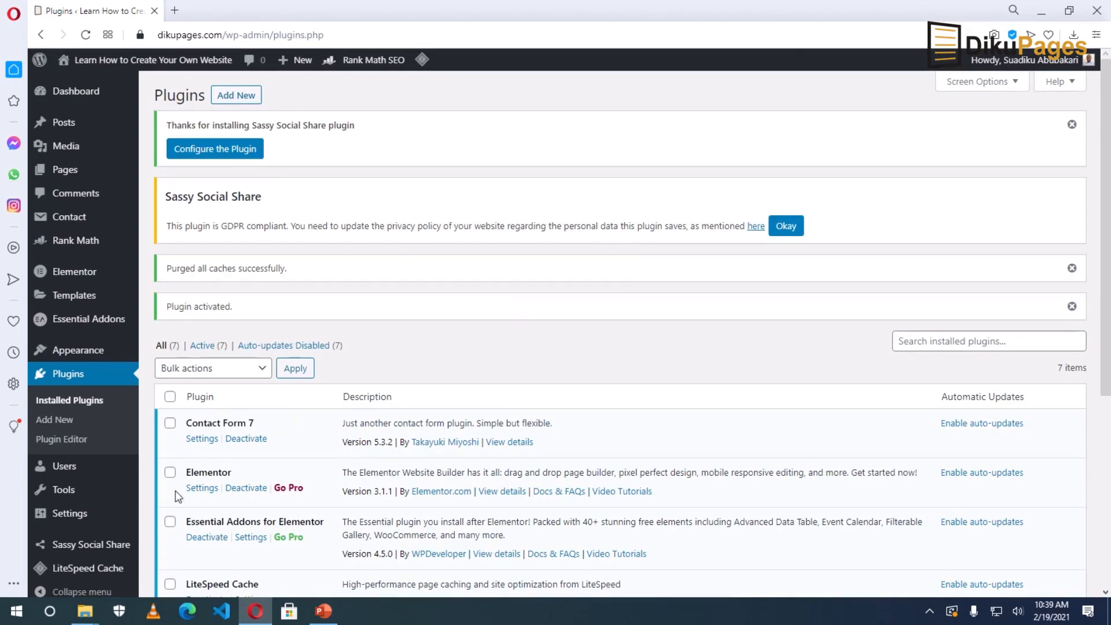
Open Sassy Social Share's Standard Interface settings and scroll to the sharing services list.
{"action": "left_click", "coordinate": [85, 545]}
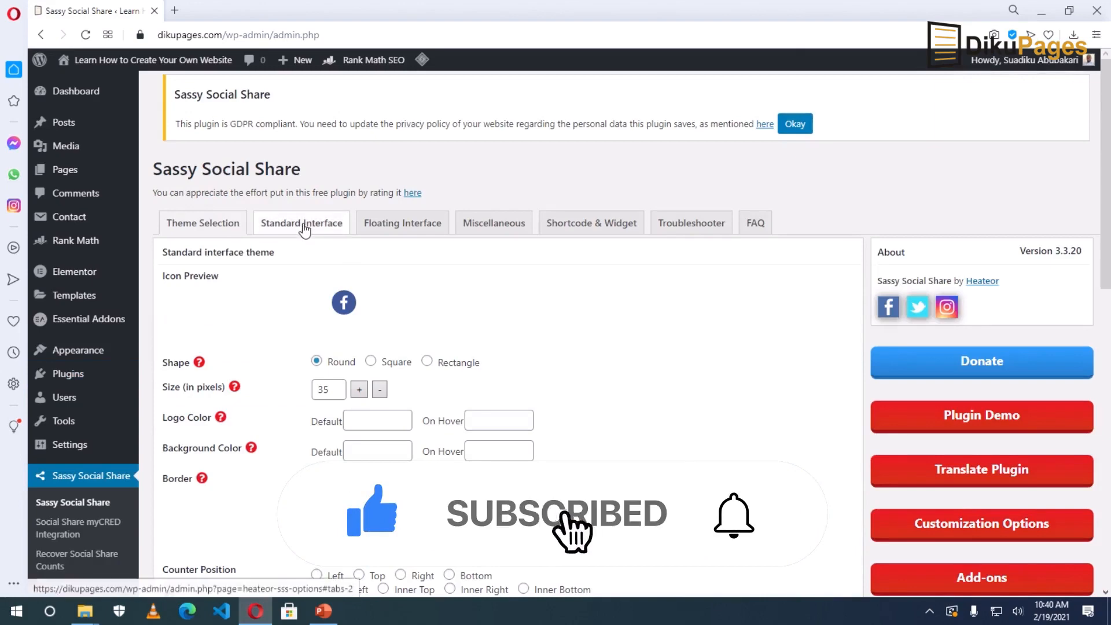
{"action": "left_click", "coordinate": [303, 226]}
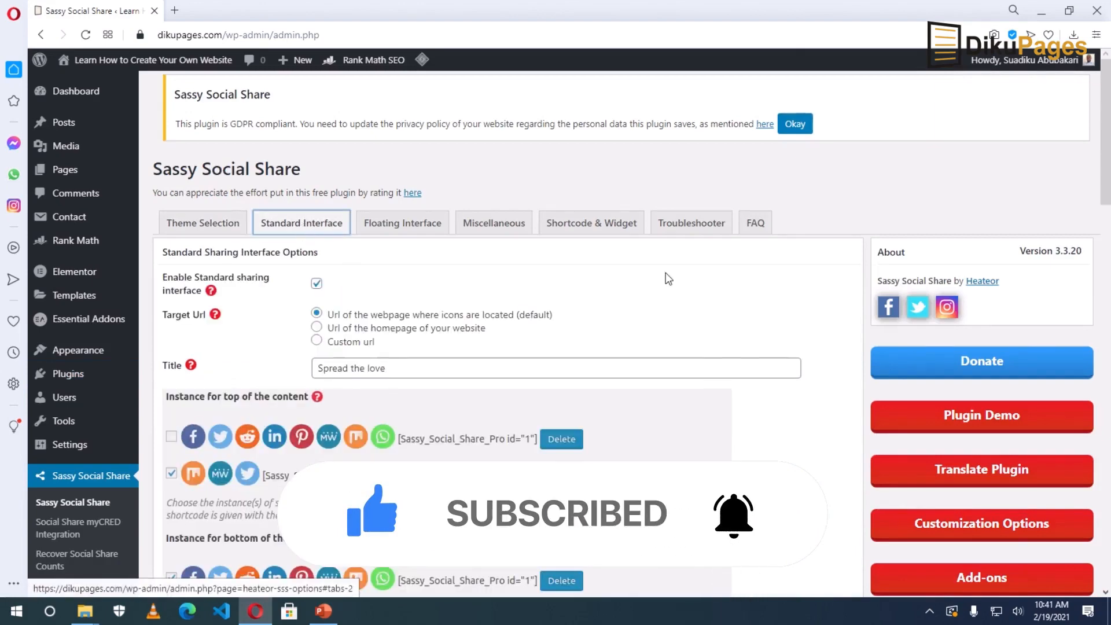
{"action": "scroll", "coordinate": [668, 279], "scroll_direction": "down", "scroll_amount": 8}
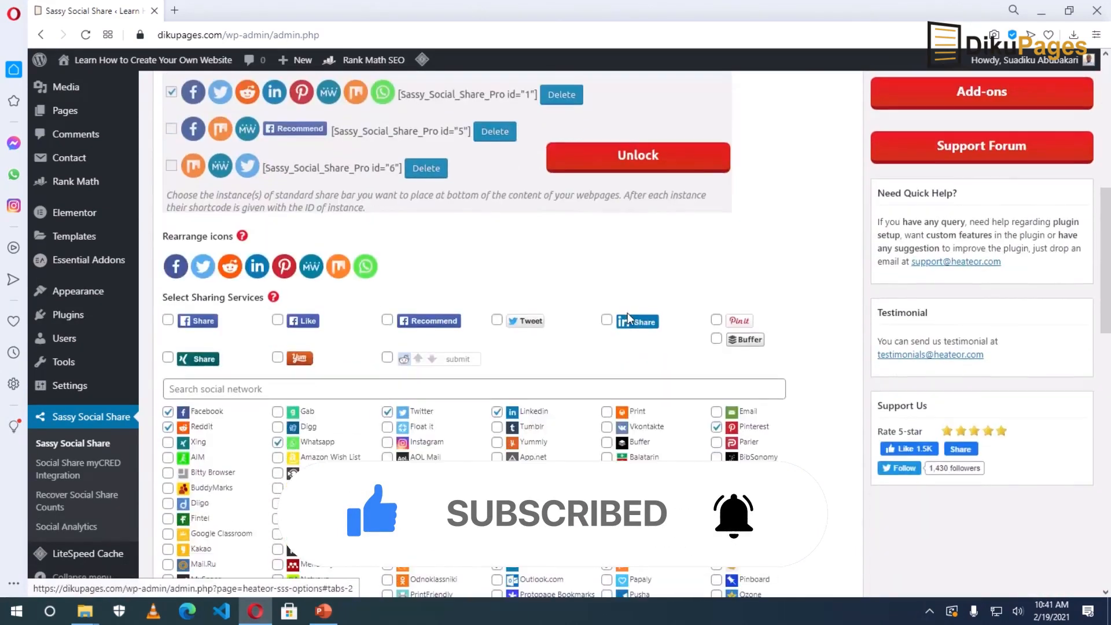
{"action": "scroll", "coordinate": [250, 375], "scroll_direction": "down", "scroll_amount": 1}
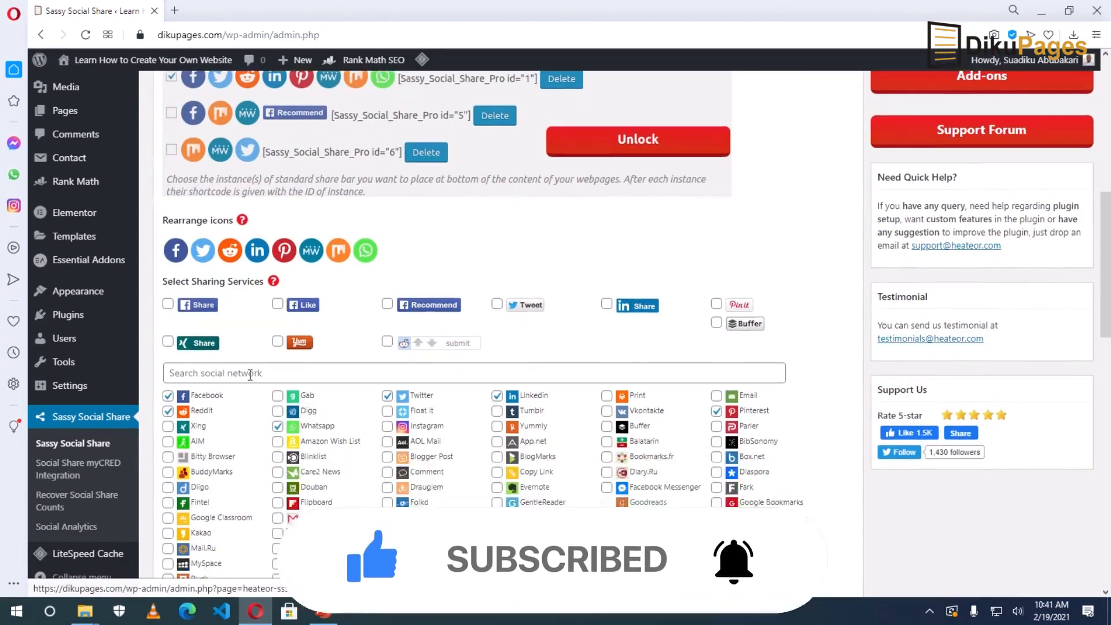
{"action": "scroll", "coordinate": [250, 375], "scroll_direction": "down", "scroll_amount": 2}
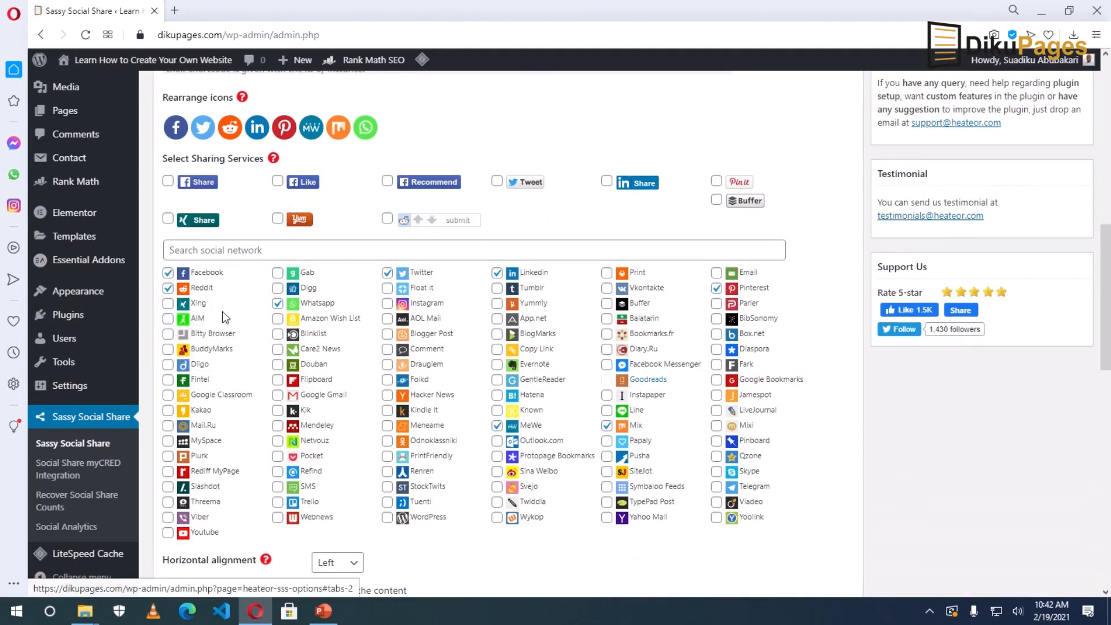
{"action": "scroll", "coordinate": [268, 353], "scroll_direction": "down", "scroll_amount": 1}
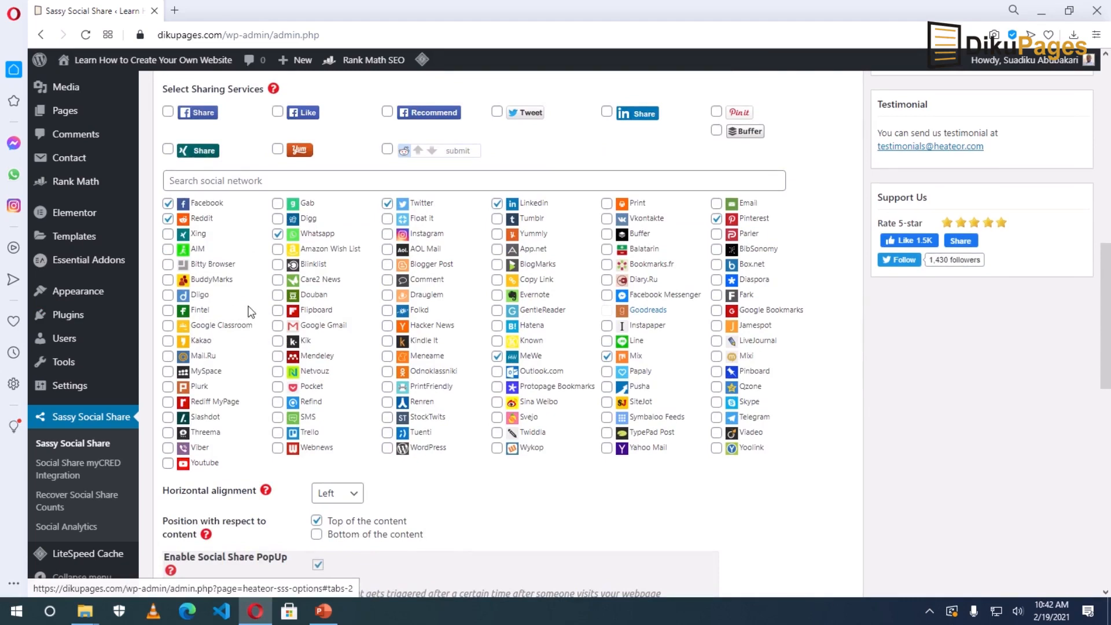
Remove Mix and MeWe, add Instagram to the sharing services, and save.
{"action": "left_click", "coordinate": [607, 356]}
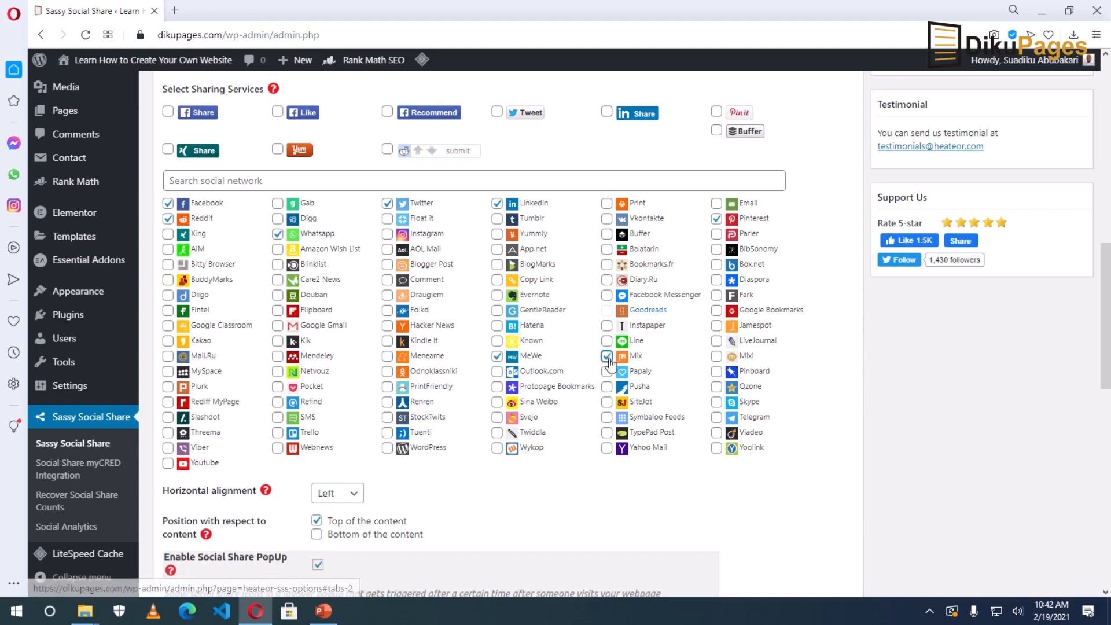
{"action": "left_click", "coordinate": [497, 356]}
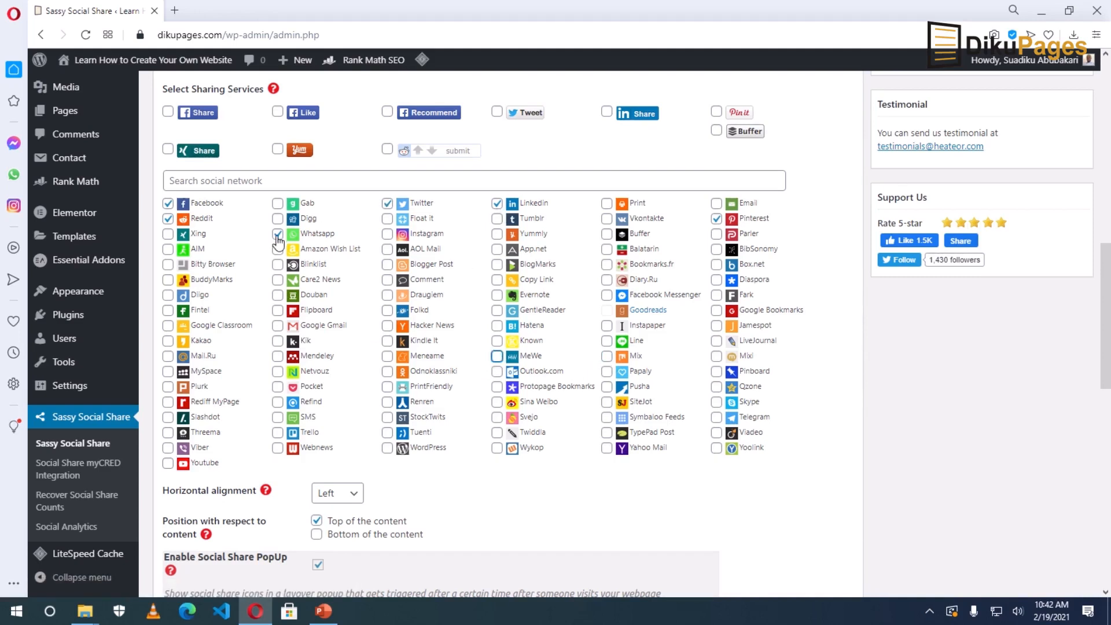
{"action": "left_click", "coordinate": [167, 220]}
{"action": "left_click", "coordinate": [167, 220]}
{"action": "left_click", "coordinate": [387, 234]}
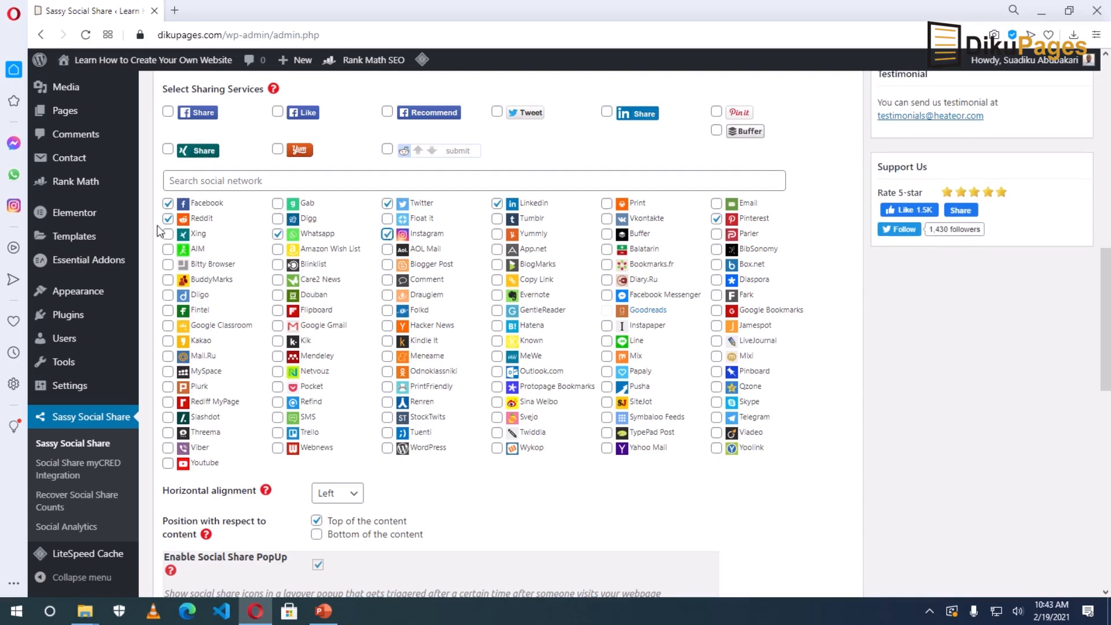
{"action": "scroll", "coordinate": [510, 515], "scroll_direction": "down", "scroll_amount": 20}
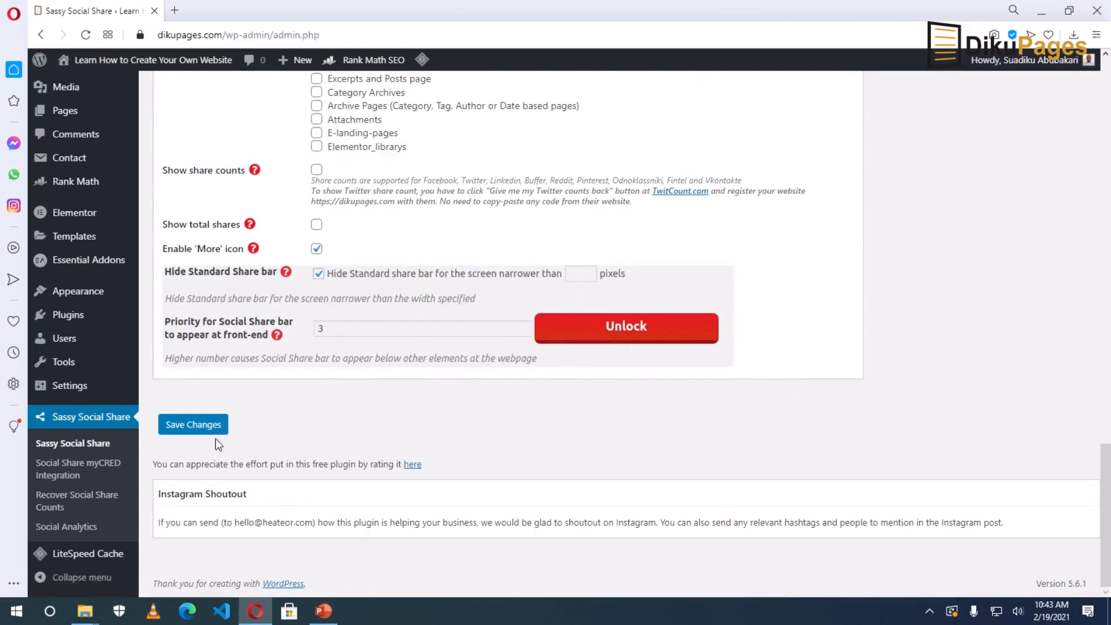
{"action": "left_click", "coordinate": [200, 432]}
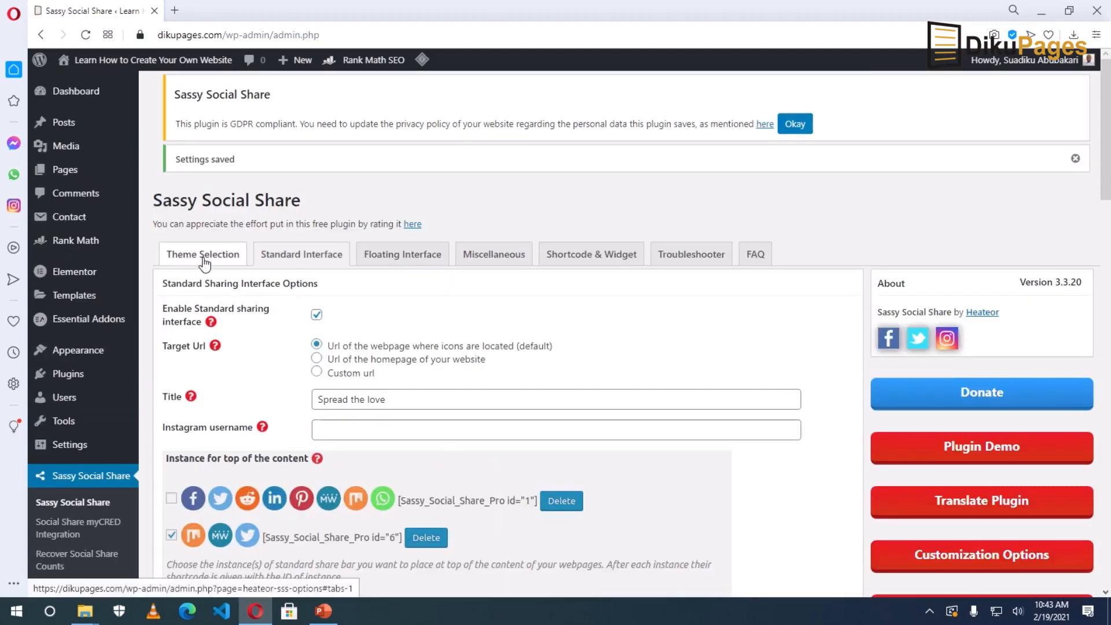
Set the share icon theme to Rectangle, 70 px wide by 35 px tall, save, and show Floating Interface.
{"action": "left_click", "coordinate": [206, 260]}
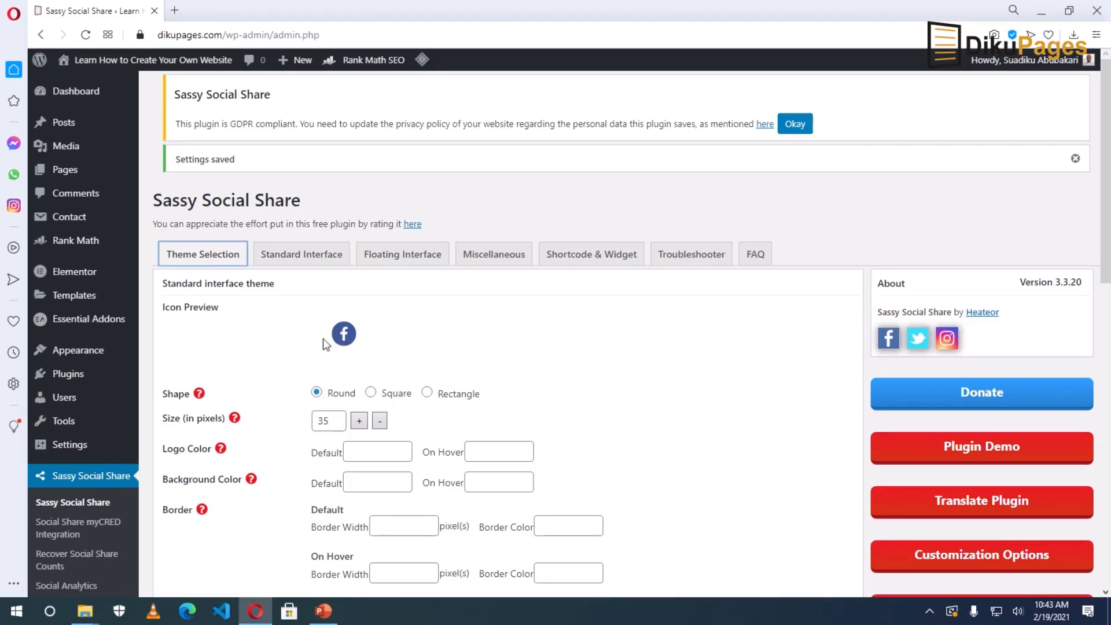
{"action": "left_click", "coordinate": [370, 392]}
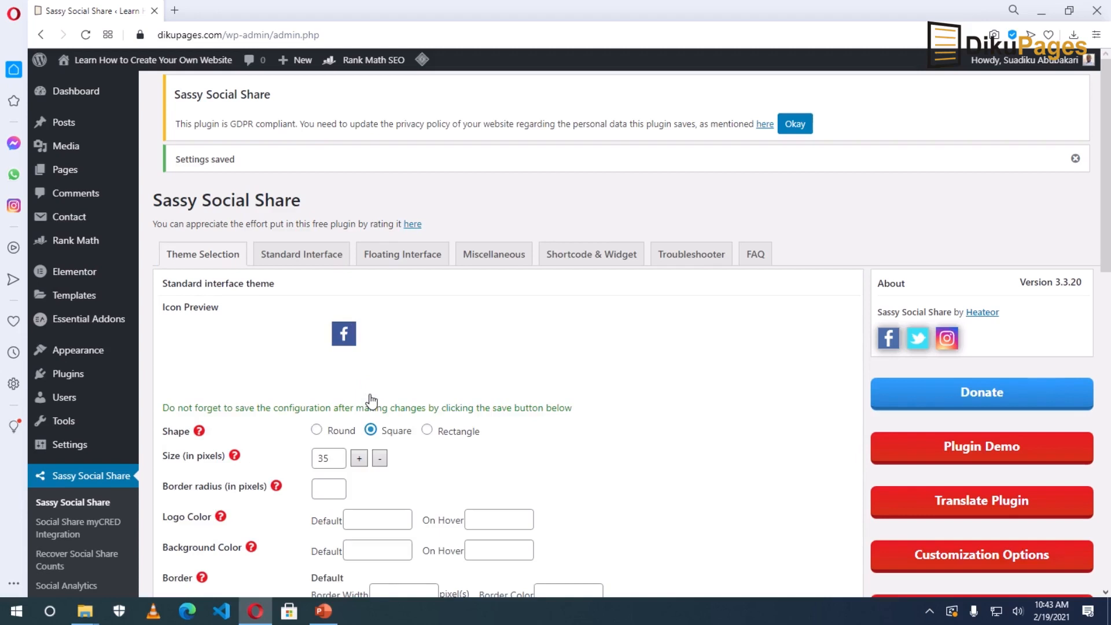
{"action": "left_click", "coordinate": [427, 431]}
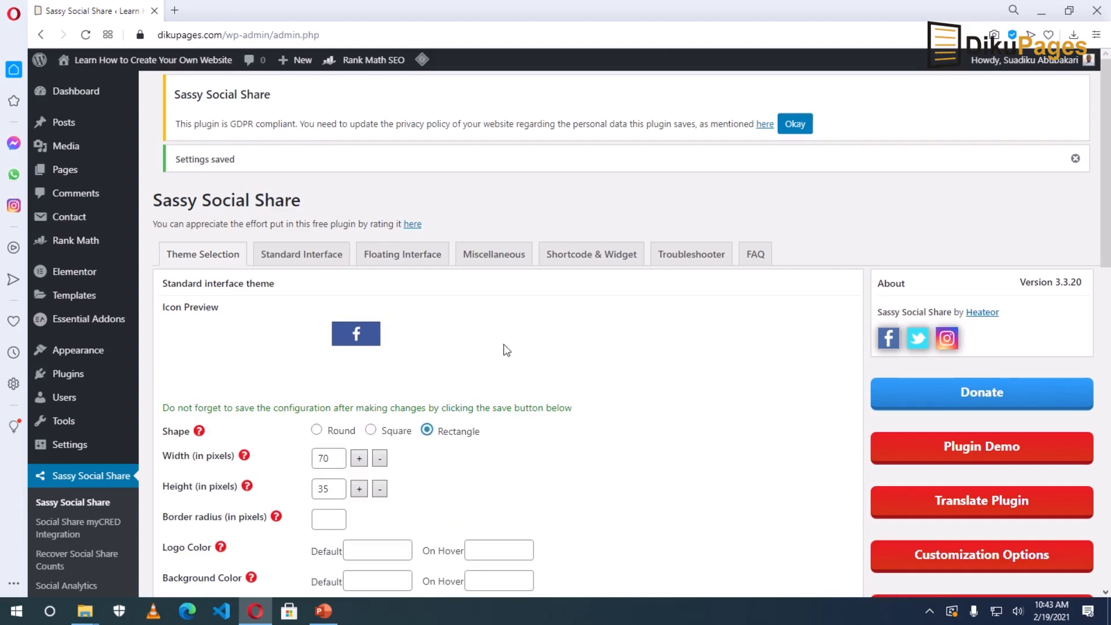
{"action": "left_click", "coordinate": [334, 462]}
{"action": "left_click", "coordinate": [336, 491]}
{"action": "scroll", "coordinate": [463, 484], "scroll_direction": "down", "scroll_amount": 9}
{"action": "scroll", "coordinate": [463, 484], "scroll_direction": "up", "scroll_amount": 10}
{"action": "scroll", "coordinate": [425, 503], "scroll_direction": "down", "scroll_amount": 10}
{"action": "left_click", "coordinate": [201, 426]}
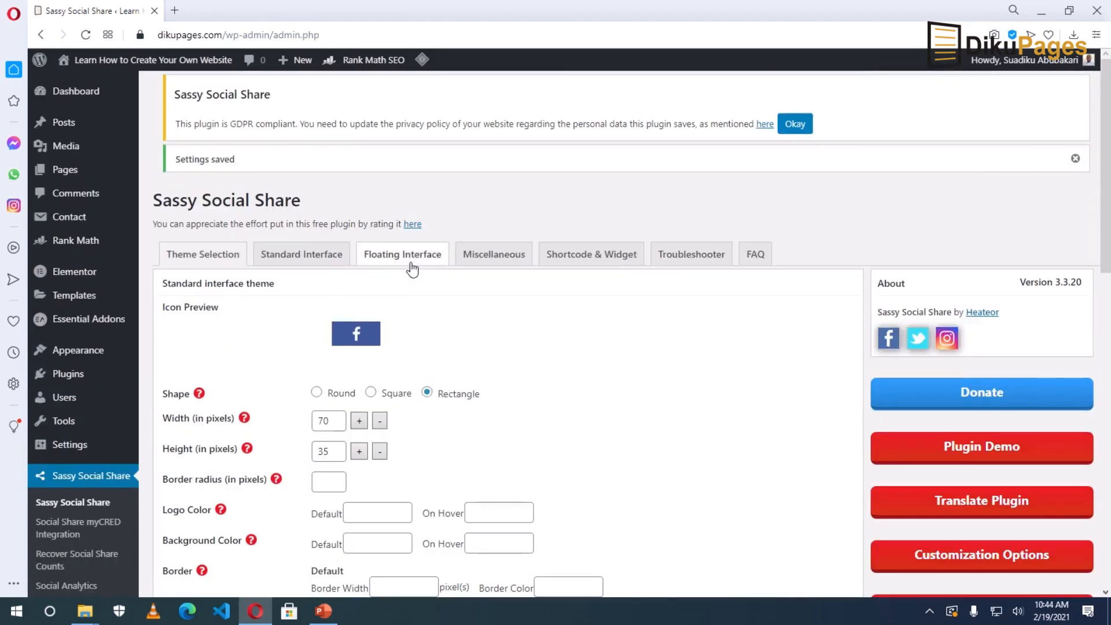
{"action": "left_click", "coordinate": [411, 266]}
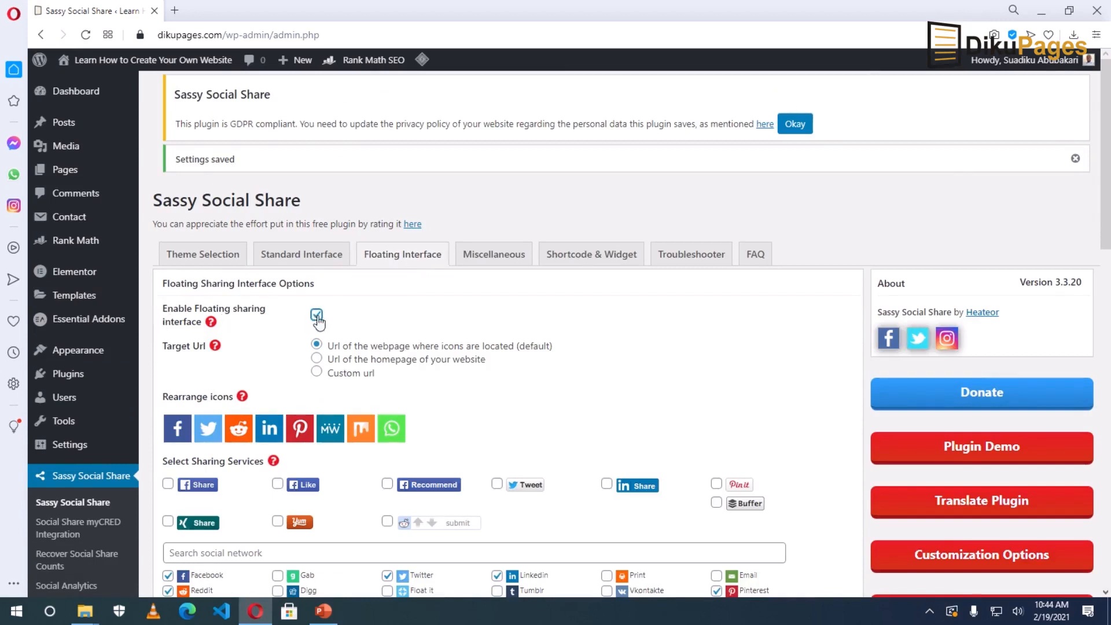
Disable the floating share bar, save, and open the live site in a background tab.
{"action": "left_click", "coordinate": [317, 316]}
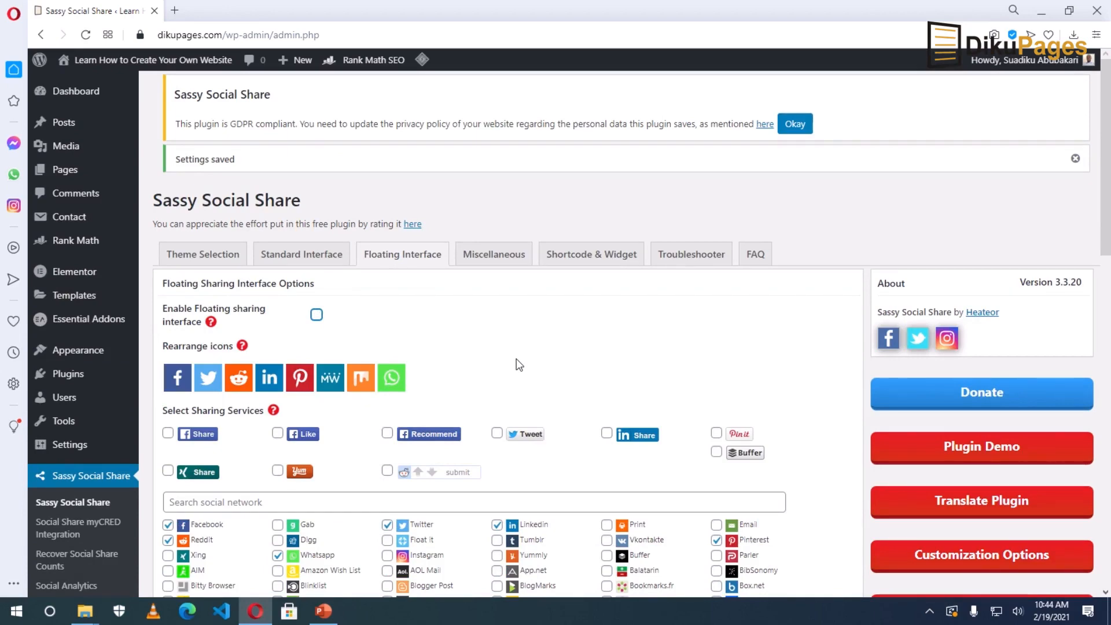
{"action": "scroll", "coordinate": [519, 365], "scroll_direction": "down", "scroll_amount": 15}
{"action": "left_click", "coordinate": [191, 426]}
{"action": "mouse_move", "coordinate": [108, 72]}
{"action": "middle_click", "coordinate": [108, 69]}
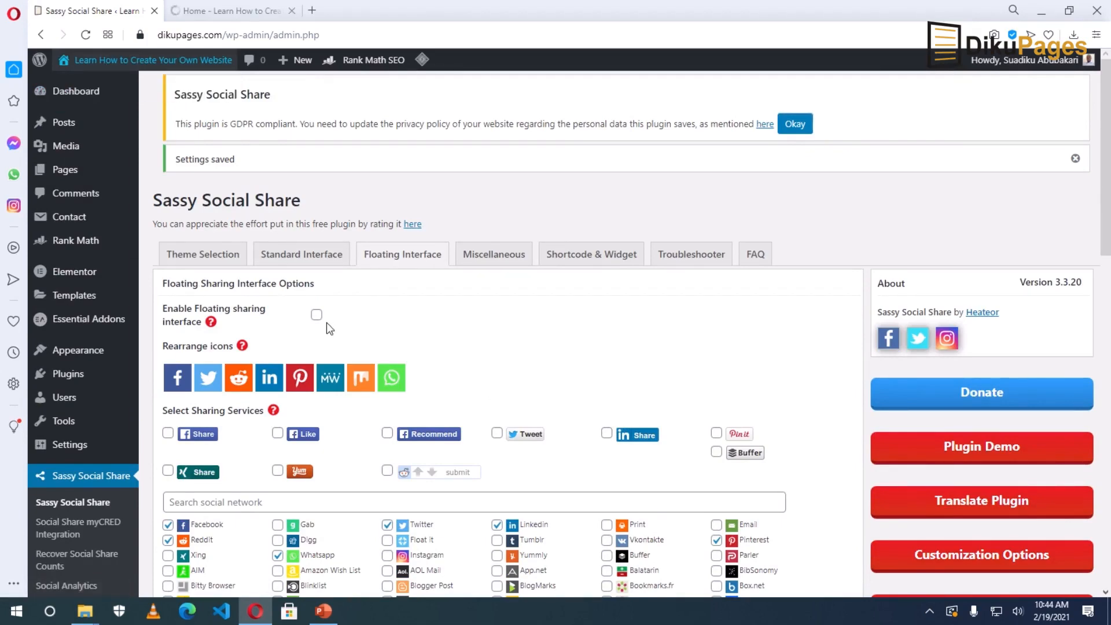
On the live site, check the About and Blog pages, then view the Kingdom WooCommerce review post.
{"action": "key", "text": "ctrl+Tab"}
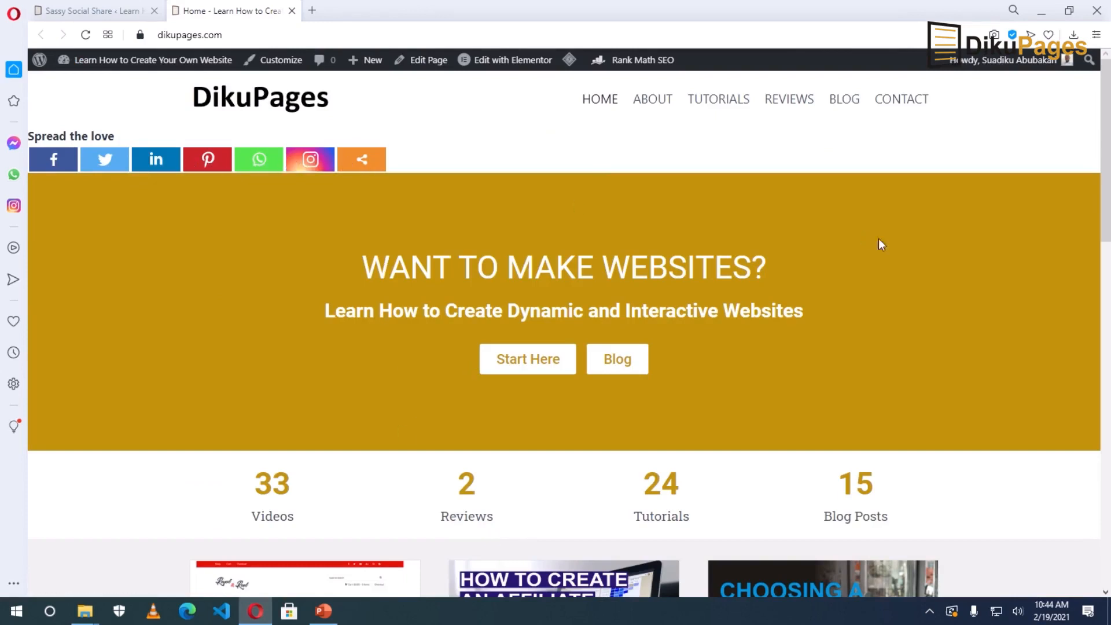
{"action": "left_click", "coordinate": [646, 100]}
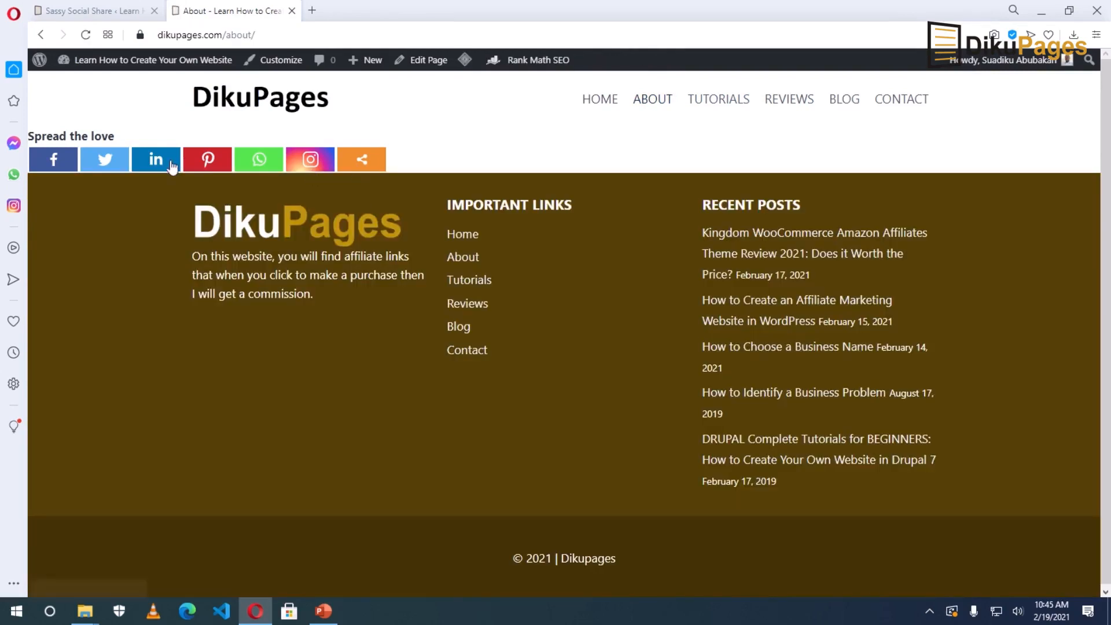
{"action": "left_click", "coordinate": [845, 103]}
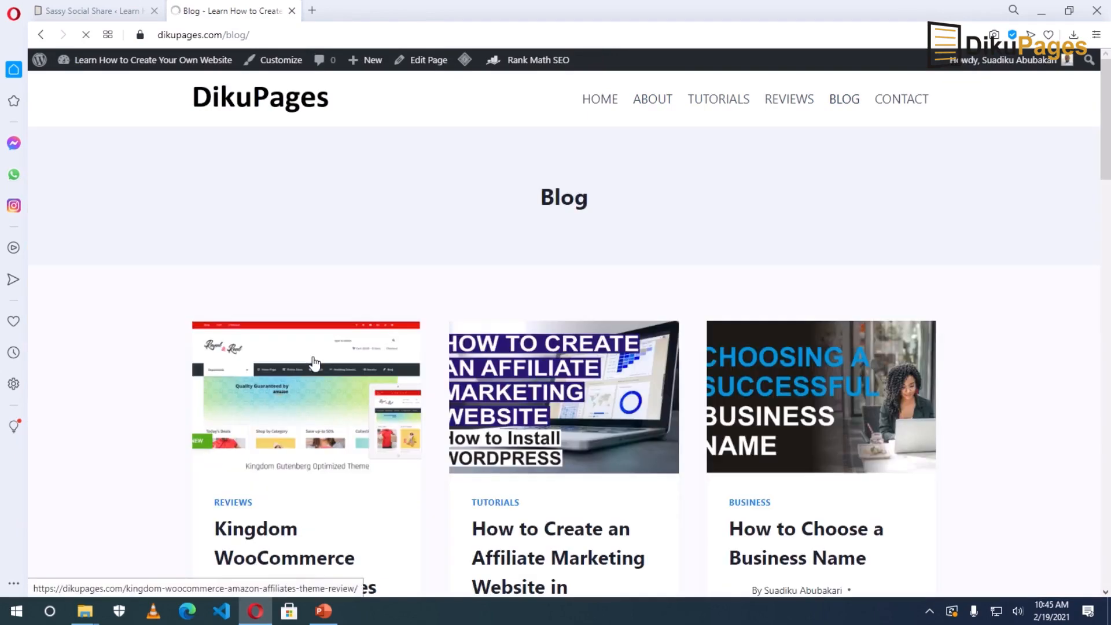
{"action": "left_click", "coordinate": [313, 363]}
{"action": "scroll", "coordinate": [214, 424], "scroll_direction": "down", "scroll_amount": 5}
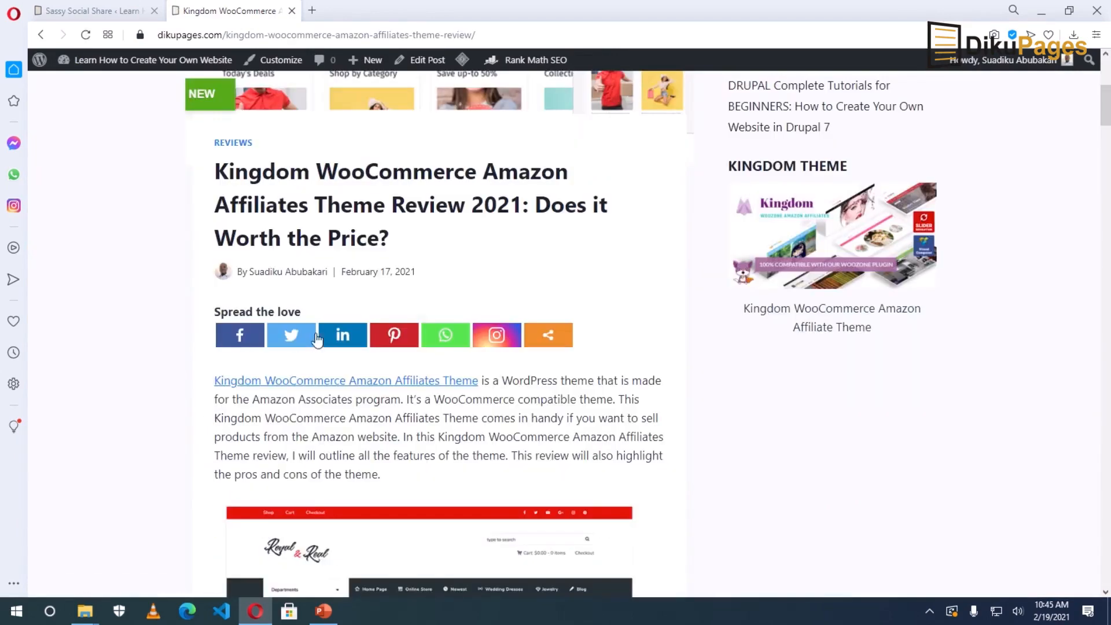
{"action": "scroll", "coordinate": [230, 248], "scroll_direction": "up", "scroll_amount": 5}
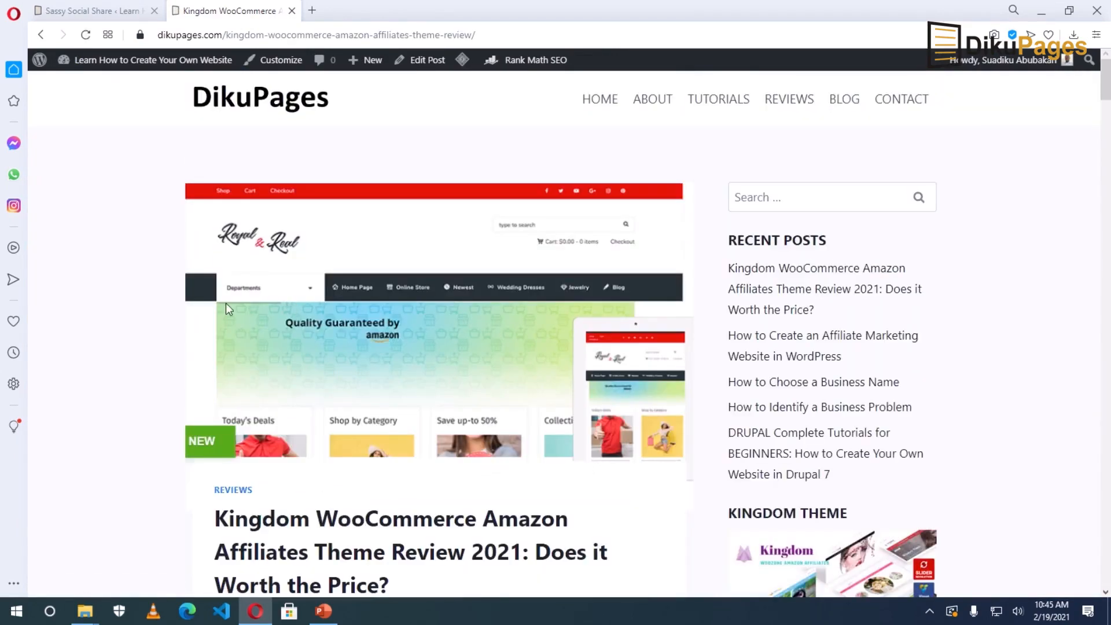
Uncheck Pages in the Standard Interface placement so the bar shows on posts only, and save.
{"action": "left_click", "coordinate": [87, 10]}
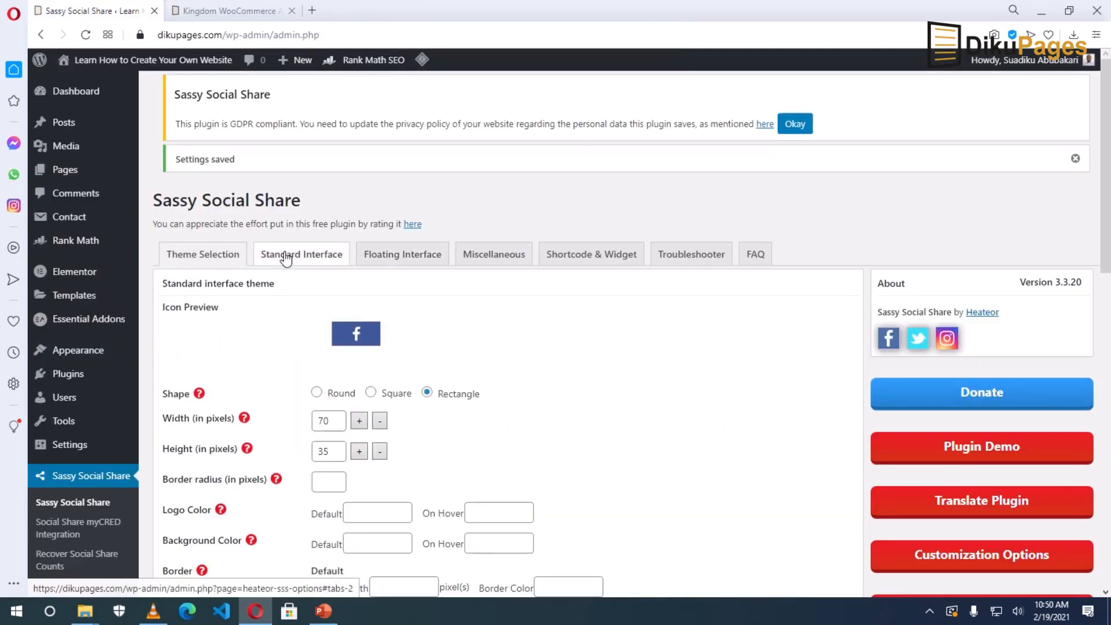
{"action": "left_click", "coordinate": [285, 260]}
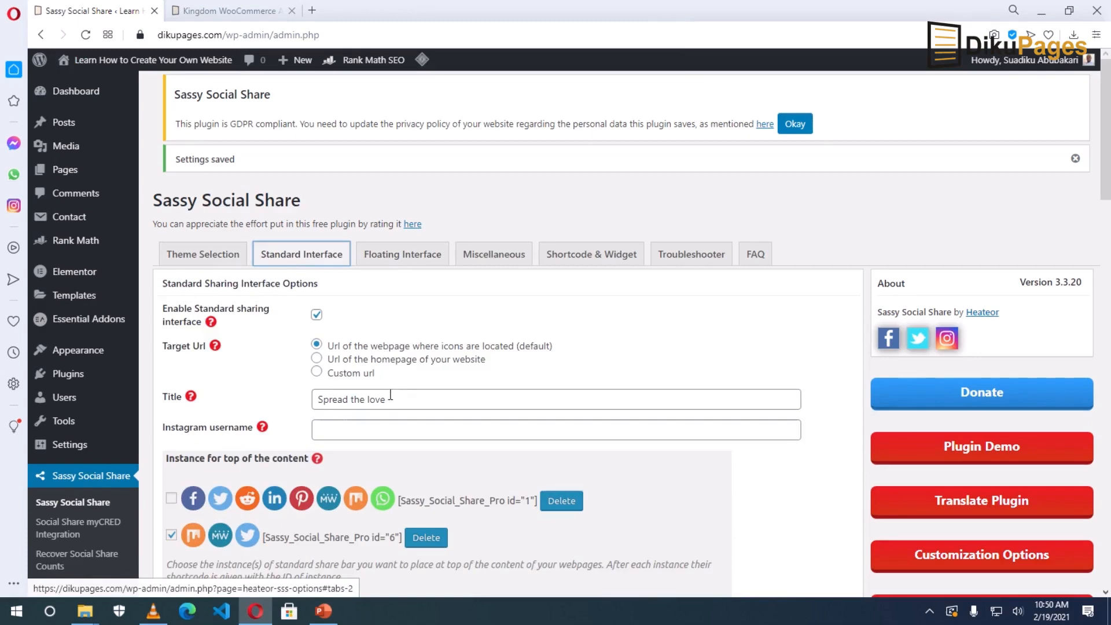
{"action": "scroll", "coordinate": [390, 393], "scroll_direction": "down", "scroll_amount": 15}
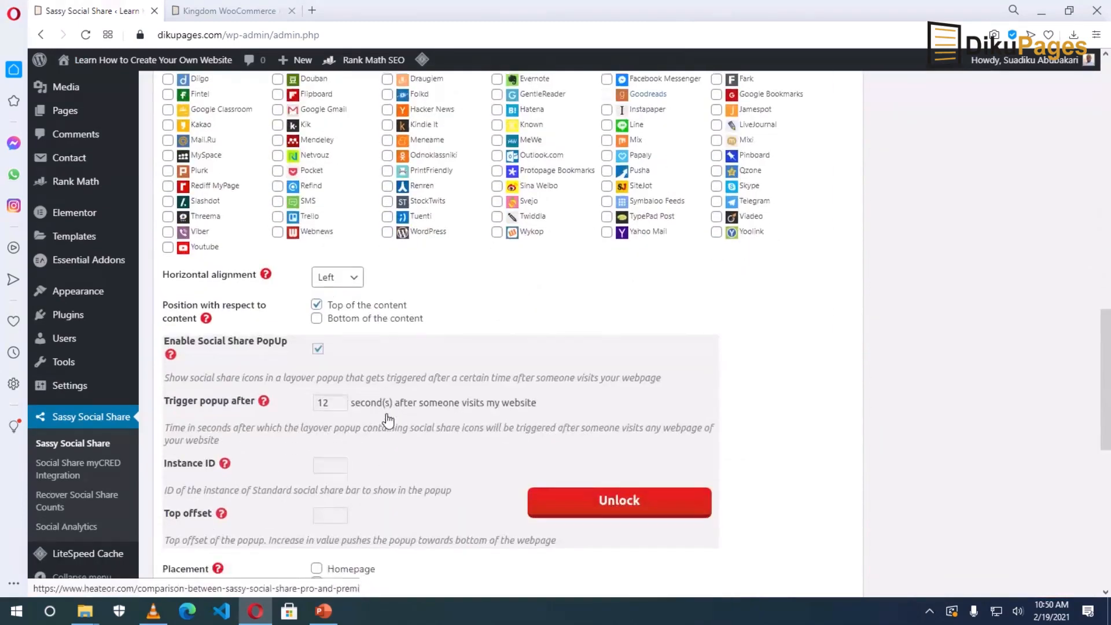
{"action": "scroll", "coordinate": [387, 420], "scroll_direction": "down", "scroll_amount": 6}
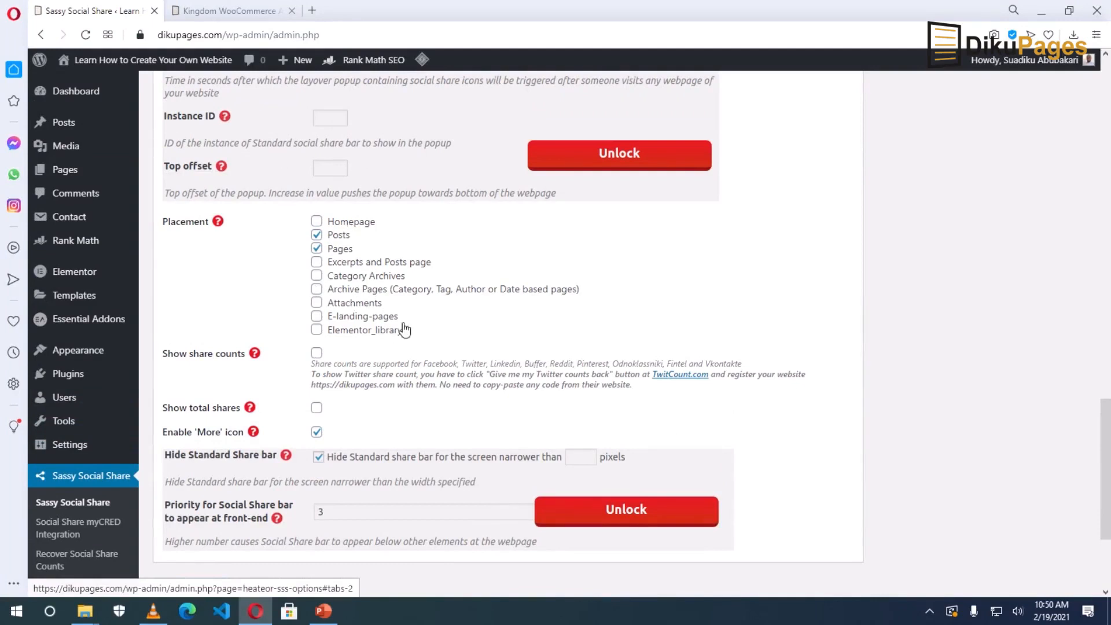
{"action": "left_click", "coordinate": [315, 250]}
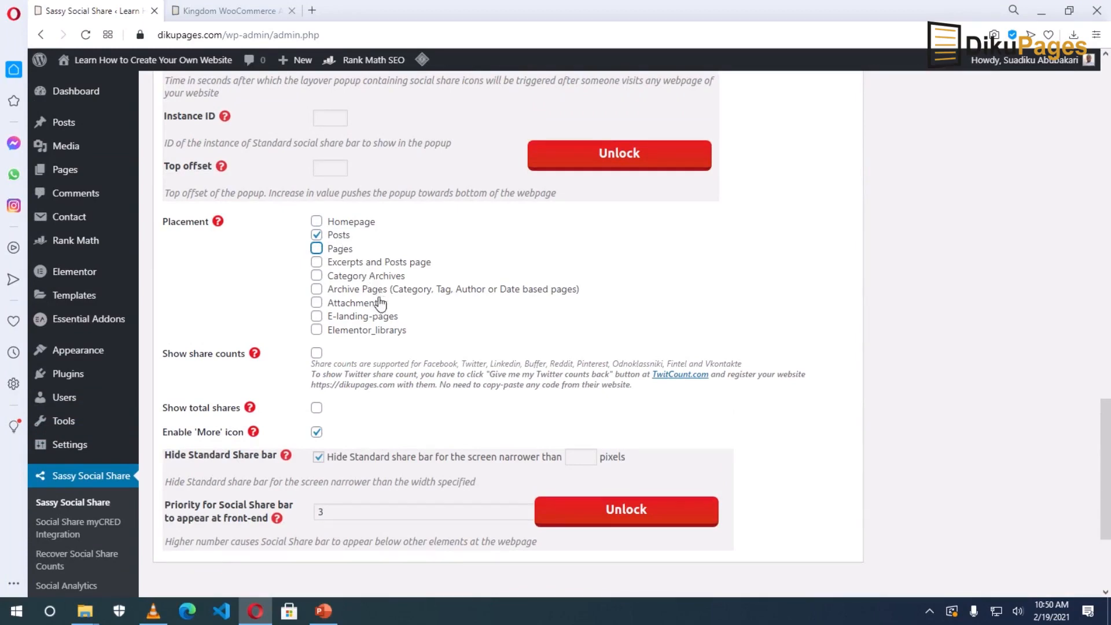
{"action": "scroll", "coordinate": [373, 304], "scroll_direction": "down", "scroll_amount": 3}
{"action": "left_click", "coordinate": [192, 425]}
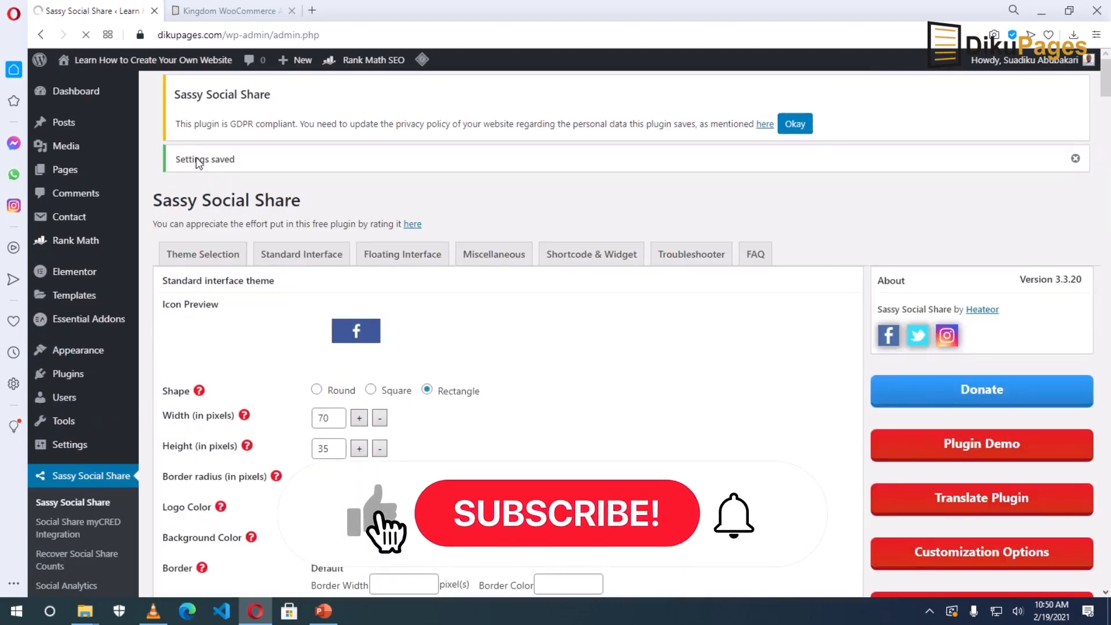
Go to the site's home page and purge all LiteSpeed cache.
{"action": "left_click", "coordinate": [231, 11]}
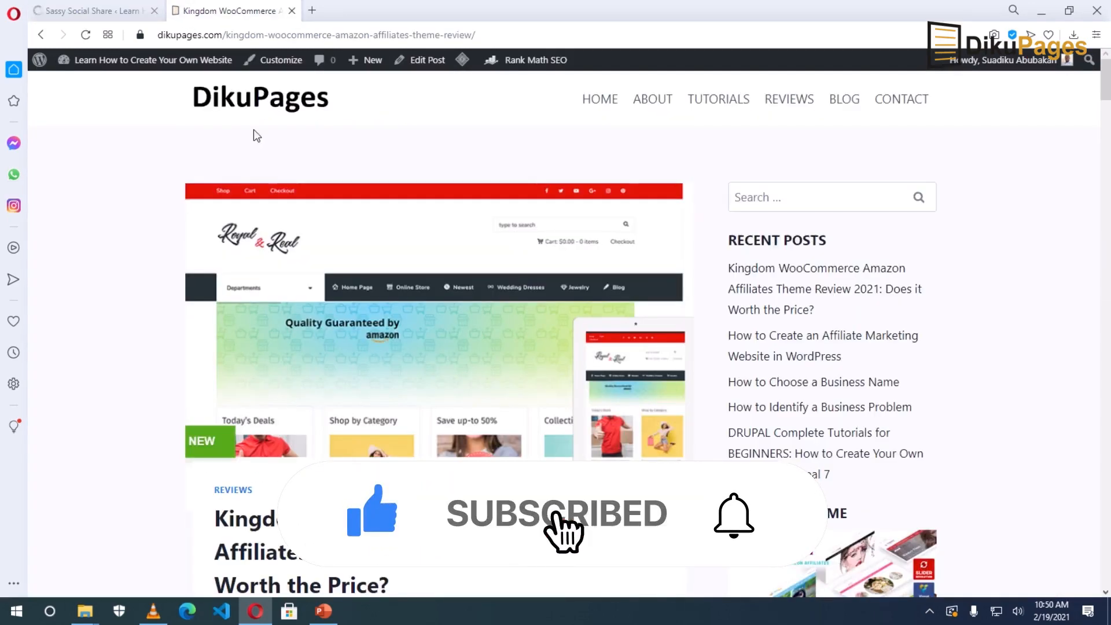
{"action": "left_click", "coordinate": [254, 103]}
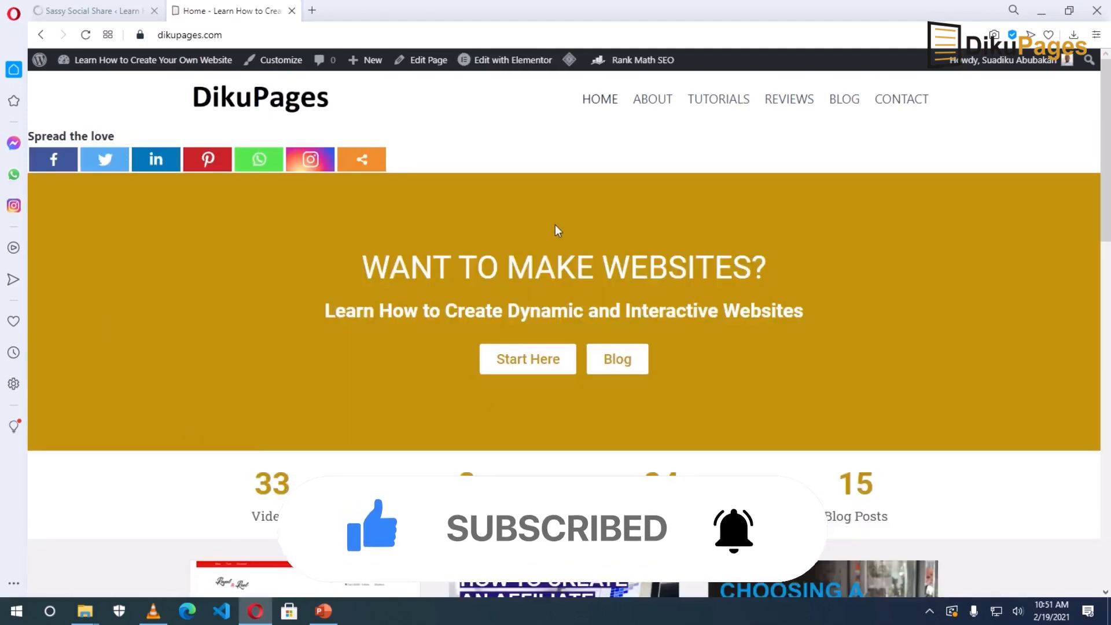
{"action": "mouse_move", "coordinate": [570, 70]}
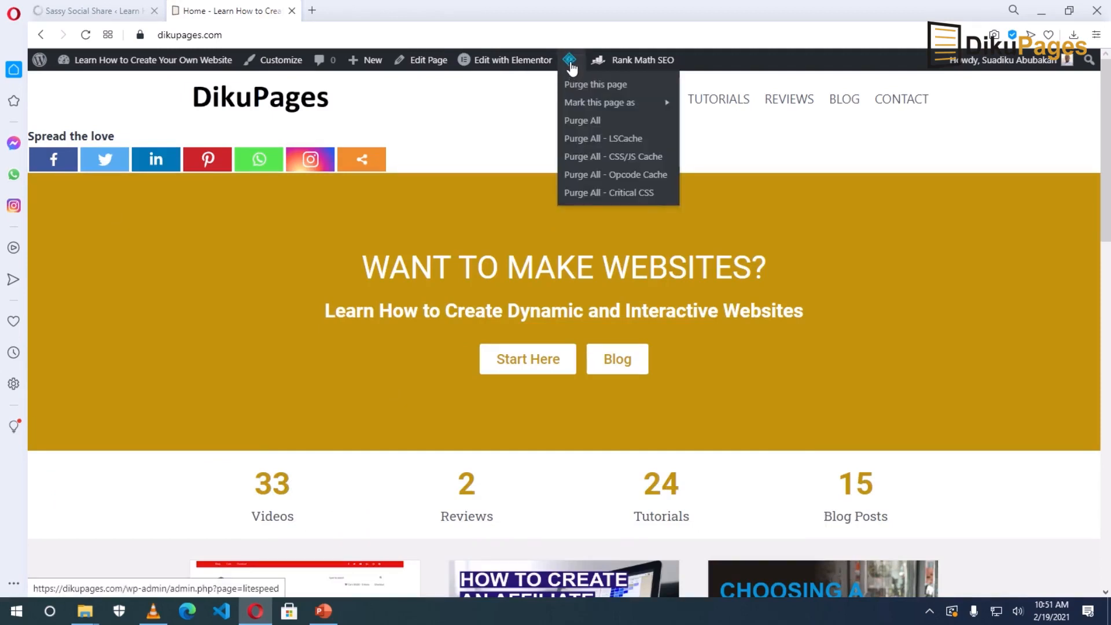
{"action": "left_click", "coordinate": [595, 123]}
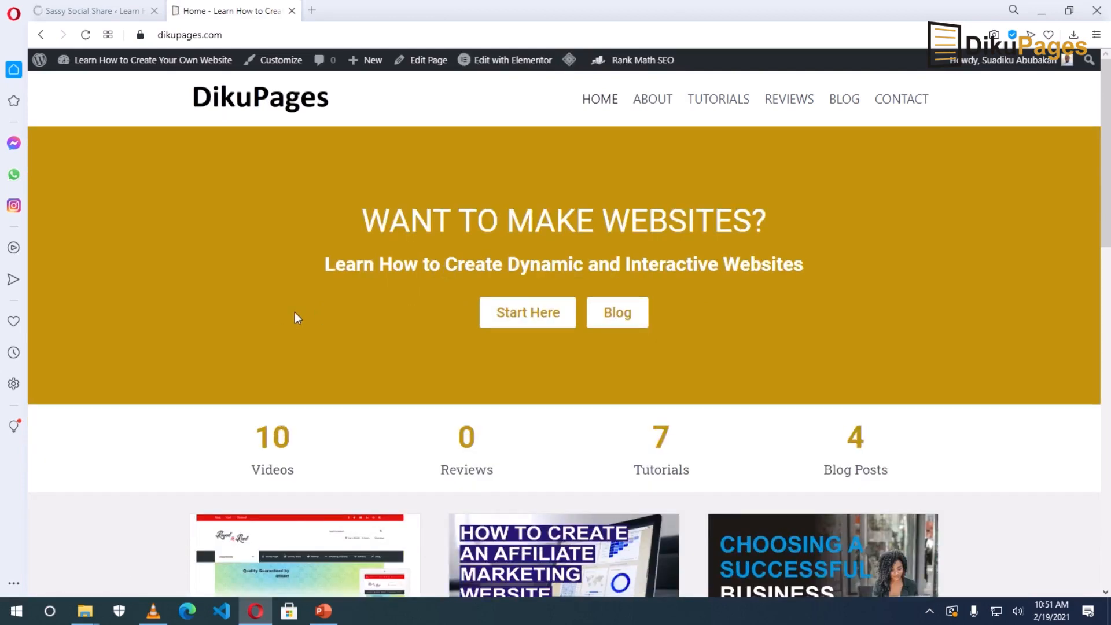
Open the Kingdom WooCommerce review post and inspect its 'Spread the love' share bar.
{"action": "scroll", "coordinate": [295, 322], "scroll_direction": "down", "scroll_amount": 5}
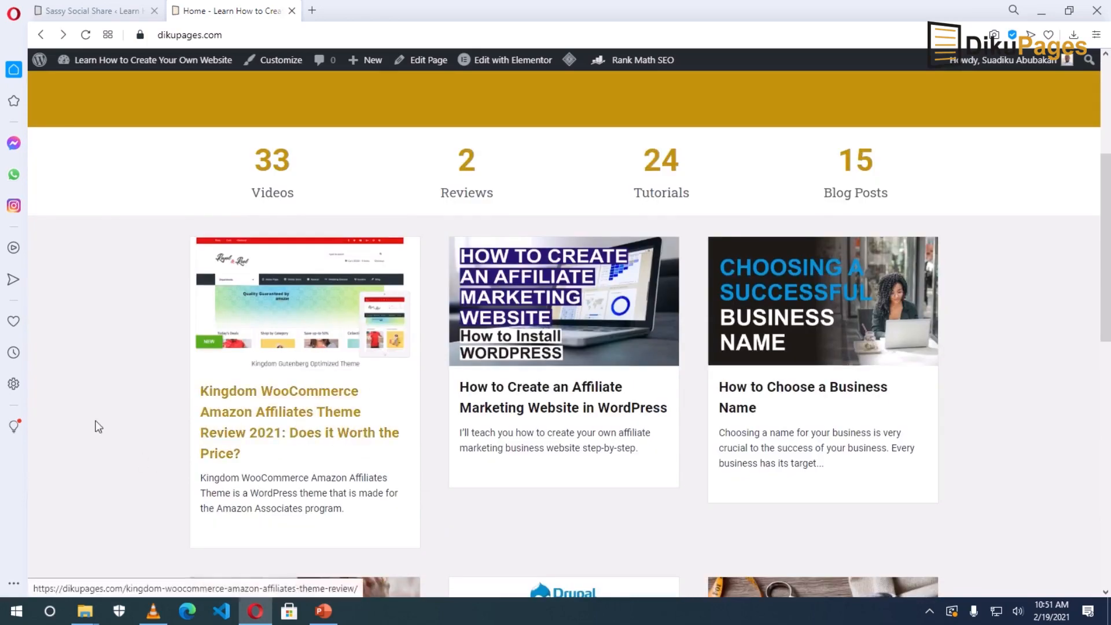
{"action": "left_click", "coordinate": [279, 418]}
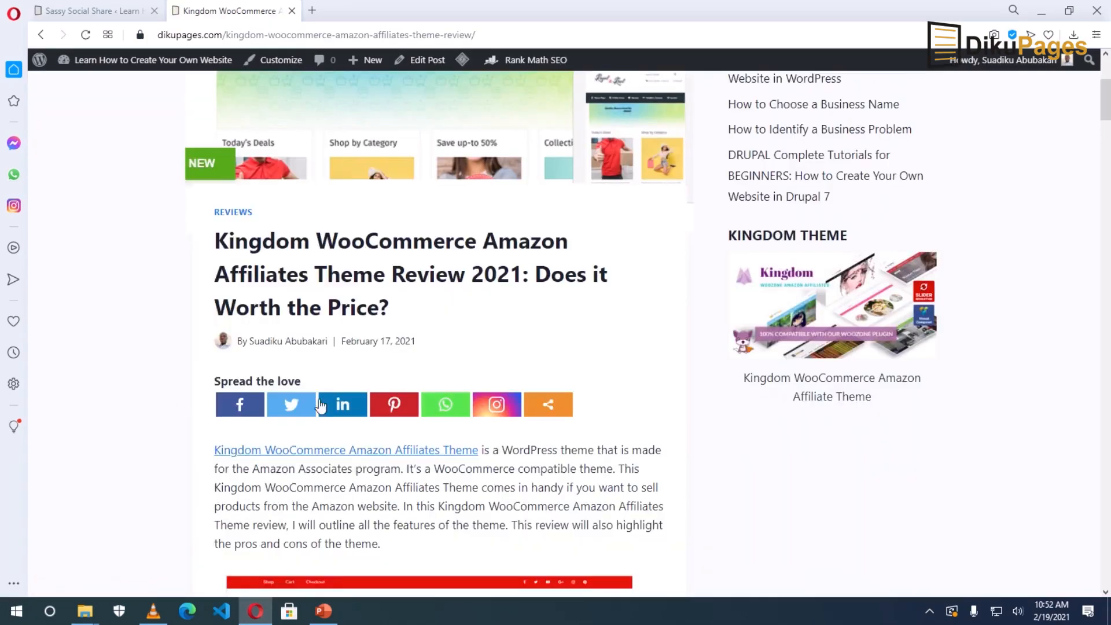
{"action": "left_click_drag", "start_coordinate": [304, 384], "coordinate": [214, 384]}
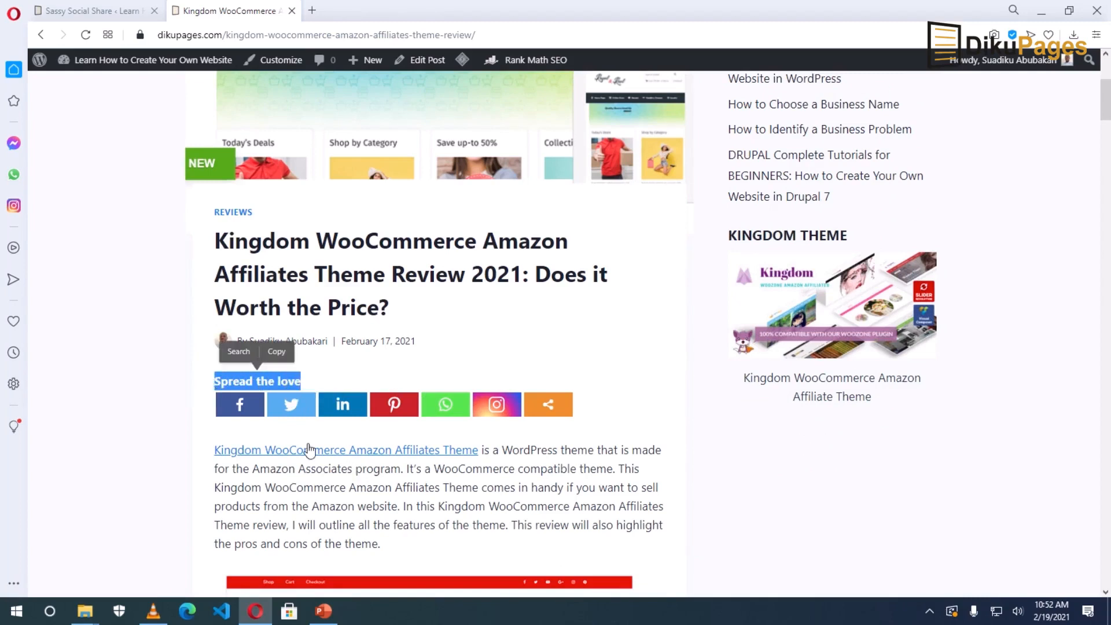
{"action": "left_click", "coordinate": [161, 418]}
{"action": "left_click_drag", "start_coordinate": [1106, 119], "coordinate": [1064, 496]}
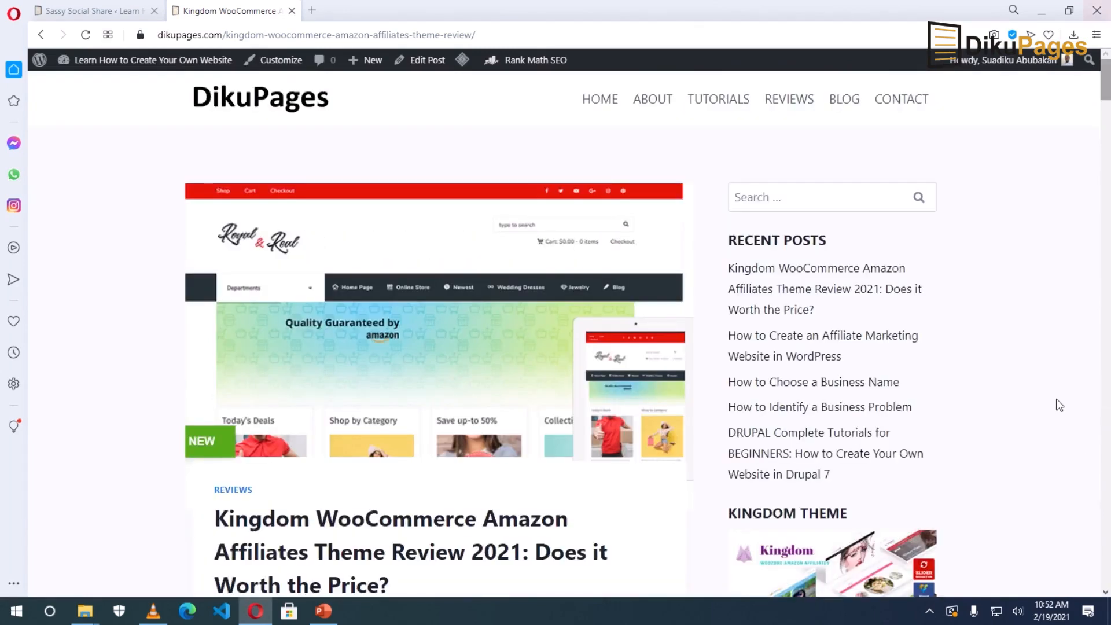
Delete the 'Spread the love' share bar title and enable placement at the bottom of content.
{"action": "left_click", "coordinate": [89, 13]}
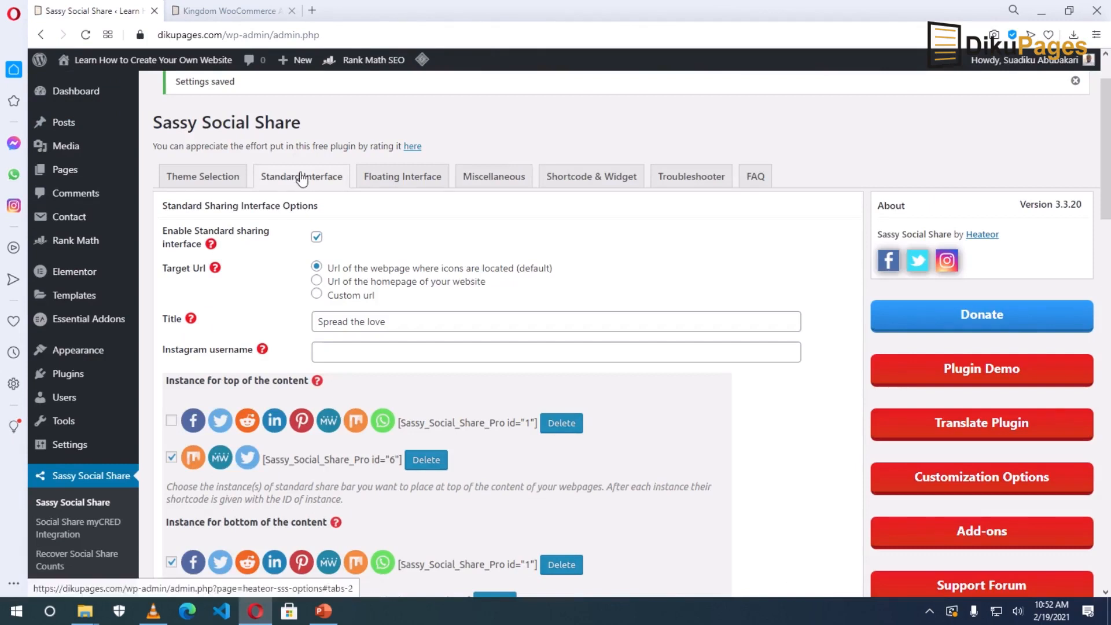
{"action": "left_click_drag", "start_coordinate": [396, 323], "coordinate": [263, 325]}
{"action": "key", "text": "BackSpace"}
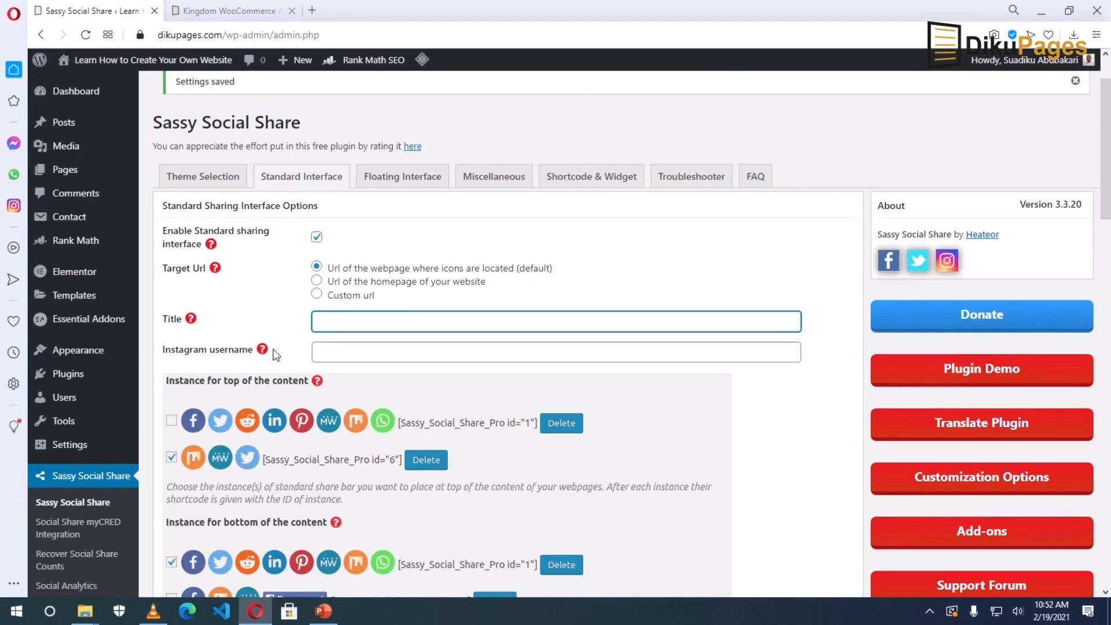
{"action": "scroll", "coordinate": [275, 356], "scroll_direction": "down", "scroll_amount": 9}
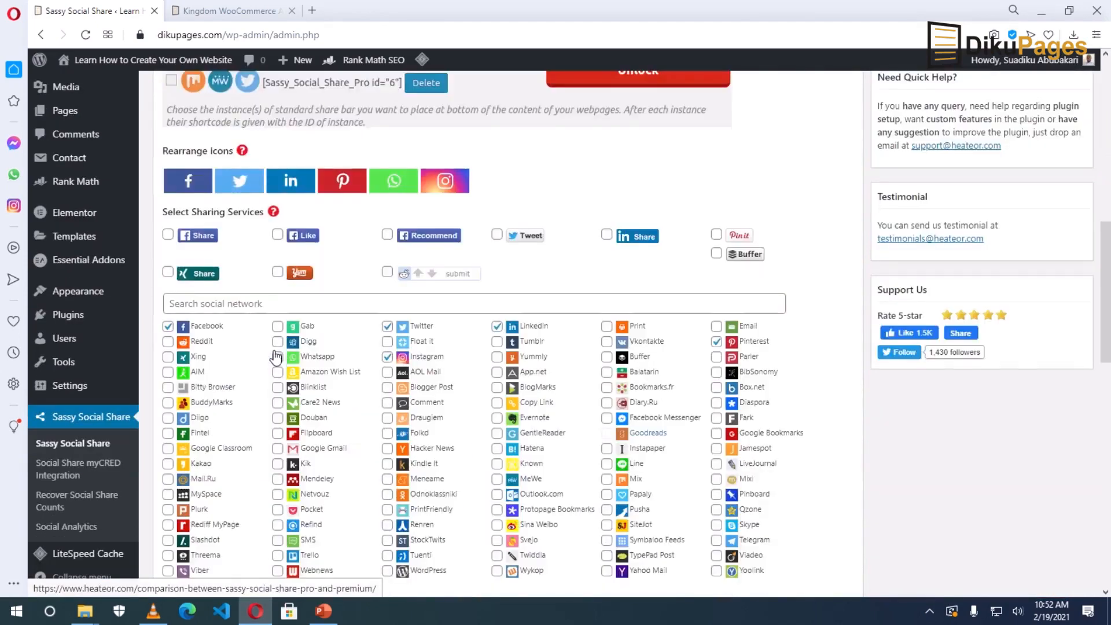
{"action": "left_click", "coordinate": [277, 356]}
Set the share bar's horizontal alignment to Center and save the settings.
{"action": "scroll", "coordinate": [276, 355], "scroll_direction": "down", "scroll_amount": 5}
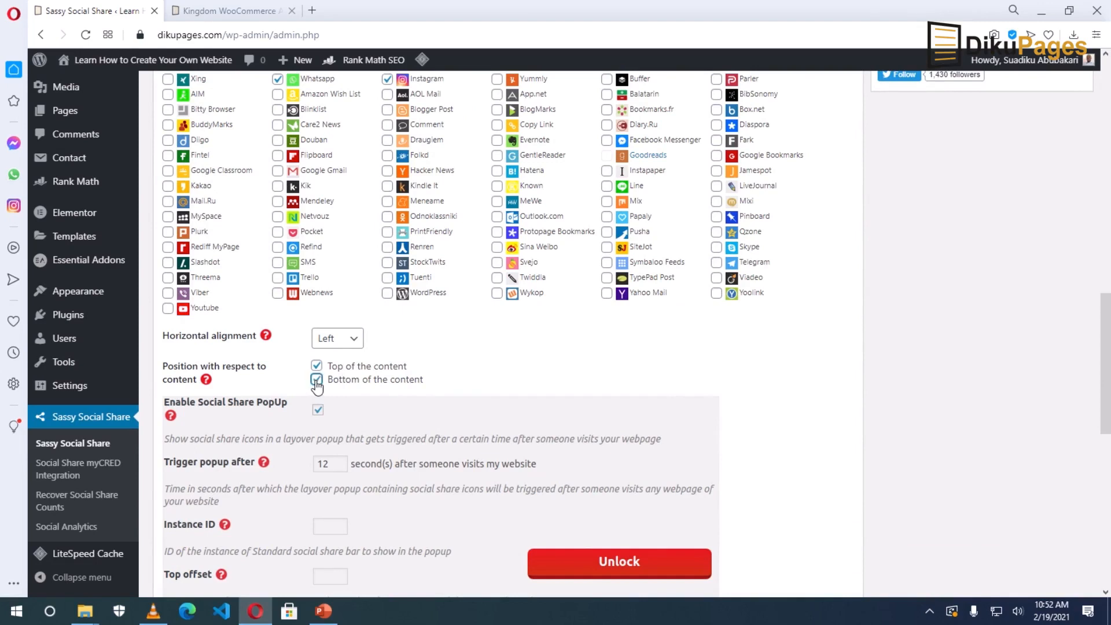
{"action": "left_click", "coordinate": [345, 339]}
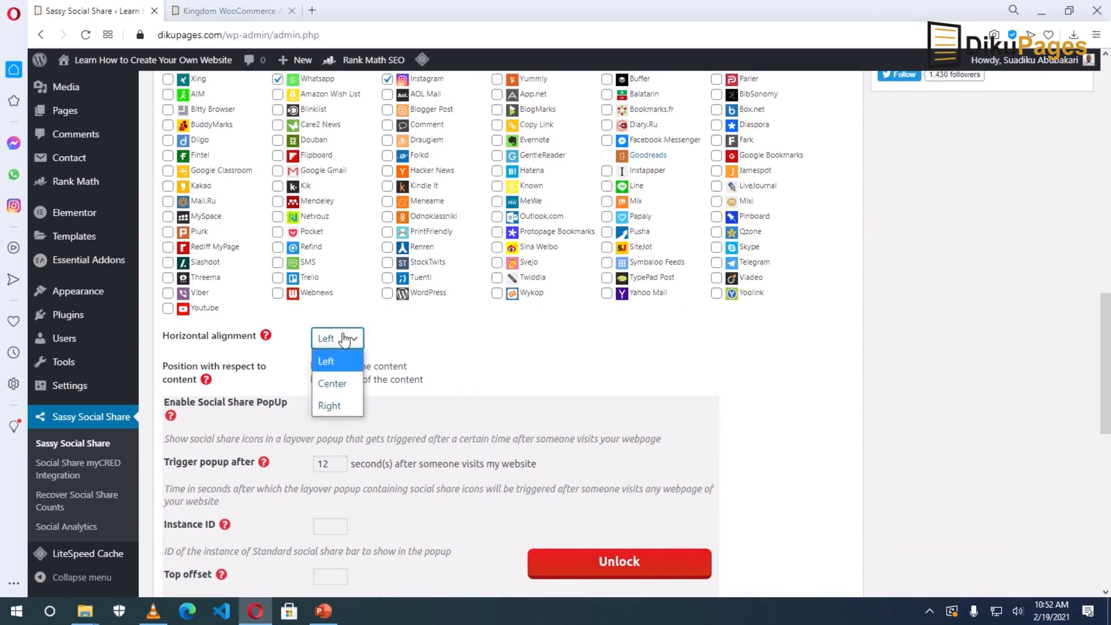
{"action": "left_click", "coordinate": [330, 382]}
{"action": "scroll", "coordinate": [367, 464], "scroll_direction": "down", "scroll_amount": 15}
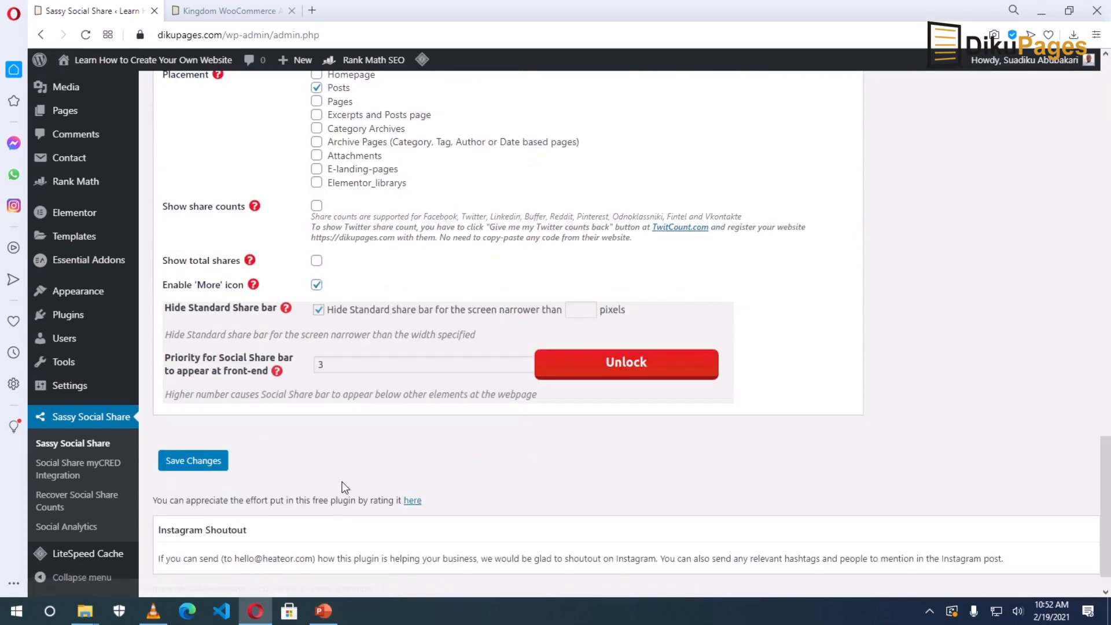
{"action": "left_click", "coordinate": [194, 429]}
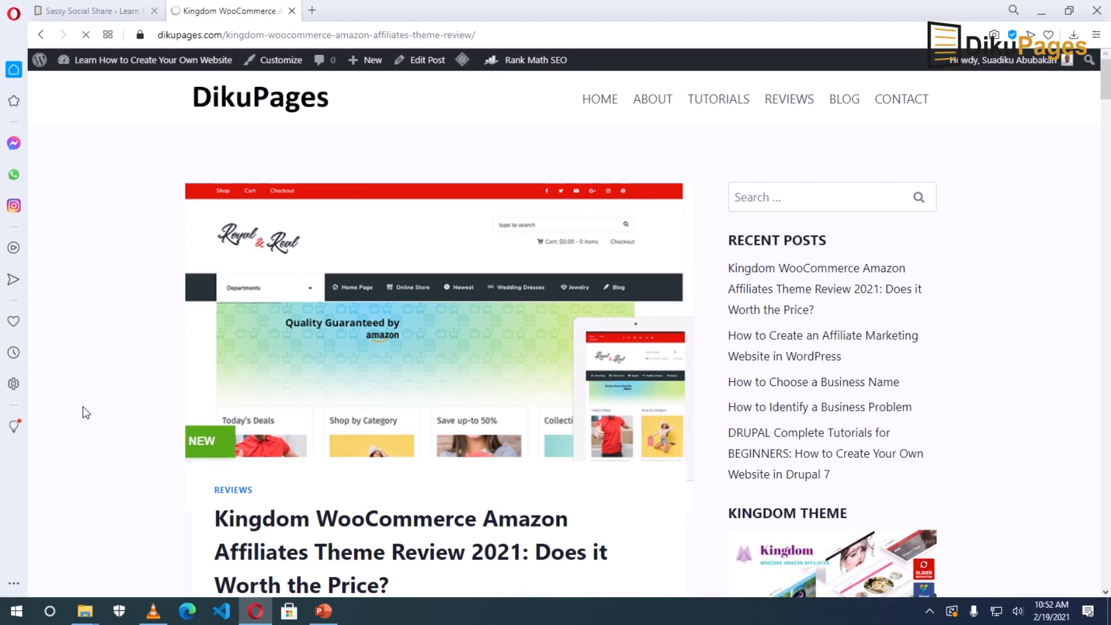
{"action": "scroll", "coordinate": [222, 439], "scroll_direction": "down", "scroll_amount": 6}
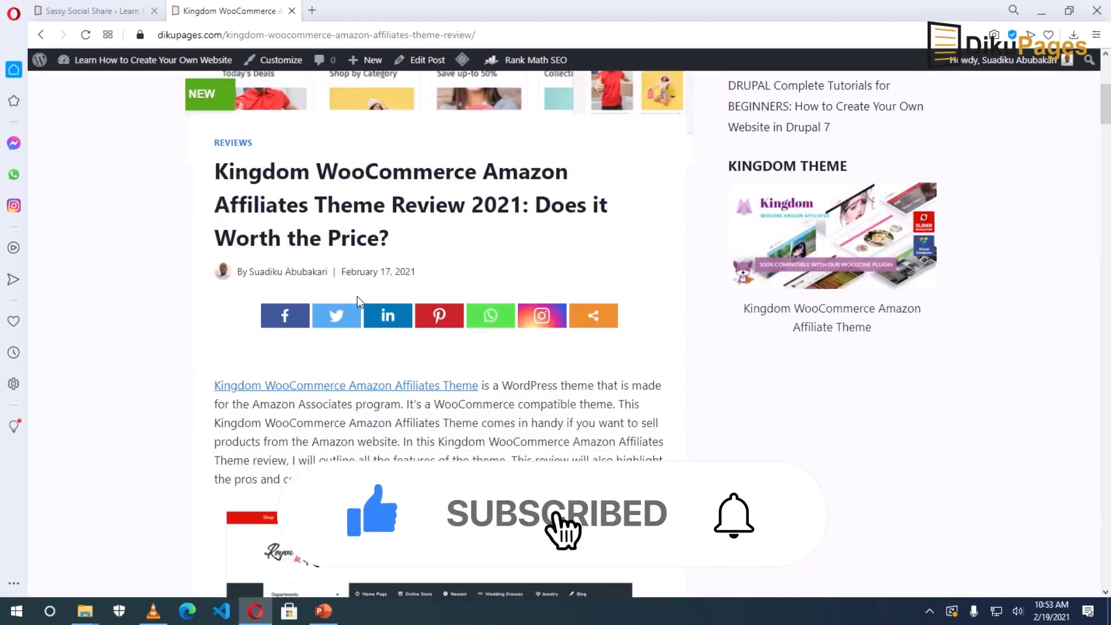
{"action": "scroll", "coordinate": [459, 440], "scroll_direction": "down", "scroll_amount": 4}
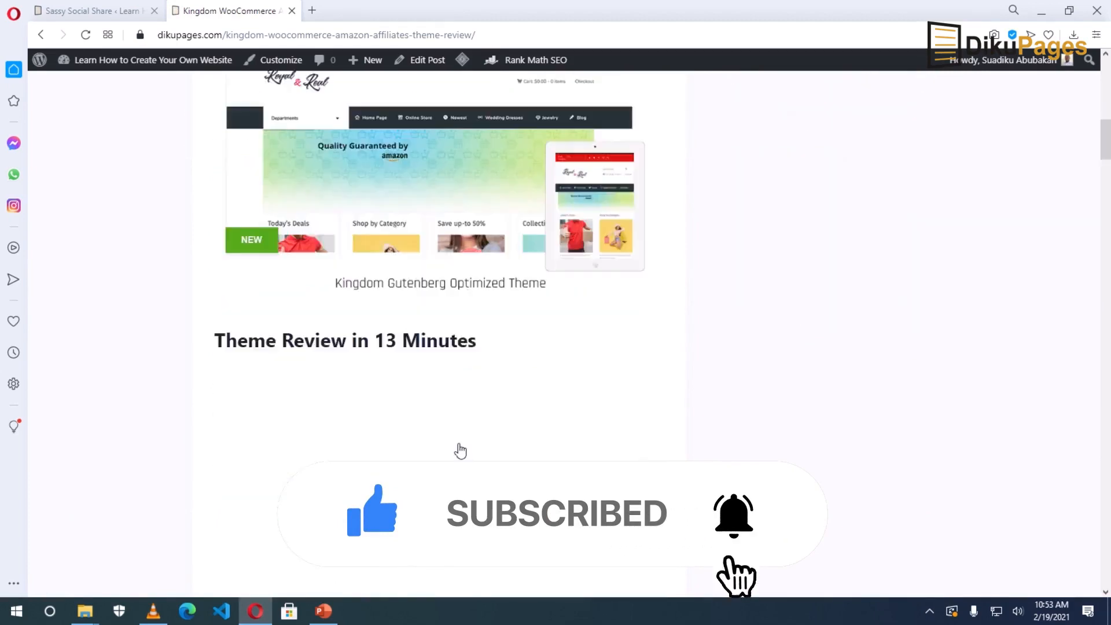
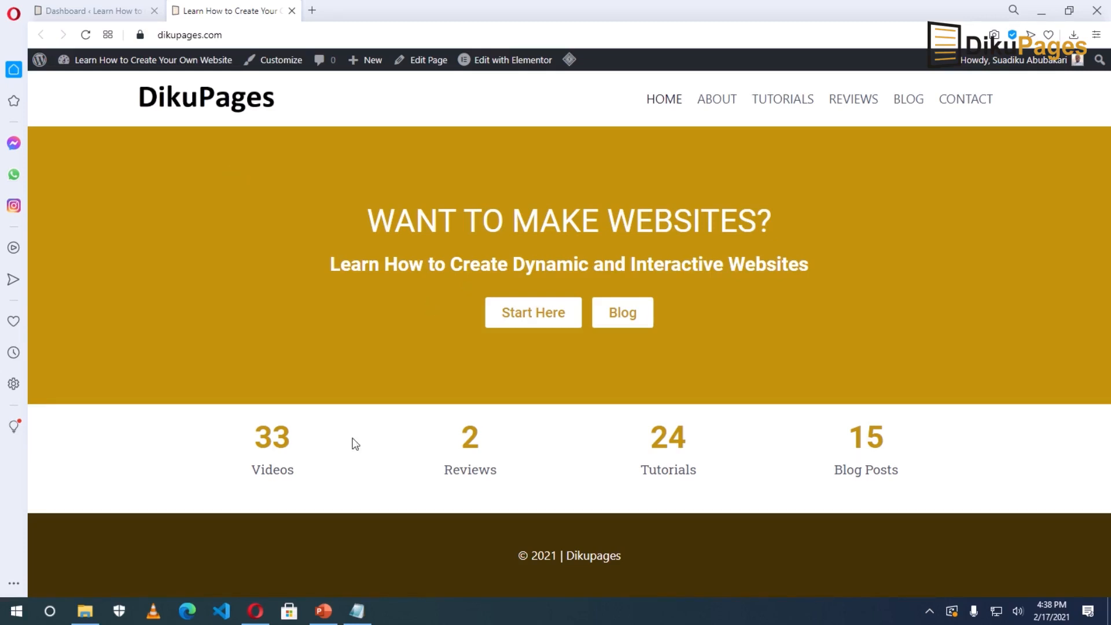
Switch from the live DikuPages homepage back to the WordPress admin Dashboard tab.
{"action": "left_click", "coordinate": [91, 11]}
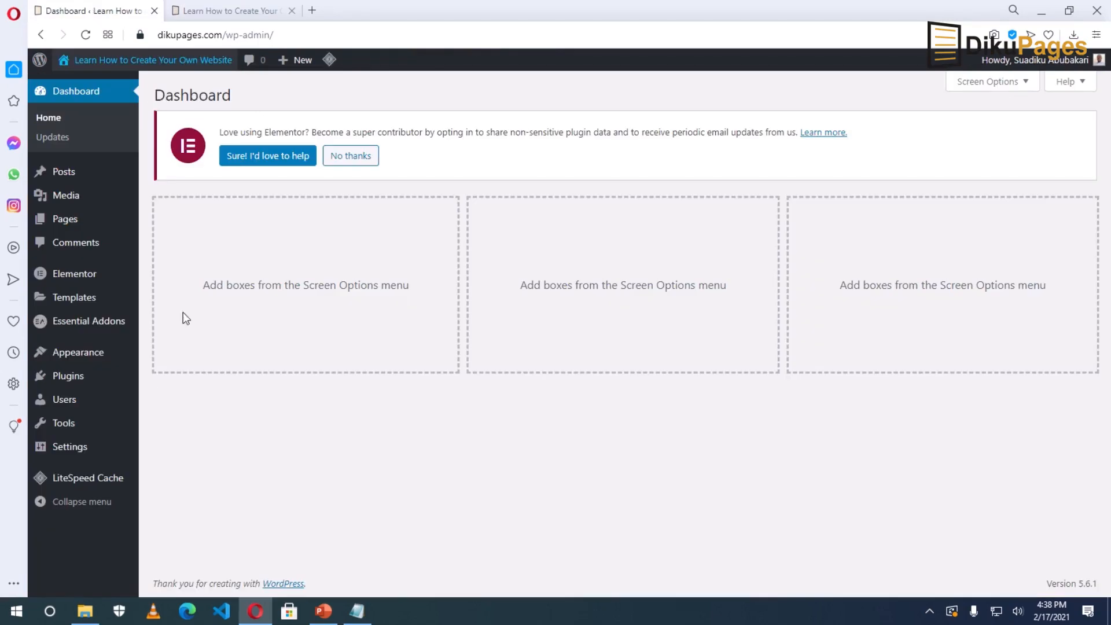
Search the plugin directory for 'redirection', then install and activate the Redirection plugin by John Godley.
{"action": "mouse_move", "coordinate": [78, 382]}
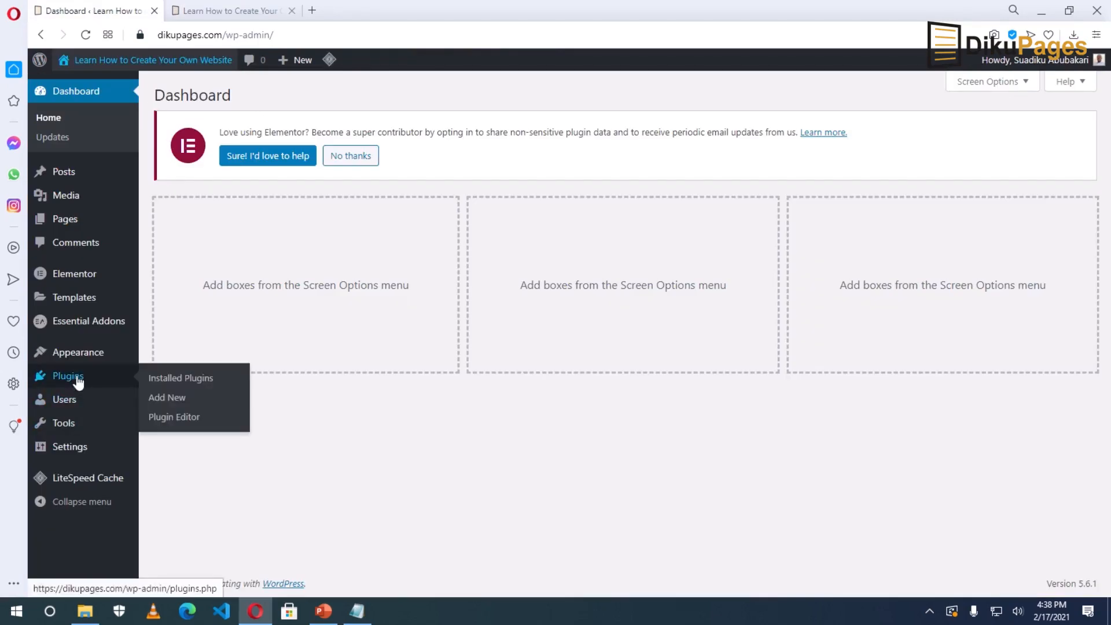
{"action": "left_click", "coordinate": [168, 401]}
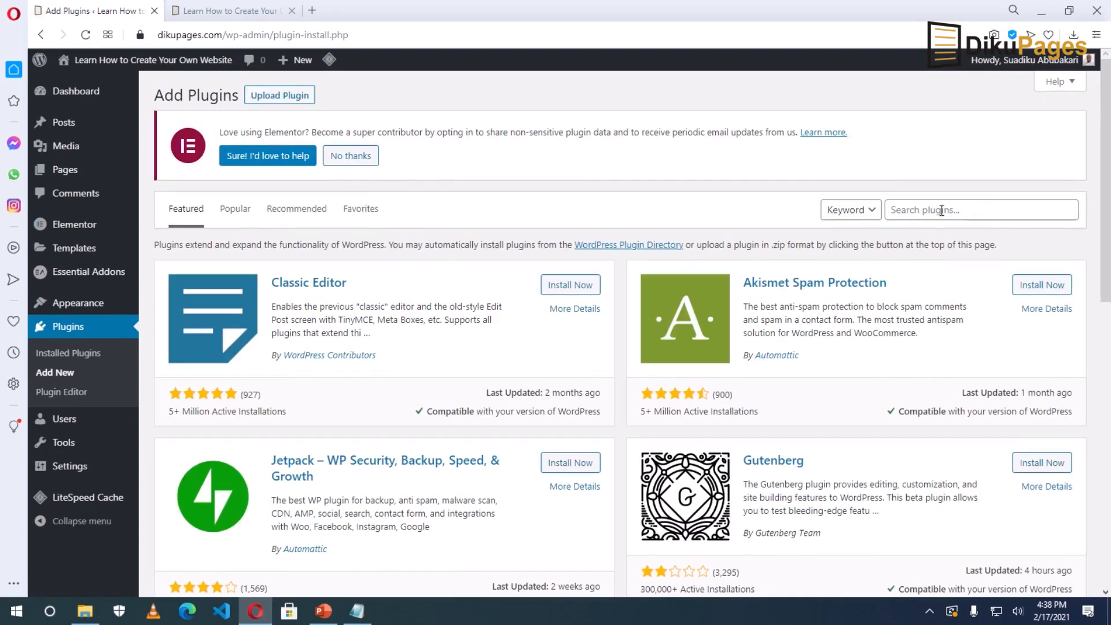
{"action": "left_click", "coordinate": [931, 210]}
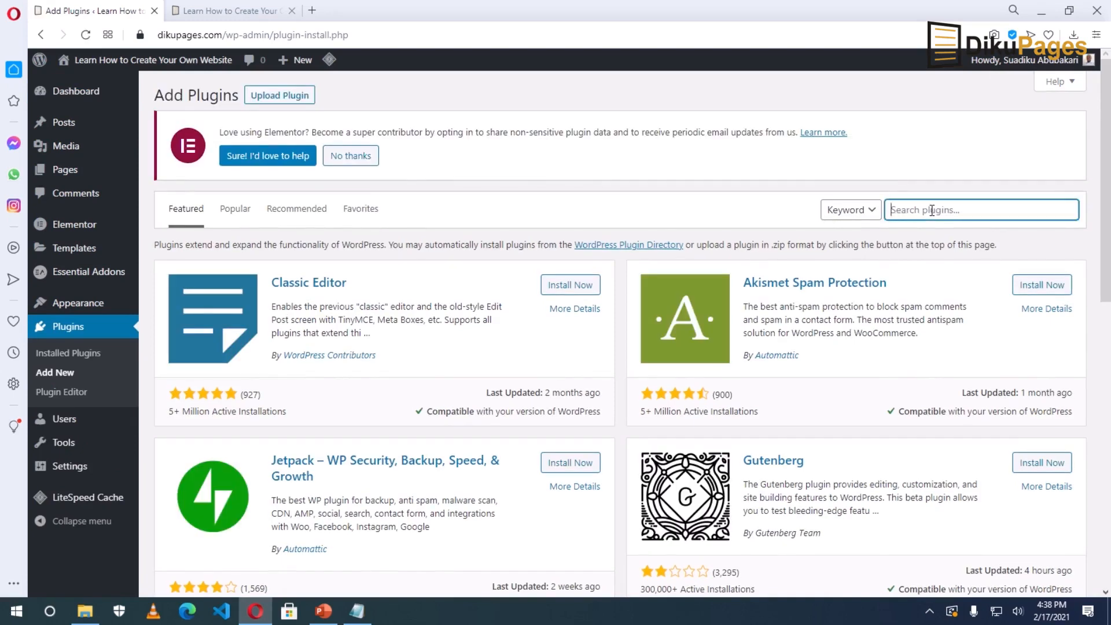
{"action": "type", "text": "redirection"}
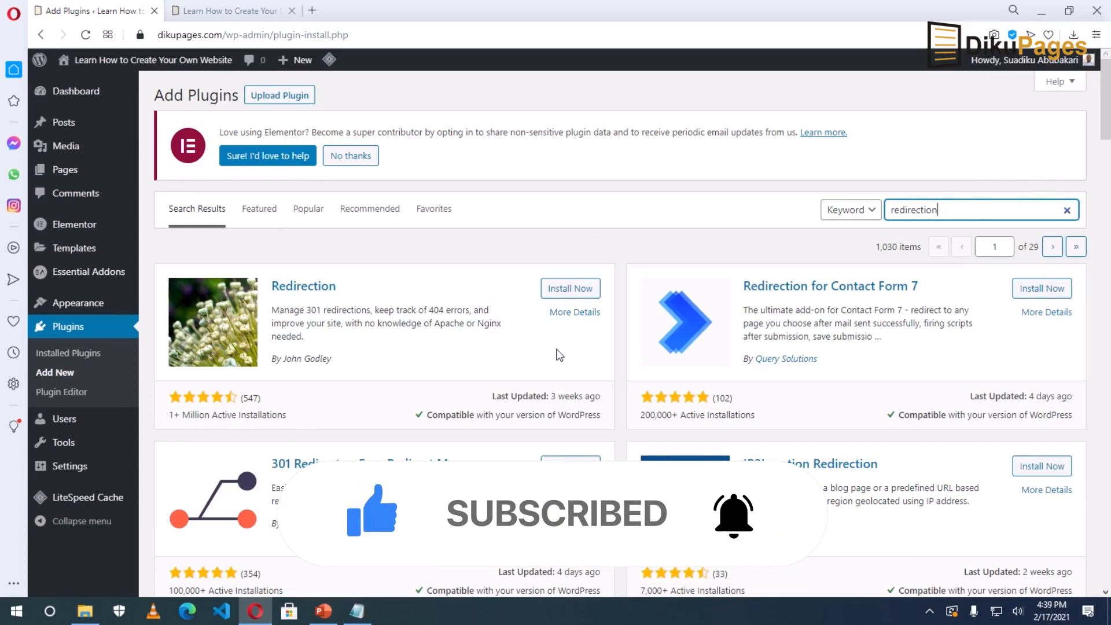
{"action": "left_click", "coordinate": [571, 292]}
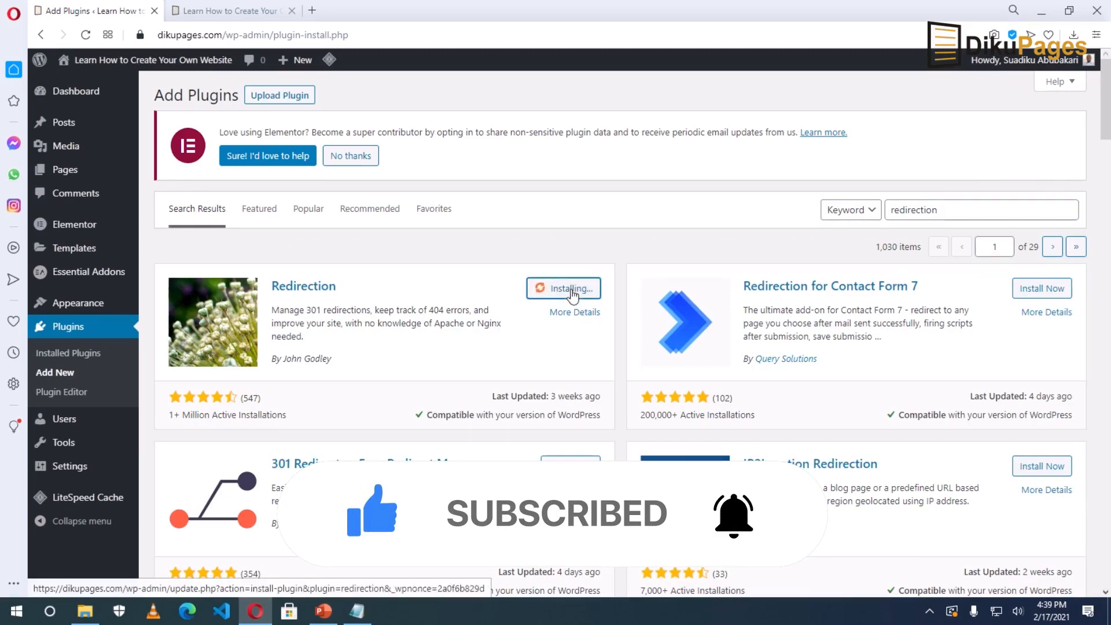
{"action": "left_click", "coordinate": [580, 294]}
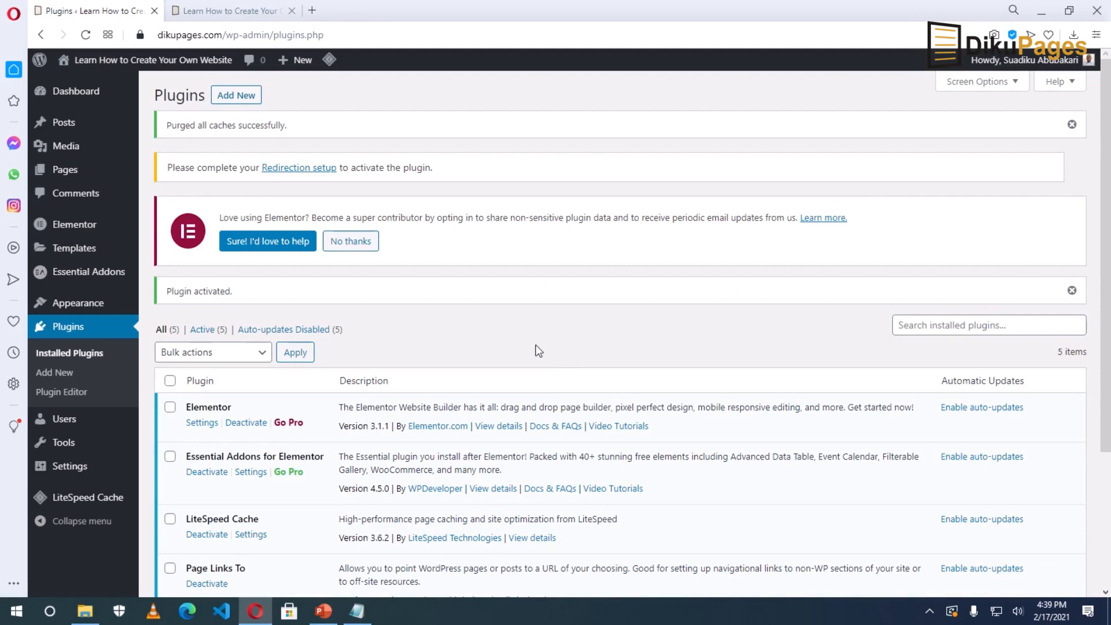
Open Tools > Redirection and complete the setup wizard with the basic options.
{"action": "mouse_move", "coordinate": [64, 443]}
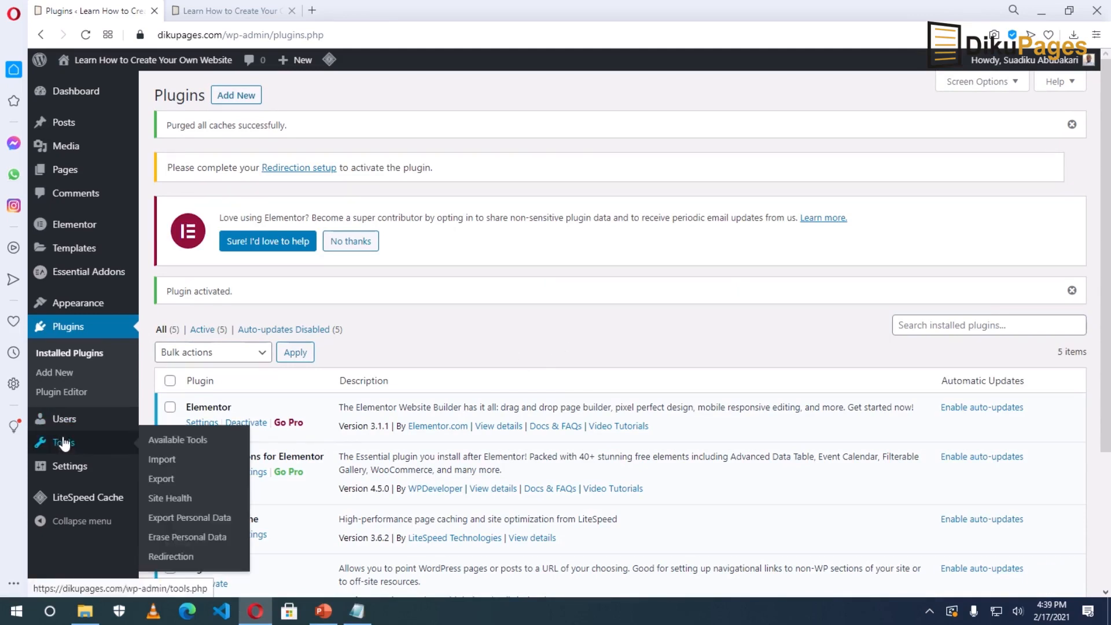
{"action": "left_click", "coordinate": [181, 558]}
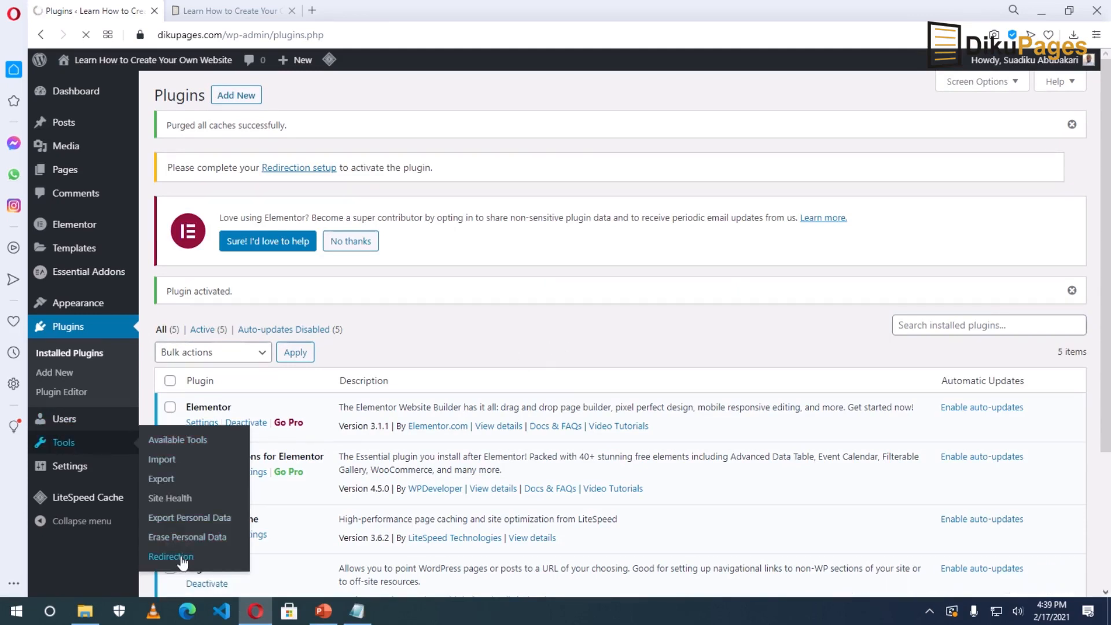
{"action": "scroll", "coordinate": [361, 492], "scroll_direction": "down", "scroll_amount": 7}
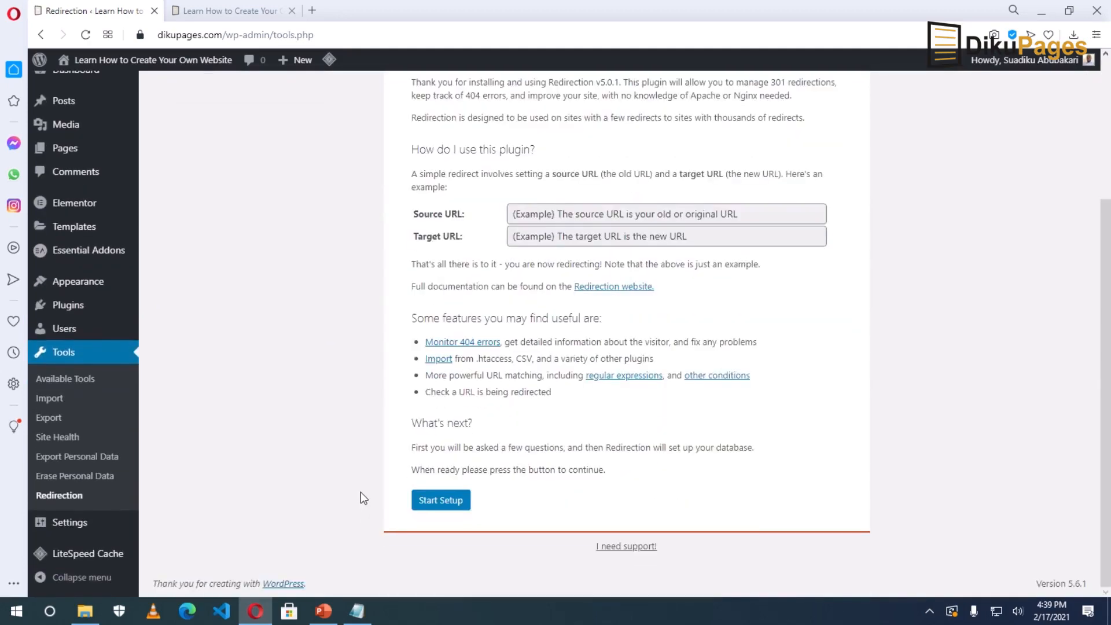
{"action": "left_click", "coordinate": [437, 504]}
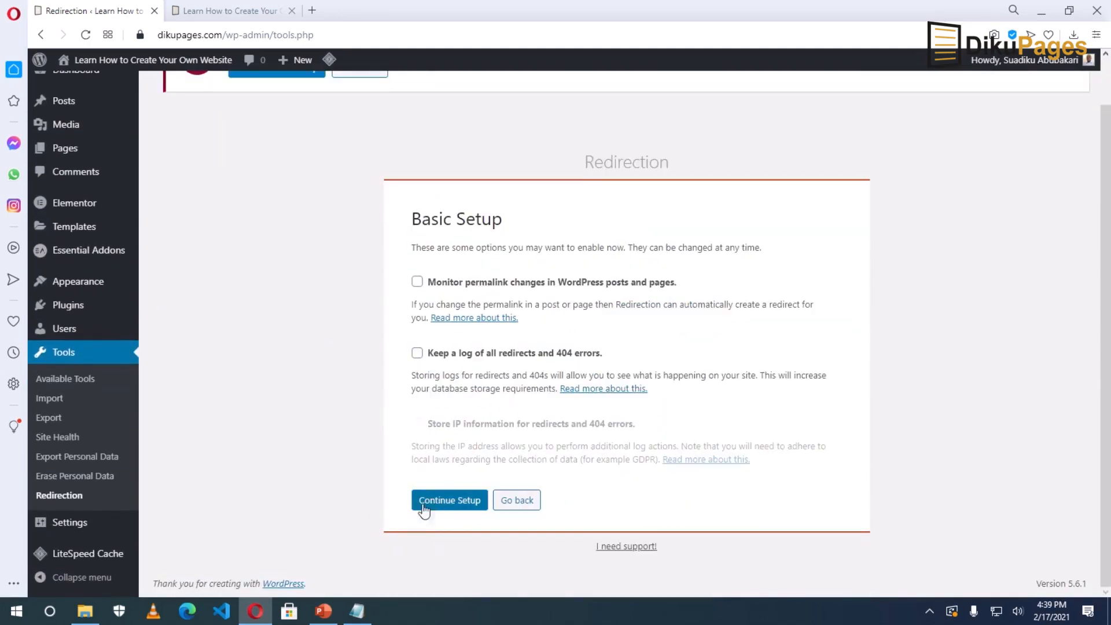
{"action": "left_click", "coordinate": [449, 503]}
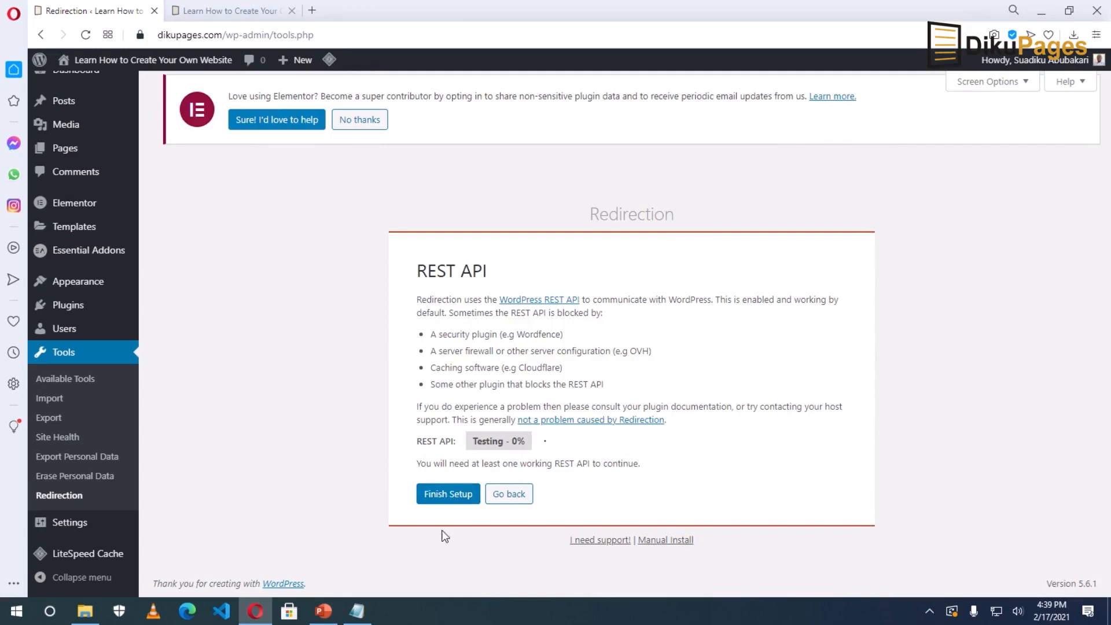
{"action": "left_click", "coordinate": [445, 500]}
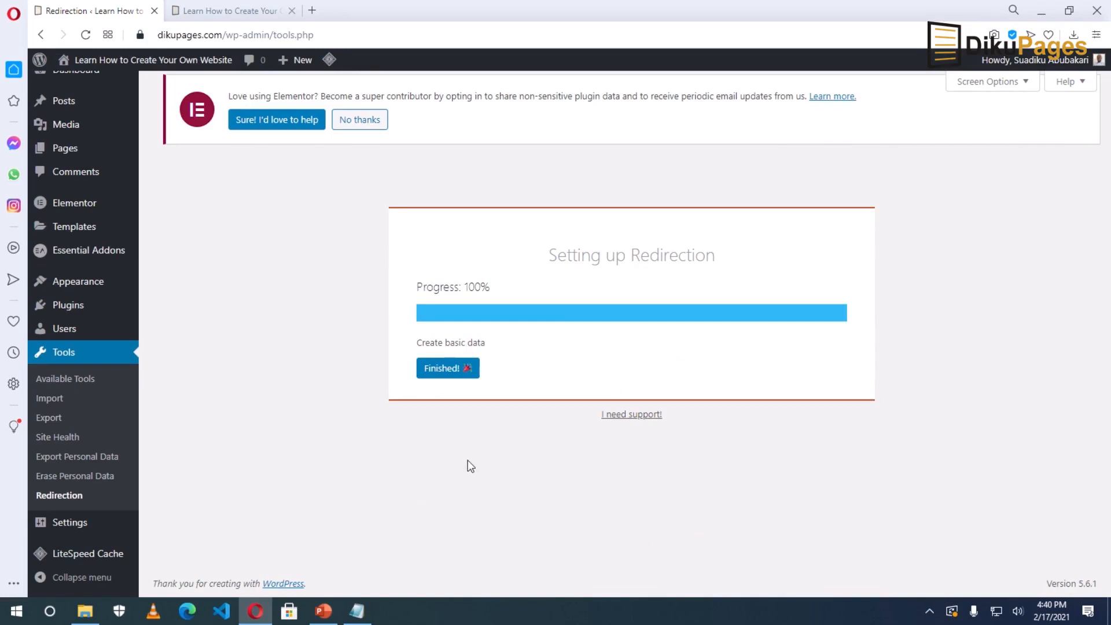
{"action": "left_click", "coordinate": [437, 371]}
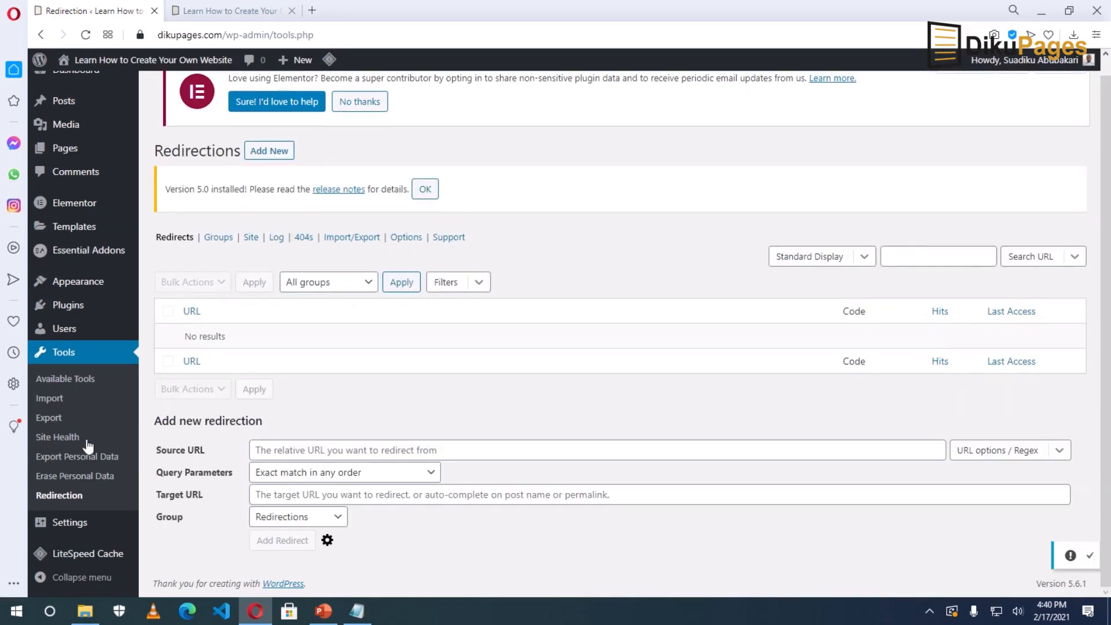
Reload the Redirections page and open an empty Add New redirect form.
{"action": "left_click", "coordinate": [59, 496]}
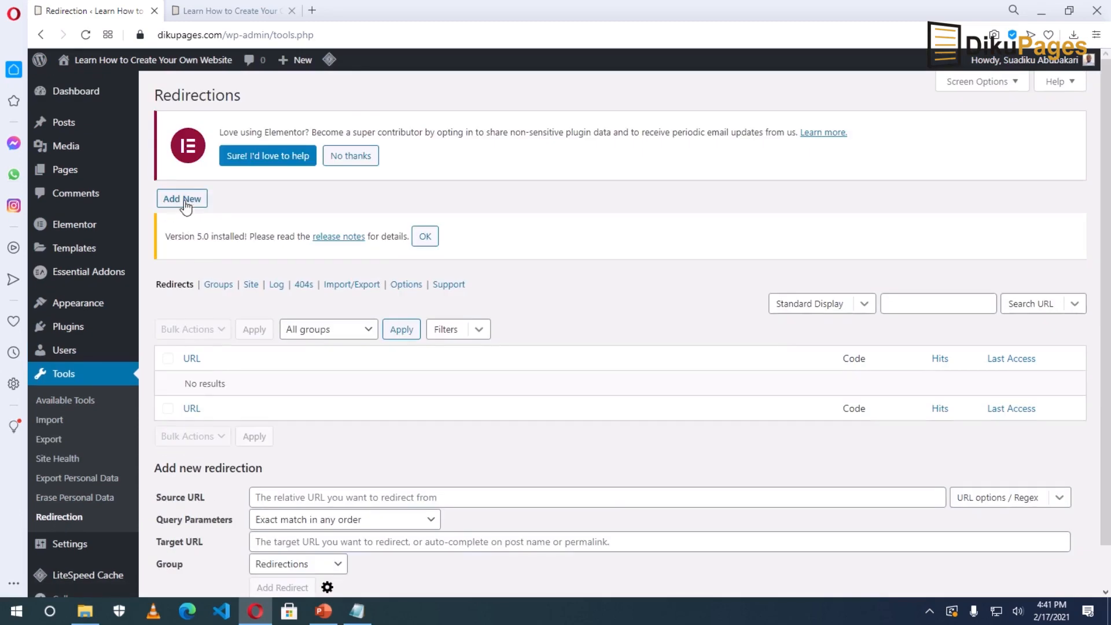
{"action": "left_click", "coordinate": [183, 199]}
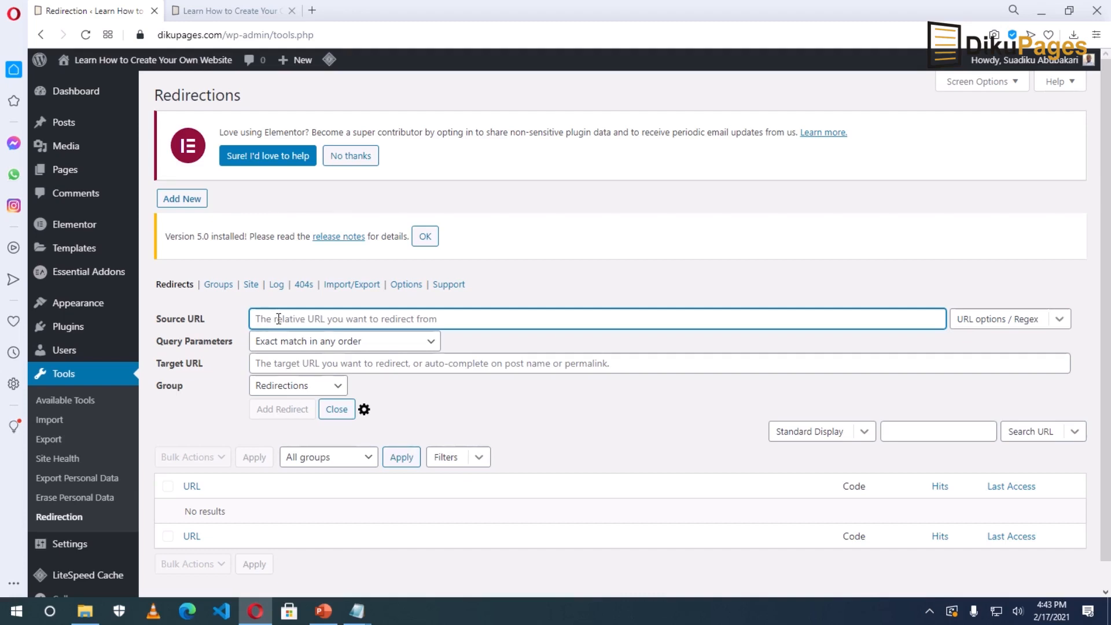
{"action": "mouse_move", "coordinate": [356, 611]}
{"action": "left_click", "coordinate": [385, 550]}
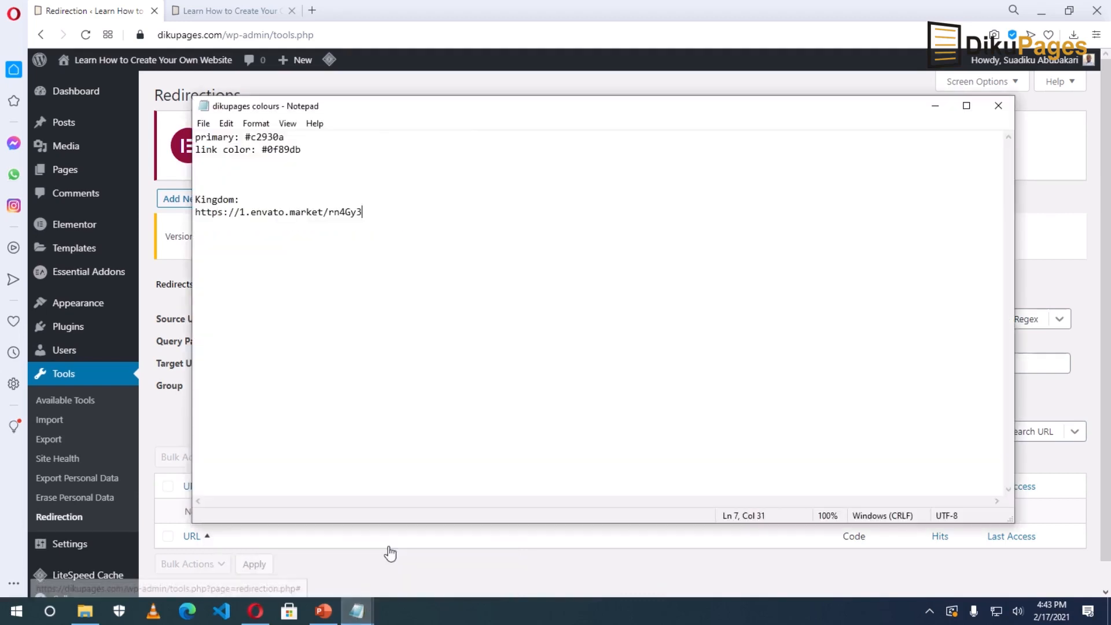
{"action": "left_click_drag", "start_coordinate": [364, 213], "coordinate": [193, 213]}
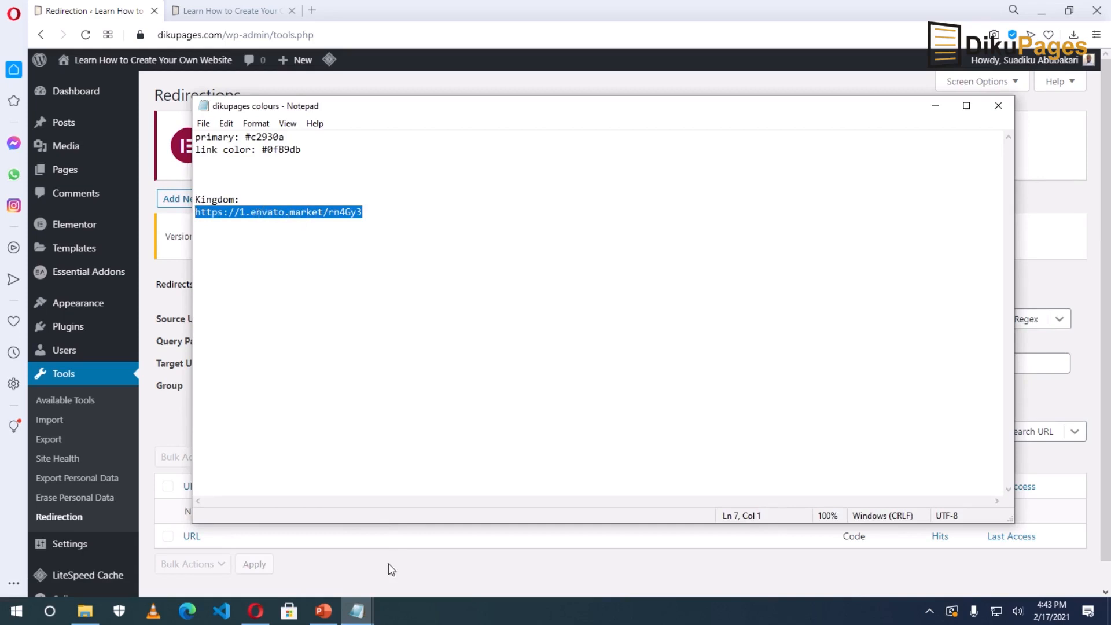
{"action": "left_click", "coordinate": [359, 617]}
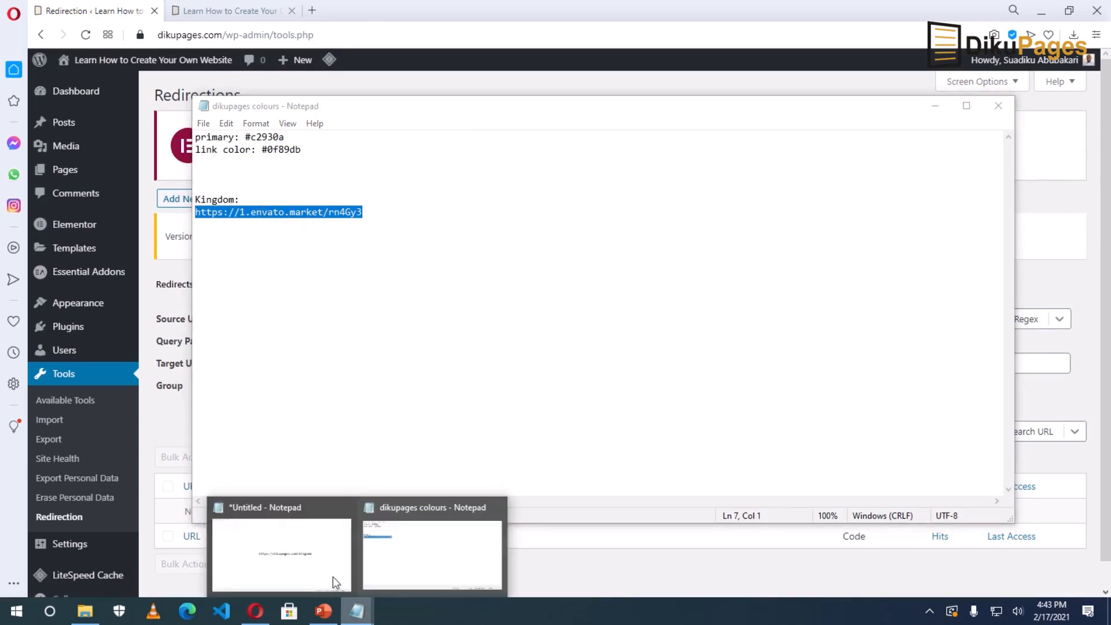
{"action": "left_click", "coordinate": [332, 577]}
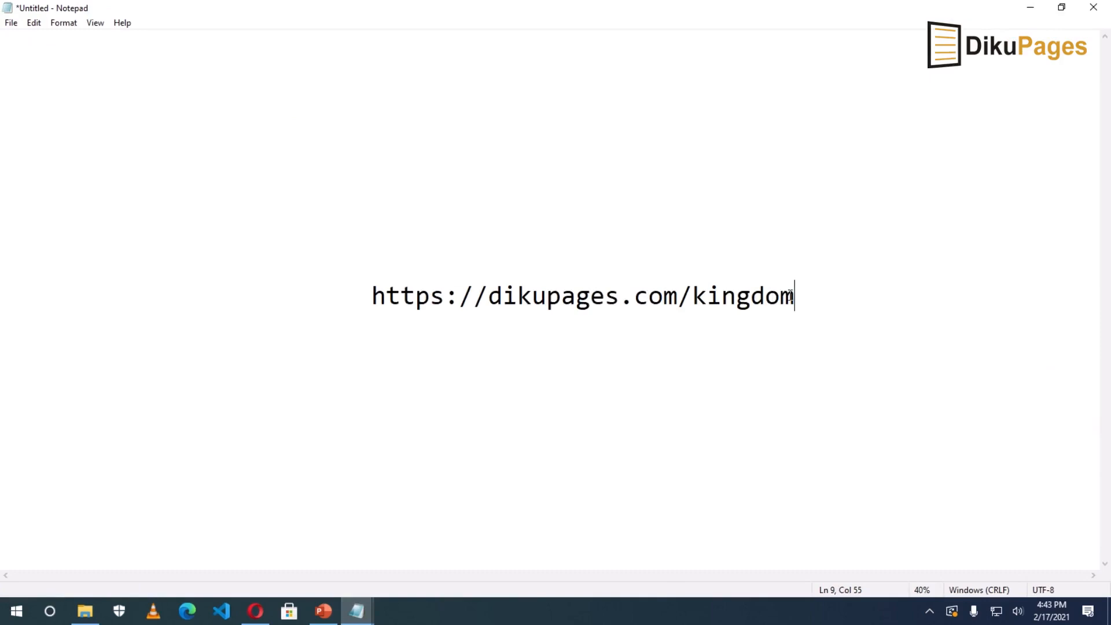
{"action": "left_click_drag", "start_coordinate": [795, 296], "coordinate": [371, 296]}
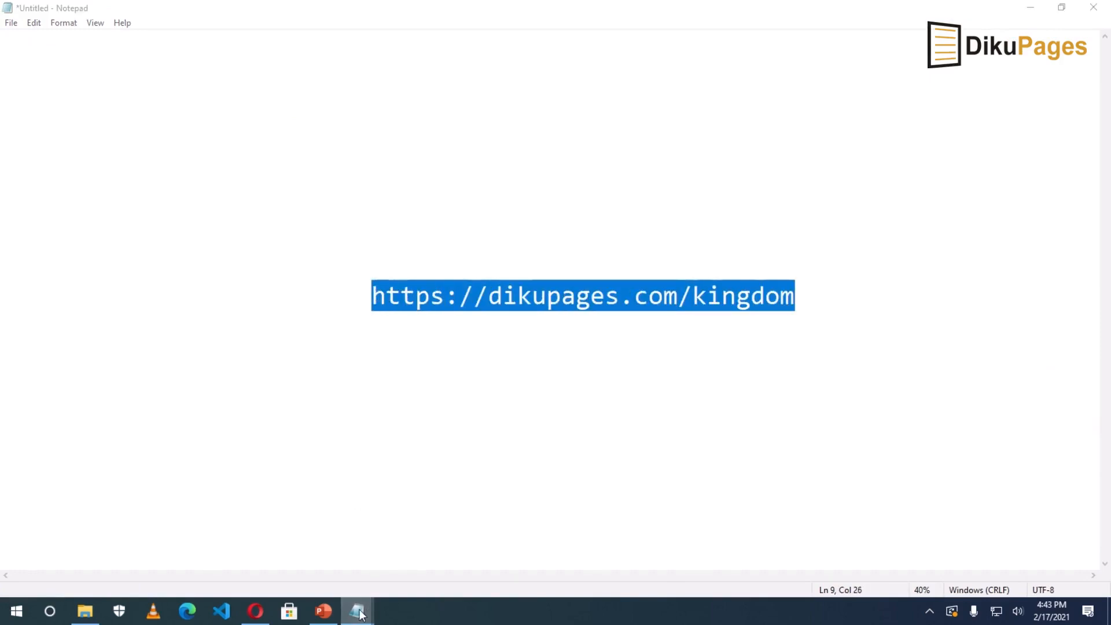
{"action": "mouse_move", "coordinate": [357, 611]}
{"action": "left_click", "coordinate": [407, 551]}
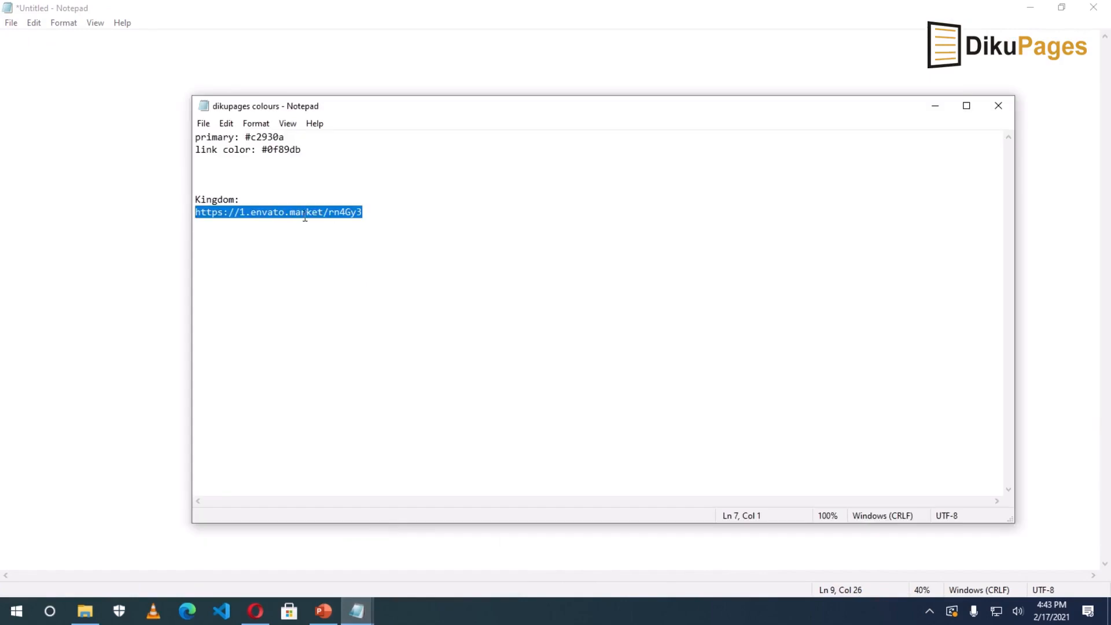
{"action": "left_click", "coordinate": [421, 526]}
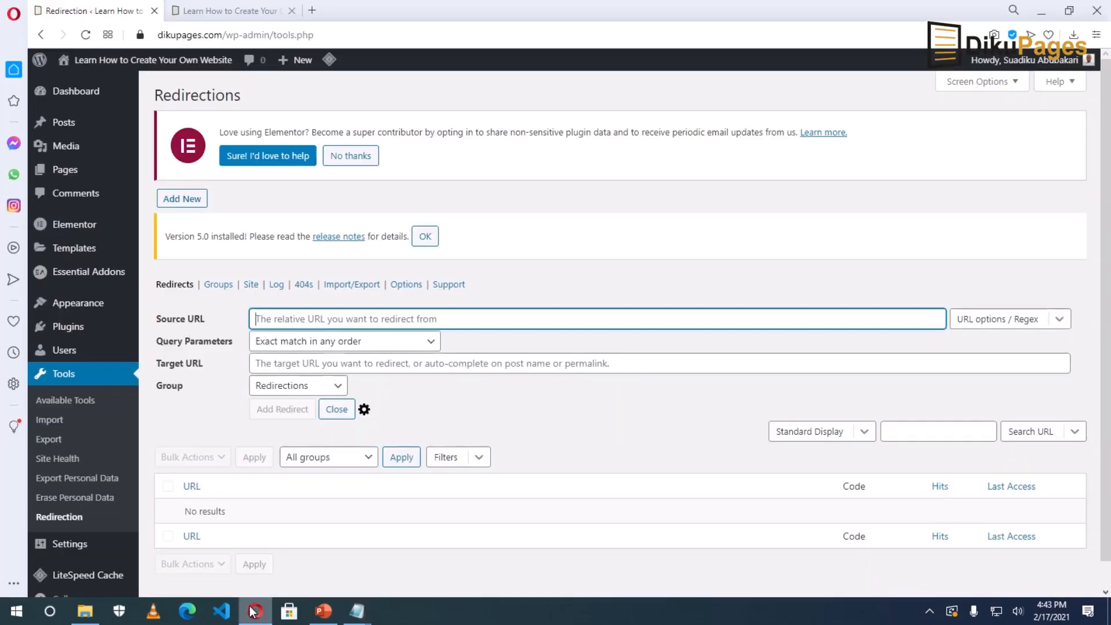
{"action": "left_click", "coordinate": [255, 611]}
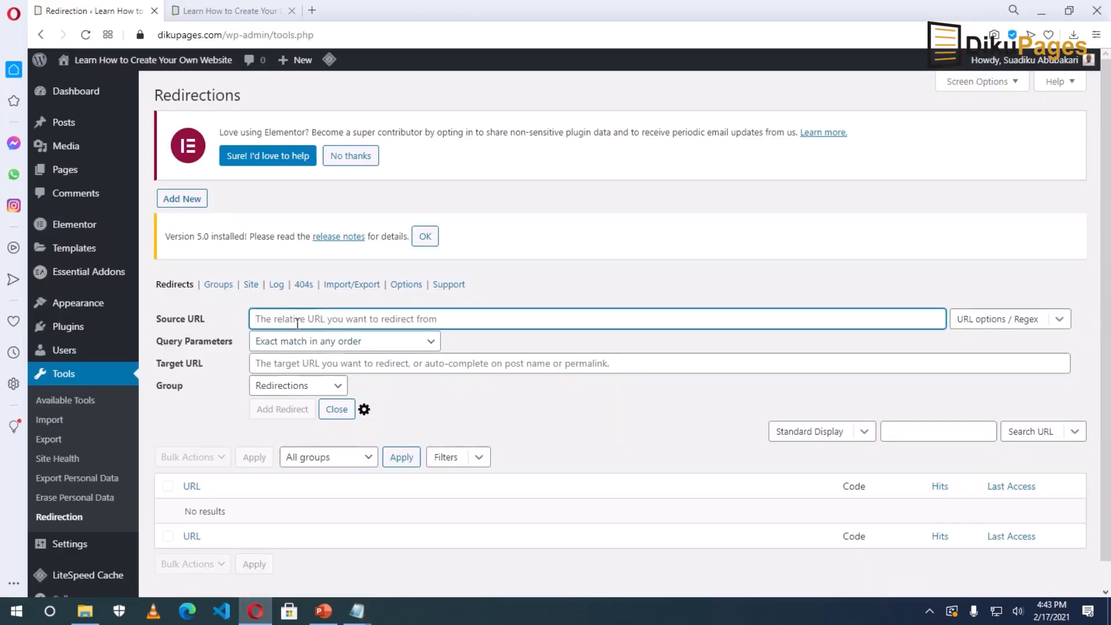
Enter /kingdom as the source URL, checking it against the Kingdom post's address.
{"action": "type", "text": "/"}
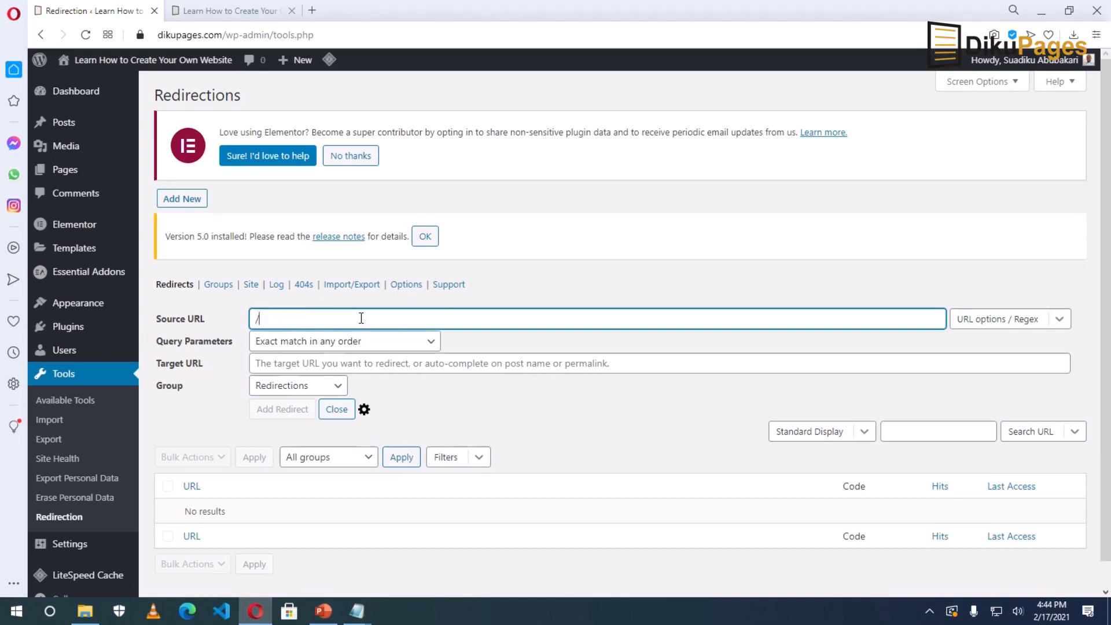
{"action": "type", "text": "kingdom"}
{"action": "left_click", "coordinate": [358, 612]}
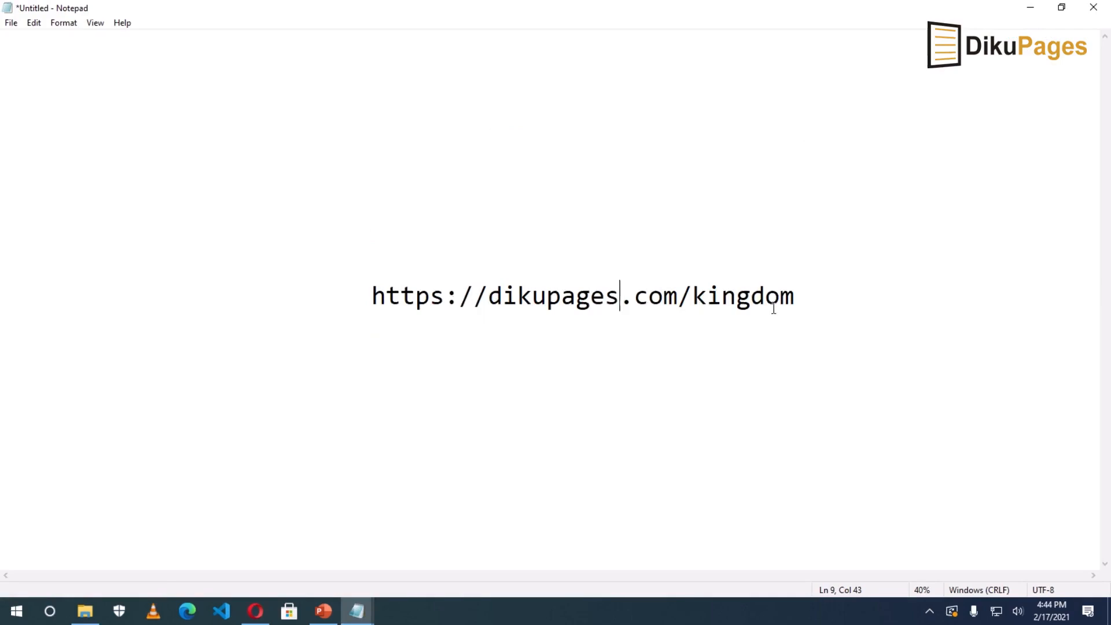
{"action": "left_click_drag", "start_coordinate": [678, 296], "coordinate": [792, 298]}
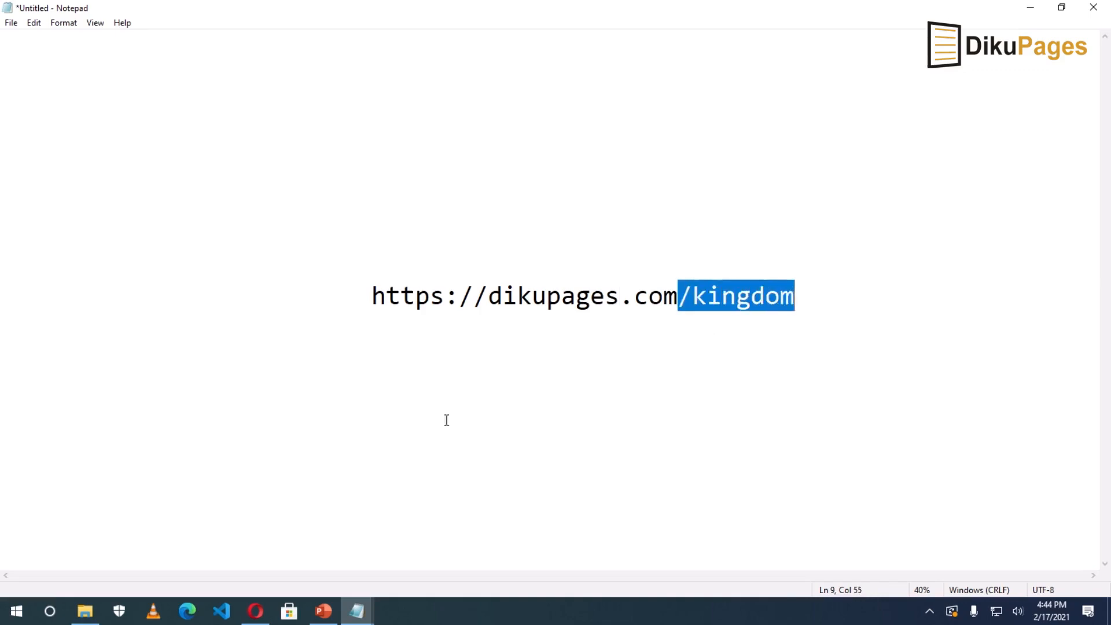
{"action": "left_click", "coordinate": [255, 611]}
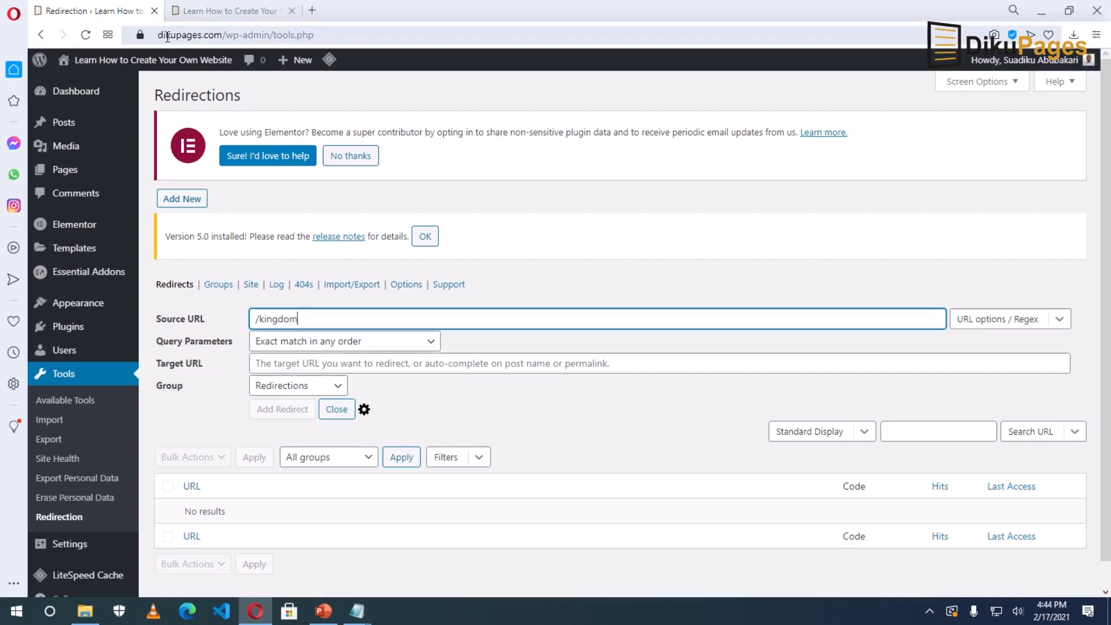
{"action": "left_click_drag", "start_coordinate": [158, 35], "coordinate": [223, 34]}
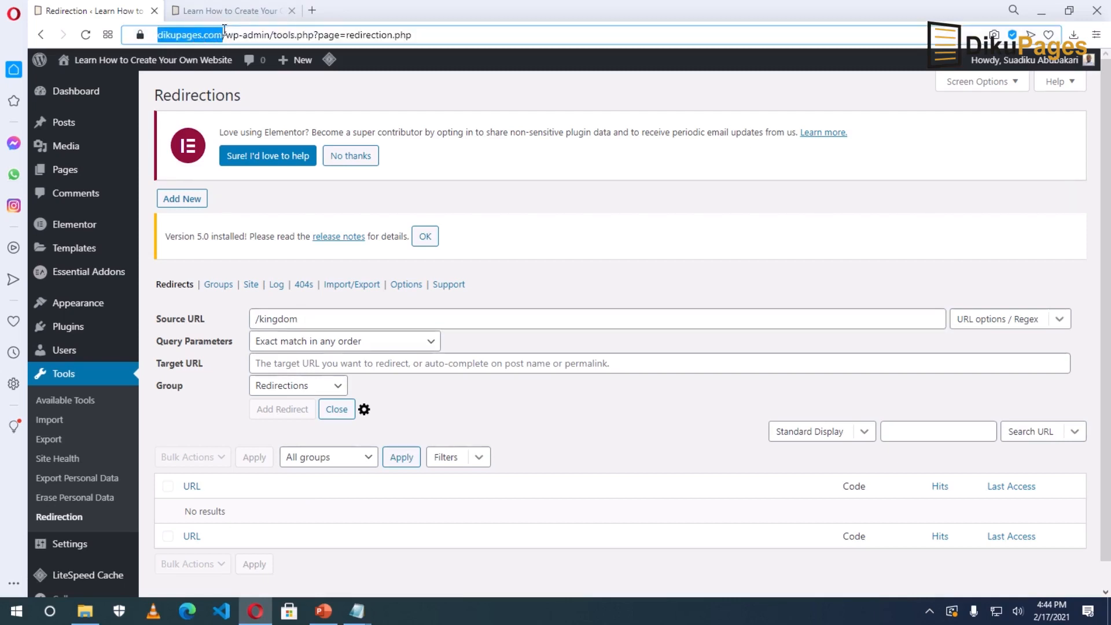
{"action": "left_click", "coordinate": [364, 326]}
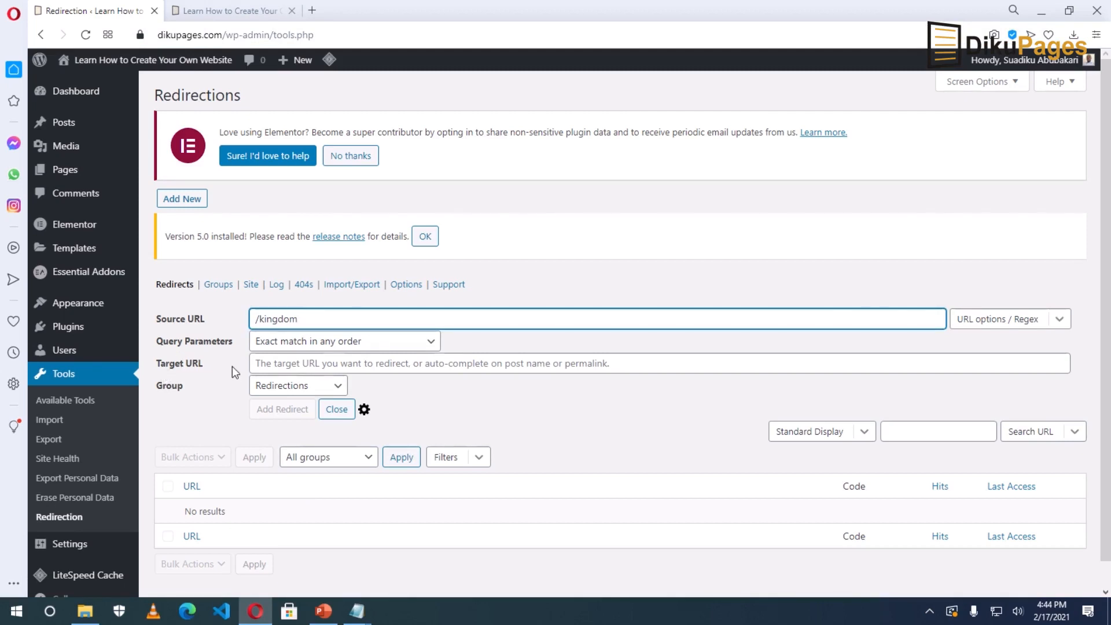
{"action": "left_click", "coordinate": [287, 363]}
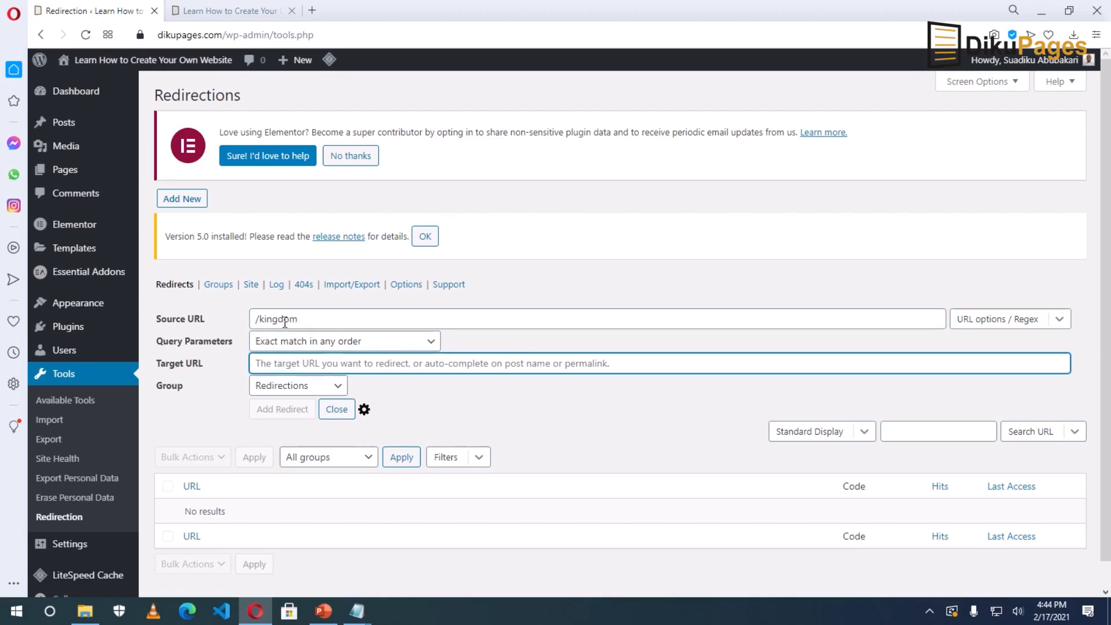
{"action": "mouse_move", "coordinate": [358, 610]}
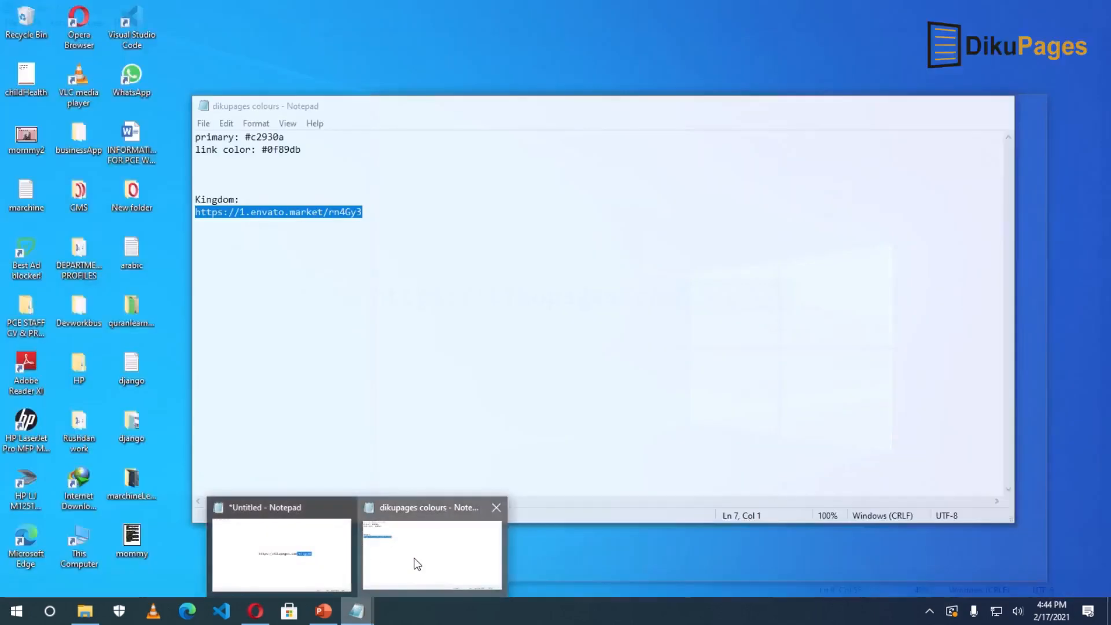
{"action": "left_click", "coordinate": [417, 564]}
{"action": "left_click", "coordinate": [370, 213]}
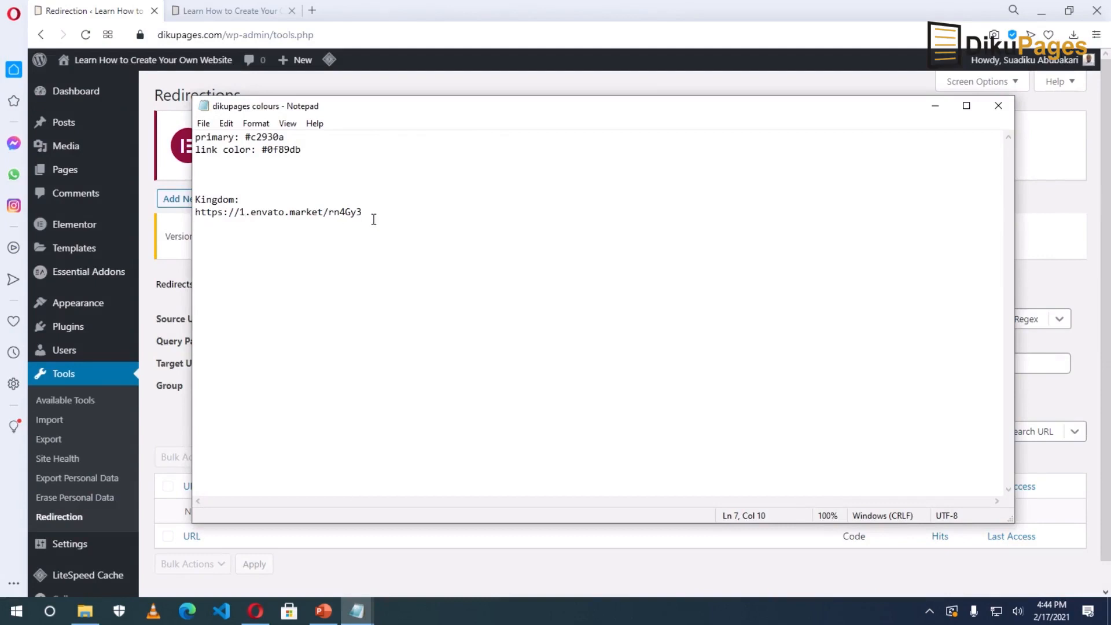
{"action": "left_click_drag", "start_coordinate": [362, 213], "coordinate": [203, 215]}
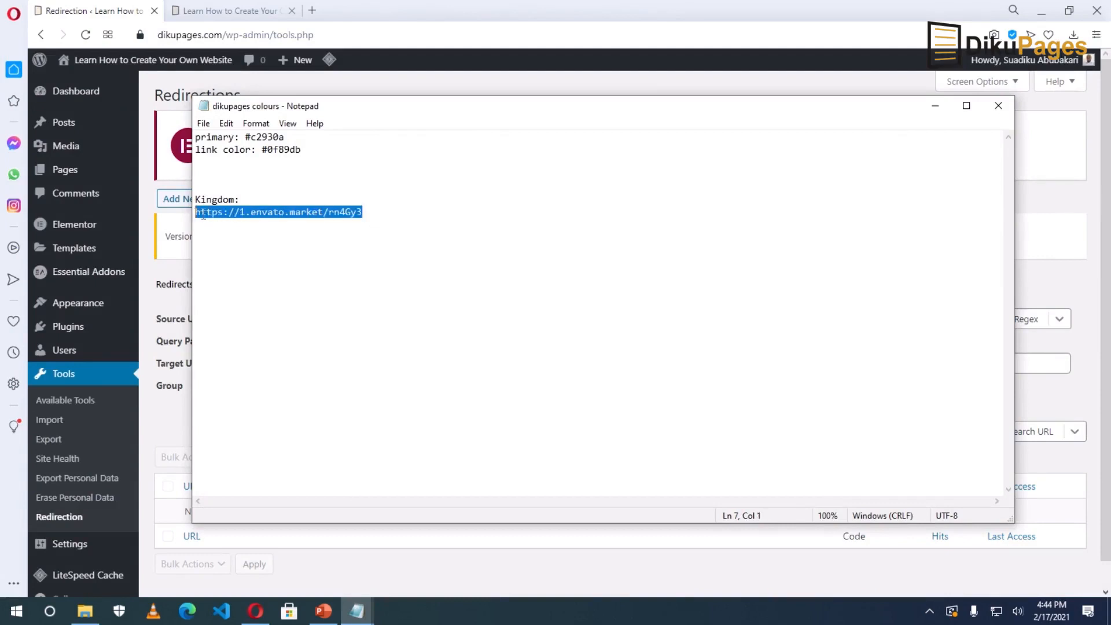
{"action": "right_click", "coordinate": [247, 211]}
{"action": "left_click", "coordinate": [151, 253]}
Paste the Envato link as the target URL and add the 301 redirect for /kingdom.
{"action": "left_click", "coordinate": [253, 612]}
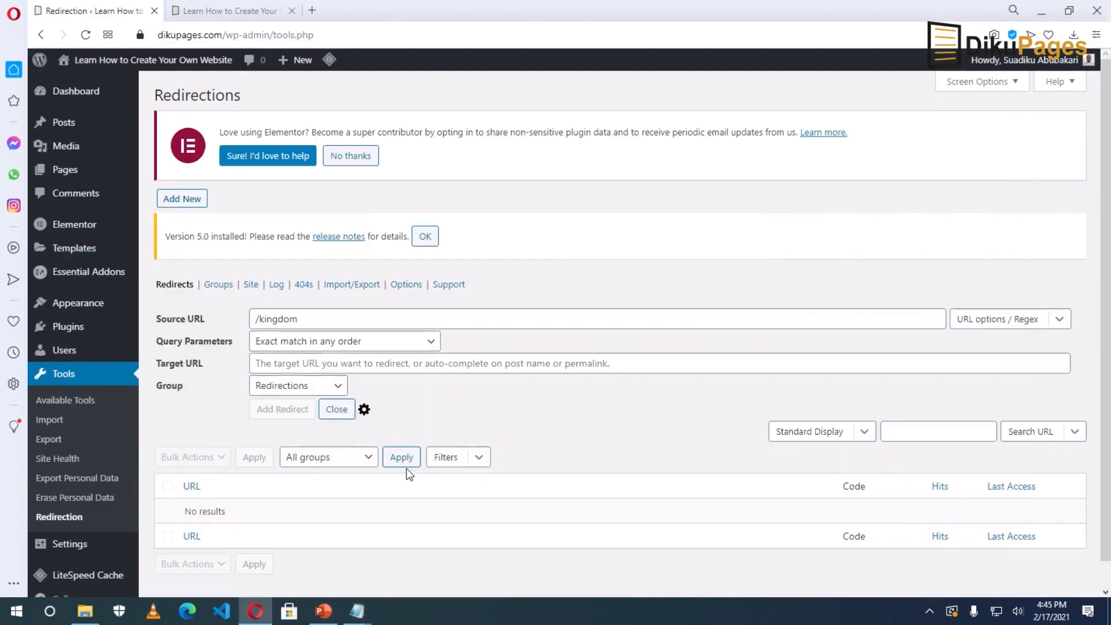
{"action": "left_click", "coordinate": [293, 364]}
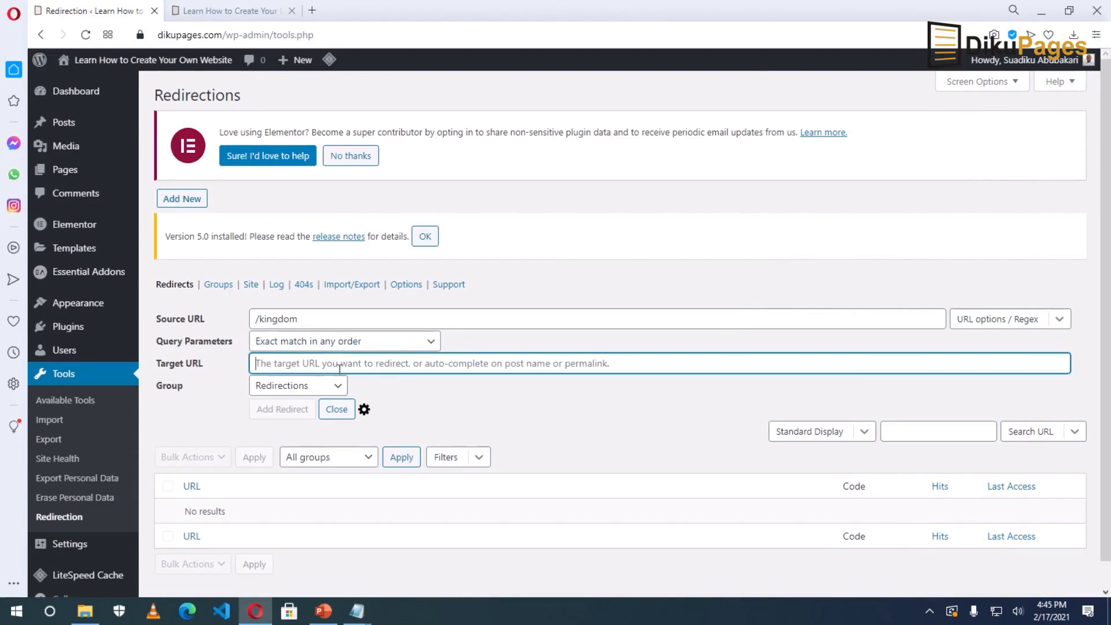
{"action": "right_click", "coordinate": [291, 364]}
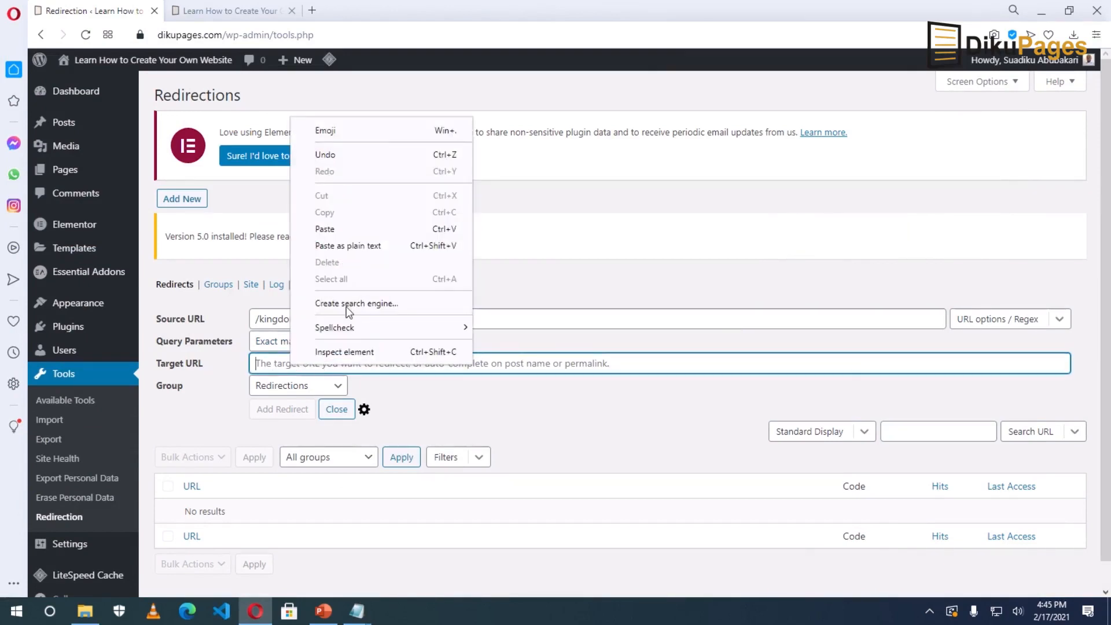
{"action": "left_click", "coordinate": [346, 229]}
{"action": "left_click", "coordinate": [279, 411]}
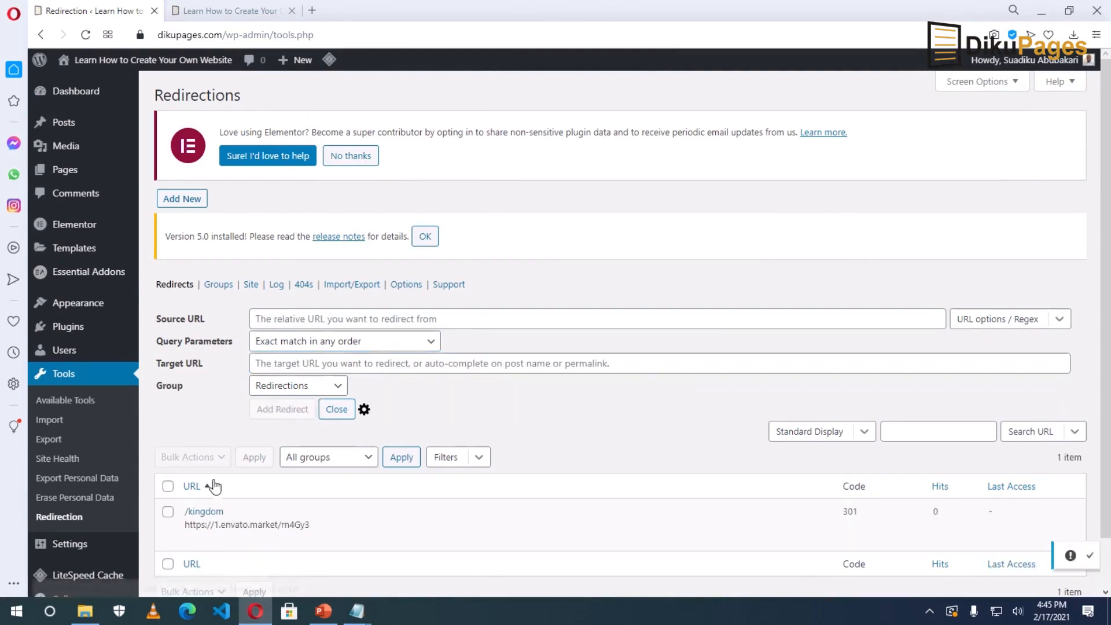
{"action": "mouse_move", "coordinate": [226, 519]}
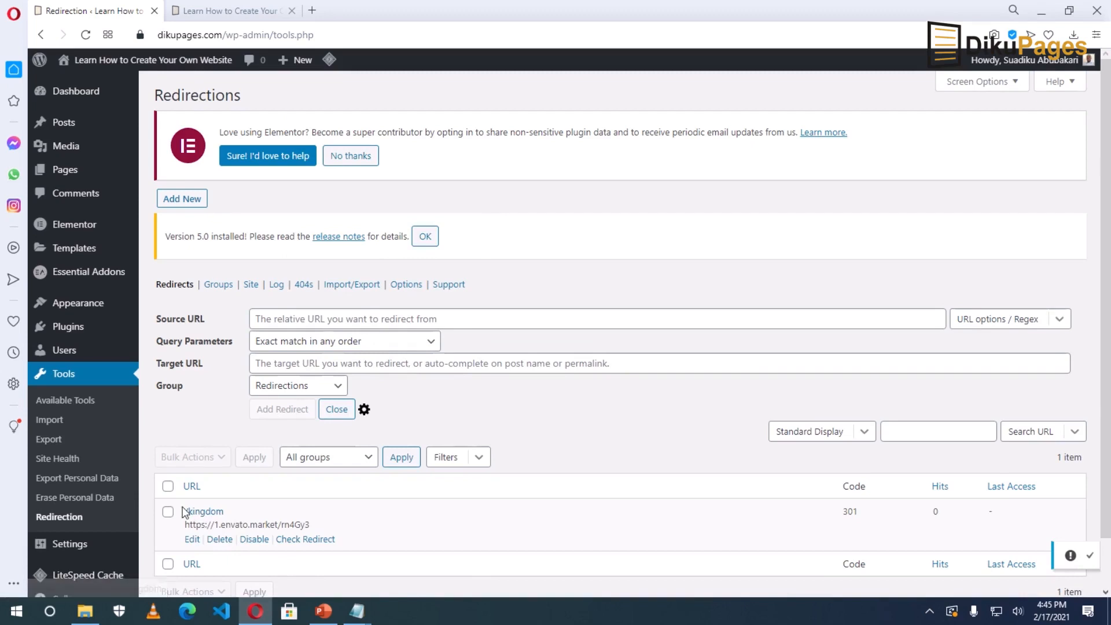
{"action": "left_click_drag", "start_coordinate": [310, 524], "coordinate": [184, 522]}
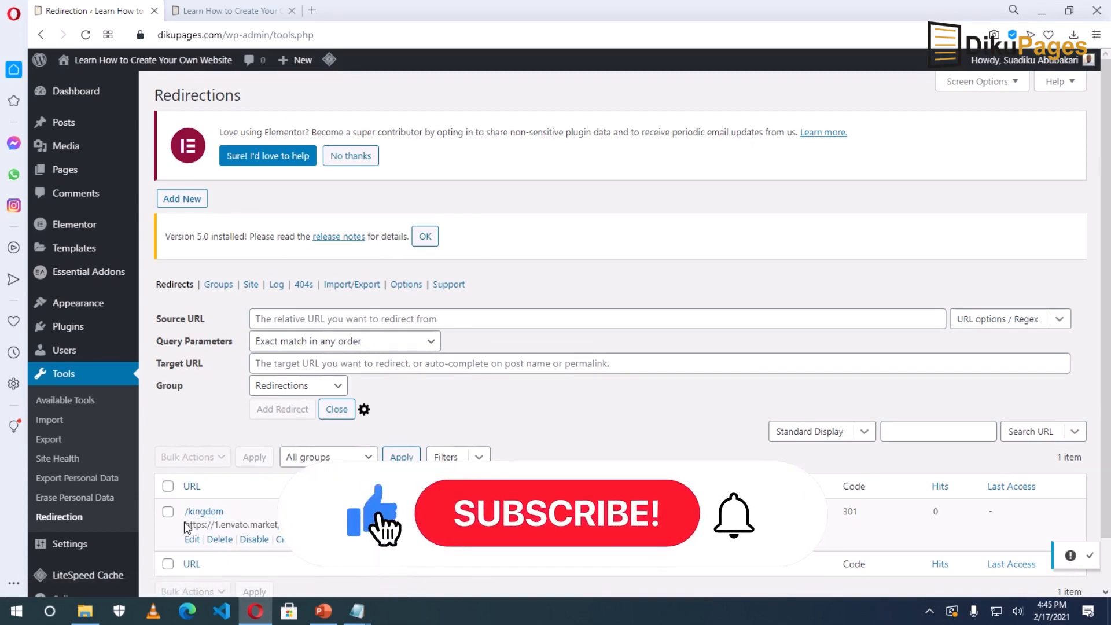
Load dikupages.com/kingdom in a new tab, confirm it reaches ThemeForest's Kingdom page, then close it.
{"action": "left_click", "coordinate": [313, 13]}
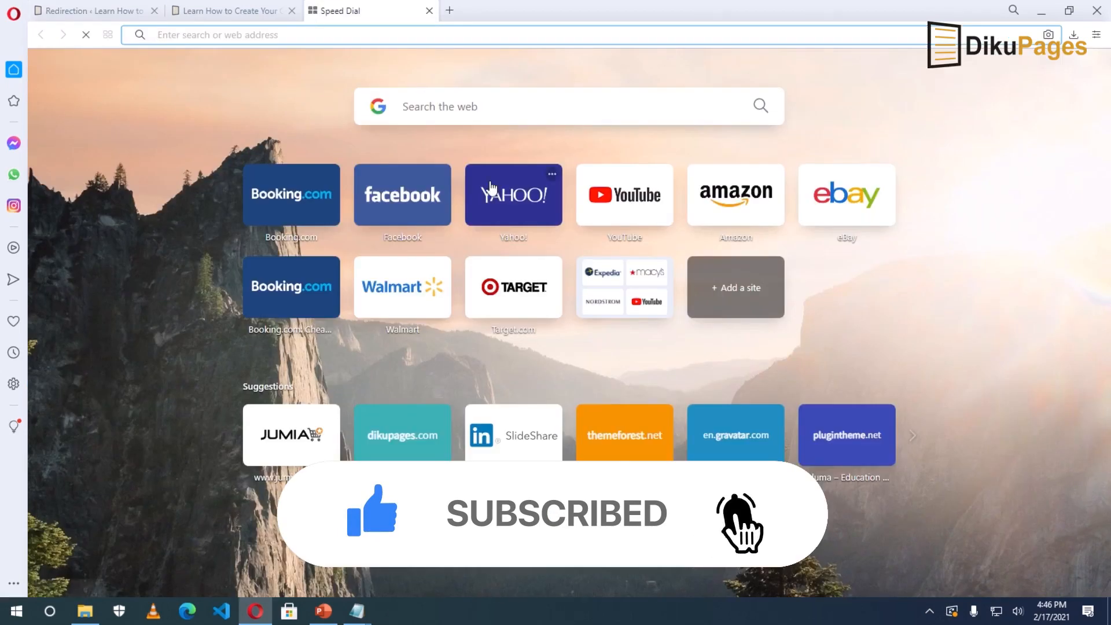
{"action": "type", "text": "dikupages.com"}
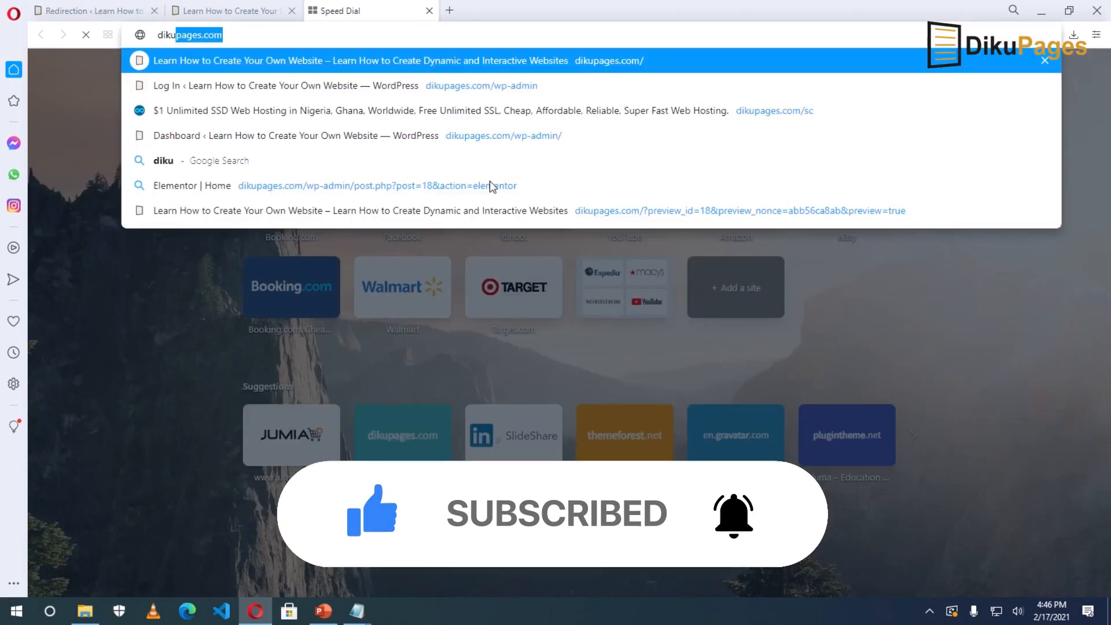
{"action": "key", "text": "Right"}
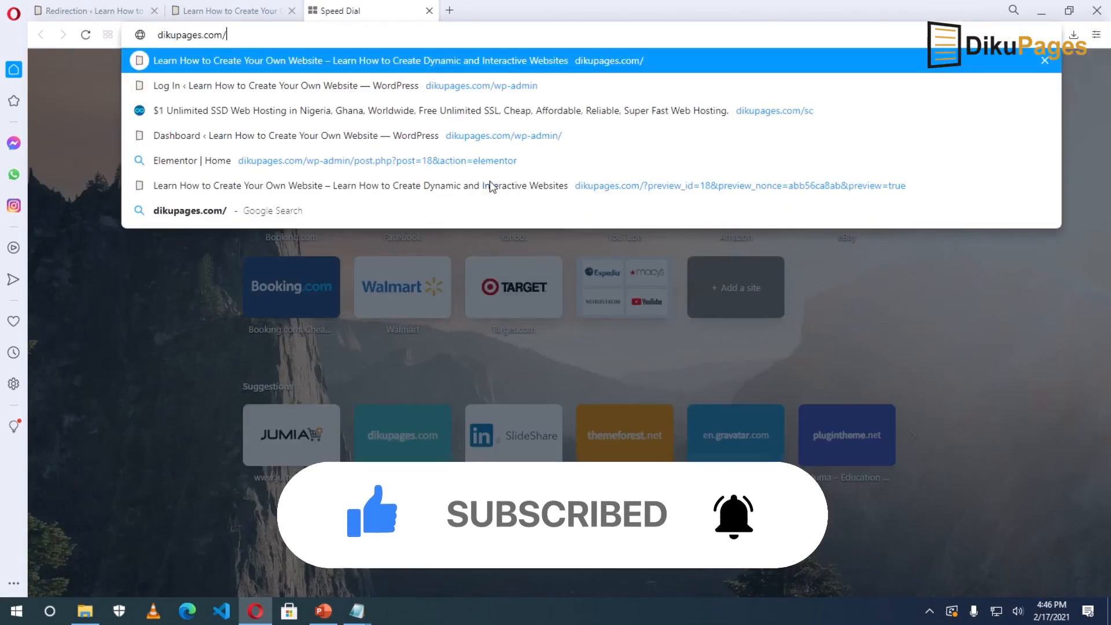
{"action": "type", "text": "kingdom"}
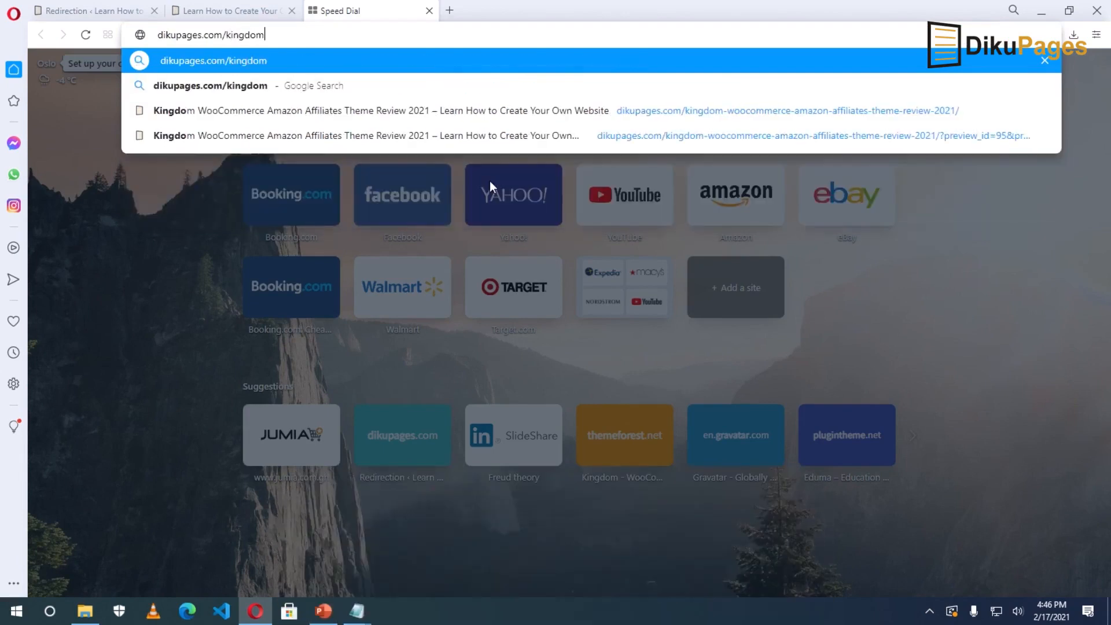
{"action": "key", "text": "Return"}
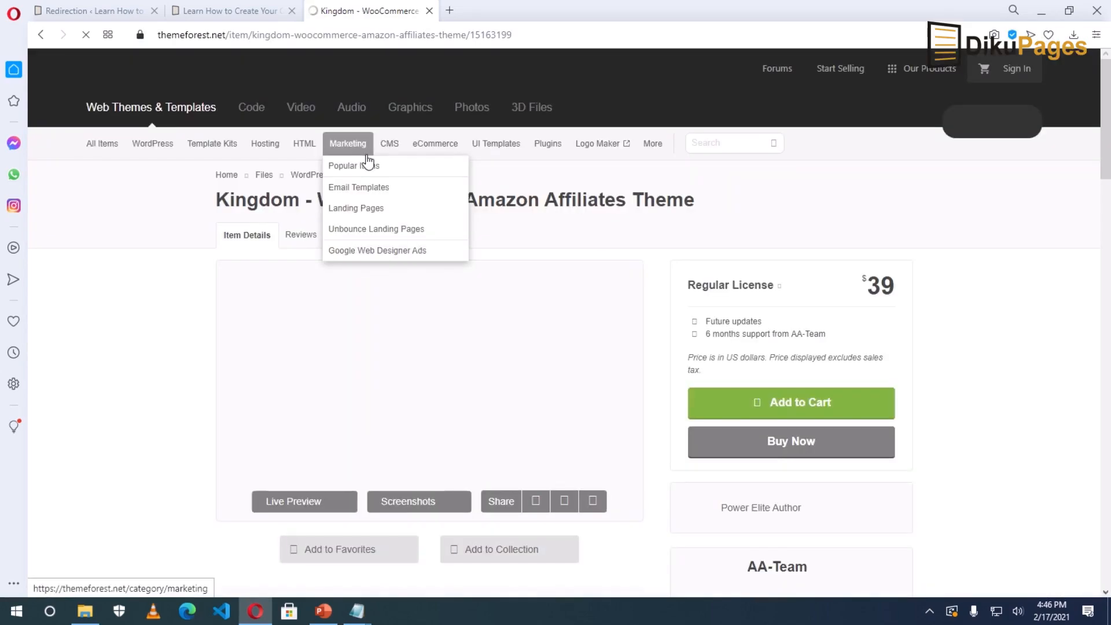
{"action": "key", "text": "ctrl+w"}
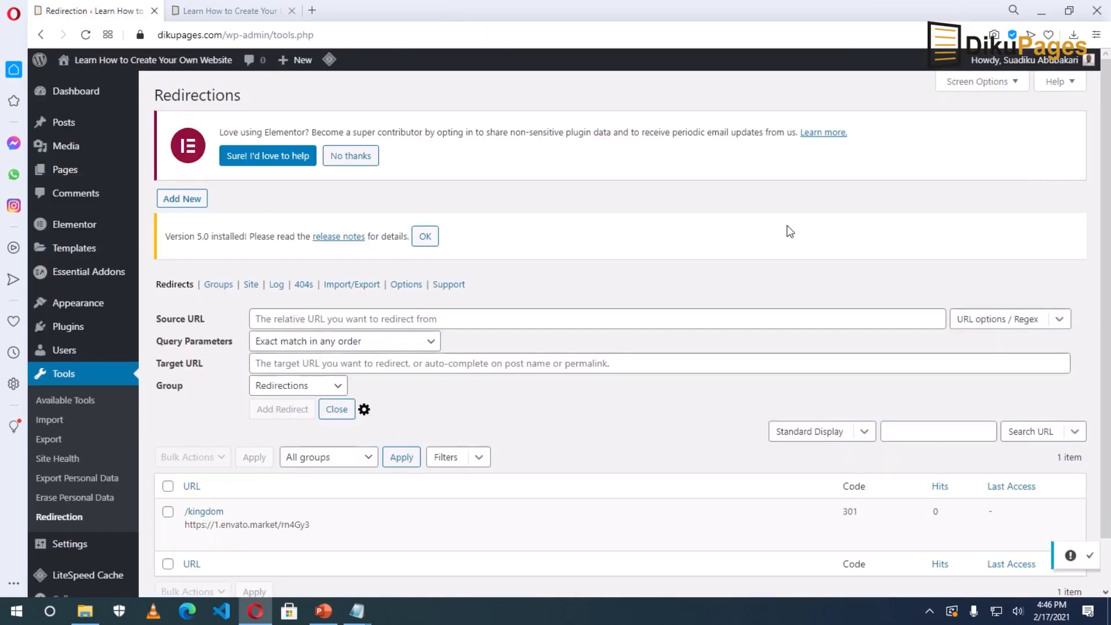
{"action": "left_click", "coordinate": [284, 316]}
{"action": "type", "text": "/"}
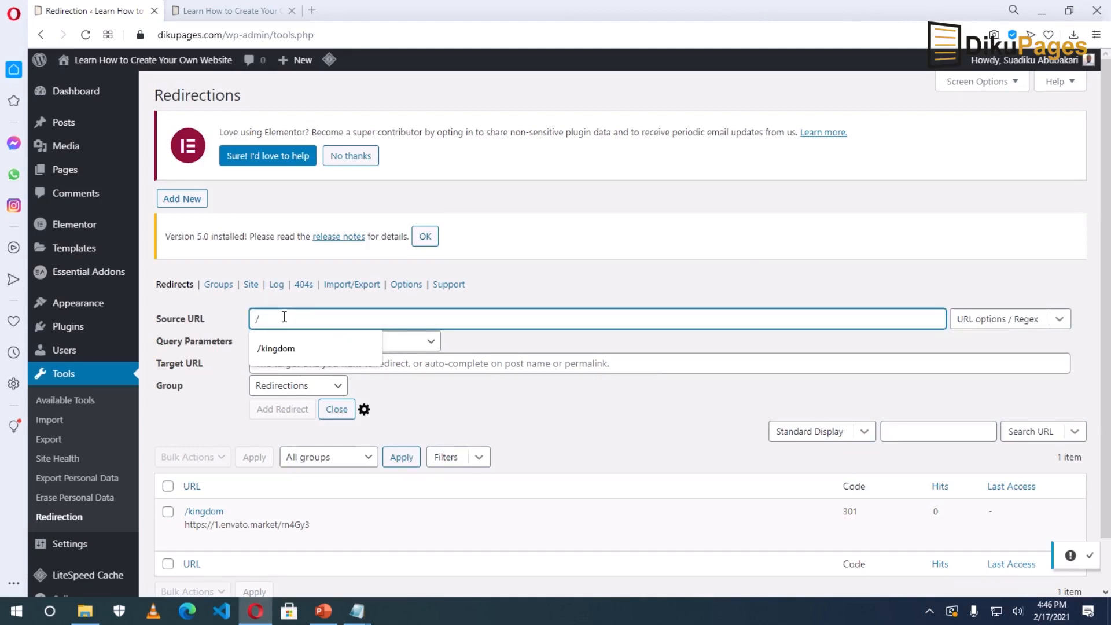
{"action": "type", "text": "fgfg"}
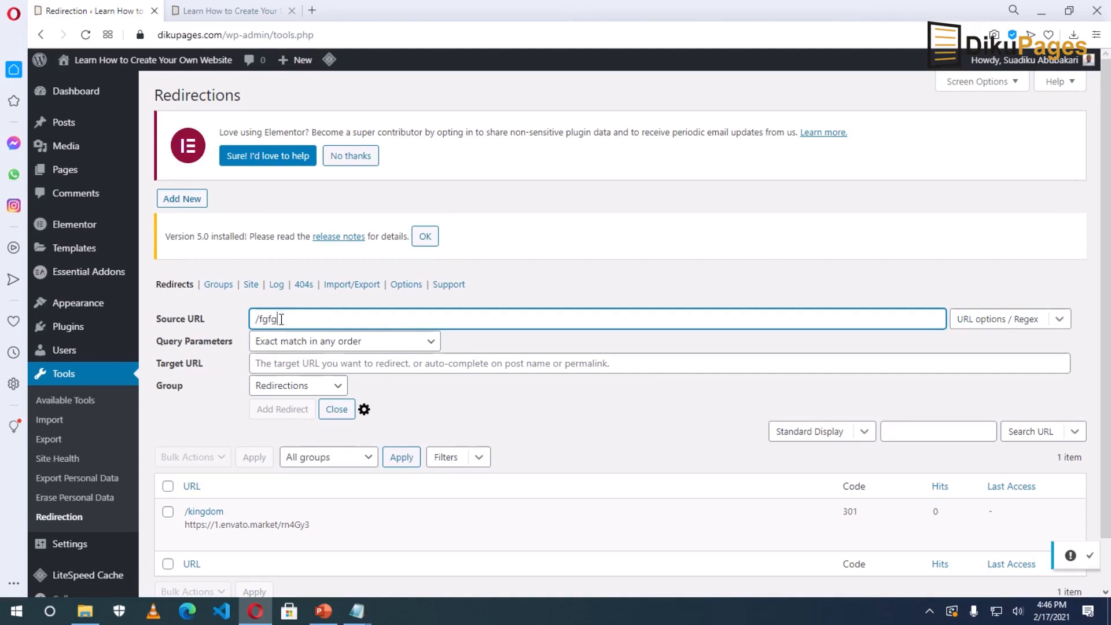
{"action": "left_click_drag", "start_coordinate": [281, 319], "coordinate": [251, 321]}
{"action": "left_click", "coordinate": [293, 321]}
{"action": "key", "text": "BackSpace"}
{"action": "key", "text": "BackSpace"}
{"action": "key", "text": "BackSpace"}
{"action": "key", "text": "BackSpace"}
{"action": "key", "text": "BackSpace"}
{"action": "left_click", "coordinate": [625, 246]}
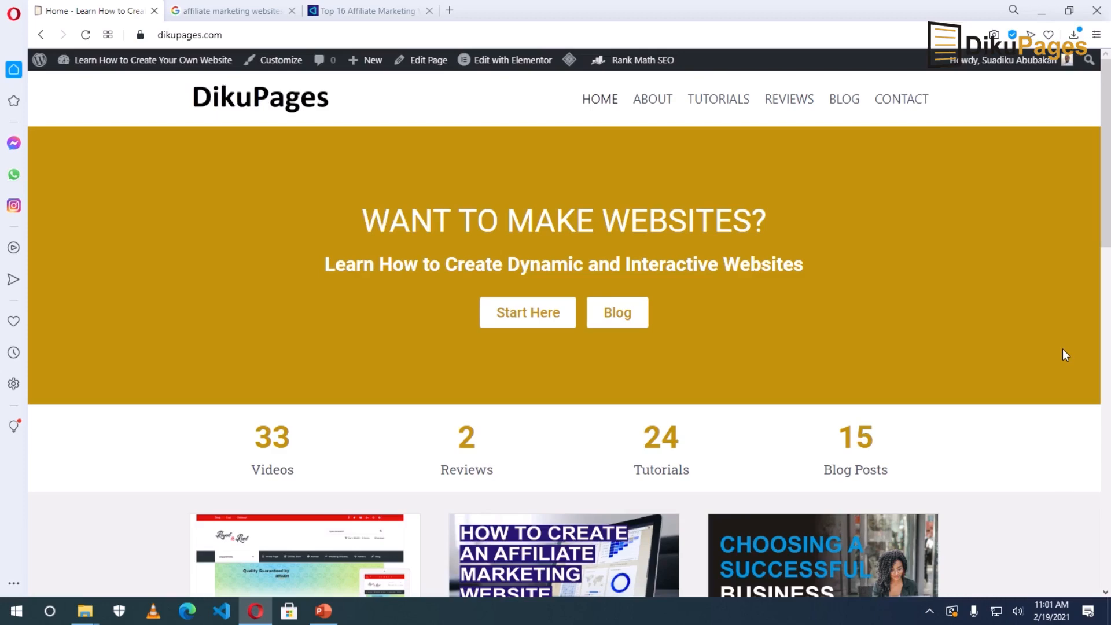
Browse the 'affiliate marketing websites' results, highlighting Amazon Associates and reaching ShareASale and ClickBank suggestions.
{"action": "left_click", "coordinate": [200, 13]}
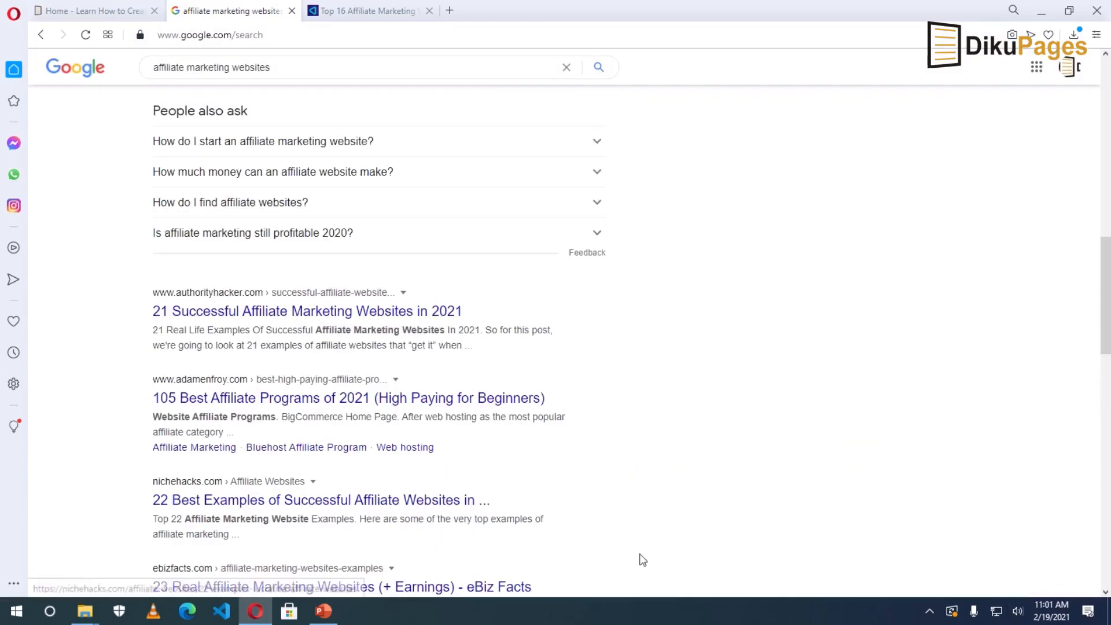
{"action": "left_click", "coordinate": [307, 67]}
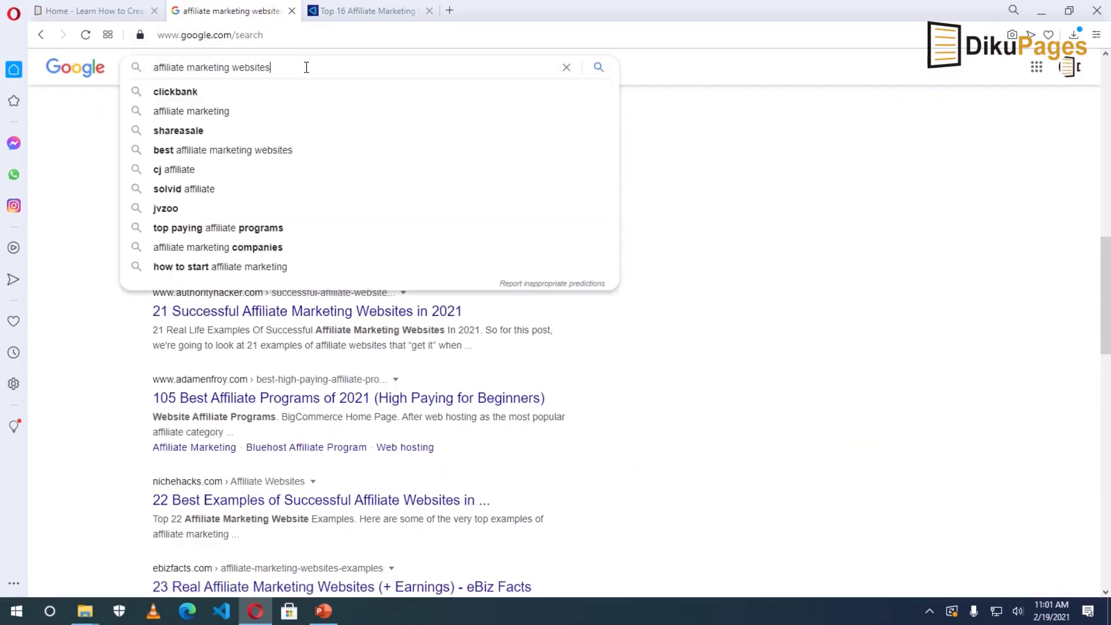
{"action": "left_click", "coordinate": [758, 374]}
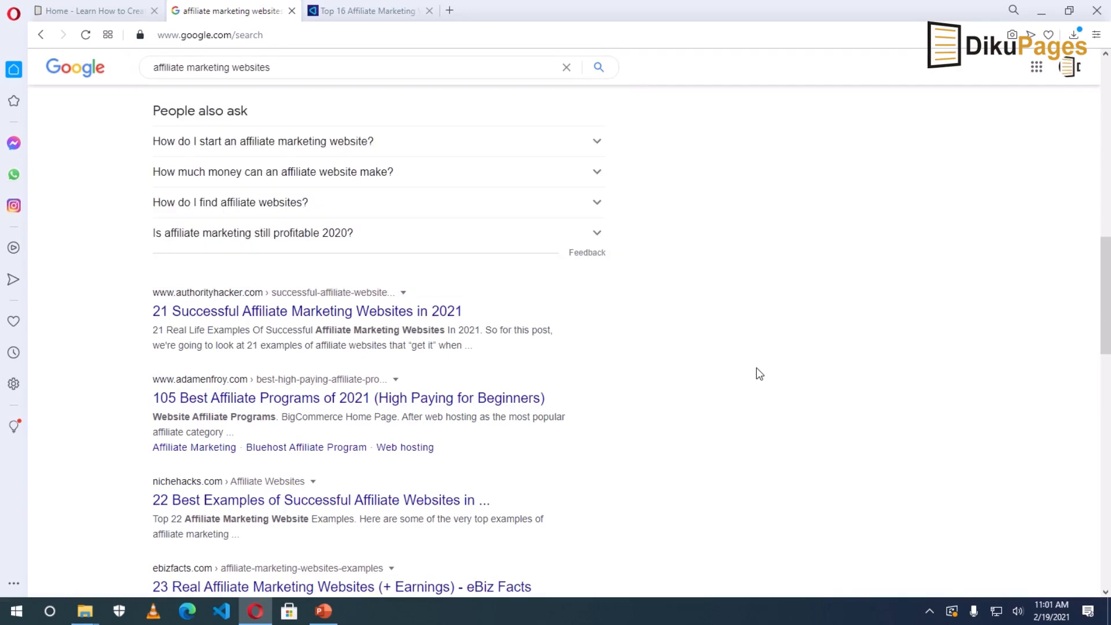
{"action": "scroll", "coordinate": [739, 395], "scroll_direction": "up", "scroll_amount": 8}
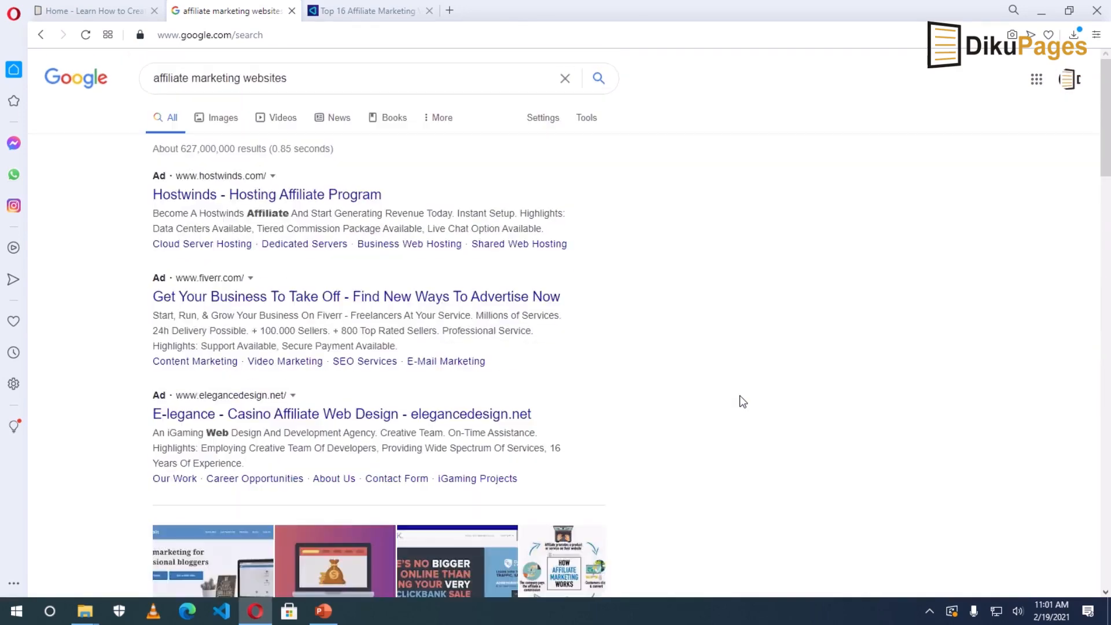
{"action": "scroll", "coordinate": [740, 399], "scroll_direction": "down", "scroll_amount": 2}
{"action": "scroll", "coordinate": [740, 399], "scroll_direction": "up", "scroll_amount": 2}
{"action": "scroll", "coordinate": [489, 371], "scroll_direction": "down", "scroll_amount": 5}
{"action": "scroll", "coordinate": [489, 377], "scroll_direction": "down", "scroll_amount": 3}
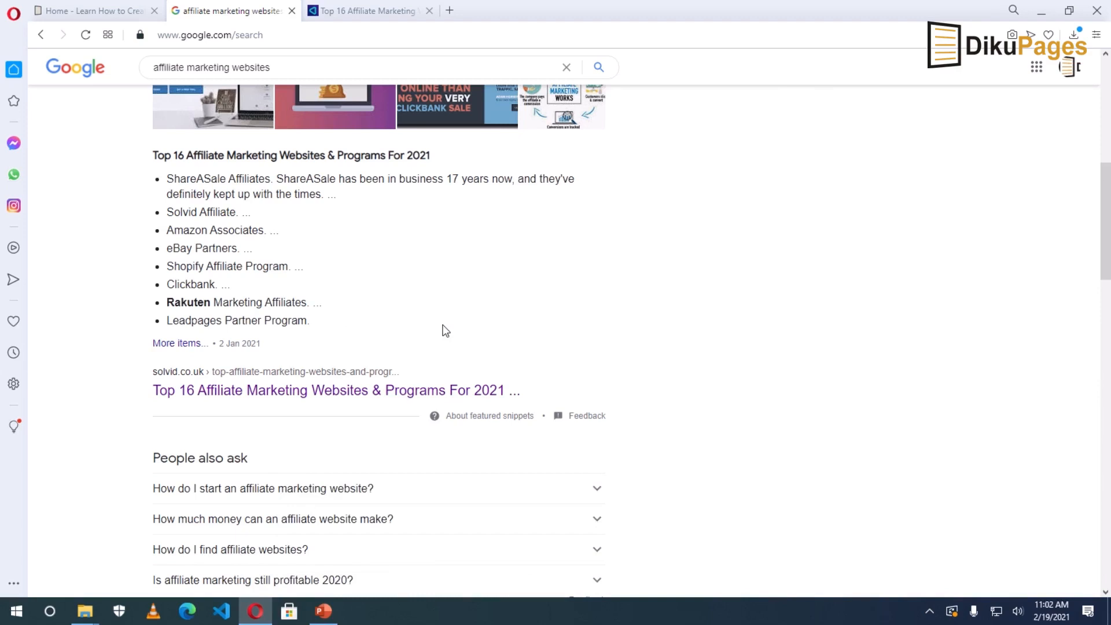
{"action": "triple_click", "coordinate": [243, 230]}
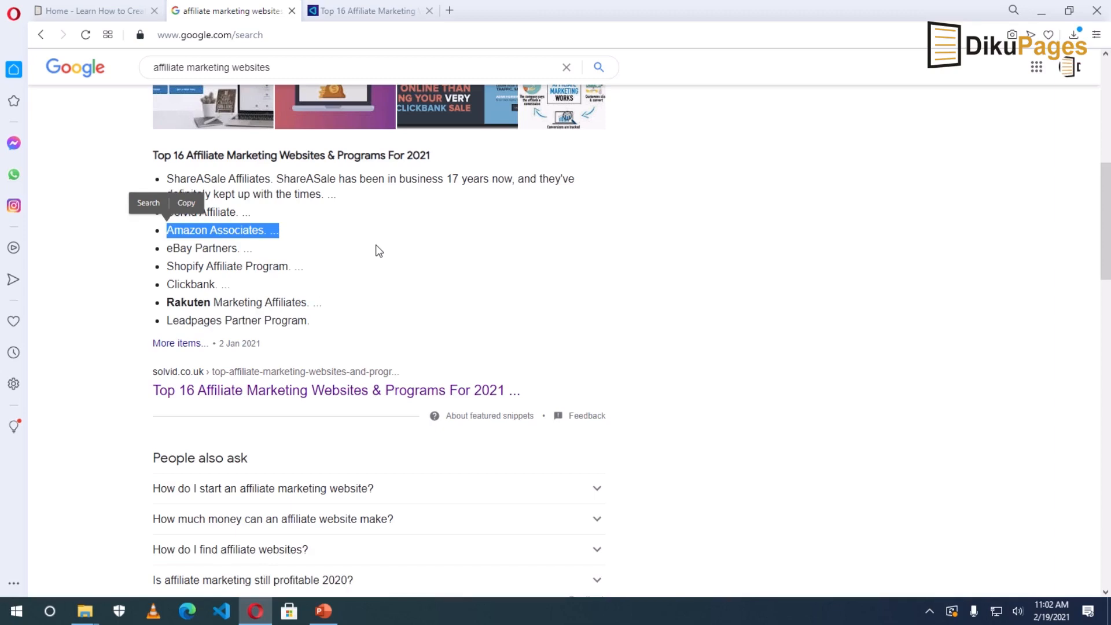
{"action": "scroll", "coordinate": [109, 342], "scroll_direction": "down", "scroll_amount": 6}
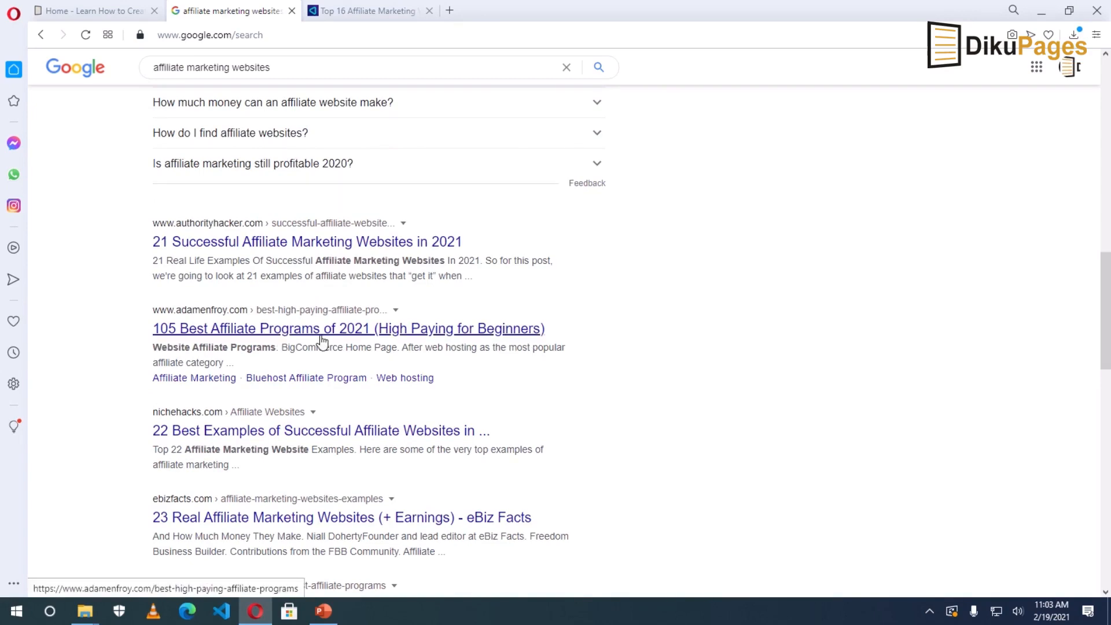
{"action": "scroll", "coordinate": [125, 386], "scroll_direction": "down", "scroll_amount": 10}
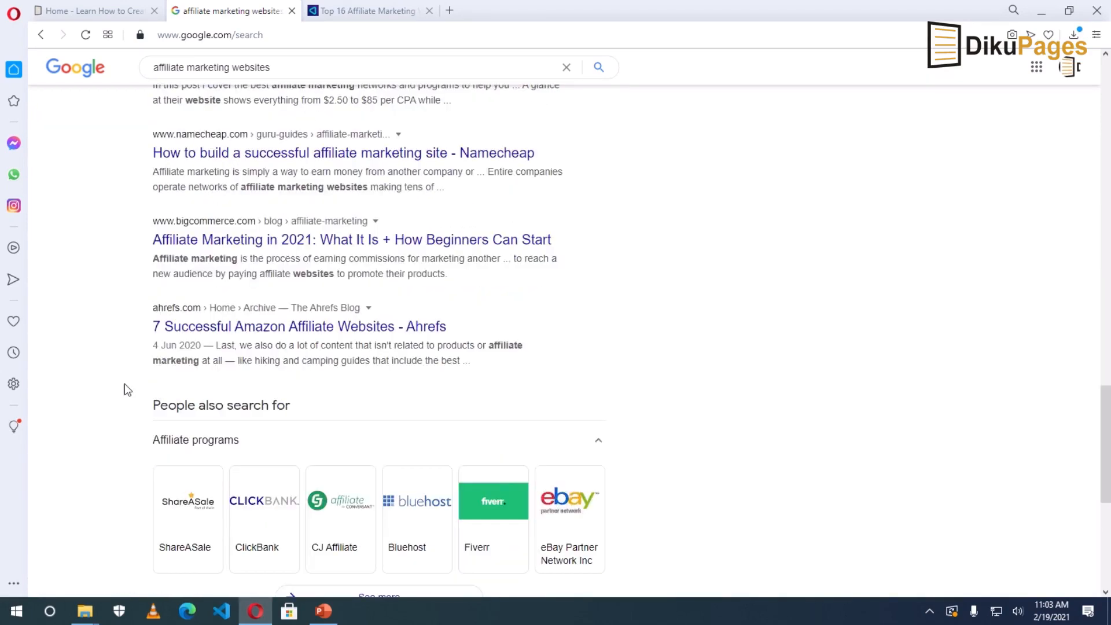